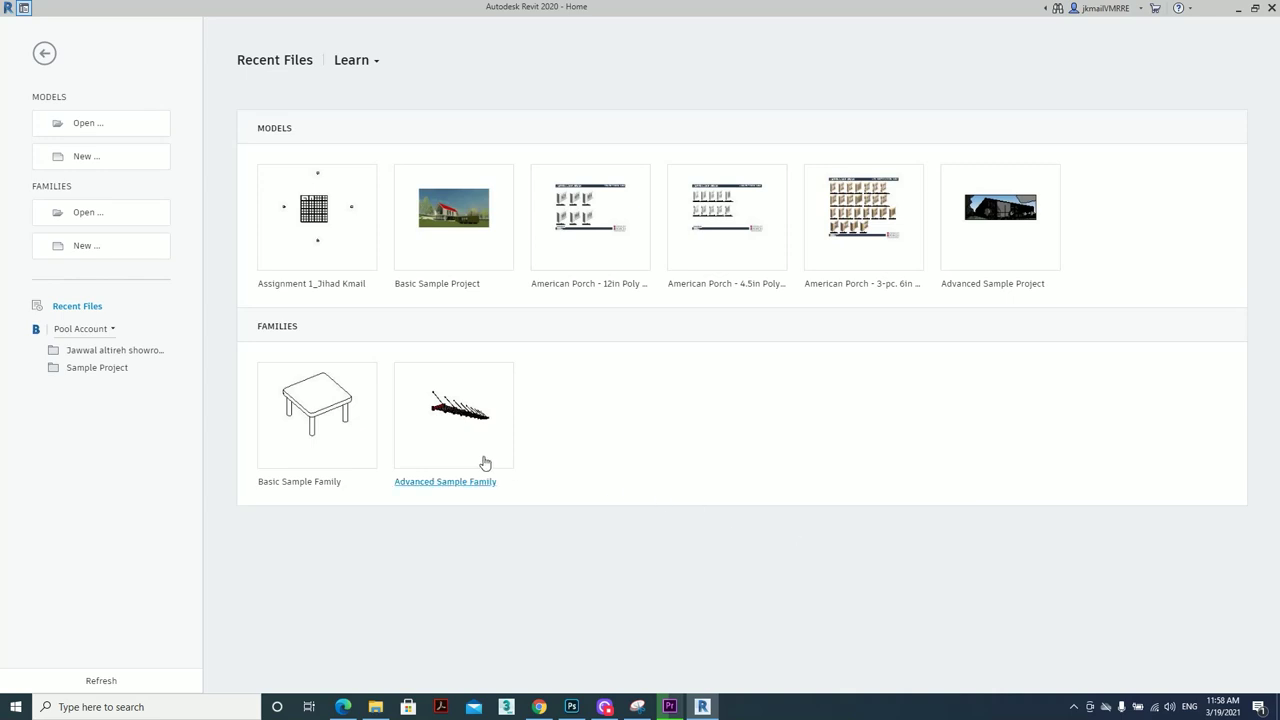
# Open the recent assignment model and look over its floor plan
pyautogui.click(317, 235)
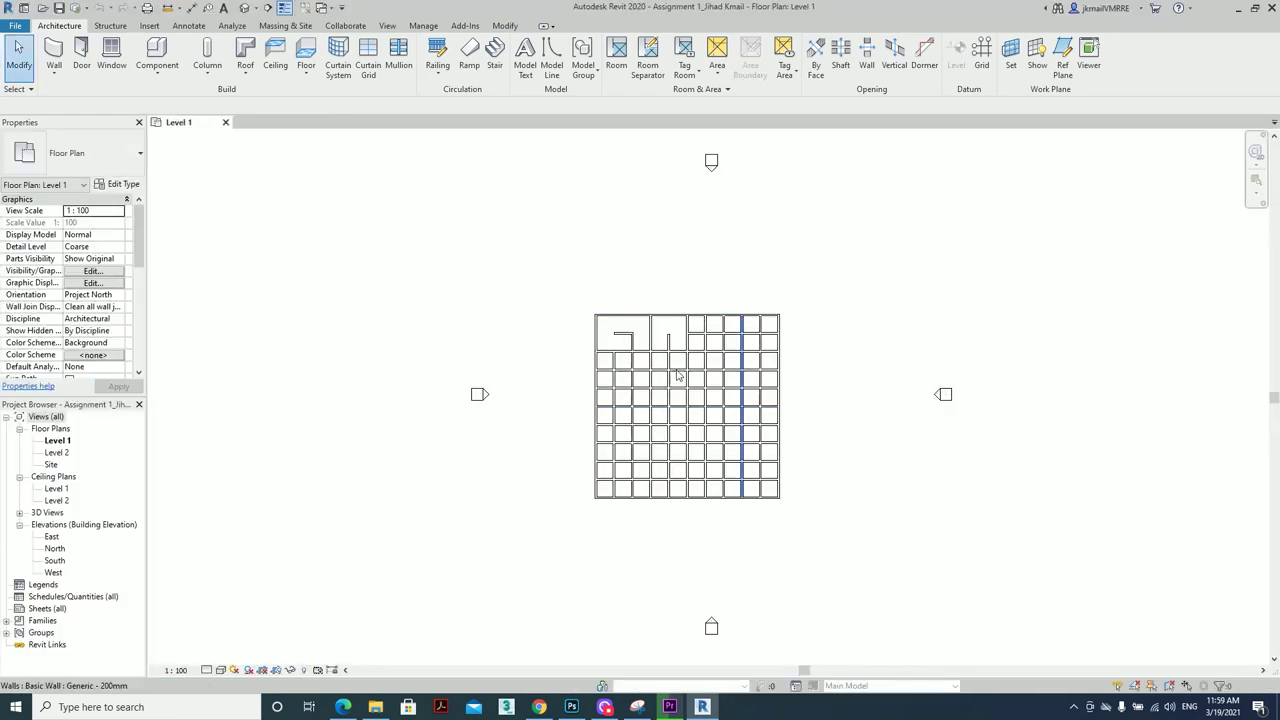
pyautogui.scroll(3, 680, 400)
pyautogui.scroll(1, 420, 280)
pyautogui.scroll(2, 560, 350)
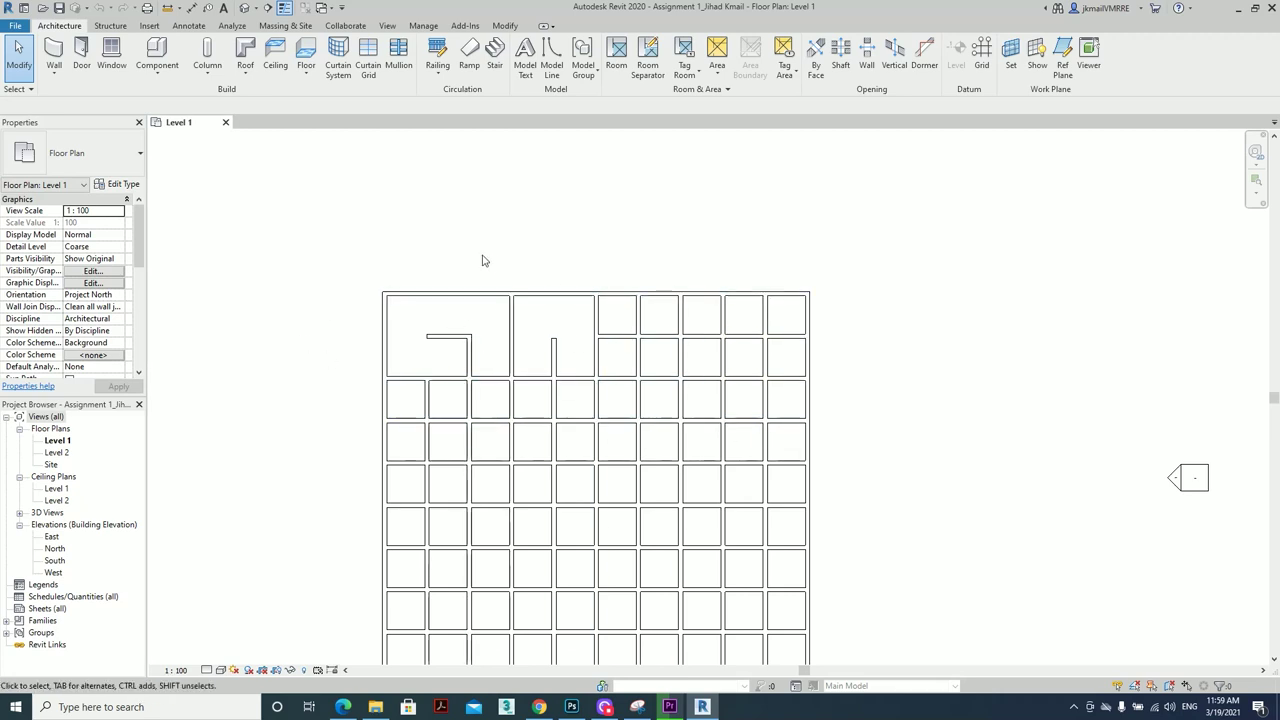
pyautogui.scroll(-2, 482, 260)
# Close the Level 1 view and create a new project from the Architectural Template
pyautogui.click(226, 123)
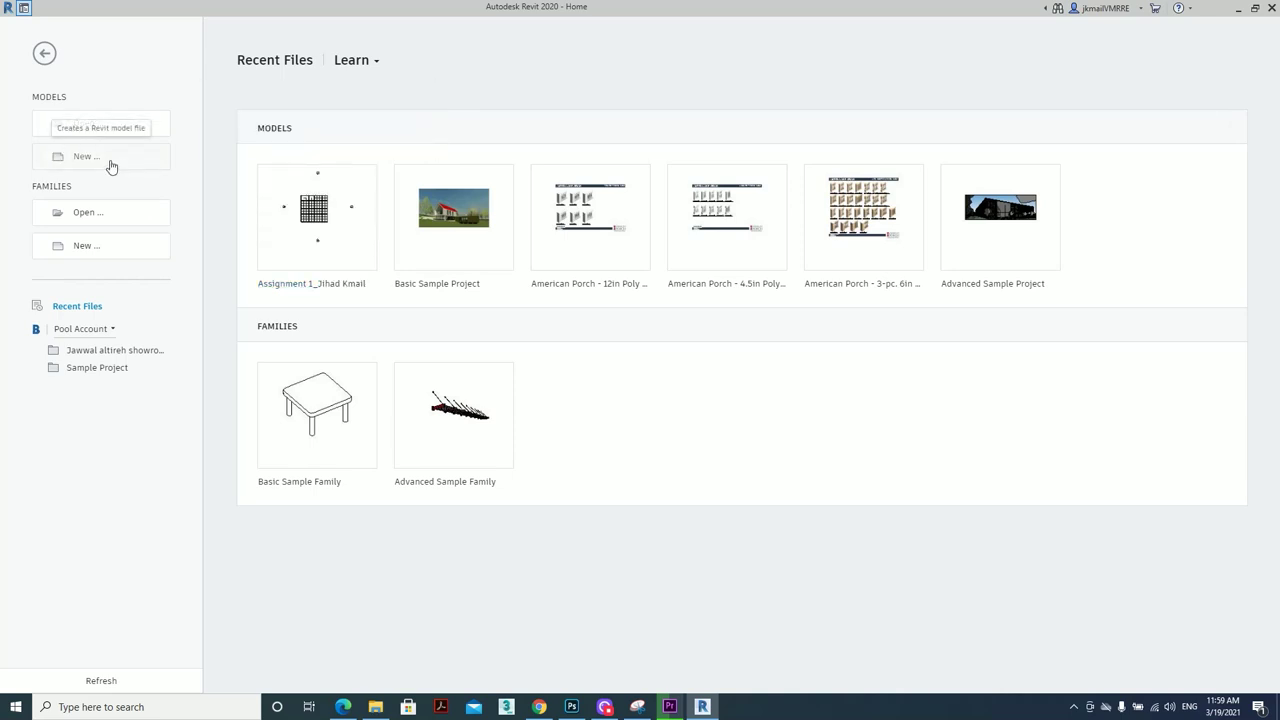
pyautogui.click(112, 163)
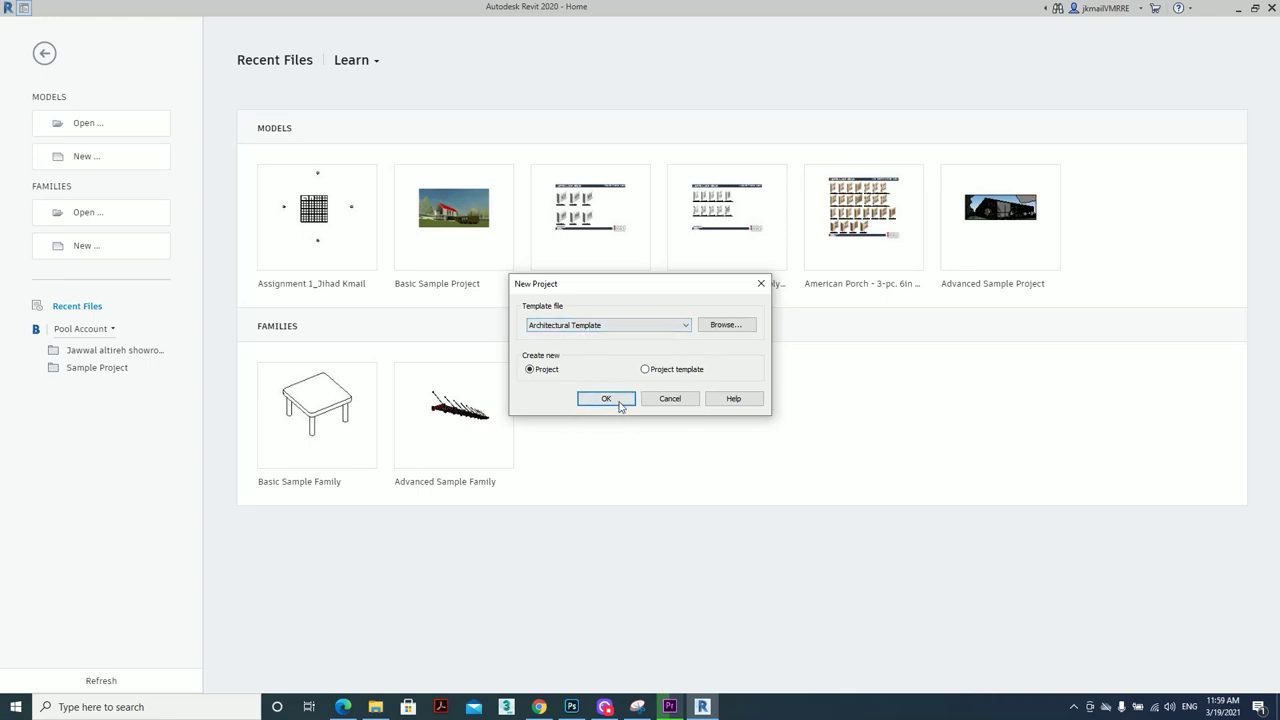
pyautogui.click(613, 392)
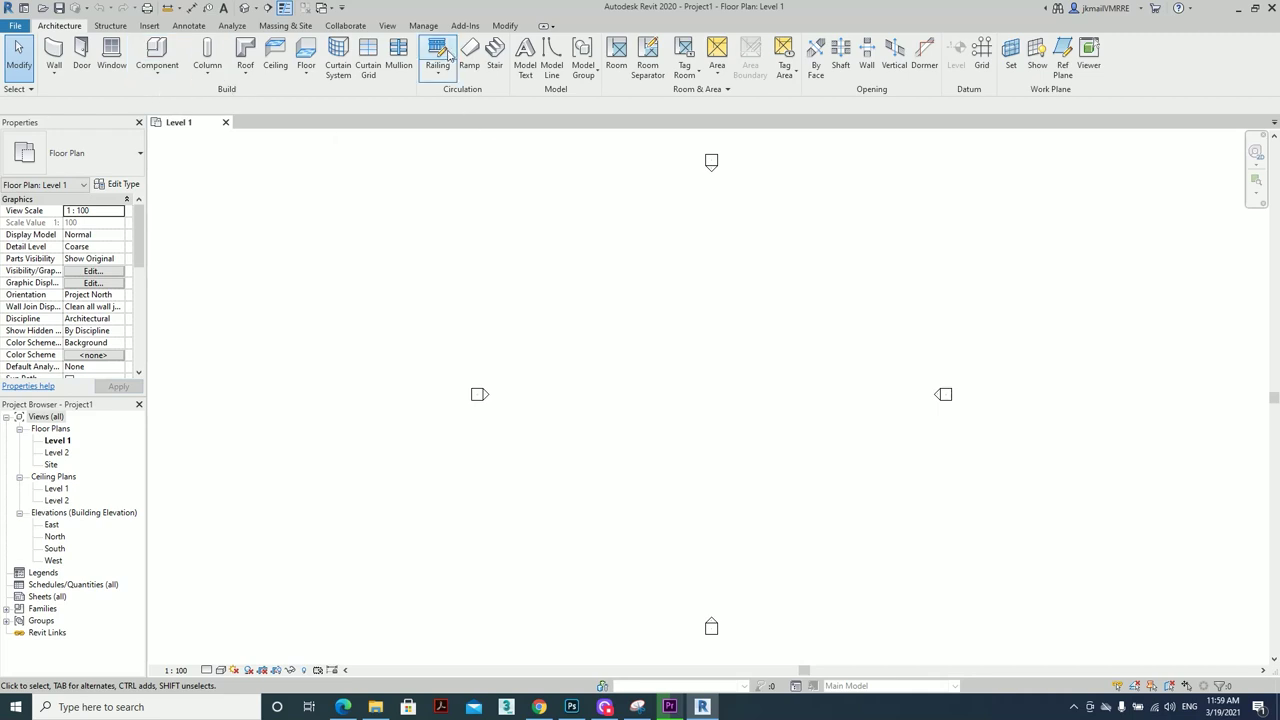
# Set the project's Length format to Centimeters in Project Units
pyautogui.click(423, 25)
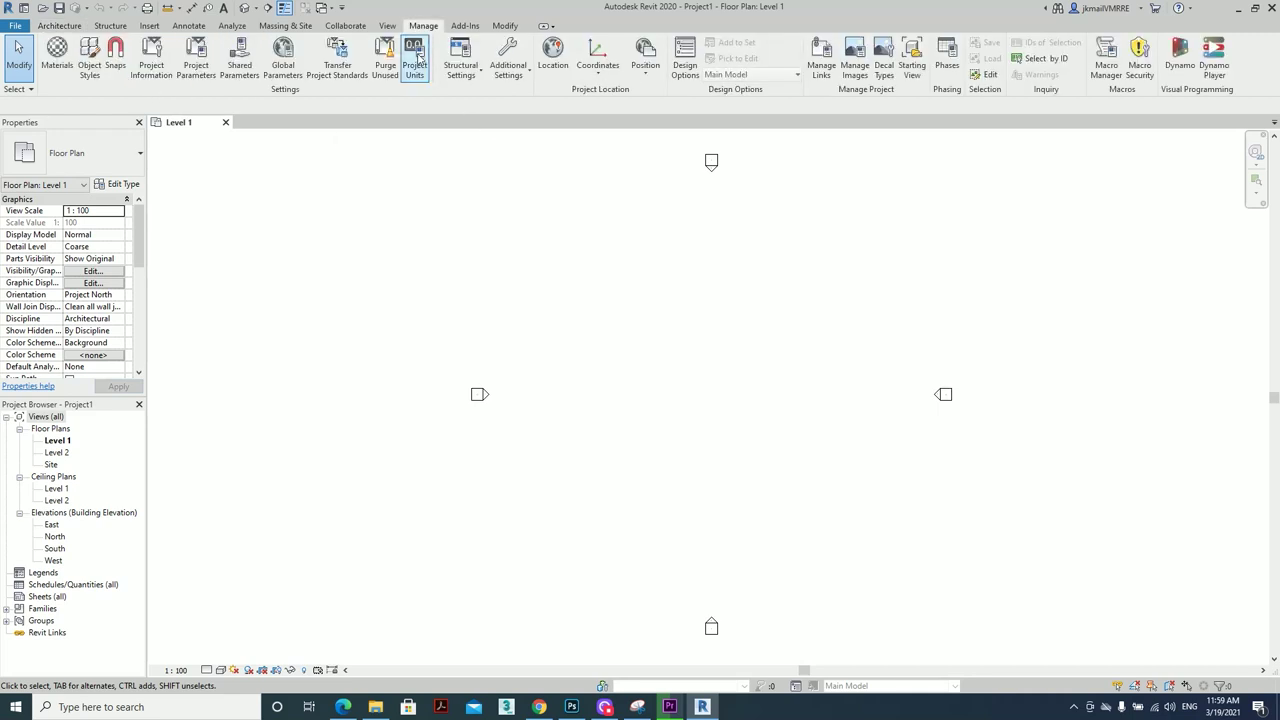
pyautogui.click(414, 62)
pyautogui.click(690, 255)
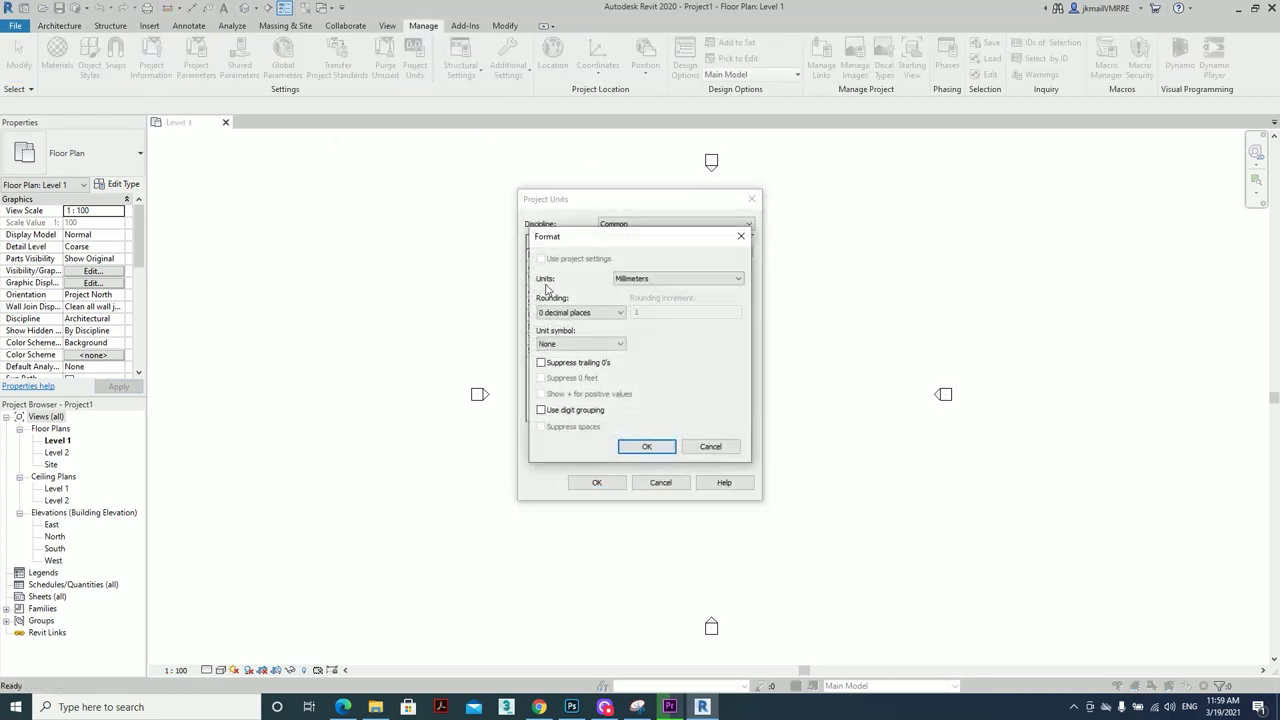
pyautogui.click(652, 280)
pyautogui.click(684, 343)
pyautogui.click(647, 446)
pyautogui.click(603, 488)
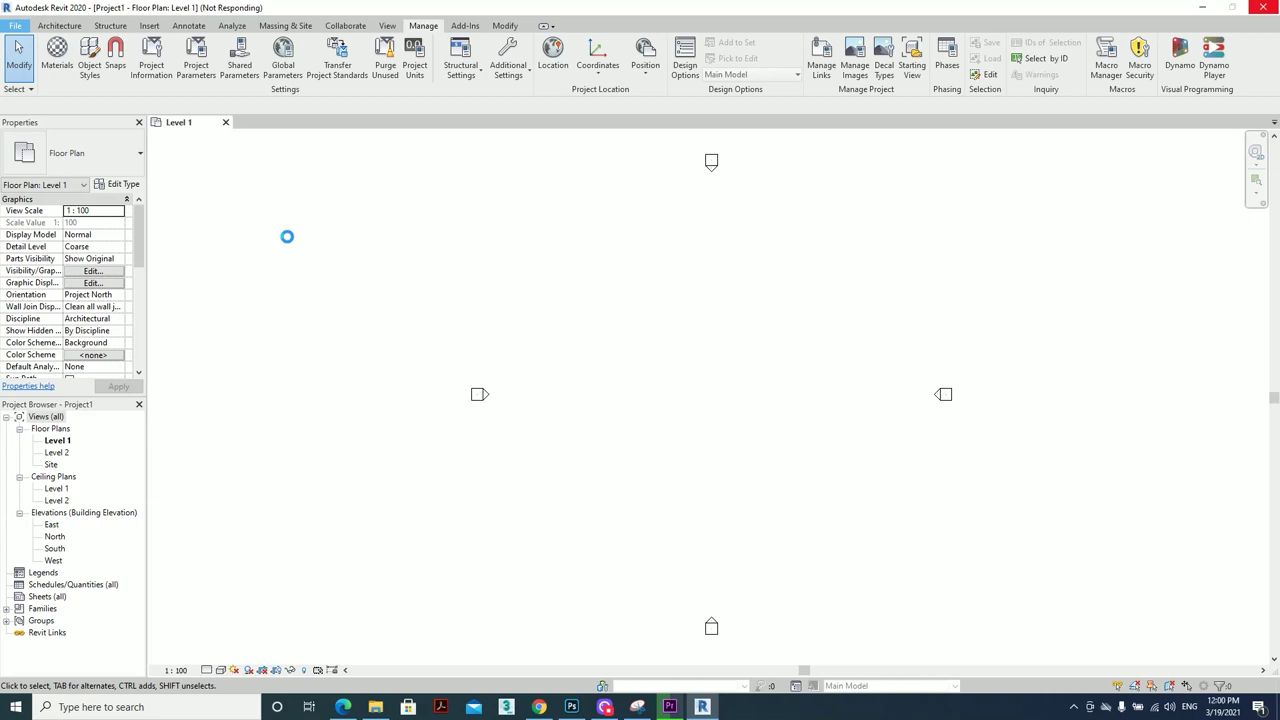
pyautogui.click(375, 707)
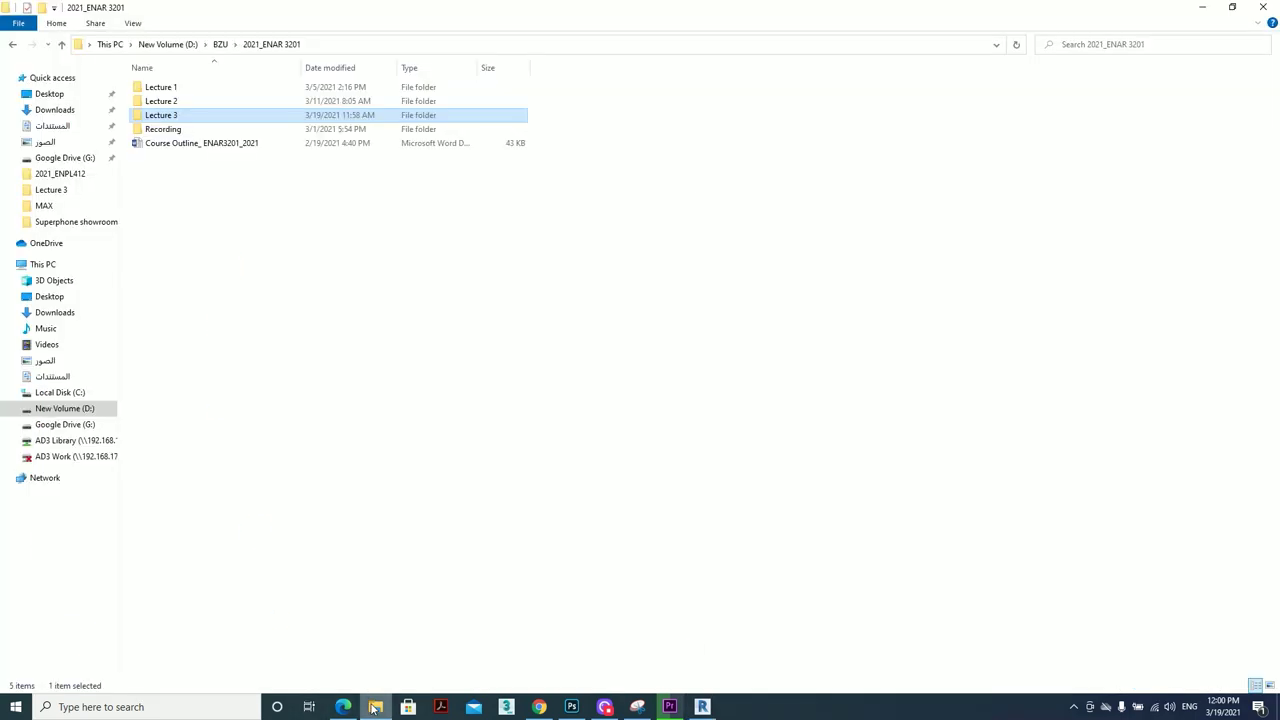
pyautogui.doubleClick(268, 102)
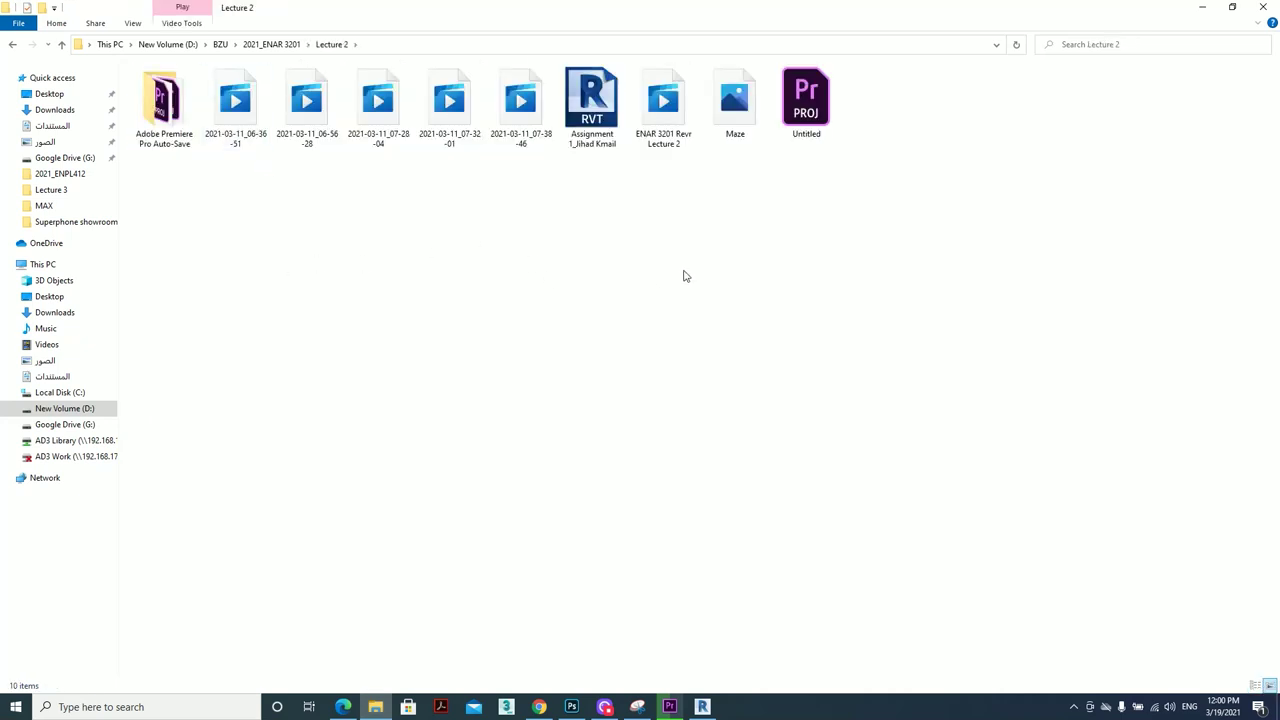
pyautogui.click(592, 105)
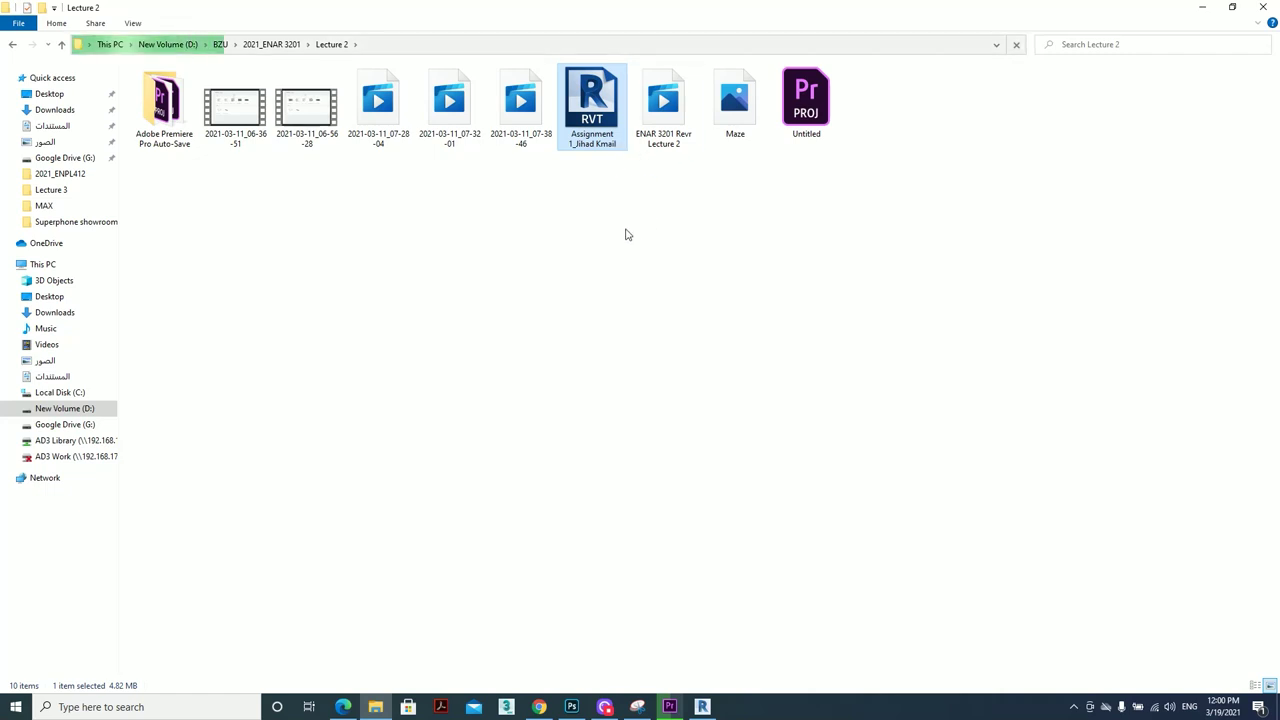
pyautogui.click(1206, 8)
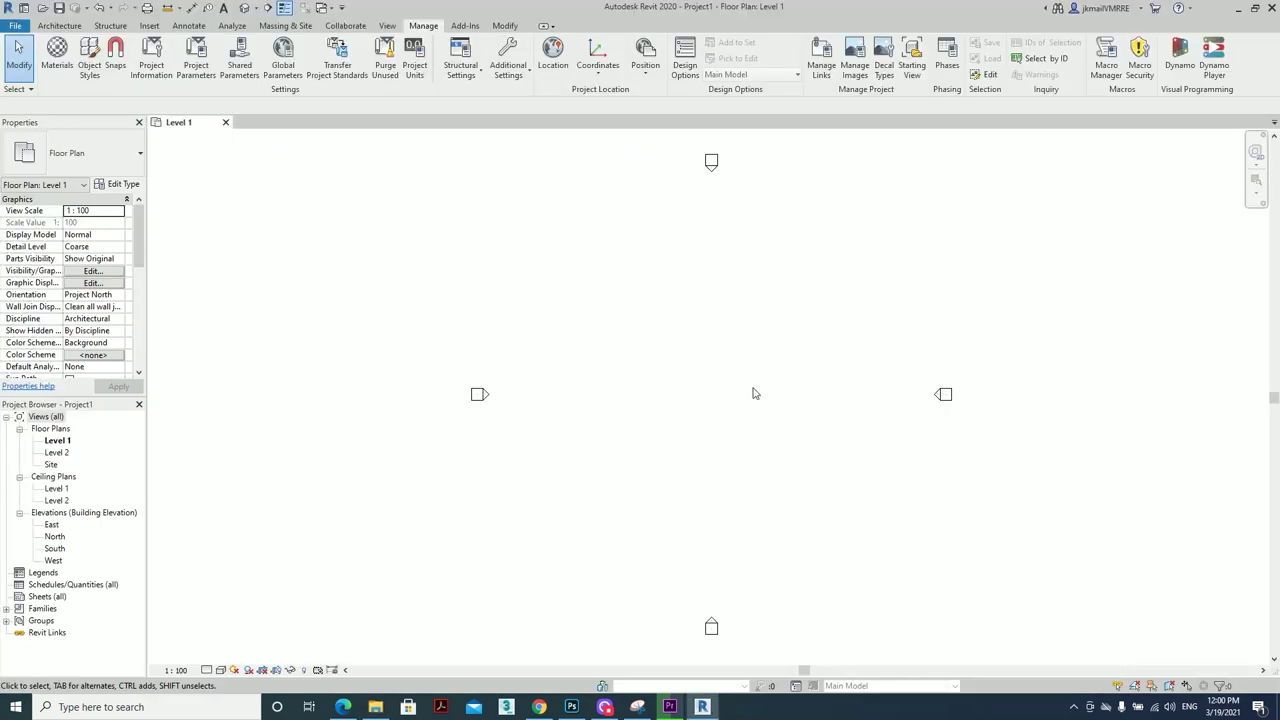
# Browse to the D:\BZU\2021_ENAR 3201\Lecture 3 folder for saving the project
pyautogui.click(60, 7)
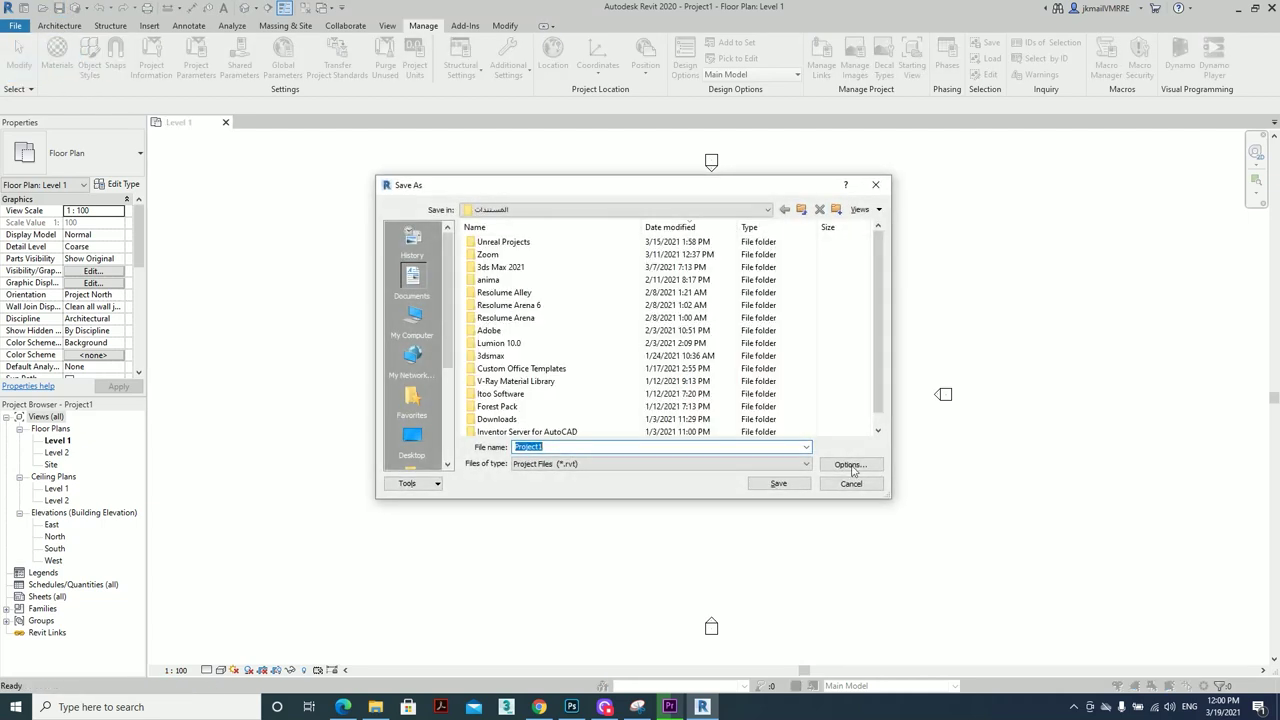
pyautogui.click(412, 318)
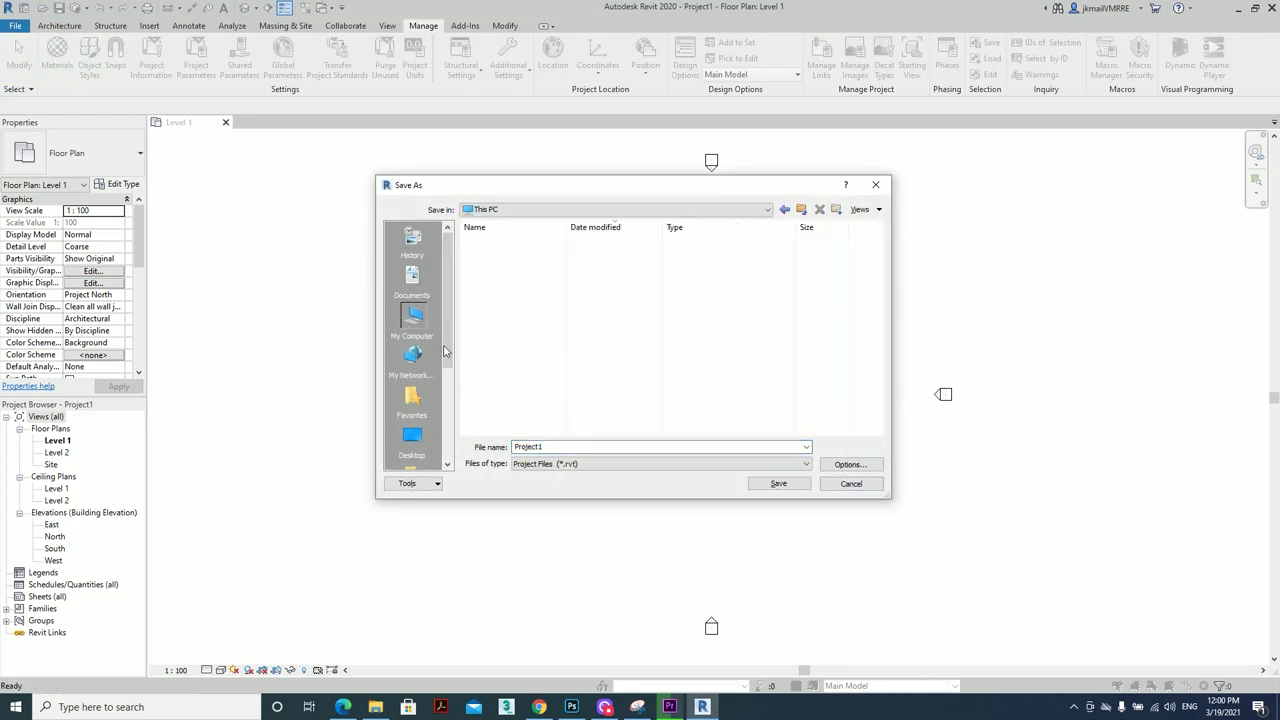
pyautogui.scroll(-1, 533, 330)
pyautogui.click(520, 411)
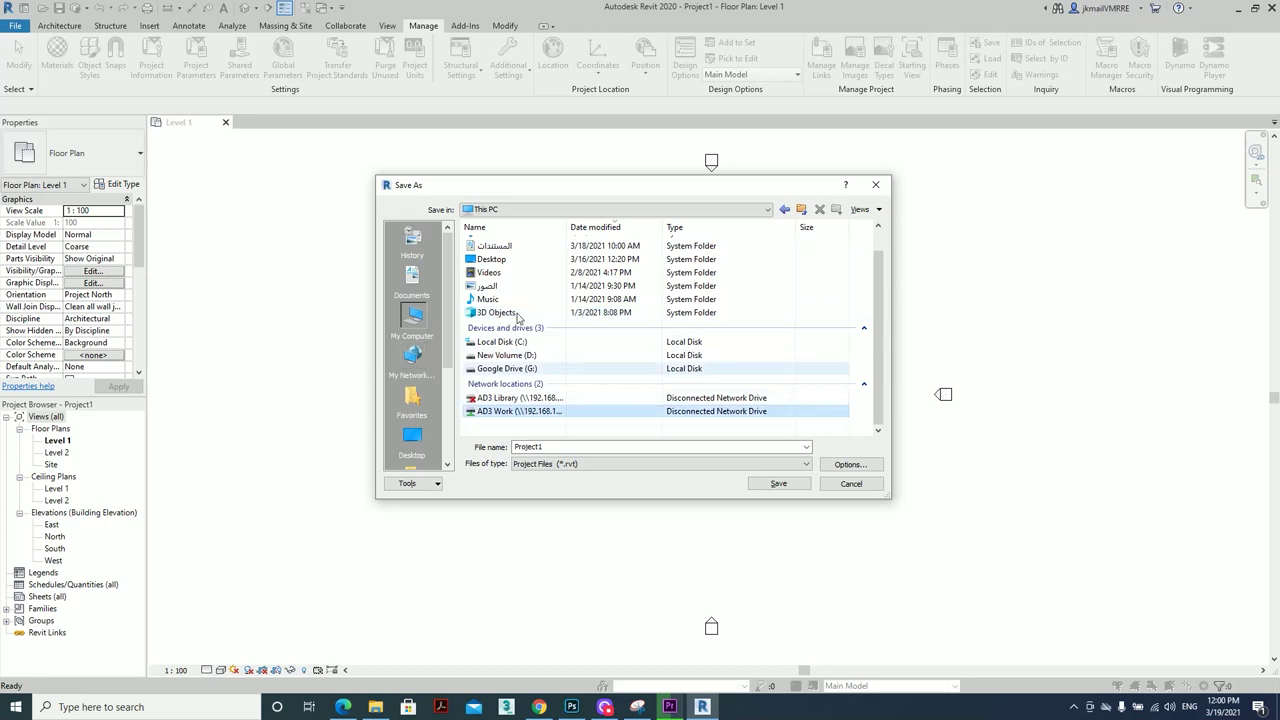
pyautogui.doubleClick(520, 356)
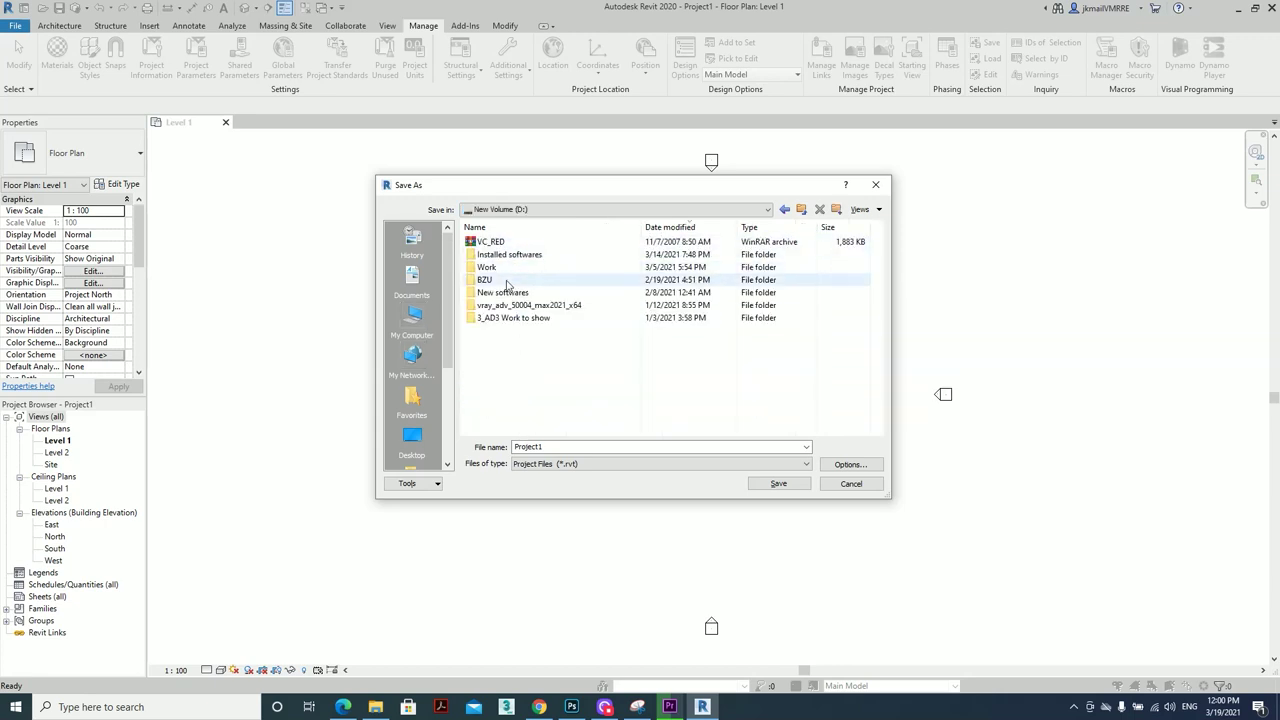
pyautogui.doubleClick(503, 286)
pyautogui.doubleClick(540, 267)
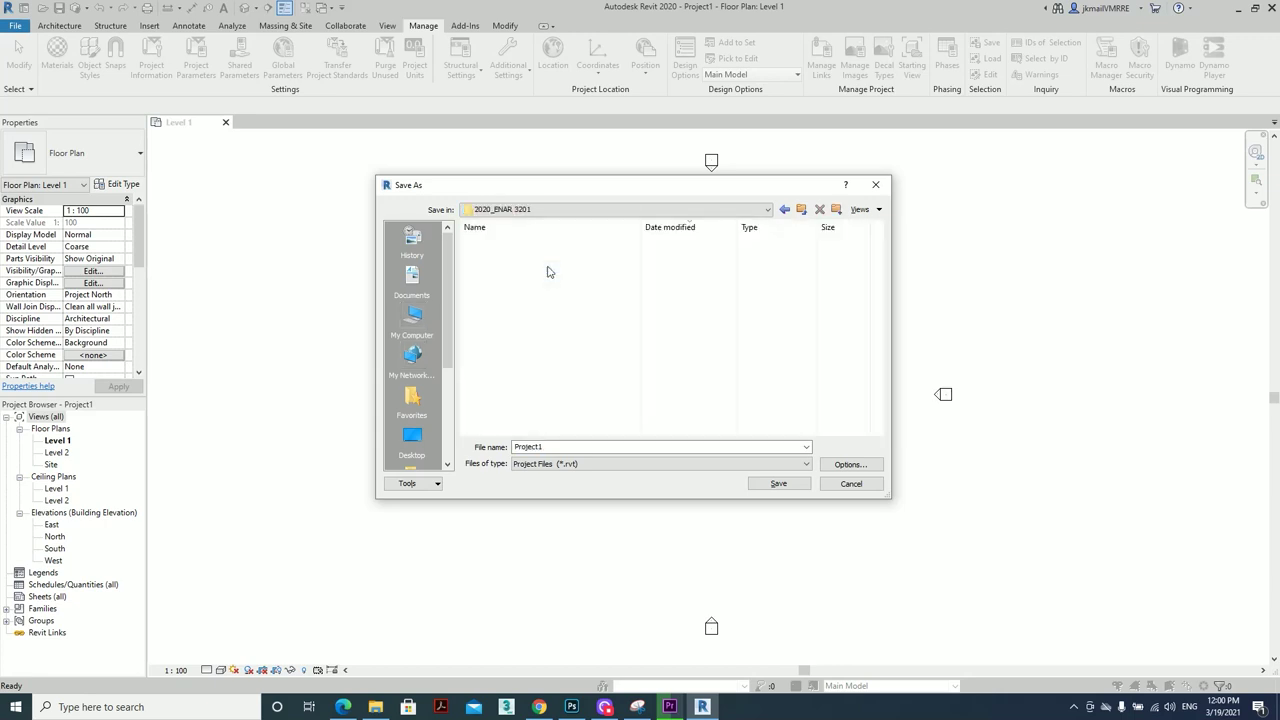
pyautogui.click(801, 209)
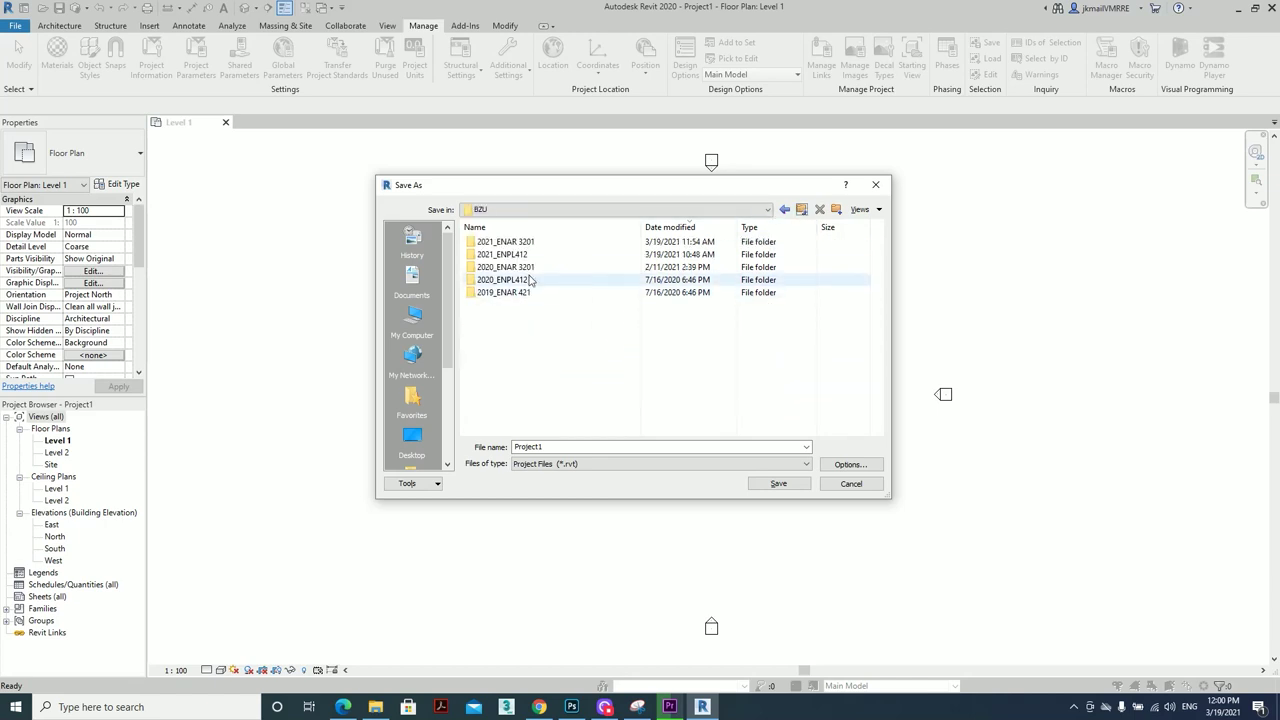
pyautogui.doubleClick(540, 242)
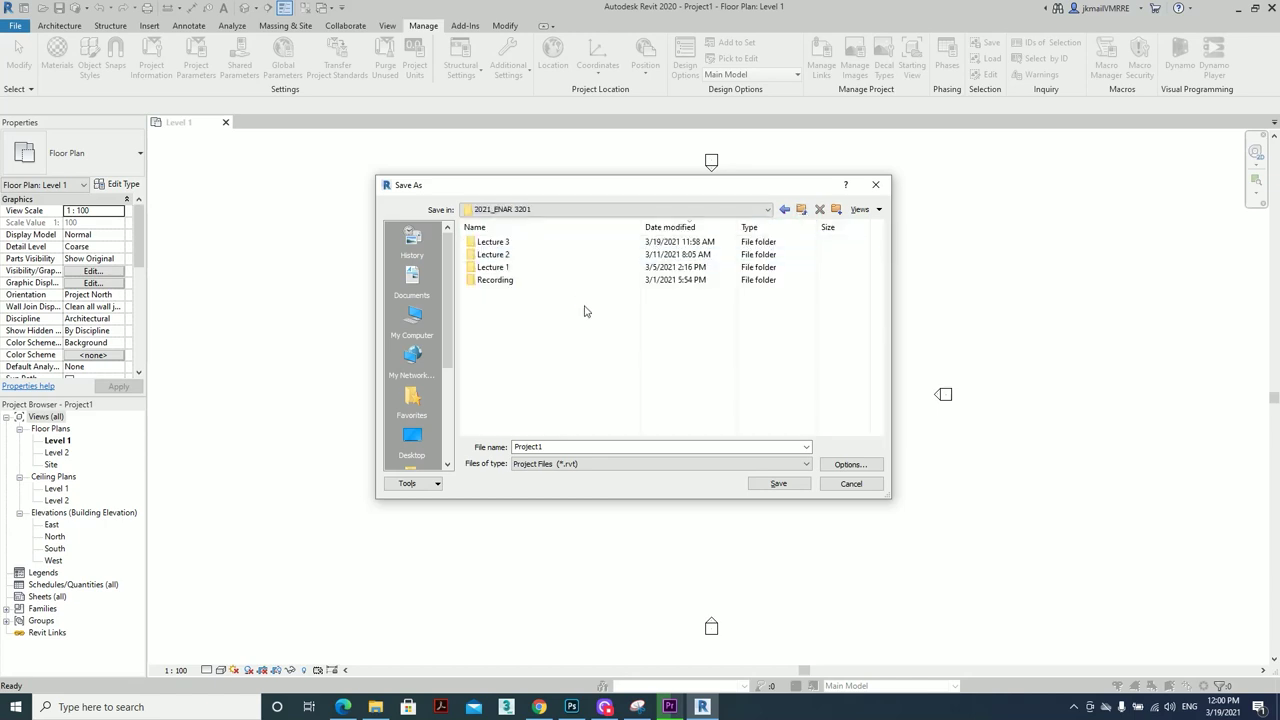
pyautogui.doubleClick(526, 242)
# Save the project there under the file name 'lecture 3'
pyautogui.doubleClick(616, 446)
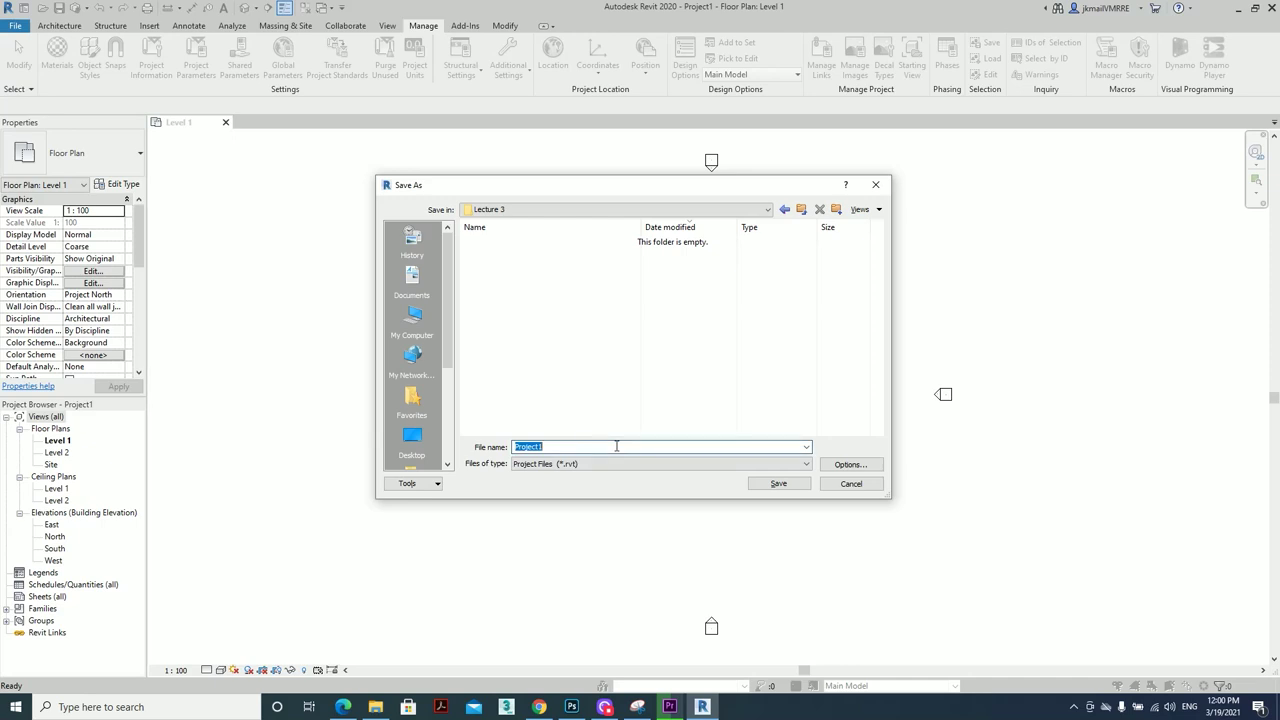
pyautogui.write('lecture 3')
pyautogui.click(773, 486)
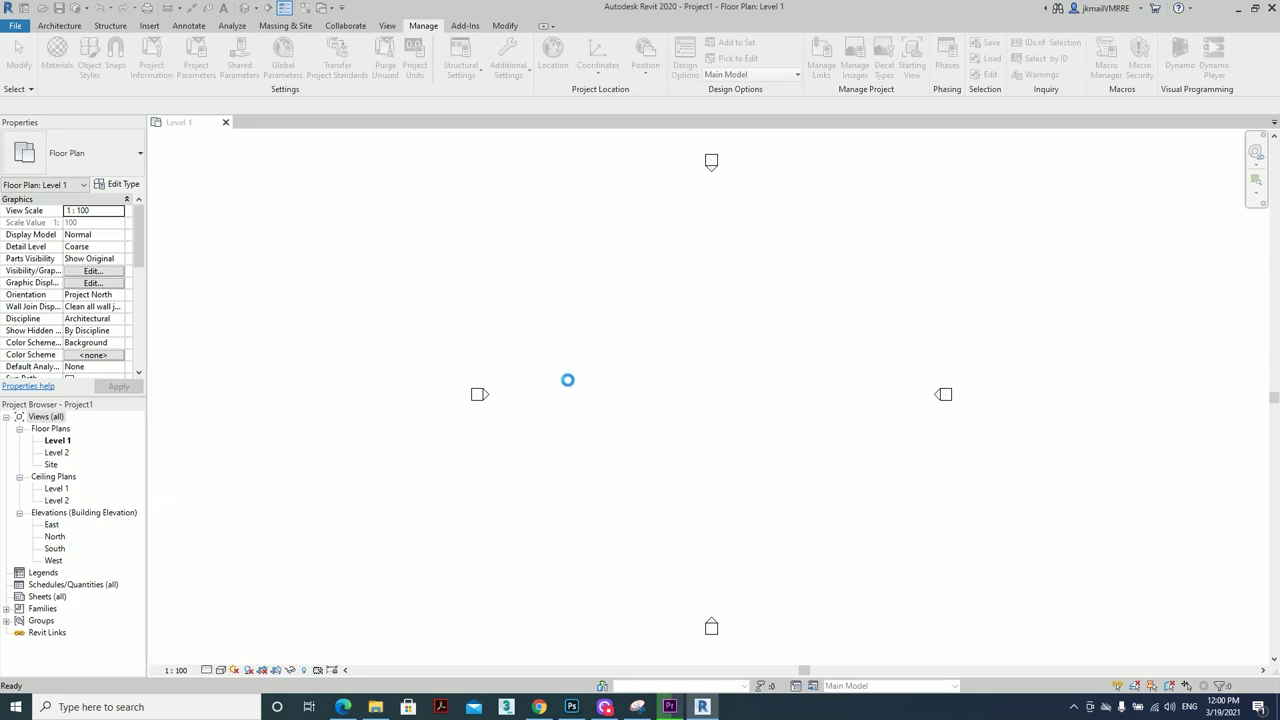
pyautogui.moveTo(680, 380)
pyautogui.mouseDown(button='middle')
pyautogui.moveTo(581, 392)
pyautogui.moveTo(605, 396)
pyautogui.mouseUp(button='middle')
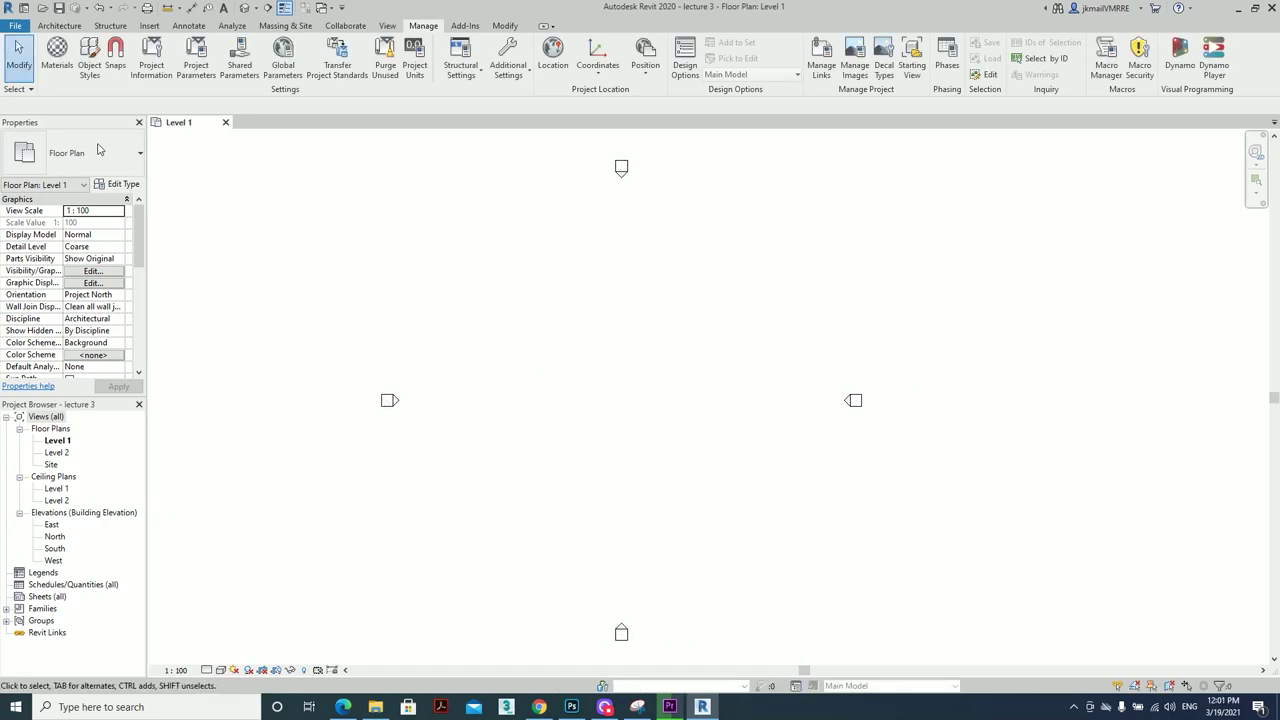
# Show the Architecture tab and review the kinds of wall listed in the Wall dropdown
pyautogui.click(59, 25)
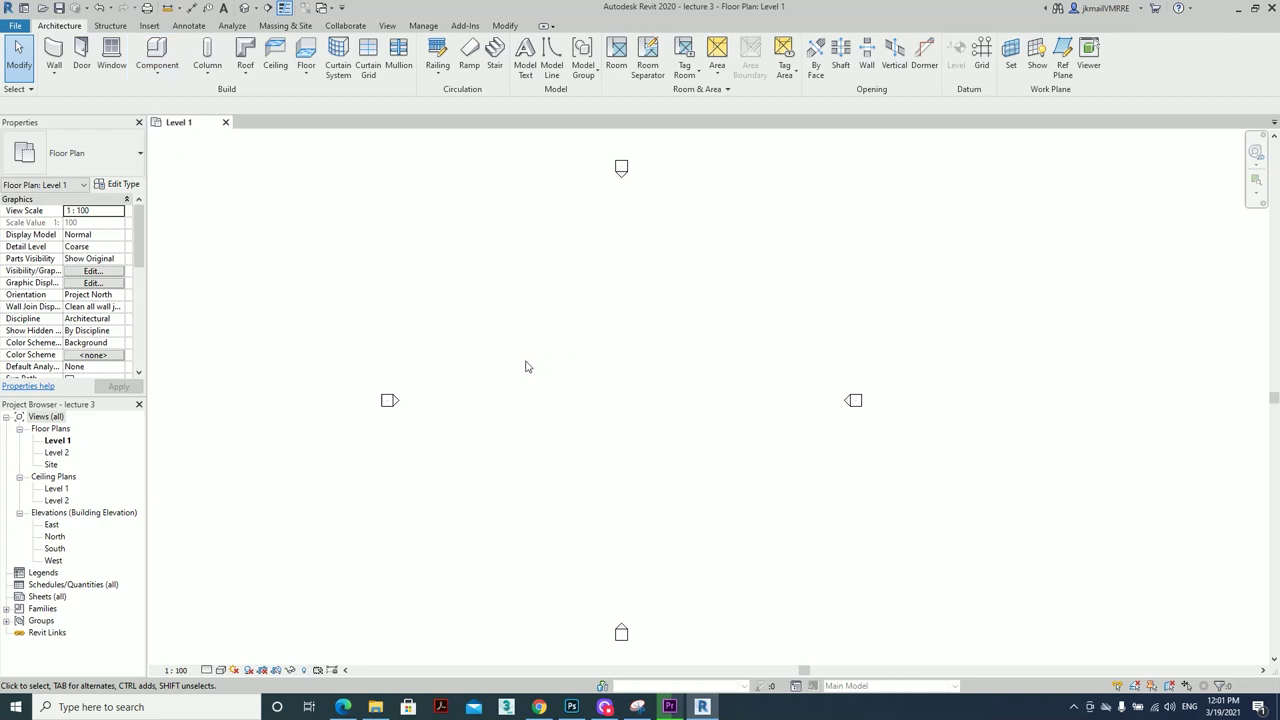
pyautogui.scroll(1, 675, 397)
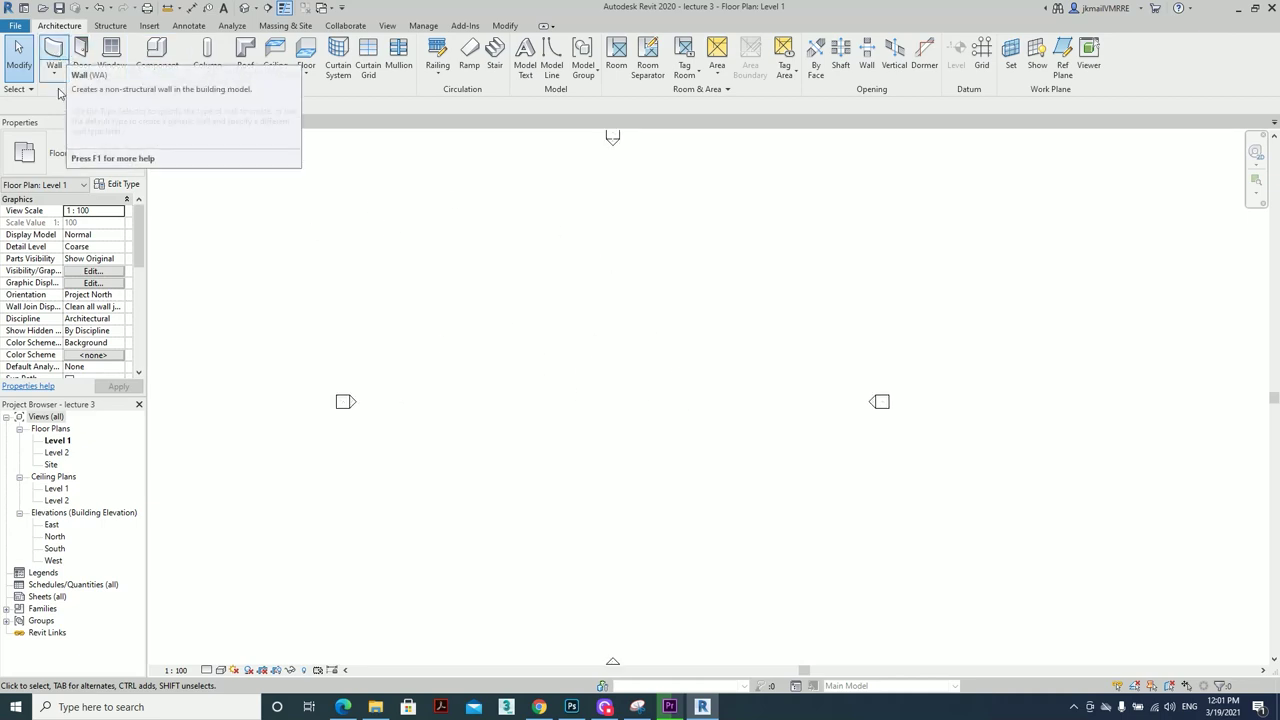
pyautogui.click(54, 76)
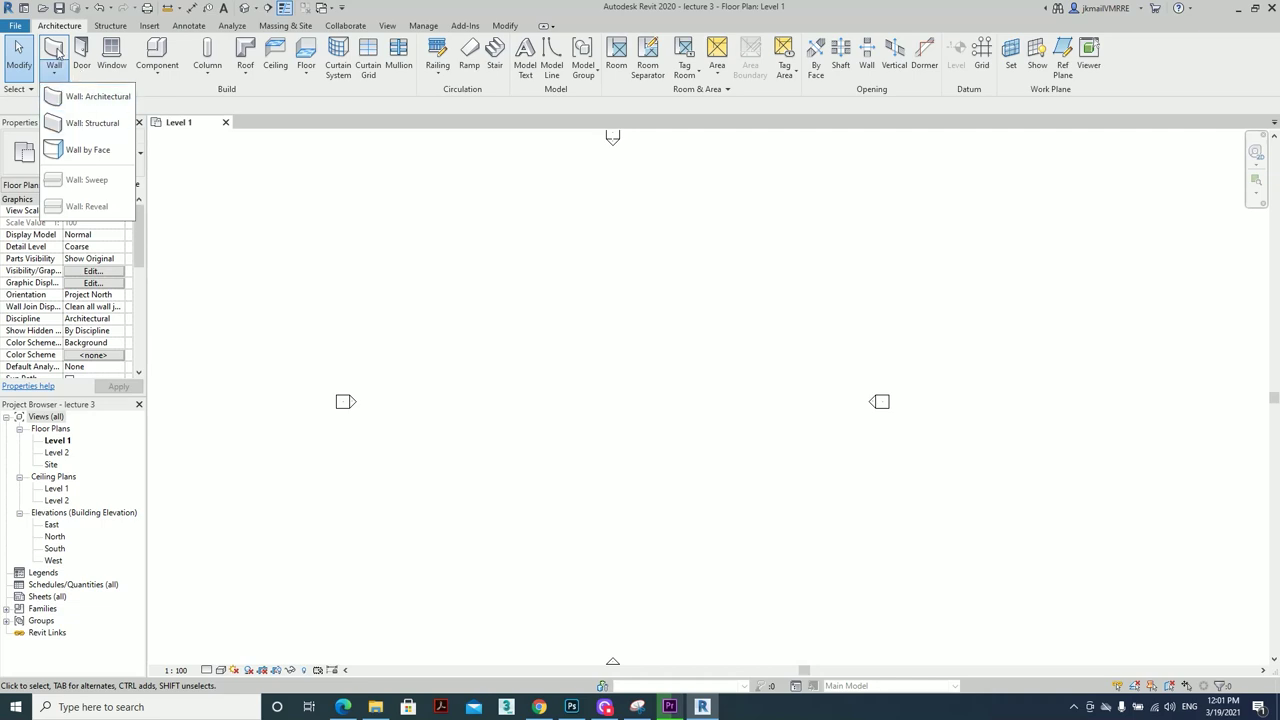
pyautogui.click(56, 67)
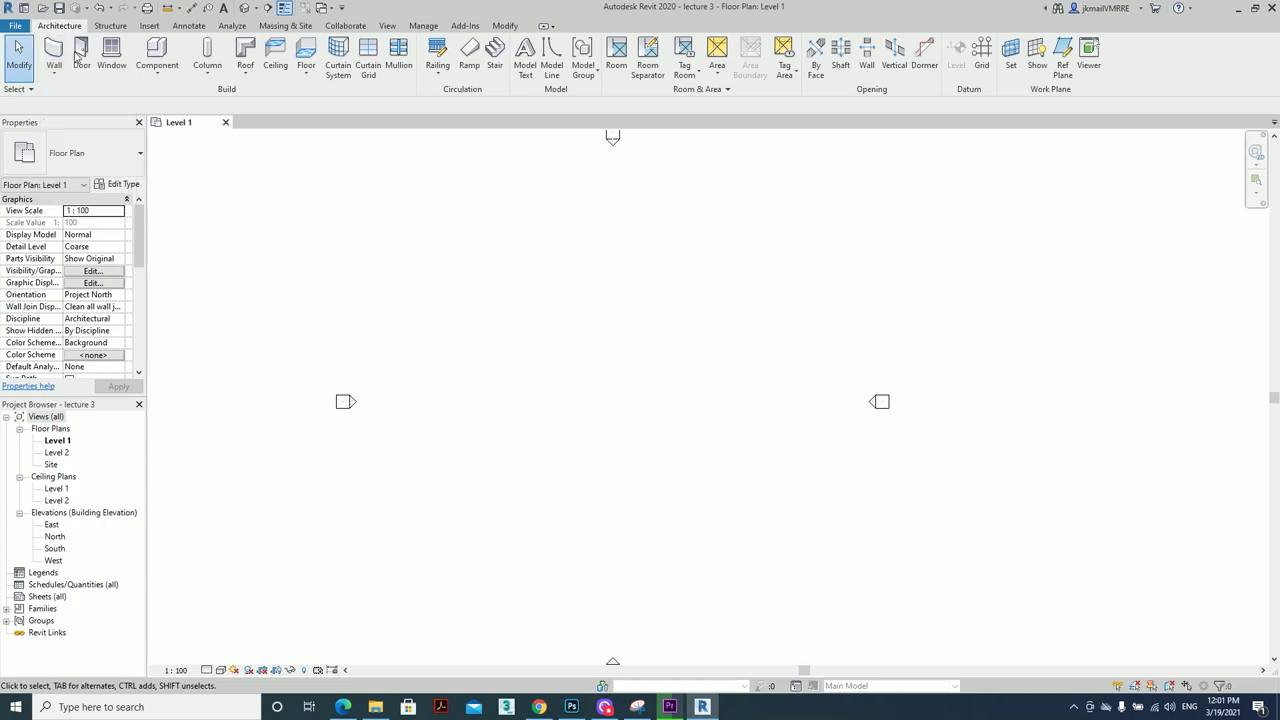
pyautogui.click(54, 76)
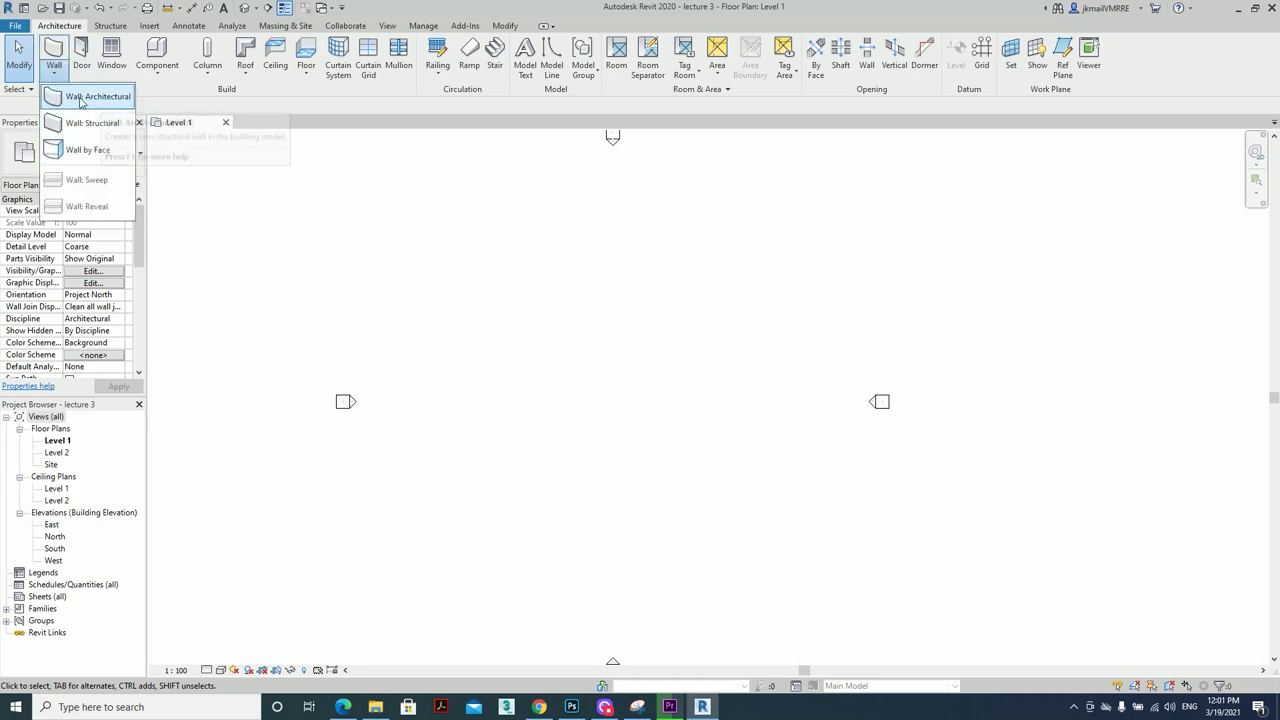
pyautogui.click(170, 99)
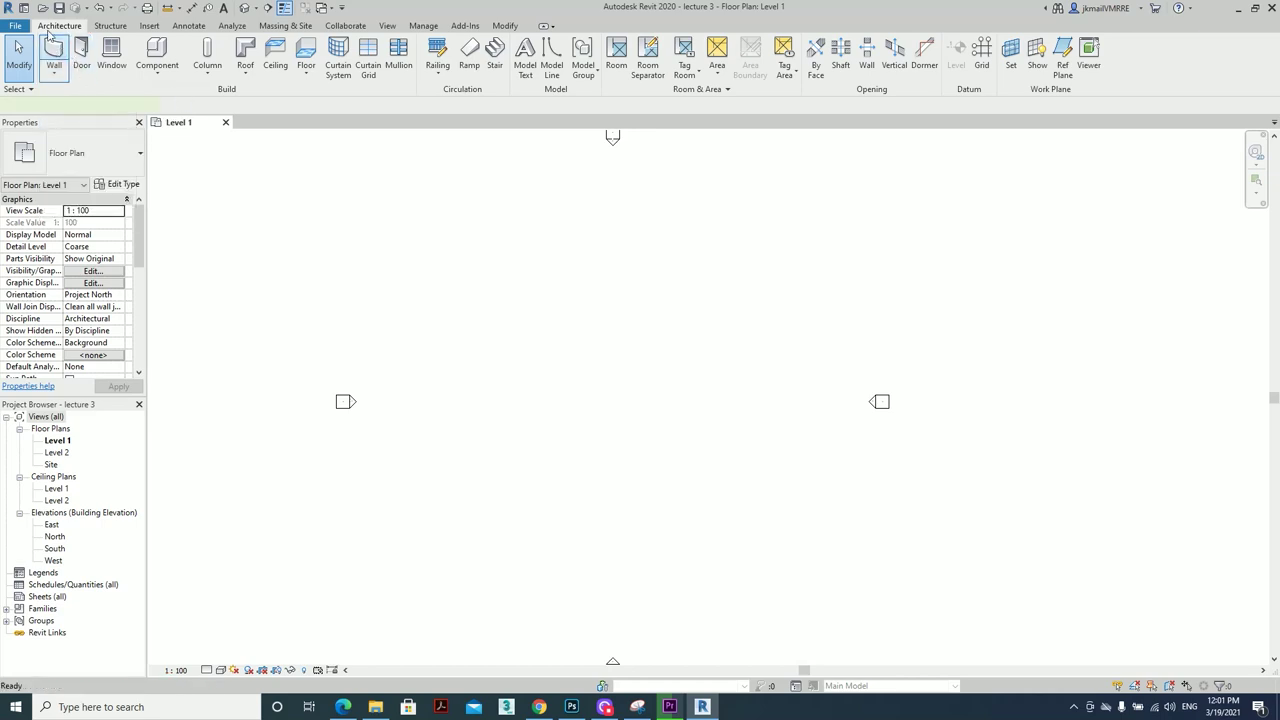
# Start a wall rising to Level 2, using the Generic - 300mm type
pyautogui.click(54, 55)
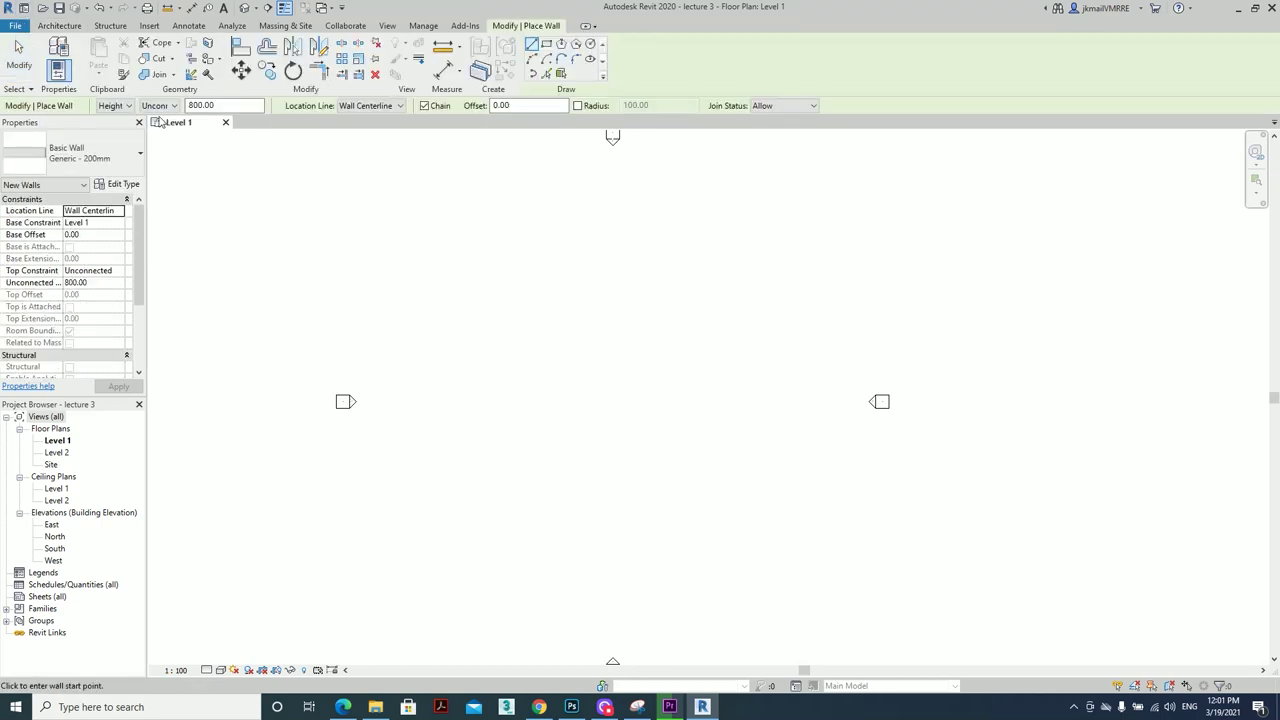
pyautogui.click(172, 106)
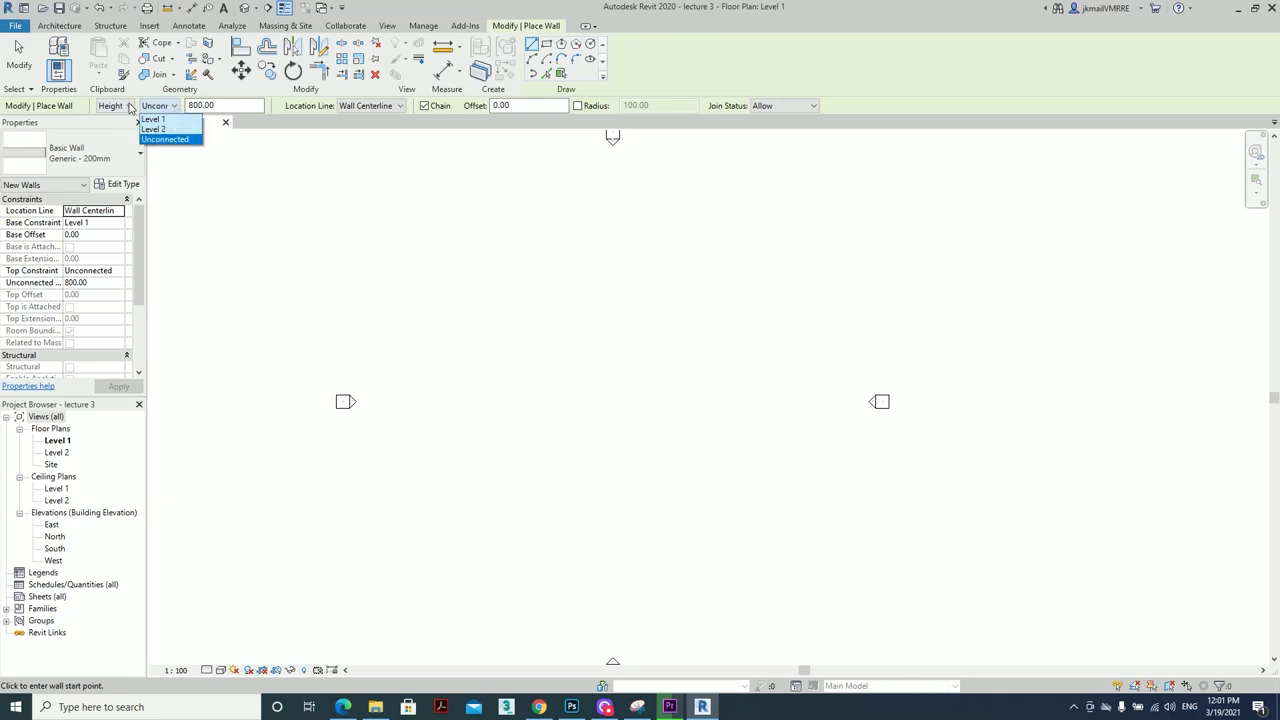
pyautogui.click(158, 129)
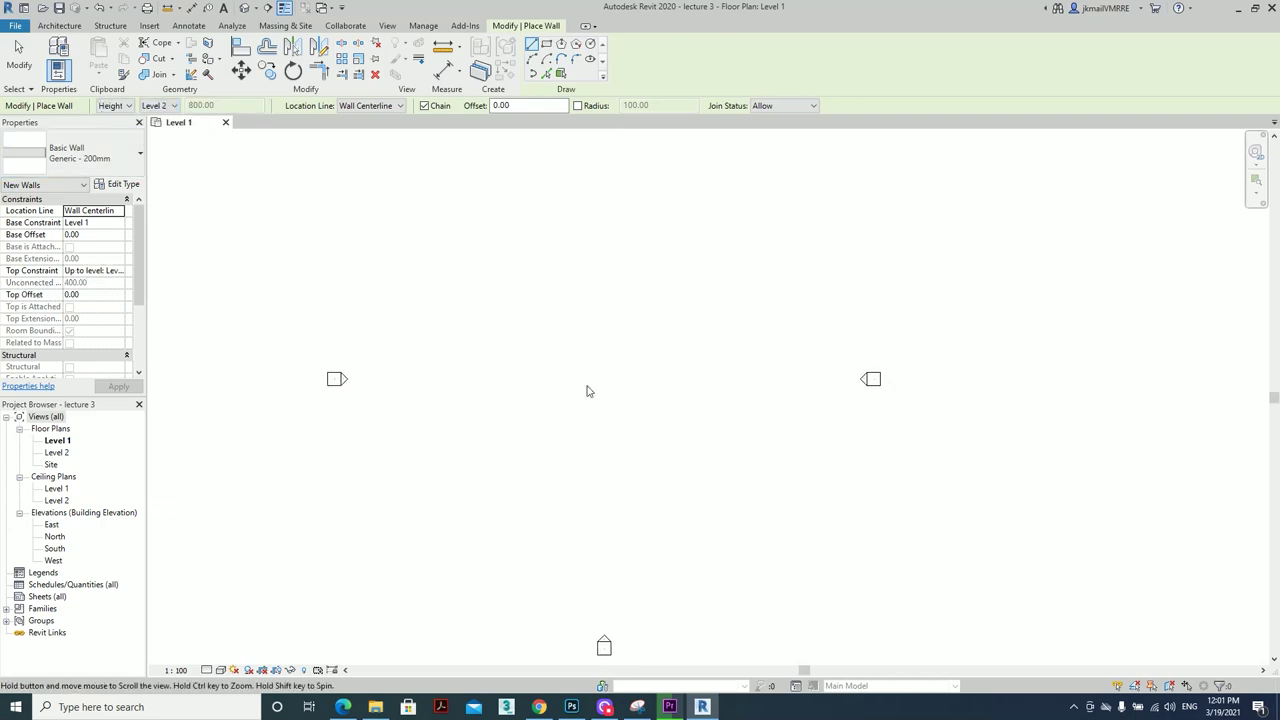
pyautogui.click(103, 151)
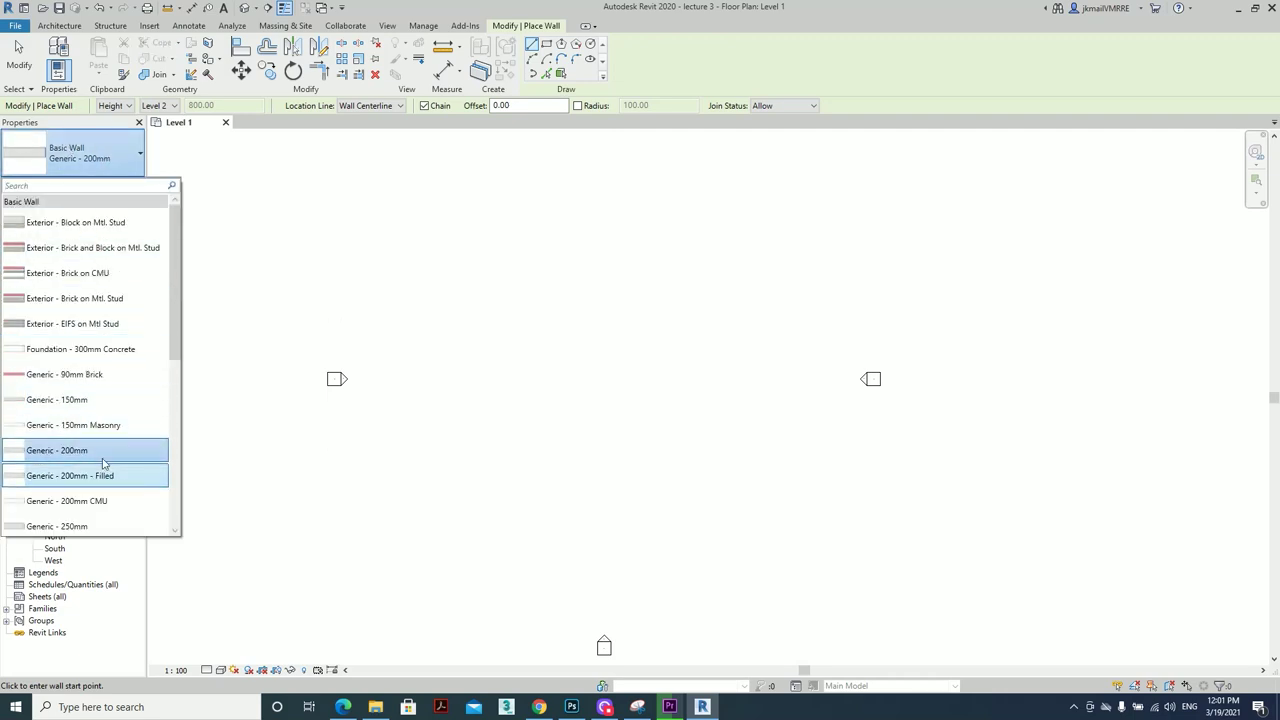
pyautogui.scroll(-1, 104, 462)
pyautogui.scroll(-1, 100, 461)
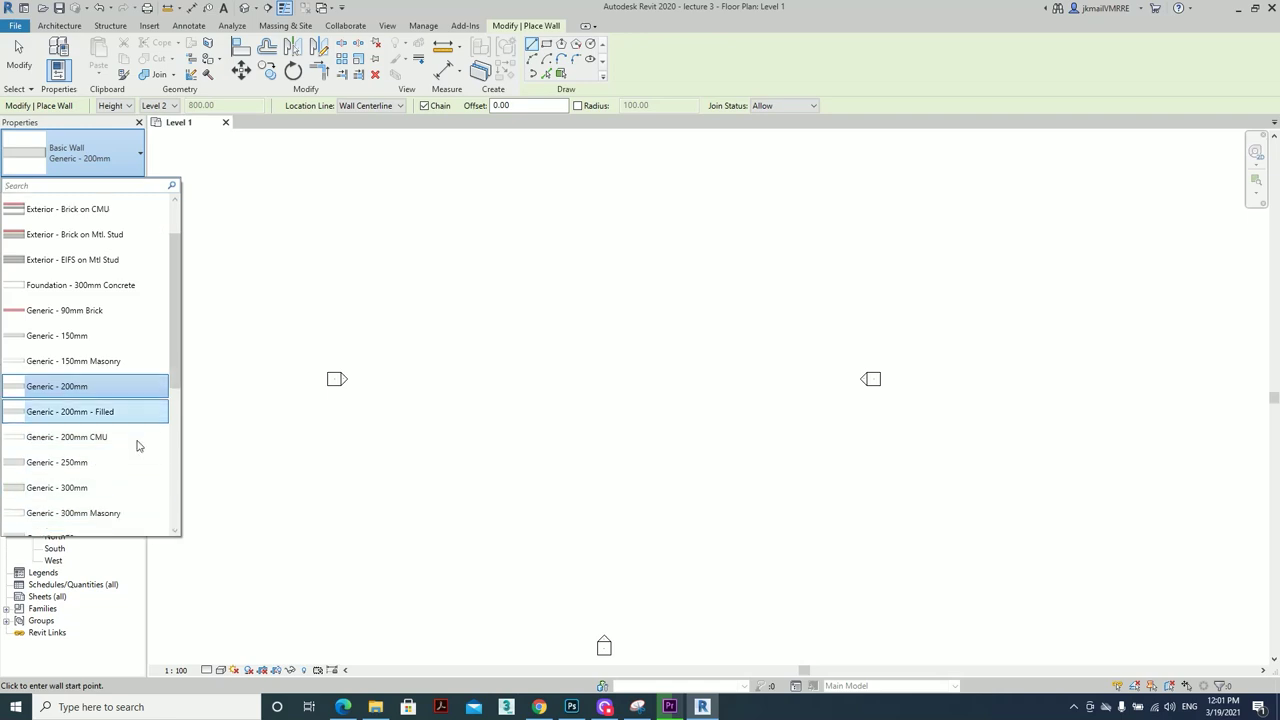
pyautogui.scroll(-1, 95, 460)
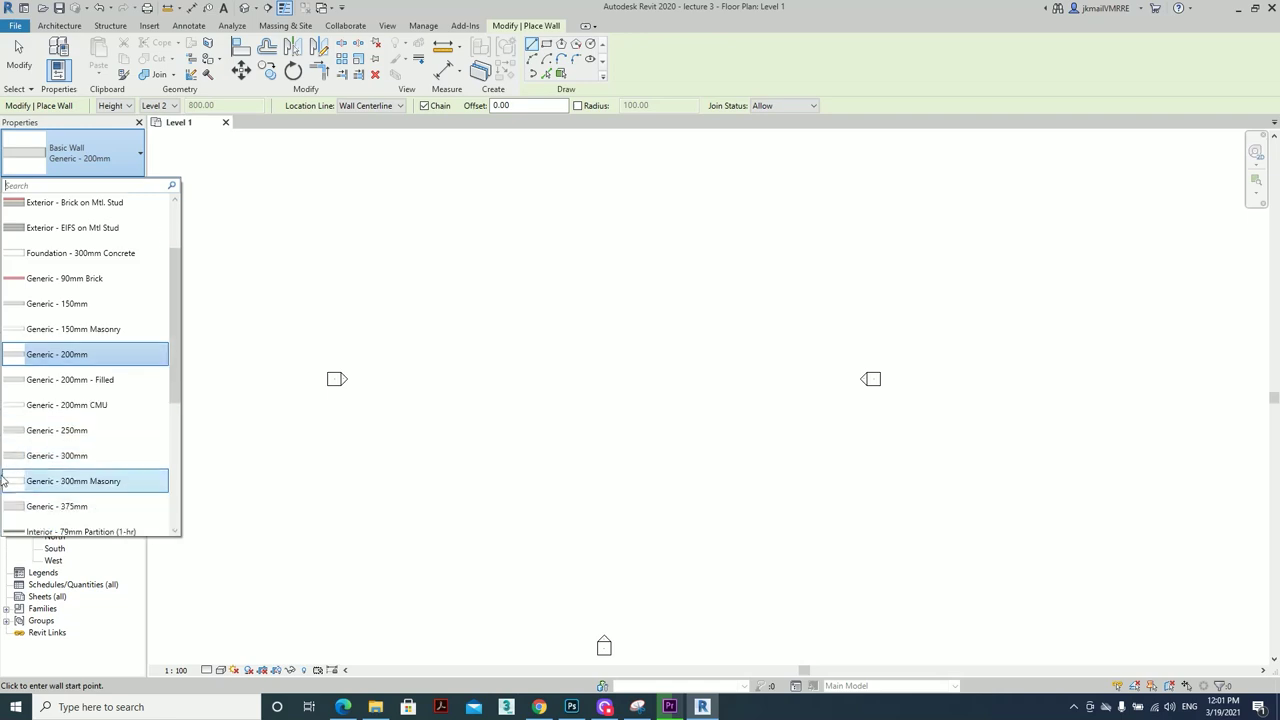
pyautogui.click(88, 457)
# Draw four walls forming a closed 1480 × 830 cm rectangle
pyautogui.moveTo(492, 321); pyautogui.dragTo(404, 319, button='middle')
pyautogui.scroll(1, 456, 318)
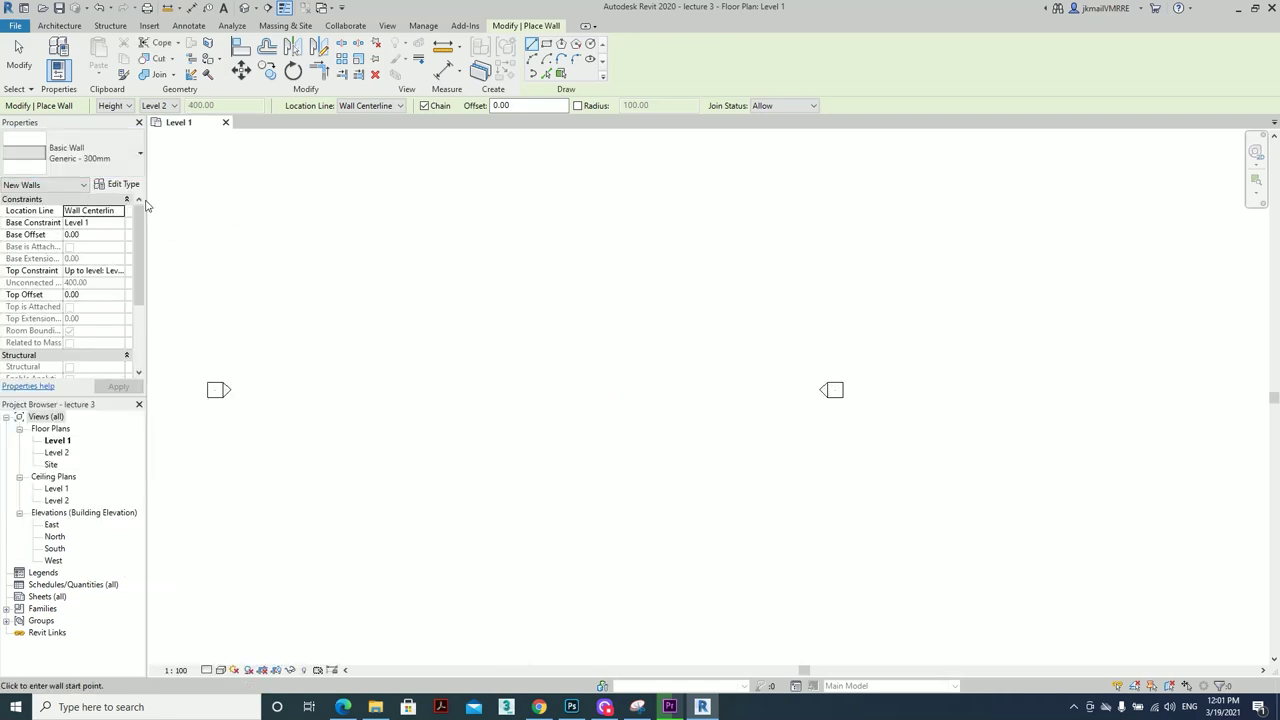
pyautogui.click(391, 297)
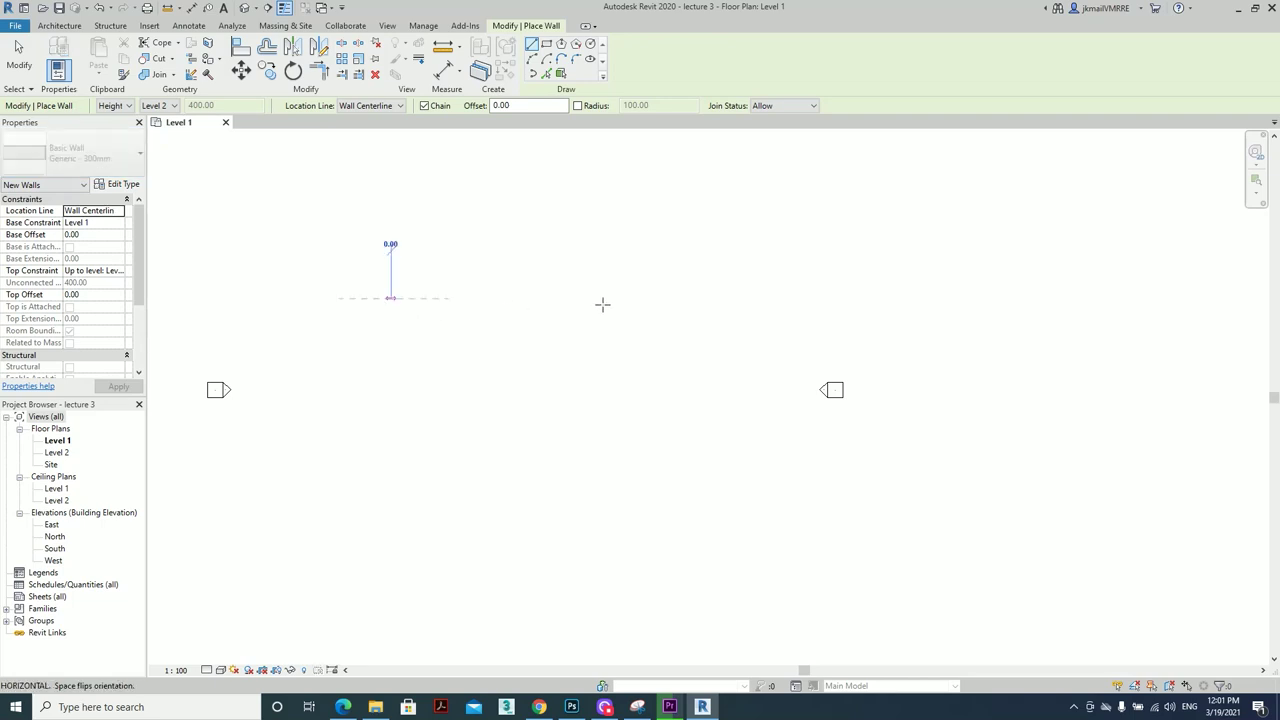
pyautogui.scroll(1, 520, 298)
pyautogui.scroll(1, 520, 298)
pyautogui.moveTo(520, 296); pyautogui.dragTo(706, 277, button='middle')
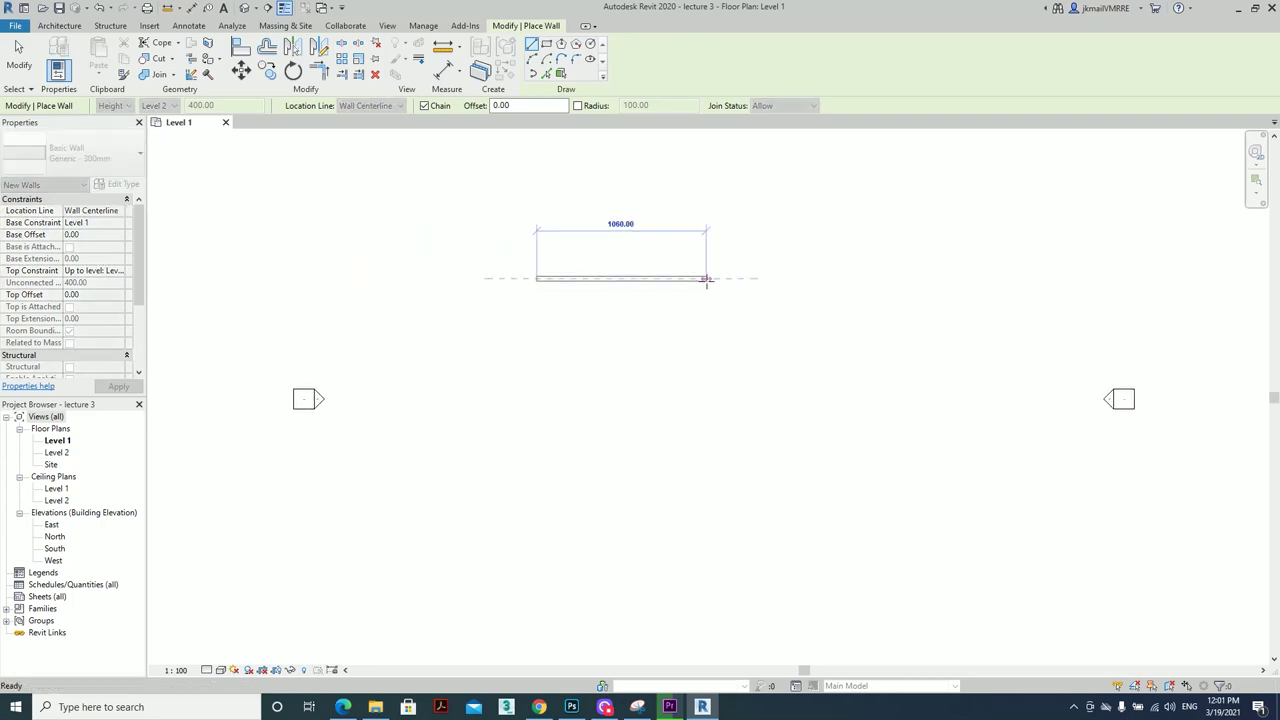
pyautogui.scroll(2, 706, 277)
pyautogui.click(793, 278)
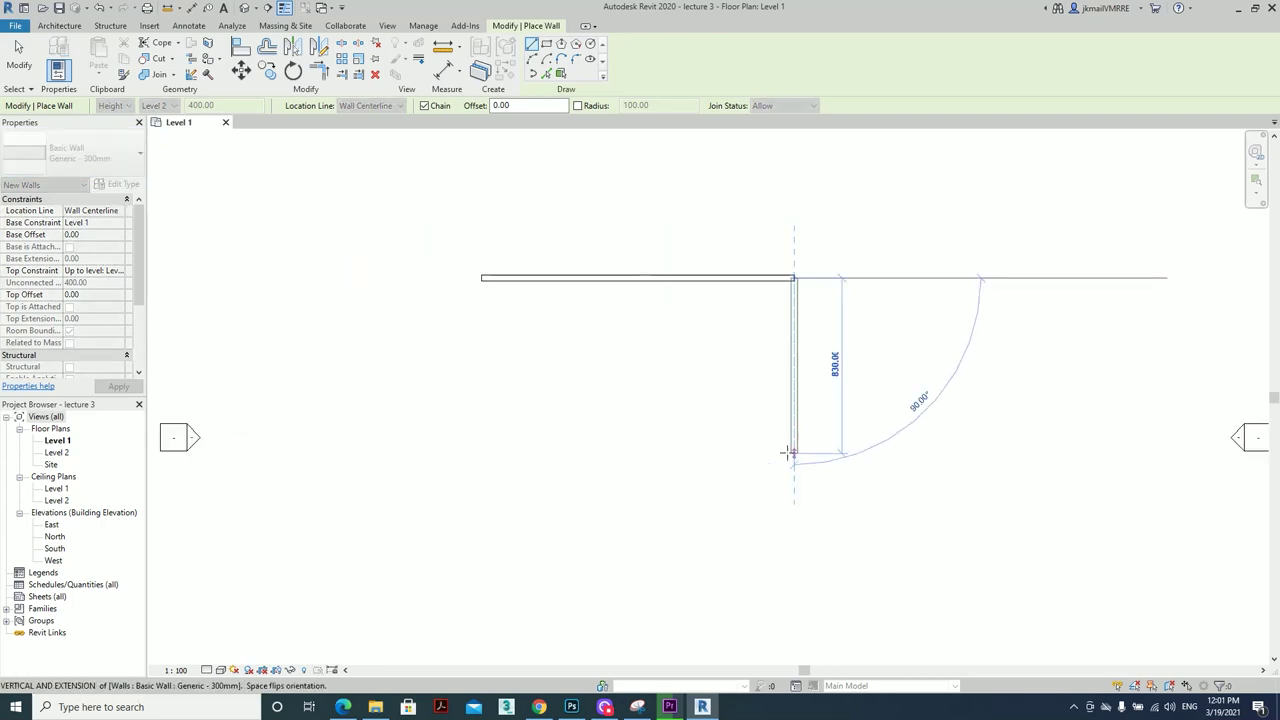
pyautogui.click(794, 452)
pyautogui.click(481, 451)
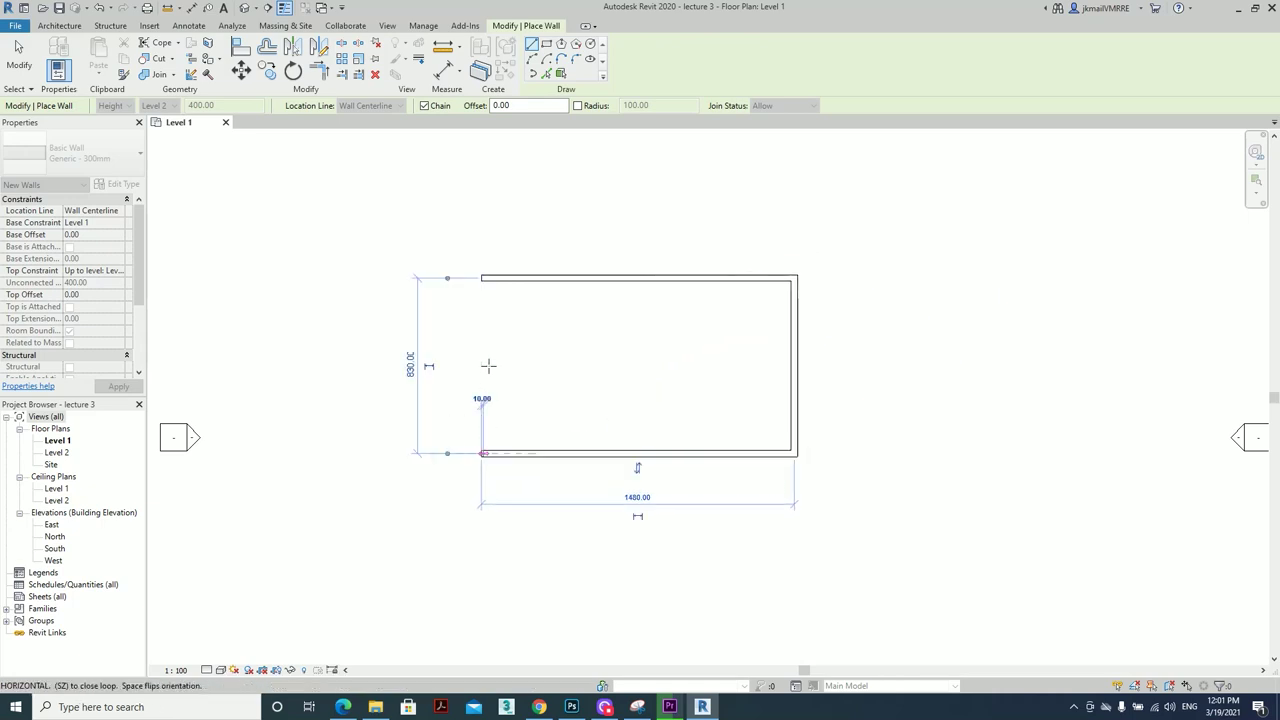
pyautogui.click(481, 278)
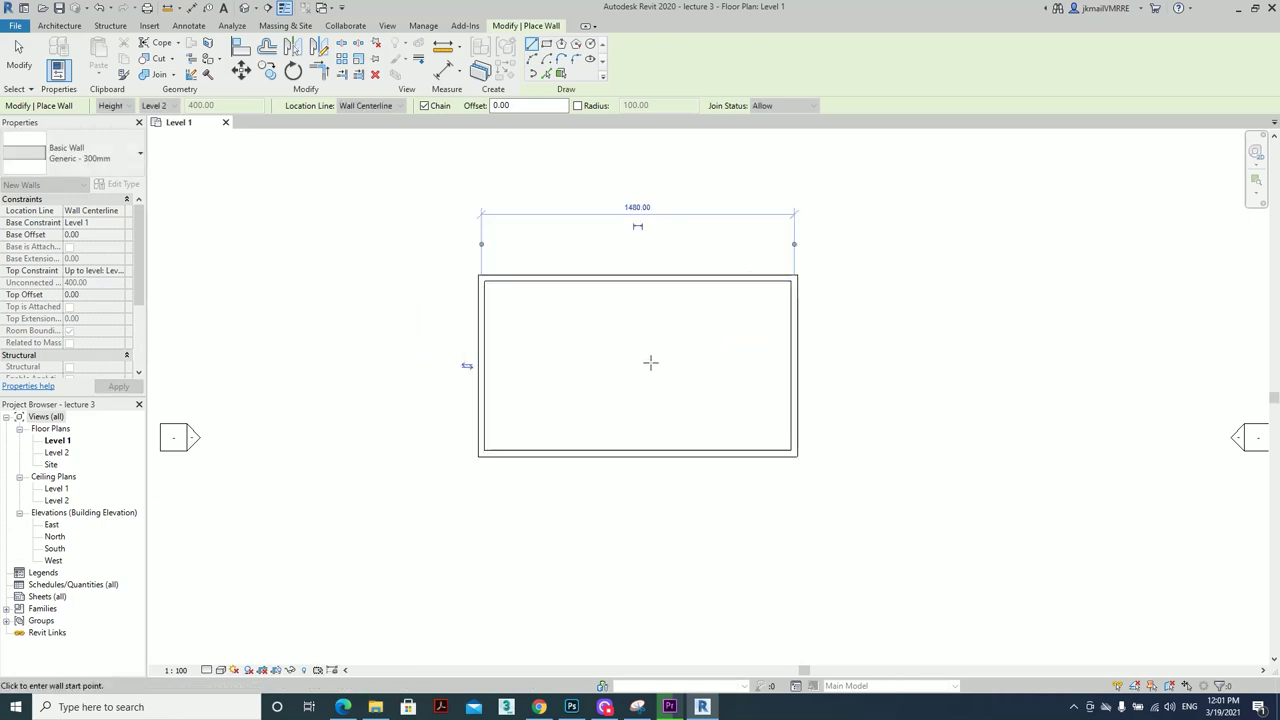
pyautogui.click(98, 150)
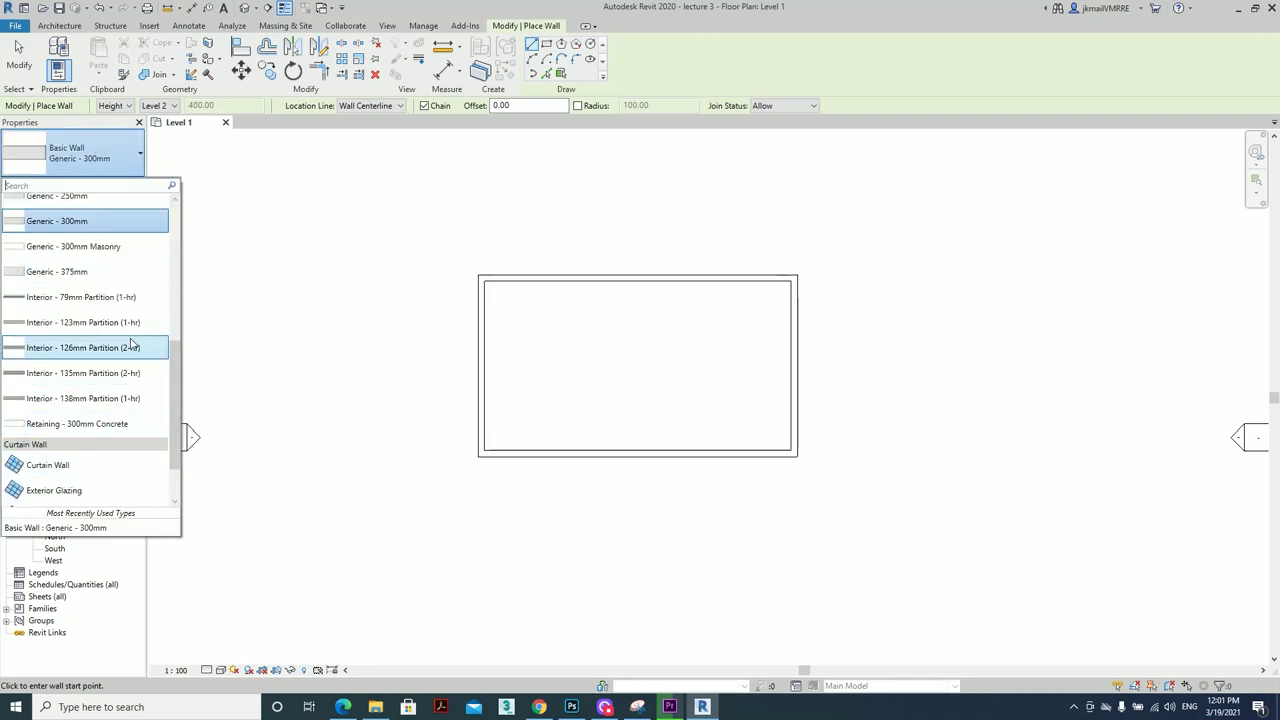
# Switch to Generic - 150mm and draw a partition down from the top wall, turning right to the exterior wall
pyautogui.scroll(1, 125, 345)
pyautogui.scroll(1, 127, 356)
pyautogui.scroll(2, 127, 360)
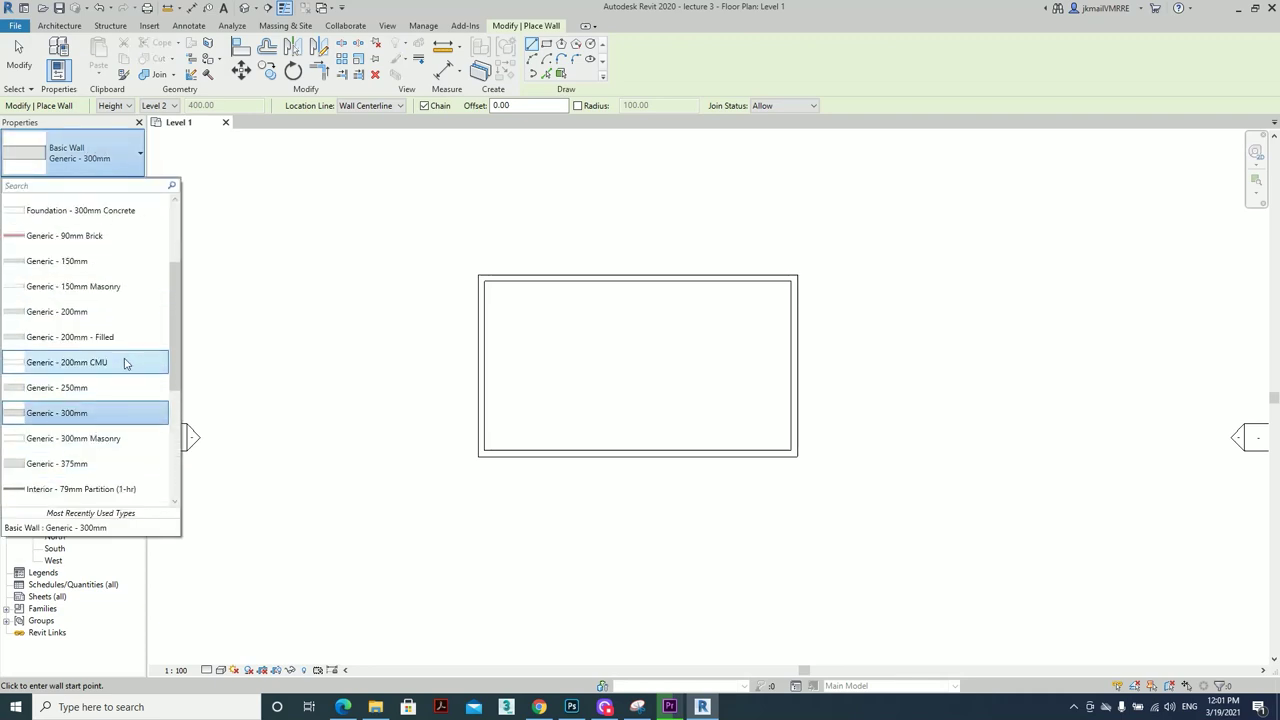
pyautogui.scroll(1, 118, 290)
pyautogui.click(114, 300)
pyautogui.scroll(2, 735, 405)
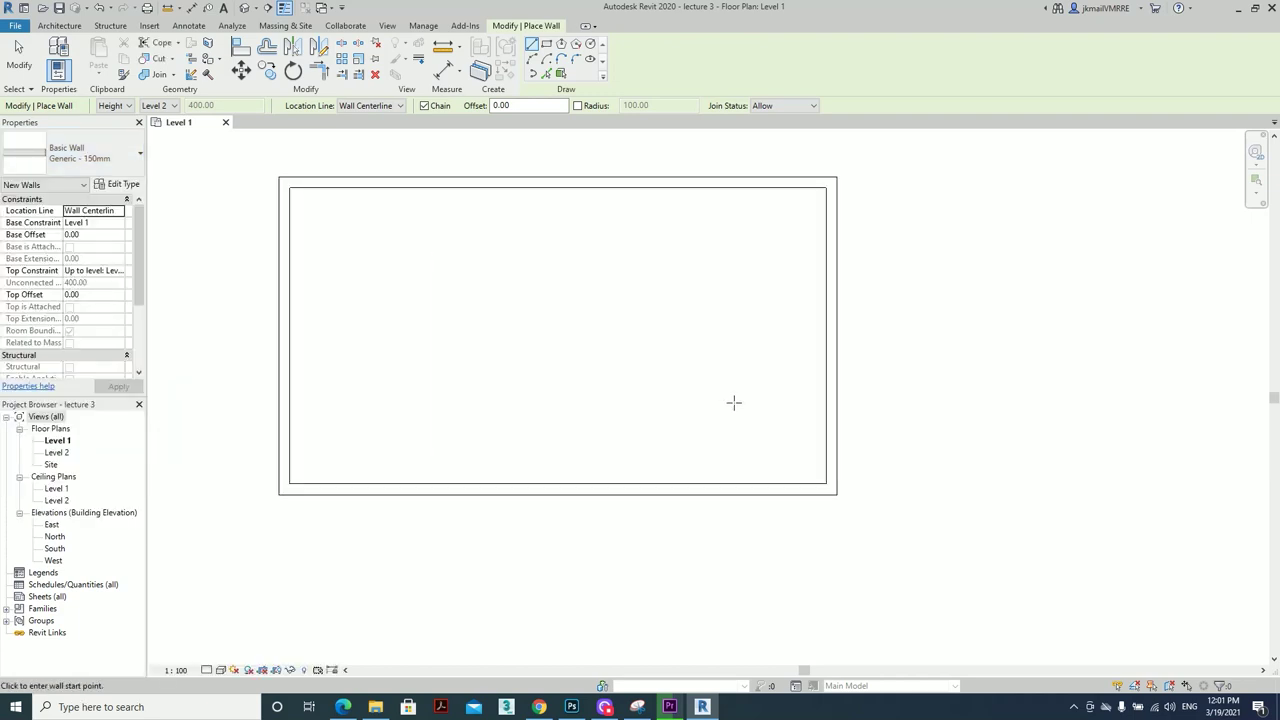
pyautogui.click(702, 263)
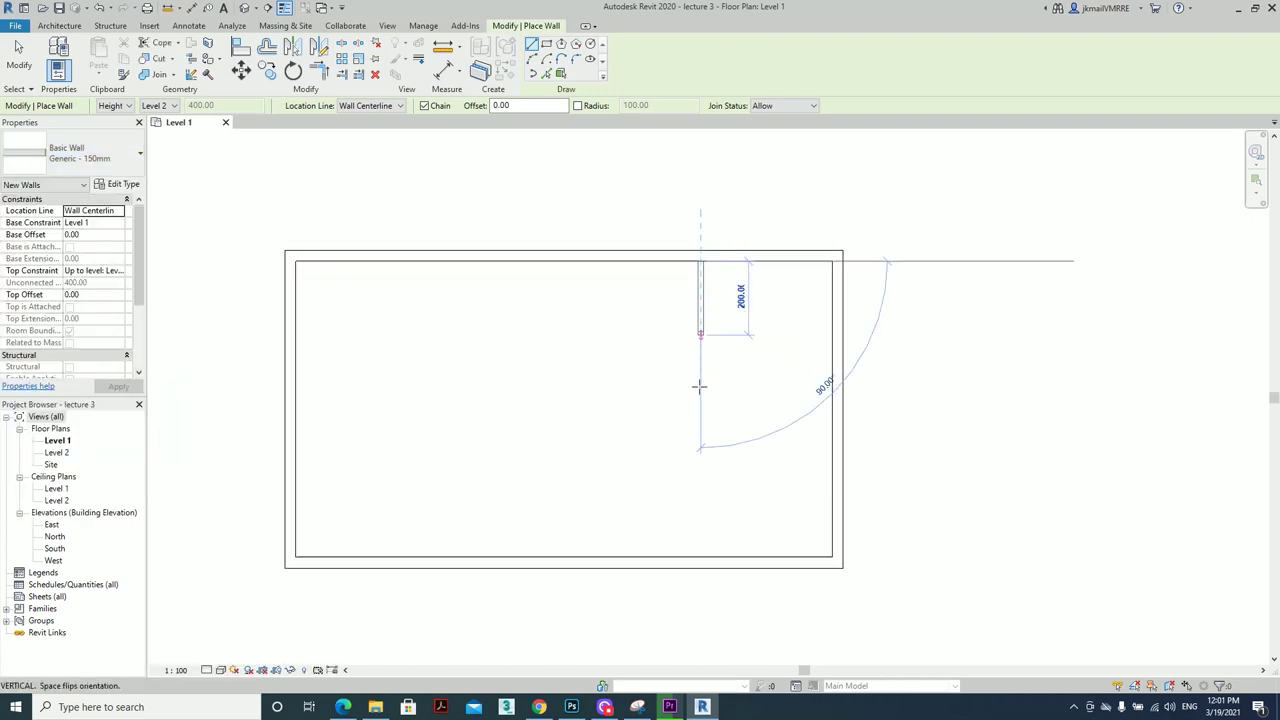
pyautogui.click(700, 408)
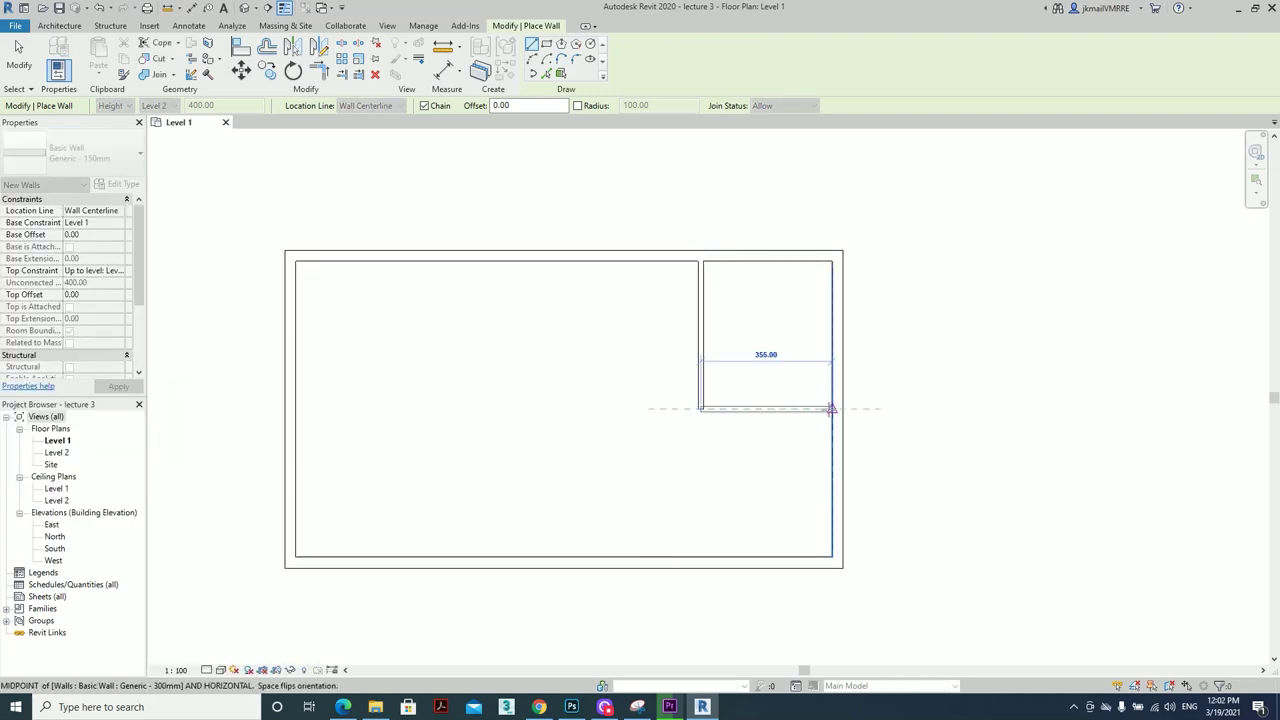
pyautogui.click(830, 408)
pyautogui.press('Escape')
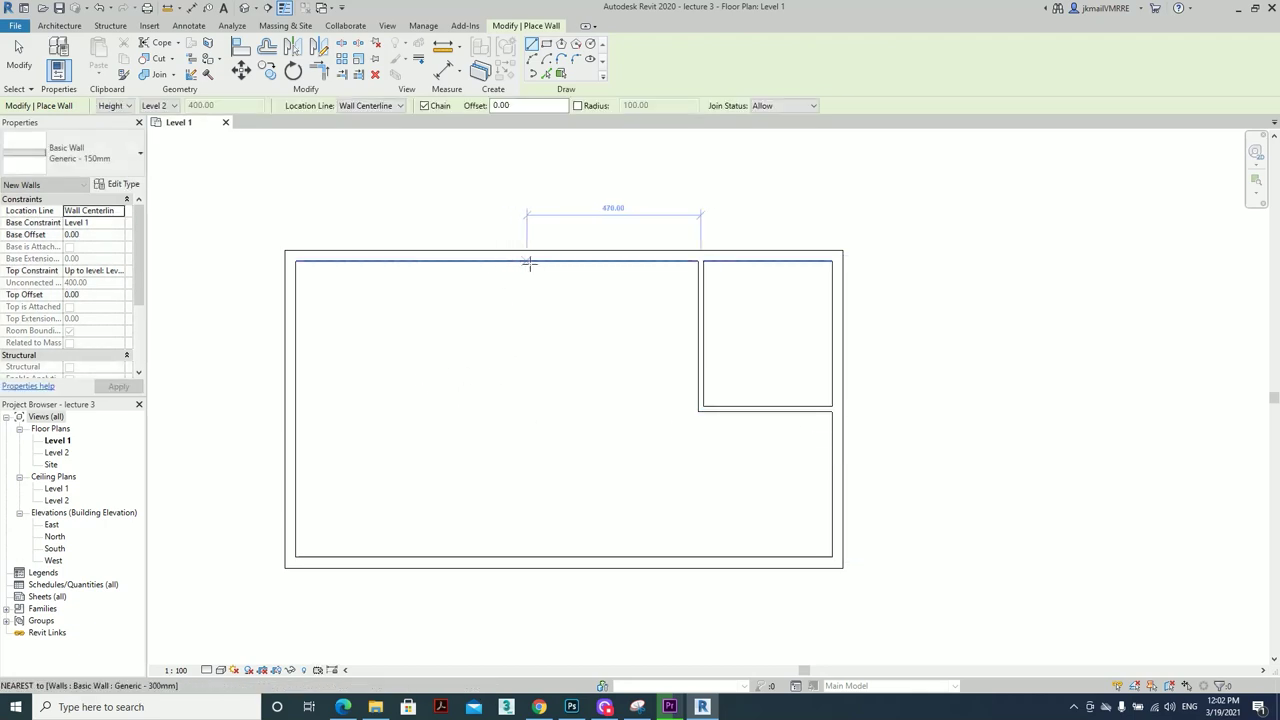
# Add a vertical partition from top to bottom wall and a cross wall to the left exterior wall
pyautogui.click(513, 262)
pyautogui.click(510, 568)
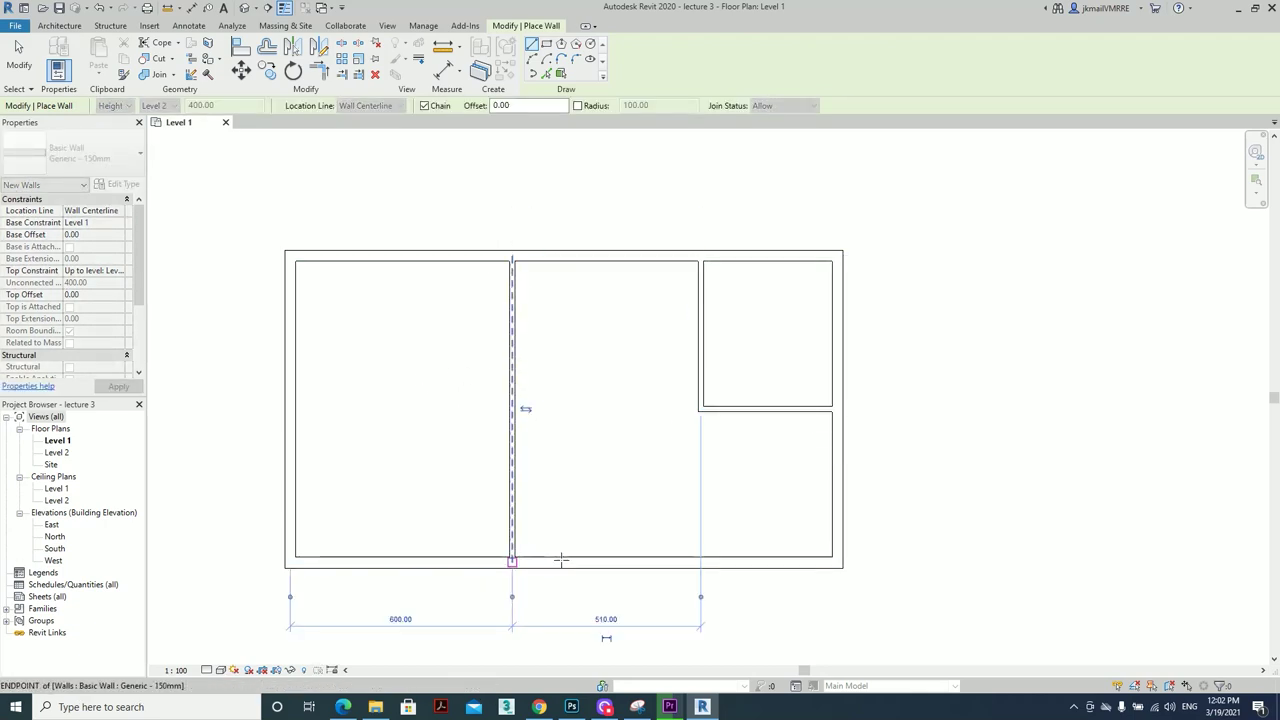
pyautogui.press('Escape')
pyautogui.click(512, 408)
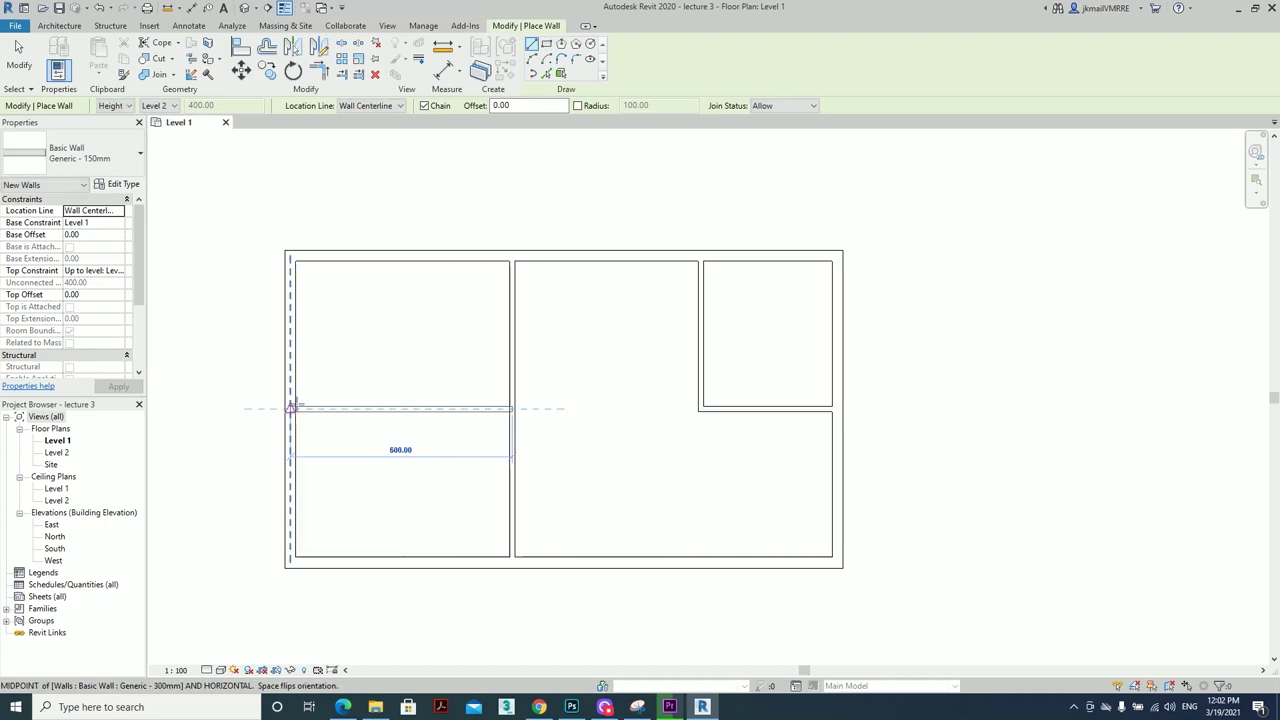
pyautogui.click(290, 408)
pyautogui.press('Escape')
pyautogui.press('Escape')
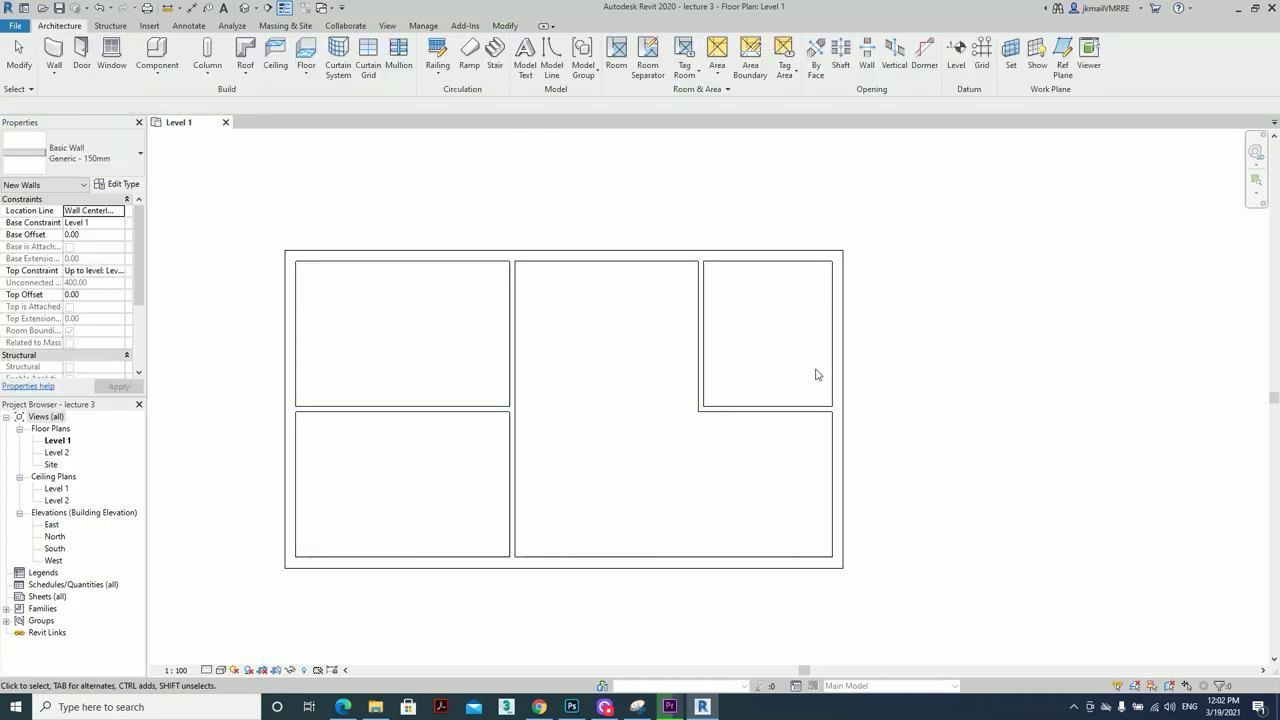
# Check the walls in the default 3D view, then go back to the Level 1 plan
pyautogui.click(244, 9)
pyautogui.scroll(3, 797, 338)
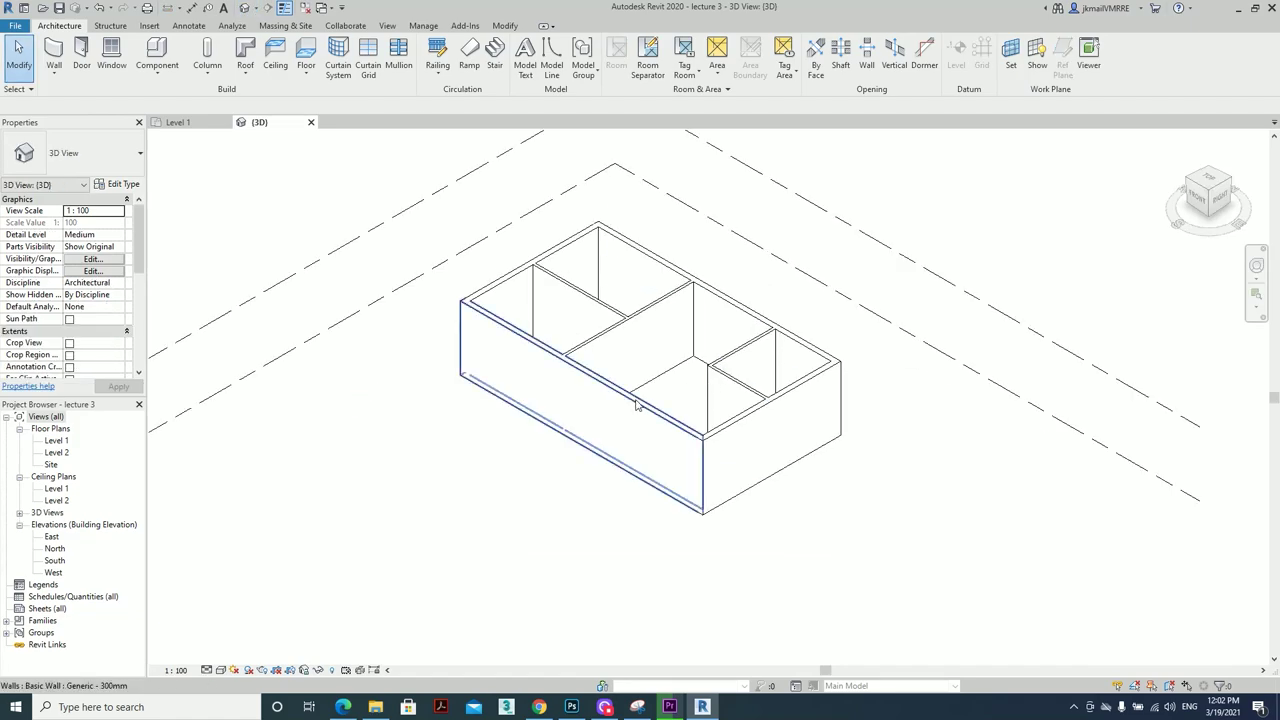
pyautogui.moveTo(608, 543)
pyautogui.keyDown('shift'); pyautogui.mouseDown(button='middle')
pyautogui.moveTo(874, 428)
pyautogui.moveTo(621, 443)
pyautogui.moveTo(391, 280)
pyautogui.mouseUp(button='middle'); pyautogui.keyUp('shift')
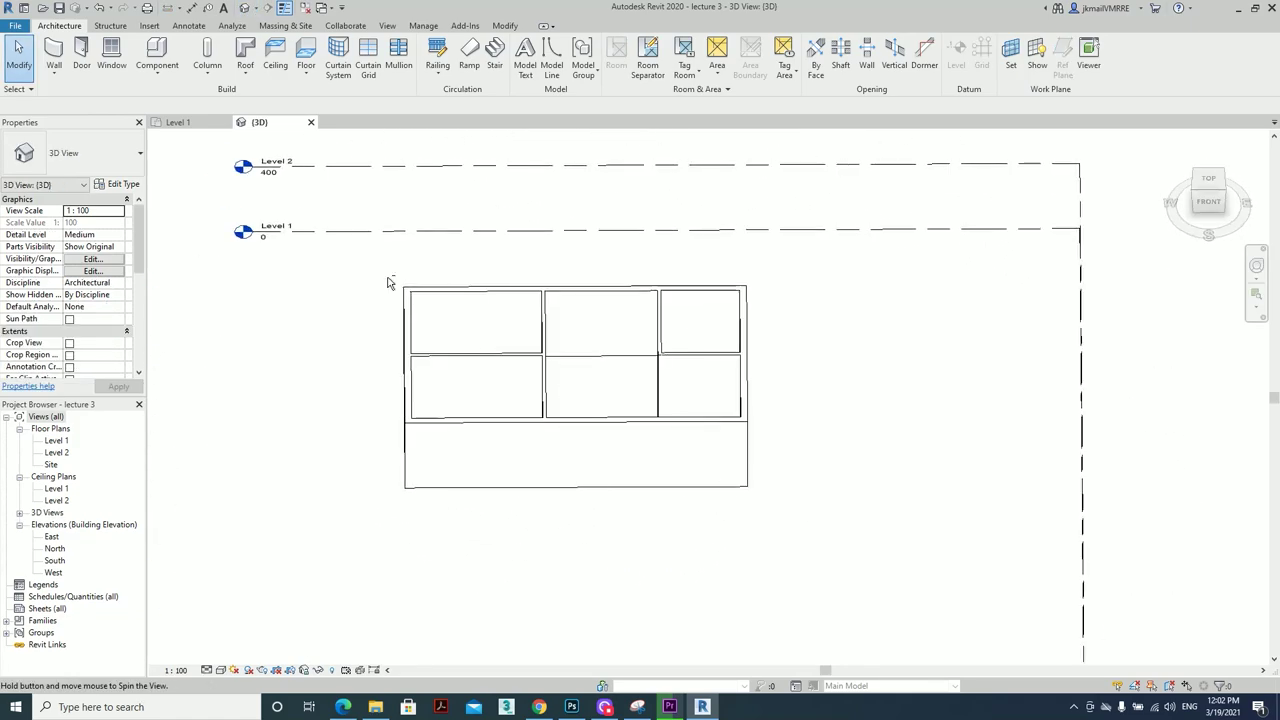
pyautogui.click(178, 122)
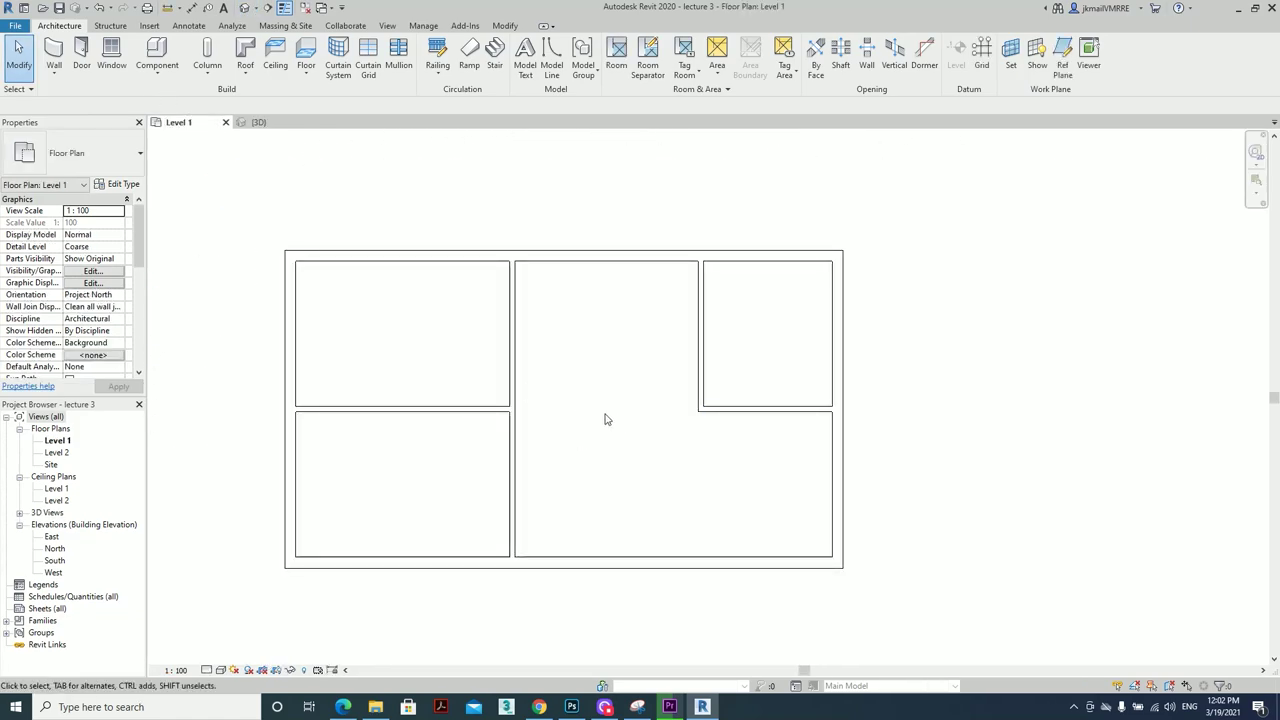
pyautogui.moveTo(726, 443); pyautogui.dragTo(651, 434, button='middle')
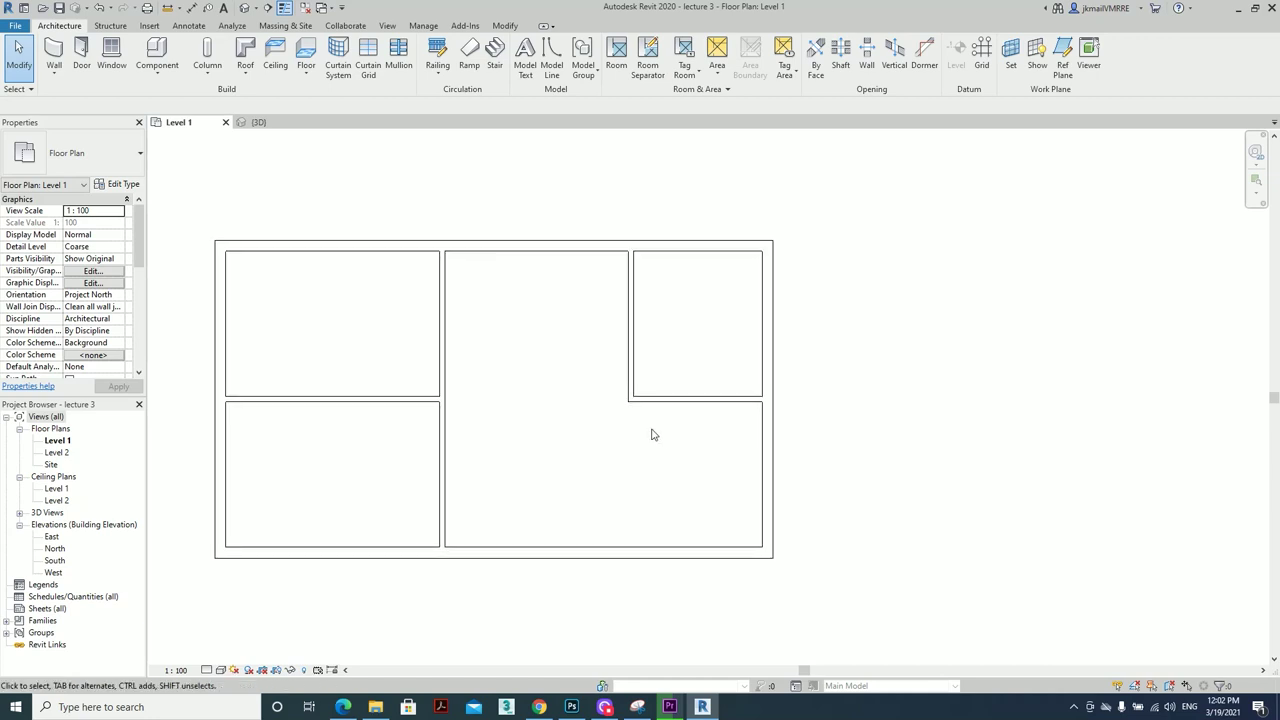
pyautogui.moveTo(512, 438); pyautogui.dragTo(538, 445, button='middle')
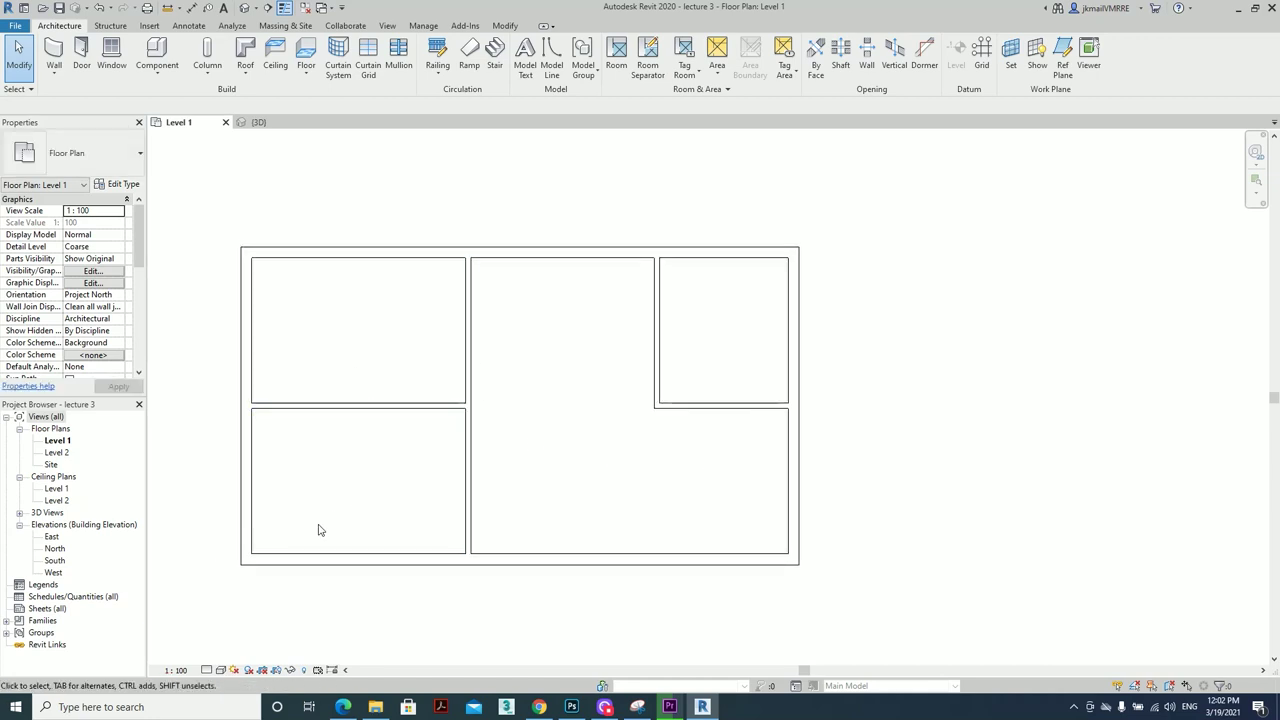
# Inspect the exterior and interior walls, then select the partition below the top-right room
pyautogui.click(254, 289)
pyautogui.click(294, 253)
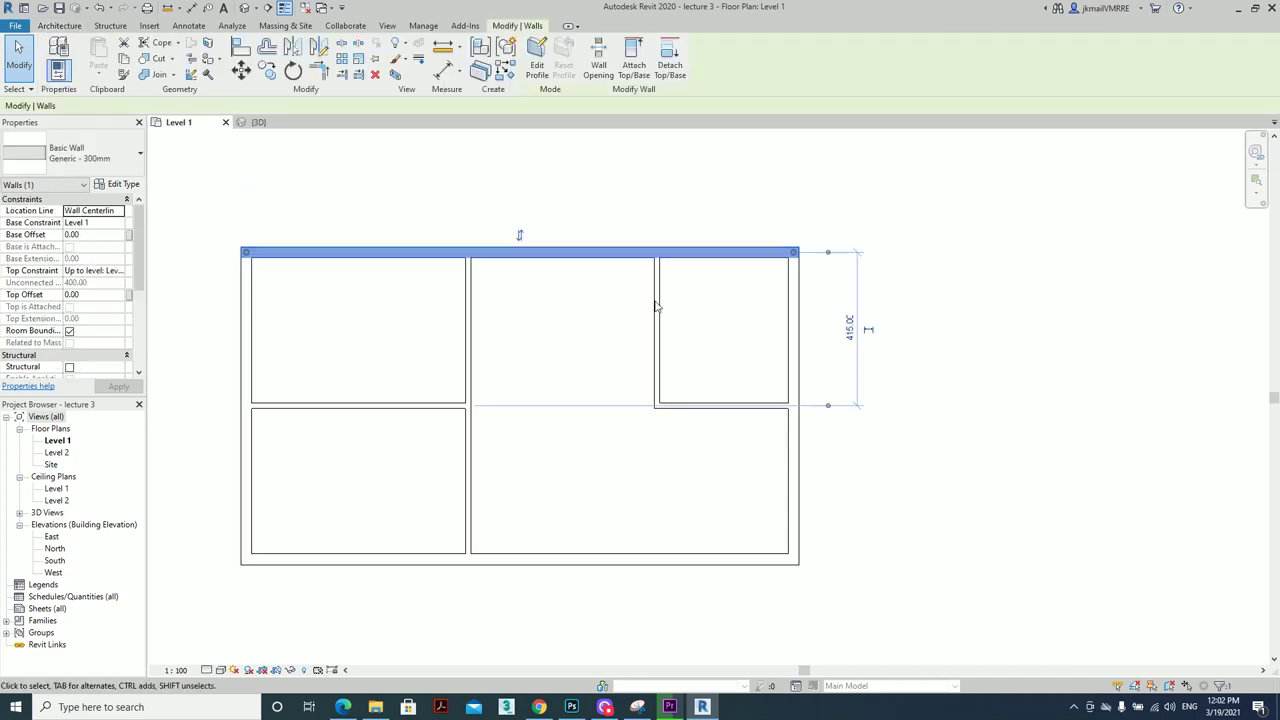
pyautogui.click(657, 322)
pyautogui.press('Escape')
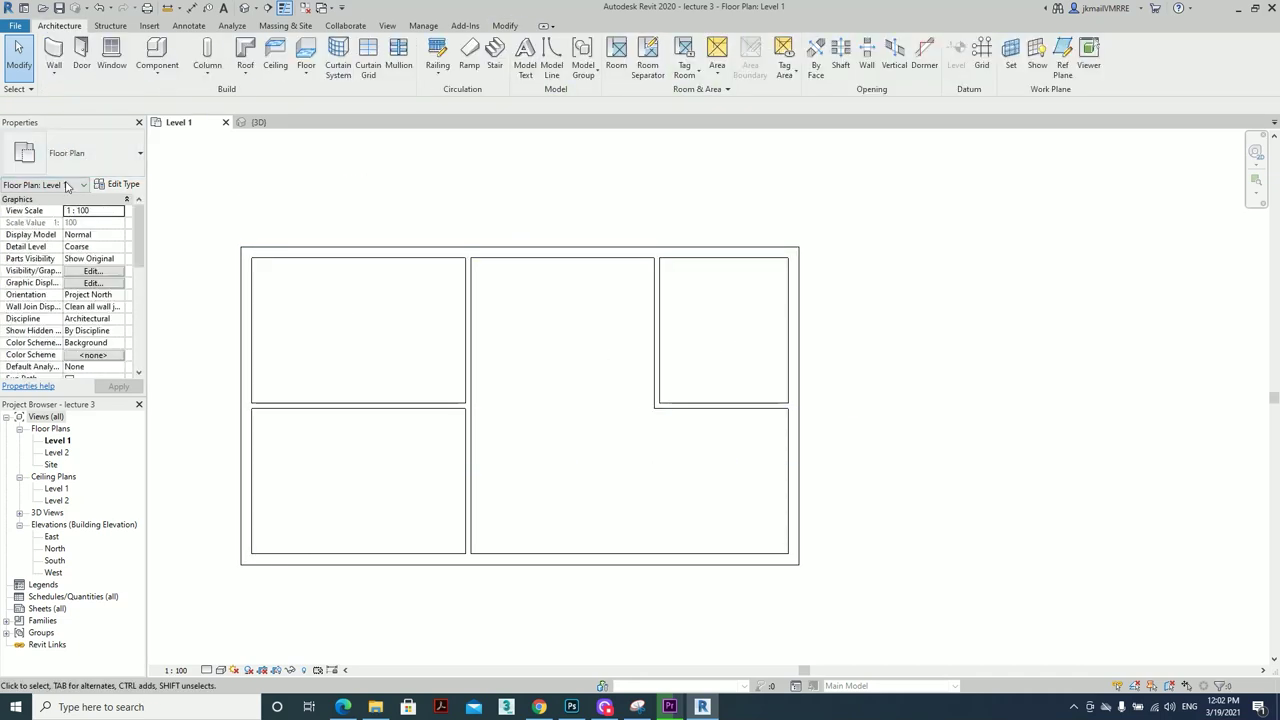
pyautogui.scroll(3, 720, 414)
pyautogui.click(717, 415)
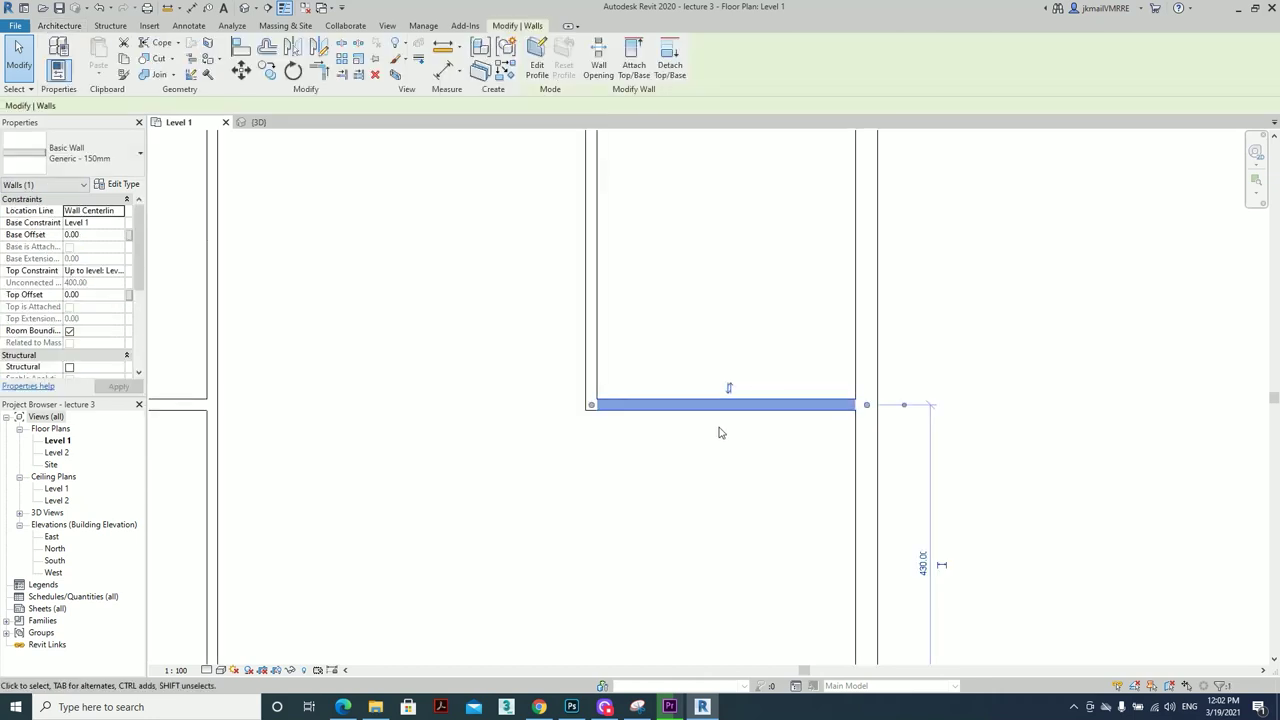
pyautogui.scroll(-2, 717, 432)
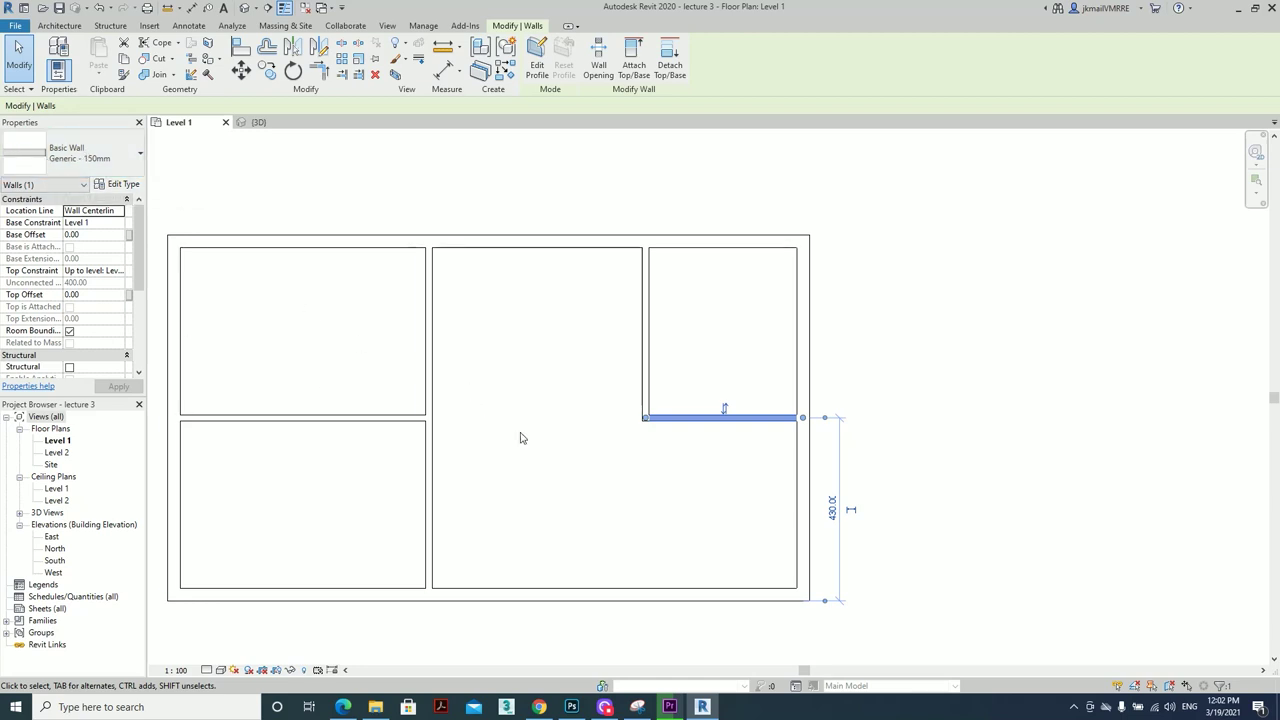
pyautogui.moveTo(520, 437)
pyautogui.mouseDown(button='middle')
pyautogui.moveTo(492, 442)
pyautogui.moveTo(641, 471)
pyautogui.mouseUp(button='middle')
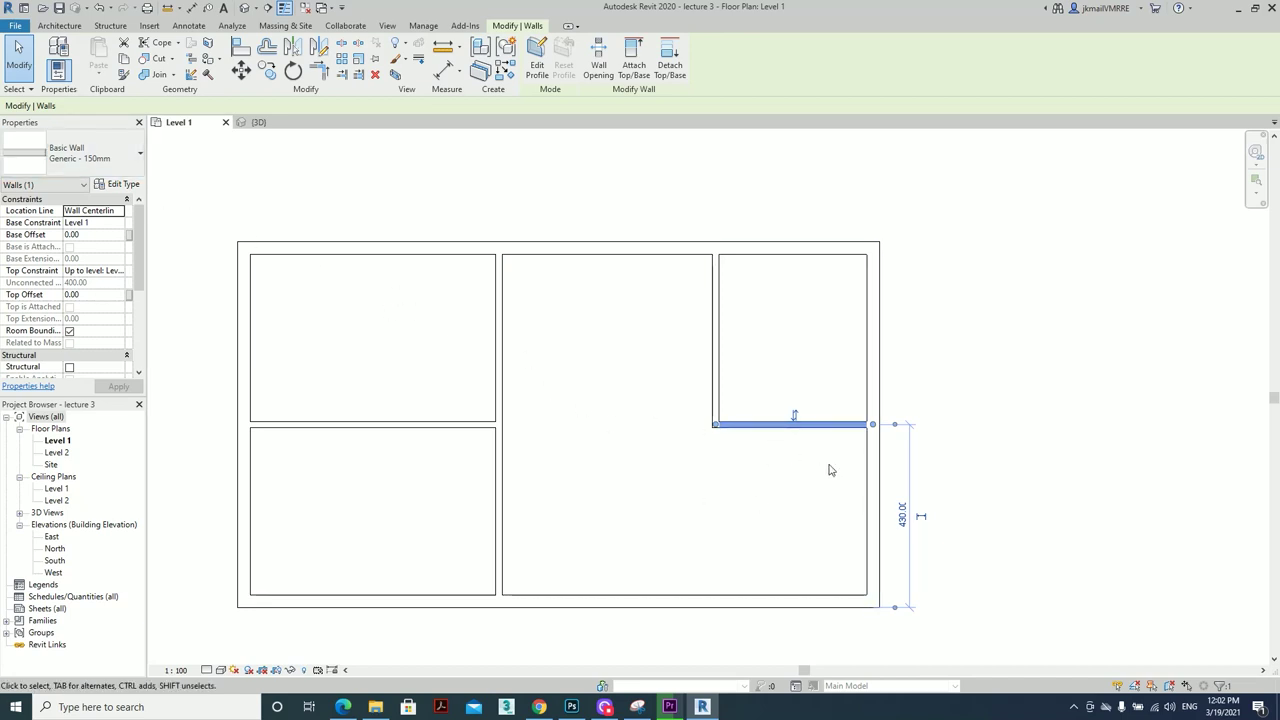
pyautogui.click(760, 436)
pyautogui.click(735, 418)
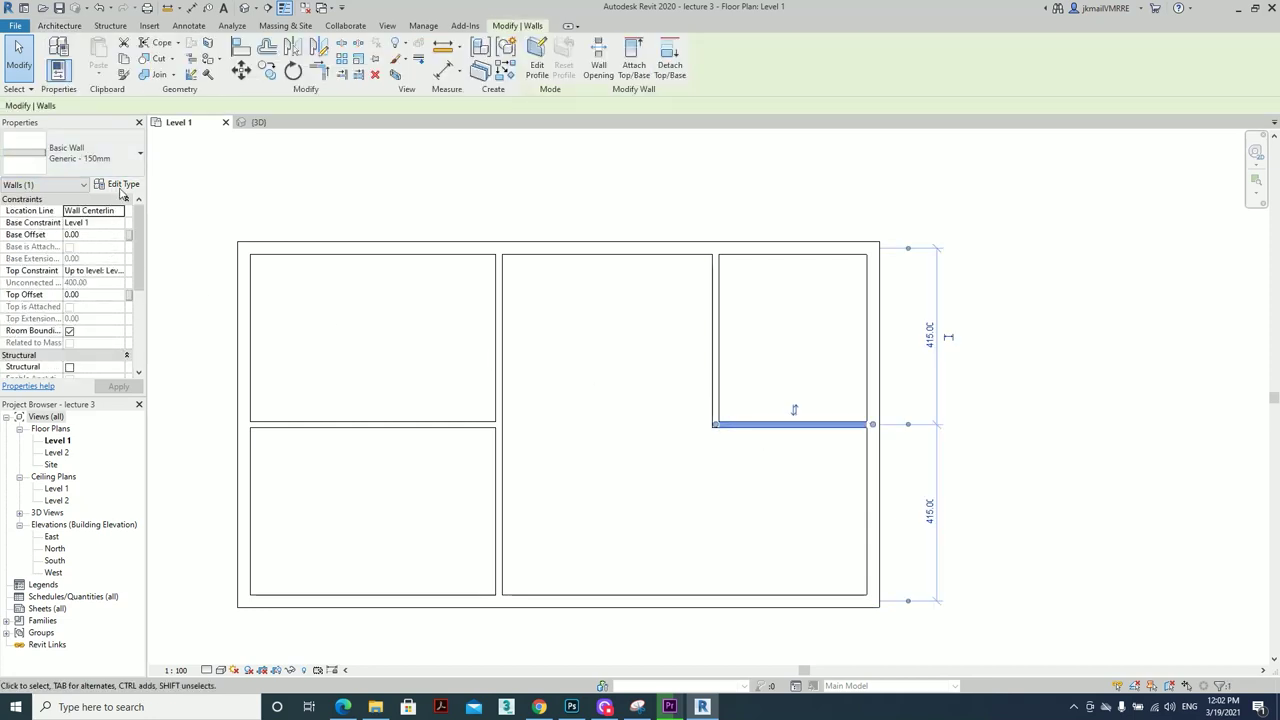
# Duplicate the Generic - 150mm wall type as 'Generic - 10mm CB' and close Type Properties
pyautogui.click(121, 186)
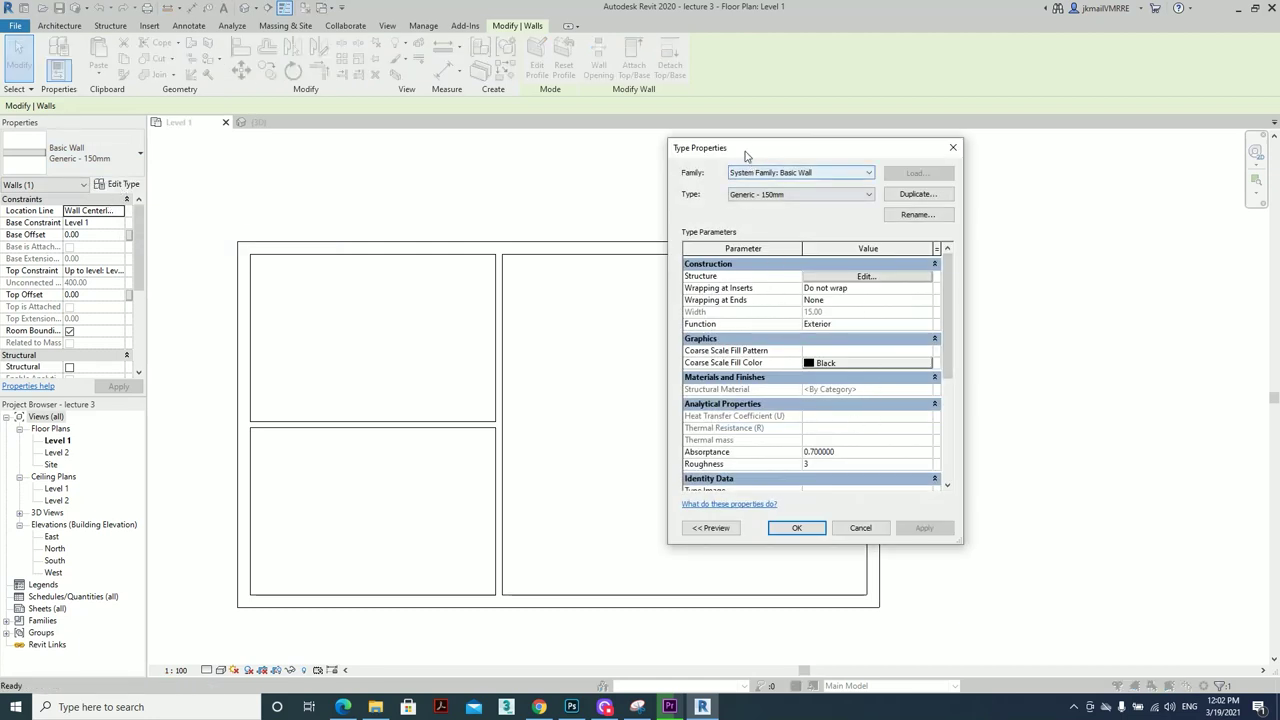
pyautogui.moveTo(749, 150); pyautogui.dragTo(873, 213)
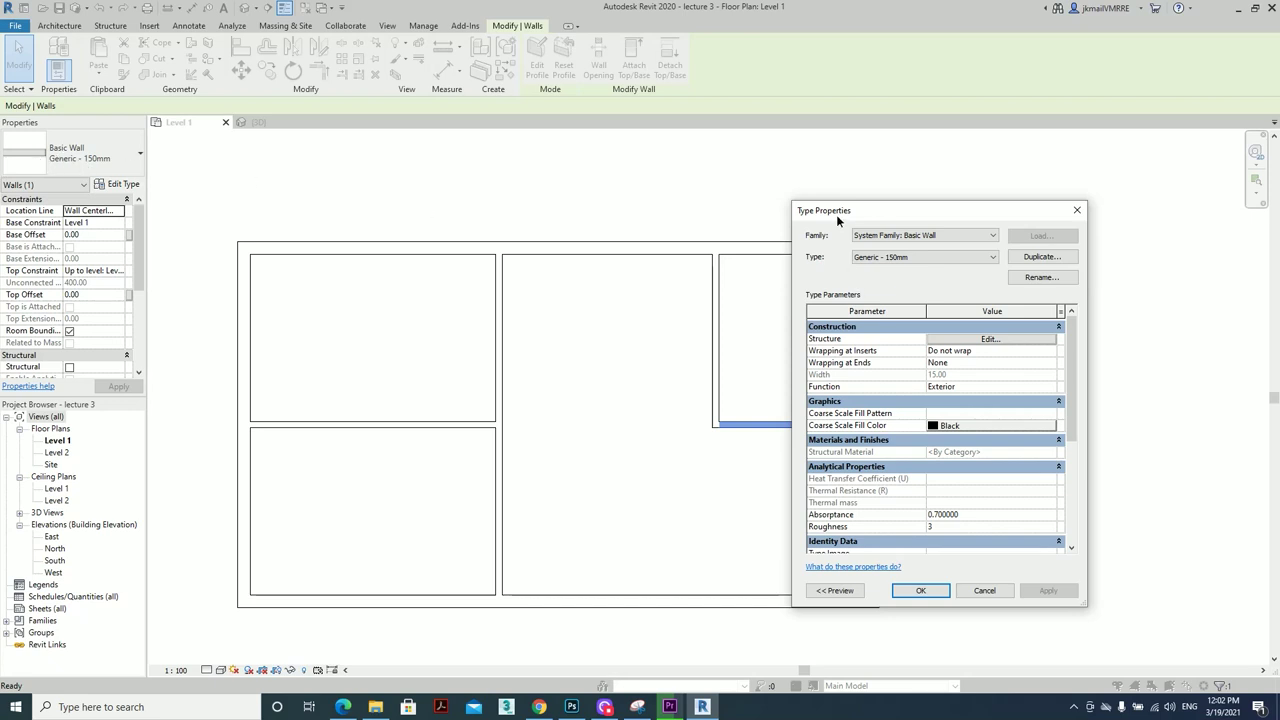
pyautogui.moveTo(840, 214); pyautogui.dragTo(977, 211)
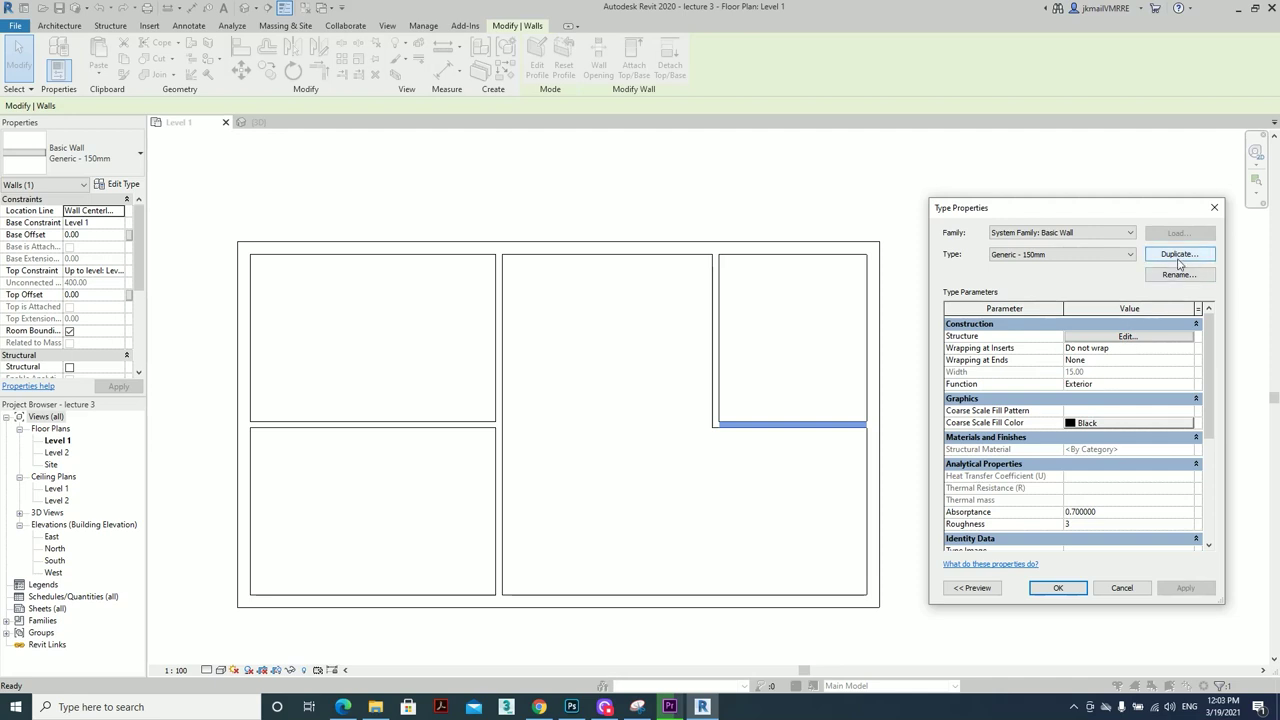
pyautogui.click(1180, 256)
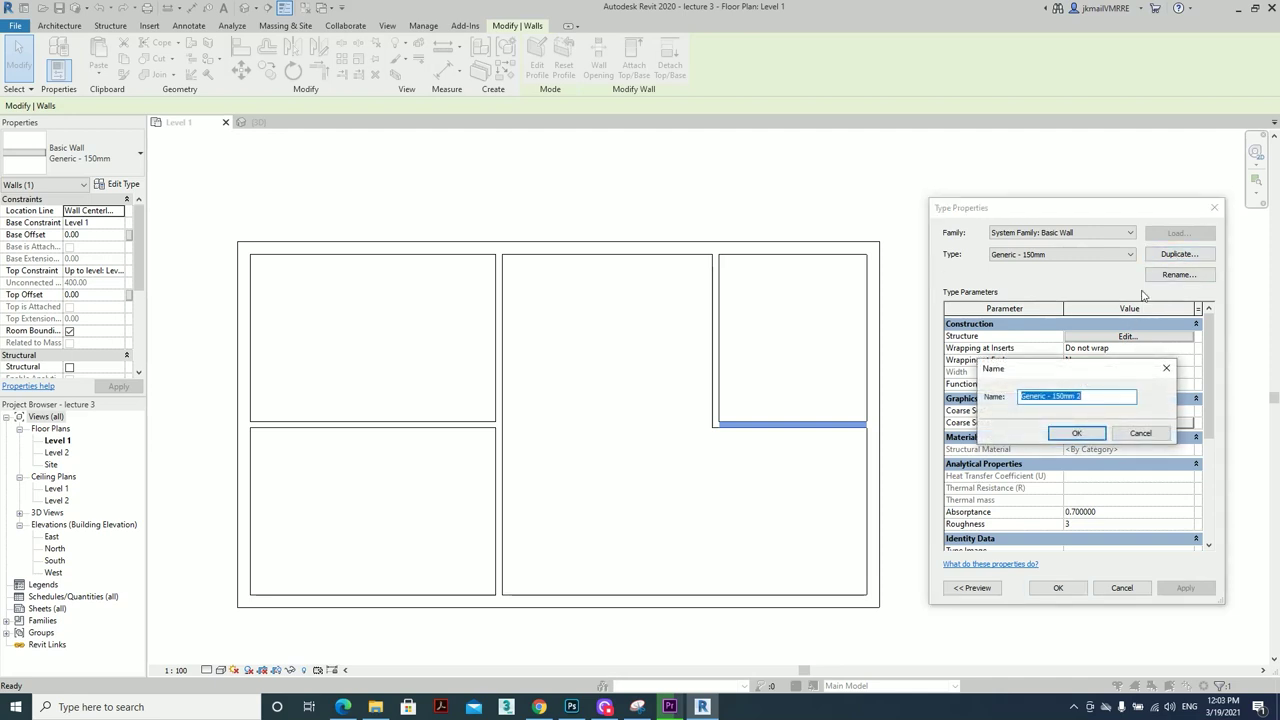
pyautogui.click(1099, 398)
pyautogui.write('0')
pyautogui.click(1085, 436)
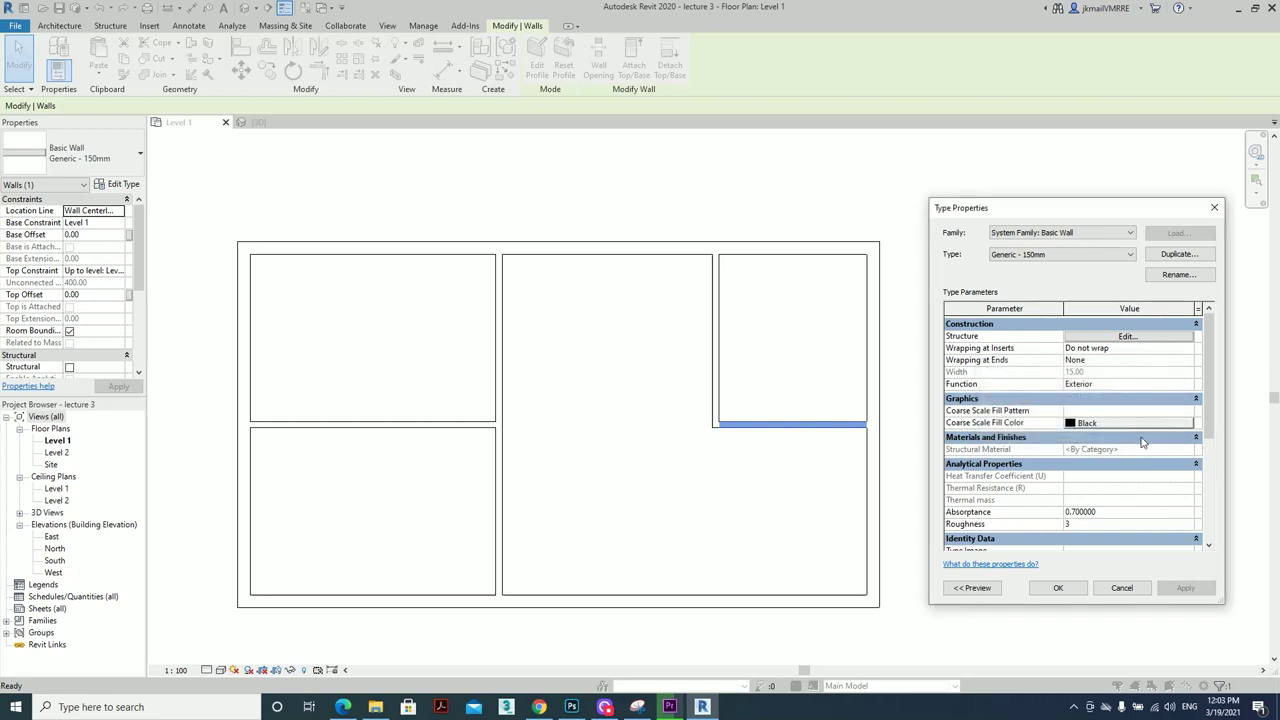
pyautogui.click(1059, 588)
pyautogui.click(736, 442)
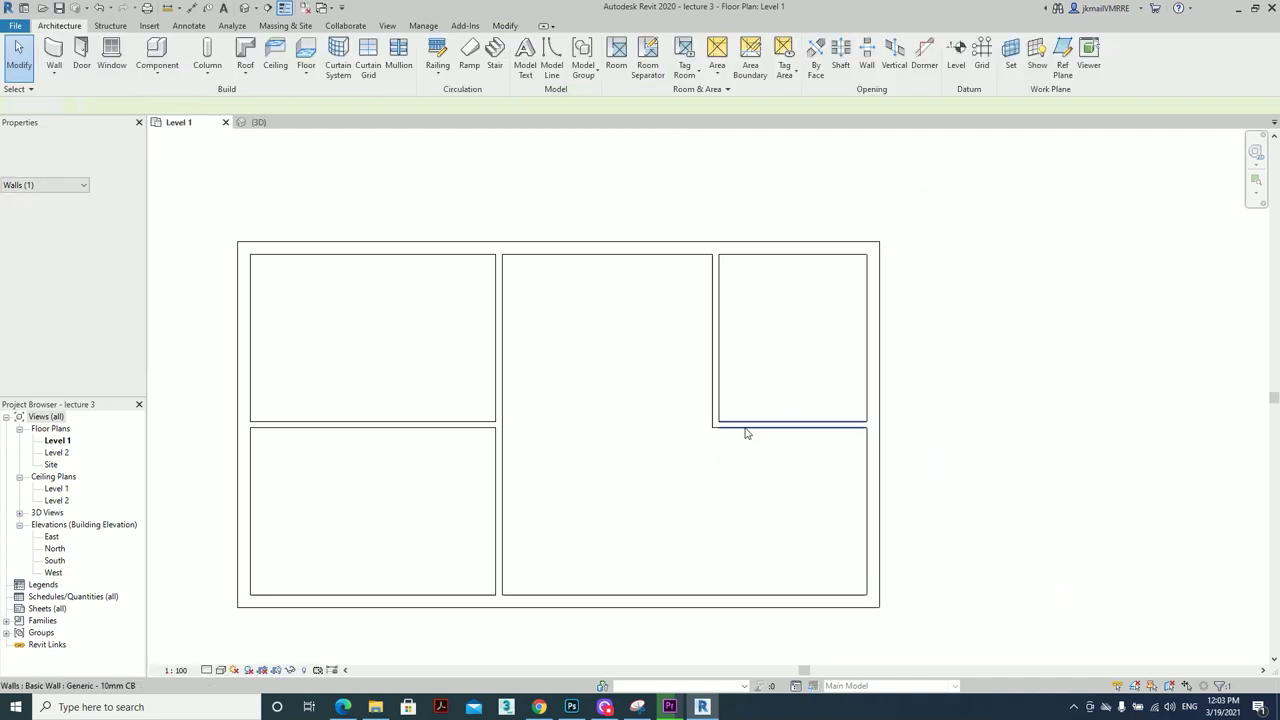
# Change the Generic - 10mm CB structure layer thickness from 15 to 10
pyautogui.click(713, 388)
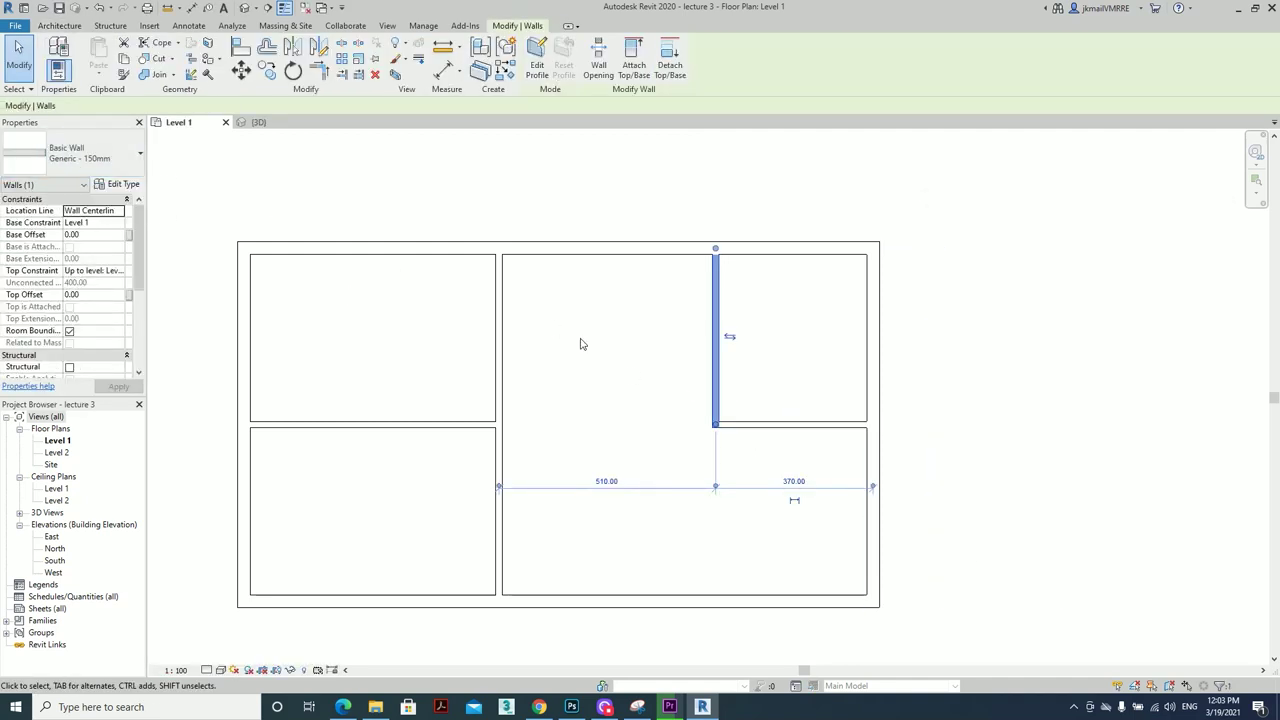
pyautogui.click(755, 424)
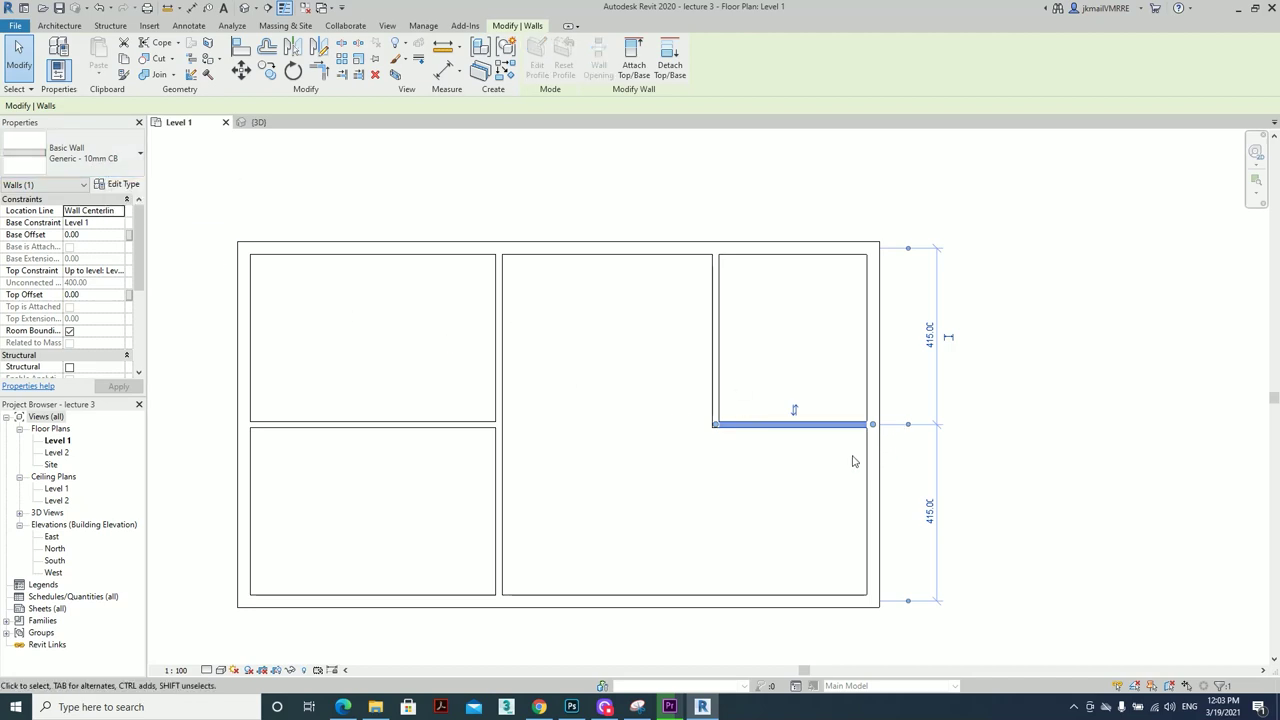
pyautogui.scroll(2, 780, 455)
pyautogui.click(118, 184)
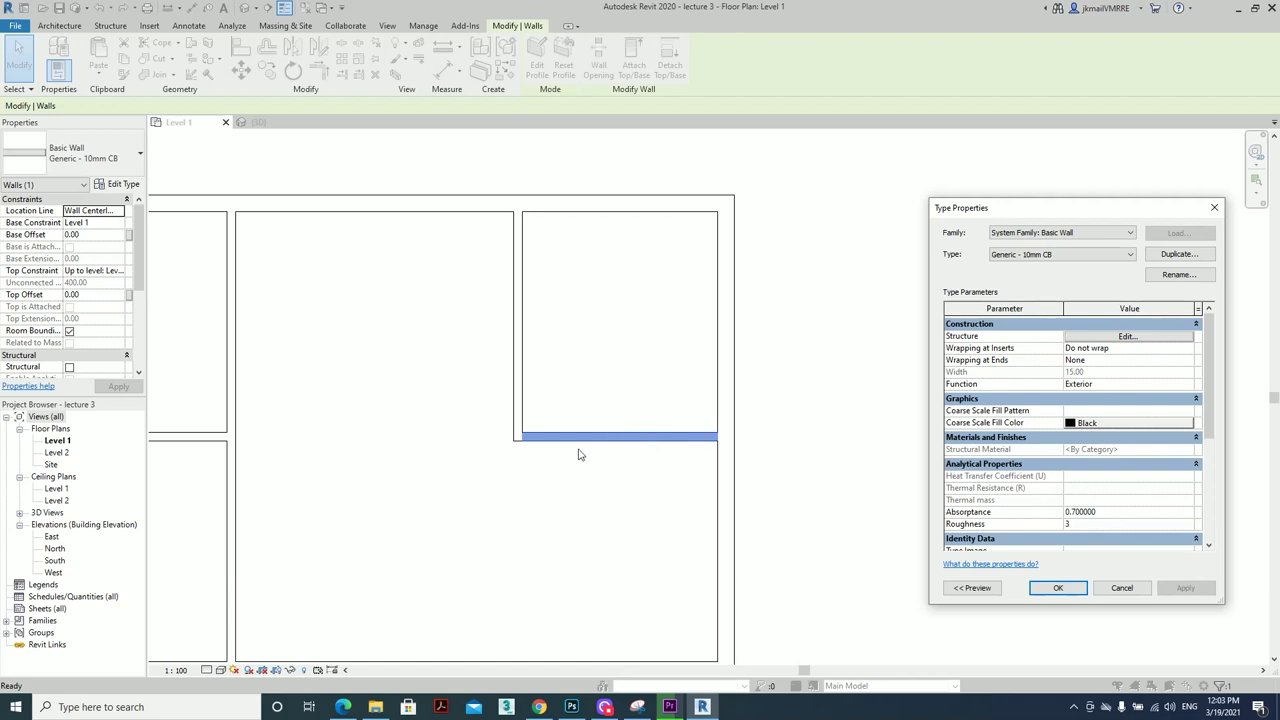
pyautogui.scroll(-3, 1042, 444)
pyautogui.scroll(-1, 1042, 480)
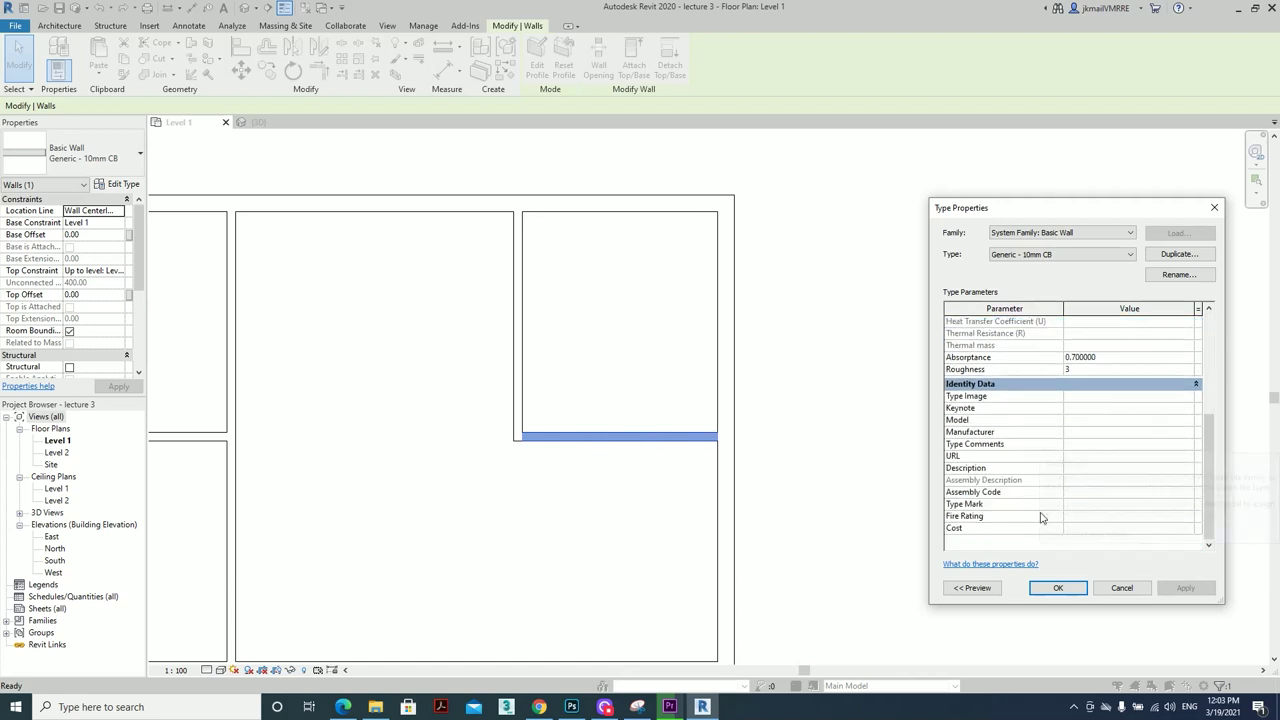
pyautogui.scroll(5, 1040, 520)
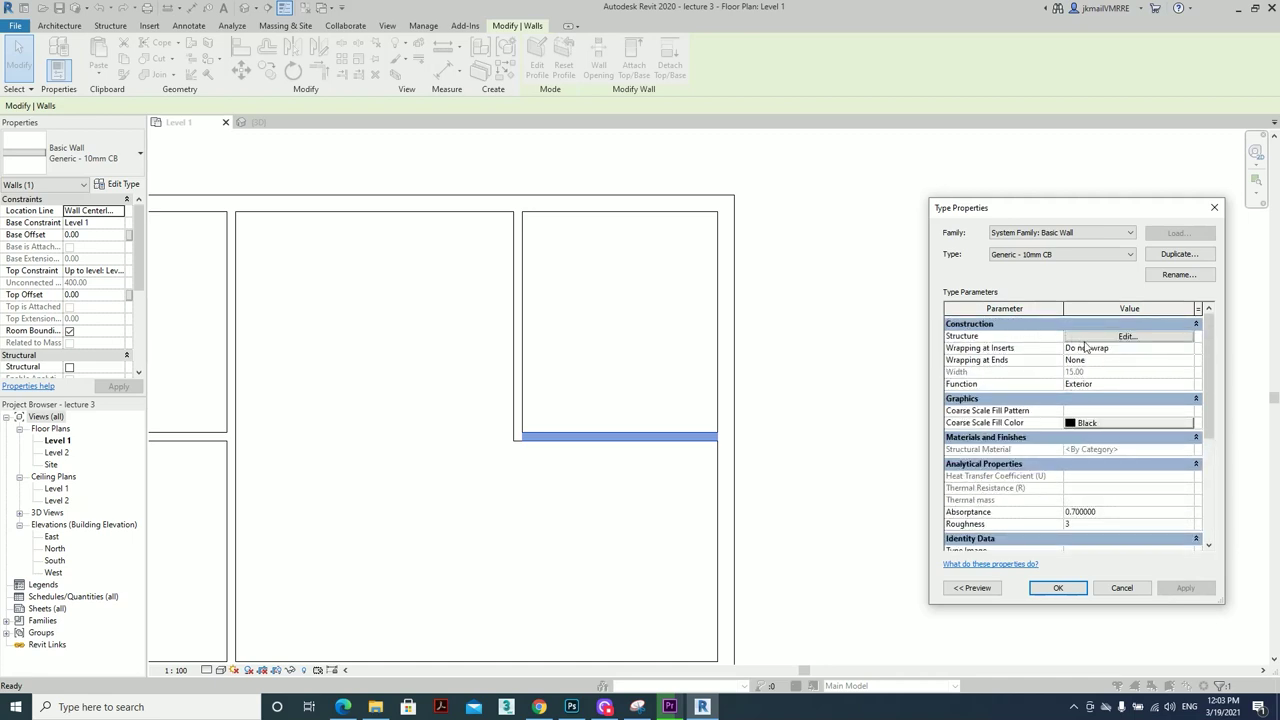
pyautogui.click(1085, 340)
pyautogui.click(1085, 340)
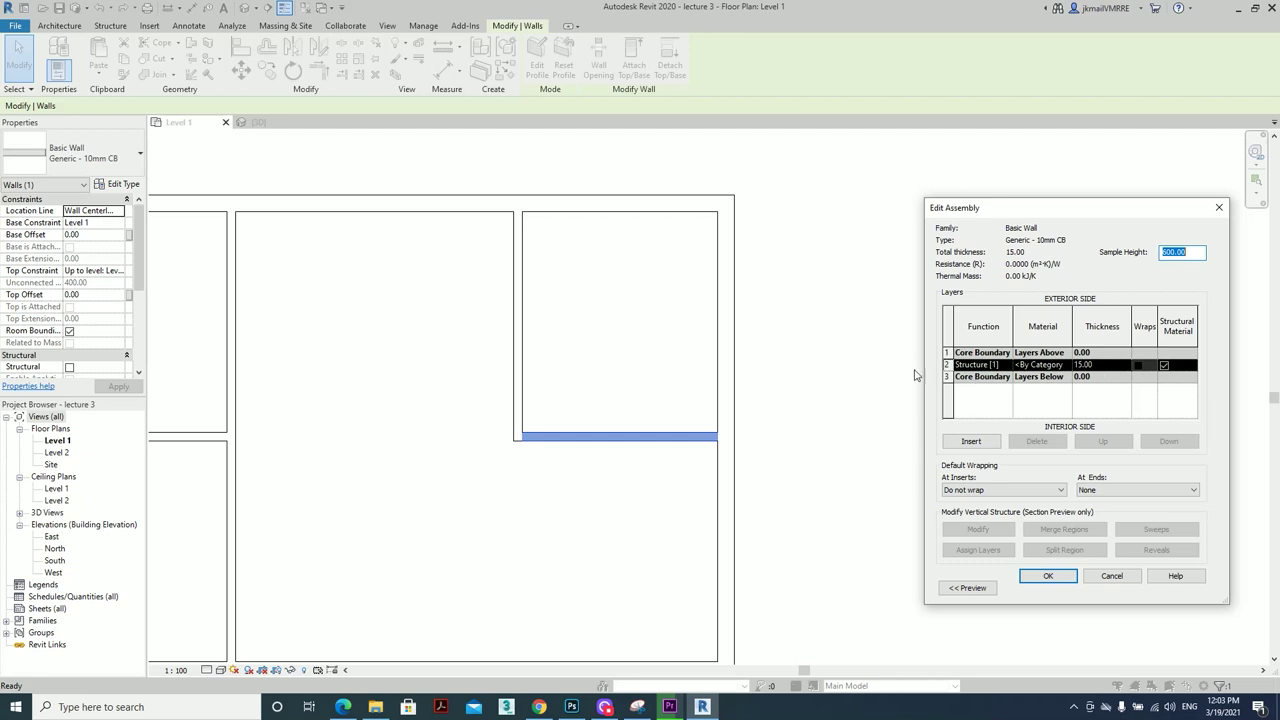
pyautogui.click(1105, 366)
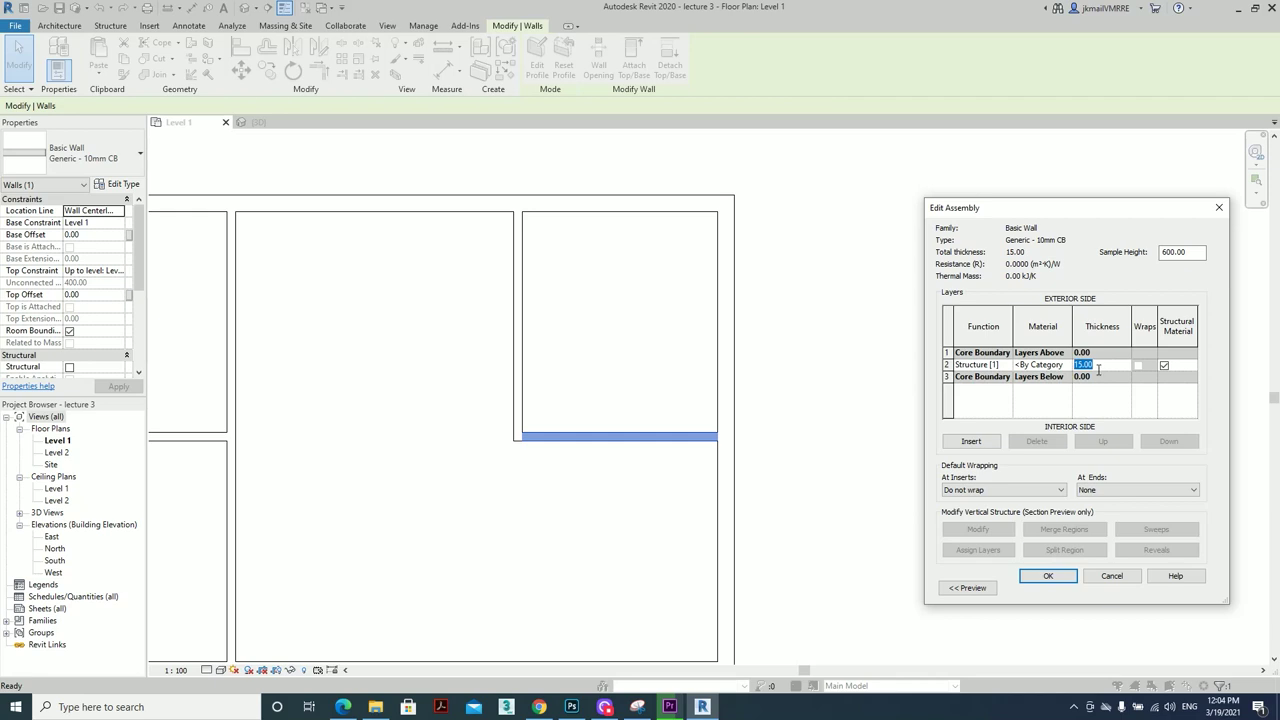
pyautogui.write('10')
pyautogui.click(1048, 576)
pyautogui.click(1058, 586)
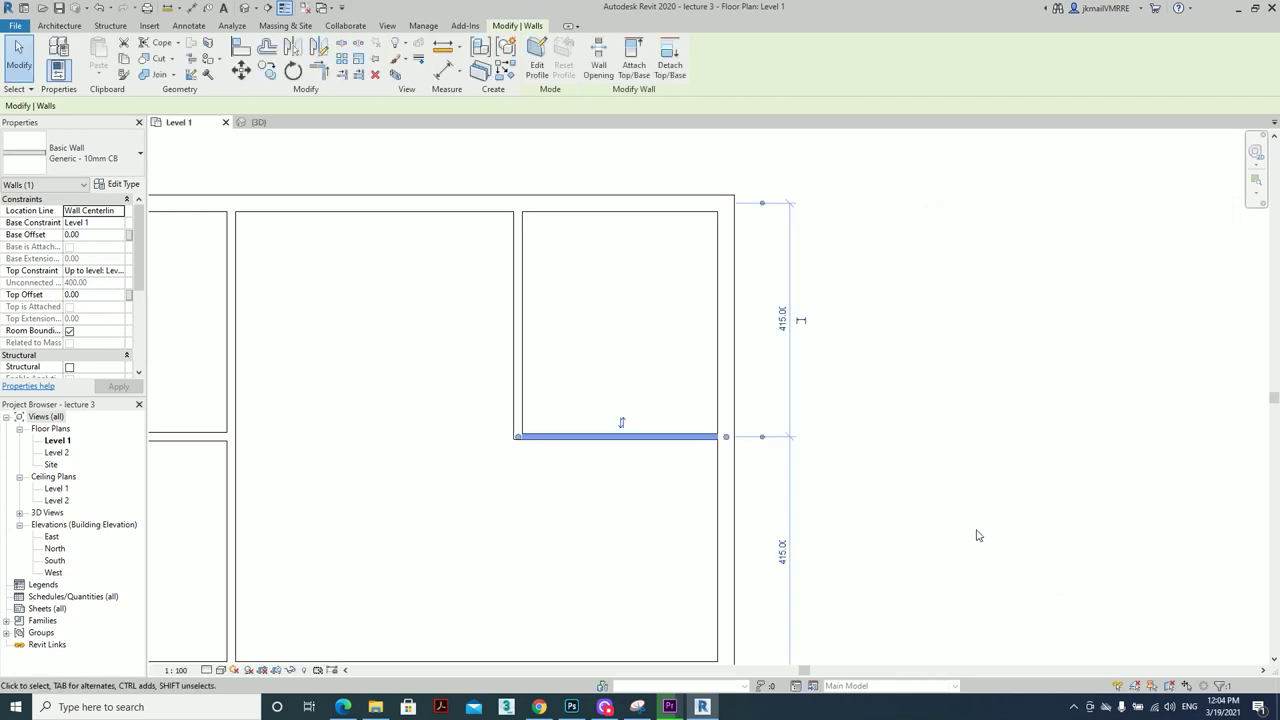
pyautogui.click(969, 476)
pyautogui.scroll(3, 543, 437)
pyautogui.click(543, 438)
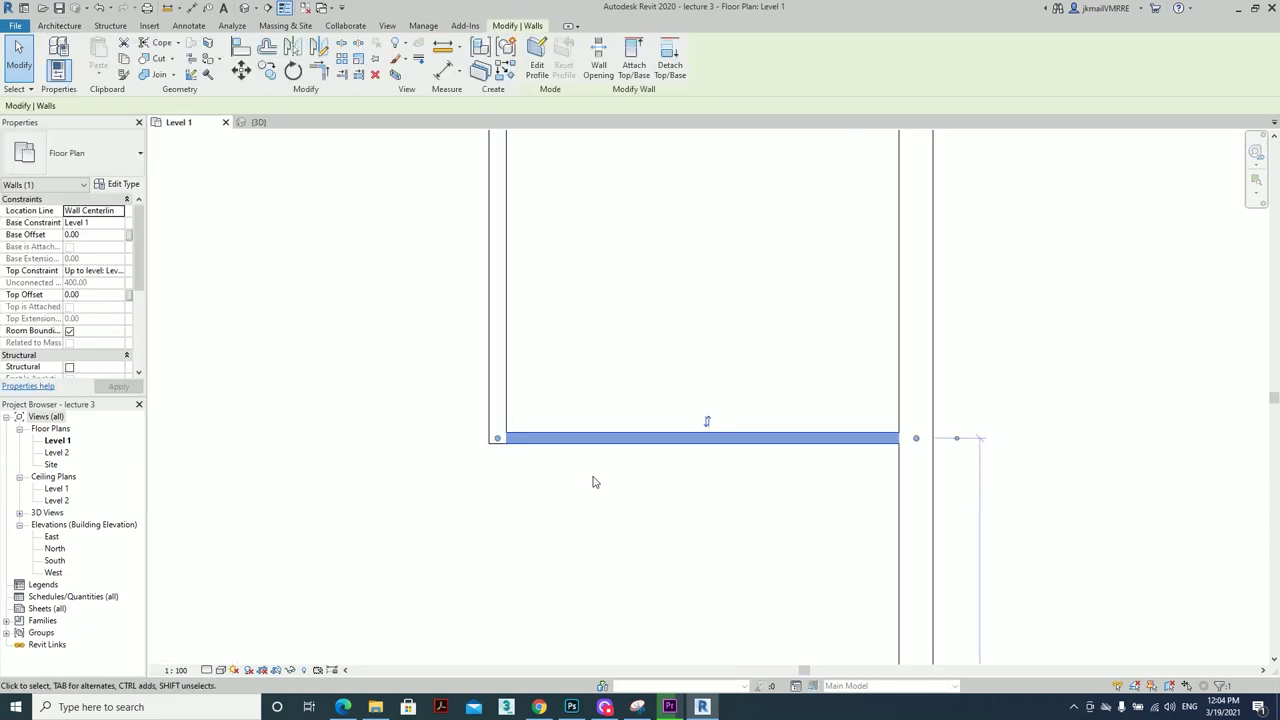
pyautogui.scroll(-3, 593, 482)
pyautogui.click(569, 466)
pyautogui.click(553, 410)
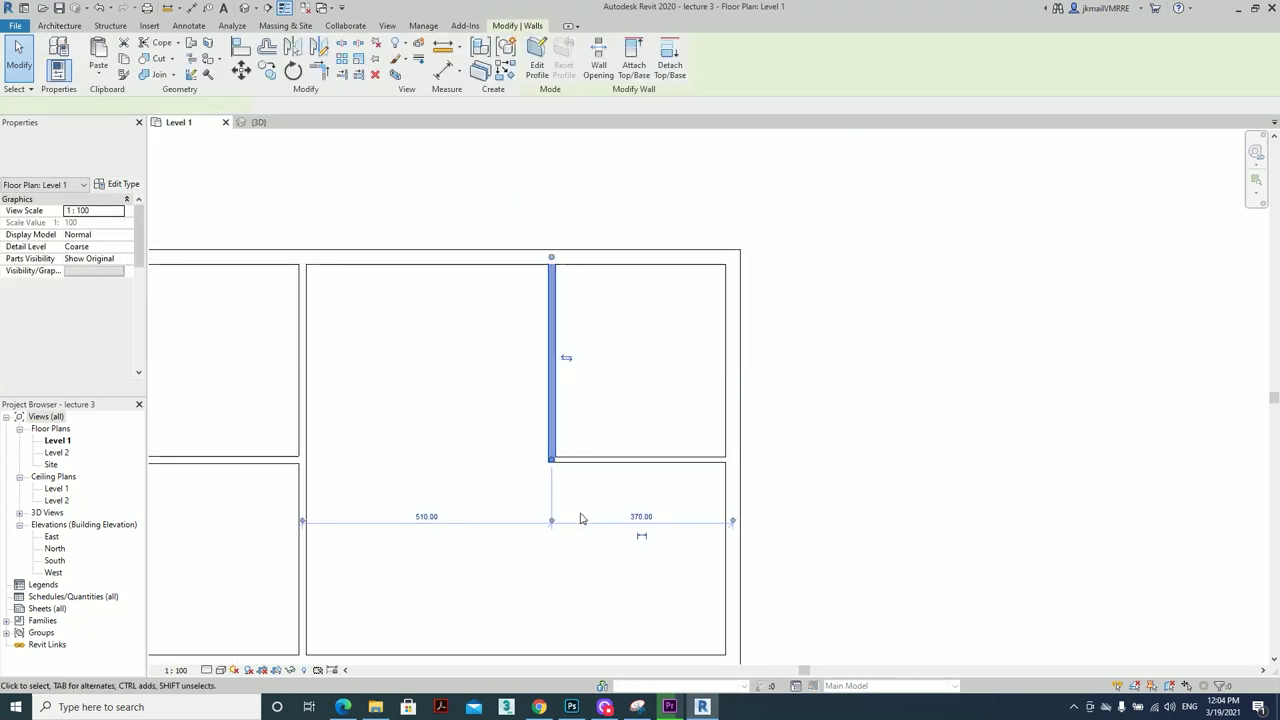
pyautogui.click(637, 506)
pyautogui.click(629, 462)
pyautogui.click(596, 541)
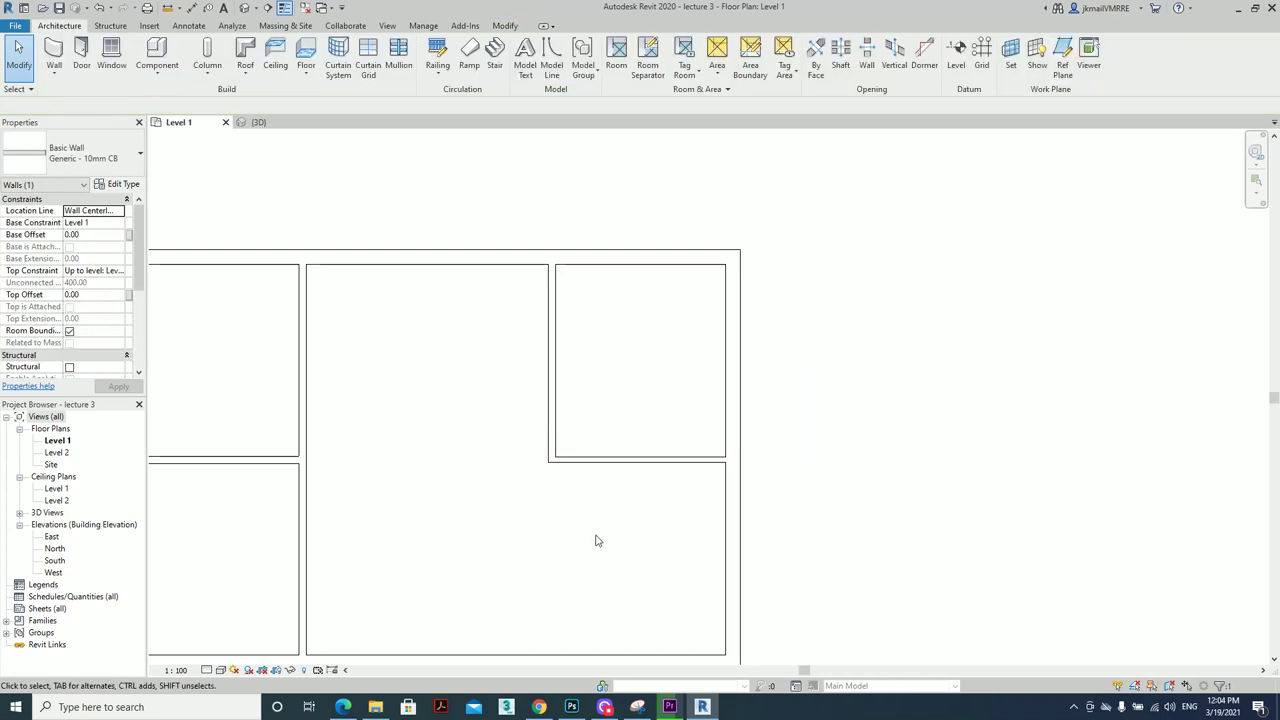
pyautogui.click(637, 460)
pyautogui.scroll(3, 677, 500)
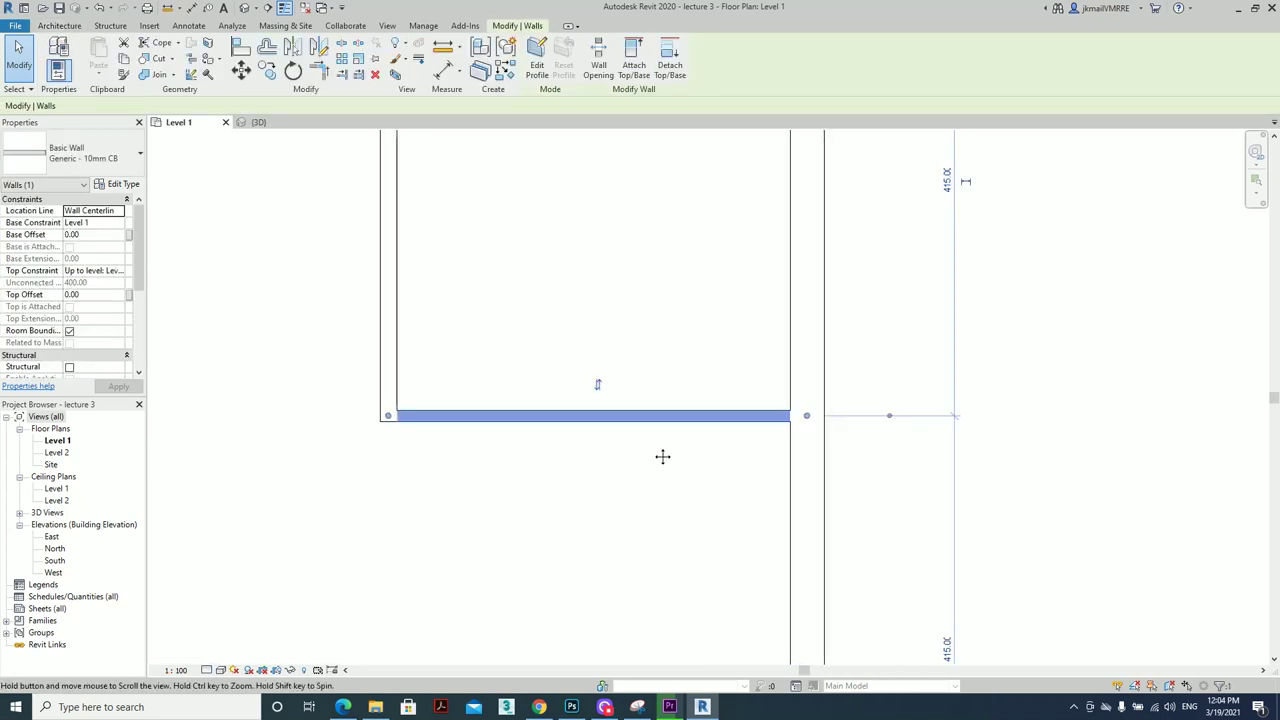
pyautogui.moveTo(662, 456); pyautogui.dragTo(657, 469, button='middle')
pyautogui.scroll(-2, 666, 480)
pyautogui.scroll(2, 680, 466)
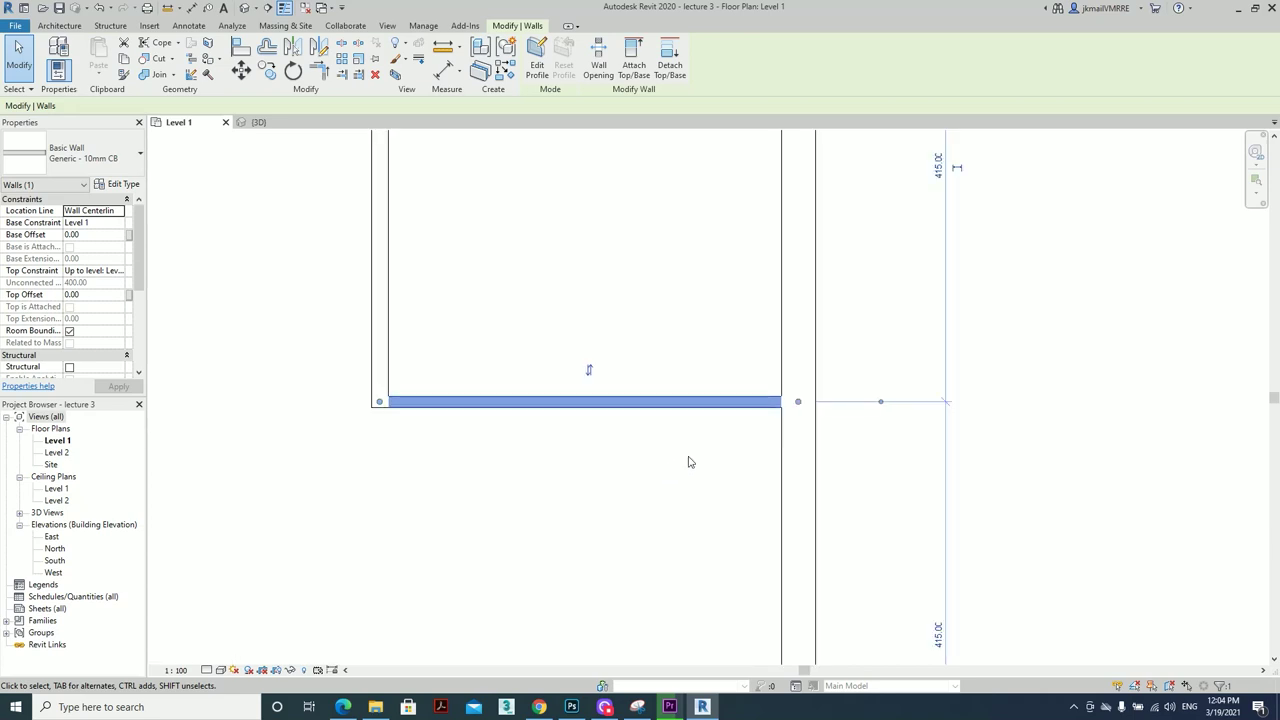
pyautogui.moveTo(655, 455); pyautogui.dragTo(626, 474, button='middle')
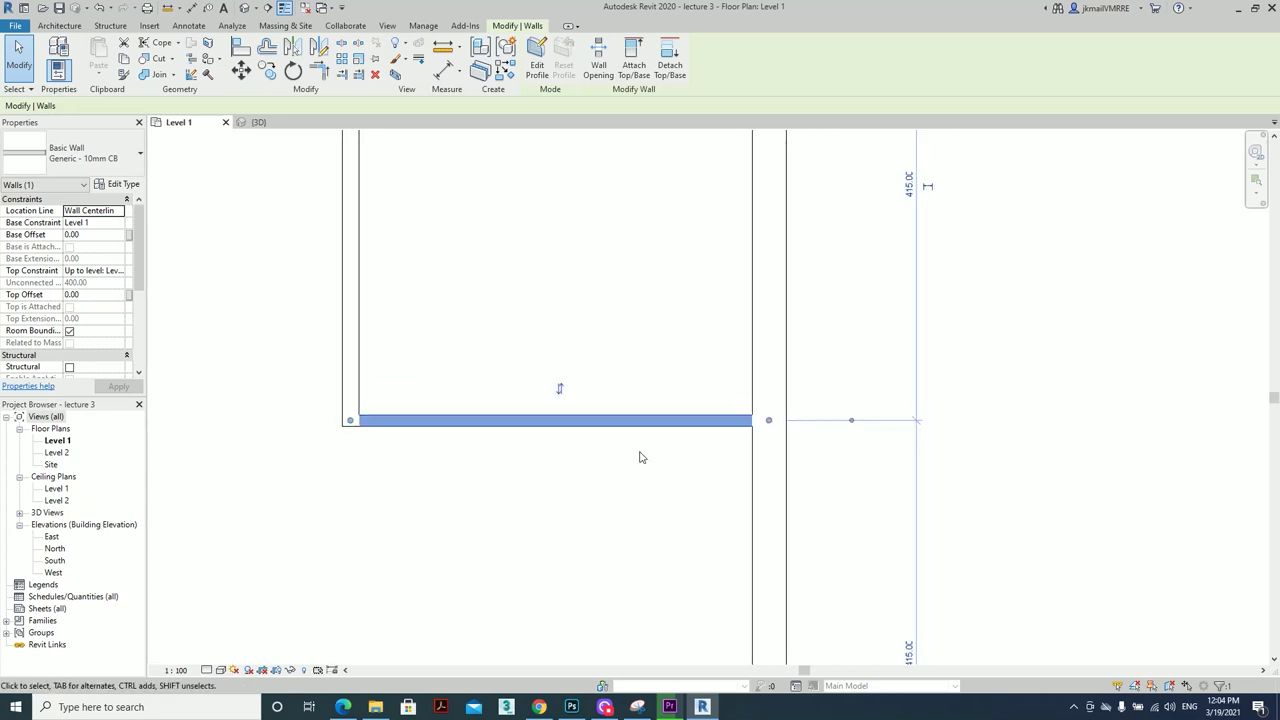
pyautogui.scroll(-2, 640, 457)
pyautogui.click(706, 432)
pyautogui.scroll(2, 726, 414)
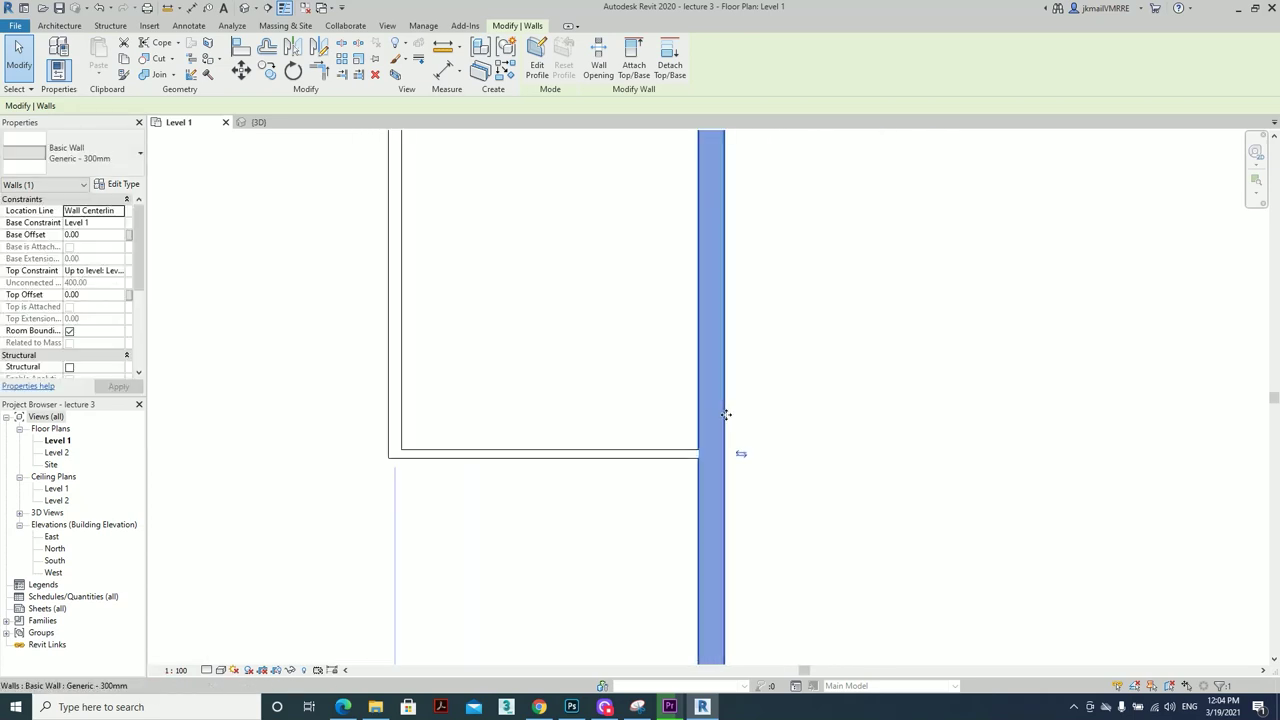
pyautogui.scroll(-2, 726, 414)
pyautogui.click(615, 287)
pyautogui.scroll(2, 620, 440)
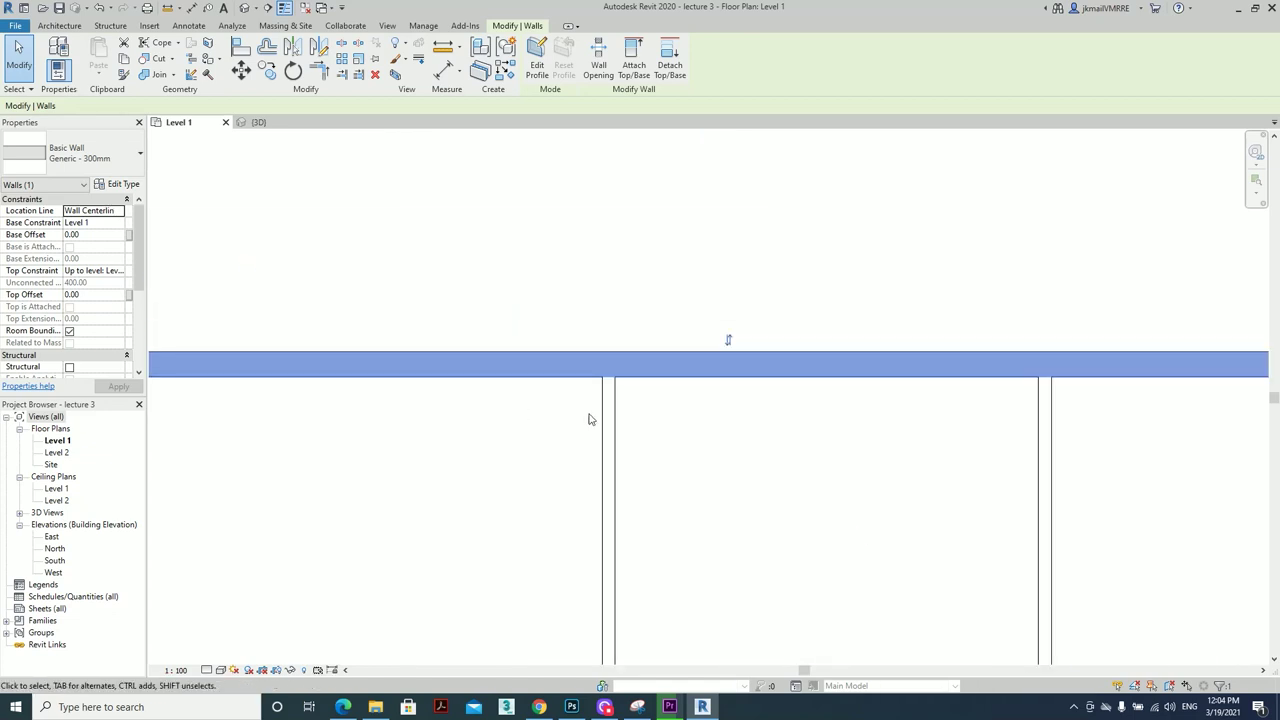
pyautogui.scroll(-2, 686, 394)
pyautogui.scroll(2, 908, 417)
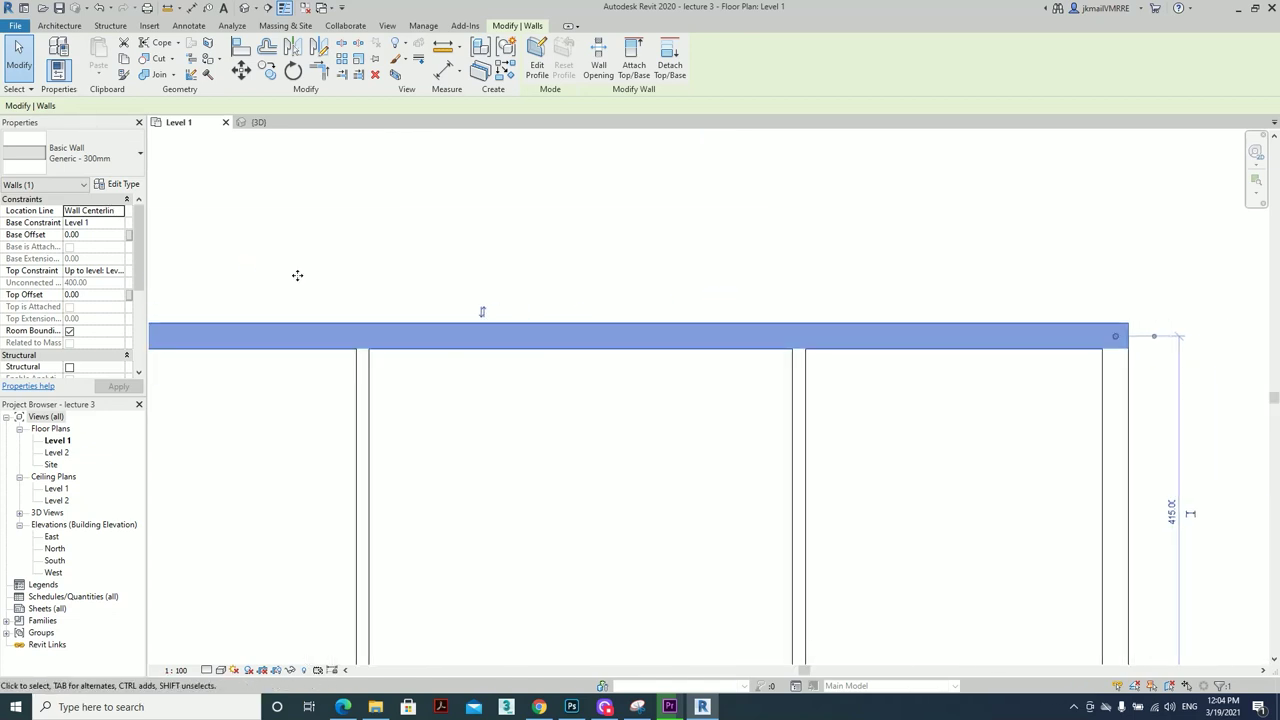
# Duplicate the Generic - 300mm wall type as 'Generic - 300 external wall'
pyautogui.click(120, 184)
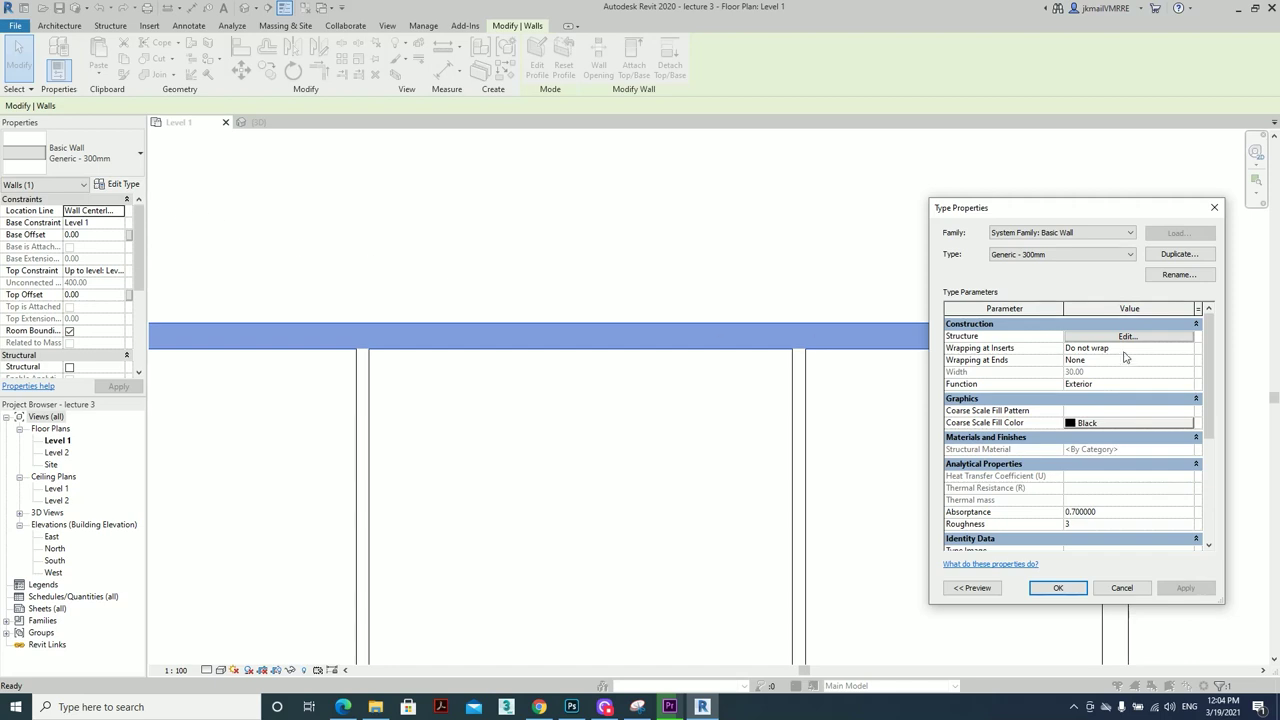
pyautogui.click(1178, 254)
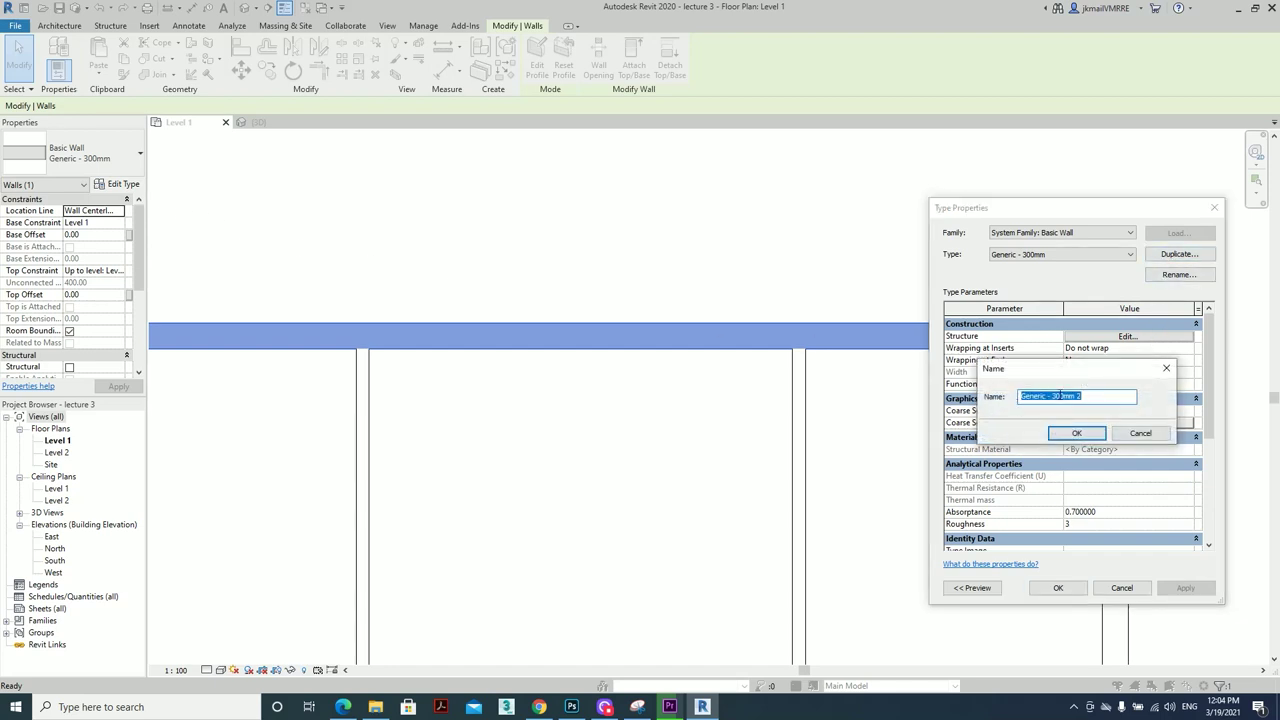
pyautogui.moveTo(1052, 397); pyautogui.dragTo(1142, 402)
pyautogui.write('external wall')
pyautogui.click(1076, 433)
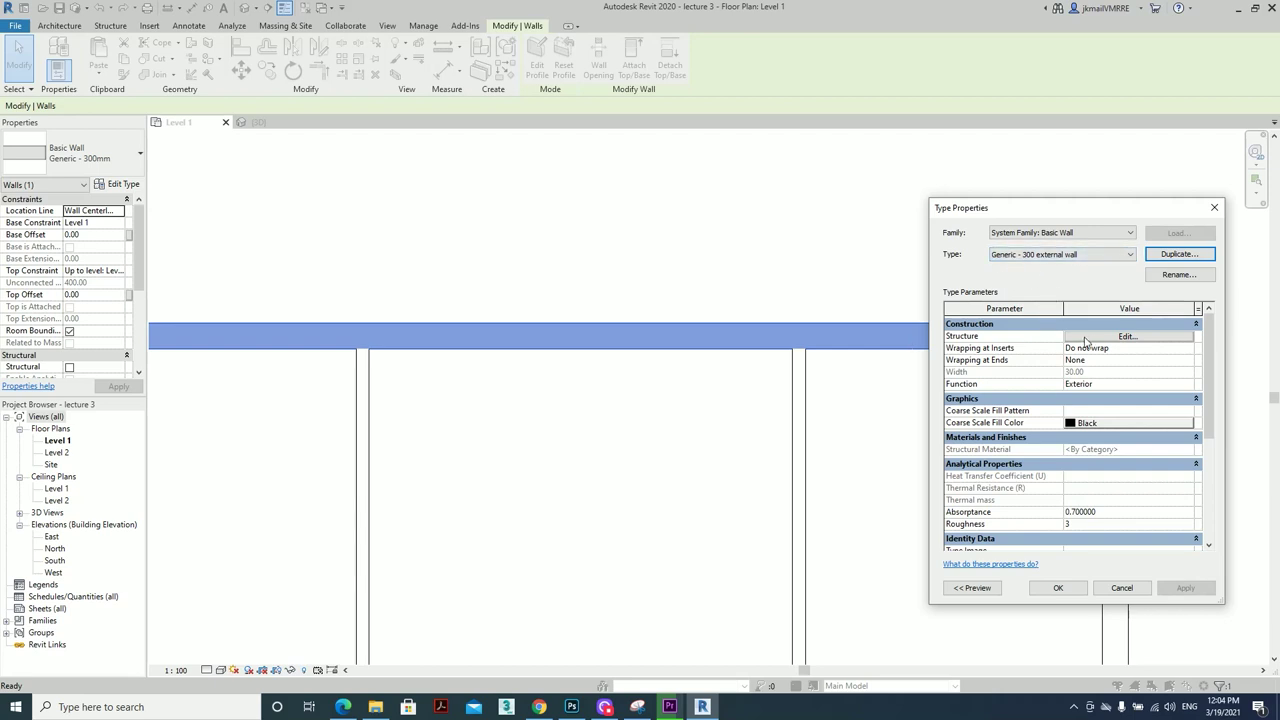
# Insert three new layers into the wall type's structure assembly
pyautogui.click(1086, 338)
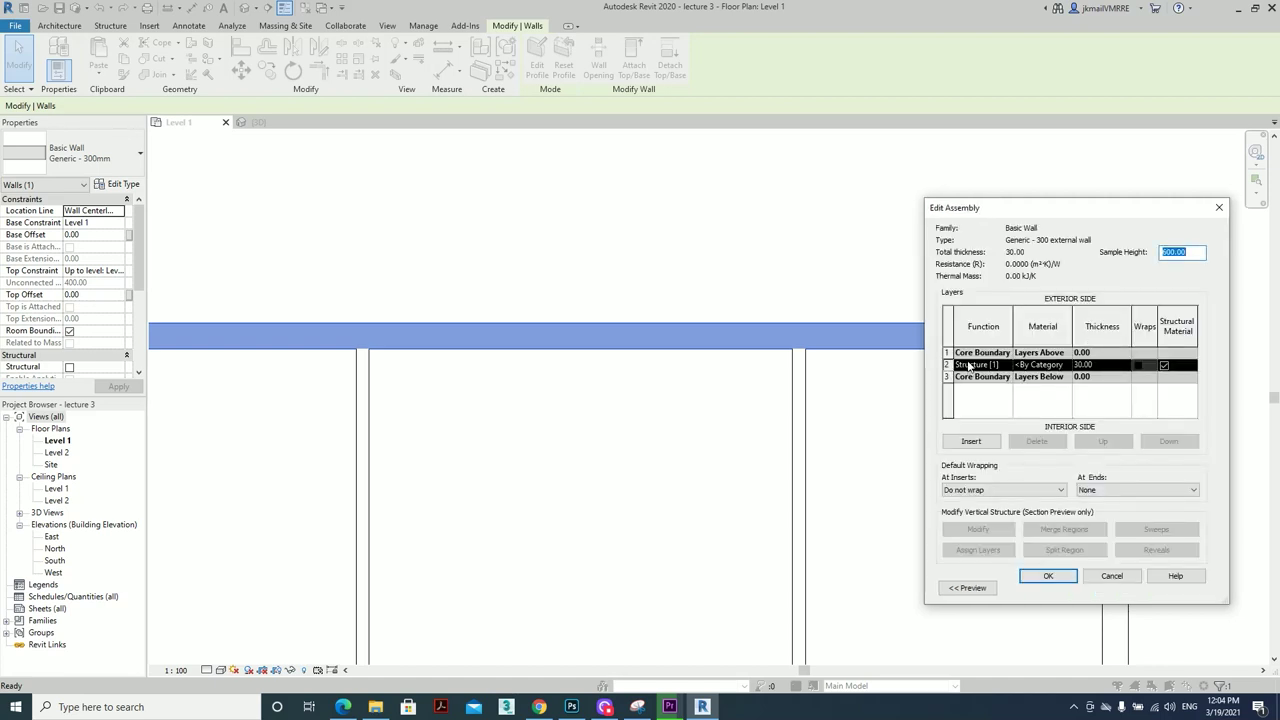
pyautogui.click(970, 444)
pyautogui.click(970, 444)
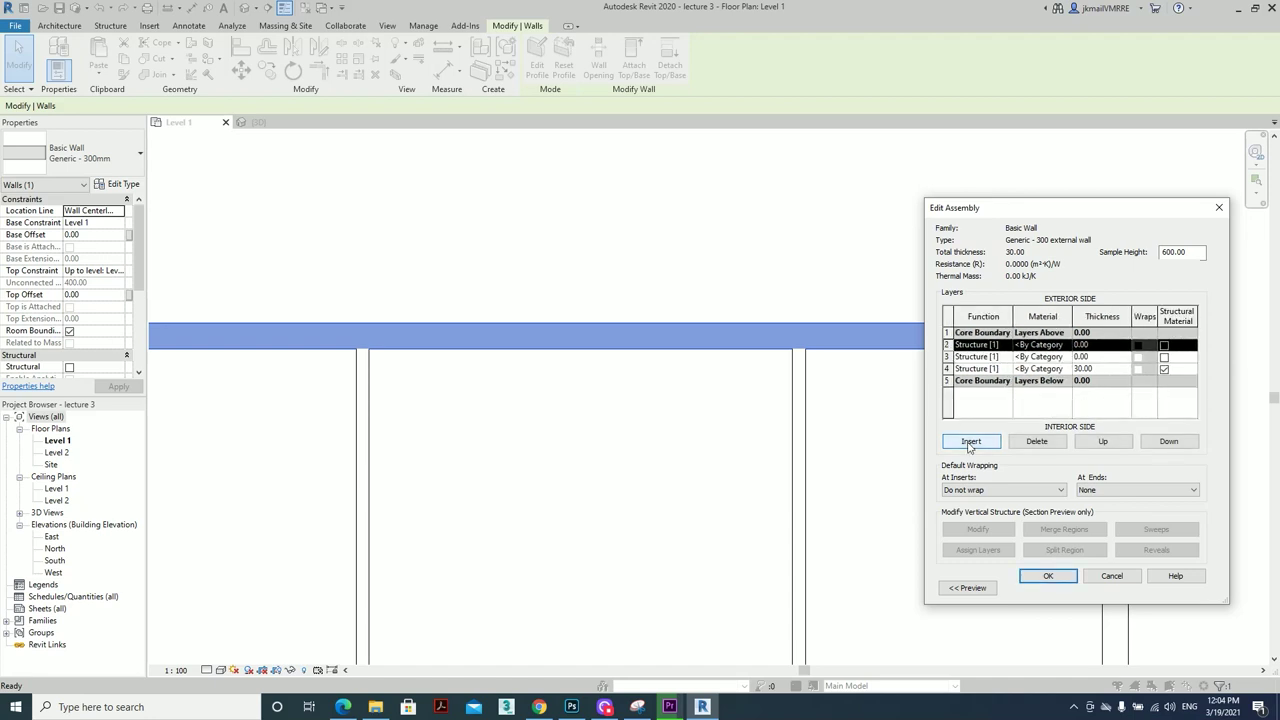
pyautogui.click(970, 444)
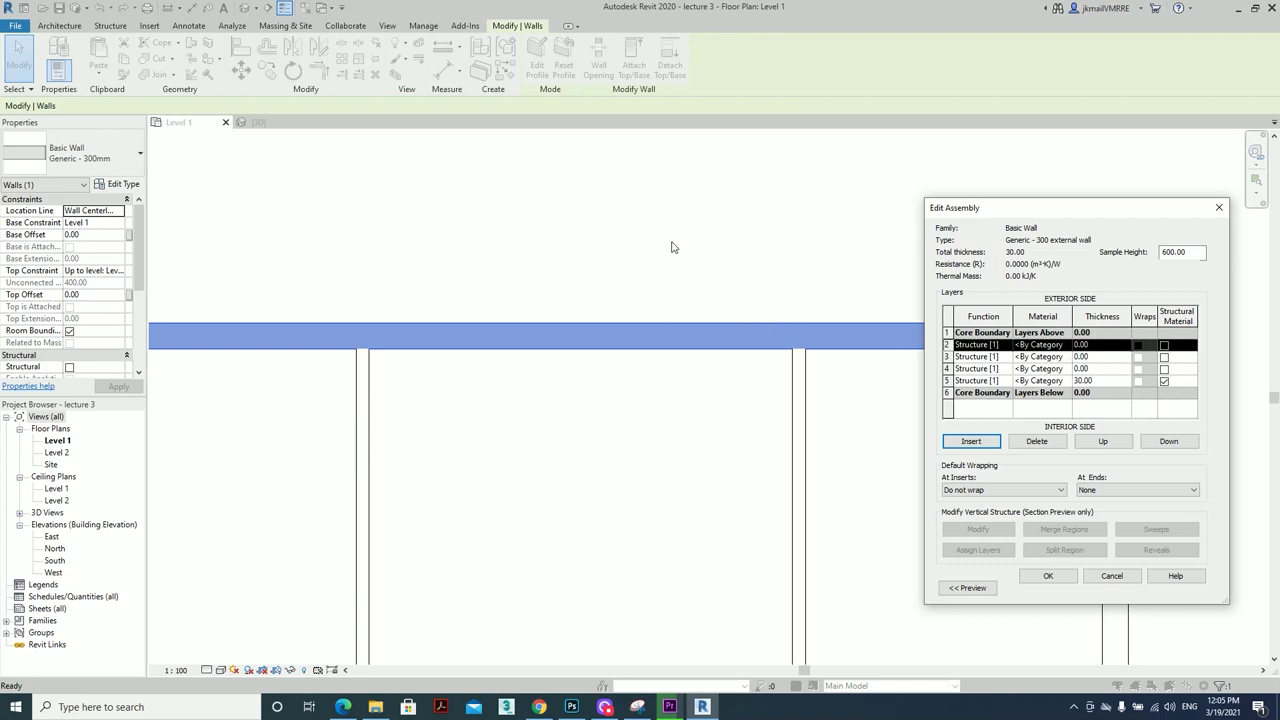
# Set the new layers' thicknesses to 5, 12 and 3
pyautogui.click(1095, 345)
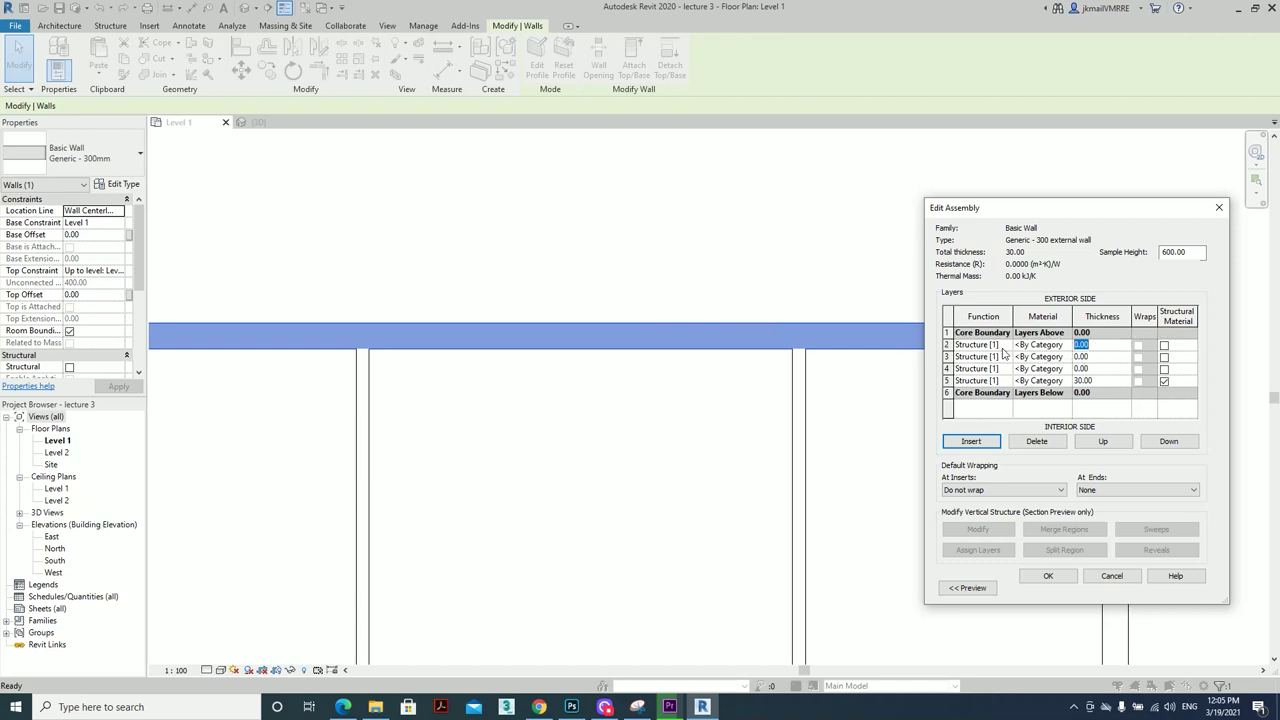
pyautogui.write('5')
pyautogui.press('Return')
pyautogui.write('5')
pyautogui.press('Return')
pyautogui.click(1106, 360)
pyautogui.write('12')
pyautogui.write('3')
pyautogui.click(1110, 384)
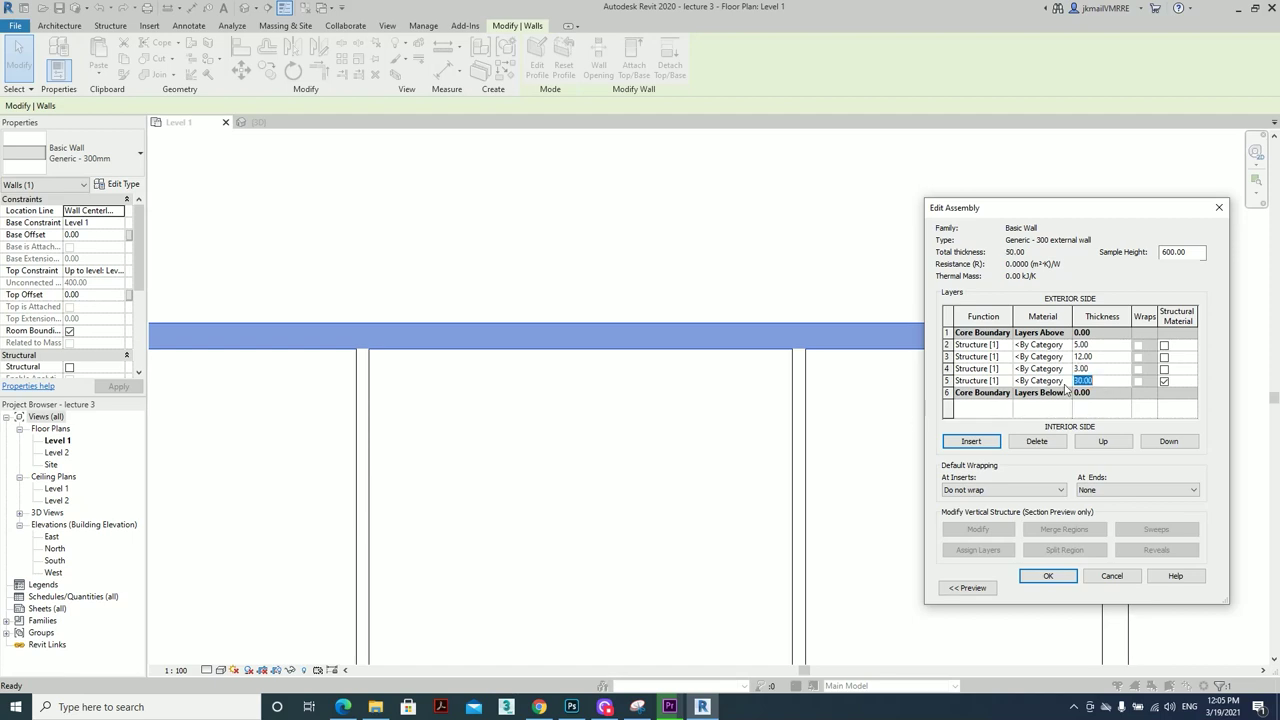
# Make the original structure layer 10 thick and add a 2-thick layer below the interior core boundary
pyautogui.write('10')
pyautogui.click(971, 441)
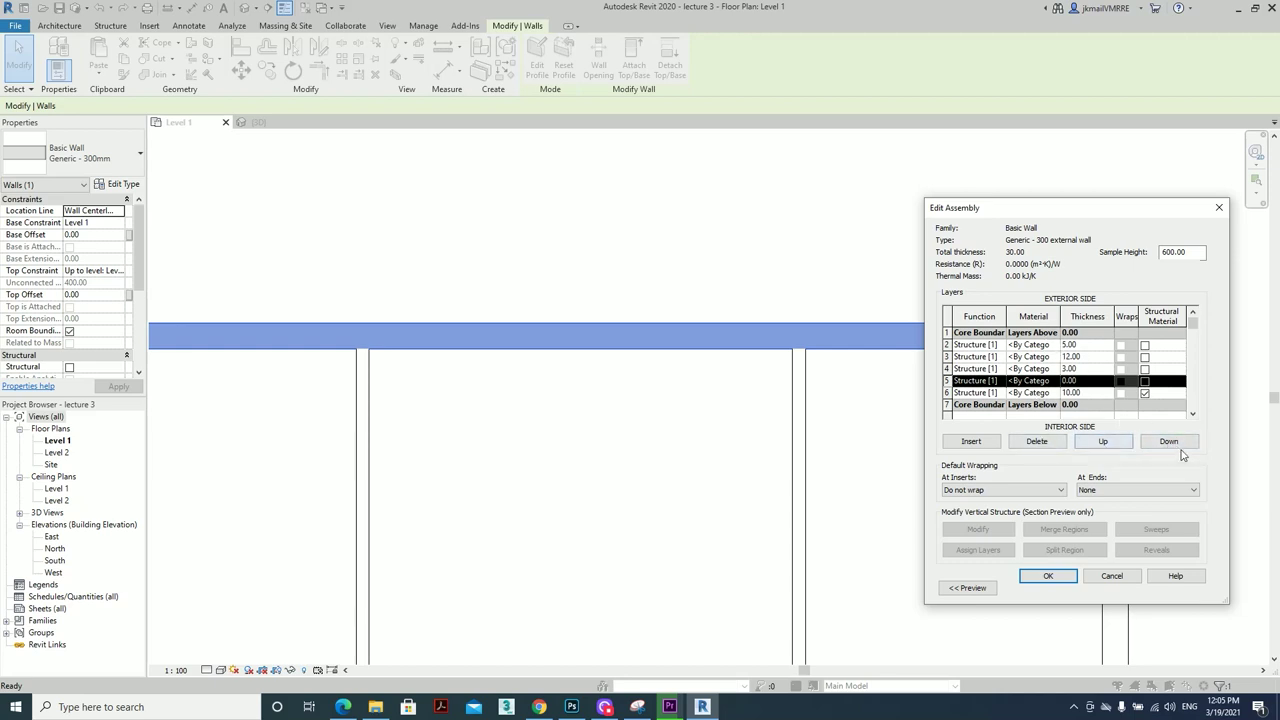
pyautogui.click(1168, 442)
pyautogui.click(1170, 443)
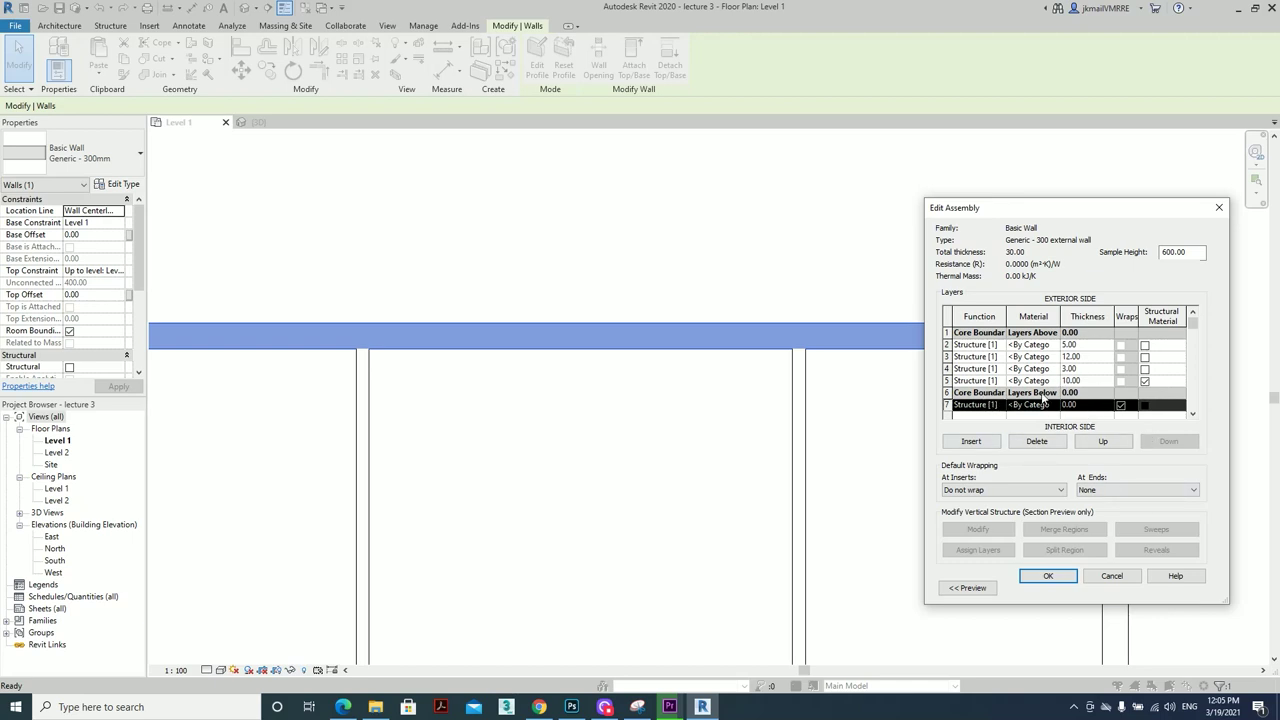
pyautogui.click(1086, 406)
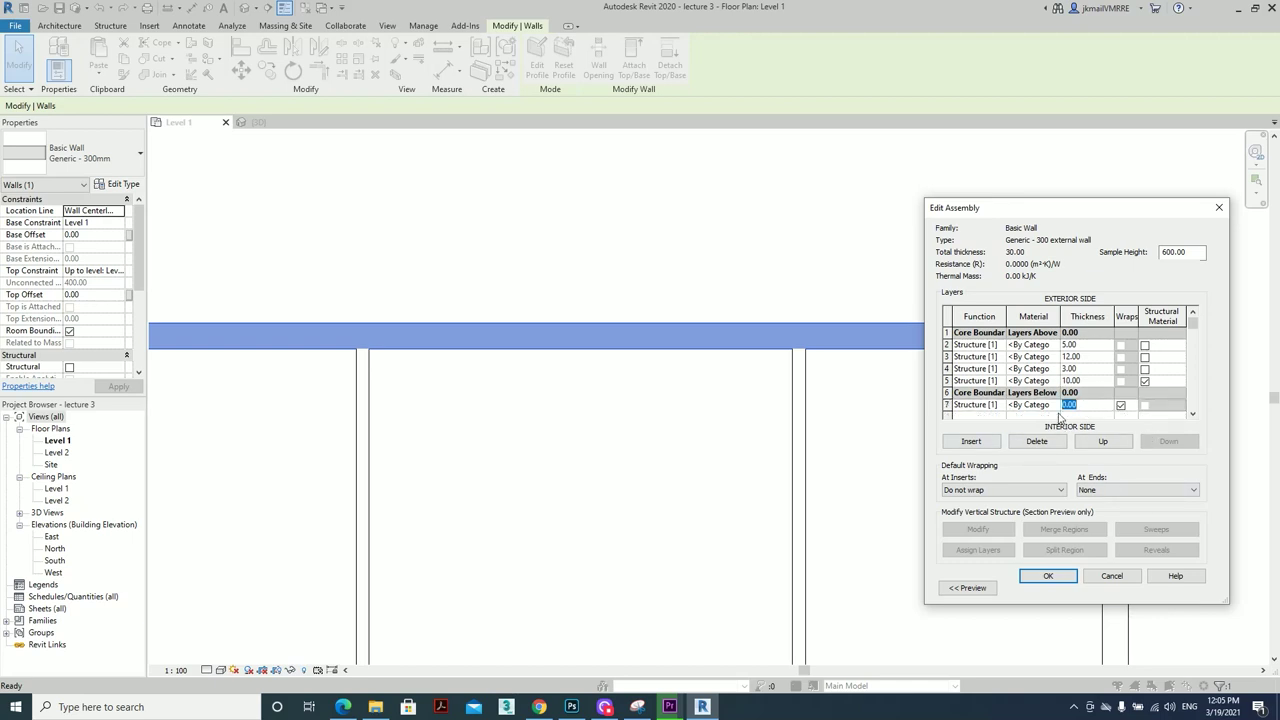
pyautogui.write('2')
pyautogui.click(1089, 381)
# Accept the assembly, rename the type to 'Generic - 320 external wall' and close Type Properties
pyautogui.click(1047, 576)
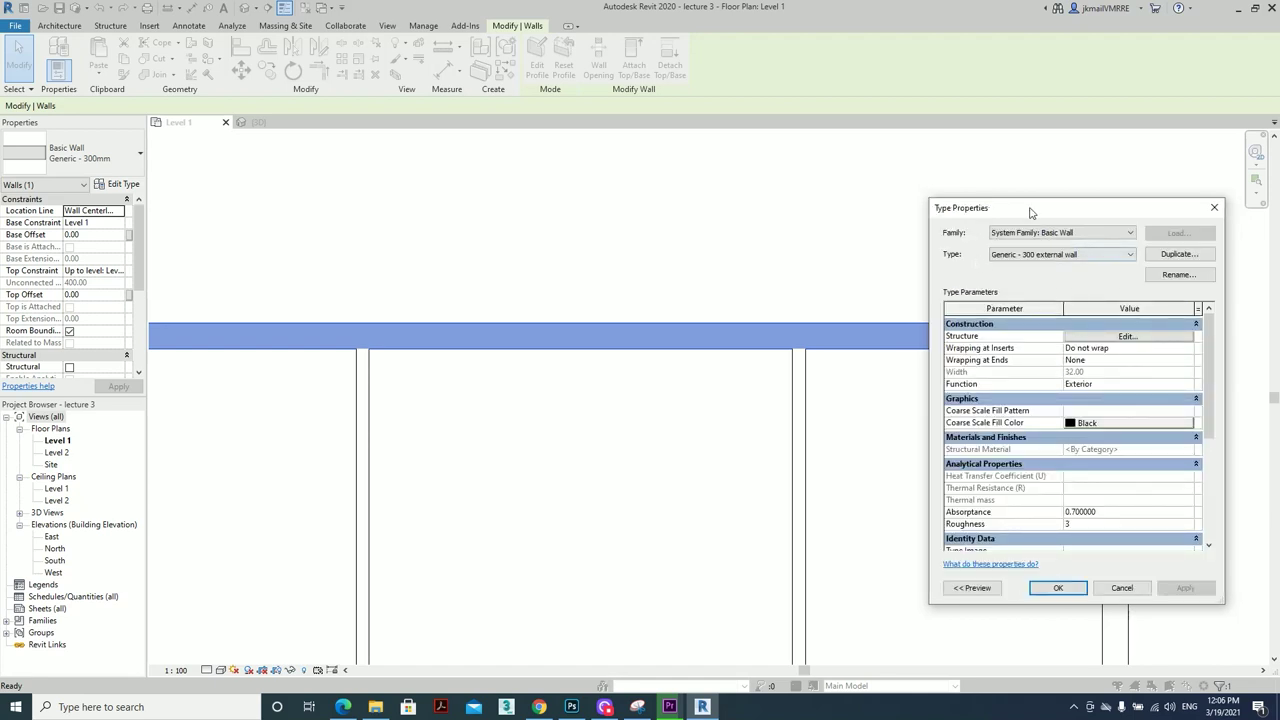
pyautogui.click(1160, 275)
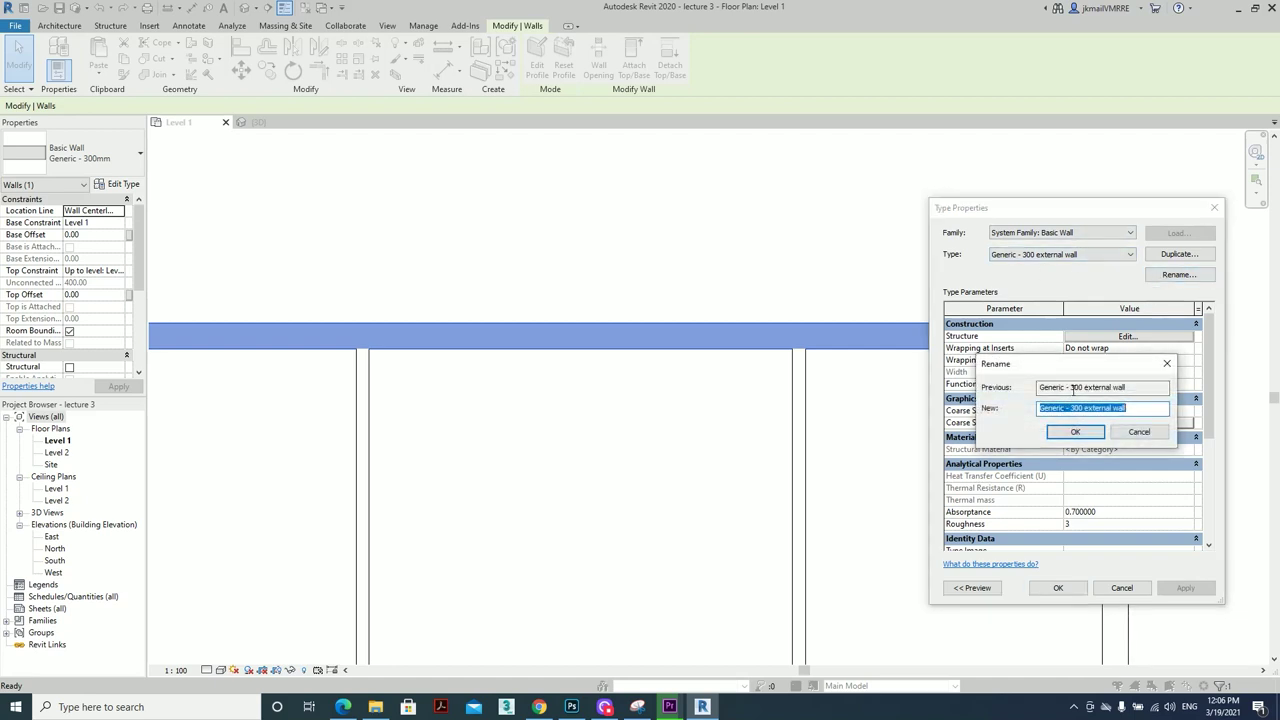
pyautogui.click(1077, 407)
pyautogui.press('BackSpace')
pyautogui.write('2')
pyautogui.click(1087, 437)
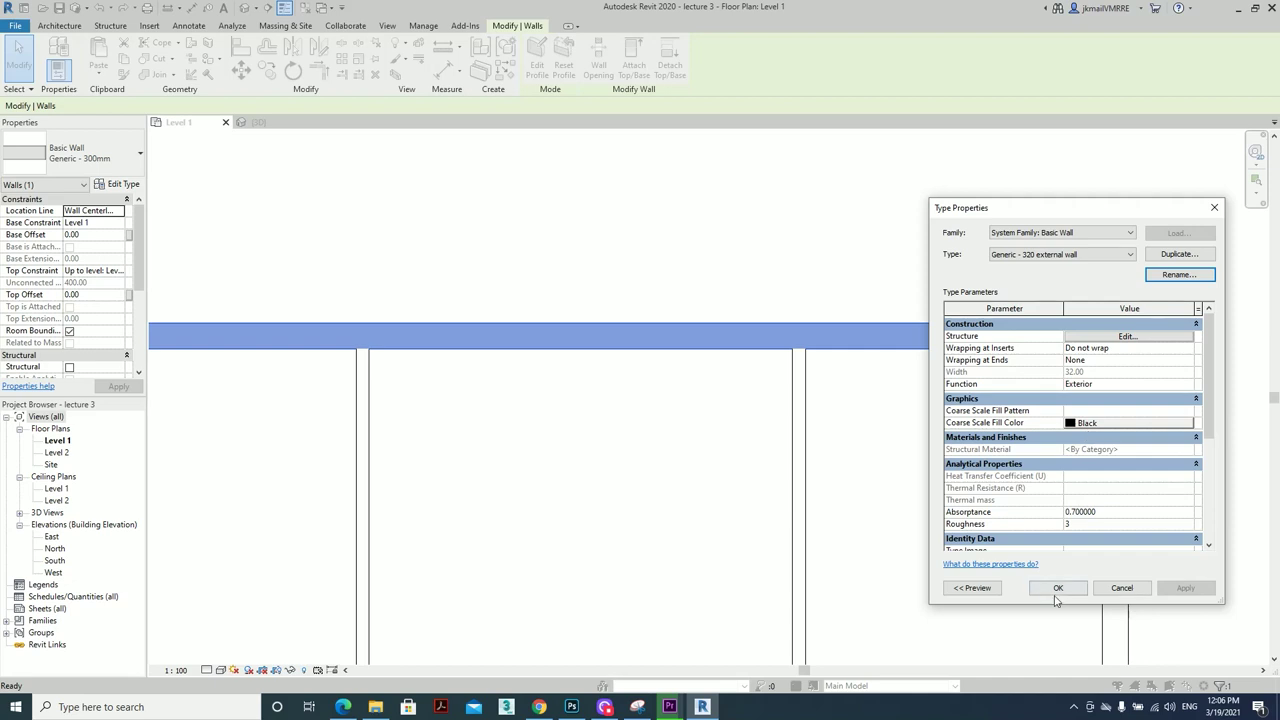
pyautogui.click(1056, 591)
# Zoom around the Level 1 plan and select the top wall to check its new type
pyautogui.click(931, 480)
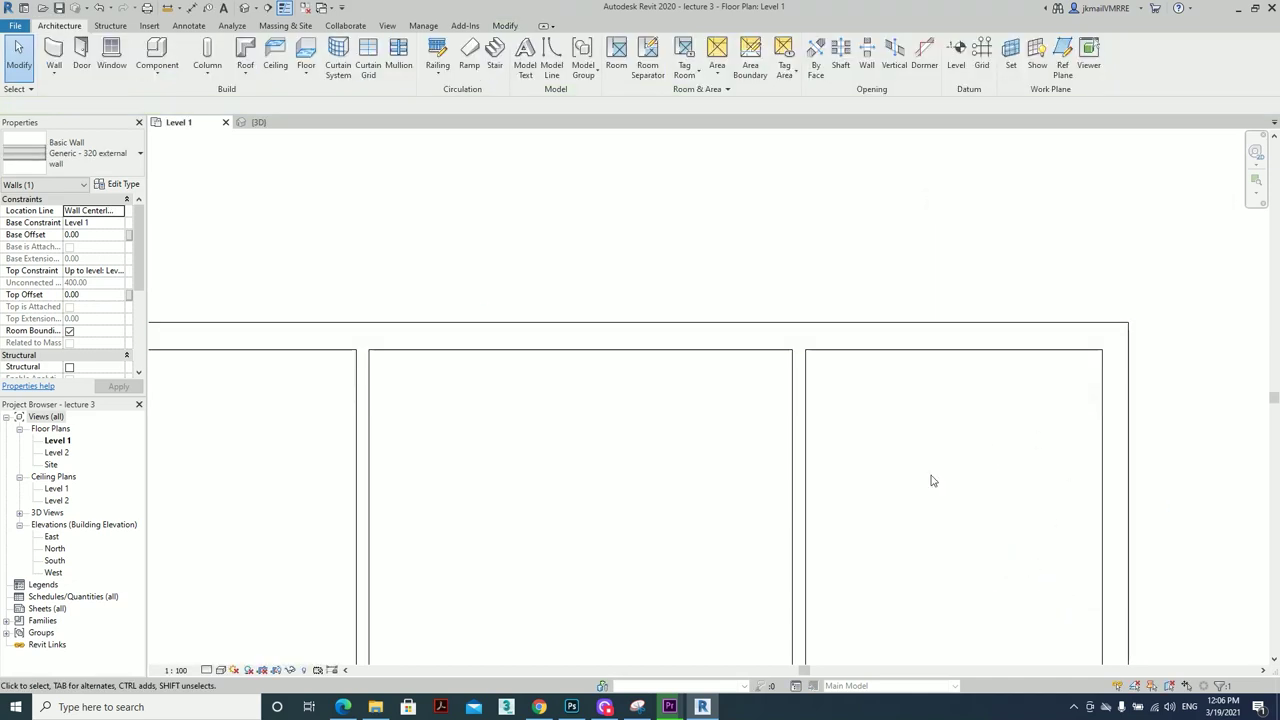
pyautogui.scroll(-2, 655, 414)
pyautogui.scroll(1, 634, 354)
pyautogui.scroll(1, 234, 277)
pyautogui.scroll(2, 280, 323)
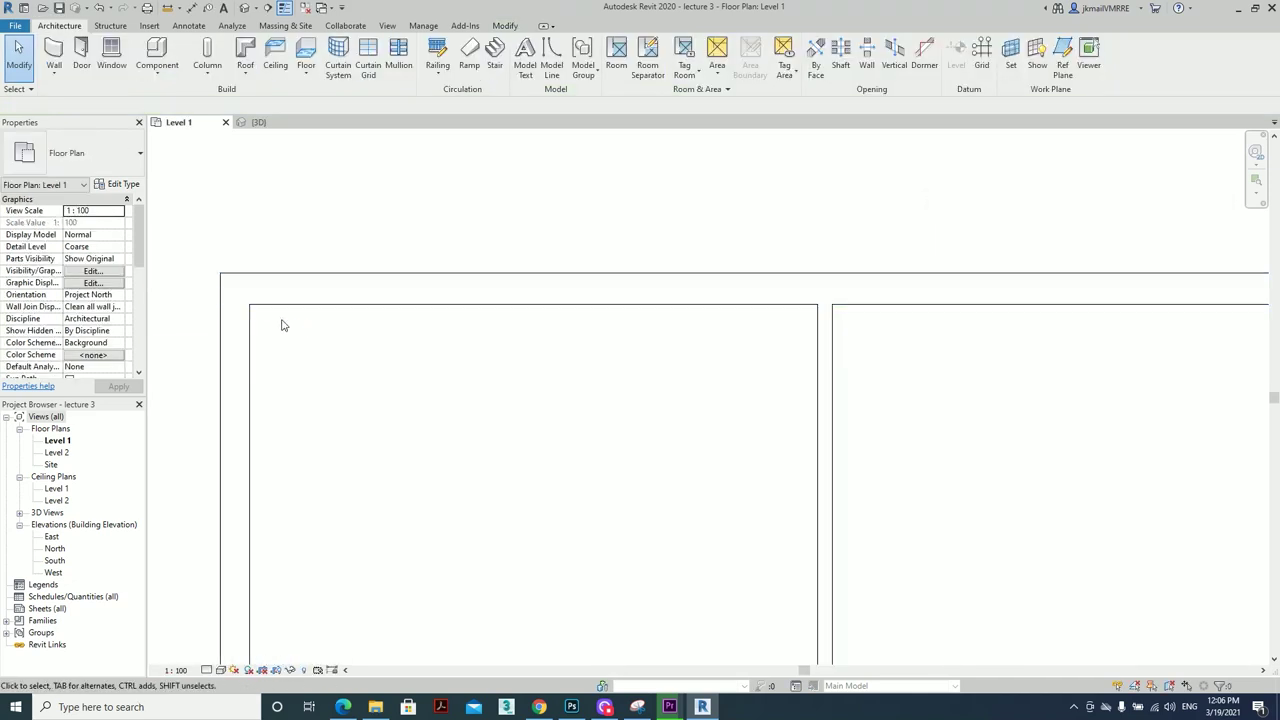
pyautogui.click(278, 311)
pyautogui.click(343, 343)
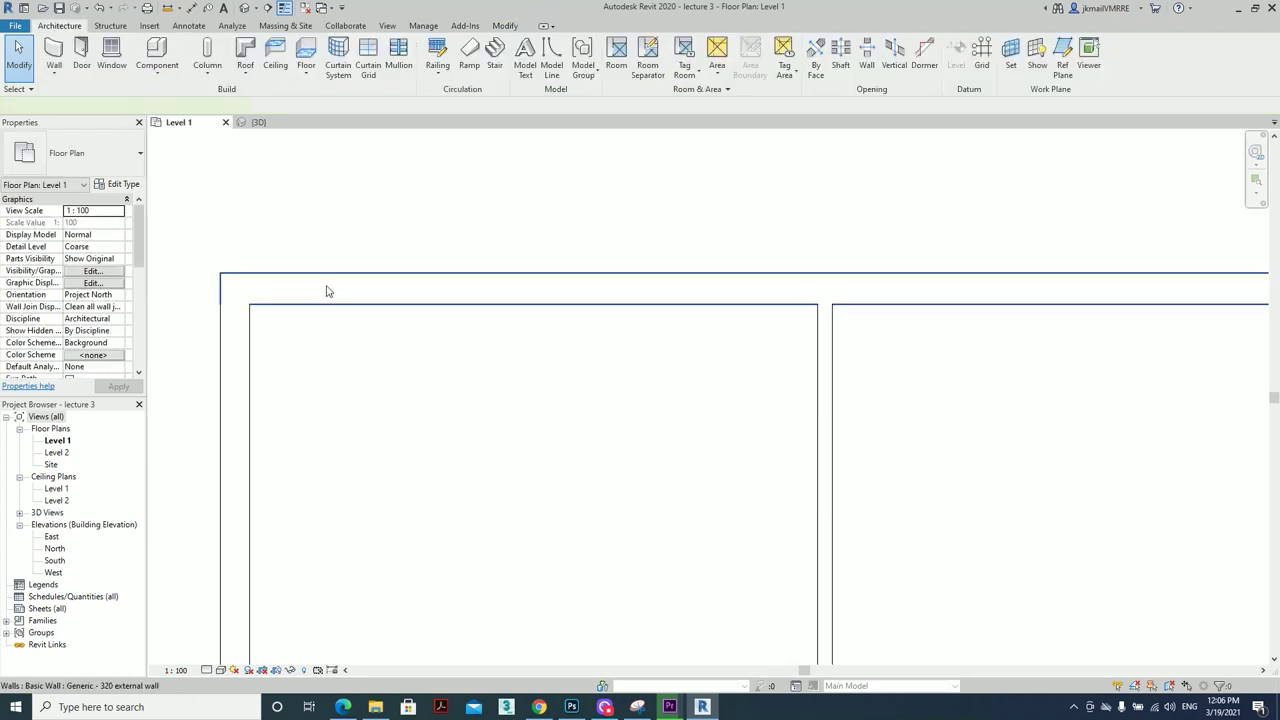
pyautogui.click(326, 289)
pyautogui.click(443, 390)
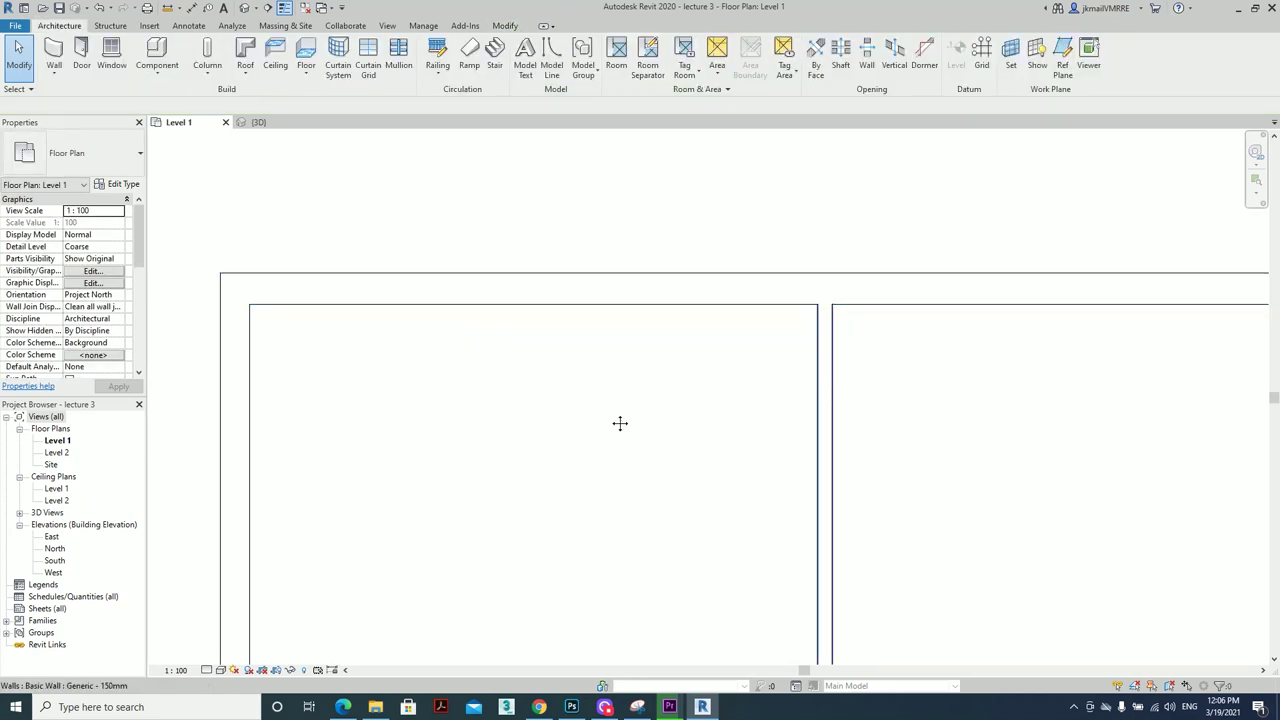
pyautogui.scroll(-1, 569, 394)
pyautogui.scroll(-1, 620, 420)
pyautogui.scroll(-1, 751, 466)
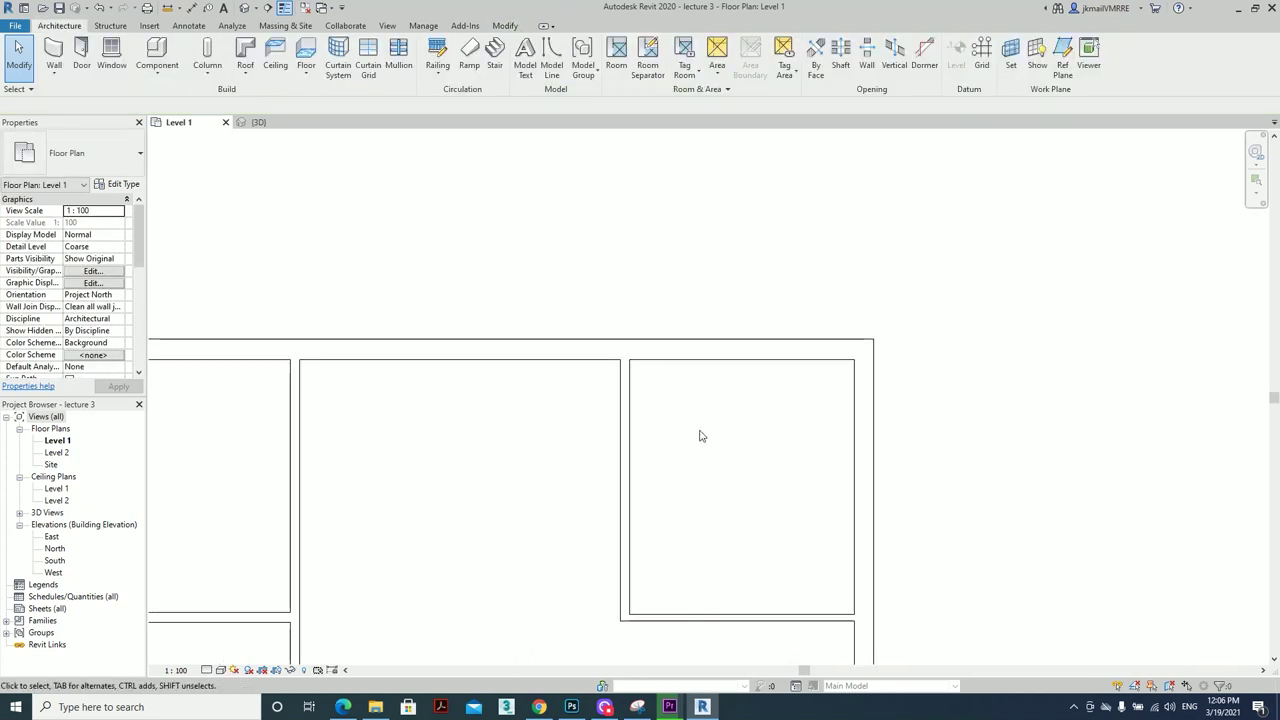
pyautogui.moveTo(694, 436); pyautogui.dragTo(645, 489, button='middle')
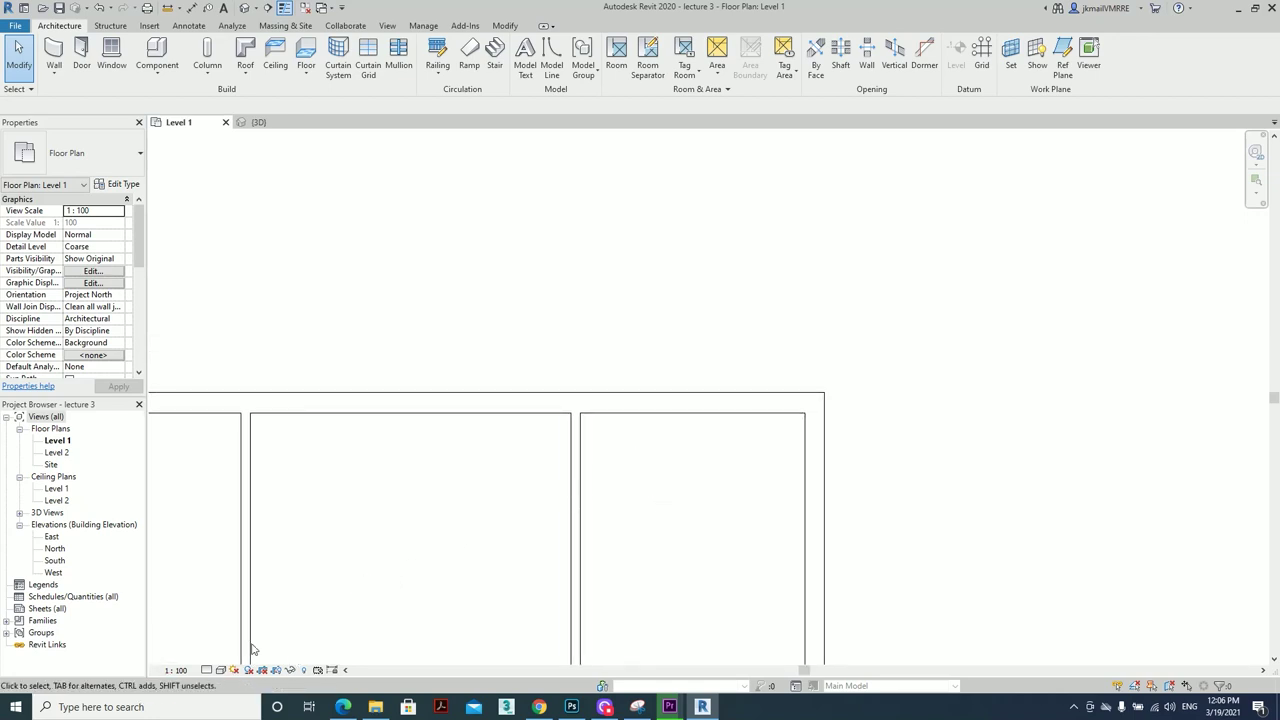
# Try the plan's detail level at Fine, Coarse and Medium, ending on Fine
pyautogui.click(206, 670)
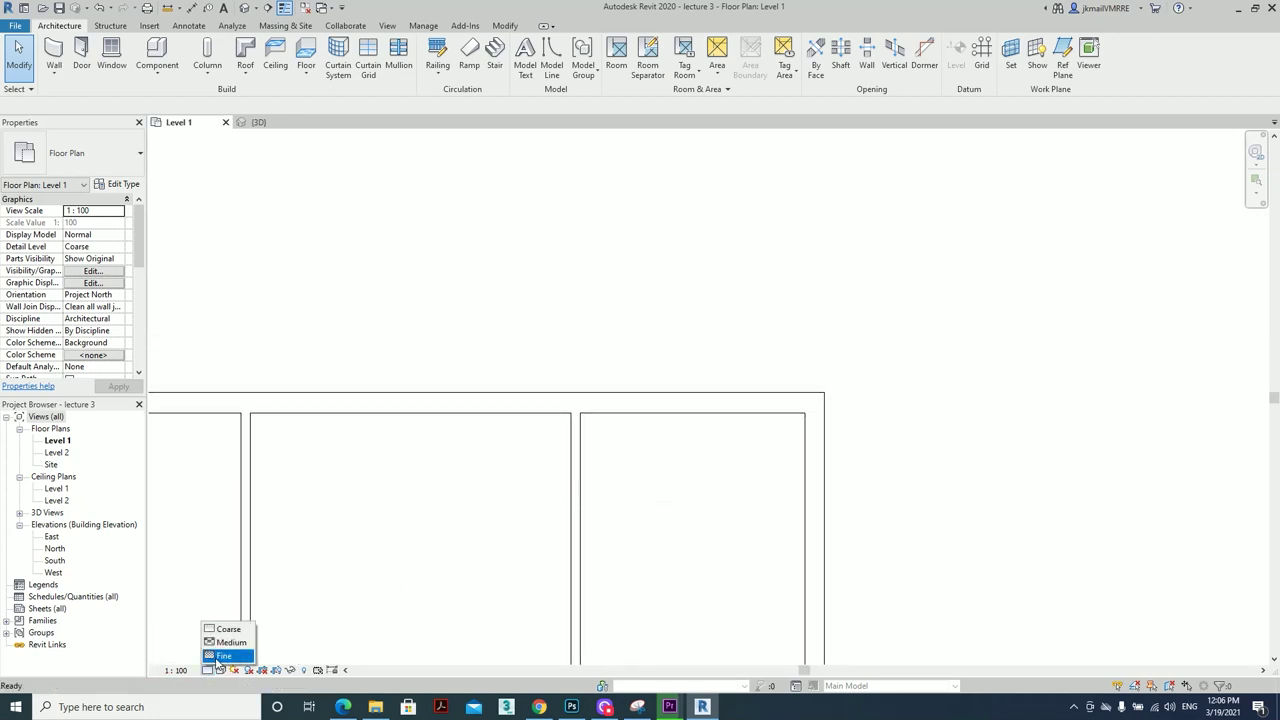
pyautogui.click(222, 655)
pyautogui.click(207, 670)
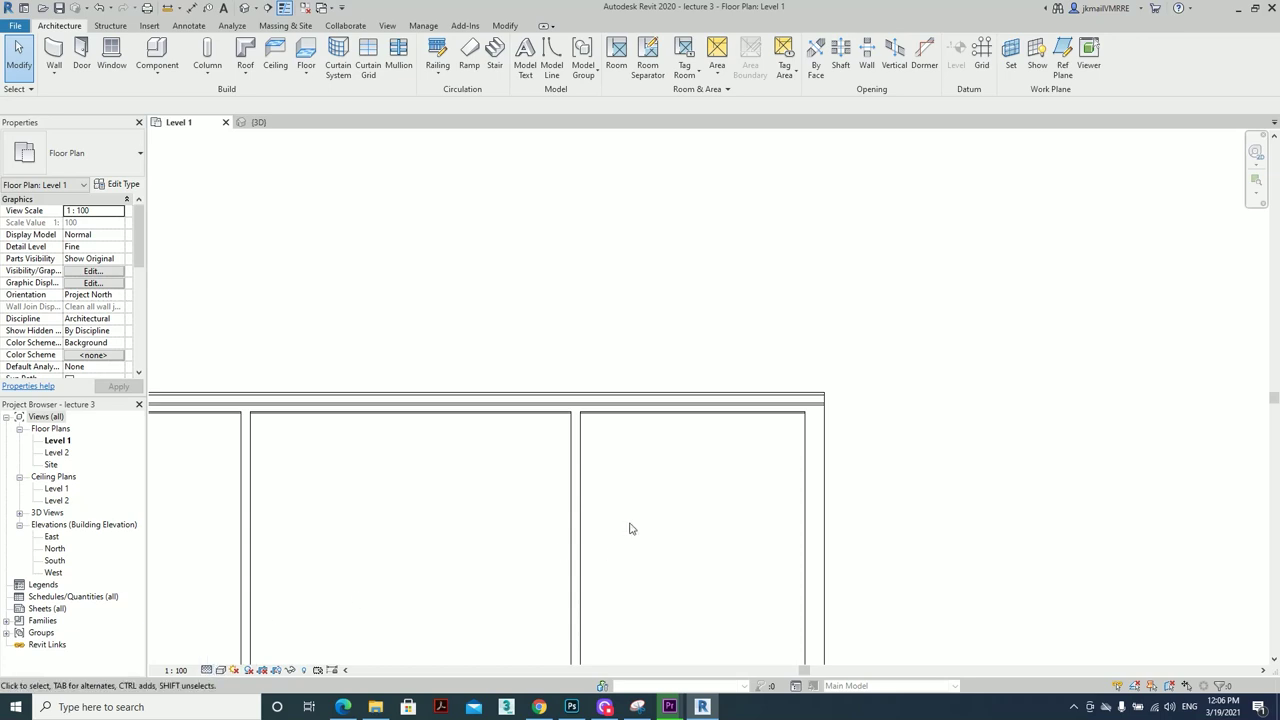
pyautogui.moveTo(586, 556); pyautogui.dragTo(805, 378, button='middle')
pyautogui.click(207, 670)
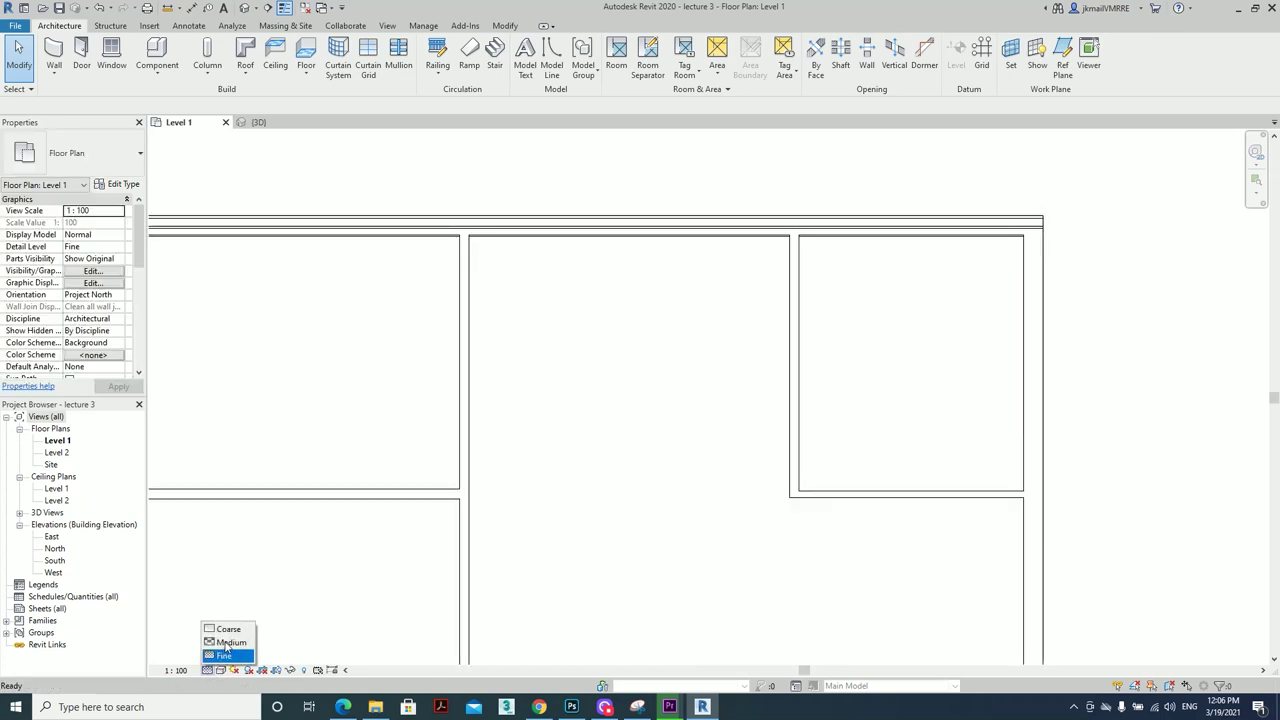
pyautogui.click(222, 626)
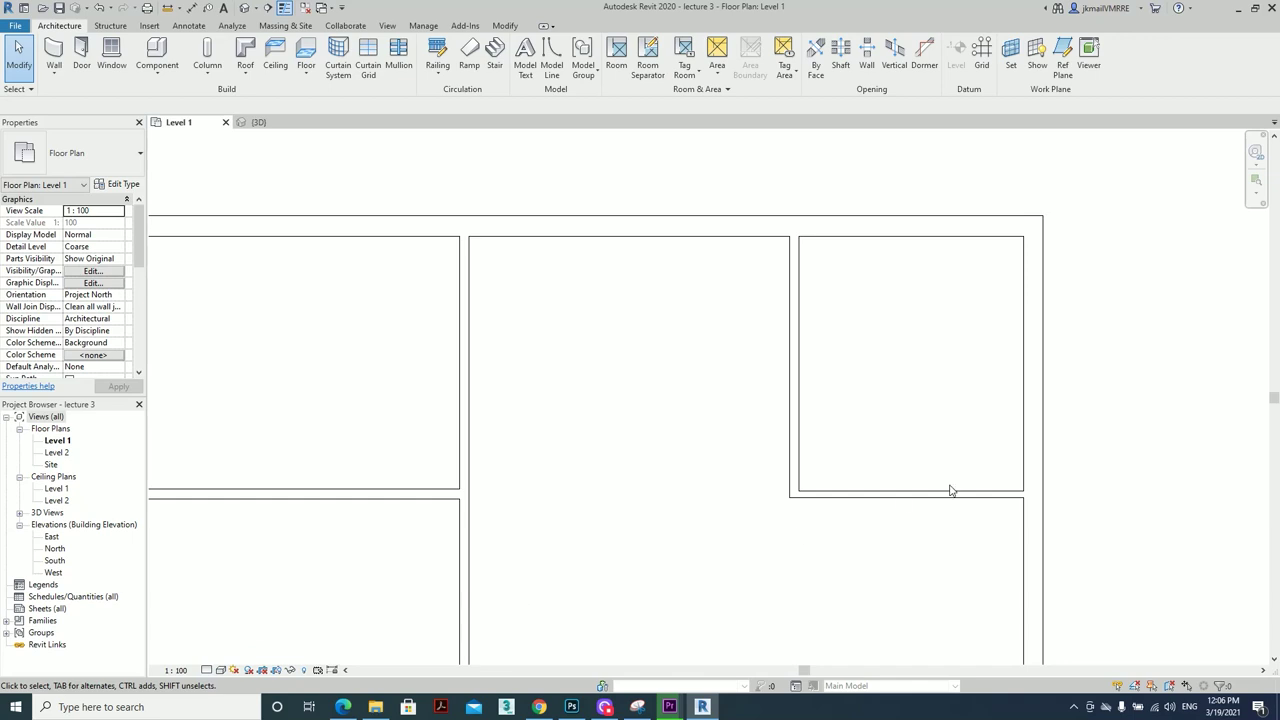
pyautogui.click(597, 219)
pyautogui.click(603, 287)
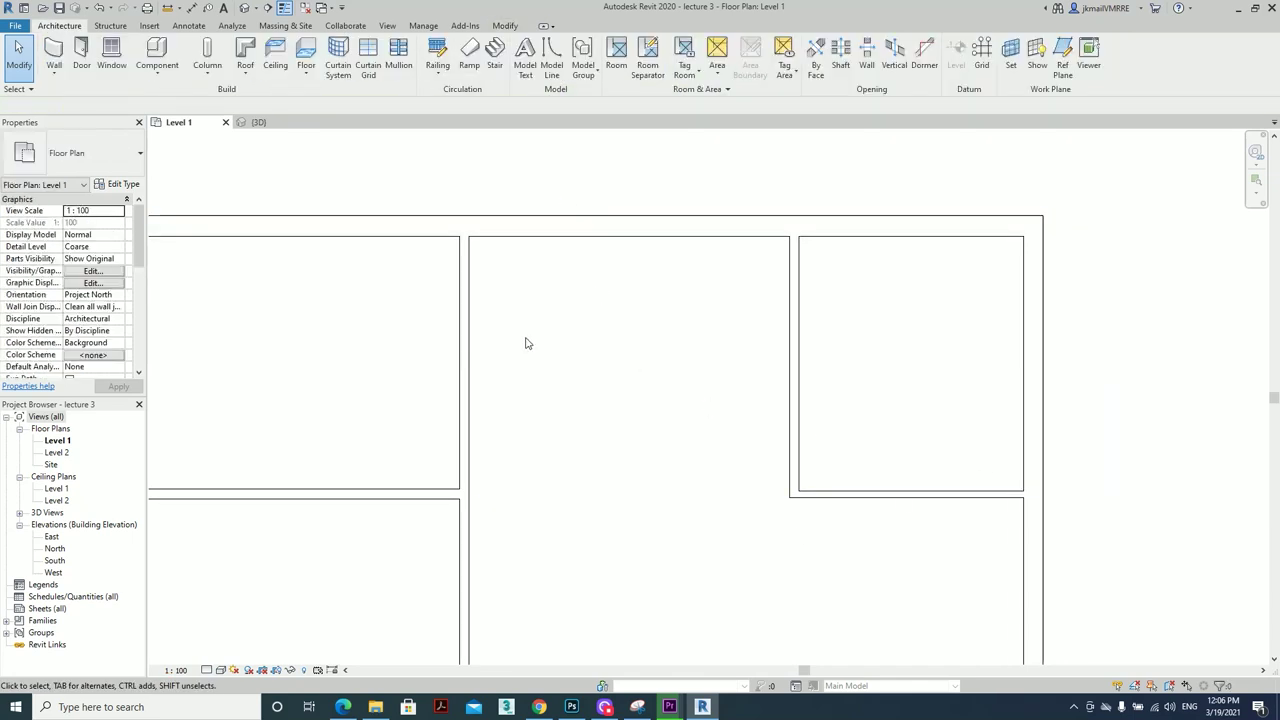
pyautogui.moveTo(790, 300); pyautogui.dragTo(908, 311, button='middle')
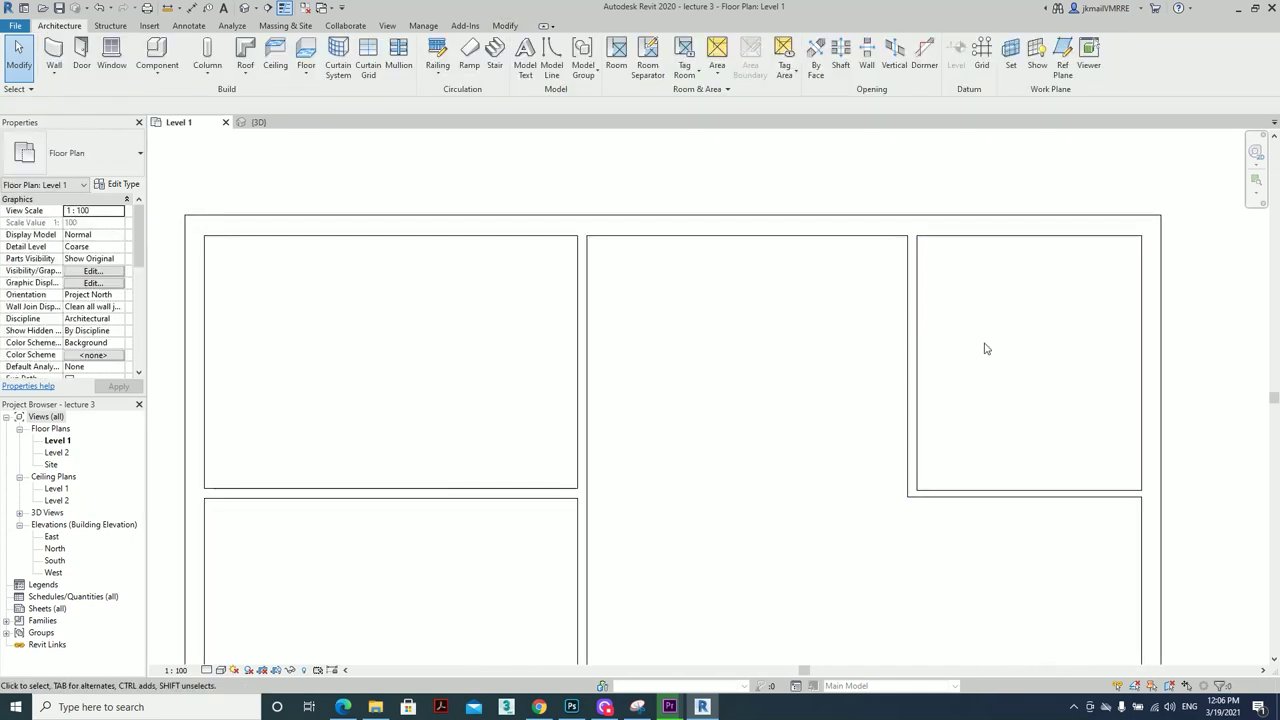
pyautogui.click(207, 670)
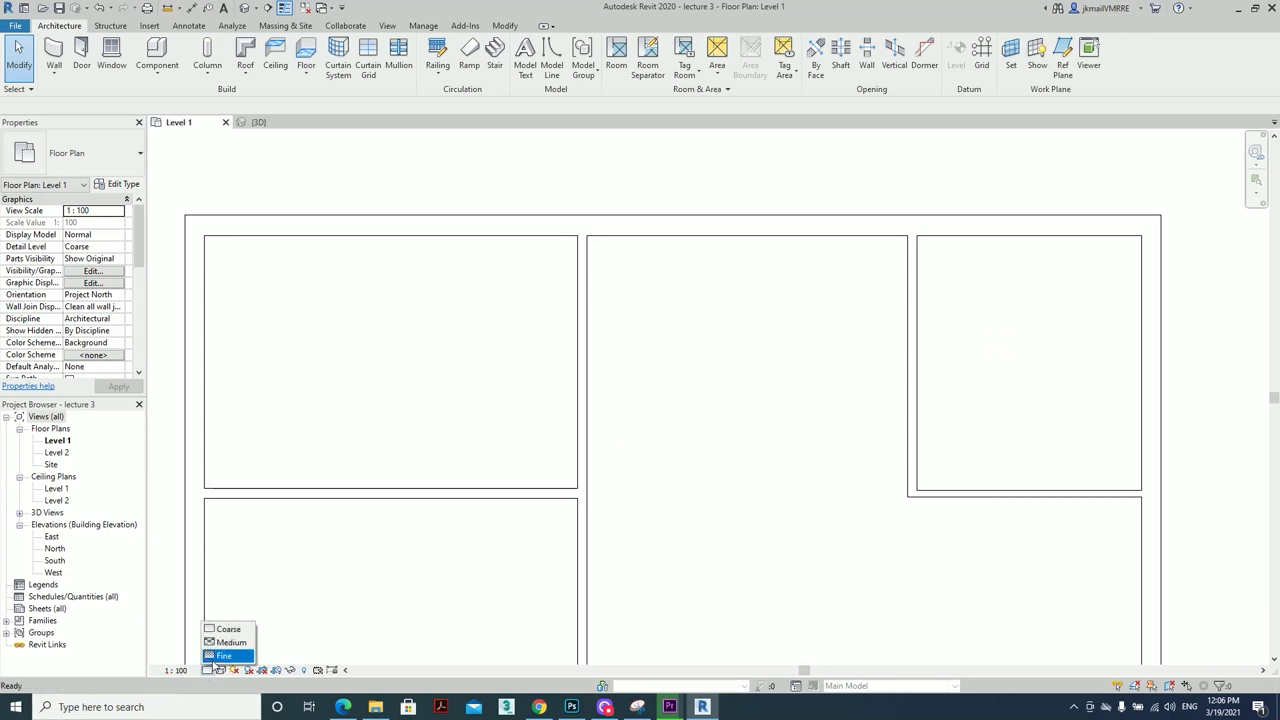
pyautogui.click(229, 642)
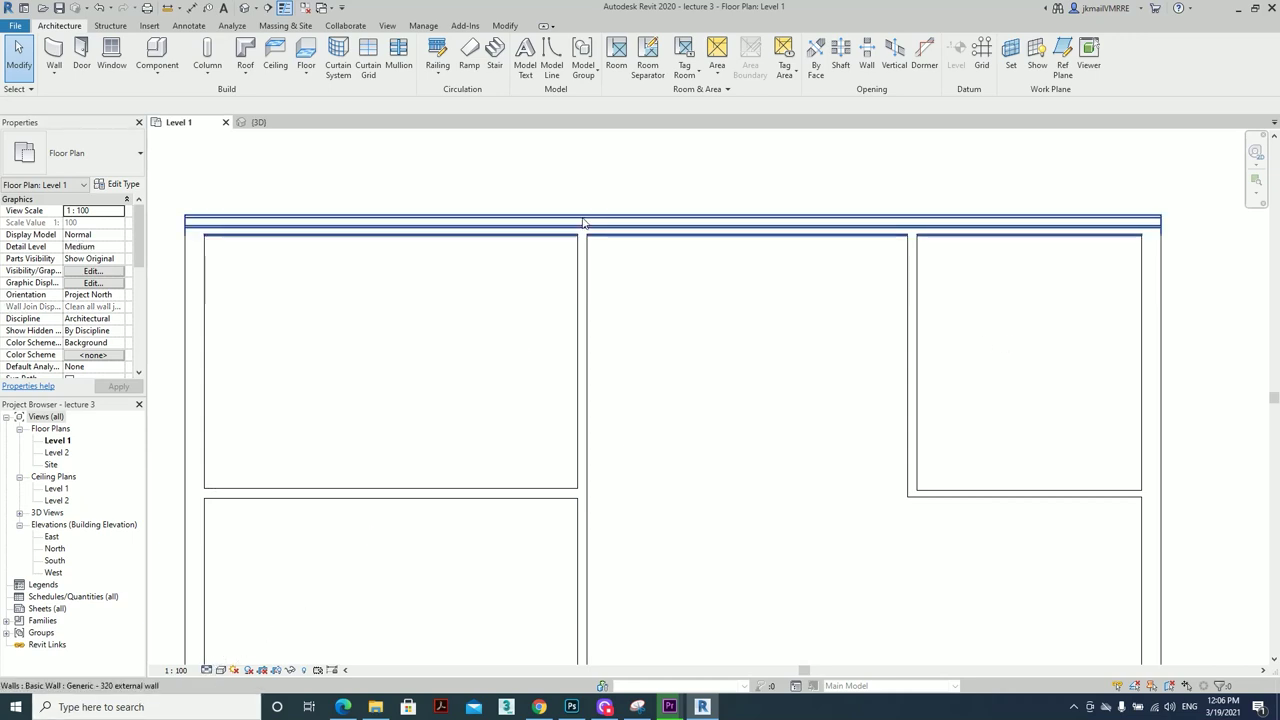
pyautogui.click(208, 670)
pyautogui.click(226, 656)
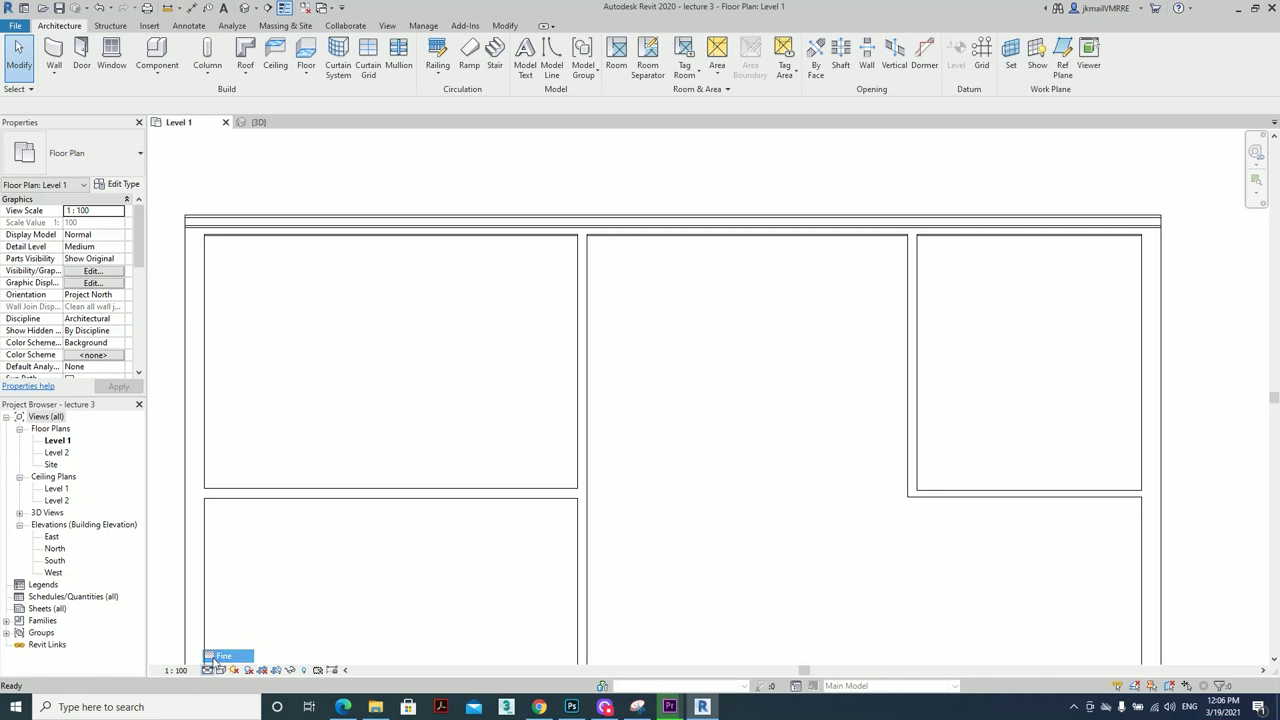
# Zoom in on the top exterior wall at Fine detail to inspect its layer lines
pyautogui.scroll(1, 730, 194)
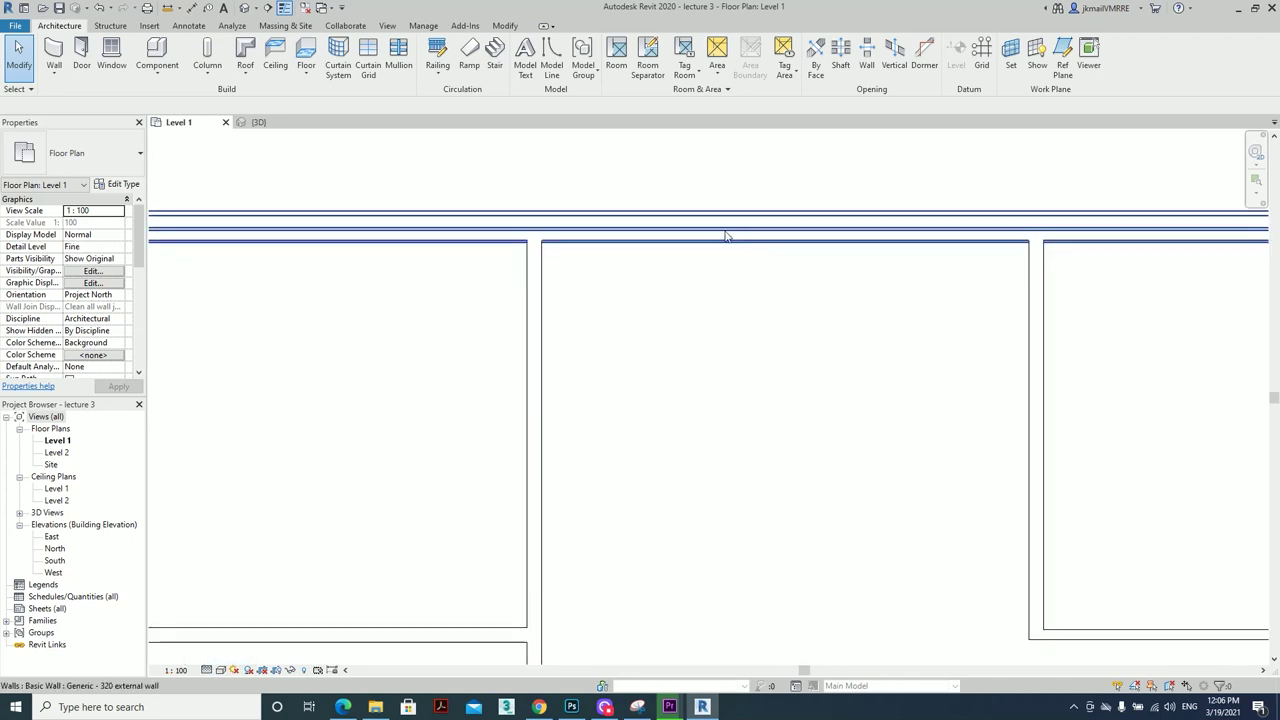
pyautogui.click(763, 246)
pyautogui.click(758, 292)
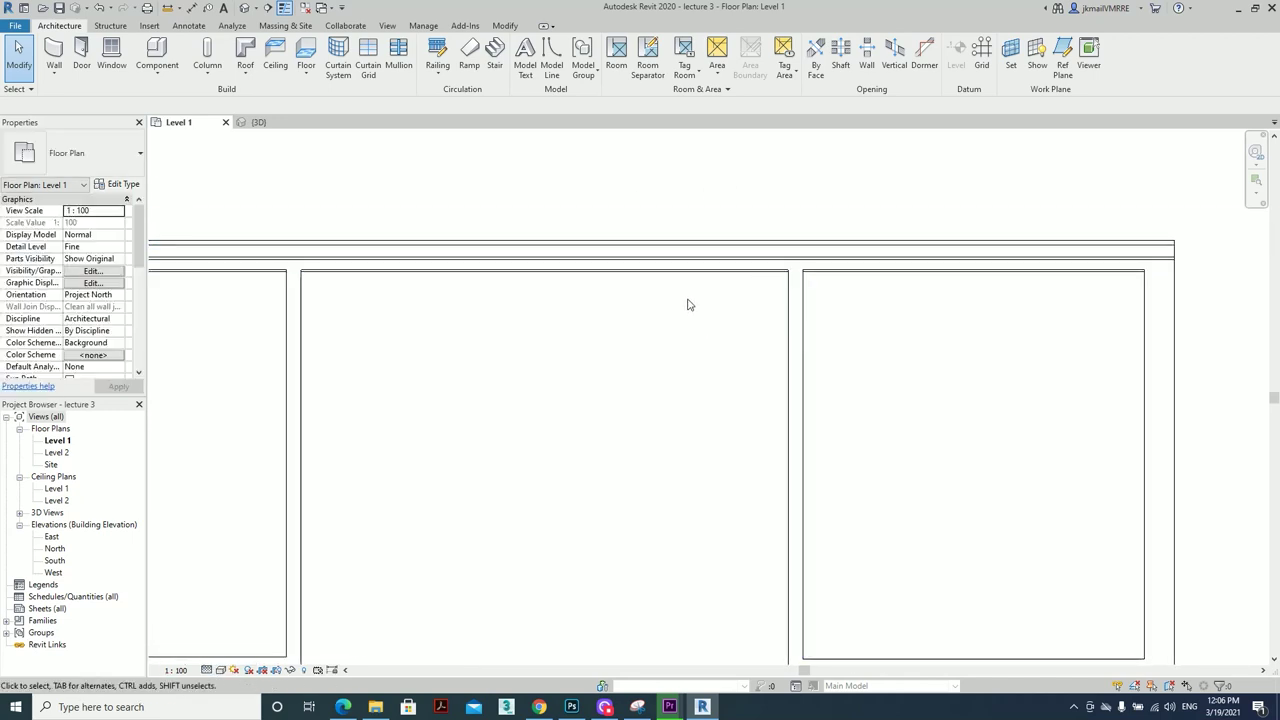
pyautogui.scroll(-1, 723, 326)
pyautogui.scroll(-1, 830, 300)
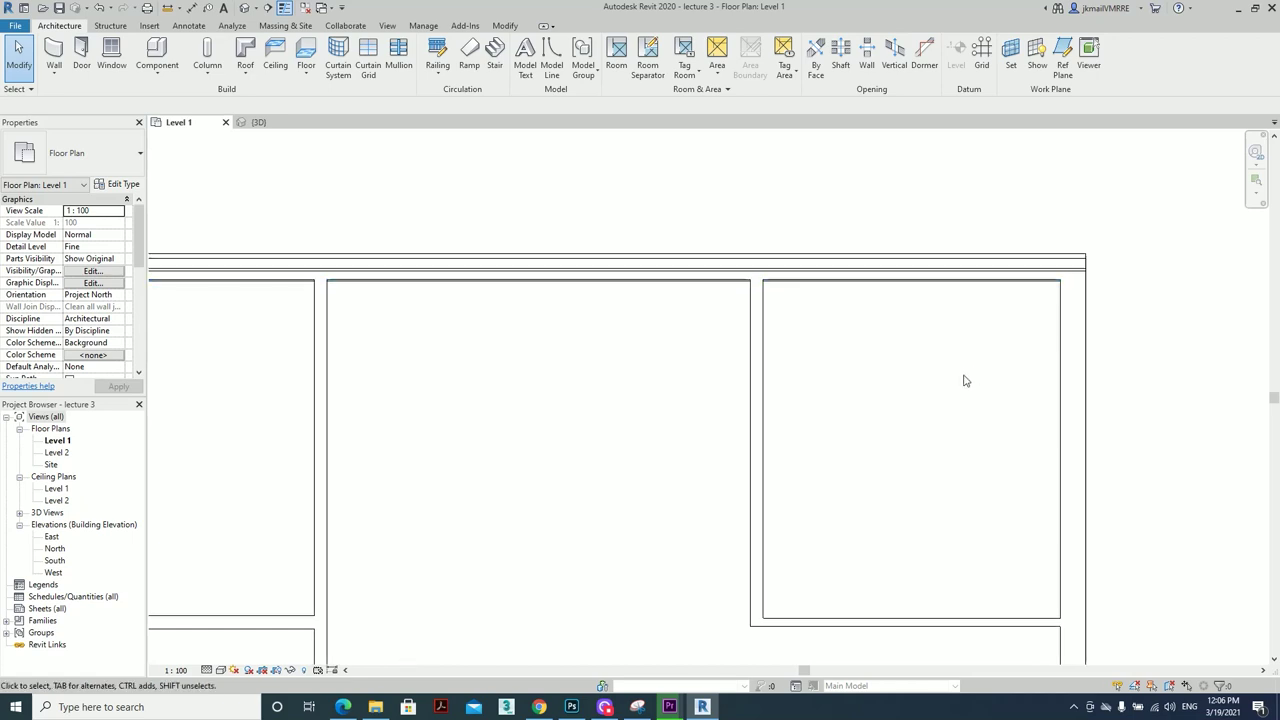
pyautogui.scroll(1, 963, 374)
pyautogui.scroll(1, 871, 331)
pyautogui.moveTo(804, 369); pyautogui.dragTo(769, 289, button='middle')
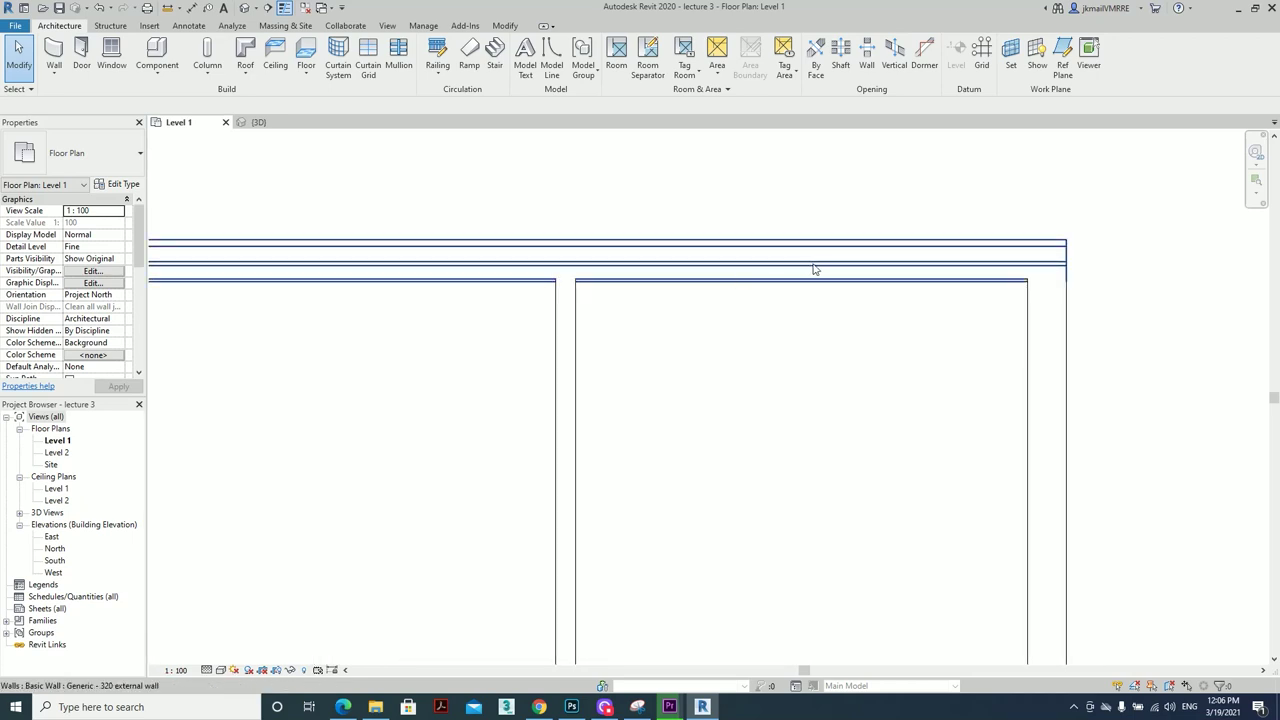
pyautogui.scroll(2, 769, 246)
pyautogui.click(723, 243)
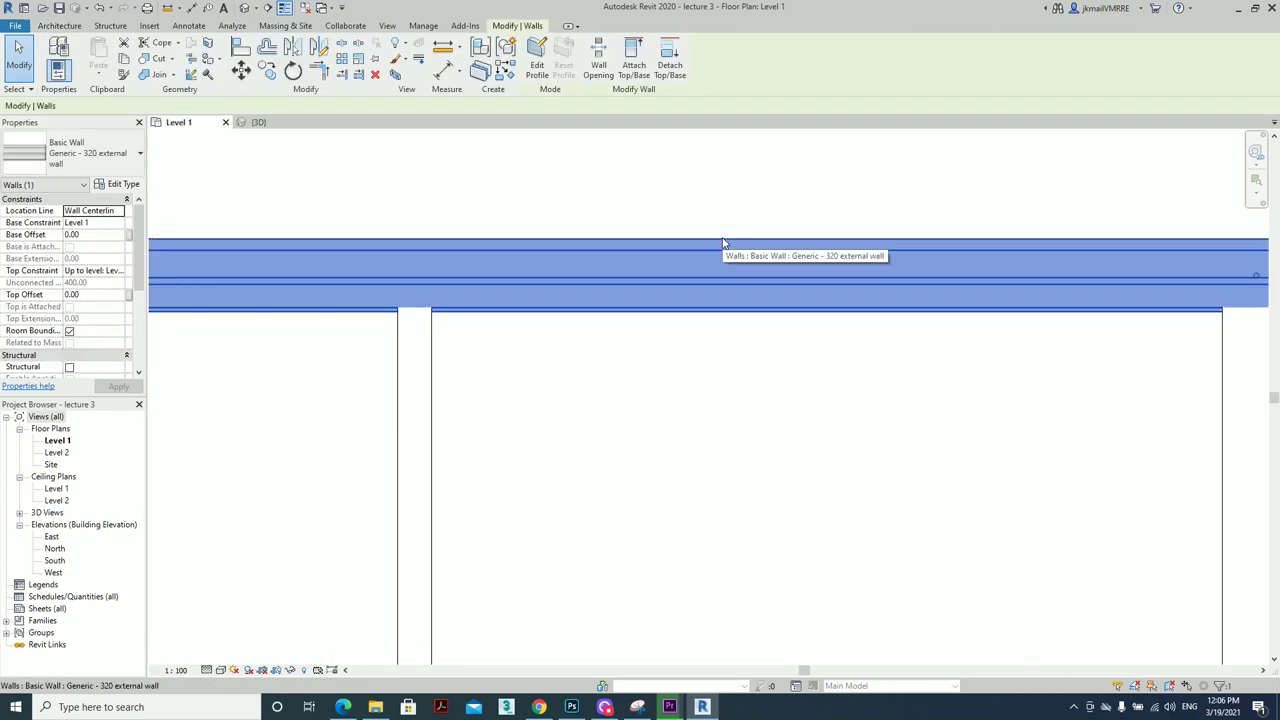
pyautogui.click(791, 354)
pyautogui.scroll(-2, 637, 331)
pyautogui.scroll(2, 900, 300)
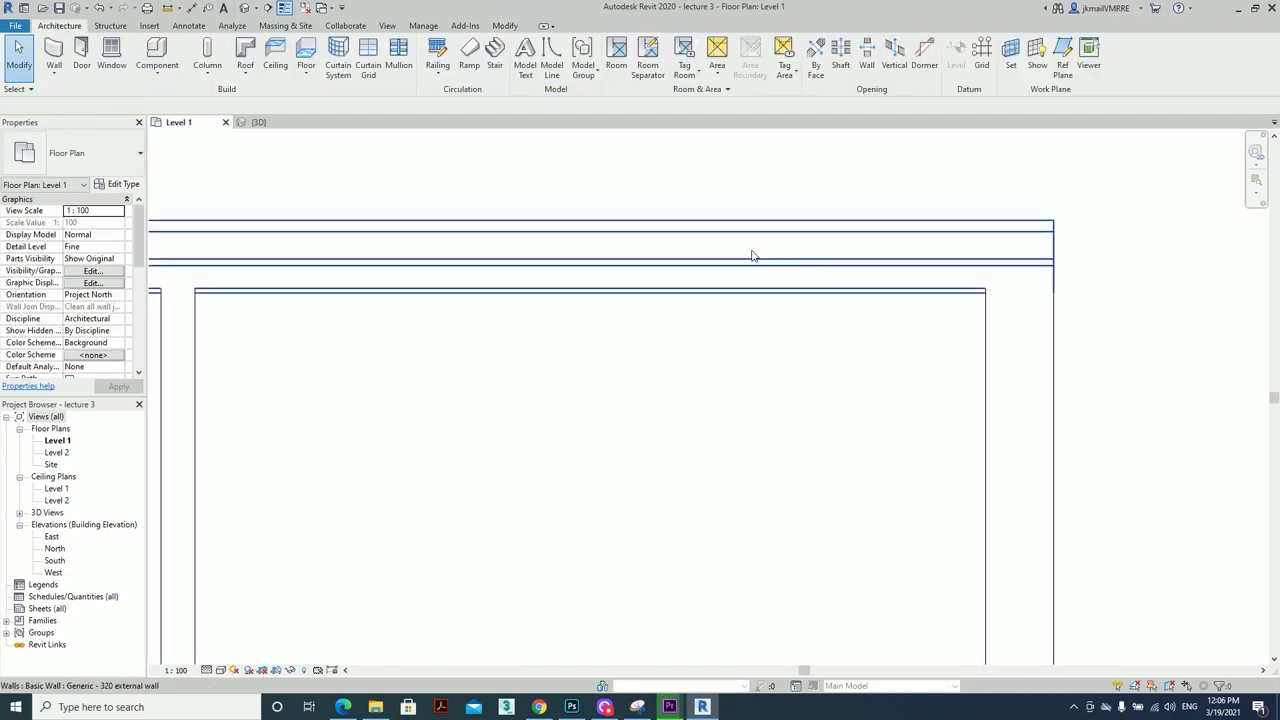
pyautogui.scroll(1, 760, 240)
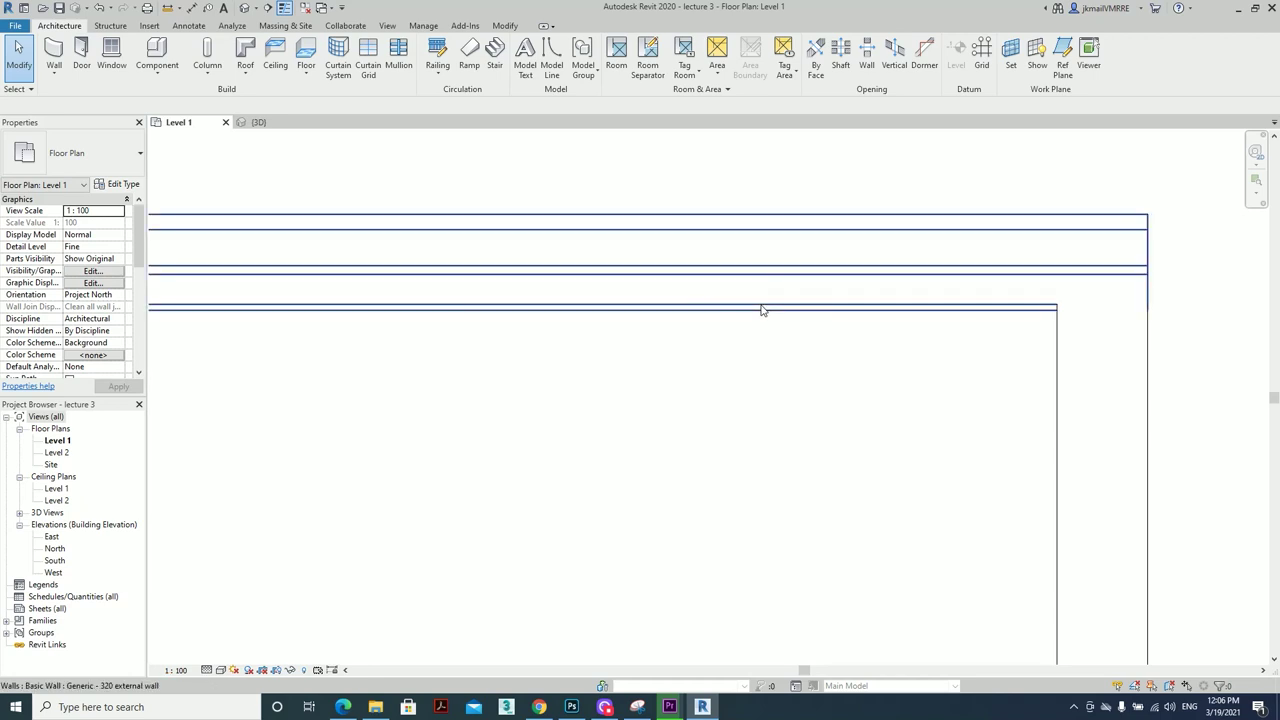
pyautogui.scroll(-2, 757, 329)
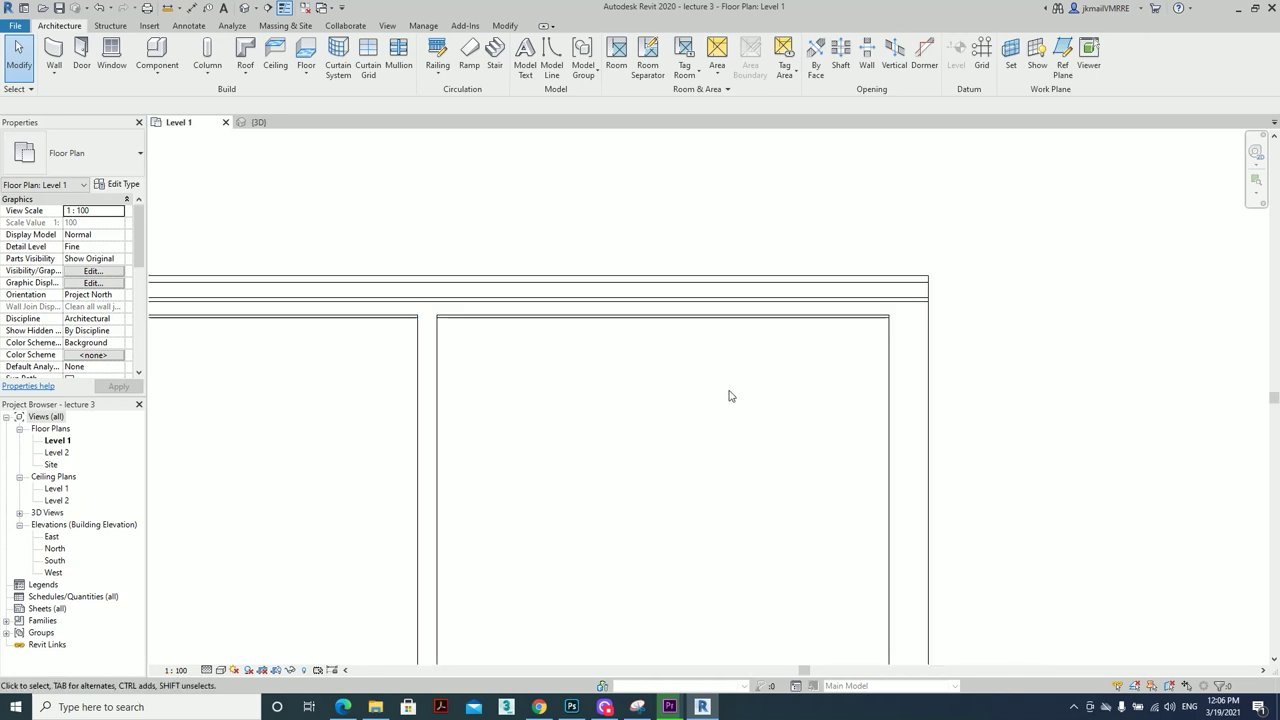
pyautogui.scroll(-1, 725, 297)
pyautogui.scroll(-2, 724, 291)
pyautogui.moveTo(690, 354); pyautogui.dragTo(806, 287, button='middle')
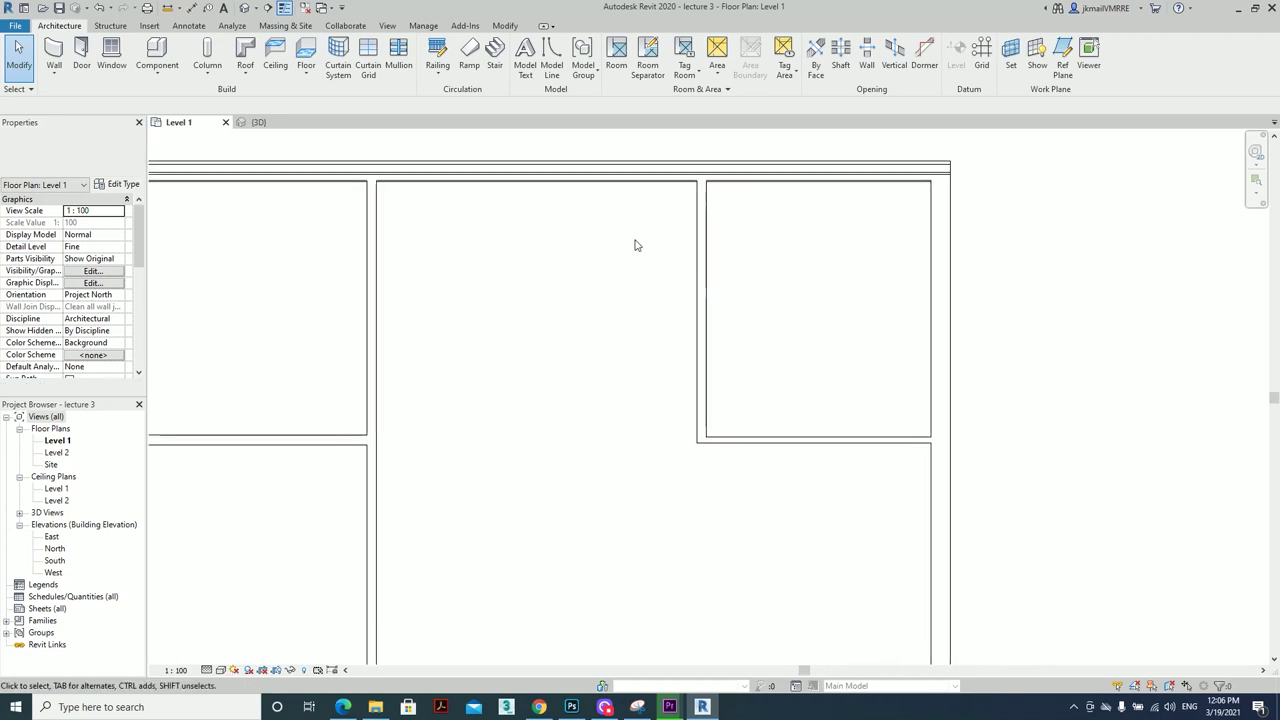
pyautogui.click(738, 166)
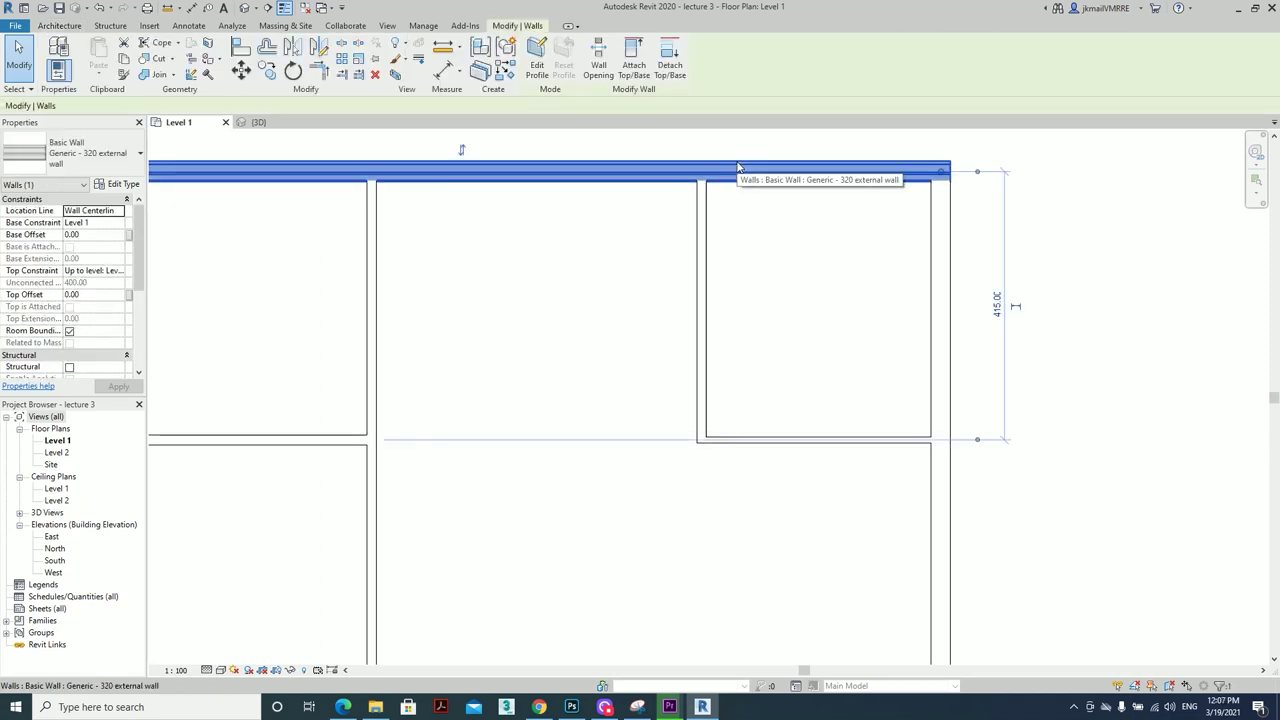
pyautogui.scroll(-3, 578, 270)
pyautogui.click(579, 269)
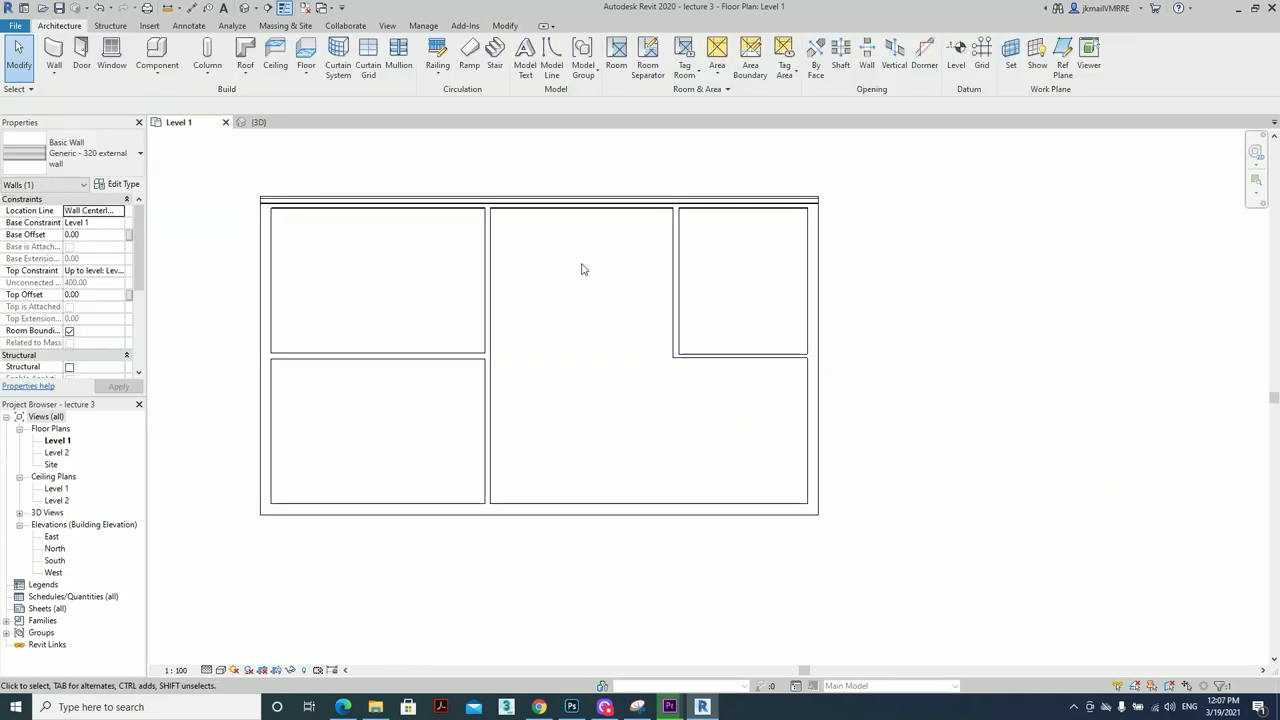
pyautogui.click(502, 26)
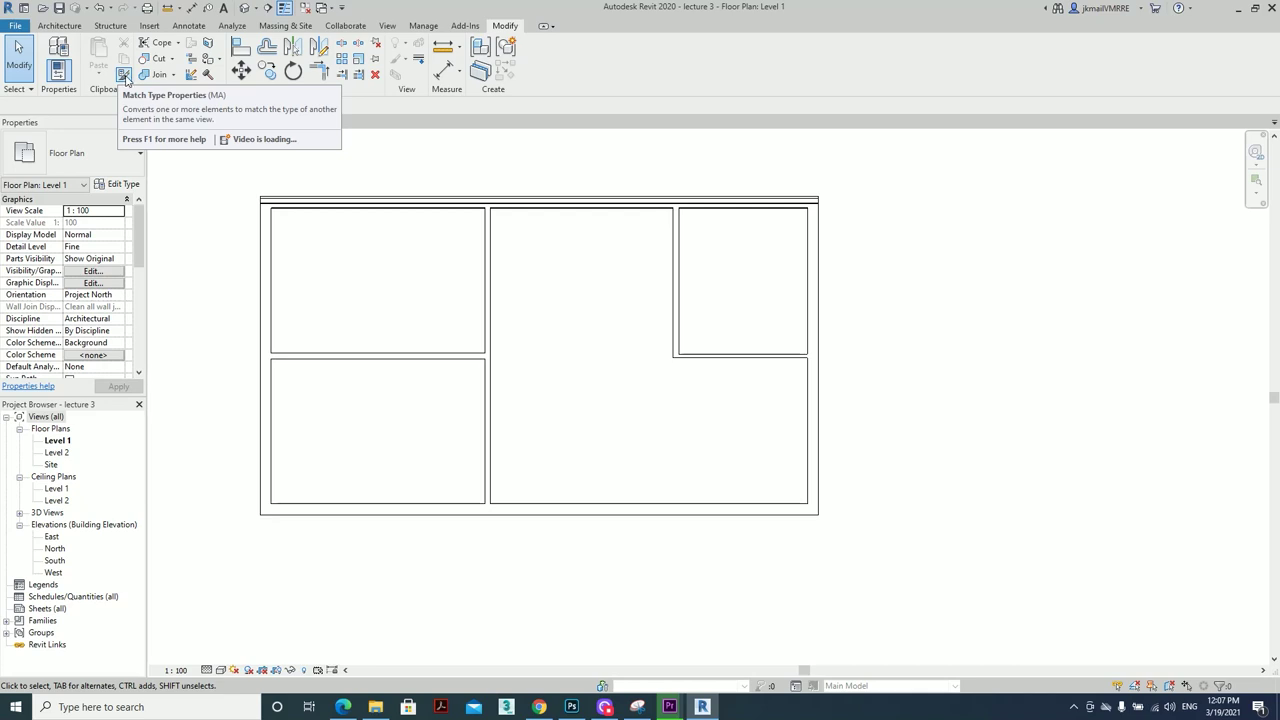
# Match the right, bottom and lower-left walls to the top wall's 320 external wall type
pyautogui.click(124, 76)
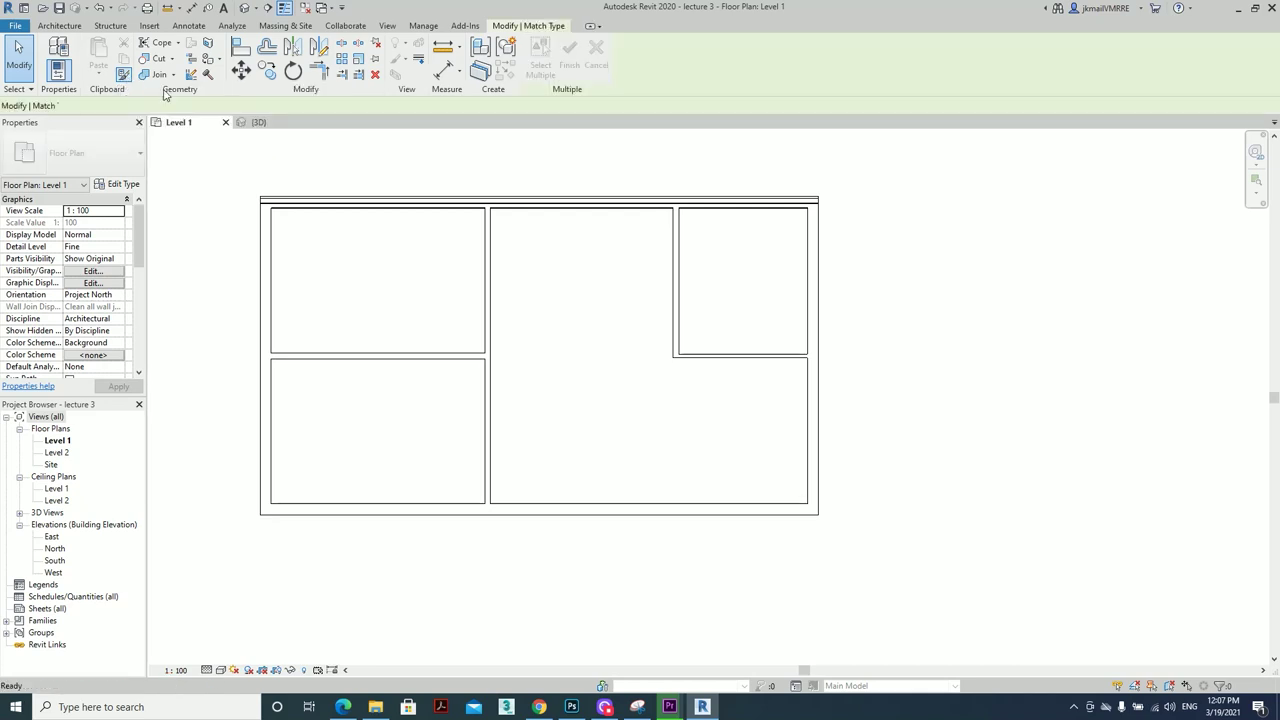
pyautogui.click(779, 210)
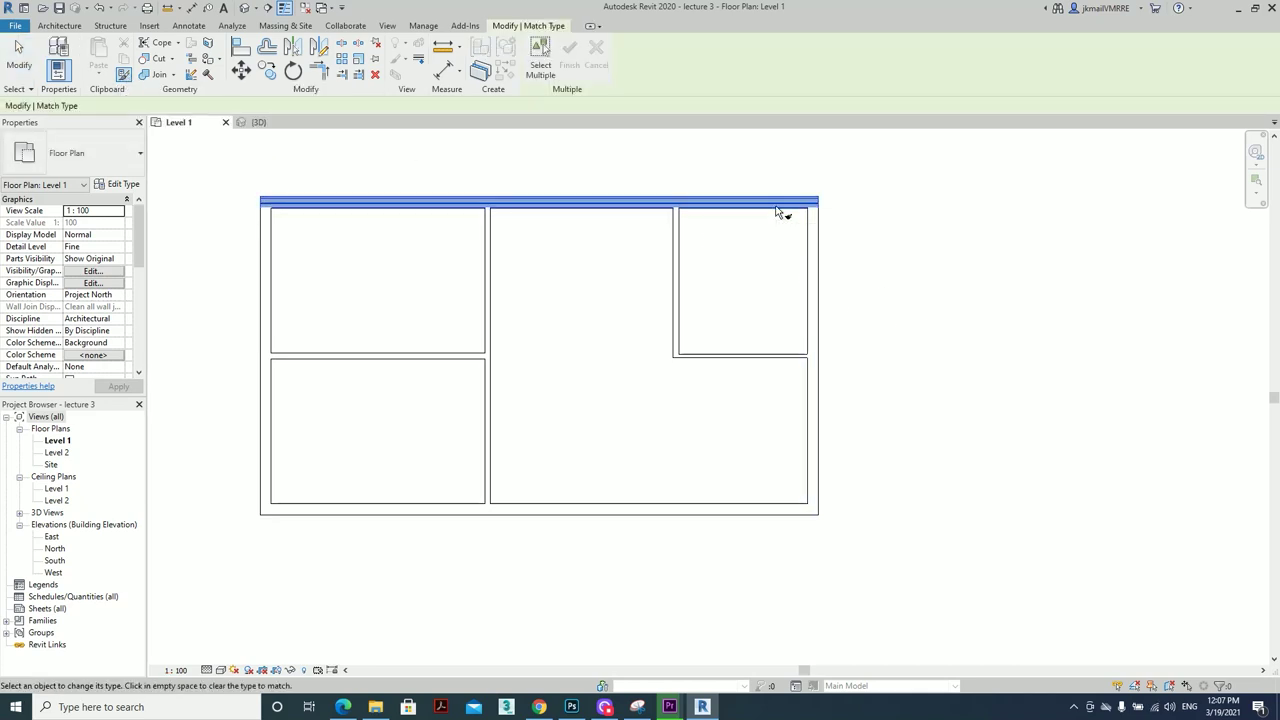
pyautogui.click(820, 259)
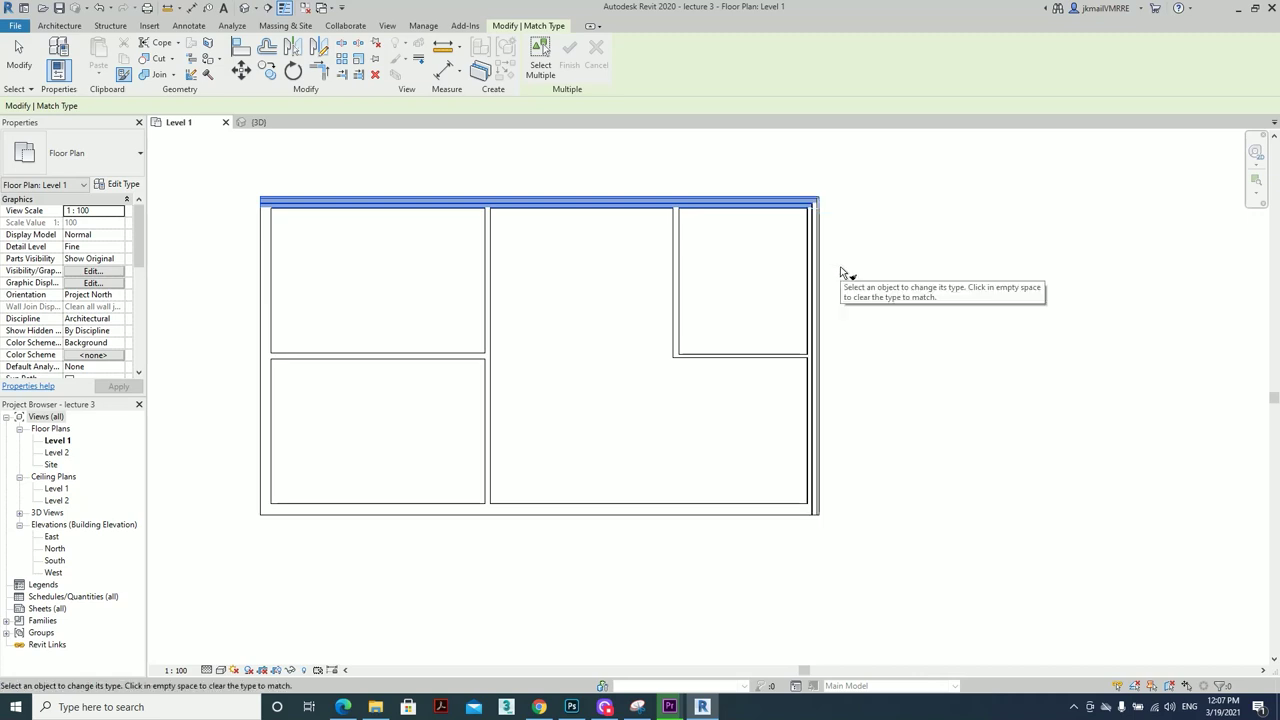
pyautogui.click(669, 225)
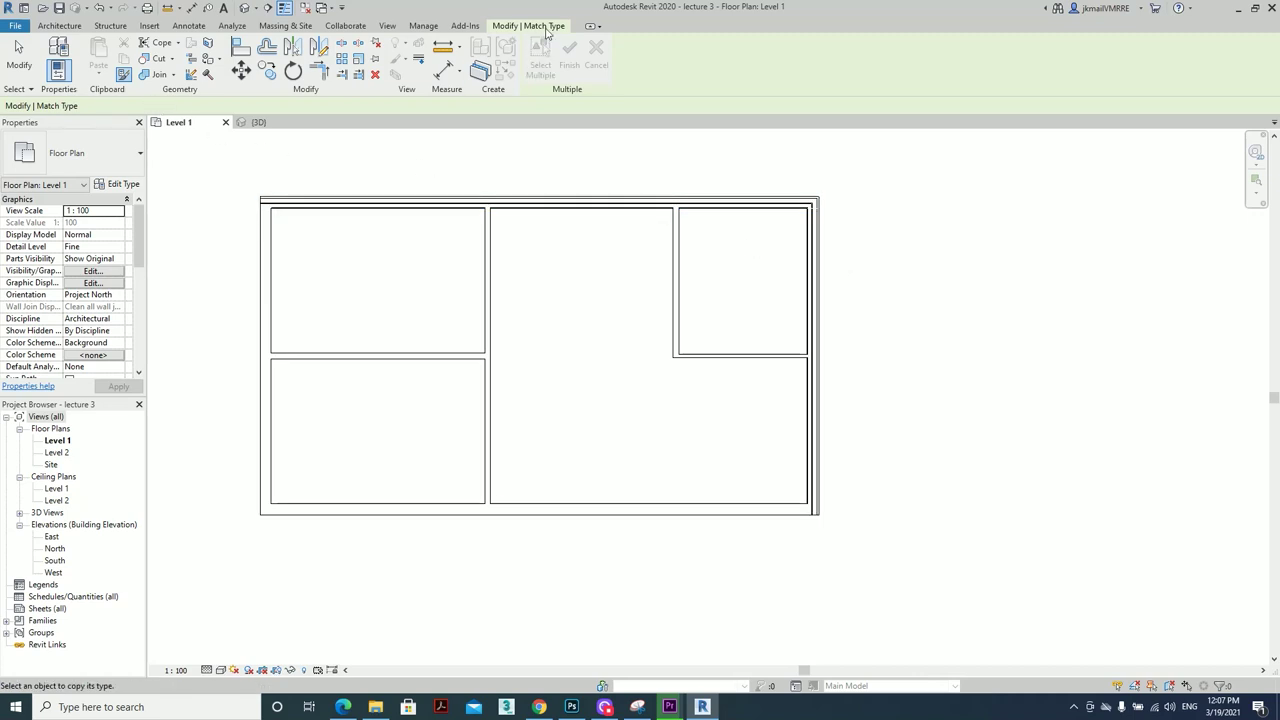
pyautogui.click(810, 387)
pyautogui.click(758, 514)
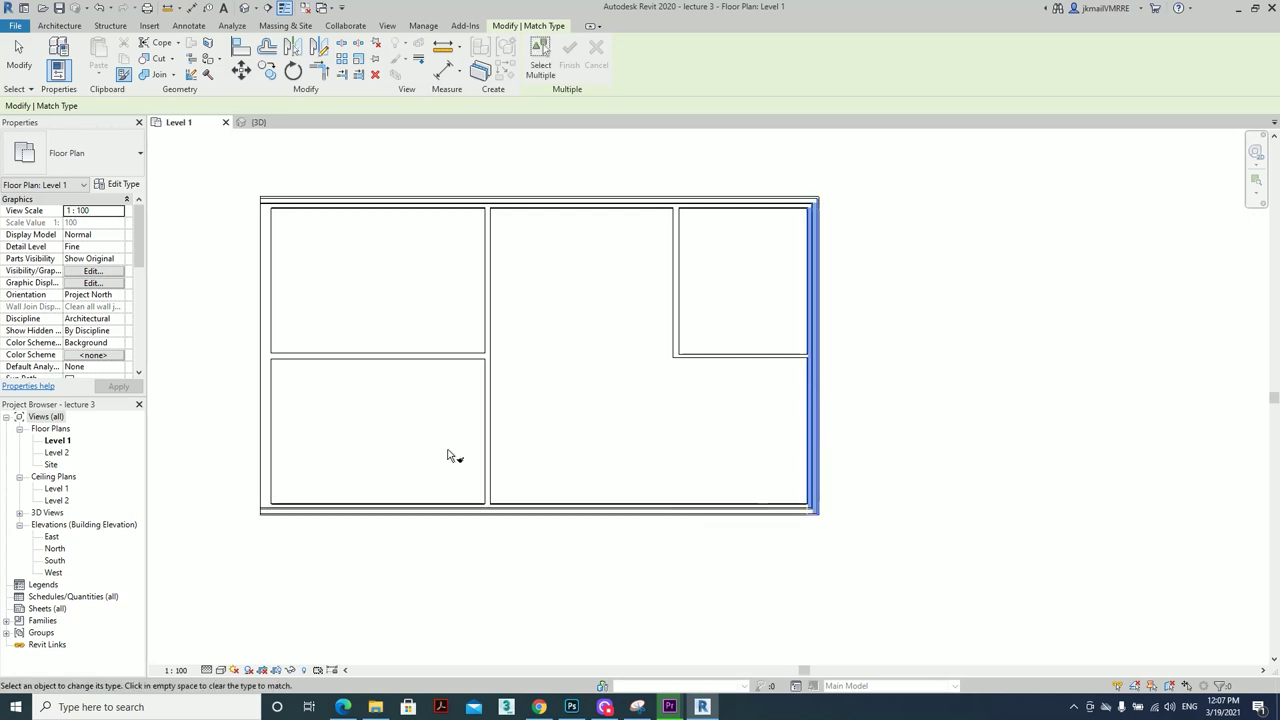
pyautogui.click(265, 420)
pyautogui.press('Escape')
pyautogui.press('Escape')
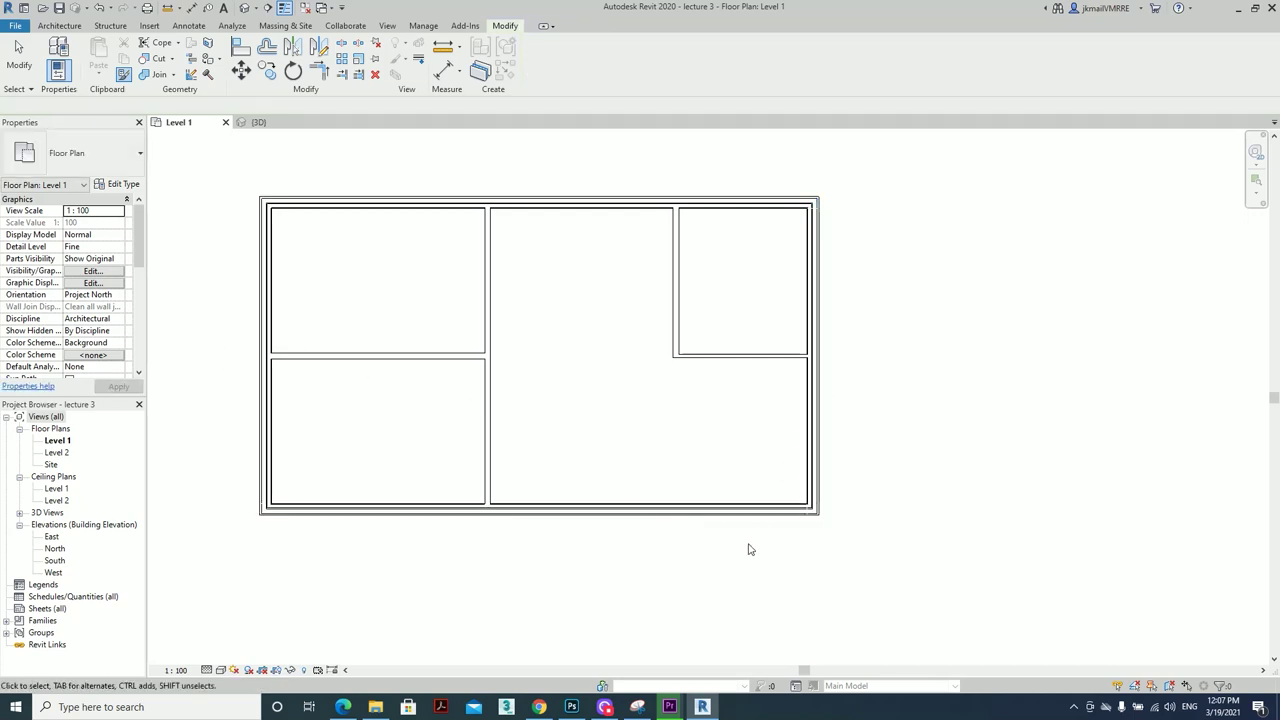
# Select the bottom exterior wall to check which side faces outward
pyautogui.scroll(3, 749, 546)
pyautogui.scroll(2, 867, 503)
pyautogui.click(870, 445)
pyautogui.moveTo(877, 471); pyautogui.dragTo(1166, 446, button='middle')
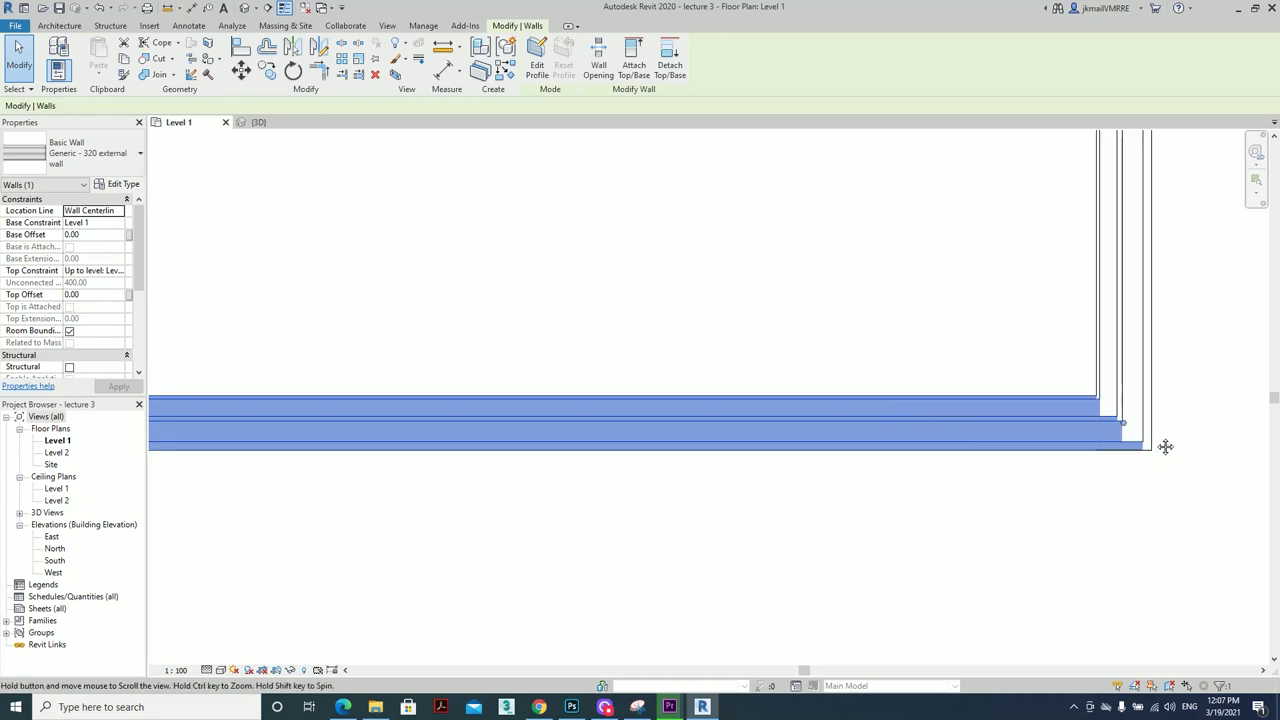
pyautogui.scroll(-2, 1166, 446)
pyautogui.scroll(2, 500, 463)
pyautogui.click(471, 420)
pyautogui.hotkey('ctrl', 'Left')
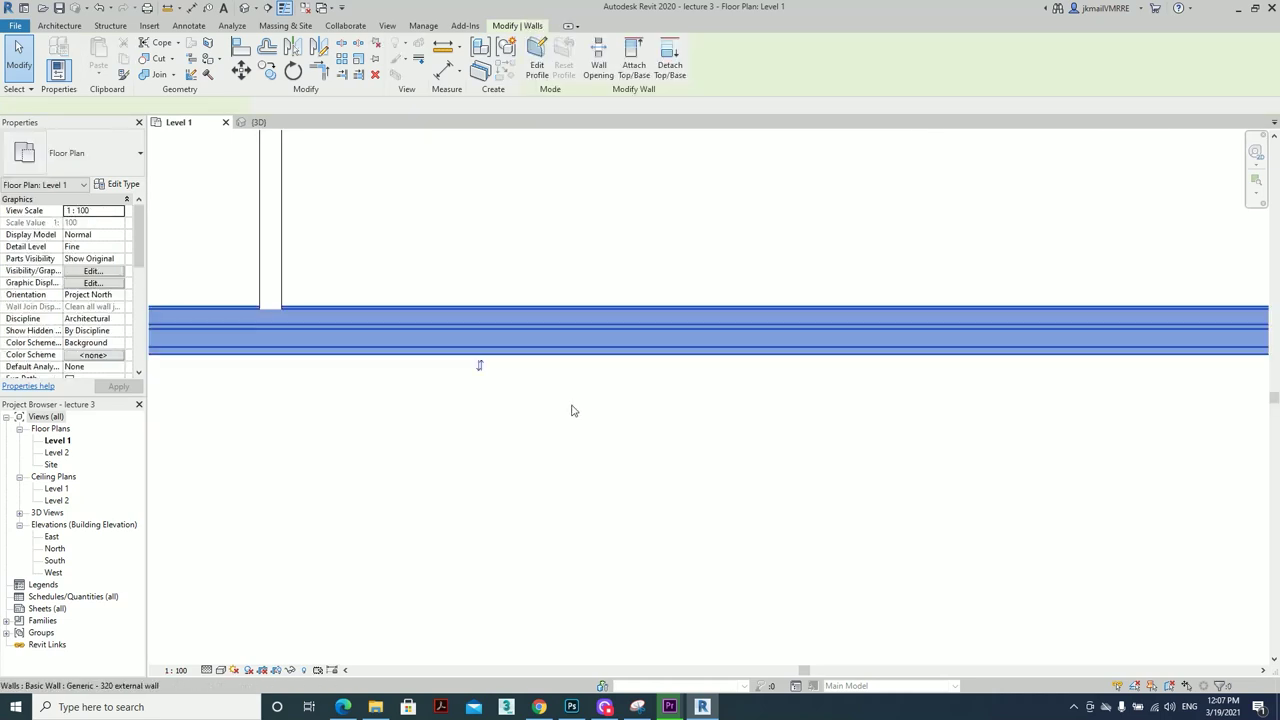
pyautogui.scroll(-2, 791, 334)
pyautogui.moveTo(791, 334); pyautogui.dragTo(757, 477, button='middle')
pyautogui.click(800, 397)
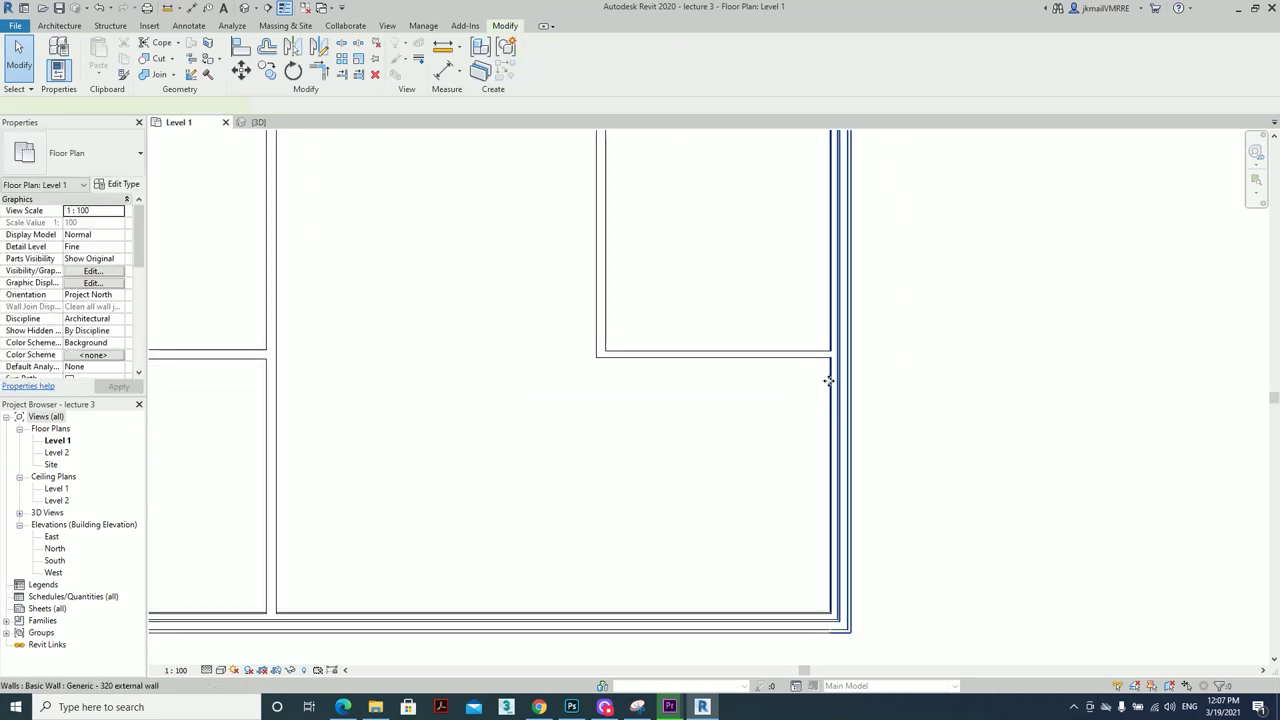
# Flip the right exterior wall so its exterior side faces outward
pyautogui.click(829, 377)
pyautogui.scroll(3, 836, 375)
pyautogui.scroll(2, 860, 372)
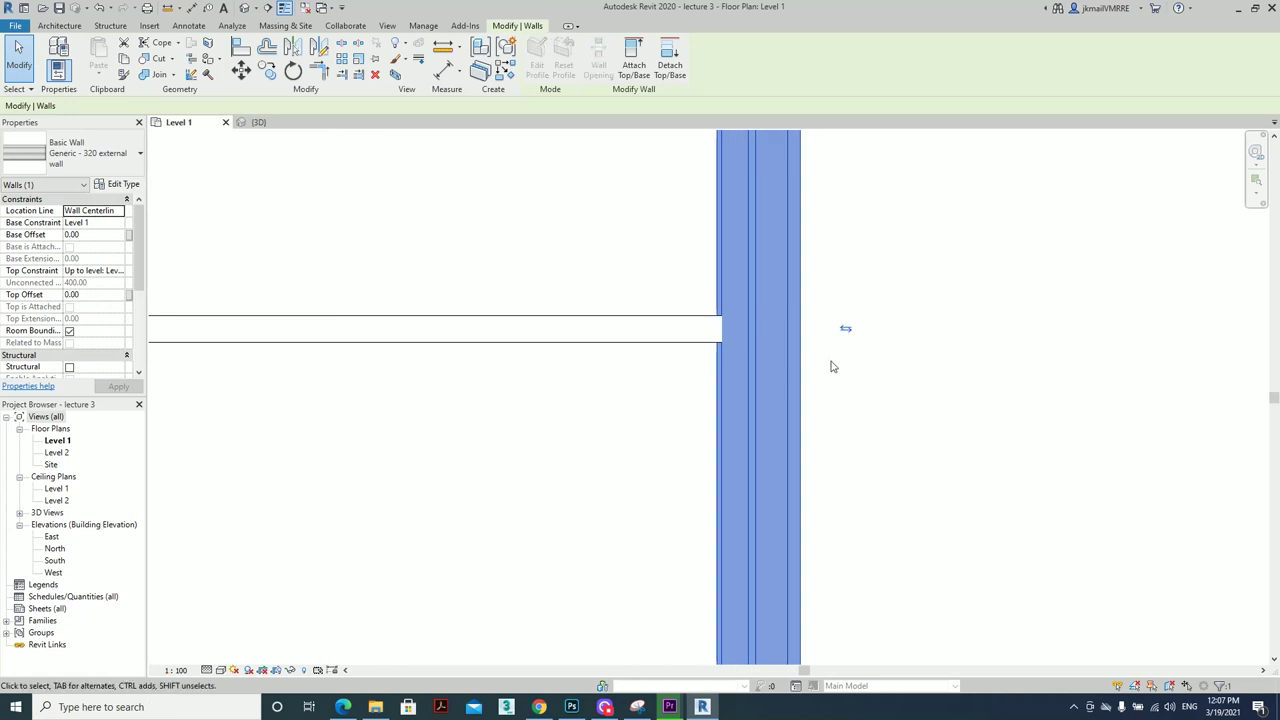
pyautogui.scroll(-2, 831, 410)
pyautogui.scroll(-3, 829, 417)
pyautogui.scroll(3, 794, 386)
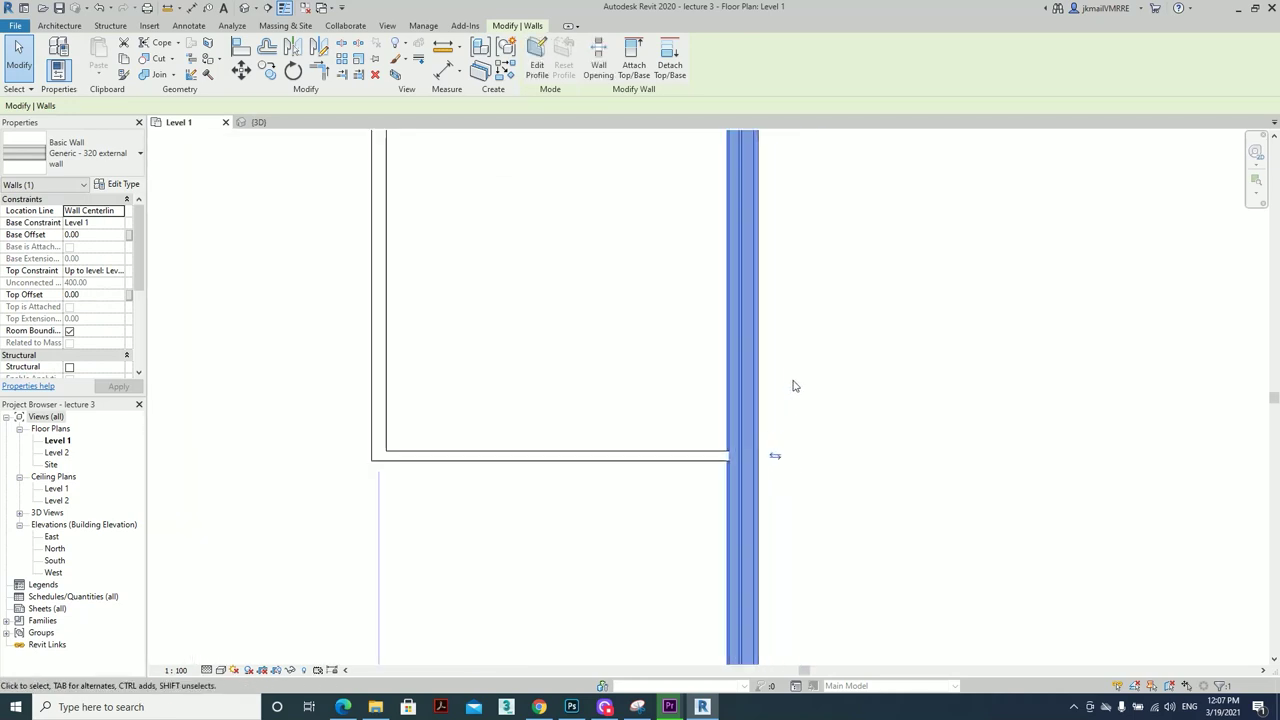
pyautogui.click(778, 342)
pyautogui.click(757, 349)
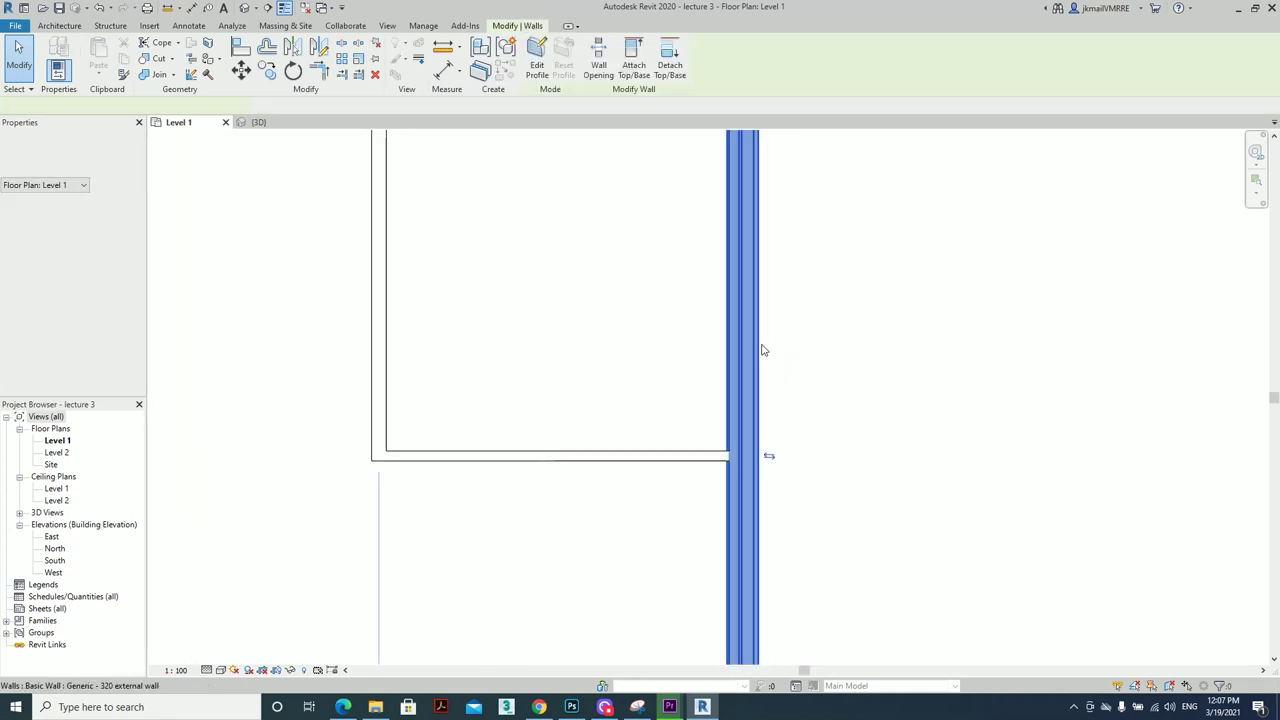
pyautogui.click(762, 453)
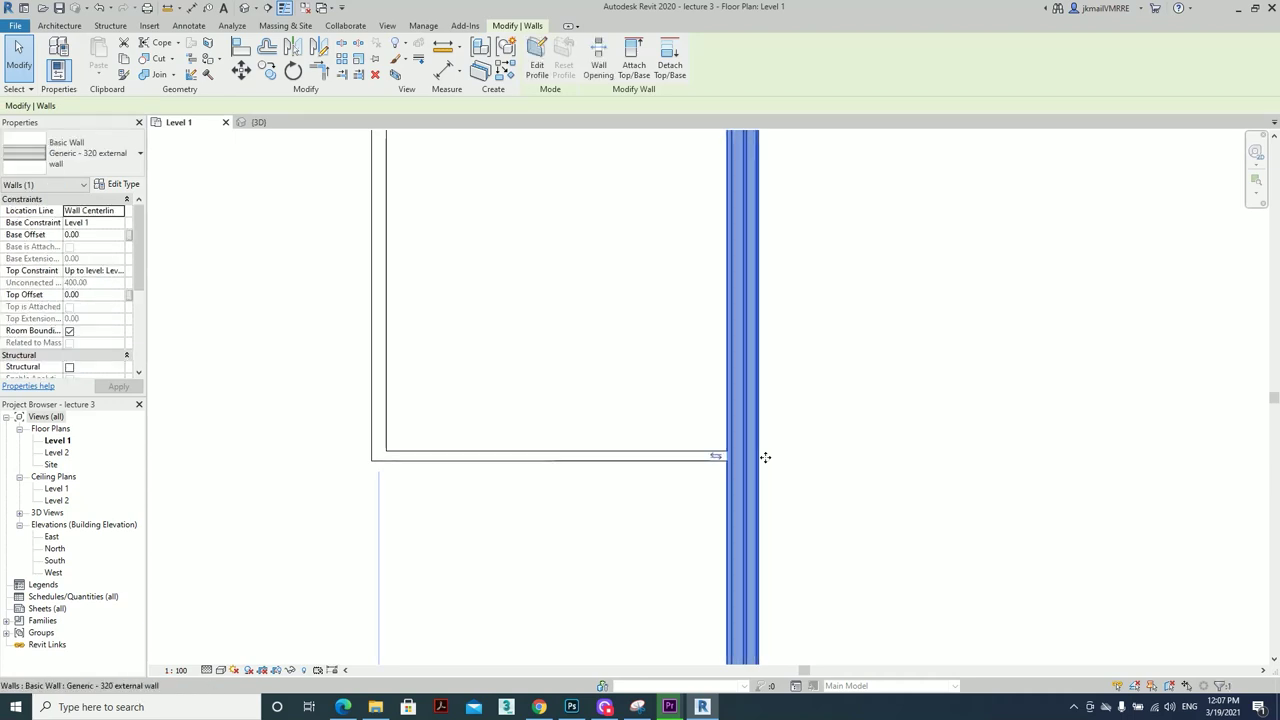
pyautogui.click(800, 470)
pyautogui.scroll(2, 760, 478)
pyautogui.scroll(2, 735, 482)
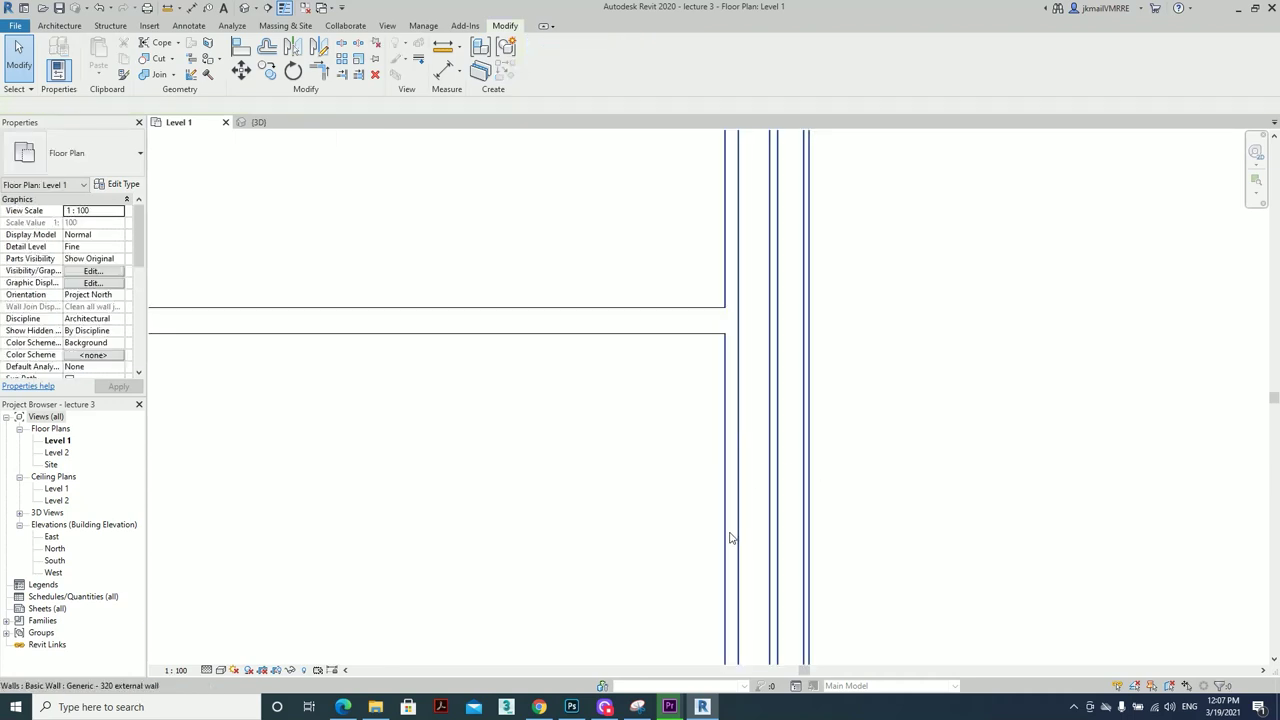
pyautogui.click(735, 457)
pyautogui.scroll(-2, 666, 486)
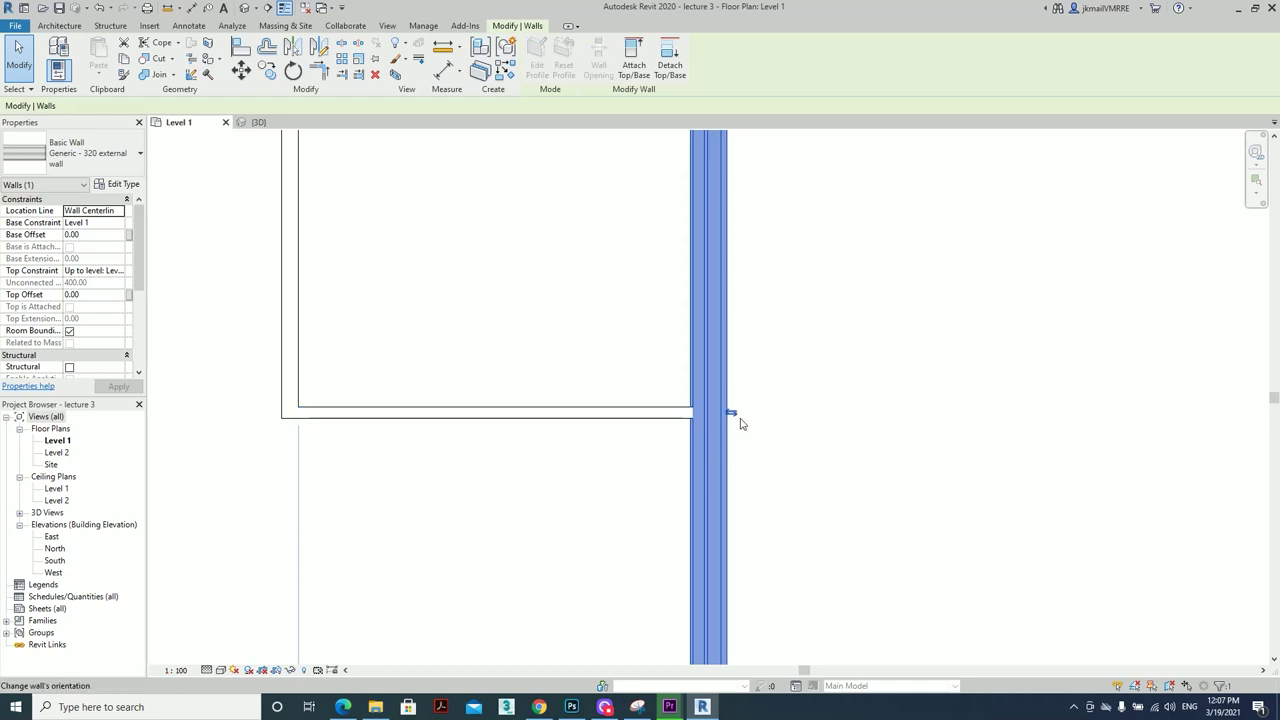
pyautogui.click(684, 416)
pyautogui.click(806, 449)
# Check the orientation of the top and right outer walls, leaving the top wall selected
pyautogui.scroll(-2, 806, 449)
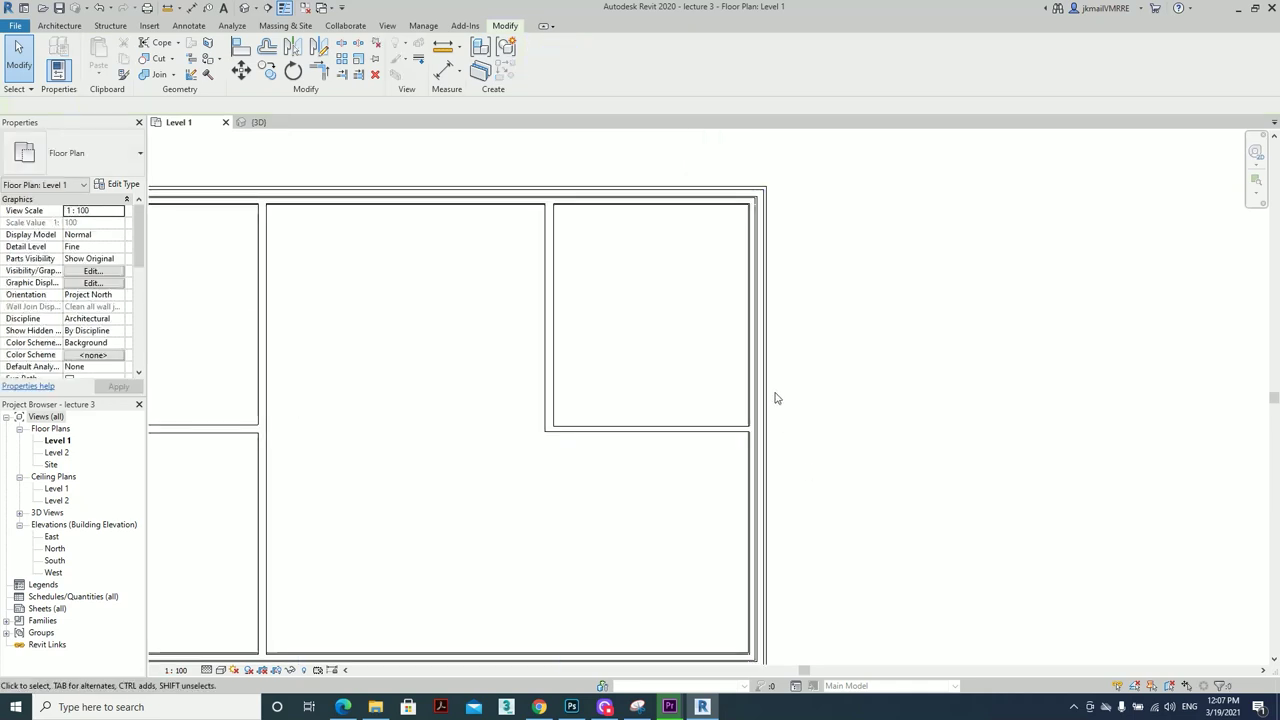
pyautogui.moveTo(731, 380); pyautogui.dragTo(983, 490, button='middle')
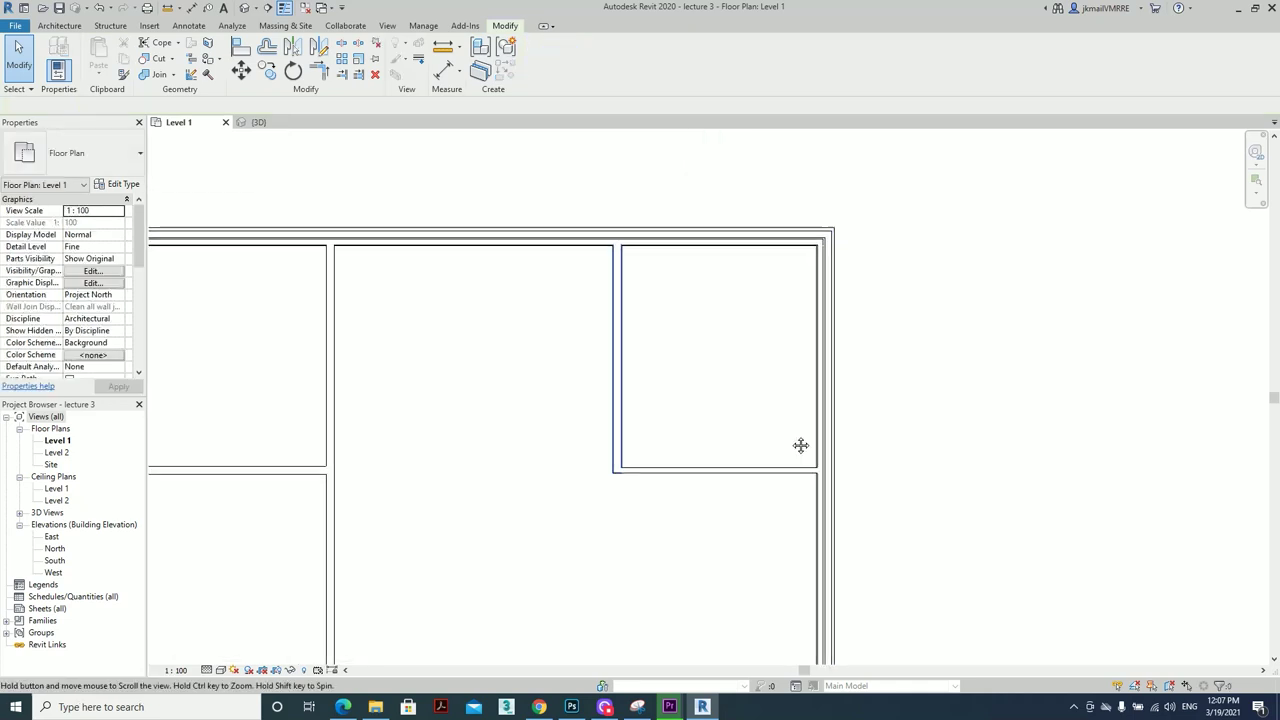
pyautogui.click(596, 302)
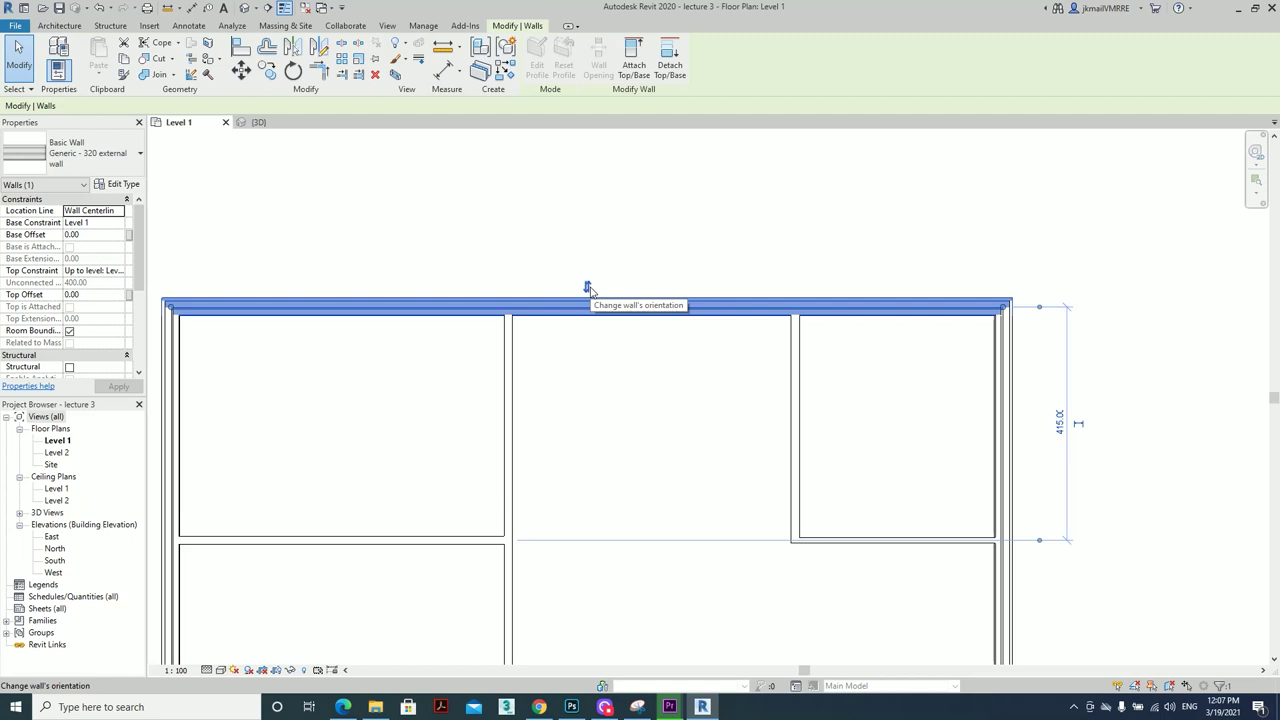
pyautogui.click(617, 378)
pyautogui.moveTo(617, 378); pyautogui.dragTo(826, 277, button='middle')
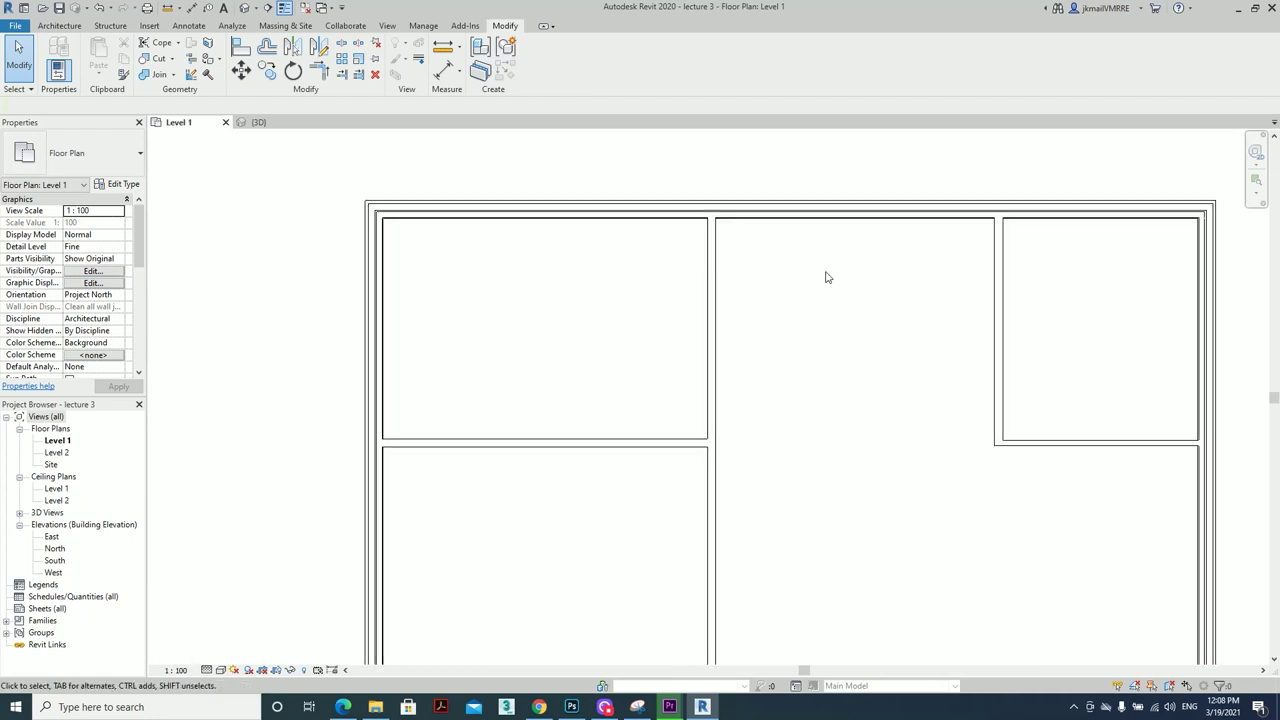
pyautogui.scroll(-2, 911, 326)
pyautogui.moveTo(911, 326); pyautogui.dragTo(837, 346, button='middle')
pyautogui.scroll(2, 874, 347)
pyautogui.click(874, 347)
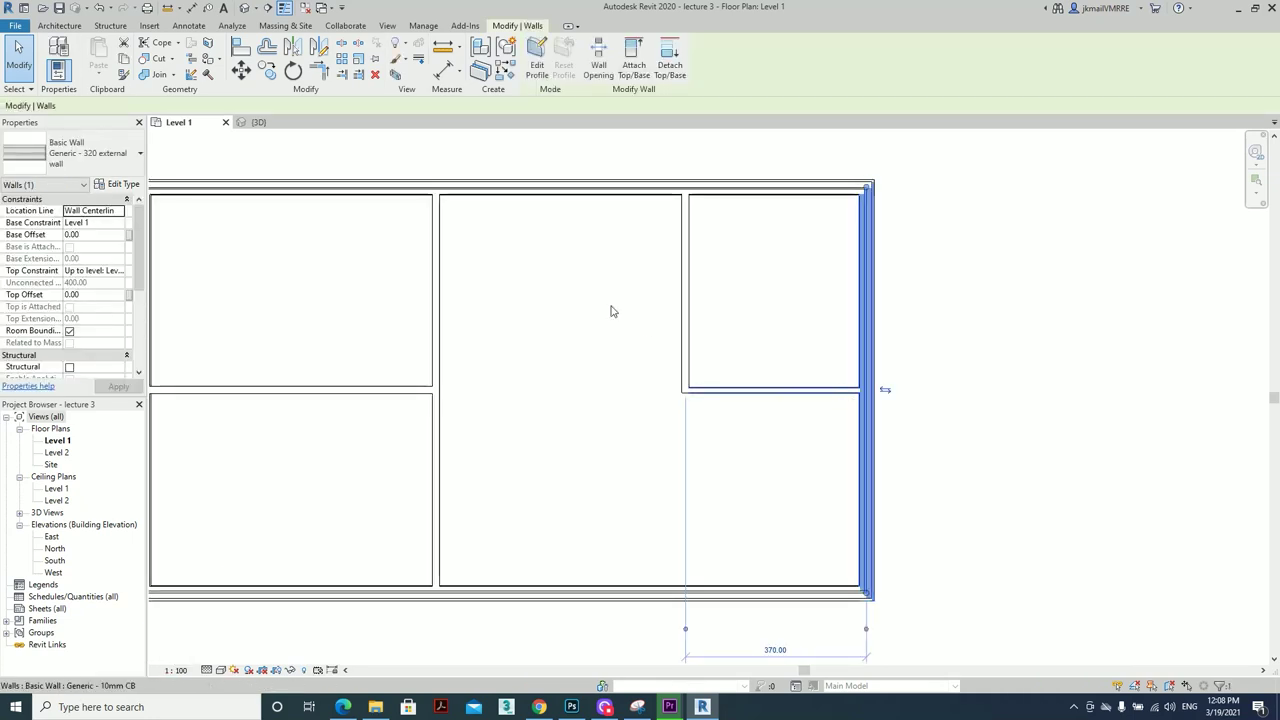
pyautogui.moveTo(611, 309); pyautogui.dragTo(677, 306, button='middle')
pyautogui.click(697, 281)
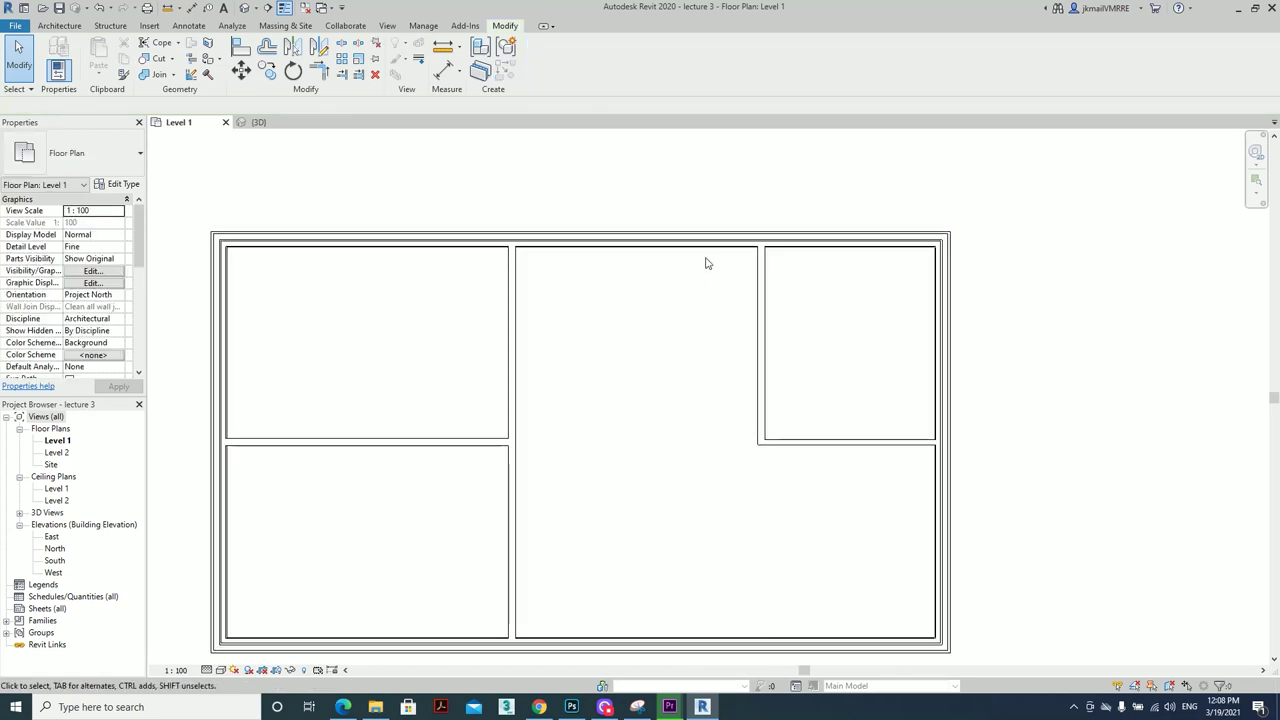
pyautogui.click(703, 243)
pyautogui.scroll(2, 700, 252)
pyautogui.moveTo(434, 323); pyautogui.dragTo(525, 298, button='middle')
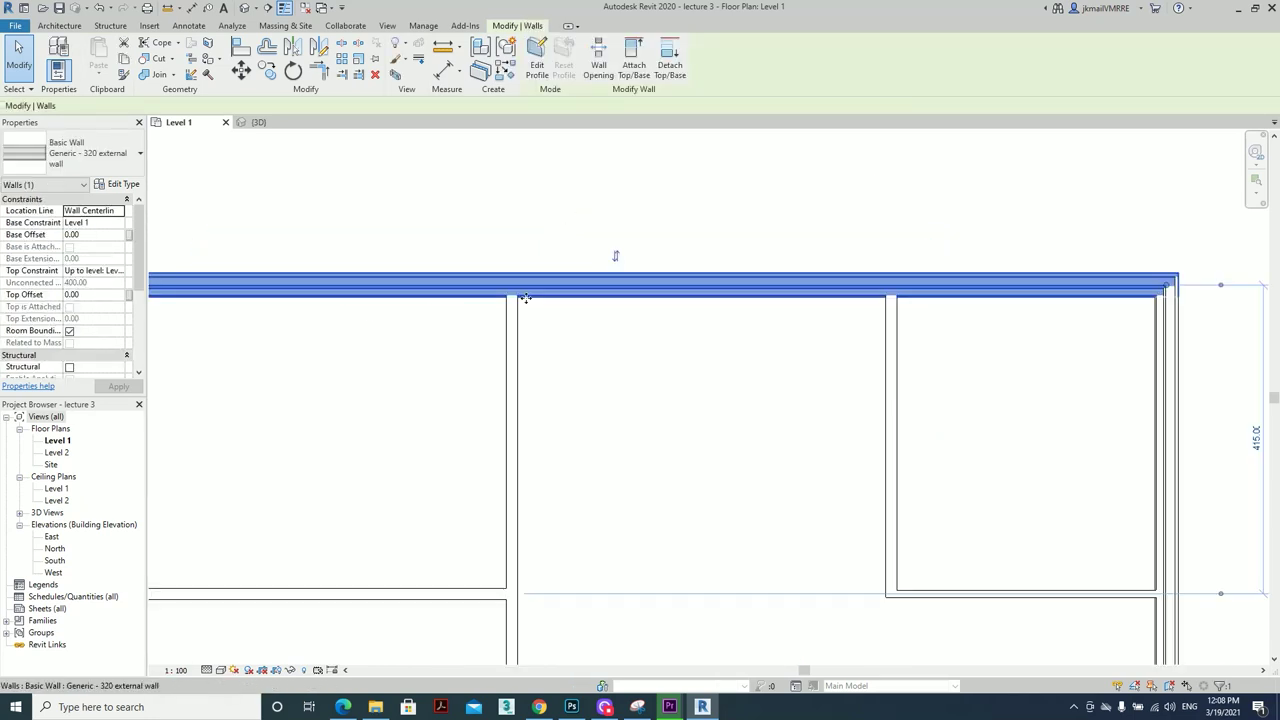
# Open the top wall's structure assembly and review its 5, 12, 3, 10 and 2 layers
pyautogui.click(123, 184)
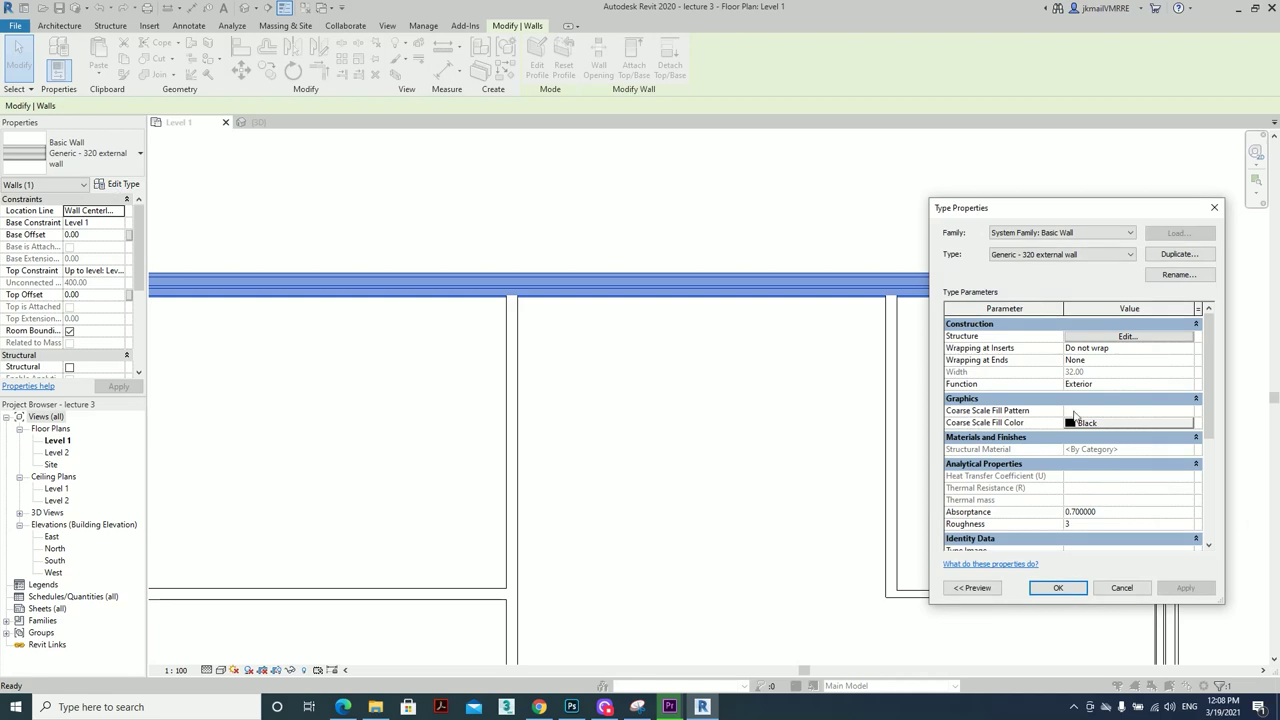
pyautogui.moveTo(1058, 217); pyautogui.dragTo(999, 139)
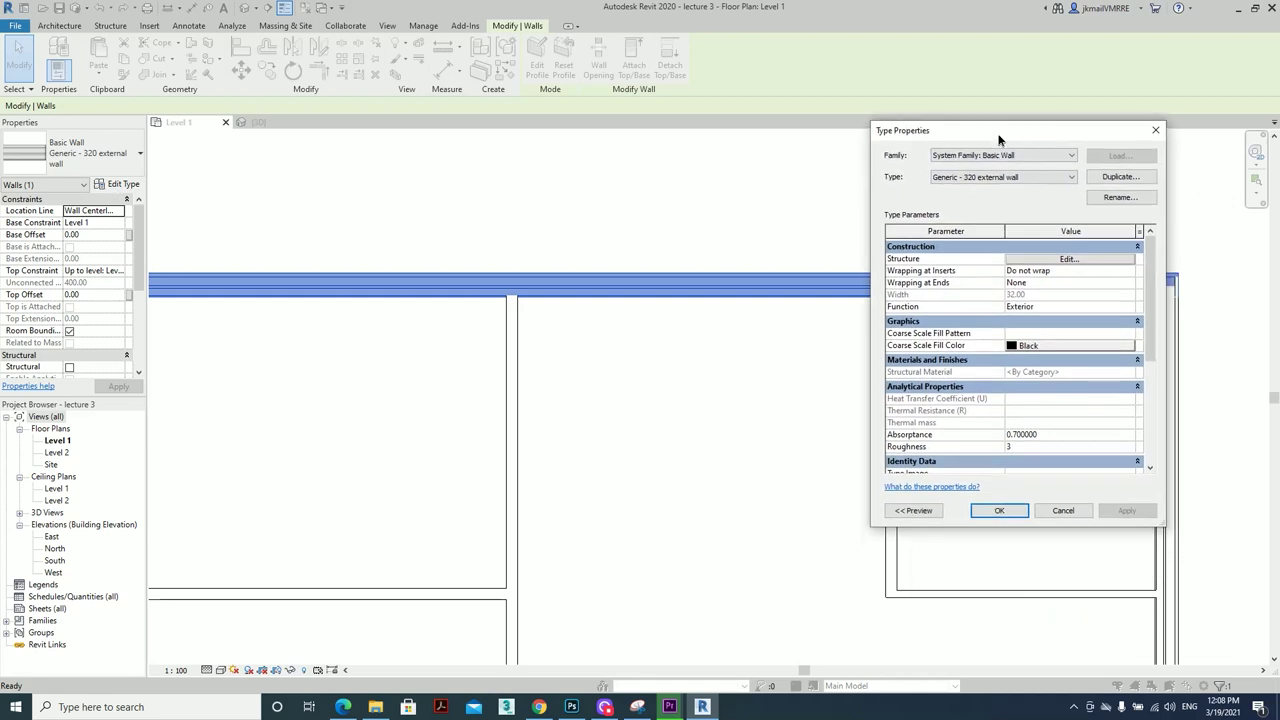
pyautogui.click(1058, 259)
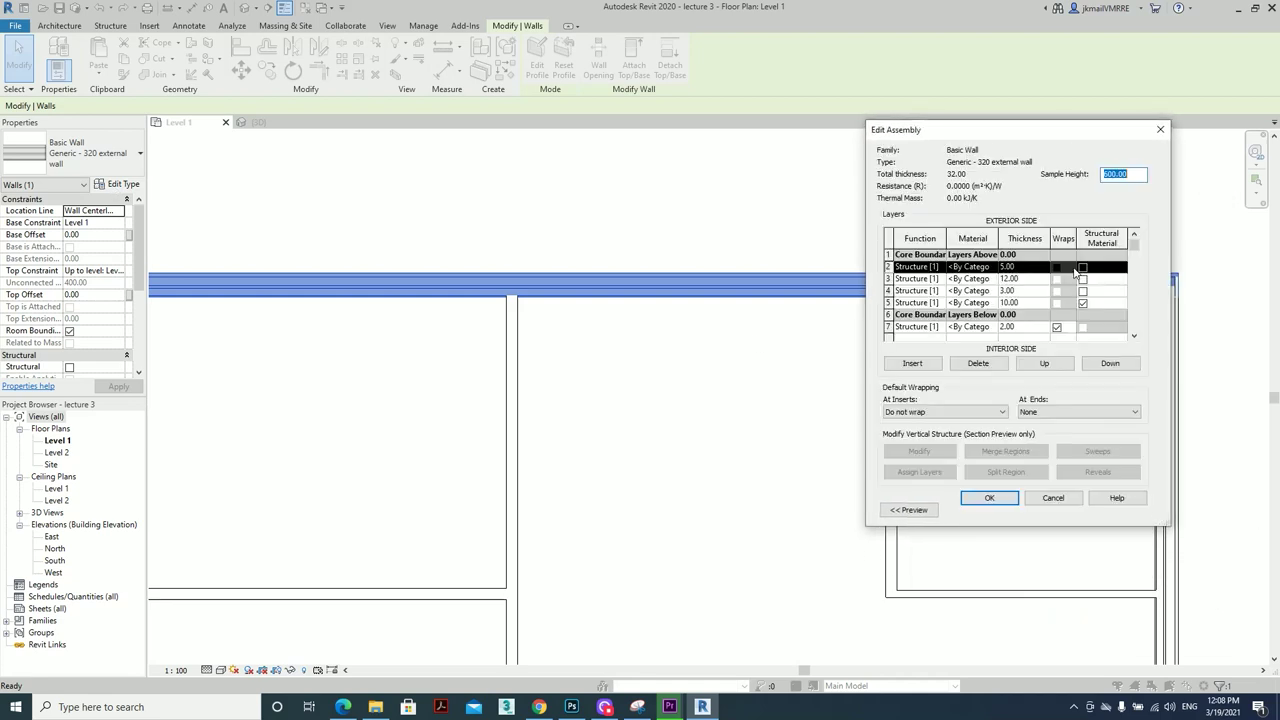
pyautogui.click(1035, 271)
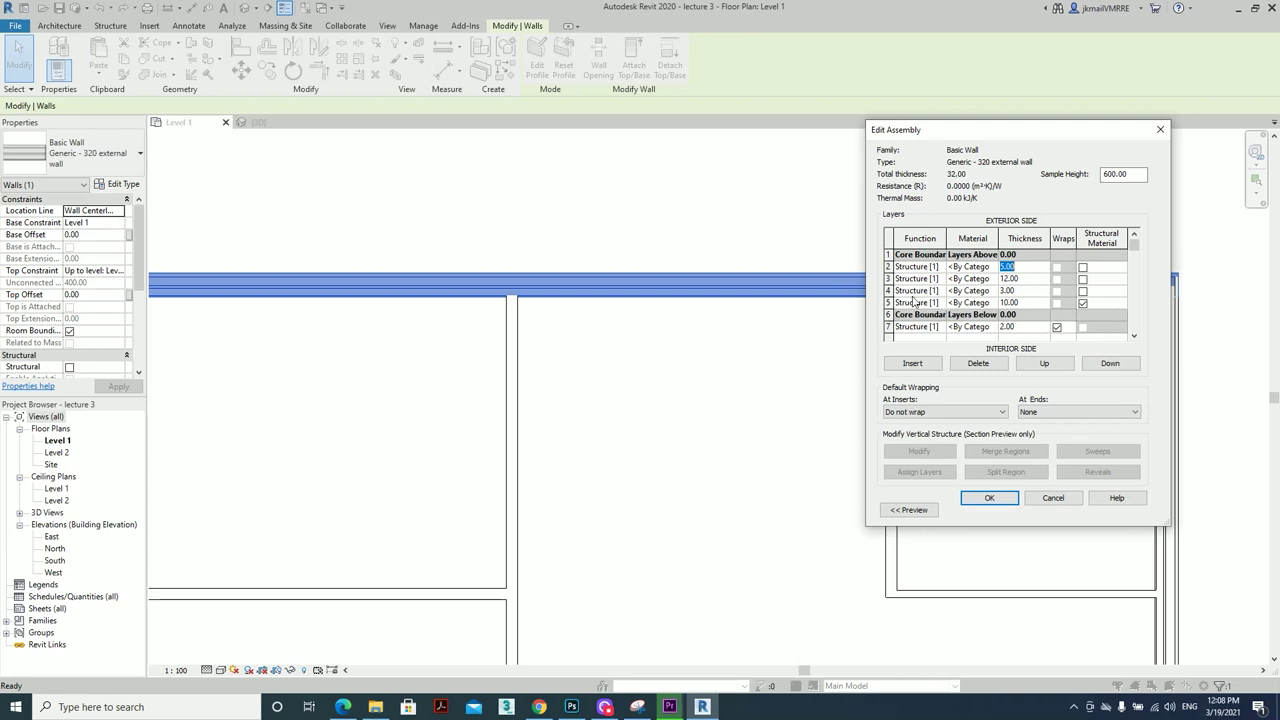
pyautogui.click(889, 266)
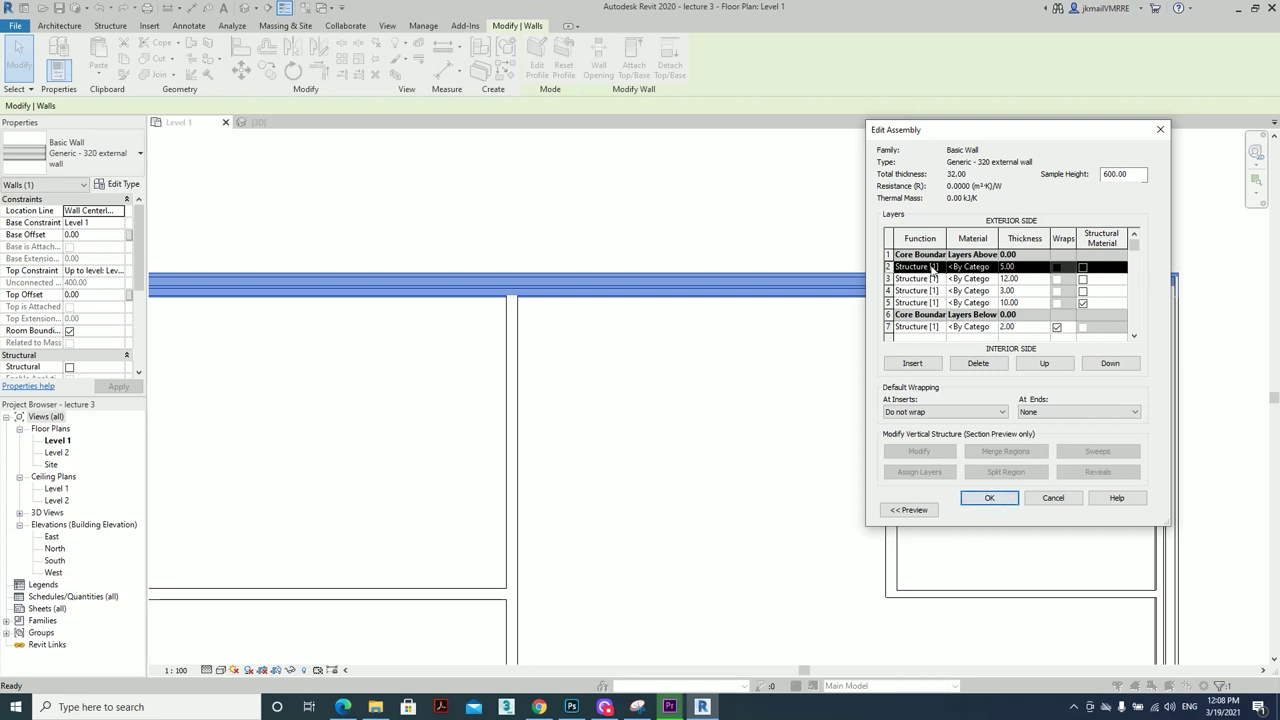
# Move the 5.00 layer above the core and the 3.00 and 10.00 layers below it, leaving 12.00 inside
pyautogui.click(1044, 363)
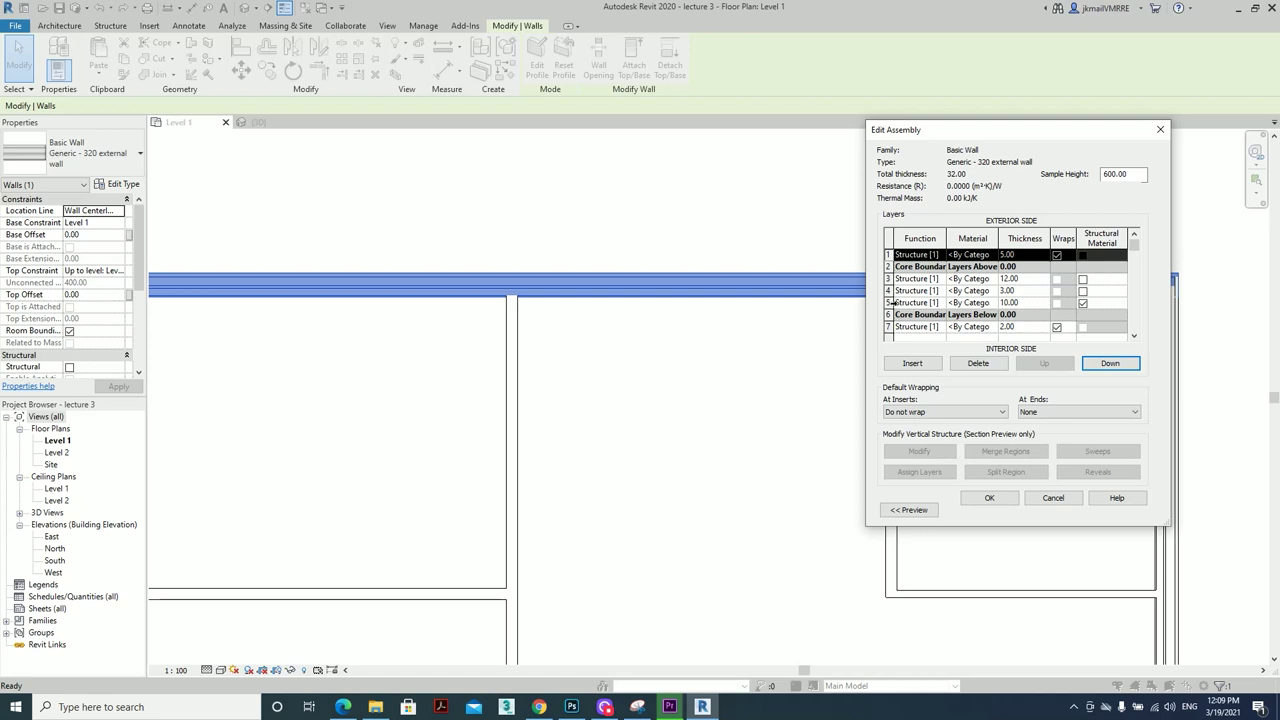
pyautogui.click(892, 302)
pyautogui.click(893, 290)
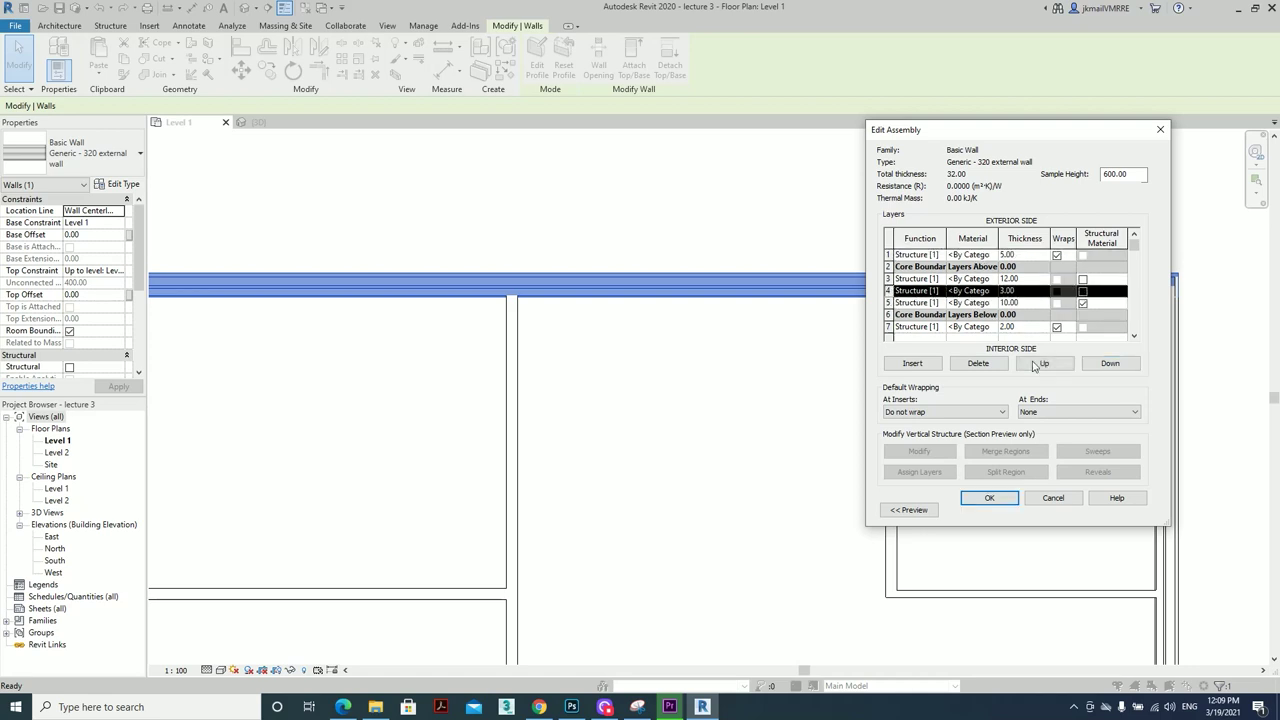
pyautogui.click(1118, 368)
pyautogui.click(1118, 368)
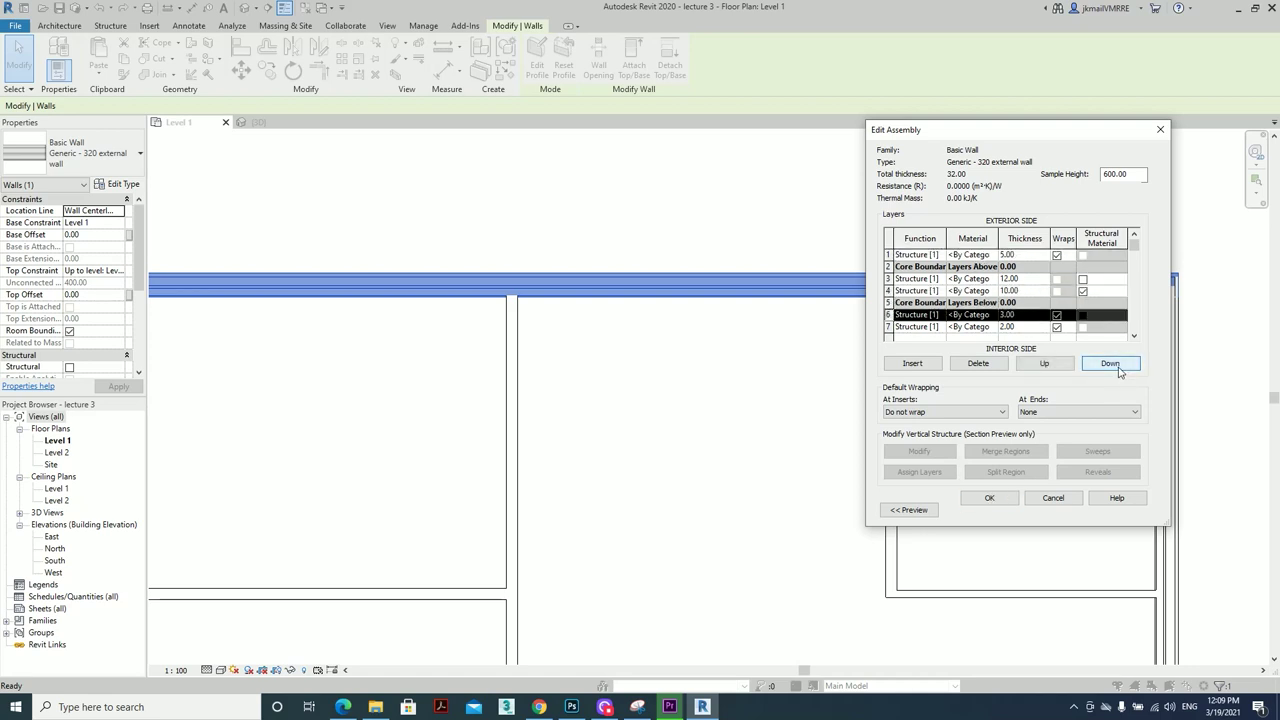
pyautogui.click(893, 290)
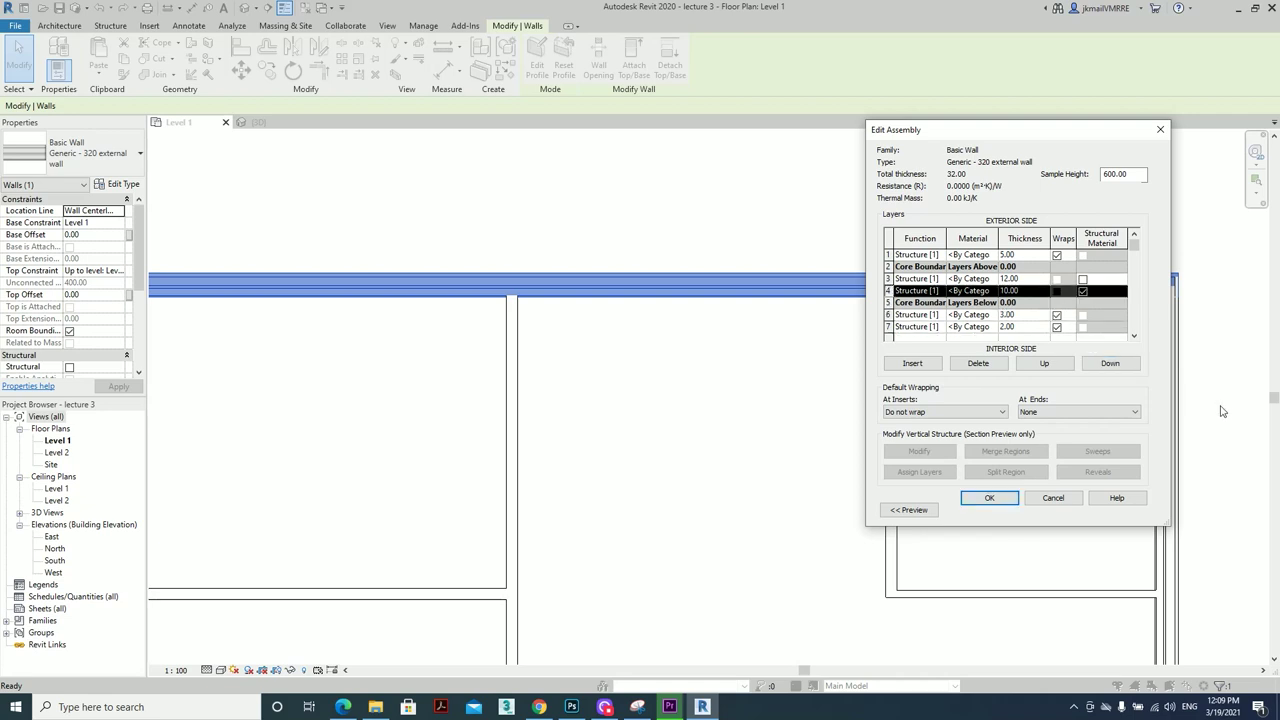
pyautogui.doubleClick(1128, 370)
pyautogui.click(917, 280)
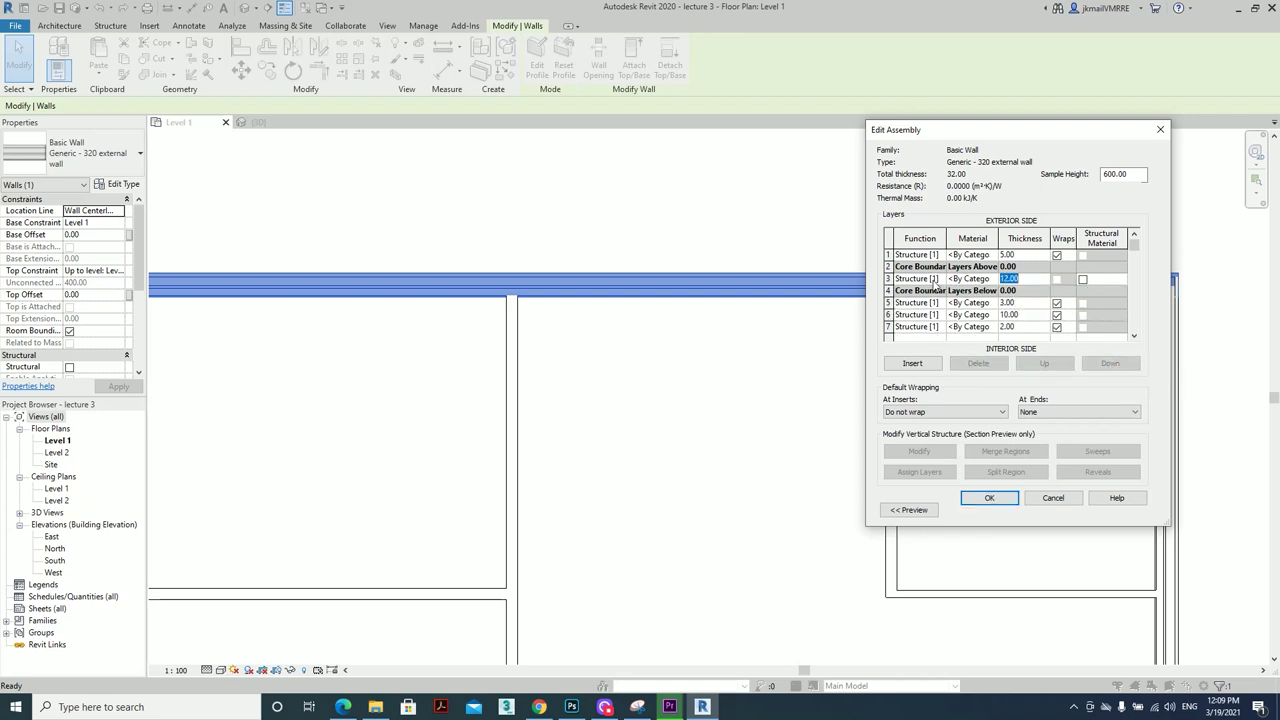
pyautogui.click(1018, 280)
# Review the core layers' function choices, keeping layer 3 as Structure [1]
pyautogui.click(942, 281)
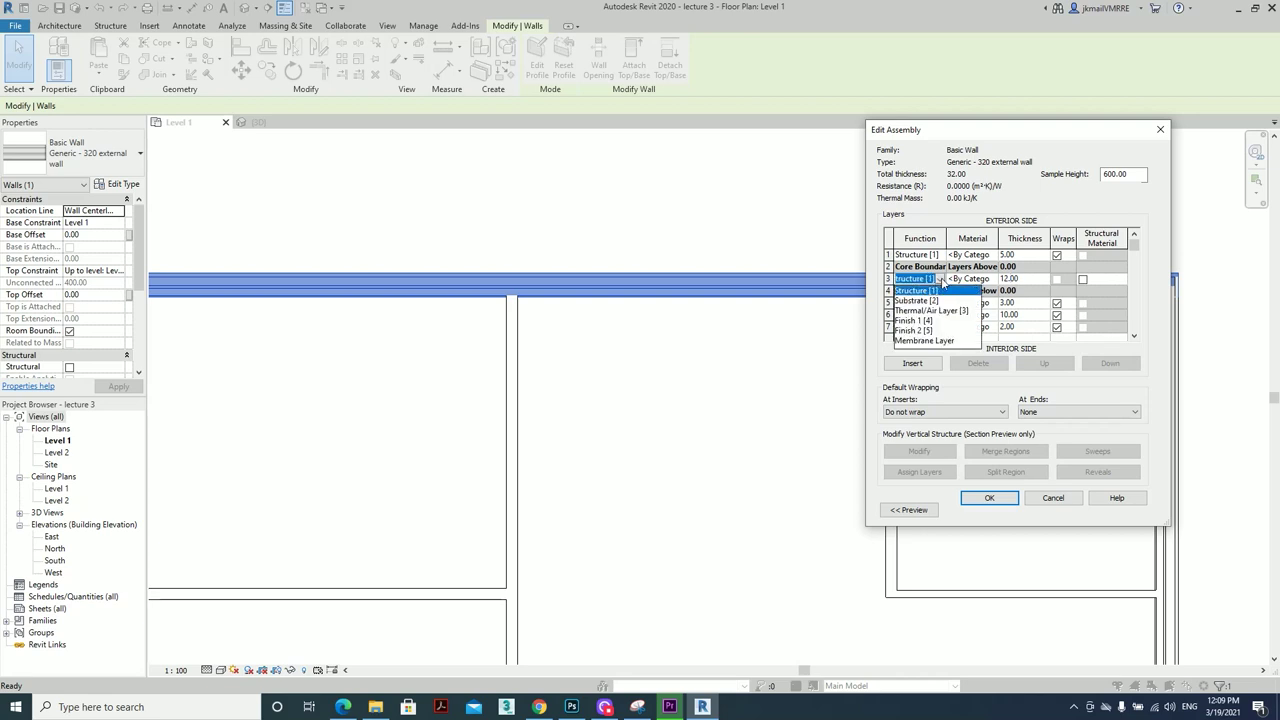
pyautogui.click(948, 289)
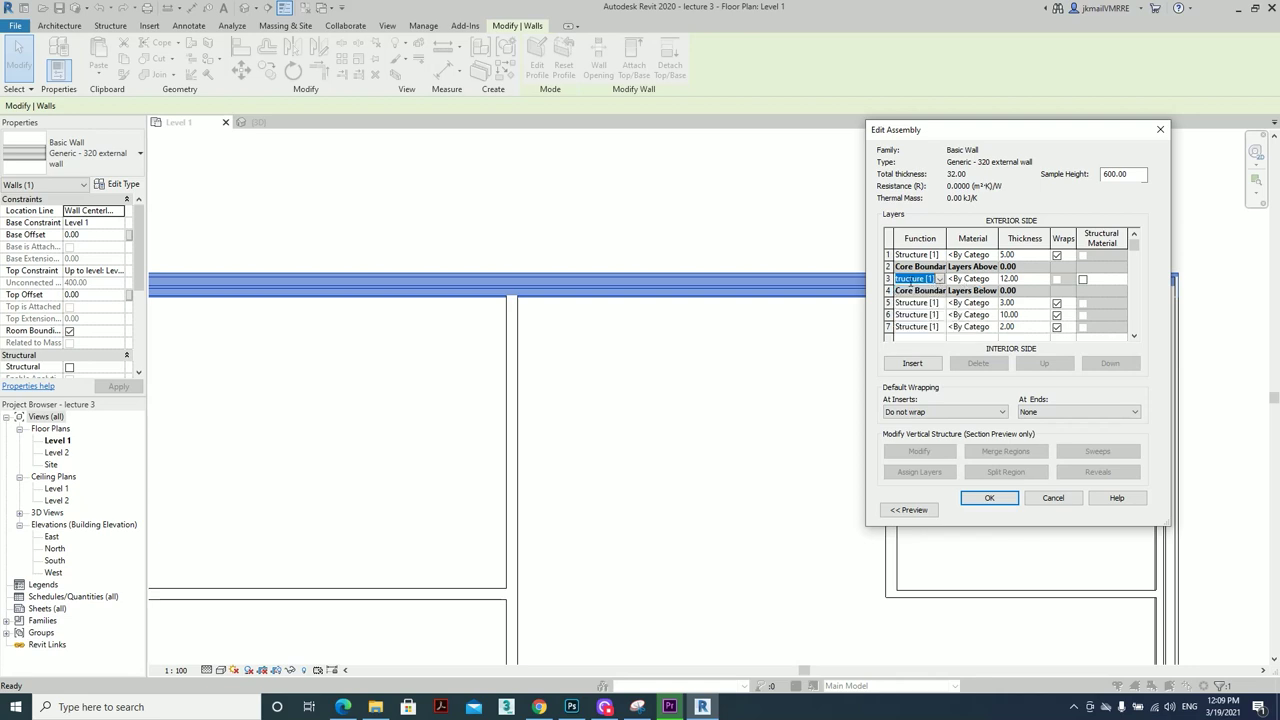
pyautogui.click(898, 276)
pyautogui.click(886, 278)
pyautogui.click(887, 290)
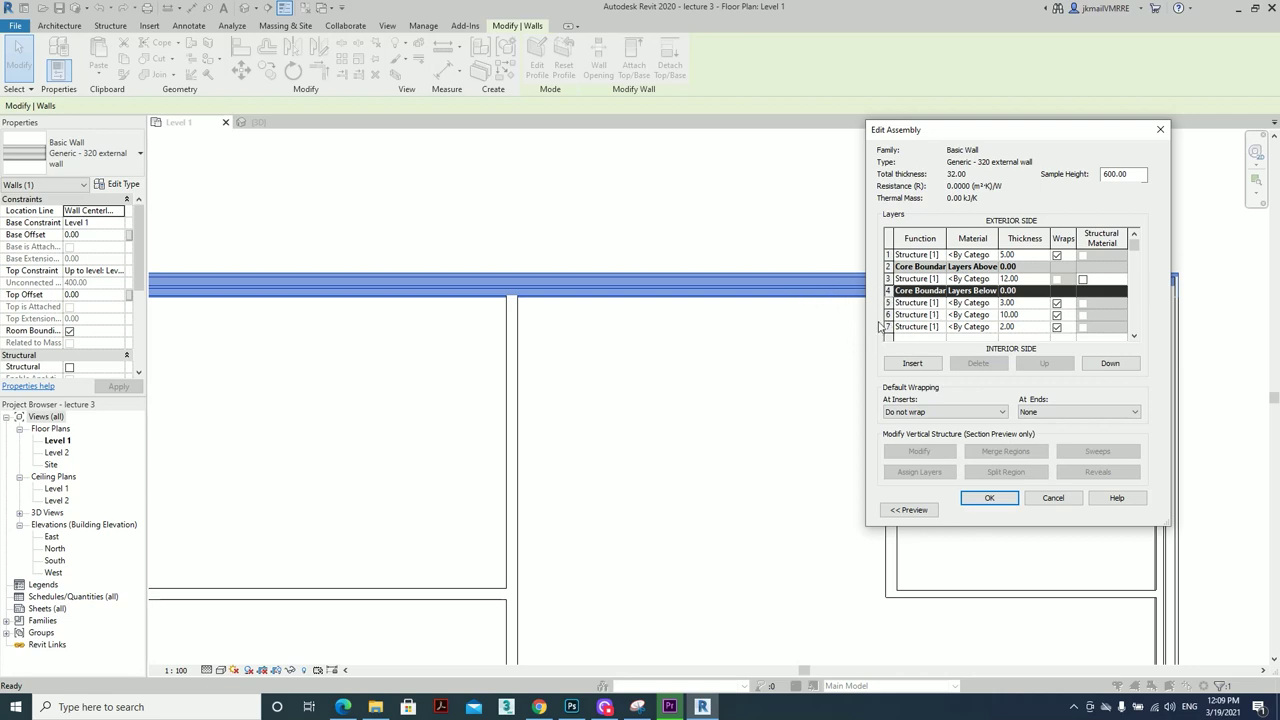
pyautogui.doubleClick(941, 284)
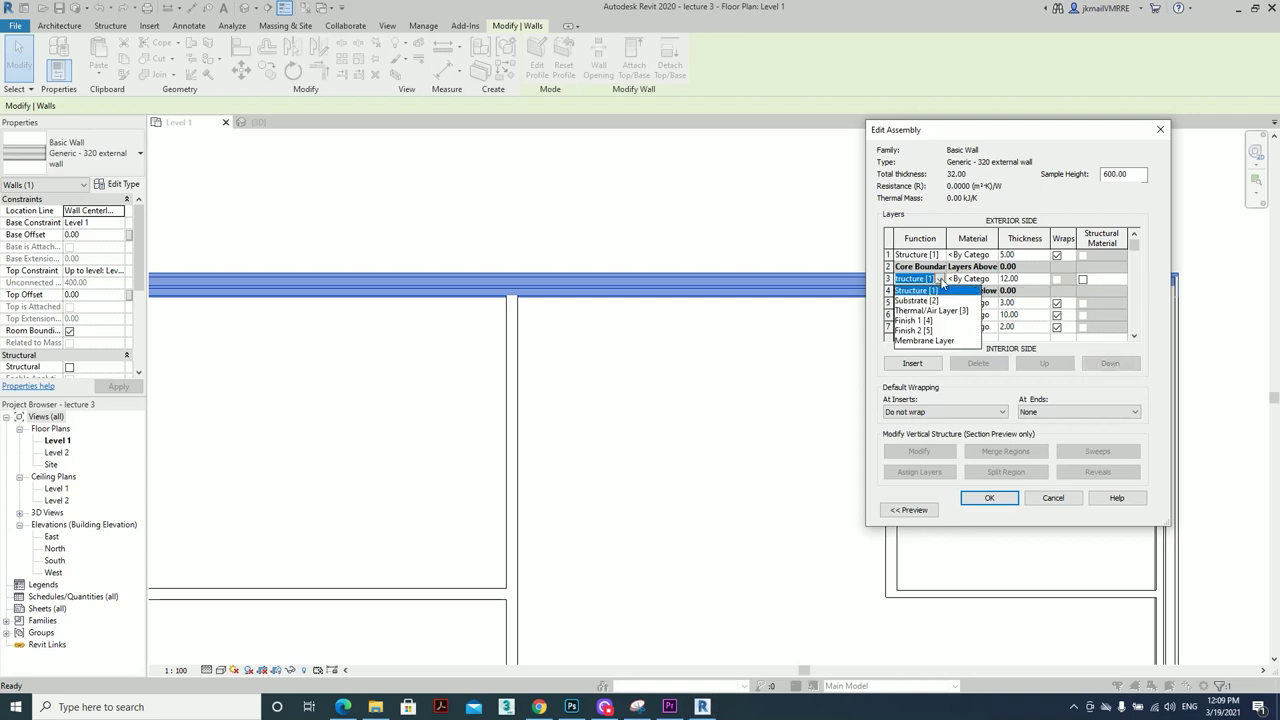
pyautogui.click(940, 282)
pyautogui.click(940, 280)
pyautogui.click(944, 291)
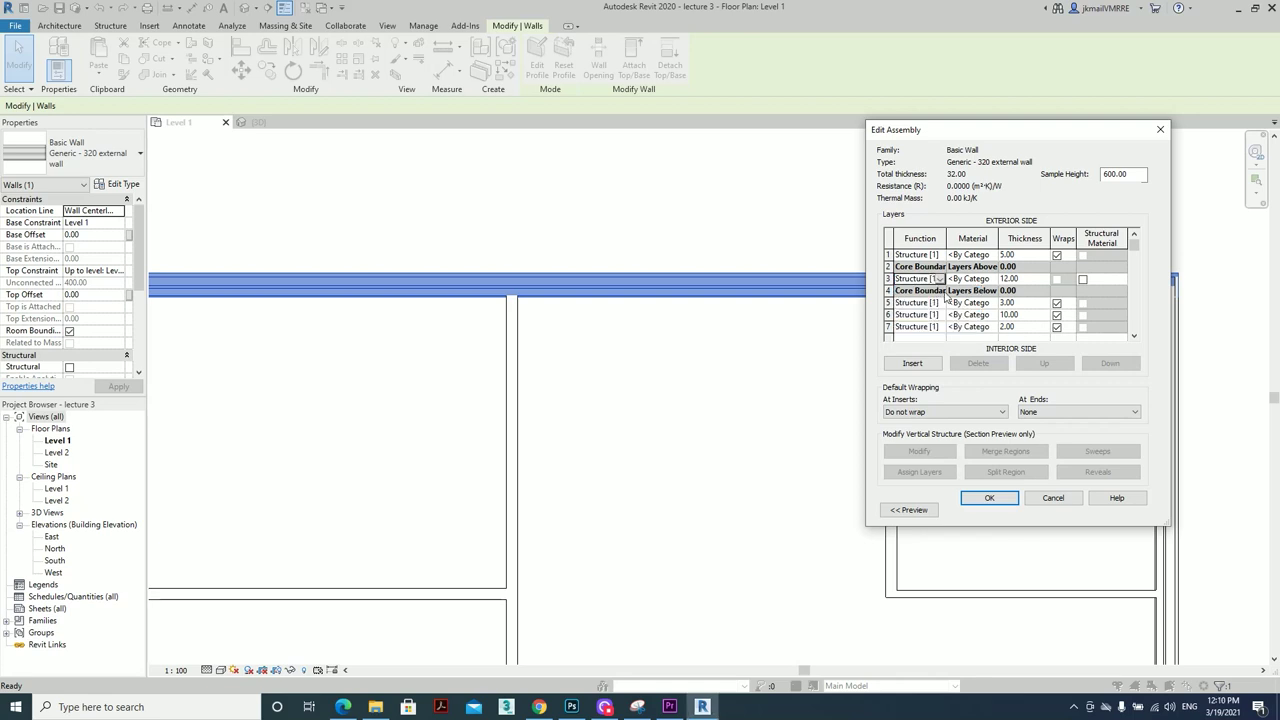
pyautogui.click(940, 280)
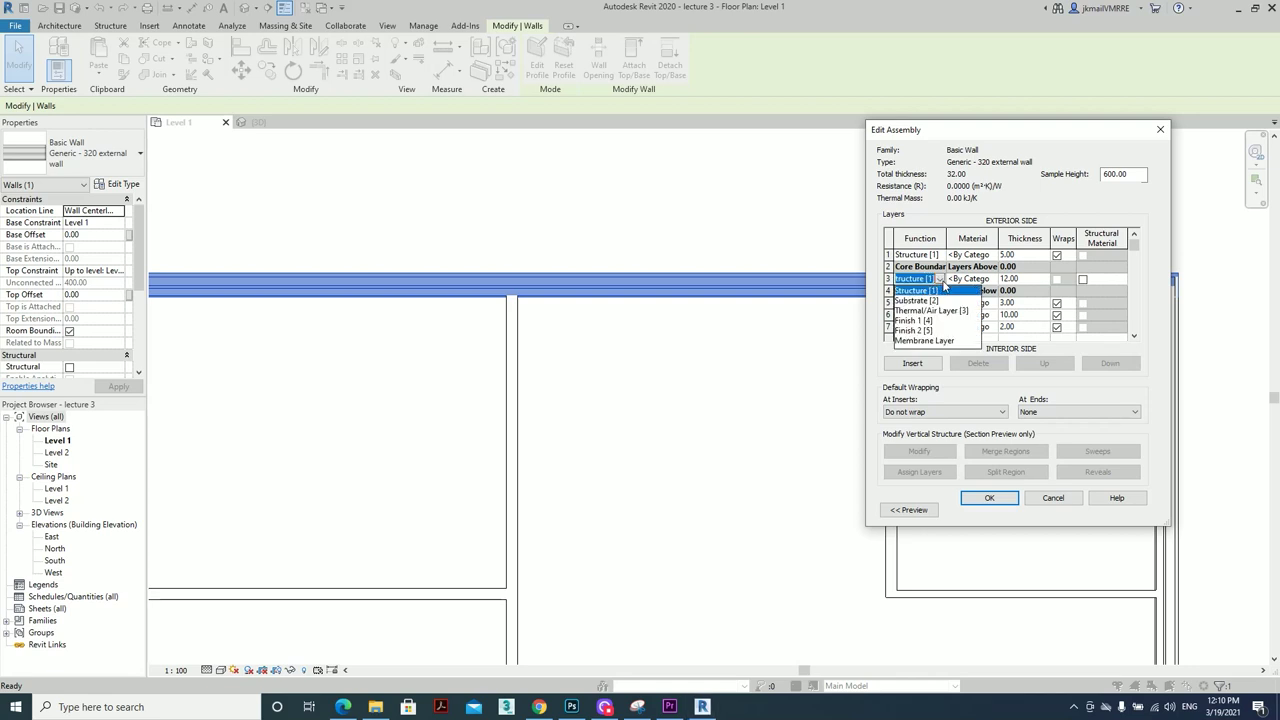
# Set layer 1's function to Substrate [2]
pyautogui.click(944, 284)
pyautogui.click(943, 257)
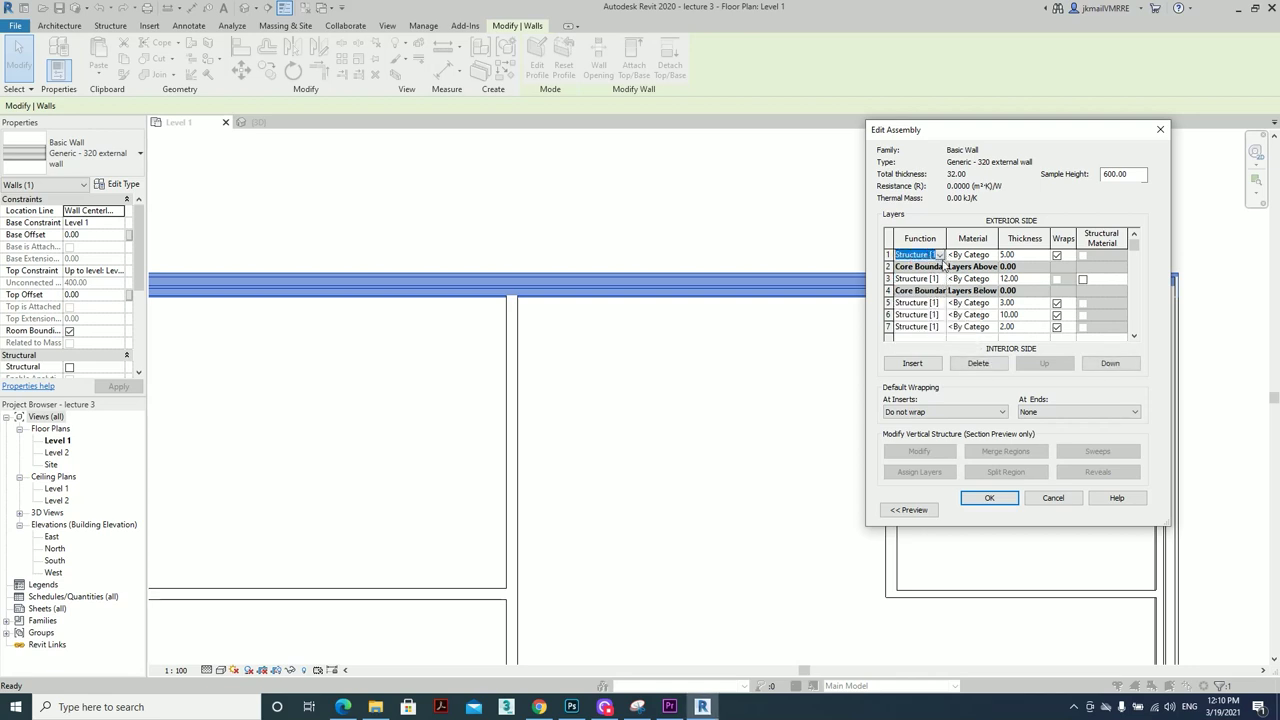
pyautogui.click(939, 255)
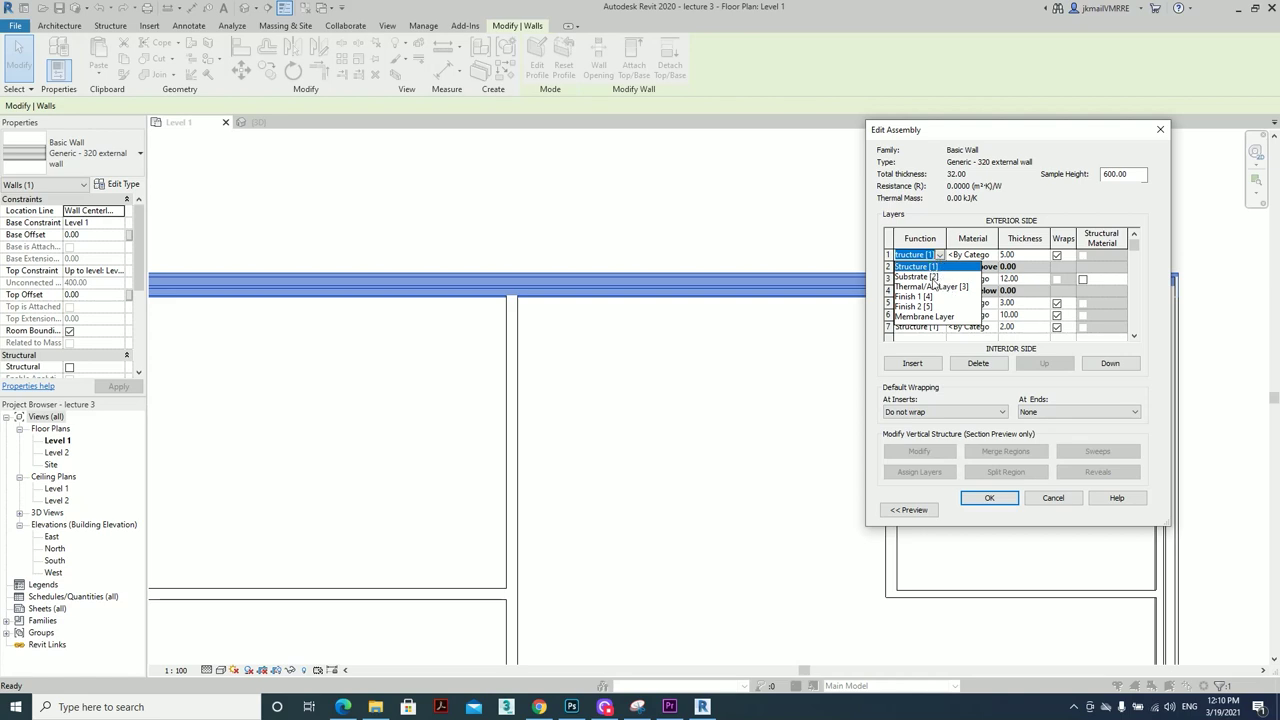
pyautogui.click(931, 277)
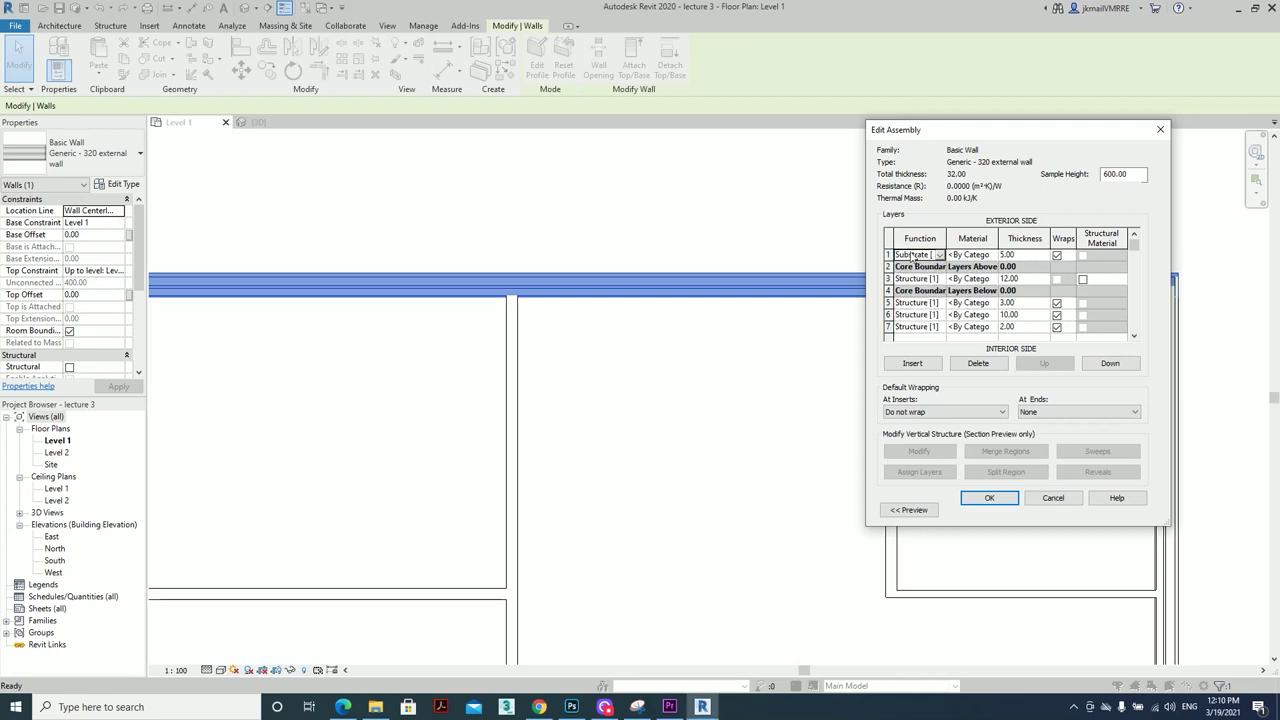
# Set layer 5's function to Finish 1 [4]
pyautogui.click(940, 304)
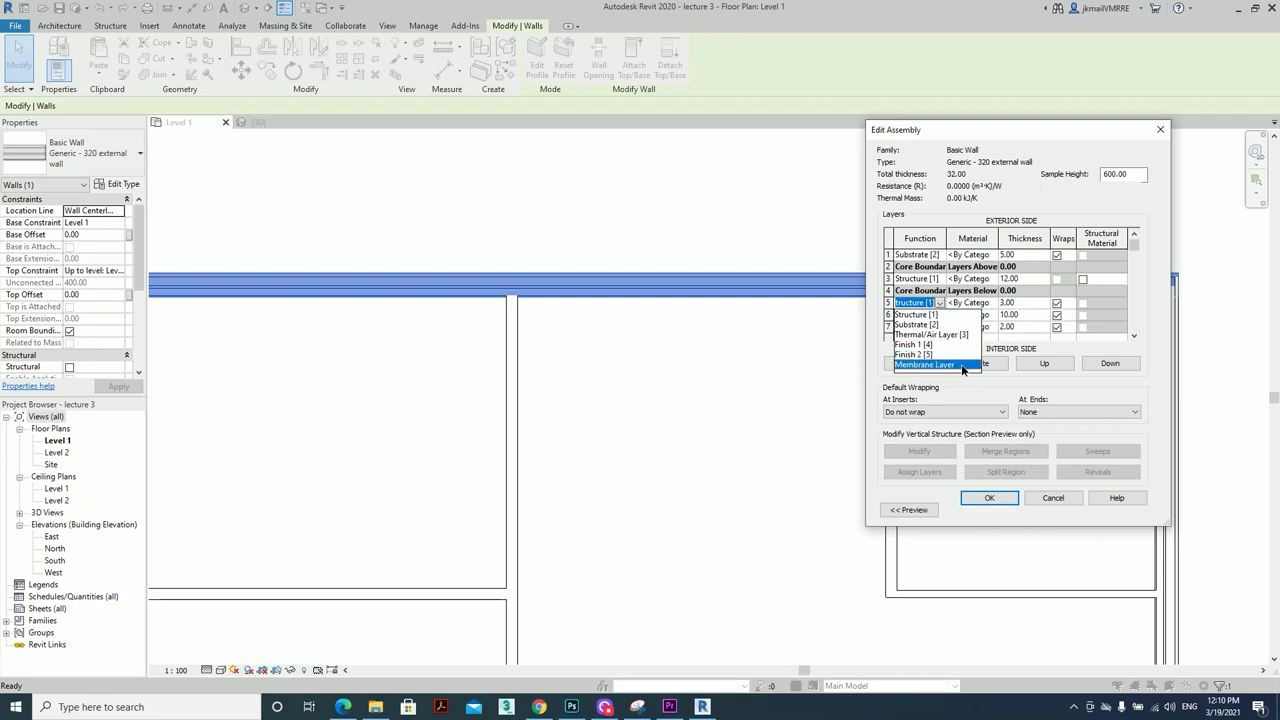
pyautogui.click(930, 364)
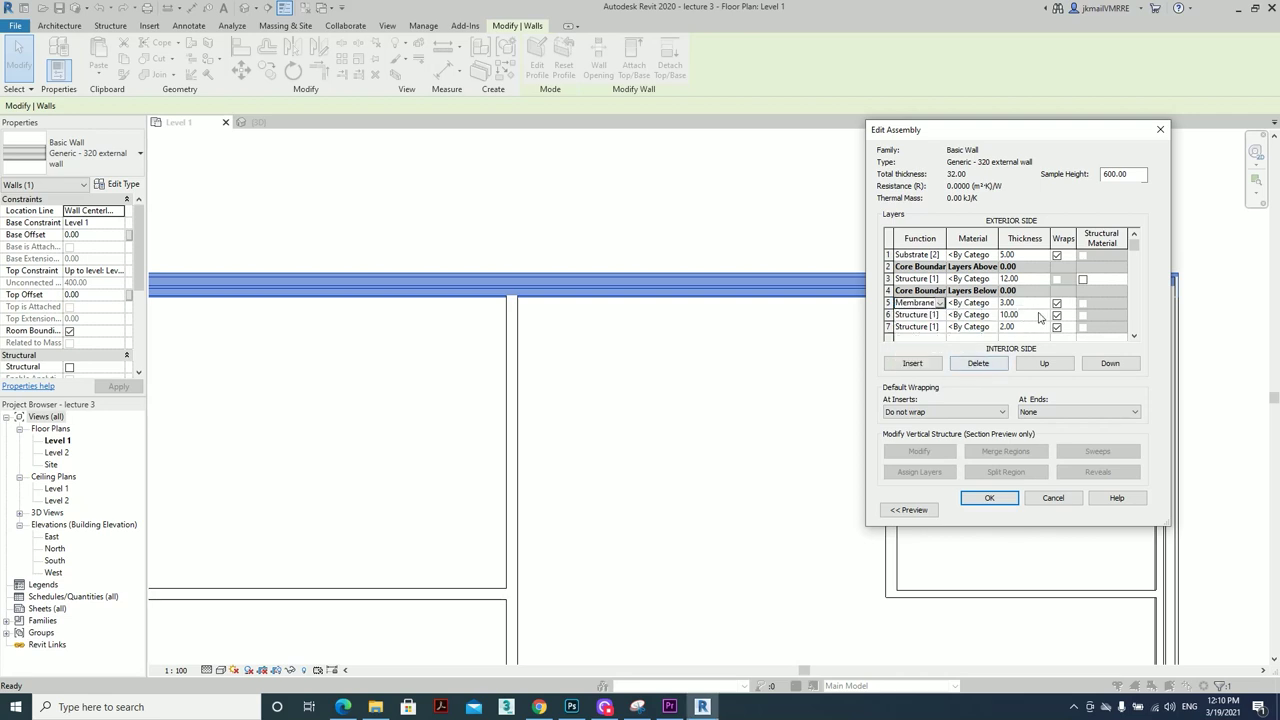
pyautogui.click(940, 304)
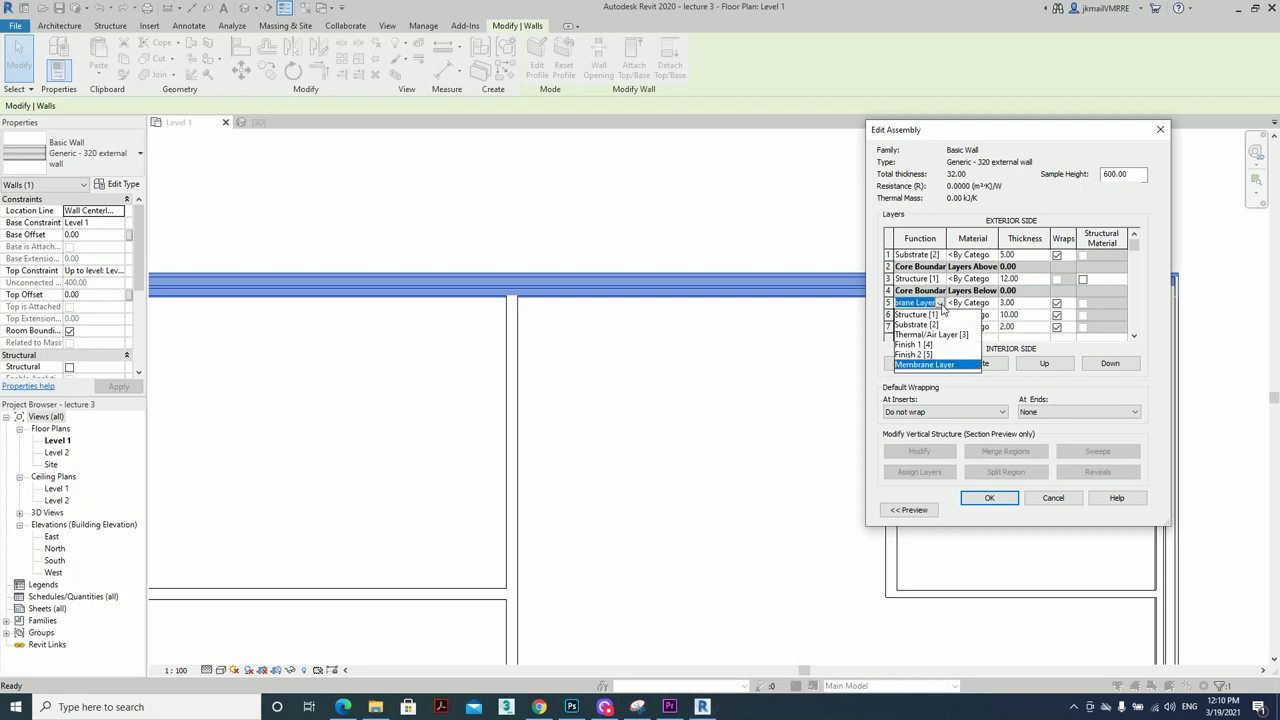
pyautogui.click(936, 345)
# Set layers 6 and 7 to Finish 2 [5] and confirm the edited assembly
pyautogui.click(940, 315)
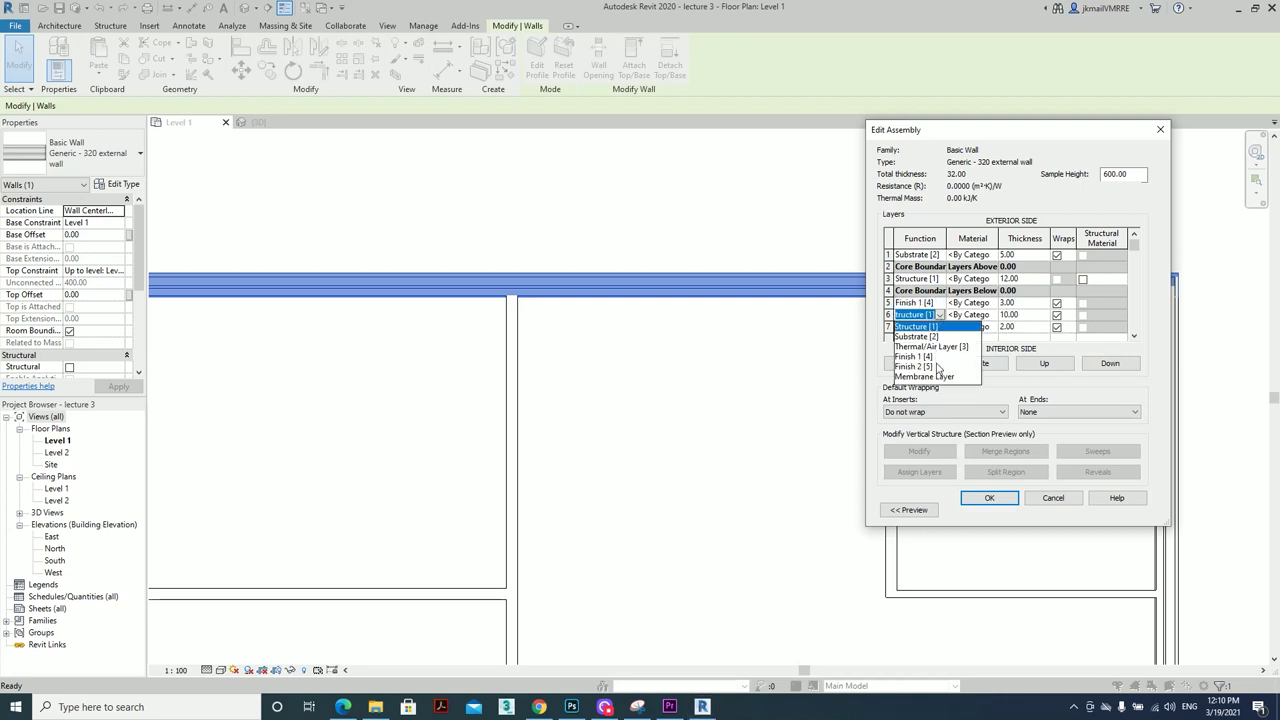
pyautogui.click(938, 367)
pyautogui.click(940, 315)
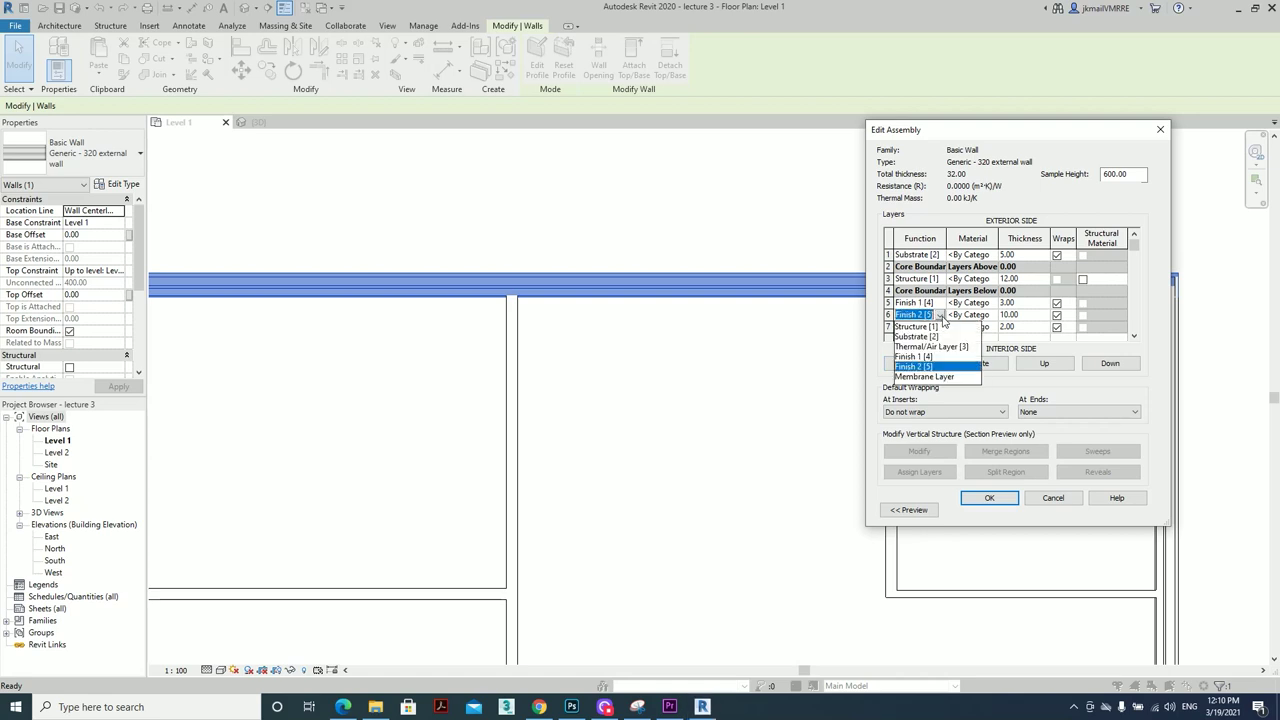
pyautogui.click(936, 367)
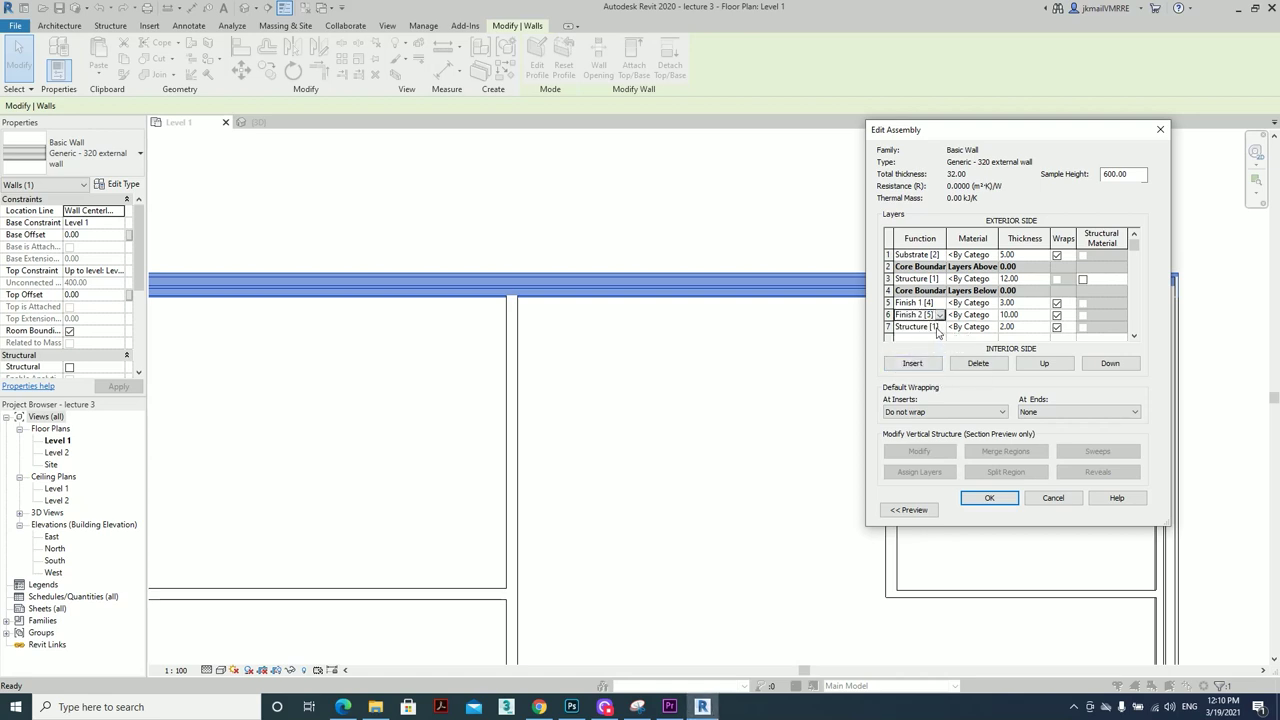
pyautogui.click(940, 327)
pyautogui.click(924, 380)
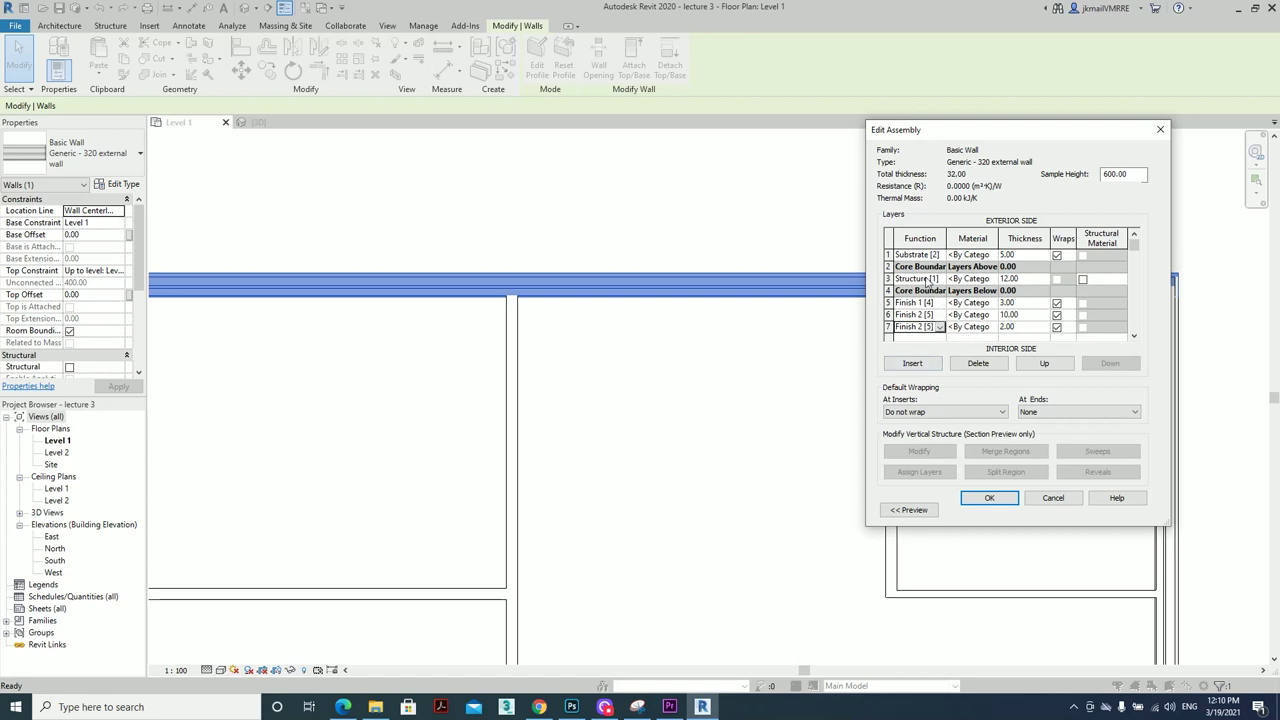
pyautogui.click(985, 497)
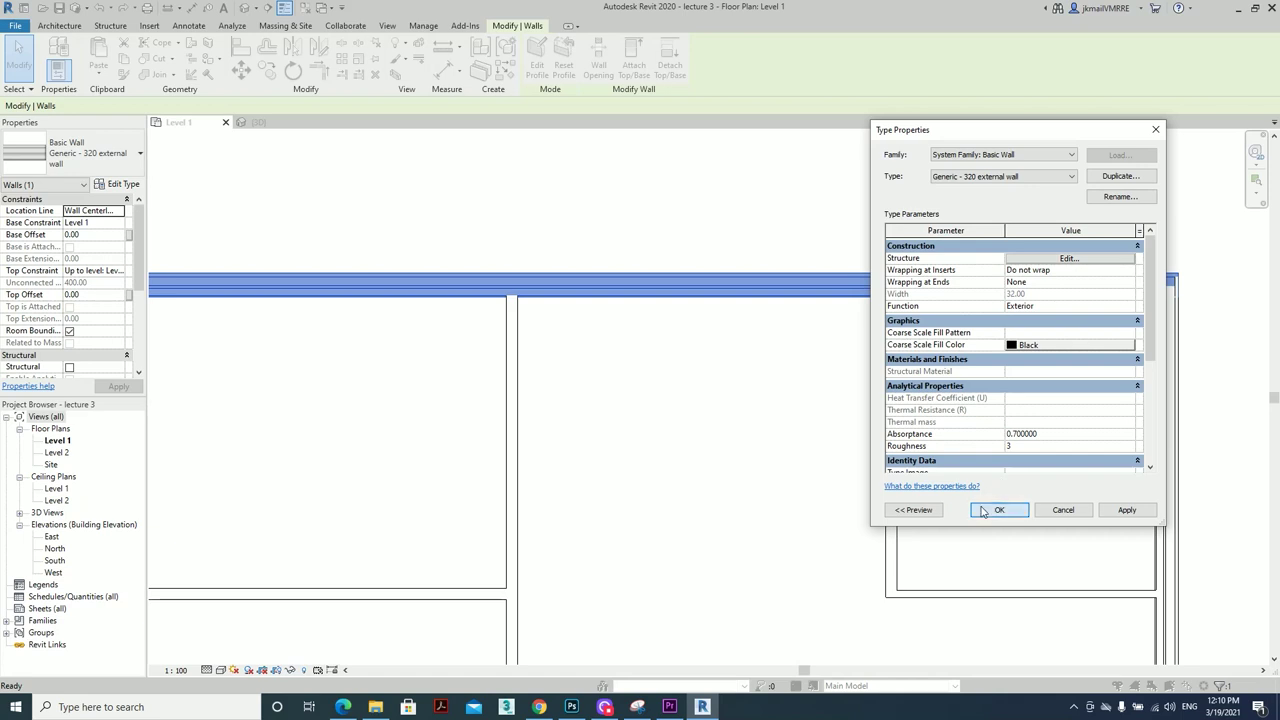
# Accept the wall type properties and clear the wall selection
pyautogui.click(983, 511)
pyautogui.click(1080, 400)
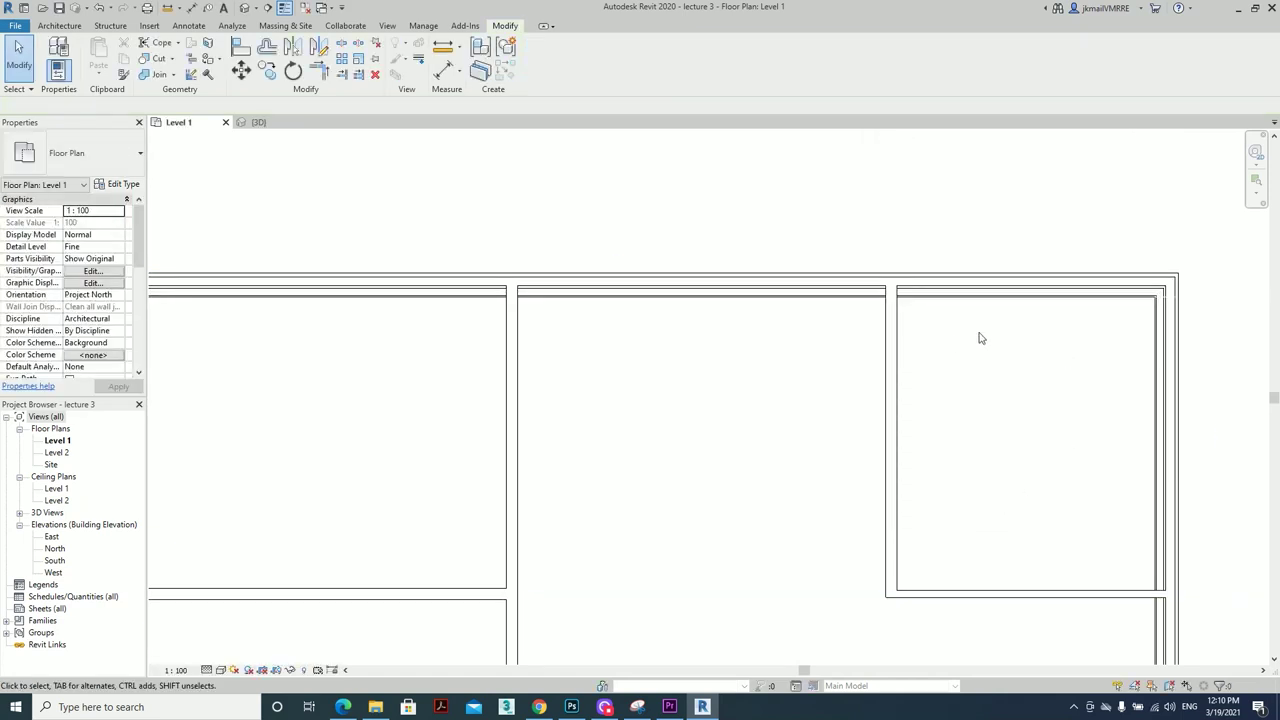
pyautogui.scroll(-1, 930, 340)
pyautogui.scroll(3, 940, 298)
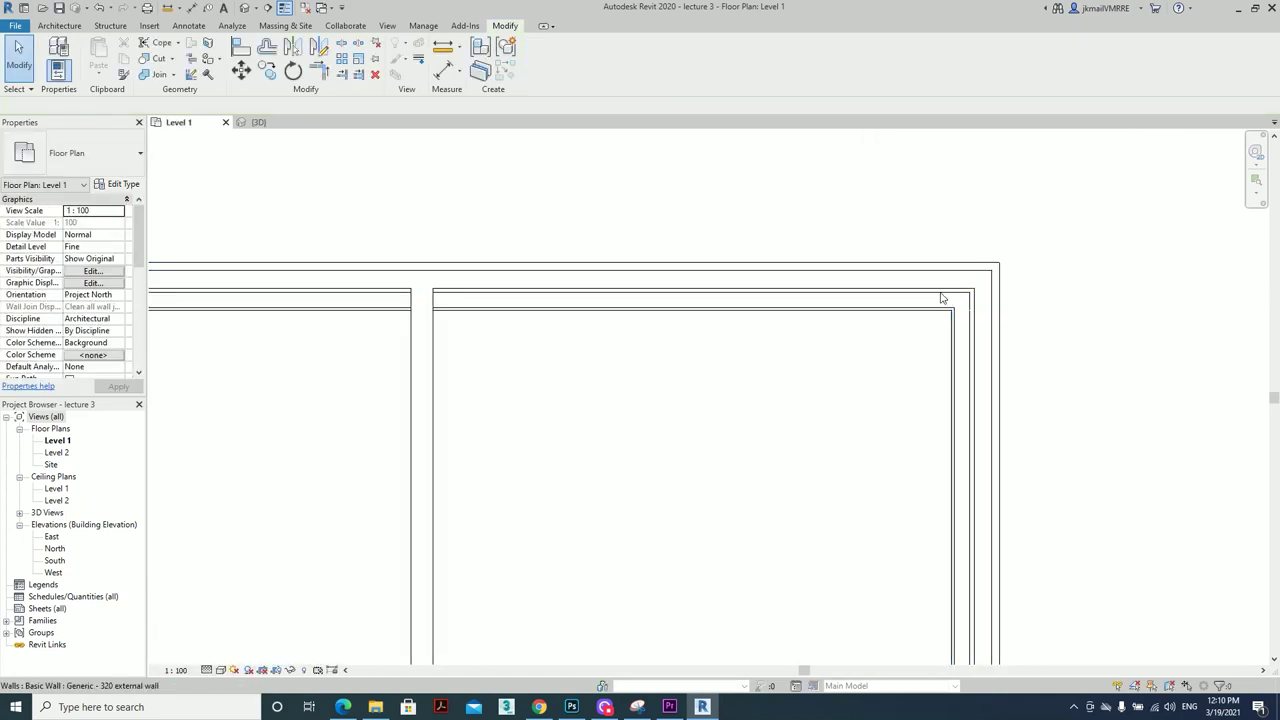
# Select the top exterior wall and reopen its layer structure through Edit Type
pyautogui.click(940, 298)
pyautogui.moveTo(710, 277); pyautogui.dragTo(615, 277, button='middle')
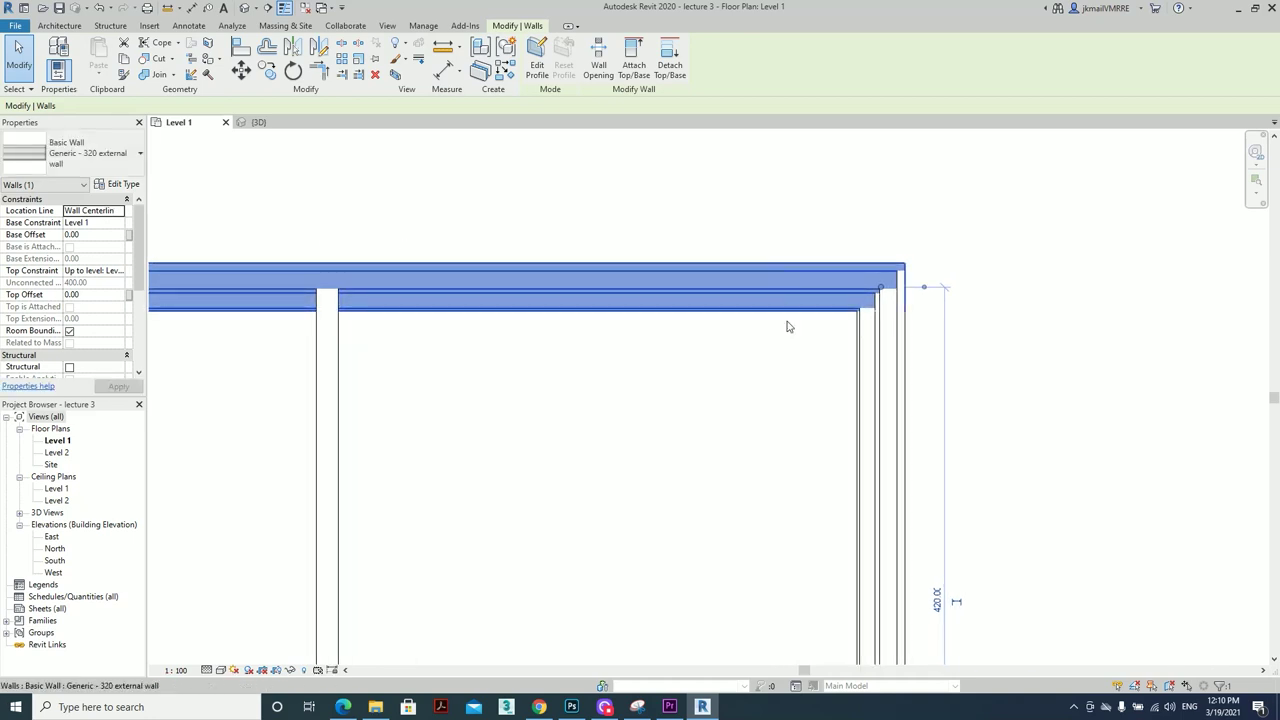
pyautogui.scroll(-2, 808, 311)
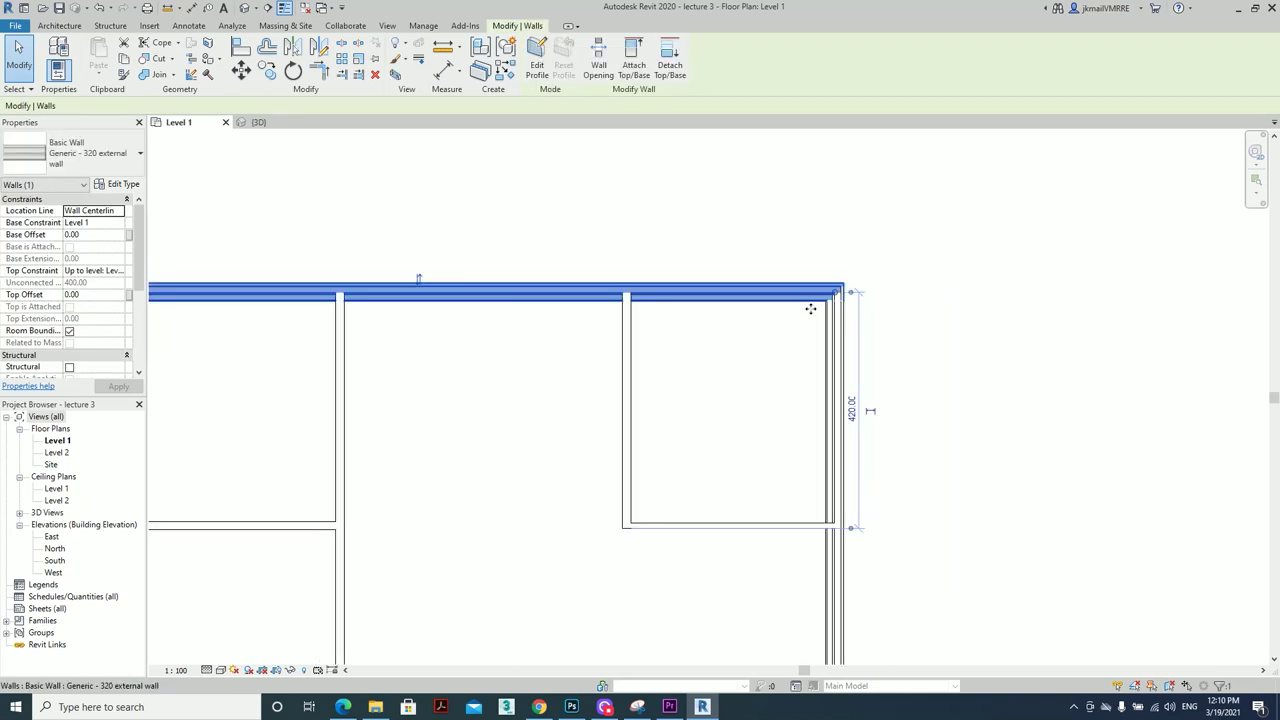
pyautogui.click(869, 340)
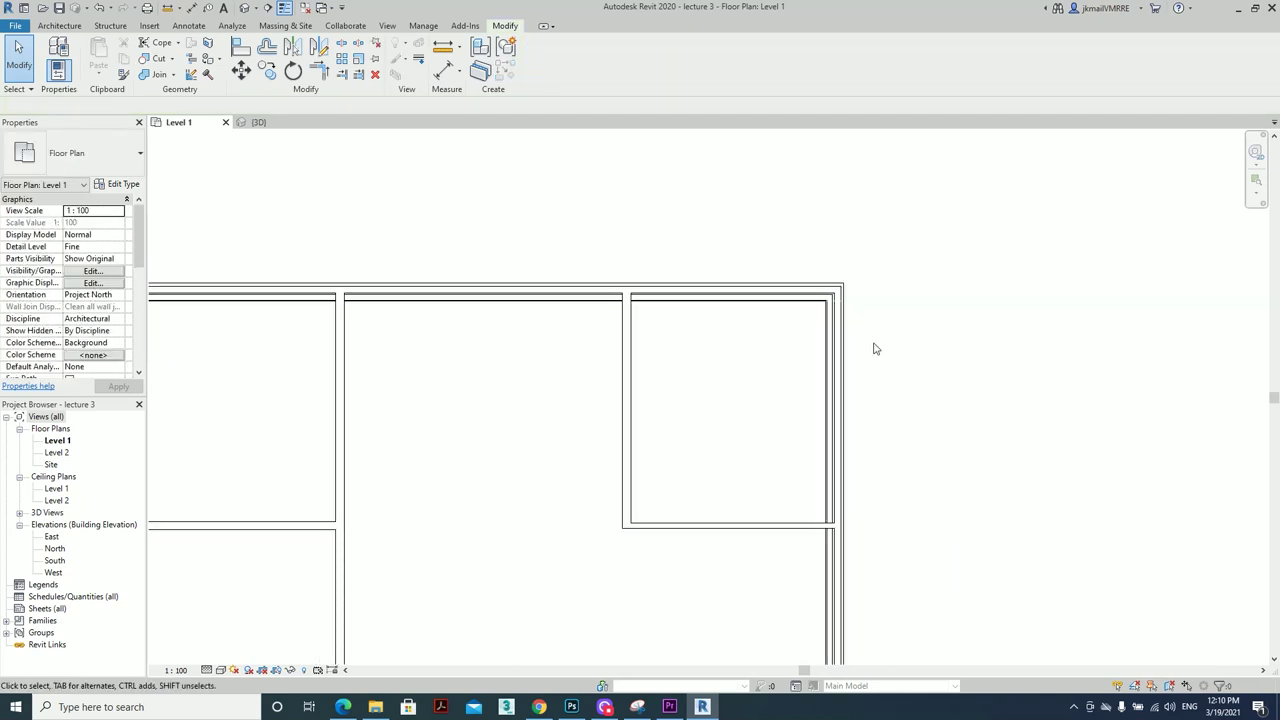
pyautogui.scroll(2, 815, 325)
pyautogui.click(769, 291)
pyautogui.moveTo(731, 371); pyautogui.dragTo(646, 381, button='middle')
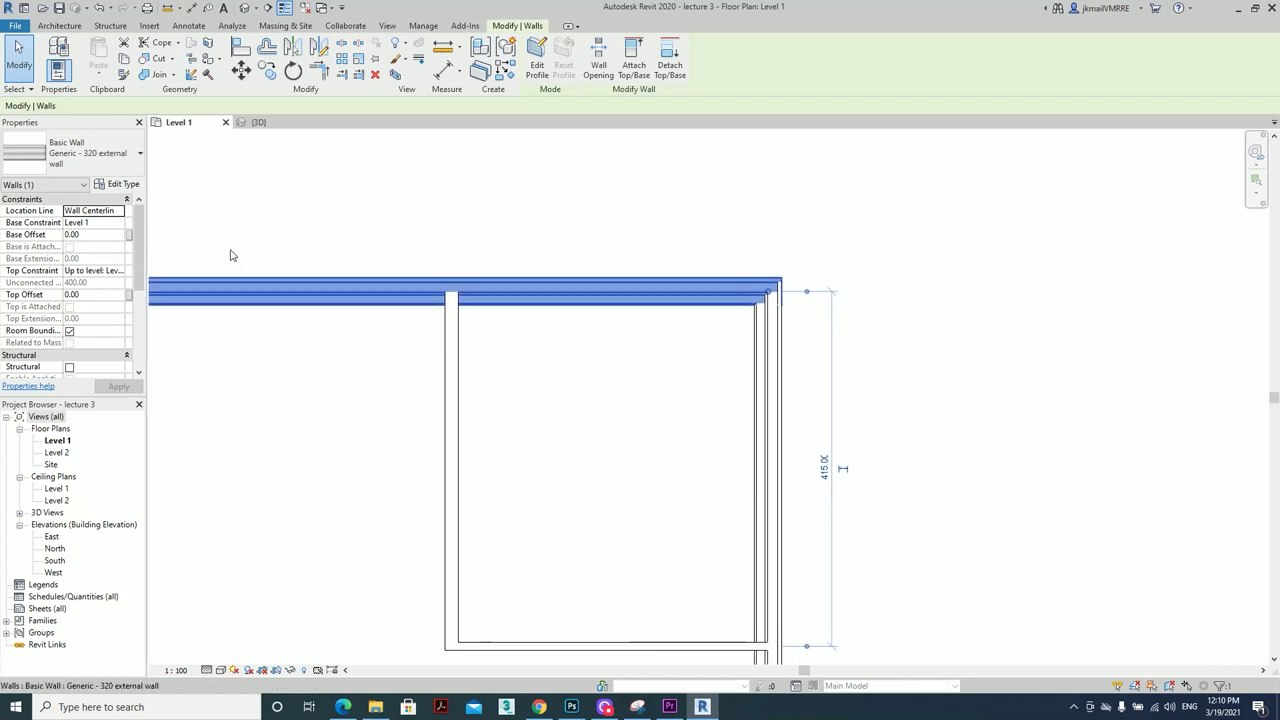
pyautogui.click(124, 185)
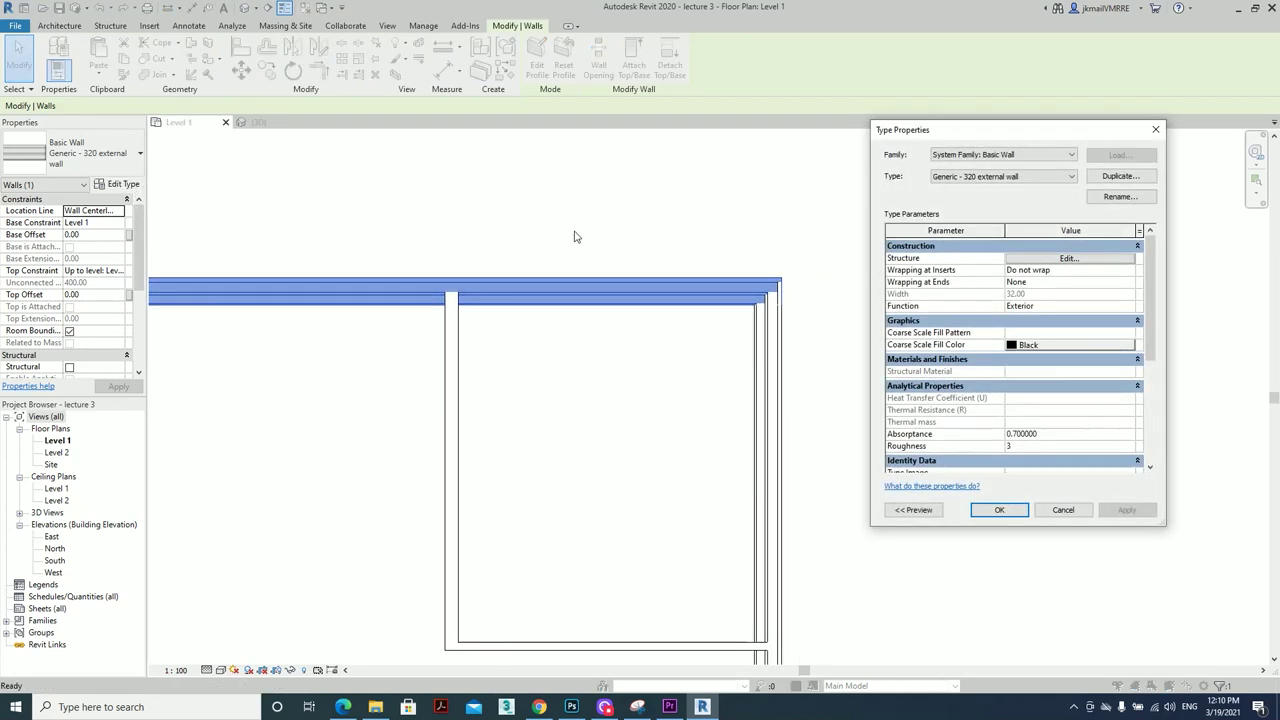
pyautogui.click(1083, 258)
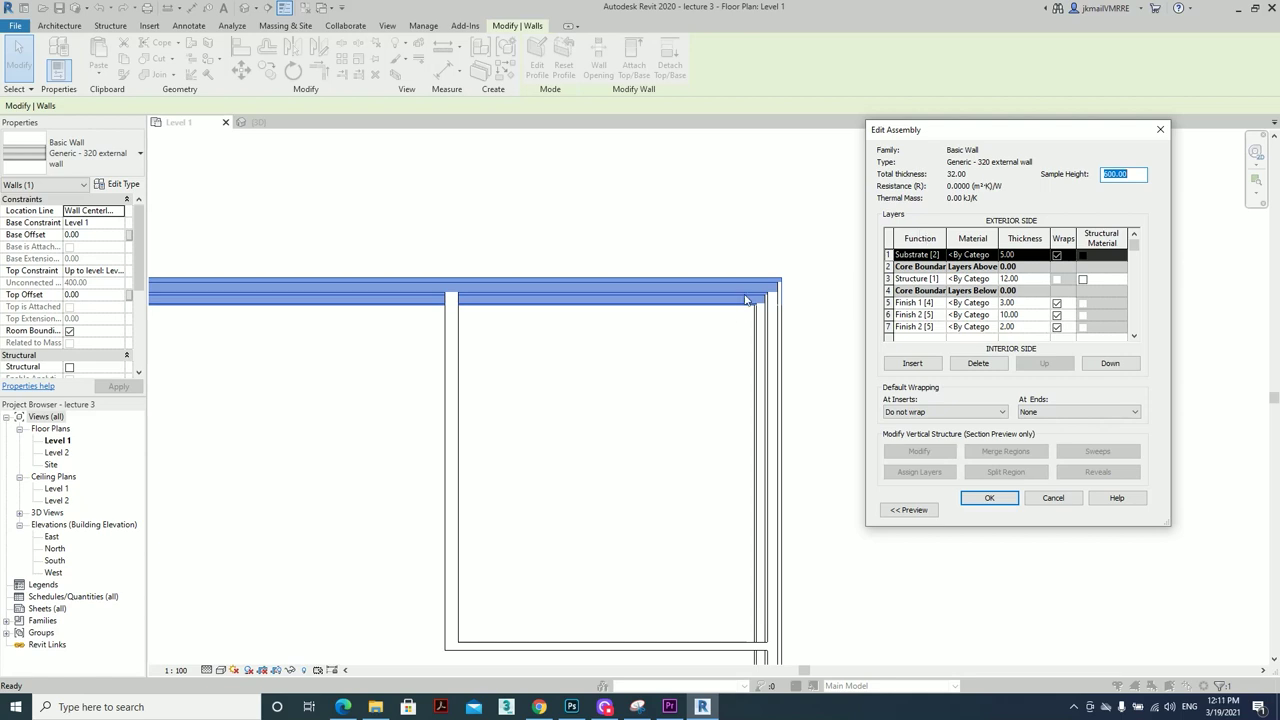
# Change layer 5's function back to Structure [1] and select the outer layer's material cell
pyautogui.click(940, 282)
pyautogui.click(942, 282)
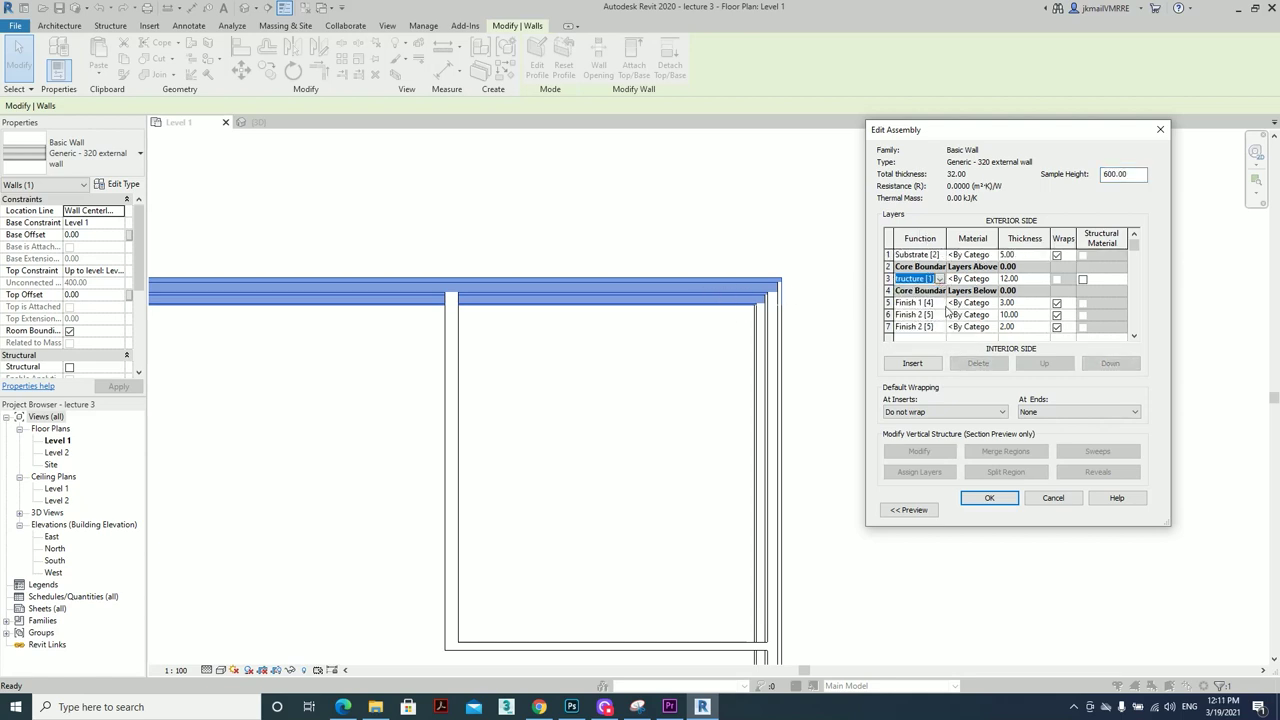
pyautogui.click(940, 304)
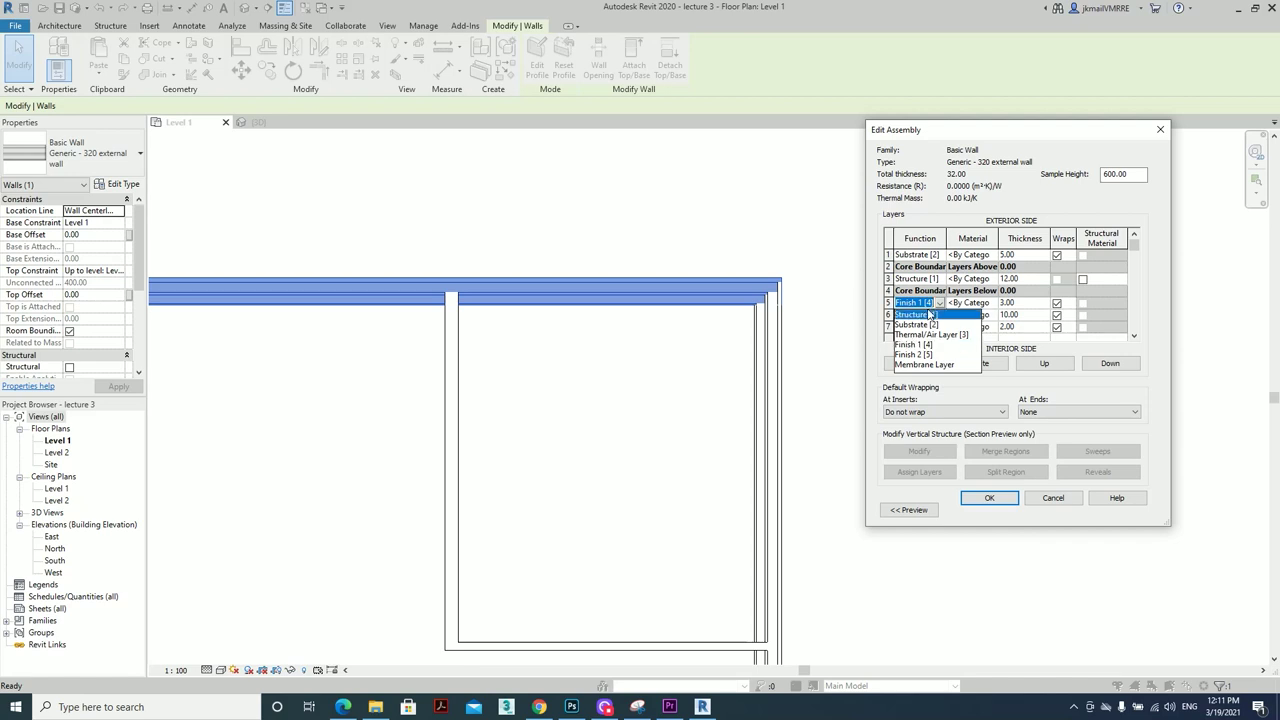
pyautogui.click(925, 314)
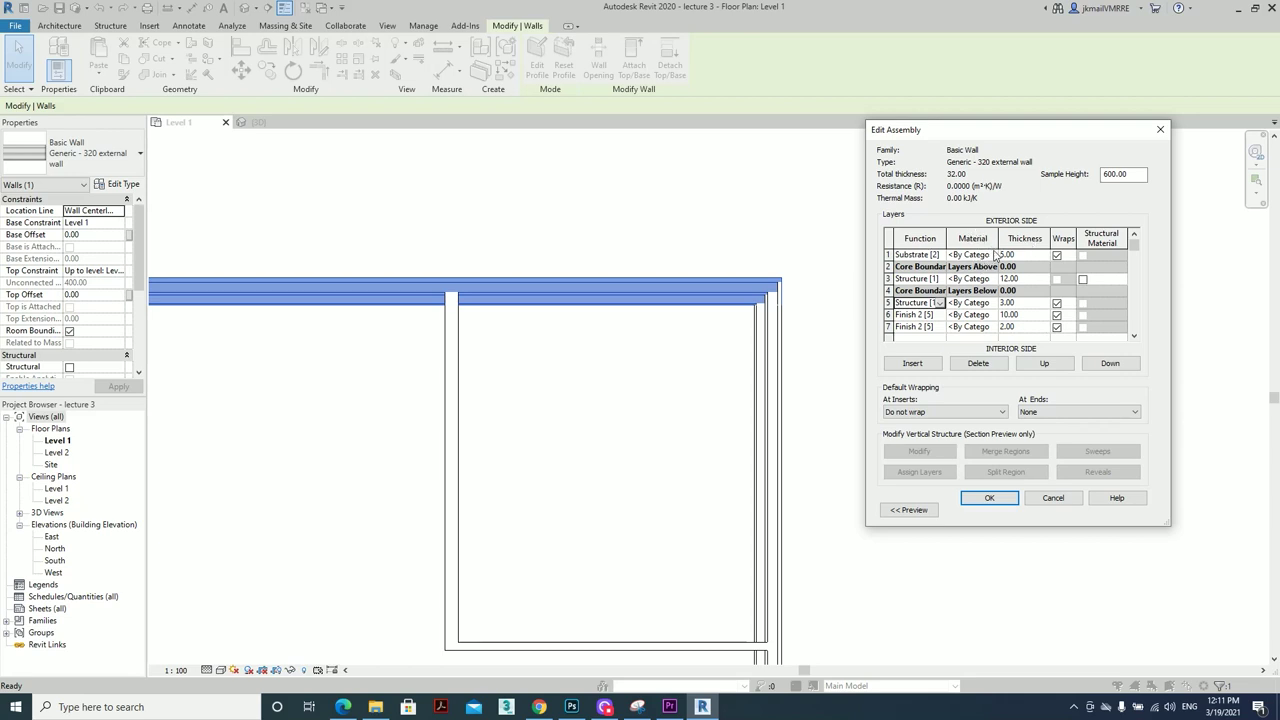
pyautogui.click(995, 257)
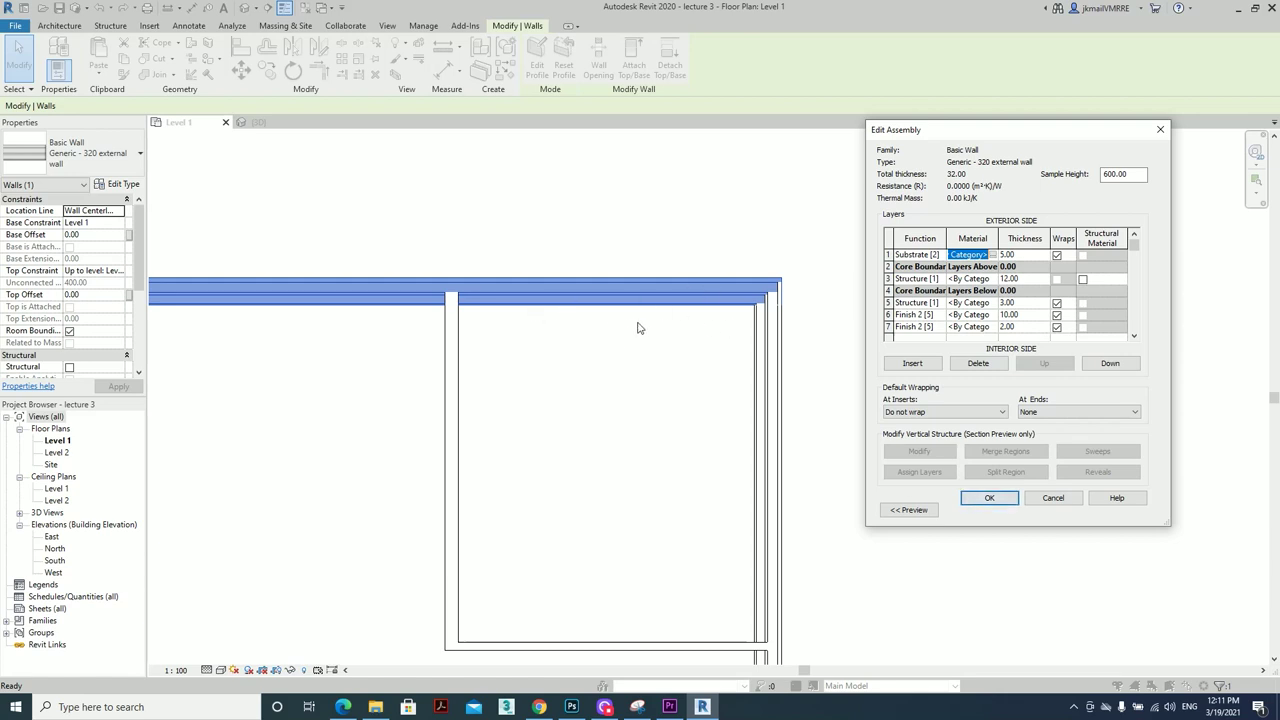
# Close the layer assembly editor and wall type properties, then deselect the wall
pyautogui.click(989, 498)
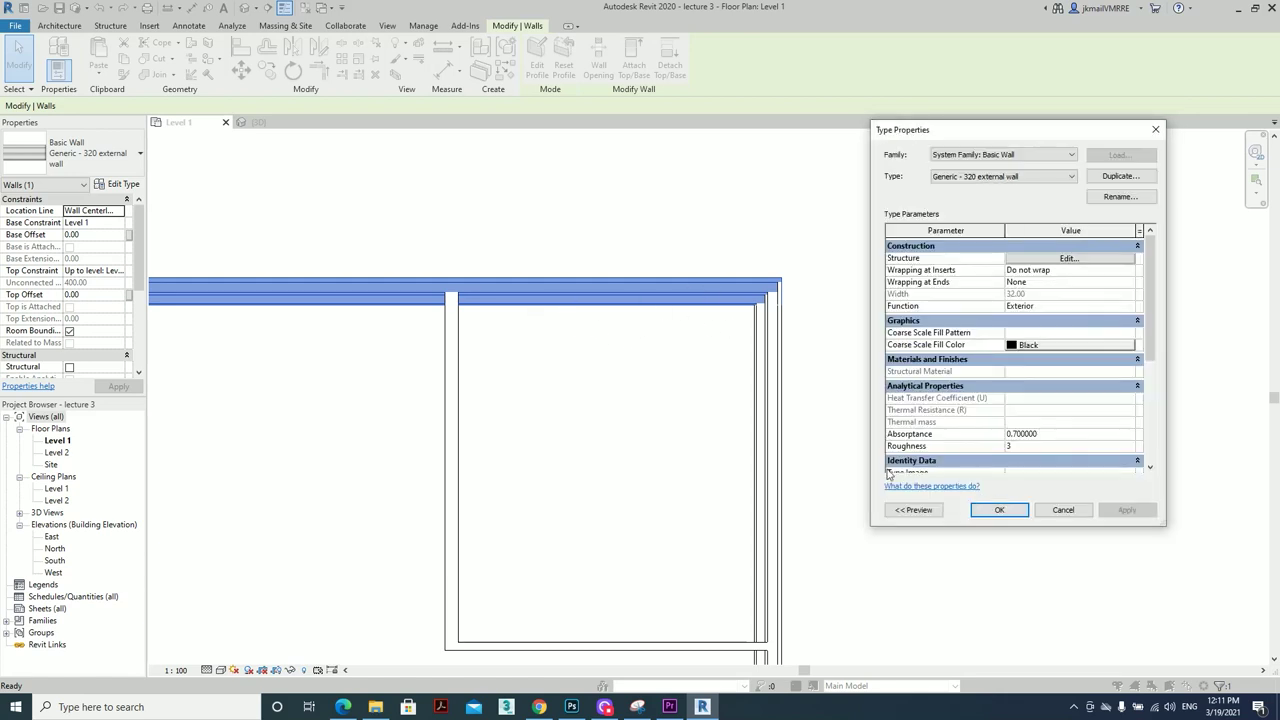
pyautogui.click(984, 509)
pyautogui.click(620, 400)
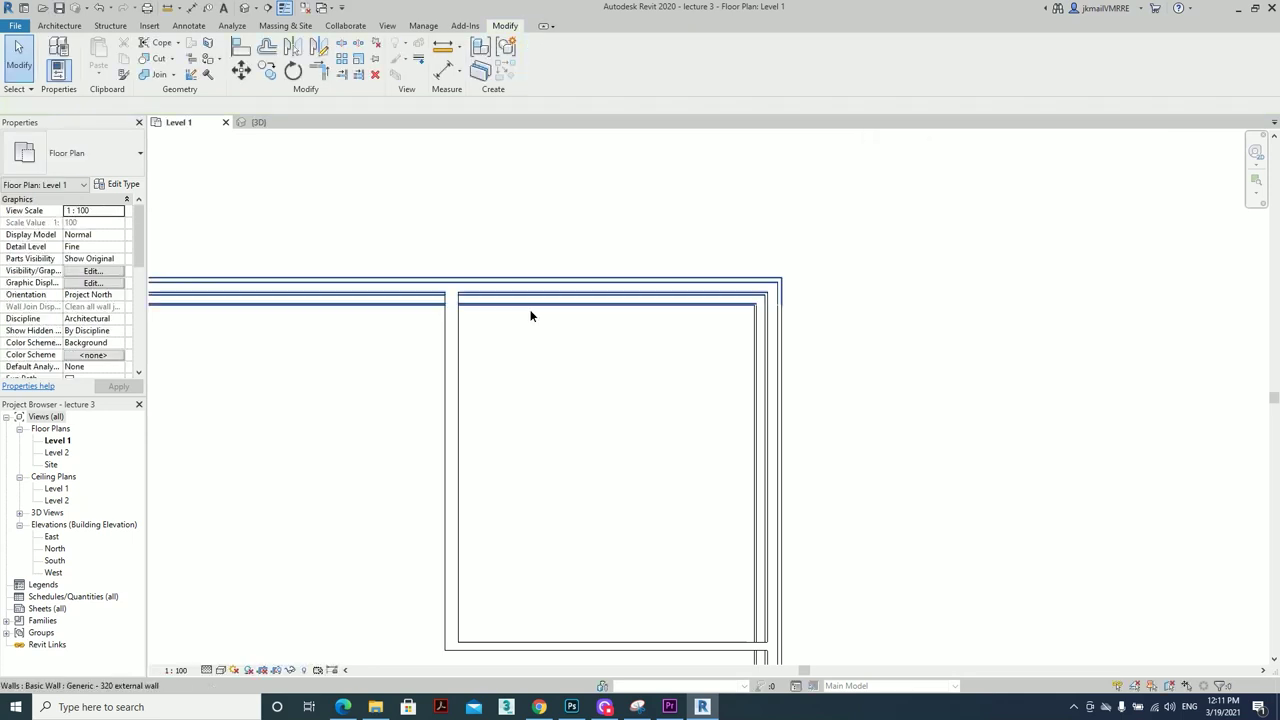
pyautogui.click(529, 300)
pyautogui.click(677, 380)
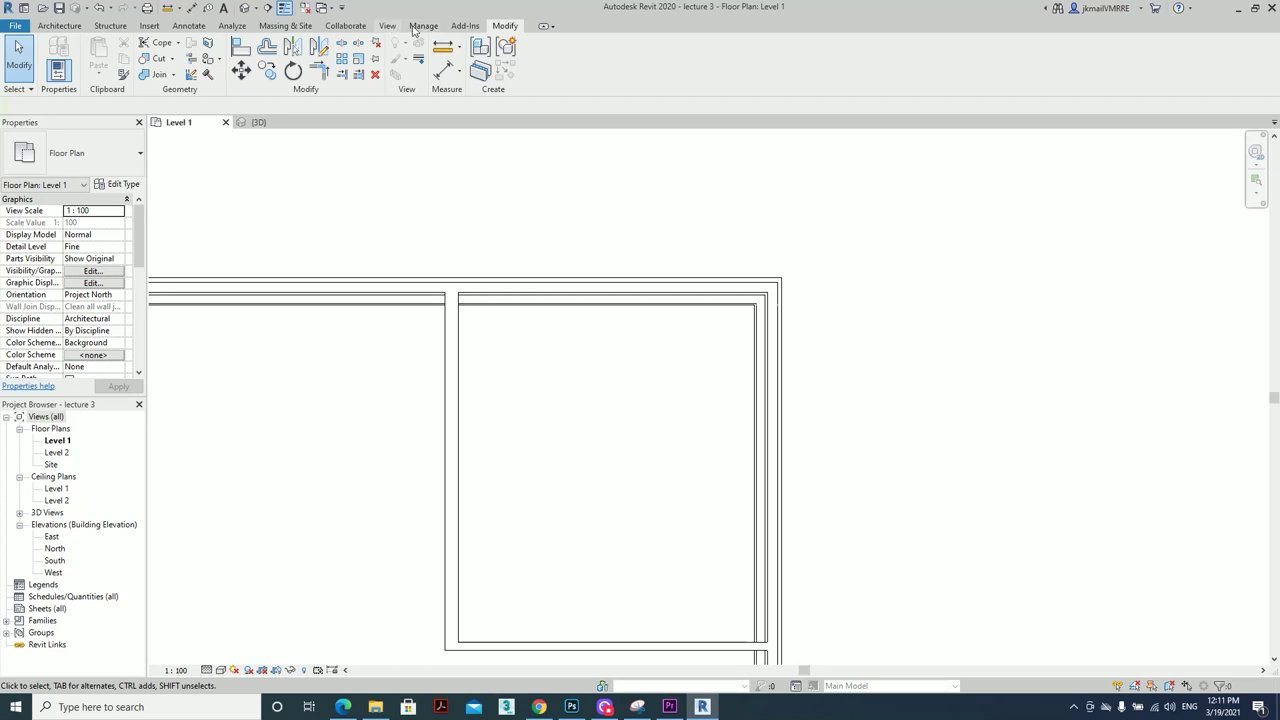
# Open the project's Material Browser from Manage and close it again
pyautogui.click(434, 28)
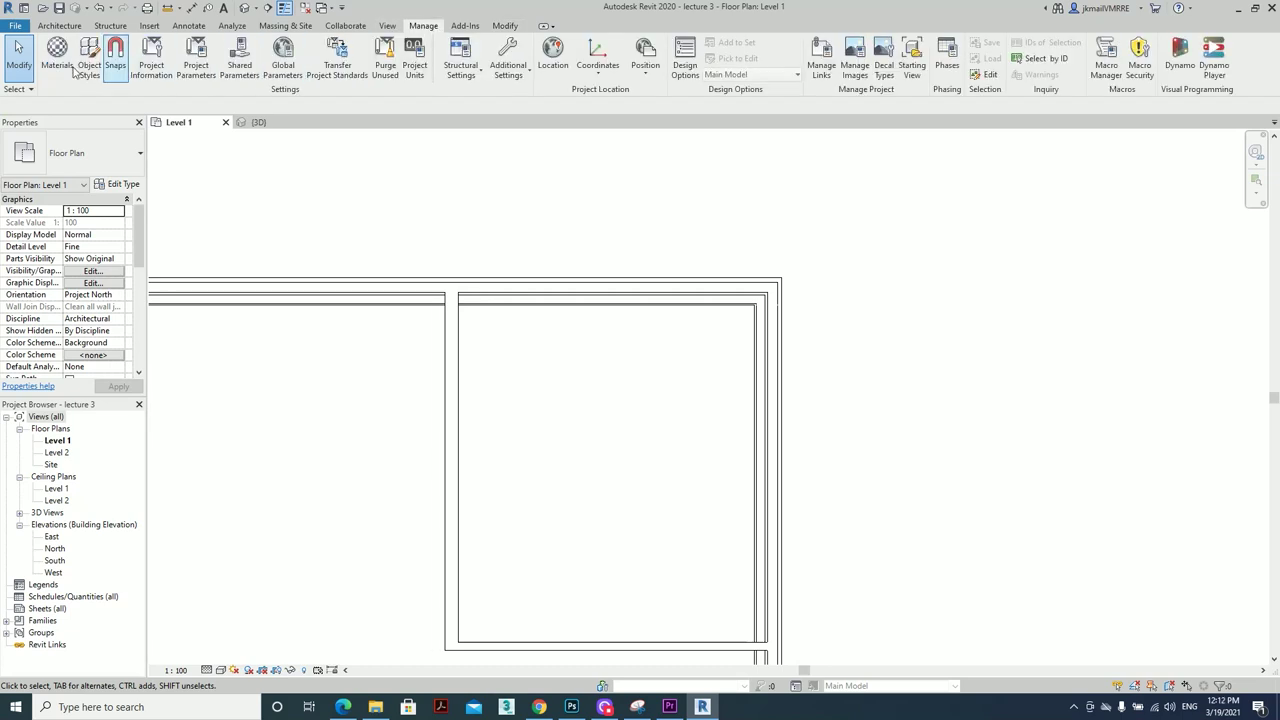
pyautogui.click(48, 72)
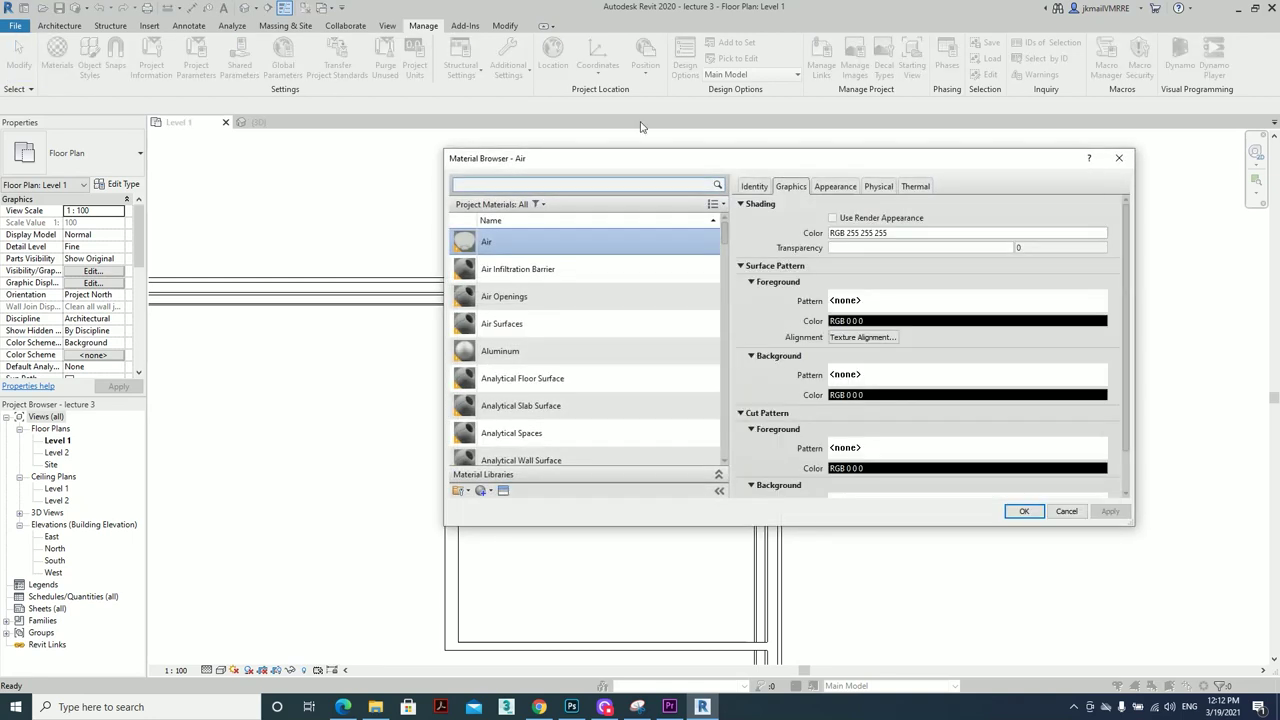
pyautogui.click(1121, 168)
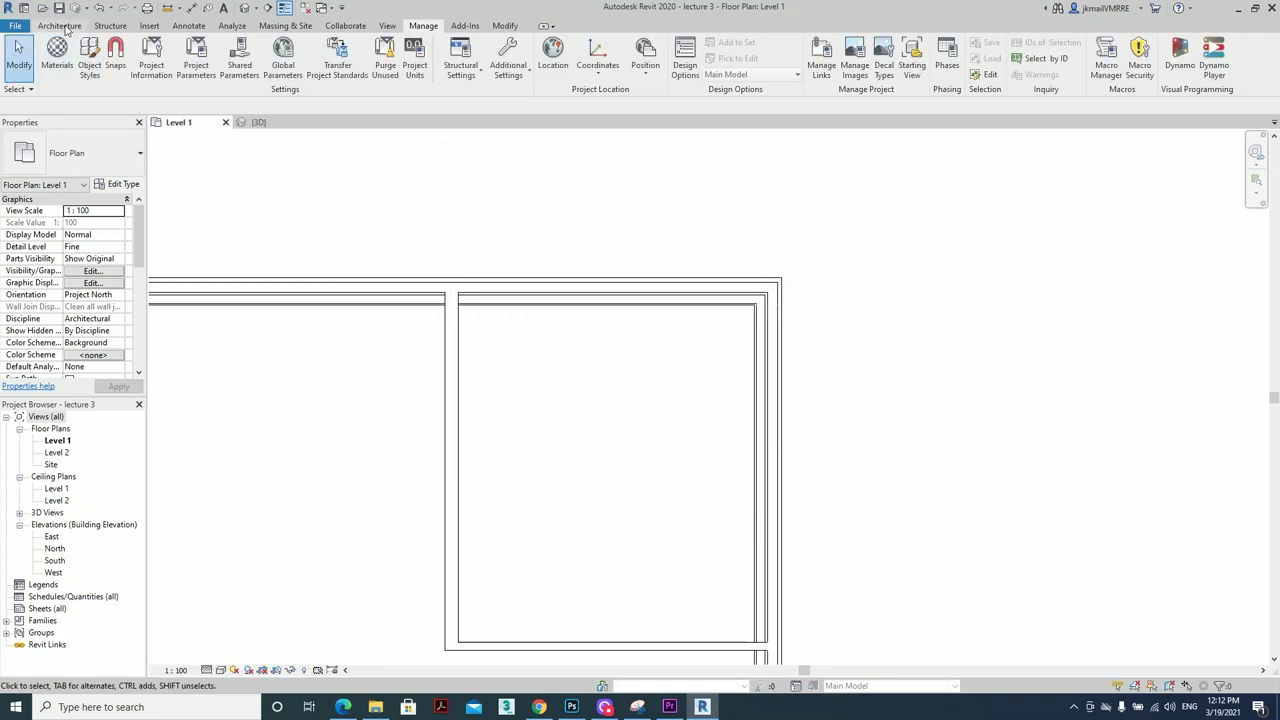
# Reopen the top wall's layer structure and the substrate layer's material choices
pyautogui.click(59, 25)
pyautogui.click(478, 290)
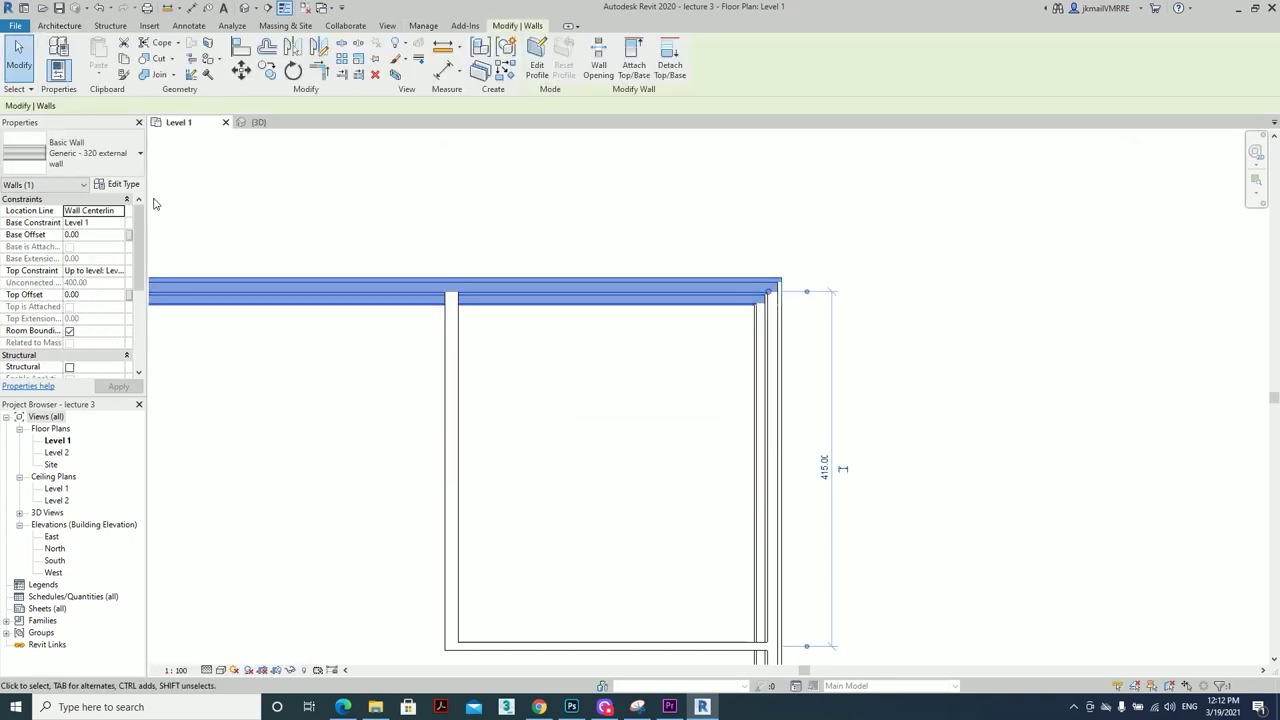
pyautogui.click(124, 184)
pyautogui.click(1031, 259)
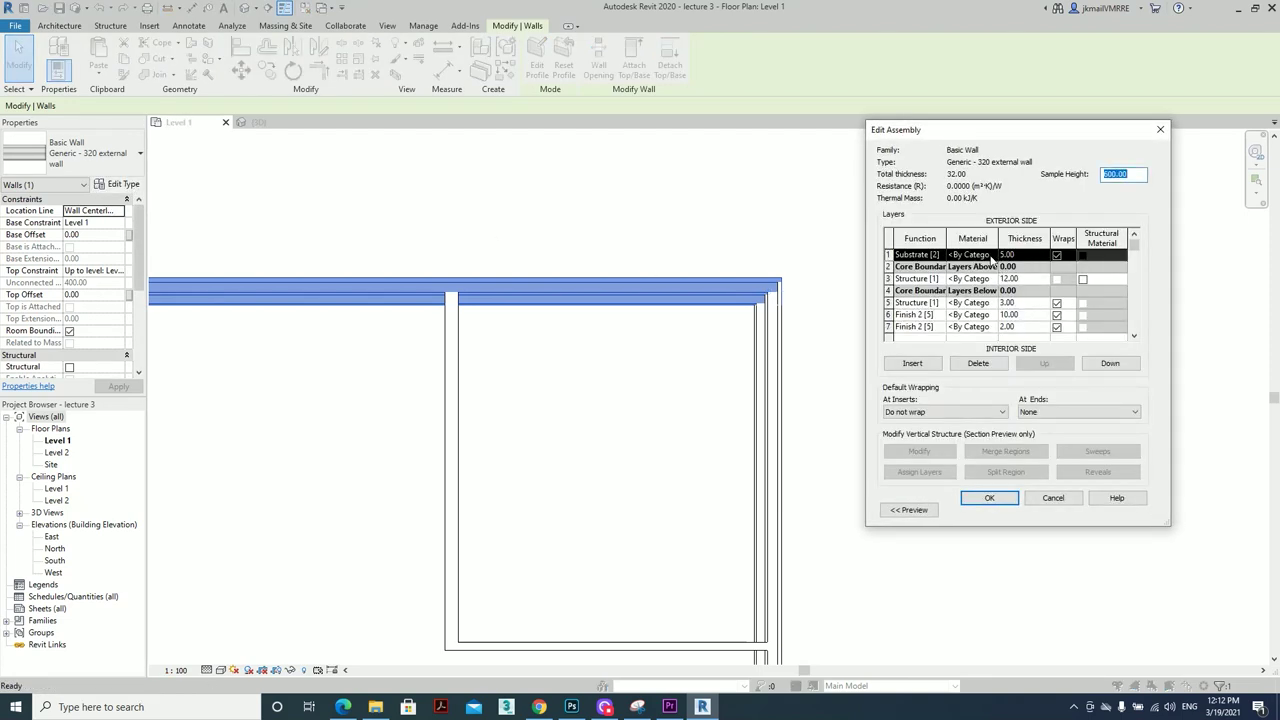
pyautogui.click(993, 258)
pyautogui.click(991, 255)
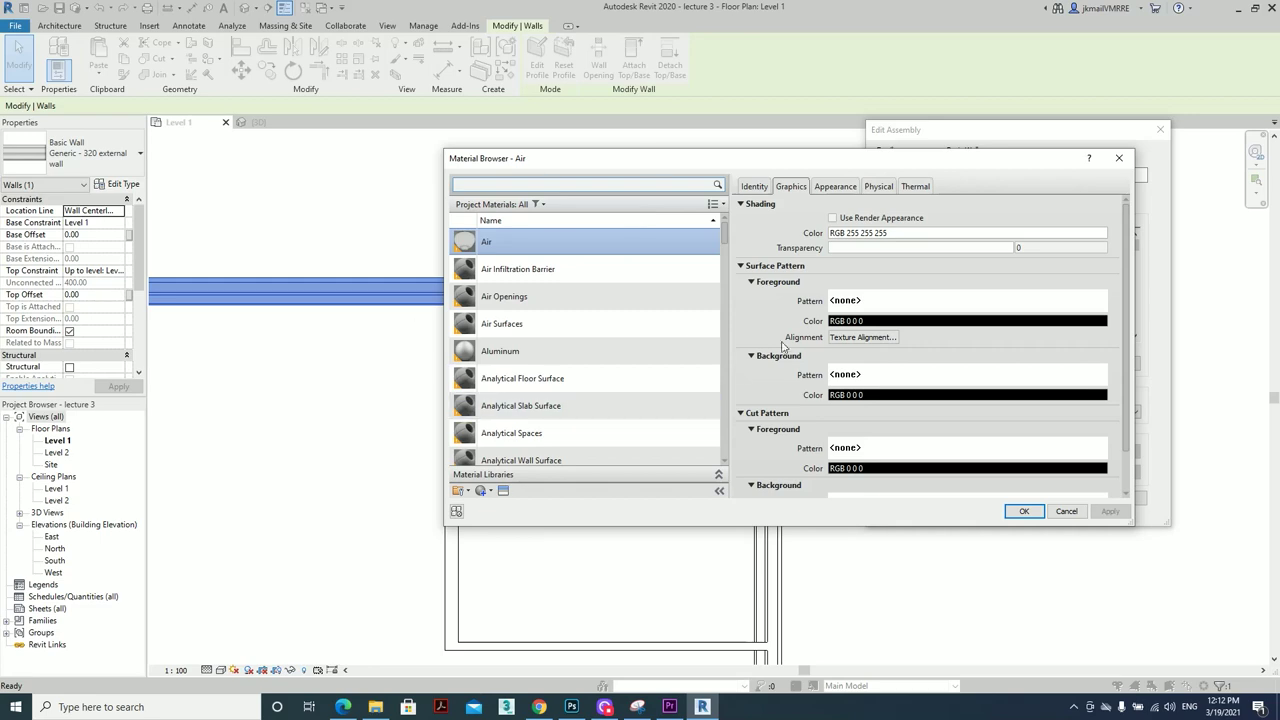
# Close the materials, assembly and type dialogs unchanged and shift the floor plan right
pyautogui.click(1066, 511)
pyautogui.click(1066, 510)
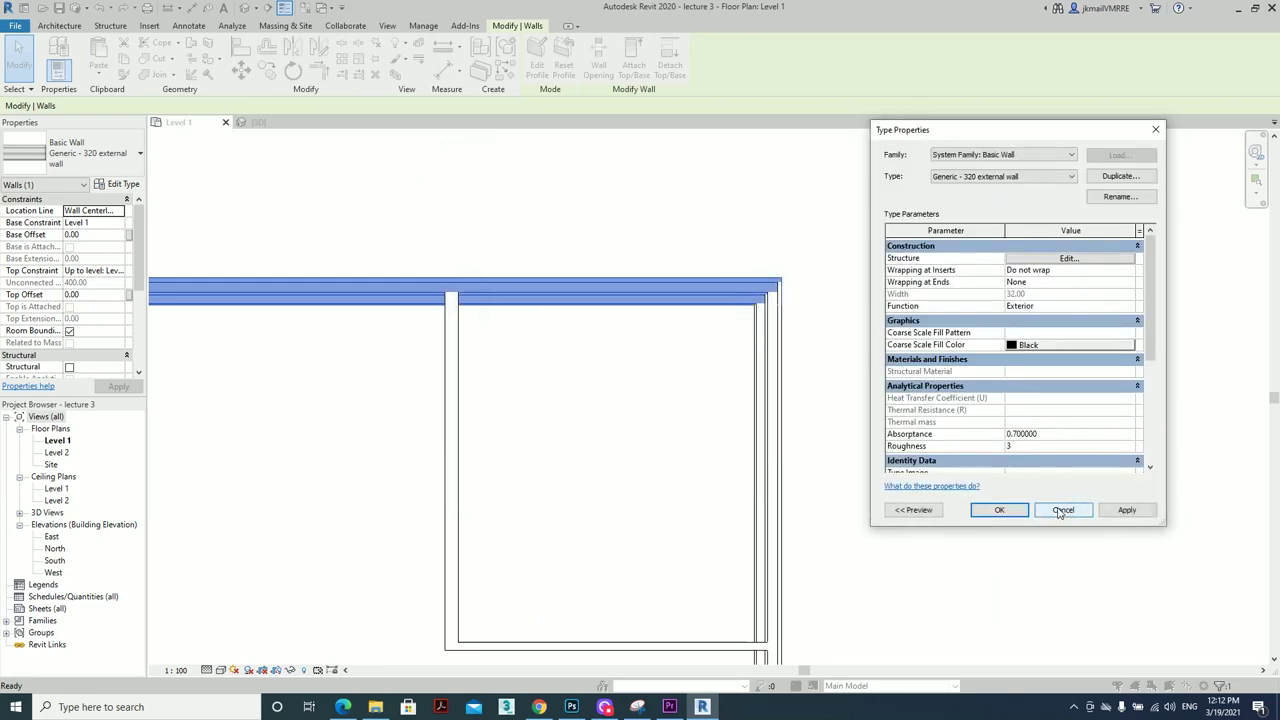
pyautogui.click(1060, 512)
pyautogui.click(717, 449)
pyautogui.moveTo(574, 433)
pyautogui.mouseDown(button='middle')
pyautogui.moveTo(722, 438)
pyautogui.moveTo(625, 418)
pyautogui.mouseUp(button='middle')
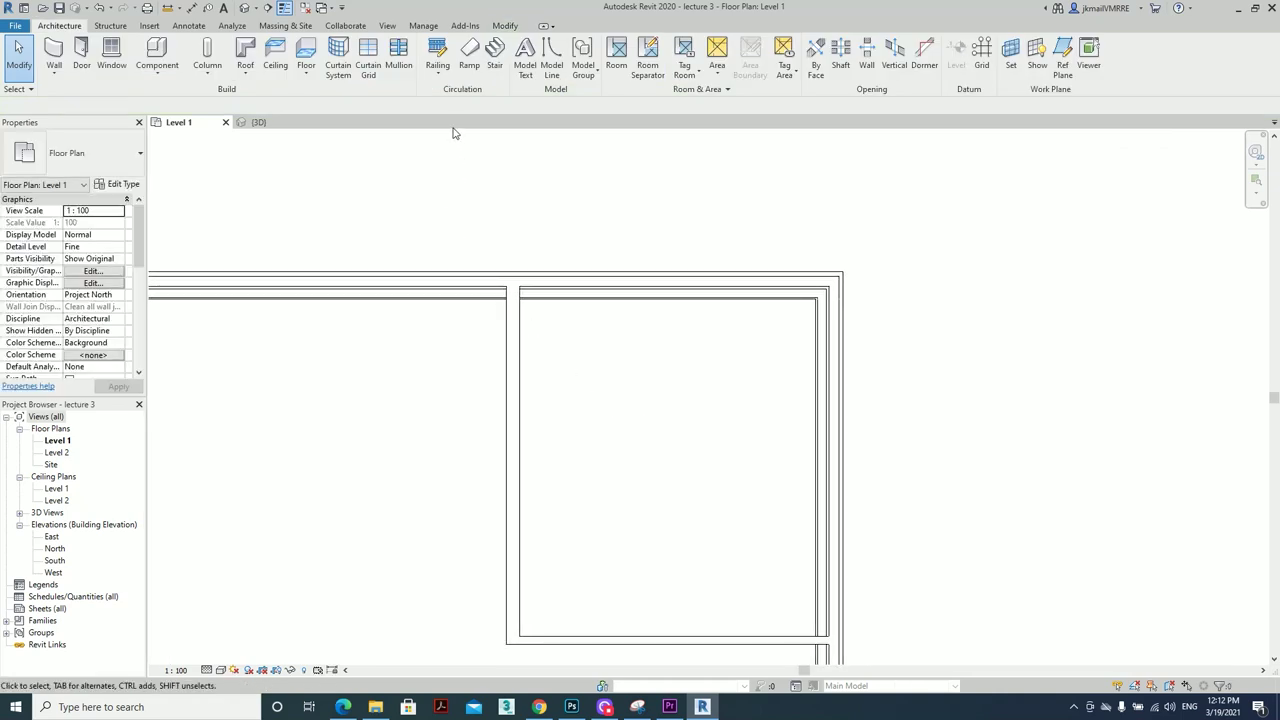
# Zoom and pan the floor plan to frame the wall corner
pyautogui.scroll(2, 686, 317)
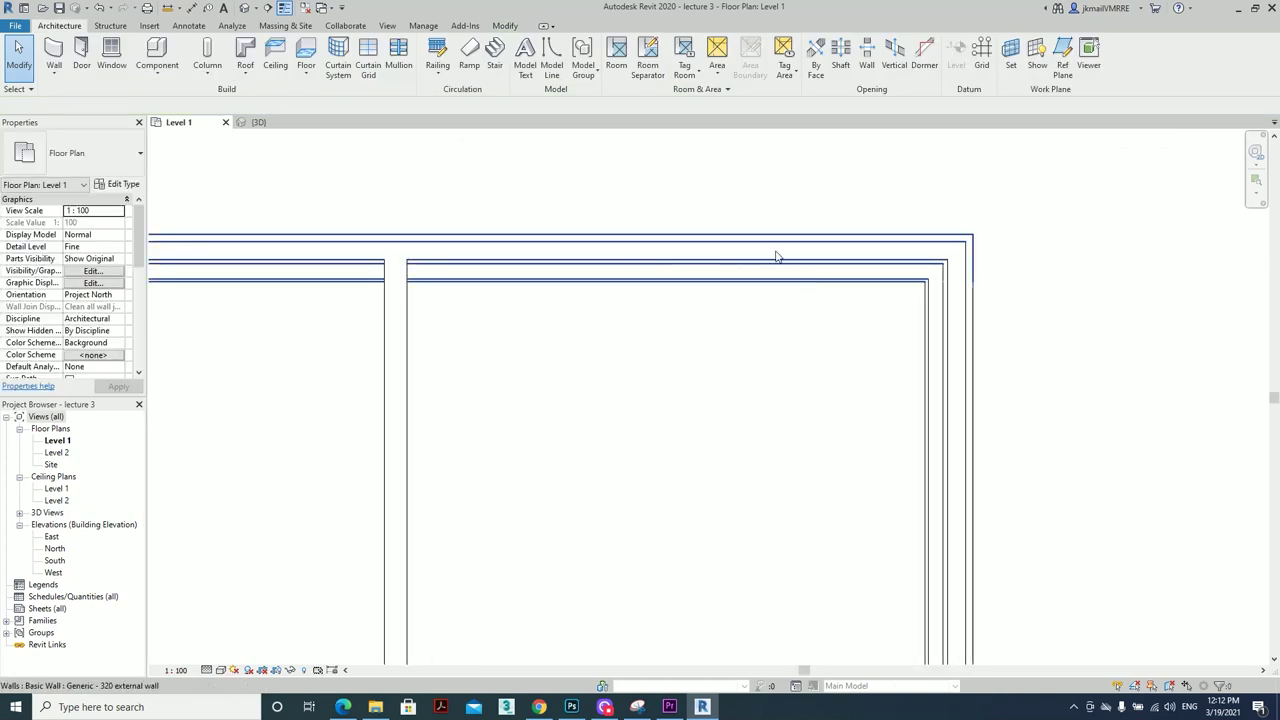
pyautogui.scroll(2, 792, 287)
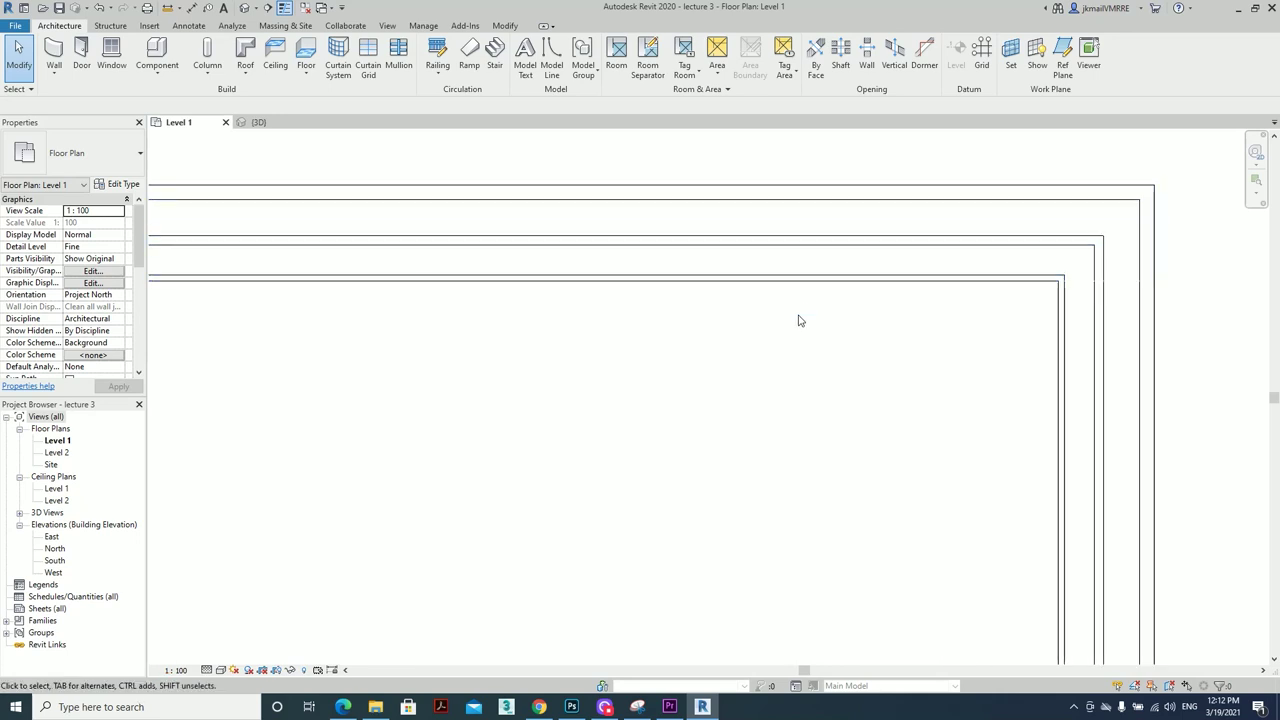
pyautogui.scroll(-2, 704, 328)
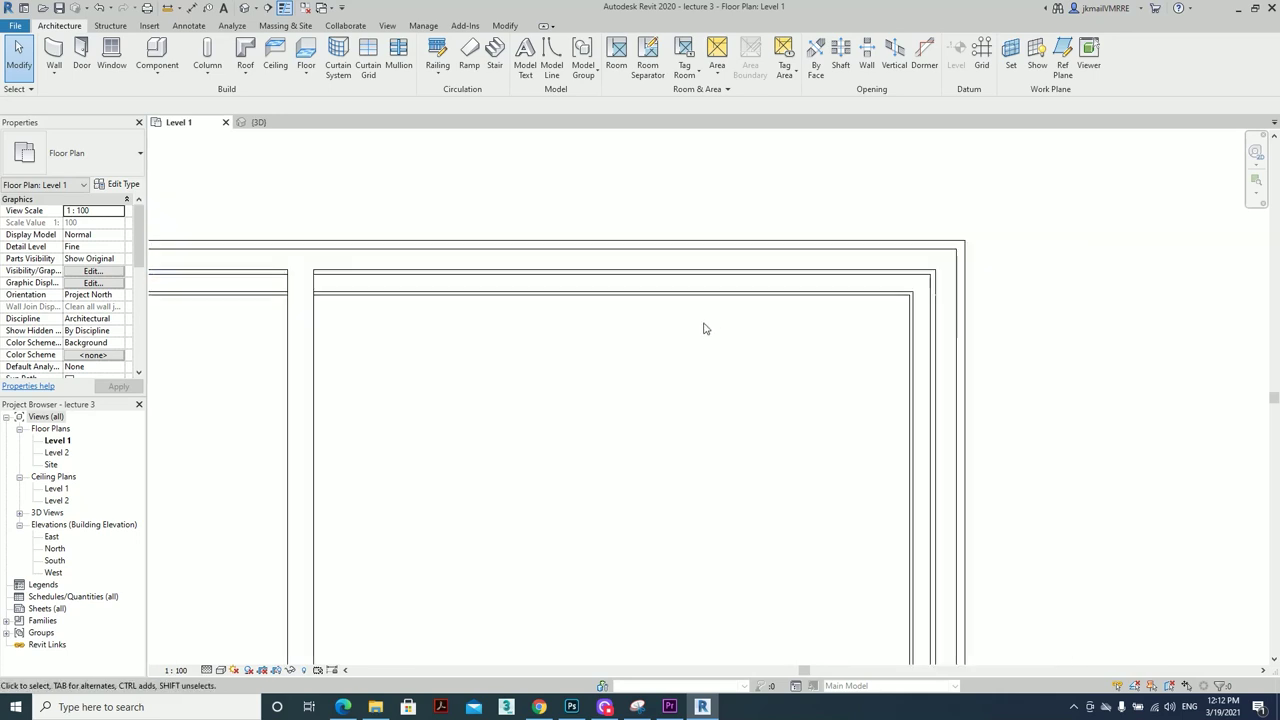
pyautogui.scroll(1, 606, 371)
pyautogui.scroll(-2, 857, 363)
pyautogui.scroll(2, 657, 371)
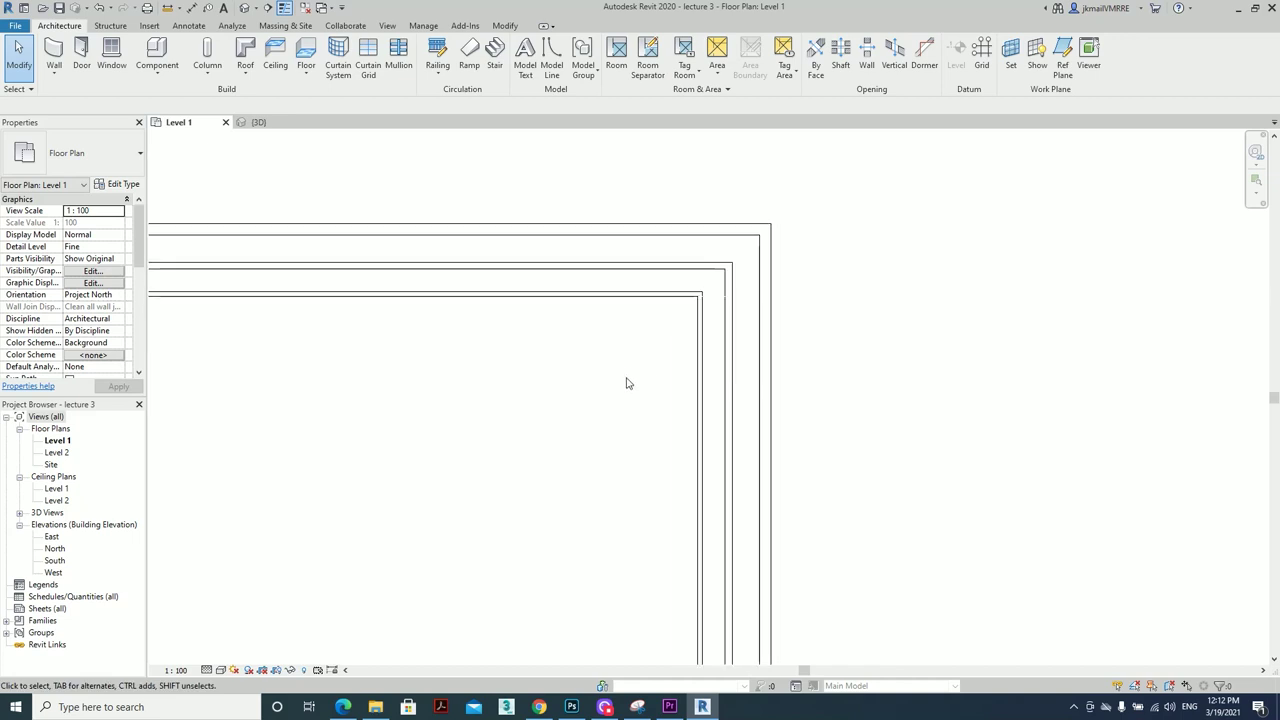
pyautogui.moveTo(627, 383); pyautogui.dragTo(572, 413, button='middle')
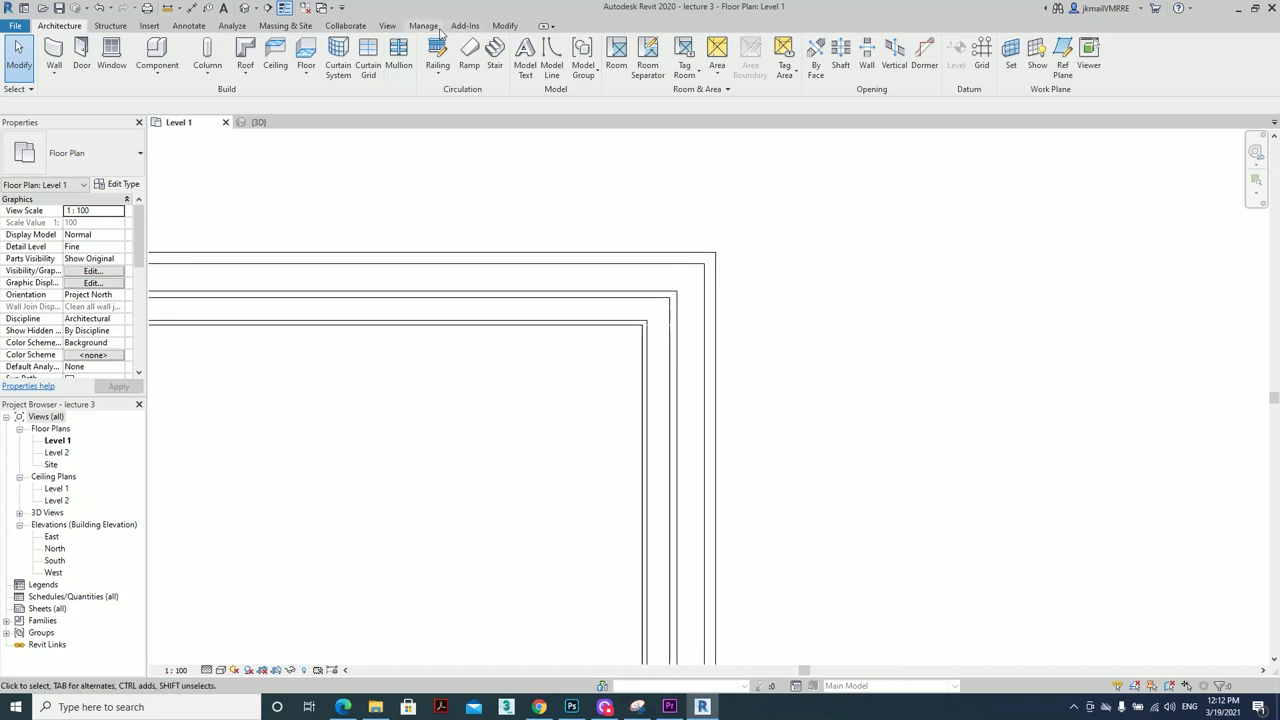
# Open Manage > Materials and scroll through the project materials from Air to Wood - Stained
pyautogui.click(395, 30)
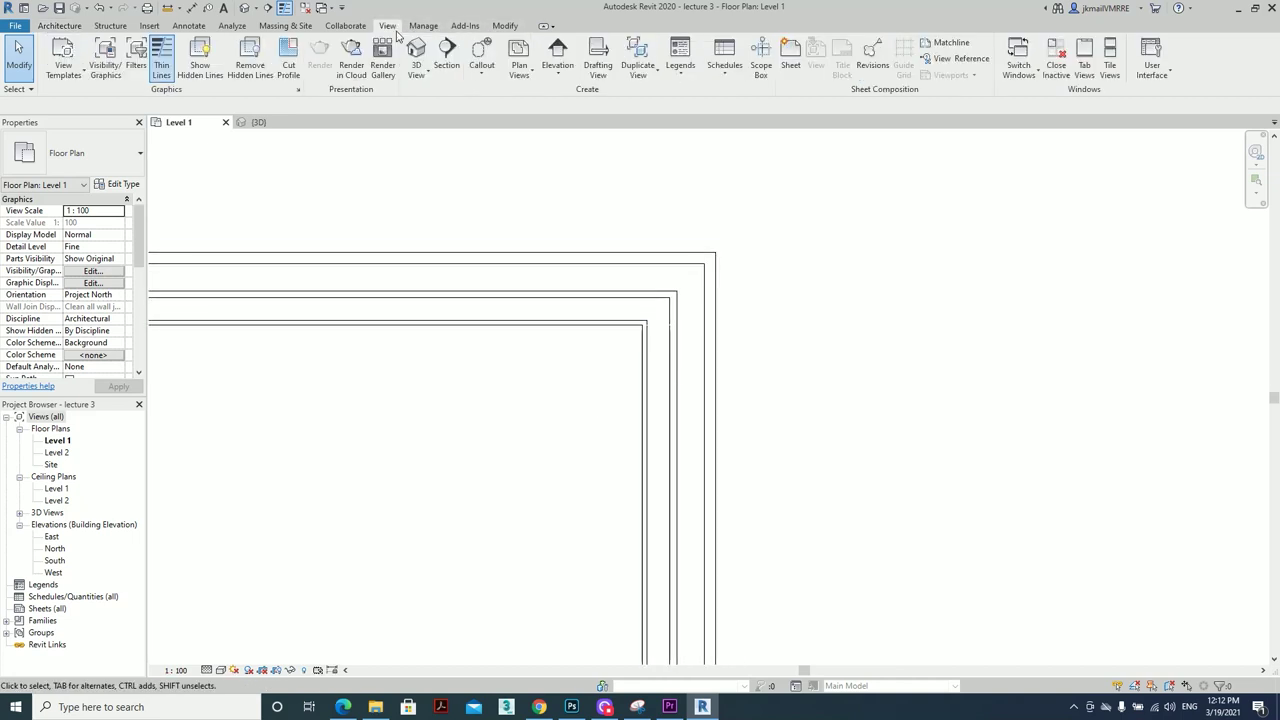
pyautogui.click(423, 26)
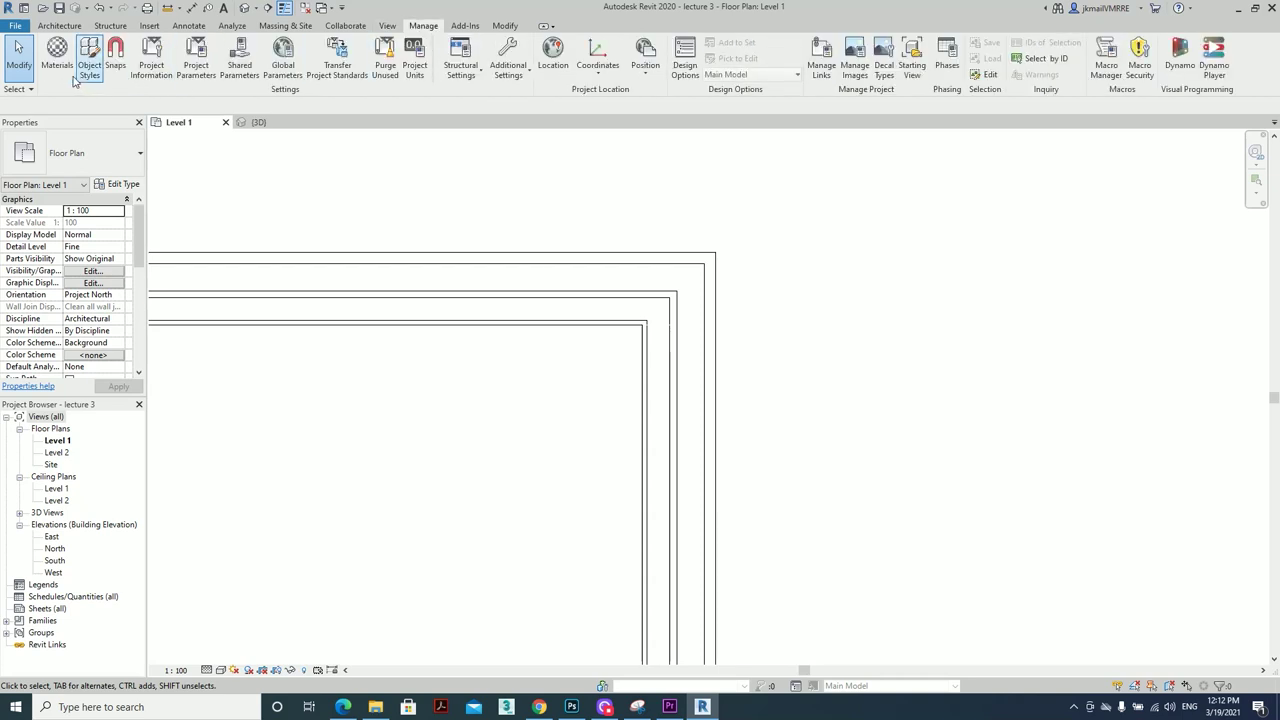
pyautogui.click(57, 55)
pyautogui.scroll(-5, 555, 310)
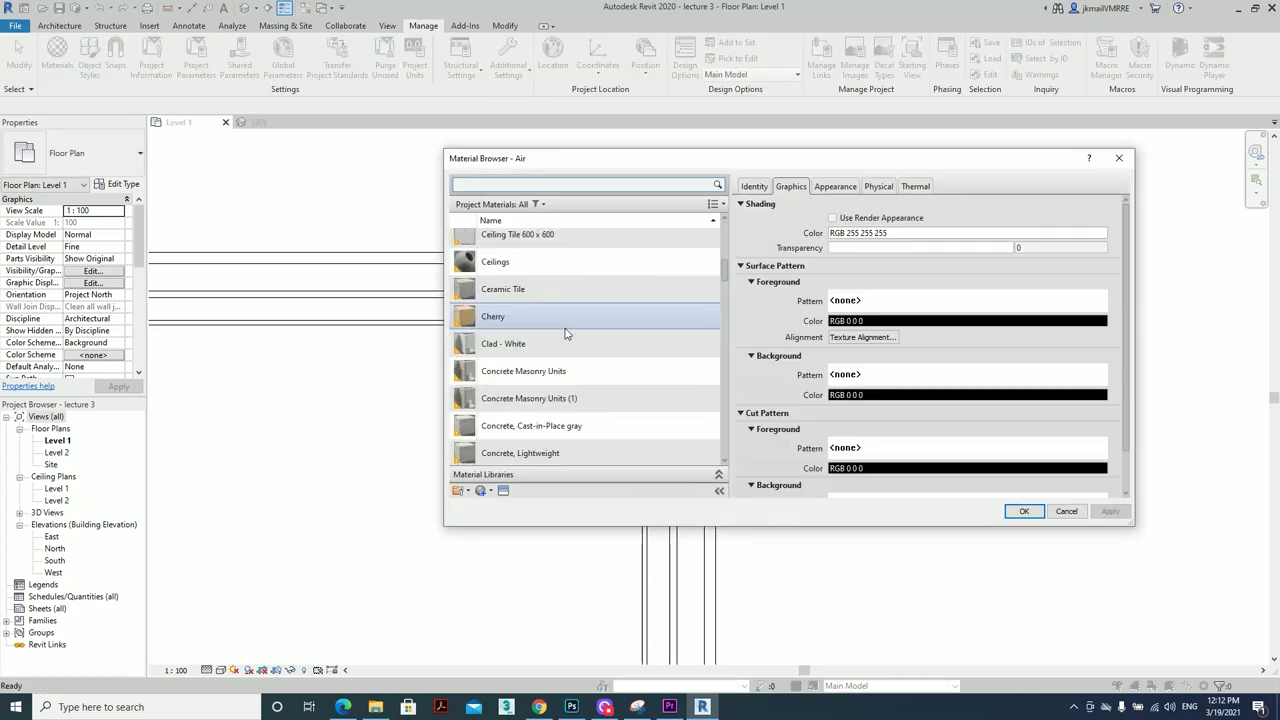
pyautogui.scroll(-5, 567, 342)
pyautogui.scroll(-5, 567, 342)
pyautogui.scroll(-5, 574, 354)
pyautogui.scroll(-1, 580, 360)
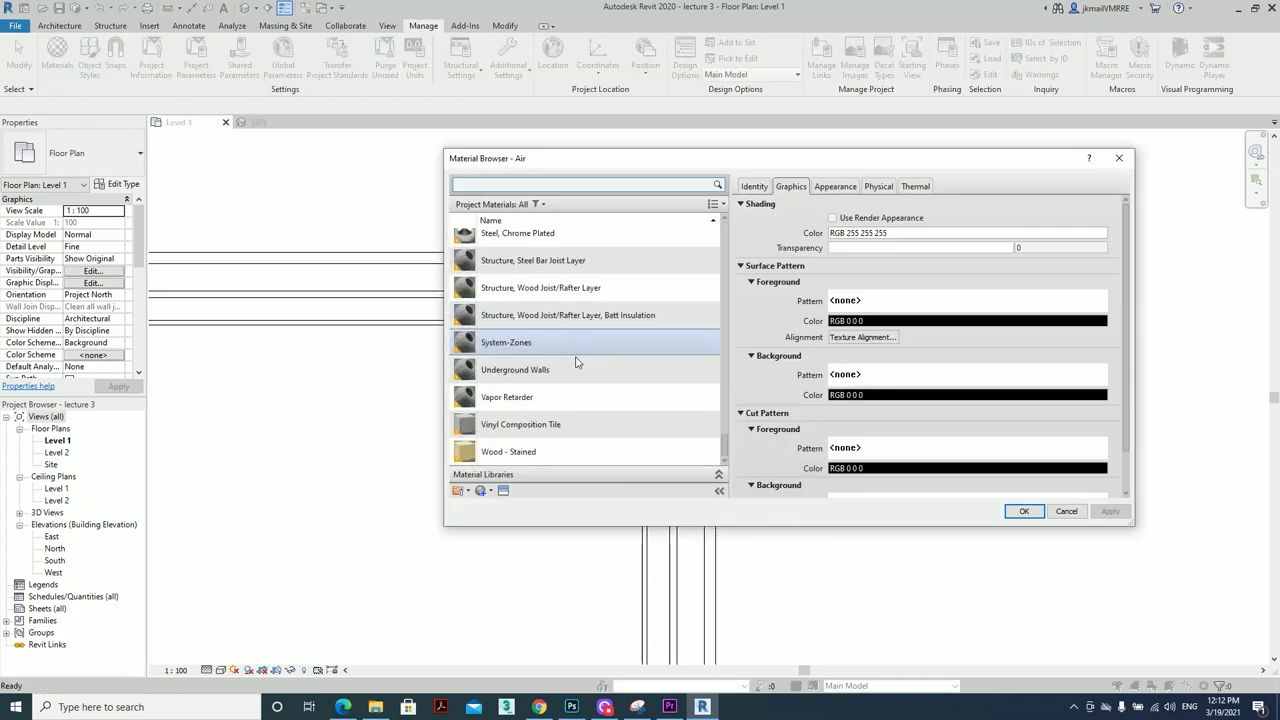
pyautogui.scroll(5, 580, 371)
pyautogui.scroll(5, 590, 340)
pyautogui.scroll(5, 600, 335)
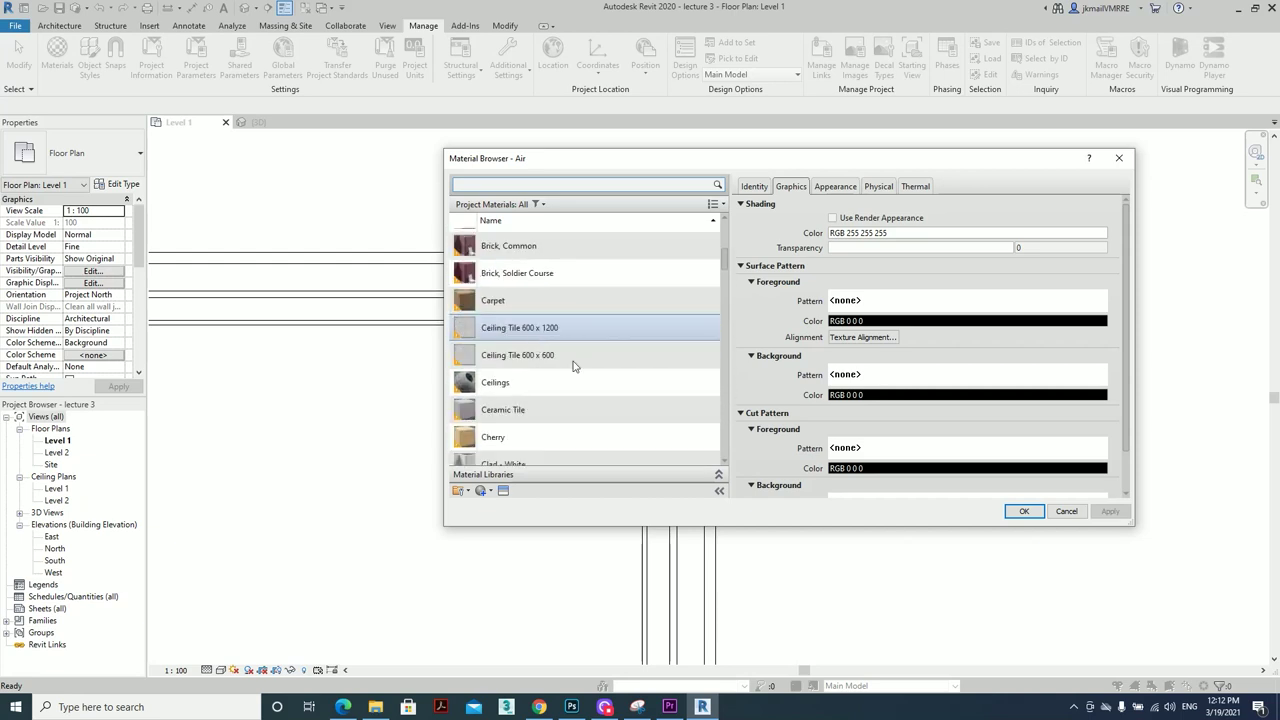
pyautogui.scroll(-5, 620, 385)
pyautogui.scroll(-5, 600, 365)
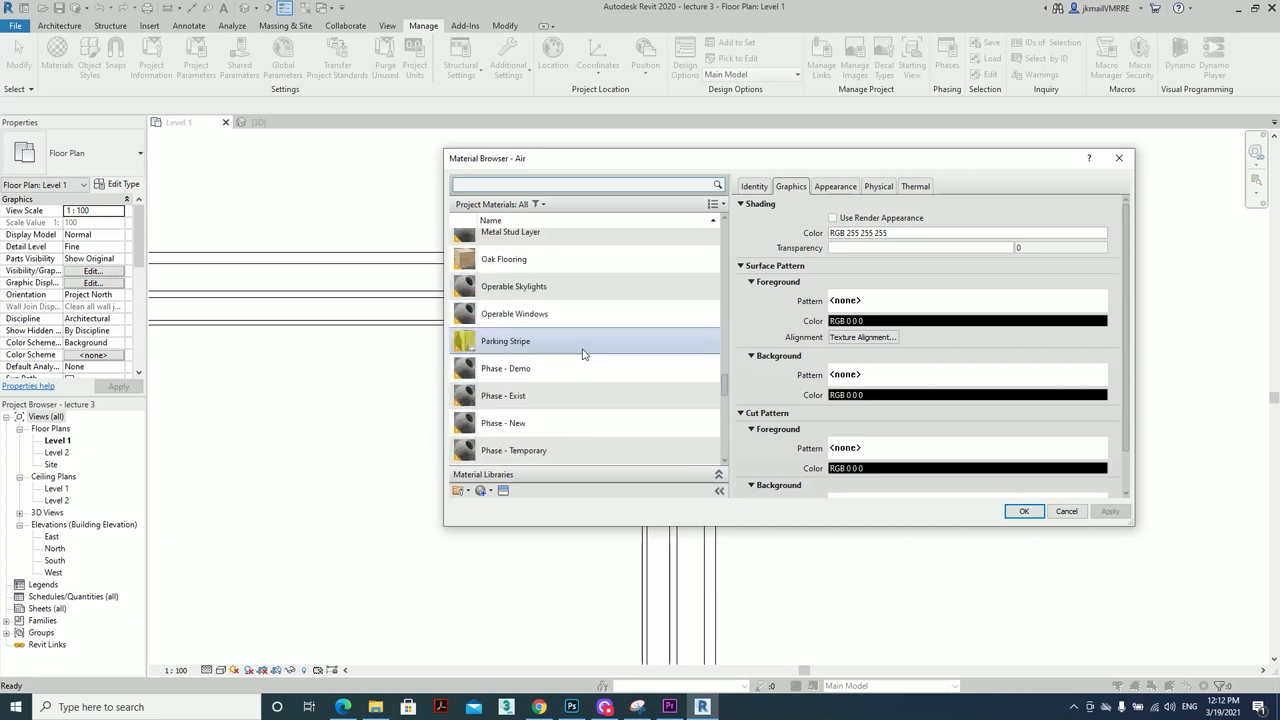
pyautogui.scroll(-5, 583, 340)
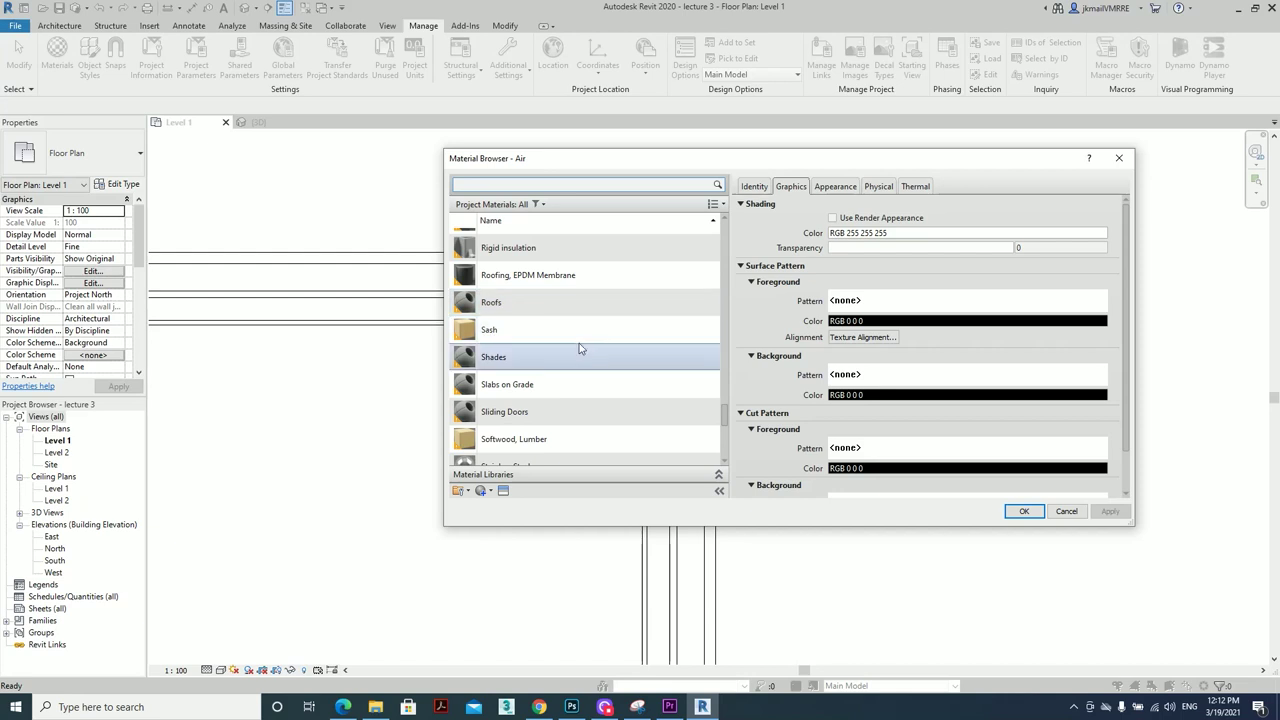
pyautogui.scroll(10, 579, 343)
pyautogui.scroll(5, 545, 268)
pyautogui.scroll(5, 560, 272)
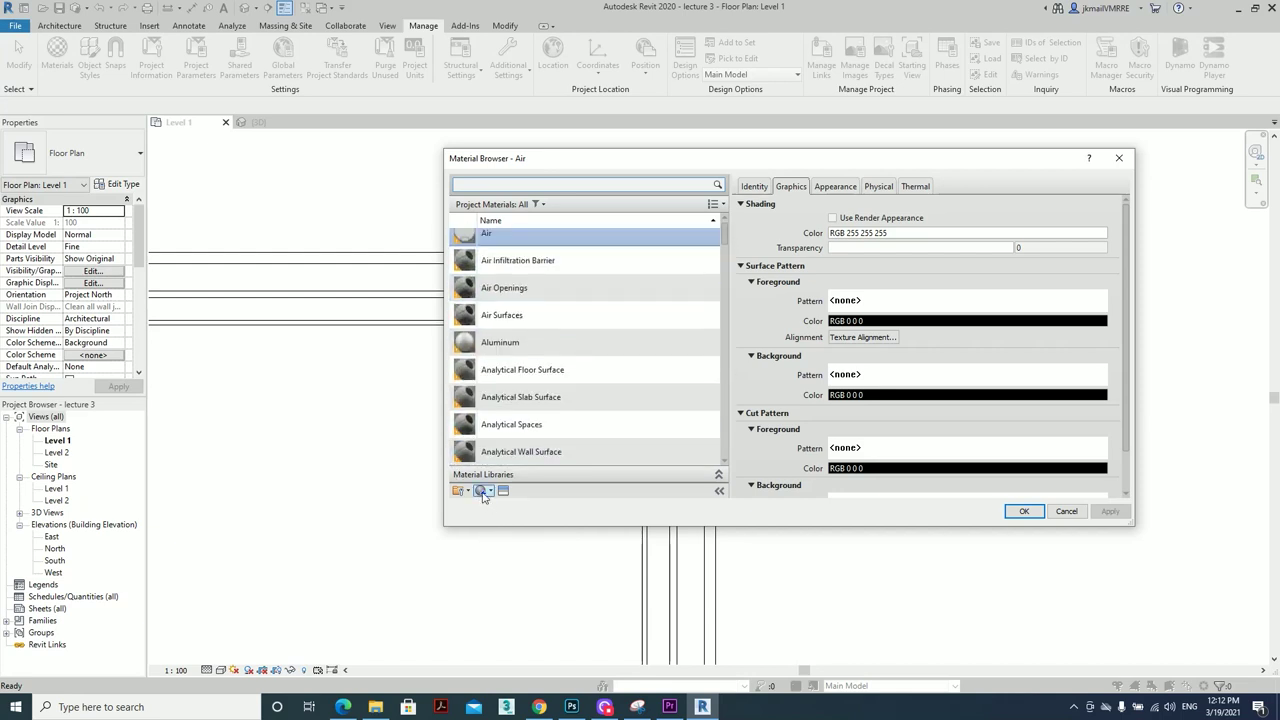
# Create a new project material and rename it 'Conrete substrate'
pyautogui.click(485, 492)
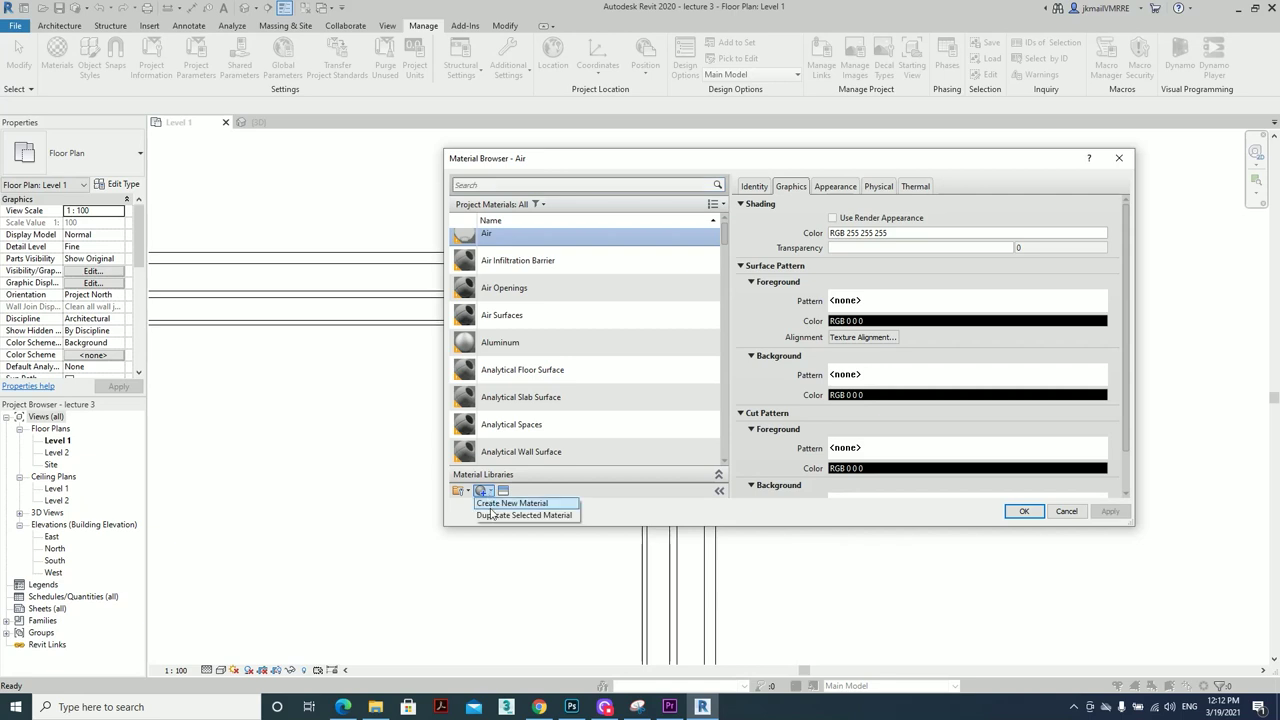
pyautogui.click(490, 505)
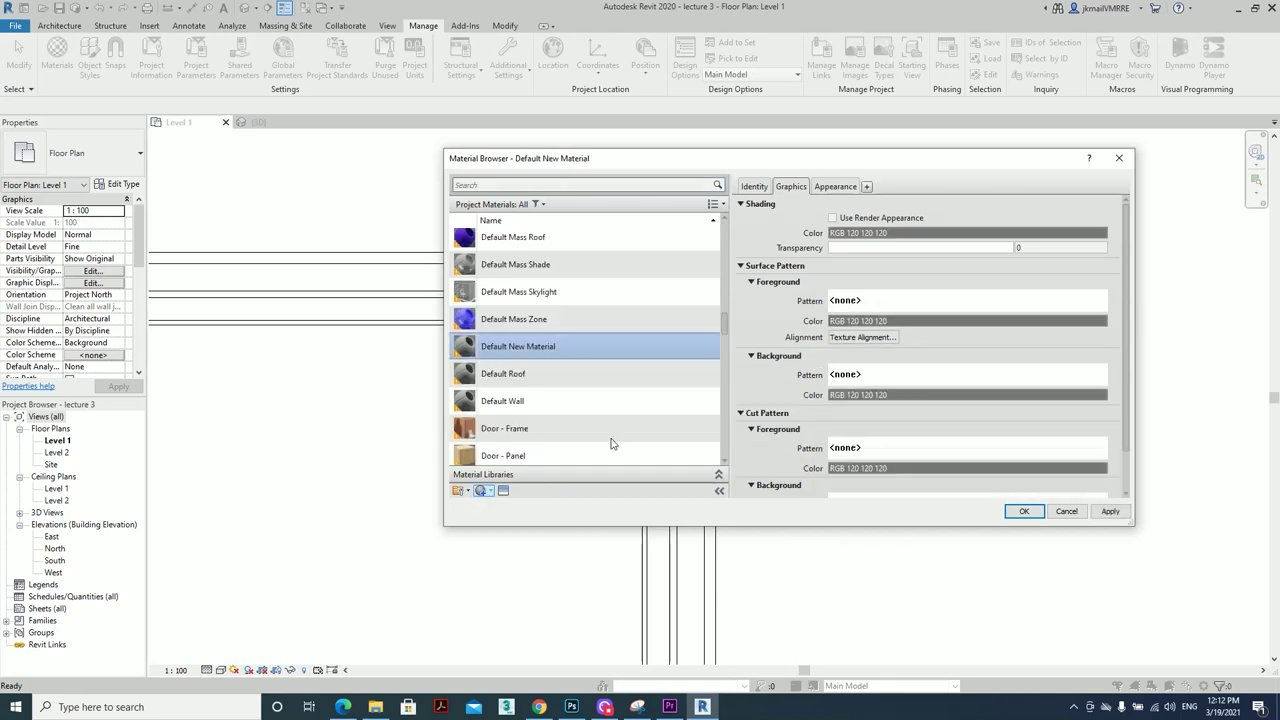
pyautogui.rightClick(541, 344)
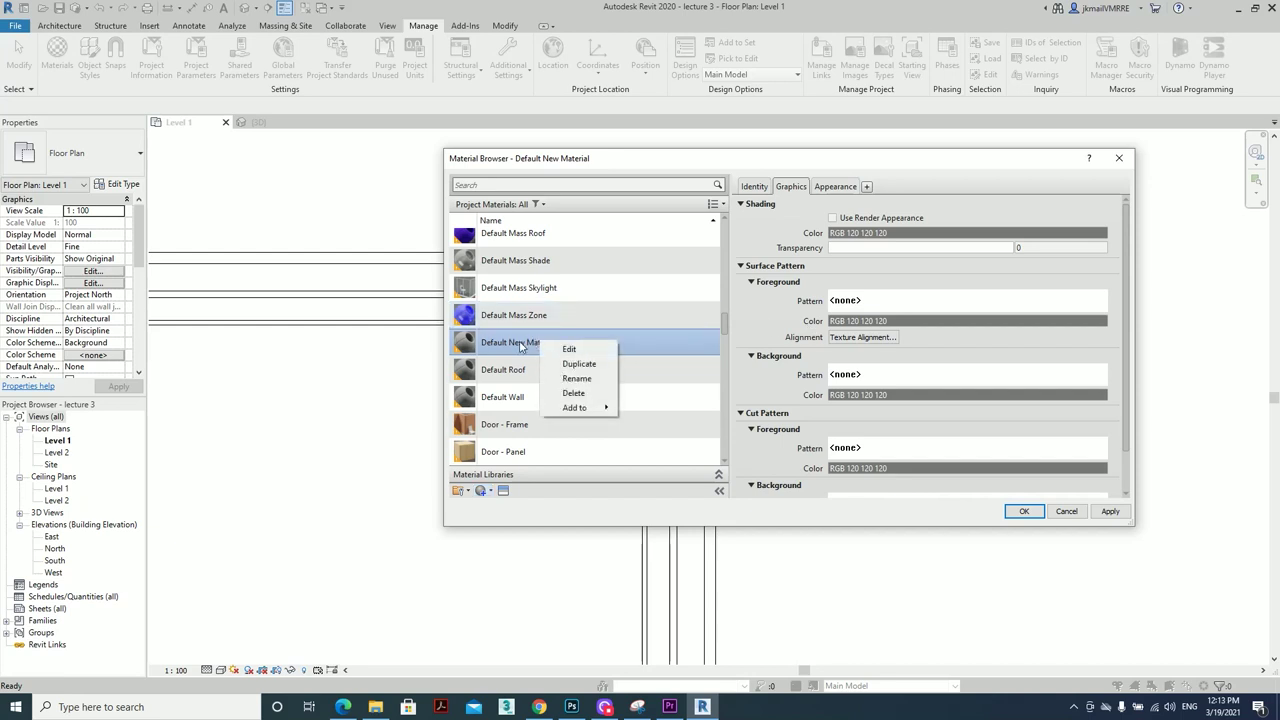
pyautogui.click(577, 378)
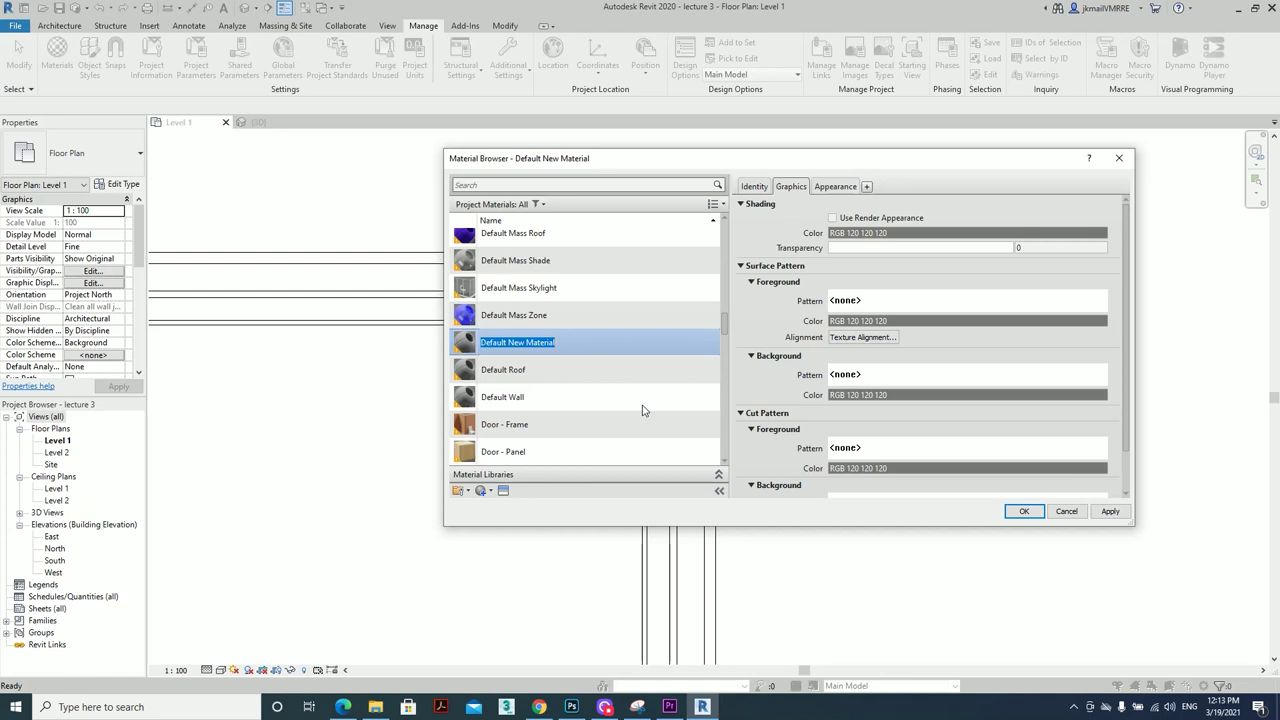
pyautogui.write('Conrete substrate')
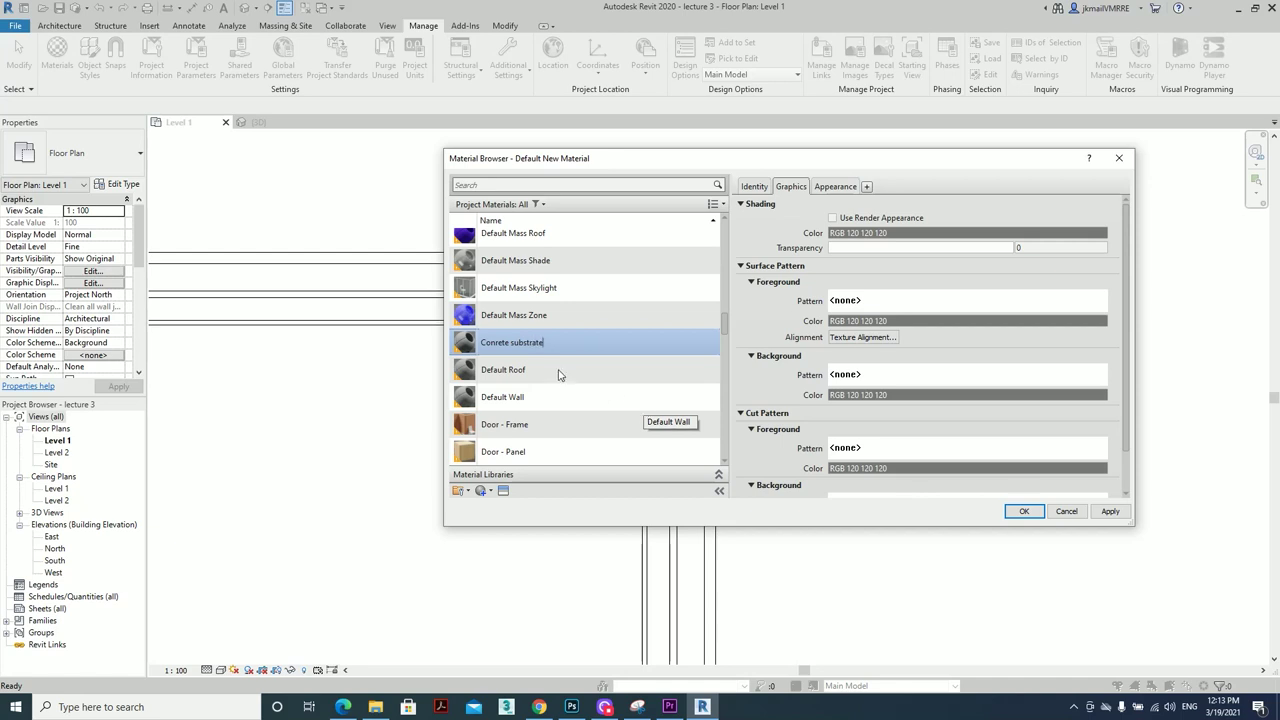
pyautogui.click(530, 344)
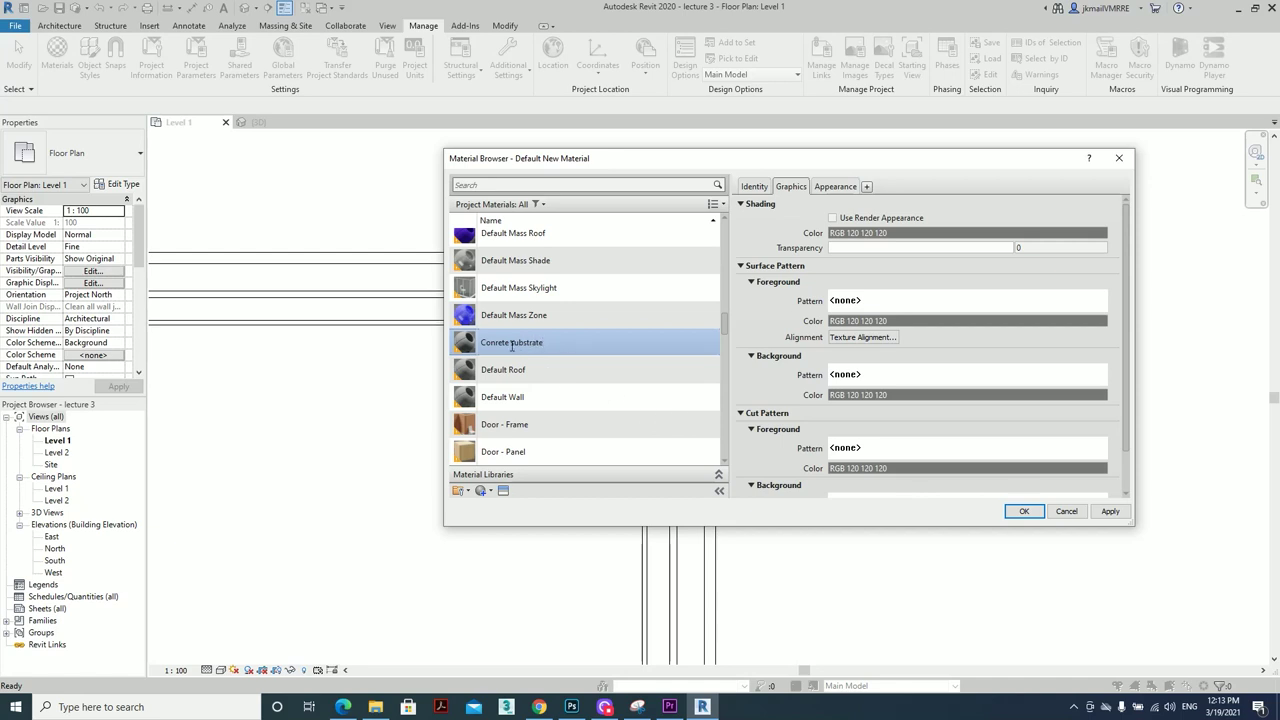
pyautogui.click(472, 348)
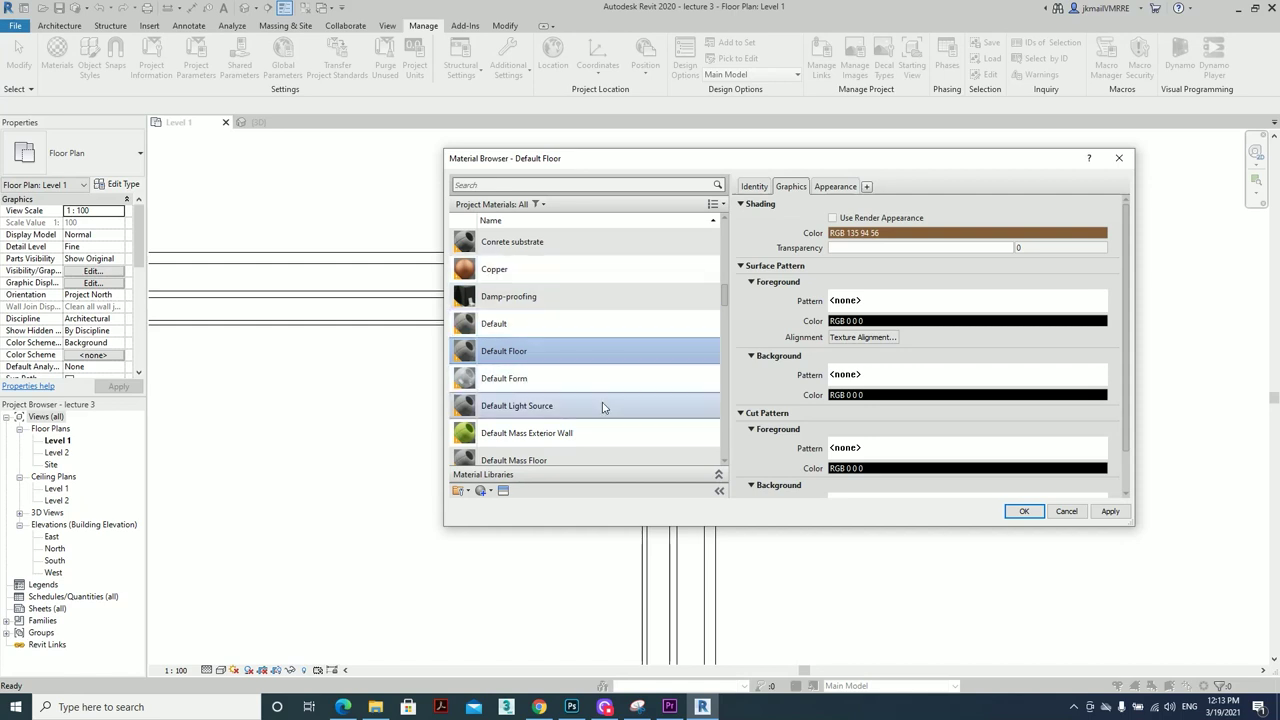
# Compare Clad - White, Concrete Masonry Units, Concrete Precast and Copper, then reselect Conrete substrate
pyautogui.scroll(-1, 601, 445)
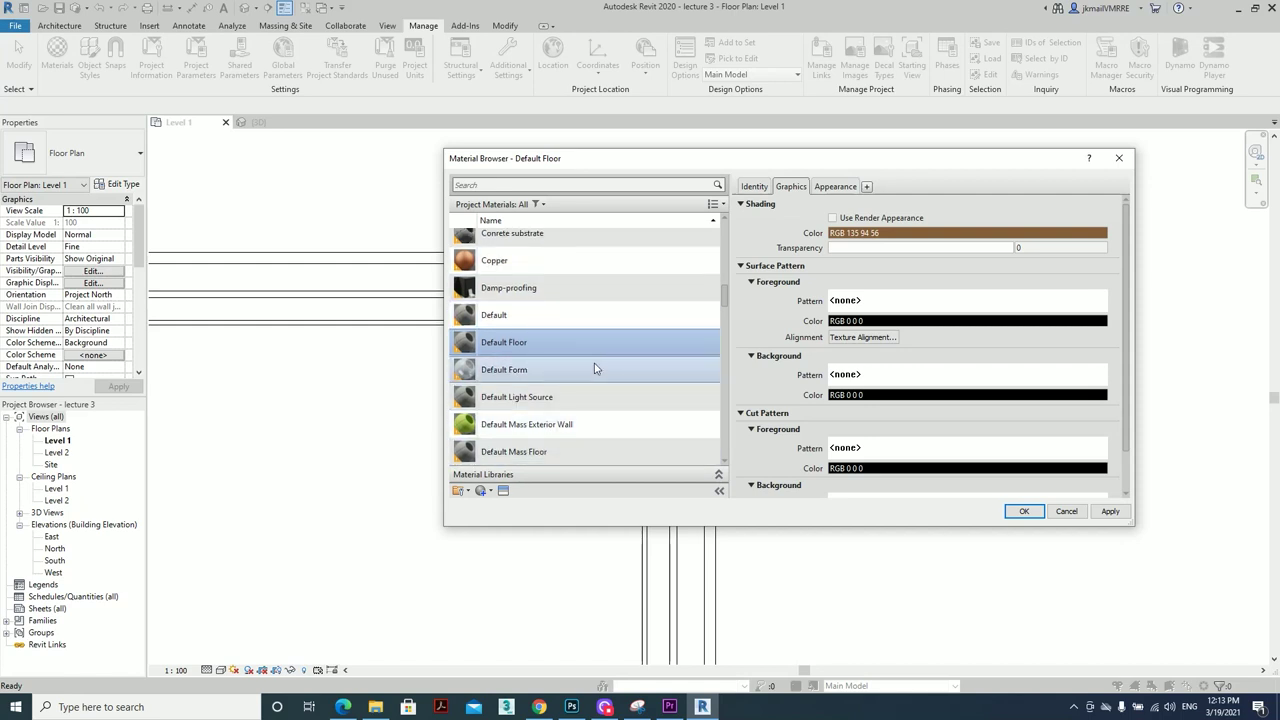
pyautogui.click(579, 258)
pyautogui.scroll(3, 580, 300)
pyautogui.click(605, 402)
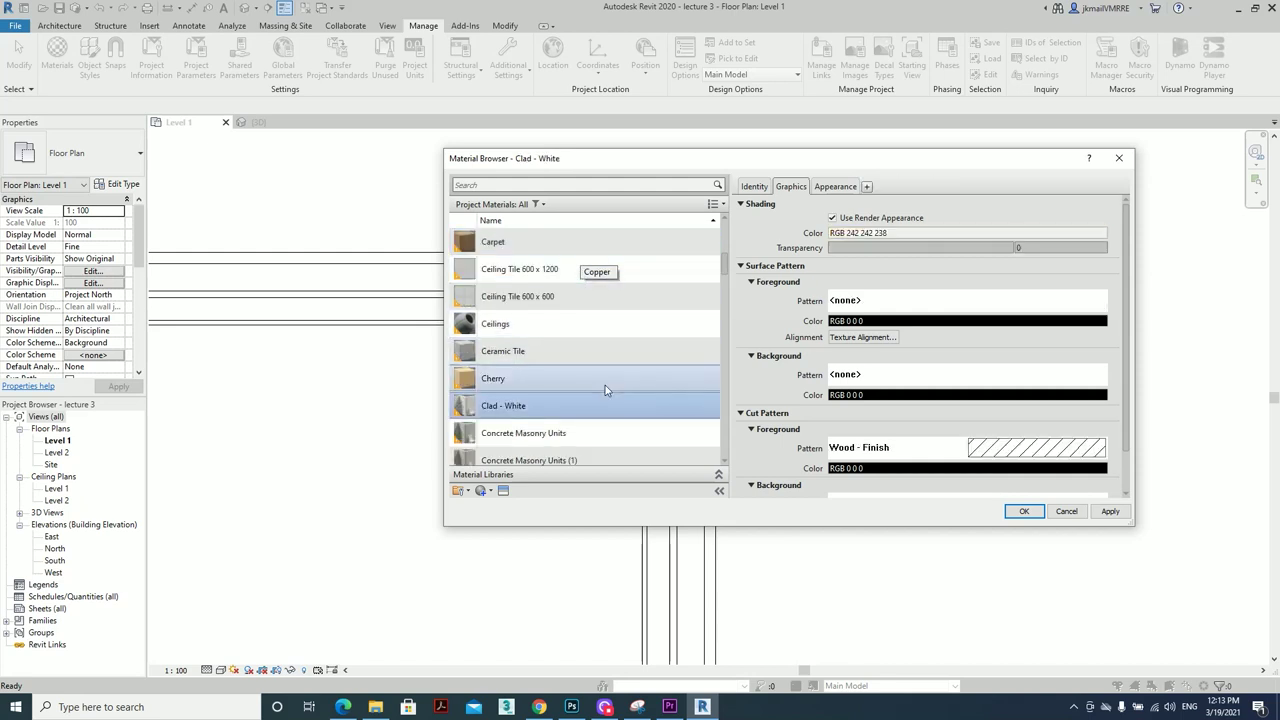
pyautogui.scroll(-2, 605, 390)
pyautogui.click(619, 304)
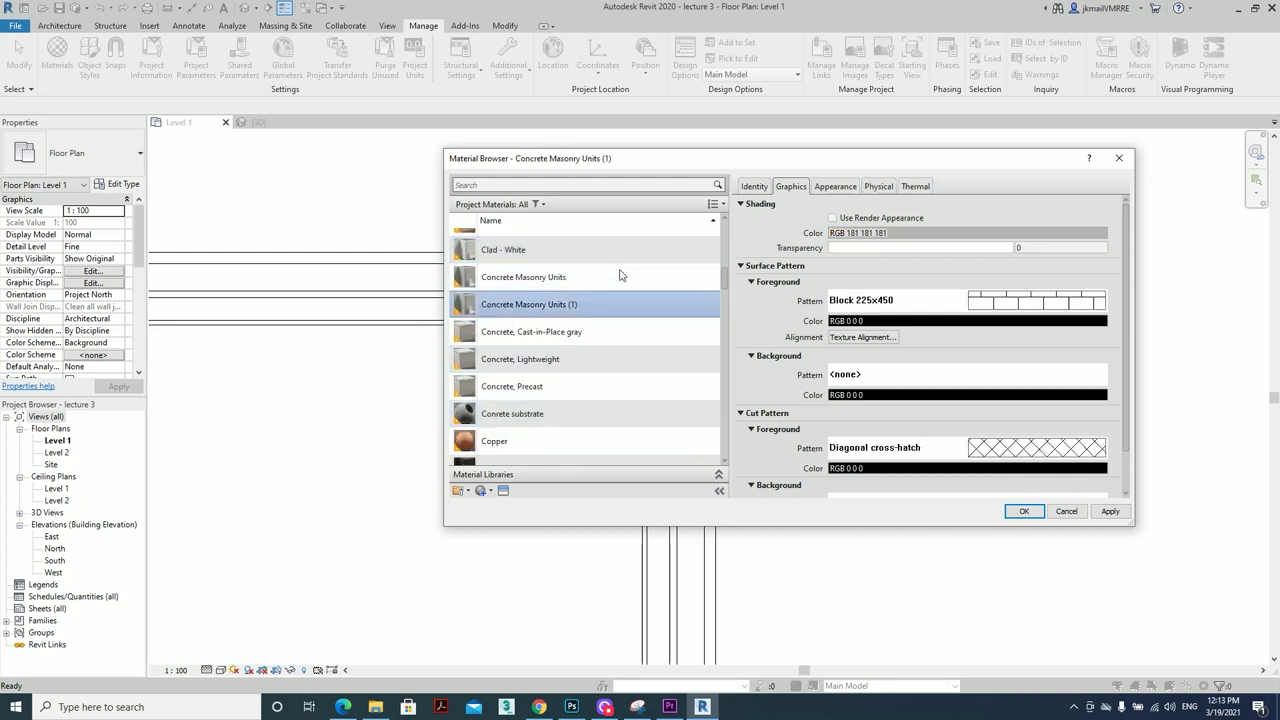
pyautogui.click(560, 386)
pyautogui.click(470, 440)
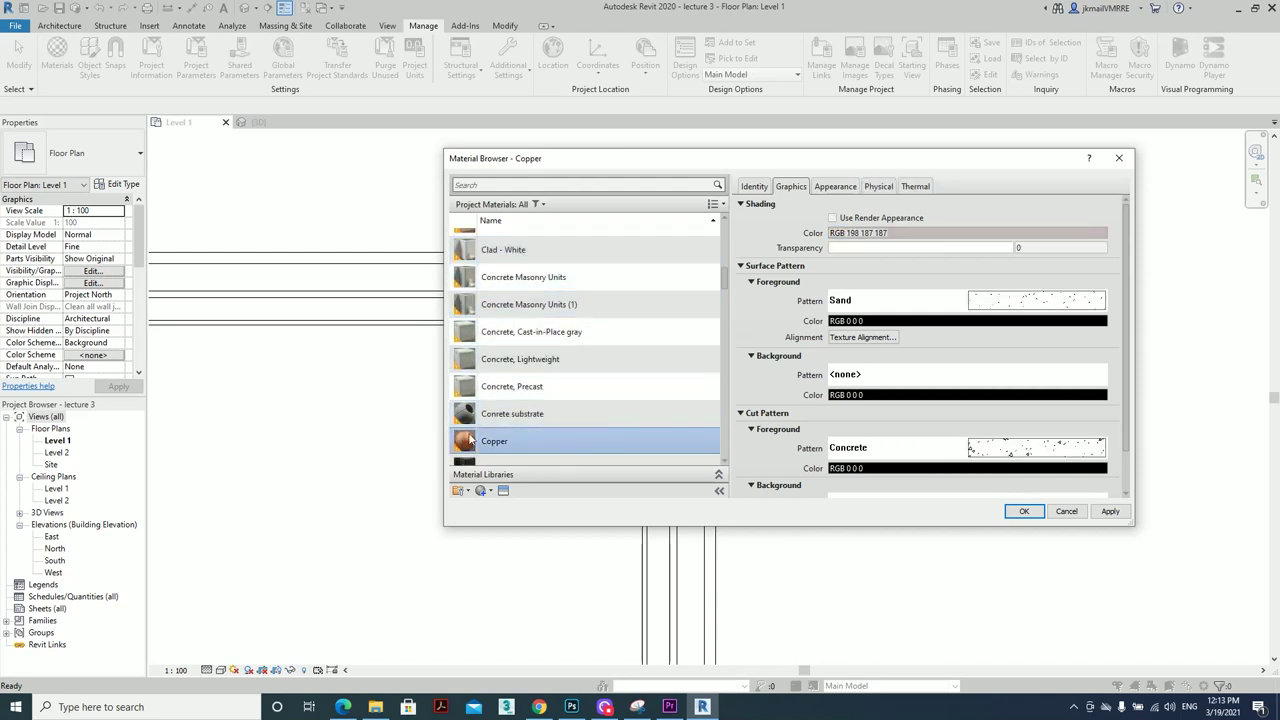
pyautogui.click(528, 413)
pyautogui.rightClick(528, 414)
pyautogui.press('Escape')
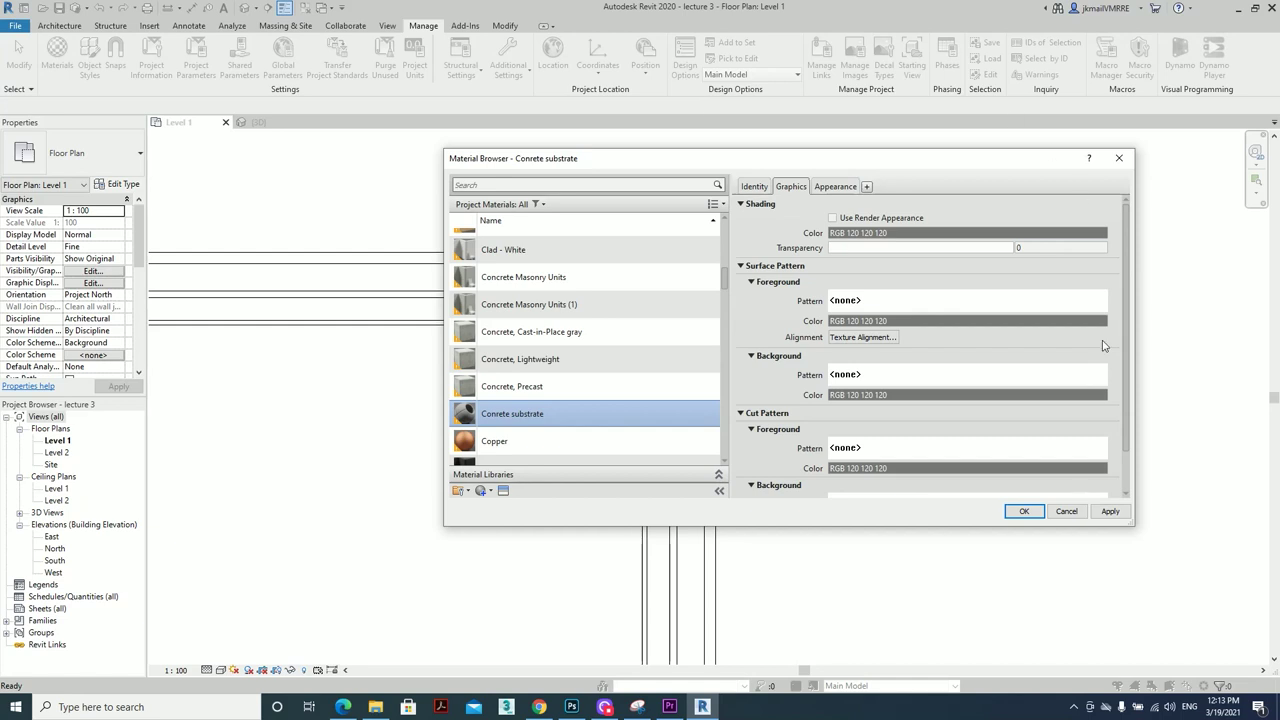
# Go to the material's Identity tab and begin entering its description
pyautogui.click(755, 187)
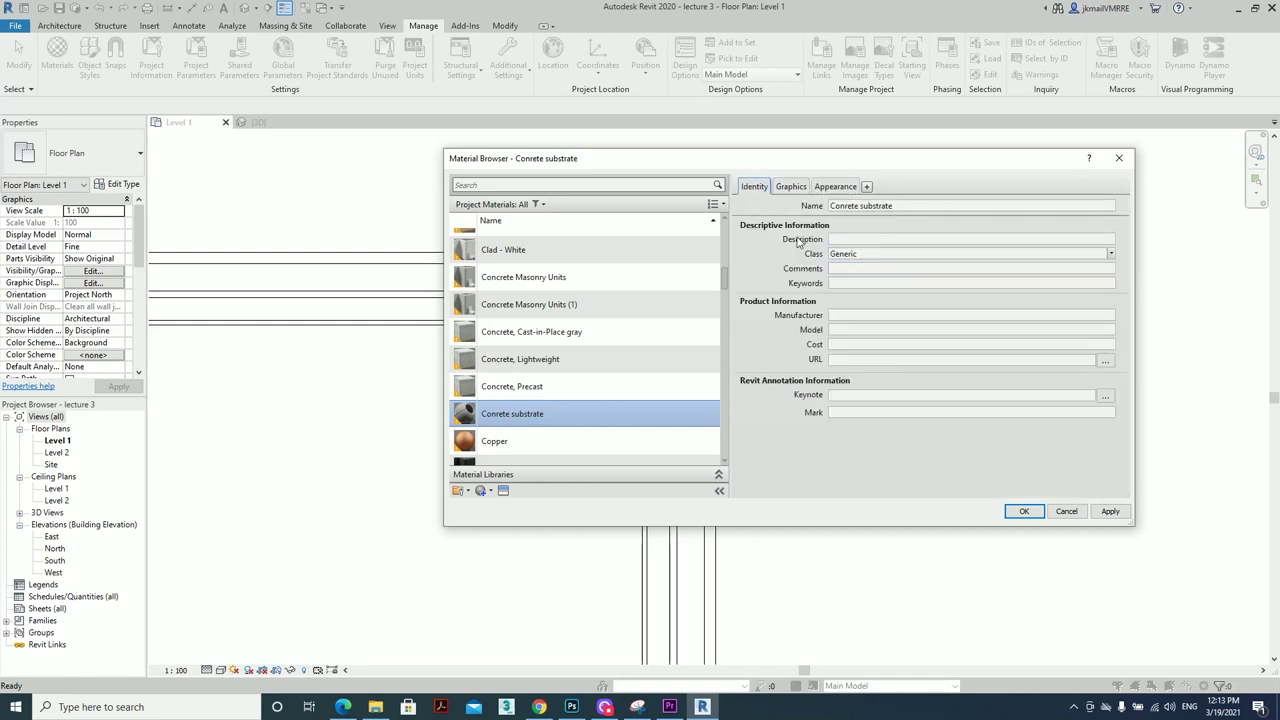
pyautogui.tripleClick(870, 206)
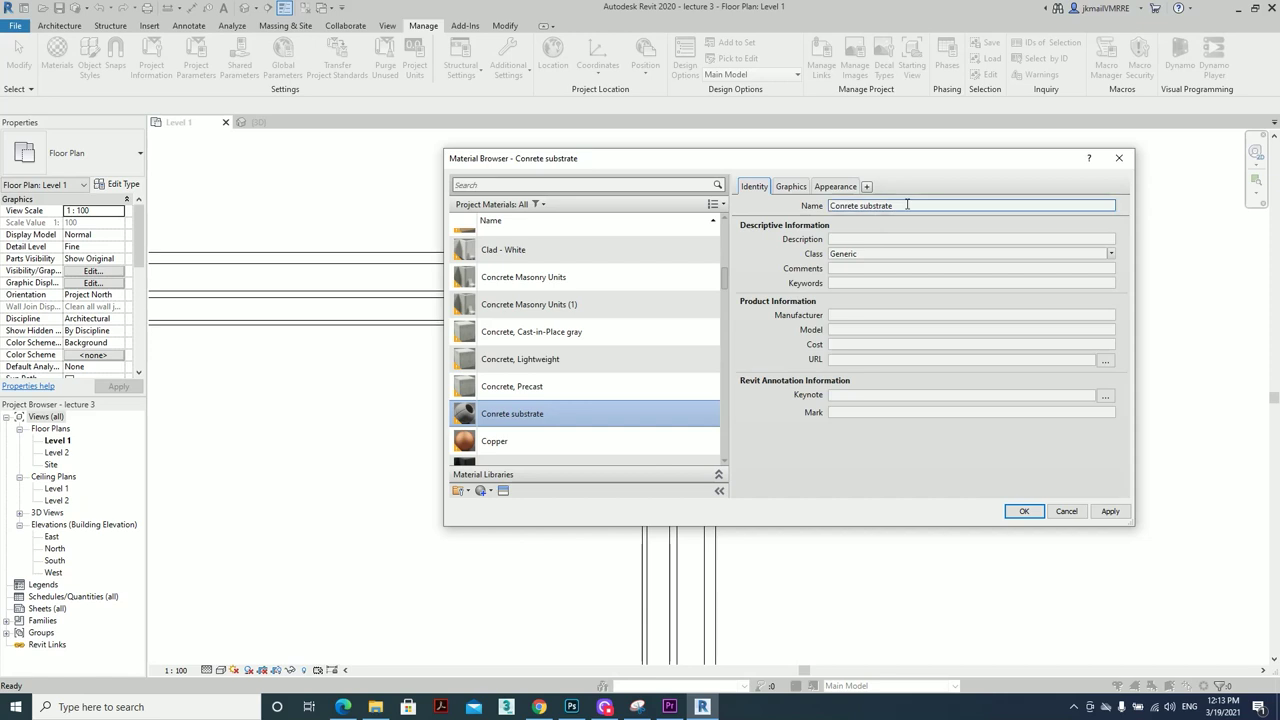
pyautogui.click(844, 239)
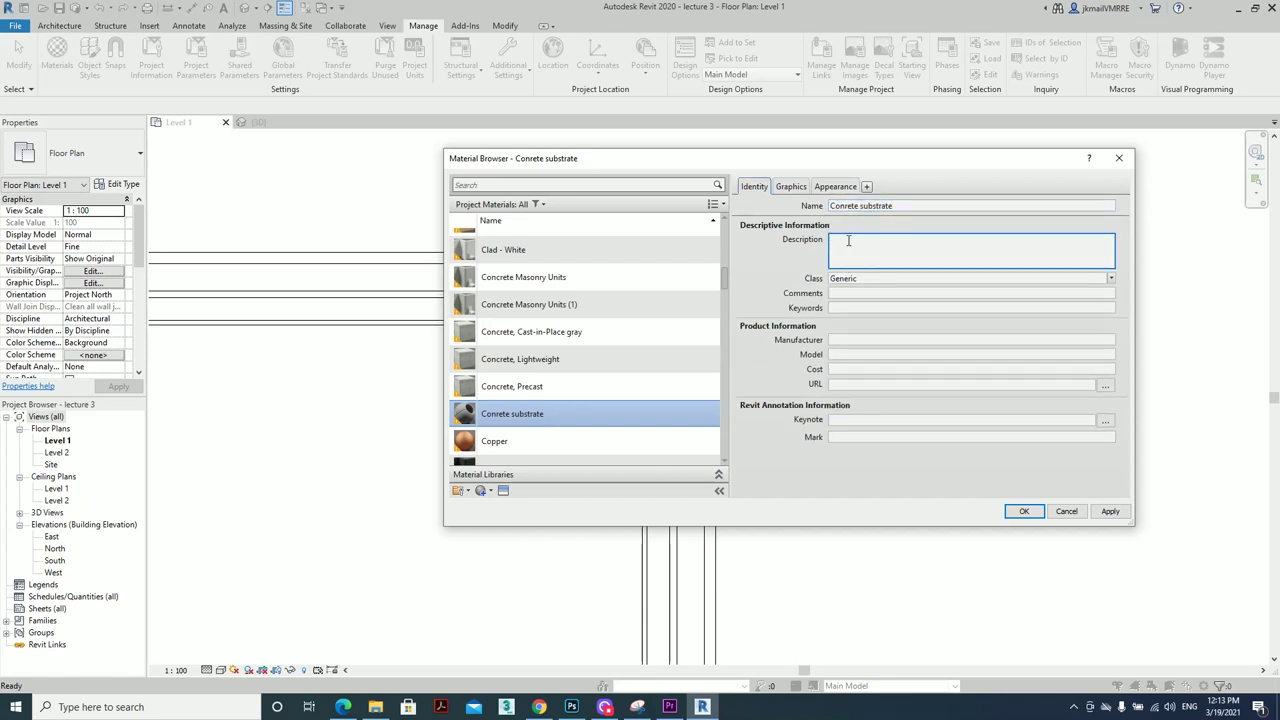
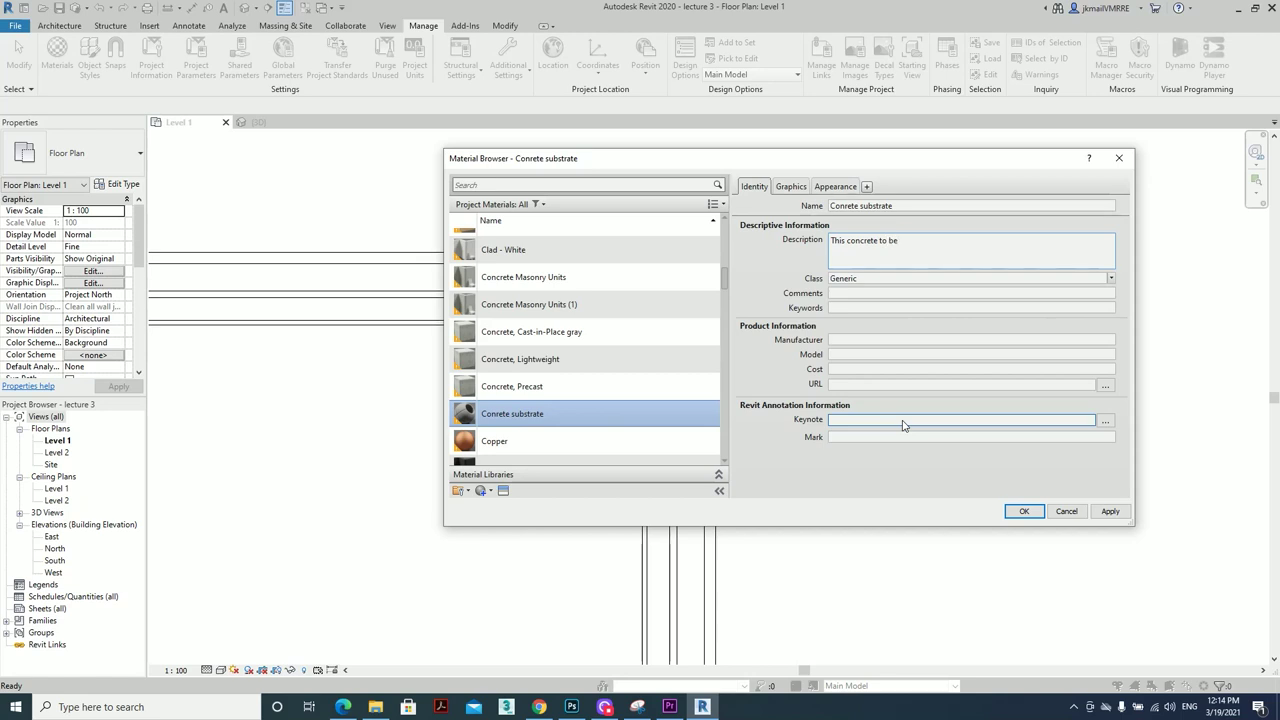
# Finish the Concrete substrate description as concrete behind the external stone, then view its Graphics settings
pyautogui.write(' behinde the external stone.')
pyautogui.click(852, 340)
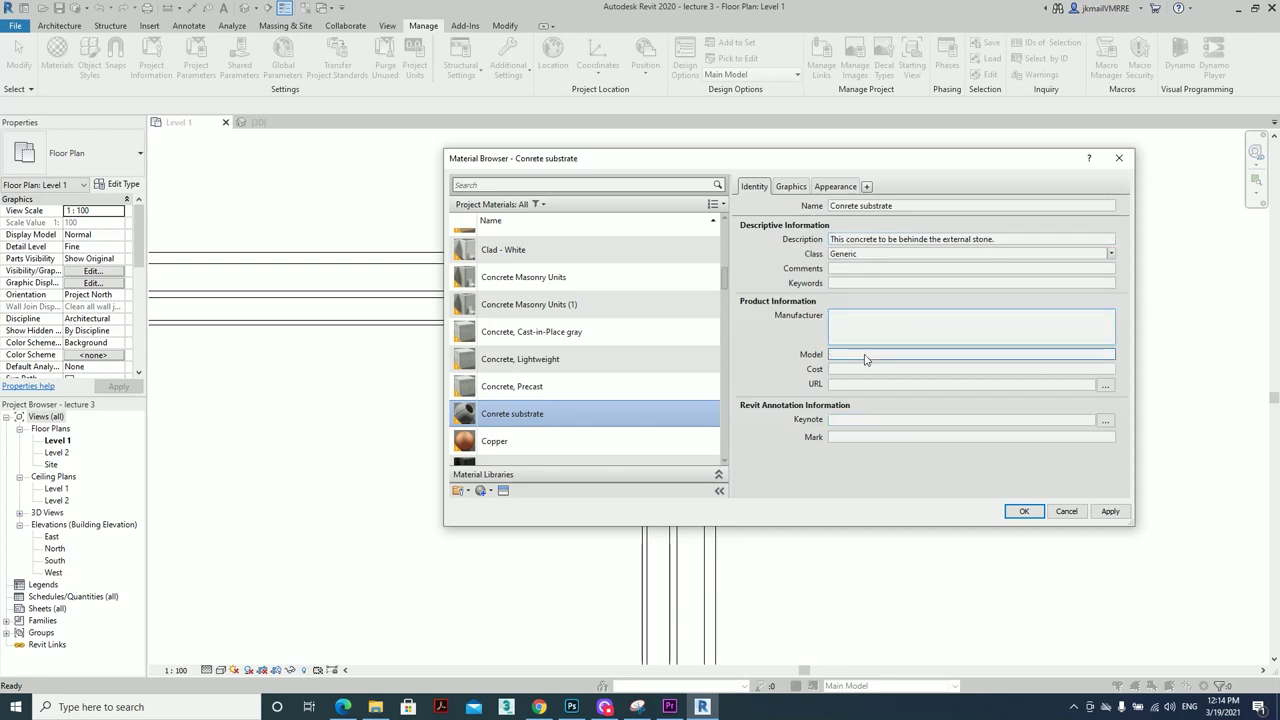
pyautogui.click(848, 385)
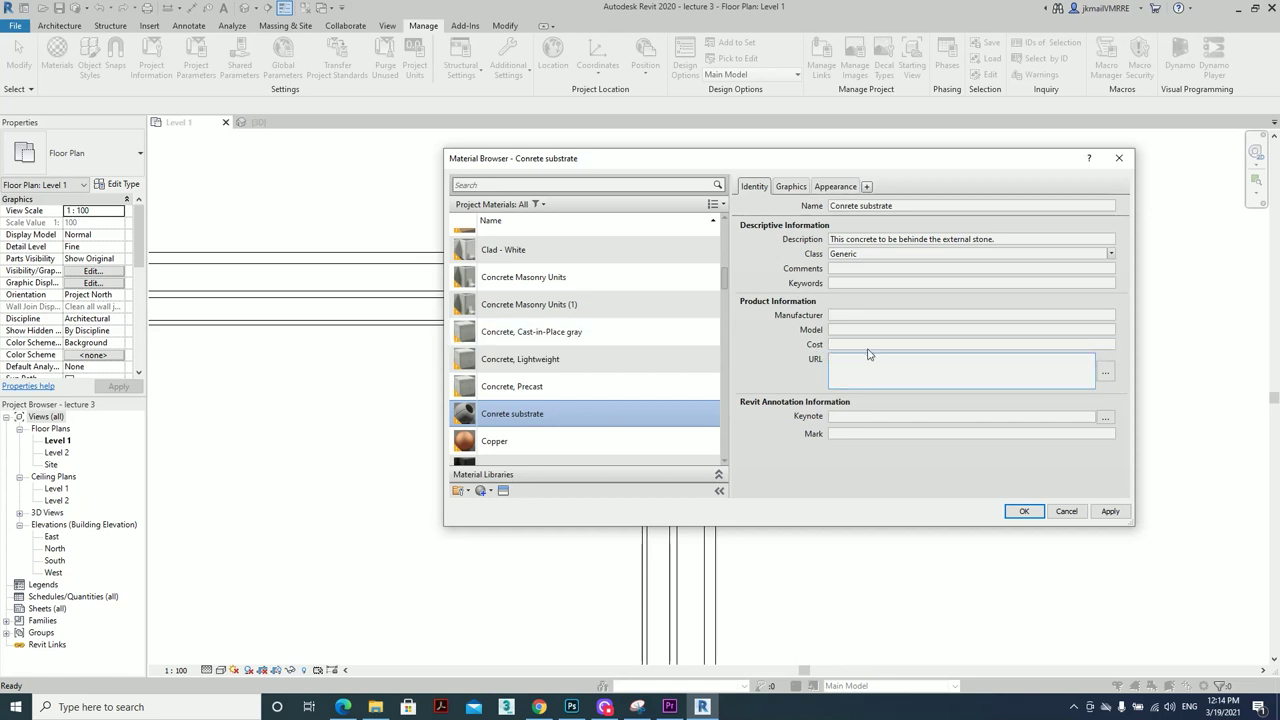
pyautogui.click(835, 283)
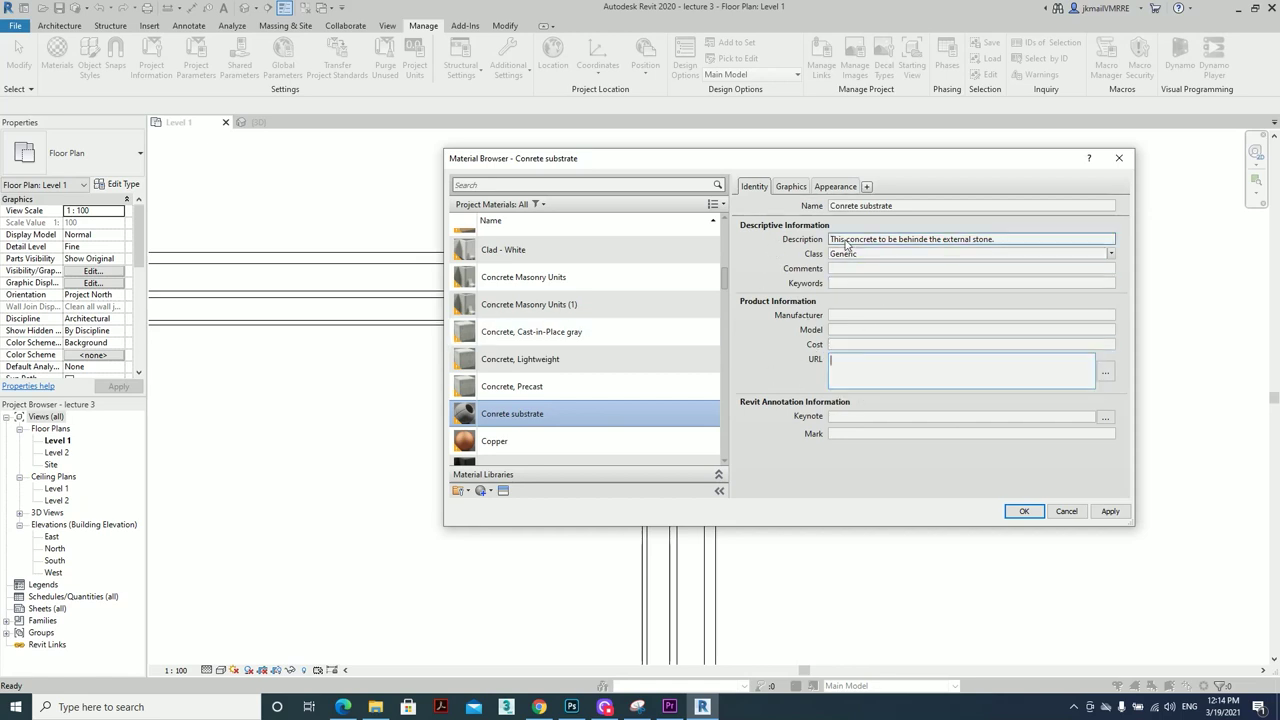
pyautogui.click(795, 190)
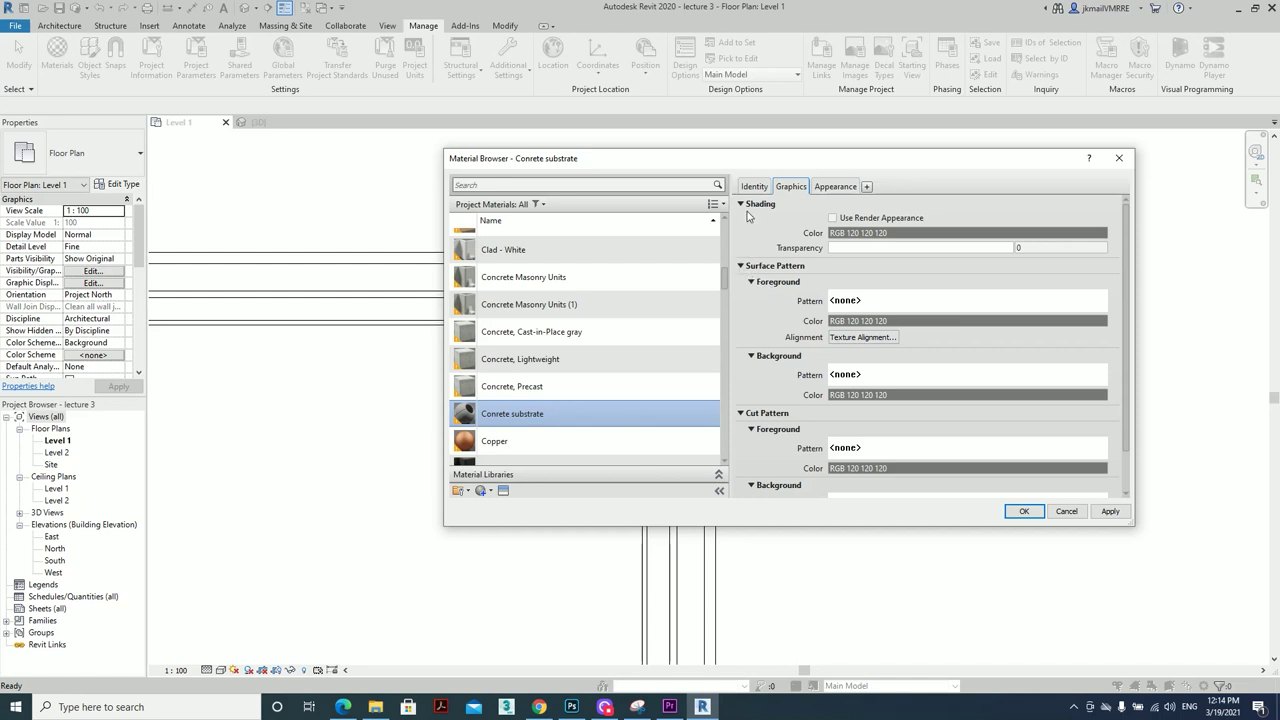
# Collapse the Shading and Surface Pattern sections and expand Cut Pattern, repositioning the Material Browser
pyautogui.click(741, 265)
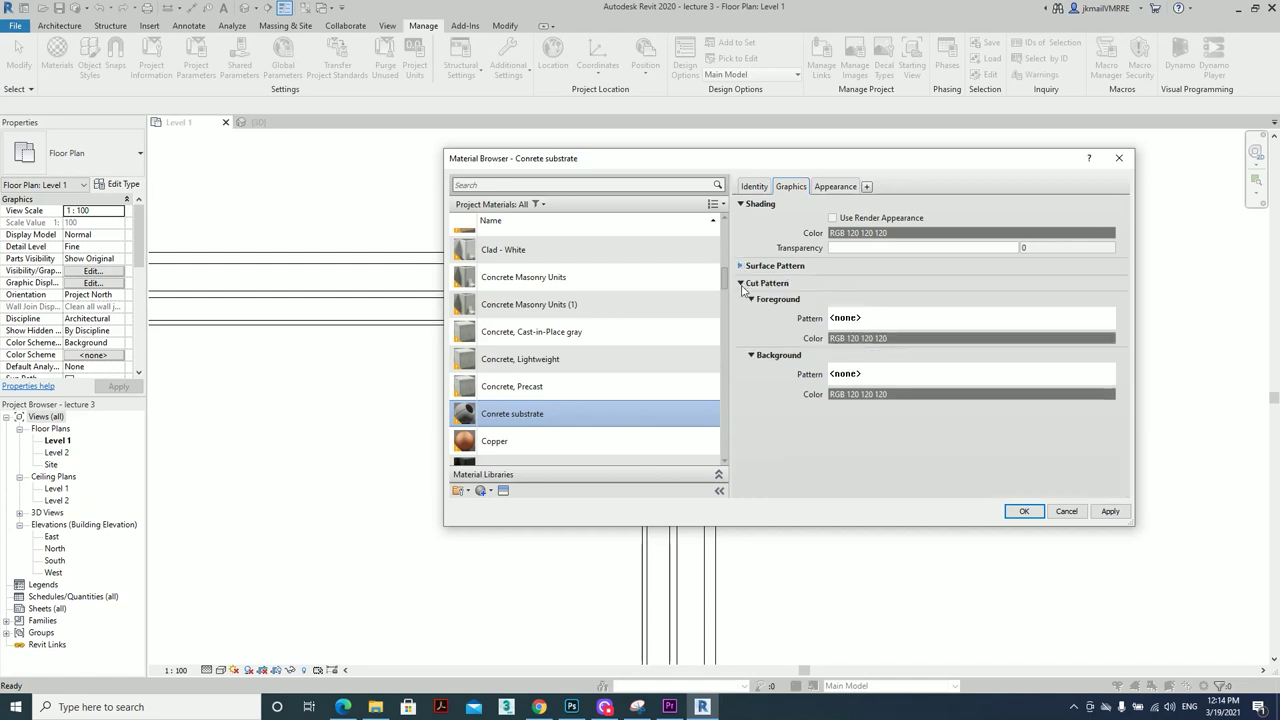
pyautogui.click(740, 283)
pyautogui.click(741, 204)
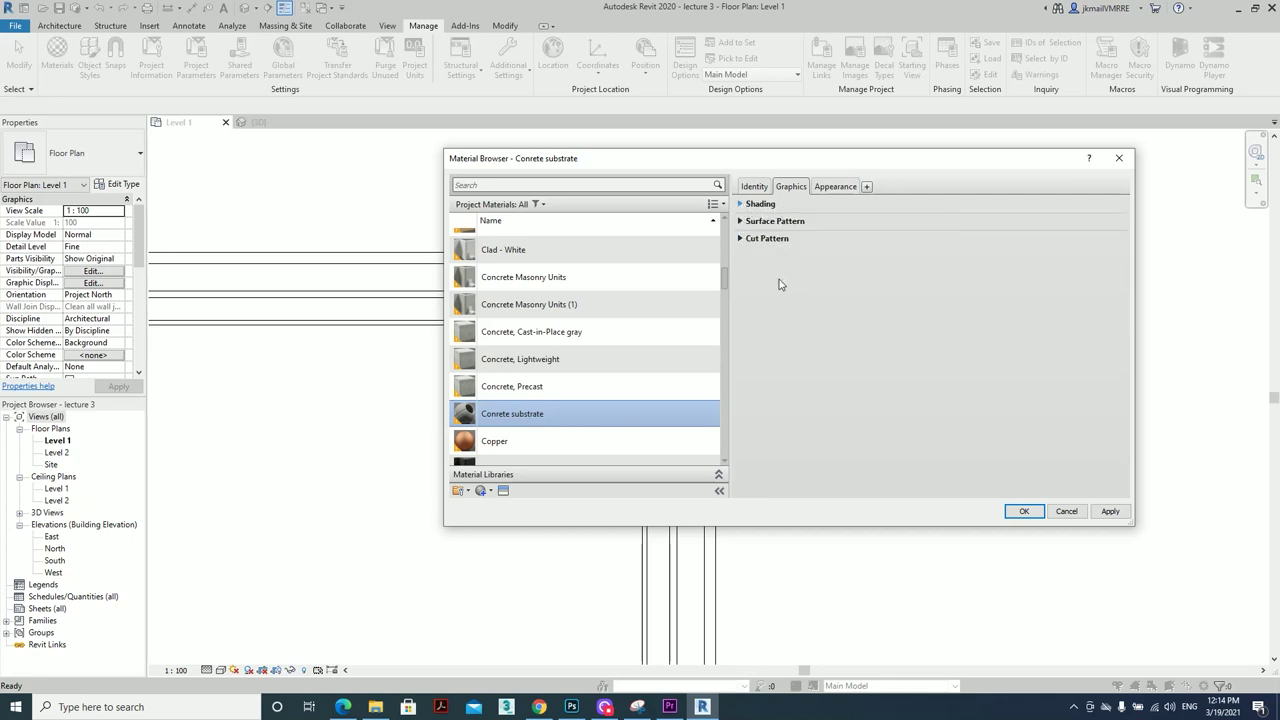
pyautogui.click(747, 205)
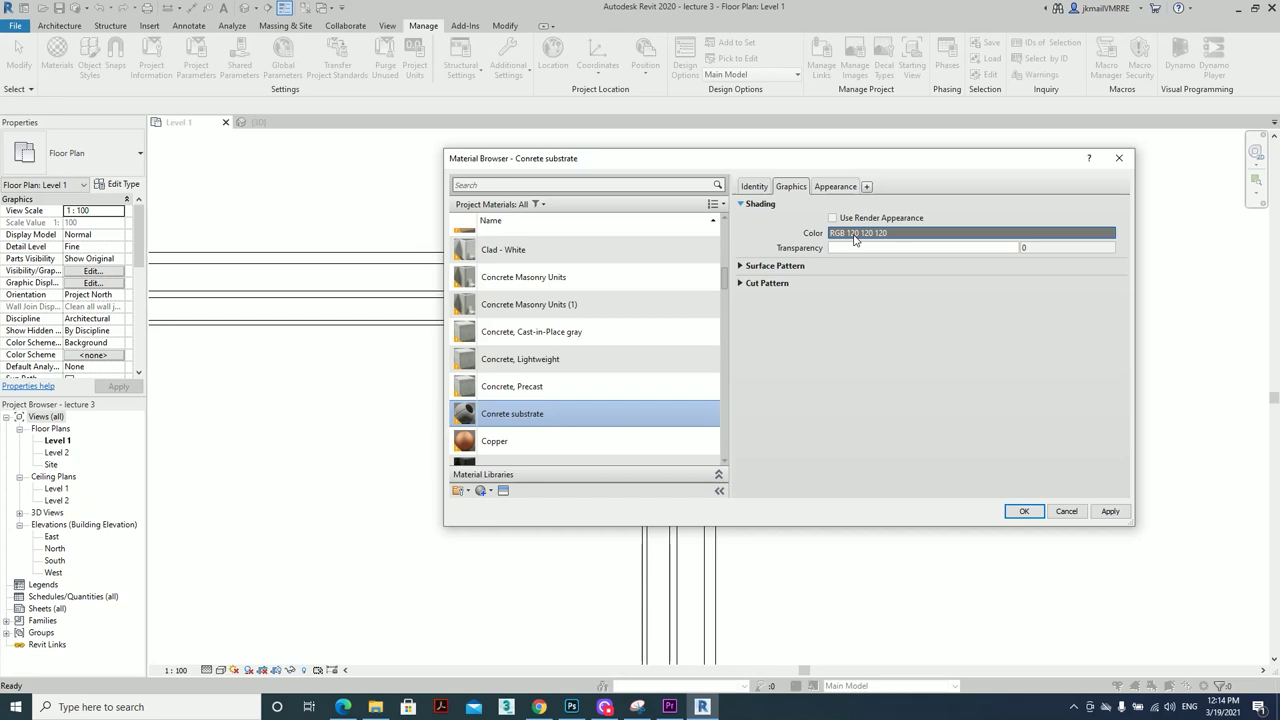
pyautogui.click(748, 204)
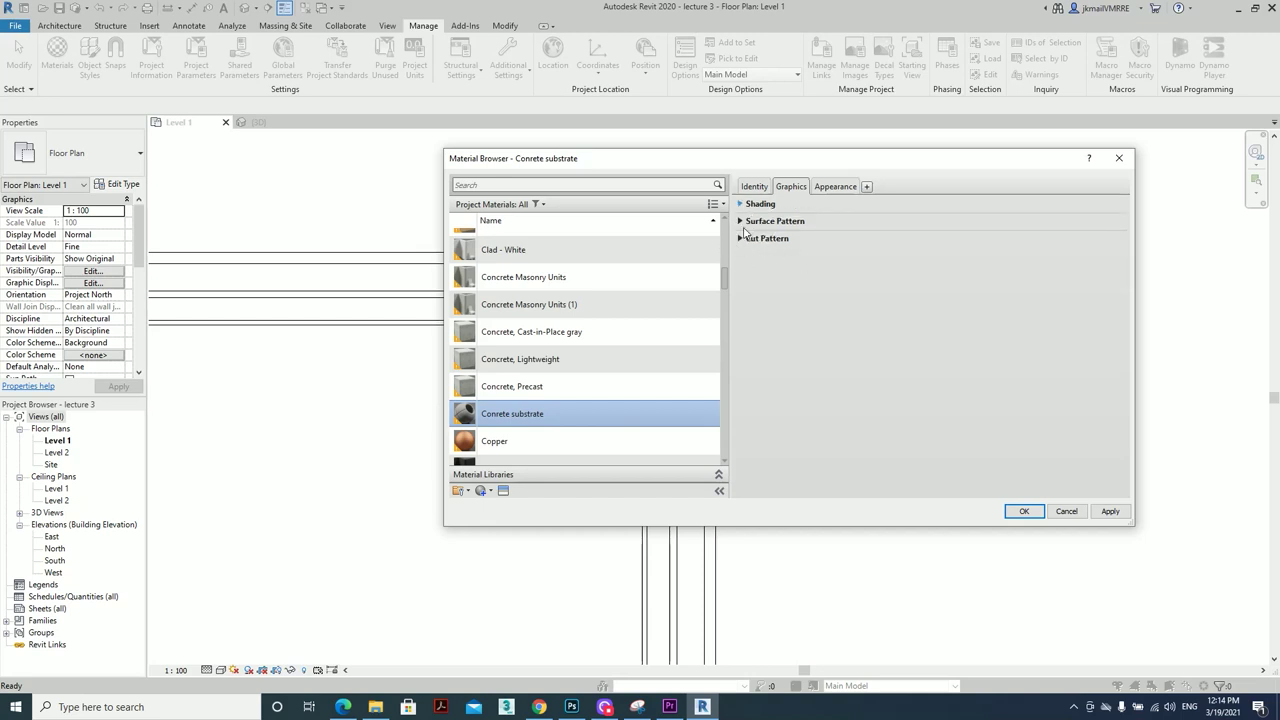
pyautogui.click(741, 221)
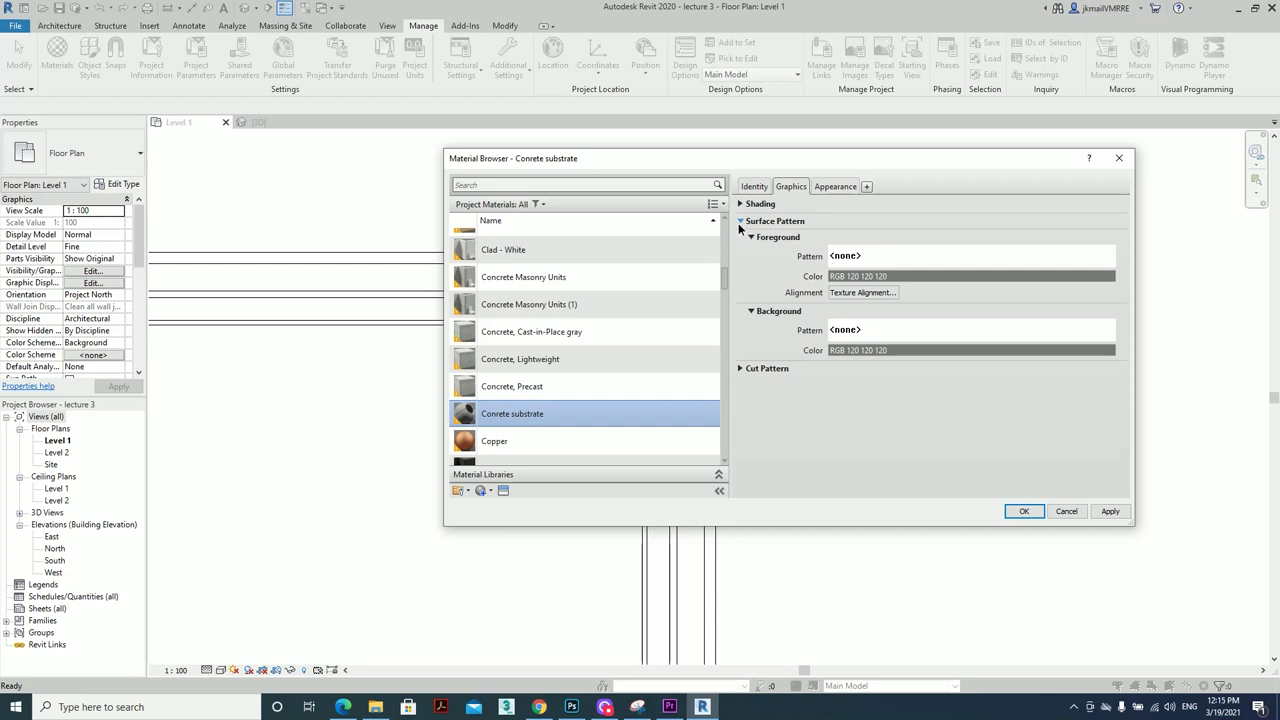
pyautogui.click(740, 222)
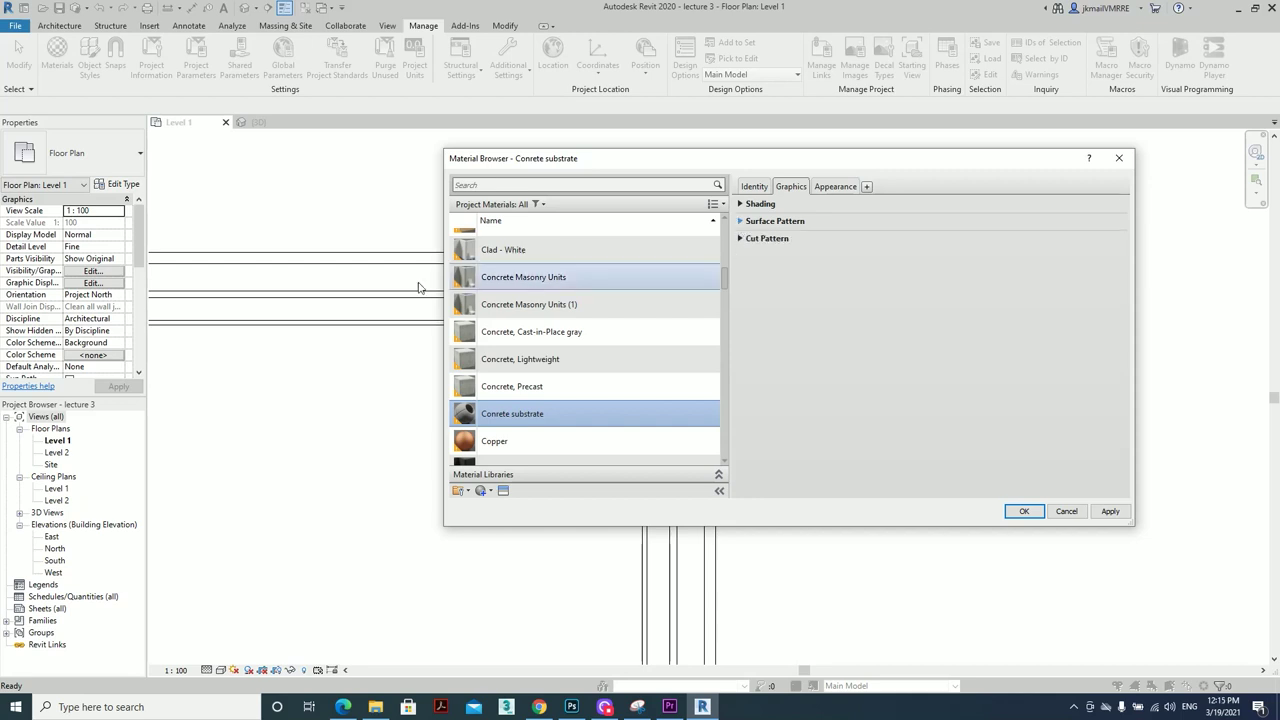
pyautogui.scroll(1, 684, 200)
pyautogui.moveTo(758, 162); pyautogui.dragTo(1002, 149)
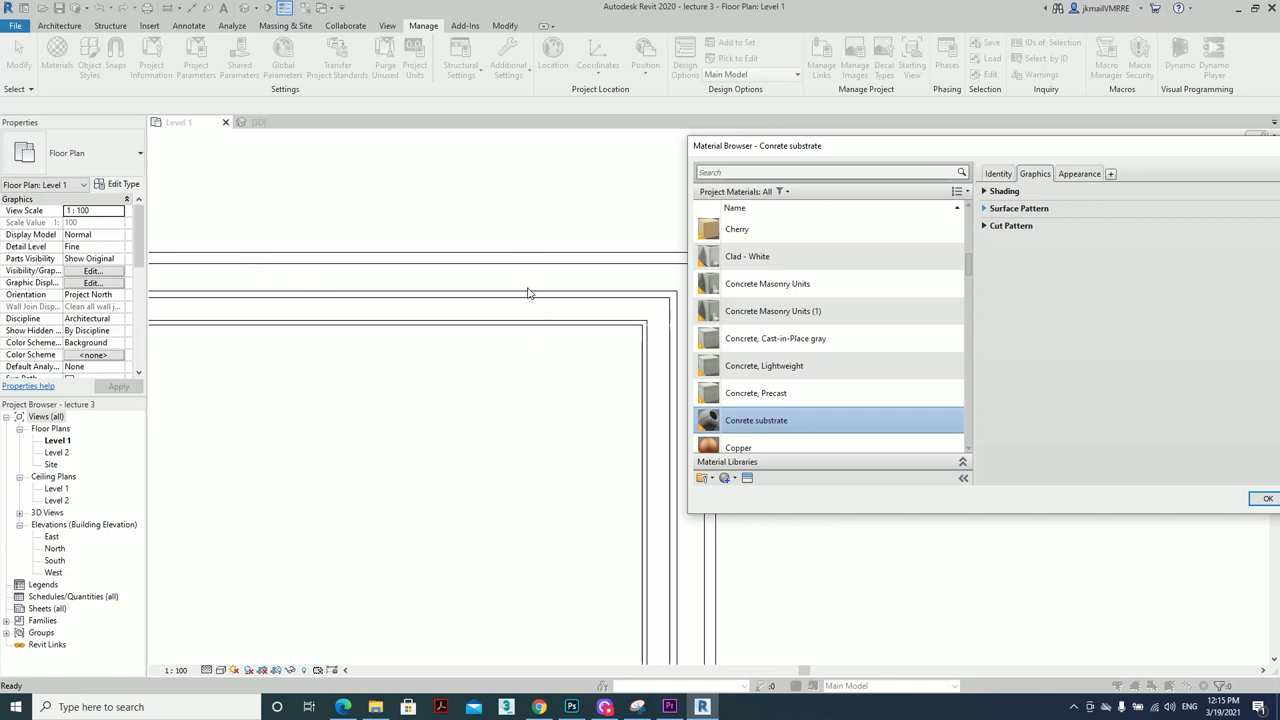
pyautogui.click(985, 227)
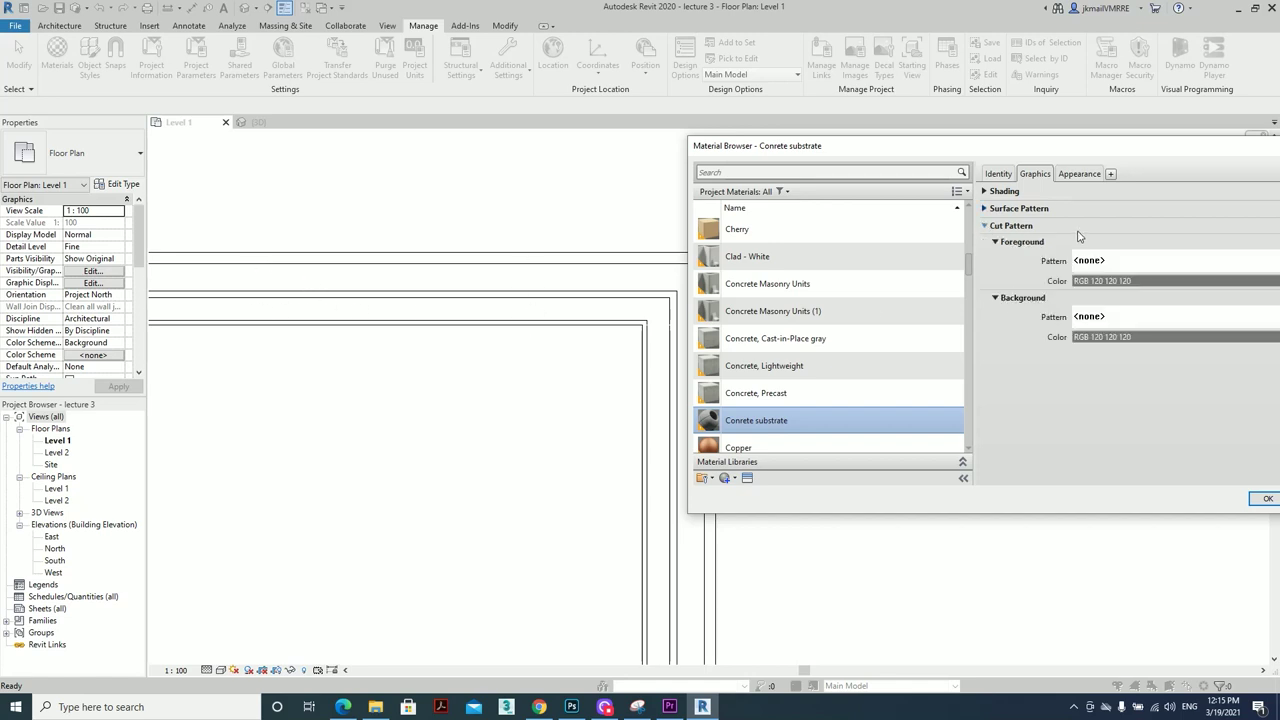
pyautogui.moveTo(1013, 153); pyautogui.dragTo(877, 133)
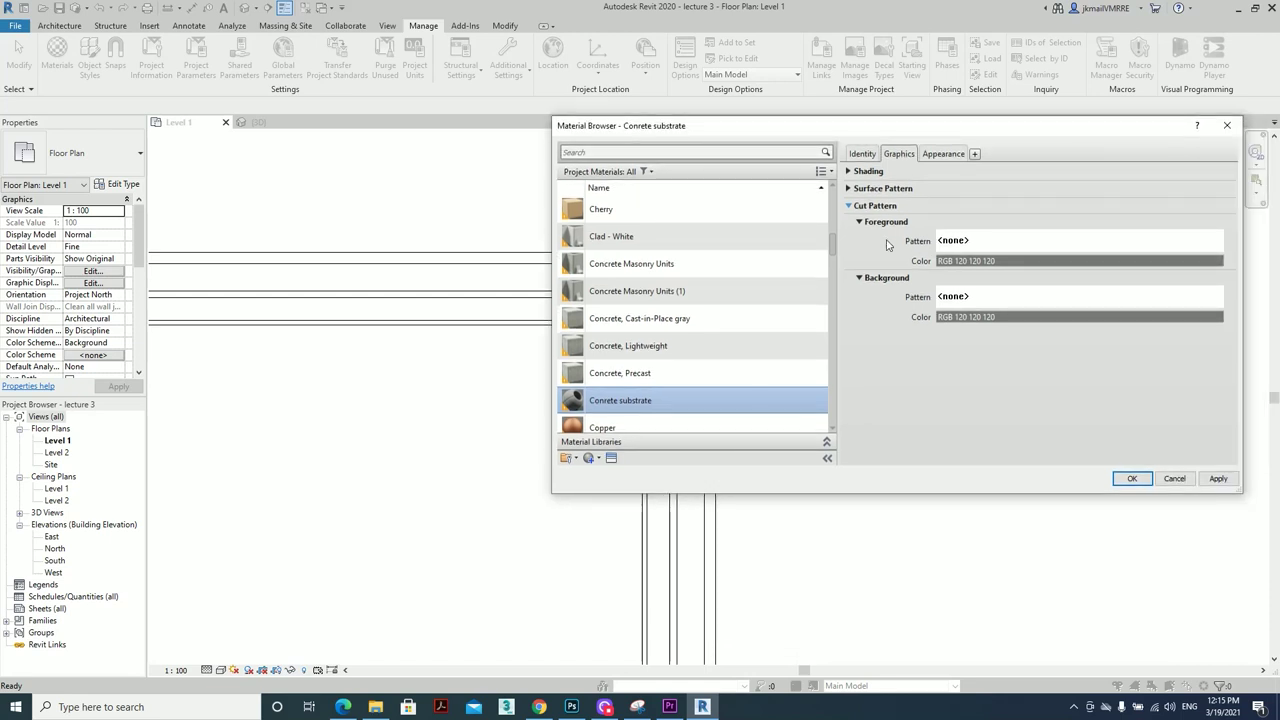
# Set the Concrete substrate cut pattern foreground to the Concrete fill pattern
pyautogui.click(975, 246)
pyautogui.moveTo(925, 168)
pyautogui.mouseDown()
pyautogui.moveTo(1125, 151)
pyautogui.moveTo(931, 149)
pyautogui.mouseUp()
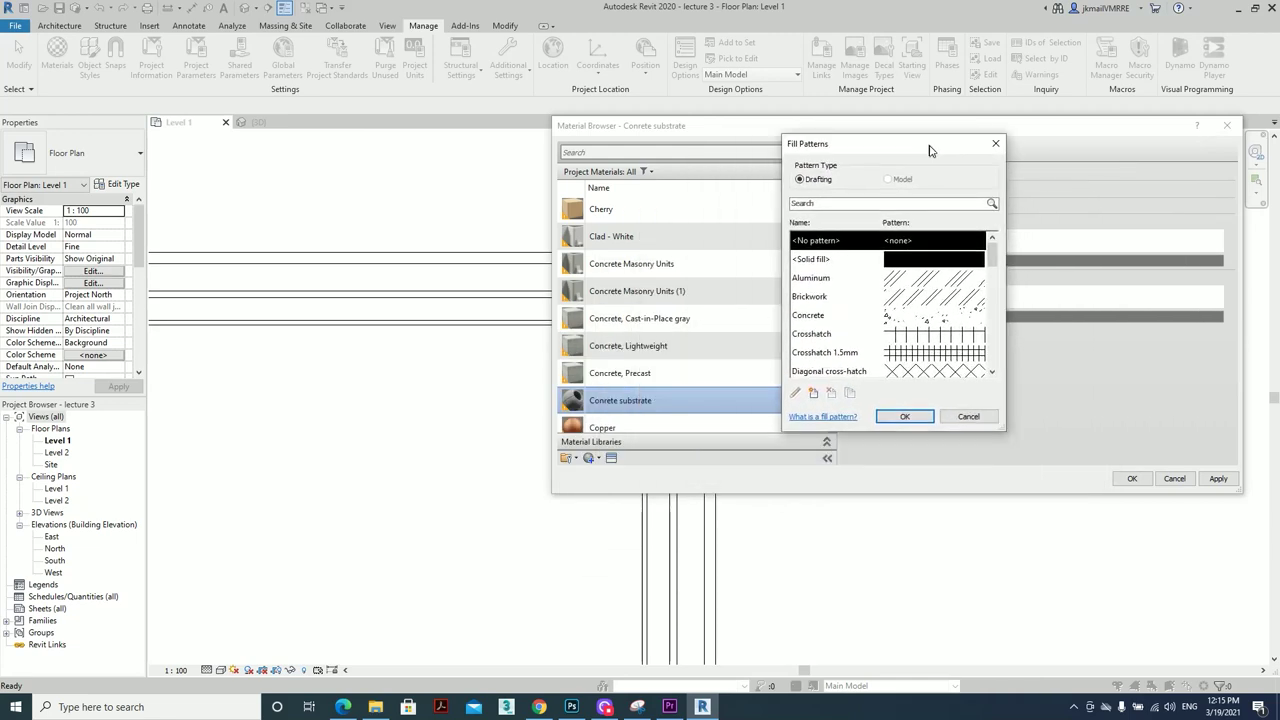
pyautogui.click(856, 317)
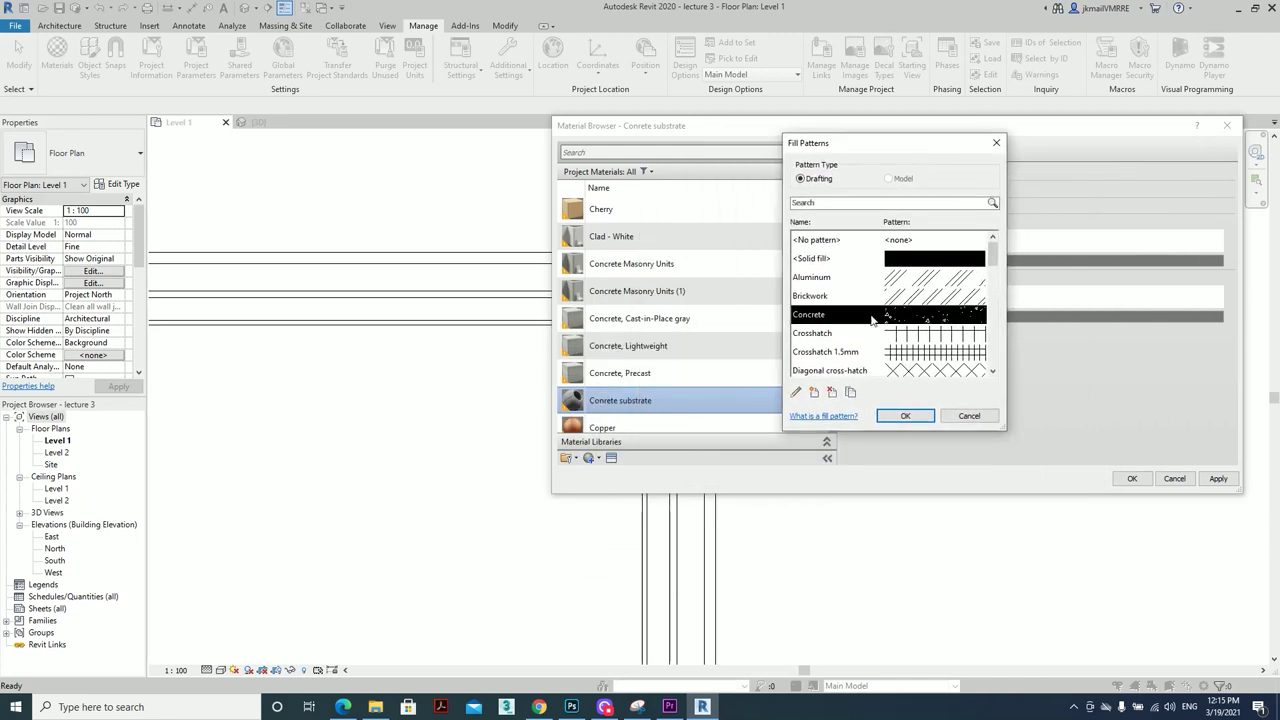
pyautogui.click(905, 416)
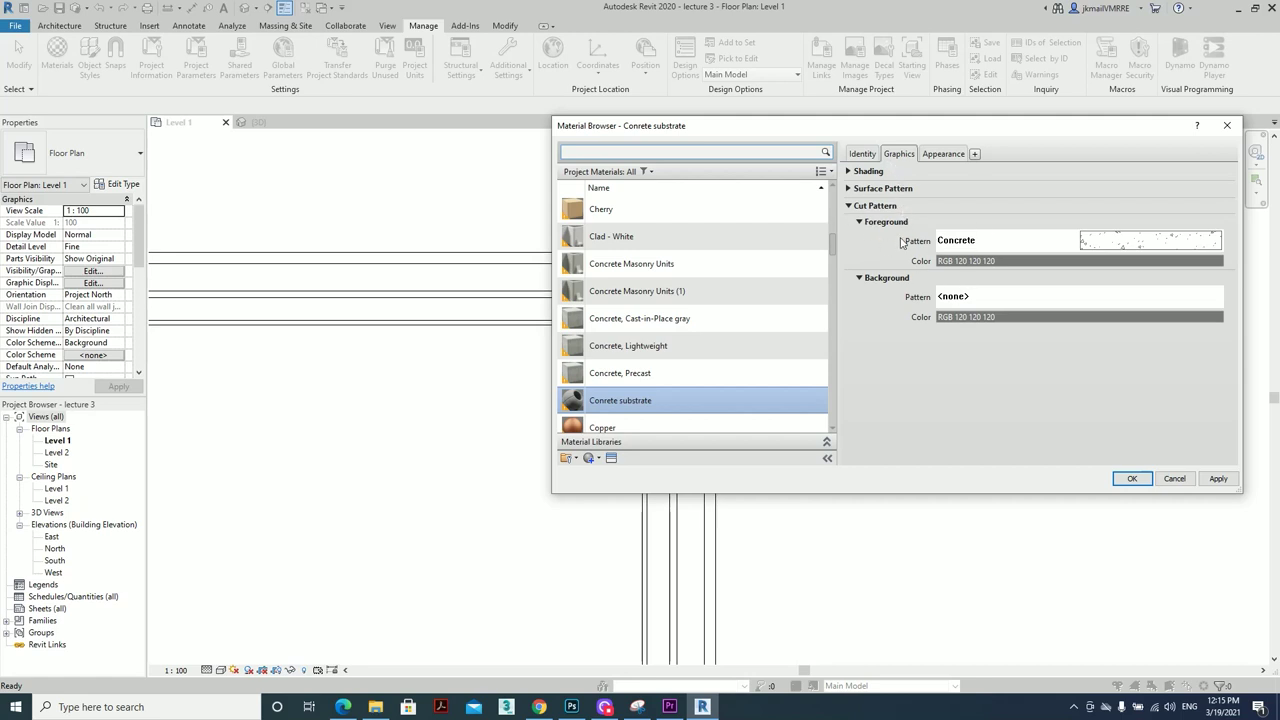
# Glance at the material's Appearance properties, then return to its Graphics settings
pyautogui.click(941, 158)
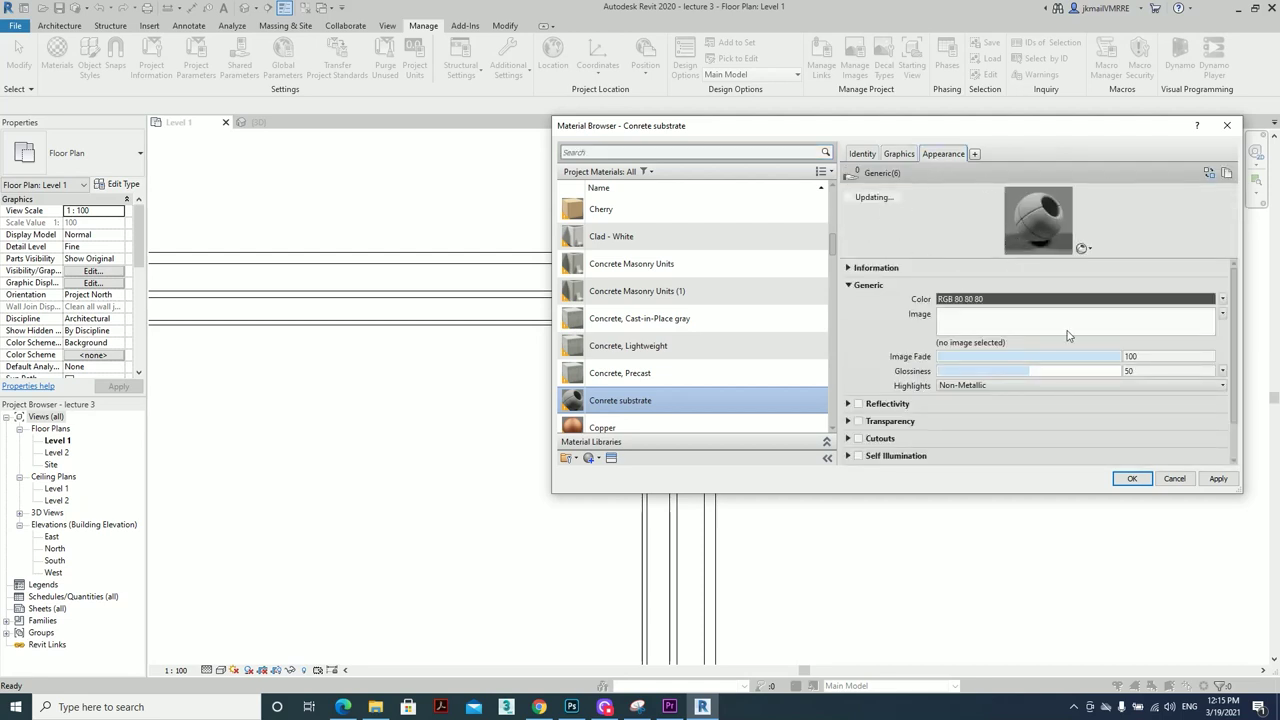
pyautogui.click(898, 153)
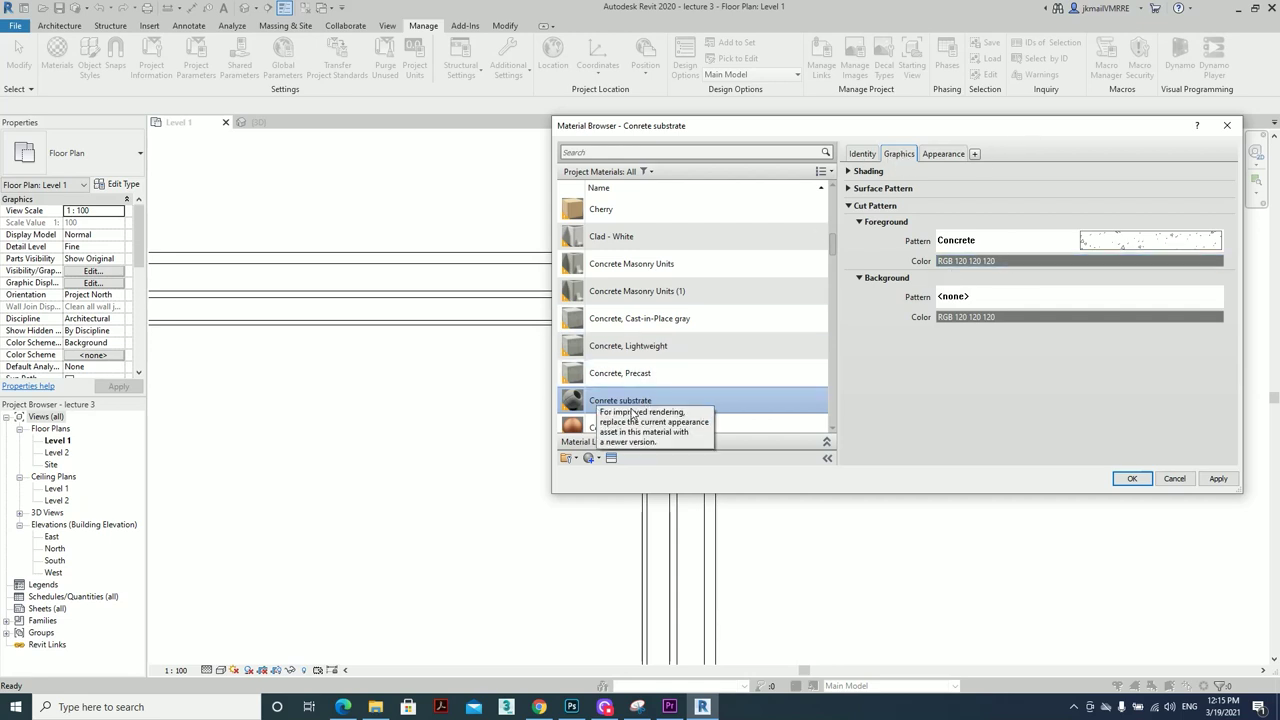
pyautogui.scroll(-1, 606, 420)
pyautogui.click(594, 458)
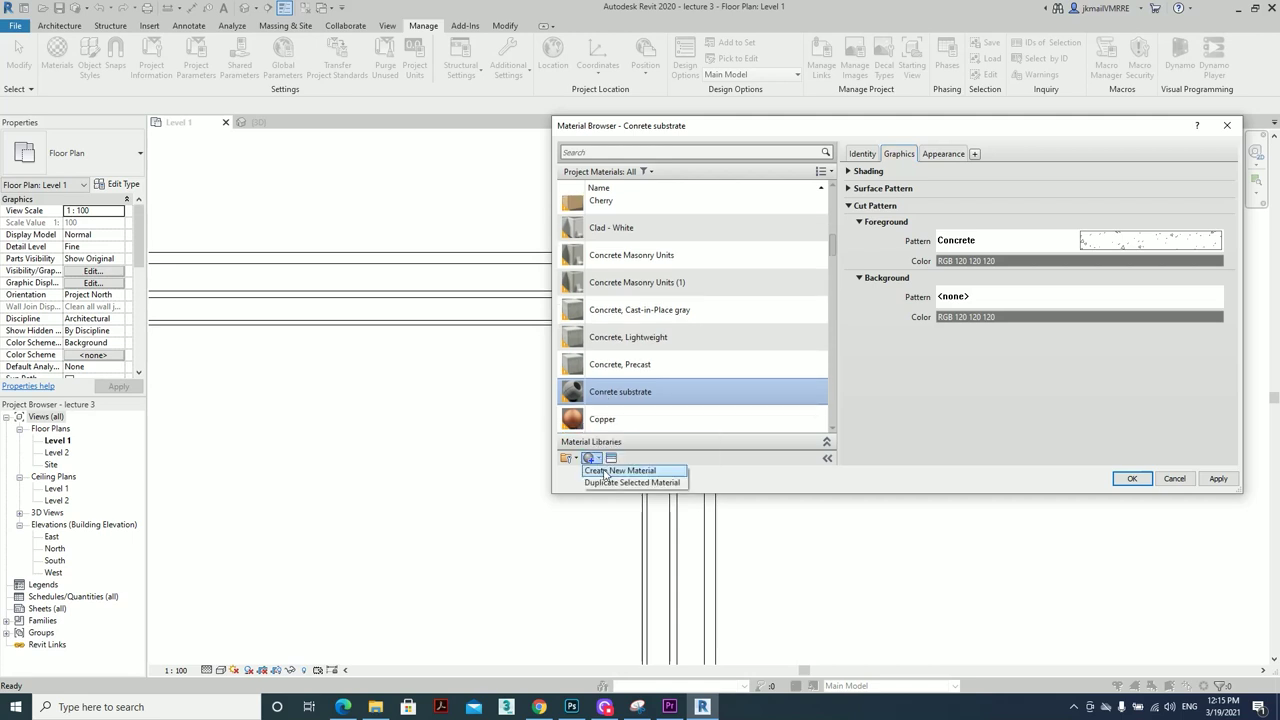
# Create a new material and rename it Stone Mulatash
pyautogui.click(605, 471)
pyautogui.rightClick(650, 311)
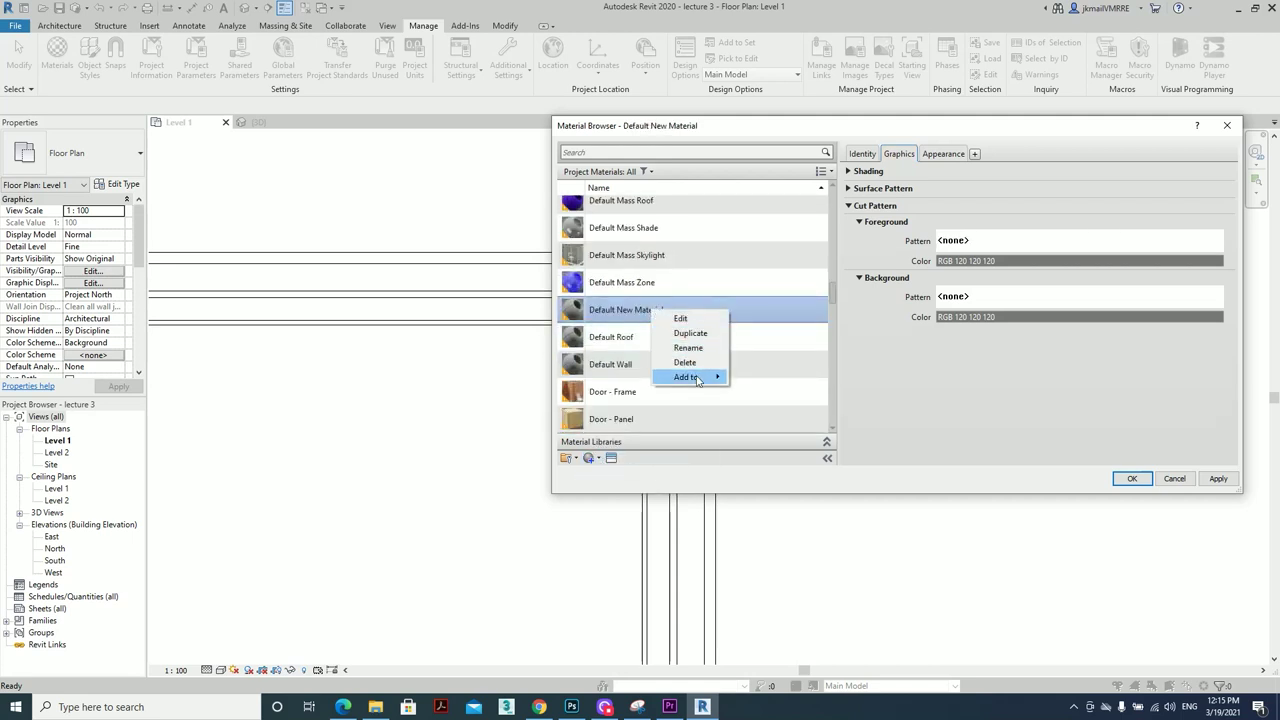
pyautogui.click(688, 347)
pyautogui.write('Stone Mulatash')
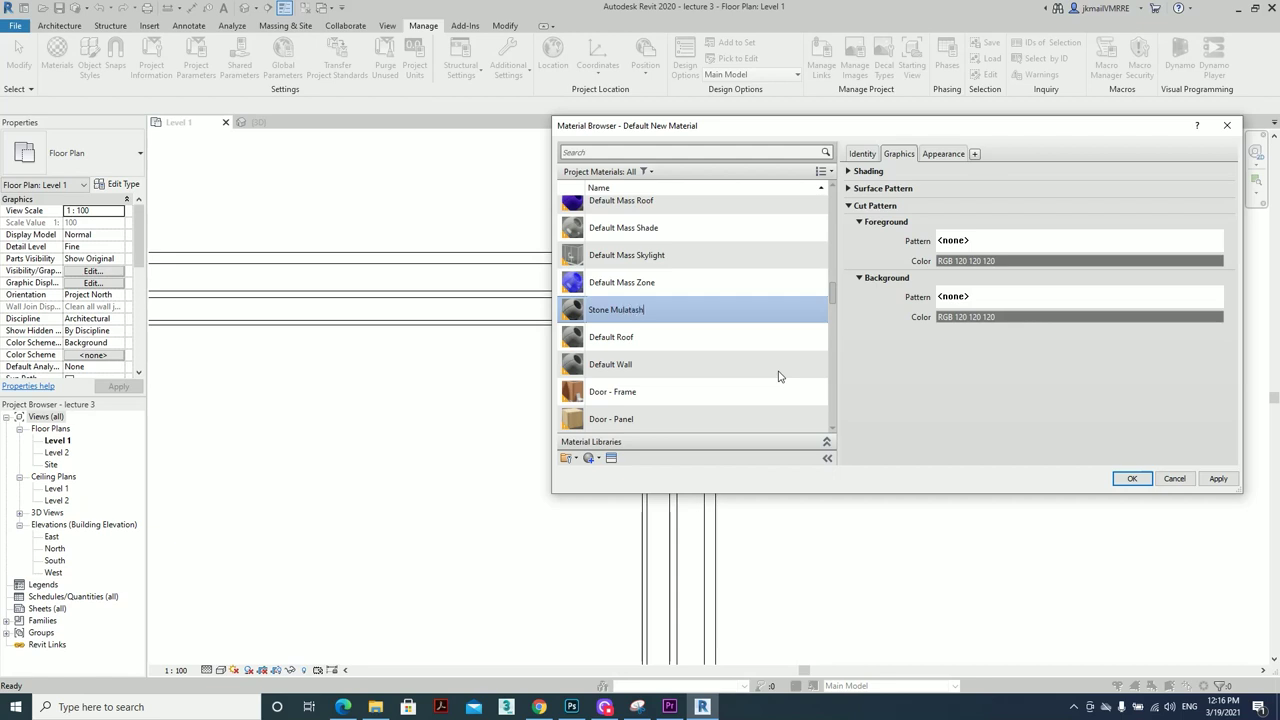
pyautogui.press('Return')
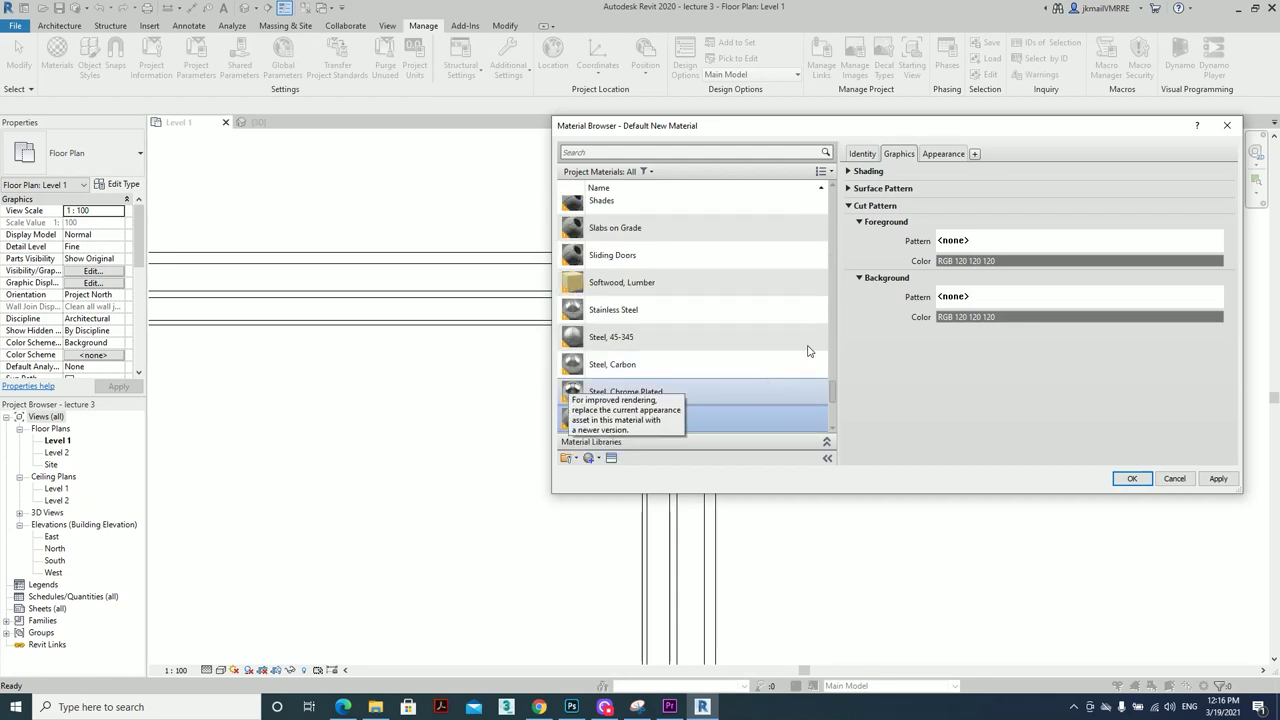
# Set Stone Mulatash's cut foreground pattern to Diagonal up 1.5mm
pyautogui.click(980, 241)
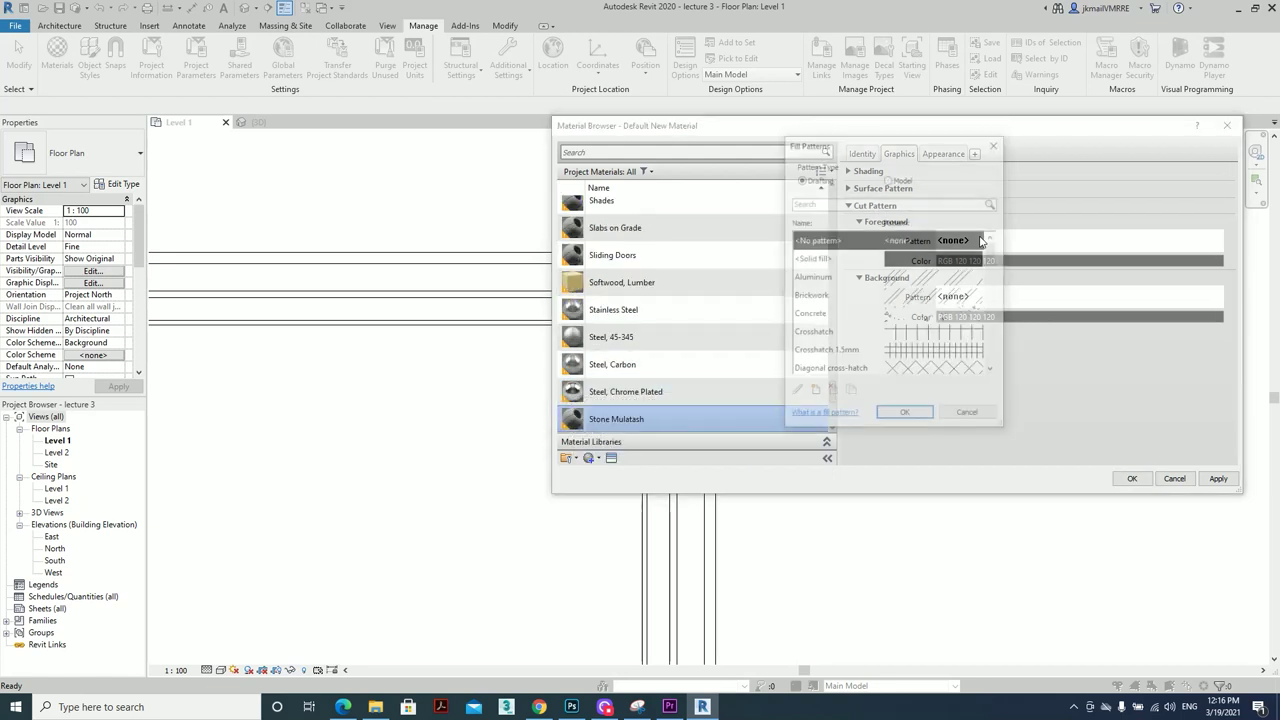
pyautogui.click(838, 297)
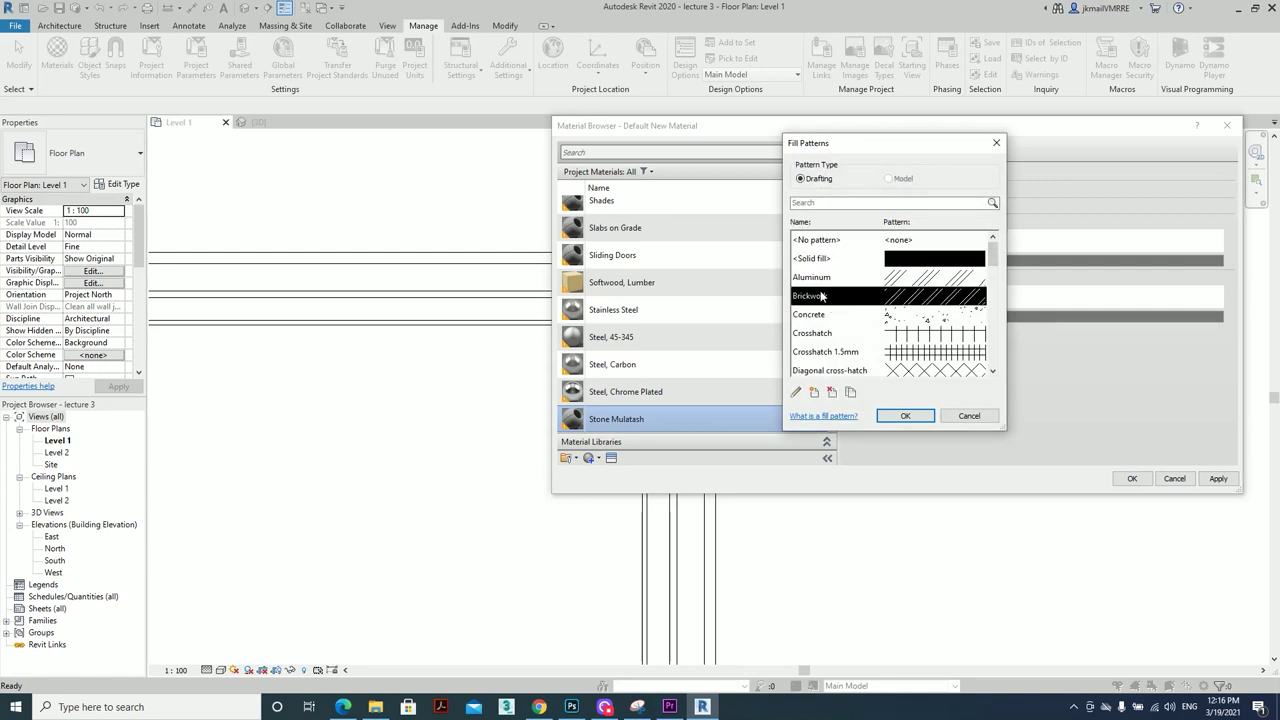
pyautogui.scroll(-1, 824, 296)
pyautogui.scroll(-2, 826, 300)
pyautogui.click(830, 314)
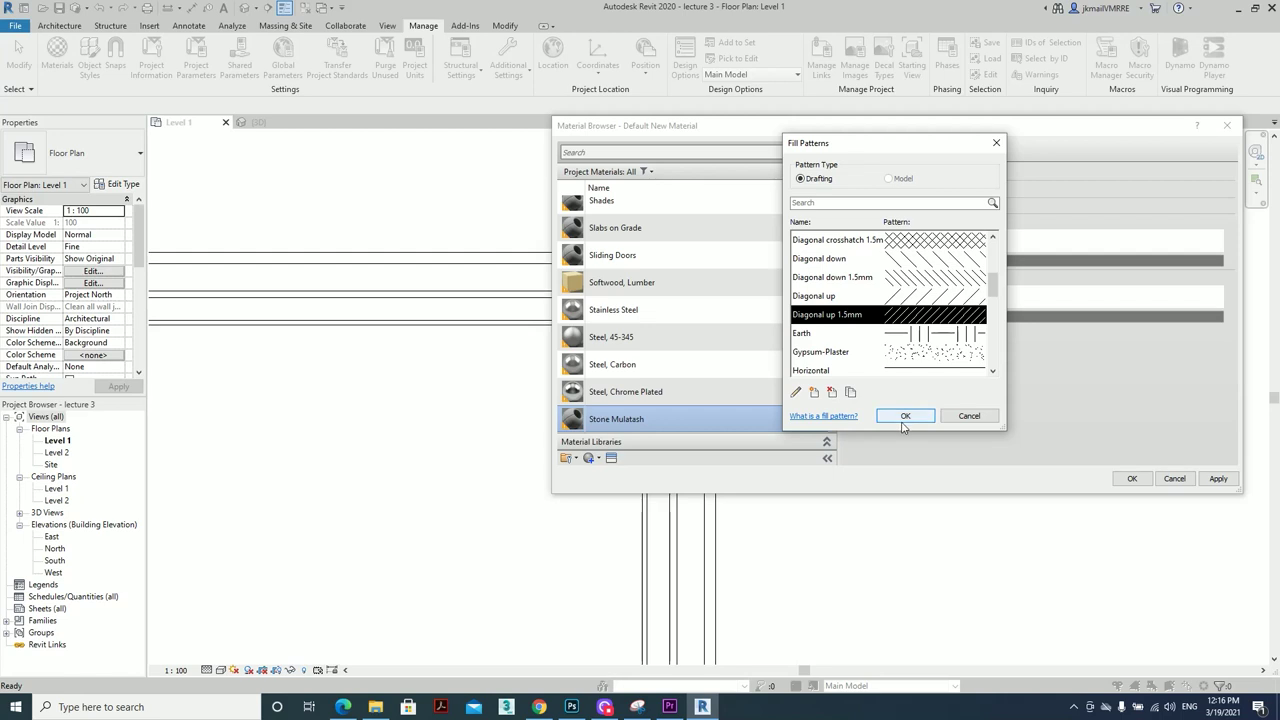
pyautogui.click(905, 417)
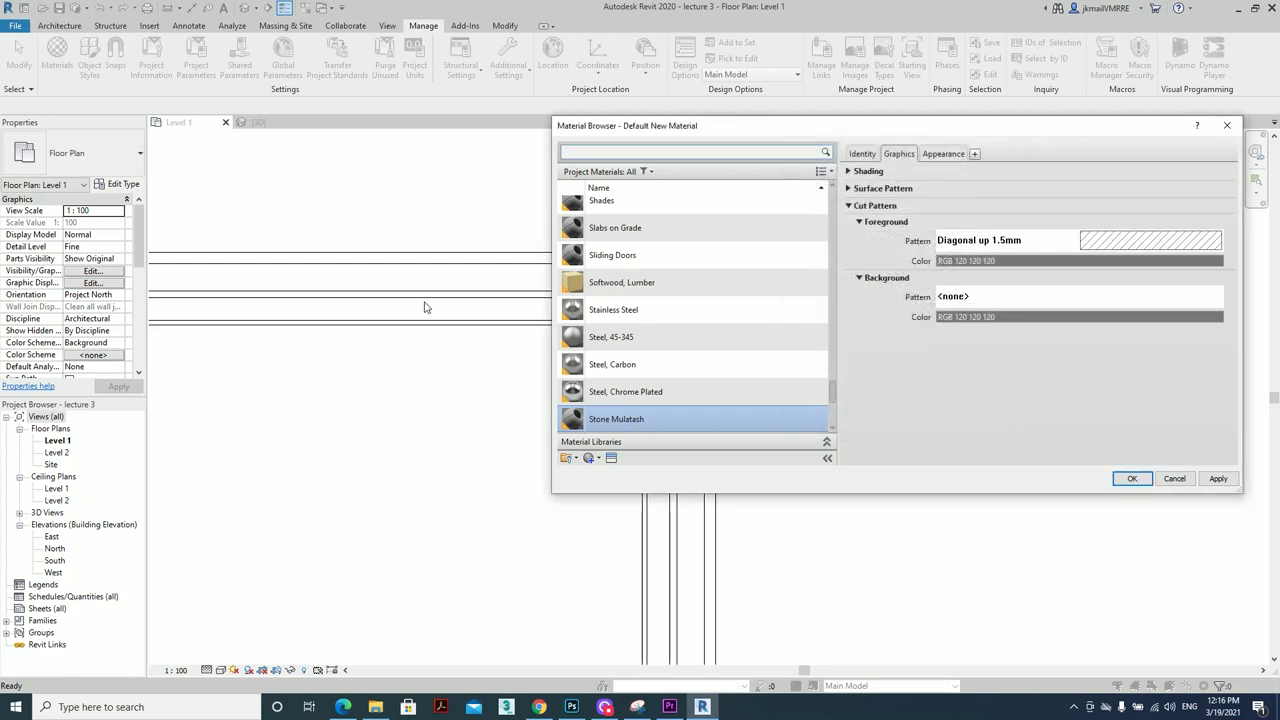
pyautogui.click(598, 458)
# Create a material named Concrete block with a Brickwork foreground cut pattern
pyautogui.click(625, 467)
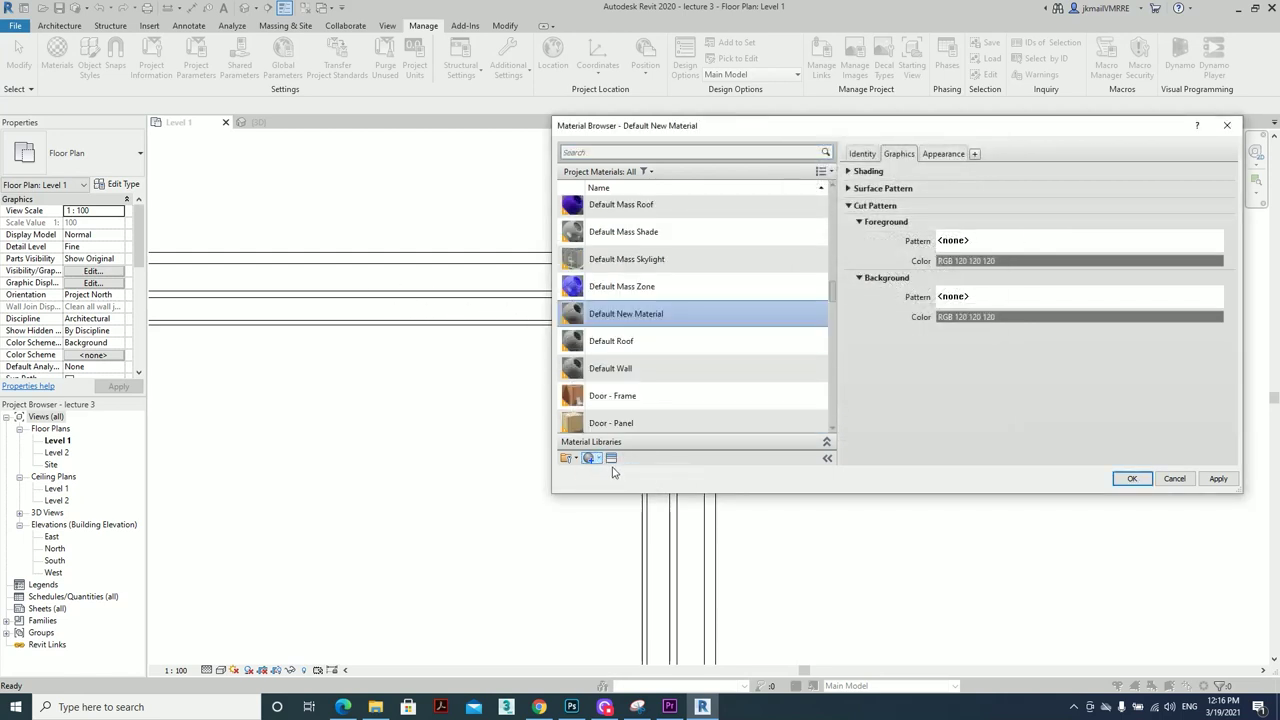
pyautogui.rightClick(656, 315)
pyautogui.click(719, 353)
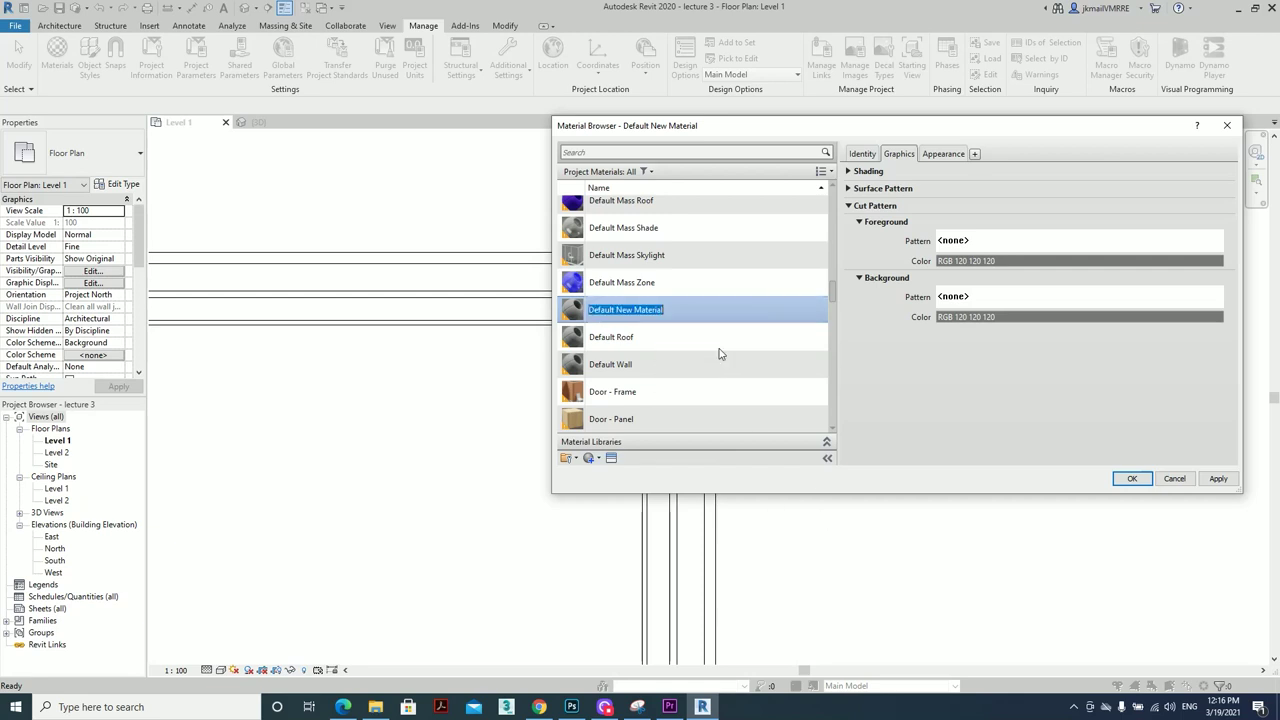
pyautogui.write('Concrete block')
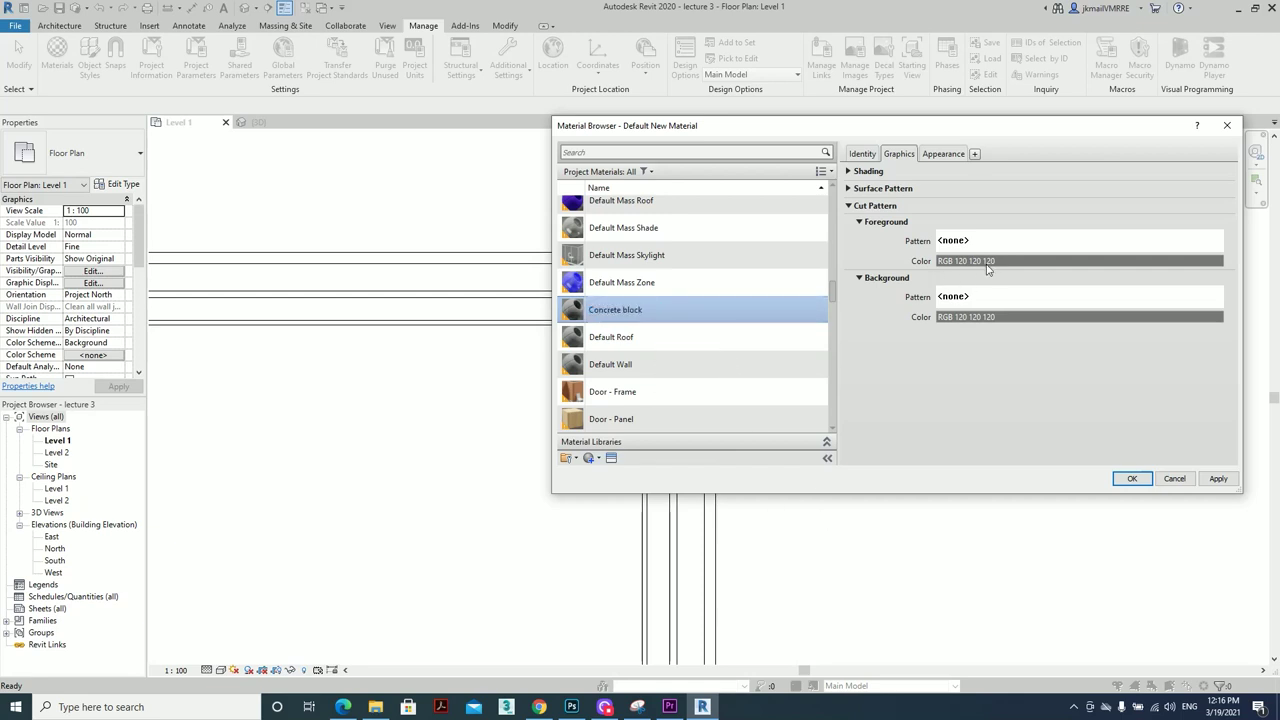
pyautogui.click(997, 247)
pyautogui.click(951, 420)
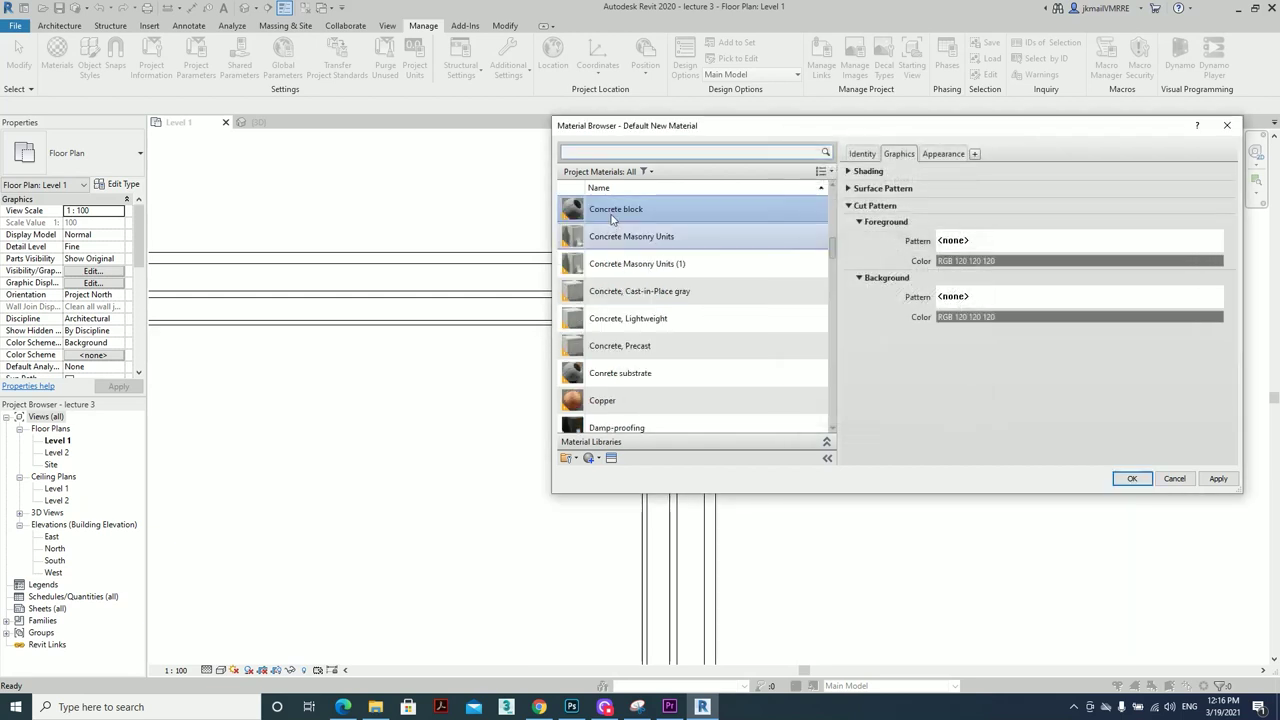
pyautogui.click(962, 246)
pyautogui.click(875, 295)
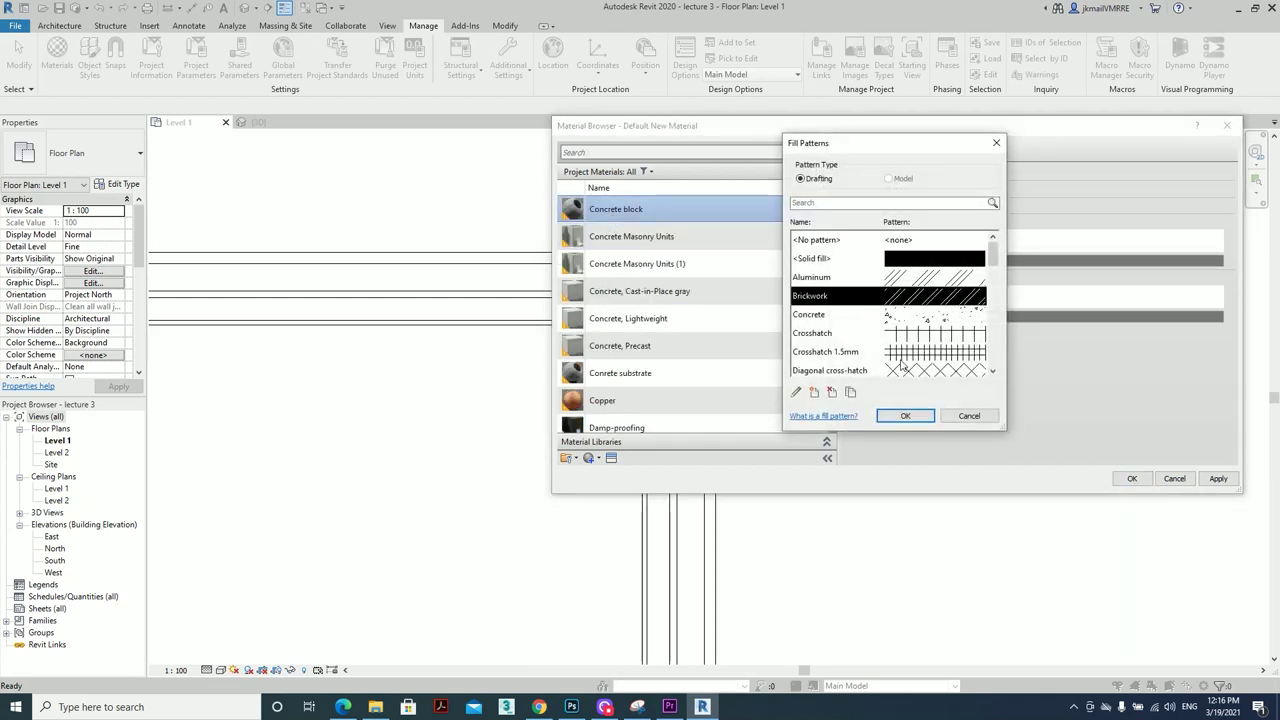
pyautogui.click(915, 423)
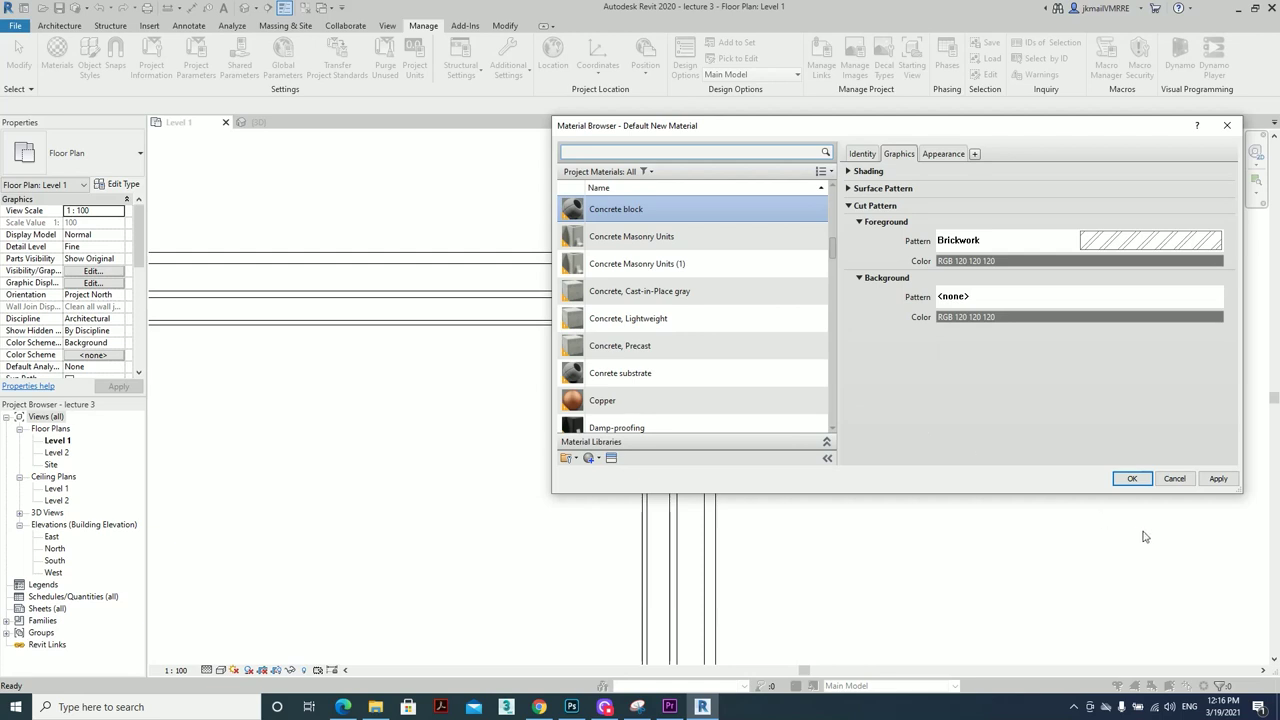
pyautogui.scroll(-1, 640, 400)
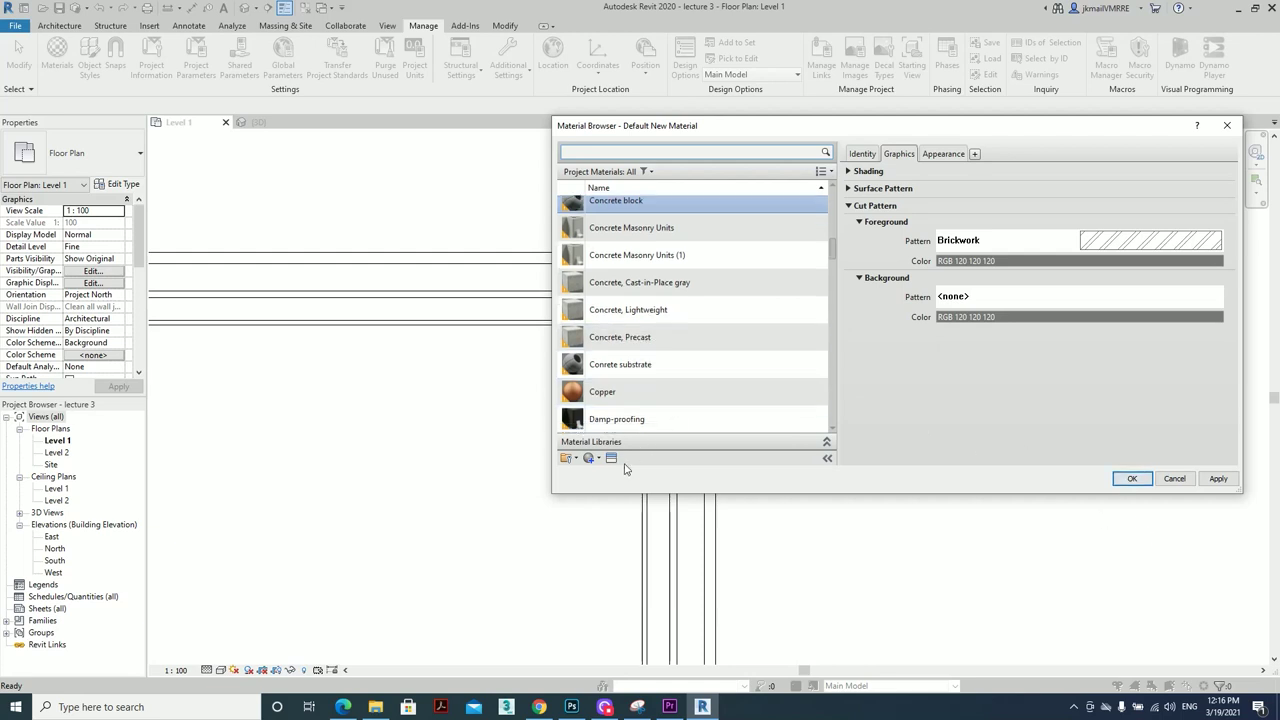
# Create another new material and rename it plaster
pyautogui.click(597, 458)
pyautogui.click(604, 471)
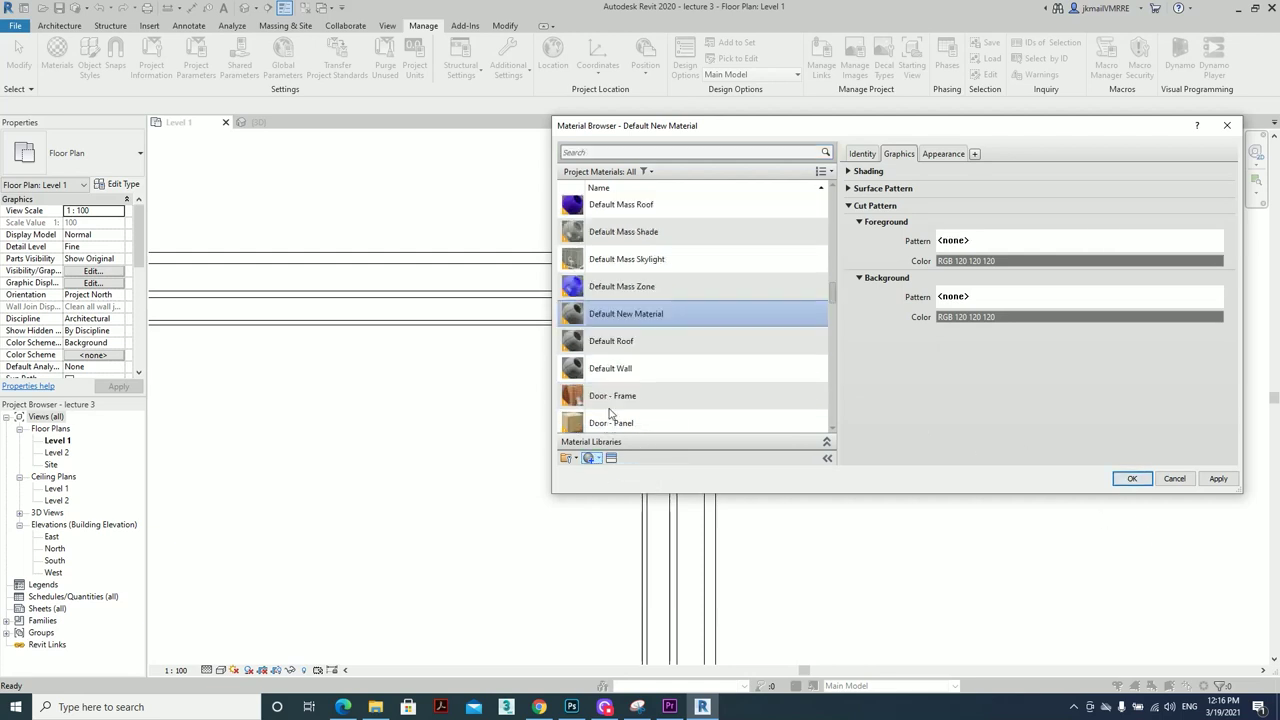
pyautogui.rightClick(628, 309)
pyautogui.click(668, 349)
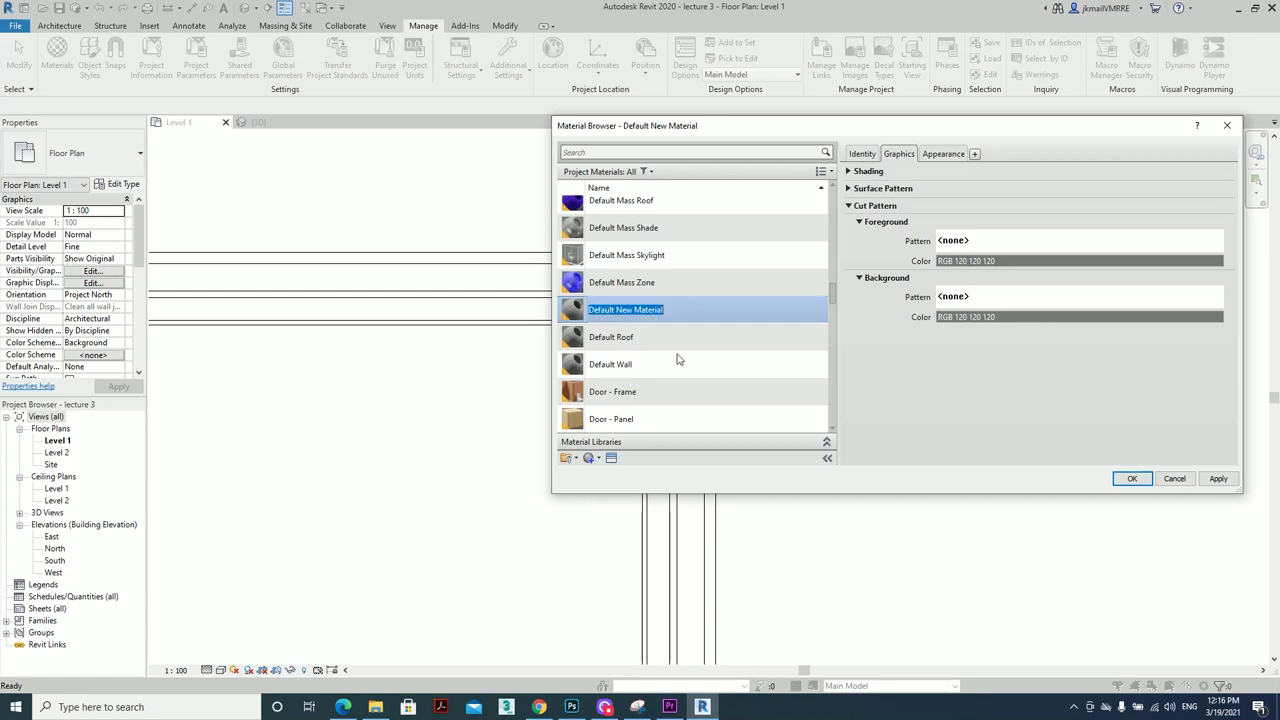
pyautogui.write('plaster')
pyautogui.press('Return')
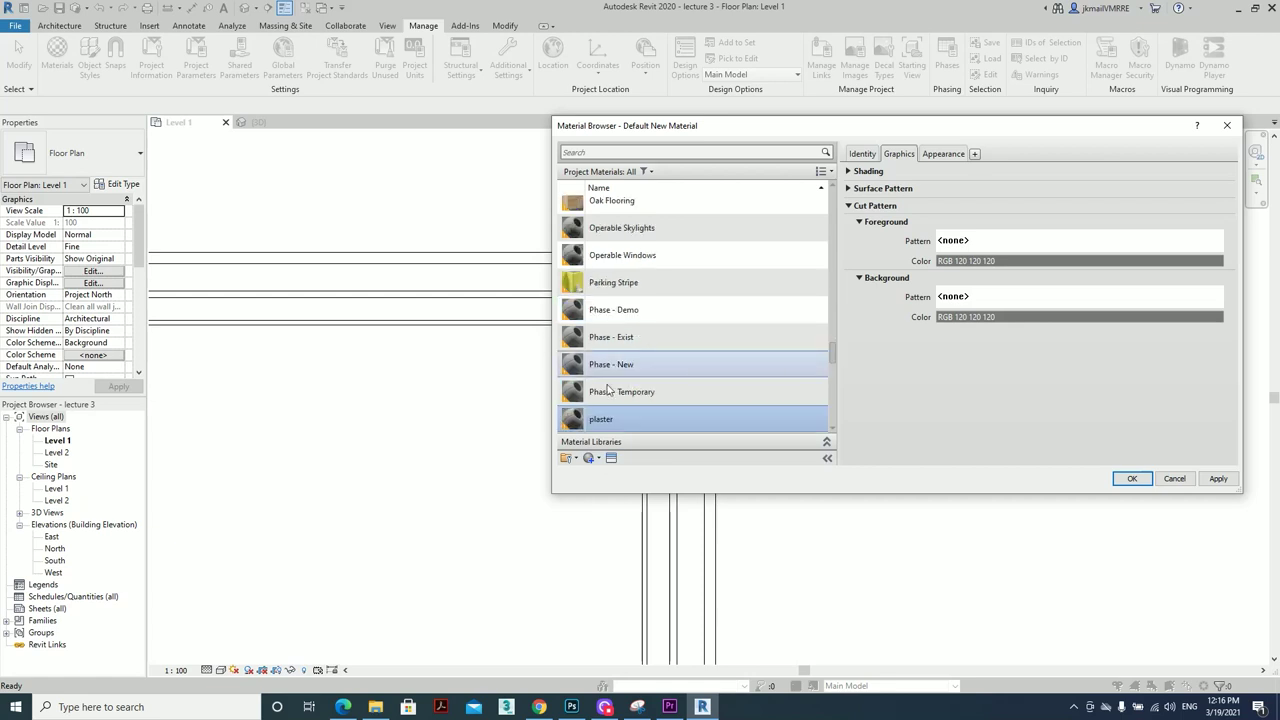
# Give plaster a Gypsum-Plaster cut pattern and close the Material Browser keeping changes
pyautogui.click(980, 242)
pyautogui.scroll(-3, 865, 335)
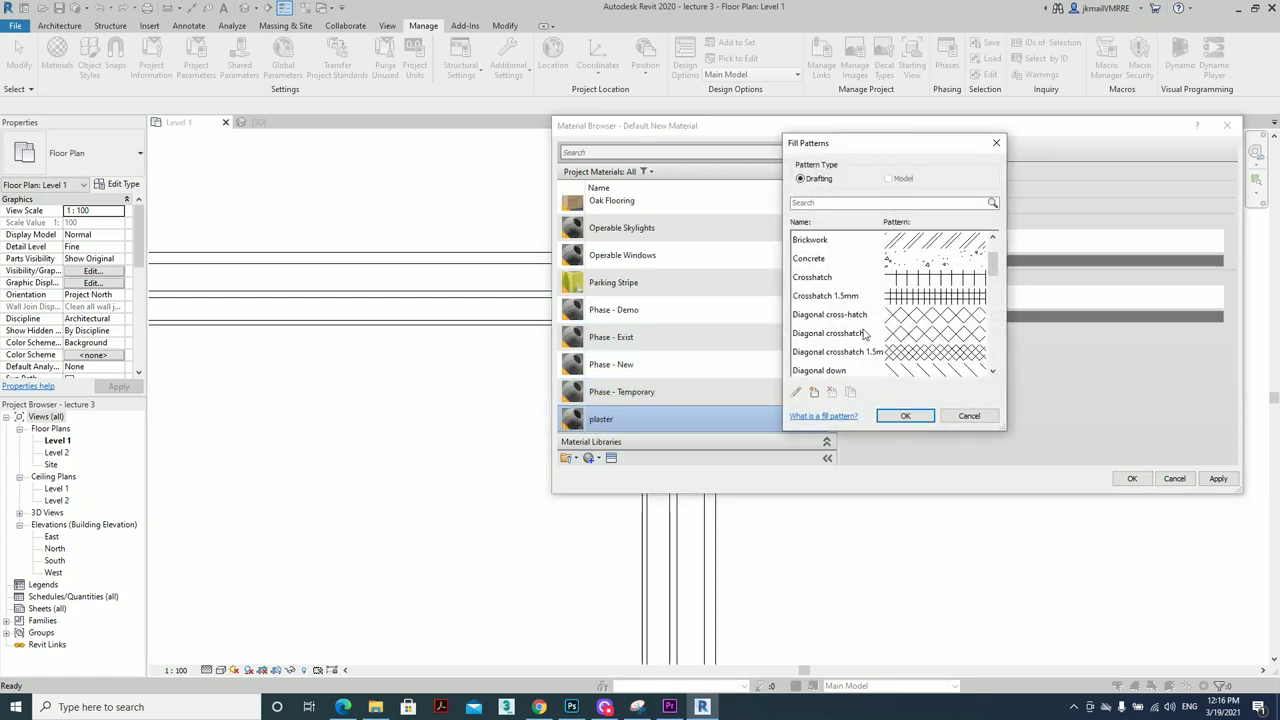
pyautogui.scroll(-2, 865, 335)
pyautogui.scroll(-2, 865, 330)
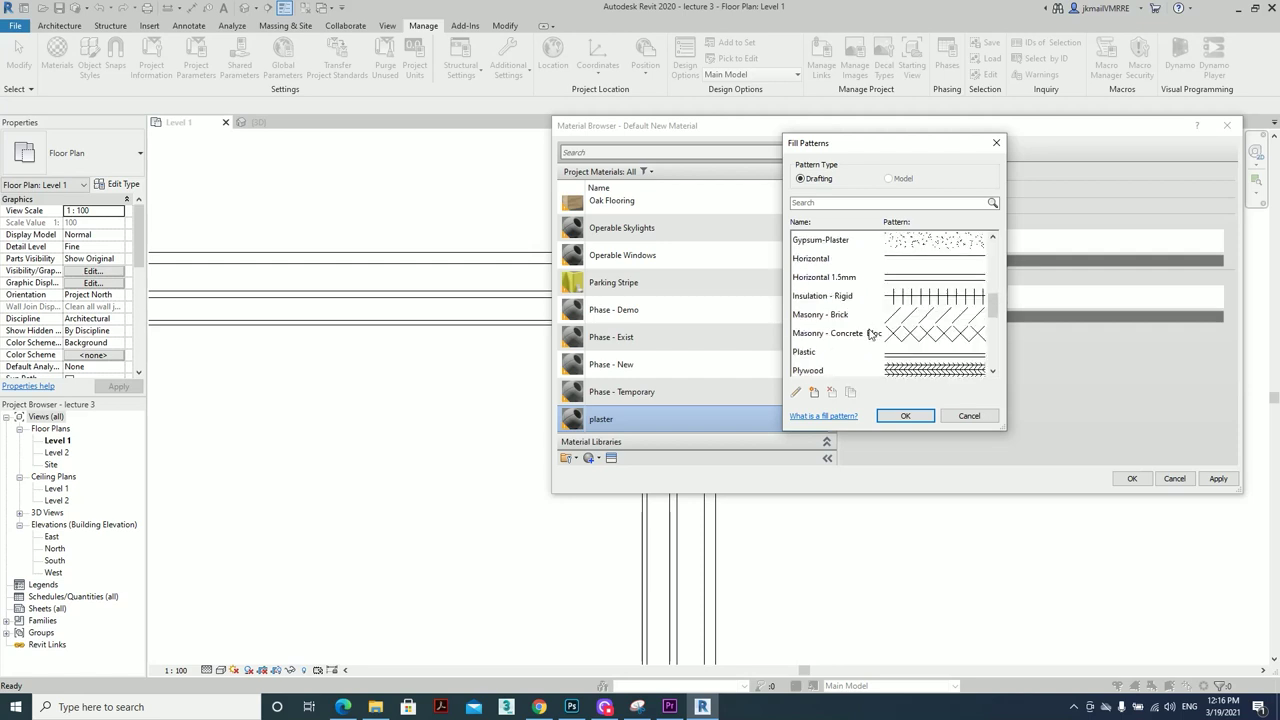
pyautogui.click(867, 247)
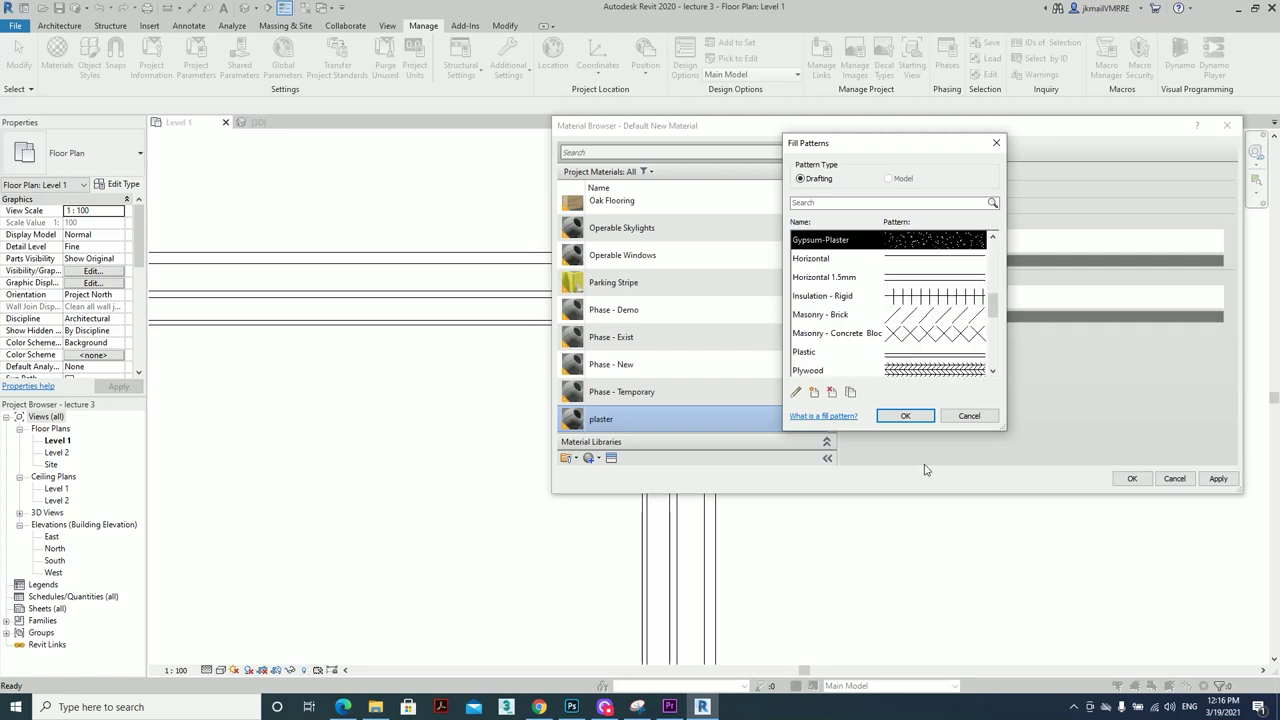
pyautogui.click(905, 416)
pyautogui.click(1130, 479)
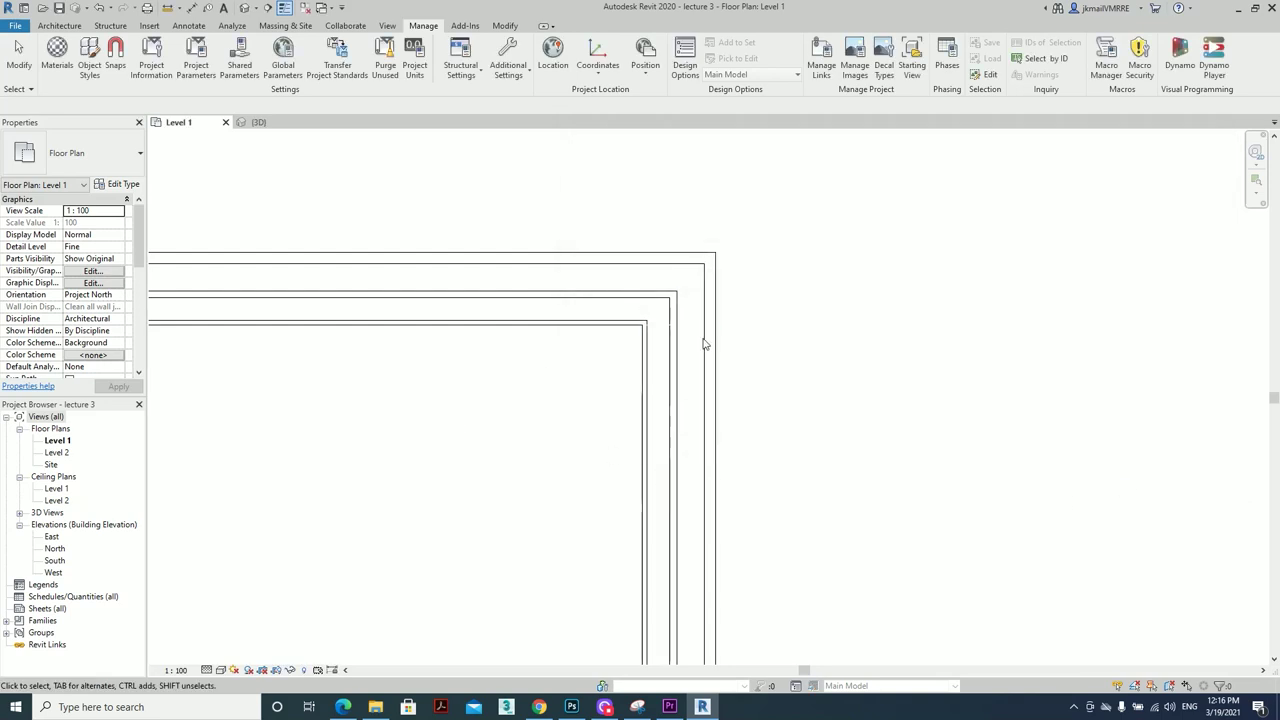
# Open the layer structure of the top exterior wall's Generic - 320 type
pyautogui.scroll(-1, 571, 443)
pyautogui.scroll(-1, 683, 371)
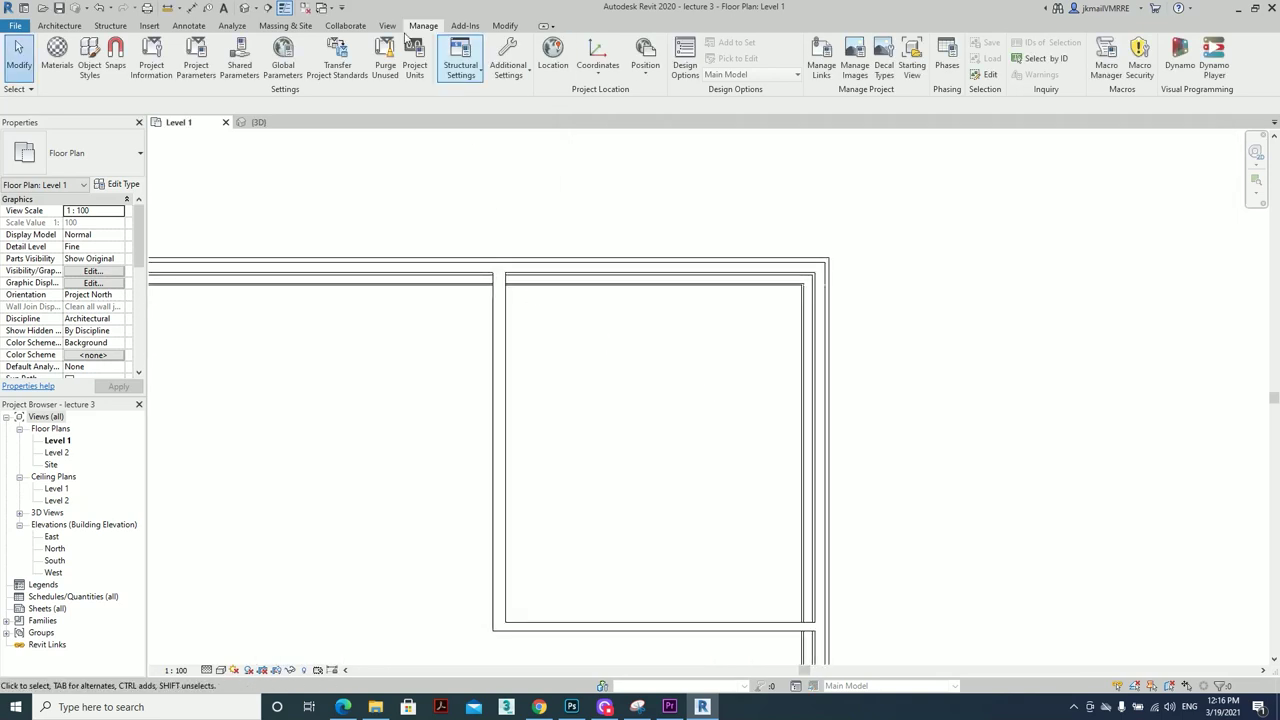
pyautogui.click(57, 55)
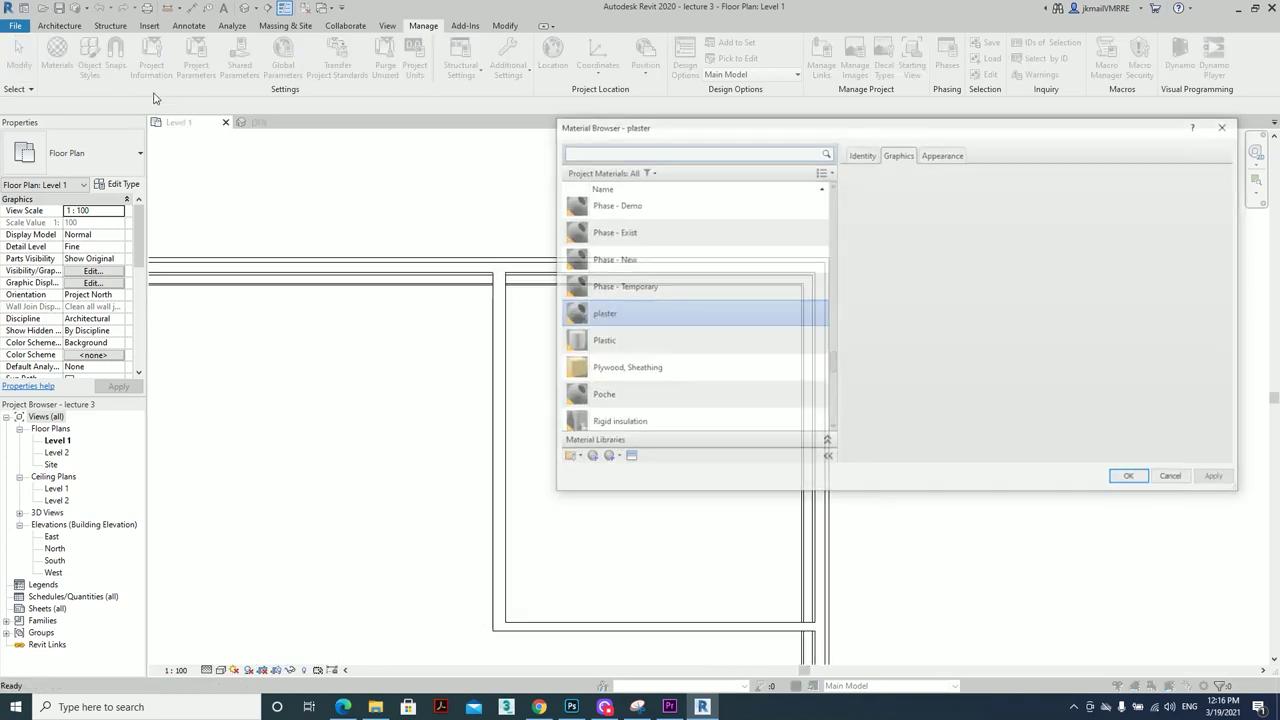
pyautogui.click(1227, 125)
pyautogui.click(515, 265)
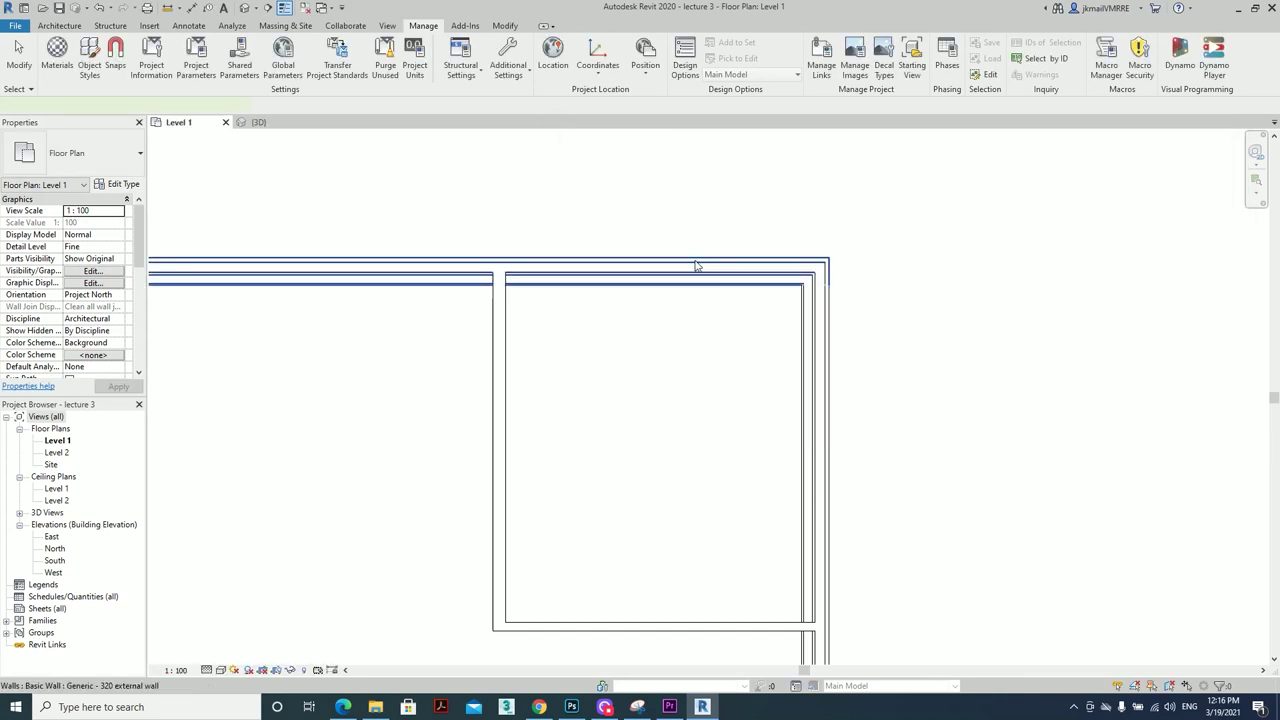
pyautogui.click(117, 184)
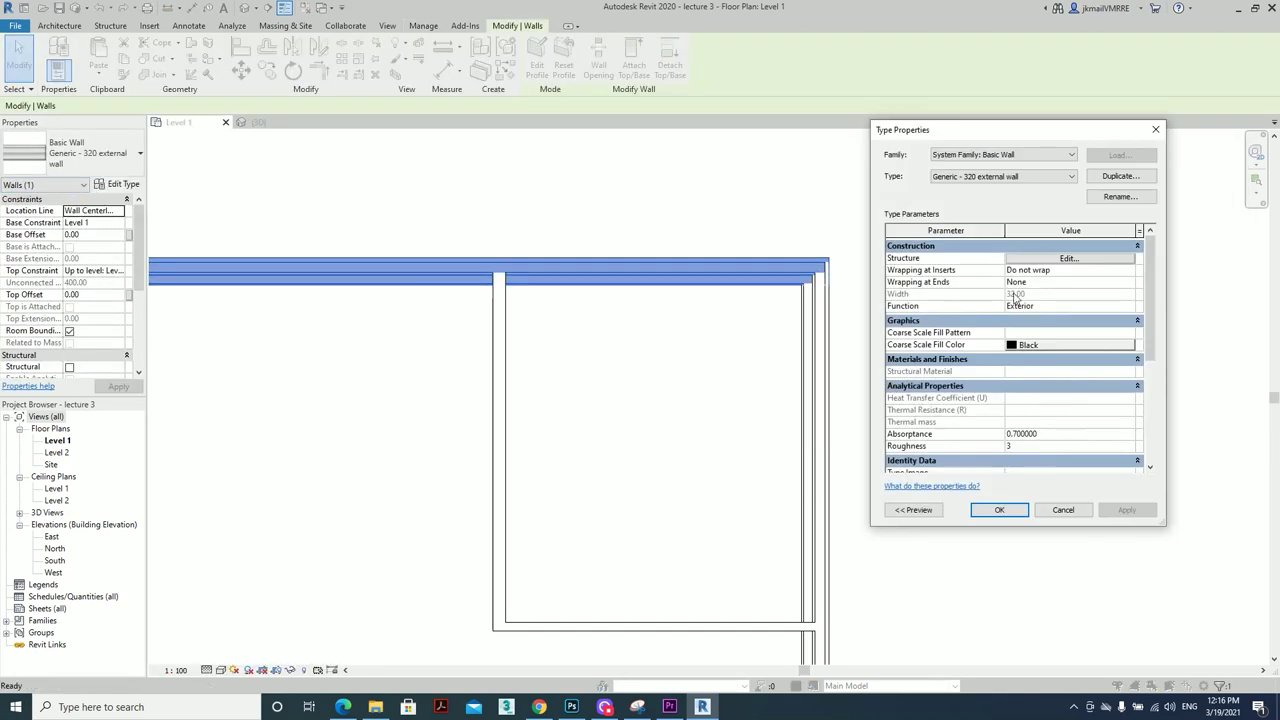
pyautogui.click(1044, 262)
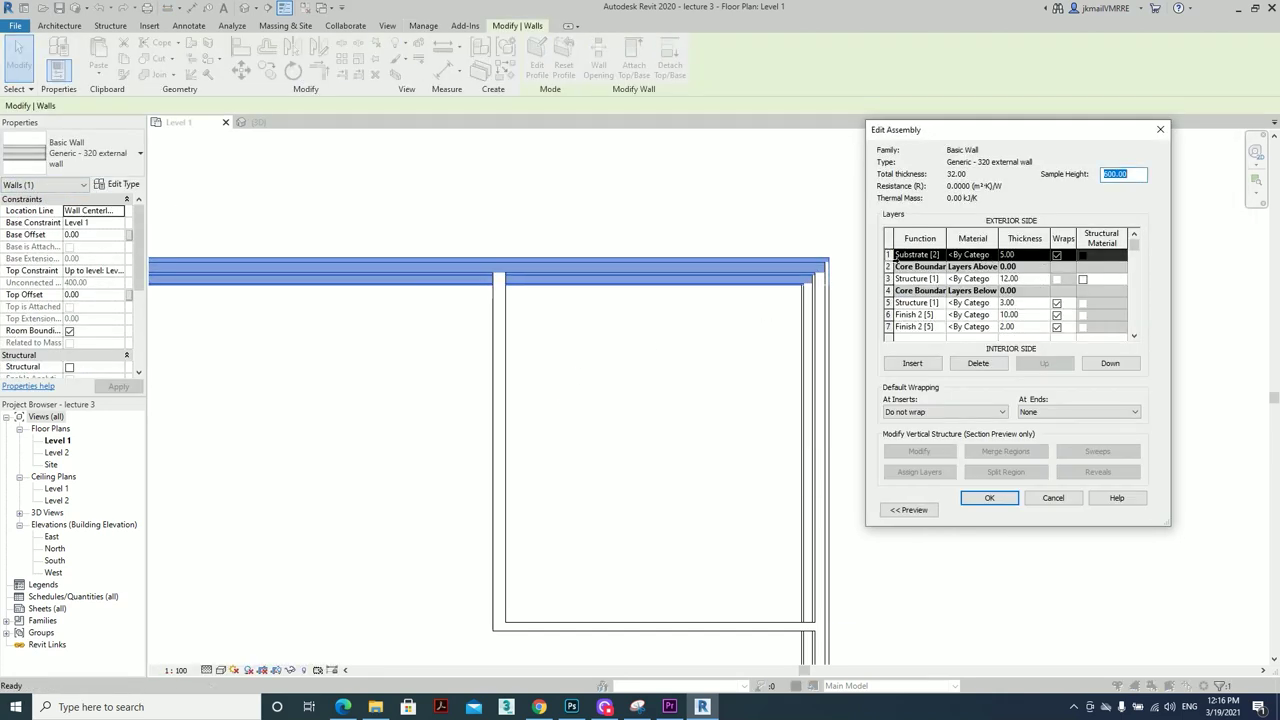
# Assign Stone Mulatash as the material of wall layer 1
pyautogui.click(990, 258)
pyautogui.click(997, 256)
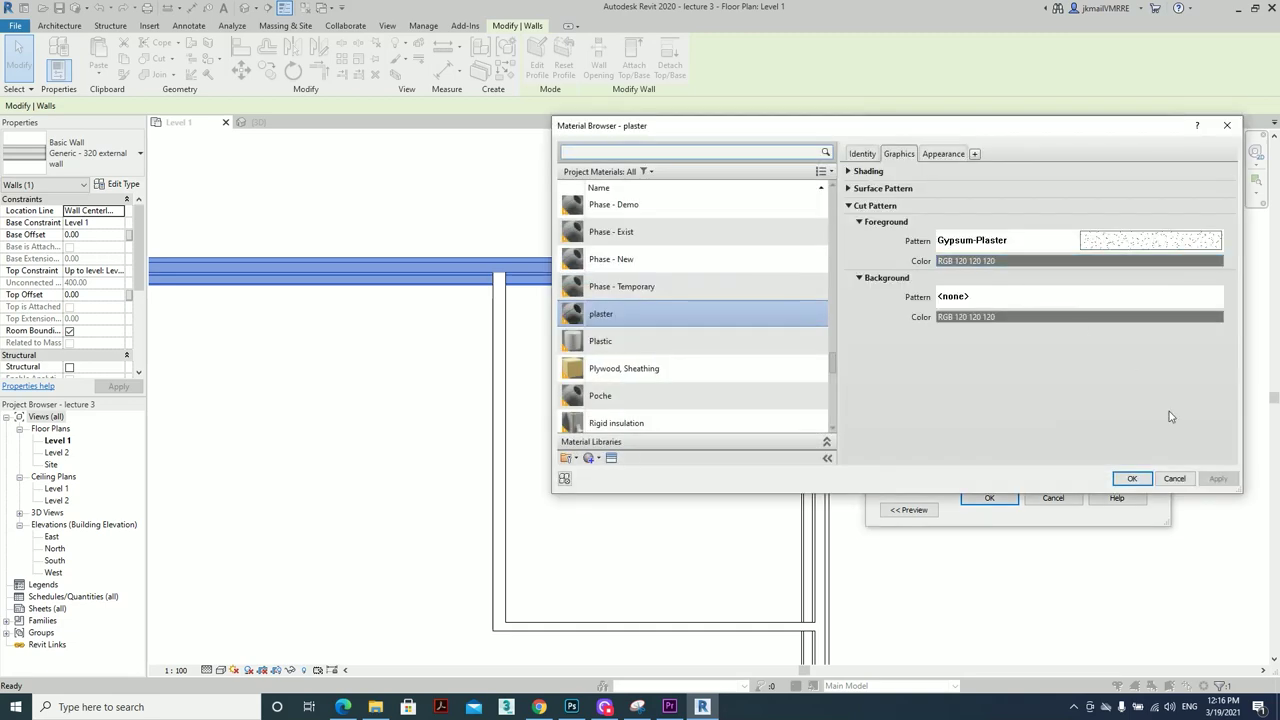
pyautogui.click(1175, 480)
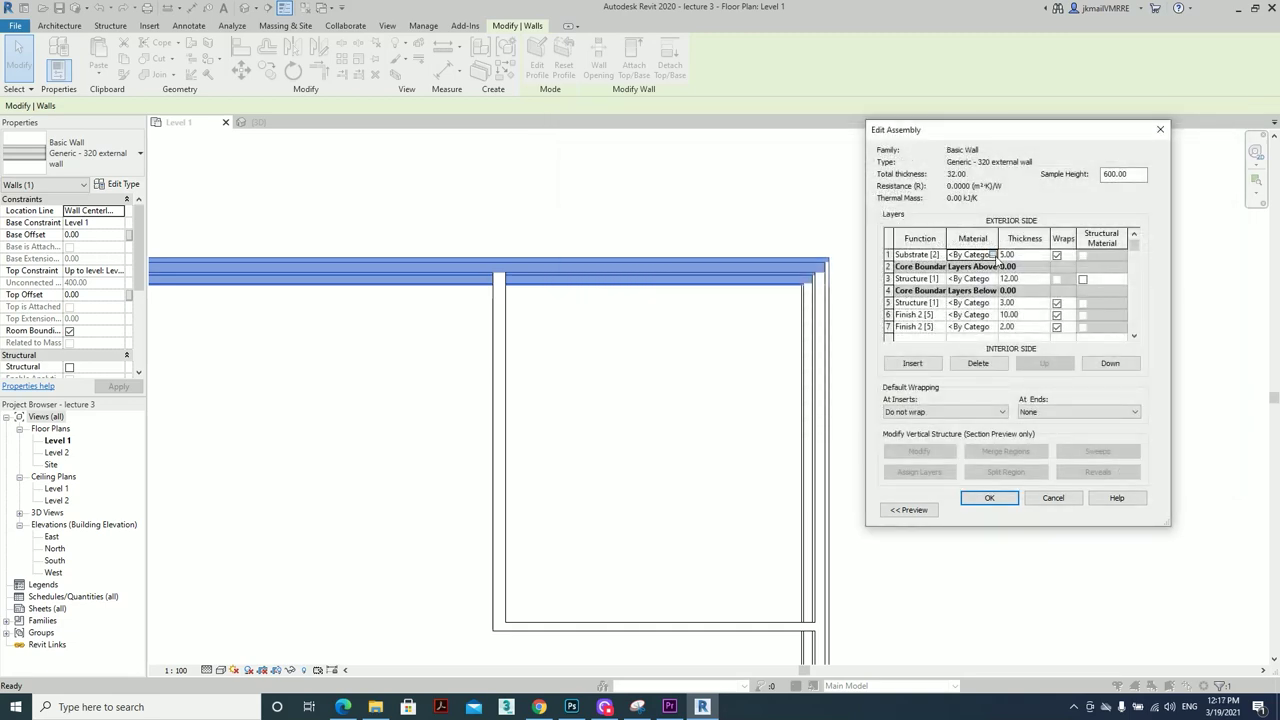
pyautogui.click(993, 255)
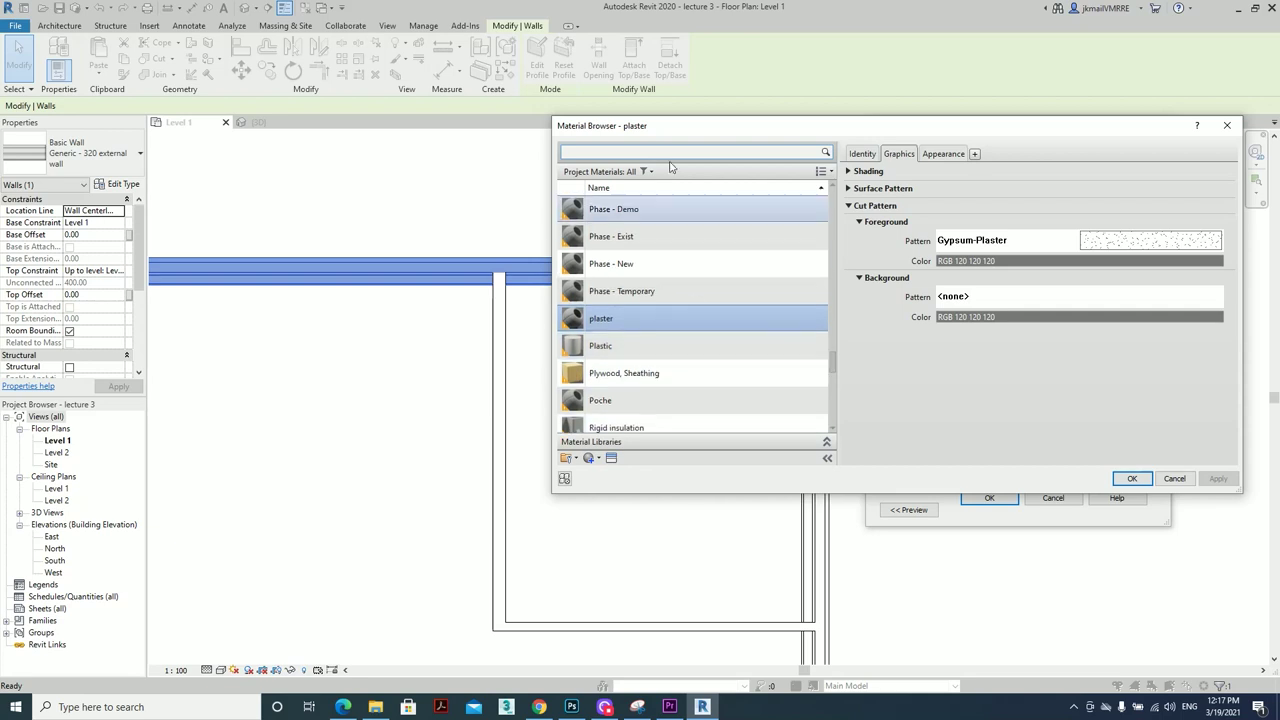
pyautogui.click(670, 151)
pyautogui.write('ston')
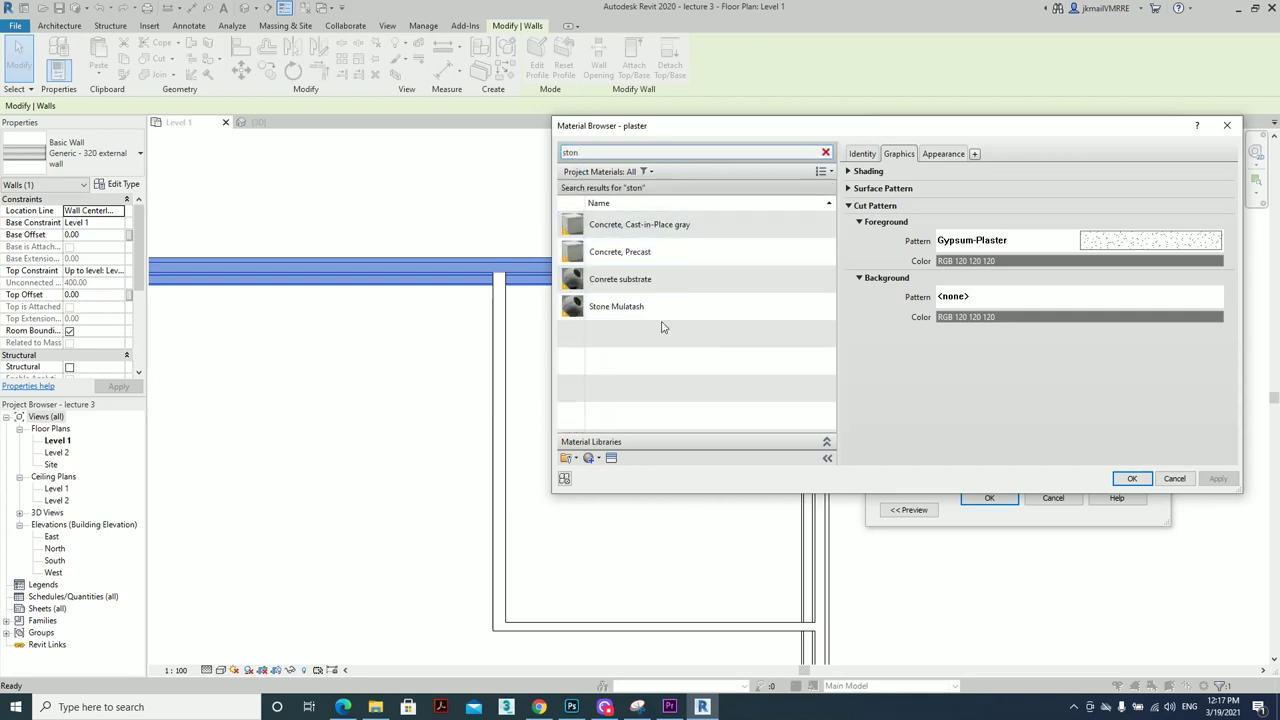
pyautogui.click(635, 316)
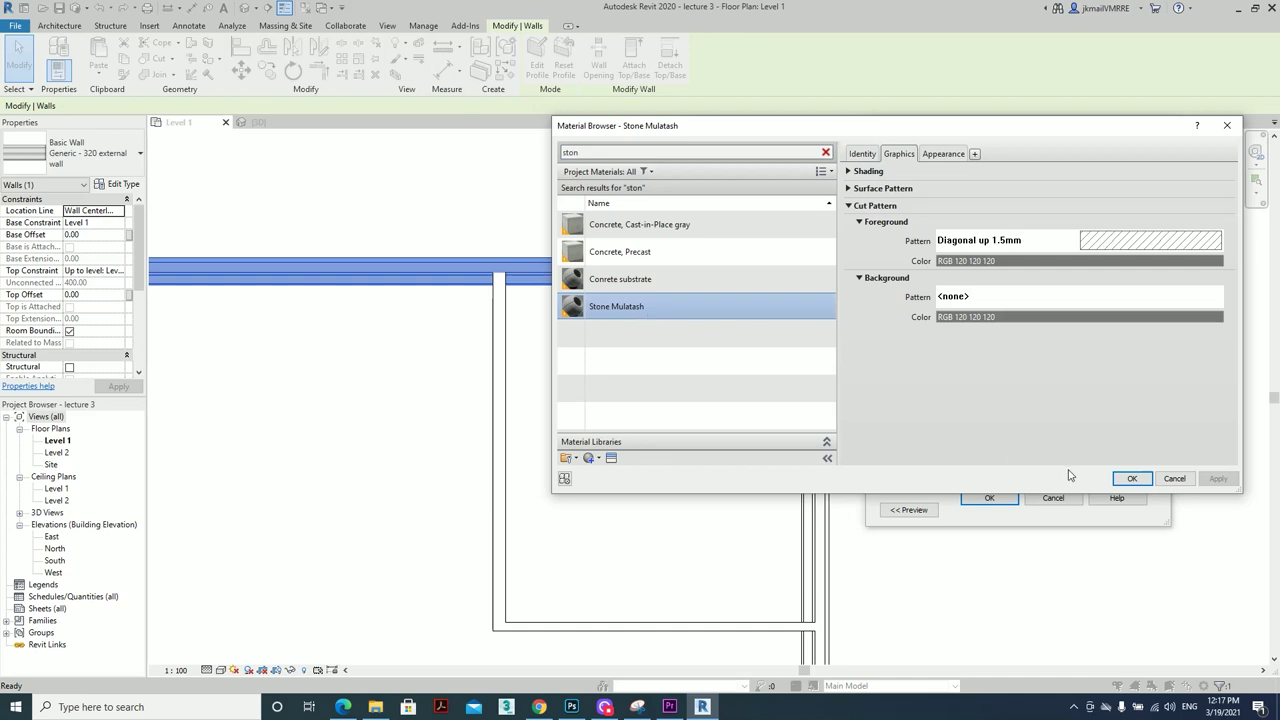
pyautogui.click(1132, 478)
# Assign Concrete substrate to layer 3 and set layer 5's function to Finish 2
pyautogui.click(975, 279)
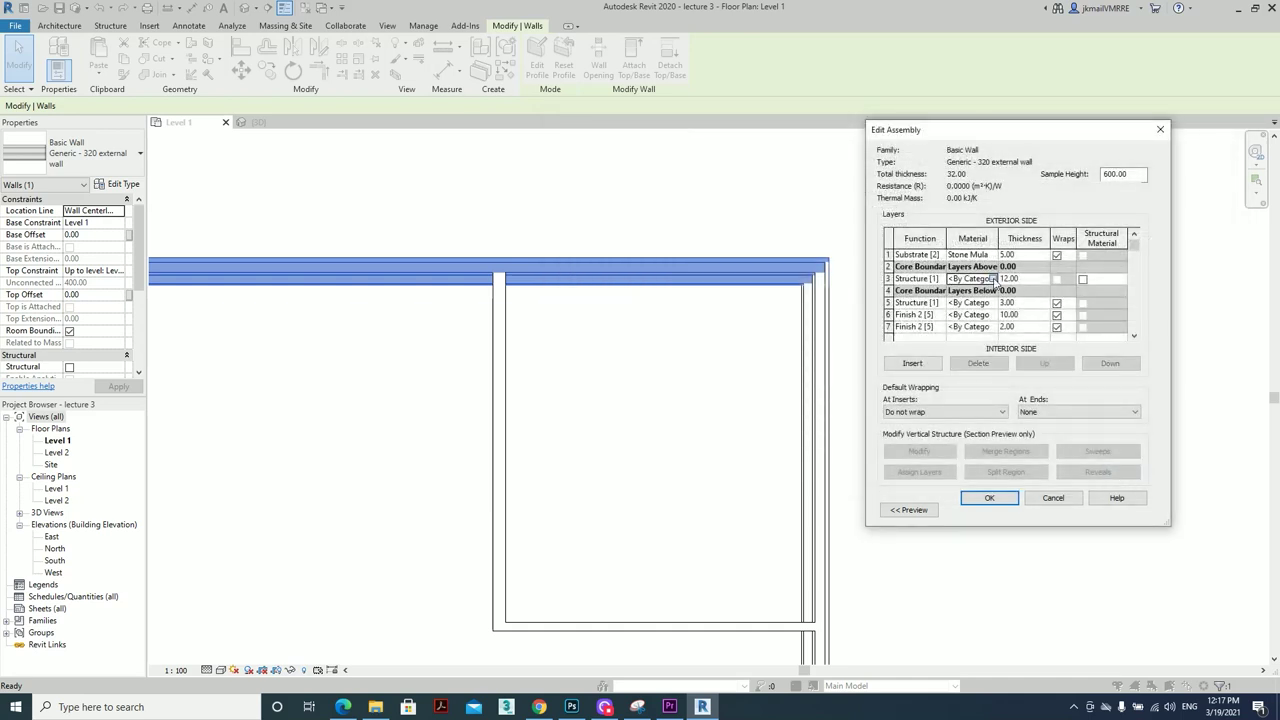
pyautogui.click(994, 280)
pyautogui.write('conc')
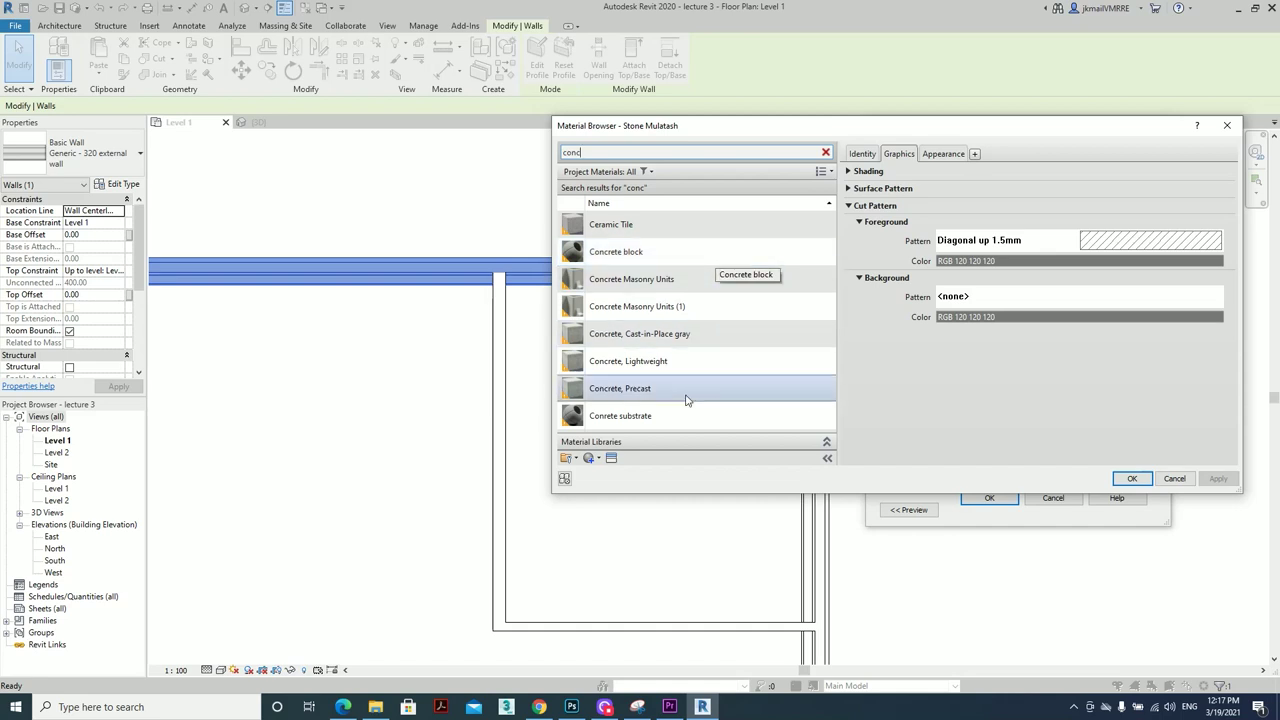
pyautogui.click(687, 420)
pyautogui.click(1117, 479)
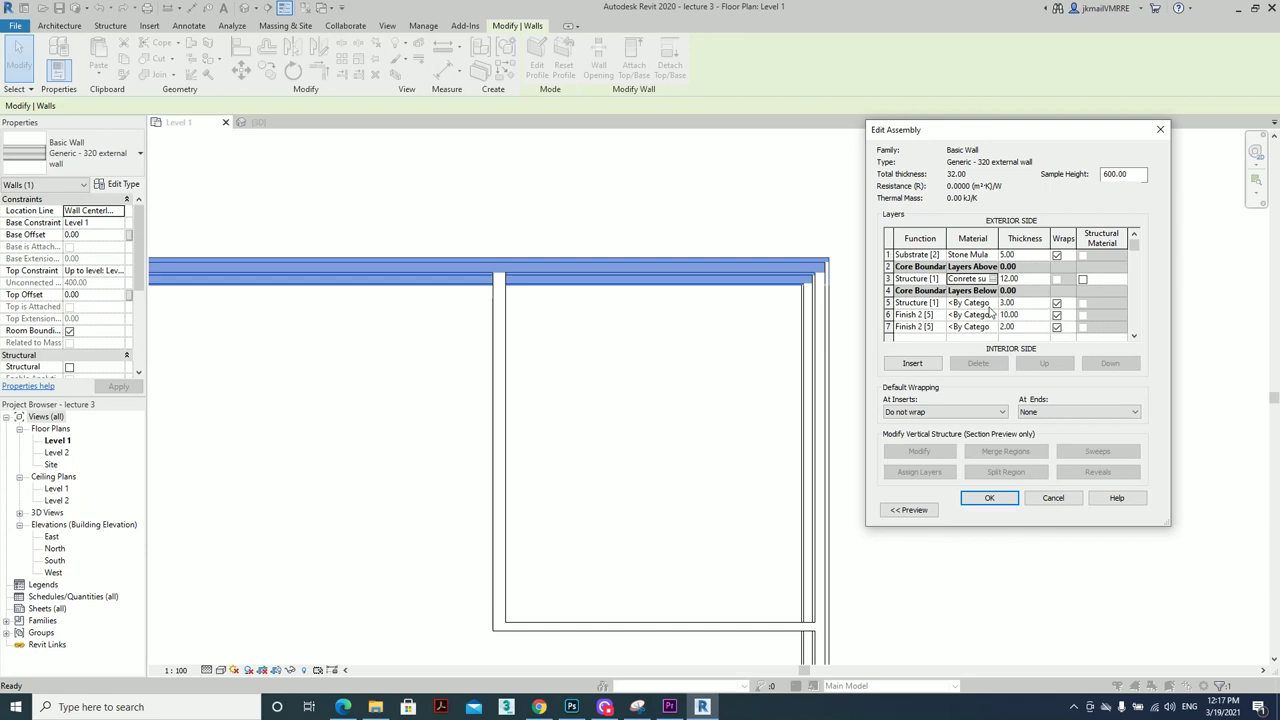
pyautogui.click(939, 304)
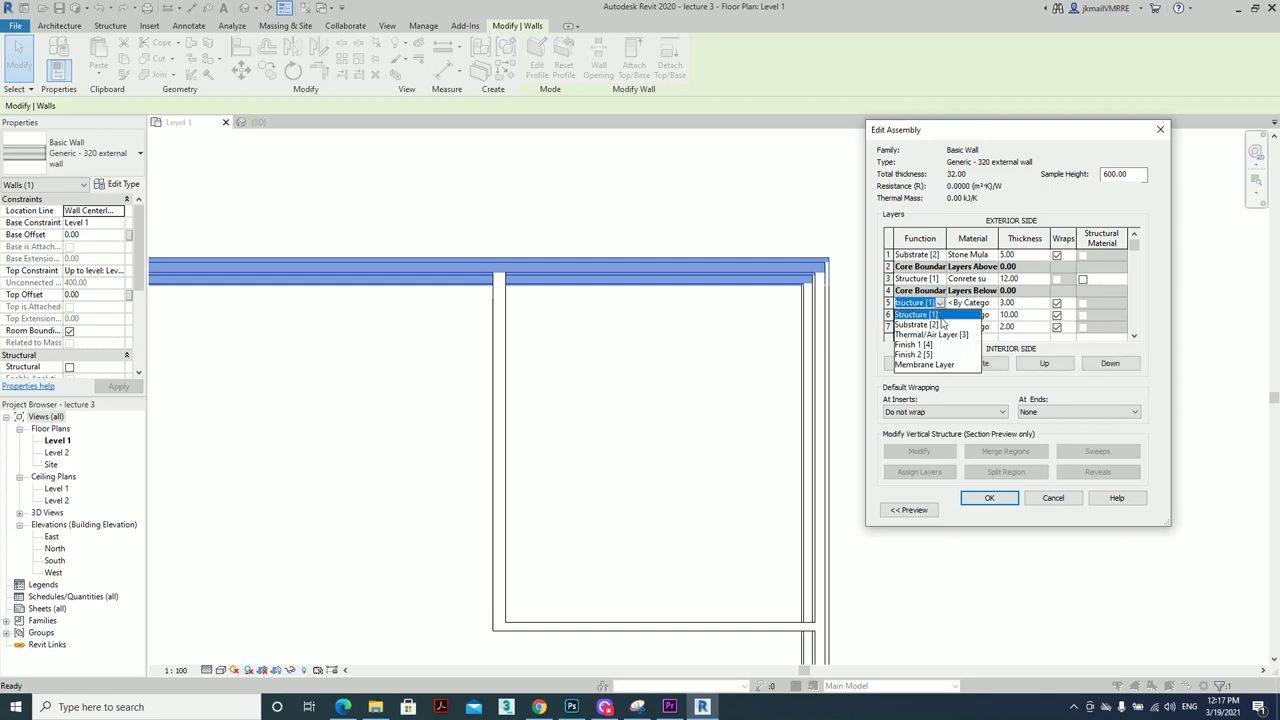
pyautogui.click(947, 356)
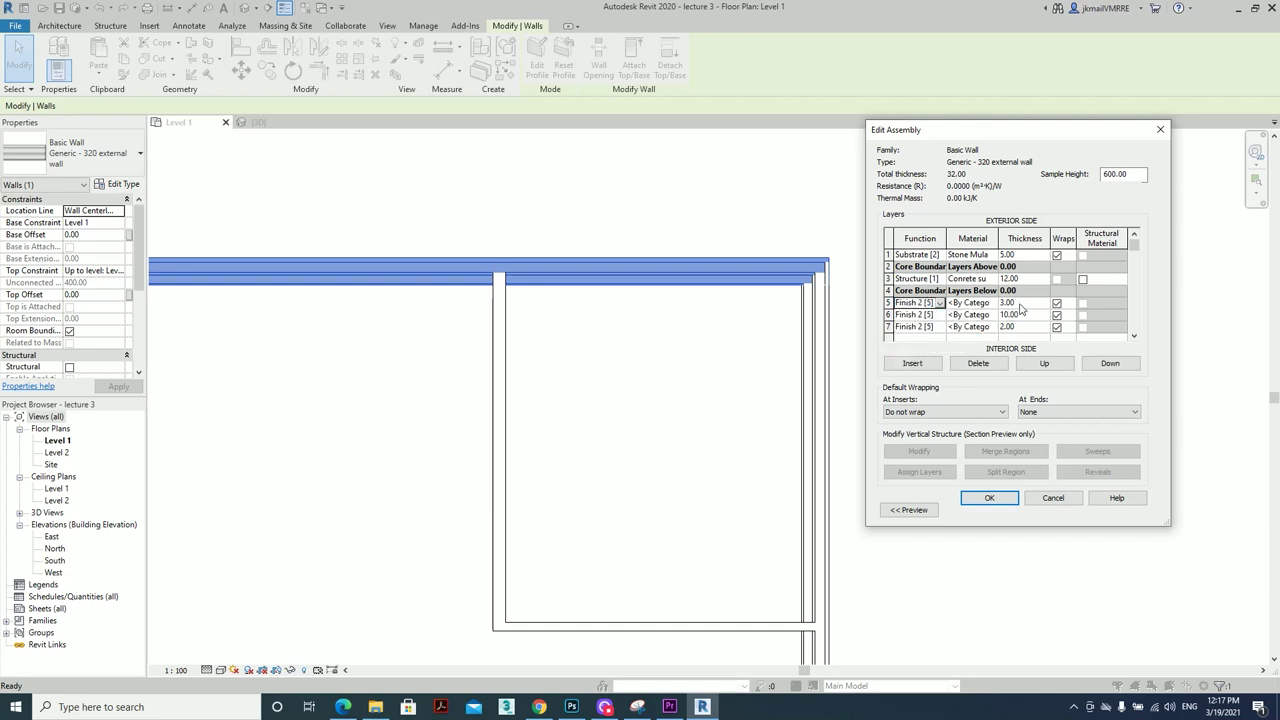
pyautogui.click(988, 306)
# Assign Concrete block as the material of layer 6
pyautogui.click(975, 315)
pyautogui.click(993, 316)
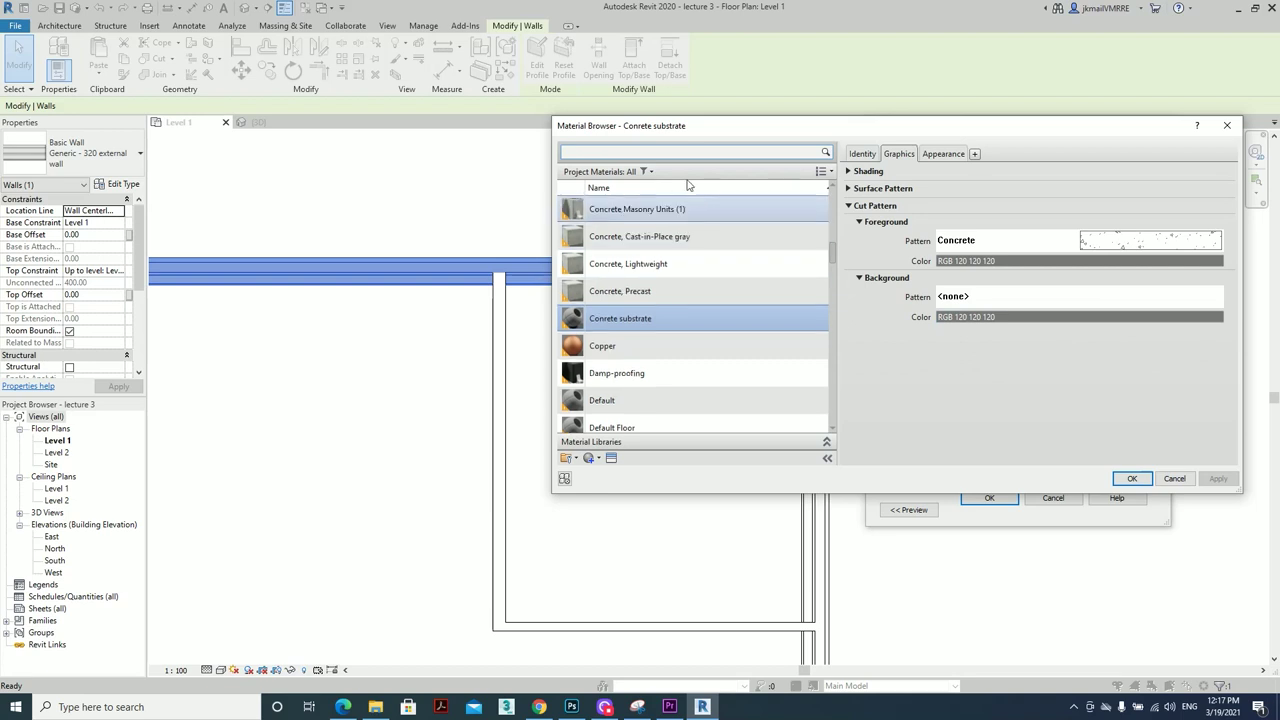
pyautogui.click(680, 153)
pyautogui.write('concr')
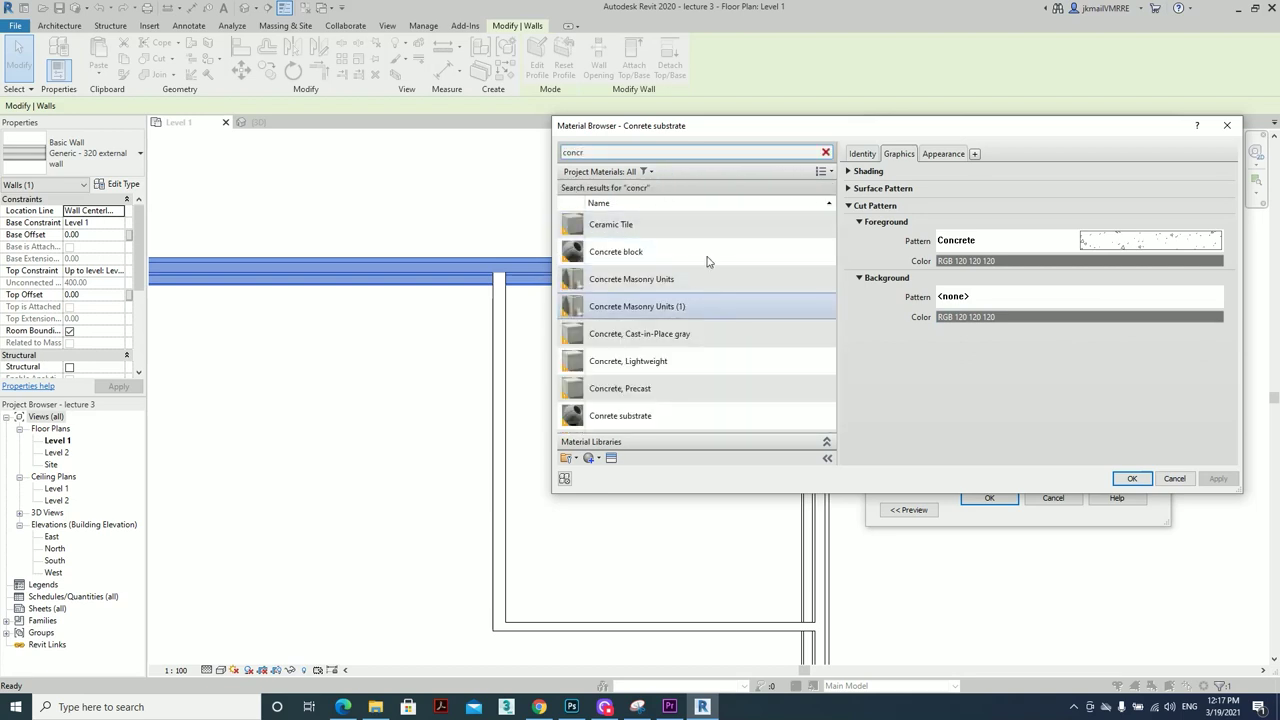
pyautogui.click(703, 247)
pyautogui.click(1132, 478)
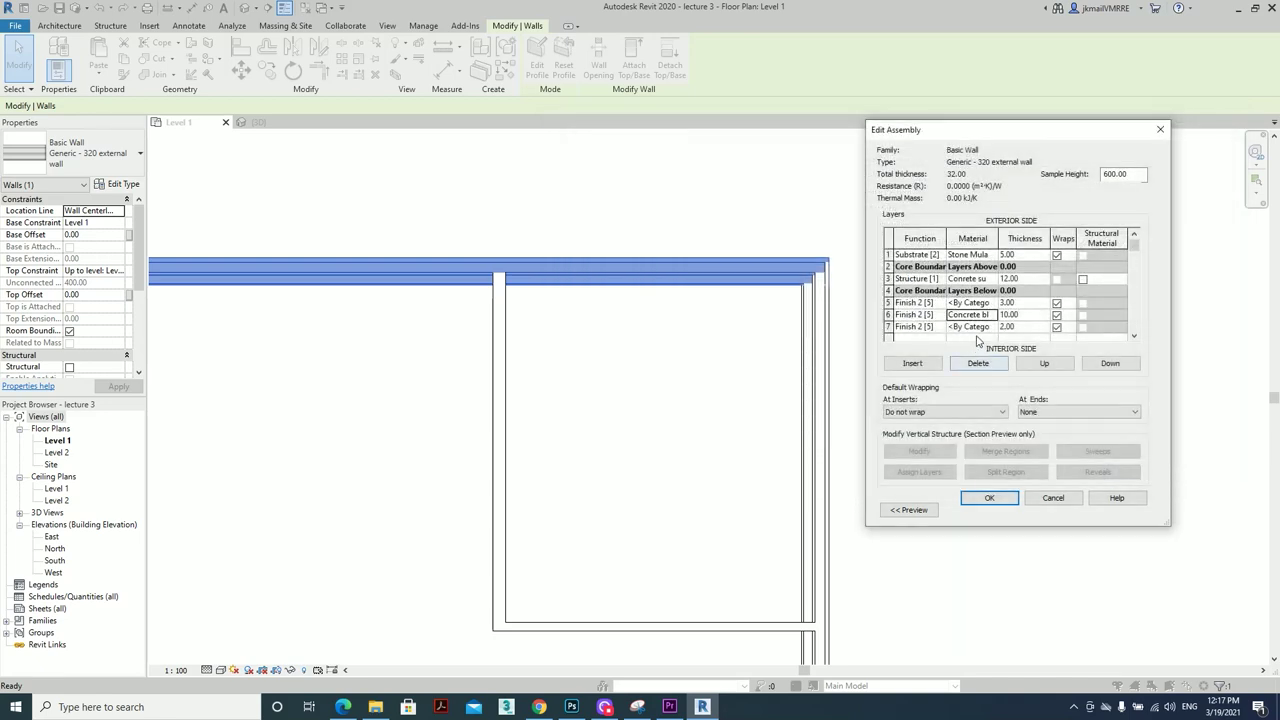
# Assign plaster to layer 7 and accept the Edit Assembly and Type Properties changes
pyautogui.click(993, 328)
pyautogui.click(993, 327)
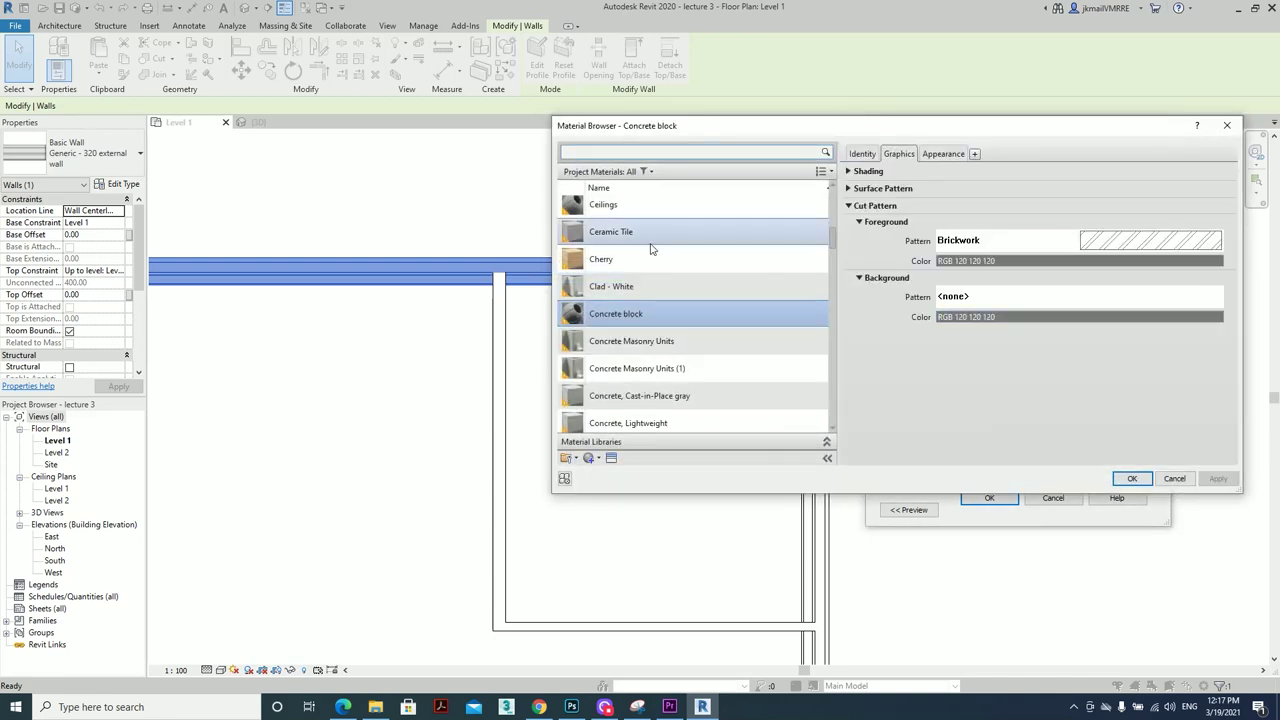
pyautogui.click(650, 153)
pyautogui.write('pl')
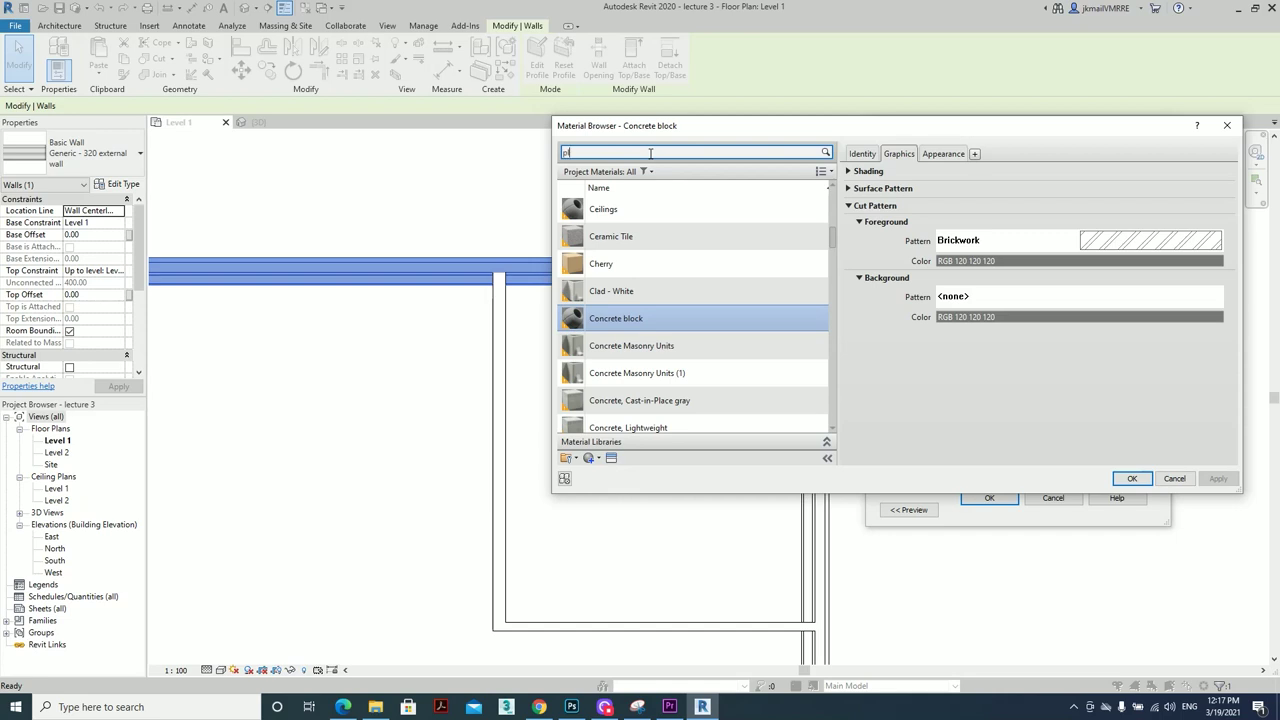
pyautogui.write('aster')
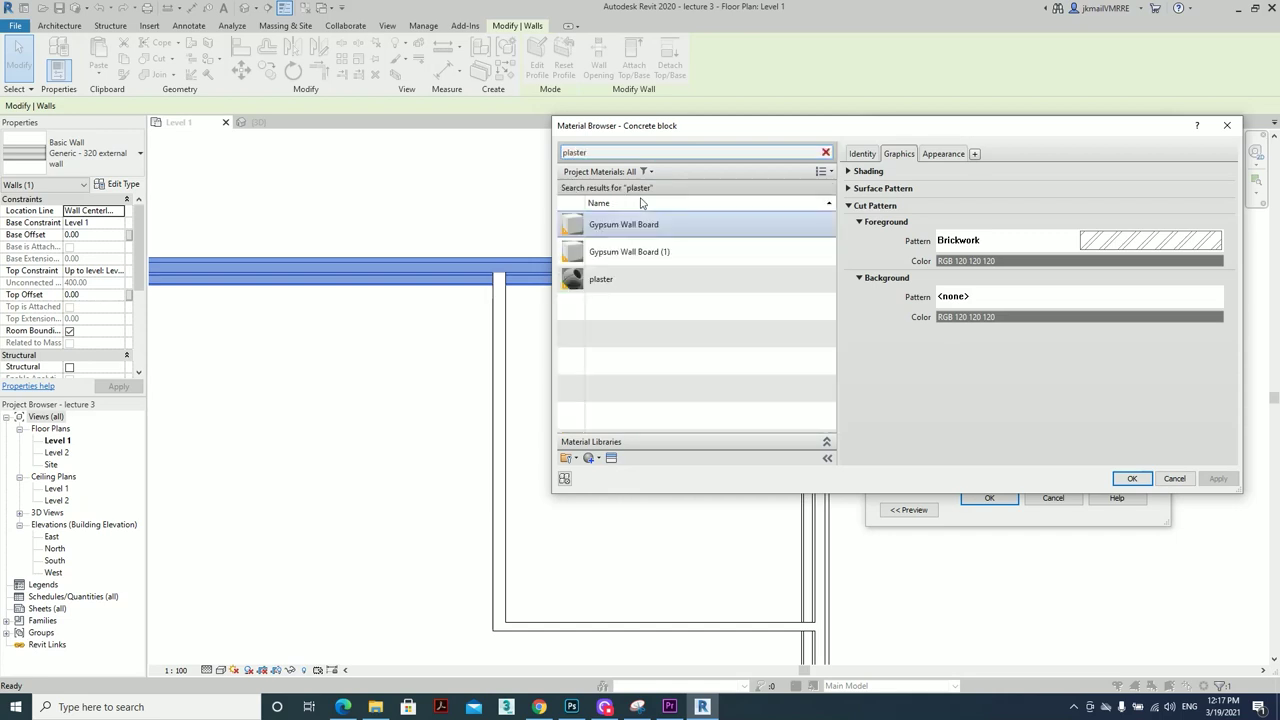
pyautogui.click(640, 280)
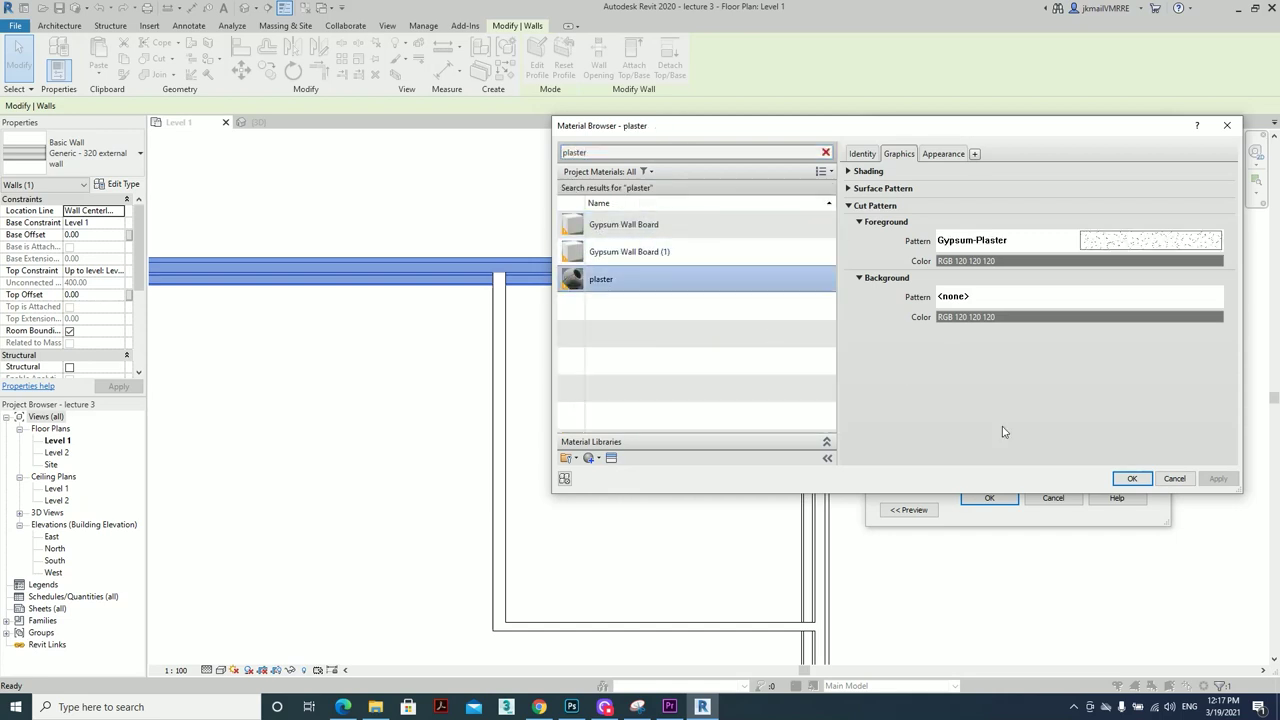
pyautogui.click(1132, 478)
pyautogui.click(1008, 498)
pyautogui.click(1003, 507)
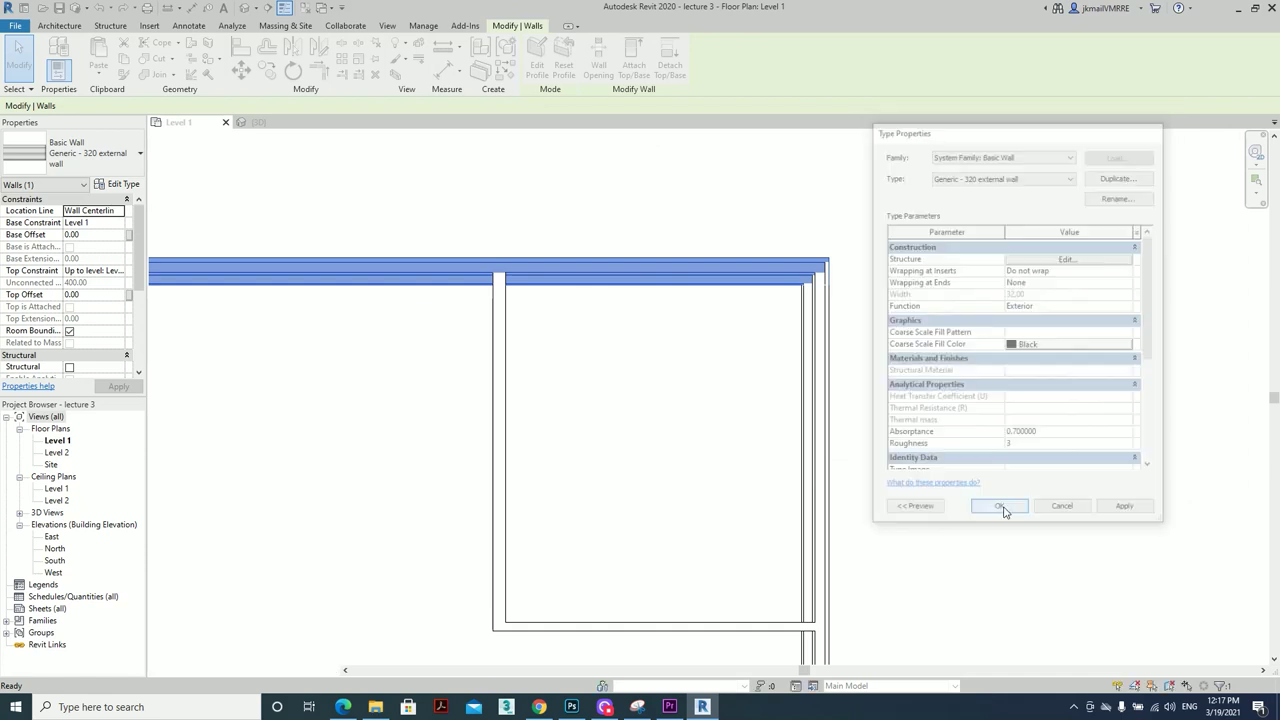
# Close Type Properties and zoom around the Level 1 plan to inspect the hatched external walls
pyautogui.click(1034, 389)
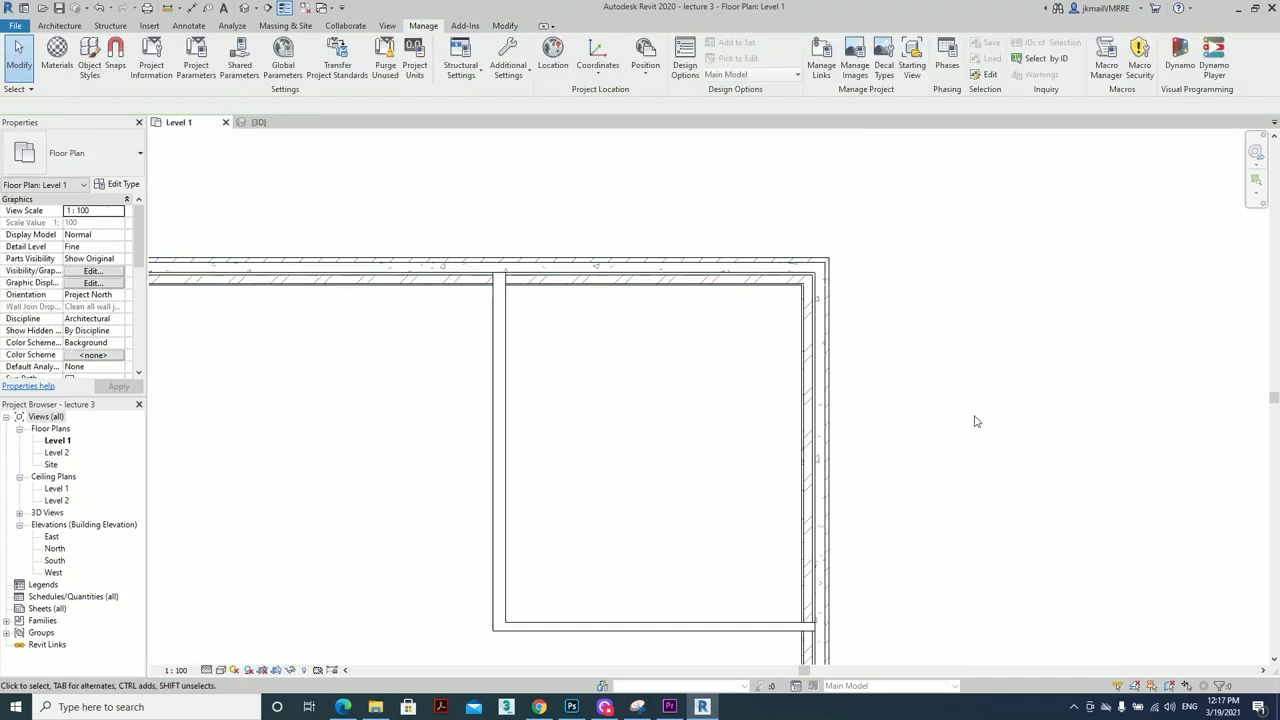
pyautogui.scroll(-3, 976, 421)
pyautogui.moveTo(240, 410); pyautogui.dragTo(641, 380, button='middle')
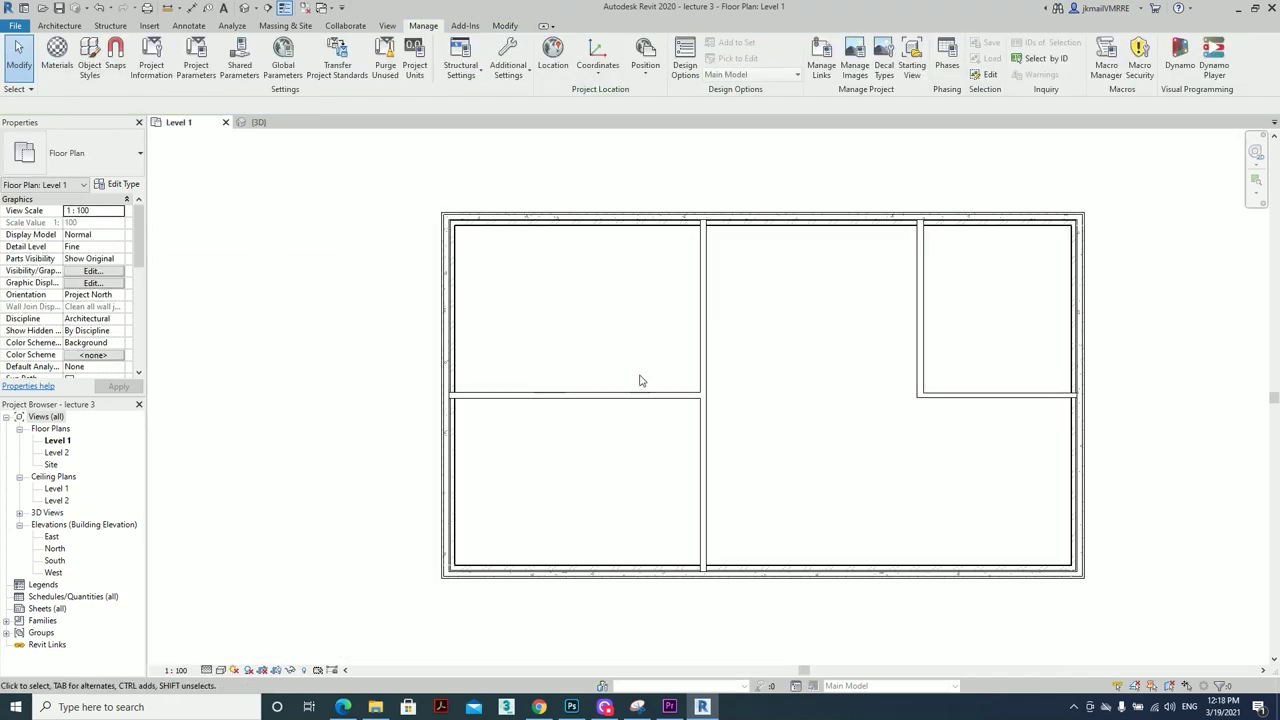
pyautogui.scroll(3, 1100, 391)
pyautogui.scroll(2, 1057, 251)
pyautogui.scroll(2, 941, 262)
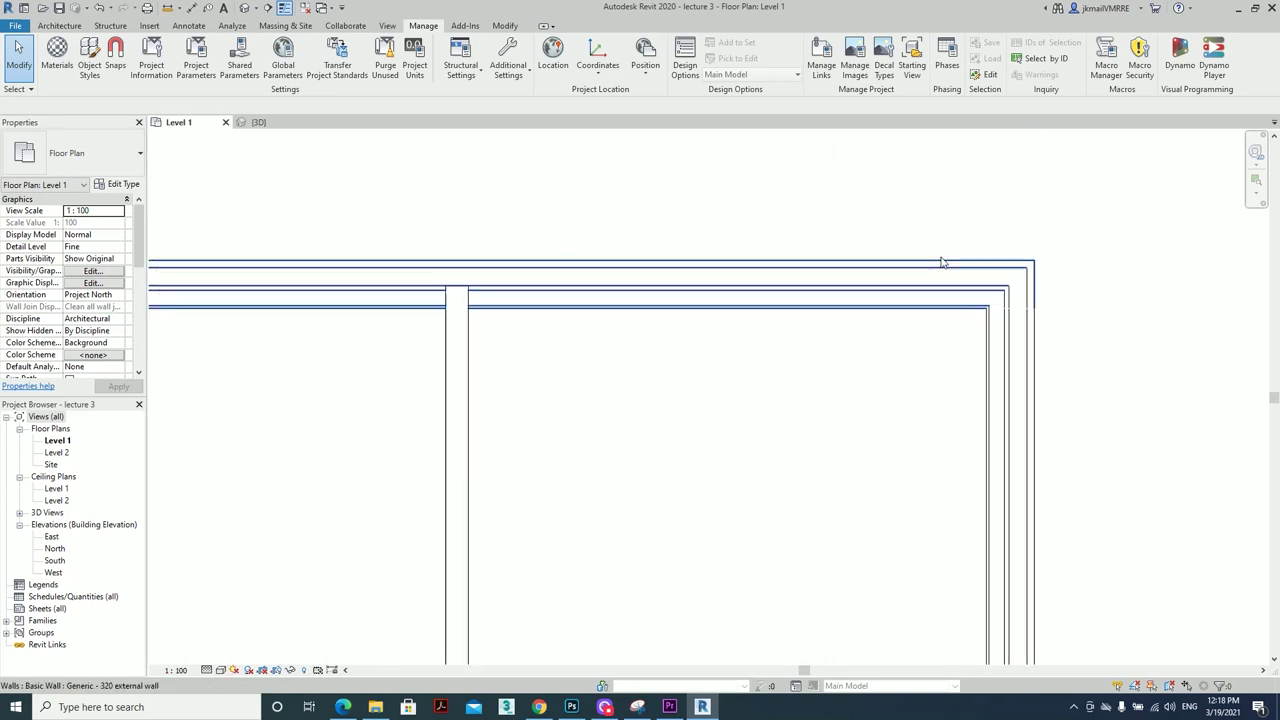
pyautogui.scroll(1, 945, 266)
pyautogui.scroll(1, 540, 288)
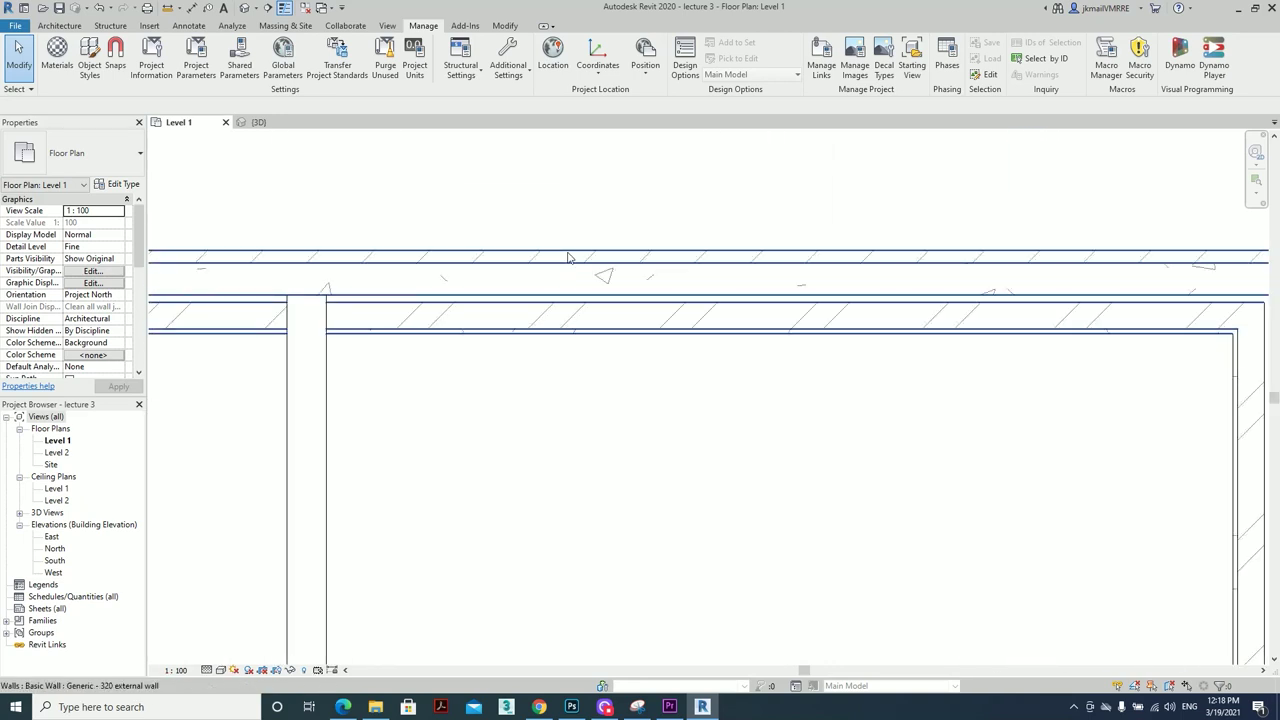
pyautogui.scroll(-2, 666, 337)
pyautogui.scroll(-1, 677, 337)
pyautogui.scroll(-1, 703, 534)
pyautogui.moveTo(703, 534); pyautogui.dragTo(714, 347, button='middle')
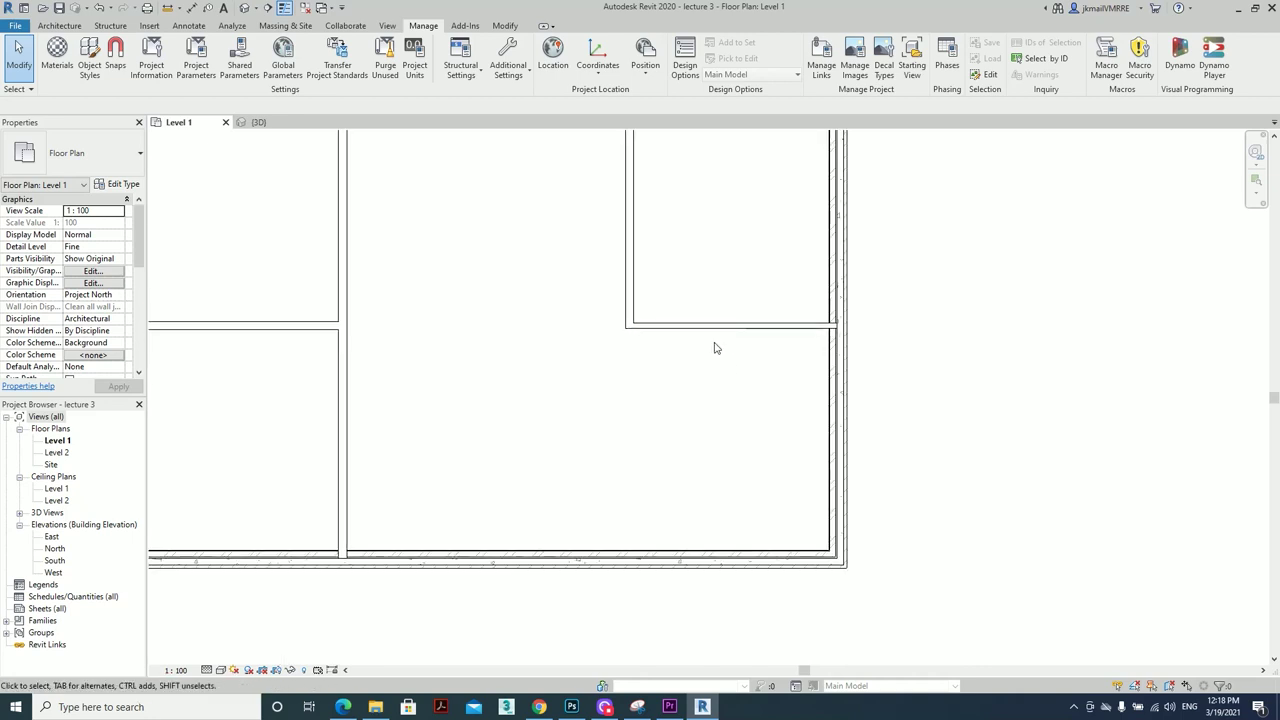
# Select the horizontal Generic - 10mm CB internal wall in the upper-right room
pyautogui.click(714, 330)
pyautogui.scroll(2, 840, 330)
pyautogui.scroll(1, 697, 314)
pyautogui.scroll(1, 670, 432)
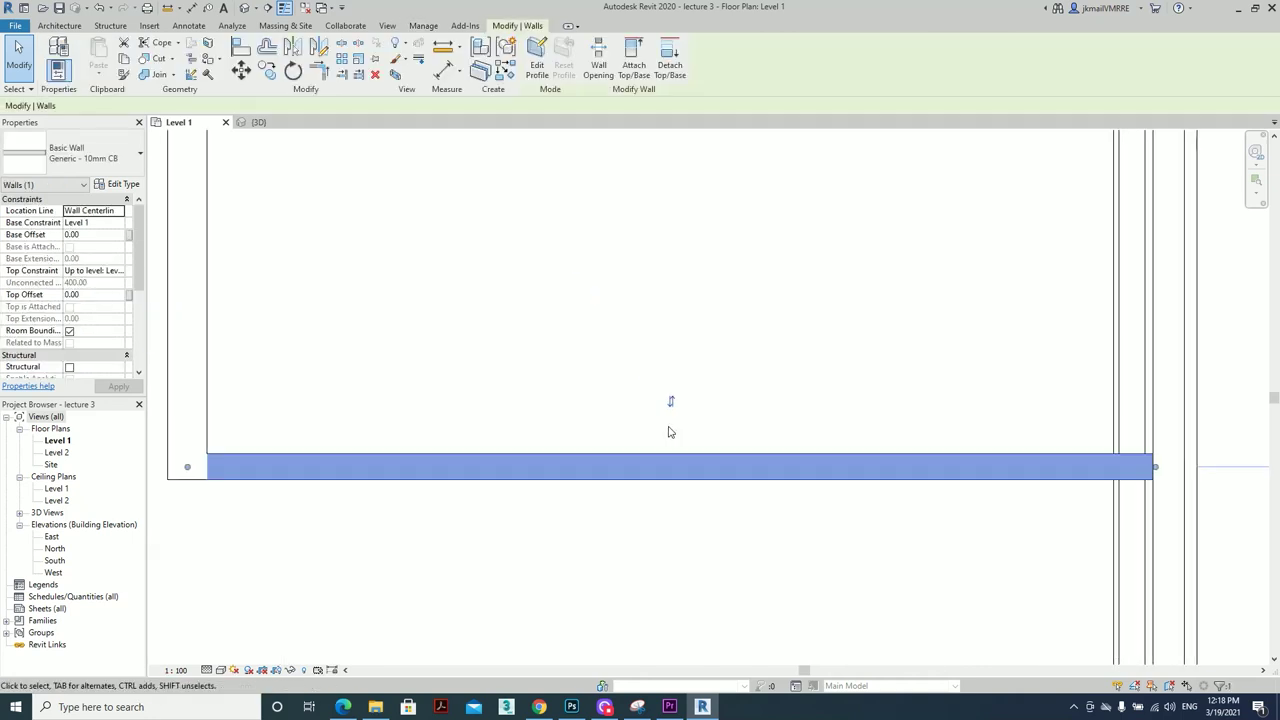
pyautogui.scroll(-2, 655, 415)
# Rename the internal wall type to Generic - 14mm CB
pyautogui.click(140, 186)
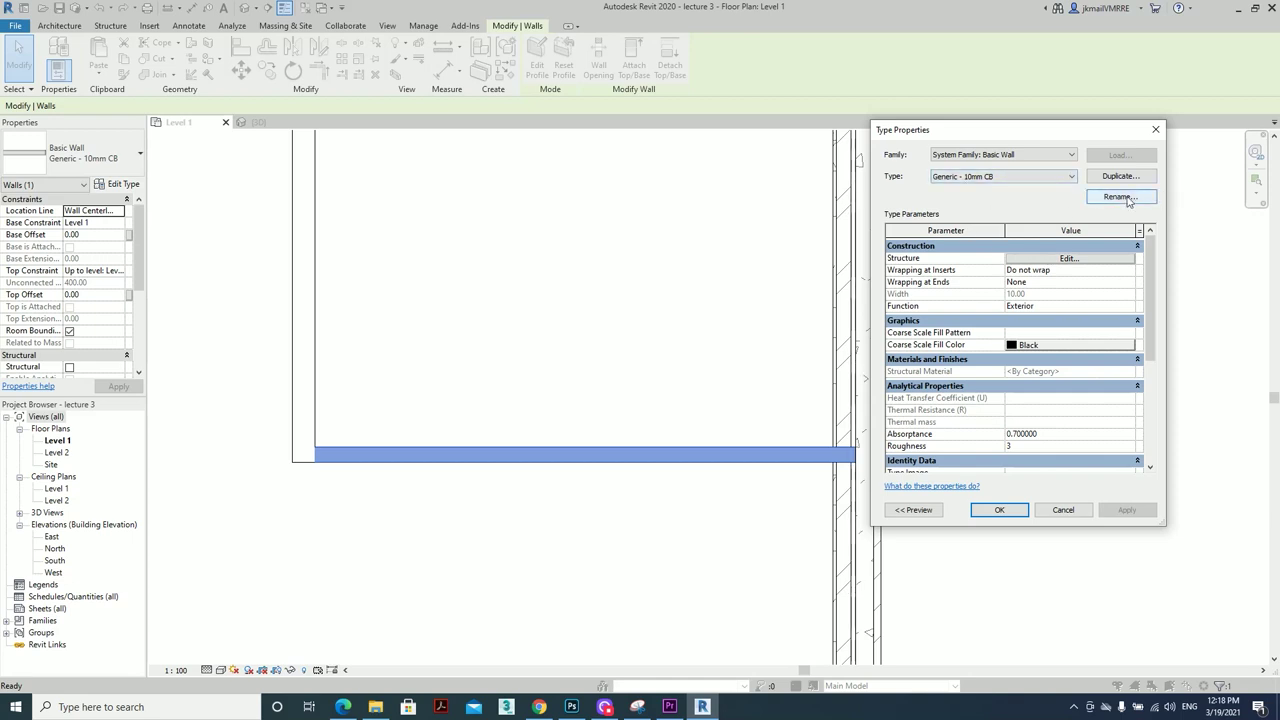
pyautogui.click(1120, 197)
pyautogui.click(1015, 331)
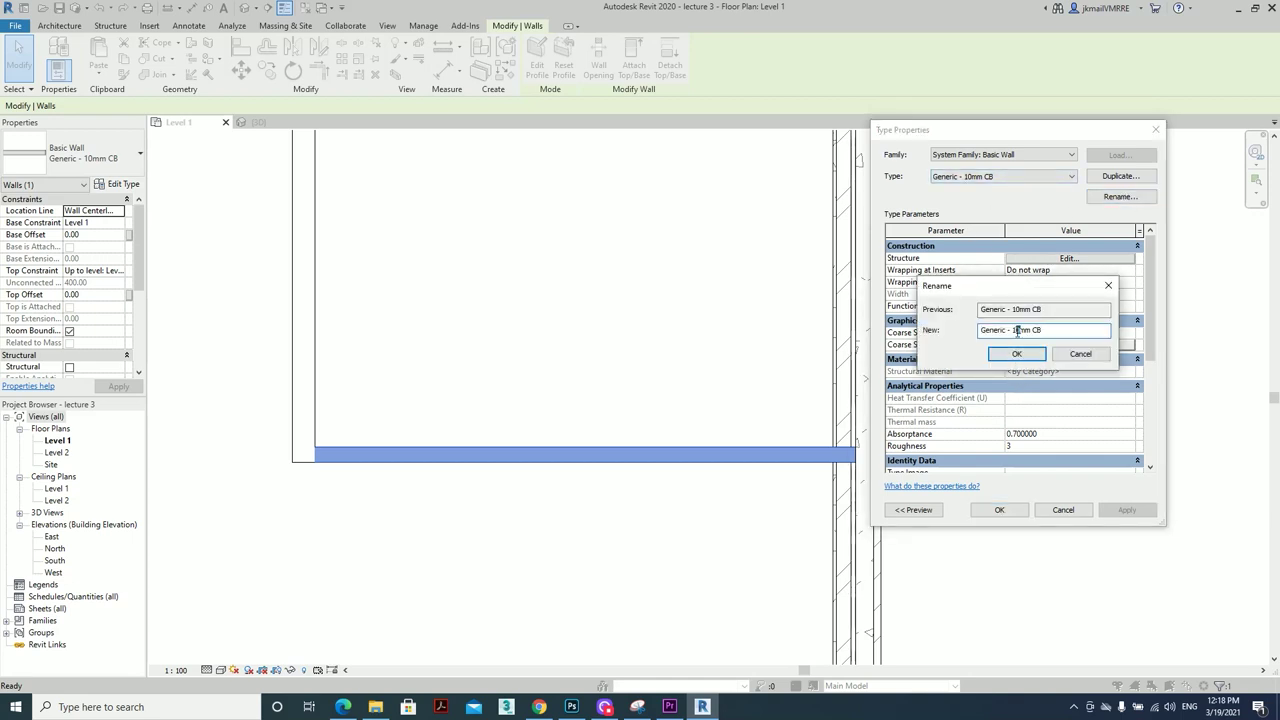
pyautogui.press('Delete')
pyautogui.write('4')
pyautogui.click(1016, 354)
# Set the wall's structure core material to Concrete block
pyautogui.click(1066, 258)
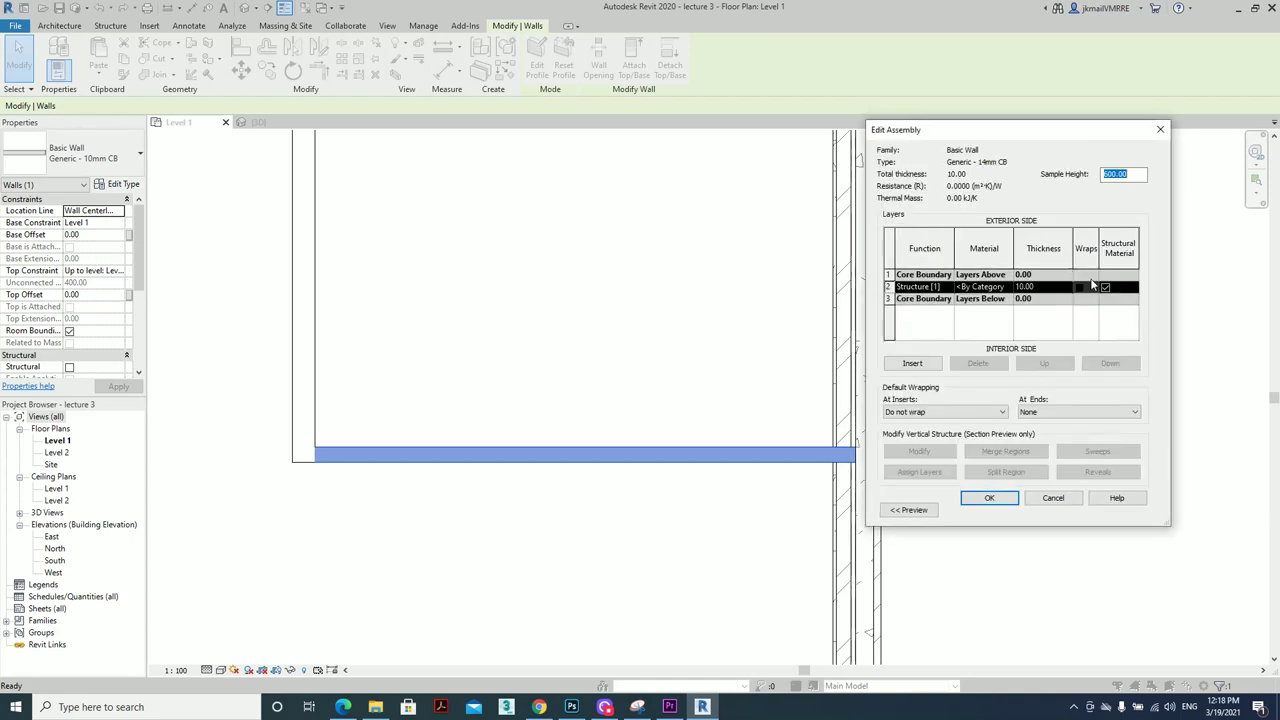
pyautogui.click(1006, 288)
pyautogui.click(1008, 288)
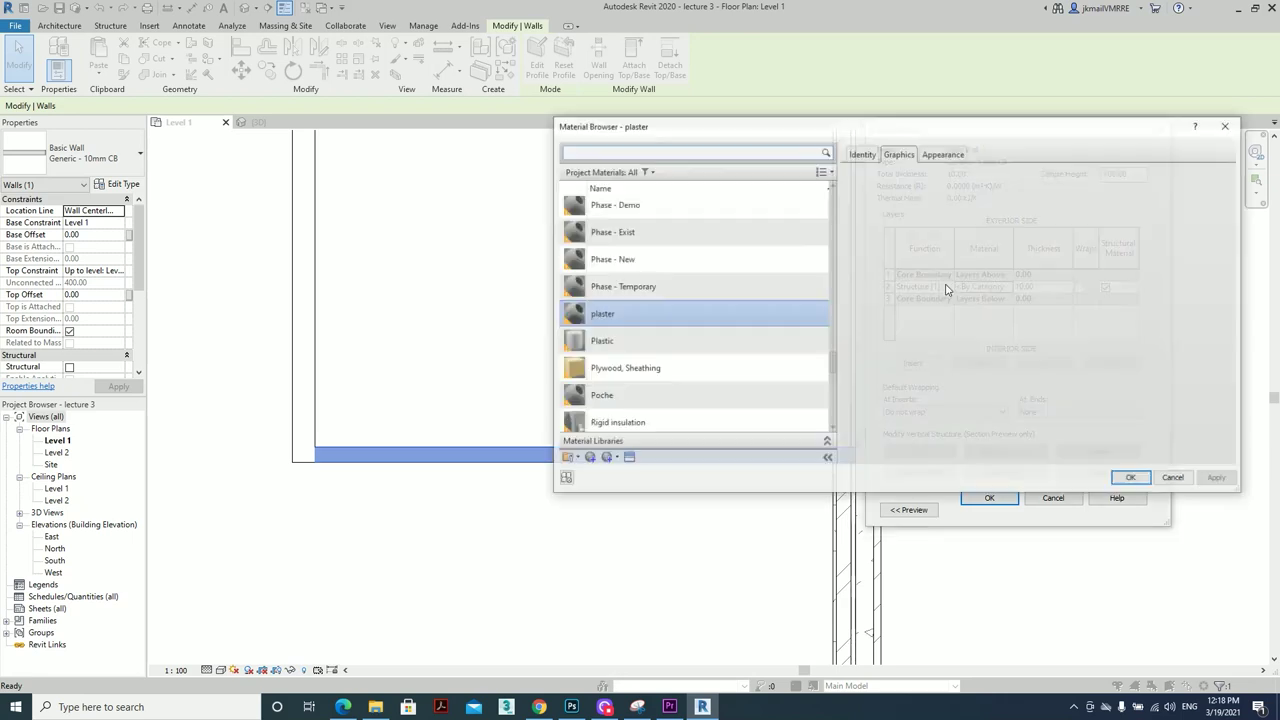
pyautogui.click(674, 152)
pyautogui.write('block')
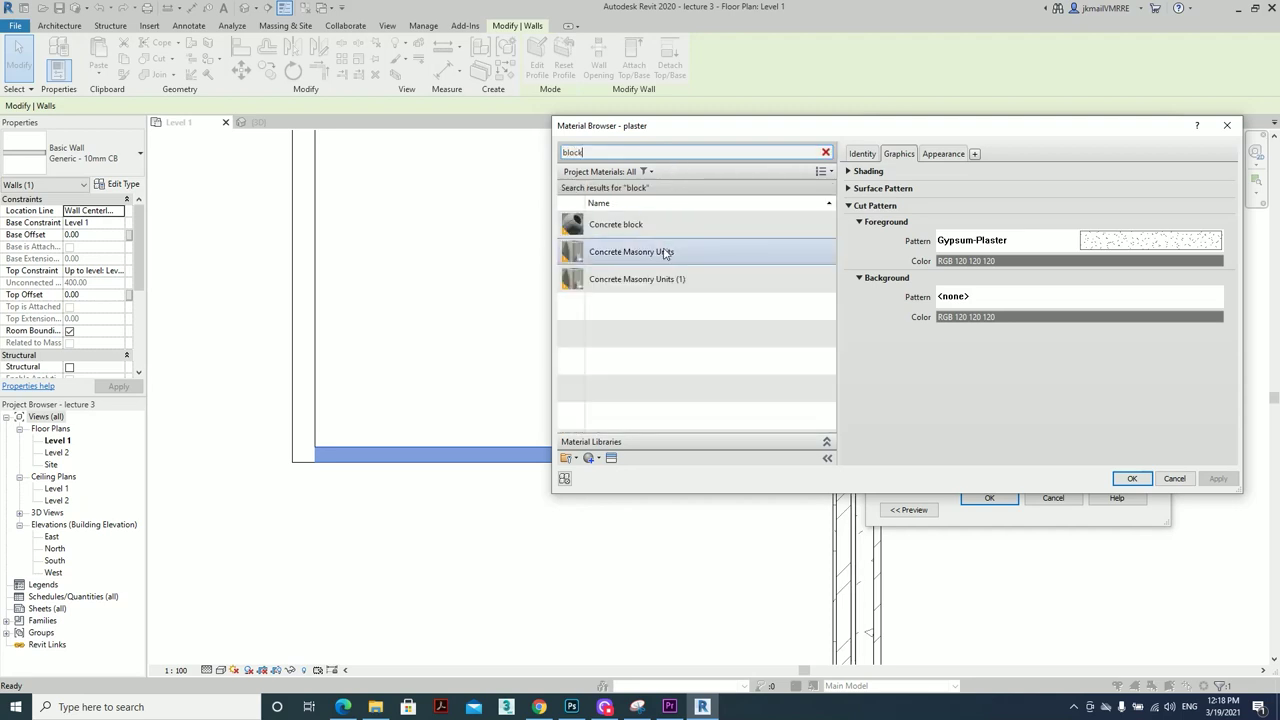
pyautogui.click(620, 224)
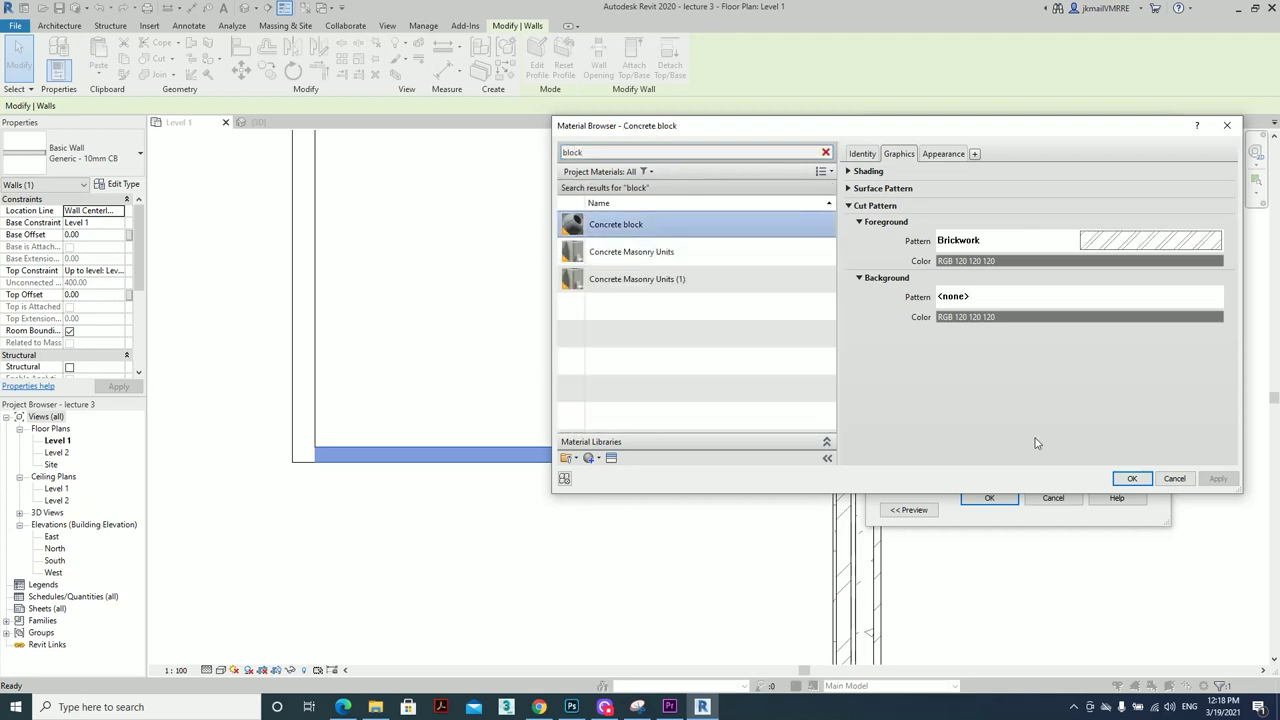
pyautogui.click(1125, 478)
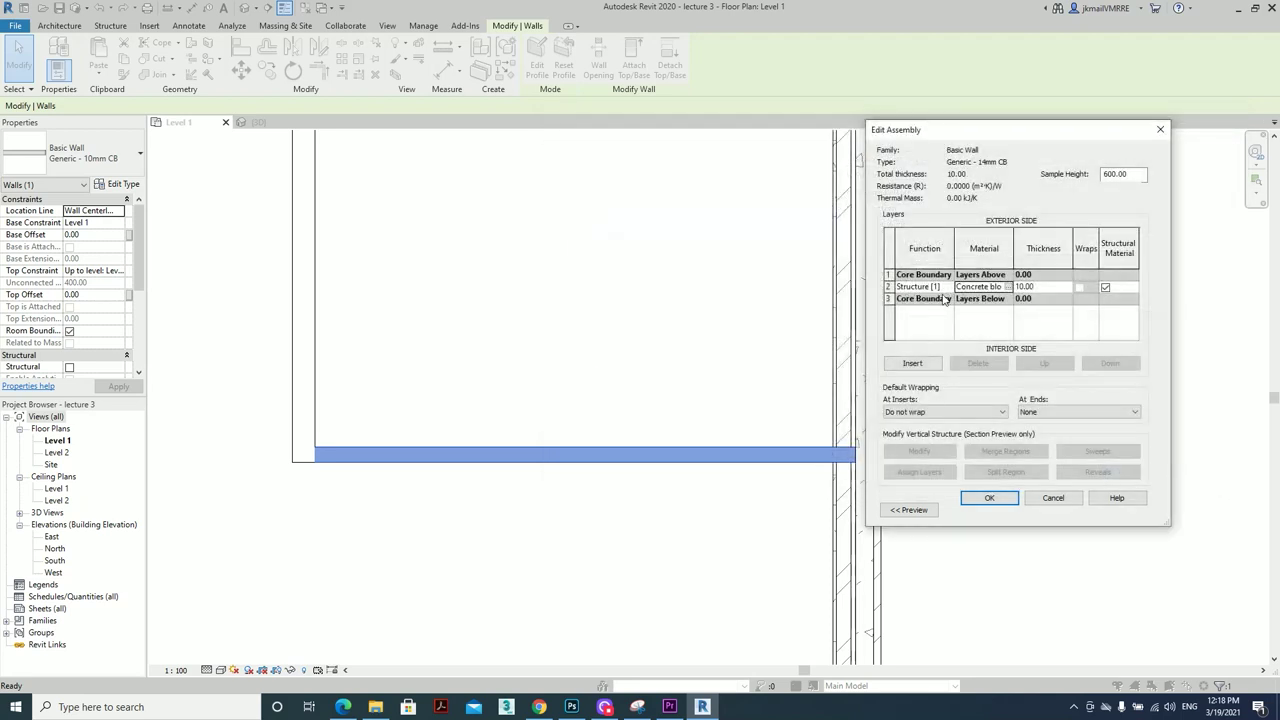
# Insert two layers on the exterior and interior faces, each 2 mm thick
pyautogui.click(913, 364)
pyautogui.click(913, 364)
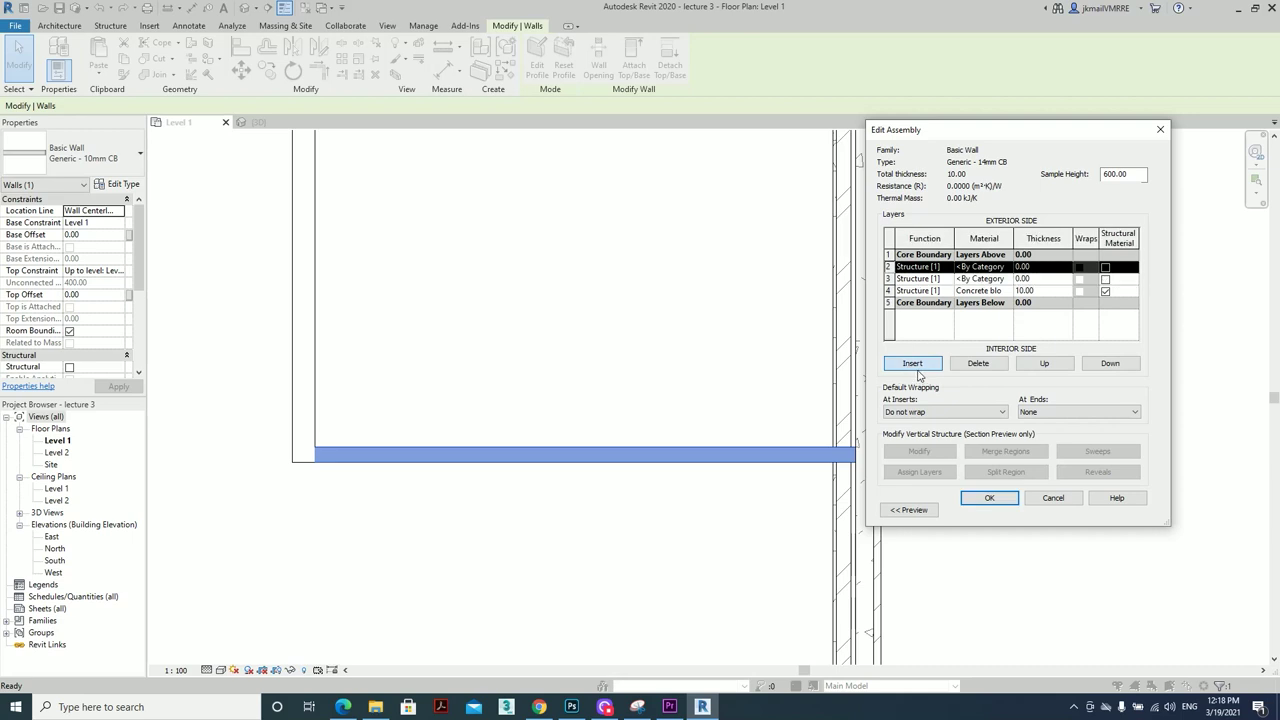
pyautogui.click(1063, 367)
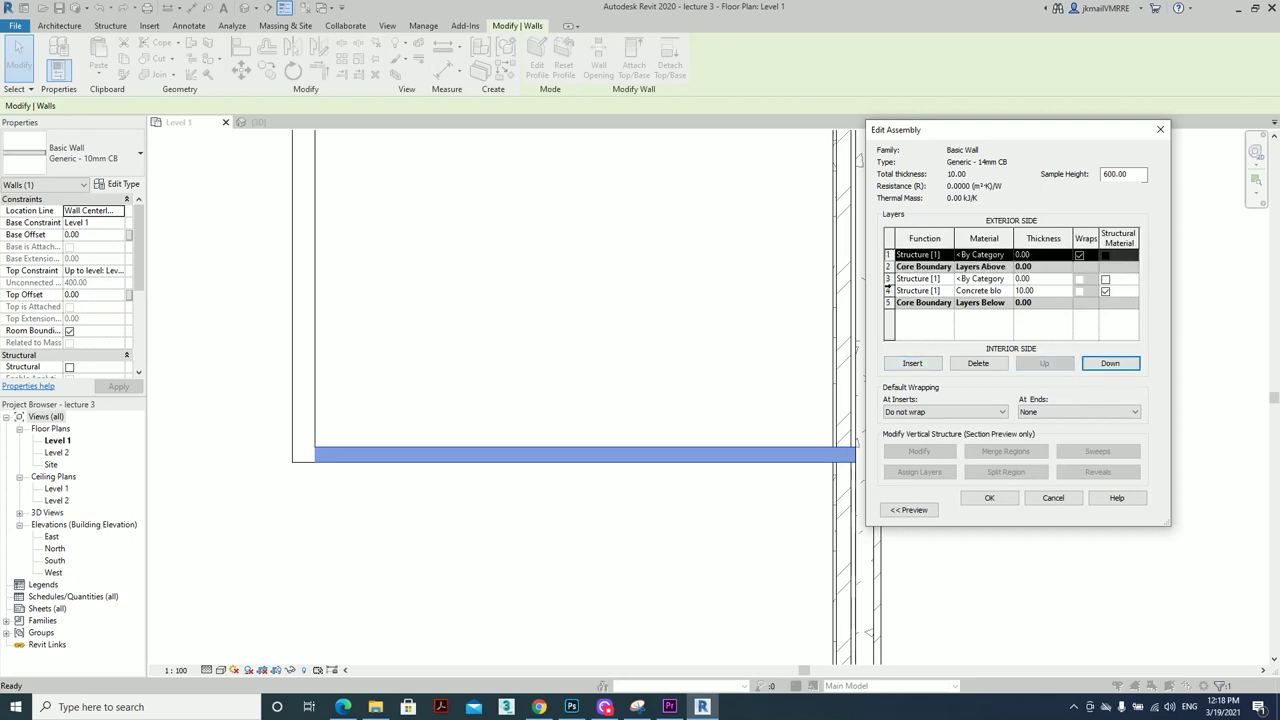
pyautogui.click(890, 281)
pyautogui.click(1108, 364)
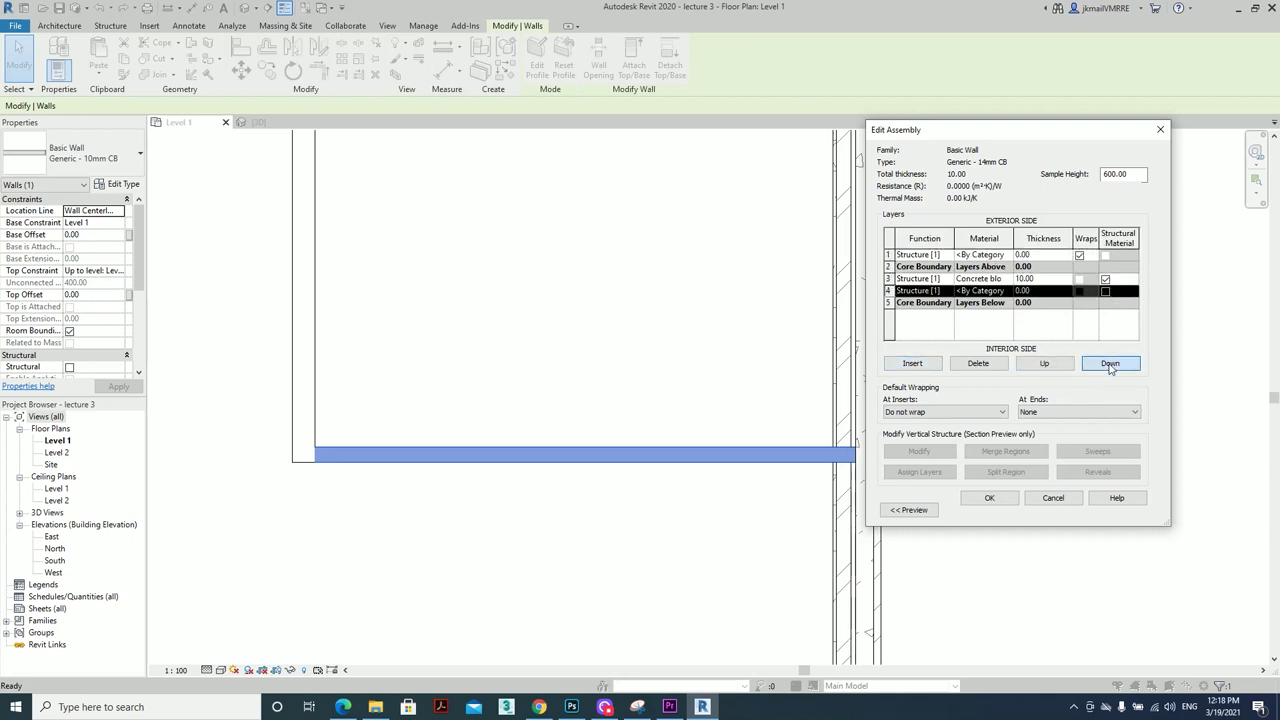
pyautogui.click(1105, 366)
pyautogui.click(1051, 302)
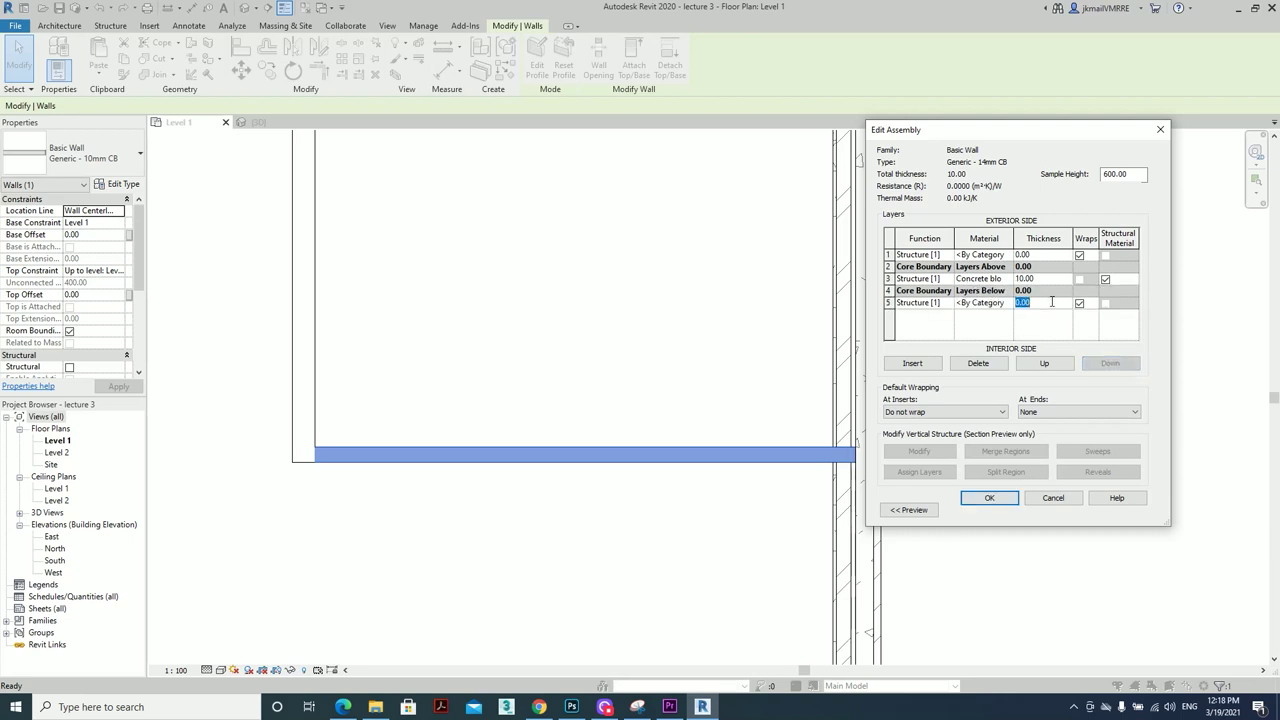
pyautogui.write('2')
pyautogui.click(1050, 255)
pyautogui.write('2')
# Assign plaster to both new finish layers and accept the layer structure
pyautogui.click(1006, 257)
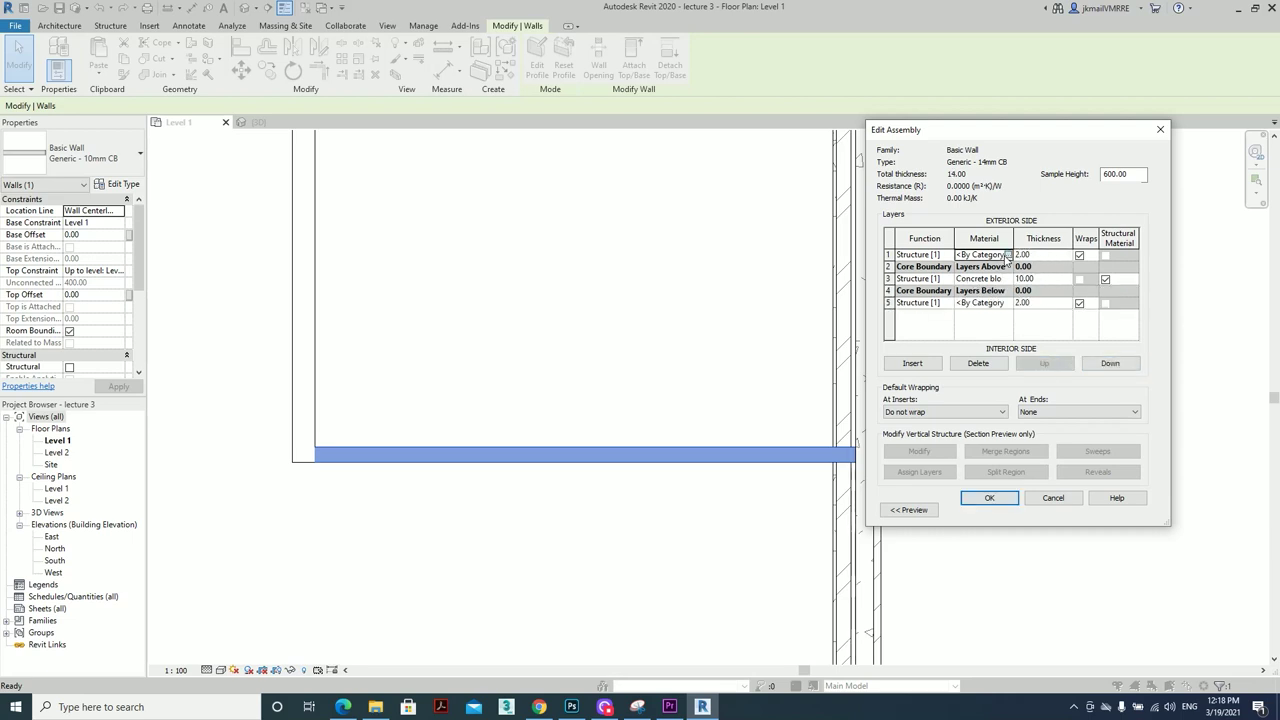
pyautogui.click(1007, 255)
pyautogui.write('plaster')
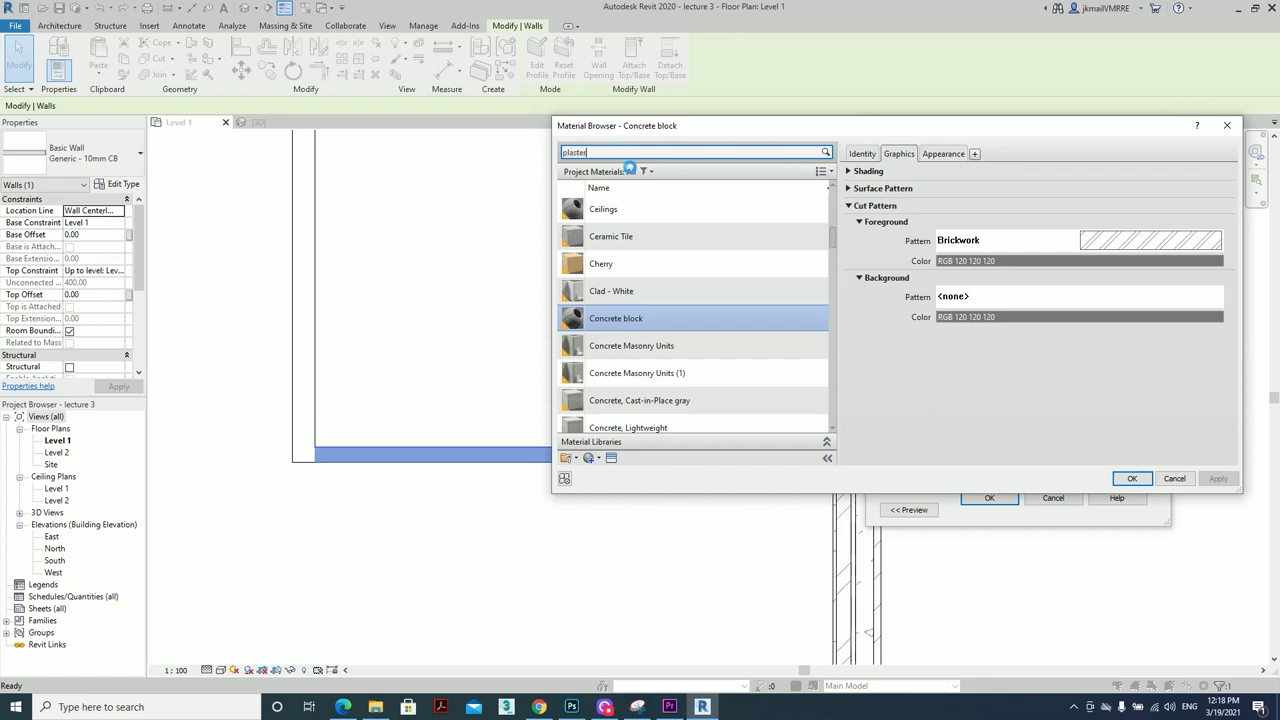
pyautogui.doubleClick(622, 286)
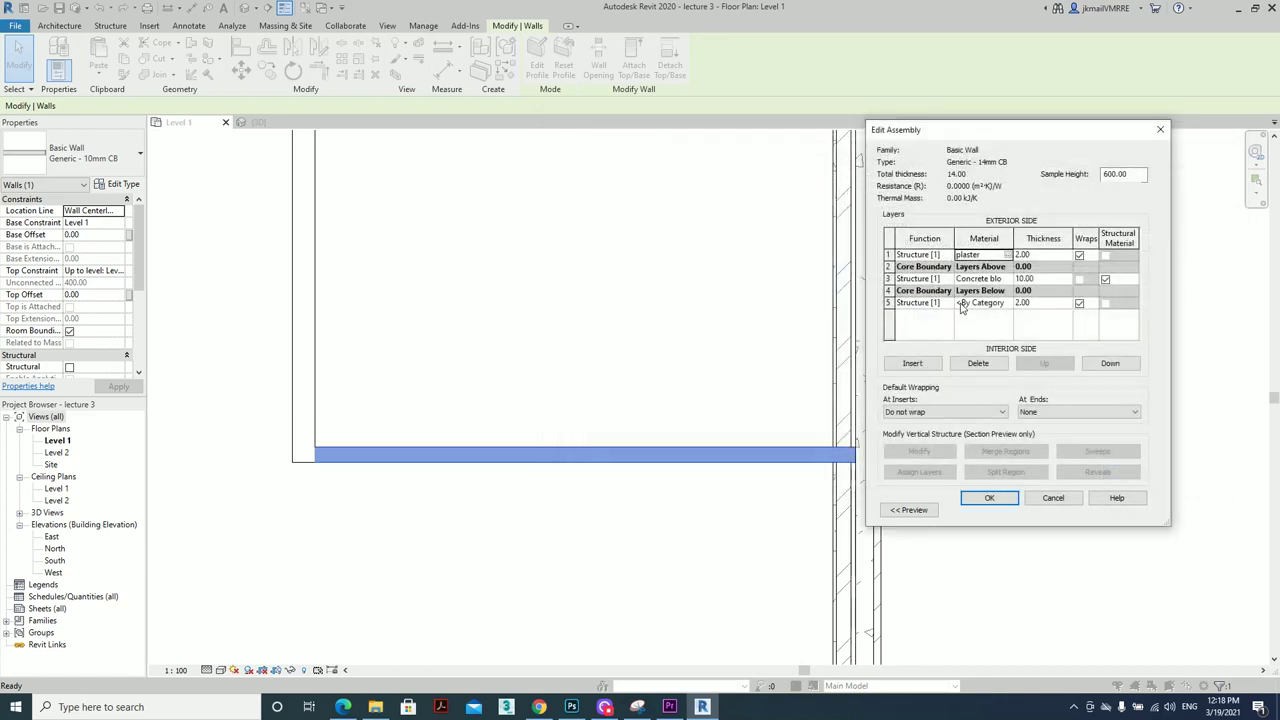
pyautogui.click(1006, 308)
pyautogui.click(1008, 303)
pyautogui.write('plaste')
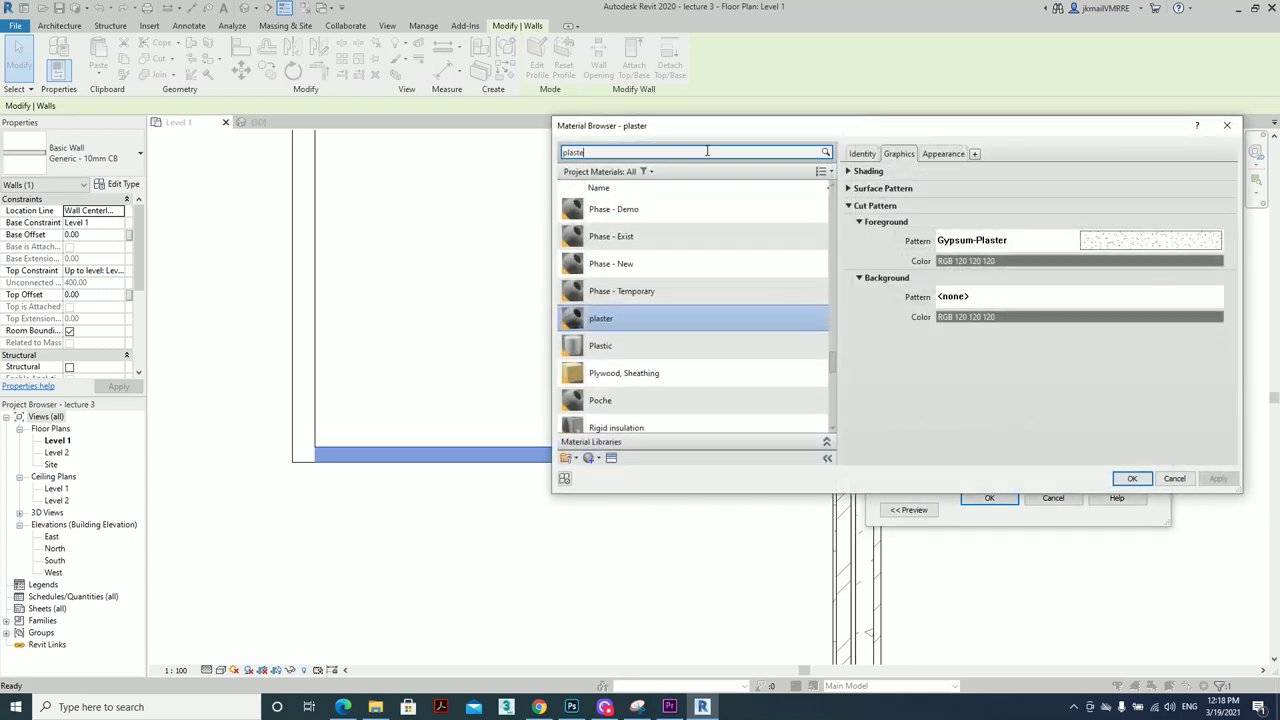
pyautogui.write('r')
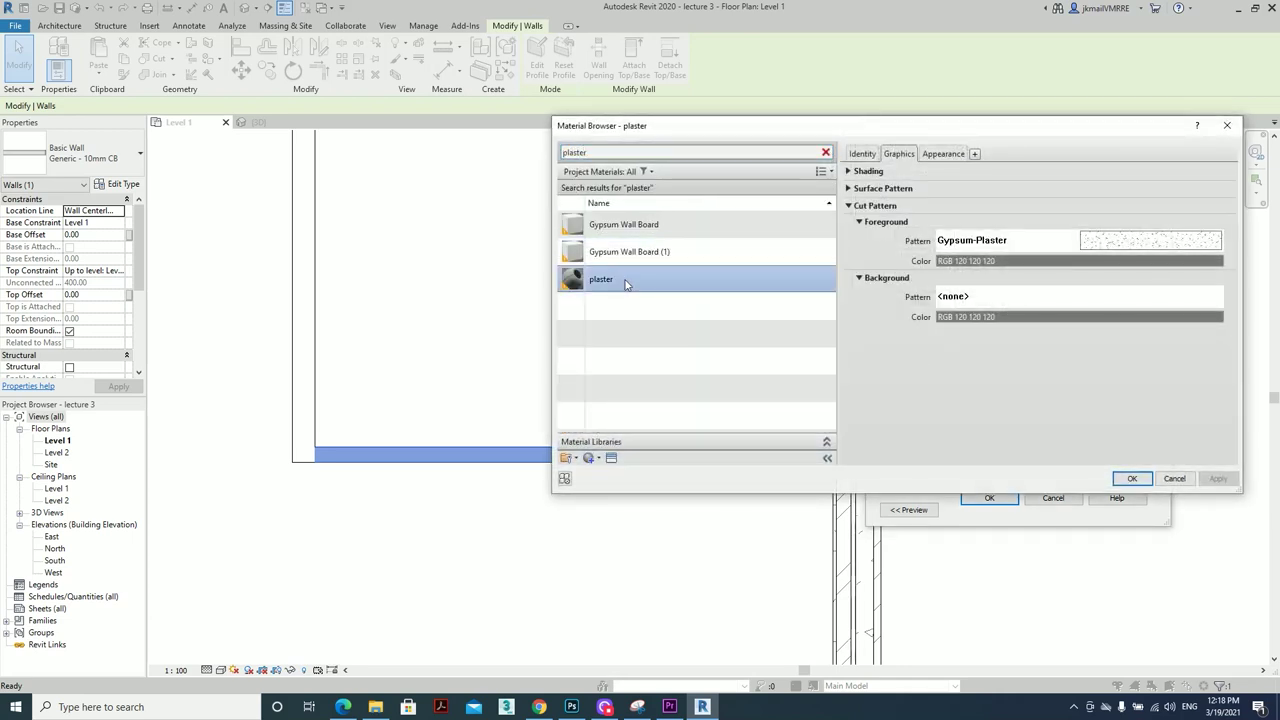
pyautogui.doubleClick(632, 277)
pyautogui.click(989, 499)
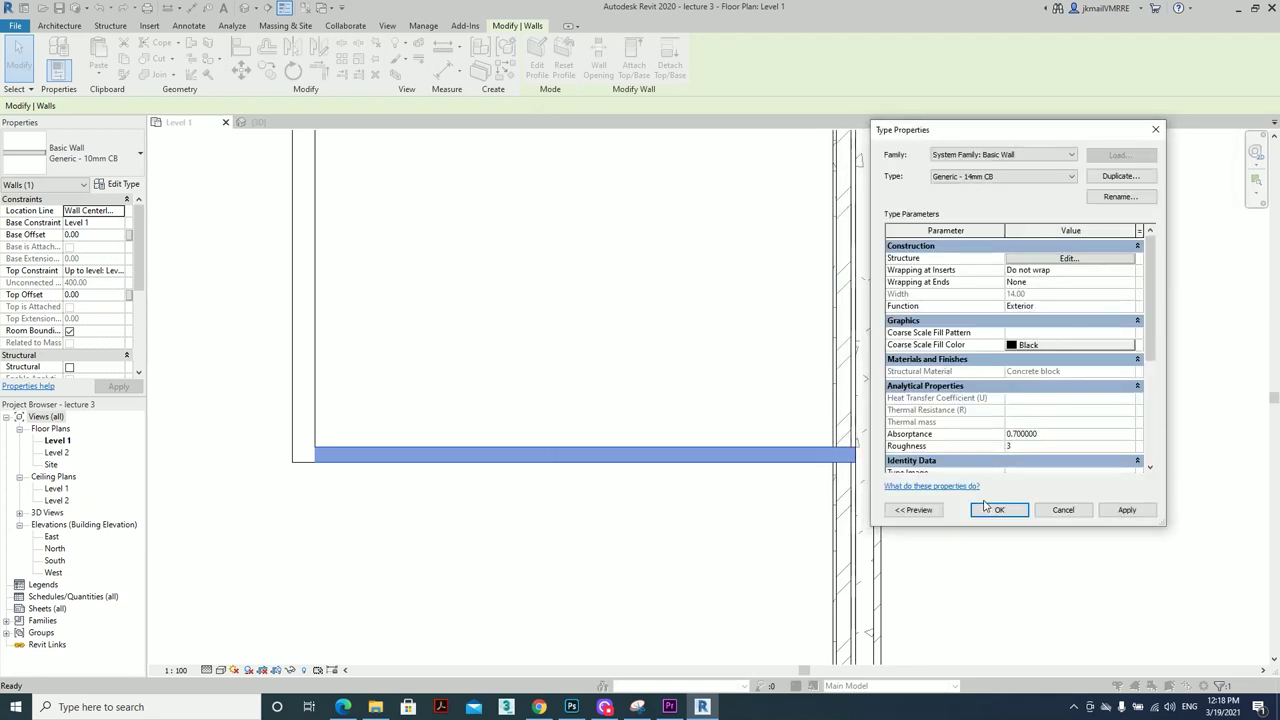
# Apply the pending wall type changes and deselect the wall
pyautogui.click(989, 517)
pyautogui.click(717, 494)
pyautogui.moveTo(654, 477)
pyautogui.mouseDown(button='middle')
pyautogui.moveTo(569, 529)
pyautogui.moveTo(869, 477)
pyautogui.mouseUp(button='middle')
pyautogui.scroll(-5, 869, 484)
pyautogui.scroll(5, 855, 432)
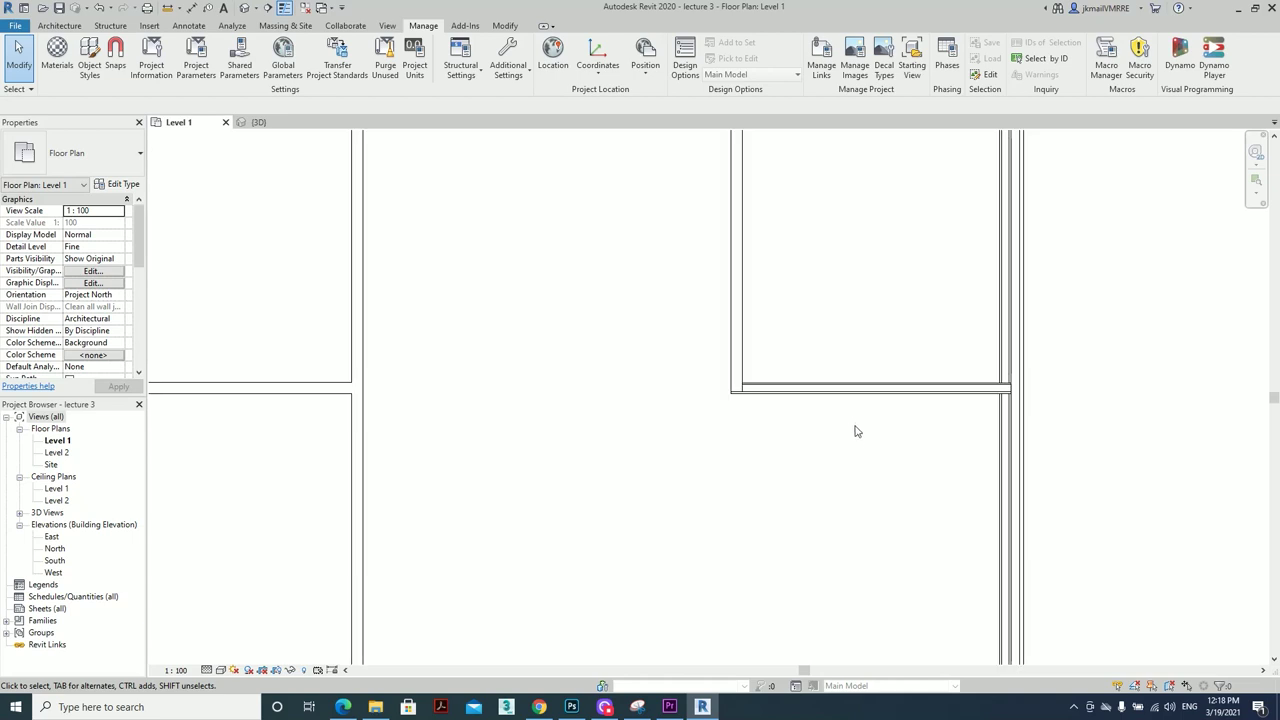
# Use Match Type (MA) to copy the hatched wall type onto the plain wall below the top-right room
pyautogui.press('m')
pyautogui.press('a')
pyautogui.click(854, 392)
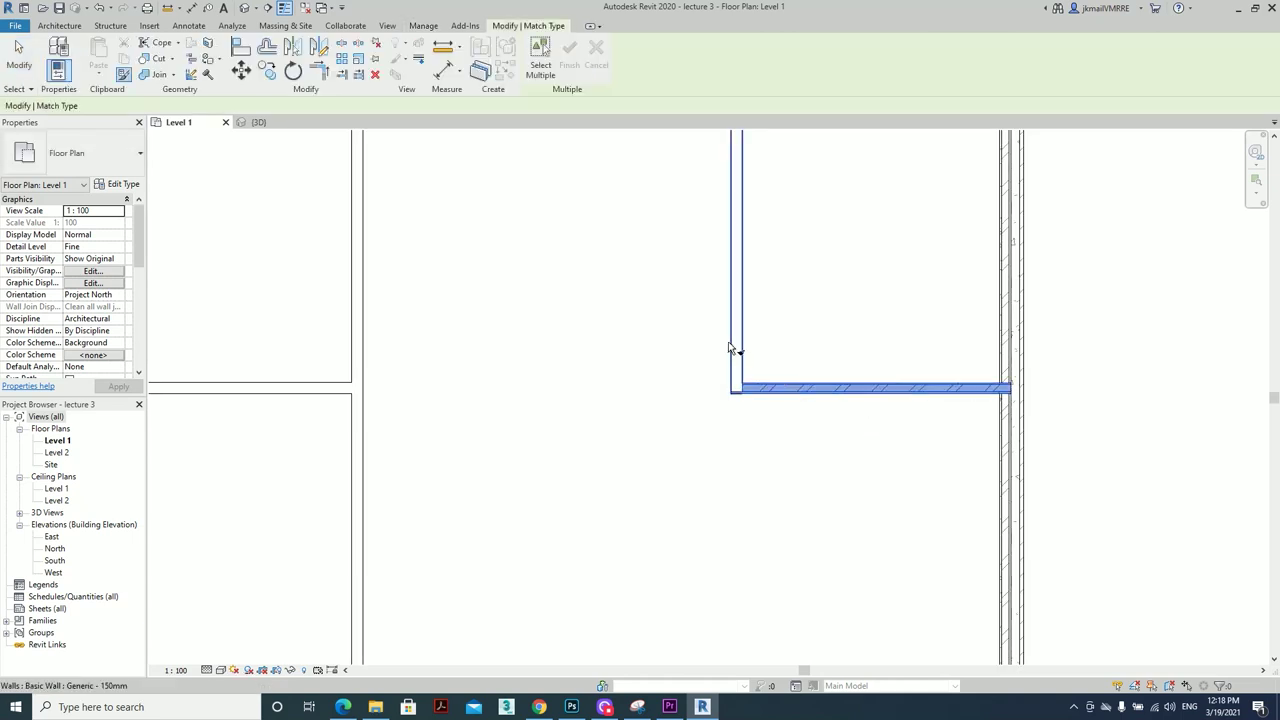
pyautogui.scroll(-2, 748, 443)
pyautogui.scroll(-2, 752, 443)
pyautogui.click(500, 403)
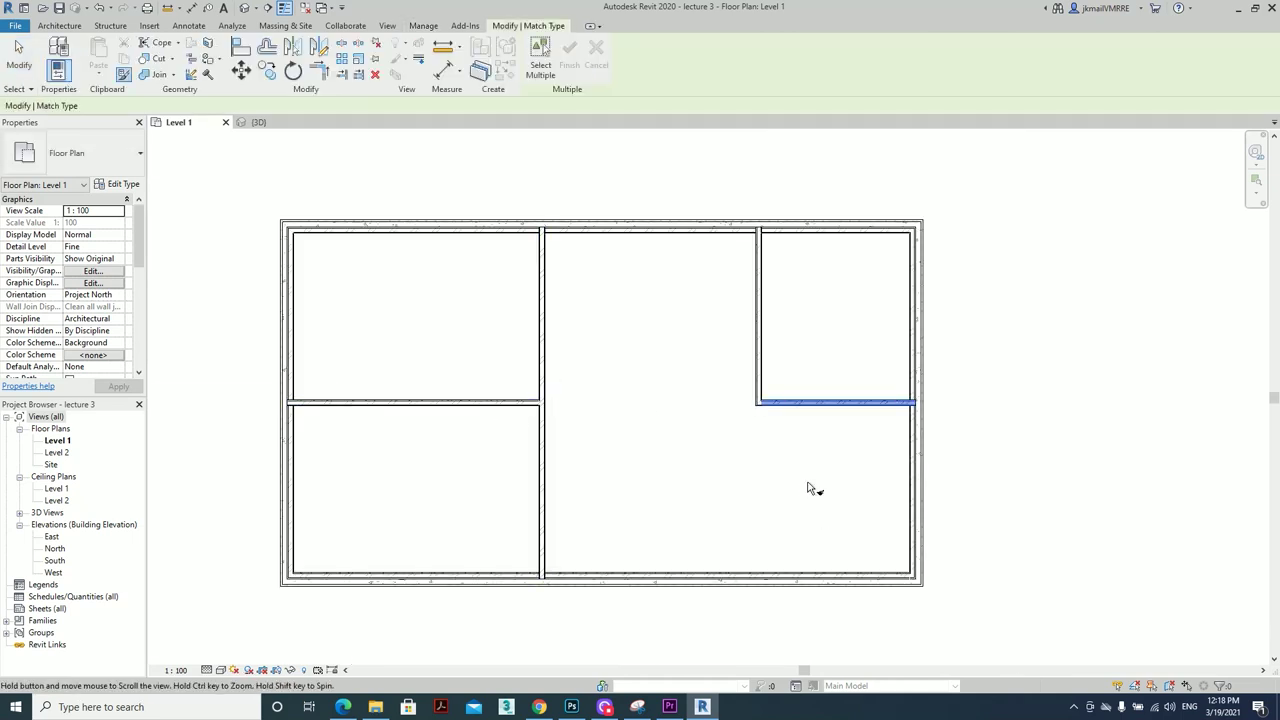
pyautogui.click(838, 488)
pyautogui.press('Escape')
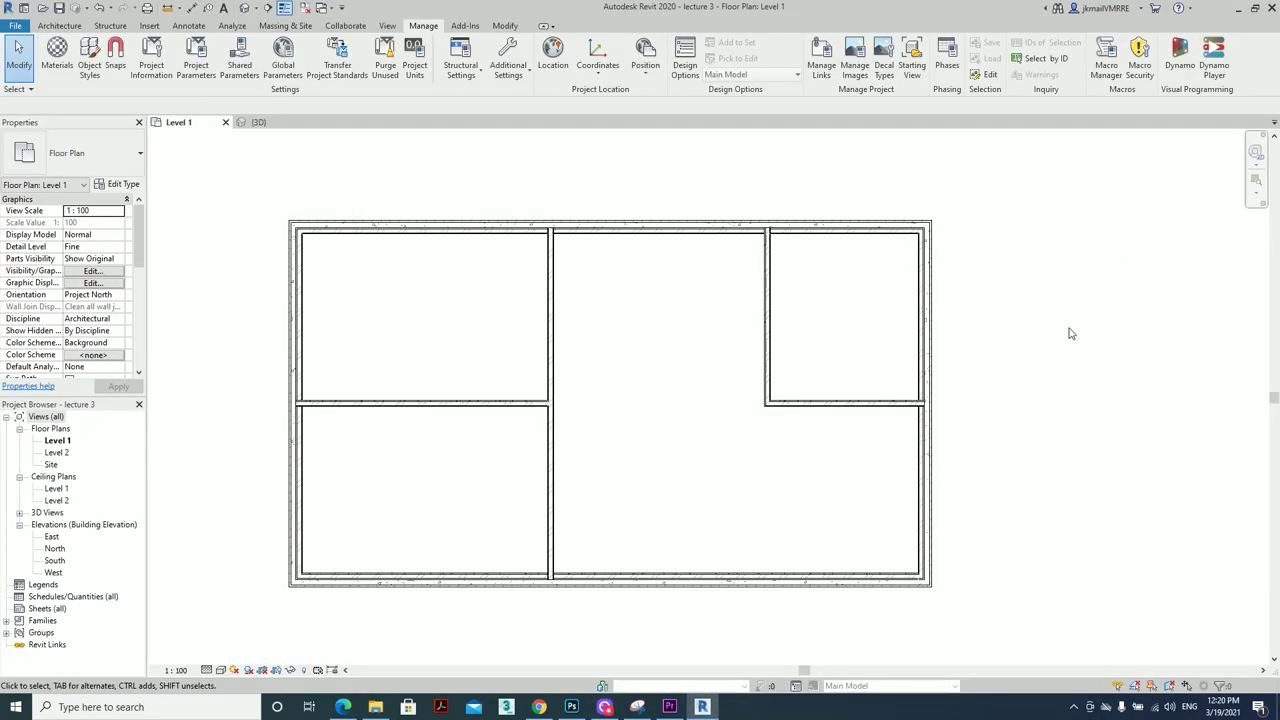
# Check that the interior wall shows the hatched 14mm CB type, then recenter the plan on the rooms
pyautogui.click(557, 438)
pyautogui.click(631, 320)
pyautogui.scroll(2, 795, 255)
pyautogui.scroll(1, 723, 334)
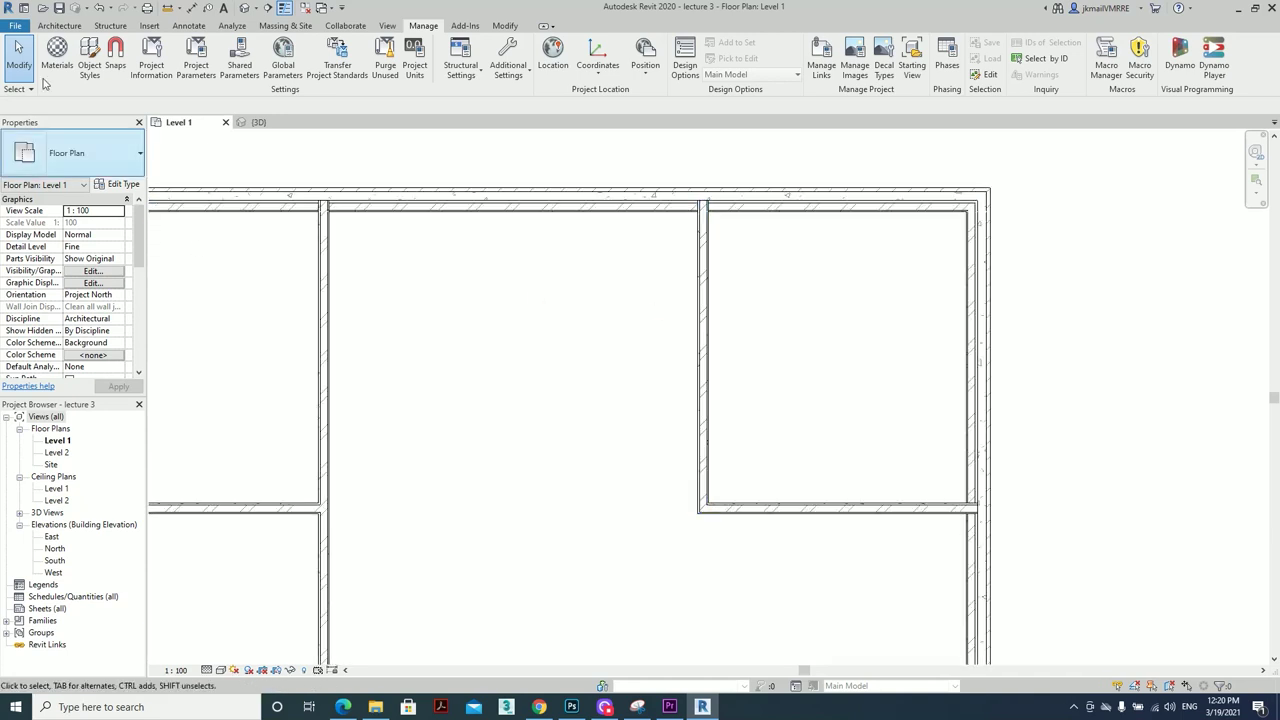
pyautogui.moveTo(577, 346); pyautogui.dragTo(599, 306, button='middle')
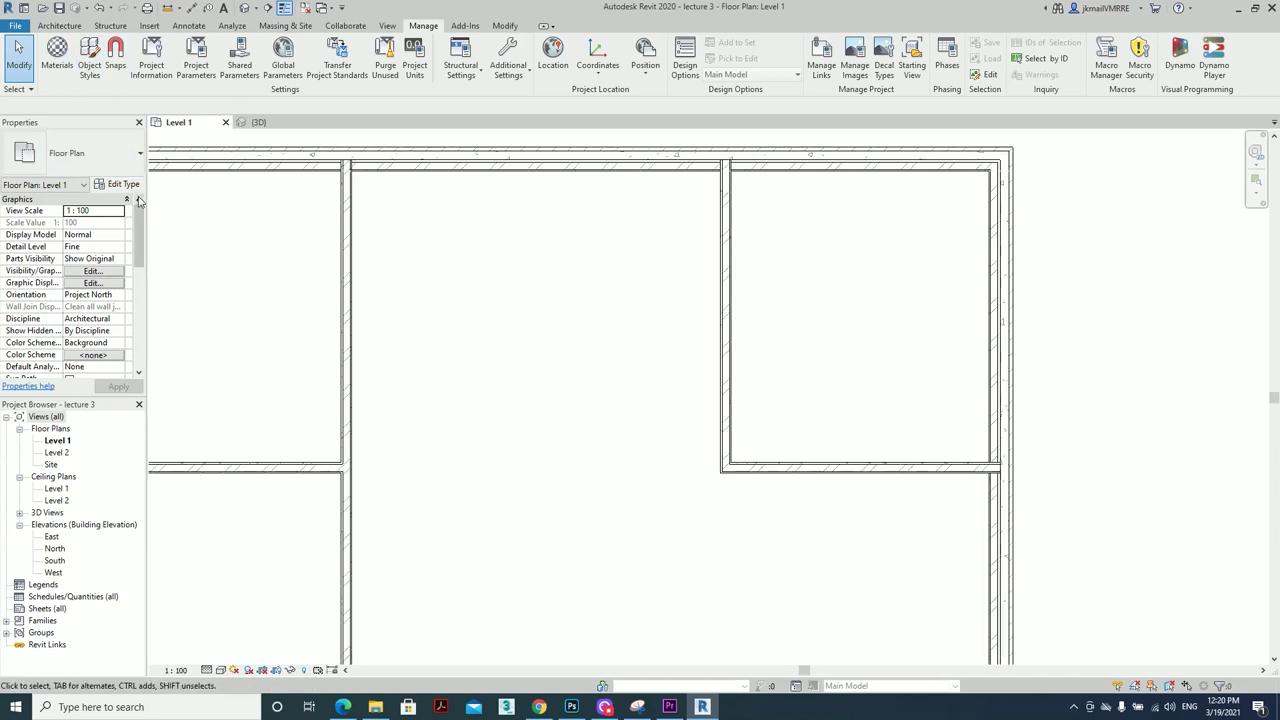
pyautogui.click(62, 26)
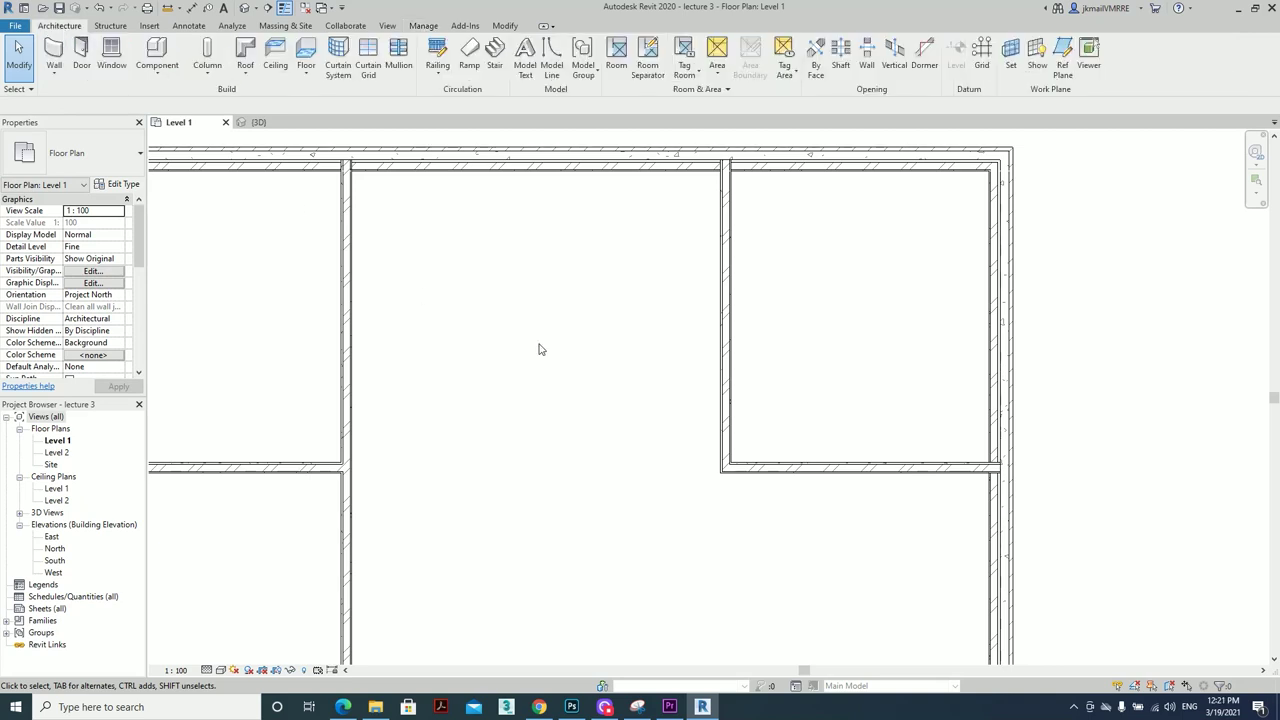
pyautogui.scroll(-1, 453, 307)
pyautogui.scroll(-1, 529, 463)
pyautogui.scroll(-1, 693, 459)
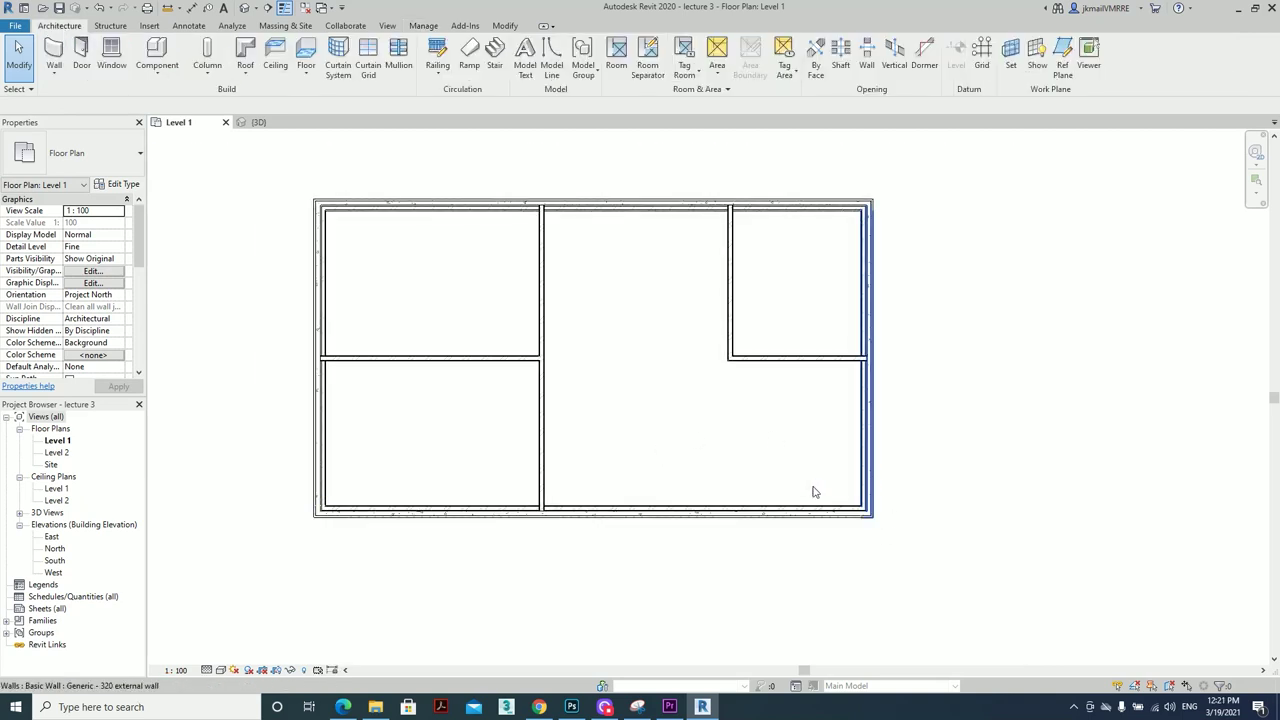
# Place an M_Single-Flush 0915 x 2134mm door low in the lower-right room's right exterior wall
pyautogui.click(82, 55)
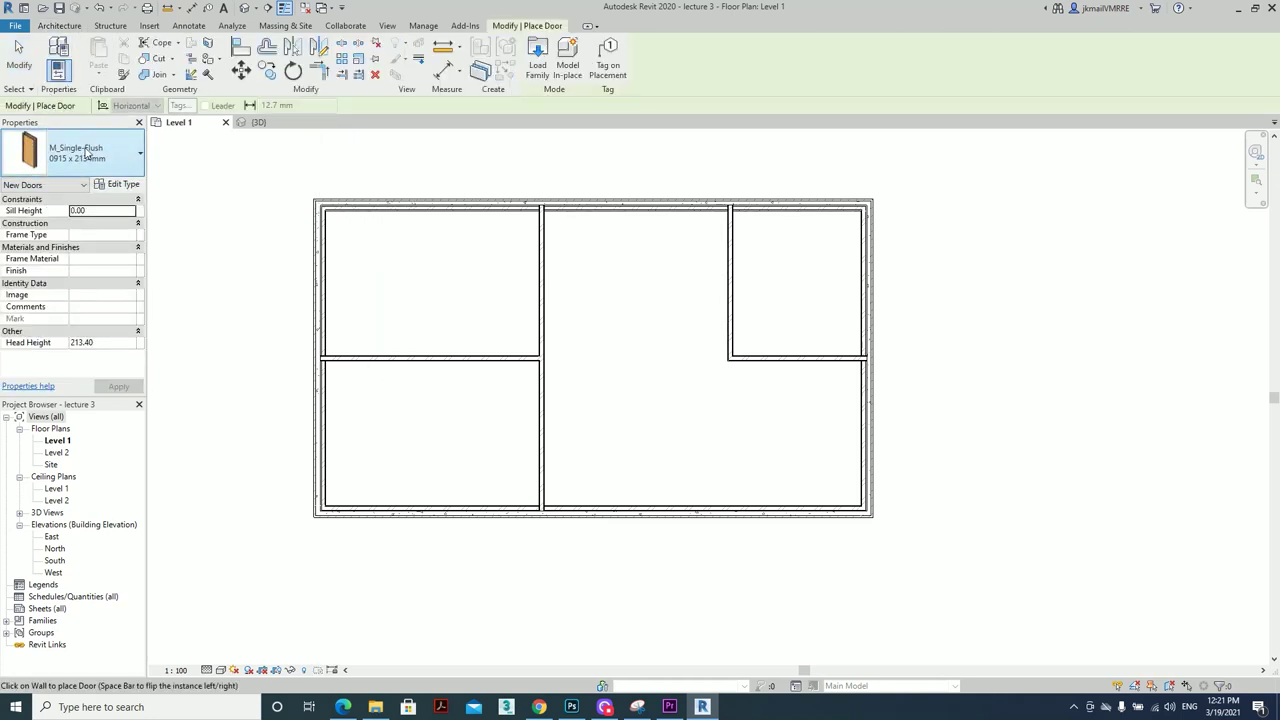
pyautogui.click(118, 150)
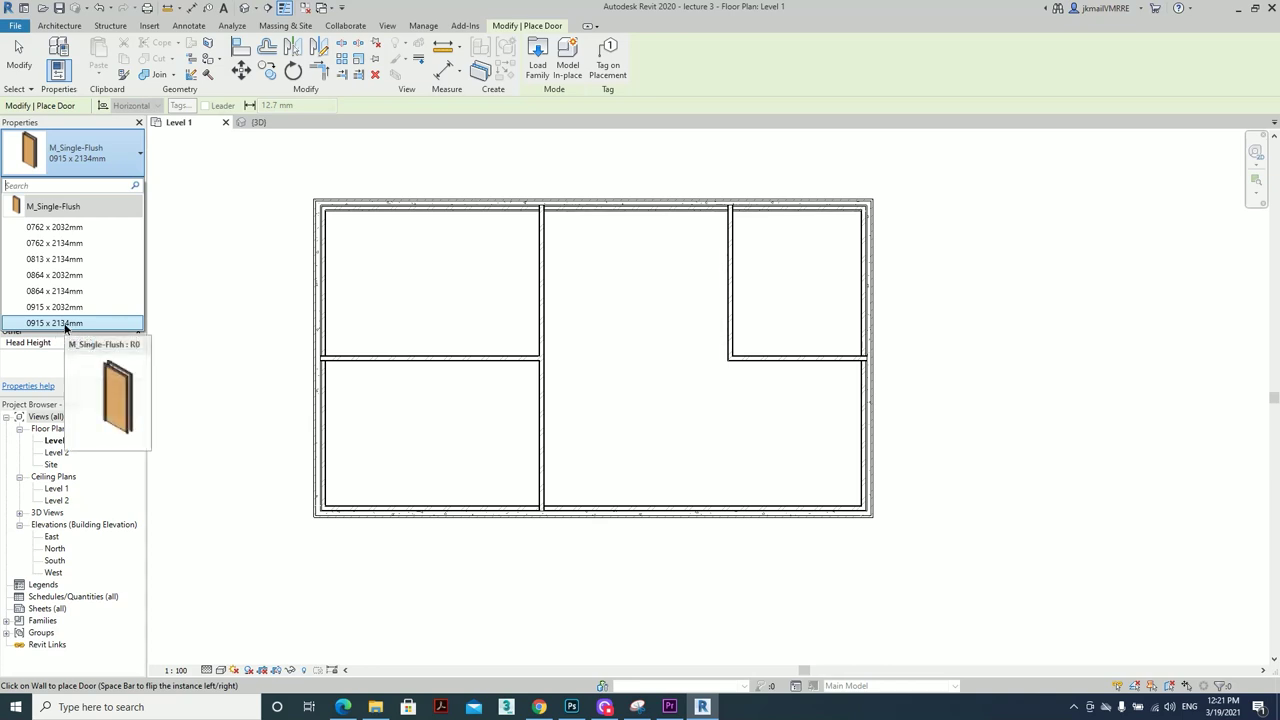
pyautogui.click(65, 323)
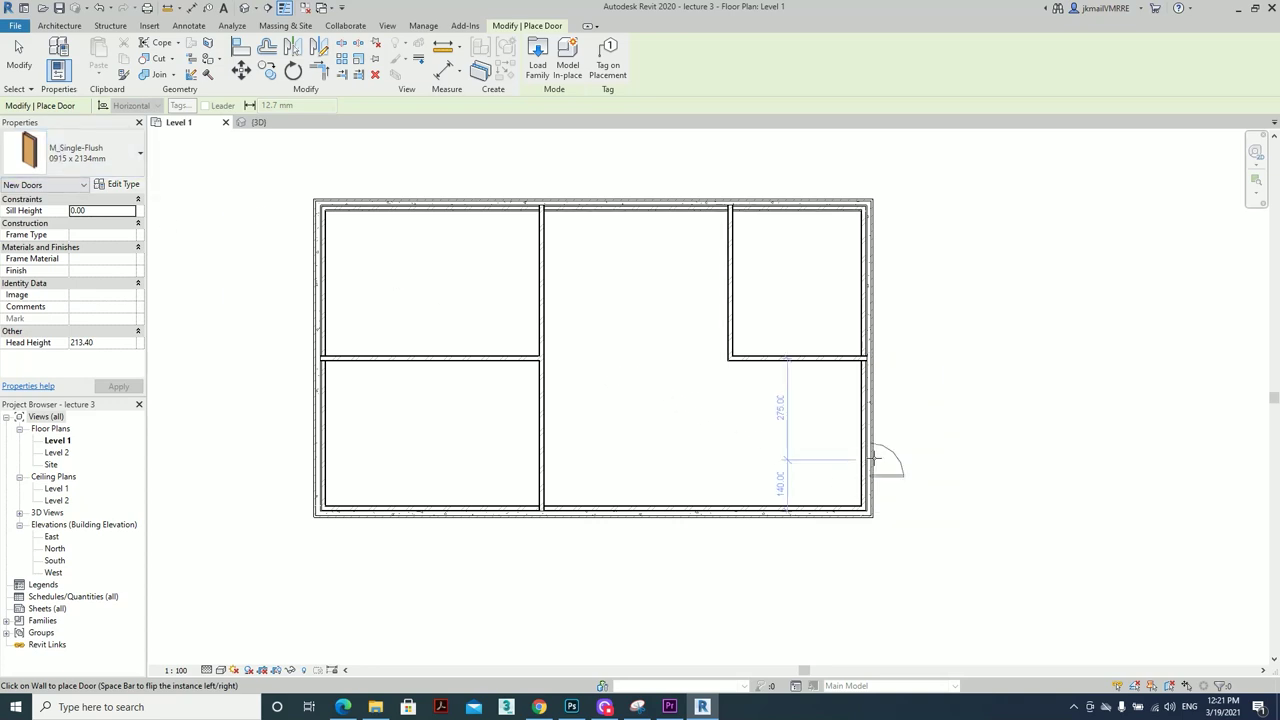
pyautogui.scroll(2, 852, 457)
pyautogui.scroll(1, 875, 480)
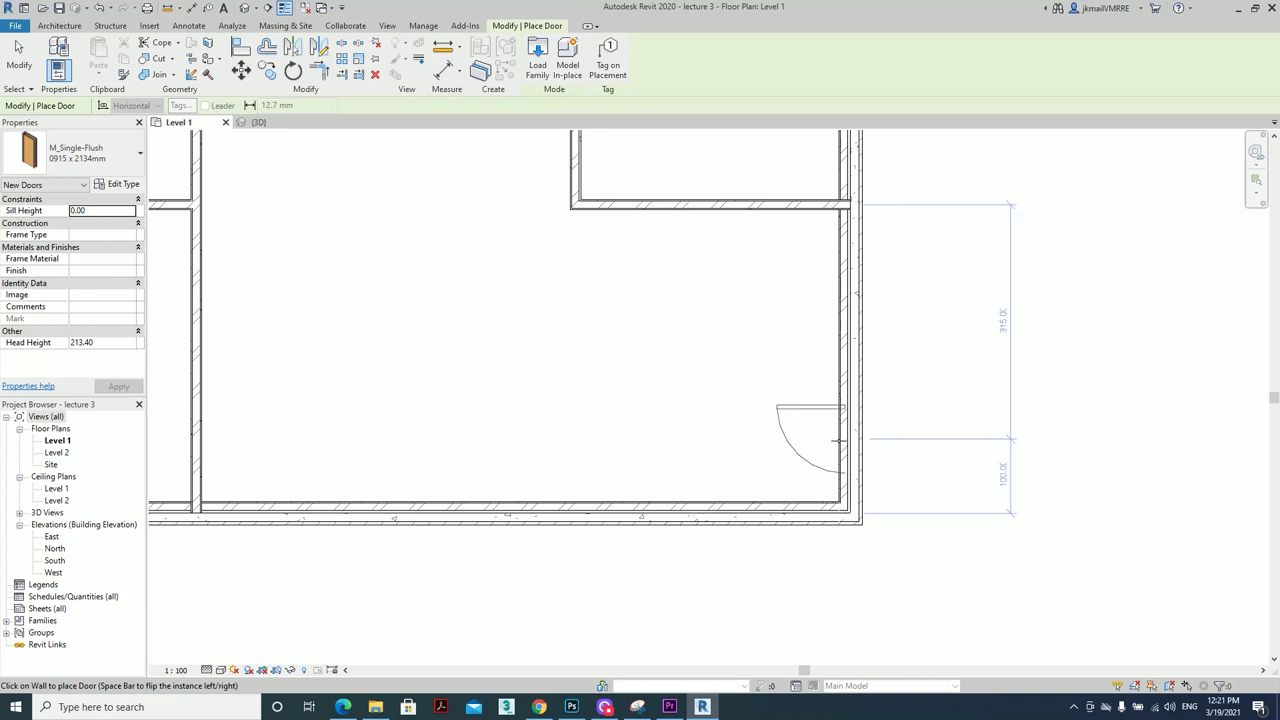
pyautogui.press('space')
pyautogui.press('space')
pyautogui.press('space')
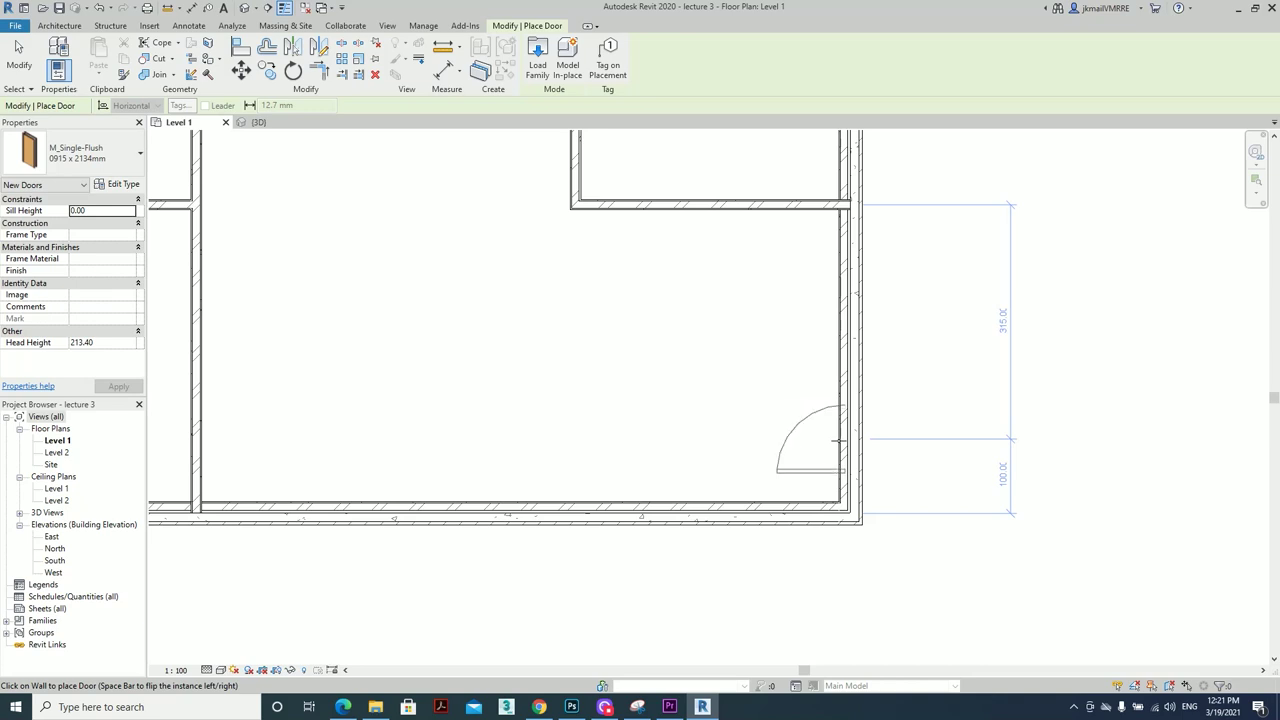
pyautogui.press('space')
pyautogui.press('space')
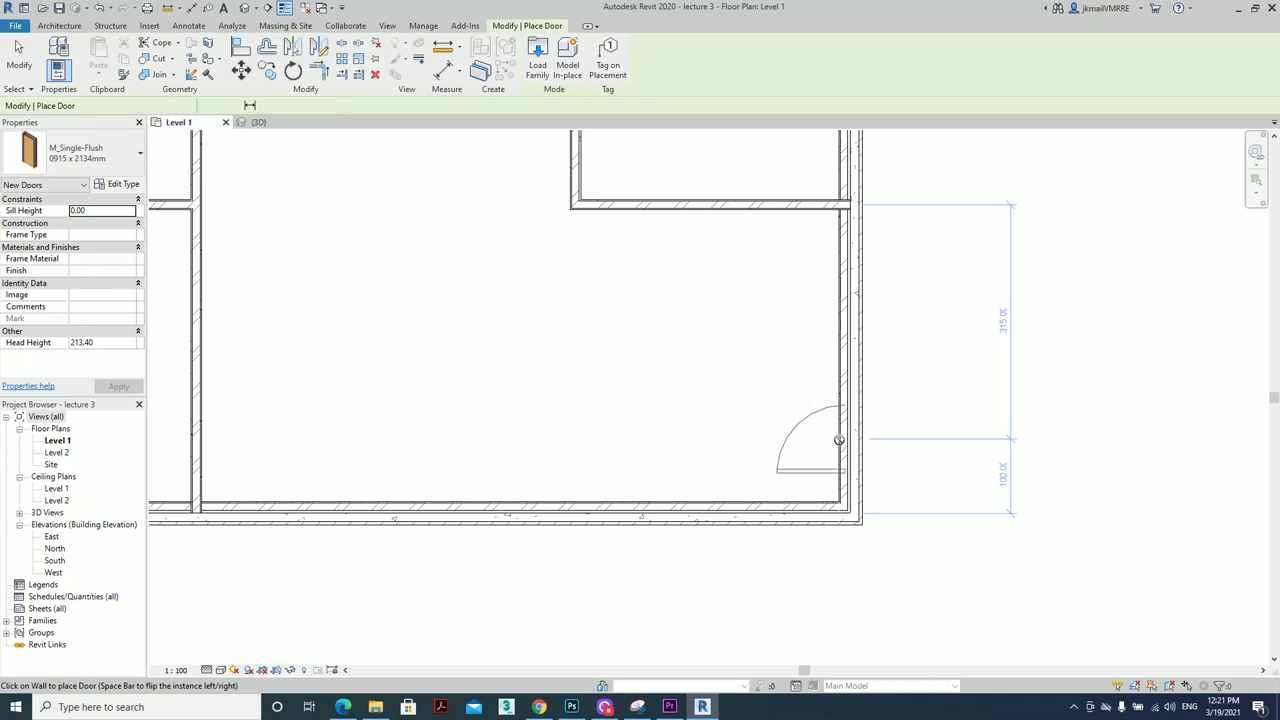
pyautogui.click(838, 440)
pyautogui.press('Escape')
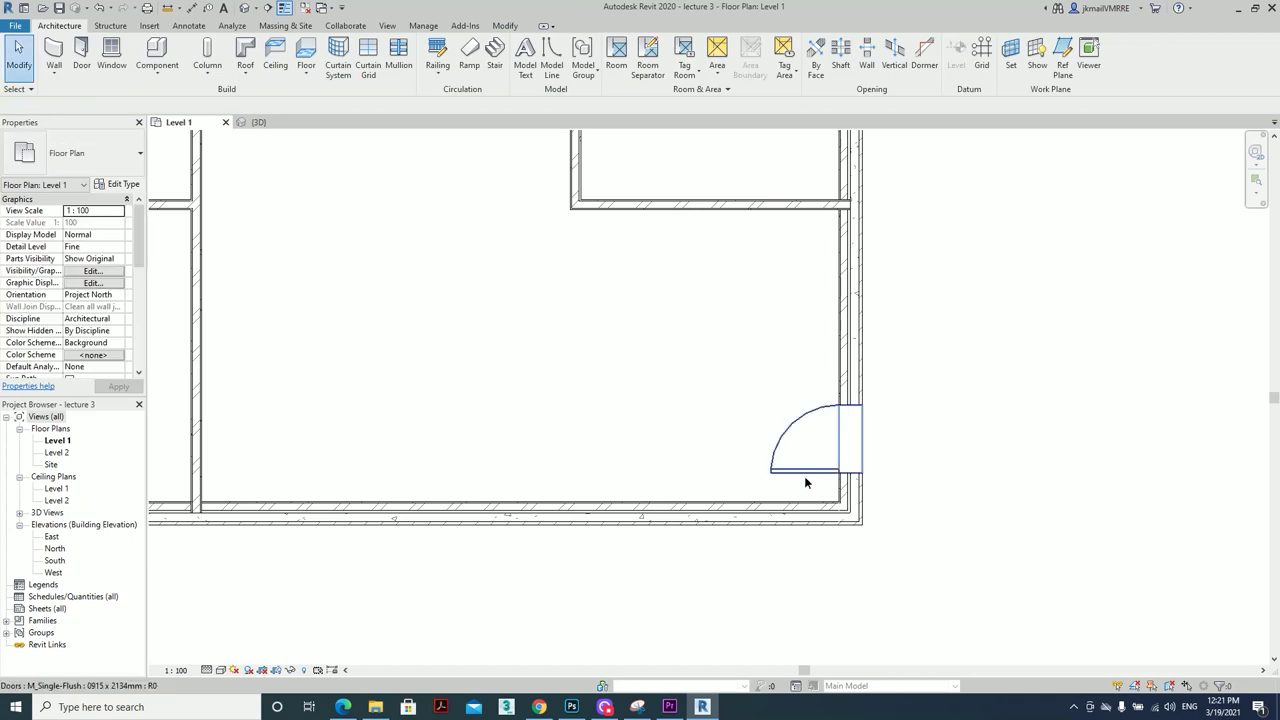
pyautogui.click(804, 476)
pyautogui.click(955, 412)
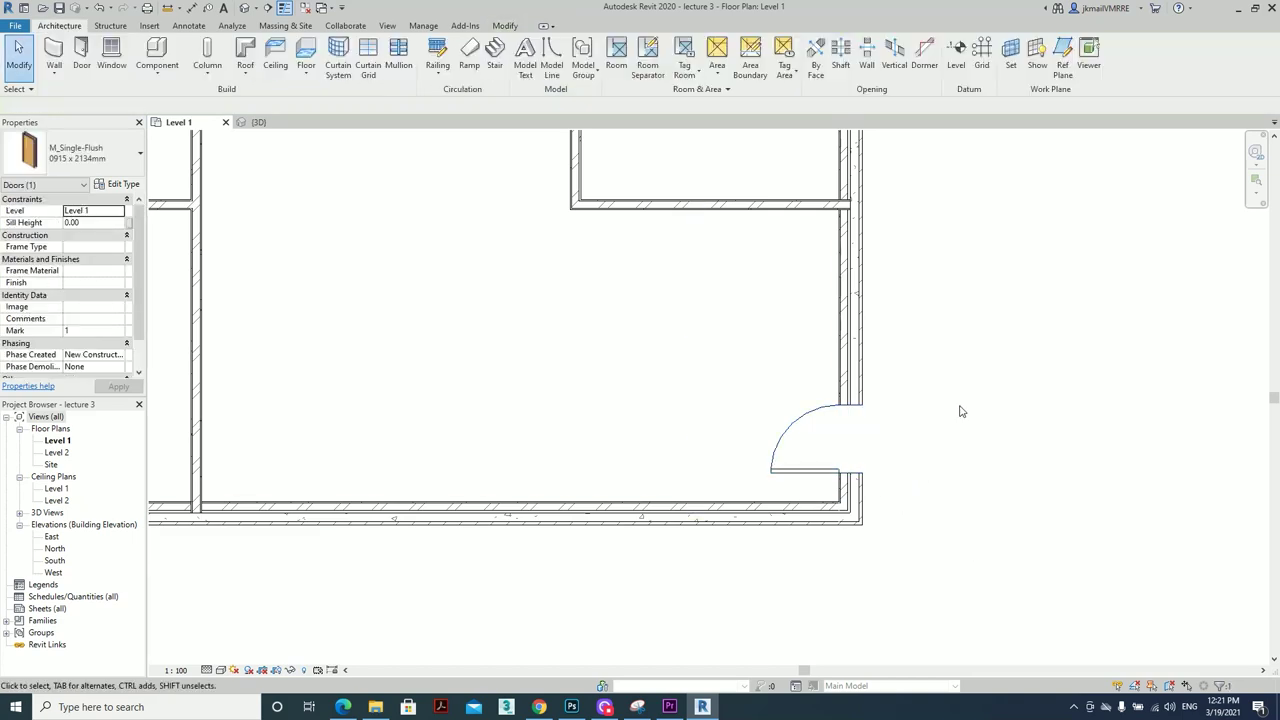
pyautogui.click(815, 483)
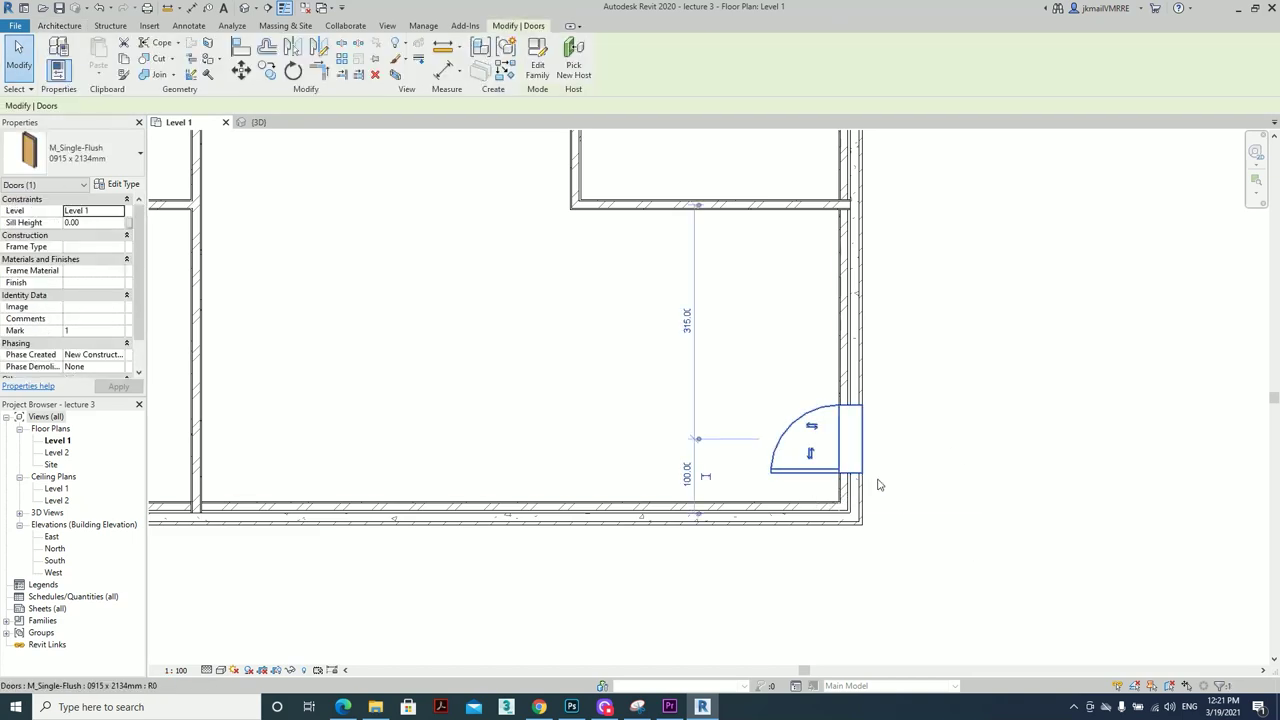
pyautogui.click(815, 436)
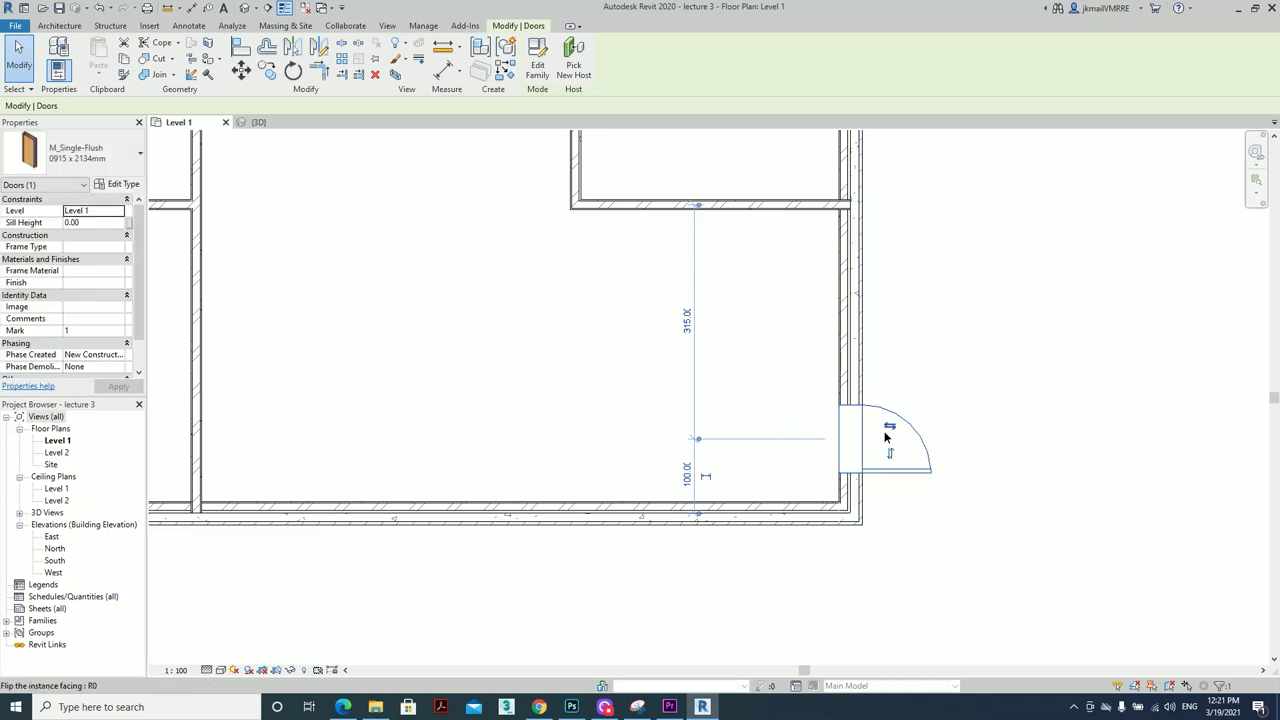
pyautogui.click(887, 437)
pyautogui.click(811, 428)
pyautogui.click(877, 428)
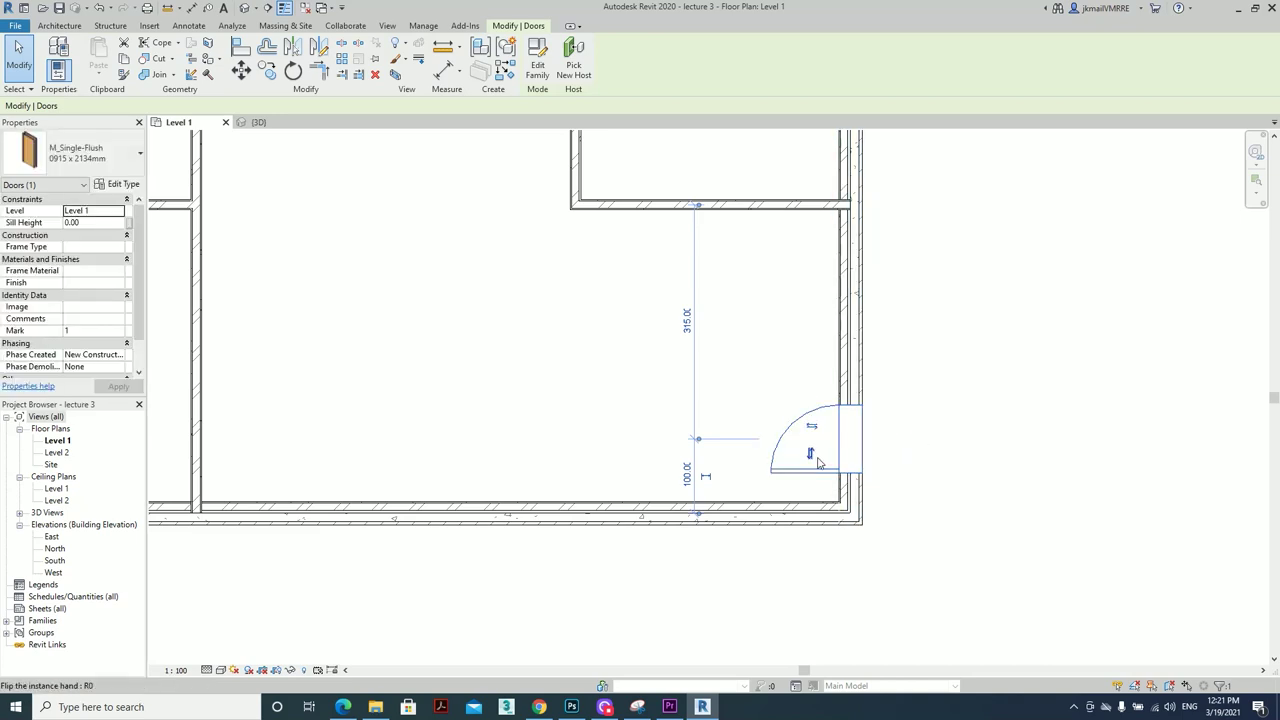
pyautogui.click(812, 455)
pyautogui.click(812, 455)
pyautogui.click(886, 449)
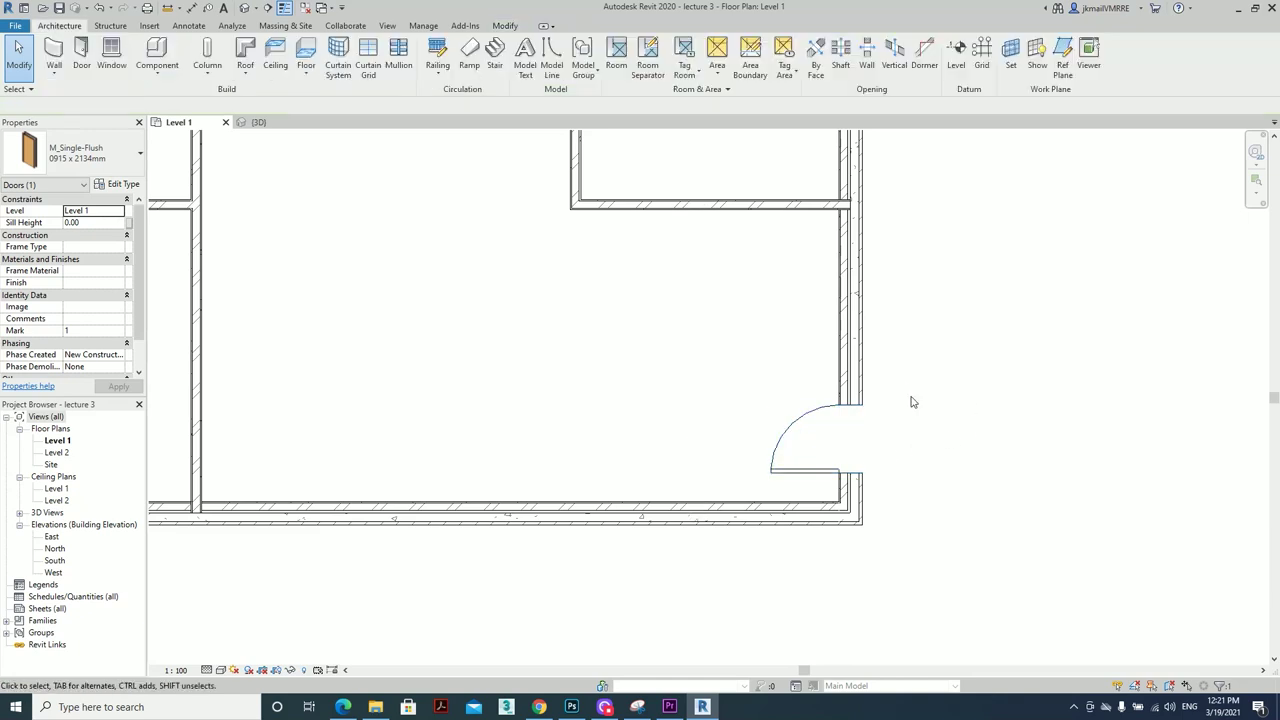
pyautogui.scroll(-3, 946, 448)
pyautogui.scroll(-1, 900, 470)
pyautogui.click(876, 496)
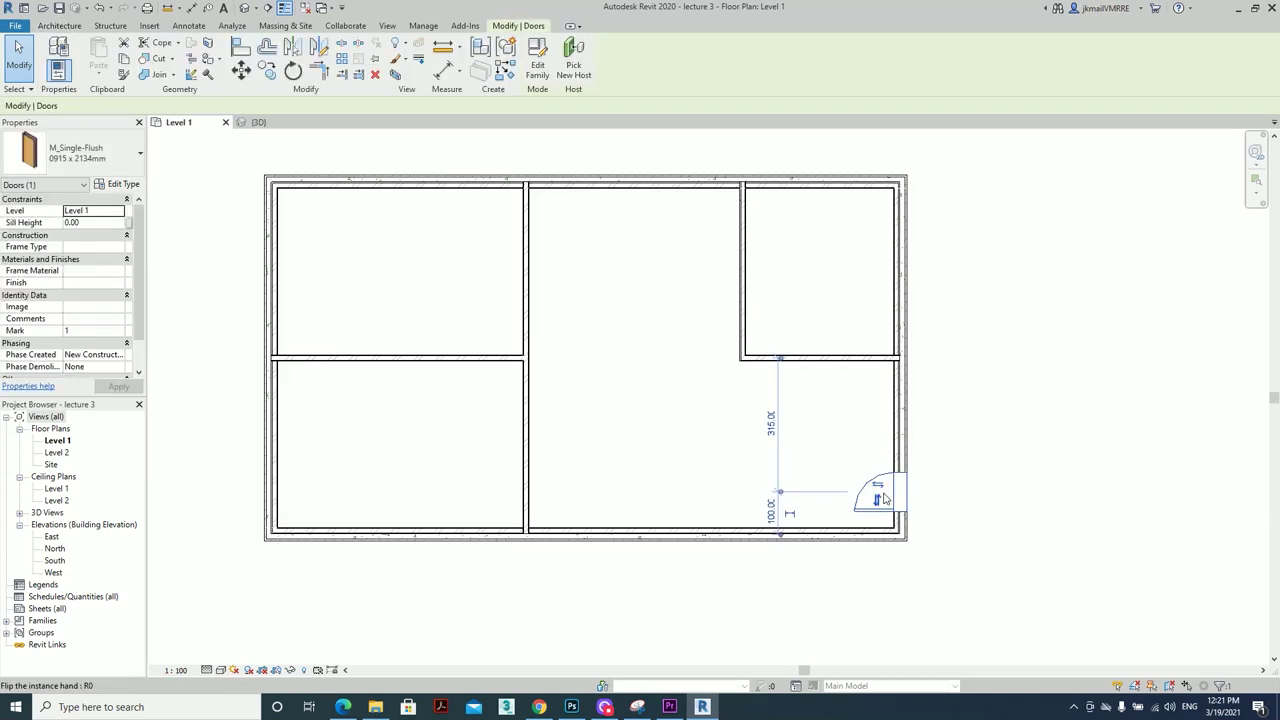
pyautogui.click(1036, 385)
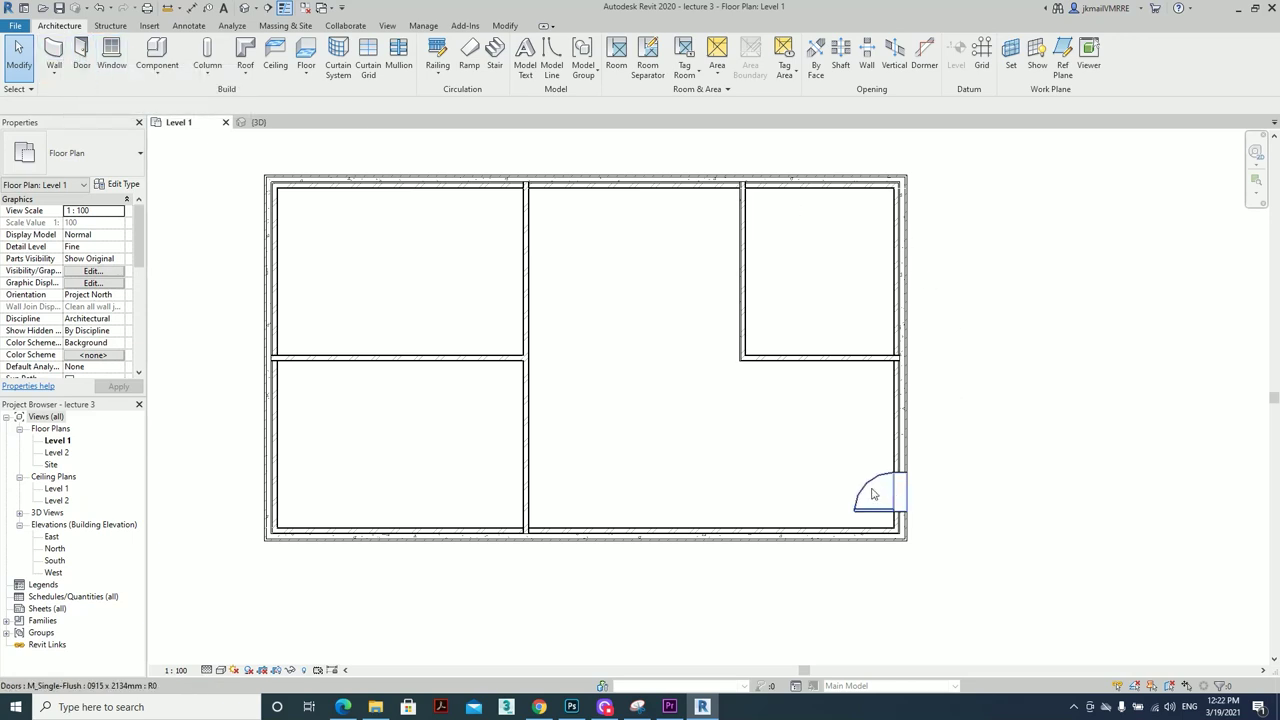
pyautogui.click(82, 55)
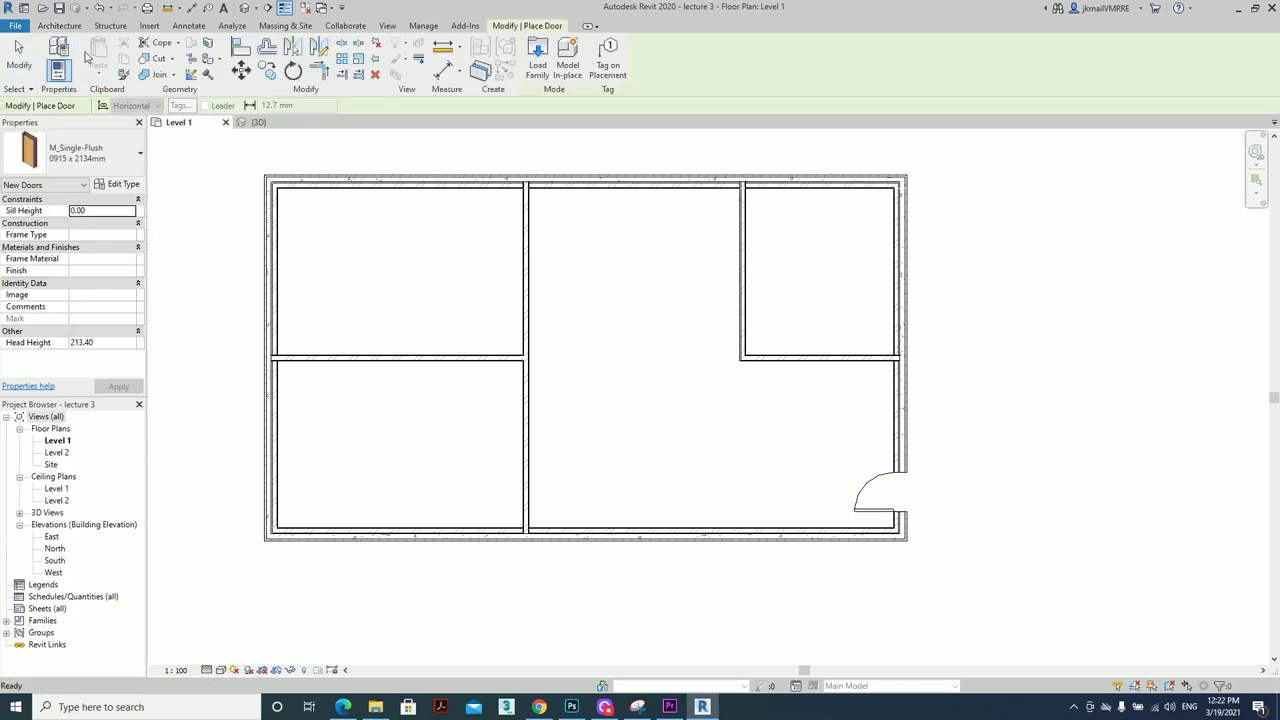
pyautogui.press('Escape')
pyautogui.press('Escape')
pyautogui.click(873, 493)
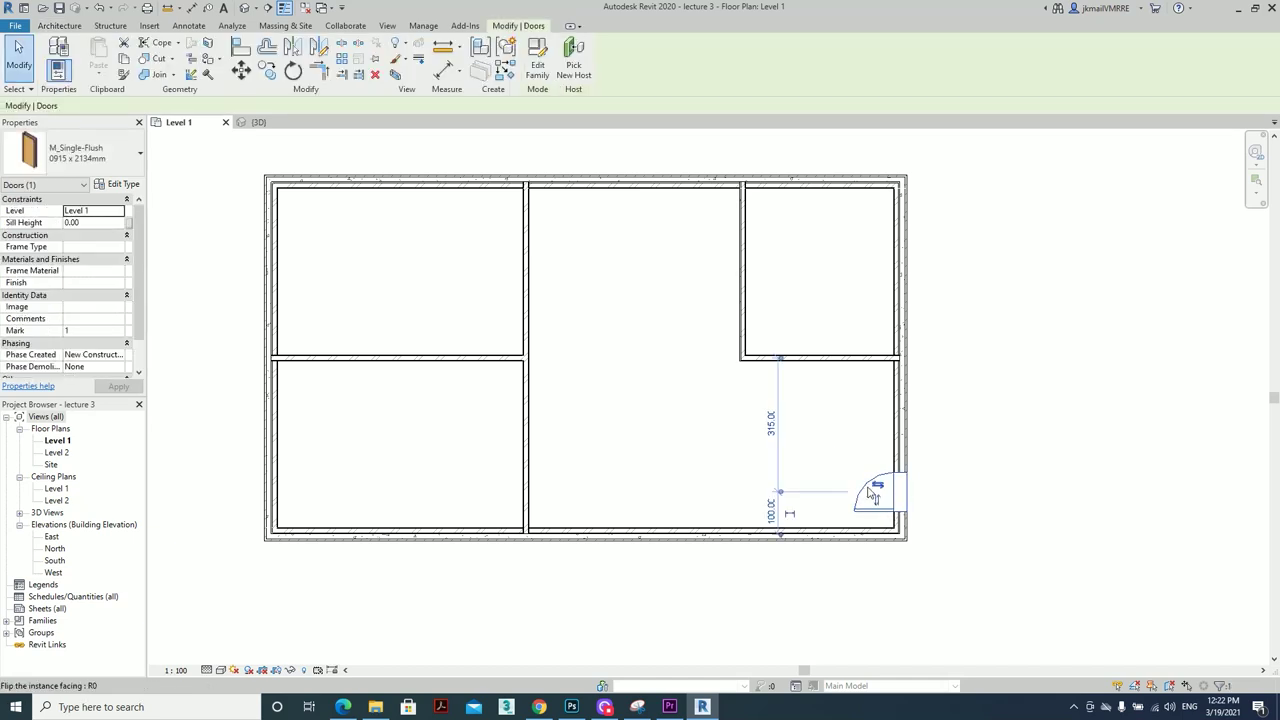
# Place an 0864 x 2032mm door in the central interior partition via Create Similar
pyautogui.rightClick(873, 493)
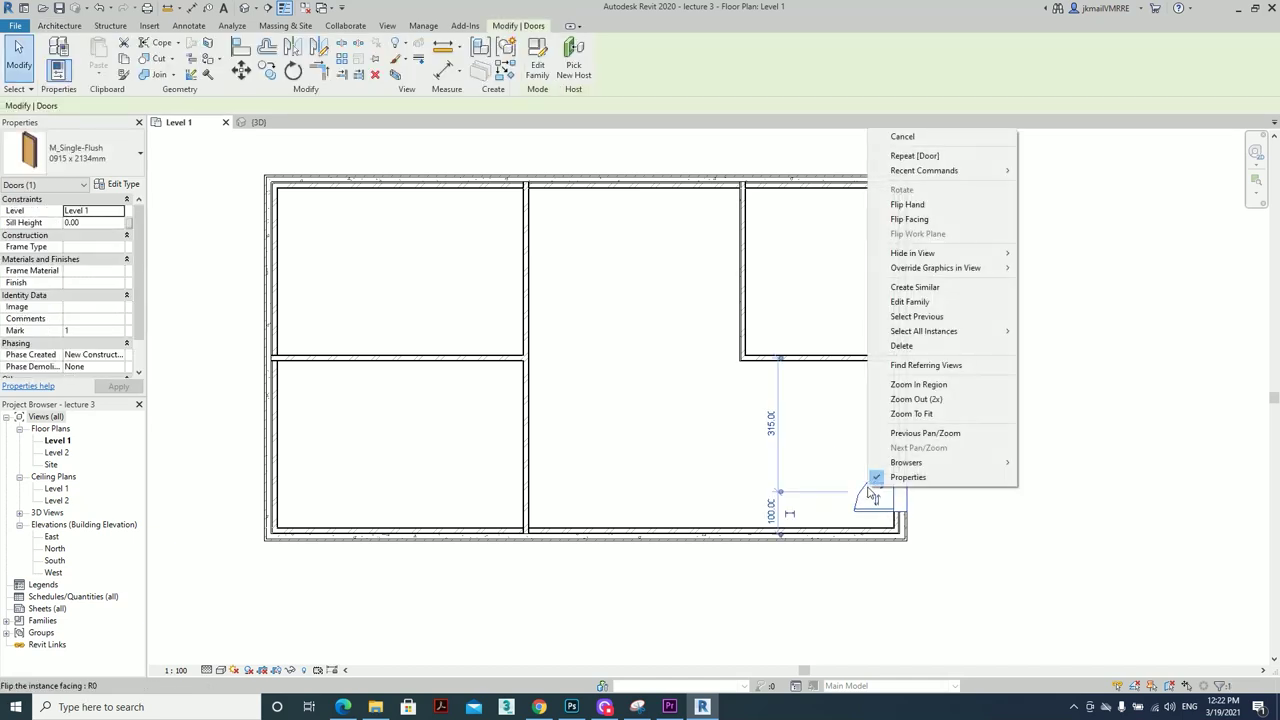
pyautogui.click(957, 290)
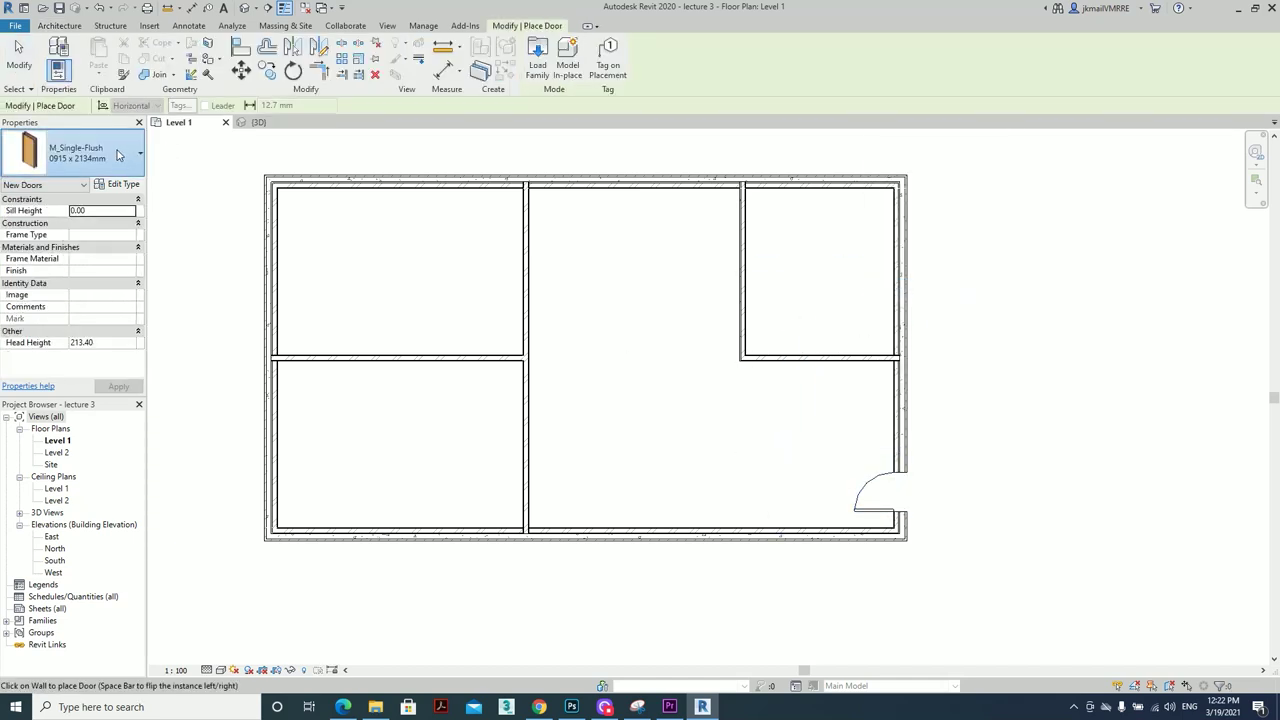
pyautogui.click(118, 155)
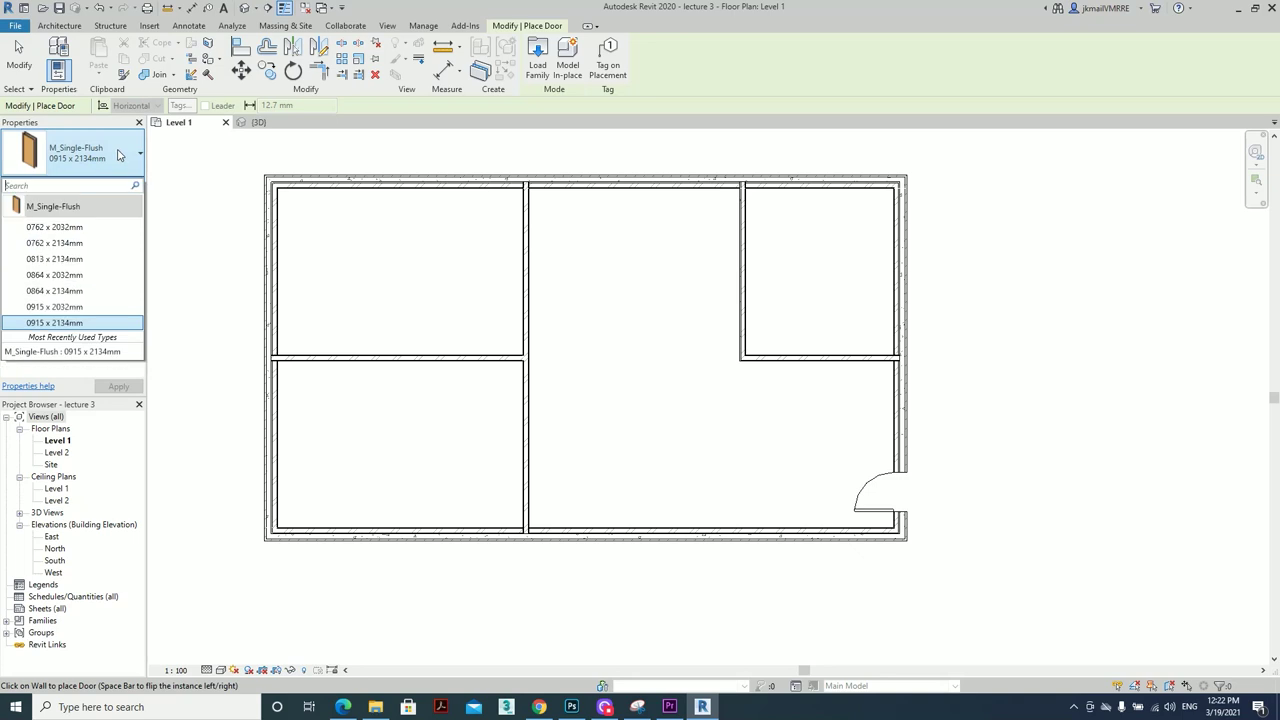
pyautogui.click(75, 283)
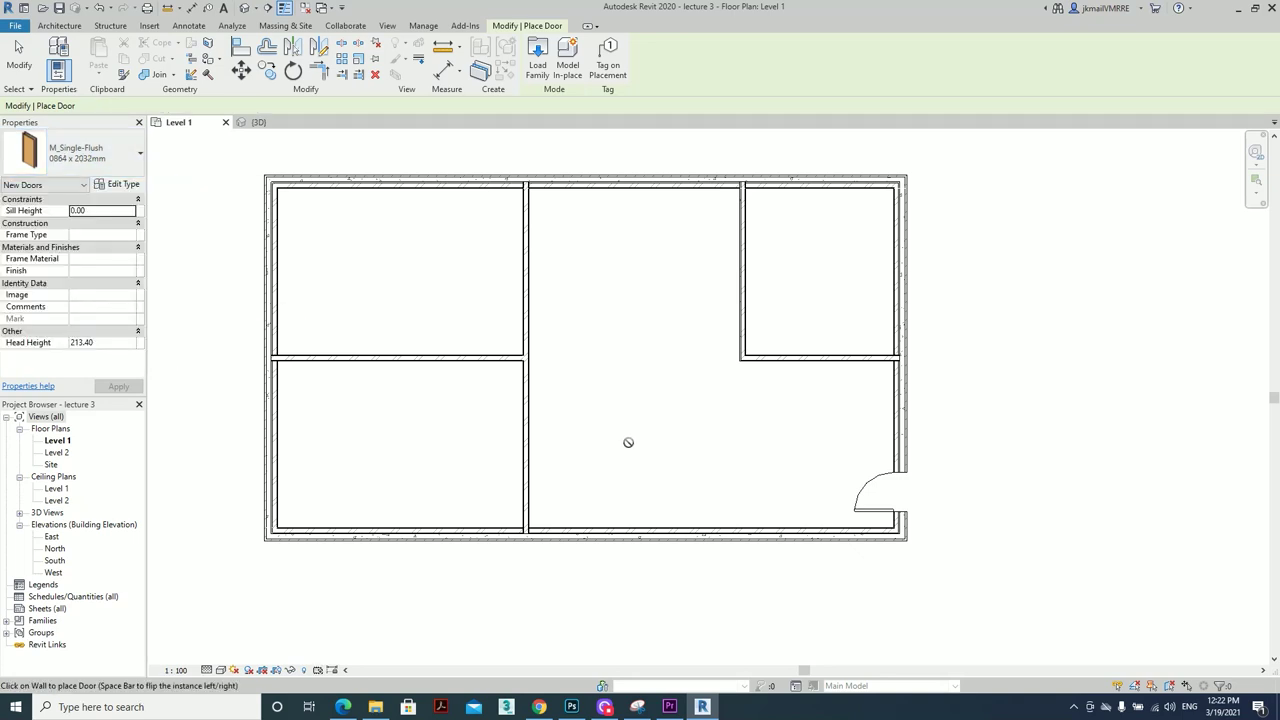
pyautogui.click(526, 375)
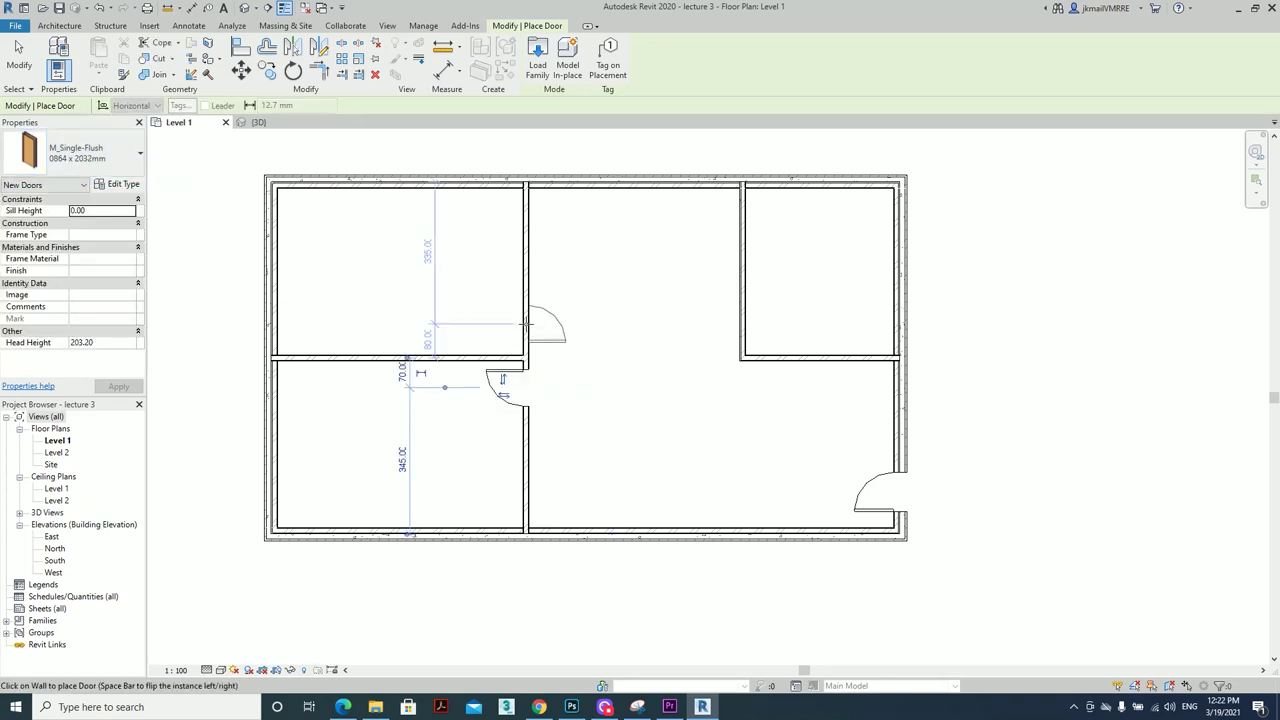
# Place two 0762 x 2032mm doors in the horizontal wall below the top-right room
pyautogui.click(78, 152)
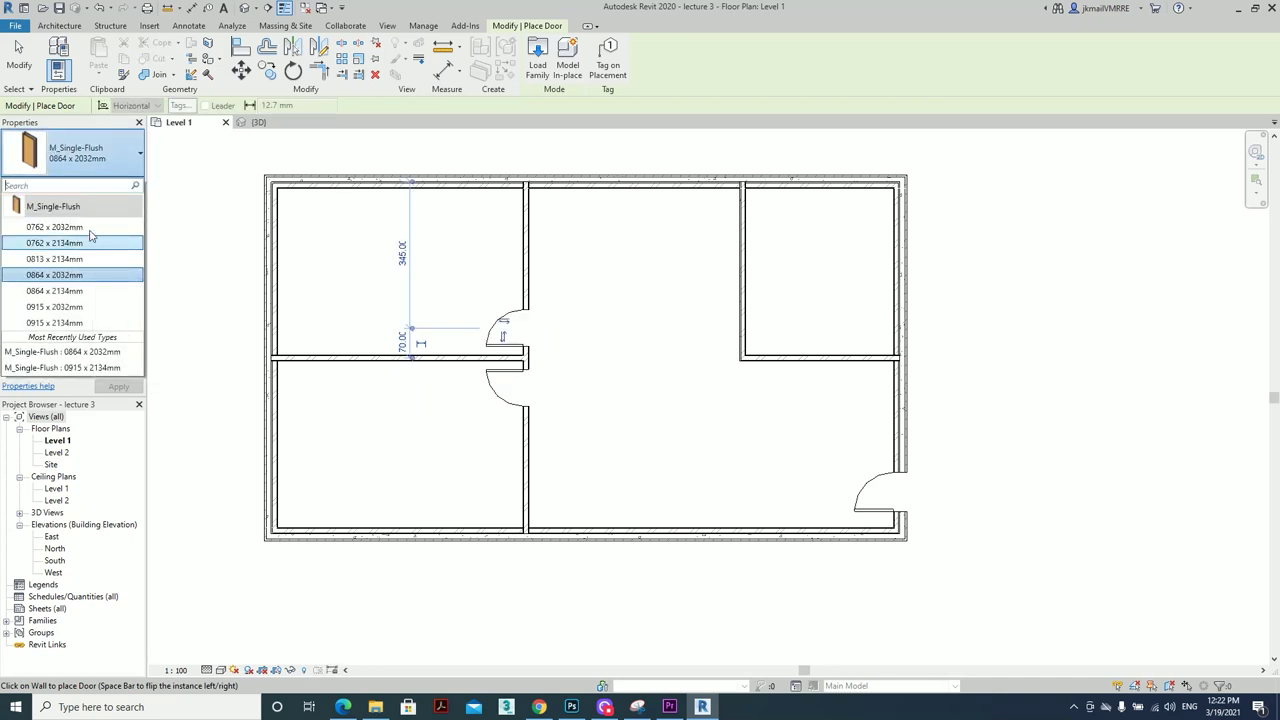
pyautogui.click(89, 228)
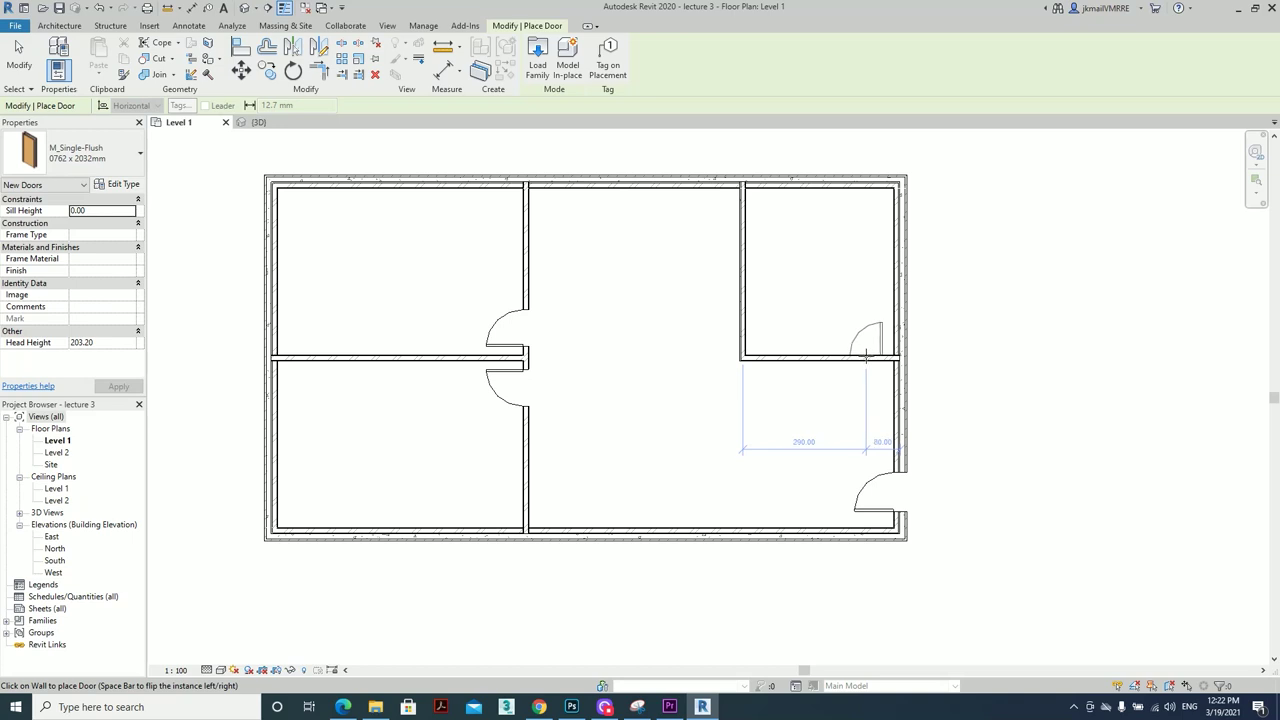
pyautogui.click(869, 352)
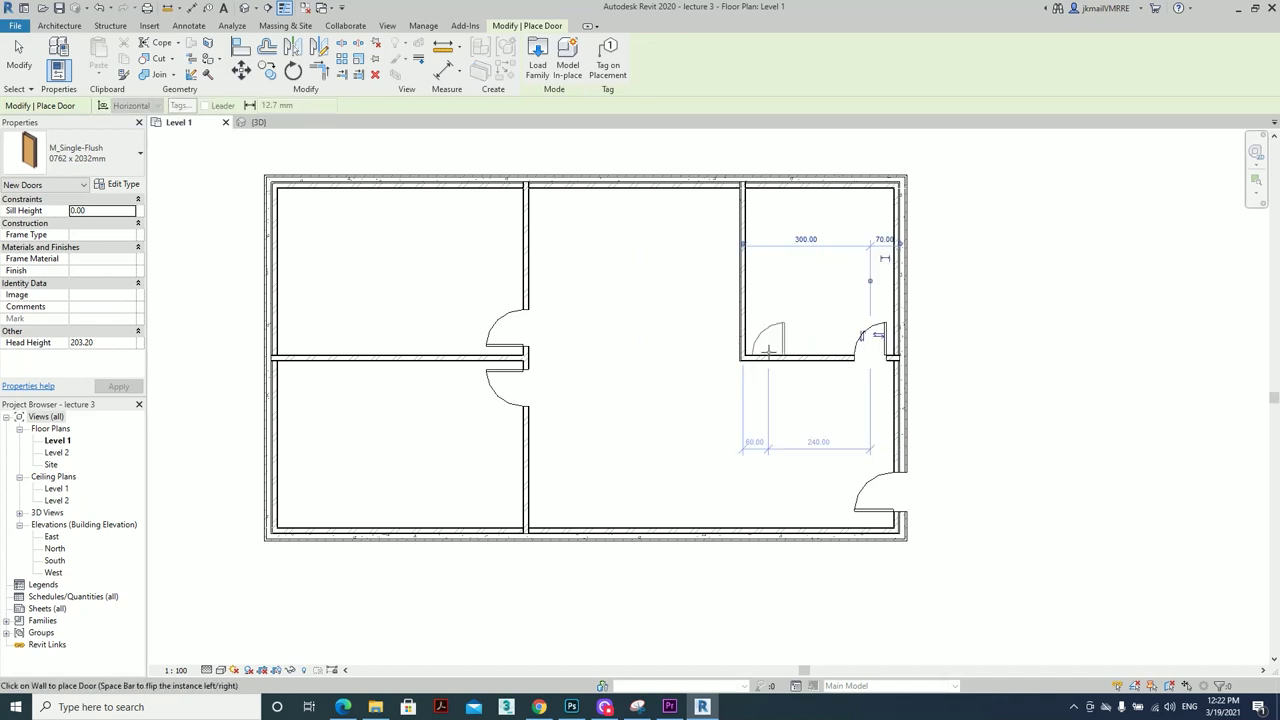
pyautogui.click(768, 350)
pyautogui.press('Escape')
pyautogui.press('Escape')
# Nudge the vertical partition left and shift its neighbouring door left too
pyautogui.click(743, 312)
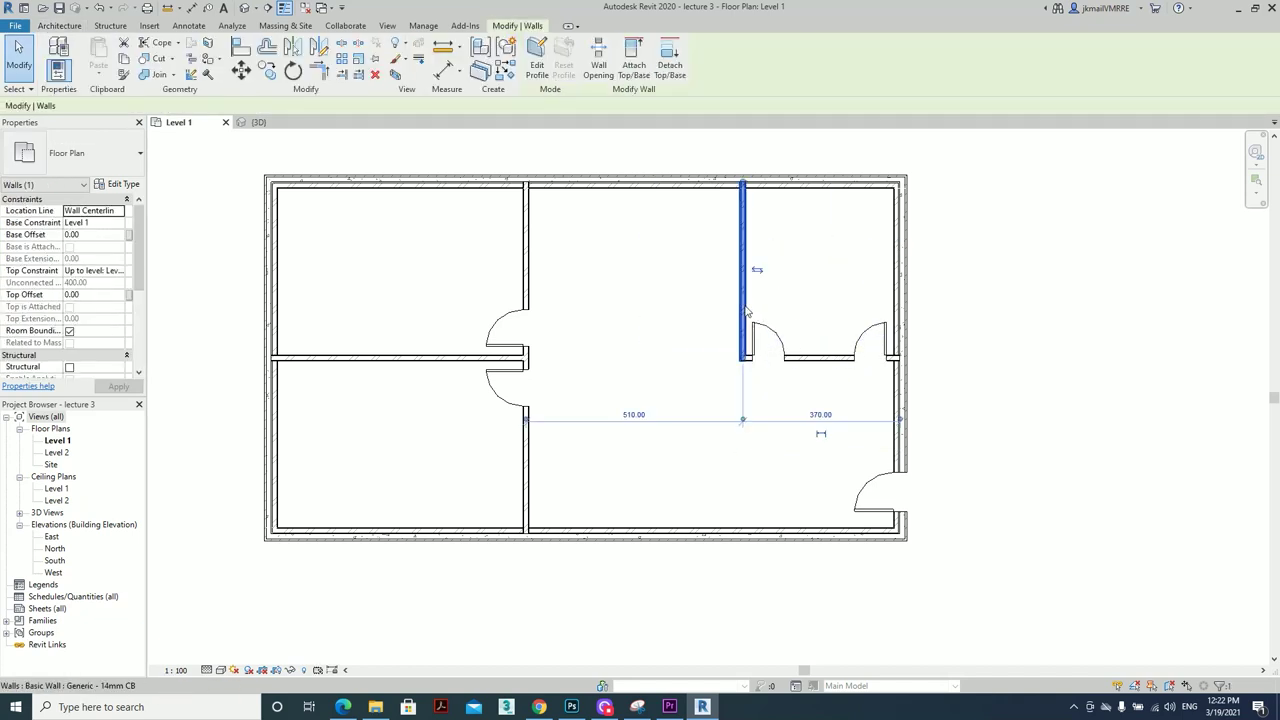
pyautogui.press('Left')
pyautogui.press('Left')
pyautogui.press('Left')
pyautogui.press('Left')
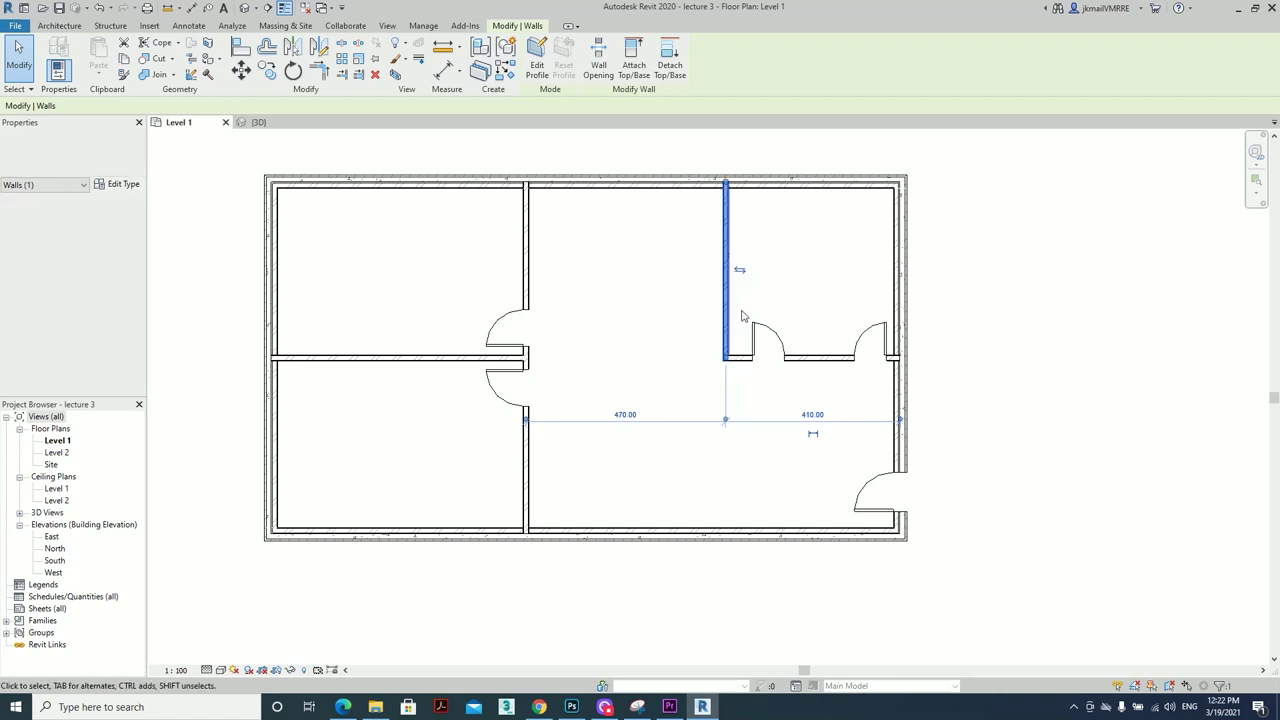
pyautogui.press('Left')
pyautogui.press('Left')
pyautogui.moveTo(754, 328); pyautogui.dragTo(728, 328)
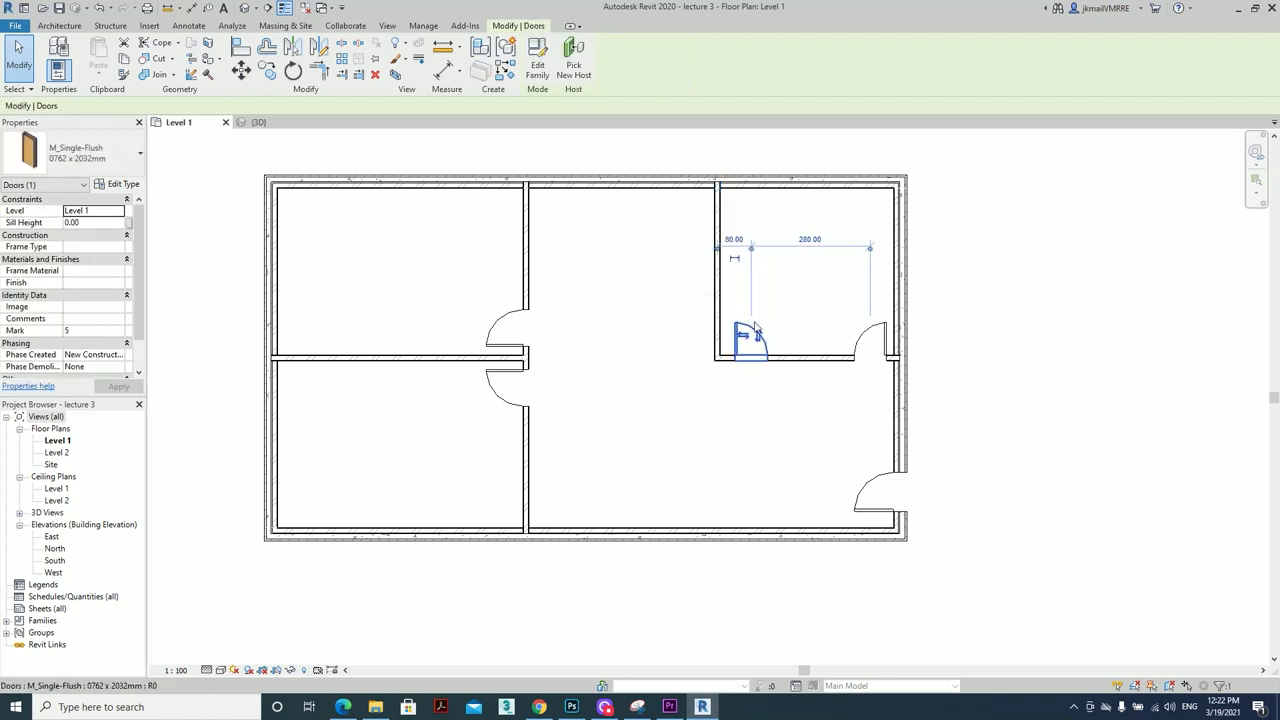
pyautogui.press('Escape')
# Draw a second partition of the same type from the horizontal wall up to the top wall
pyautogui.rightClick(818, 358)
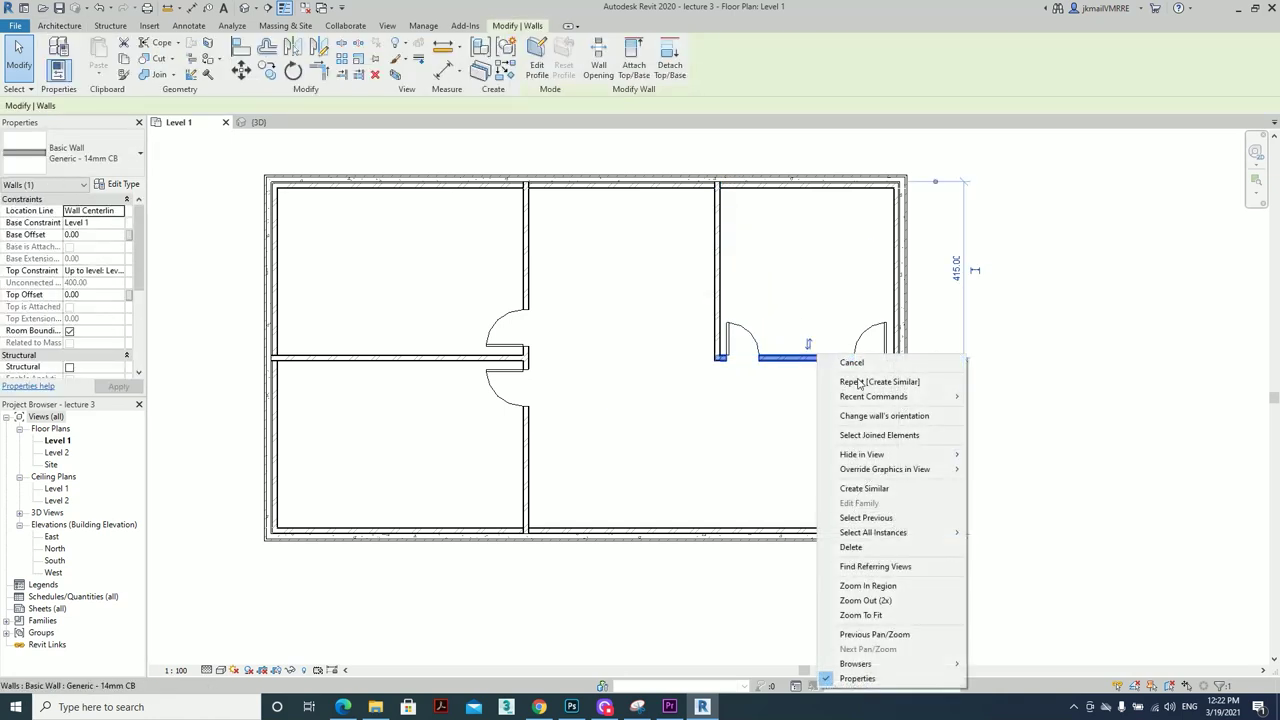
pyautogui.click(855, 489)
pyautogui.click(840, 357)
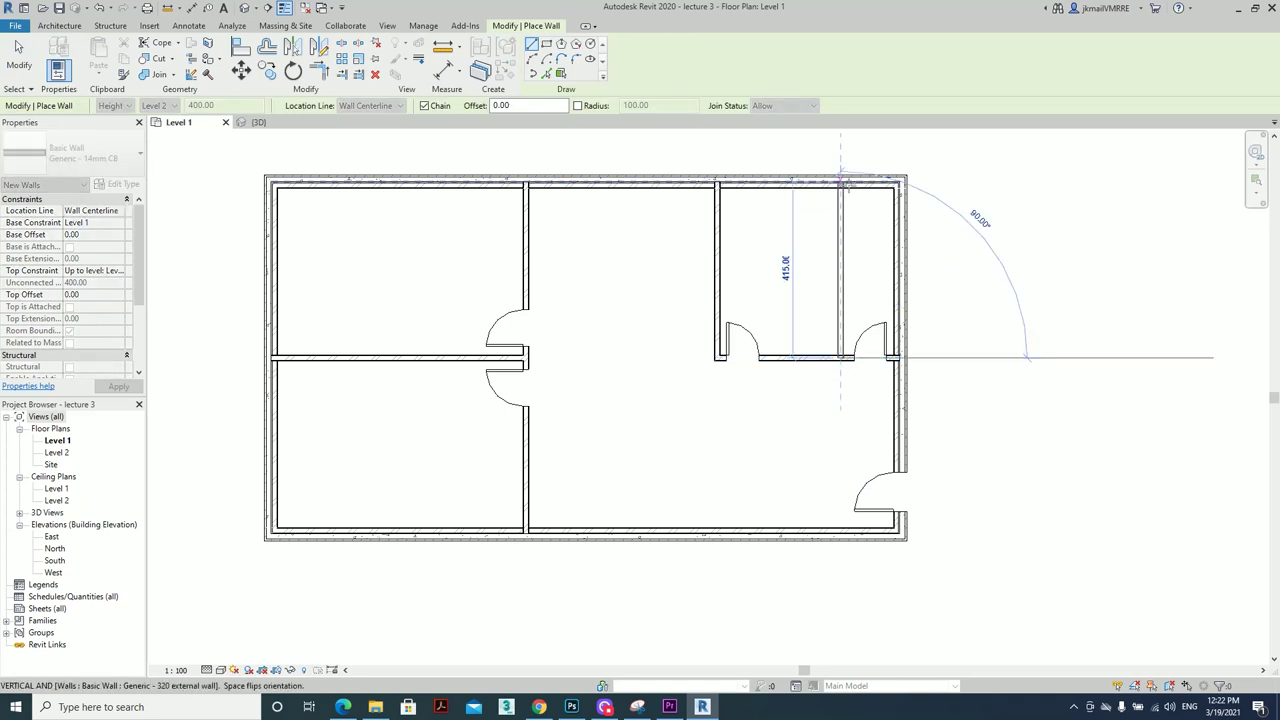
pyautogui.click(840, 186)
pyautogui.press('Escape')
pyautogui.press('Escape')
pyautogui.scroll(3, 835, 189)
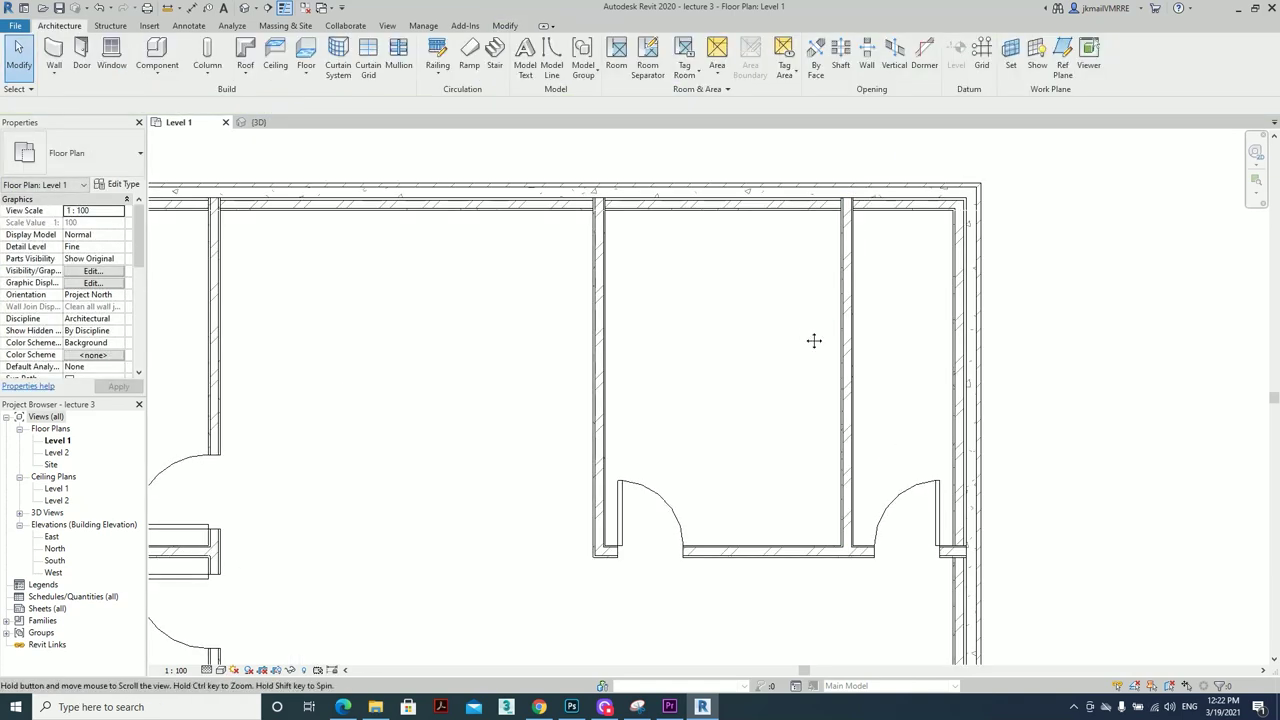
# Give the middle door the left door's 0864 x 2032mm type using Match Type
pyautogui.press('m')
pyautogui.press('a')
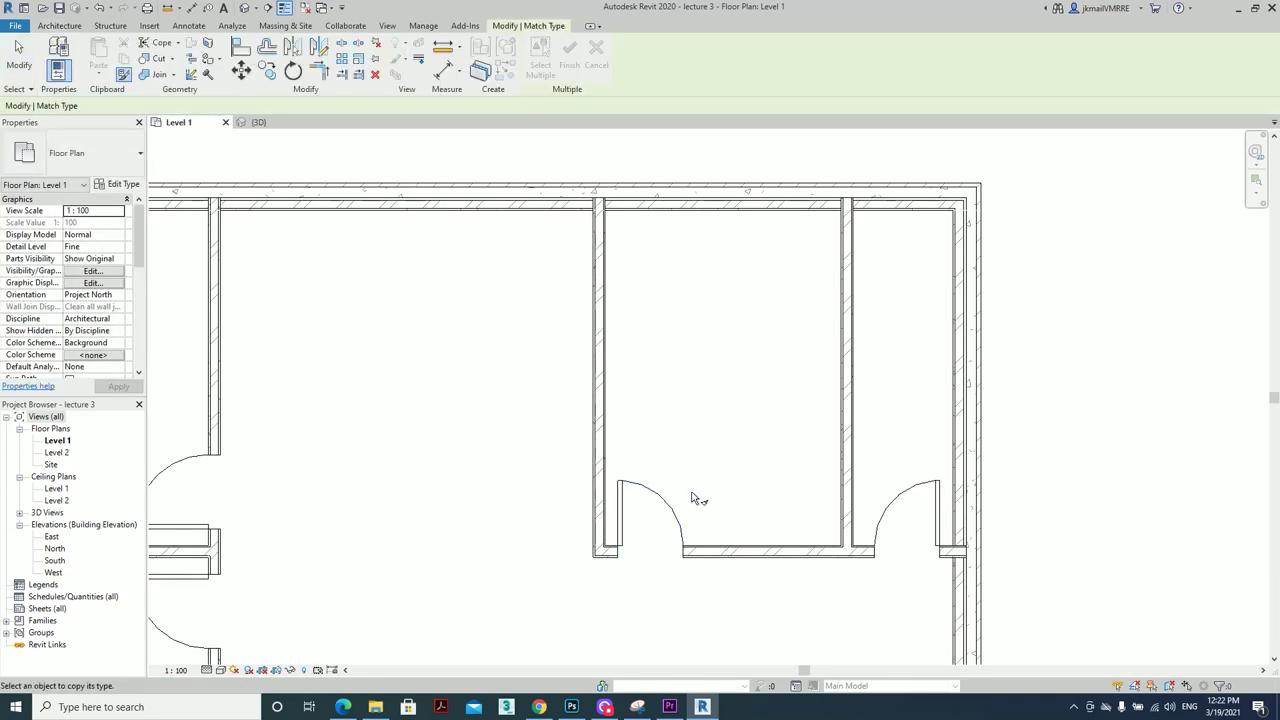
pyautogui.press('Escape')
pyautogui.click(671, 548)
pyautogui.moveTo(709, 471); pyautogui.dragTo(737, 434, button='middle')
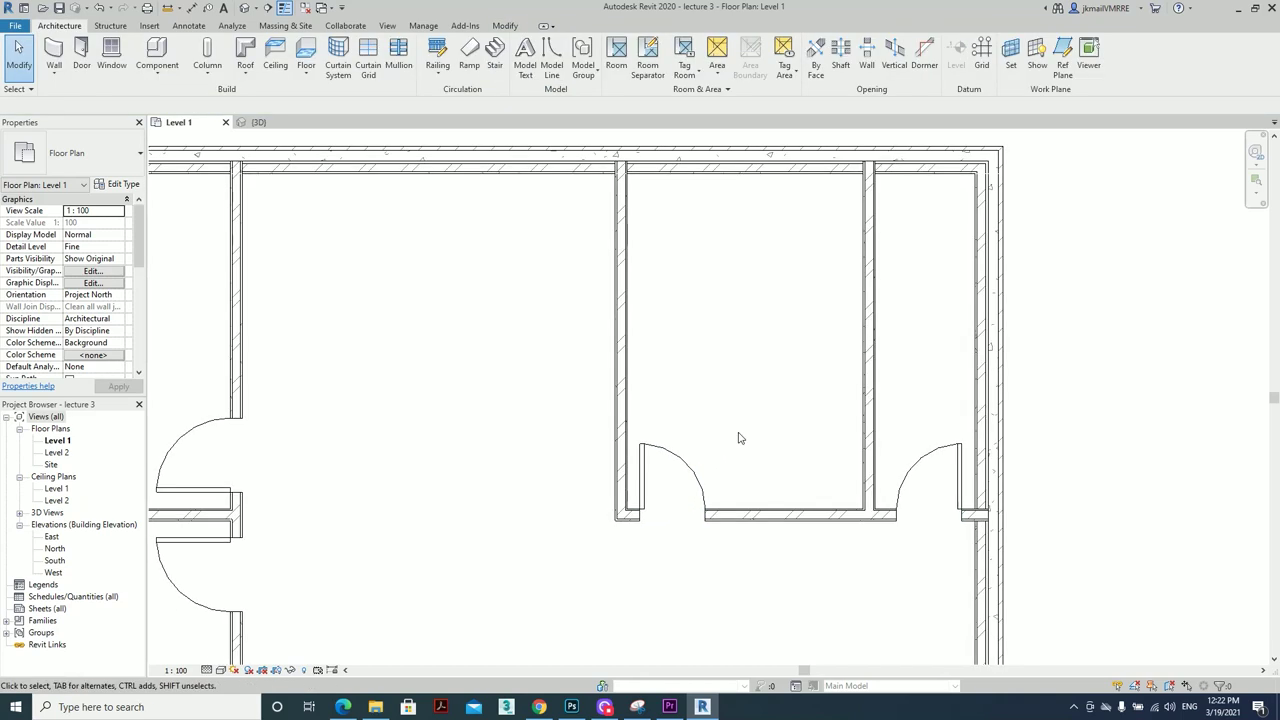
pyautogui.press('m')
pyautogui.press('a')
pyautogui.click(203, 437)
pyautogui.click(697, 495)
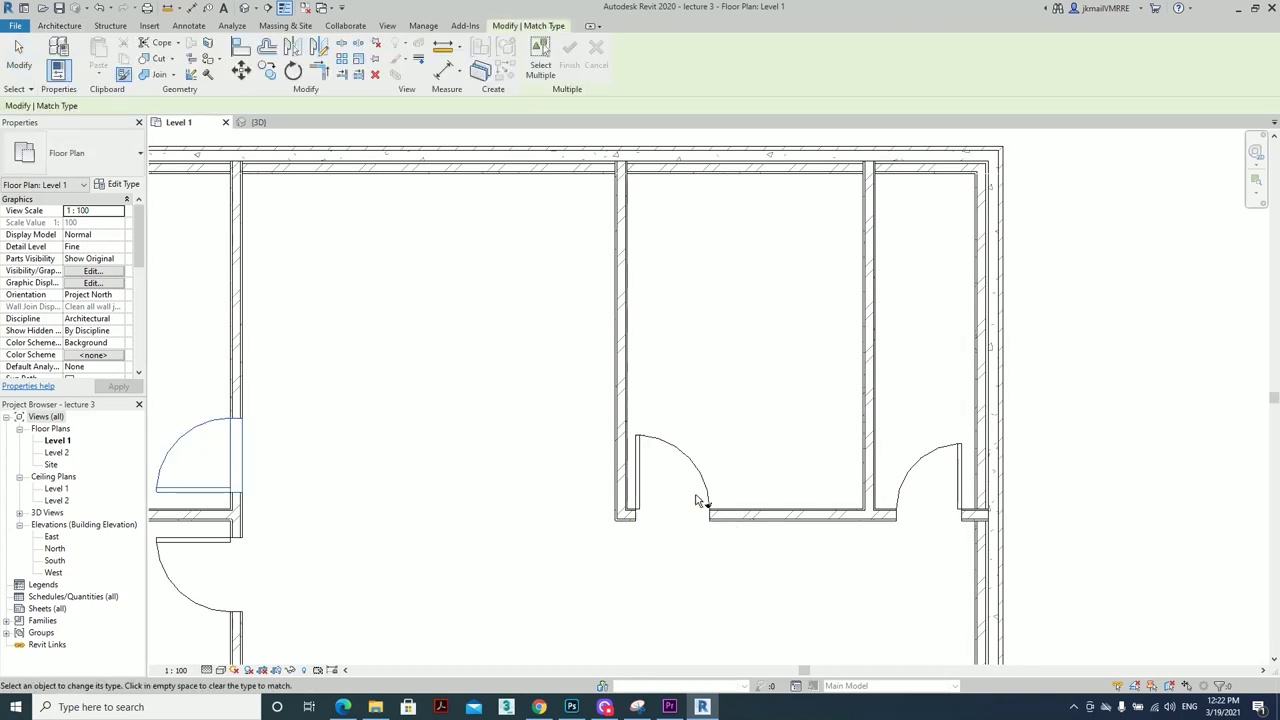
pyautogui.press('Escape')
# Flip the hinge side of the left small room's door and check the other door and new partition
pyautogui.click(698, 478)
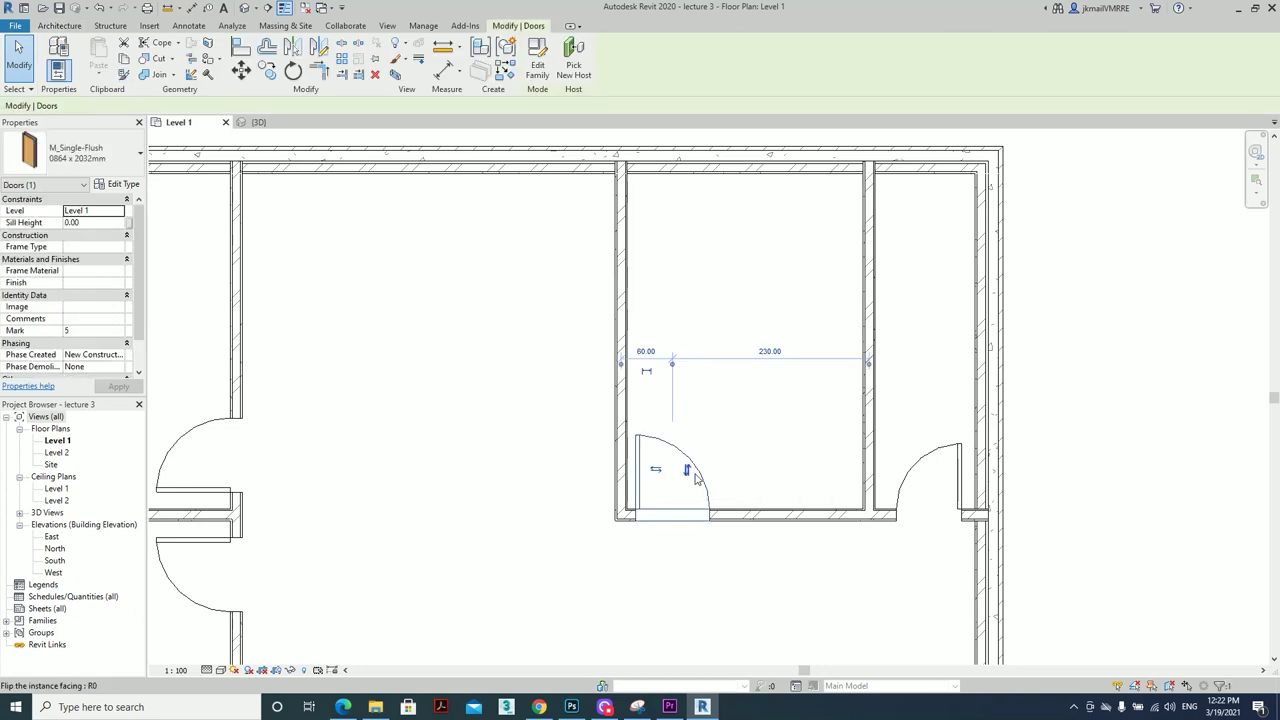
pyautogui.click(660, 472)
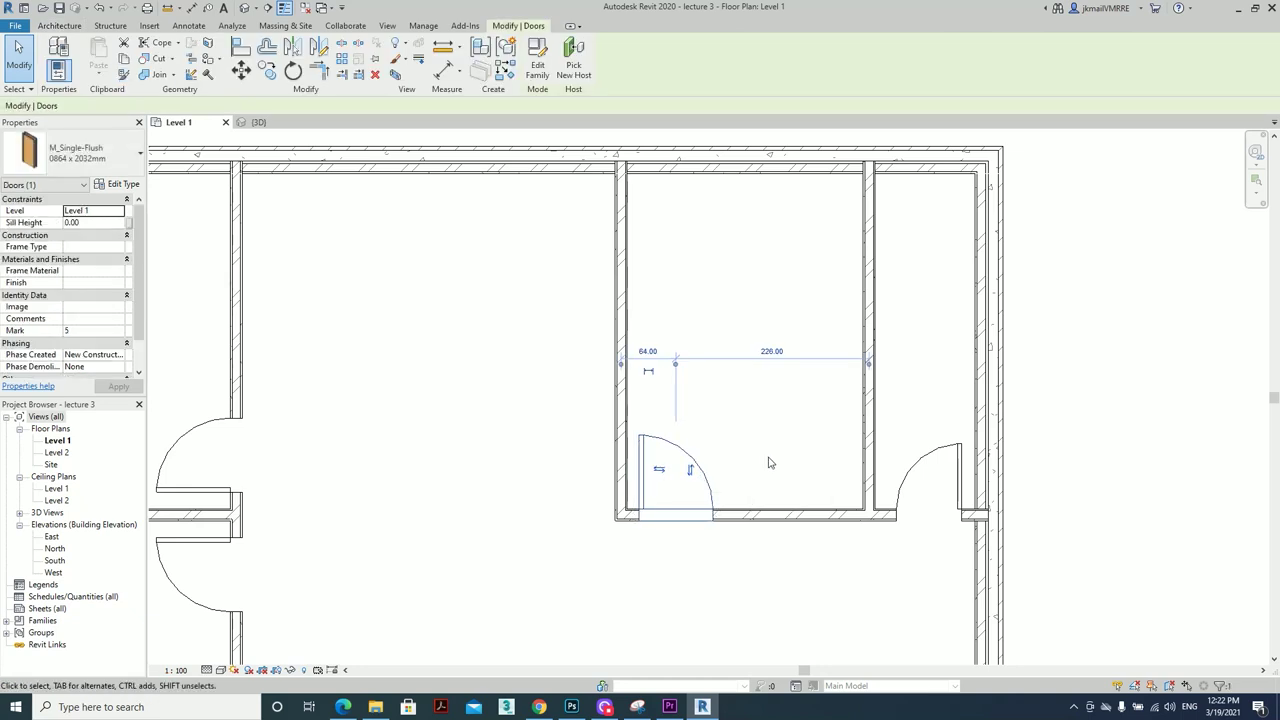
pyautogui.press('Escape')
pyautogui.click(965, 476)
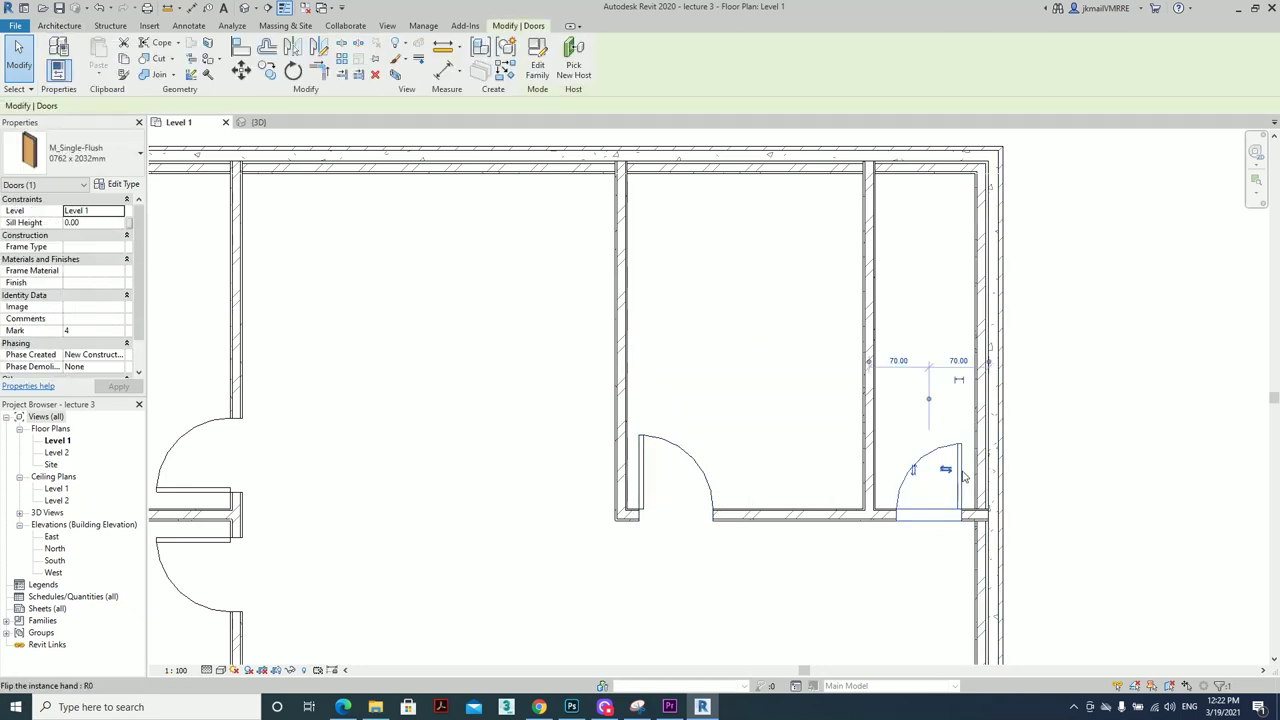
pyautogui.press('Escape')
pyautogui.click(878, 468)
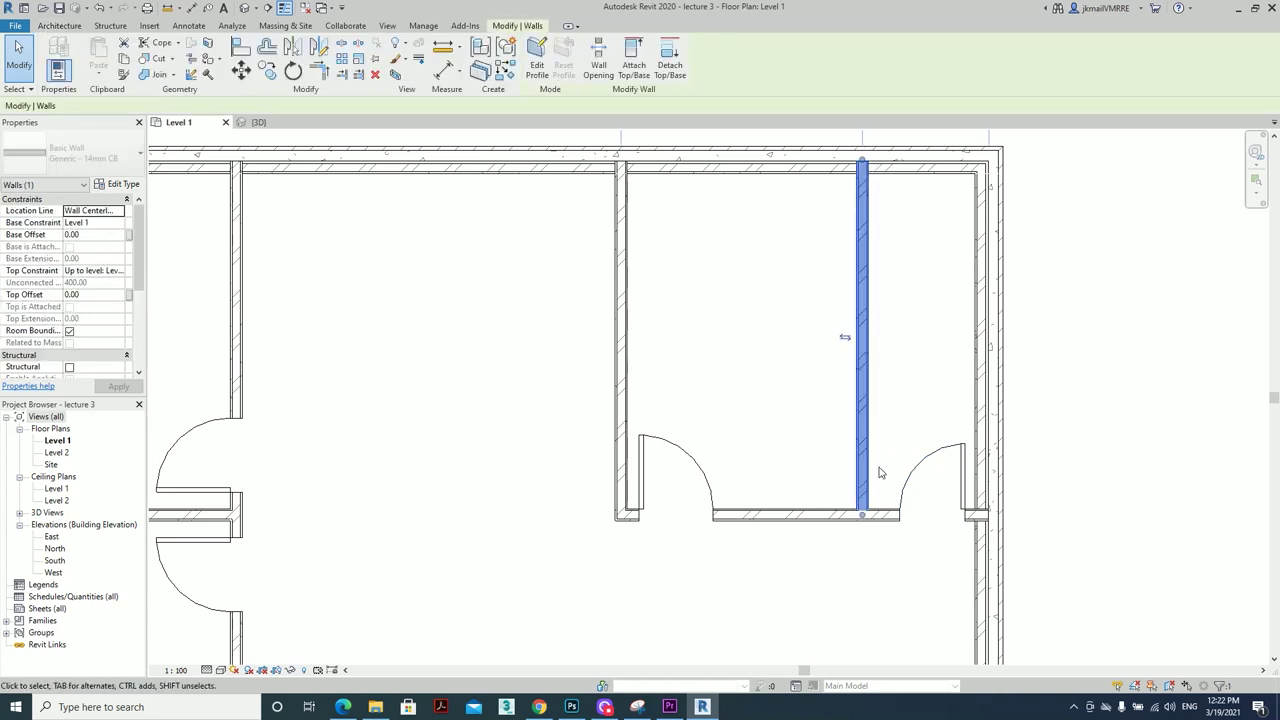
pyautogui.press('Escape')
pyautogui.scroll(-2, 898, 574)
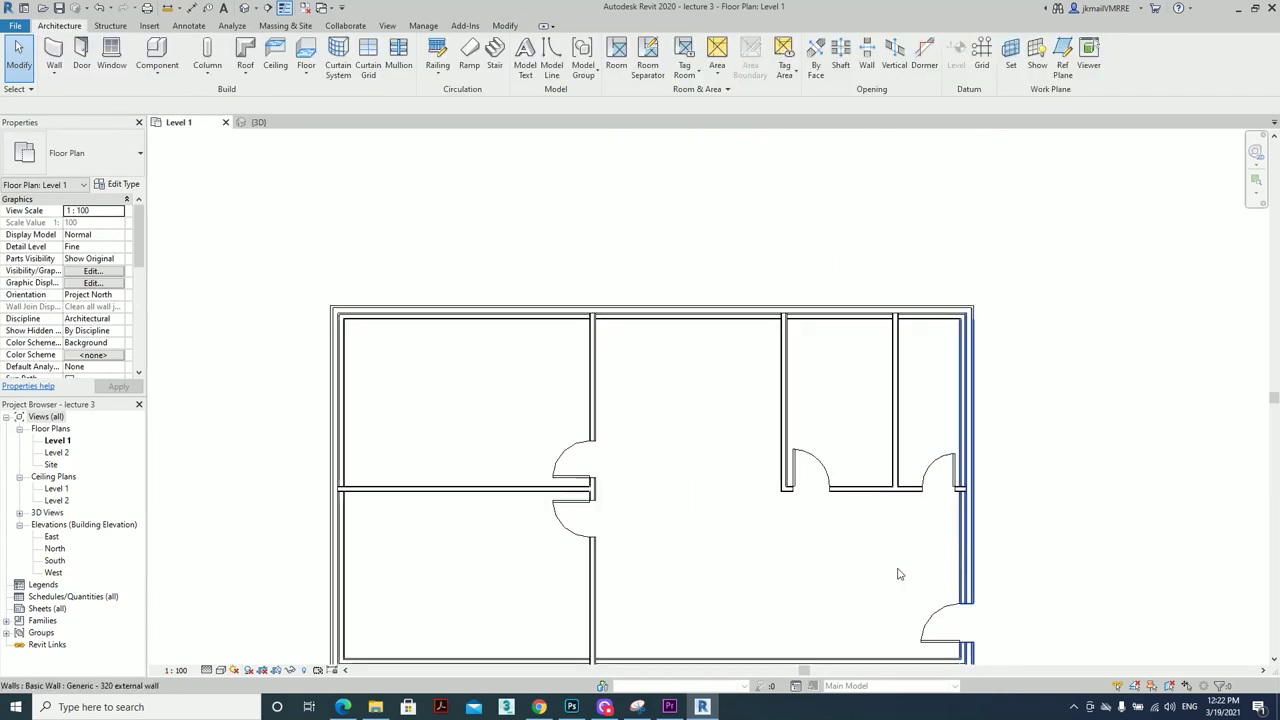
pyautogui.moveTo(717, 602); pyautogui.dragTo(744, 510, button='middle')
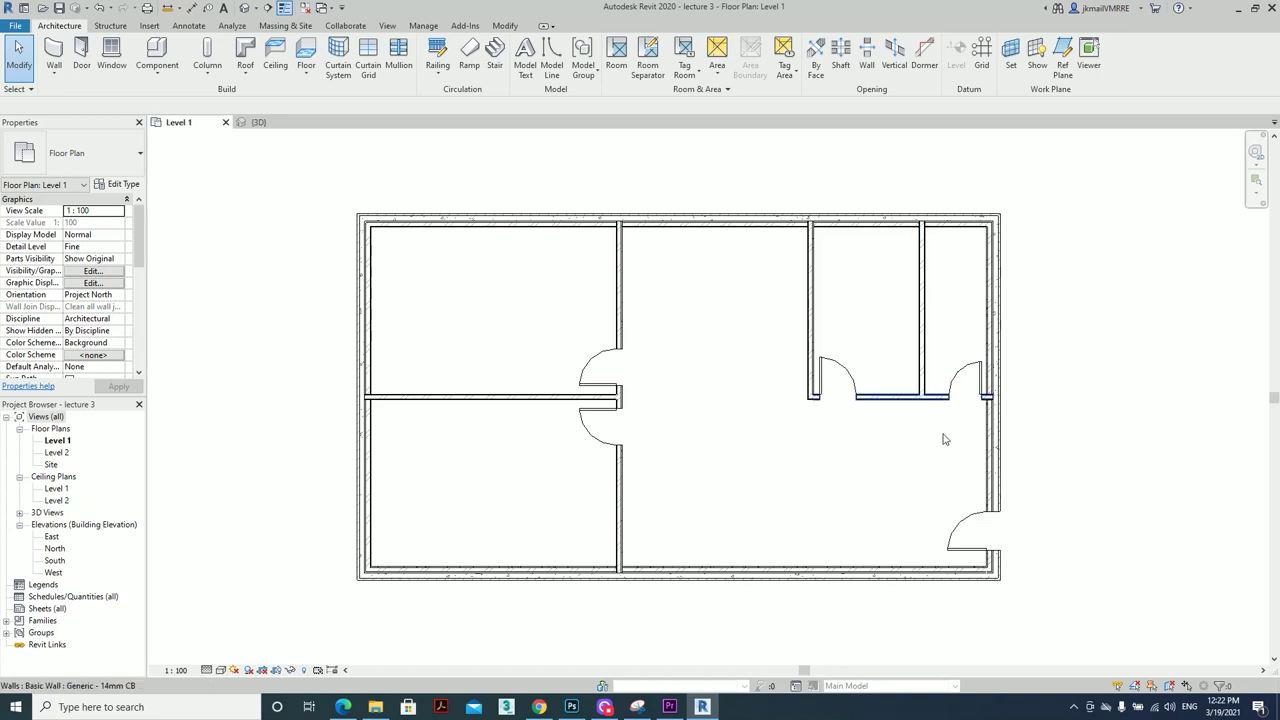
pyautogui.moveTo(943, 439); pyautogui.dragTo(877, 476, button='middle')
pyautogui.click(851, 405)
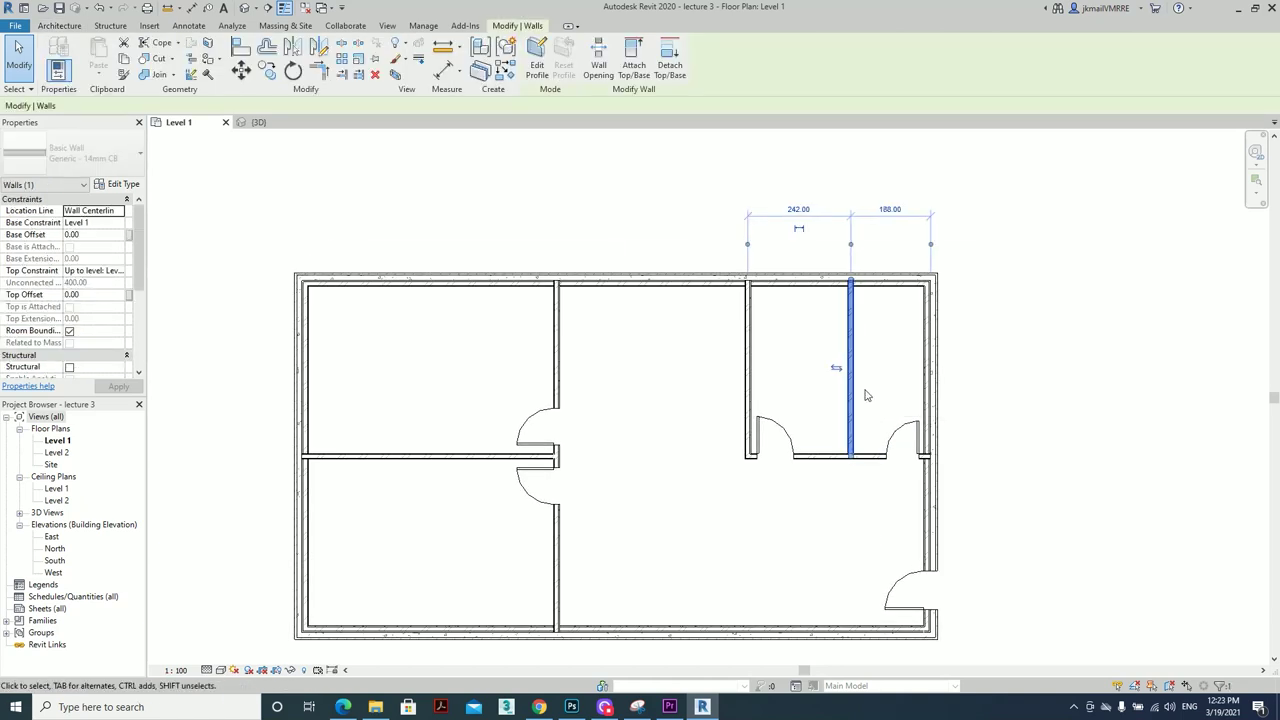
pyautogui.click(917, 430)
pyautogui.scroll(3, 870, 220)
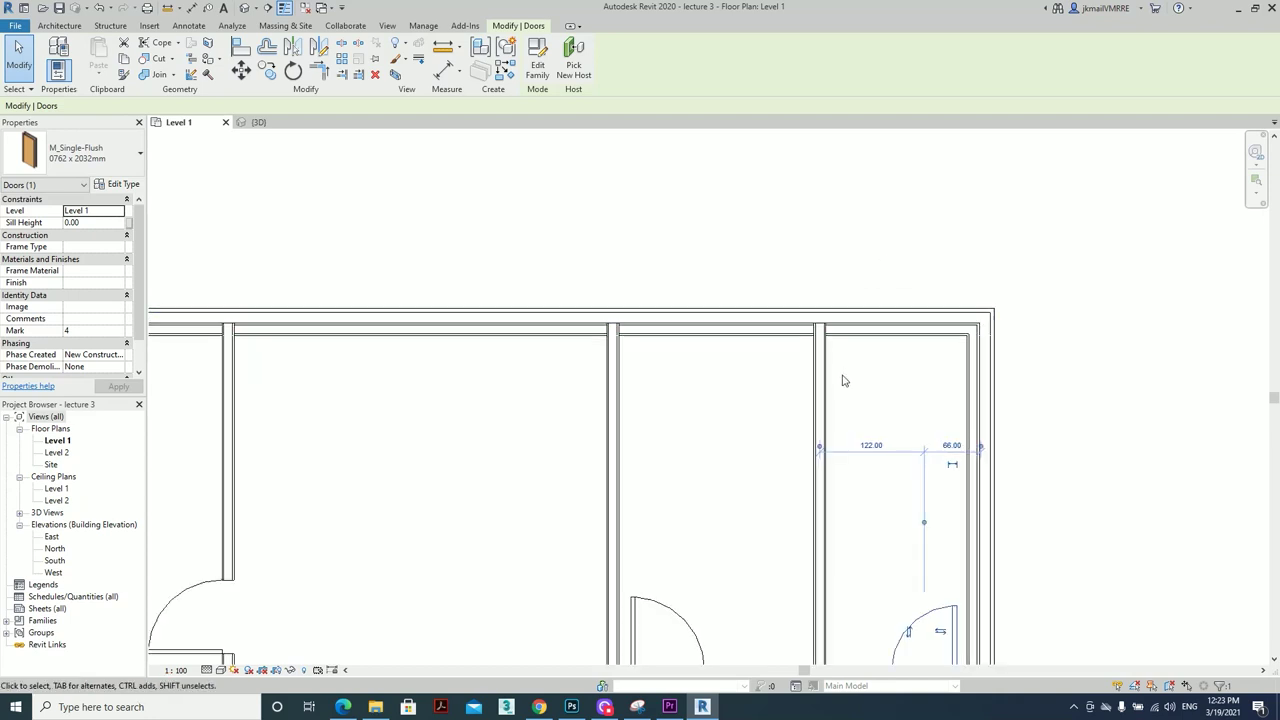
pyautogui.scroll(2, 843, 380)
pyautogui.press('Escape')
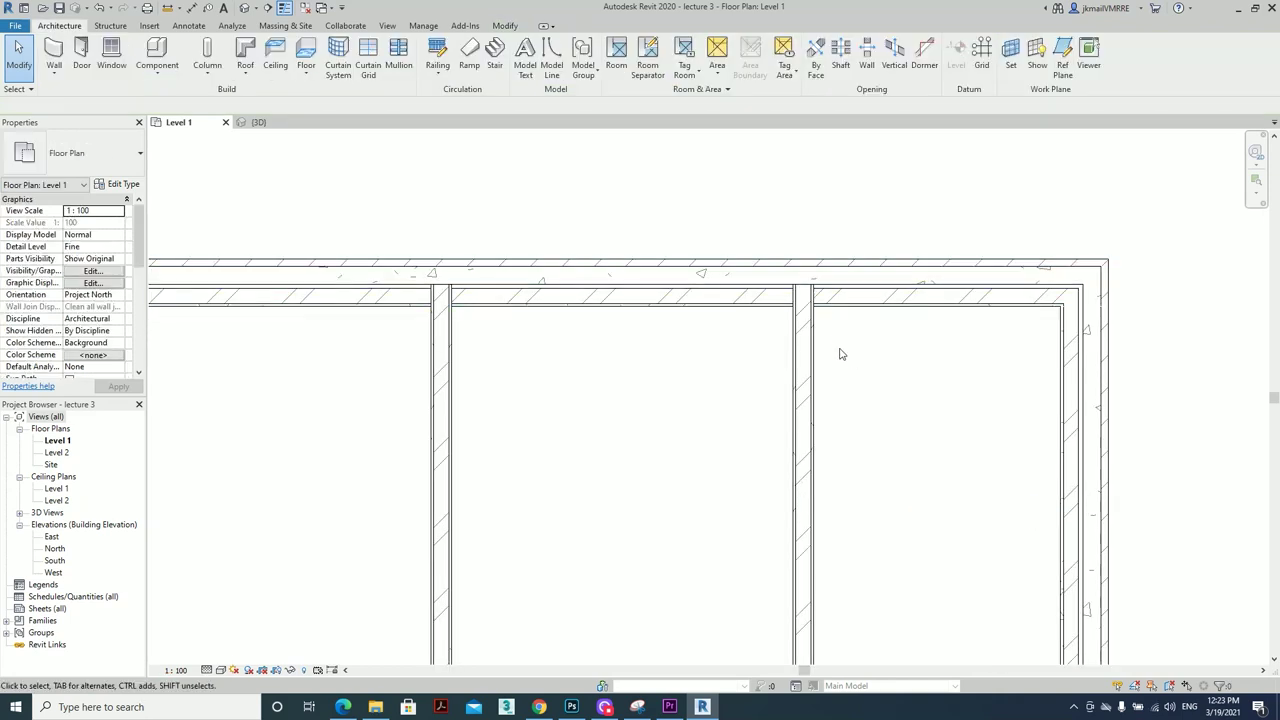
pyautogui.scroll(2, 845, 333)
pyautogui.scroll(1, 860, 338)
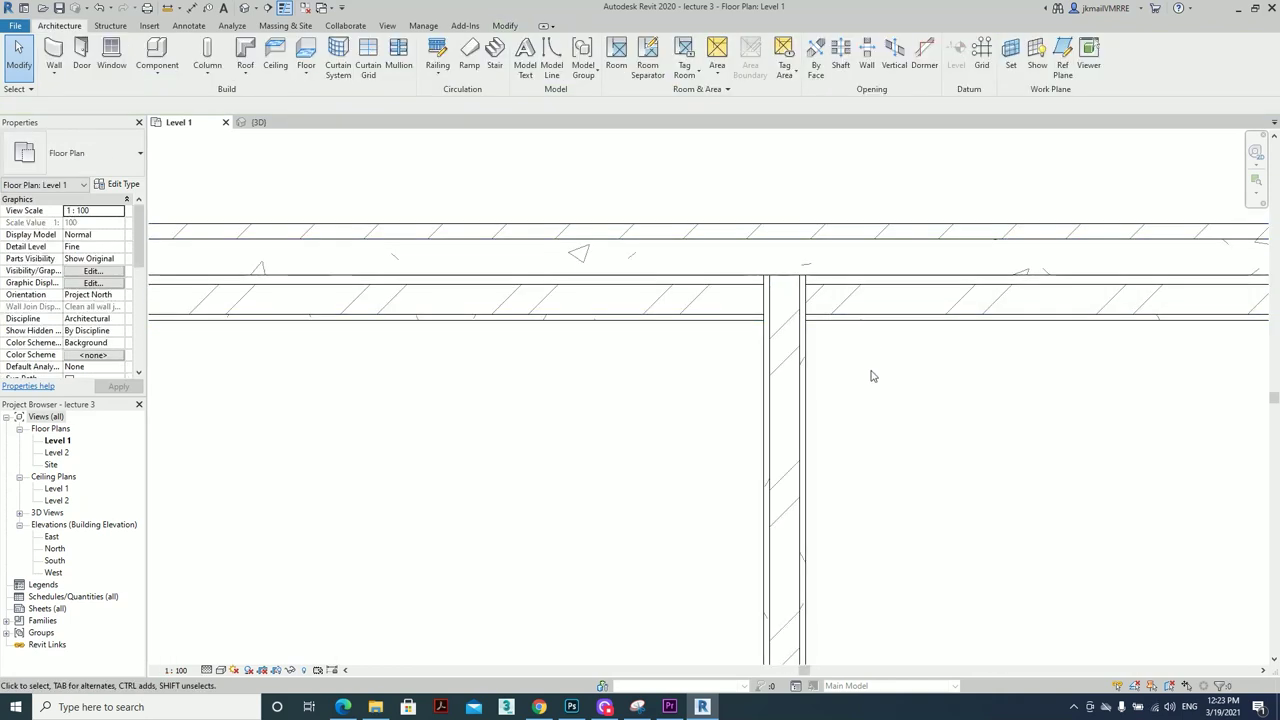
pyautogui.scroll(-3, 760, 390)
pyautogui.click(726, 403)
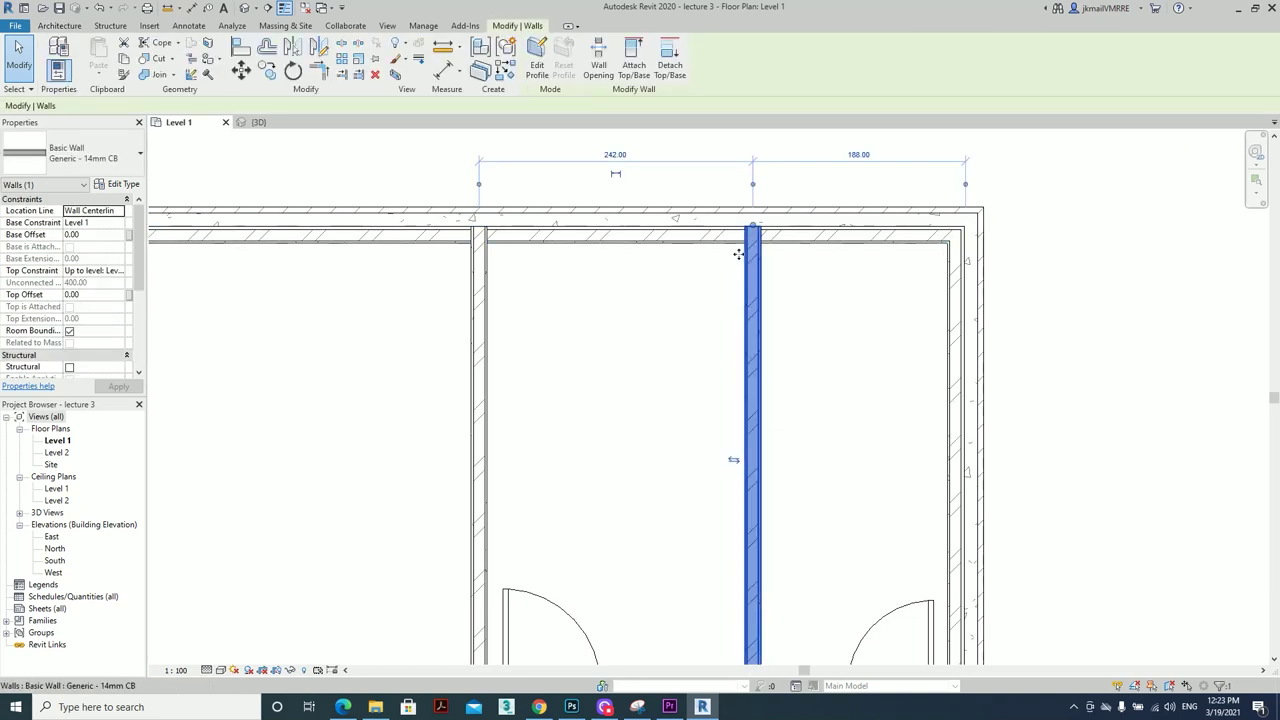
pyautogui.scroll(2, 740, 251)
pyautogui.click(666, 245)
pyautogui.scroll(2, 805, 290)
pyautogui.click(805, 290)
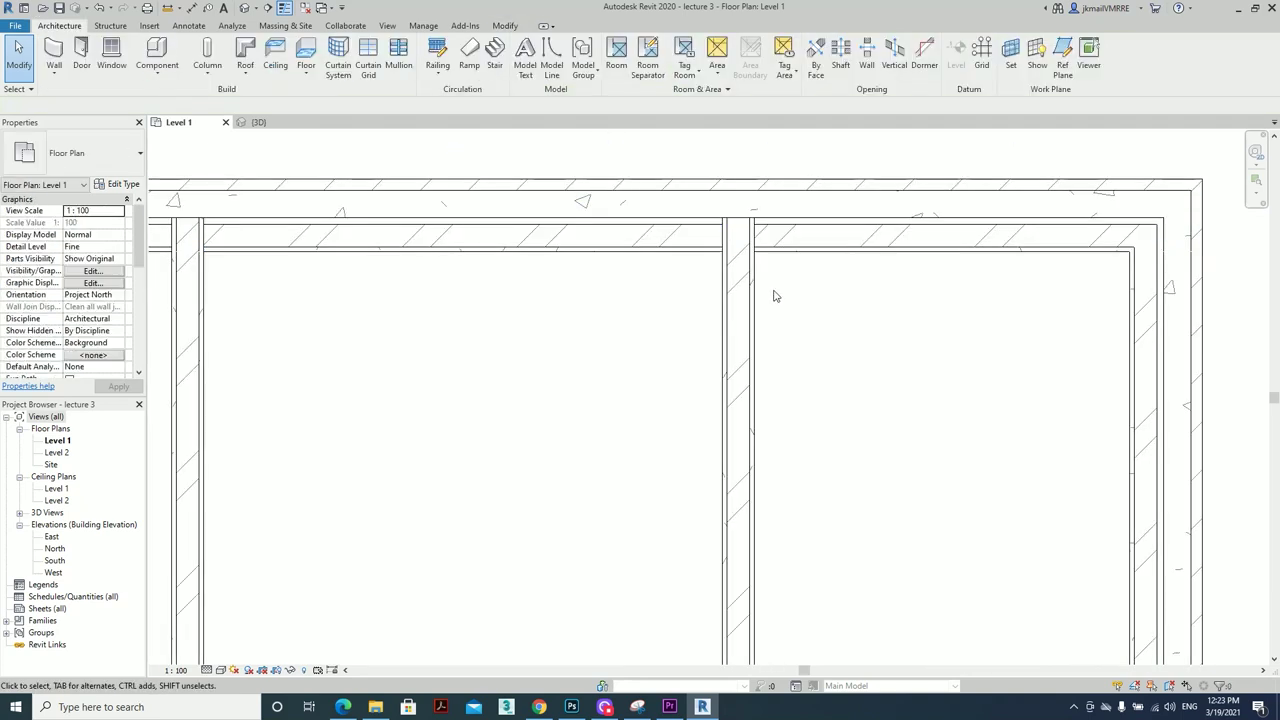
pyautogui.scroll(2, 714, 191)
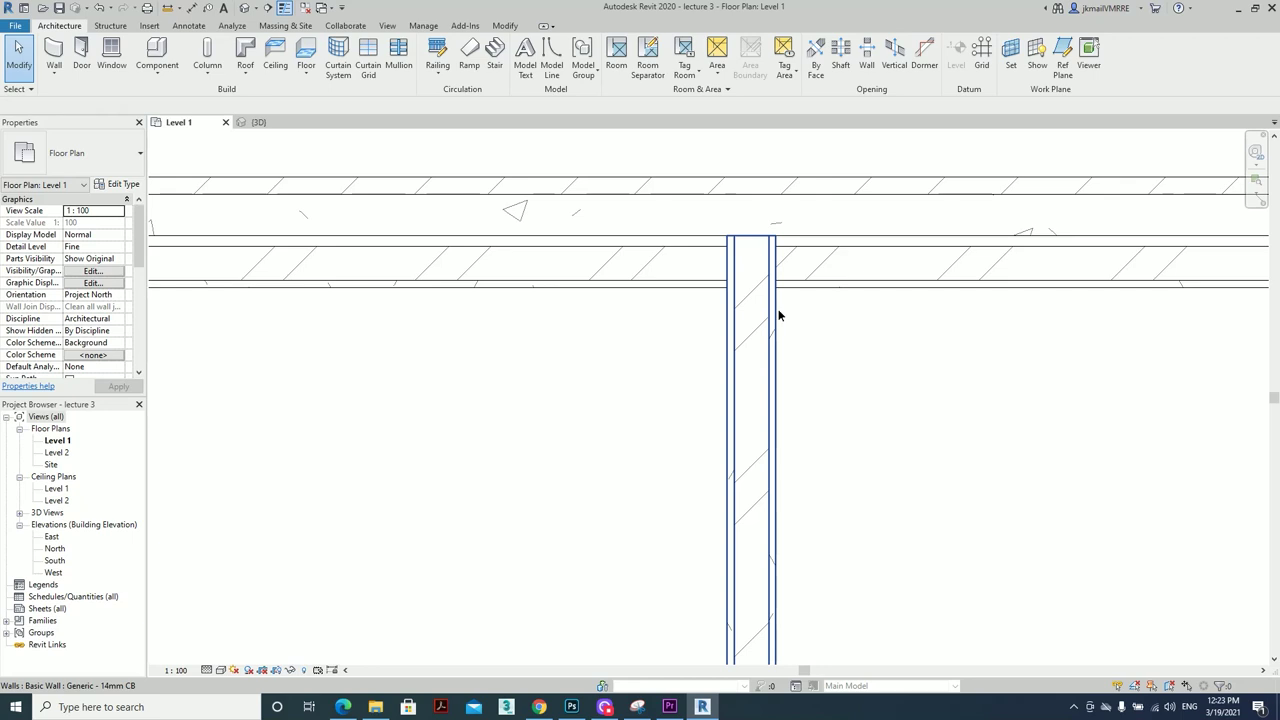
pyautogui.click(779, 316)
pyautogui.click(805, 342)
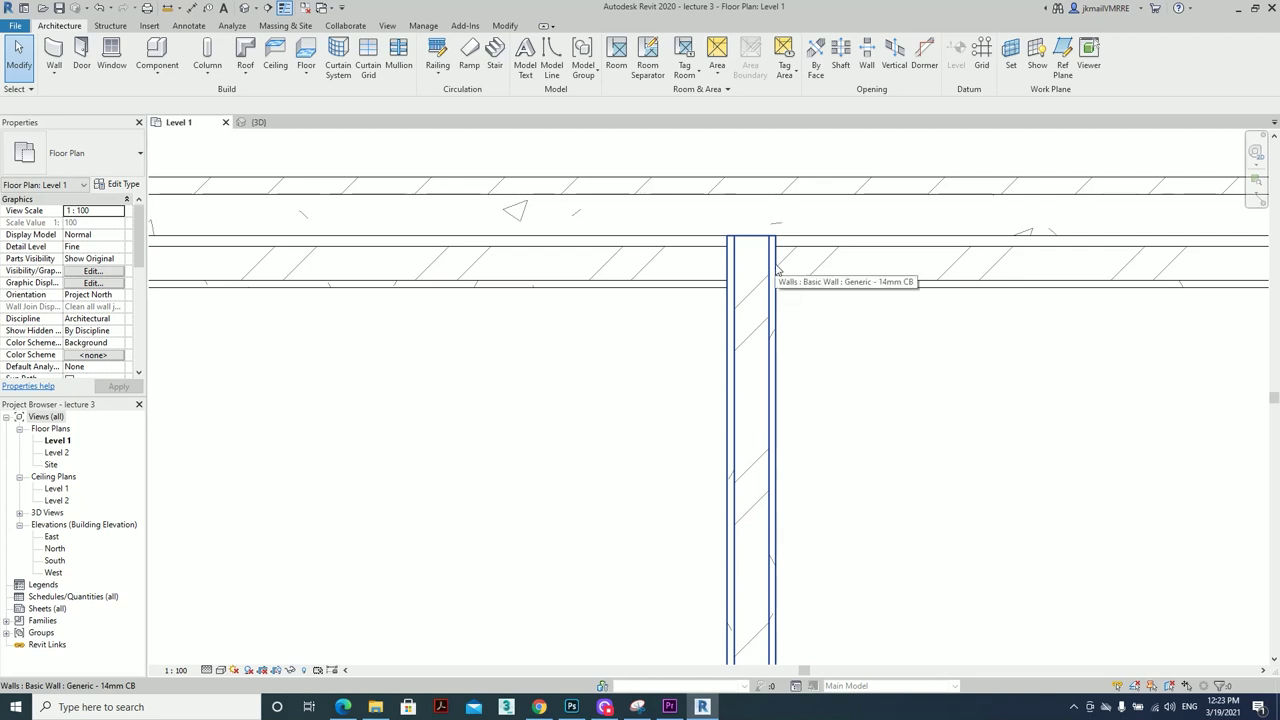
pyautogui.scroll(2, 782, 336)
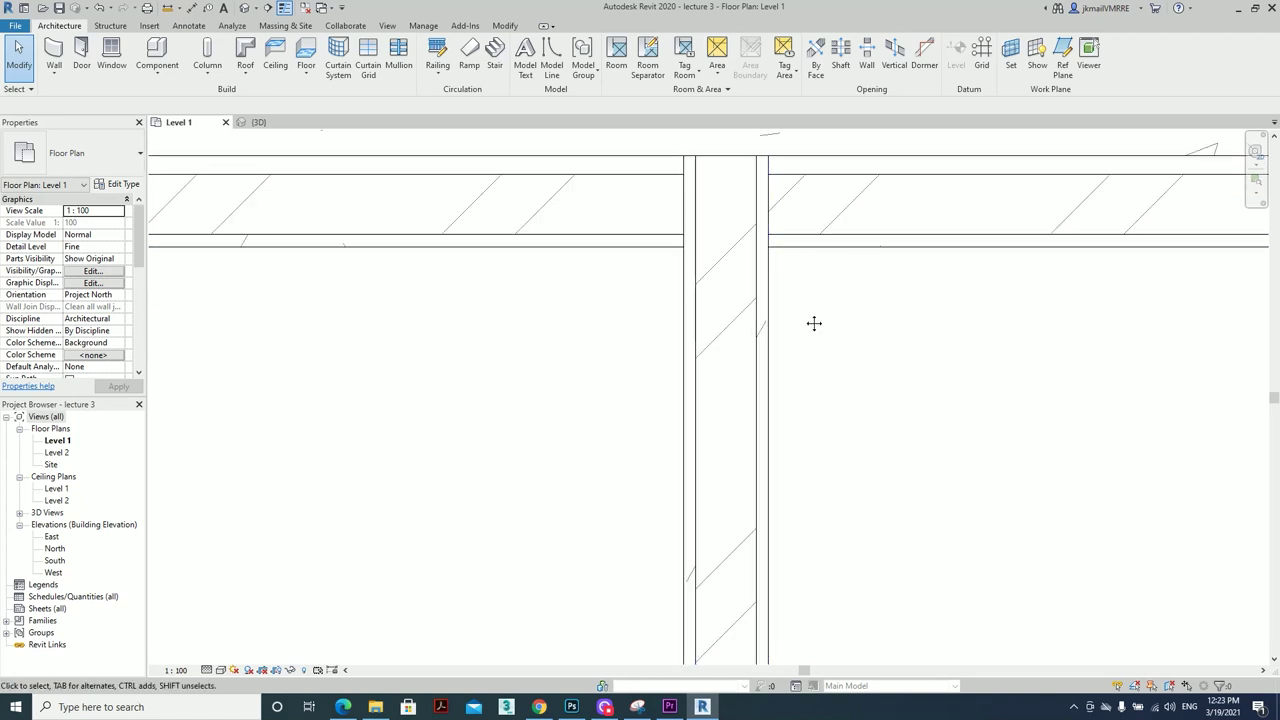
# Draw a short detail line across the wall T-junction above the top-right room
pyautogui.moveTo(814, 323); pyautogui.dragTo(784, 368, button='middle')
pyautogui.click(189, 25)
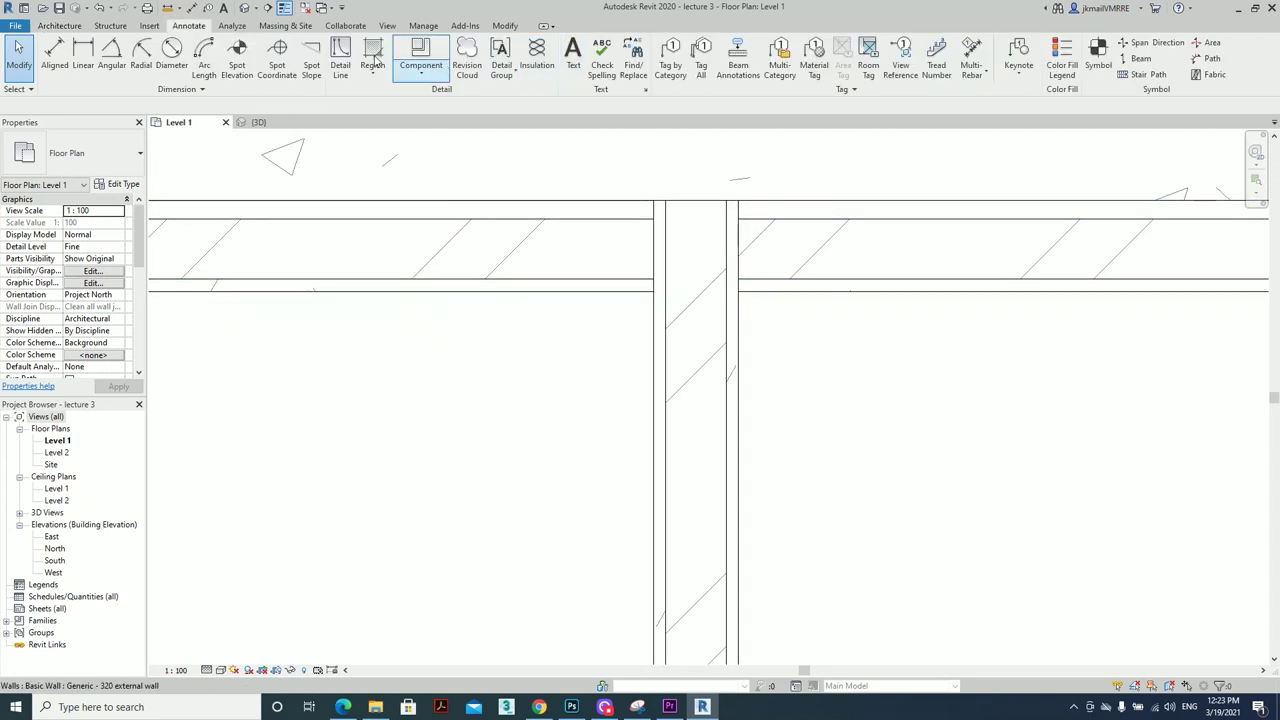
pyautogui.click(340, 62)
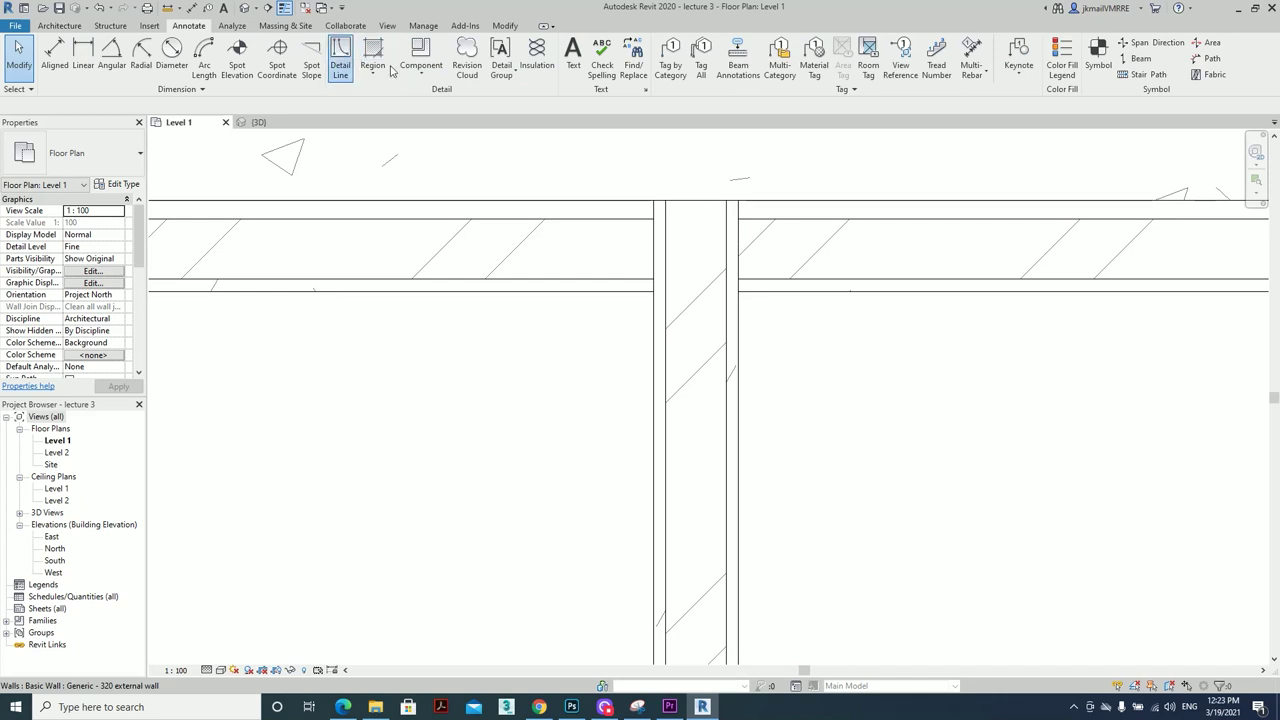
pyautogui.click(737, 277)
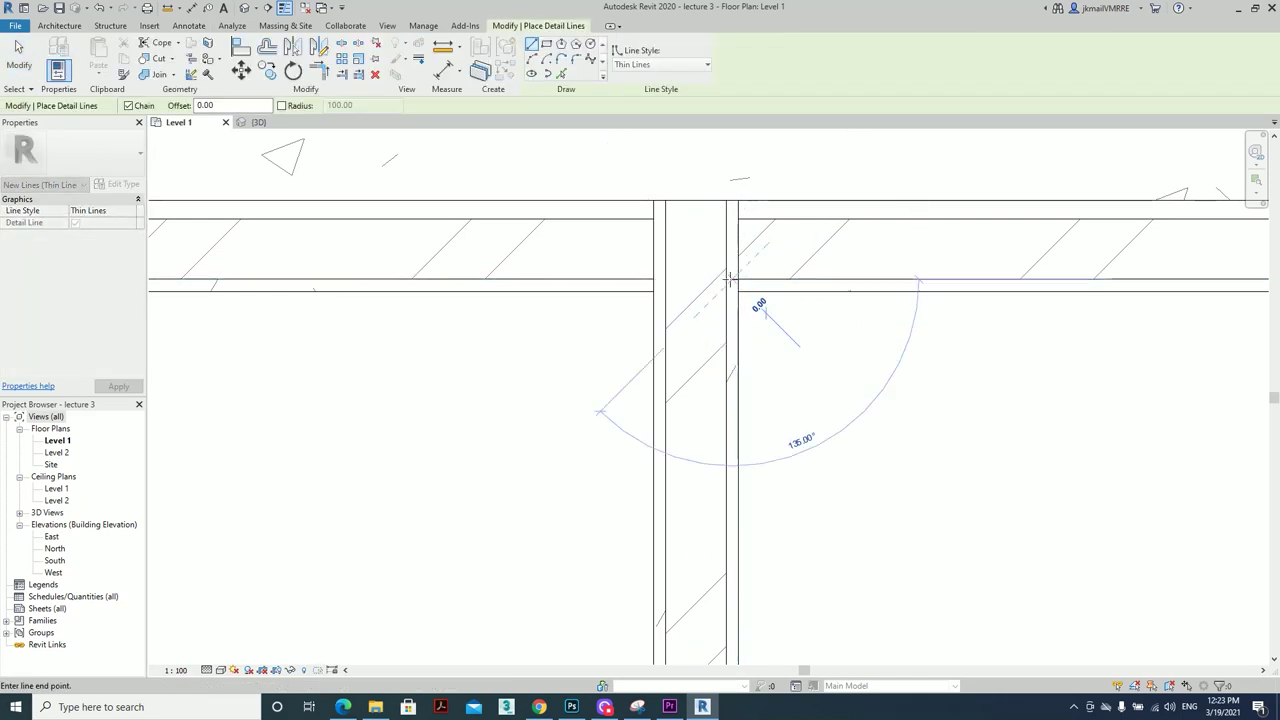
pyautogui.click(708, 279)
pyautogui.press('Escape')
pyautogui.press('Escape')
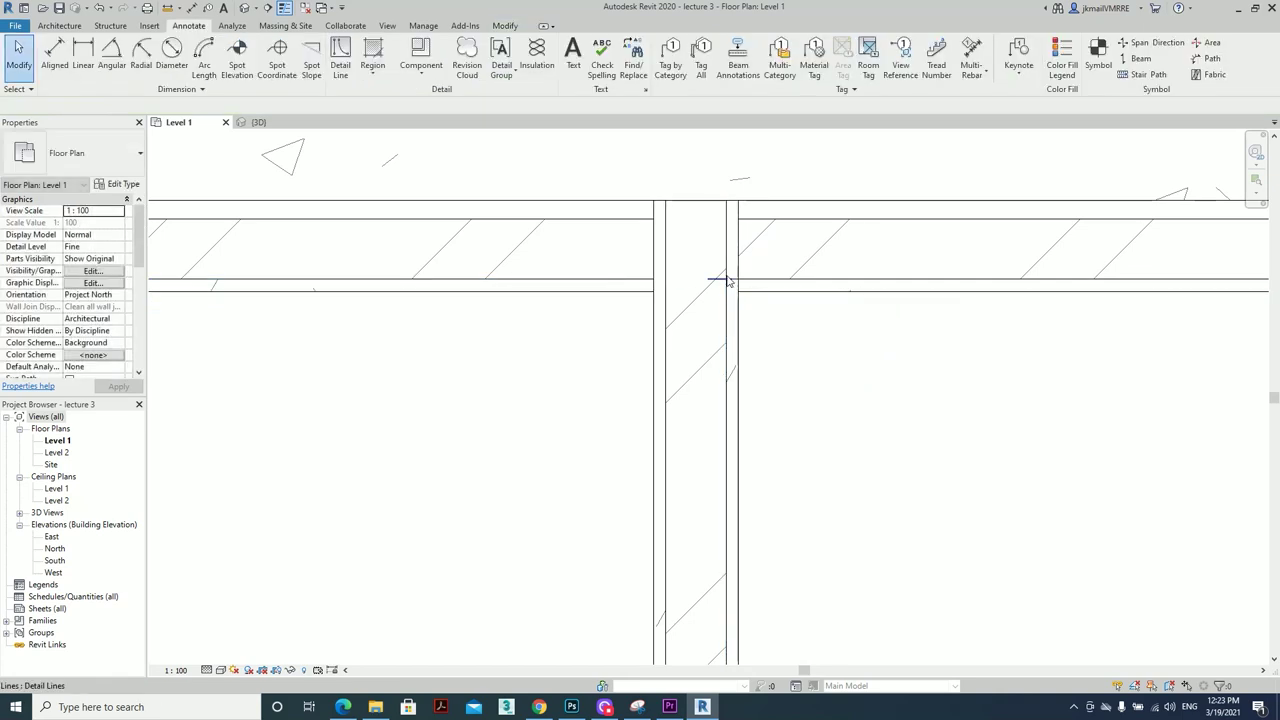
# Box-select the junction, clear it, zoom out and select the vertical interior wall
pyautogui.moveTo(580, 356)
pyautogui.mouseDown()
pyautogui.moveTo(842, 207)
pyautogui.moveTo(826, 238)
pyautogui.mouseUp()
pyautogui.click(825, 345)
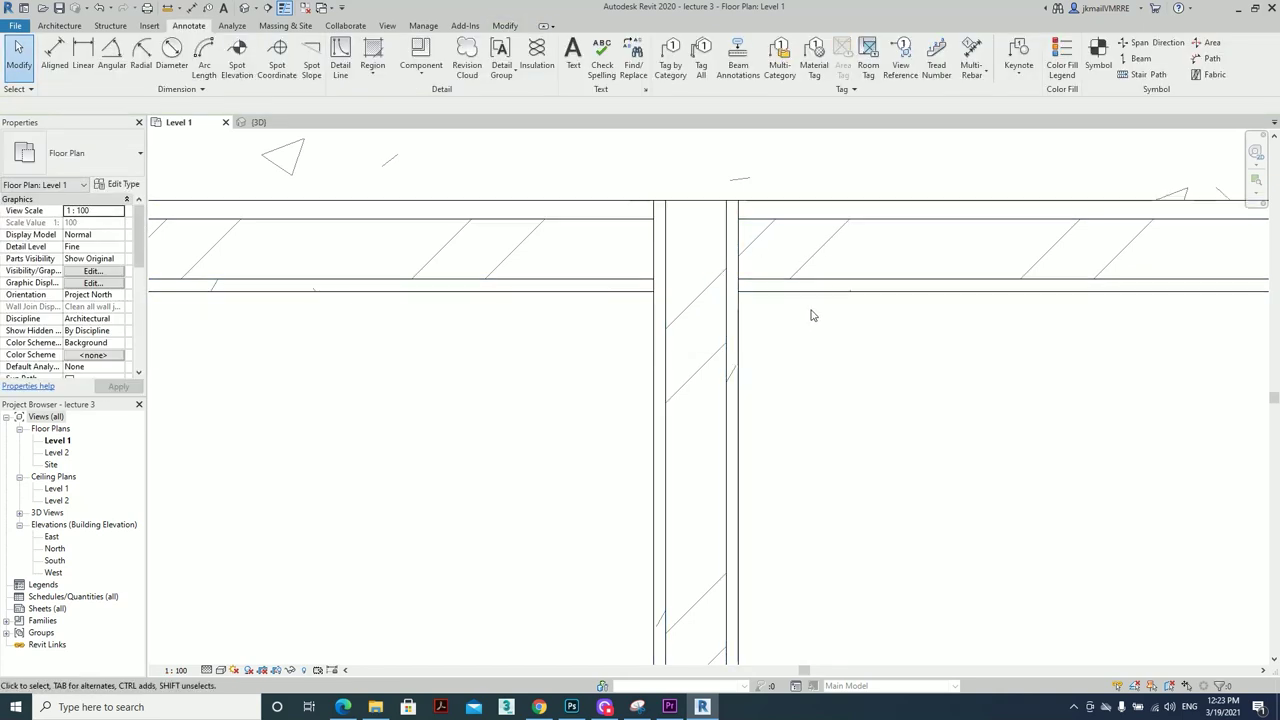
pyautogui.scroll(-2, 812, 315)
pyautogui.click(776, 381)
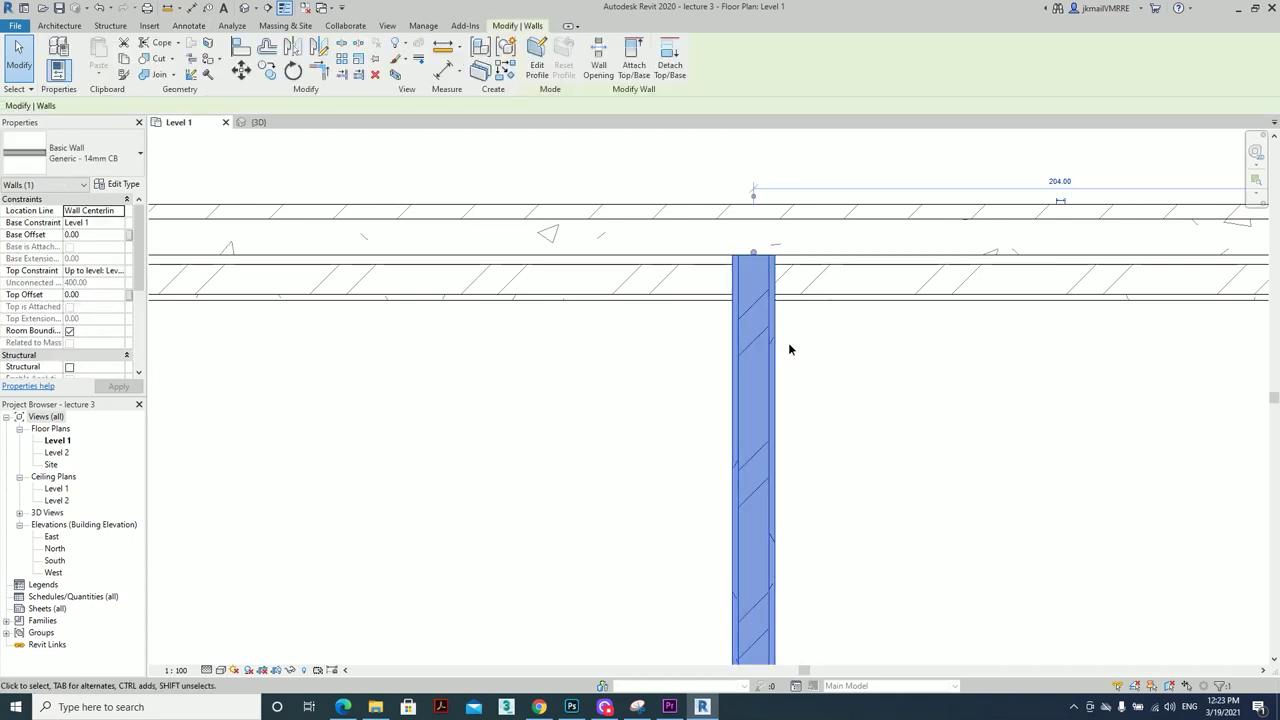
# Select the Generic - 14mm CB interior wall and open its type's layer structure
pyautogui.click(788, 349)
pyautogui.click(763, 310)
pyautogui.click(856, 320)
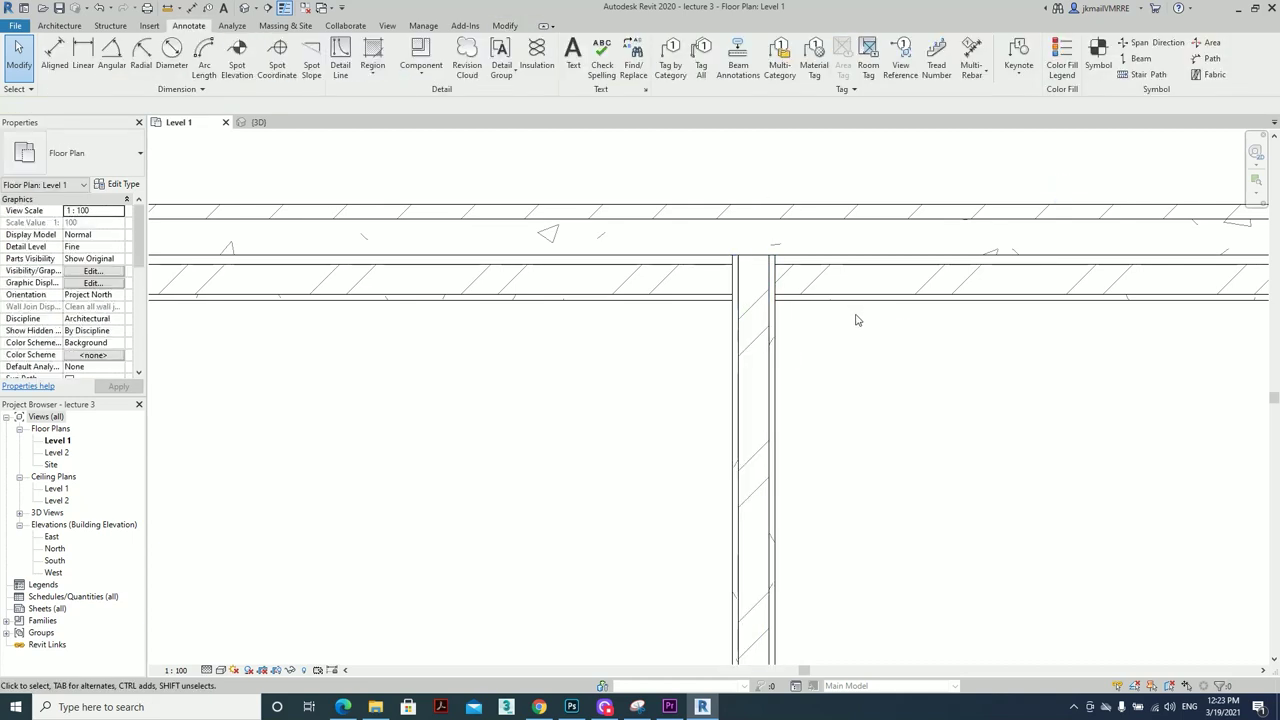
pyautogui.moveTo(866, 320); pyautogui.dragTo(760, 349, button='middle')
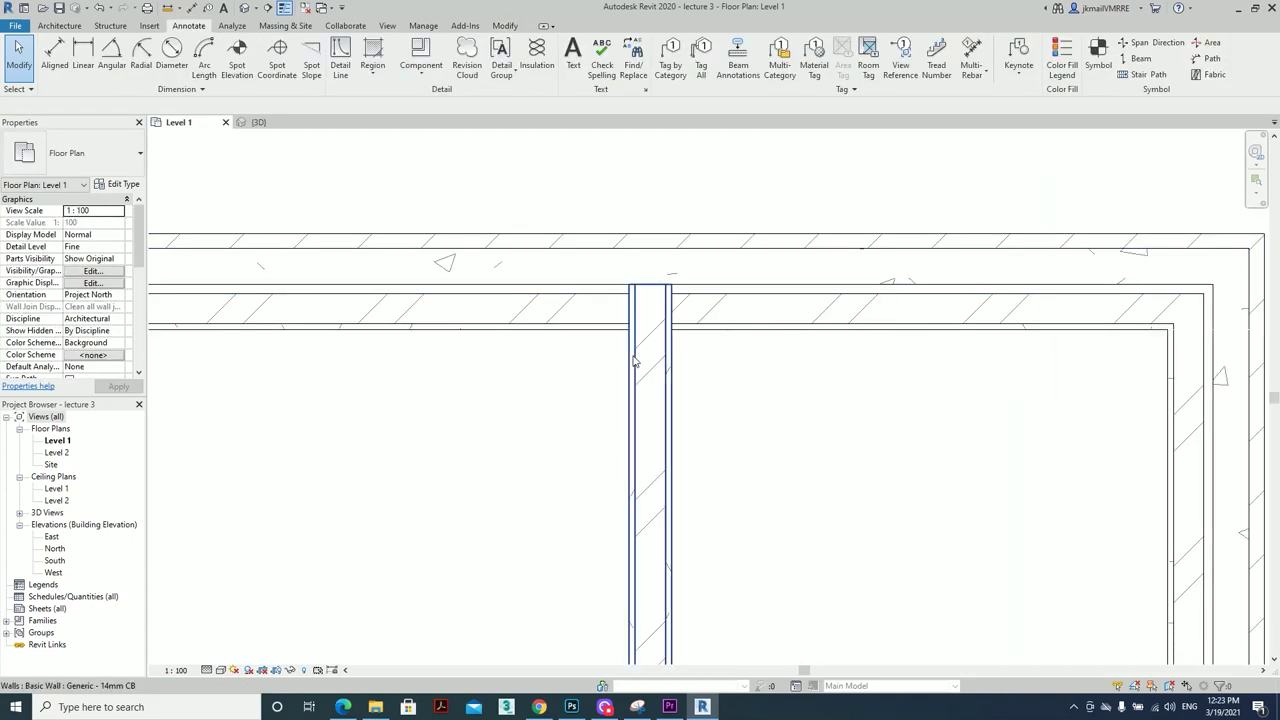
pyautogui.click(703, 334)
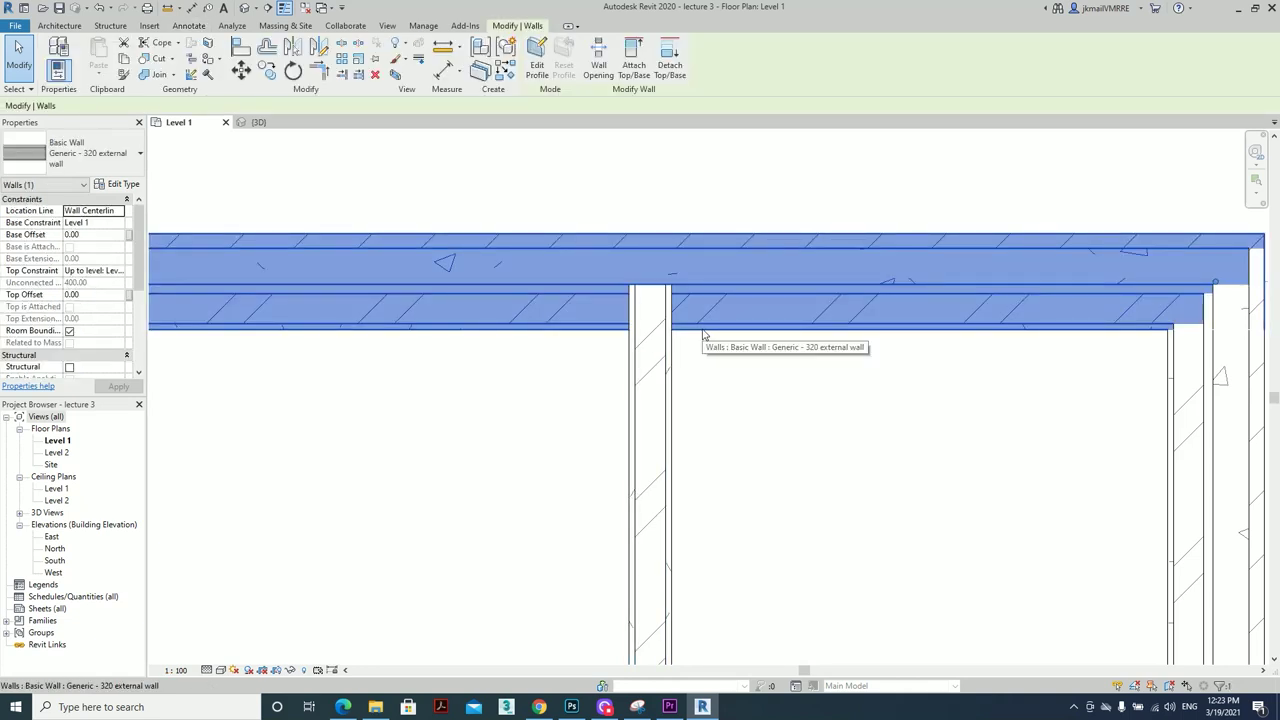
pyautogui.click(668, 358)
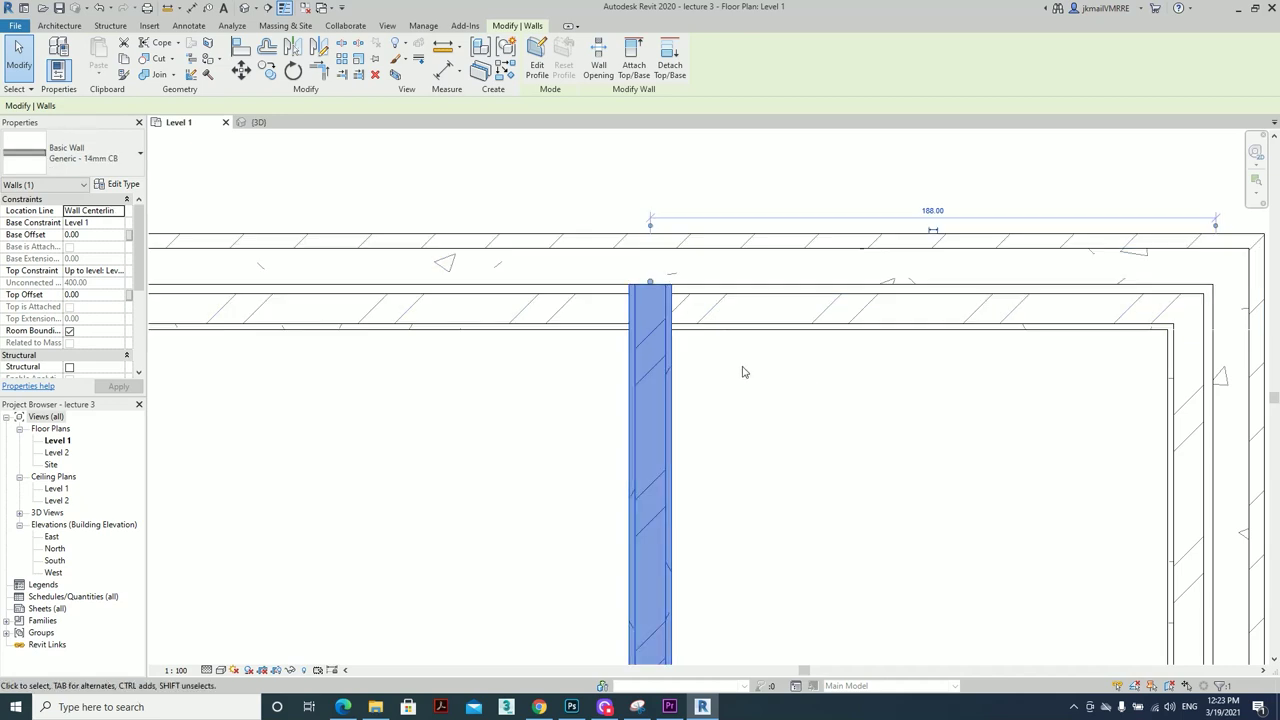
pyautogui.click(118, 184)
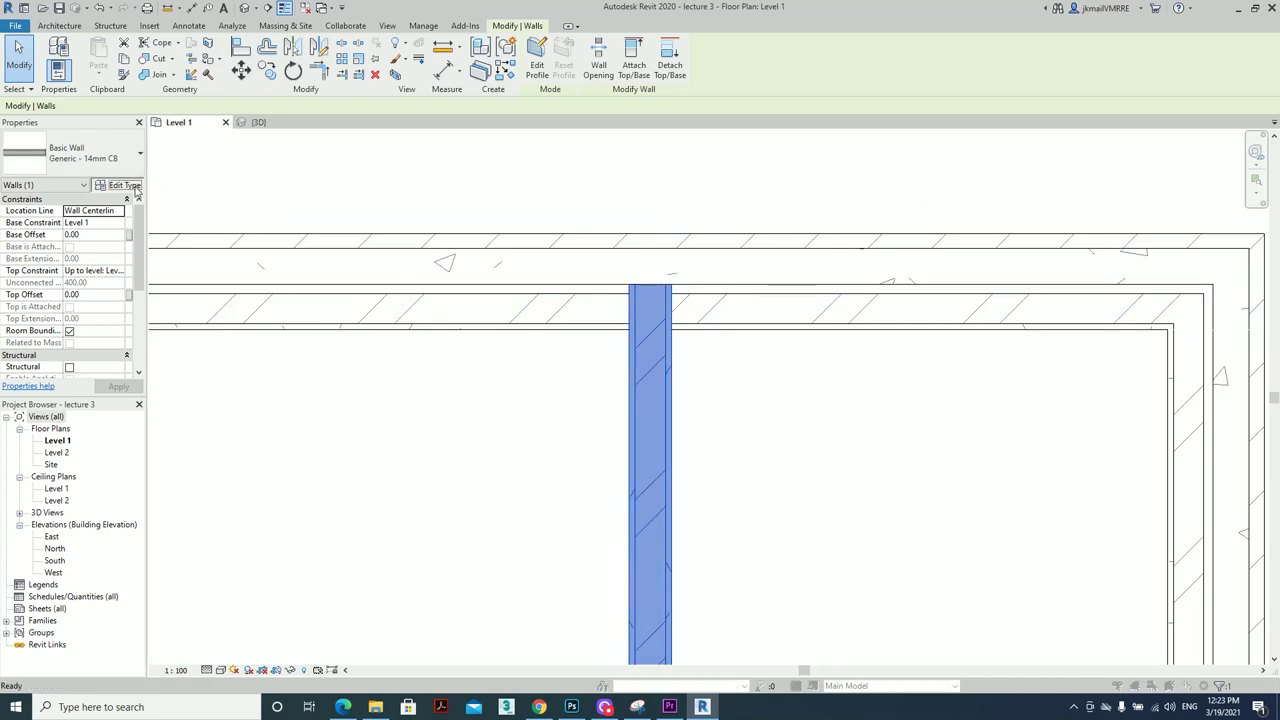
pyautogui.click(1024, 259)
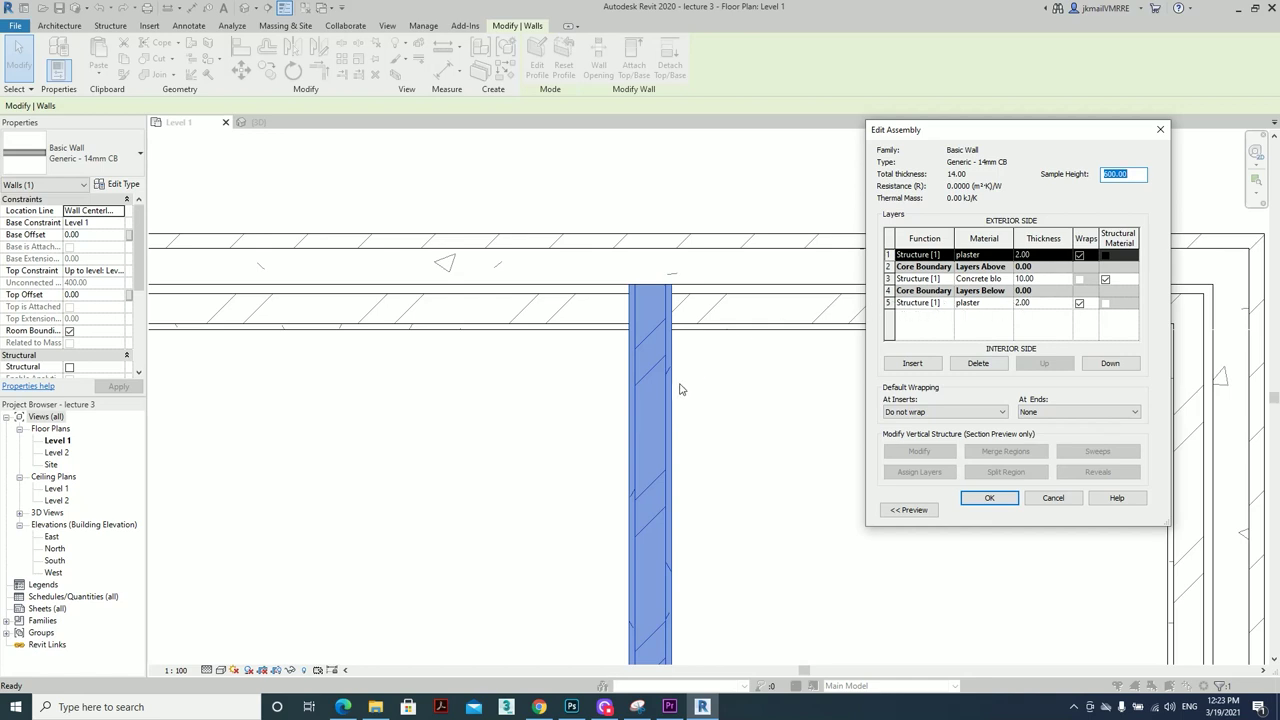
# Set layers 1 and 5 to Finish 2 and the concrete block layer 3 to Finish 1, then confirm
pyautogui.click(955, 303)
pyautogui.click(947, 303)
pyautogui.click(950, 348)
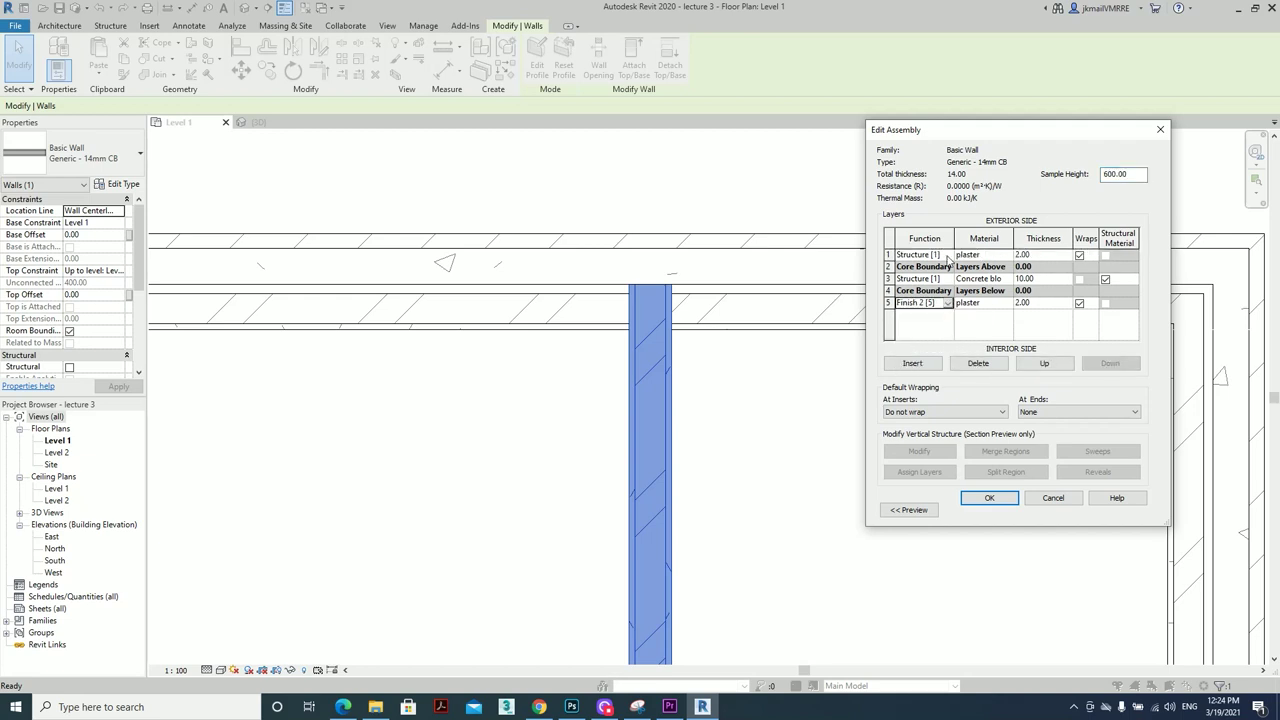
pyautogui.click(947, 257)
pyautogui.click(948, 258)
pyautogui.click(951, 307)
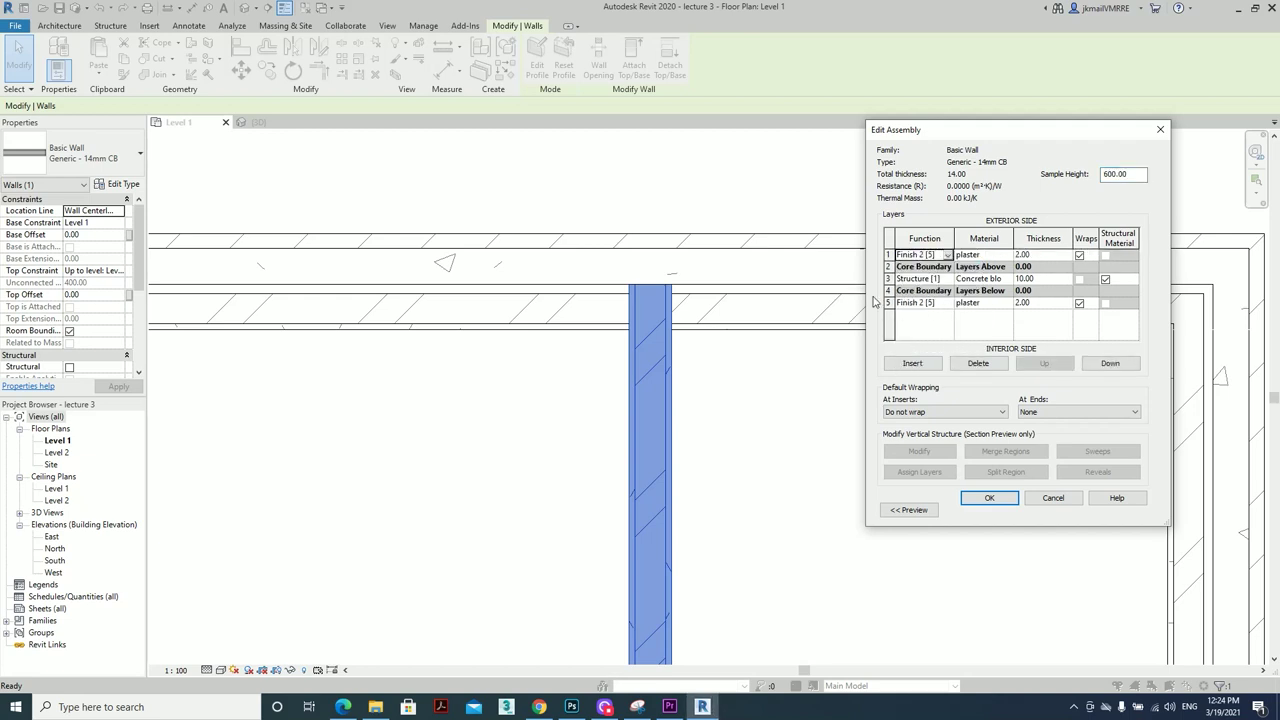
pyautogui.click(958, 281)
pyautogui.click(948, 280)
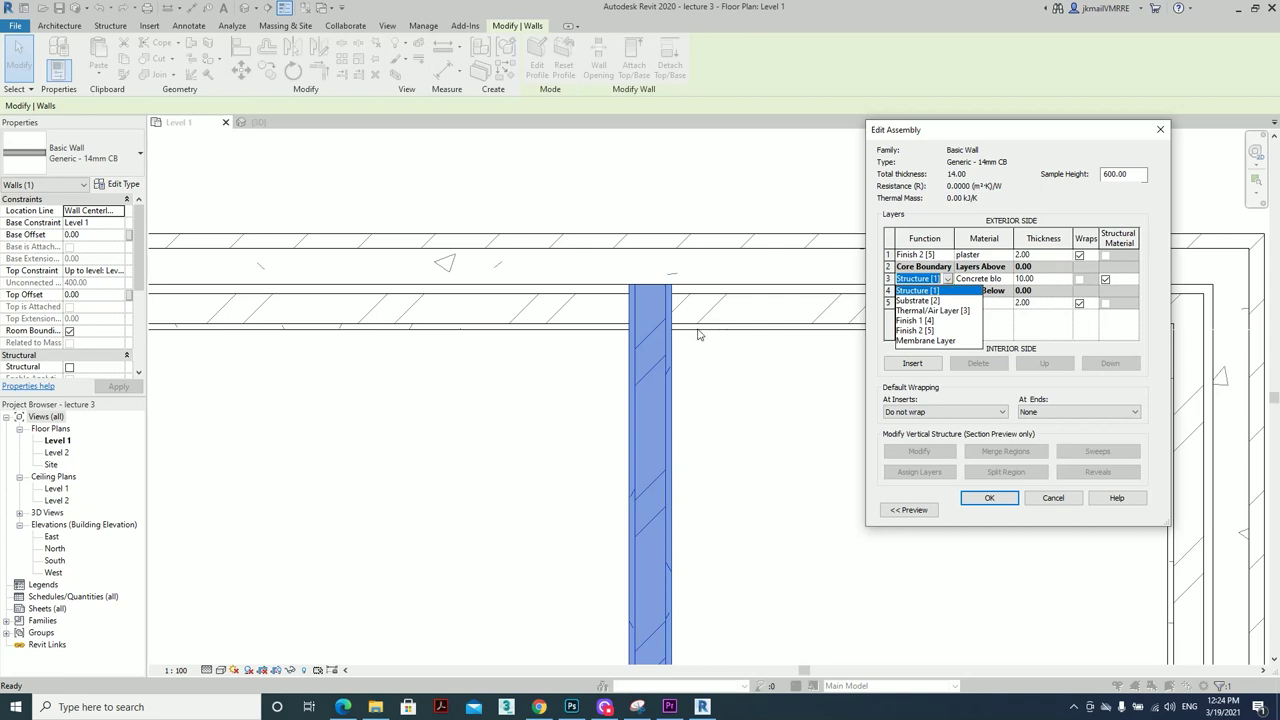
pyautogui.click(943, 320)
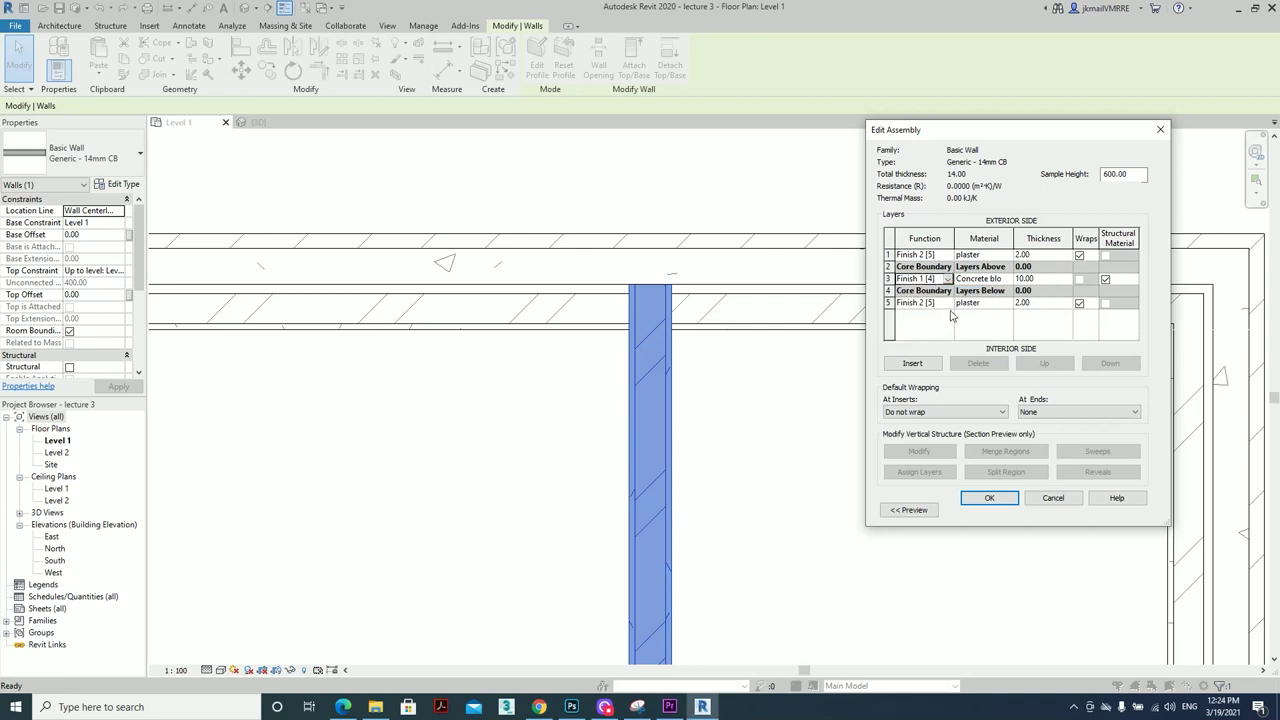
pyautogui.click(980, 499)
pyautogui.click(983, 509)
pyautogui.press('Escape')
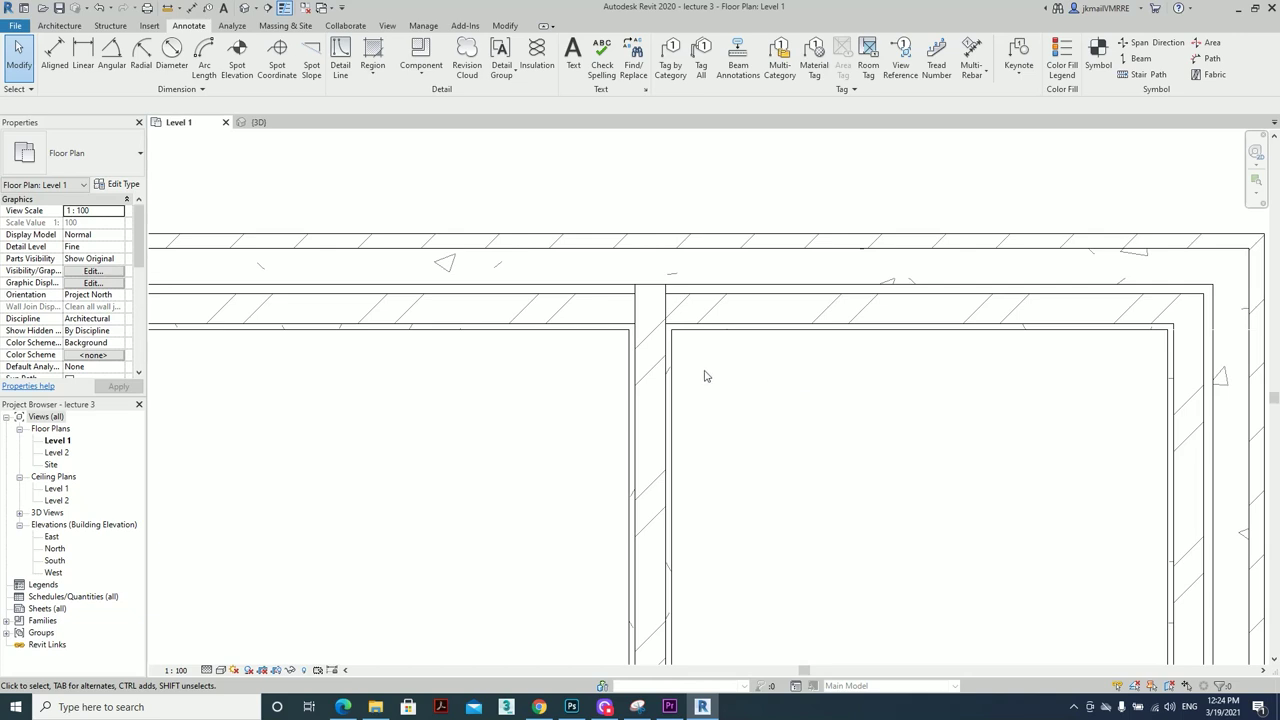
# Select the horizontal Generic - 320 external wall and open its type's layer structure
pyautogui.scroll(2, 684, 387)
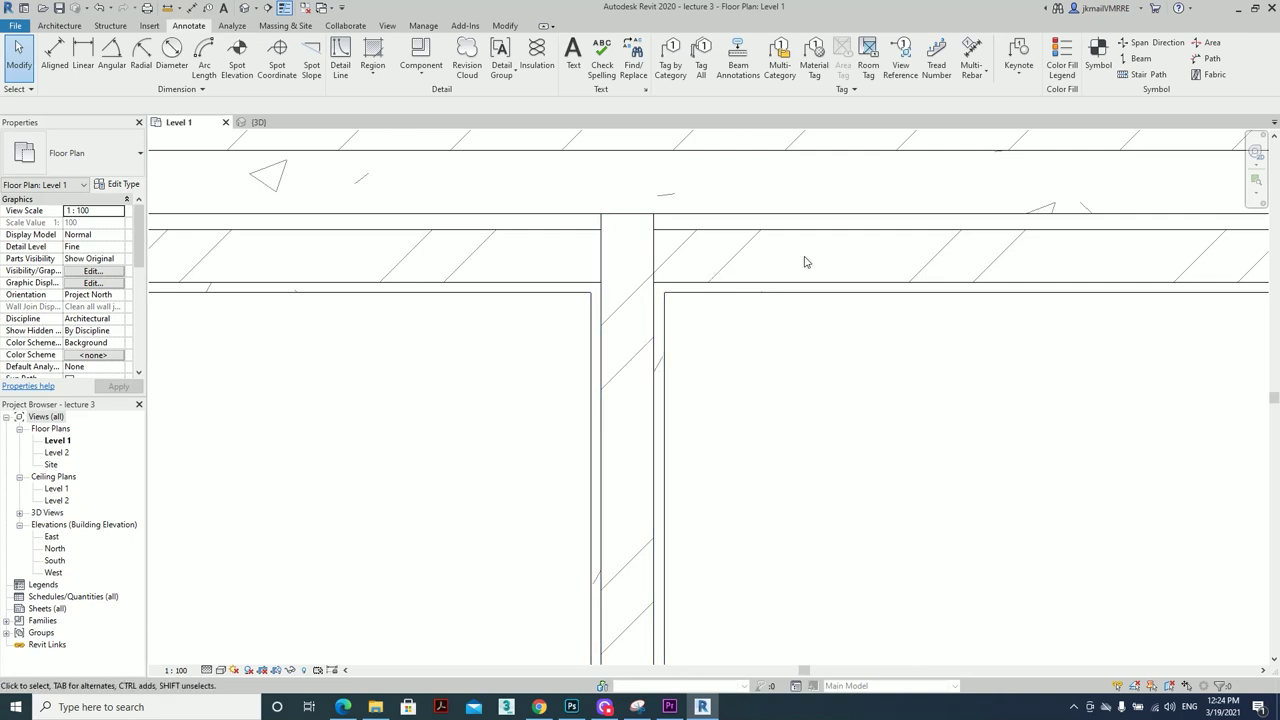
pyautogui.click(622, 281)
pyautogui.press('Escape')
pyautogui.click(770, 276)
pyautogui.click(128, 186)
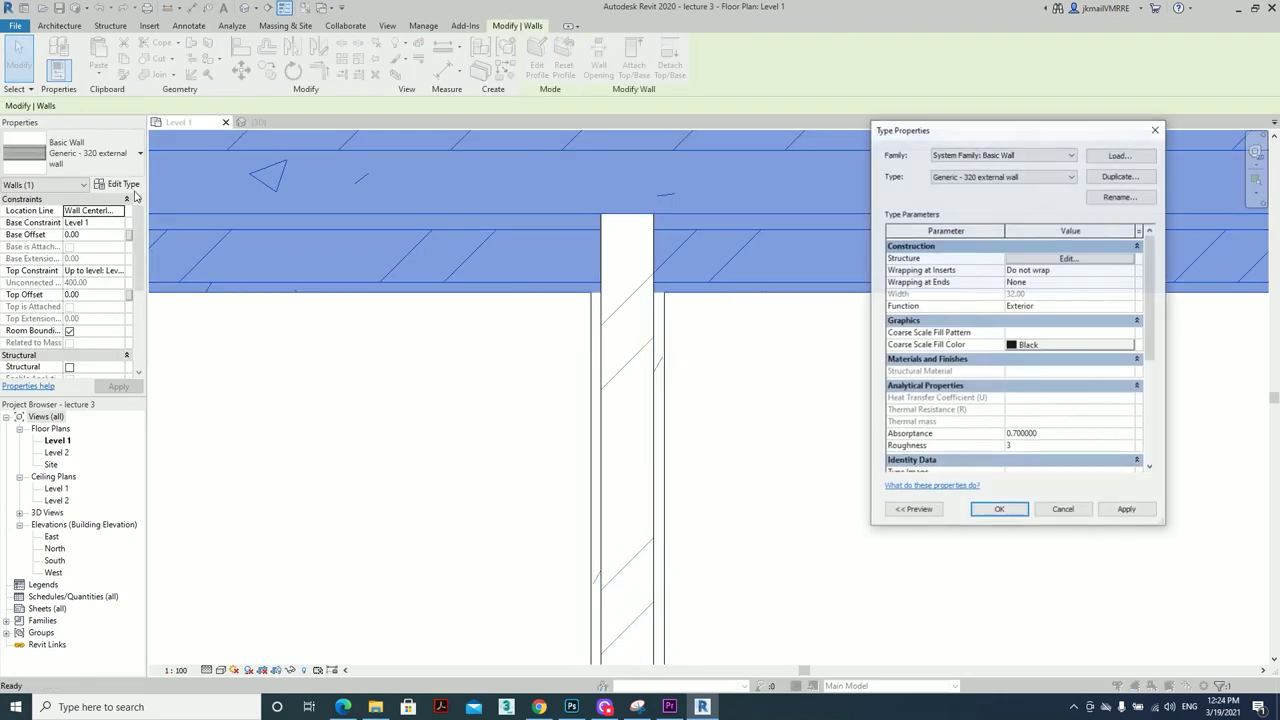
pyautogui.click(1051, 262)
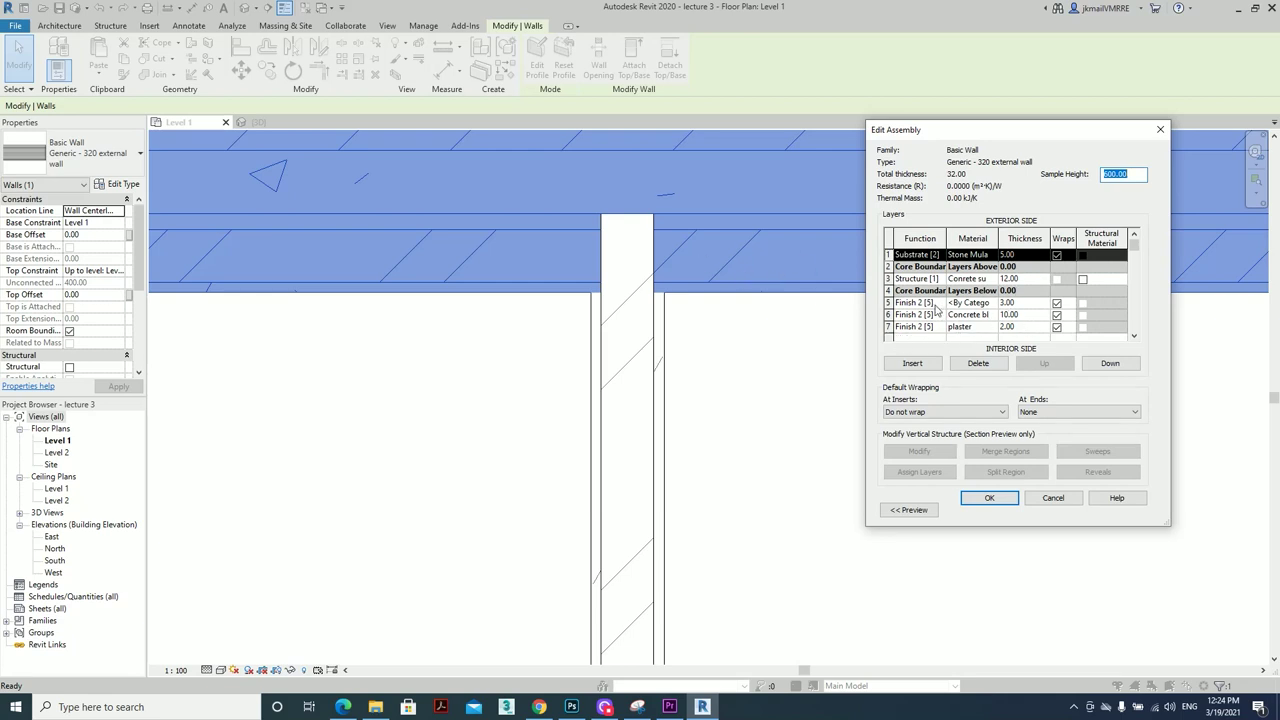
# Set layers 5 and 6 to Finish 1, resolving the layer priority error, and confirm
pyautogui.click(920, 302)
pyautogui.click(920, 314)
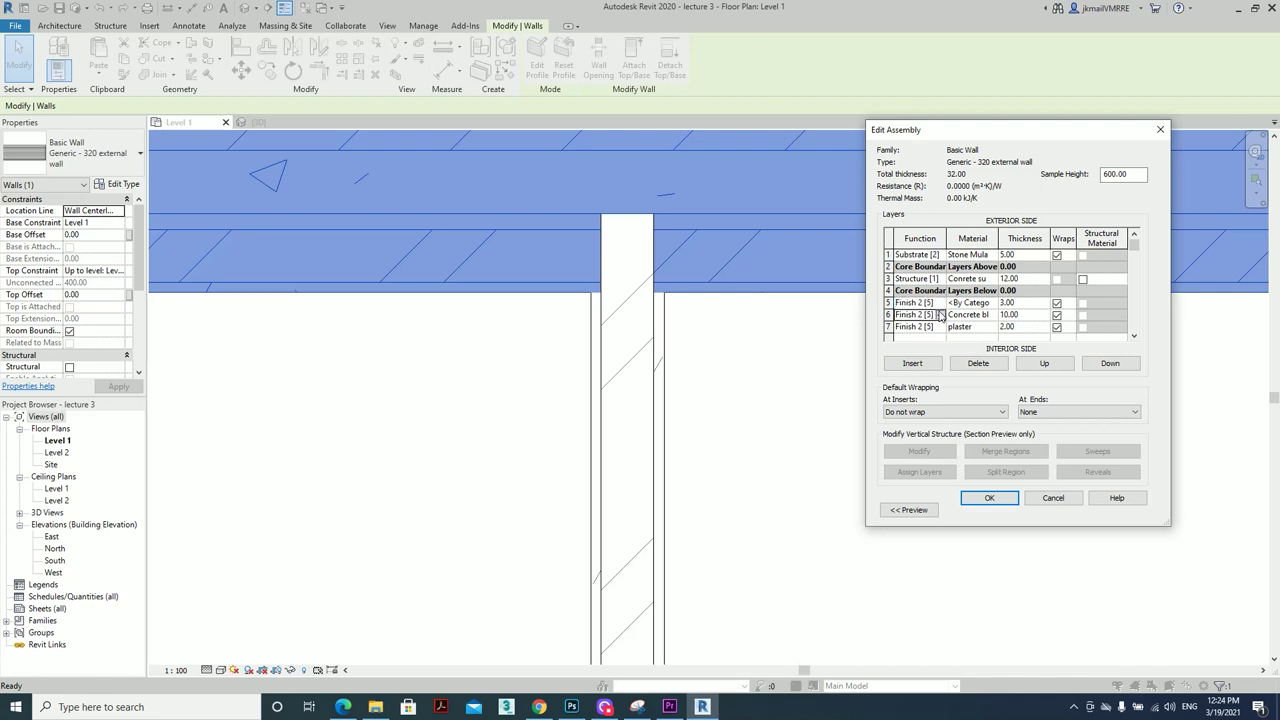
pyautogui.click(940, 314)
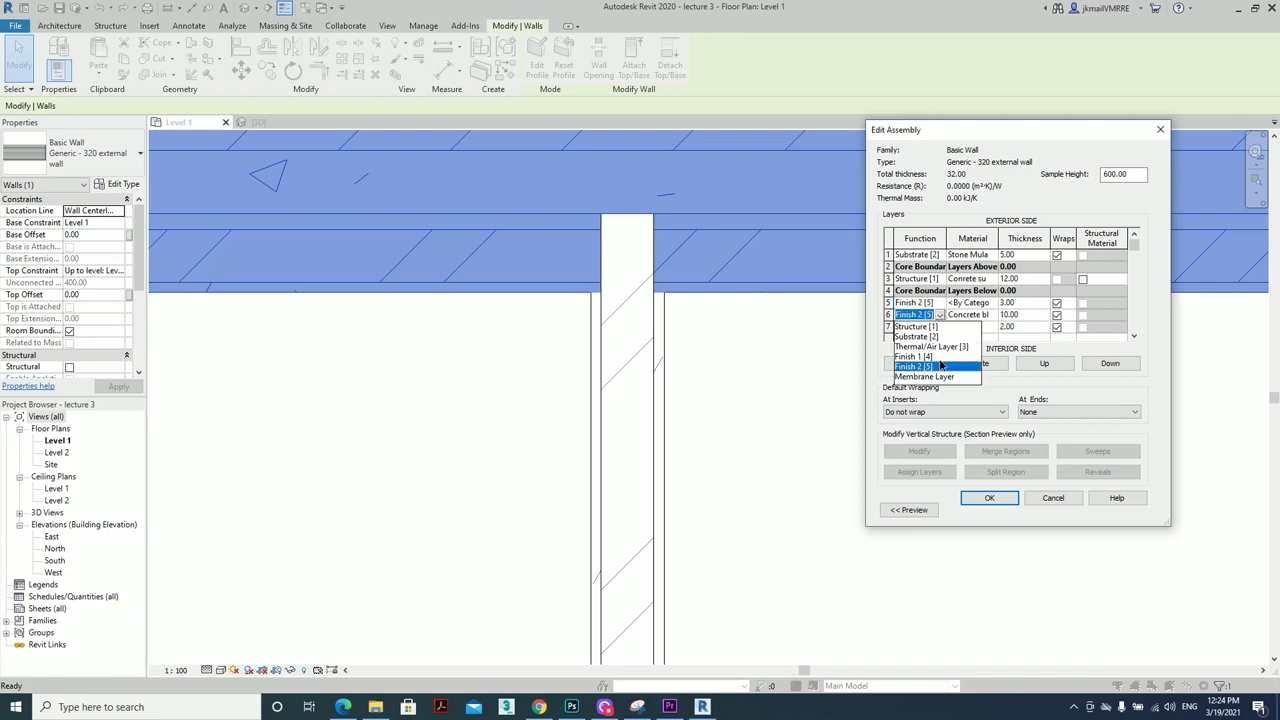
pyautogui.click(940, 356)
pyautogui.click(976, 497)
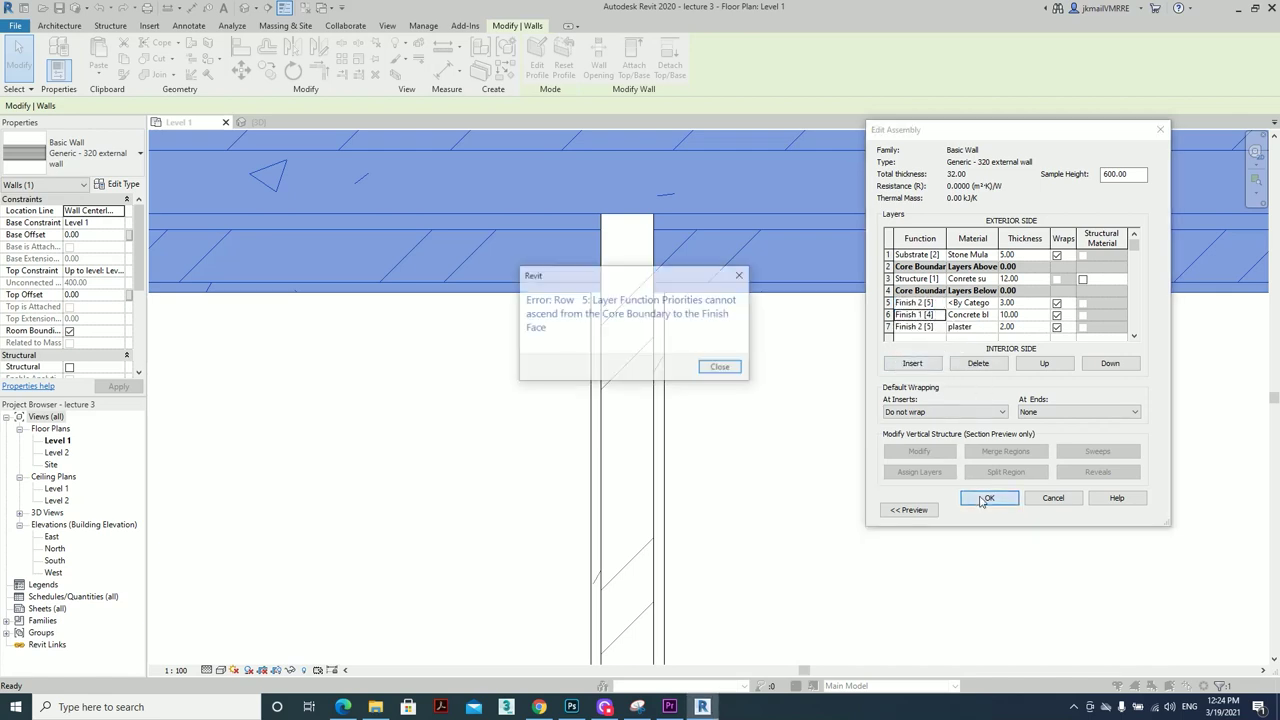
pyautogui.click(720, 367)
pyautogui.click(940, 303)
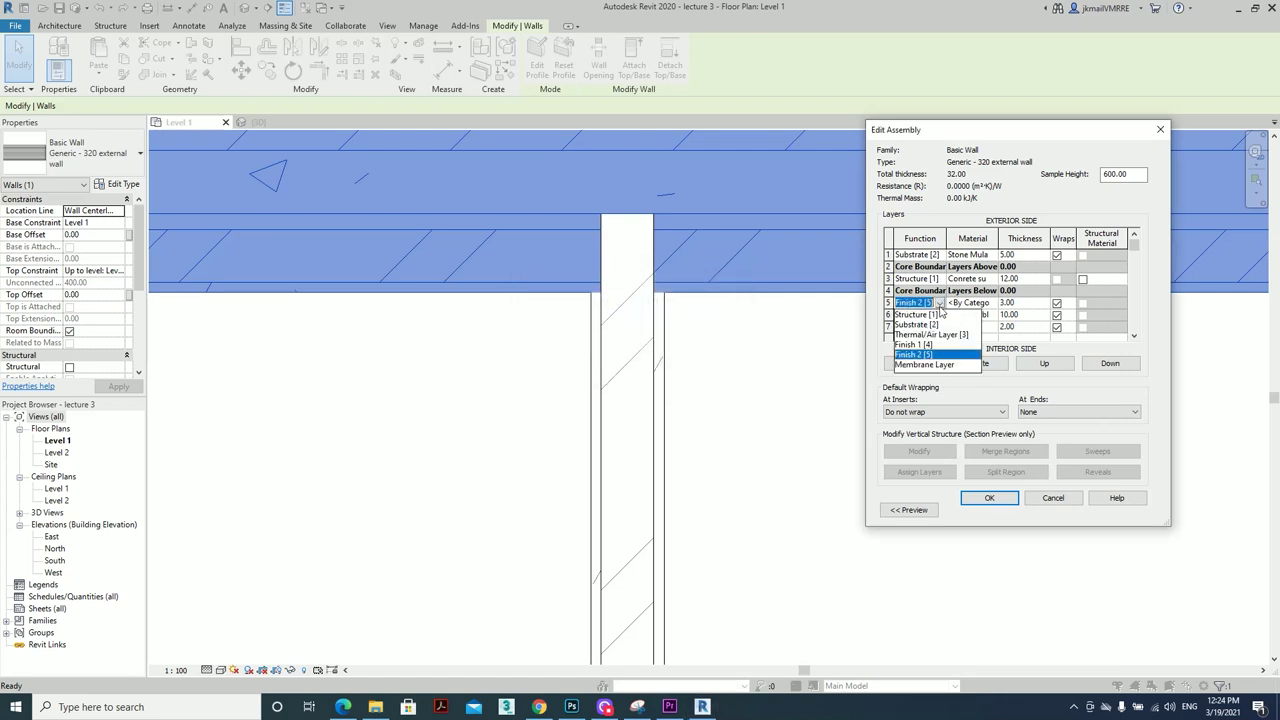
pyautogui.click(944, 345)
pyautogui.click(990, 498)
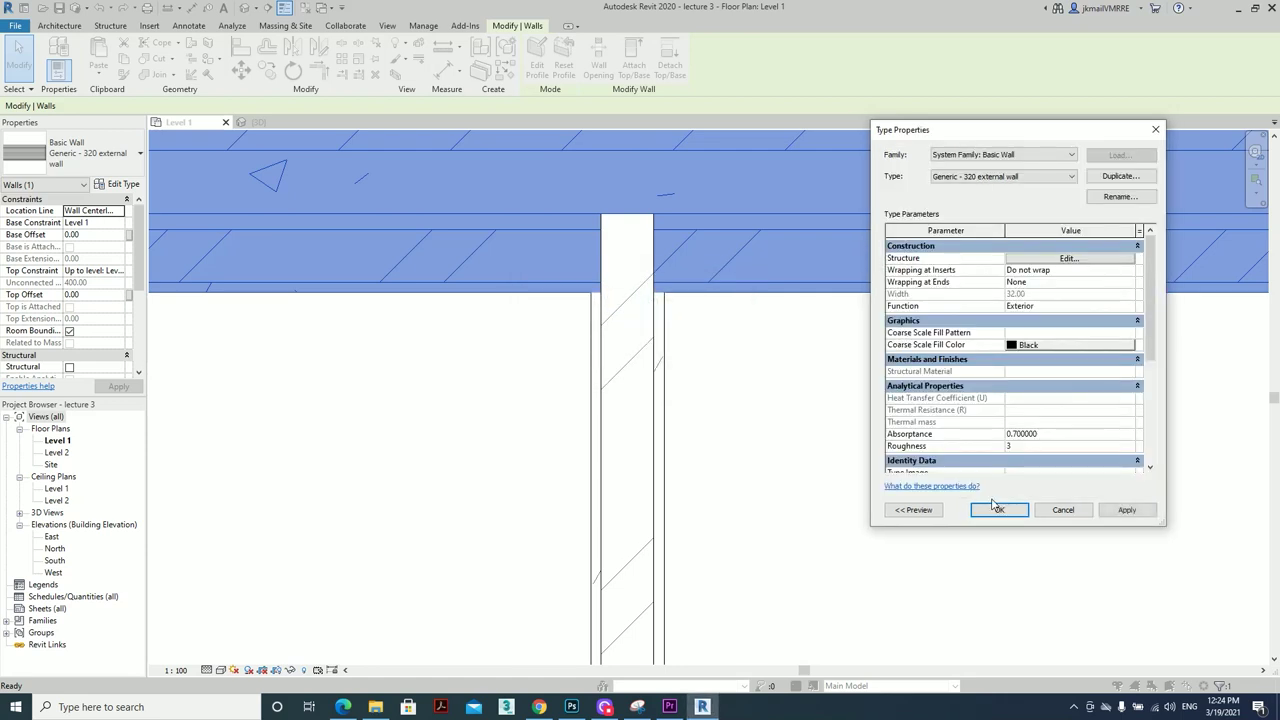
pyautogui.click(991, 506)
# Inspect the T-junction by selecting the interior wall and then the horizontal external wall
pyautogui.click(742, 339)
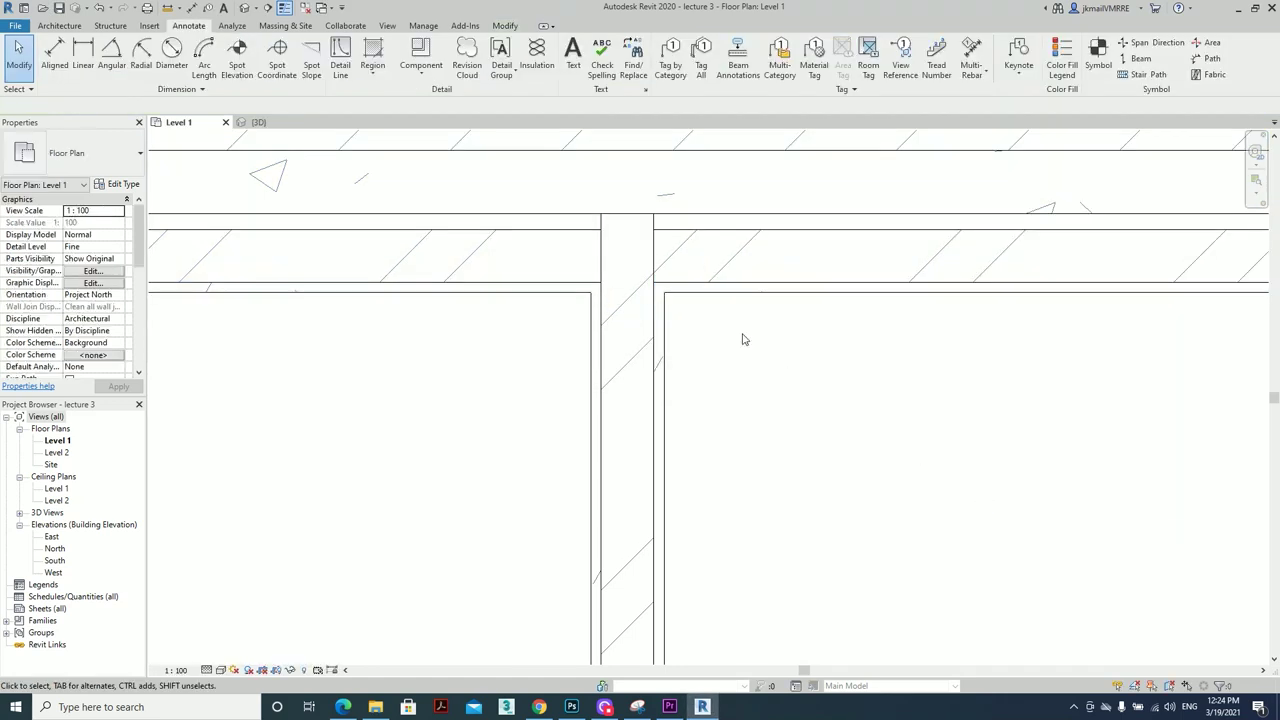
pyautogui.scroll(-2, 676, 284)
pyautogui.scroll(3, 697, 306)
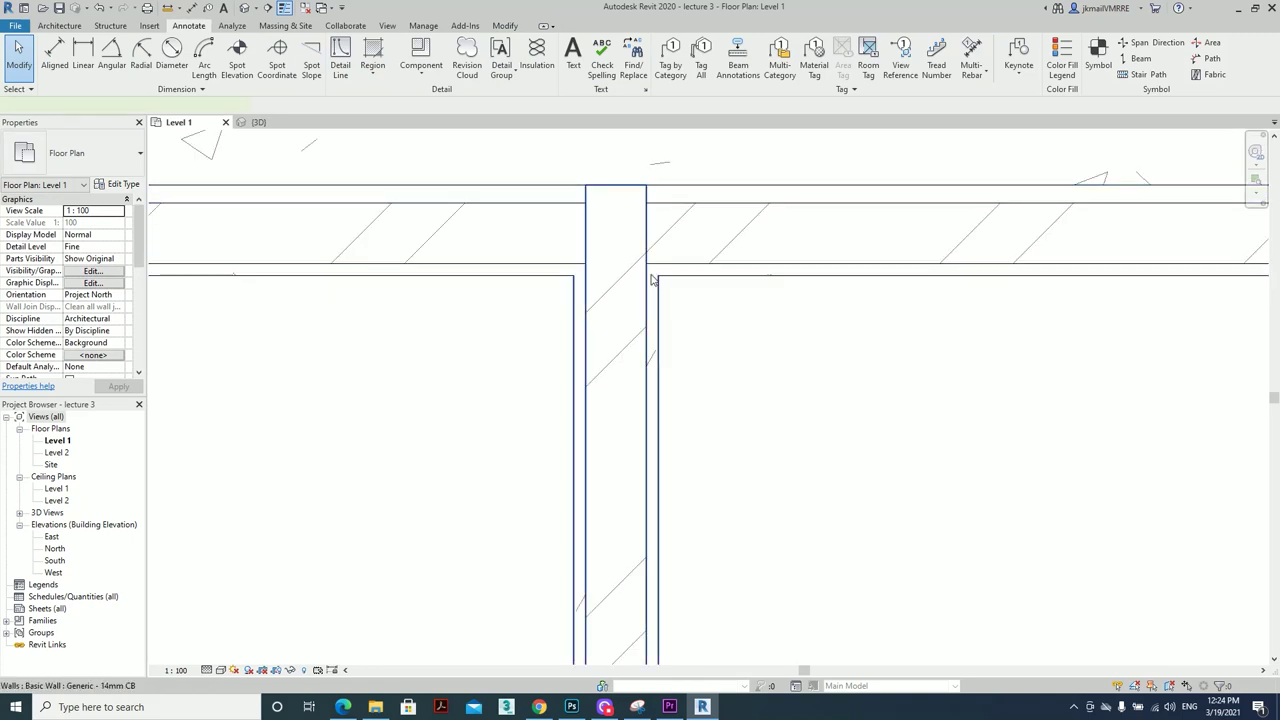
pyautogui.click(633, 204)
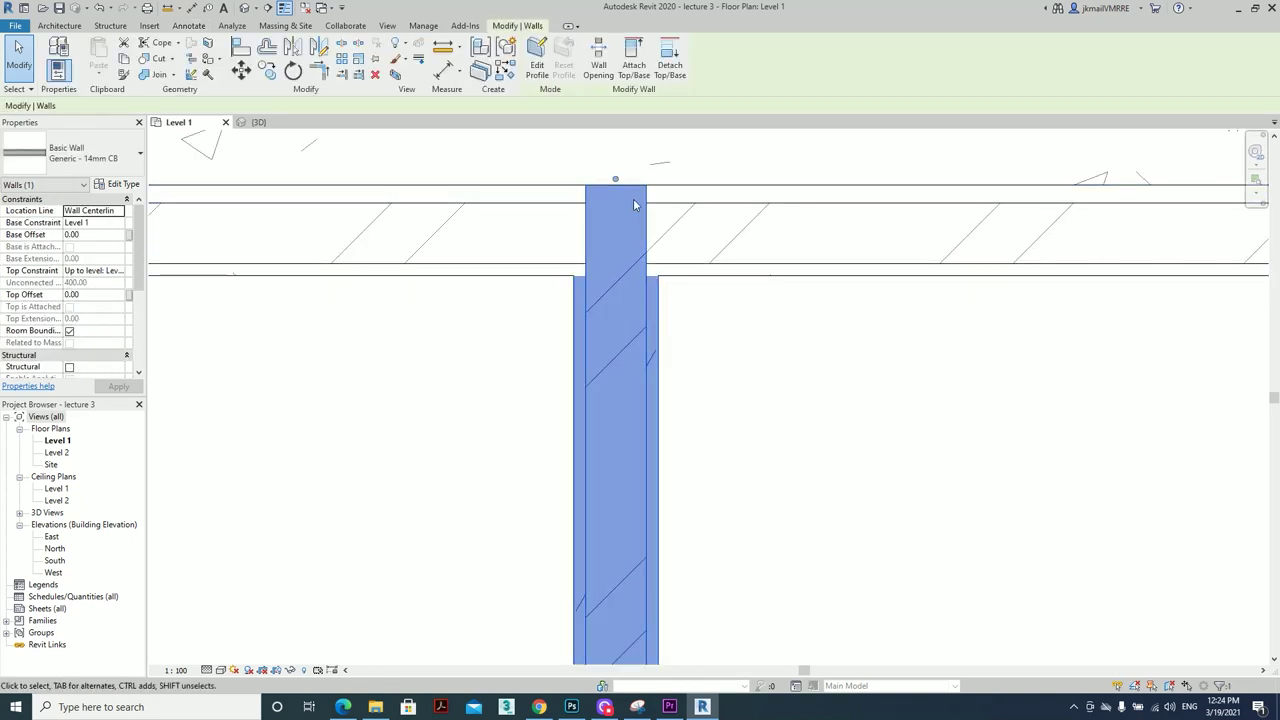
pyautogui.click(817, 335)
pyautogui.scroll(-2, 700, 268)
pyautogui.scroll(2, 660, 222)
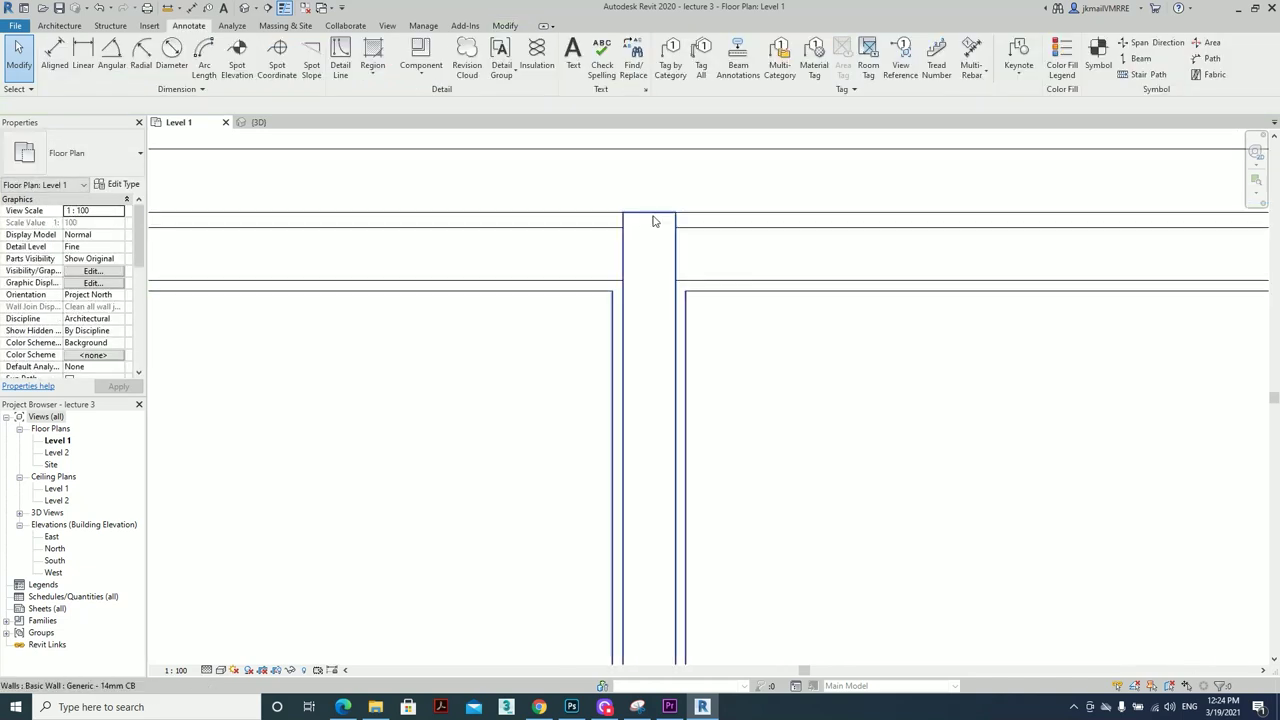
pyautogui.click(683, 233)
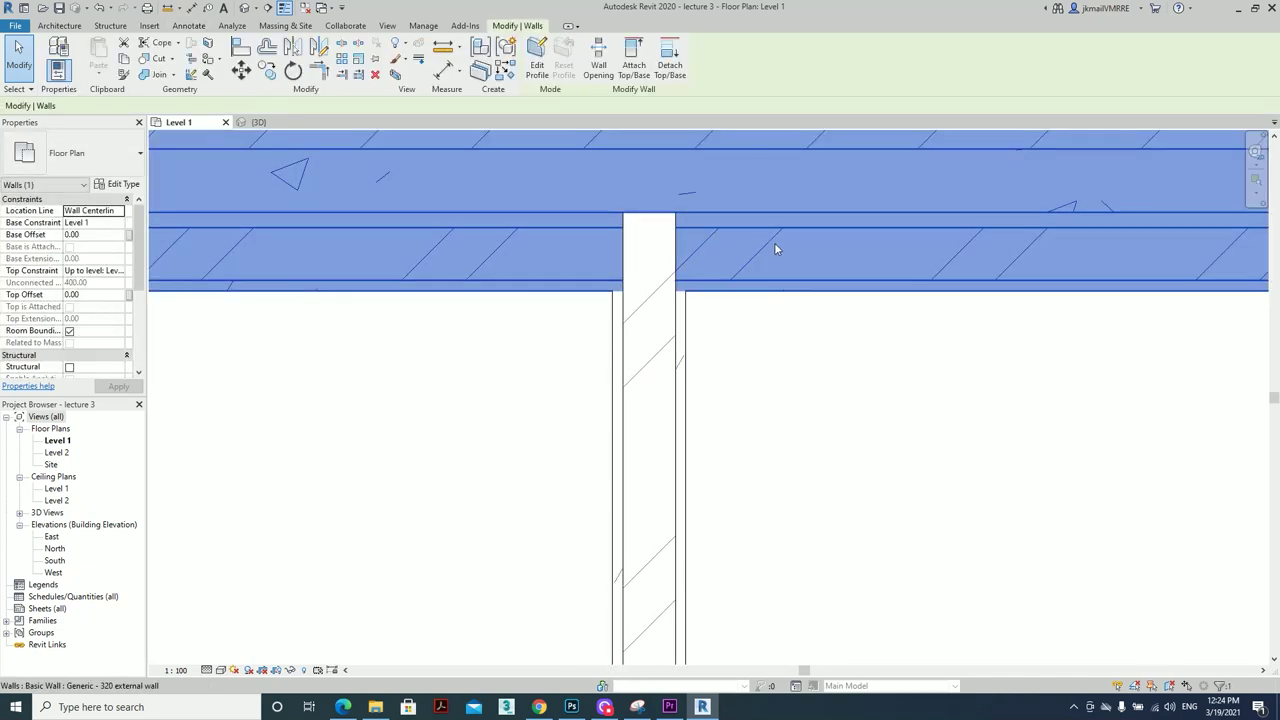
# Change the function of layer 5 in the external wall's structure and close type properties
pyautogui.click(117, 184)
pyautogui.click(1025, 258)
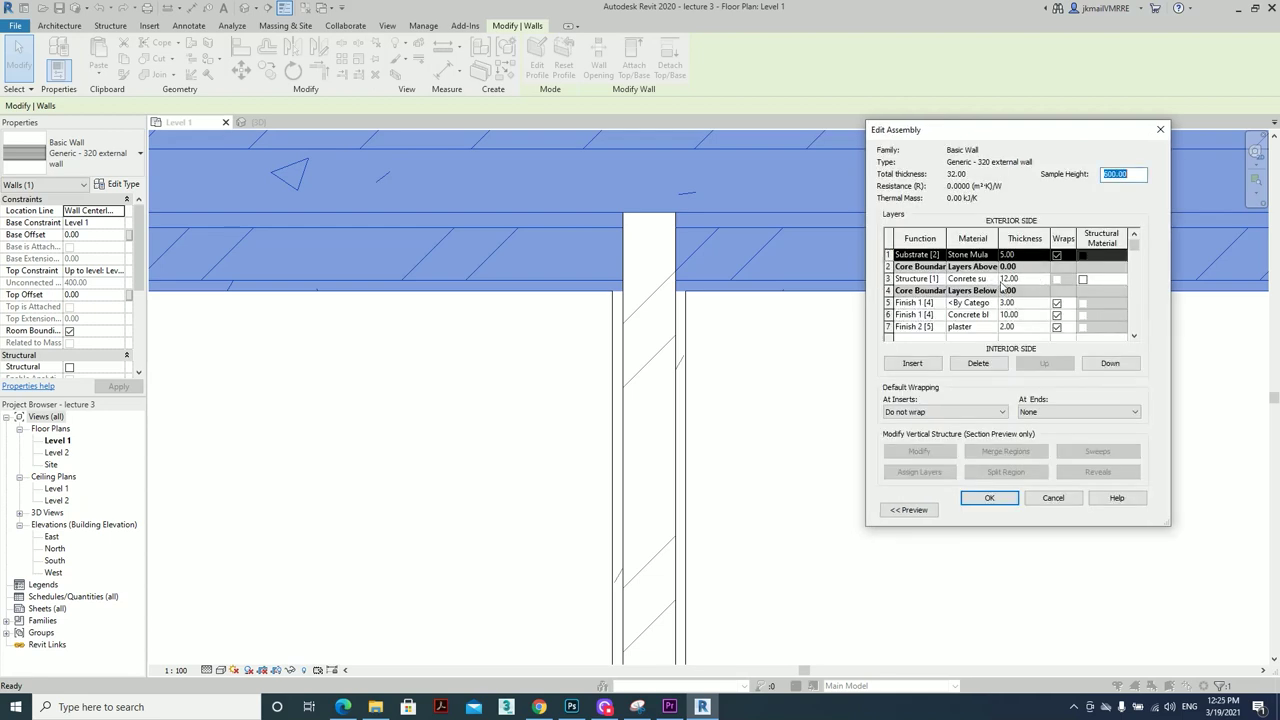
pyautogui.click(935, 303)
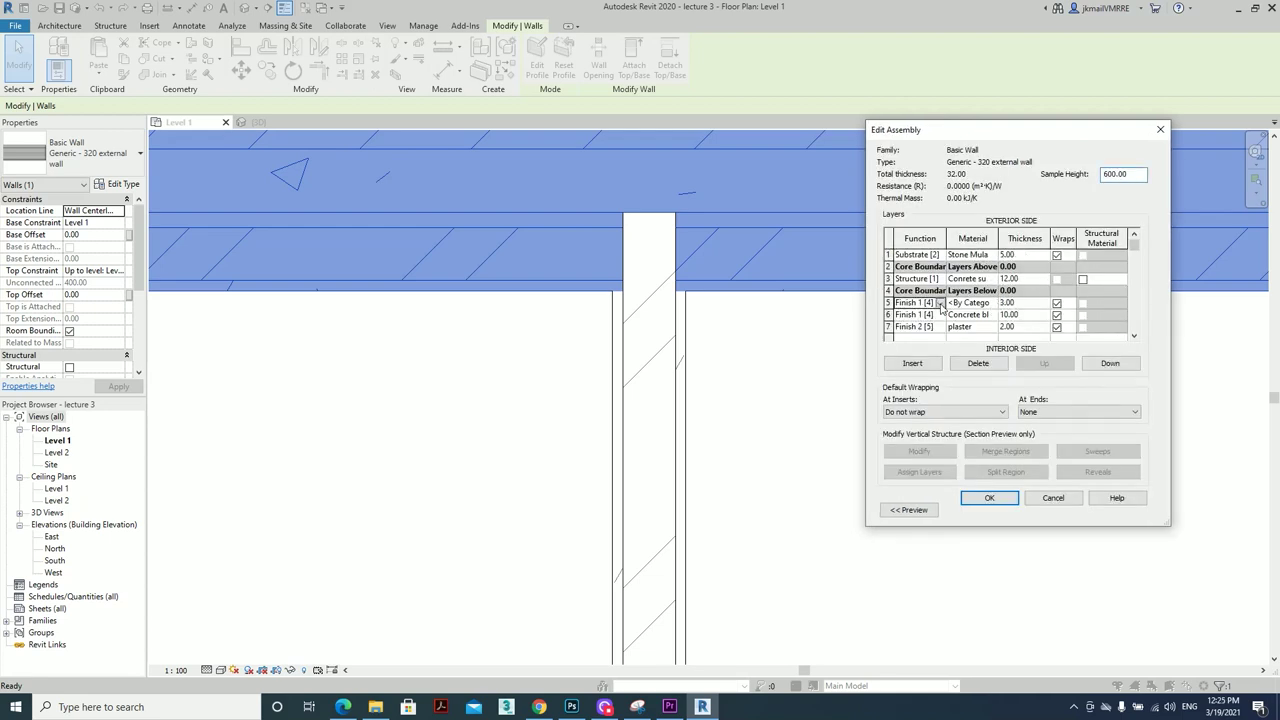
pyautogui.click(940, 303)
pyautogui.click(940, 343)
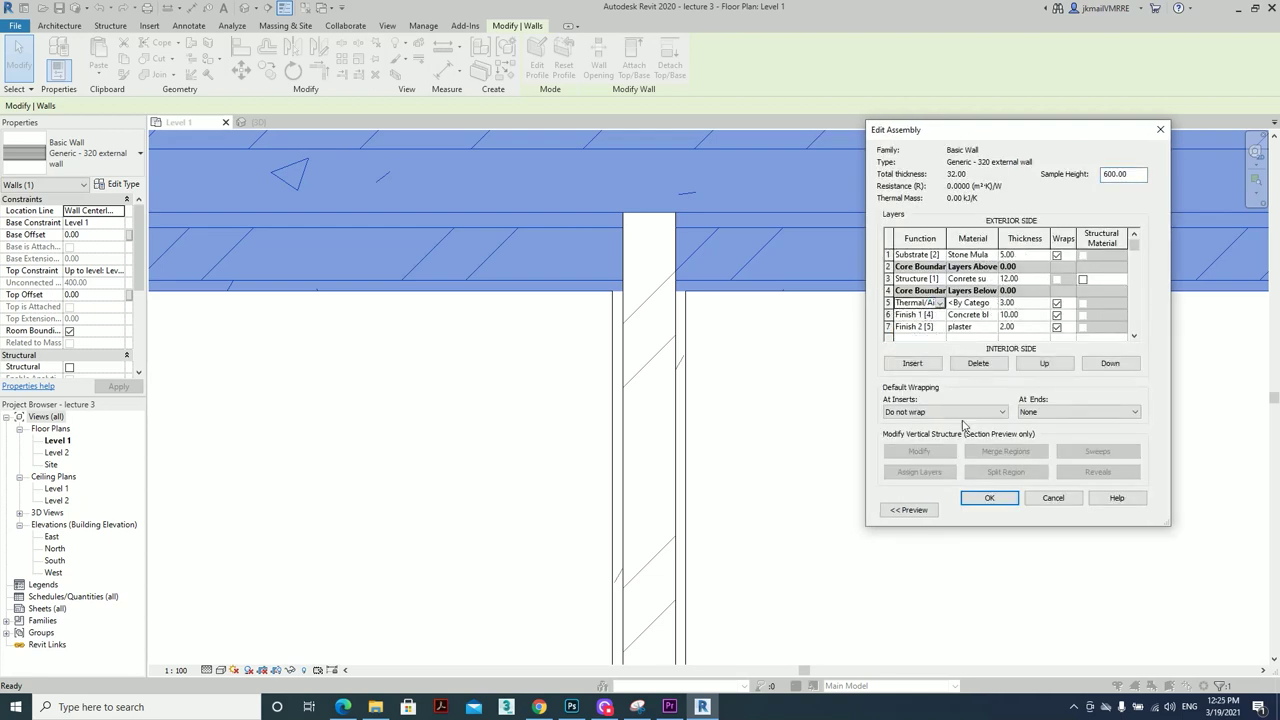
pyautogui.click(989, 498)
pyautogui.click(1004, 512)
pyautogui.click(820, 423)
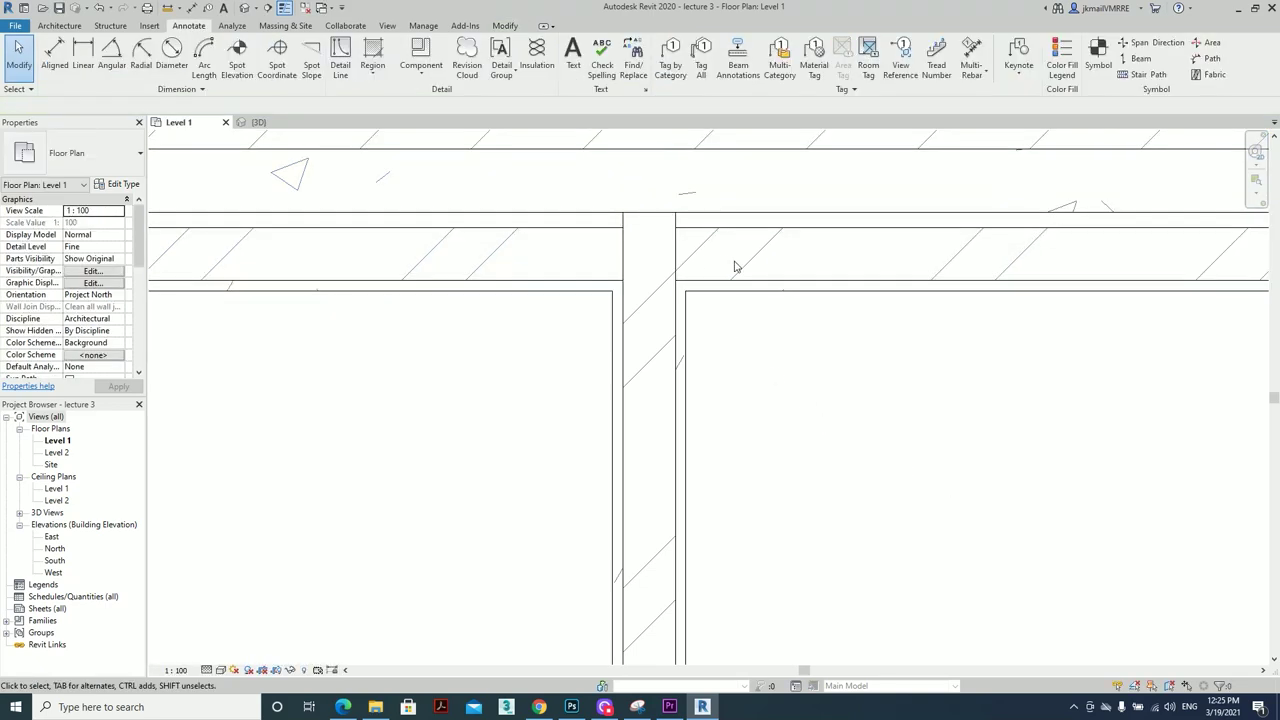
# Try setting layer 5 of the Generic - 320 wall to Membrane Layer, dismissing the zero-thickness error
pyautogui.click(714, 220)
pyautogui.click(125, 184)
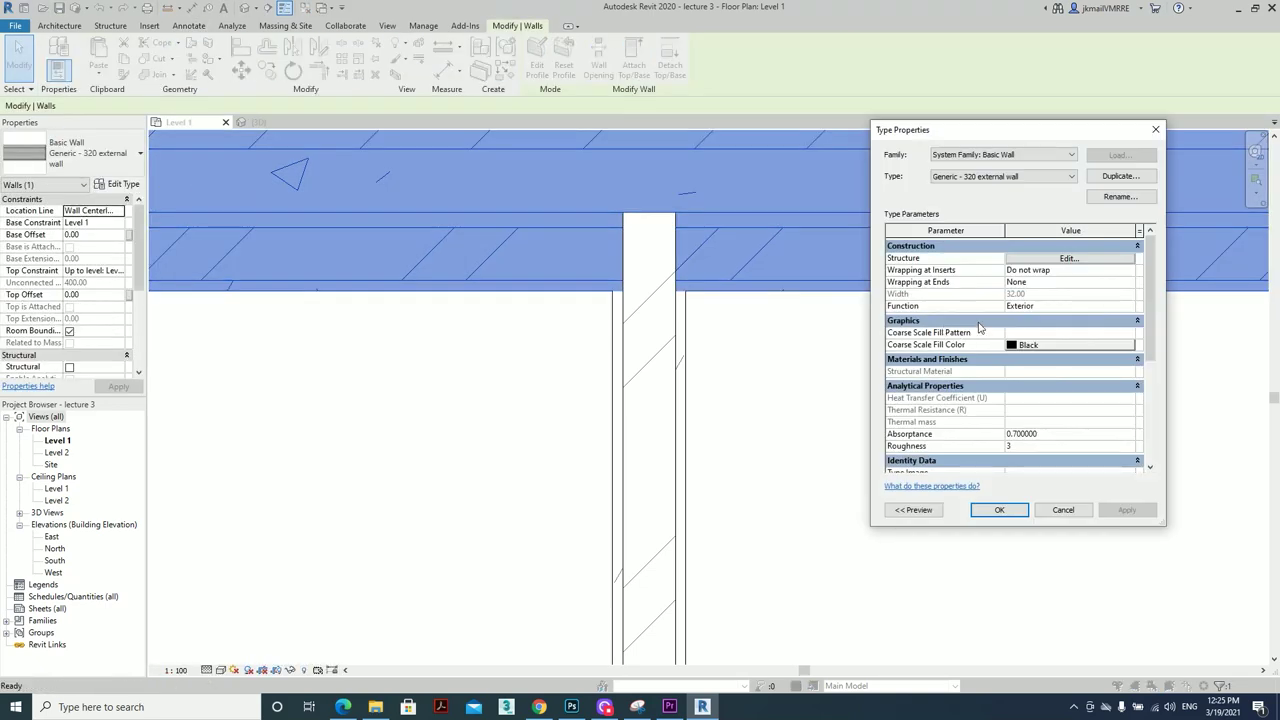
pyautogui.click(1036, 271)
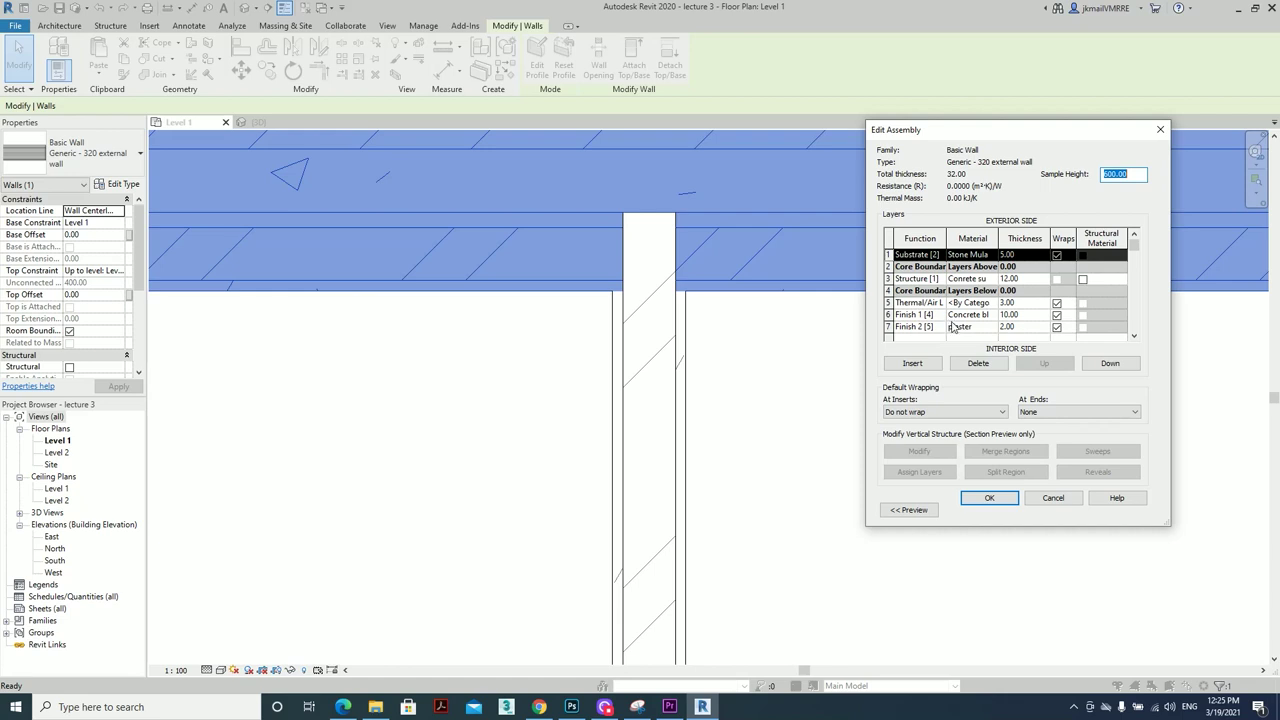
pyautogui.click(943, 310)
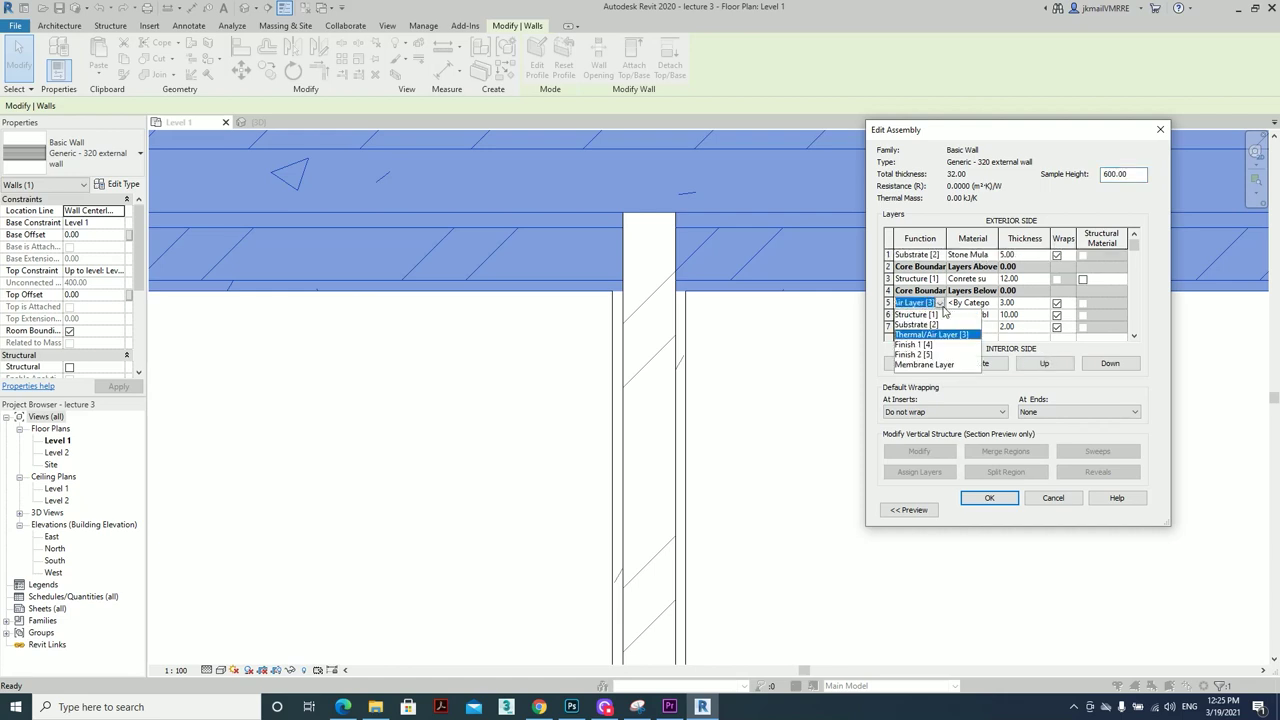
pyautogui.click(940, 365)
pyautogui.click(989, 498)
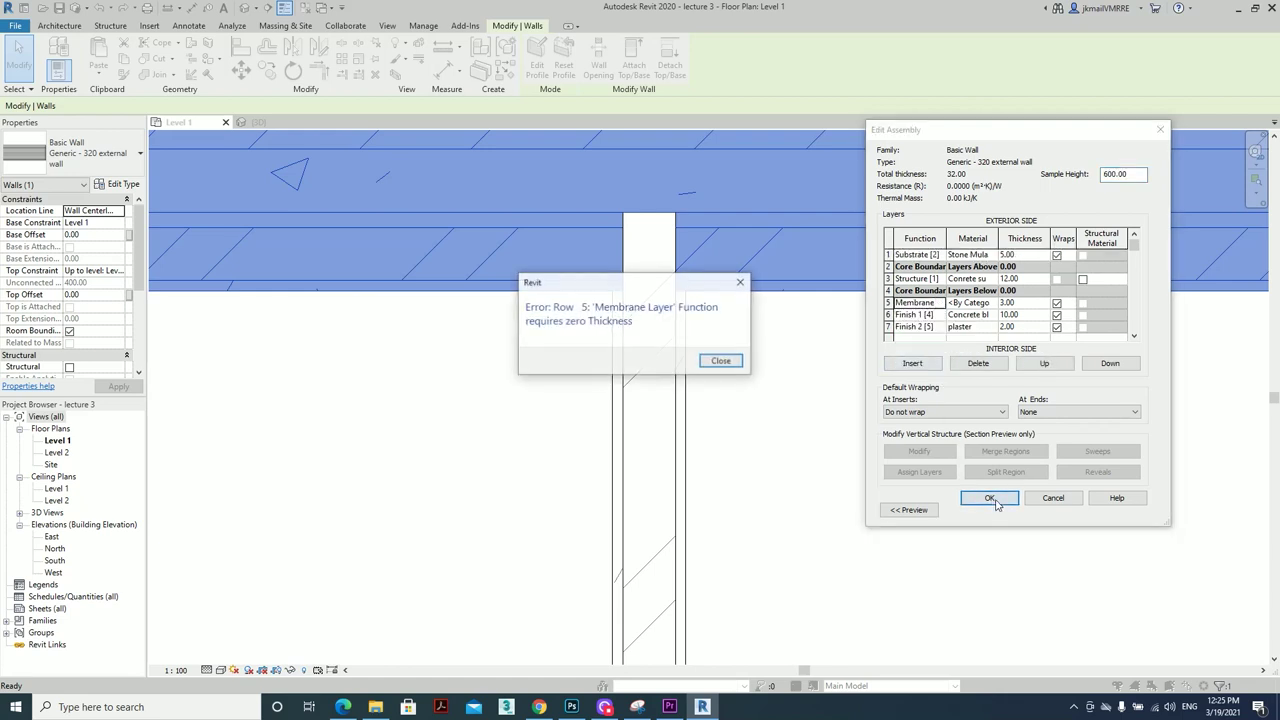
pyautogui.click(718, 365)
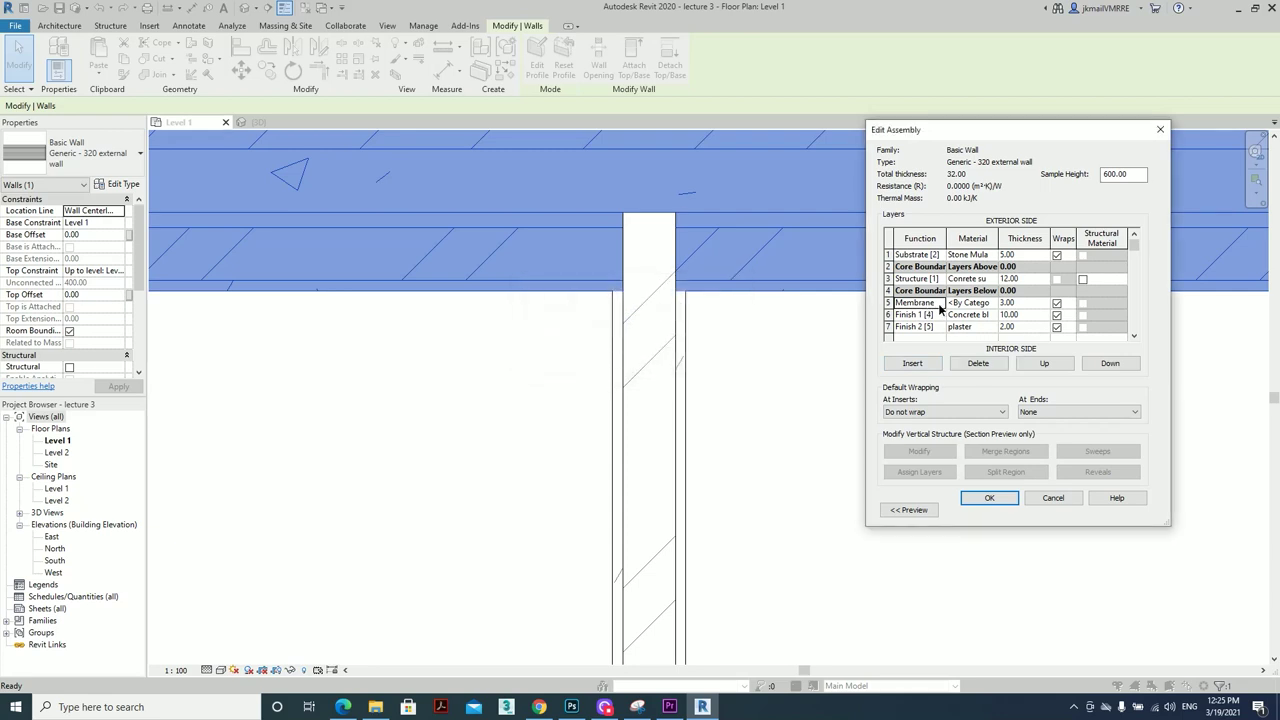
# Set layer 5 to Finish 1 [4] after Finish 2 [5] fails, and apply
pyautogui.click(939, 303)
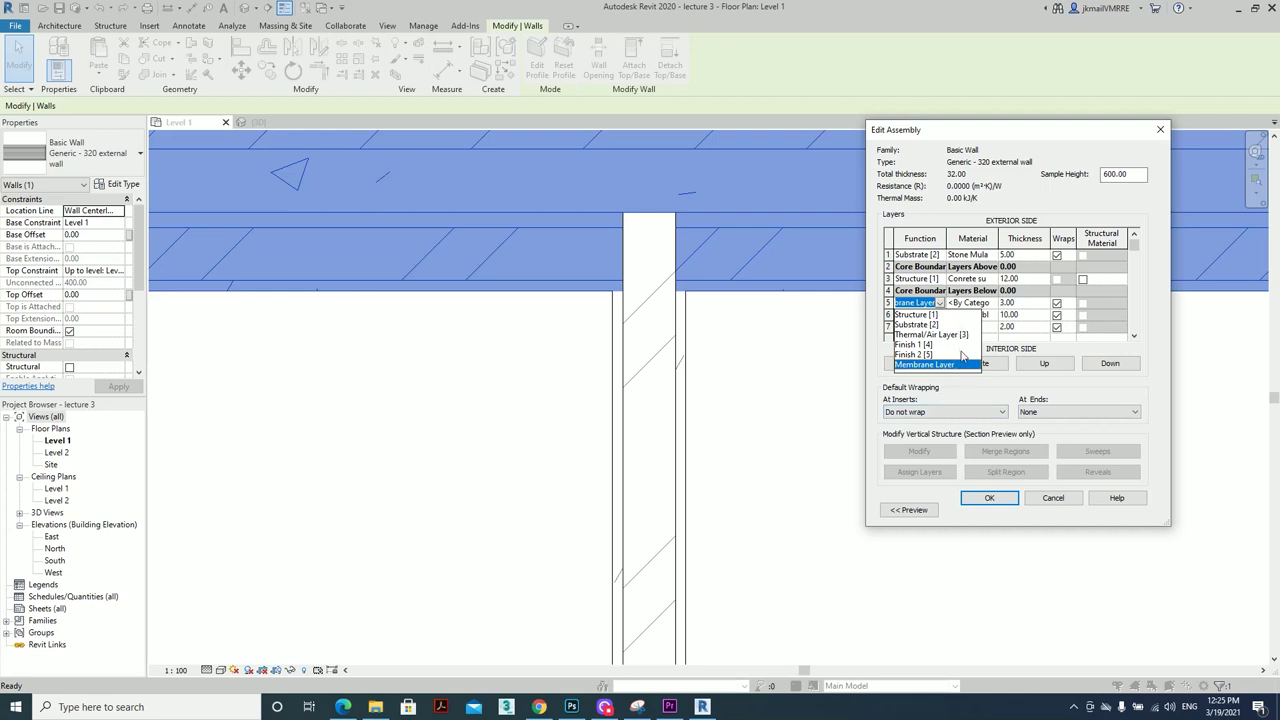
pyautogui.click(962, 357)
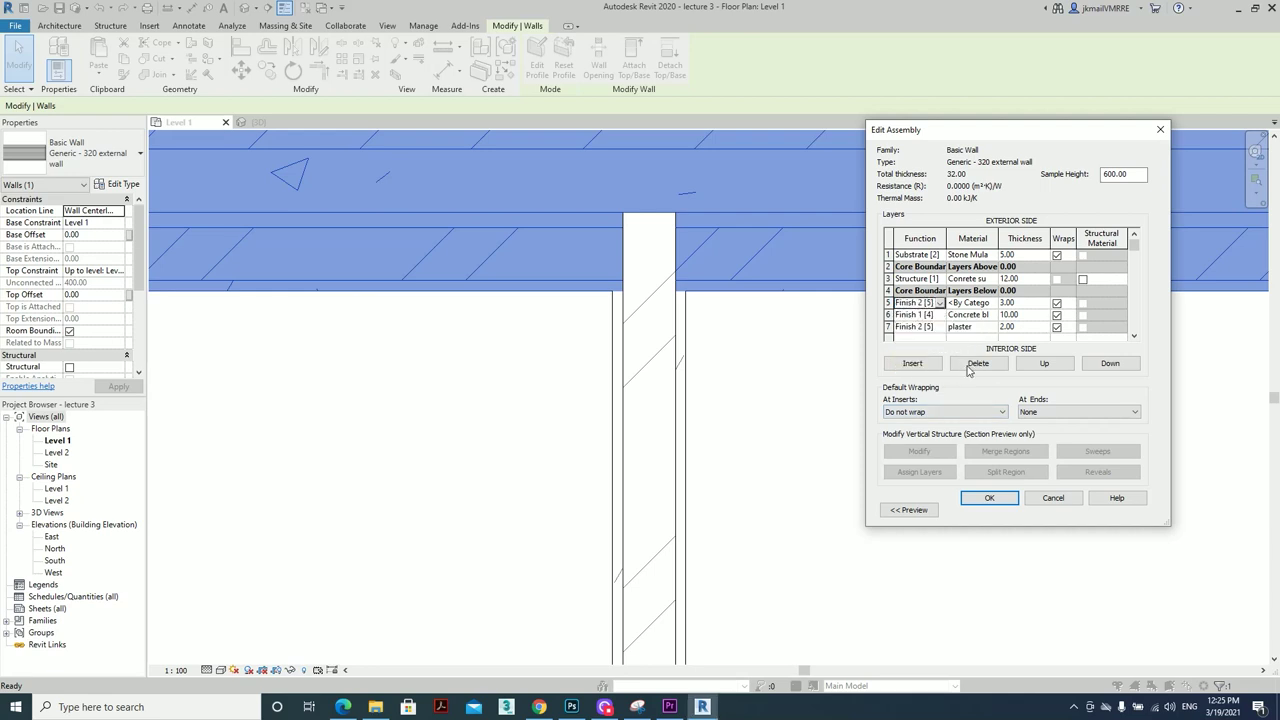
pyautogui.click(989, 497)
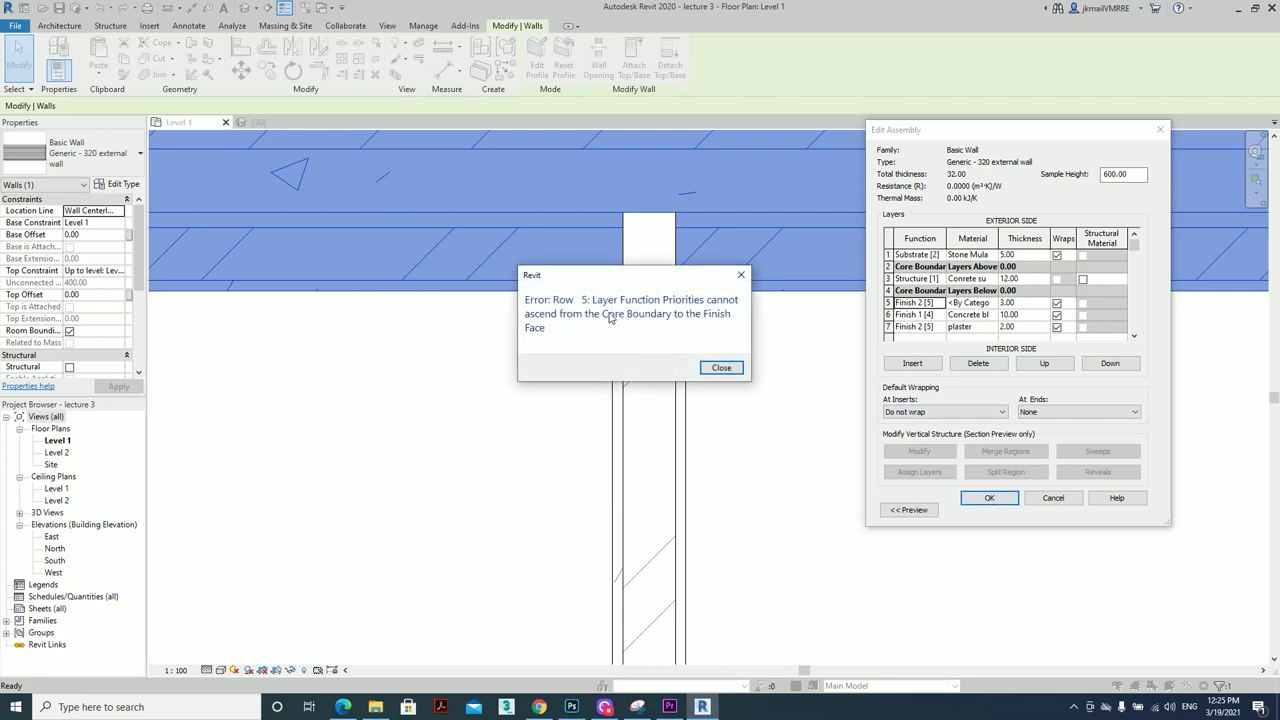
pyautogui.click(728, 370)
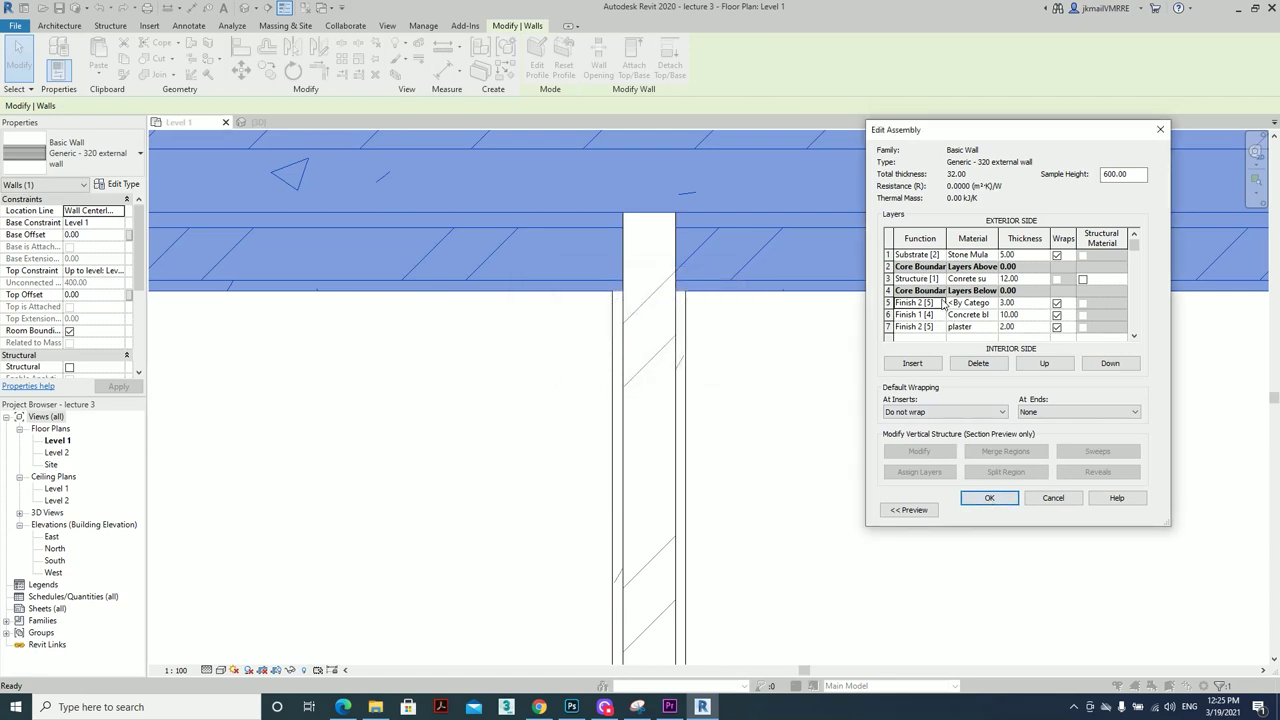
pyautogui.click(942, 302)
pyautogui.click(941, 345)
pyautogui.click(989, 498)
pyautogui.click(988, 510)
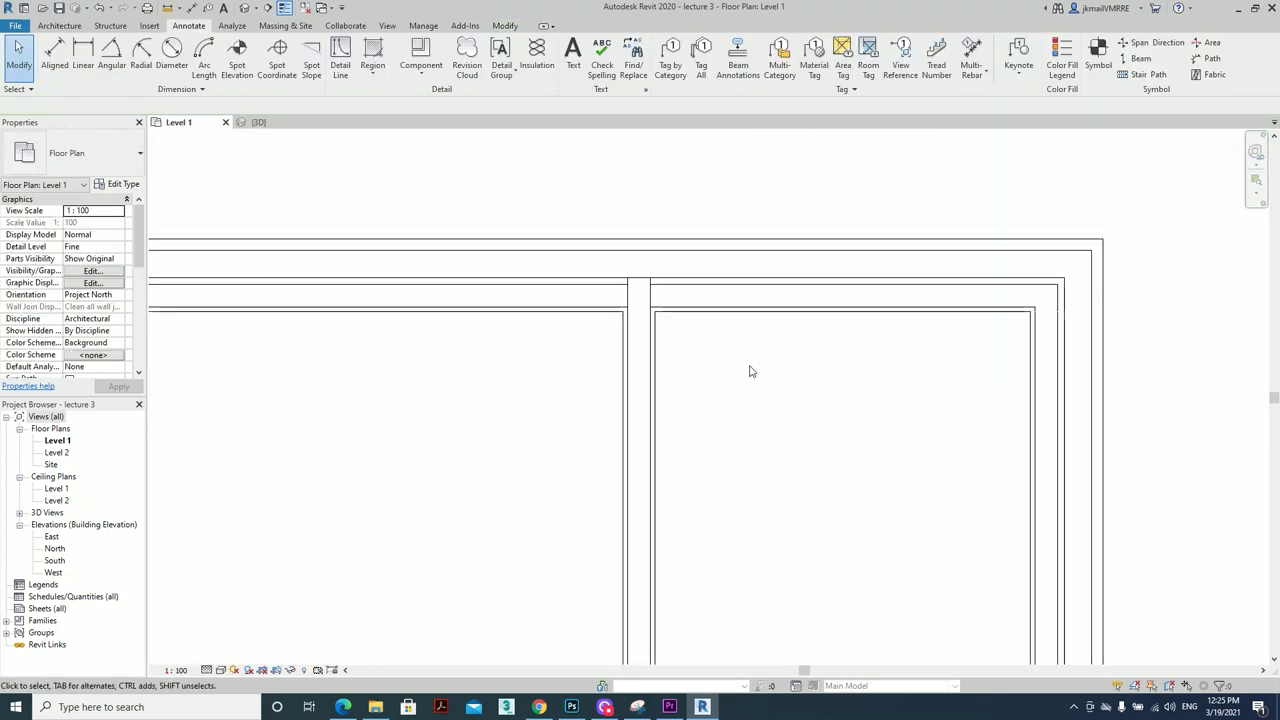
# Zoom and pan around the Level 1 plan to review the updated external wall
pyautogui.scroll(-3, 649, 497)
pyautogui.scroll(1, 837, 371)
pyautogui.scroll(2, 700, 234)
pyautogui.scroll(2, 700, 234)
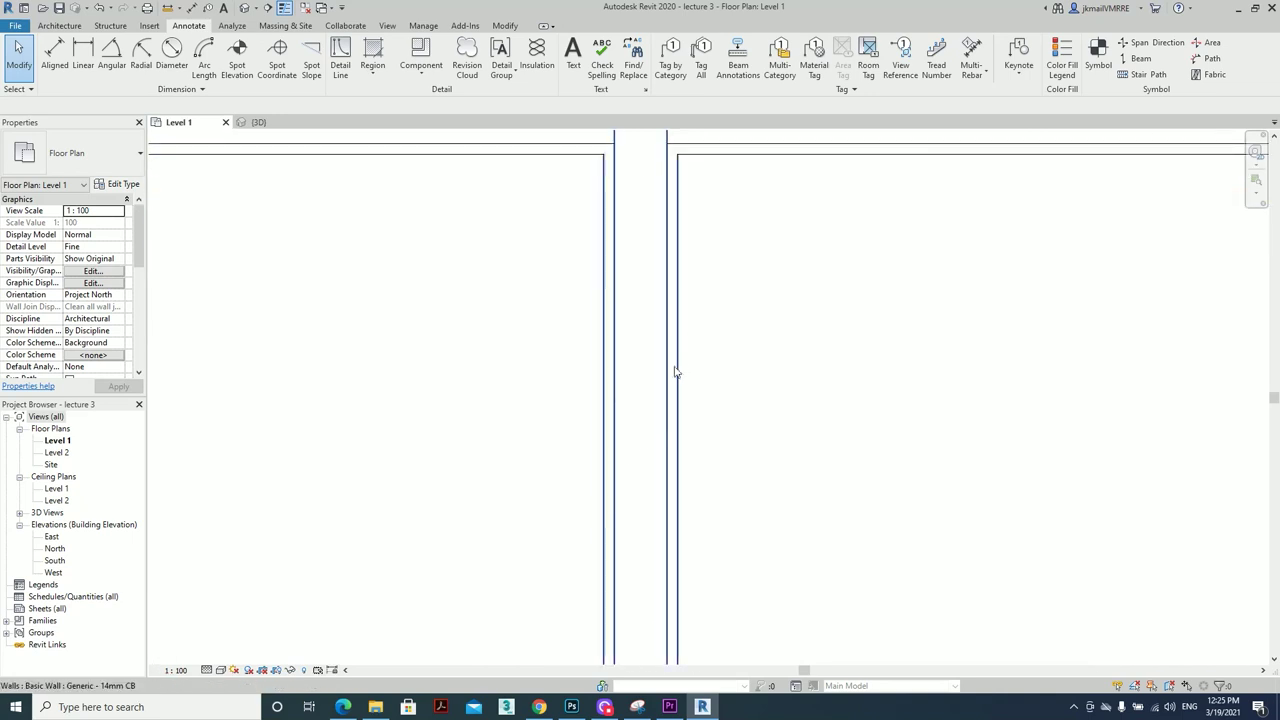
pyautogui.scroll(-1, 588, 342)
pyautogui.scroll(-1, 588, 342)
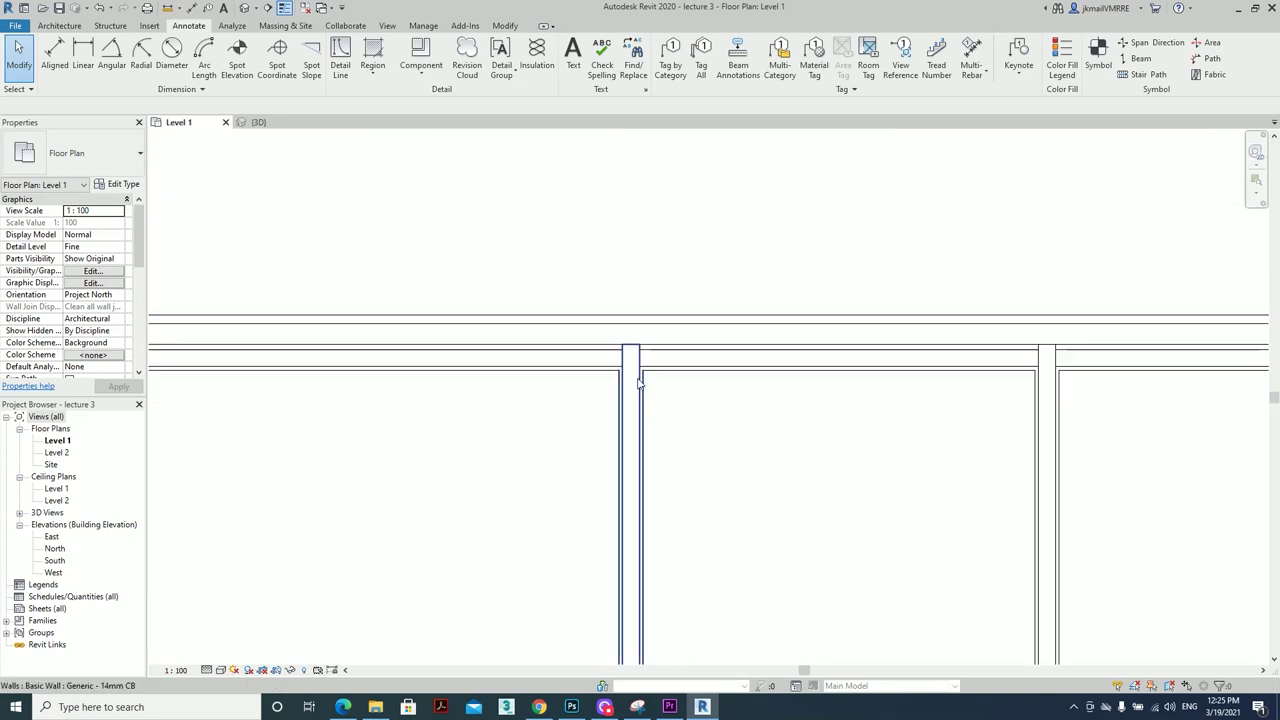
pyautogui.scroll(-1, 766, 457)
pyautogui.scroll(-1, 729, 423)
pyautogui.scroll(1, 773, 534)
pyautogui.scroll(1, 773, 534)
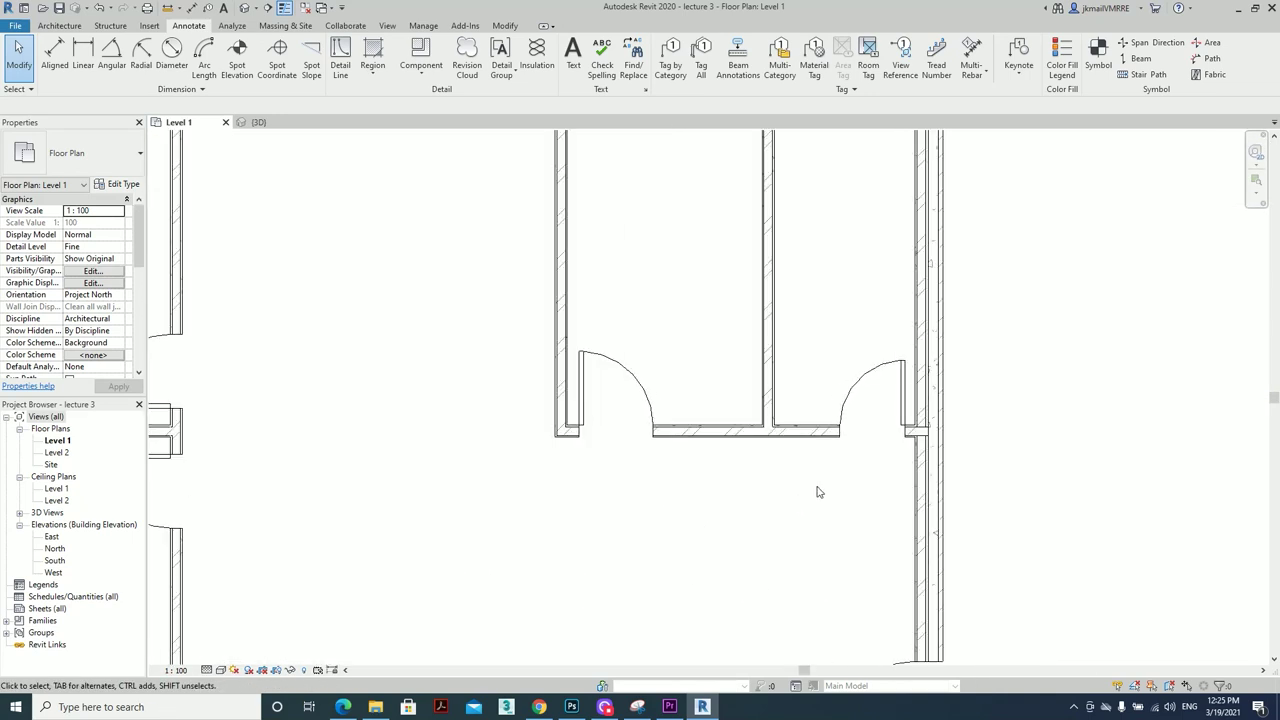
pyautogui.scroll(1, 923, 529)
pyautogui.scroll(1, 933, 540)
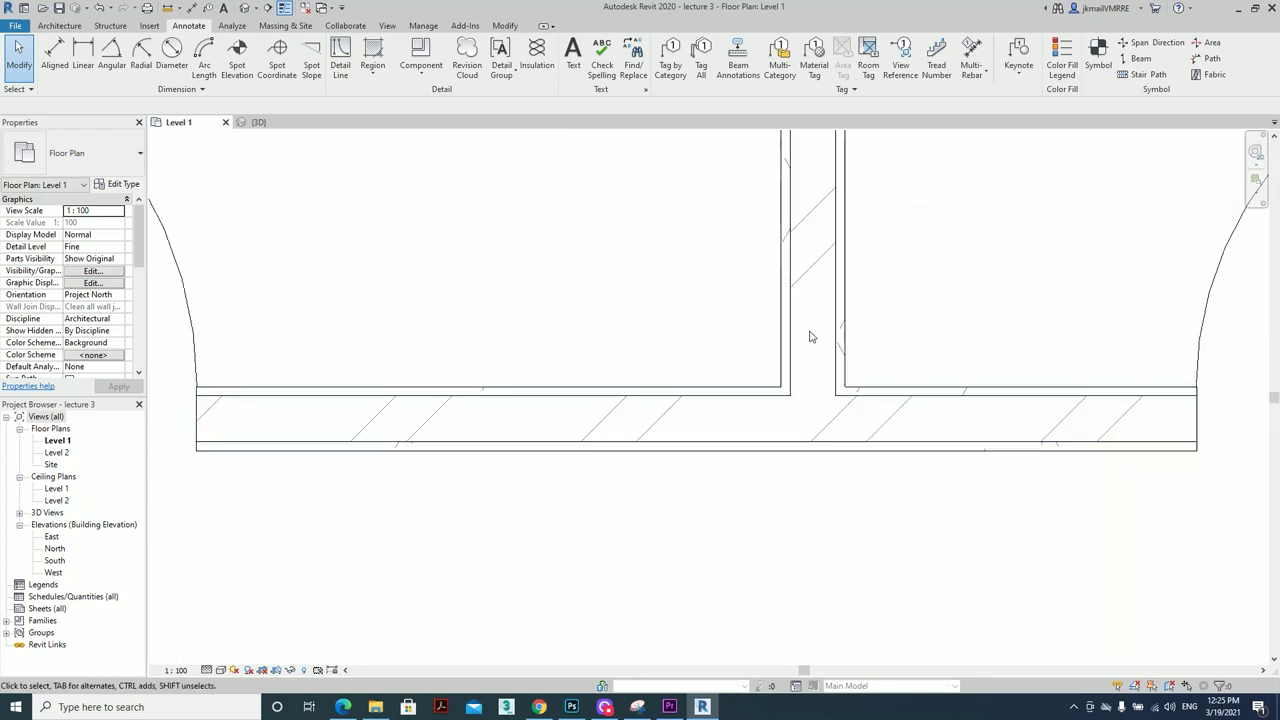
pyautogui.scroll(-2, 797, 520)
pyautogui.scroll(-1, 913, 595)
pyautogui.scroll(-1, 927, 593)
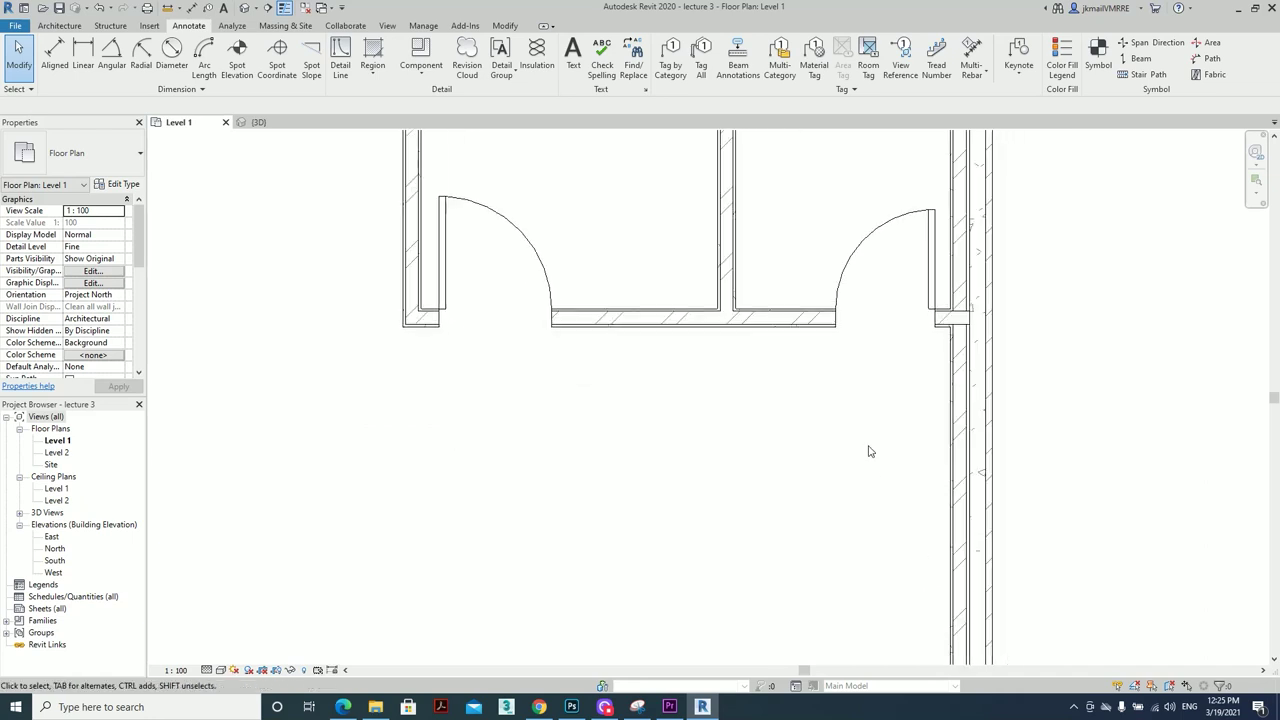
pyautogui.scroll(-1, 871, 487)
pyautogui.moveTo(726, 266)
pyautogui.mouseDown(button='middle')
pyautogui.moveTo(854, 390)
pyautogui.moveTo(1020, 403)
pyautogui.mouseUp(button='middle')
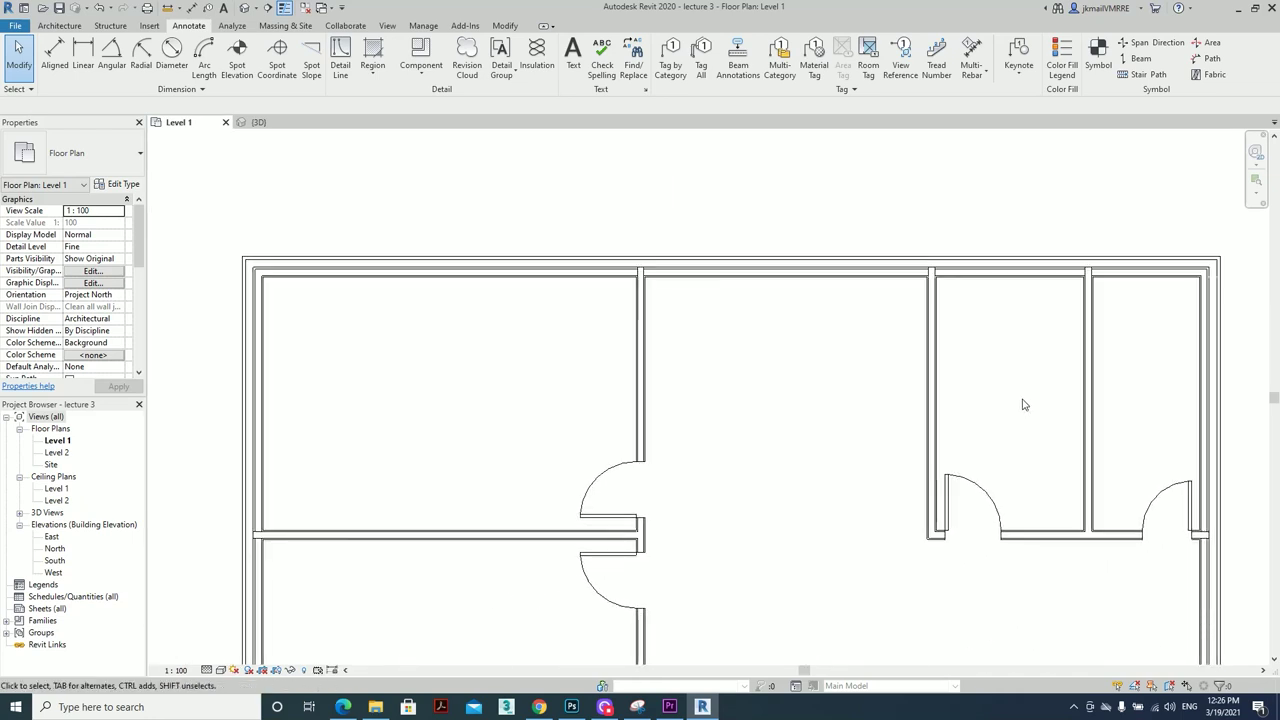
pyautogui.scroll(-2, 1109, 367)
pyautogui.moveTo(1086, 333); pyautogui.dragTo(1005, 365, button='middle')
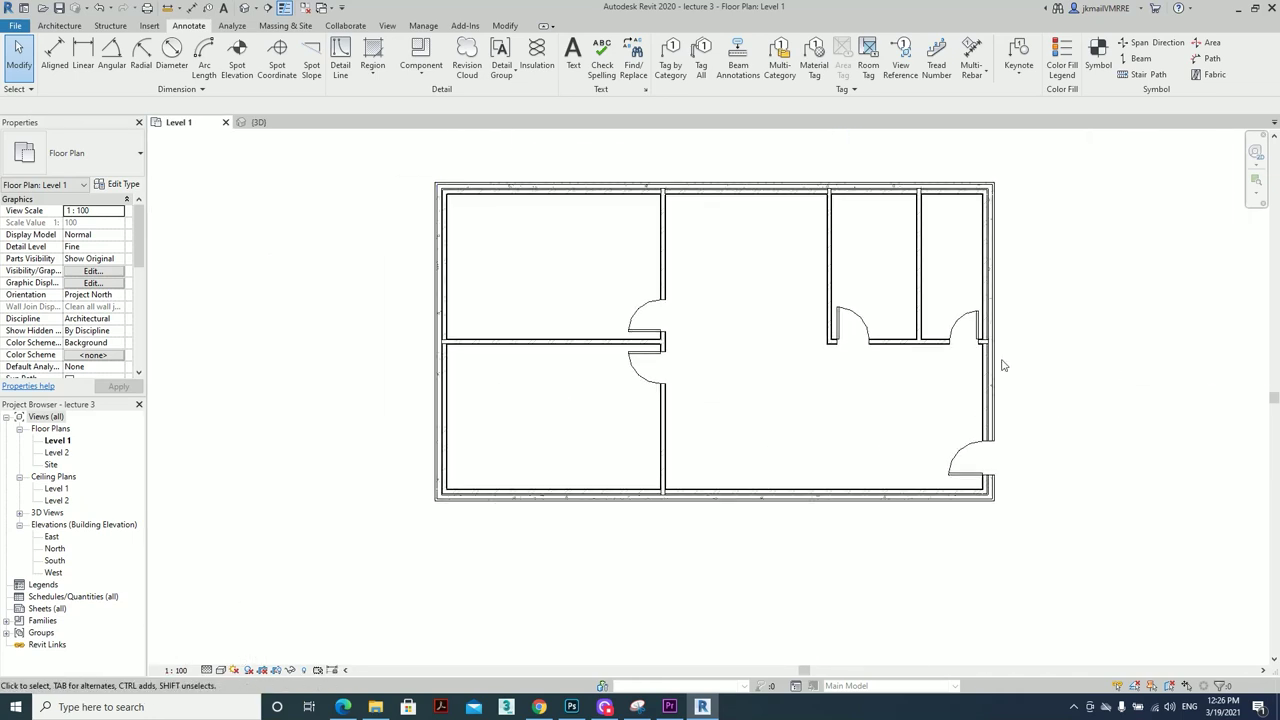
pyautogui.scroll(3, 920, 186)
pyautogui.click(929, 184)
pyautogui.moveTo(550, 120); pyautogui.dragTo(394, 255, button='middle')
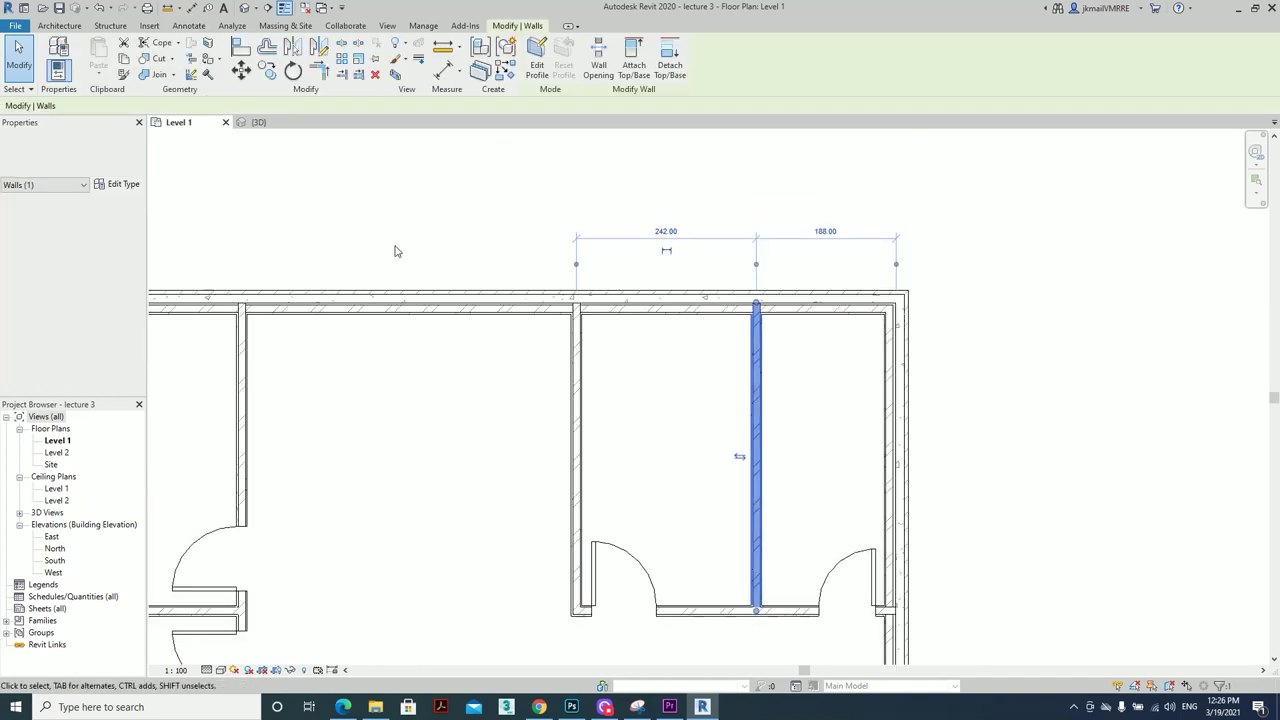
pyautogui.click(123, 184)
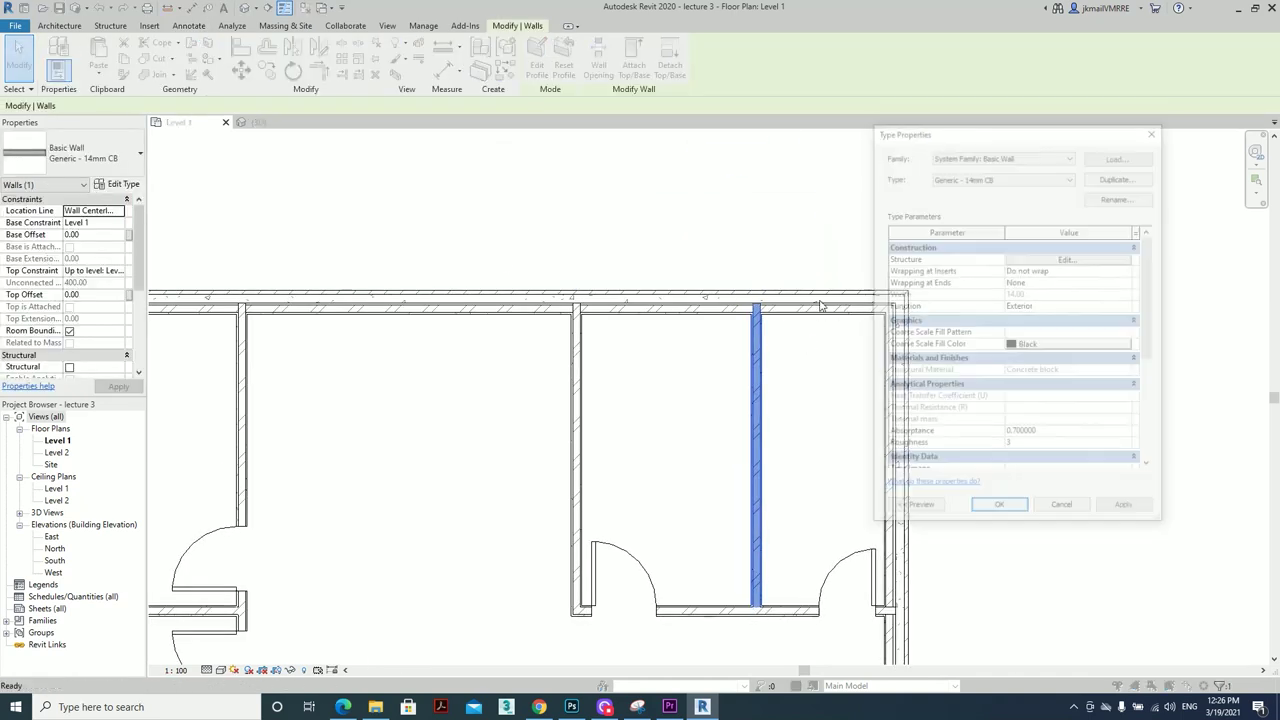
pyautogui.click(1062, 260)
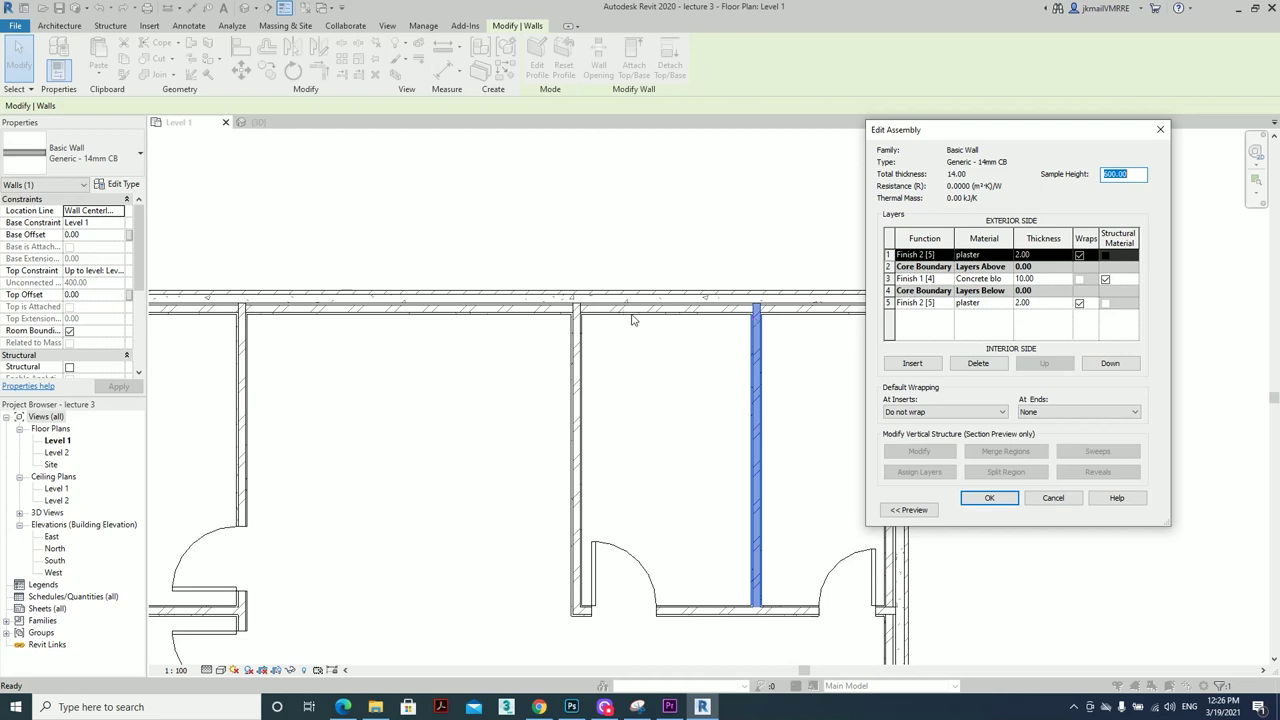
pyautogui.click(983, 500)
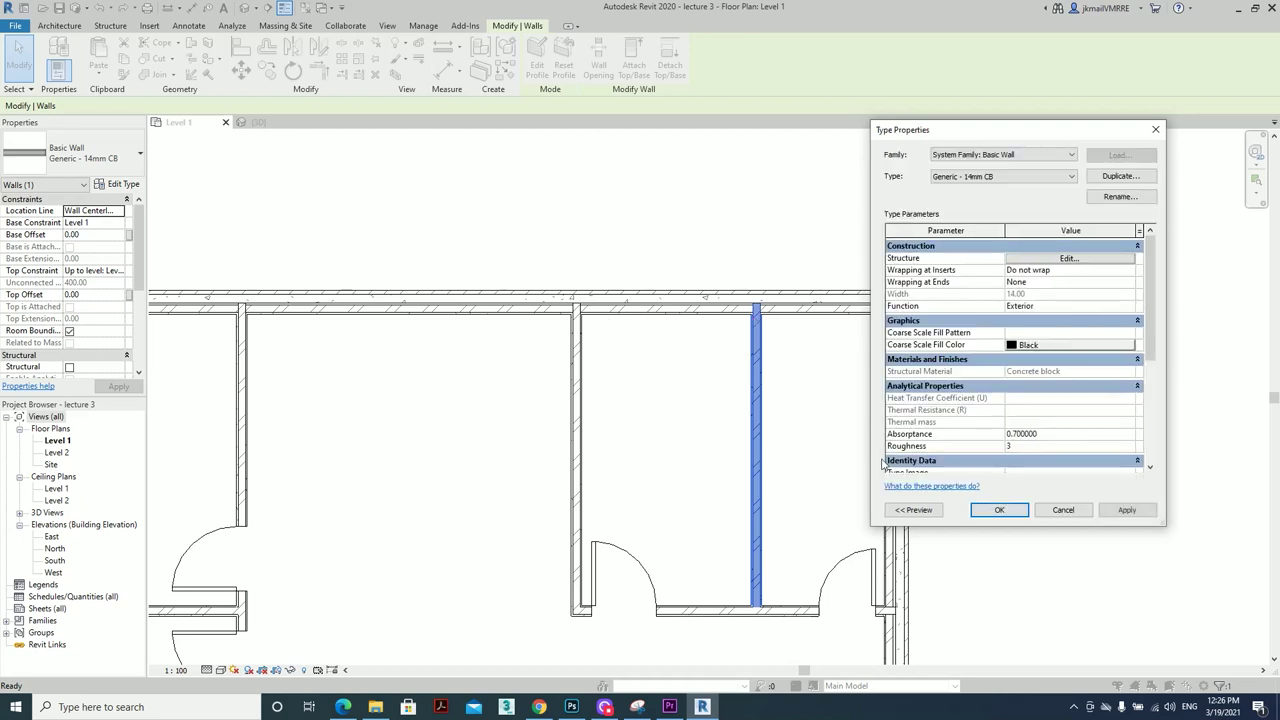
pyautogui.click(990, 510)
pyautogui.click(787, 344)
pyautogui.scroll(-2, 700, 330)
# Zoom and pan the Level 1 plan to frame the two small top-right rooms and their doors
pyautogui.scroll(-1, 743, 297)
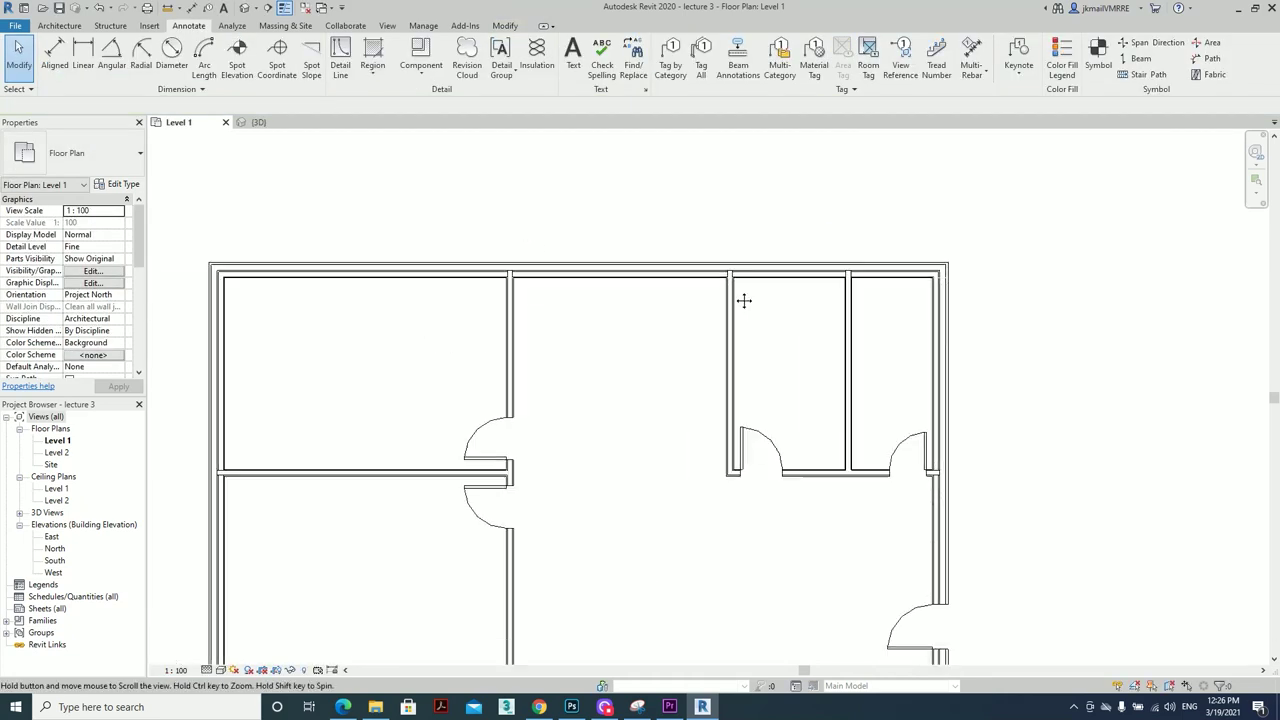
pyautogui.scroll(-1, 483, 254)
pyautogui.scroll(3, 396, 236)
pyautogui.moveTo(780, 425); pyautogui.dragTo(520, 315, button='middle')
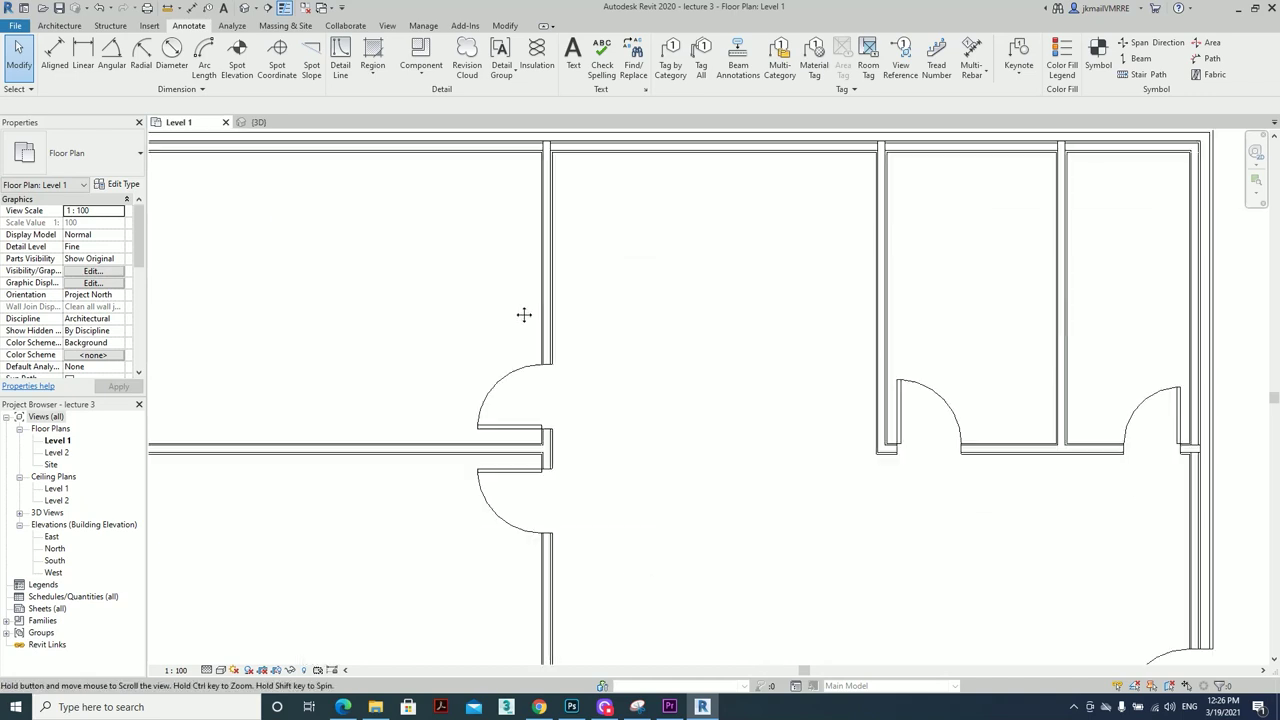
pyautogui.scroll(-3, 517, 316)
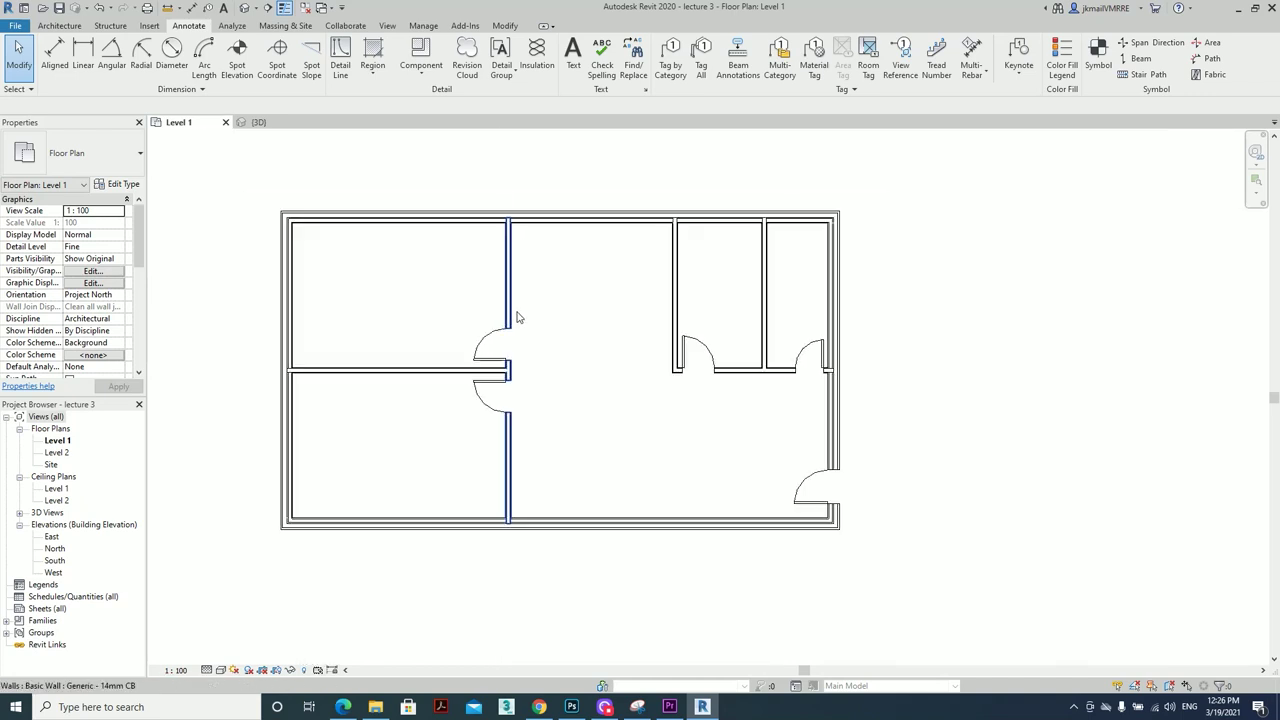
pyautogui.scroll(3, 776, 300)
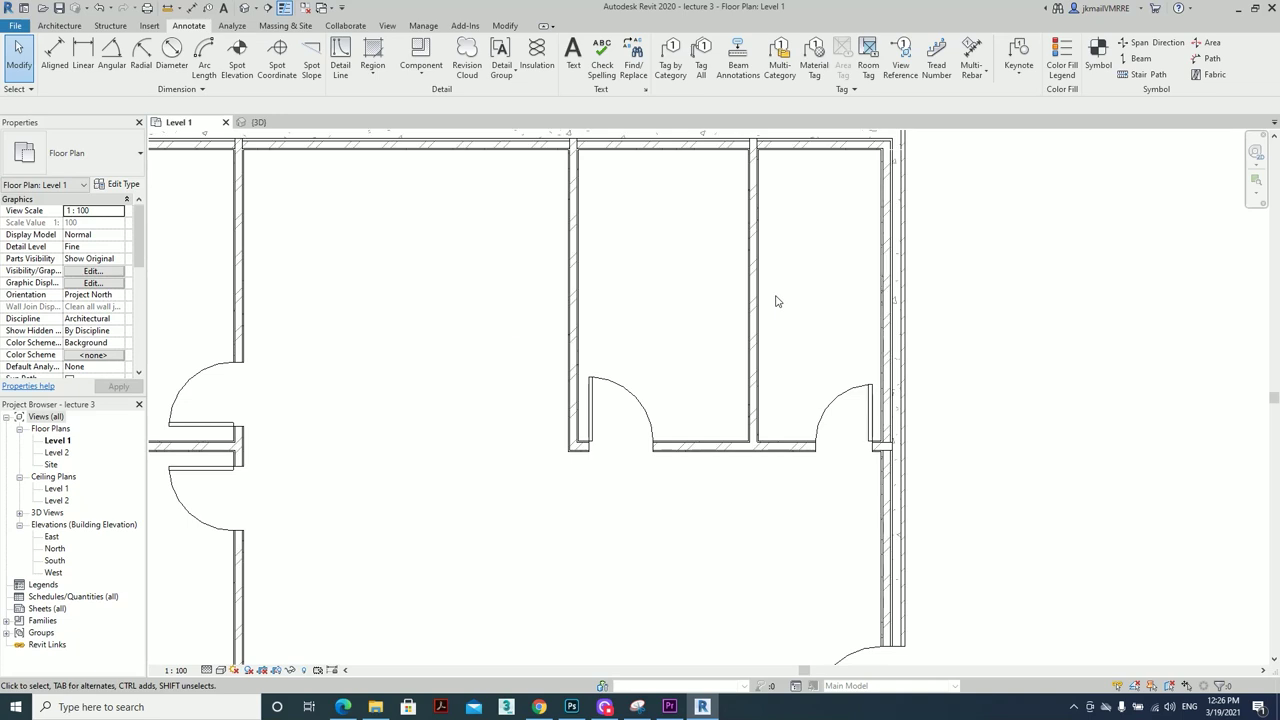
pyautogui.moveTo(776, 300); pyautogui.dragTo(784, 396, button='middle')
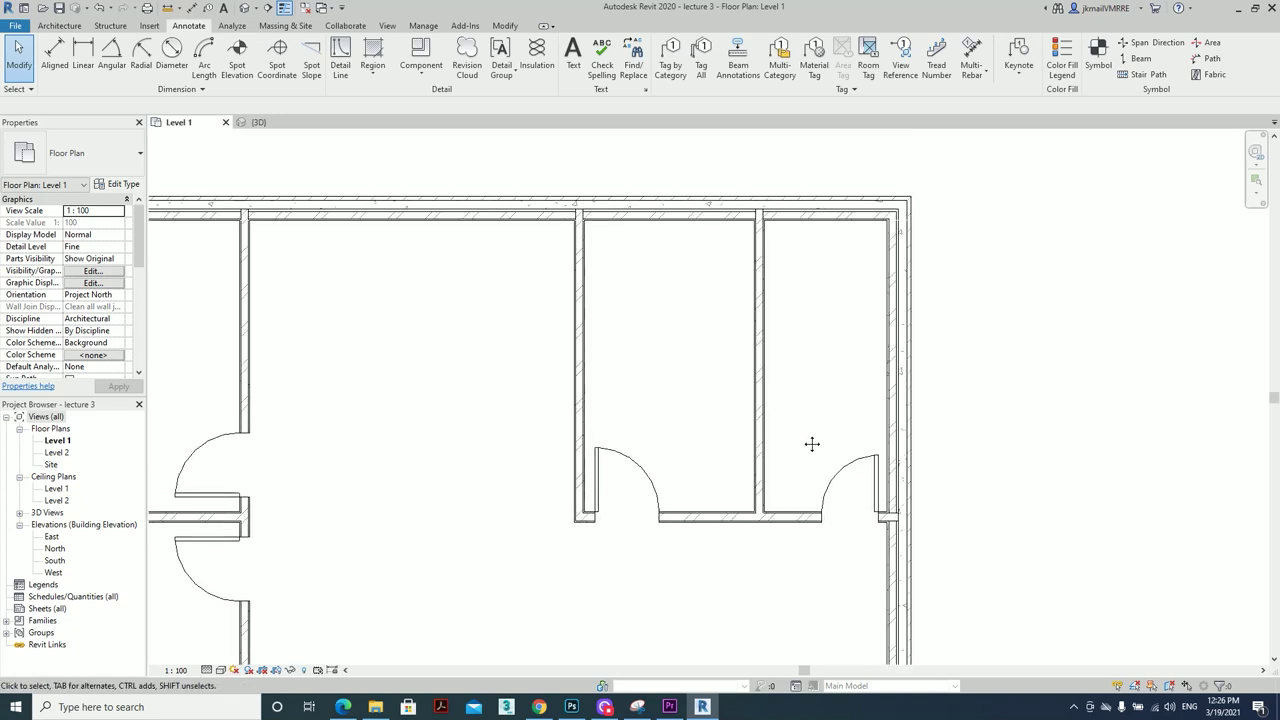
pyautogui.moveTo(812, 444); pyautogui.dragTo(862, 417, button='middle')
pyautogui.scroll(-3, 706, 329)
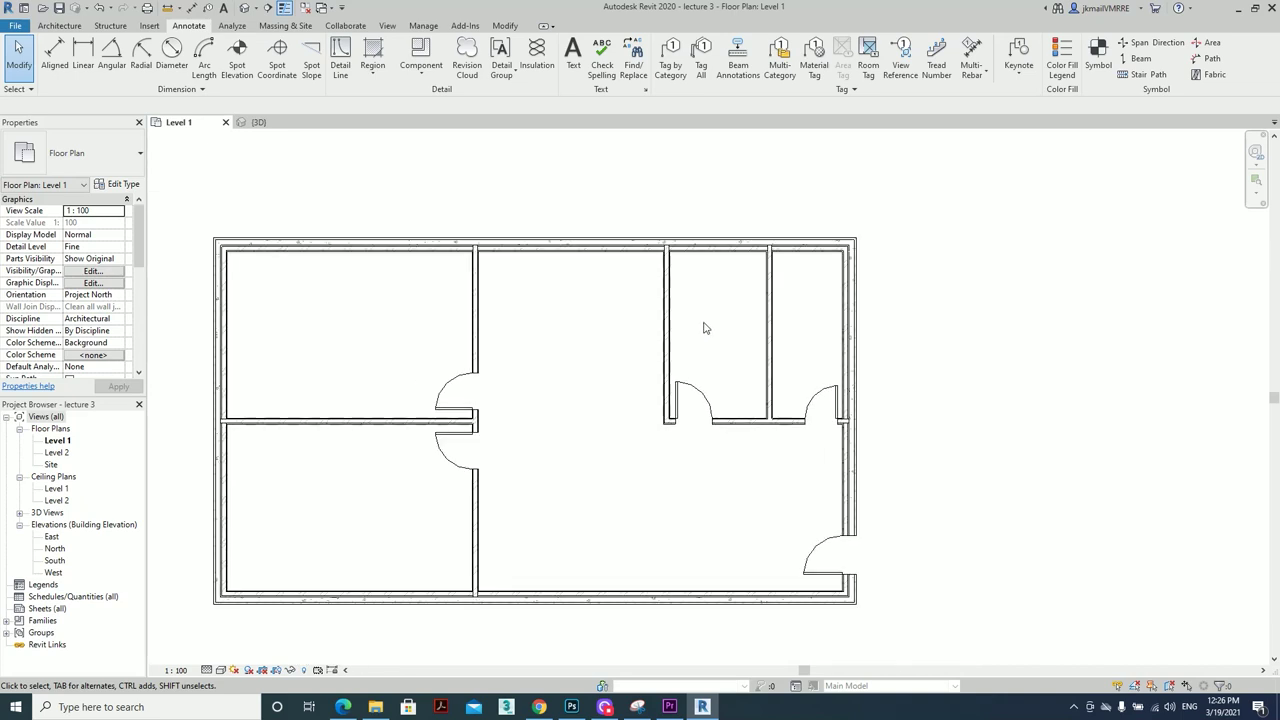
pyautogui.scroll(1, 755, 312)
pyautogui.scroll(1, 759, 307)
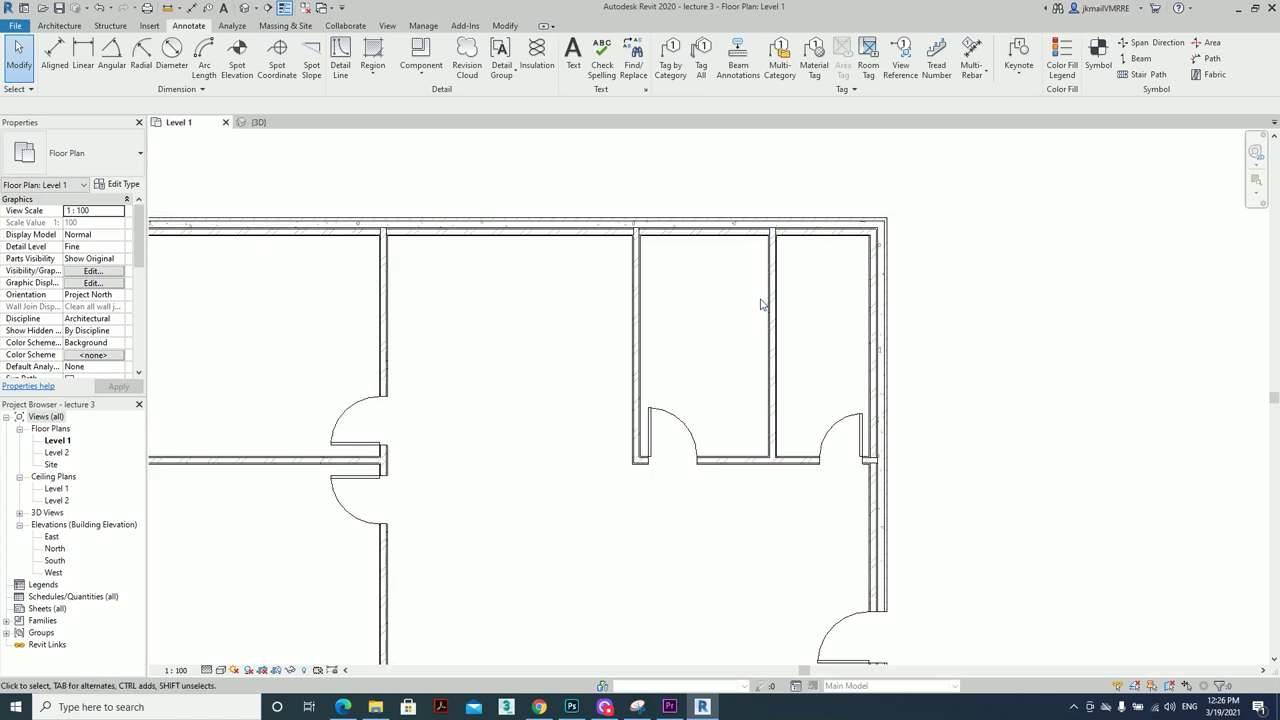
pyautogui.scroll(-2, 738, 308)
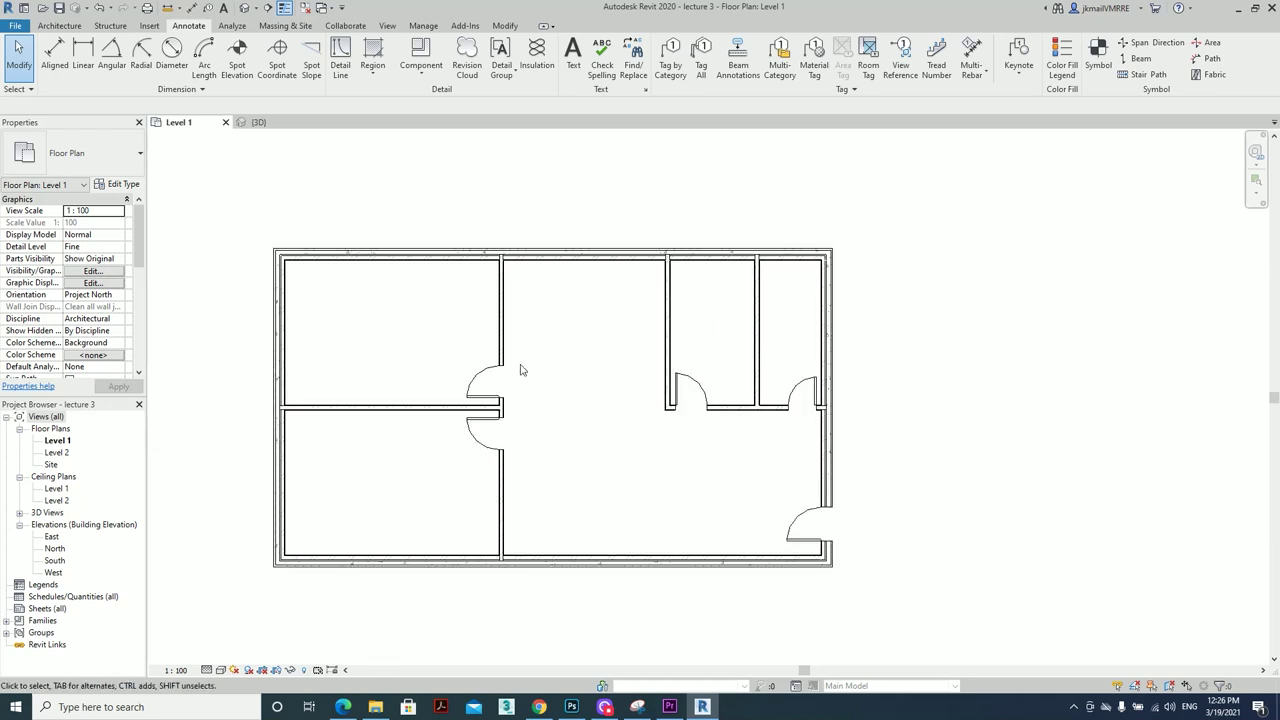
pyautogui.scroll(1, 684, 331)
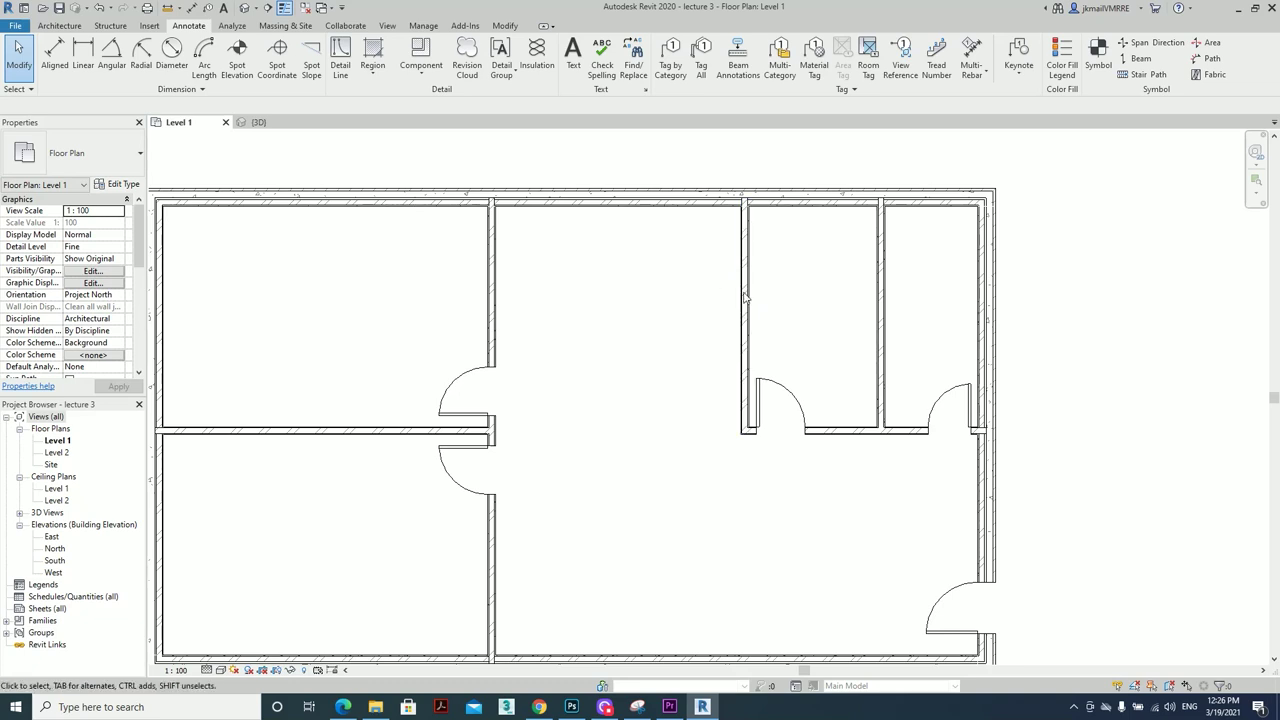
pyautogui.scroll(1, 909, 334)
pyautogui.scroll(1, 886, 323)
pyautogui.moveTo(757, 172); pyautogui.dragTo(727, 272, button='middle')
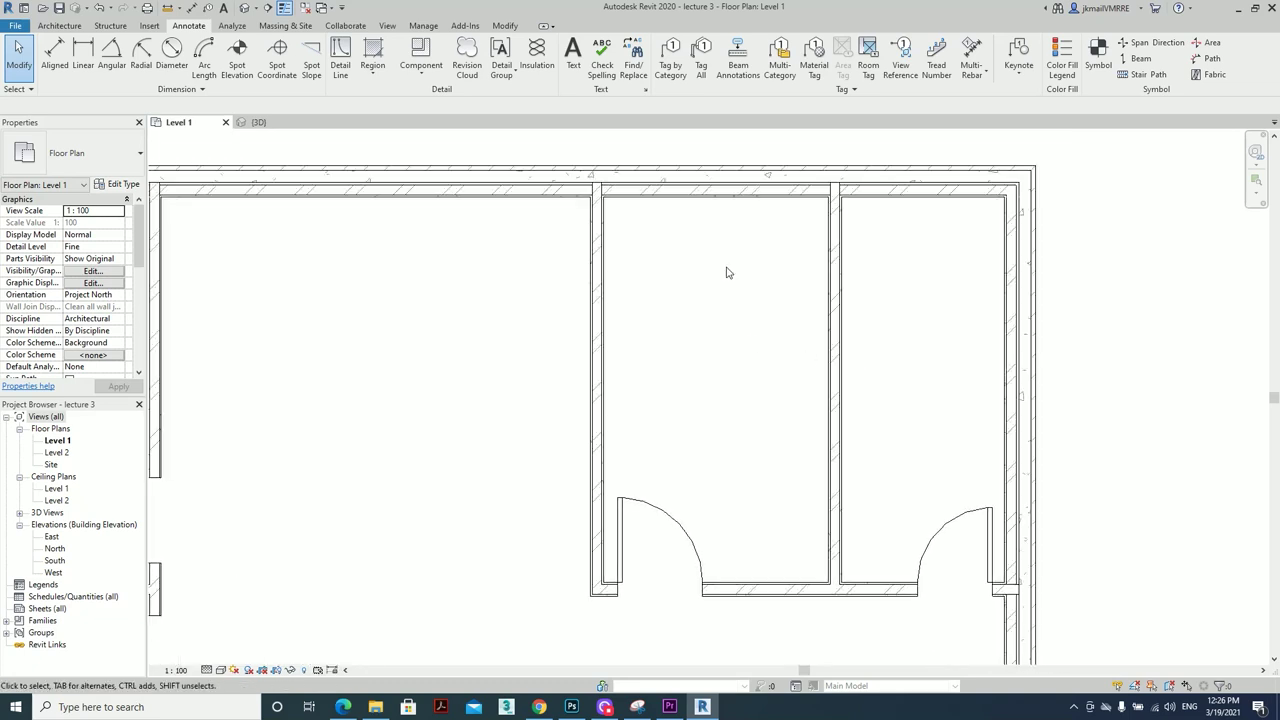
pyautogui.click(833, 252)
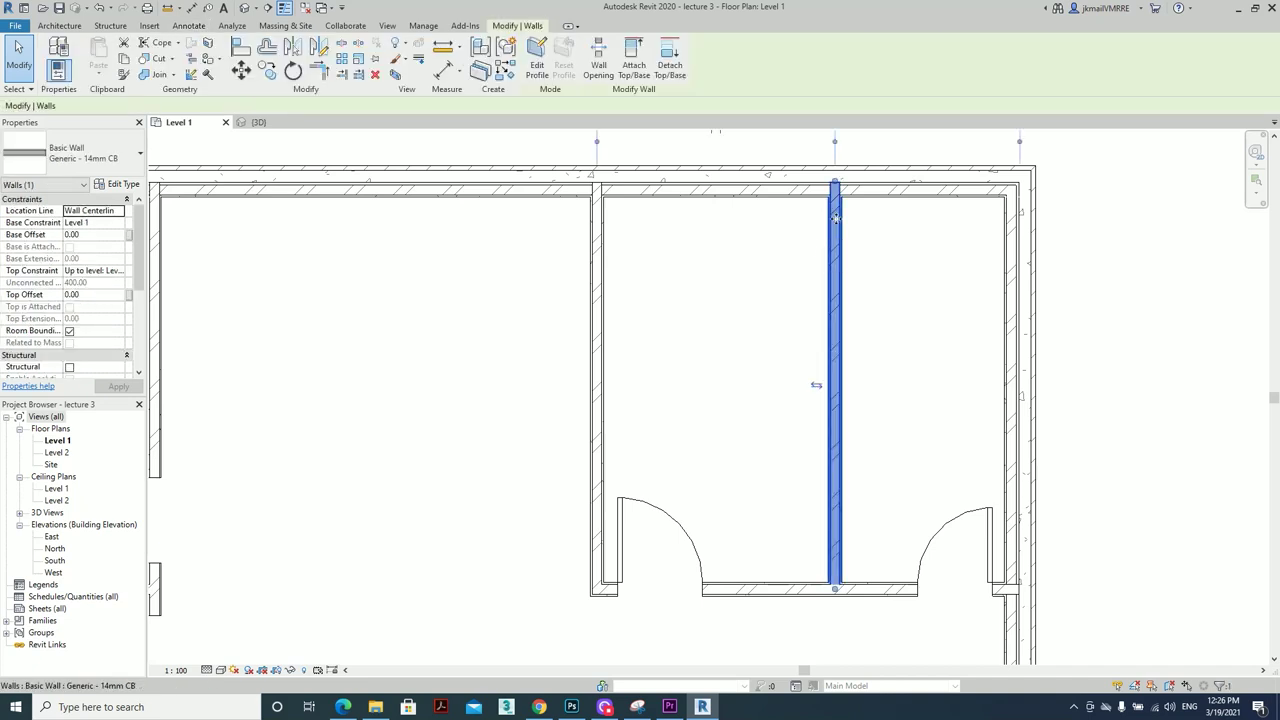
pyautogui.moveTo(690, 324); pyautogui.dragTo(683, 353, button='middle')
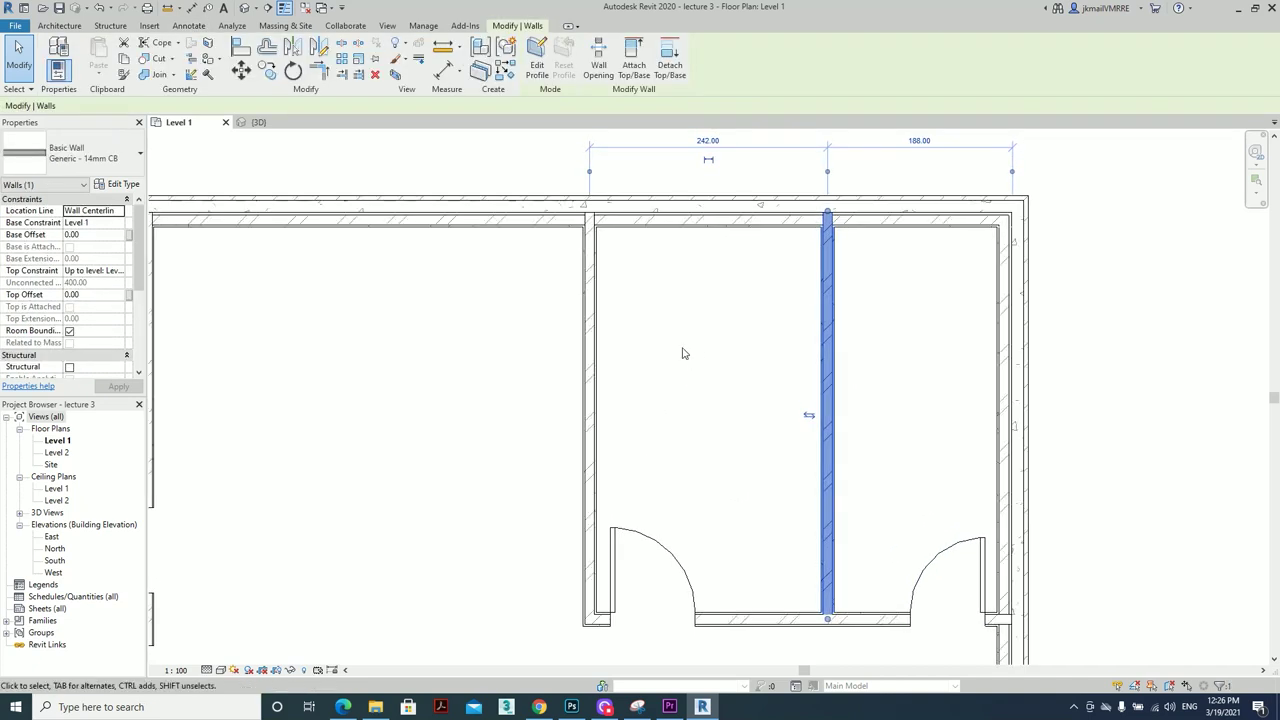
pyautogui.click(673, 297)
pyautogui.click(589, 282)
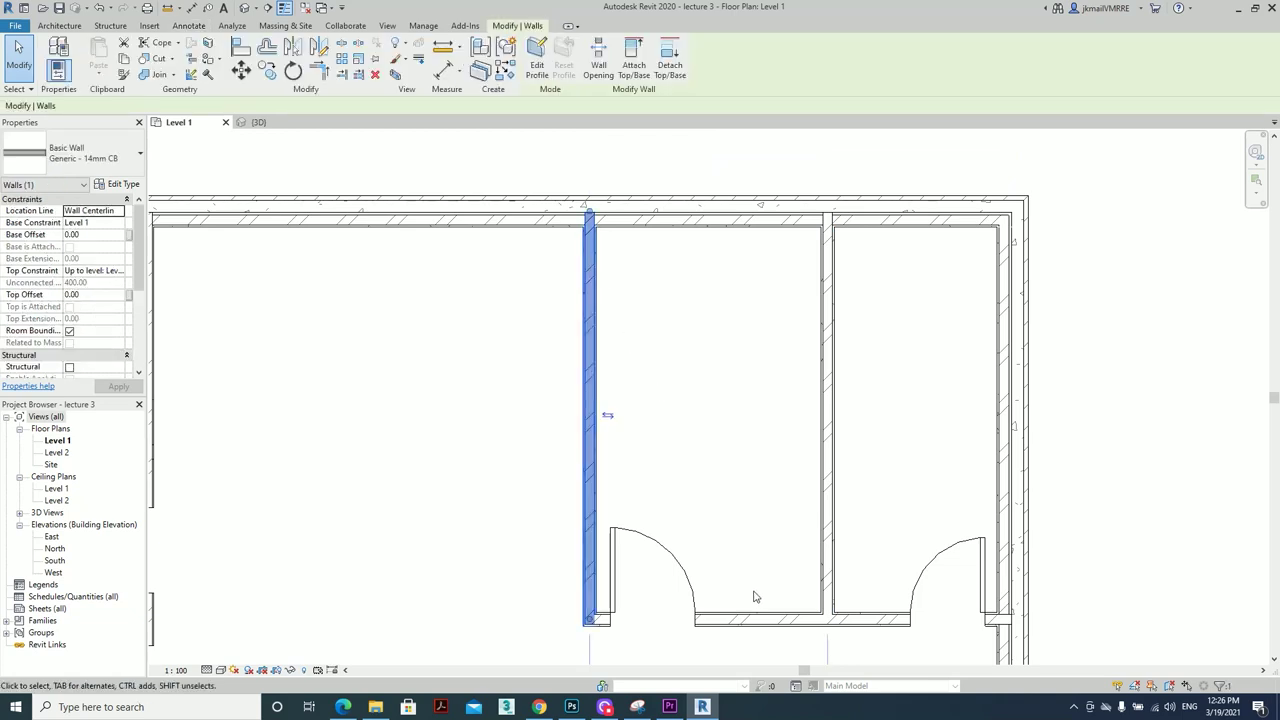
pyautogui.click(880, 360)
pyautogui.click(828, 285)
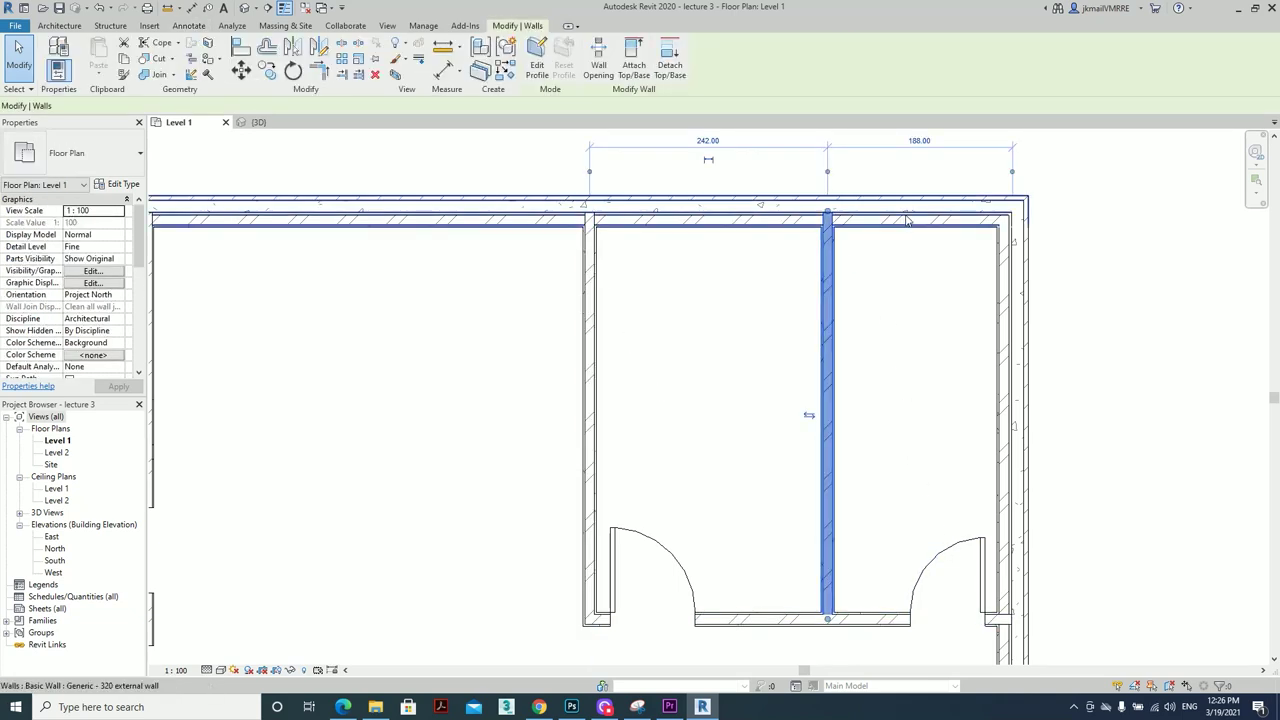
pyautogui.click(1030, 318)
pyautogui.click(1004, 355)
pyautogui.click(915, 486)
pyautogui.click(868, 622)
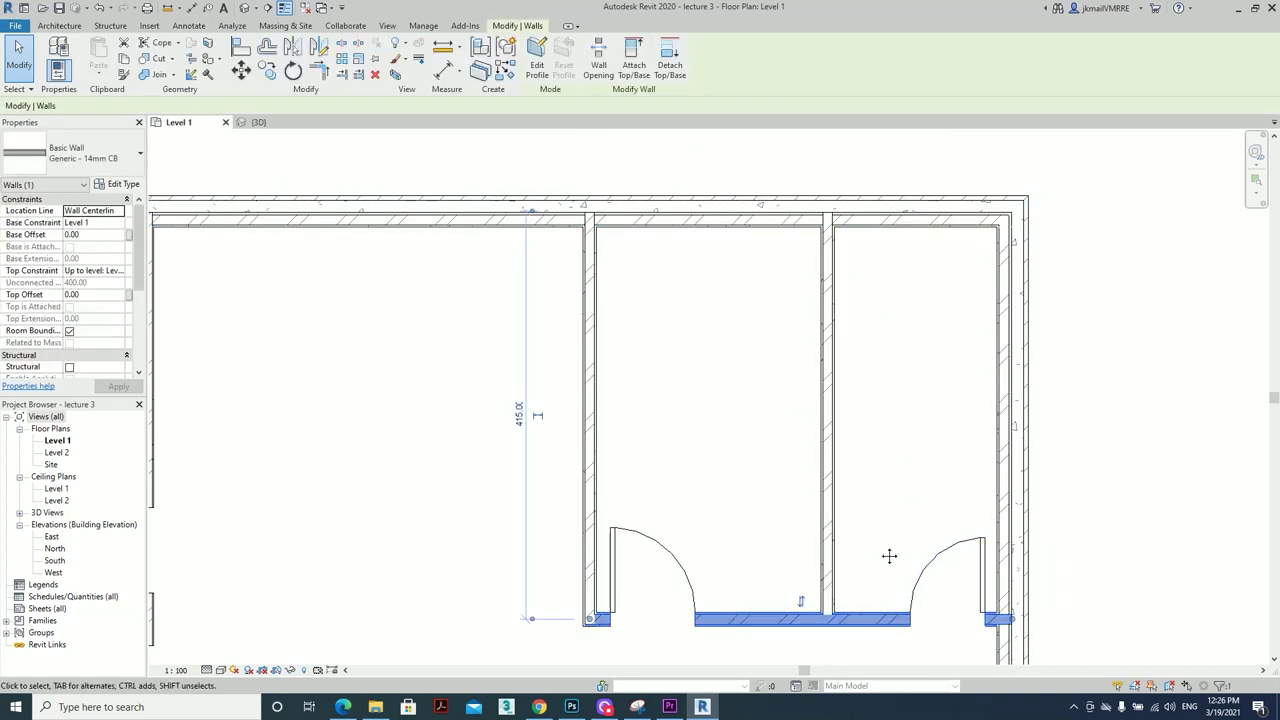
pyautogui.moveTo(889, 554); pyautogui.dragTo(785, 597, button='middle')
pyautogui.click(740, 300)
pyautogui.click(692, 295)
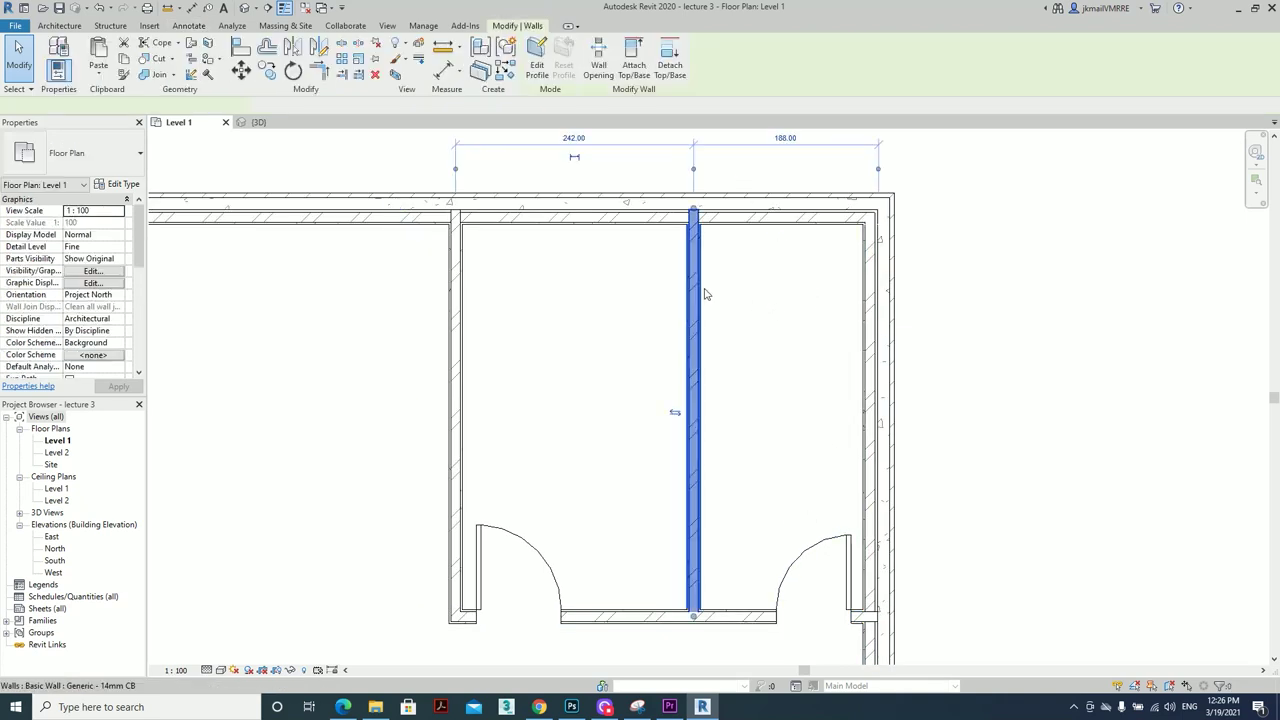
pyautogui.moveTo(710, 494); pyautogui.dragTo(683, 490, button='middle')
pyautogui.scroll(1, 683, 490)
pyautogui.scroll(1, 686, 477)
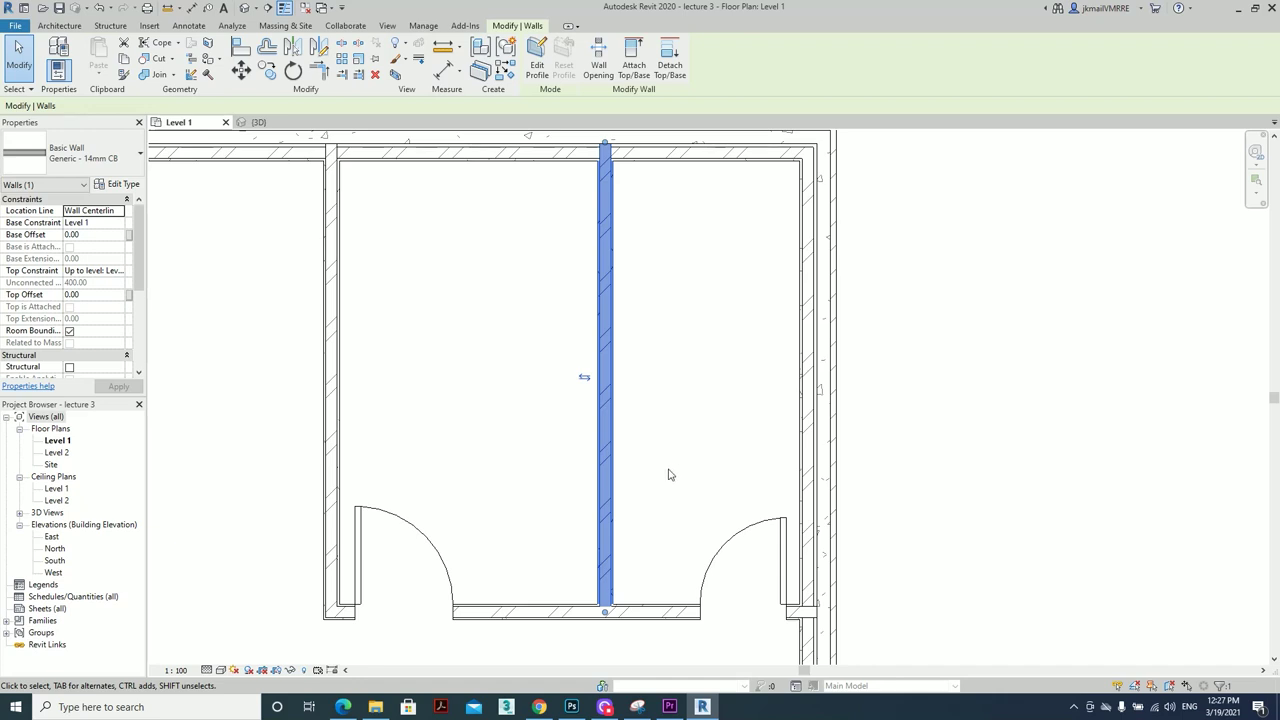
pyautogui.scroll(1, 636, 600)
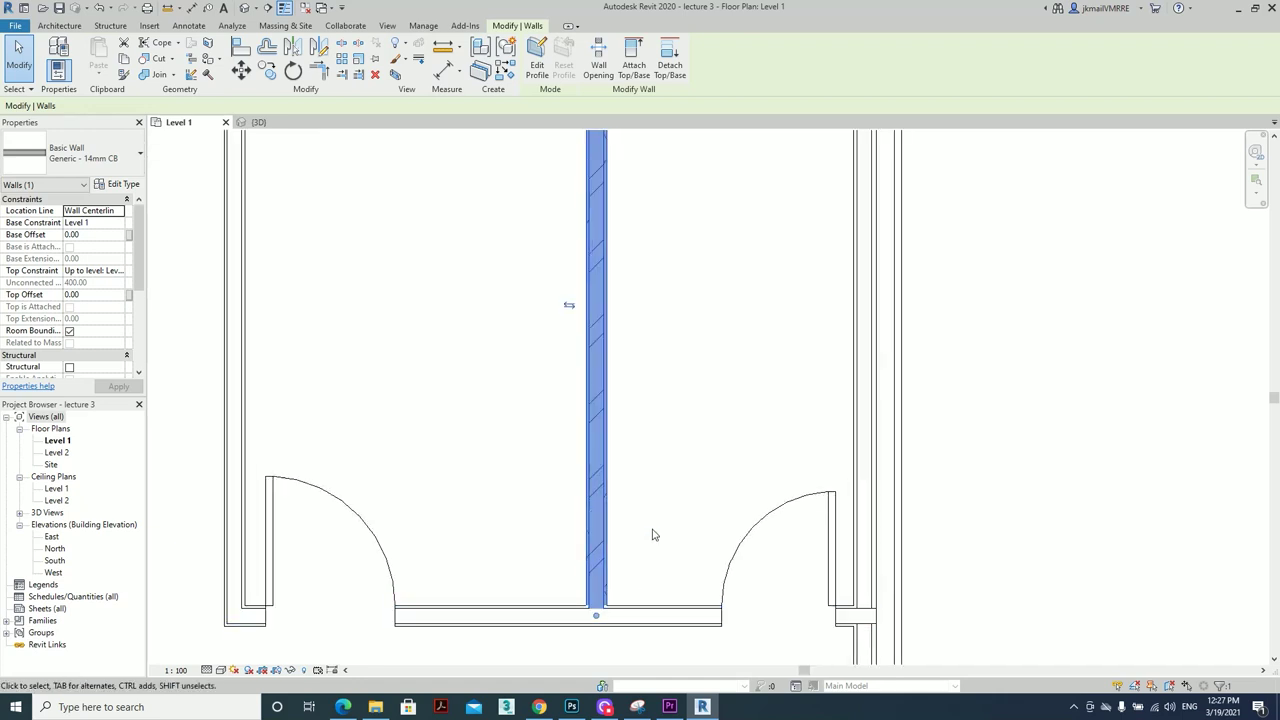
pyautogui.click(698, 350)
pyautogui.moveTo(683, 309); pyautogui.dragTo(671, 434, button='middle')
pyautogui.scroll(-2, 672, 433)
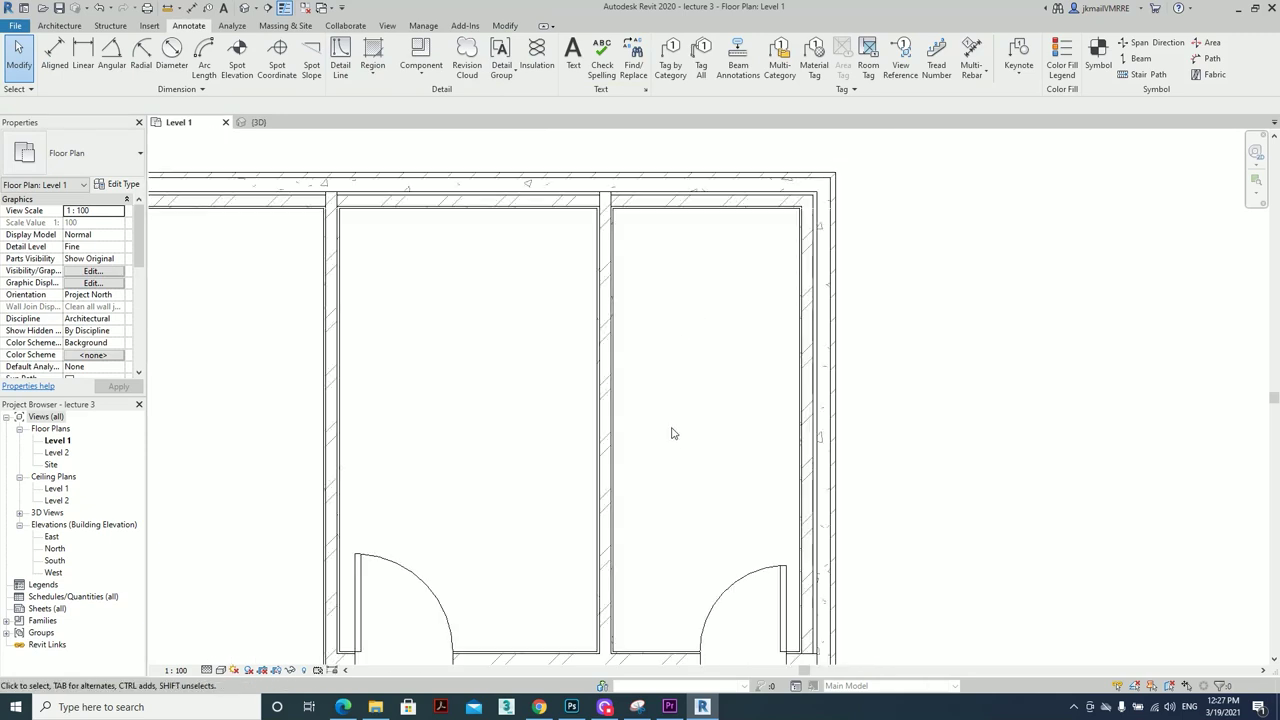
pyautogui.scroll(-1, 672, 433)
pyautogui.moveTo(637, 549); pyautogui.dragTo(735, 468, button='middle')
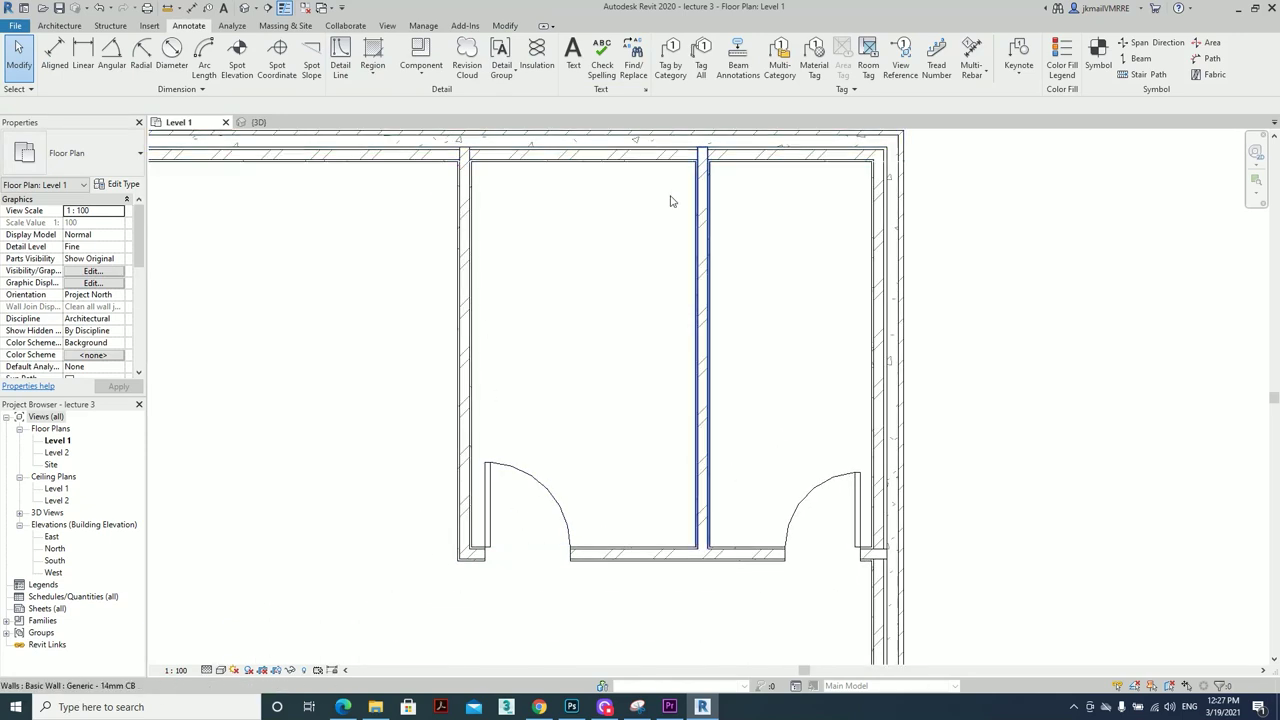
pyautogui.scroll(2, 850, 300)
pyautogui.scroll(-1, 433, 457)
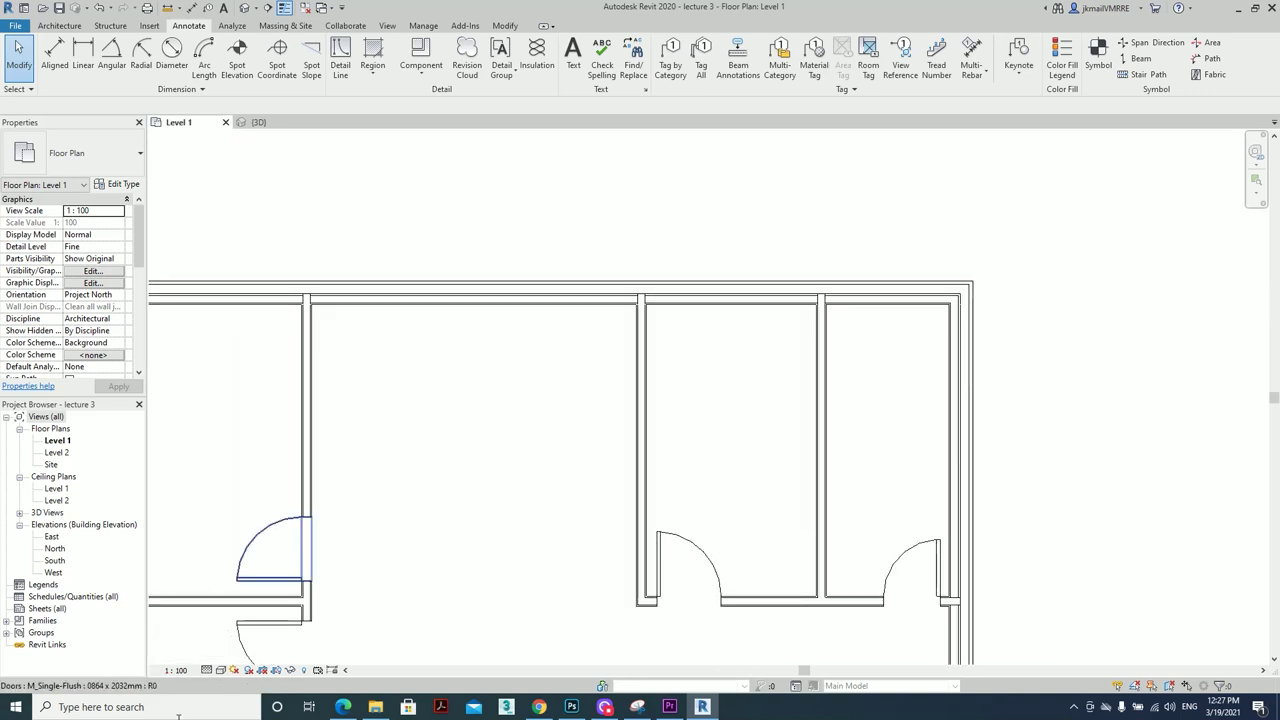
pyautogui.click(207, 670)
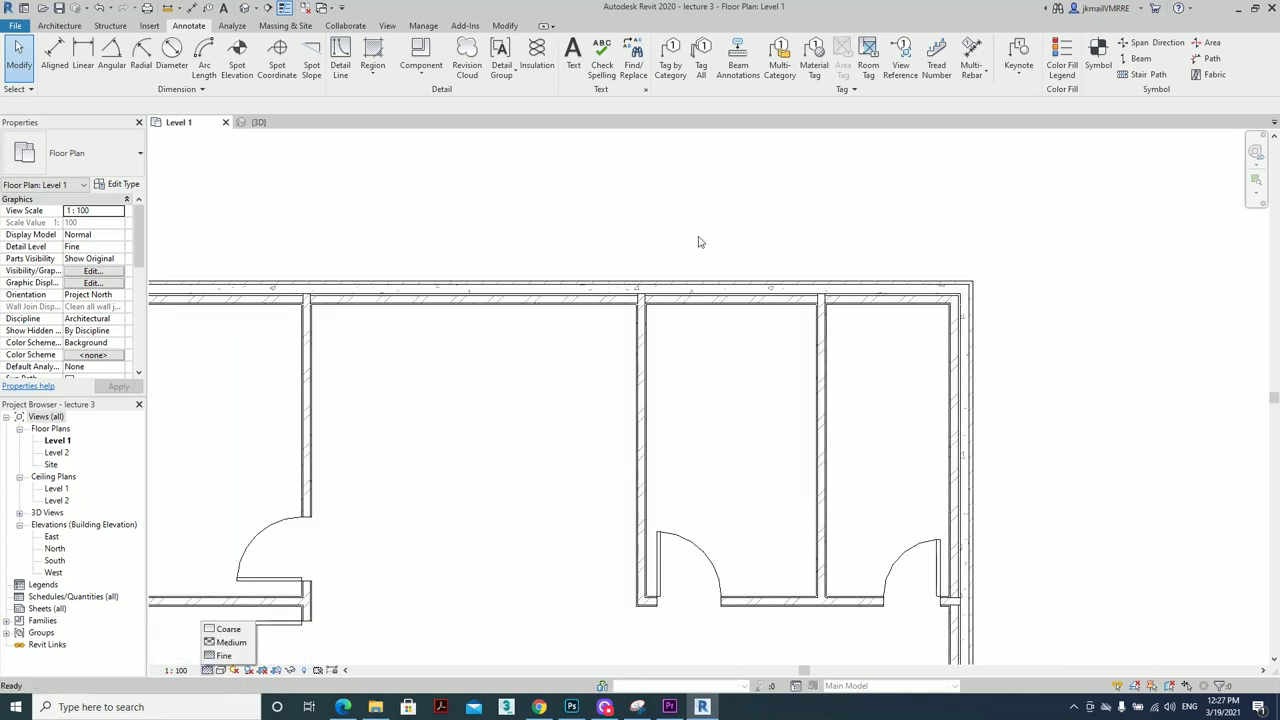
pyautogui.click(226, 629)
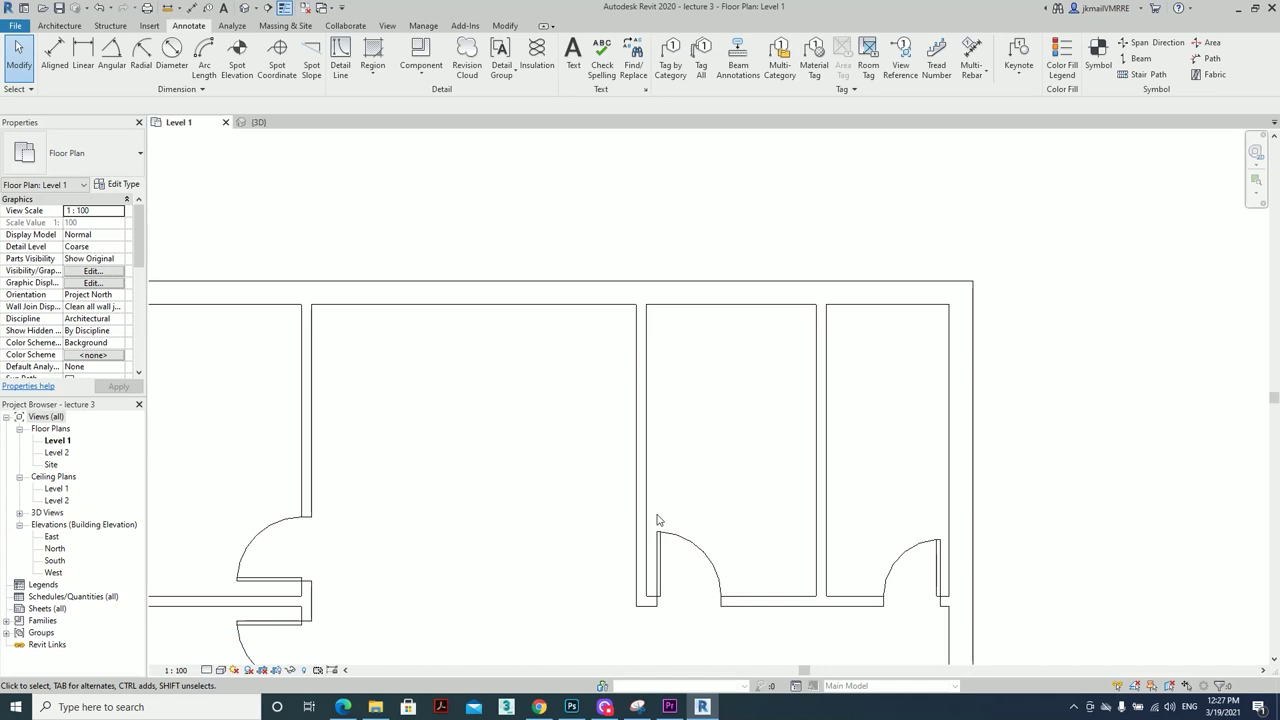
pyautogui.click(207, 670)
pyautogui.click(226, 642)
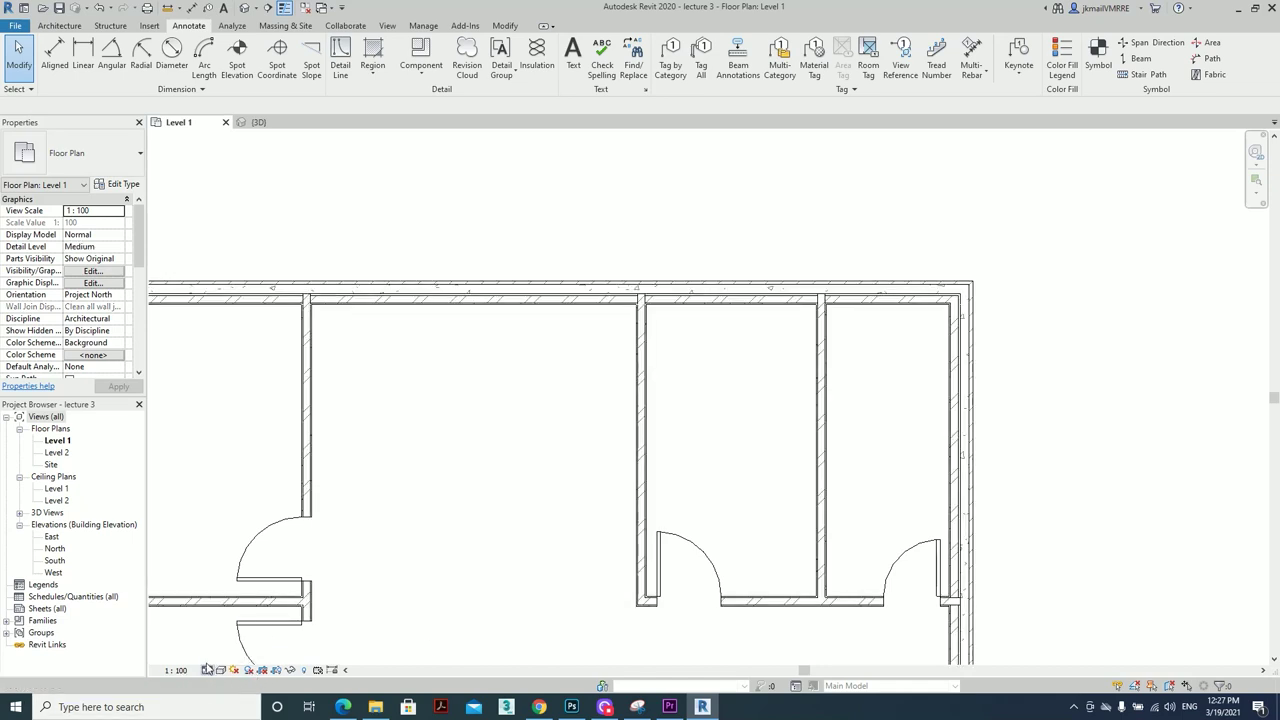
pyautogui.click(207, 670)
pyautogui.click(226, 629)
pyautogui.scroll(-5, 800, 440)
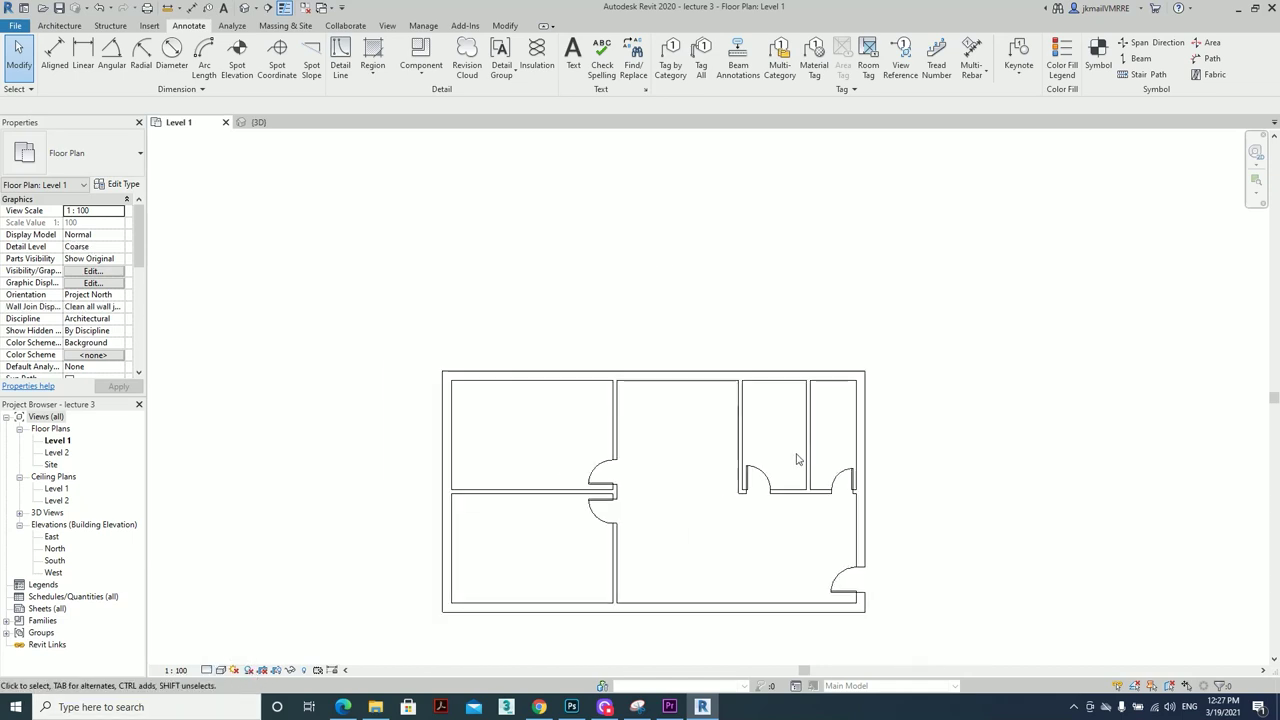
pyautogui.scroll(2, 914, 488)
pyautogui.scroll(2, 1037, 531)
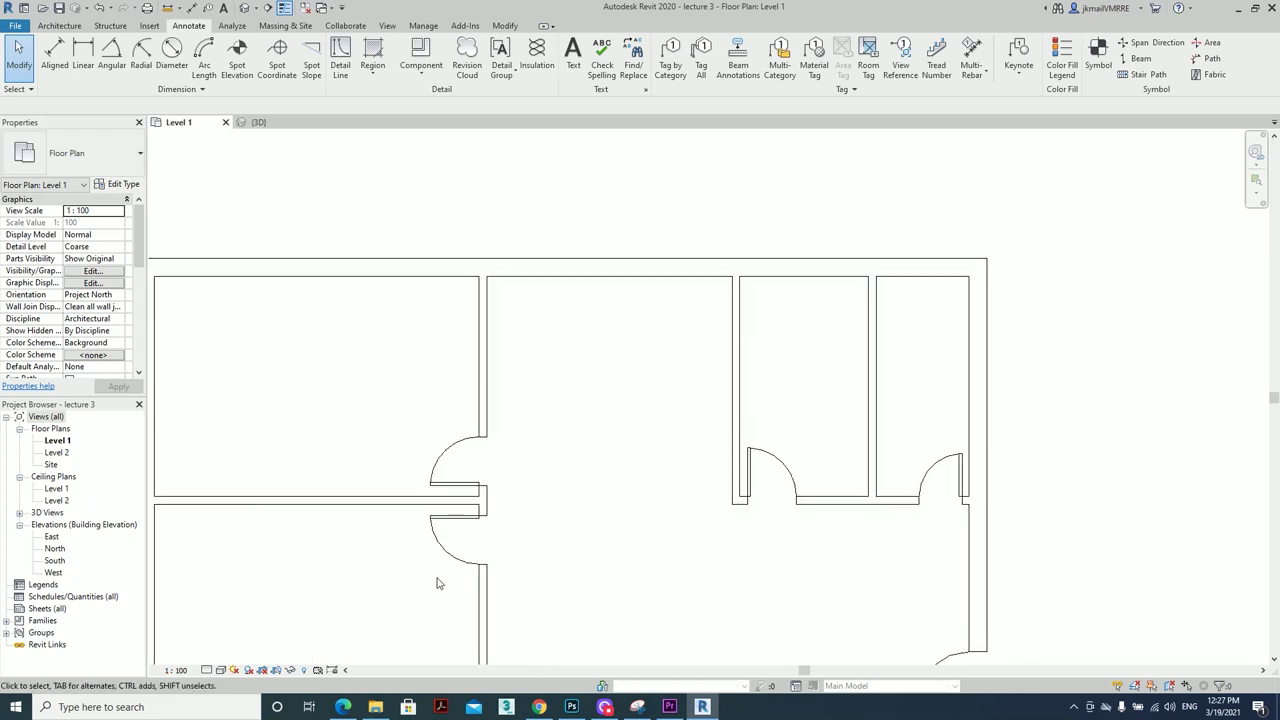
pyautogui.click(178, 670)
pyautogui.click(207, 670)
pyautogui.click(226, 655)
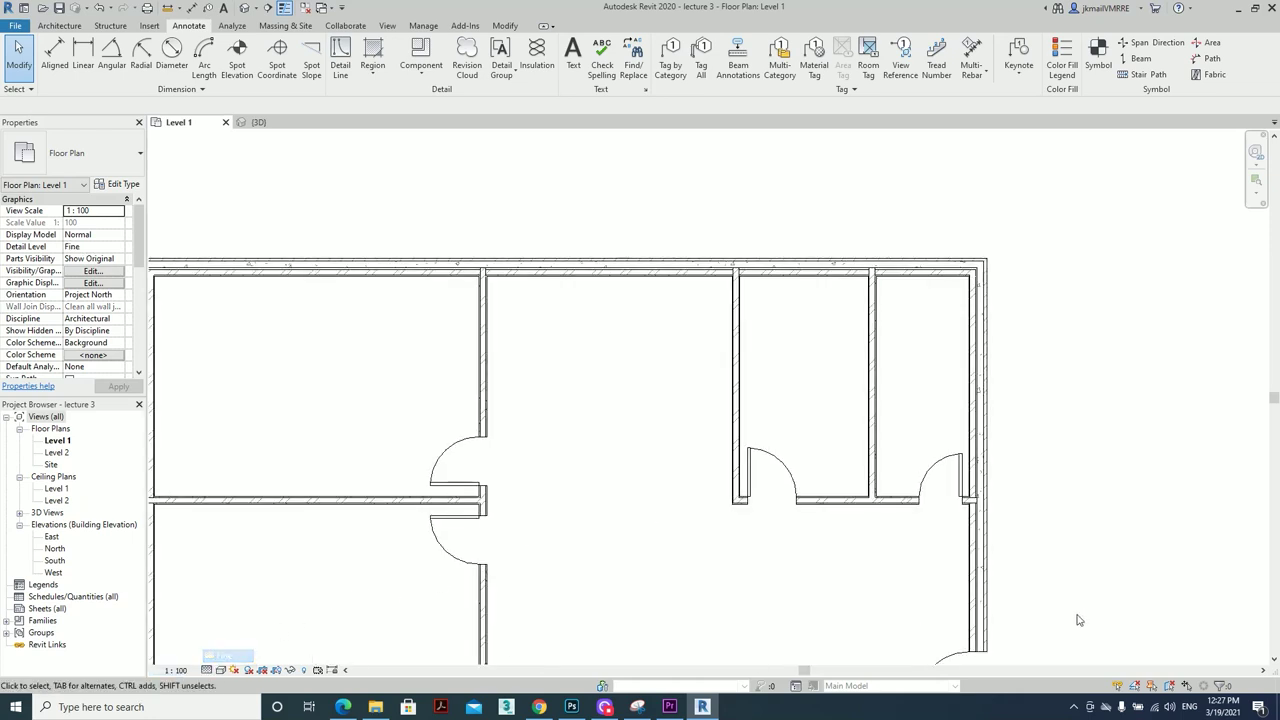
pyautogui.moveTo(927, 310); pyautogui.dragTo(731, 315, button='middle')
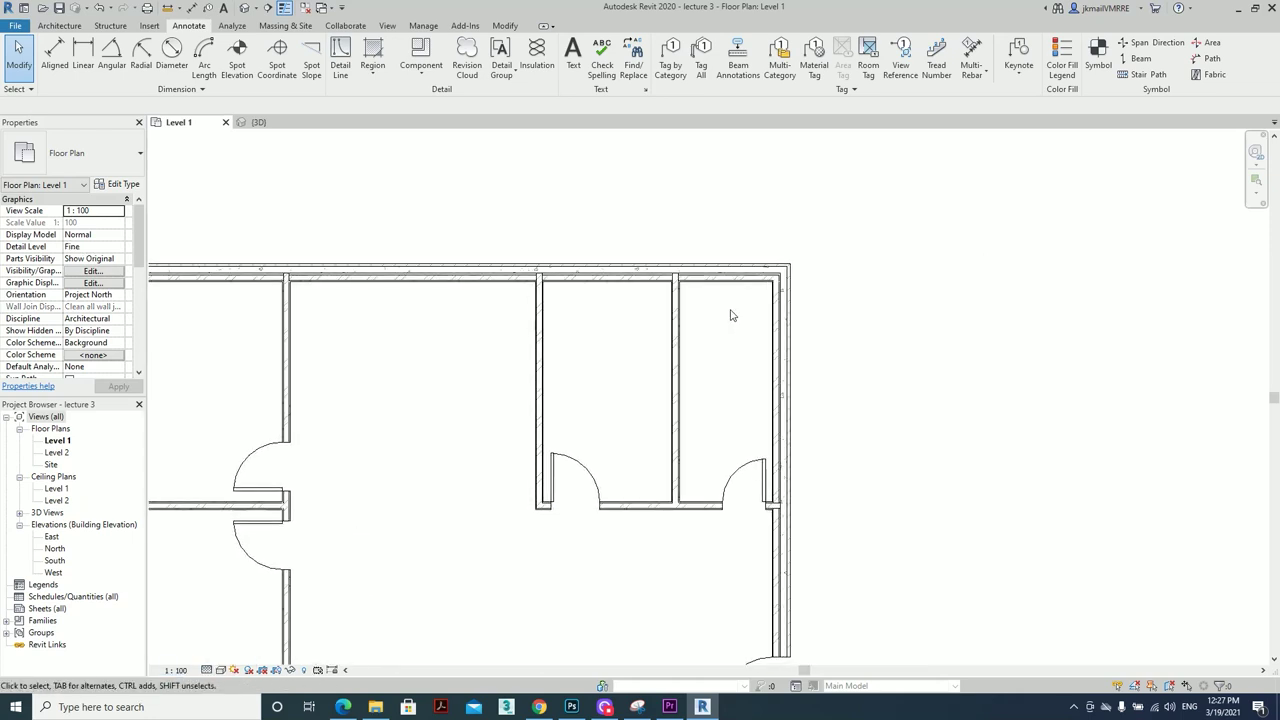
pyautogui.scroll(1, 720, 466)
pyautogui.scroll(1, 674, 366)
pyautogui.scroll(1, 651, 446)
pyautogui.scroll(1, 641, 435)
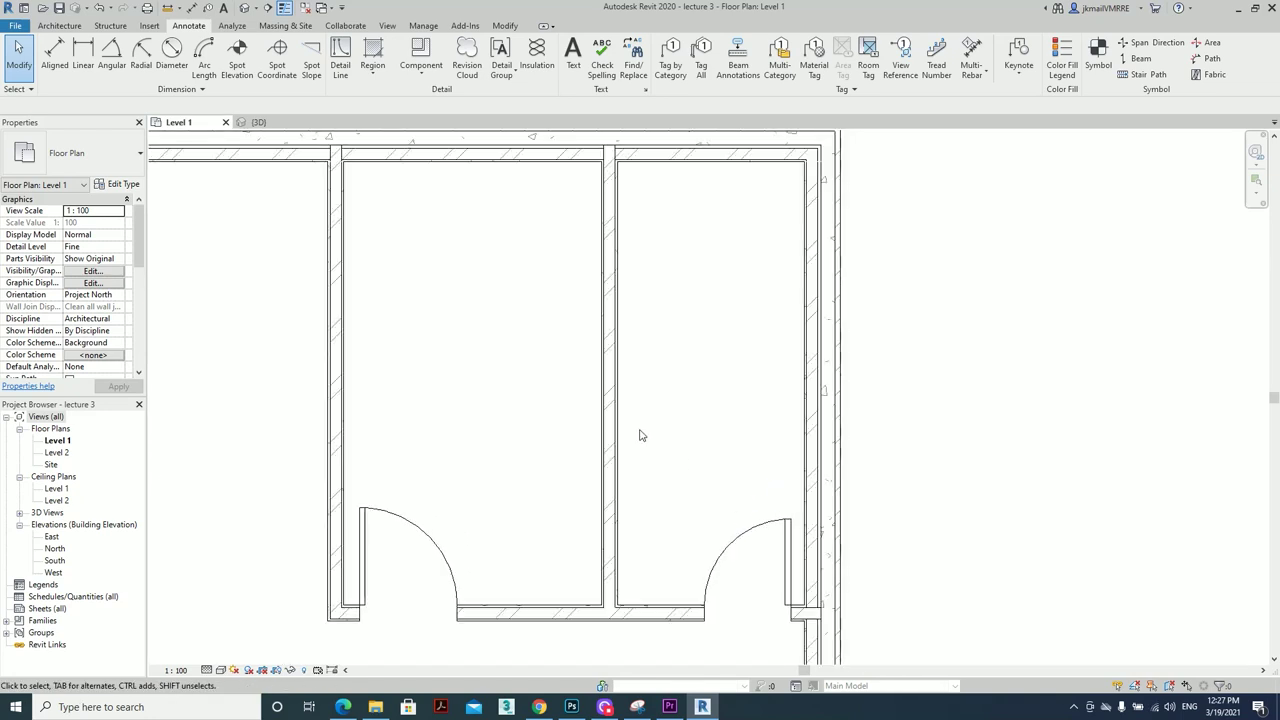
# Duplicate the partition wall's 14mm type as 'bathroom internal wall' and open its layer structure
pyautogui.click(606, 397)
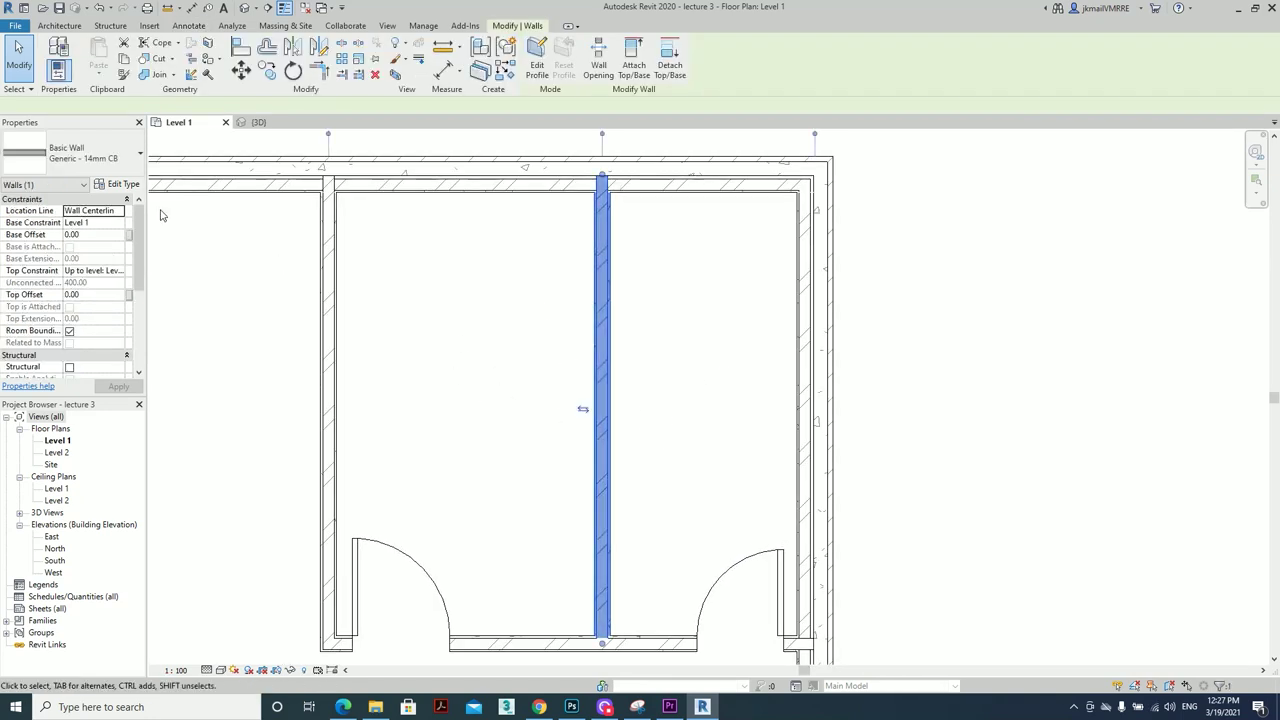
pyautogui.click(120, 184)
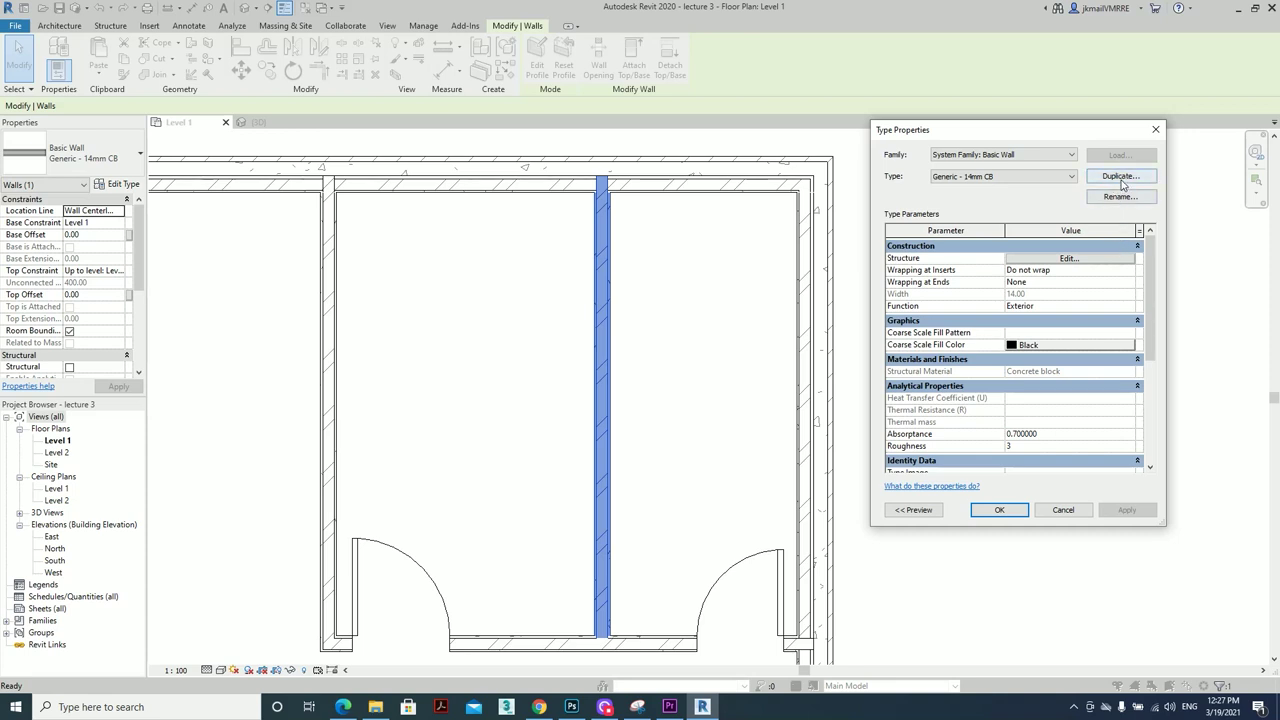
pyautogui.click(1120, 176)
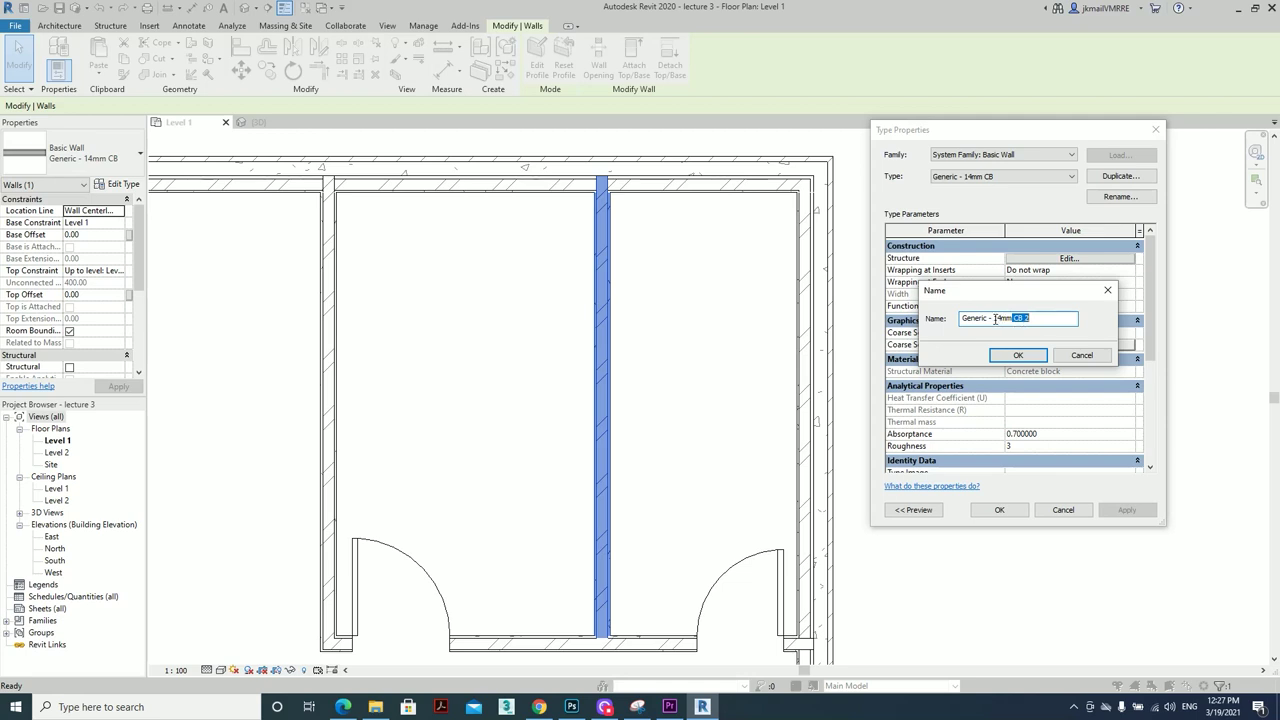
pyautogui.moveTo(1032, 319); pyautogui.dragTo(843, 318)
pyautogui.write('bathr')
pyautogui.write('oom internal wall')
pyautogui.click(1033, 358)
pyautogui.click(1036, 260)
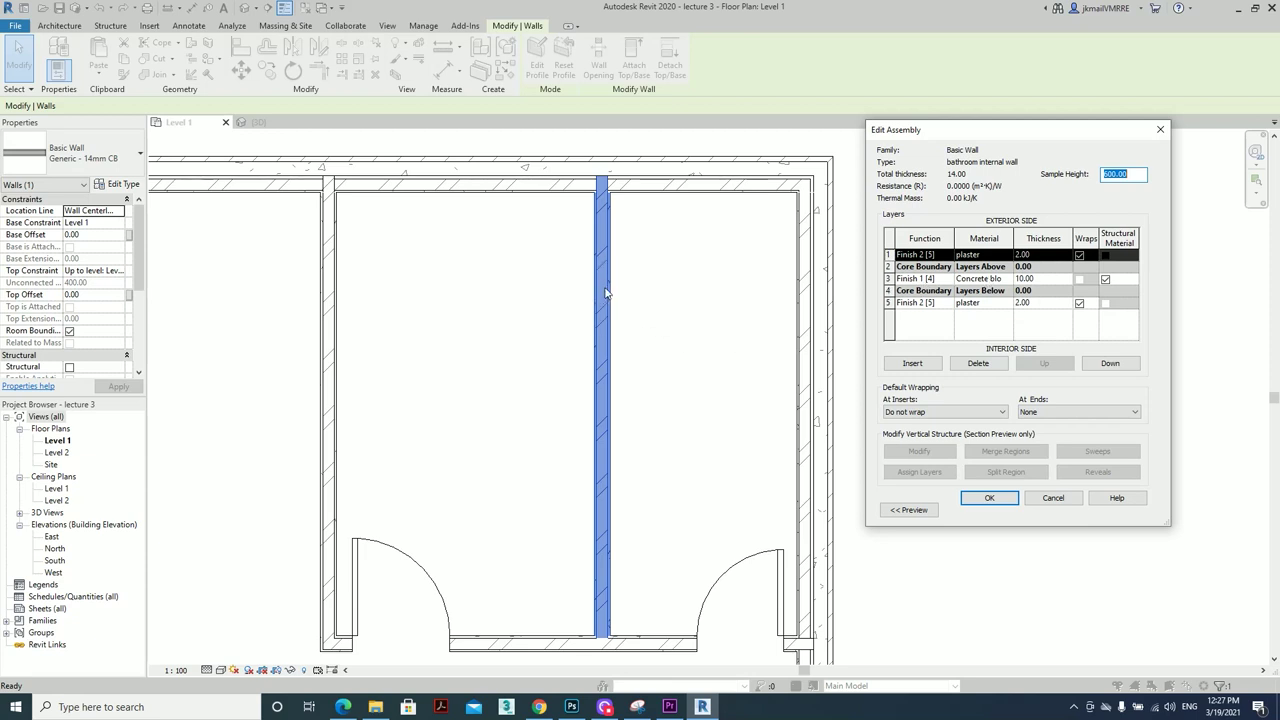
# Set the inner plaster layer to 3.00 thick and insert a new layer at the interior face
pyautogui.click(1057, 304)
pyautogui.write('3')
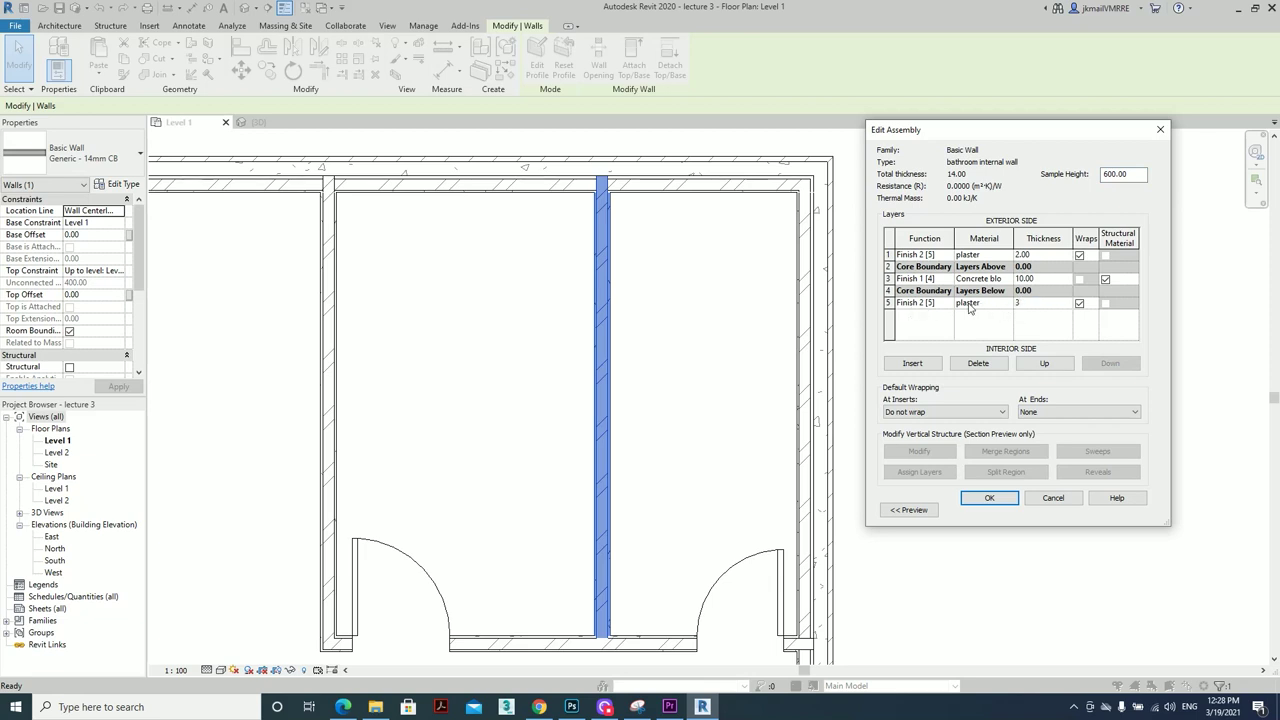
pyautogui.press('Return')
pyautogui.click(921, 366)
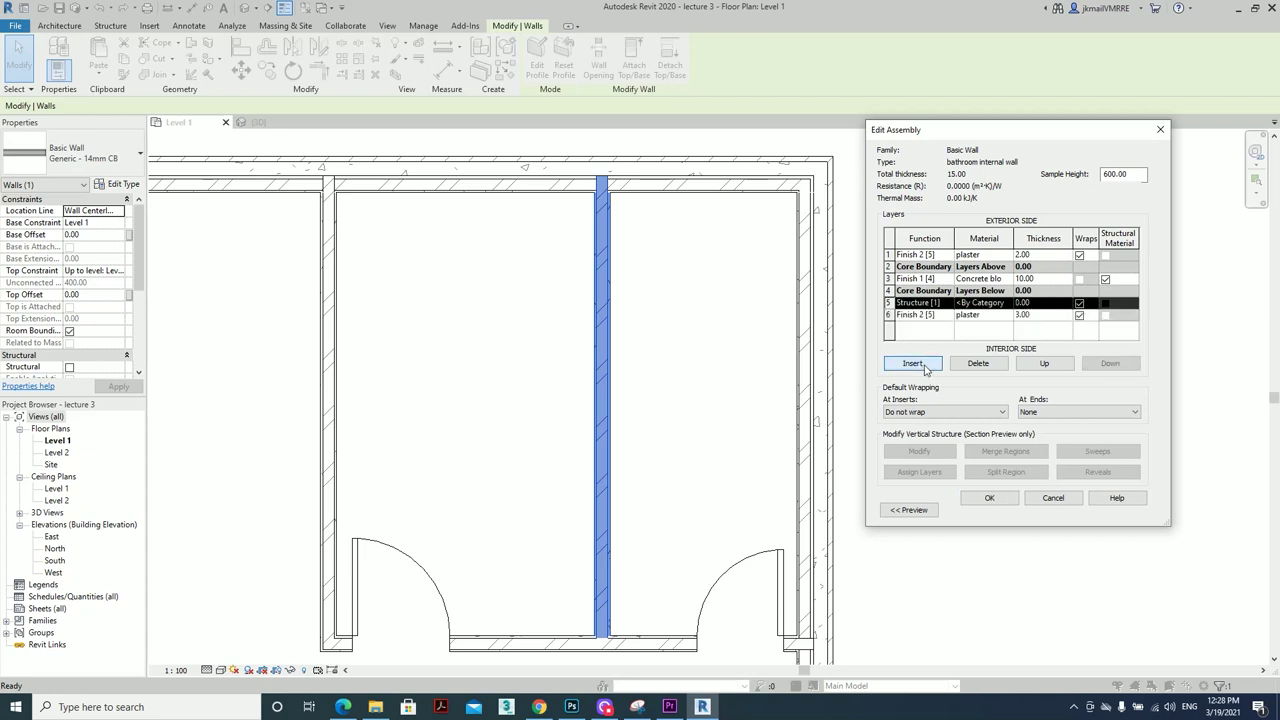
pyautogui.click(1108, 366)
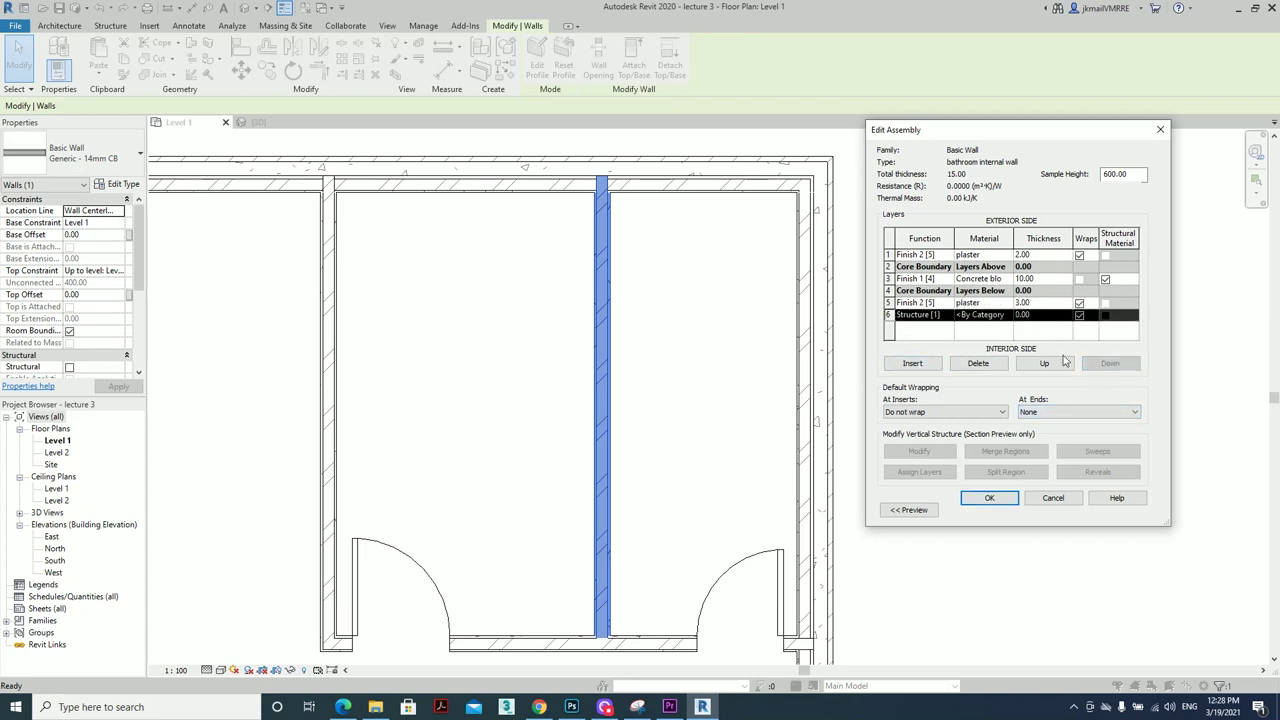
pyautogui.click(1045, 316)
pyautogui.write('1')
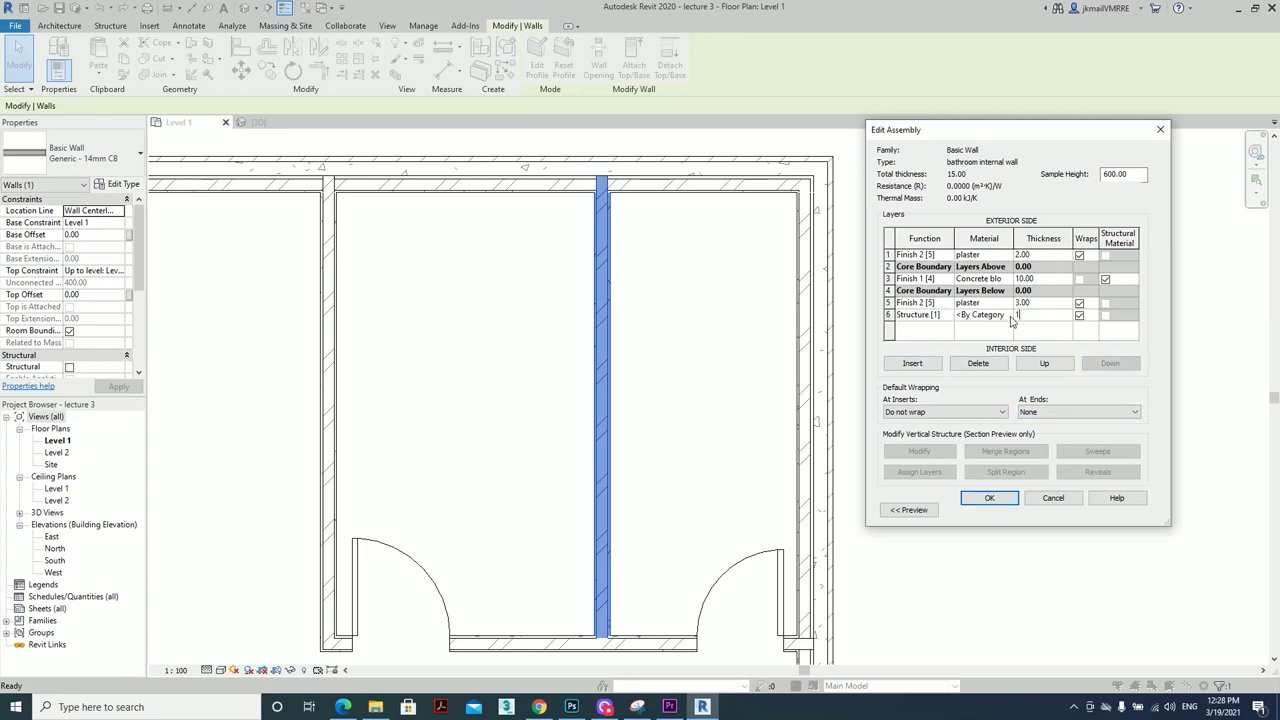
# Assign Ceramic Tile as the new interior layer's material
pyautogui.click(978, 315)
pyautogui.click(1001, 315)
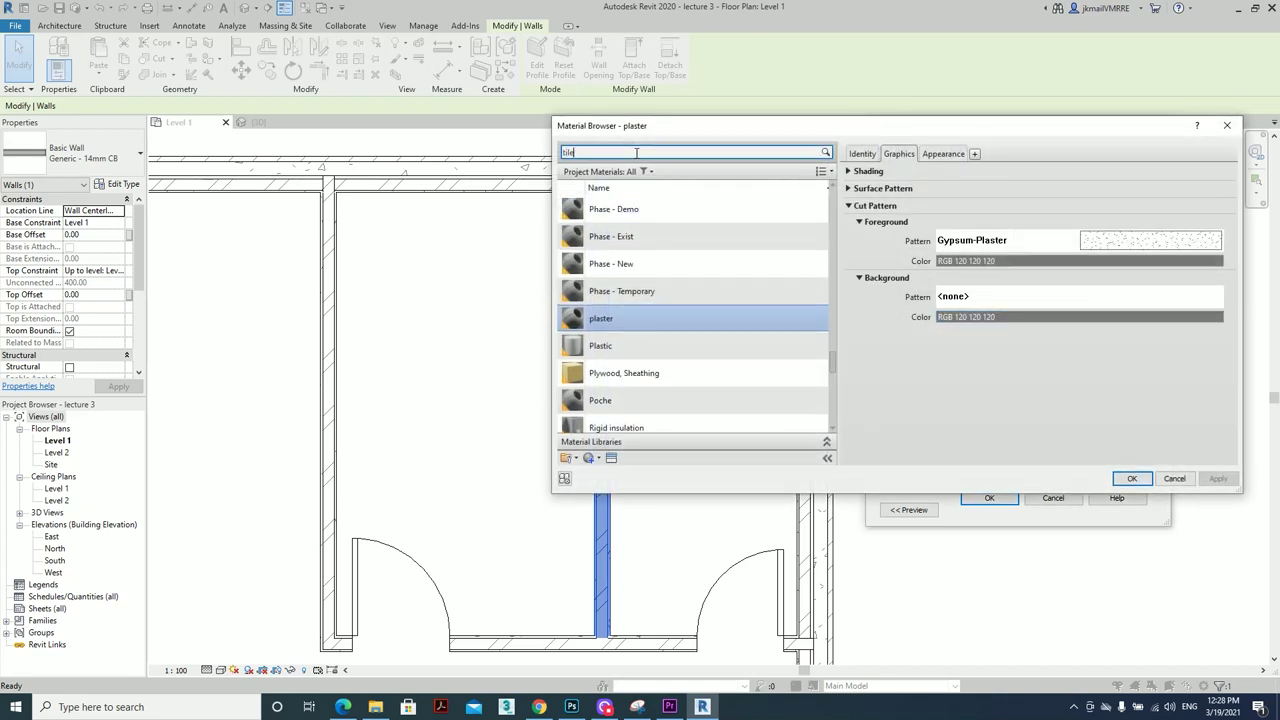
pyautogui.write('s')
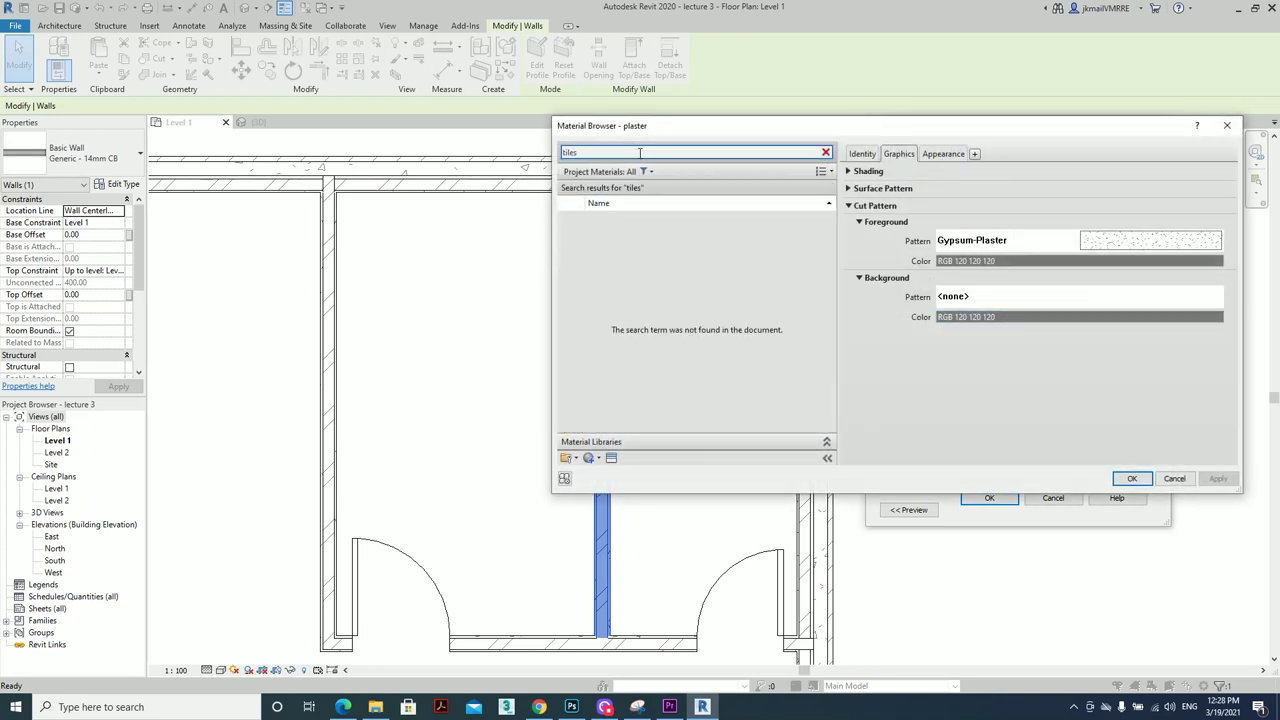
pyautogui.press('BackSpace')
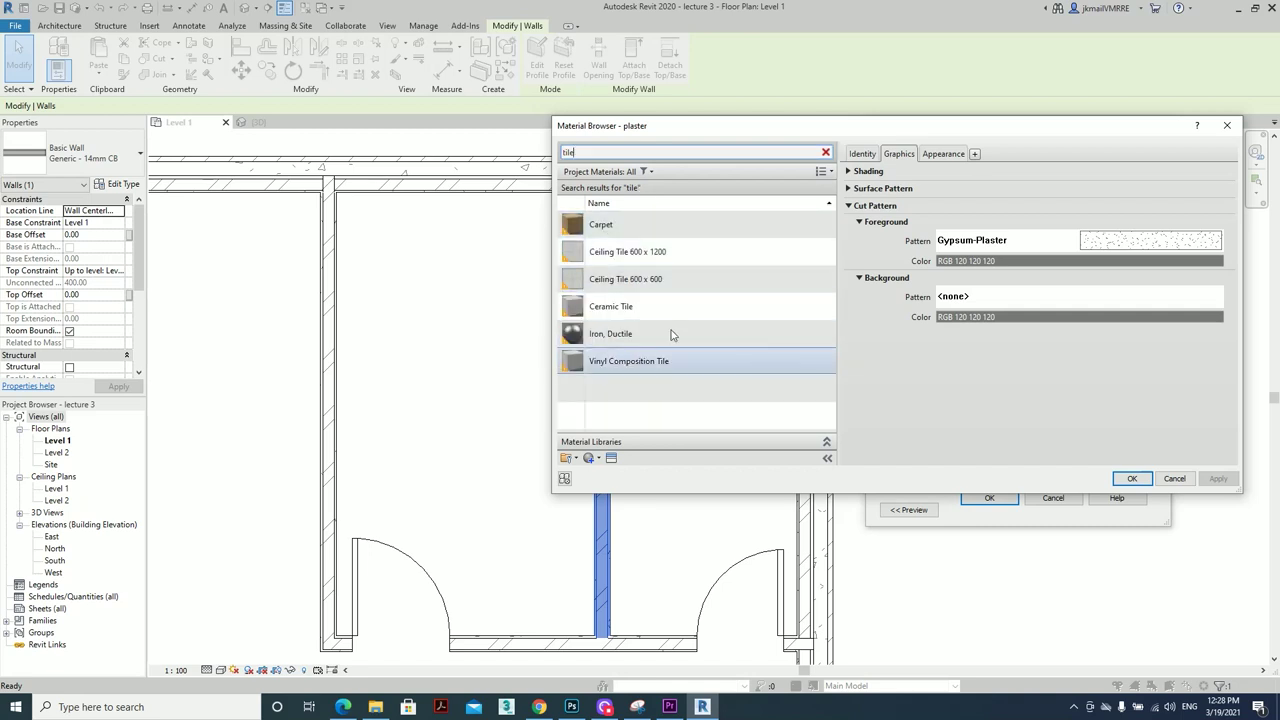
pyautogui.click(690, 306)
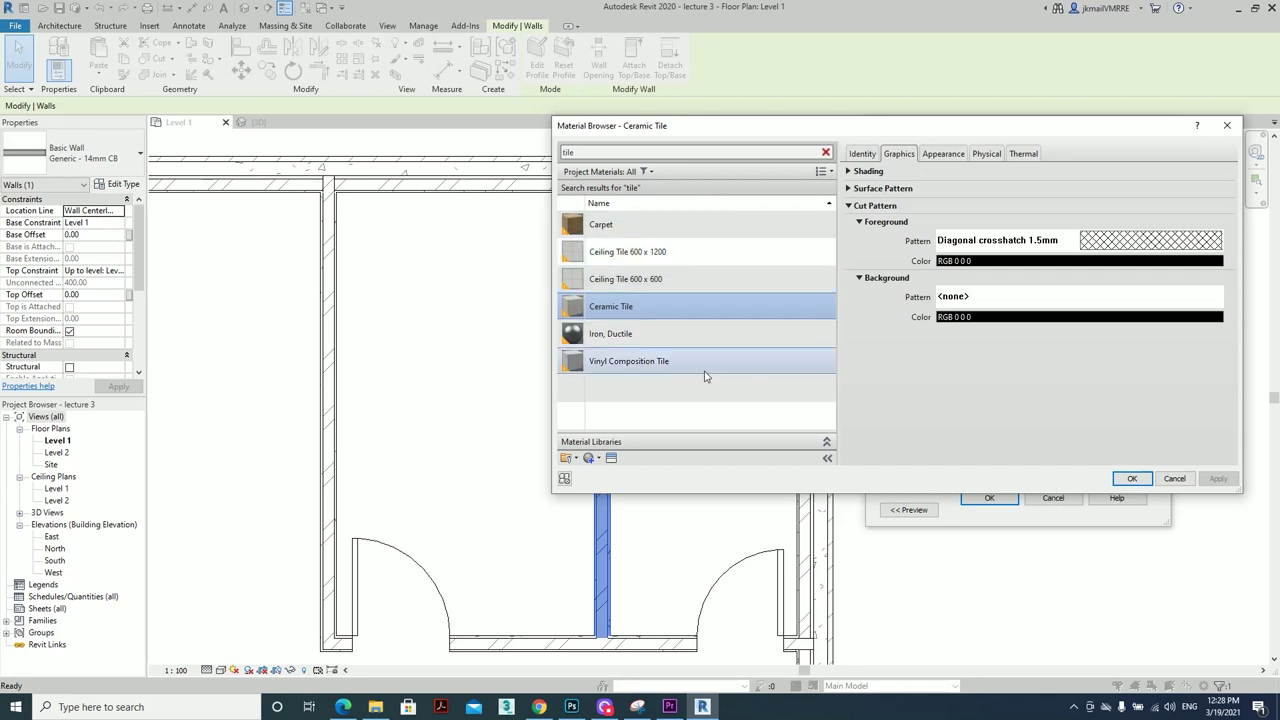
pyautogui.click(1132, 478)
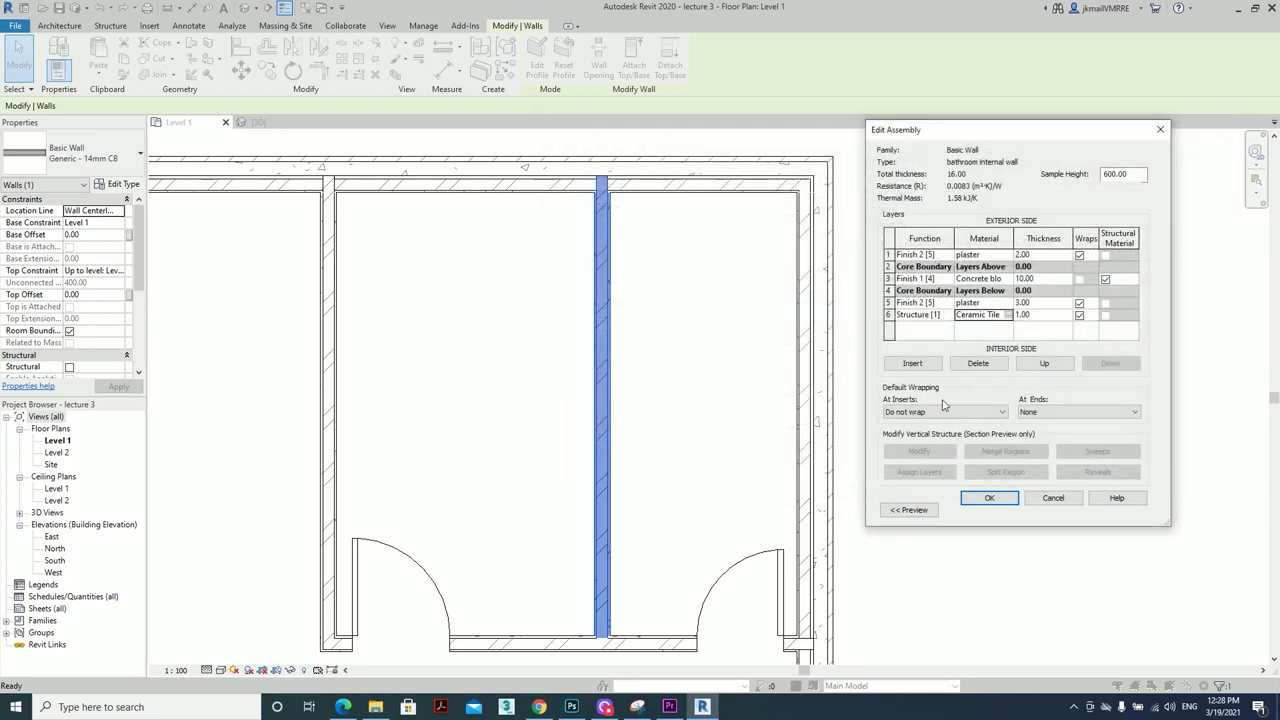
# Change the 3.00 inner layer to Concrete, Lightweight, keeping the tile layer at 1.00
pyautogui.click(1008, 304)
pyautogui.click(1010, 303)
pyautogui.write('c')
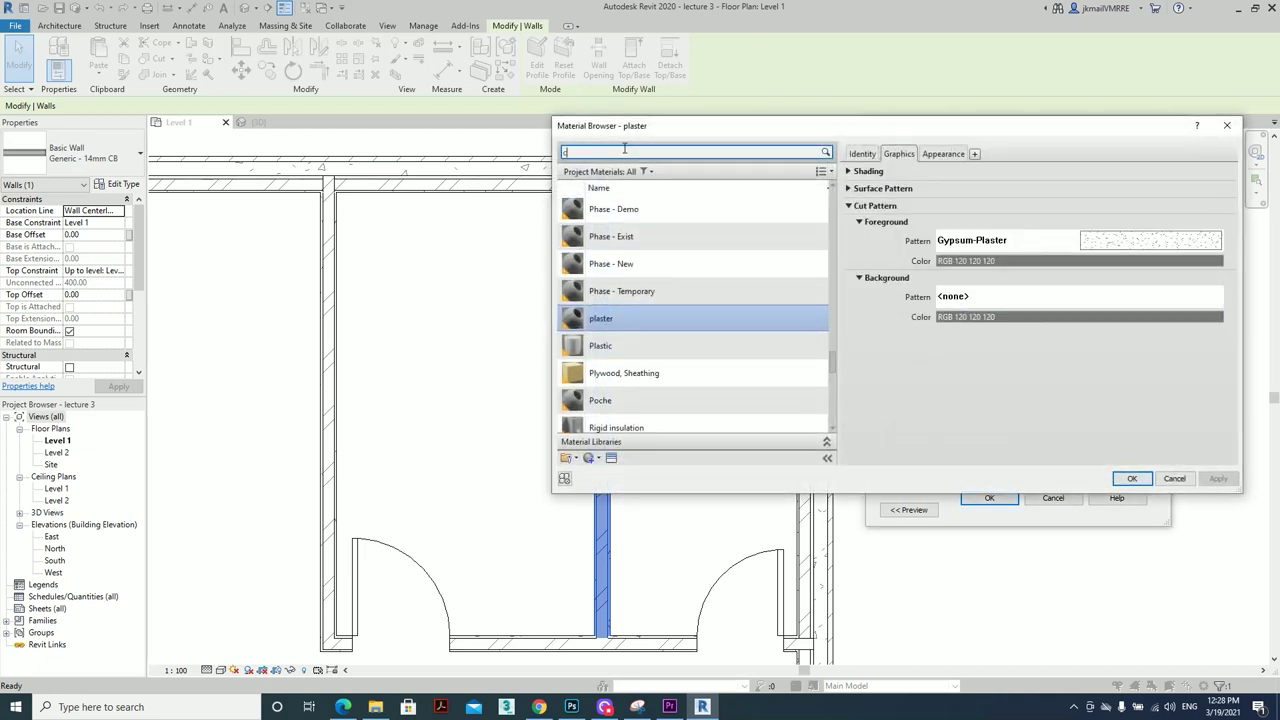
pyautogui.write('onc')
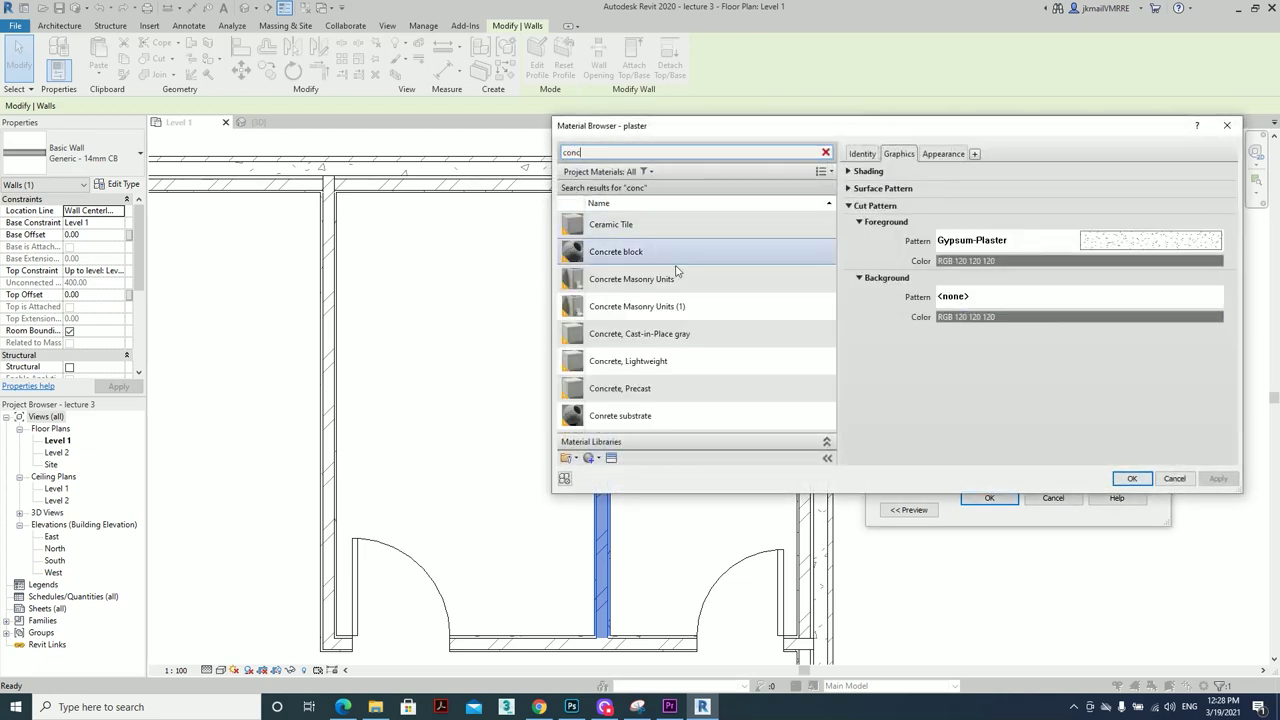
pyautogui.click(691, 362)
pyautogui.click(1140, 480)
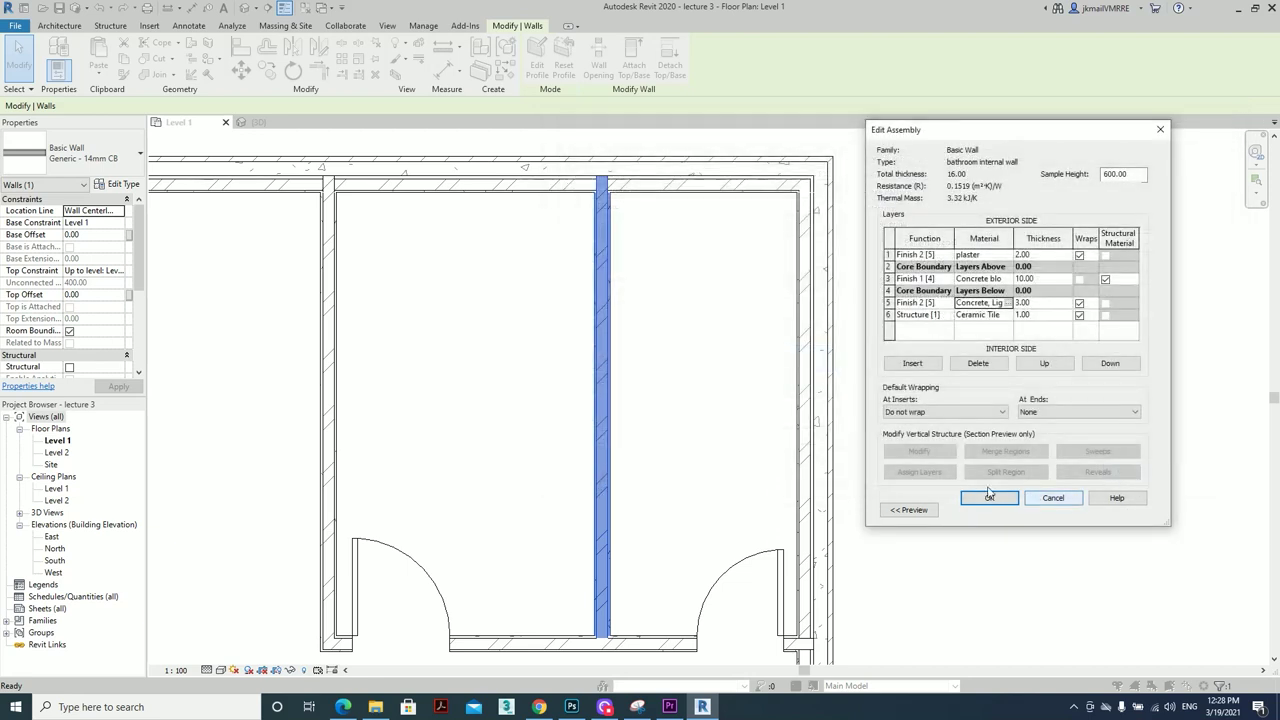
pyautogui.click(1043, 316)
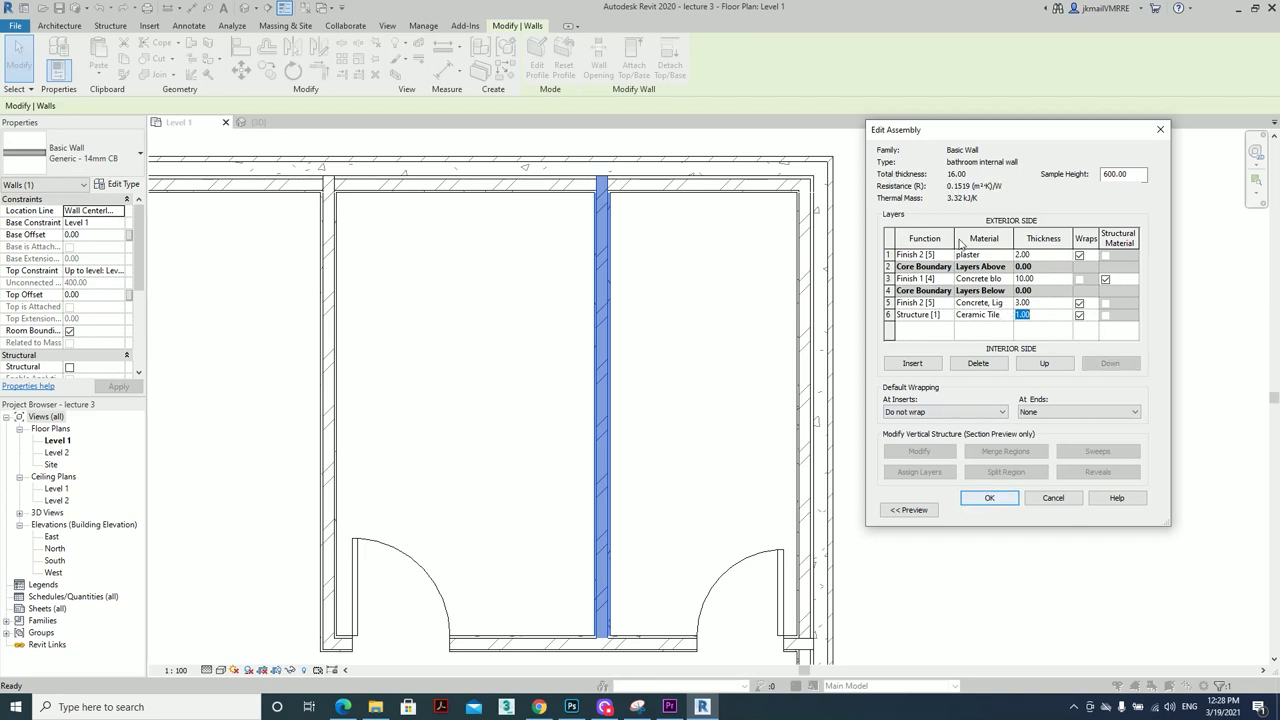
# Clear the layer priority error by making the tile layer Finish 2, then accept the build-up
pyautogui.click(1009, 500)
pyautogui.click(721, 367)
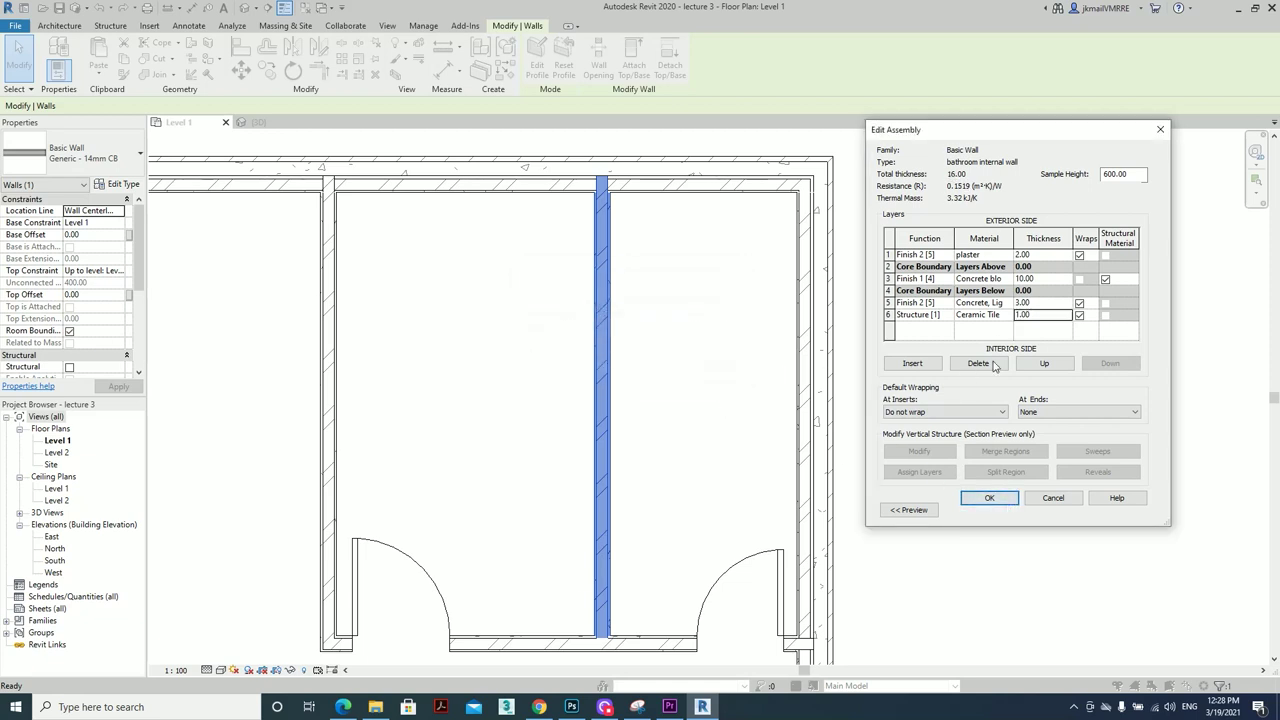
pyautogui.click(946, 316)
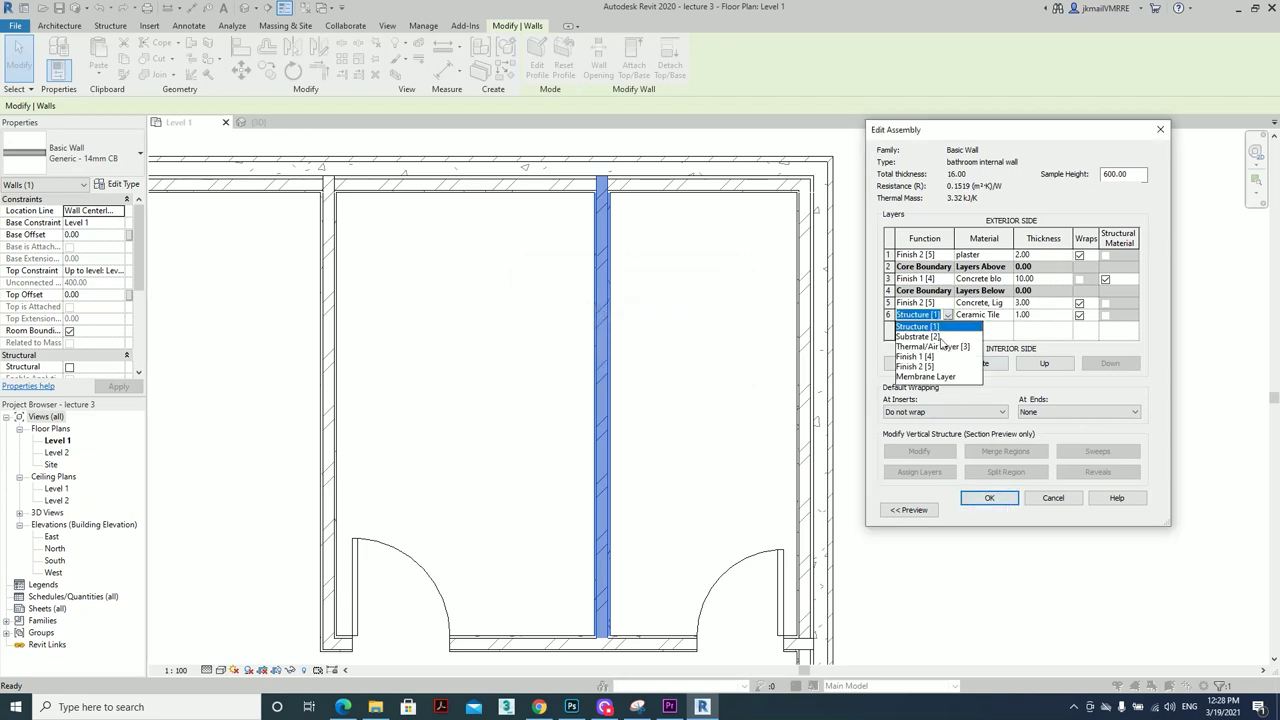
pyautogui.click(938, 377)
pyautogui.click(989, 499)
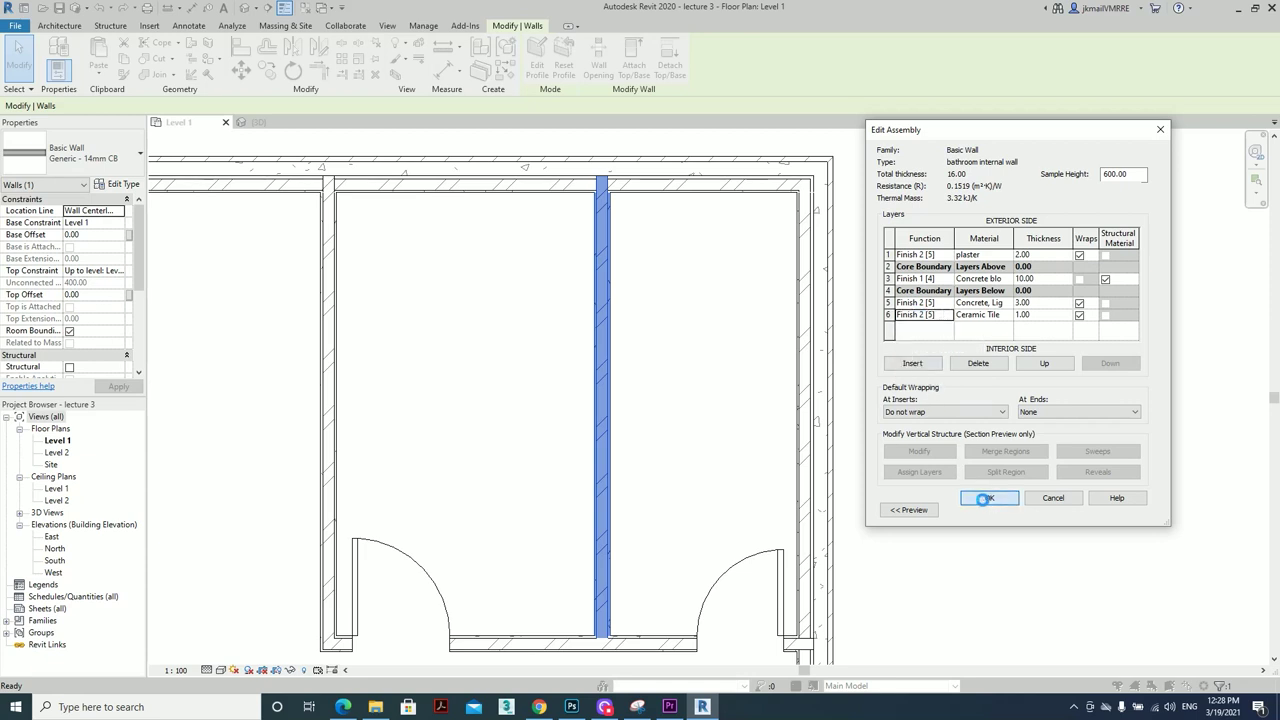
# Rename the wall type to 'bathroom internal wall 16 cm' and close the type properties
pyautogui.click(1117, 197)
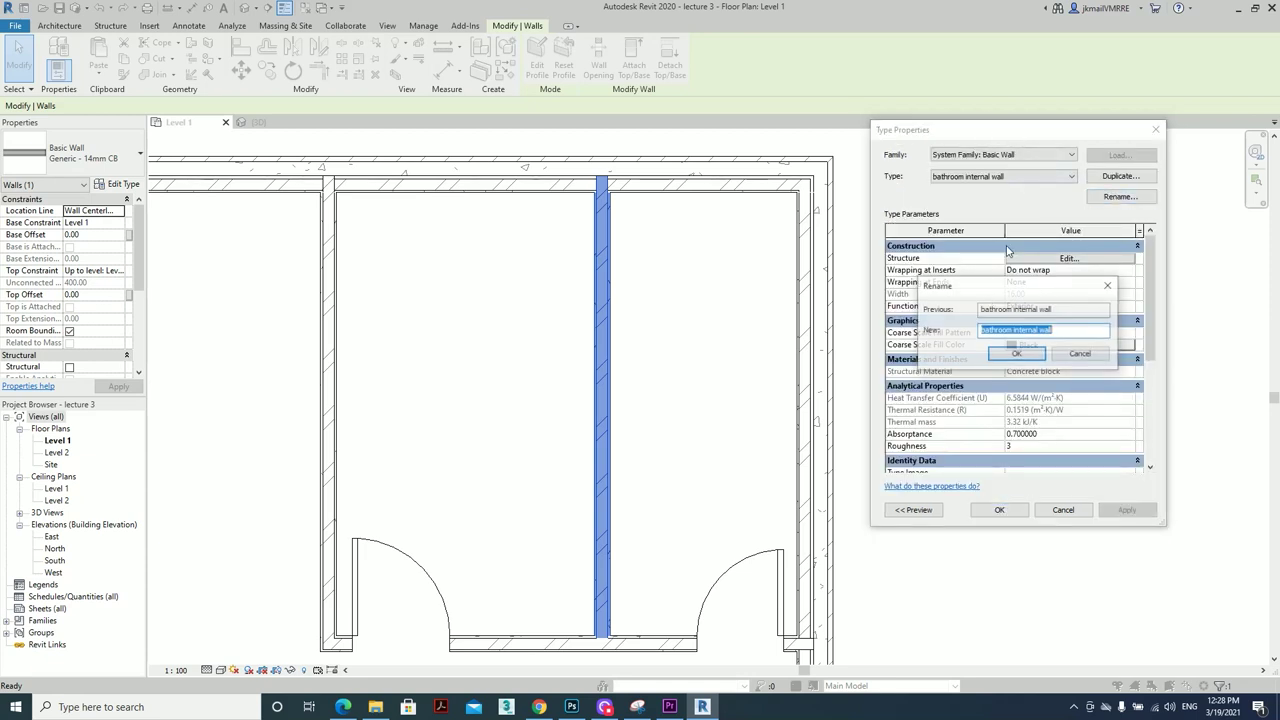
pyautogui.click(1081, 331)
pyautogui.write('16 cm')
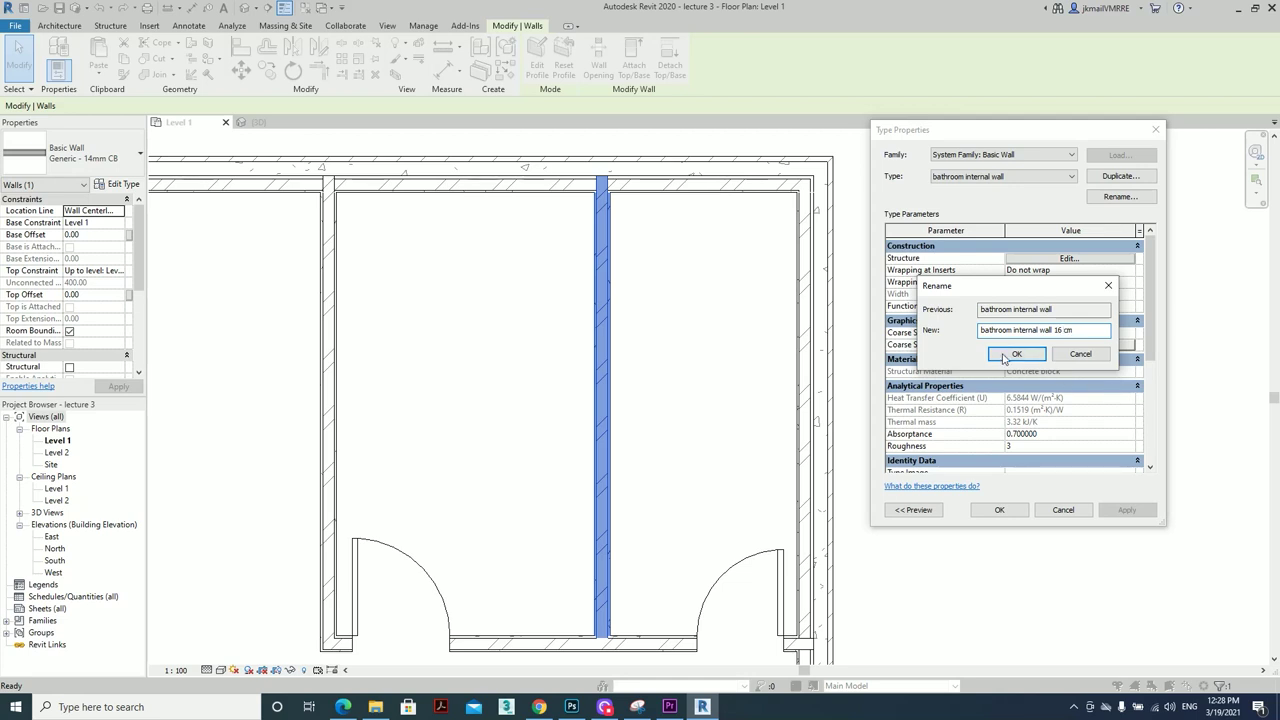
pyautogui.click(1001, 358)
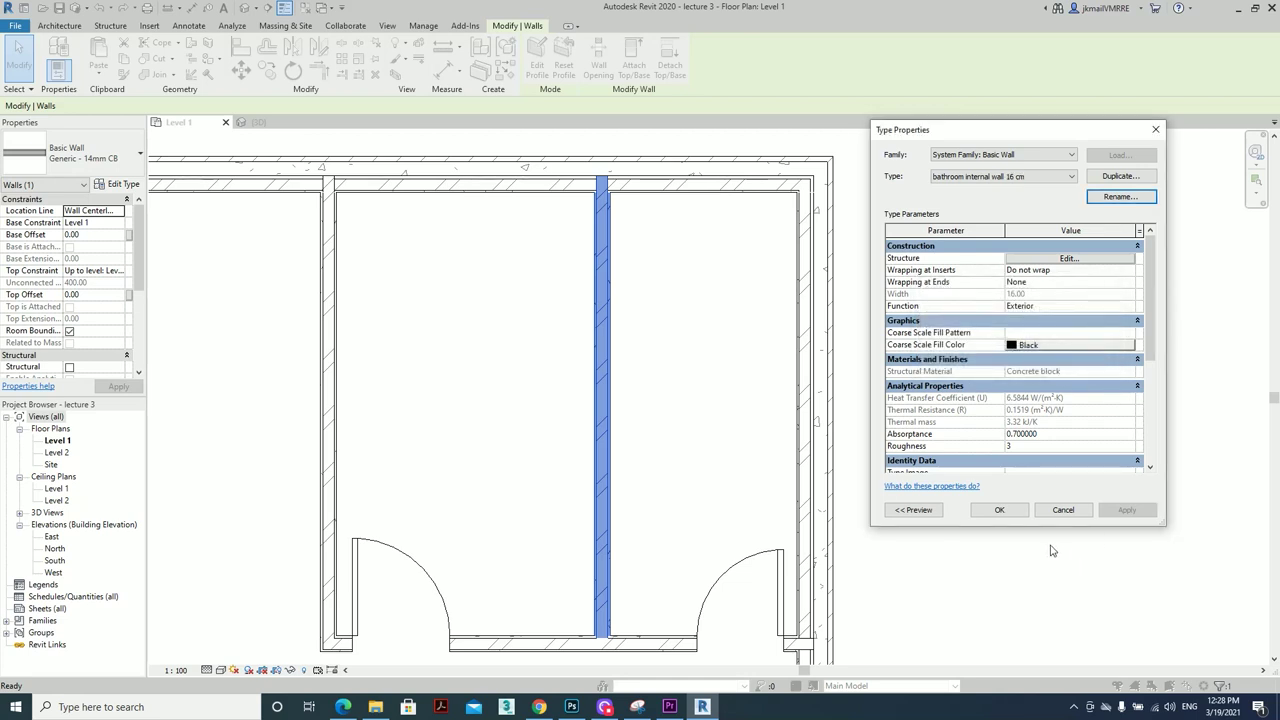
pyautogui.click(1000, 516)
# Zoom around the plan, switching the selection between the right and top exterior walls
pyautogui.press('Escape')
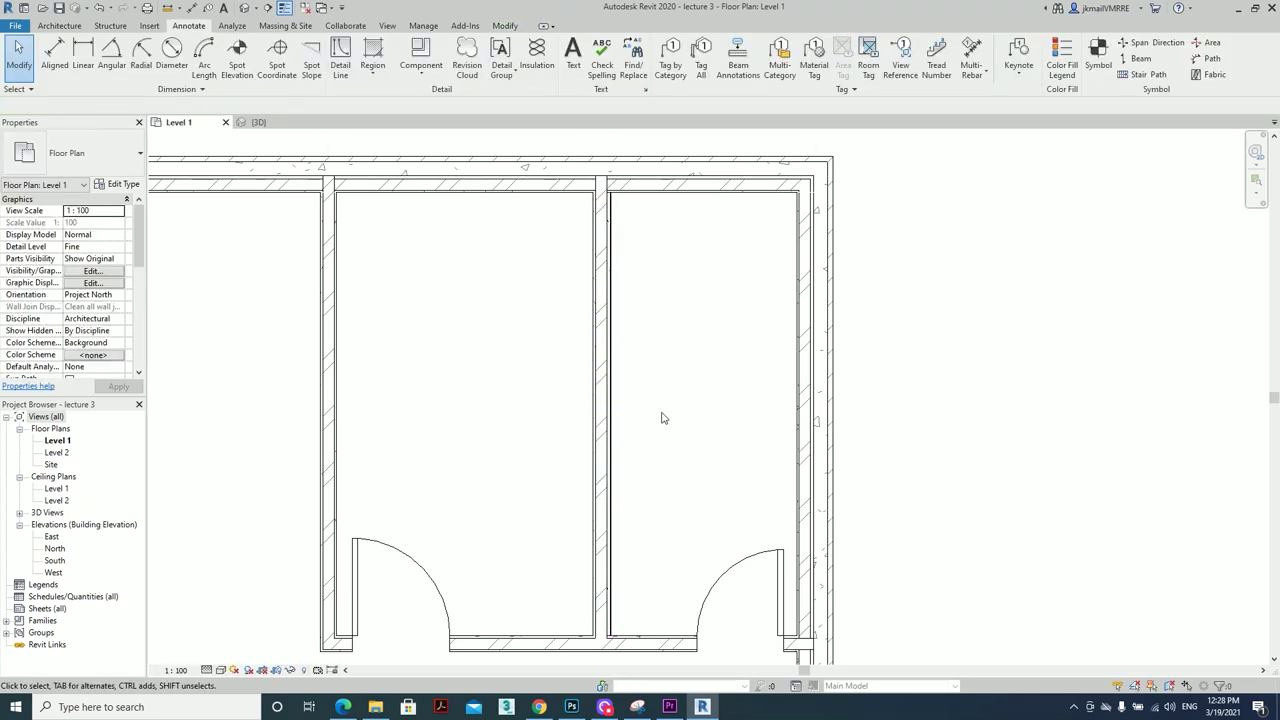
pyautogui.scroll(3, 611, 154)
pyautogui.scroll(3, 615, 174)
pyautogui.scroll(-2, 615, 174)
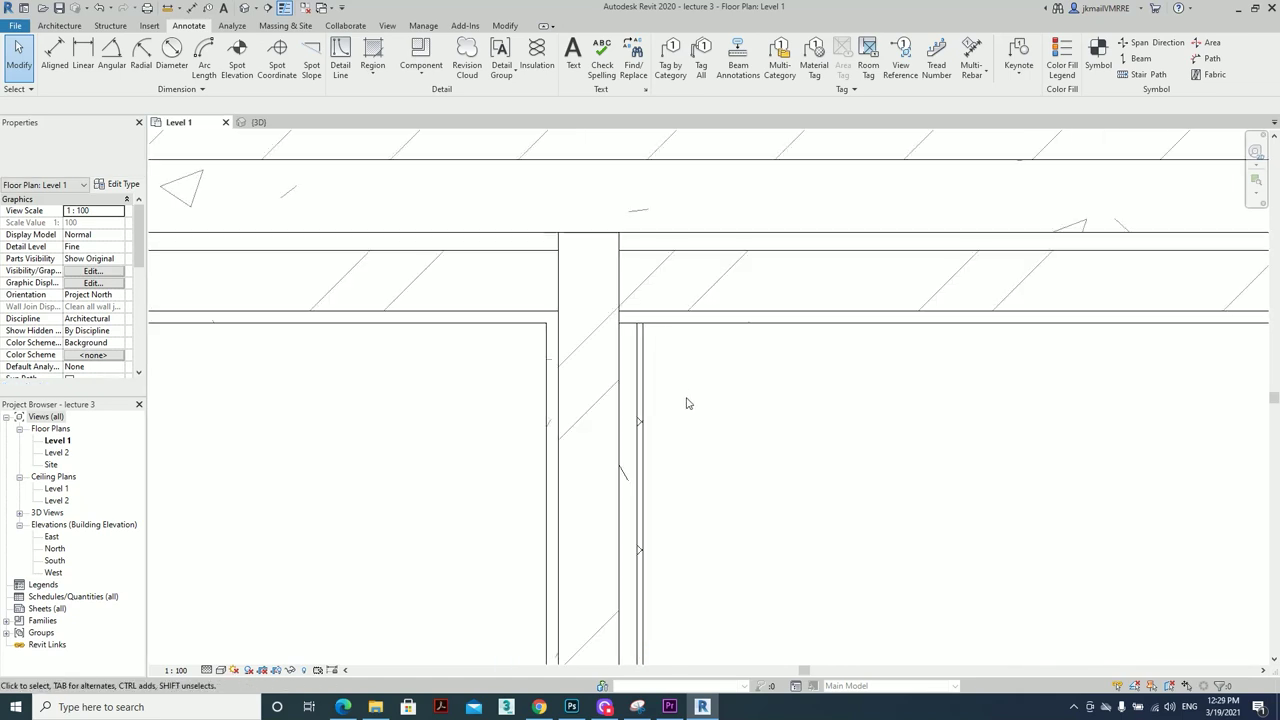
pyautogui.scroll(-1, 686, 400)
pyautogui.scroll(-2, 651, 306)
pyautogui.scroll(-2, 580, 315)
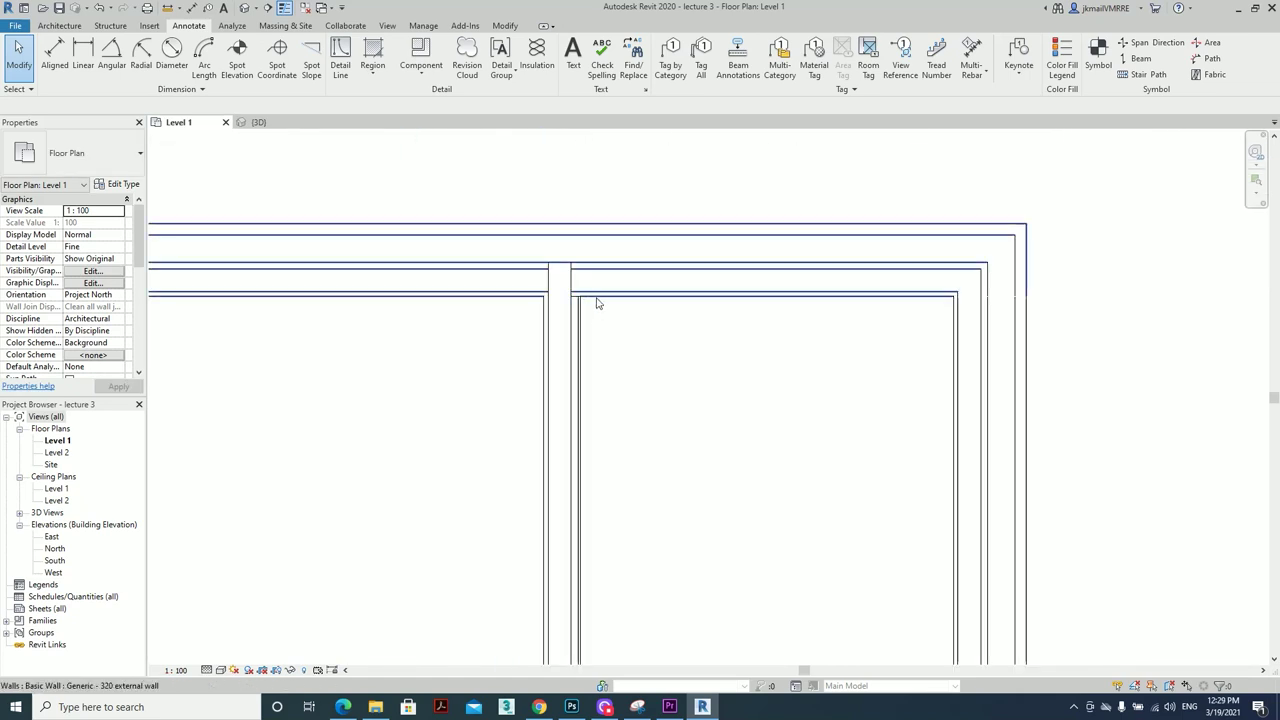
pyautogui.scroll(-1, 630, 315)
pyautogui.scroll(-2, 650, 330)
pyautogui.scroll(2, 703, 283)
pyautogui.scroll(-1, 703, 283)
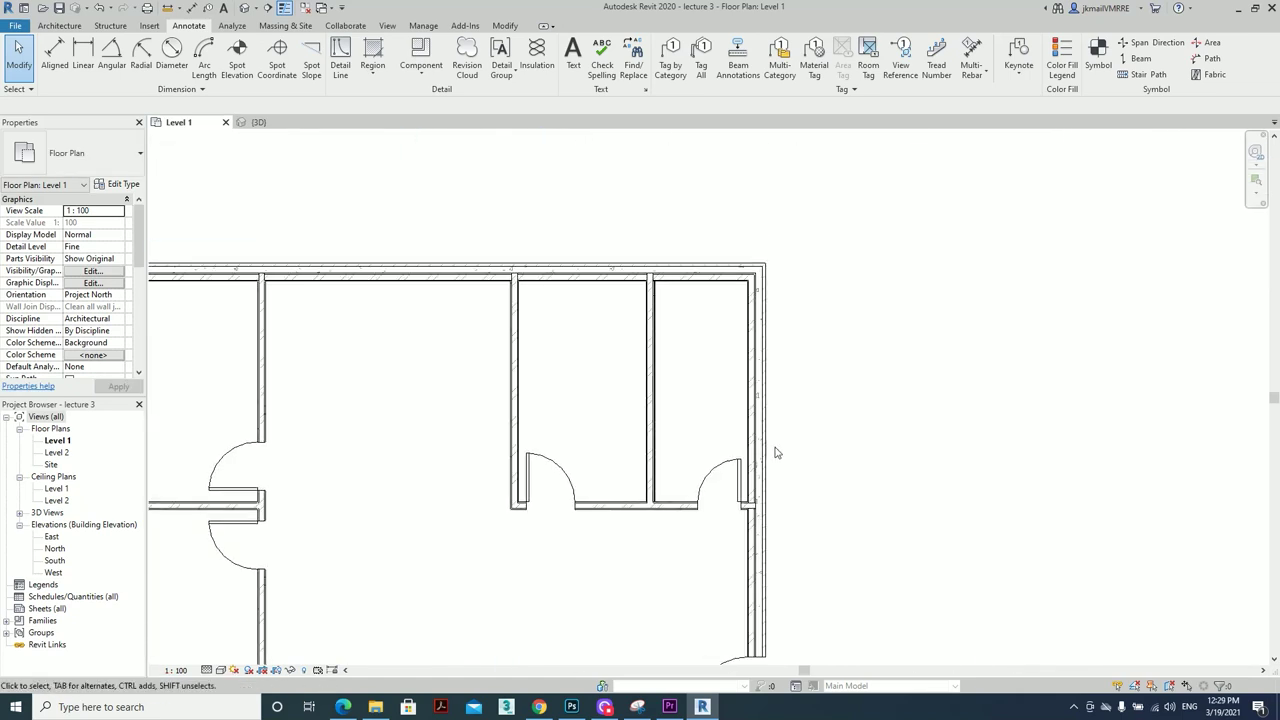
pyautogui.scroll(2, 580, 277)
pyautogui.scroll(-1, 650, 400)
pyautogui.scroll(-1, 735, 485)
pyautogui.scroll(1, 735, 485)
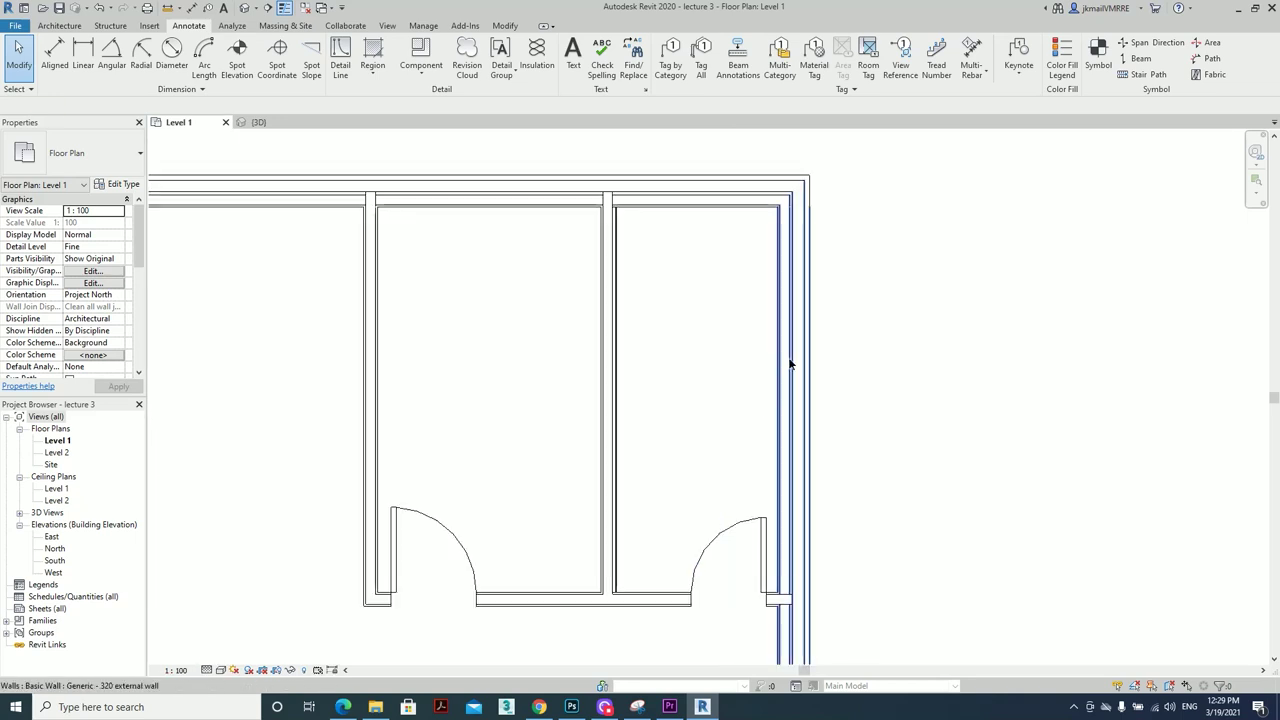
pyautogui.click(789, 363)
pyautogui.click(740, 200)
pyautogui.click(800, 280)
pyautogui.click(740, 198)
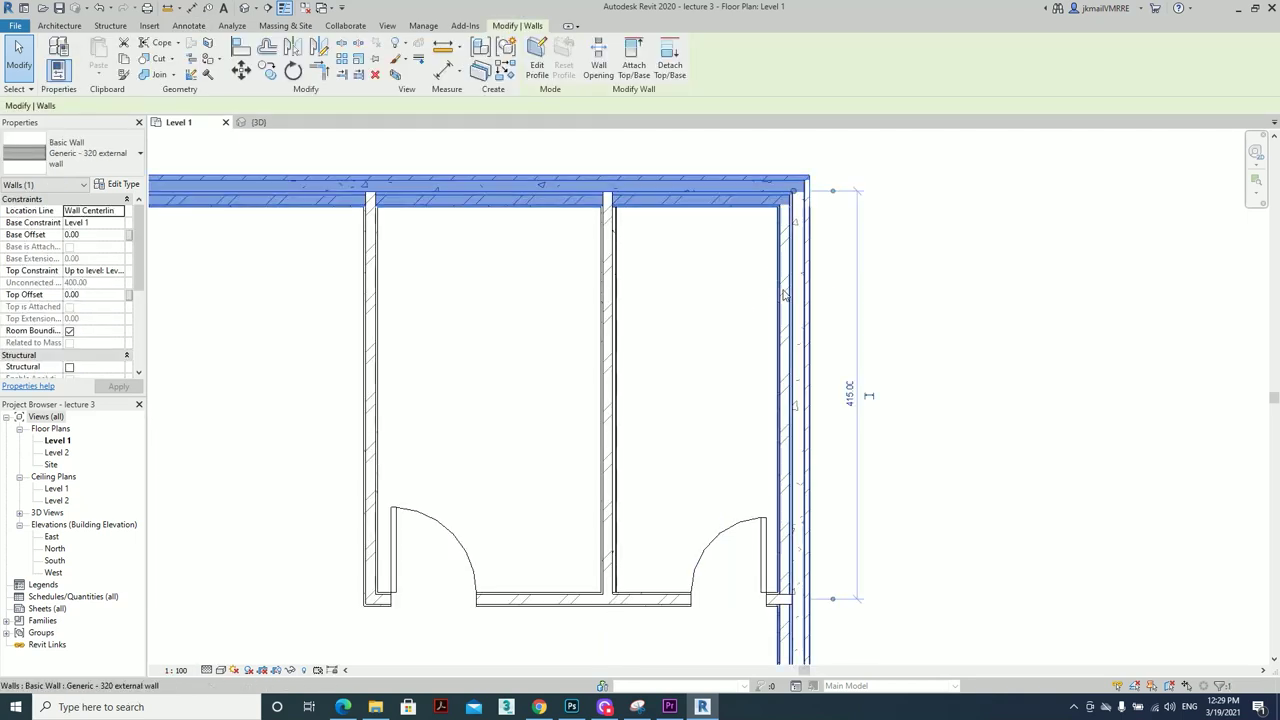
pyautogui.click(594, 195)
pyautogui.click(830, 359)
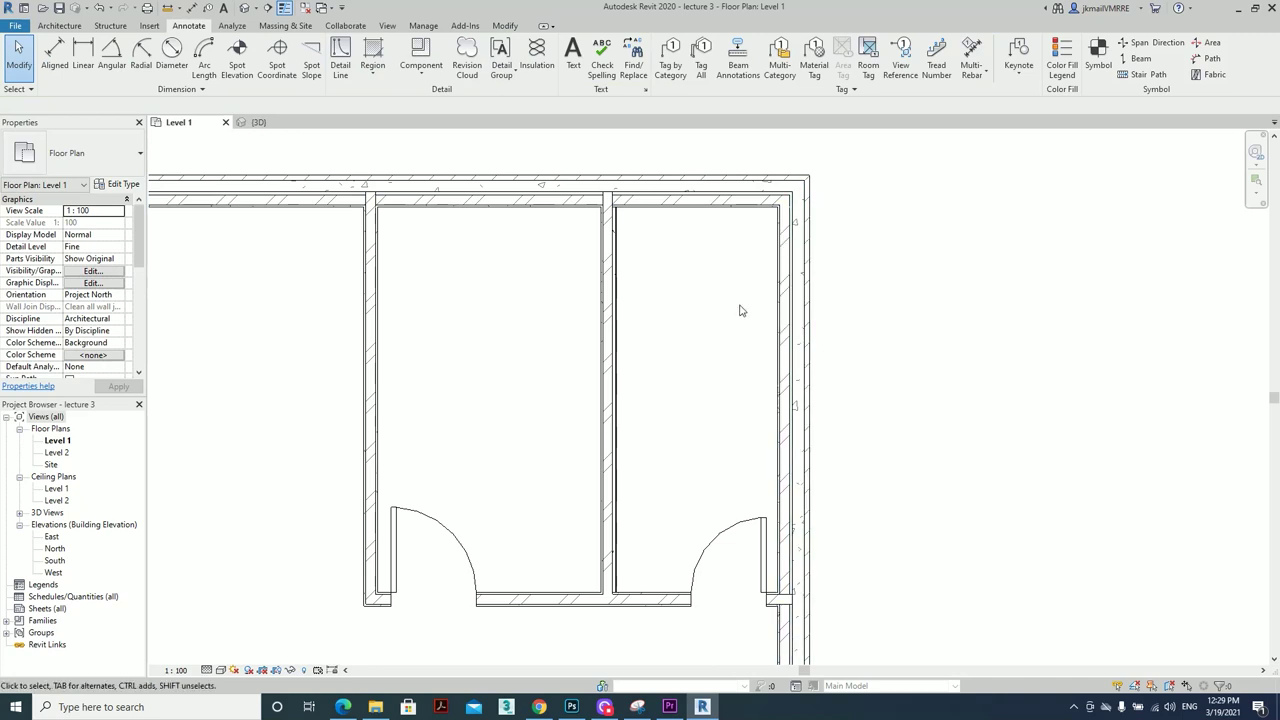
# Leave the Split tool and select the upper segment of the right exterior wall
pyautogui.click(505, 25)
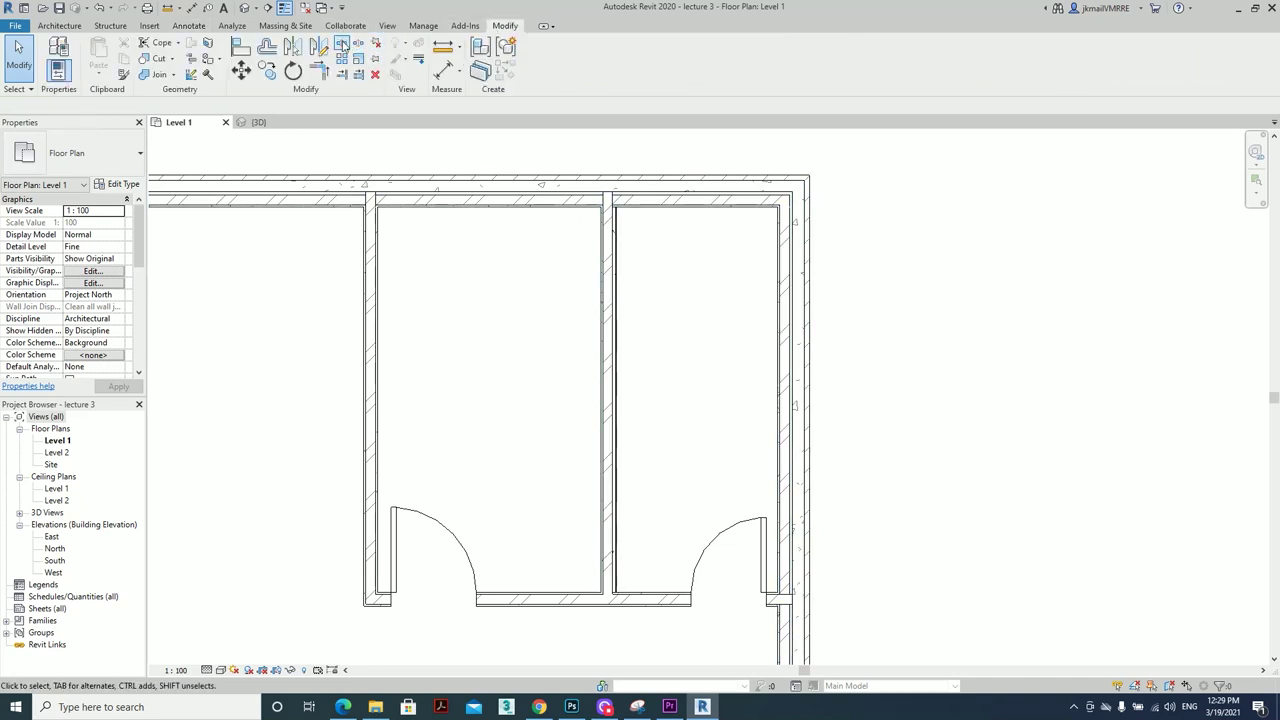
pyautogui.click(341, 43)
pyautogui.scroll(1, 610, 172)
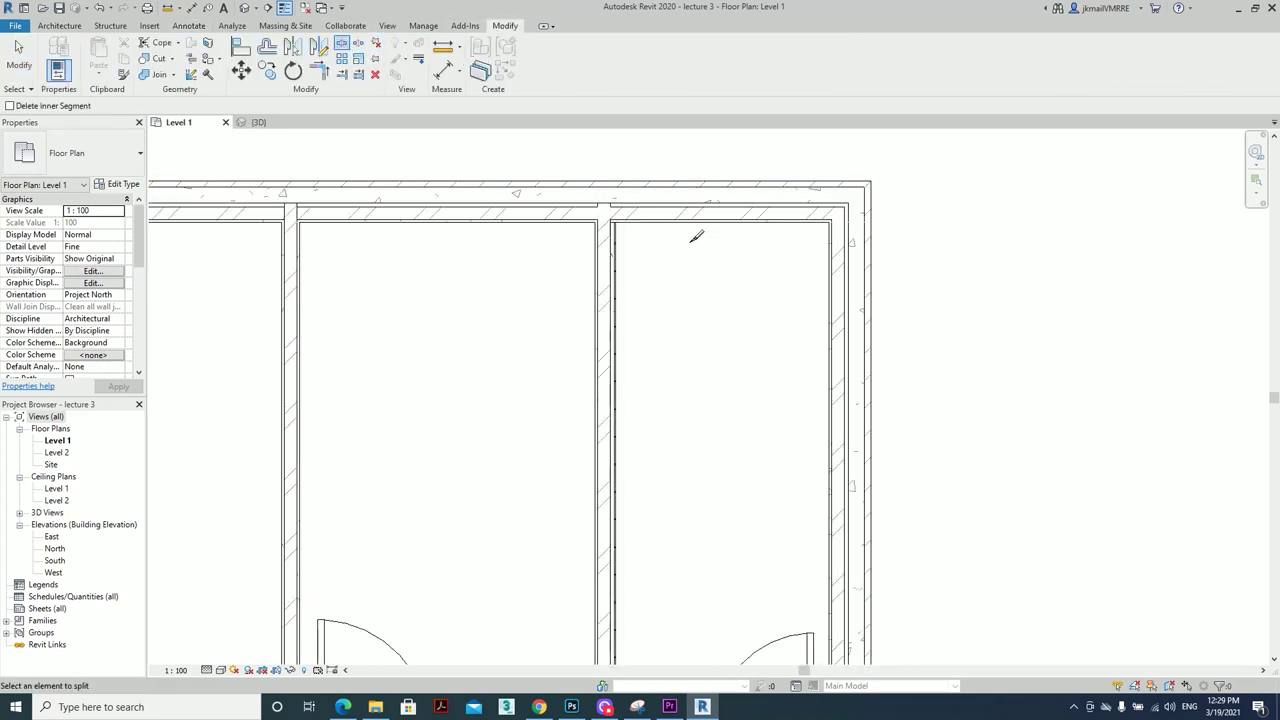
pyautogui.scroll(-2, 700, 232)
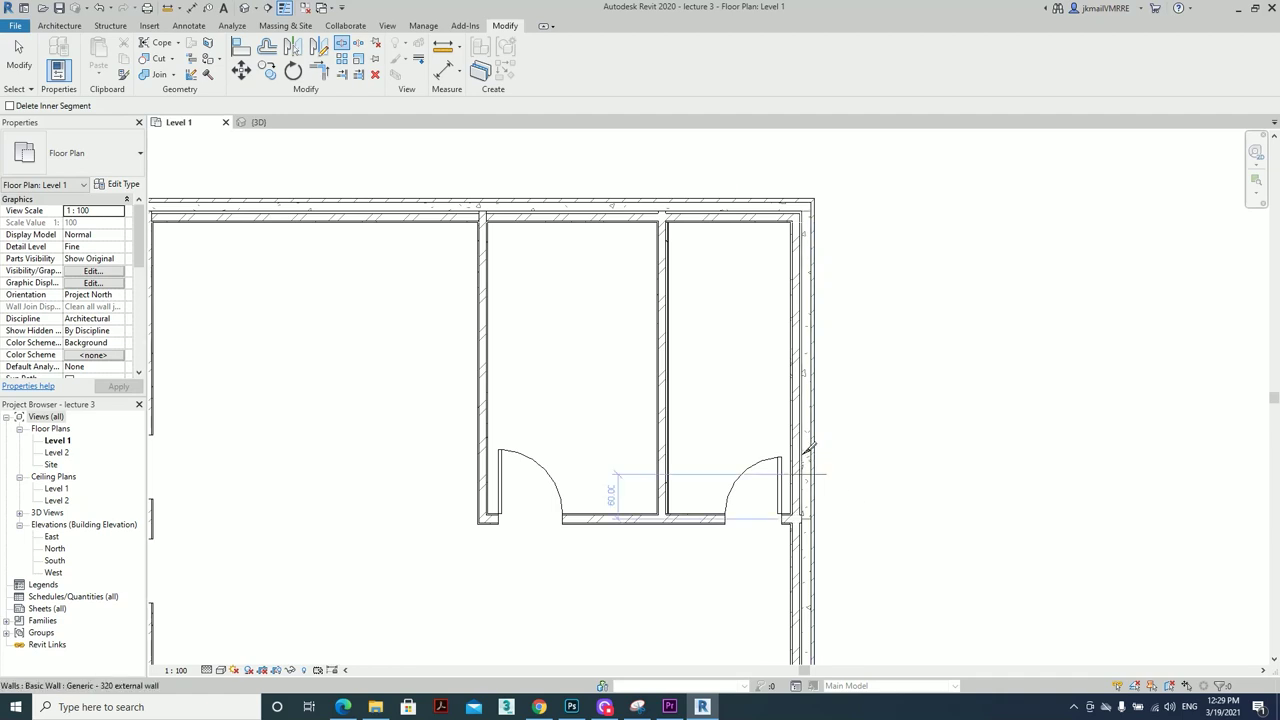
pyautogui.press('Escape')
pyautogui.click(801, 400)
pyautogui.click(722, 213)
pyautogui.click(801, 400)
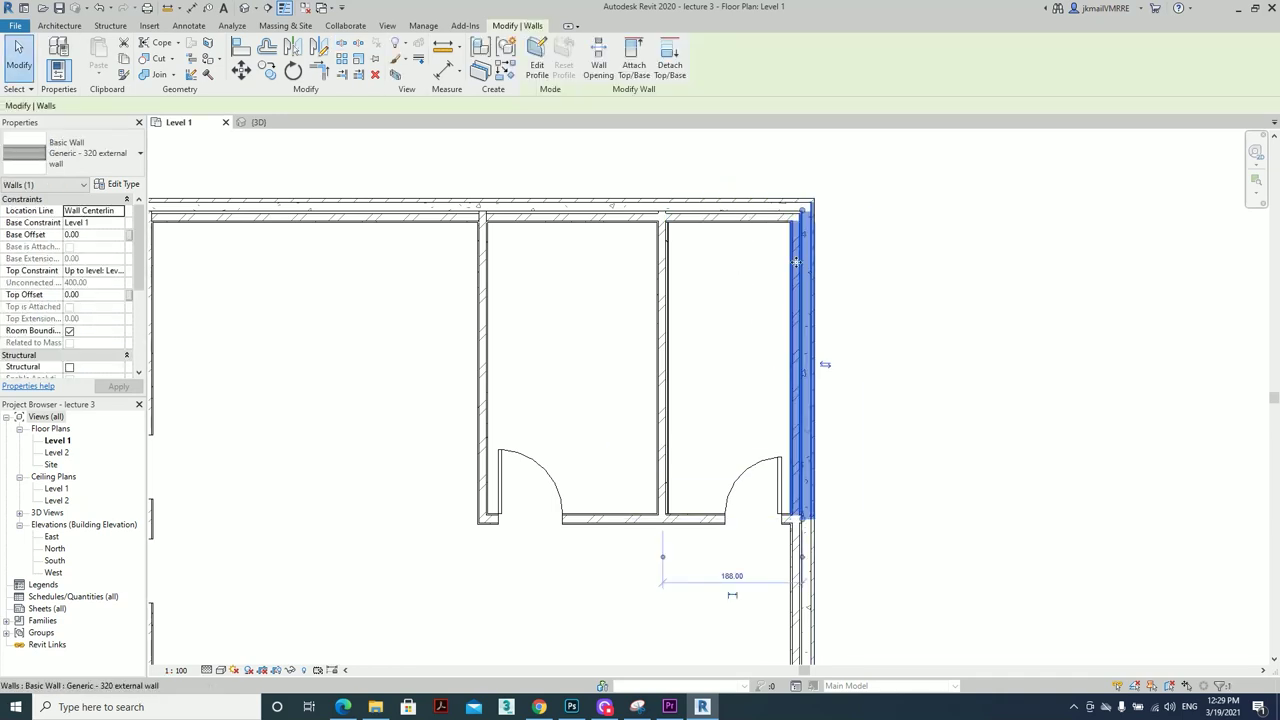
pyautogui.click(722, 213)
pyautogui.click(803, 431)
pyautogui.scroll(2, 803, 431)
pyautogui.moveTo(803, 431); pyautogui.dragTo(771, 491, button='middle')
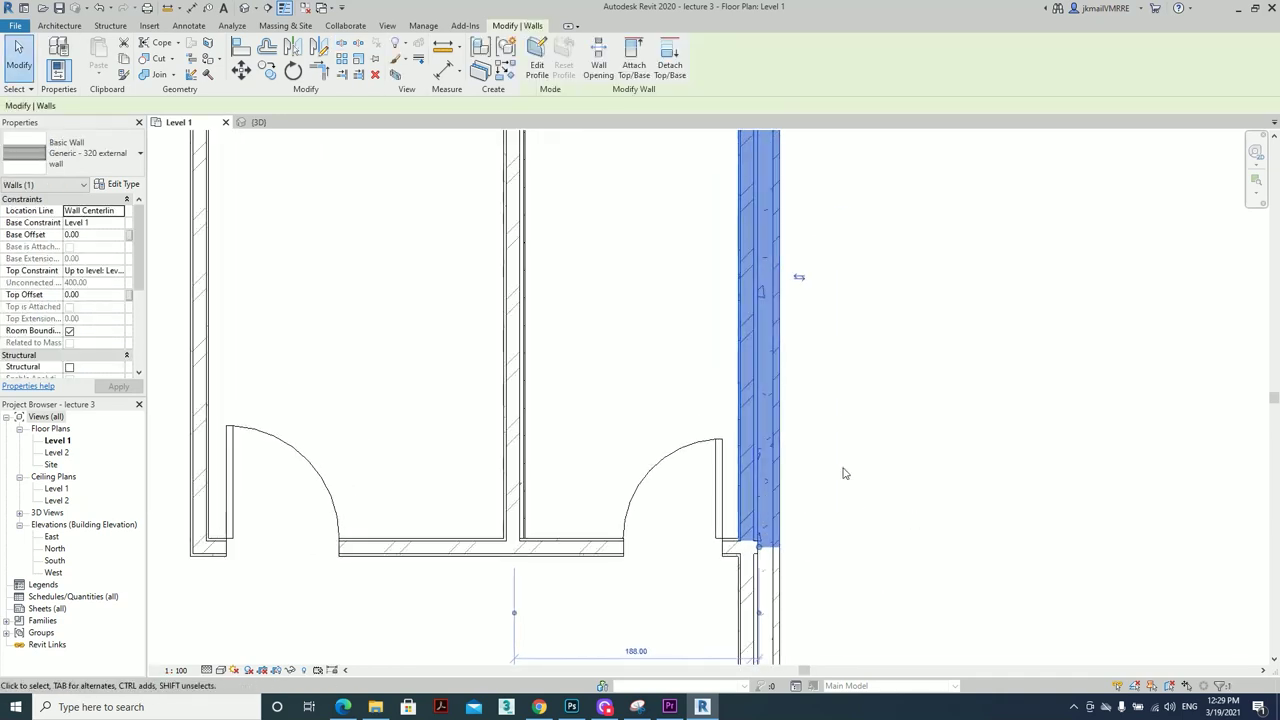
# Duplicate the wall type as 'Generic - 320 external wall with tiles'
pyautogui.click(118, 184)
pyautogui.click(1120, 176)
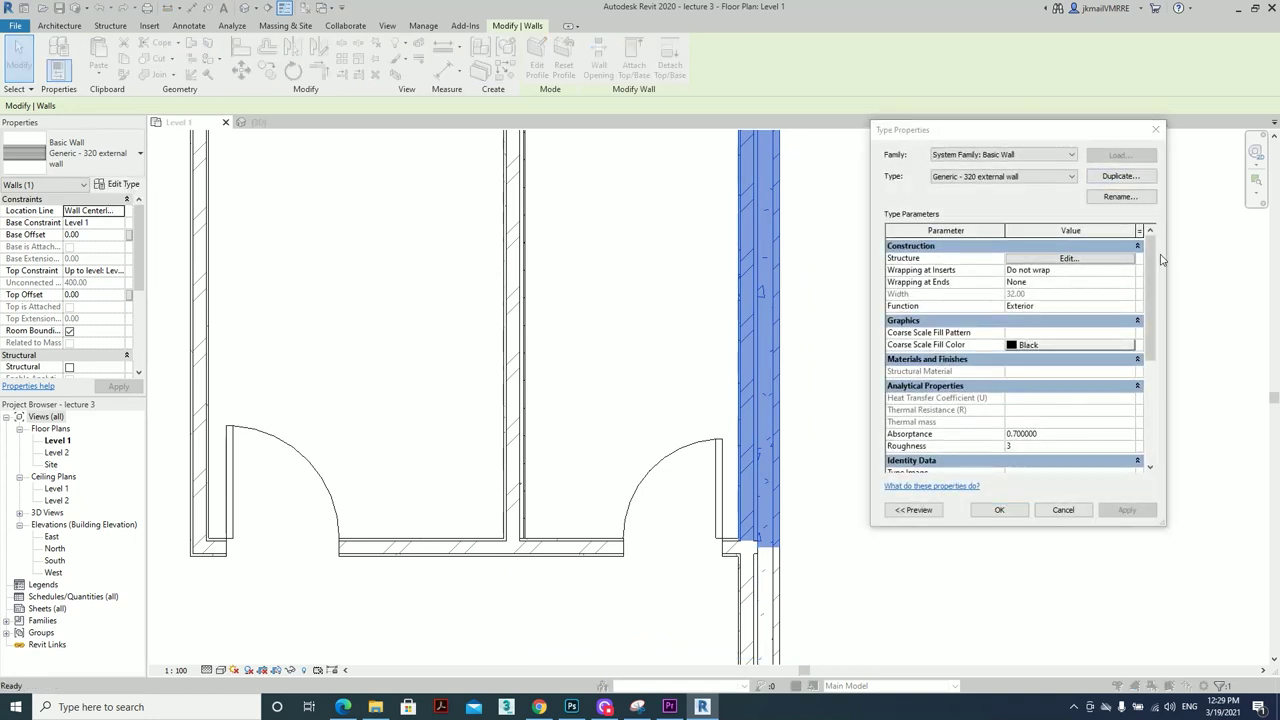
pyautogui.click(1055, 318)
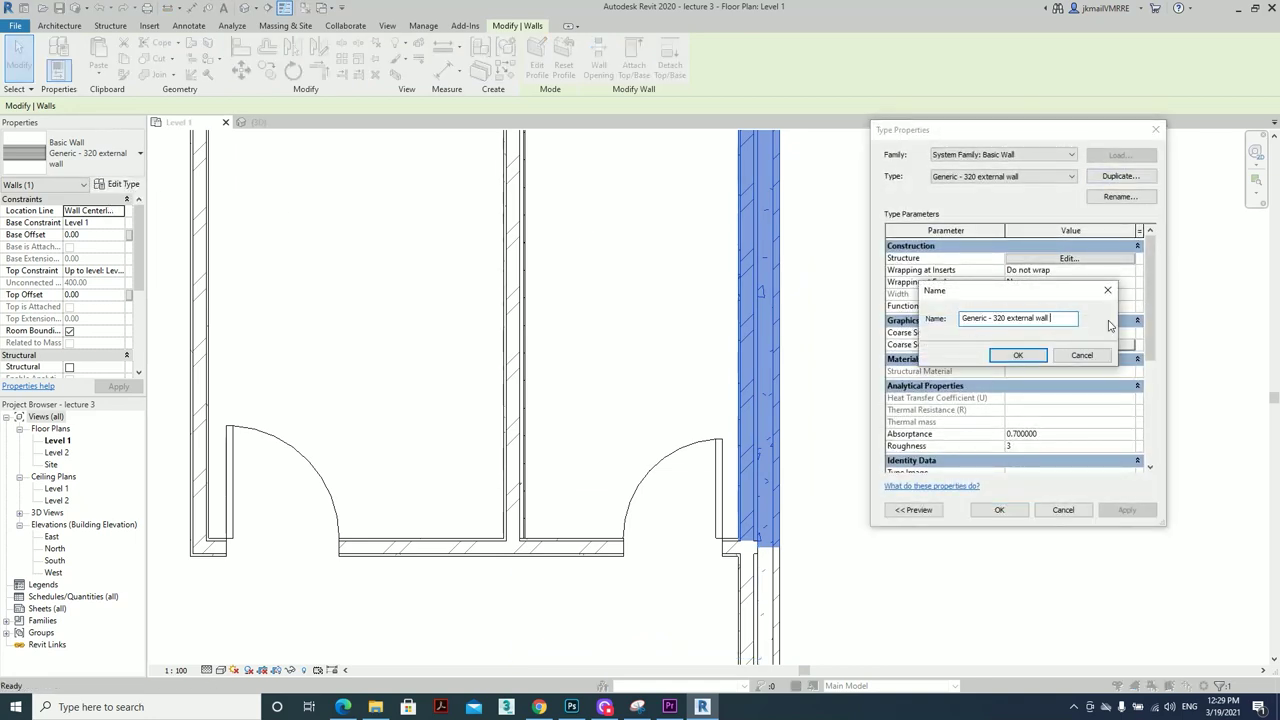
pyautogui.write('s')
pyautogui.press('Return')
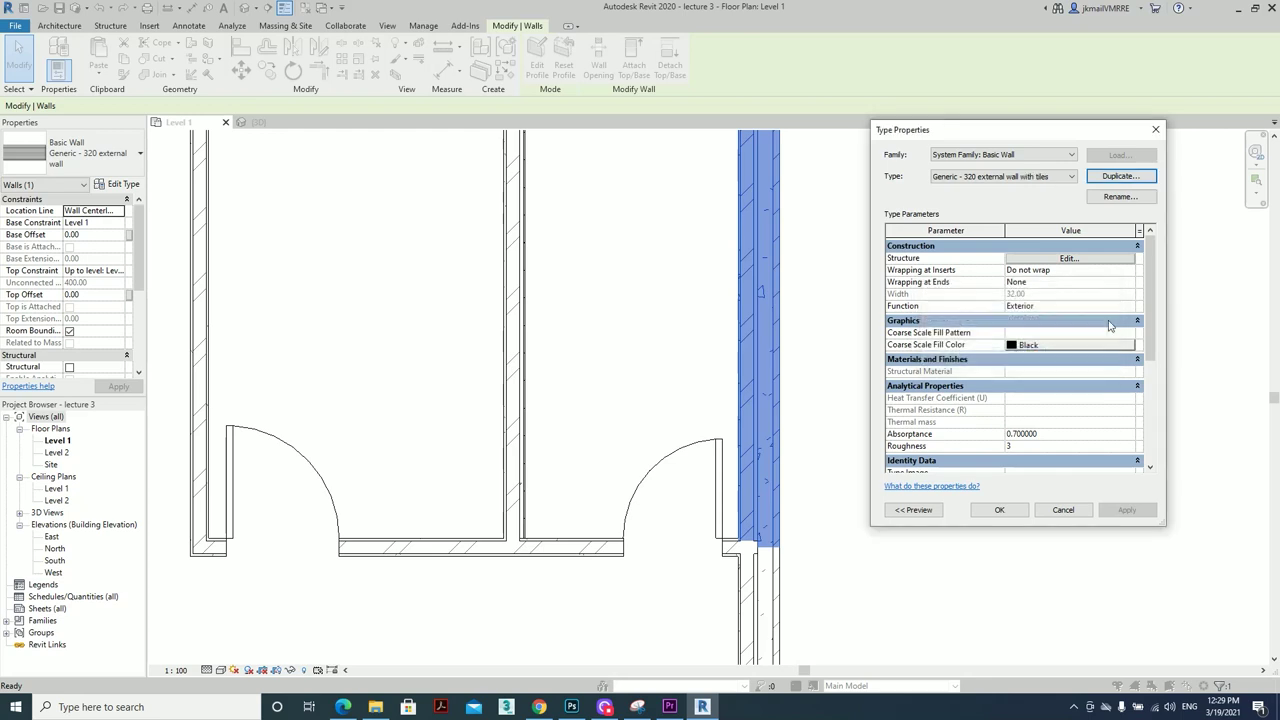
# Set the inner finish layer to 3.00 Concrete, Lightweight
pyautogui.click(1026, 259)
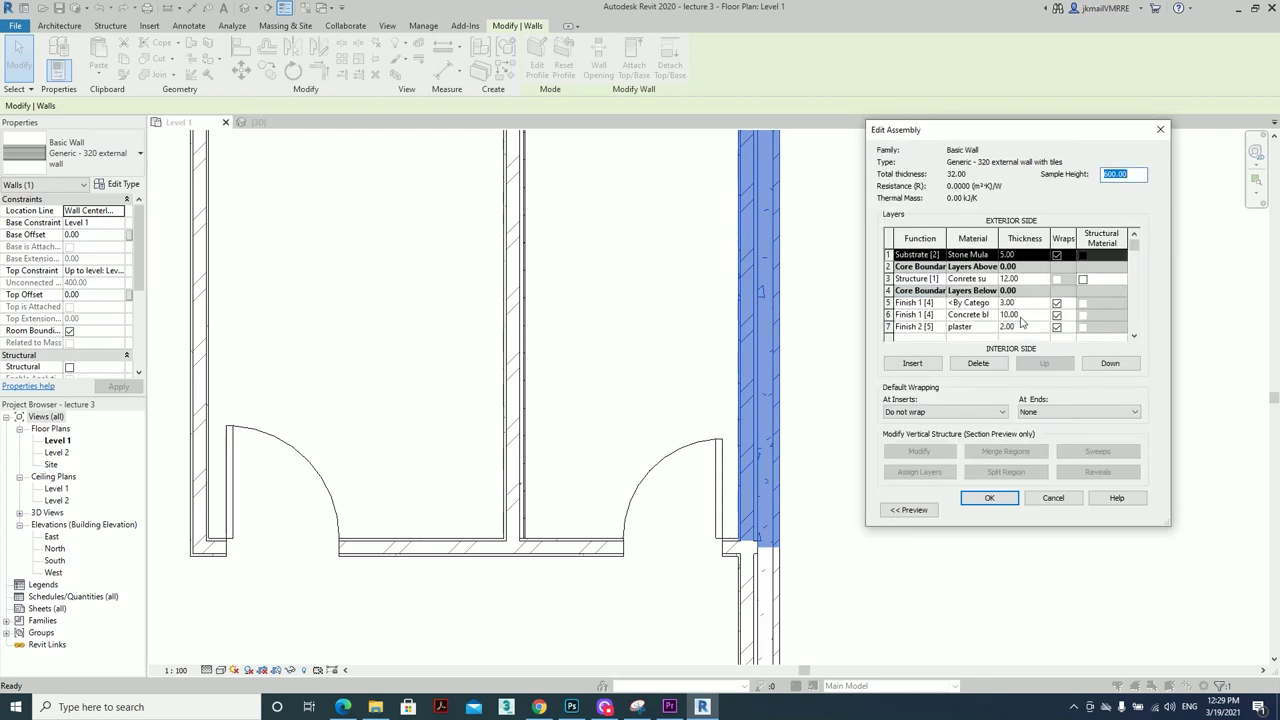
pyautogui.click(1015, 326)
pyautogui.write('3')
pyautogui.click(996, 330)
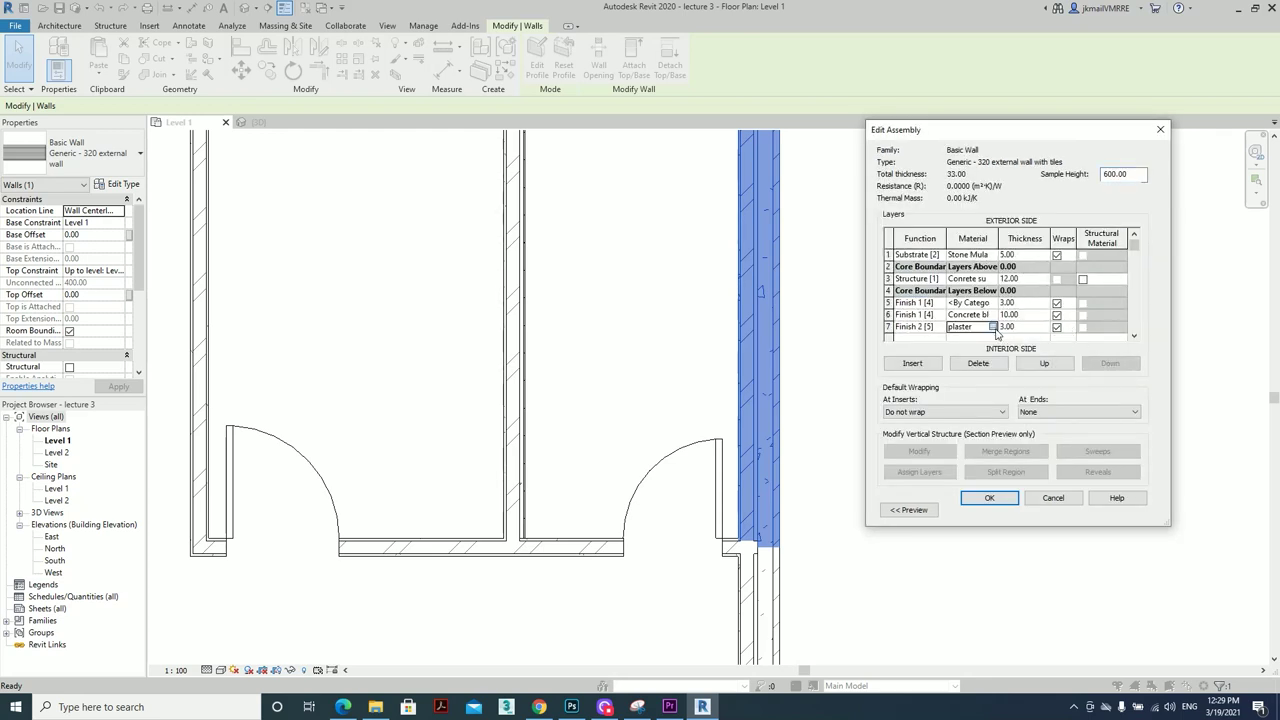
pyautogui.click(995, 330)
pyautogui.click(679, 153)
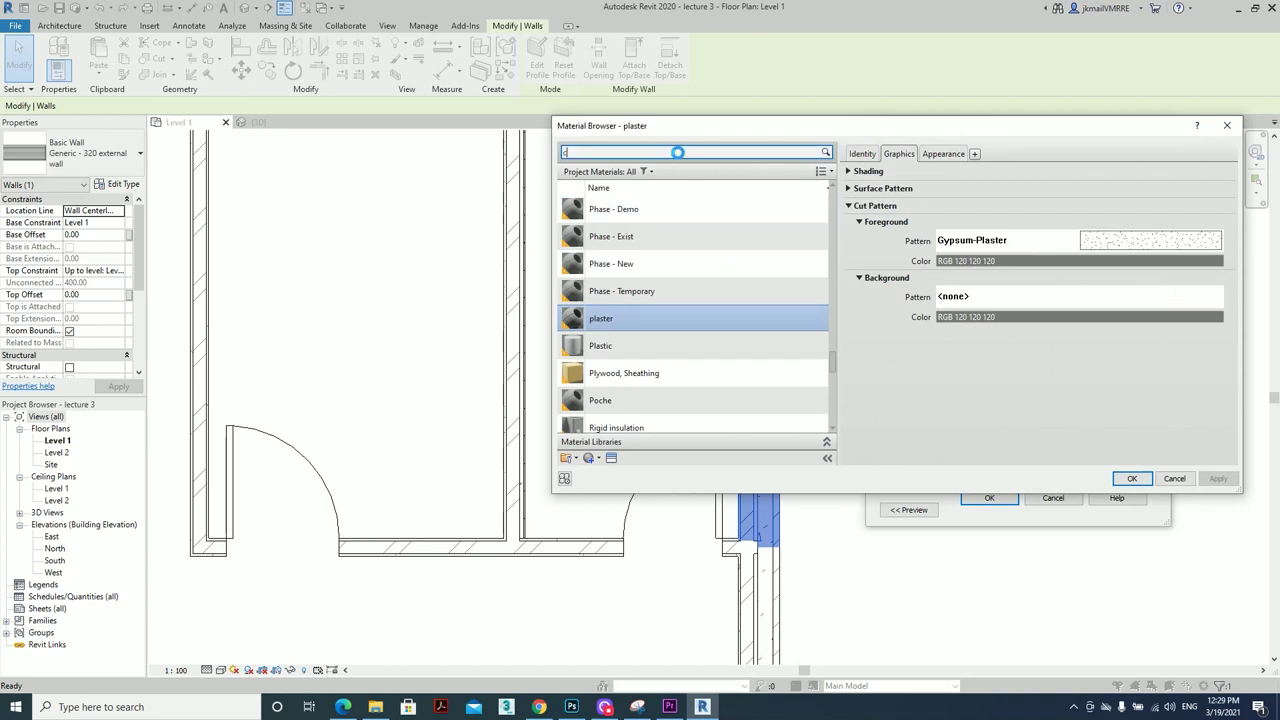
pyautogui.write('oncret')
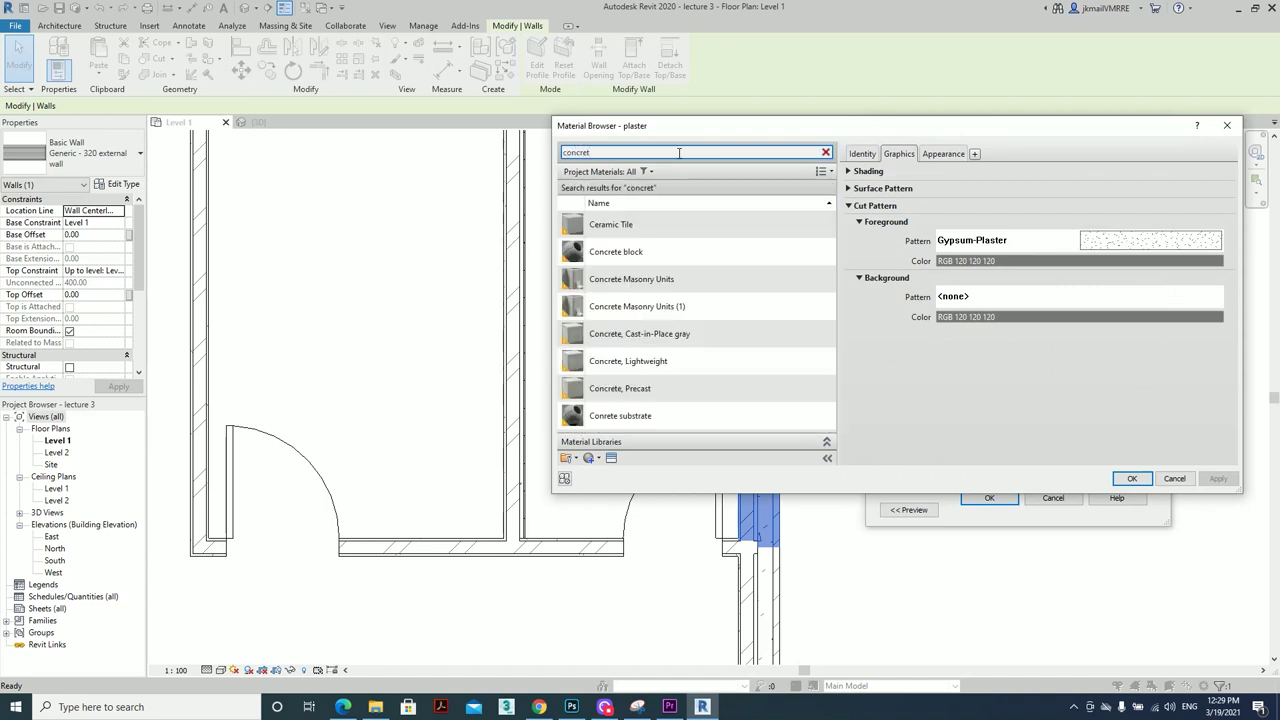
pyautogui.click(640, 361)
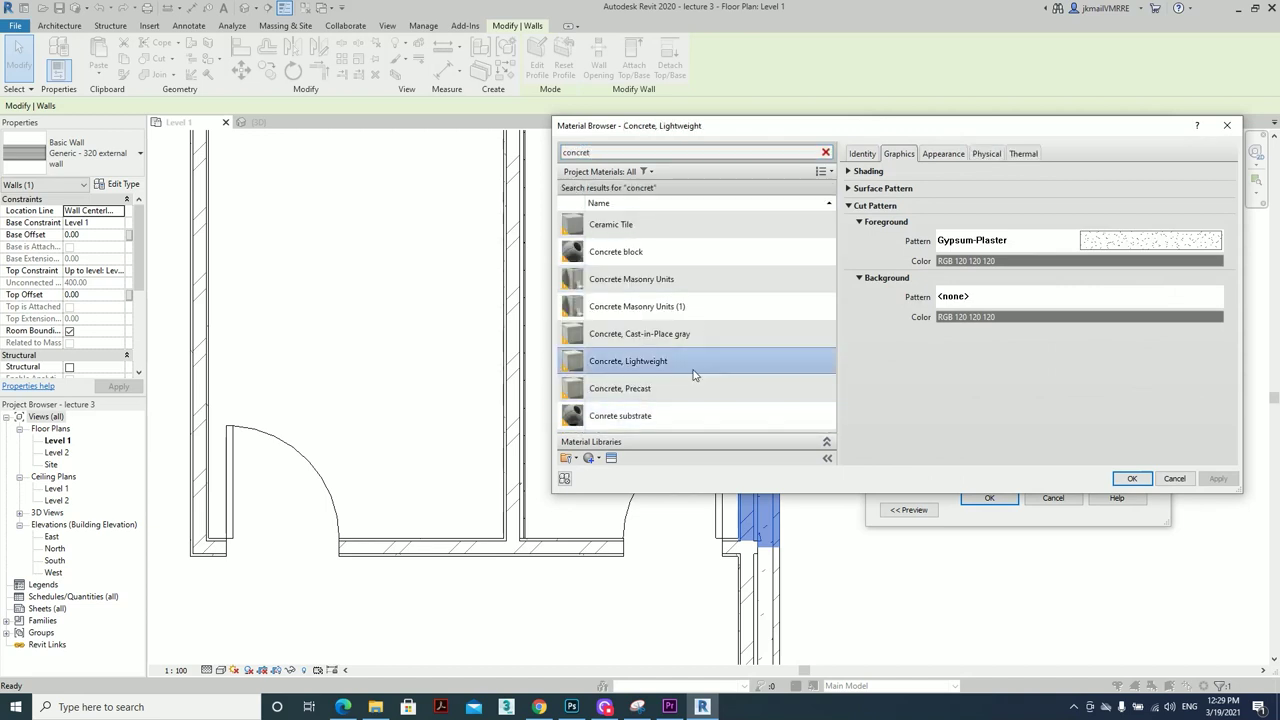
pyautogui.press('Return')
# Insert a 1.00 Ceramic Tile layer at the wall's interior face
pyautogui.click(888, 326)
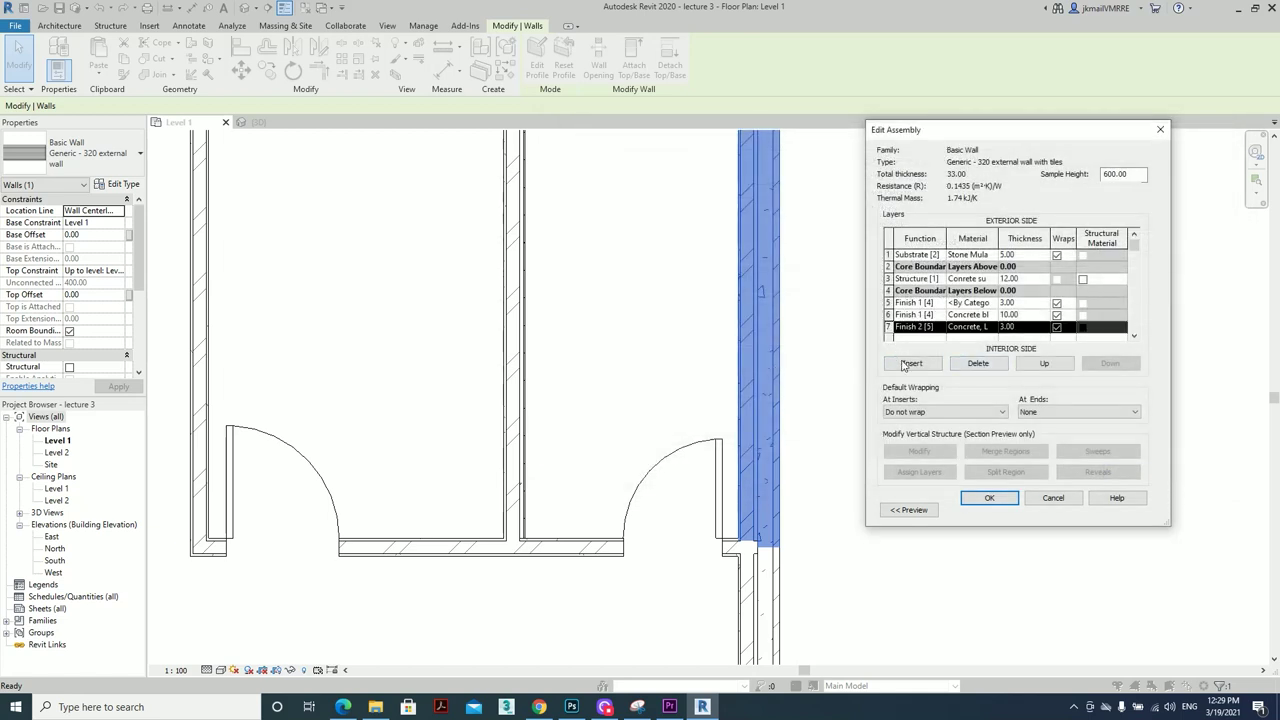
pyautogui.click(912, 363)
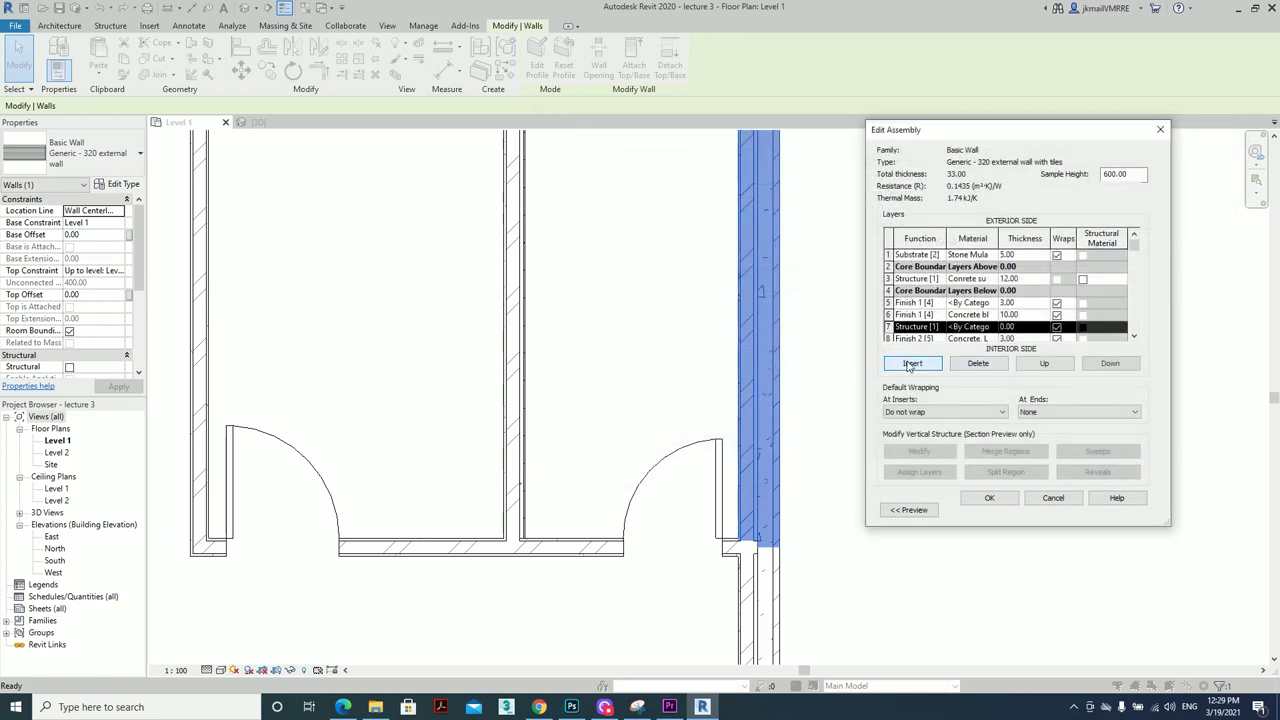
pyautogui.click(1108, 363)
pyautogui.scroll(-1, 1018, 292)
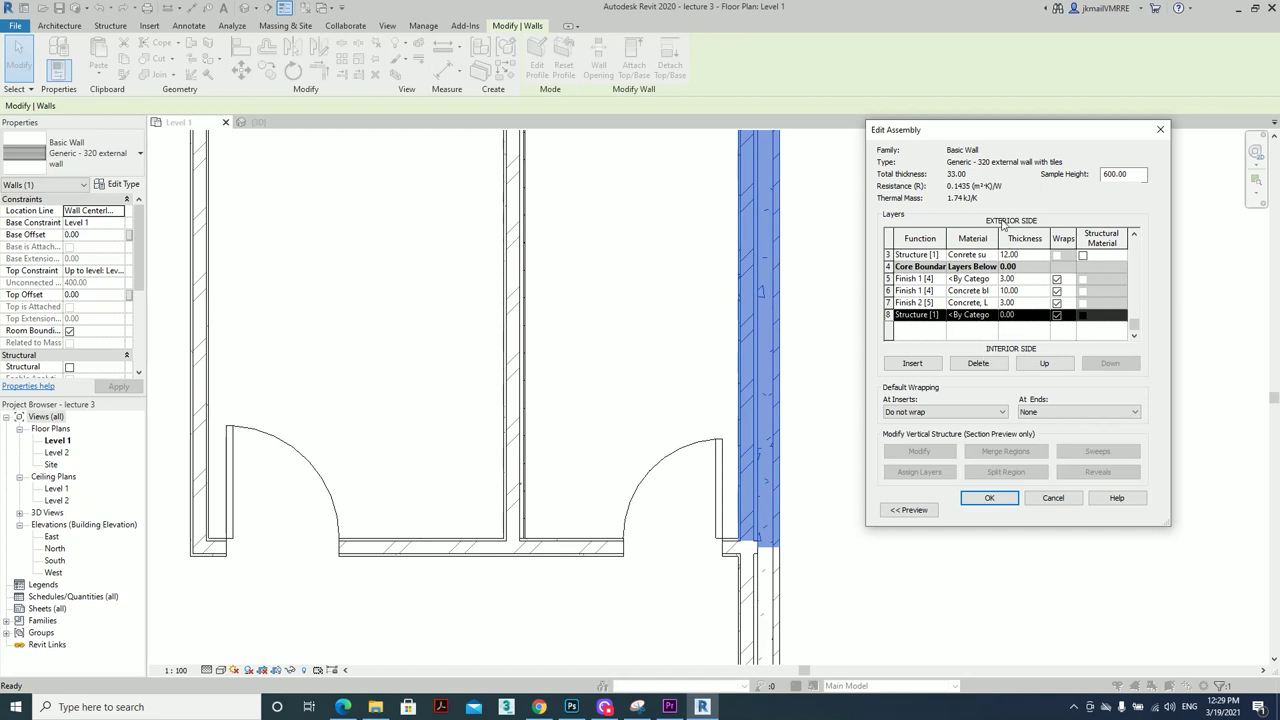
pyautogui.click(1034, 313)
pyautogui.write('1')
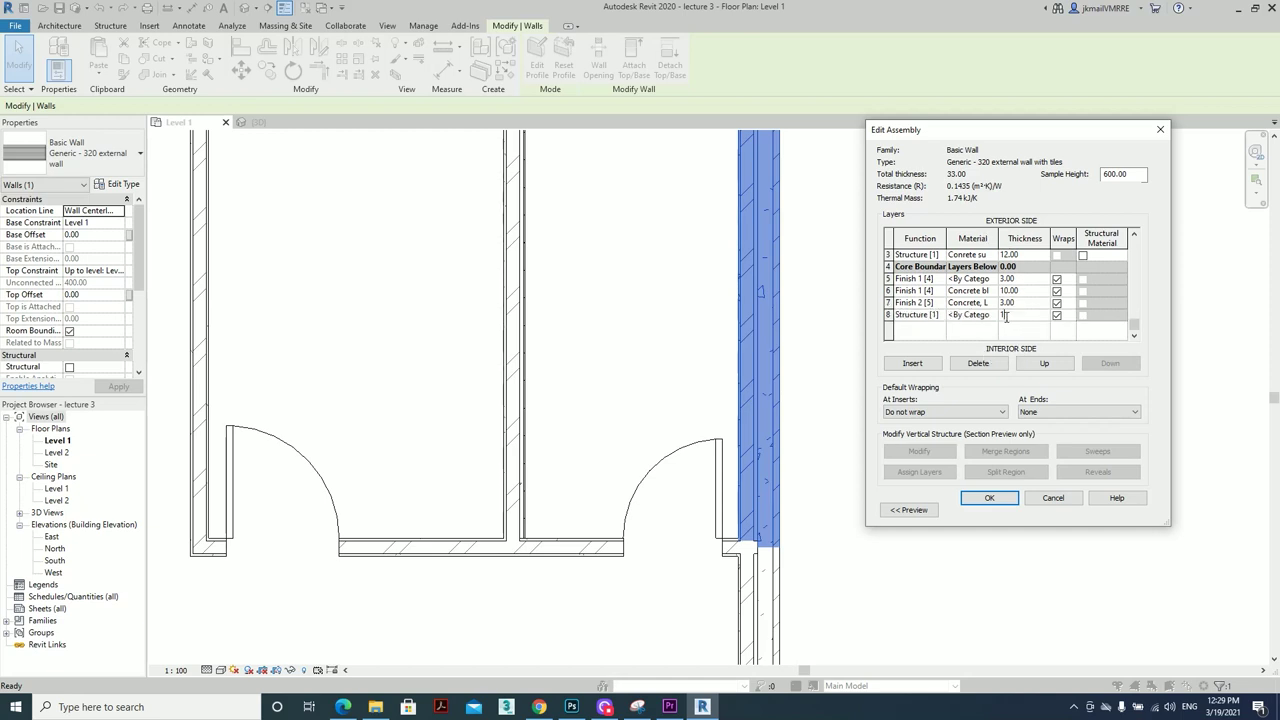
pyautogui.click(970, 314)
pyautogui.click(996, 314)
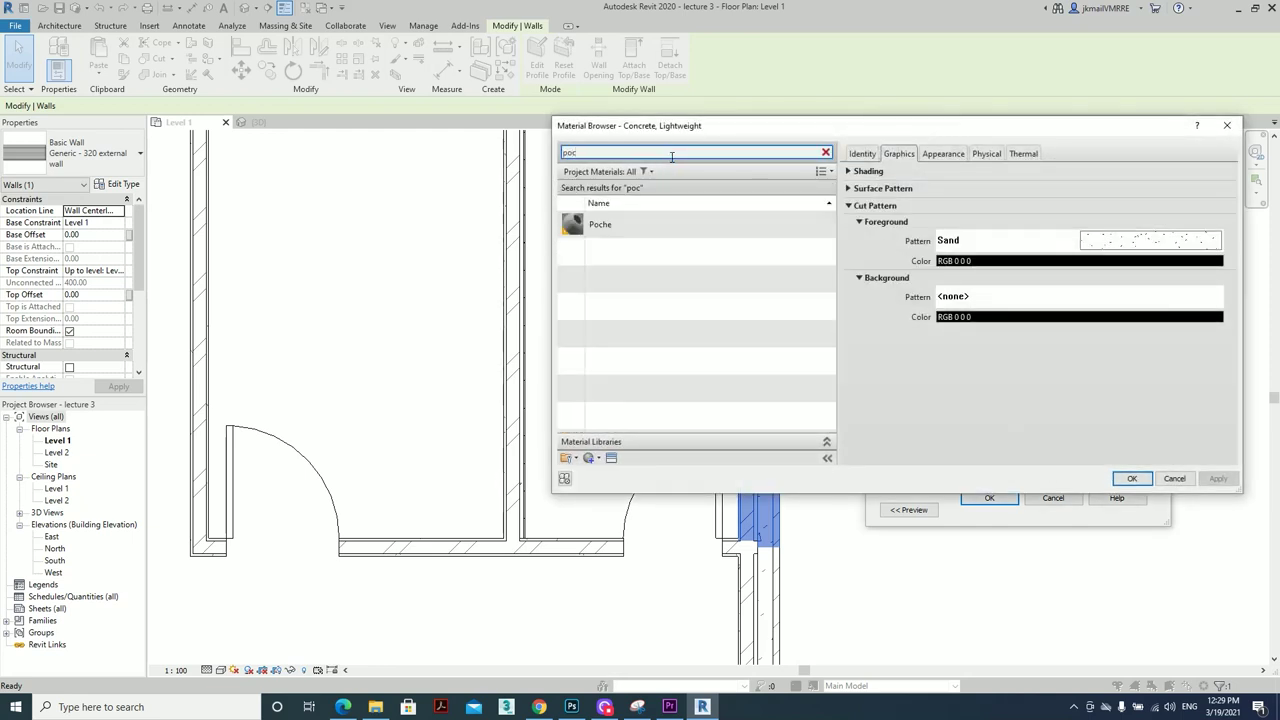
pyautogui.press('BackSpace')
pyautogui.write('cer')
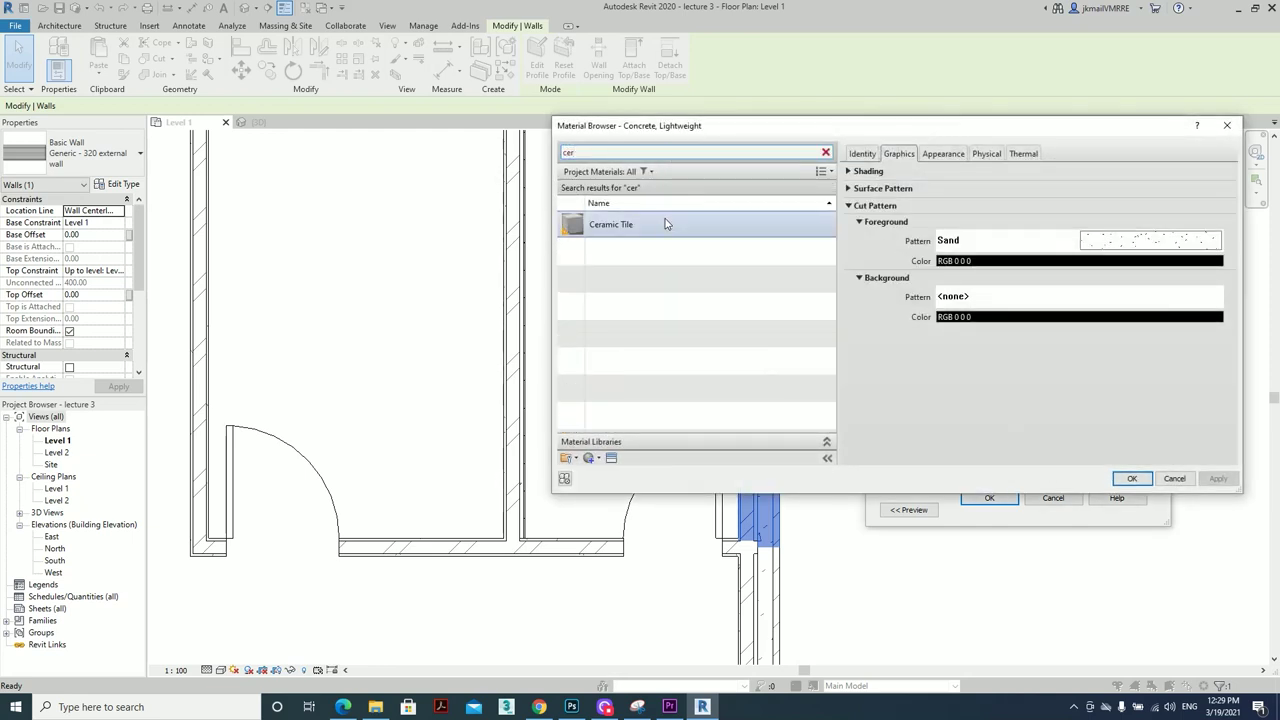
pyautogui.doubleClick(669, 228)
# Clear the layer-priority error by making the tile layer Finish 2, then accept the new type
pyautogui.click(995, 498)
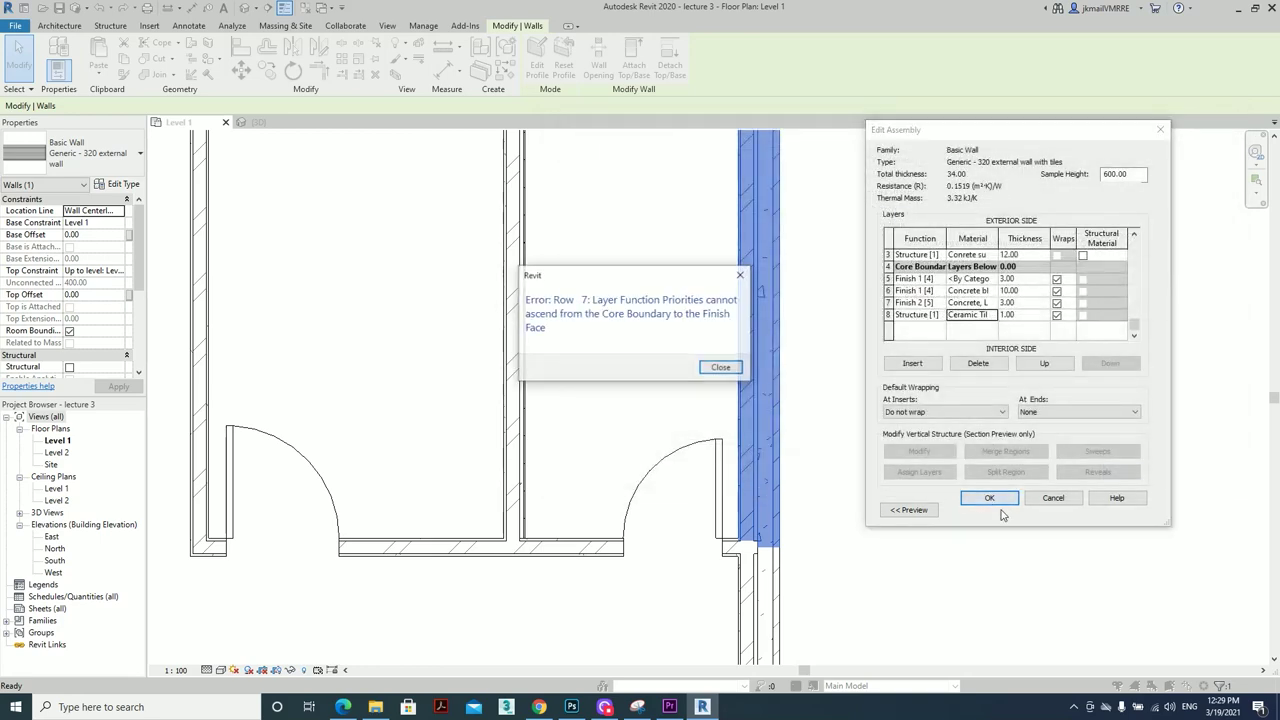
pyautogui.click(717, 370)
pyautogui.click(993, 316)
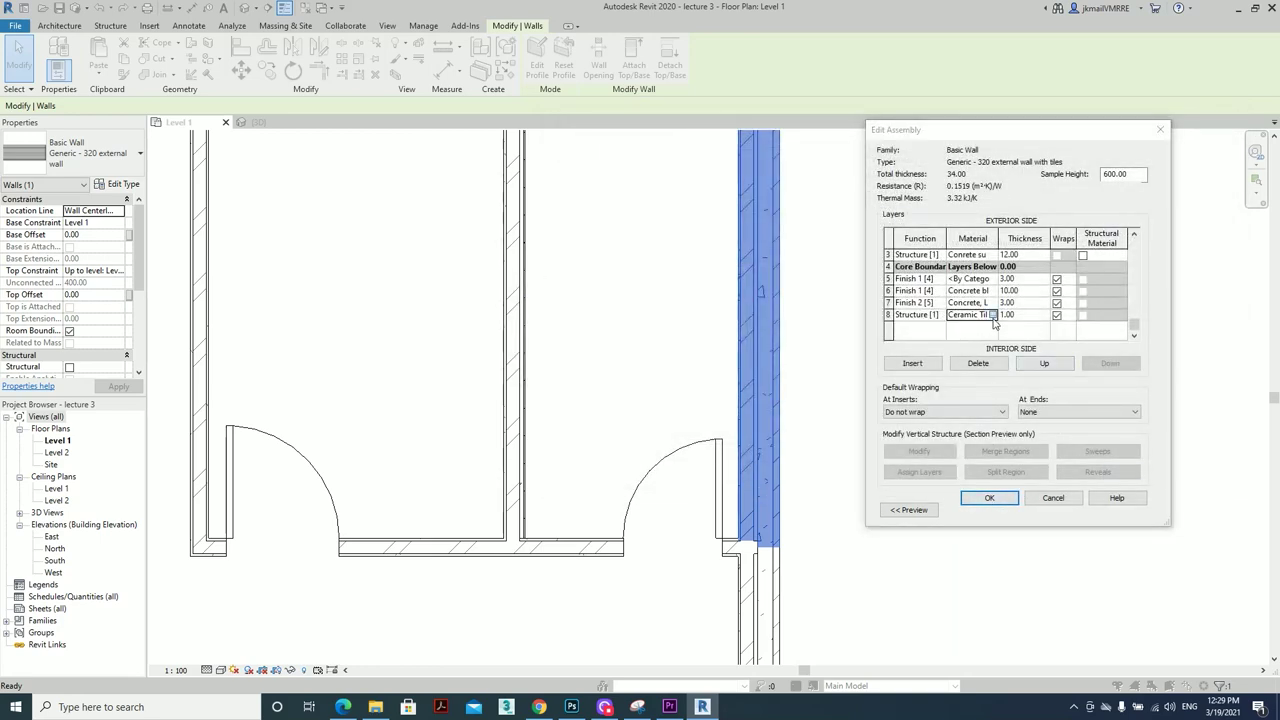
pyautogui.press('Escape')
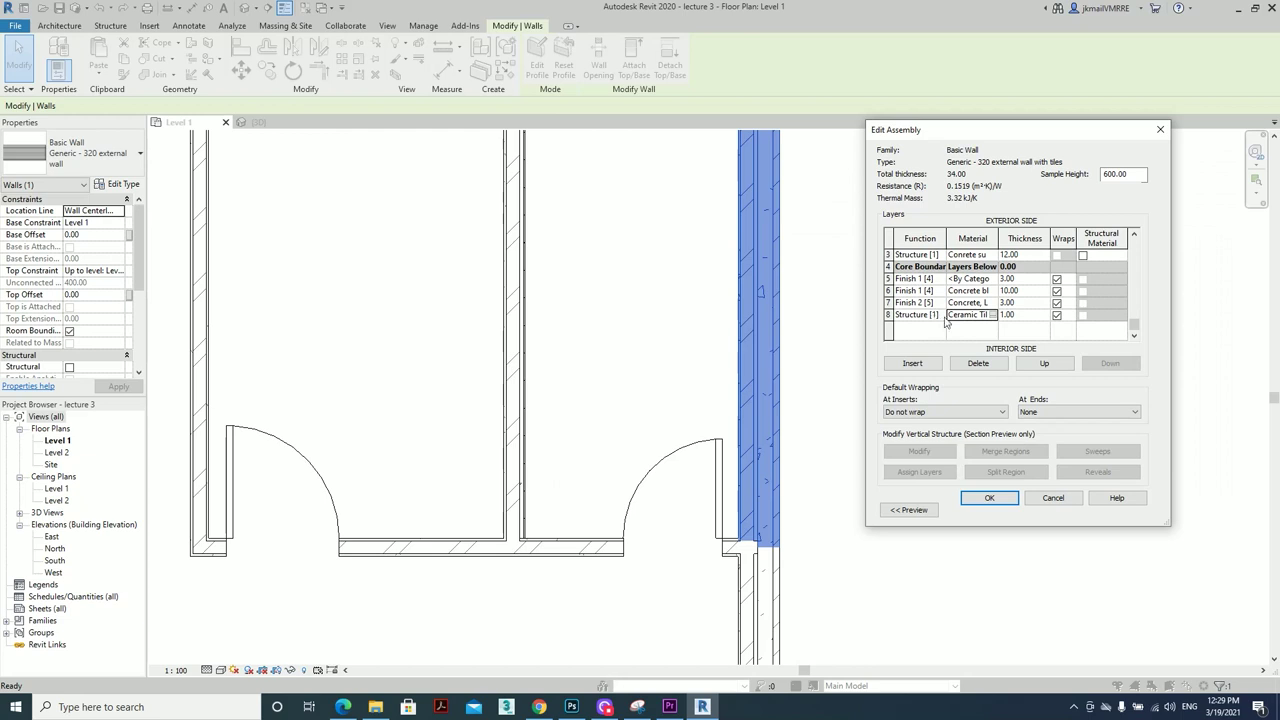
pyautogui.click(938, 316)
pyautogui.click(940, 315)
pyautogui.click(922, 367)
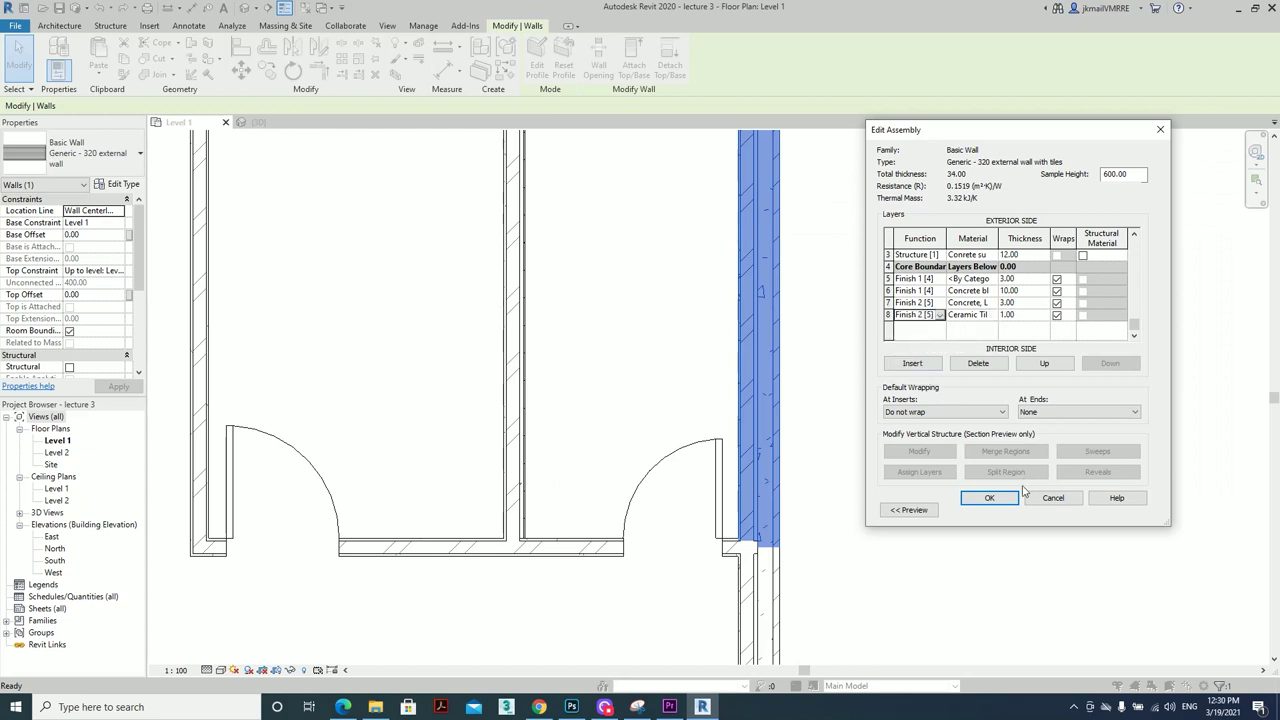
pyautogui.click(995, 497)
pyautogui.click(997, 510)
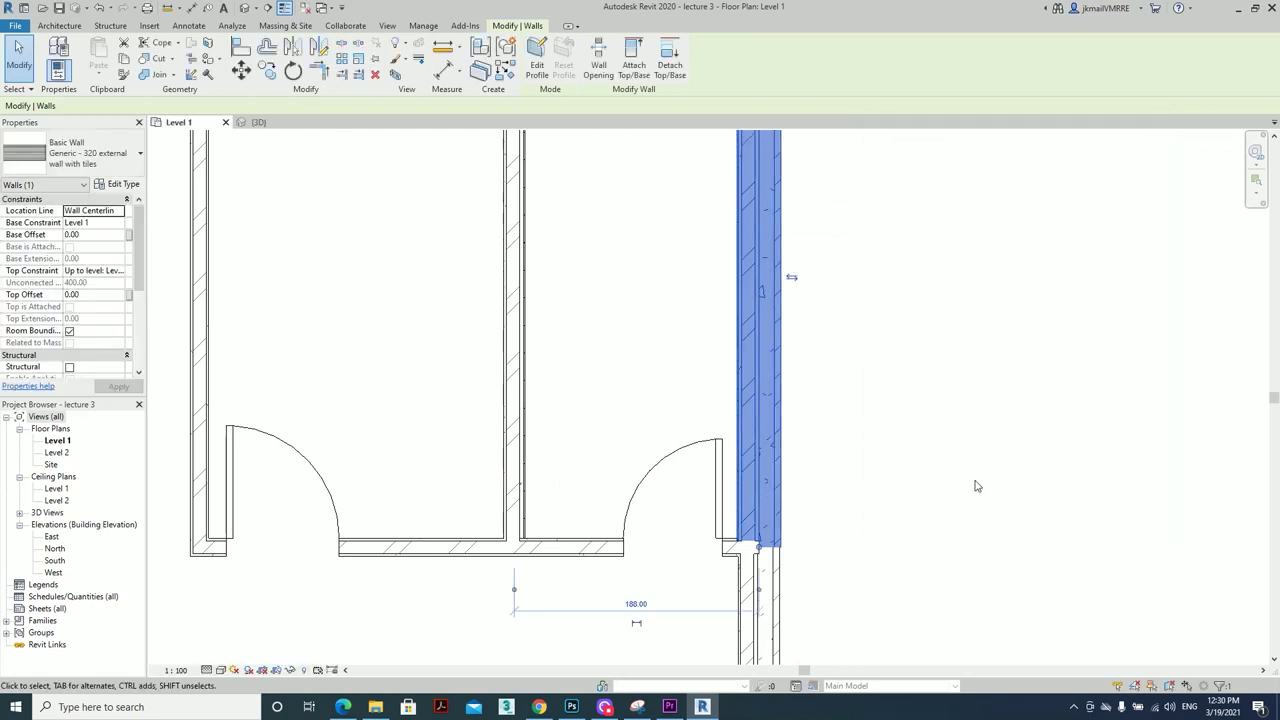
# With MA, give the top exterior wall the tiled right wall's type
pyautogui.press('Escape')
pyautogui.scroll(1, 775, 572)
pyautogui.scroll(1, 700, 500)
pyautogui.scroll(-1, 640, 300)
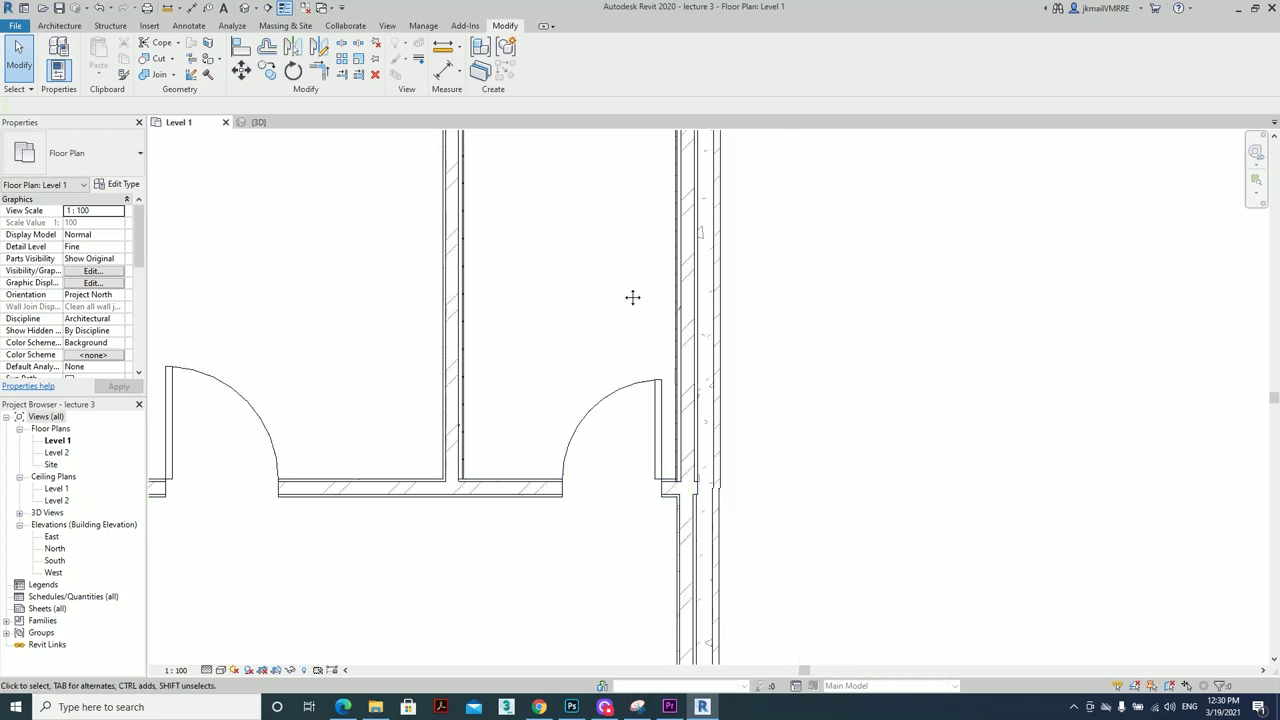
pyautogui.scroll(1, 703, 279)
pyautogui.scroll(1, 703, 279)
pyautogui.scroll(-1, 720, 260)
pyautogui.scroll(1, 690, 310)
pyautogui.press('m')
pyautogui.press('a')
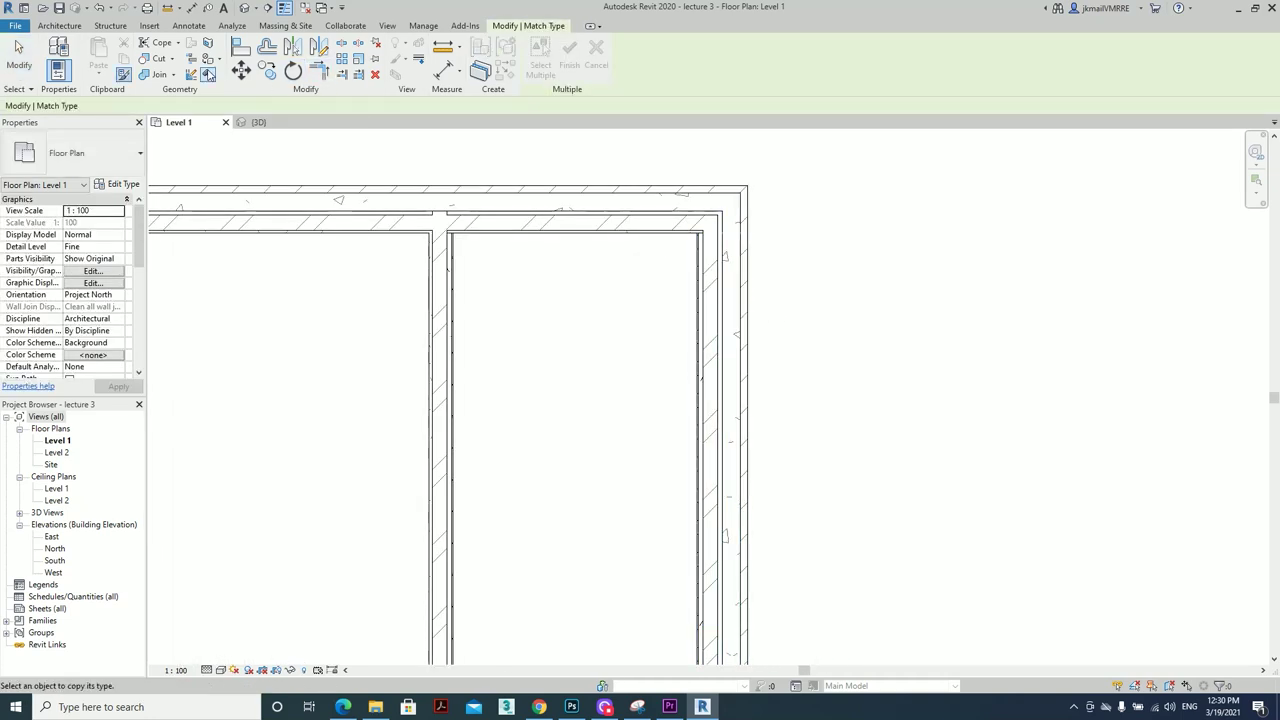
pyautogui.press('Escape')
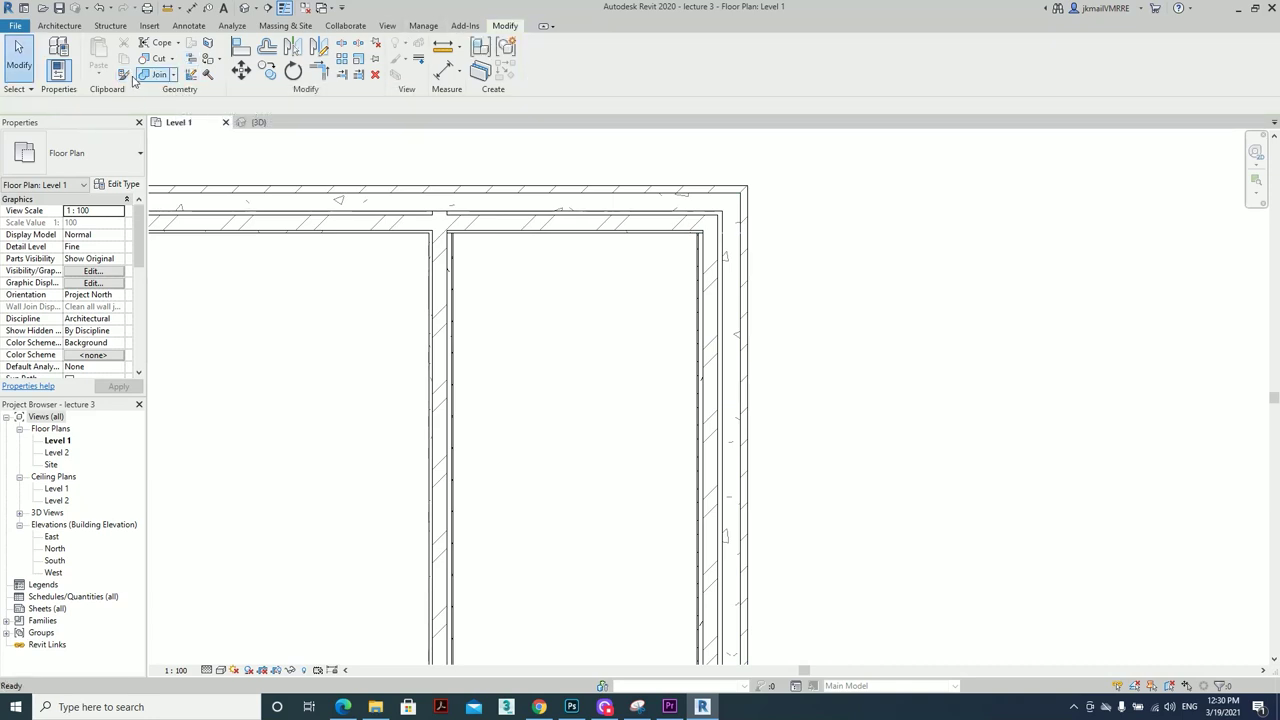
pyautogui.press('m')
pyautogui.press('a')
pyautogui.click(722, 297)
pyautogui.click(600, 236)
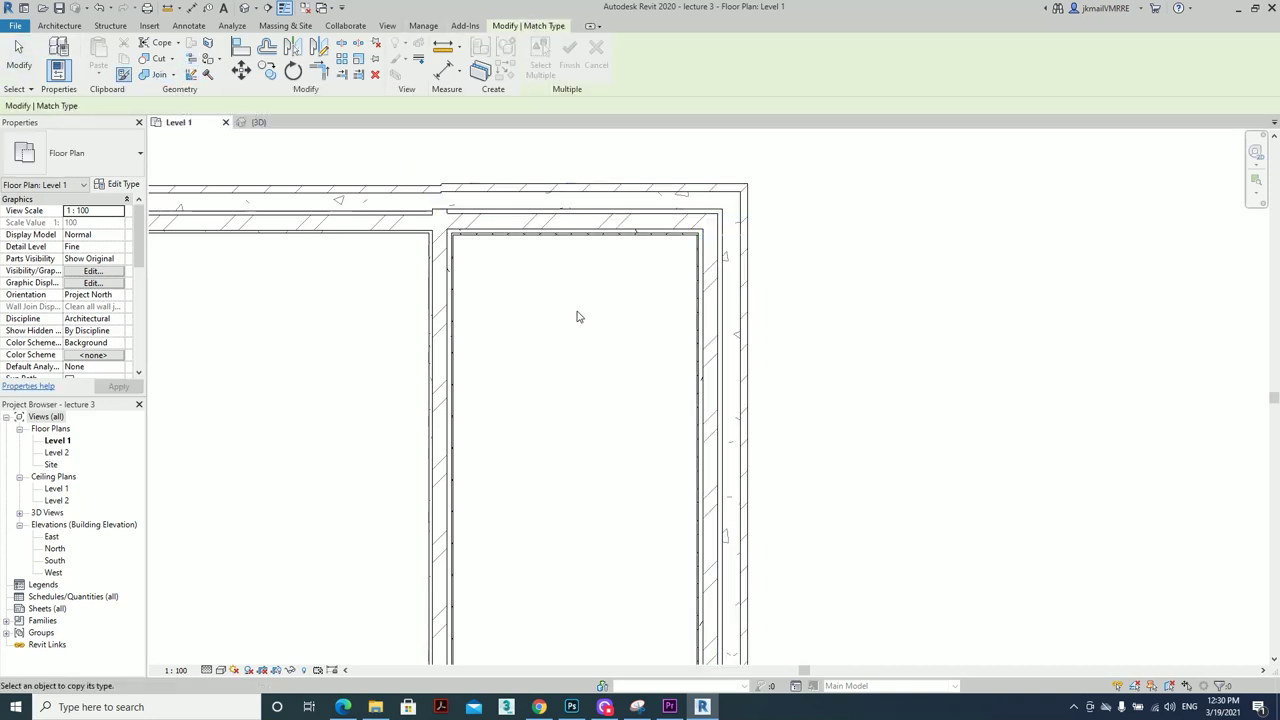
pyautogui.press('Escape')
# Select the top wall to confirm it now uses the tiled wall type
pyautogui.scroll(-2, 600, 355)
pyautogui.scroll(2, 610, 370)
pyautogui.scroll(2, 570, 275)
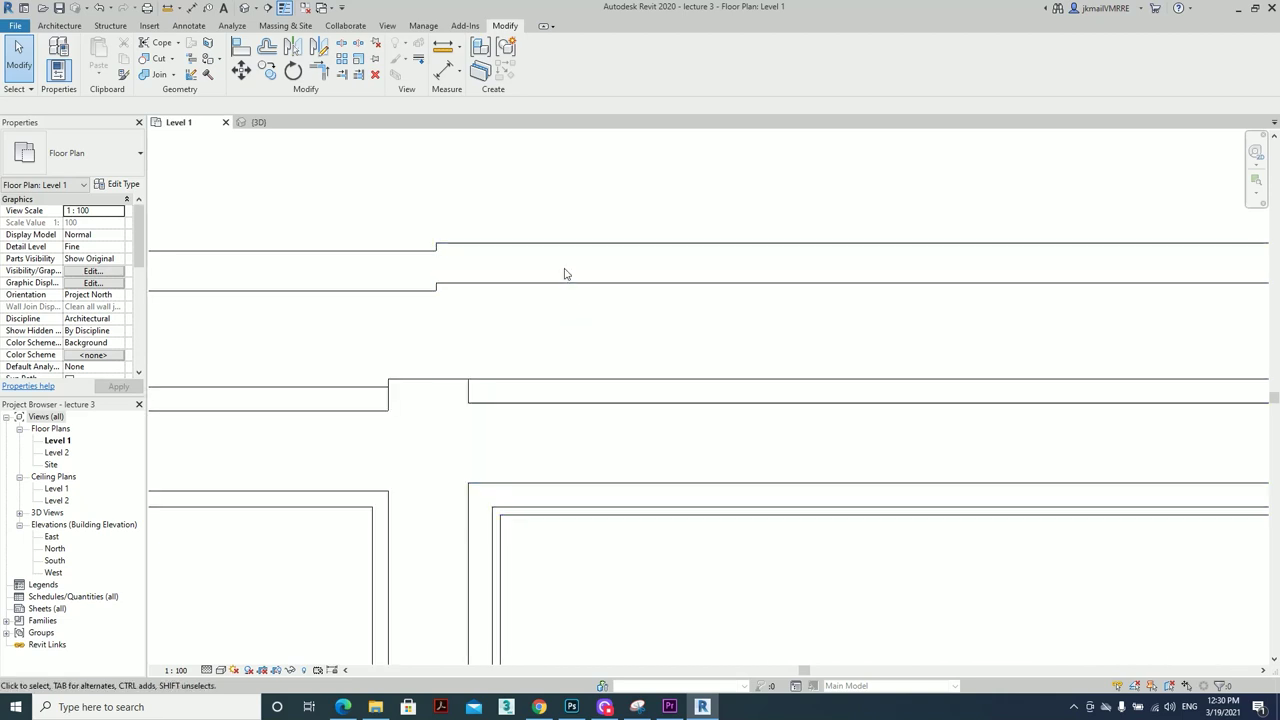
pyautogui.scroll(1, 563, 256)
pyautogui.click(563, 256)
pyautogui.scroll(-3, 631, 497)
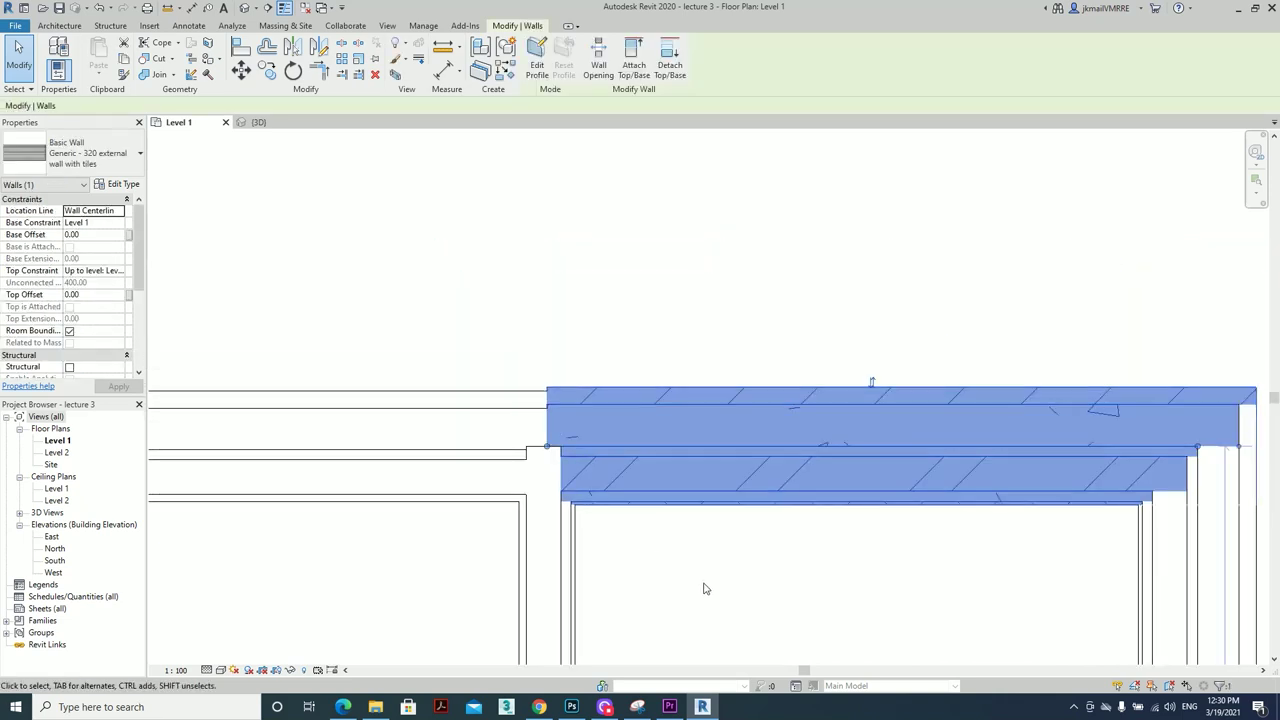
pyautogui.click(513, 258)
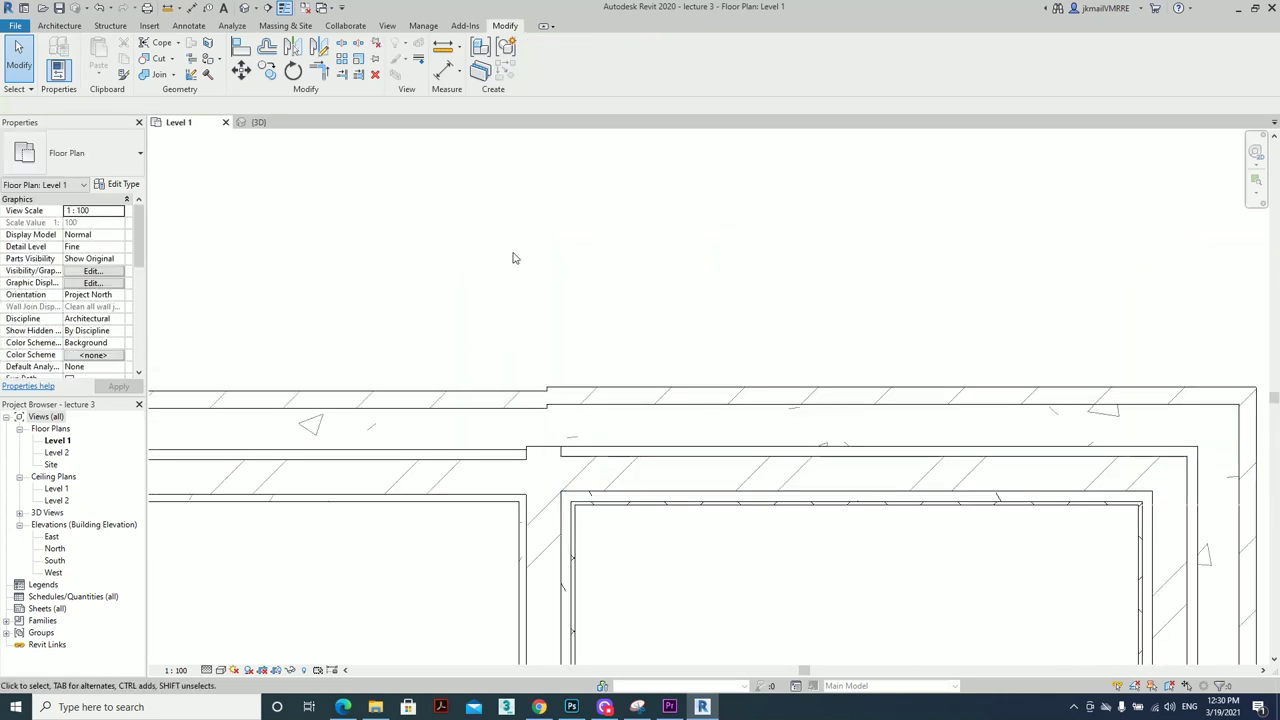
# Align the top wall's outer face with a reference on the vertical wall
pyautogui.click(244, 60)
pyautogui.scroll(2, 500, 400)
pyautogui.click(743, 388)
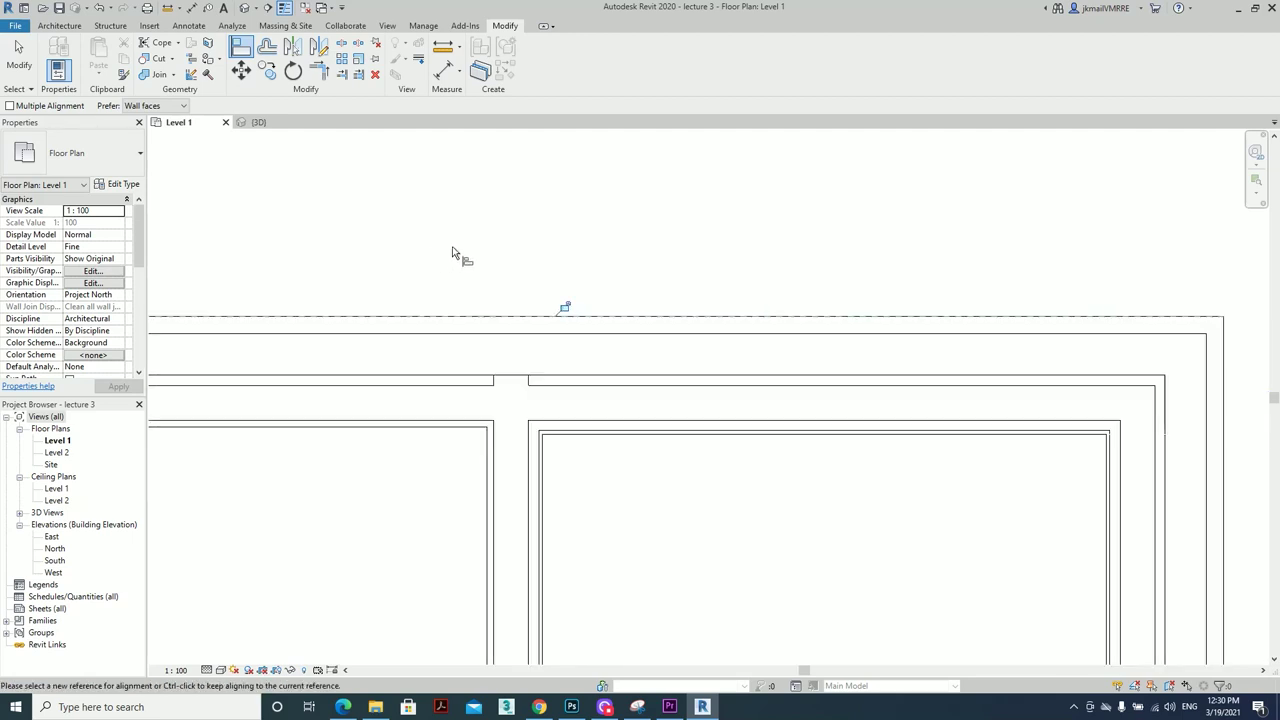
pyautogui.scroll(-3, 914, 569)
pyautogui.scroll(4, 714, 544)
pyautogui.click(716, 544)
pyautogui.click(698, 560)
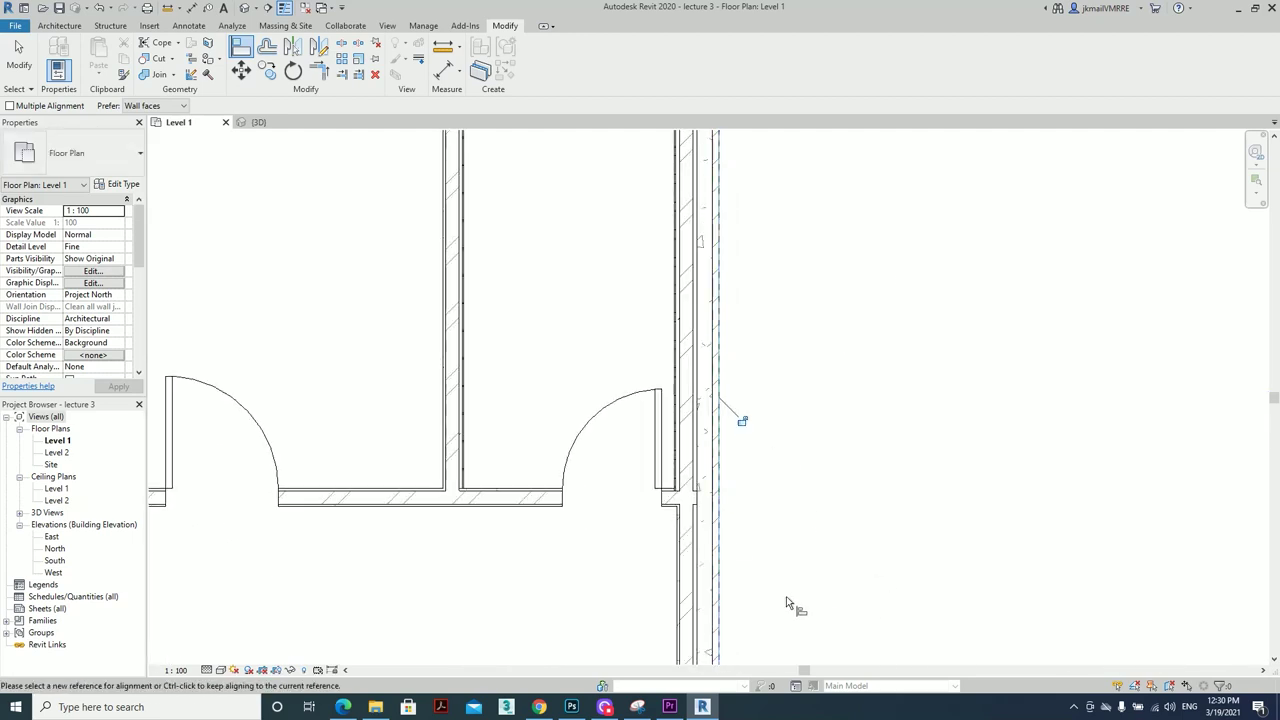
# Use Match Type Properties to give the lower wall the vertical partition's type
pyautogui.press('Escape')
pyautogui.click(455, 460)
pyautogui.press('m')
pyautogui.press('a')
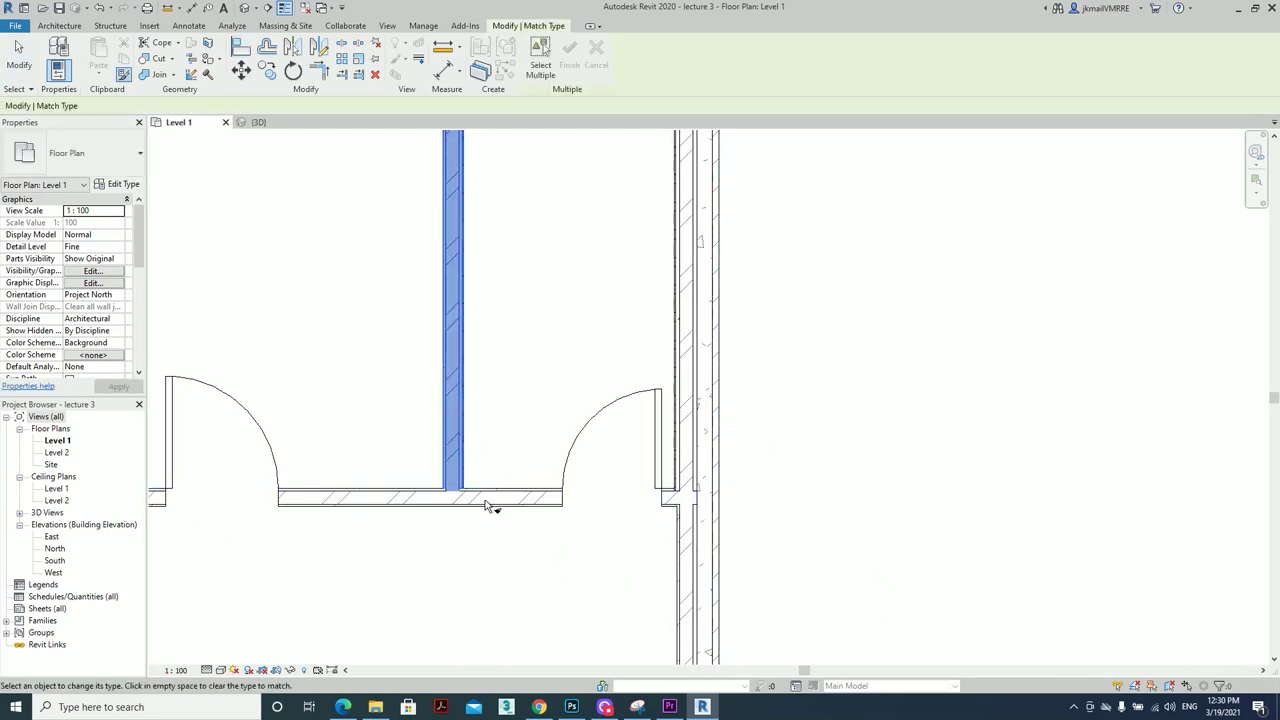
pyautogui.click(487, 505)
pyautogui.click(526, 560)
pyautogui.moveTo(526, 560); pyautogui.dragTo(608, 549, button='middle')
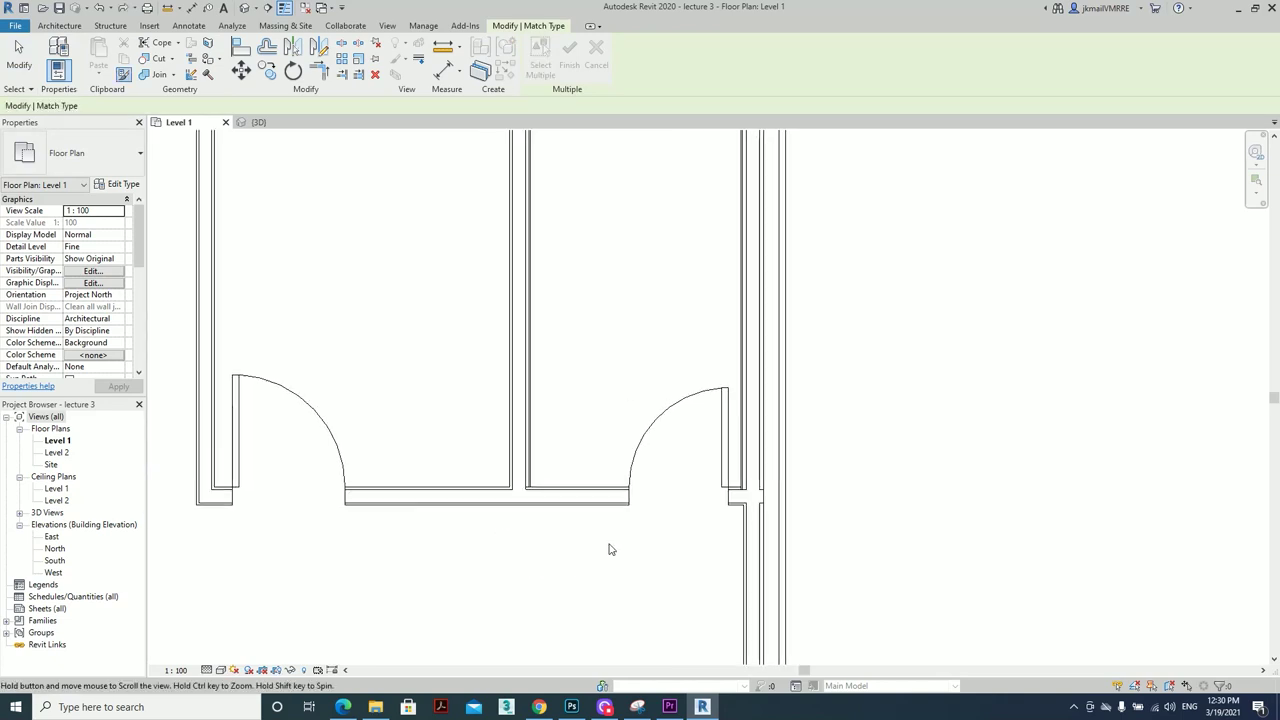
pyautogui.press('Escape')
pyautogui.click(341, 44)
pyautogui.scroll(2, 571, 477)
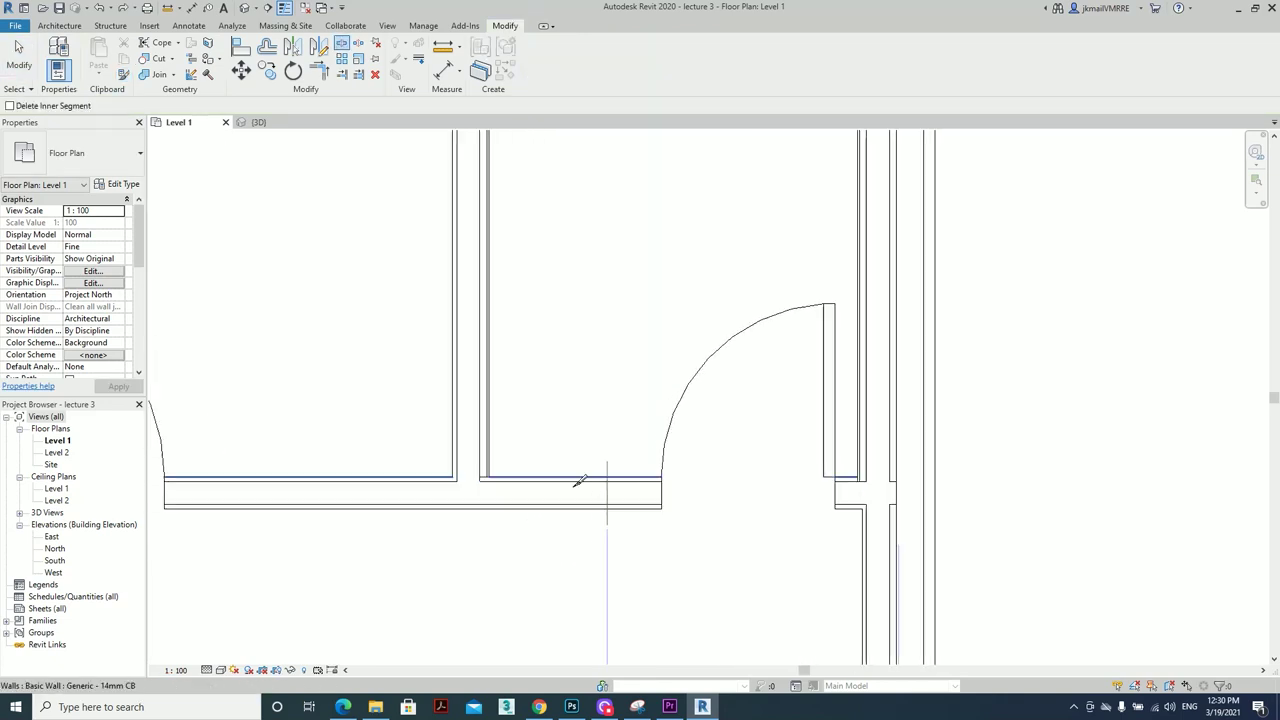
# Split the lower wall at the partition and match the right piece to the partition's wall type
pyautogui.click(474, 506)
pyautogui.press('m')
pyautogui.press('a')
pyautogui.click(468, 440)
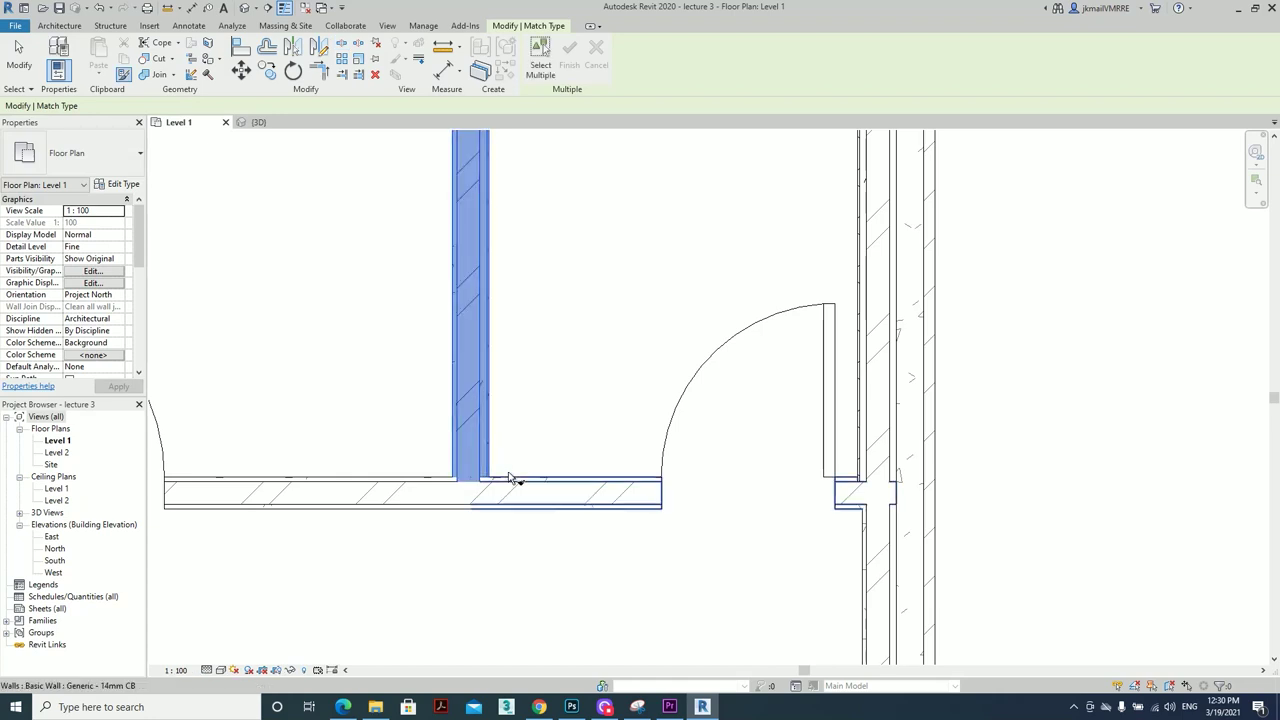
pyautogui.click(560, 505)
pyautogui.press('Escape')
pyautogui.press('Escape')
# Flip the right wall piece beside the doorway so it faces the other way
pyautogui.scroll(2, 697, 531)
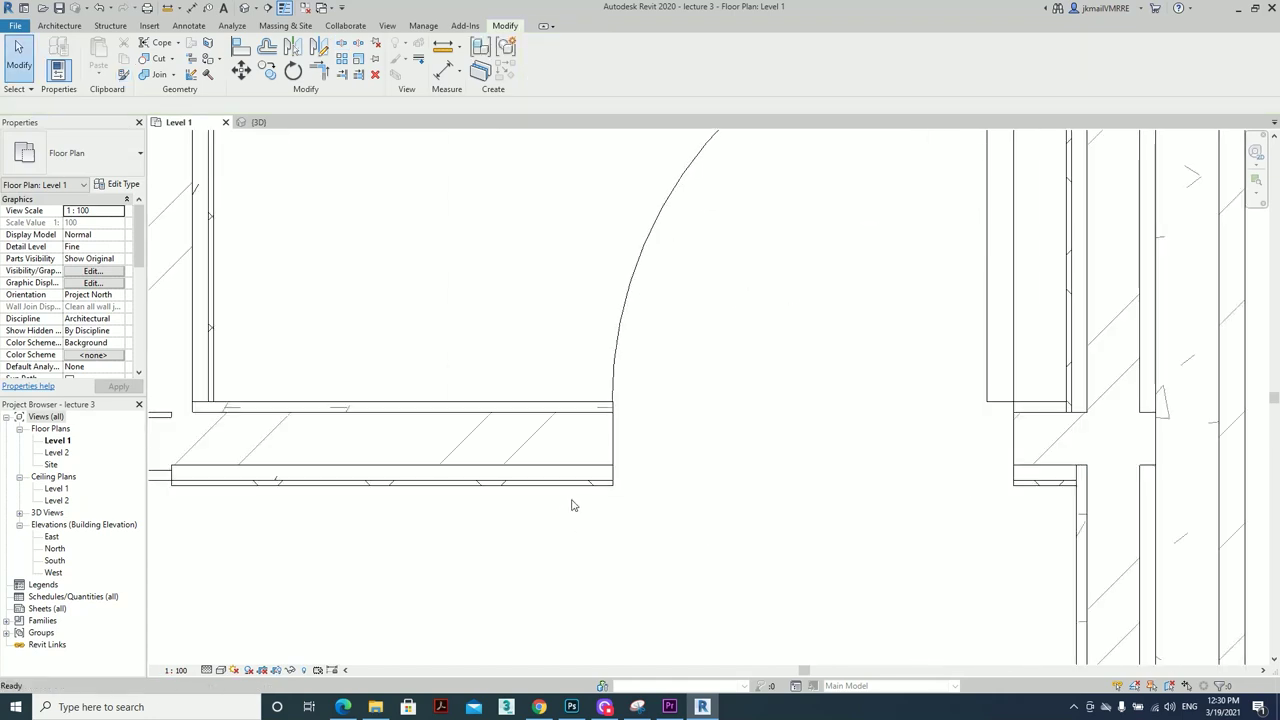
pyautogui.click(534, 484)
pyautogui.scroll(1, 762, 497)
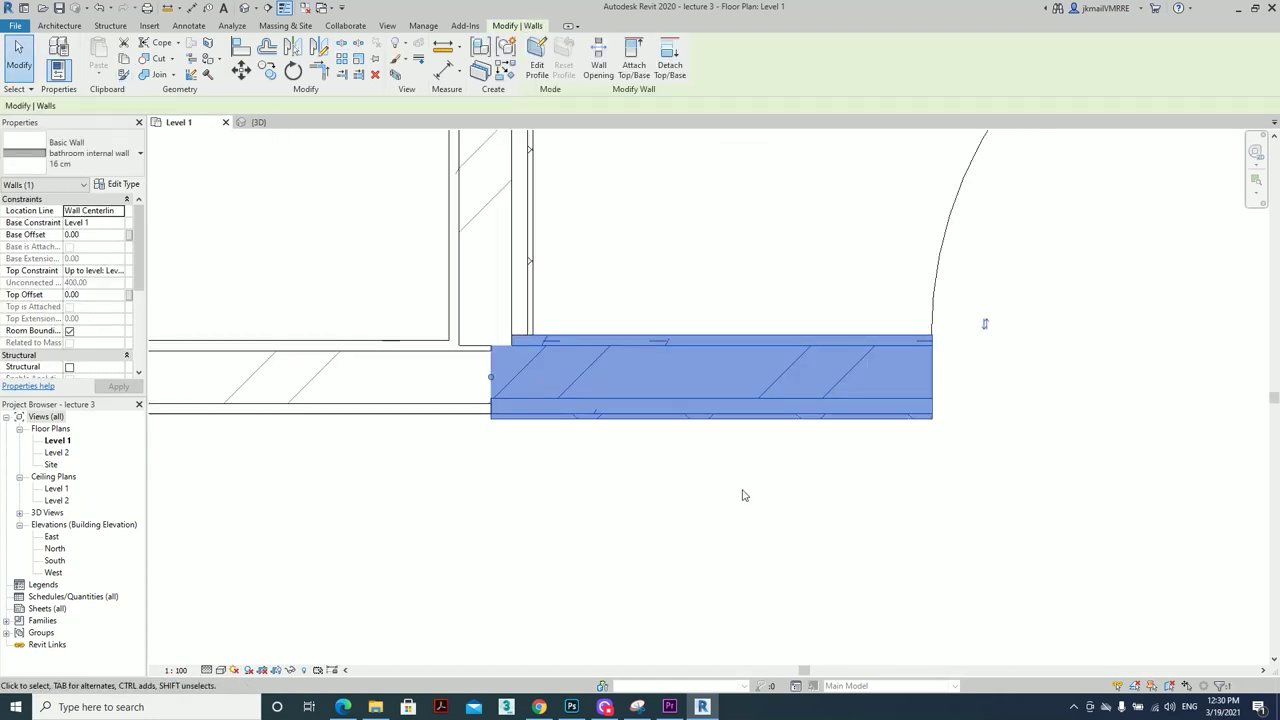
pyautogui.scroll(-3, 743, 491)
pyautogui.click(864, 409)
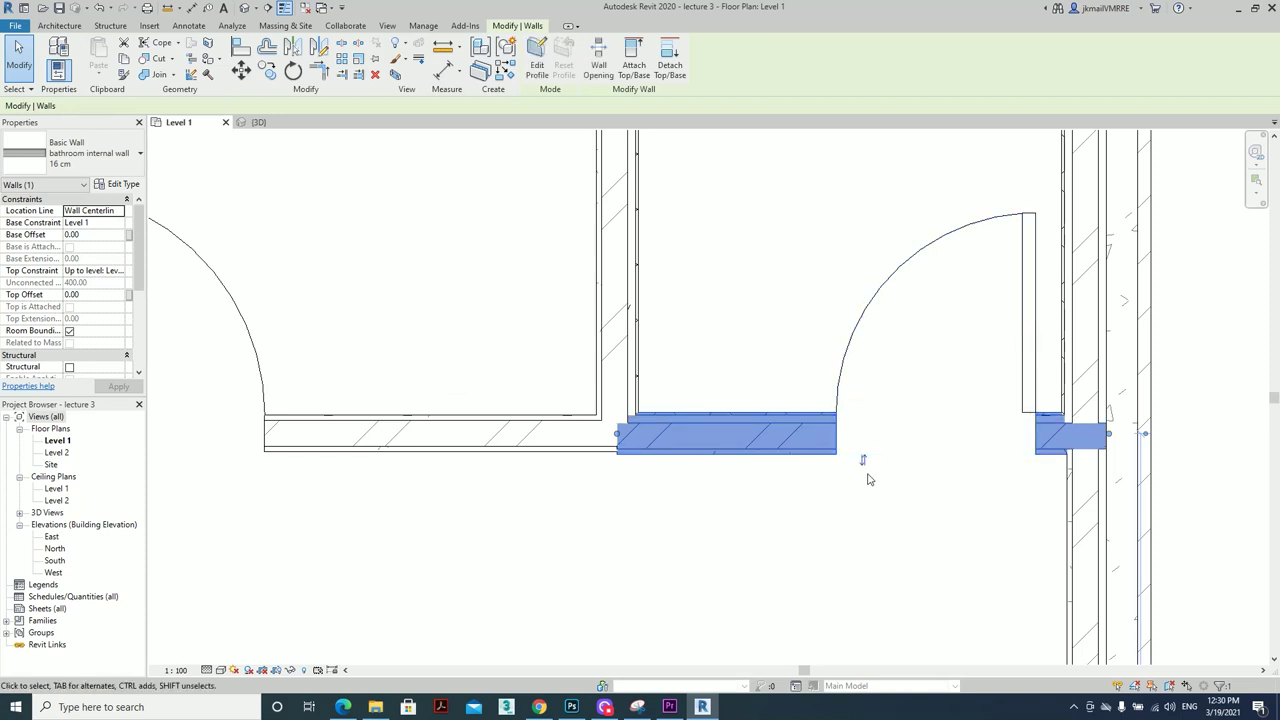
pyautogui.click(828, 527)
# Try aligning to the lower wall face with Align (AL), then cancel it
pyautogui.scroll(2, 674, 437)
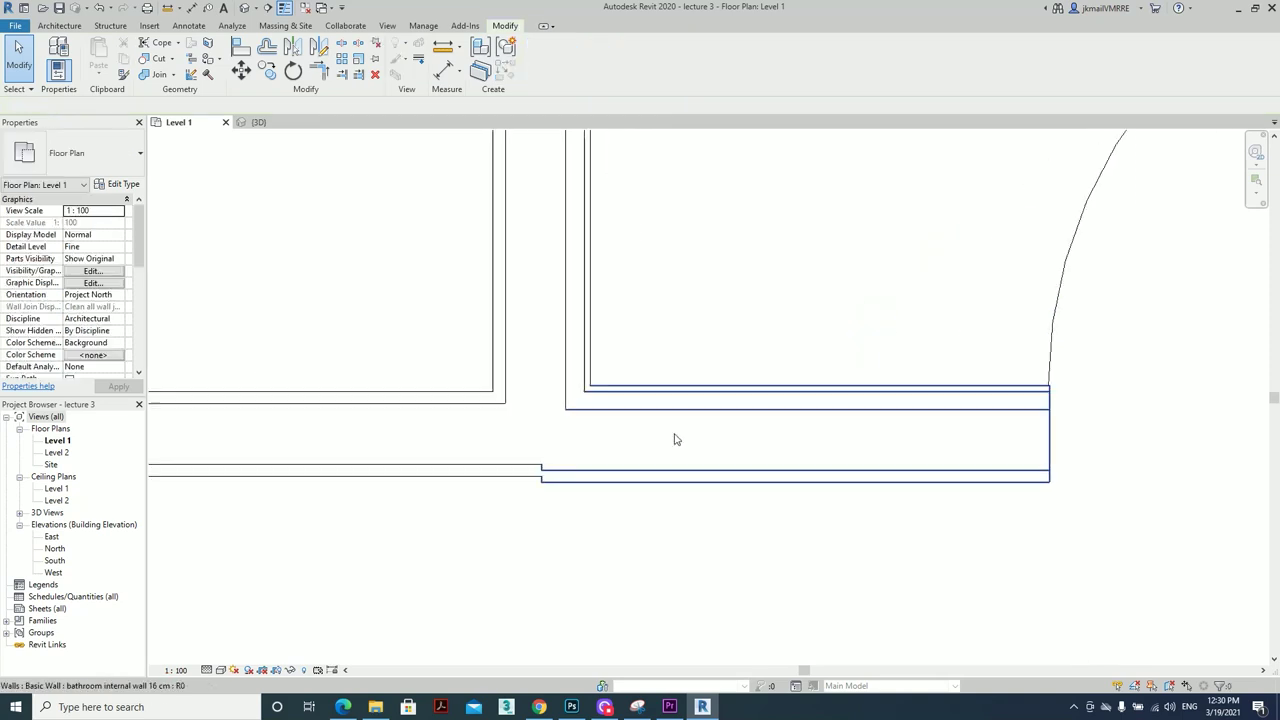
pyautogui.press('a')
pyautogui.press('l')
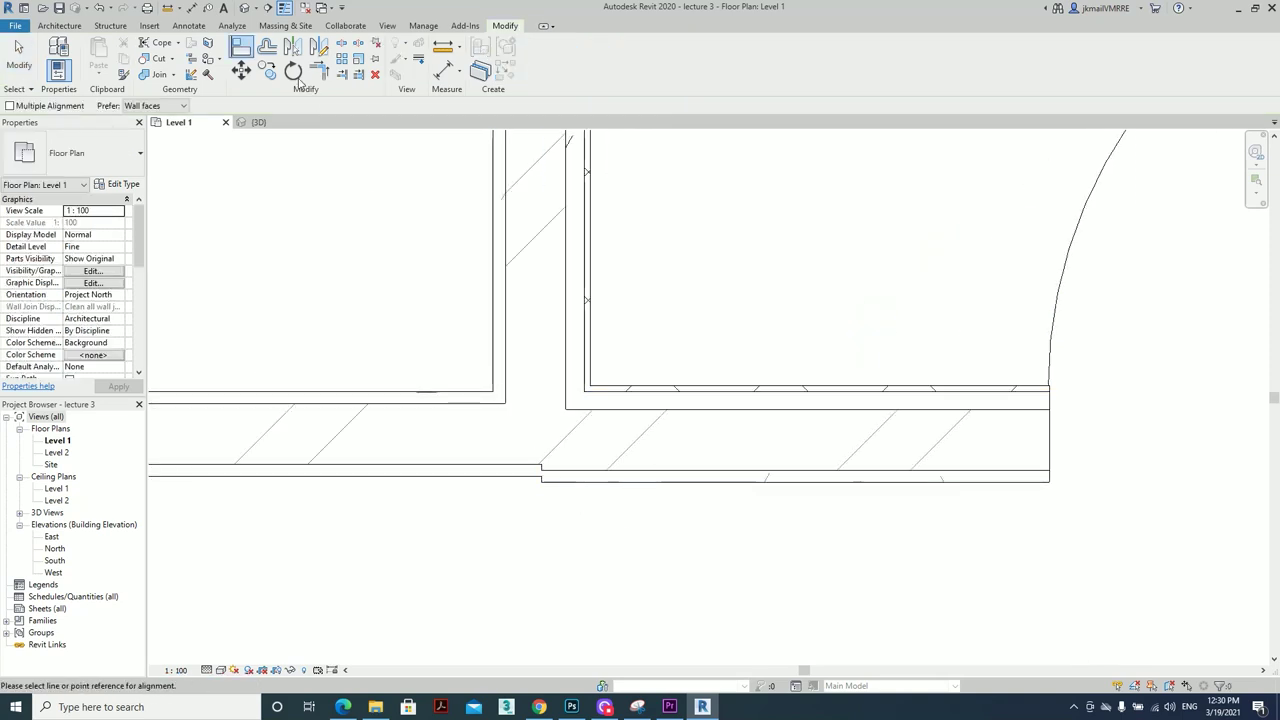
pyautogui.click(366, 481)
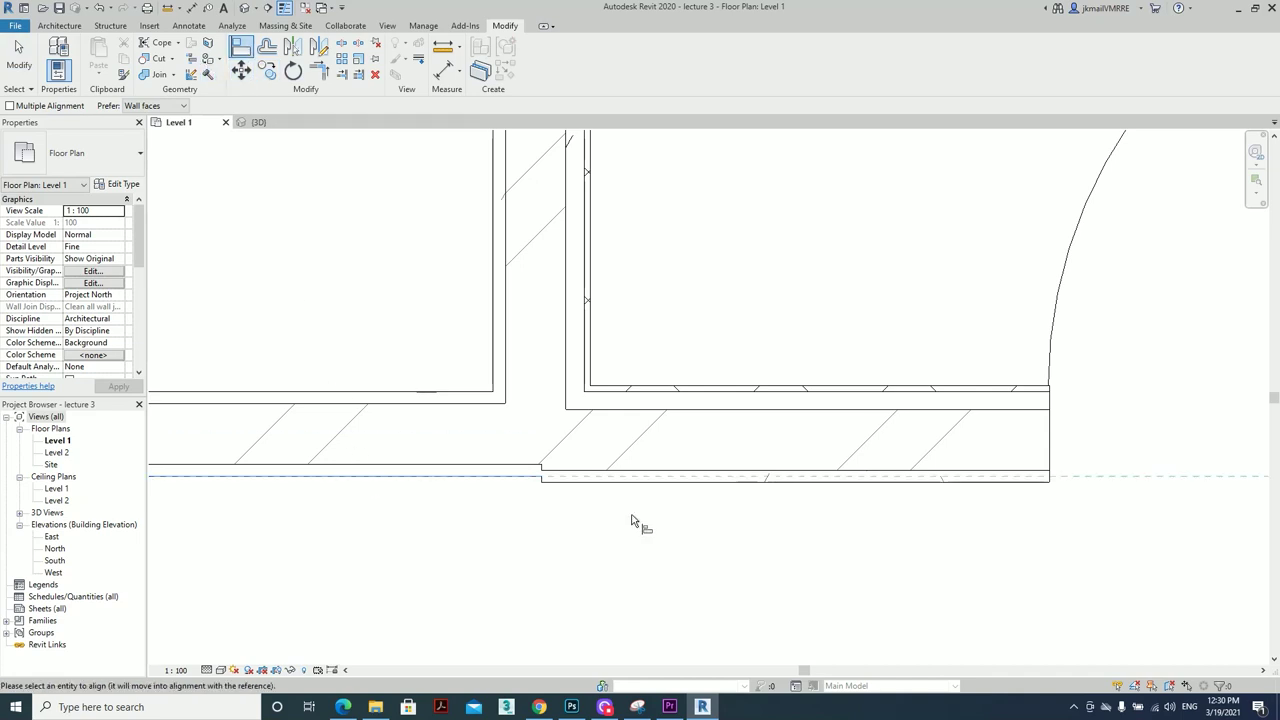
pyautogui.scroll(-3, 740, 410)
pyautogui.scroll(-2, 770, 450)
pyautogui.press('Escape')
pyautogui.press('Escape')
pyautogui.scroll(-2, 792, 495)
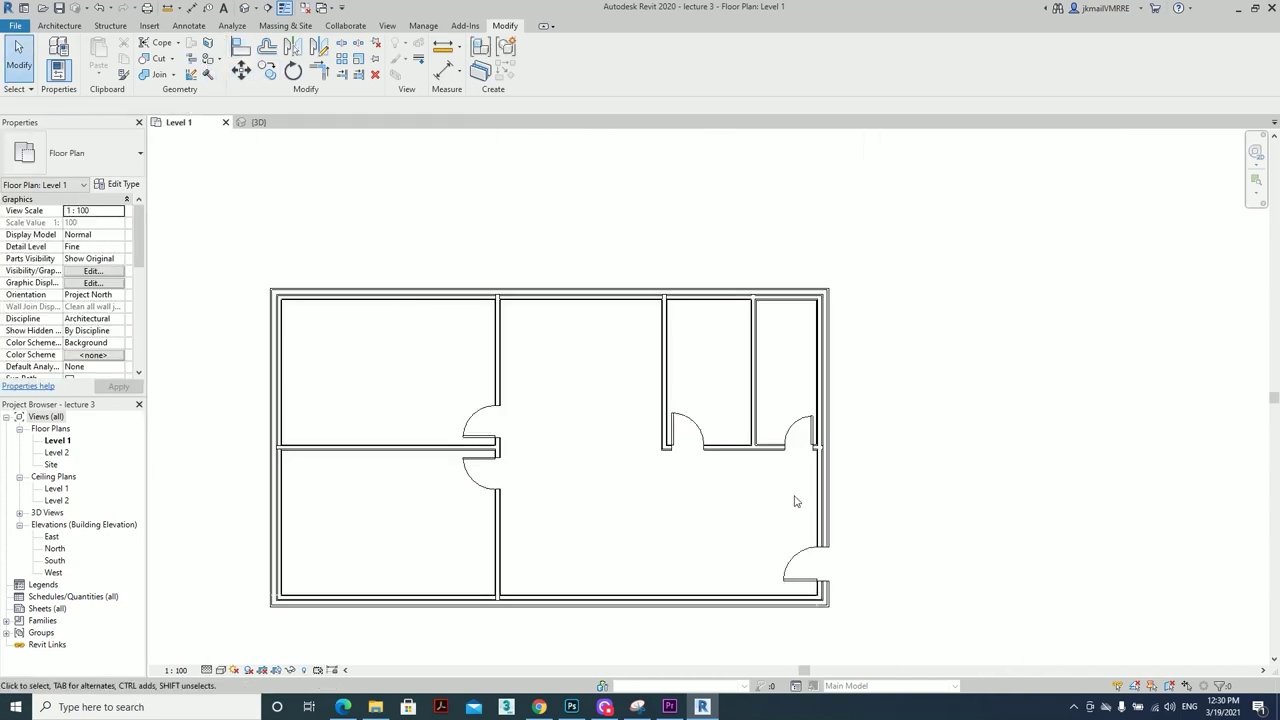
pyautogui.scroll(3, 818, 325)
pyautogui.scroll(1, 800, 370)
pyautogui.scroll(2, 850, 300)
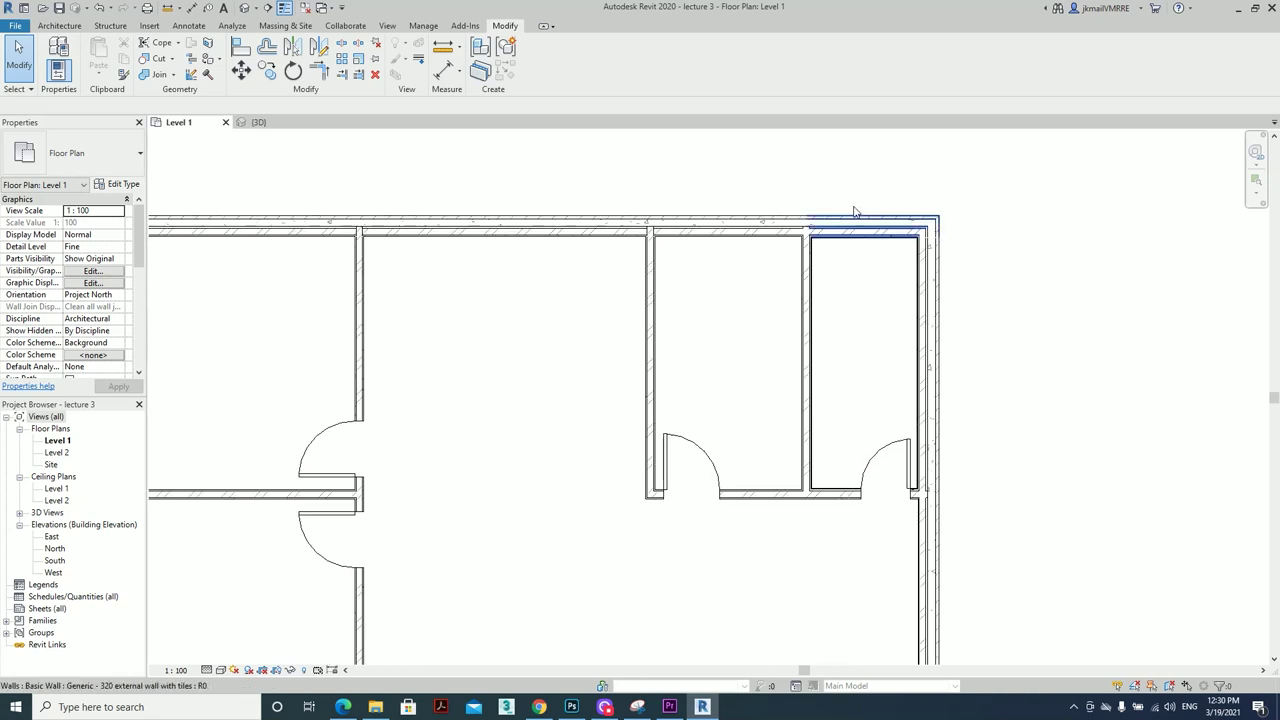
pyautogui.scroll(2, 935, 410)
pyautogui.scroll(-1, 848, 429)
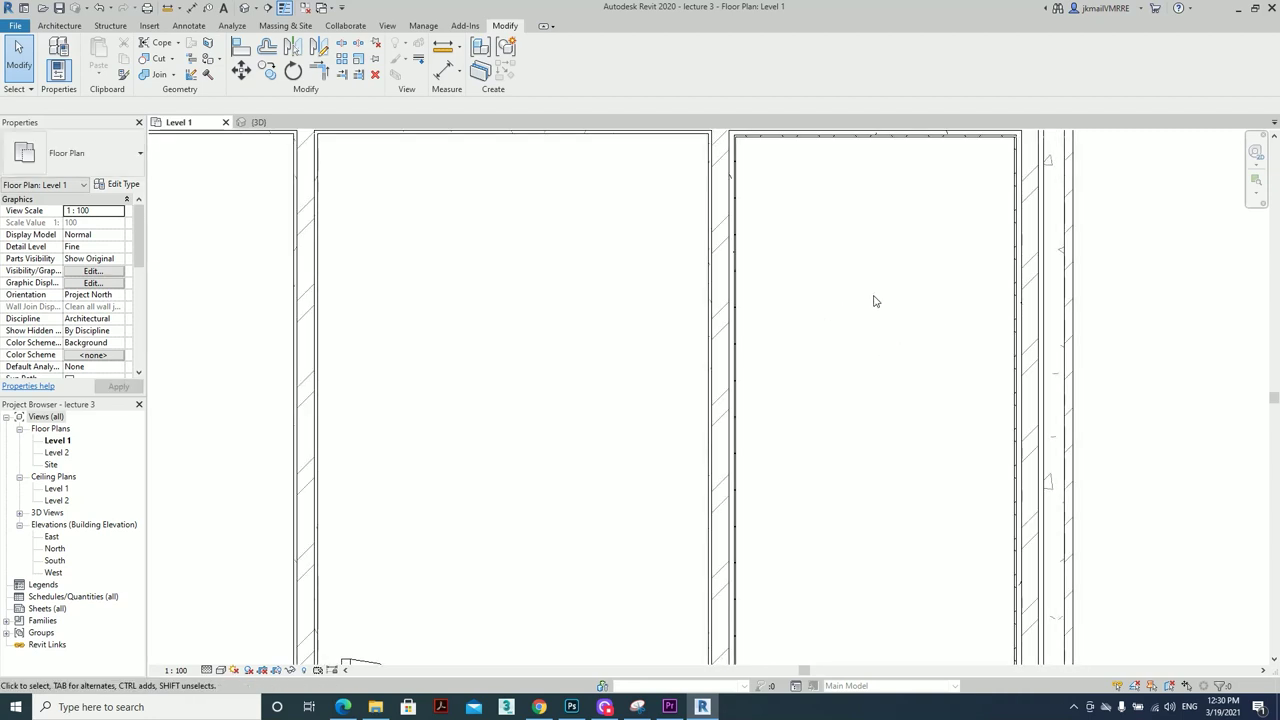
pyautogui.scroll(-2, 871, 297)
pyautogui.scroll(1, 894, 434)
pyautogui.scroll(-1, 827, 358)
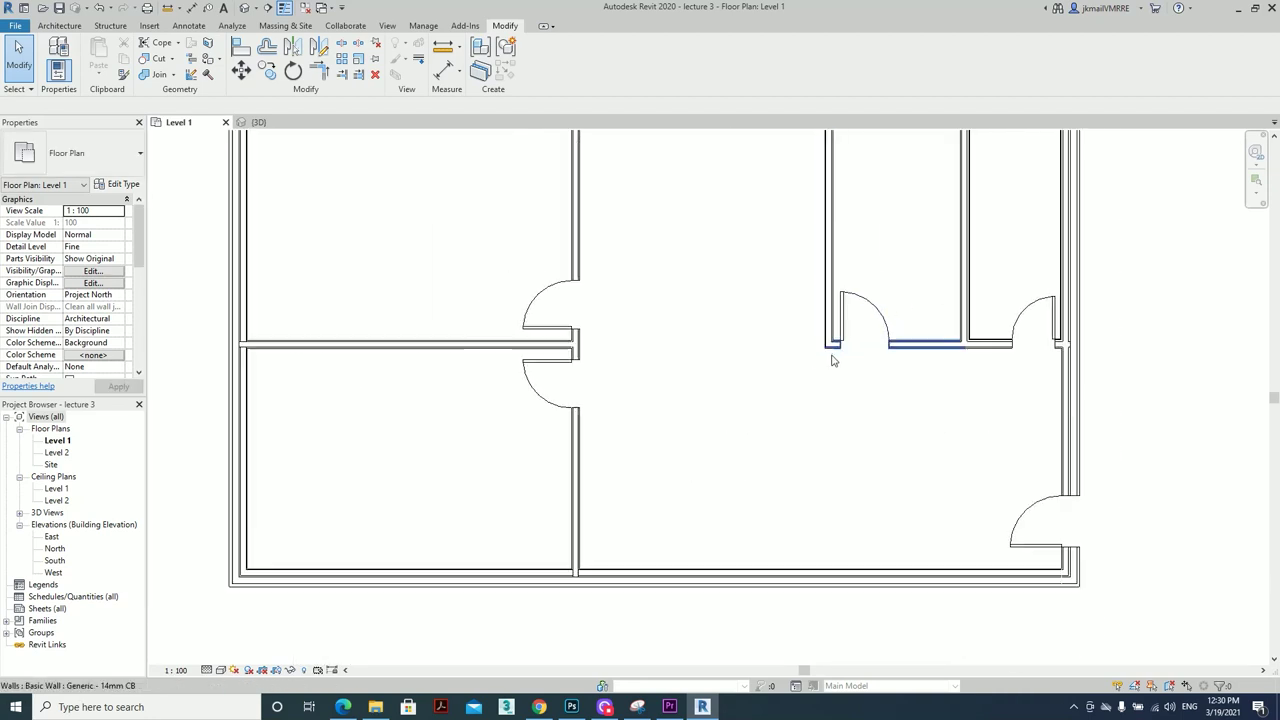
pyautogui.scroll(-2, 829, 351)
pyautogui.scroll(3, 969, 337)
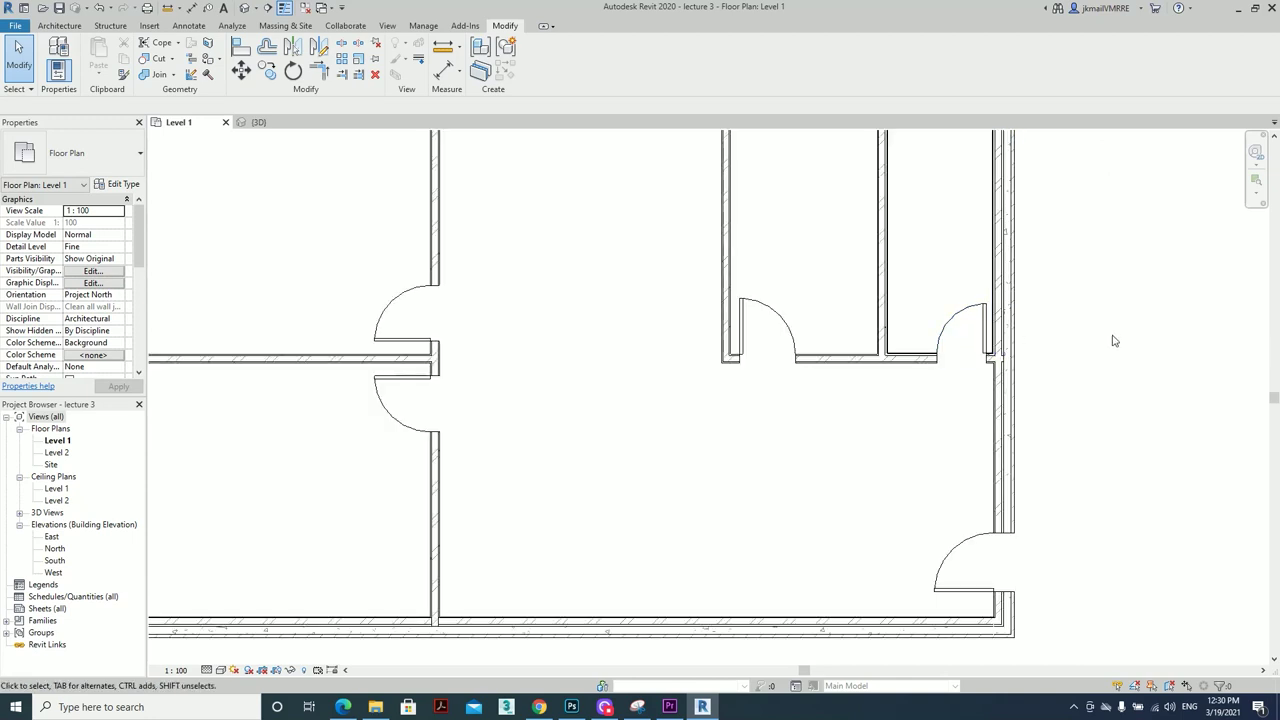
pyautogui.click(943, 551)
pyautogui.moveTo(962, 521); pyautogui.dragTo(773, 431, button='middle')
pyautogui.scroll(2, 690, 485)
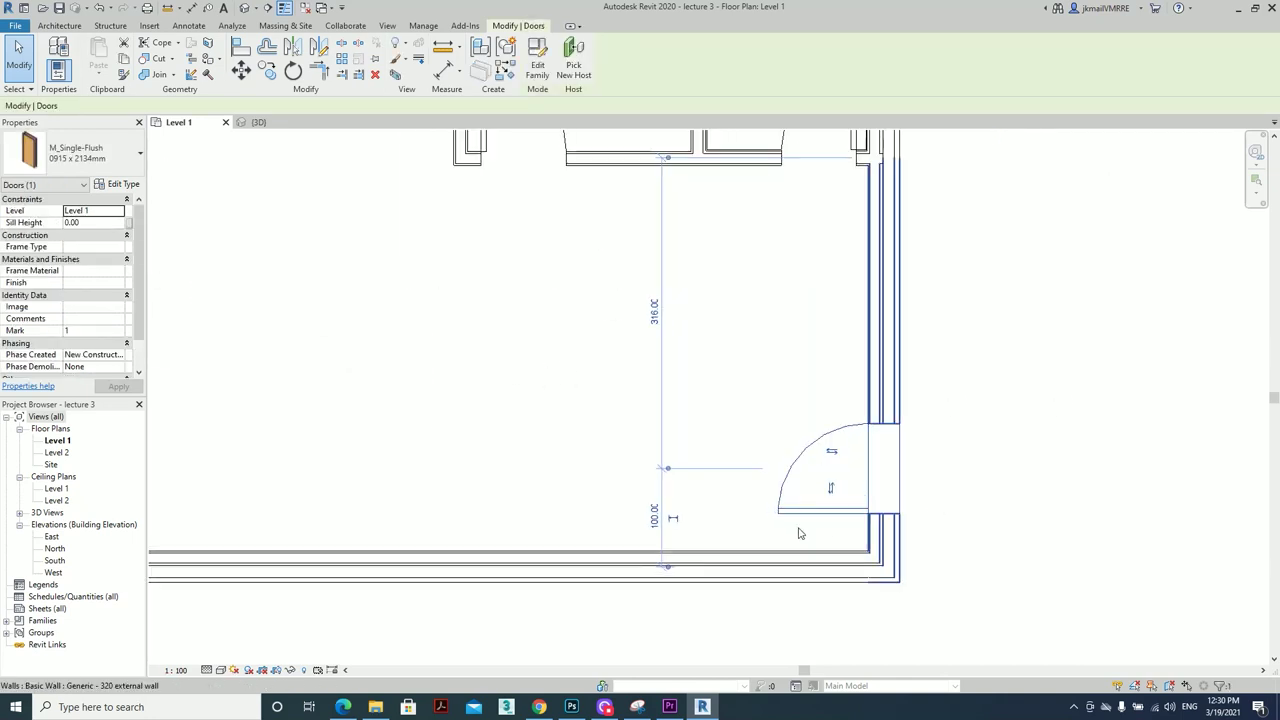
pyautogui.click(805, 530)
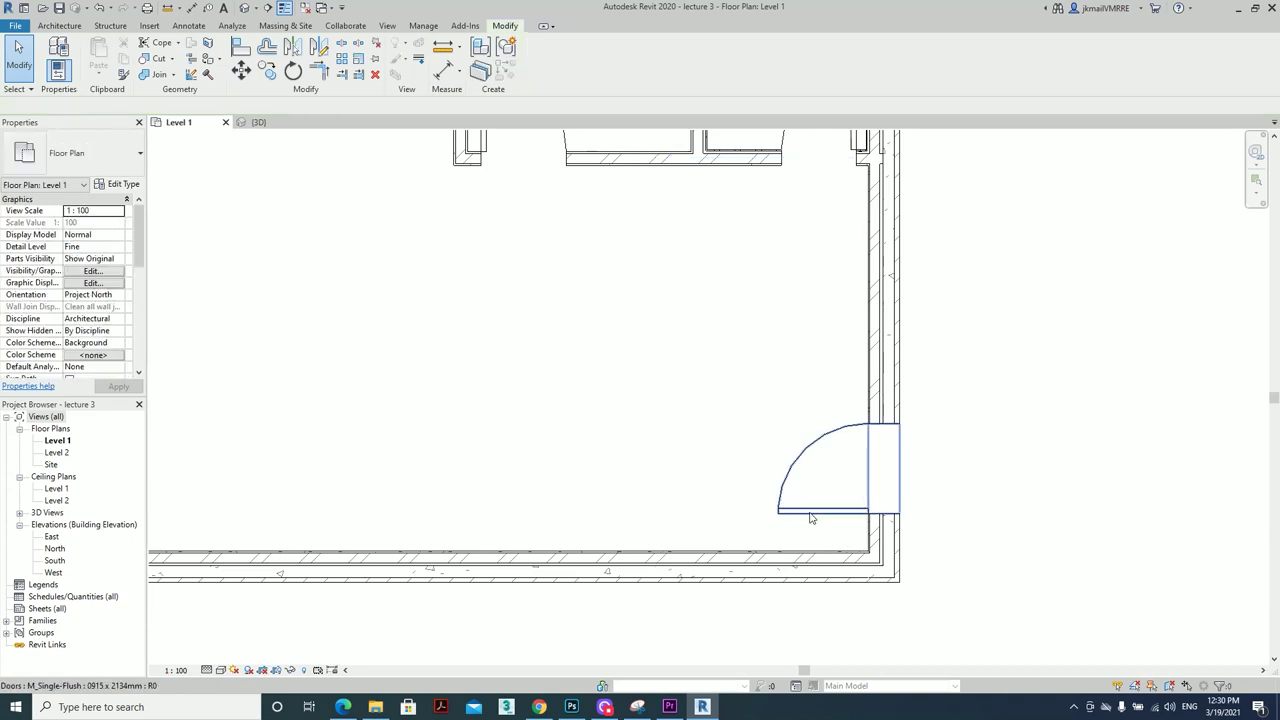
pyautogui.click(815, 495)
# Set the entrance door type's Width to 100 and rename the type accordingly
pyautogui.click(120, 186)
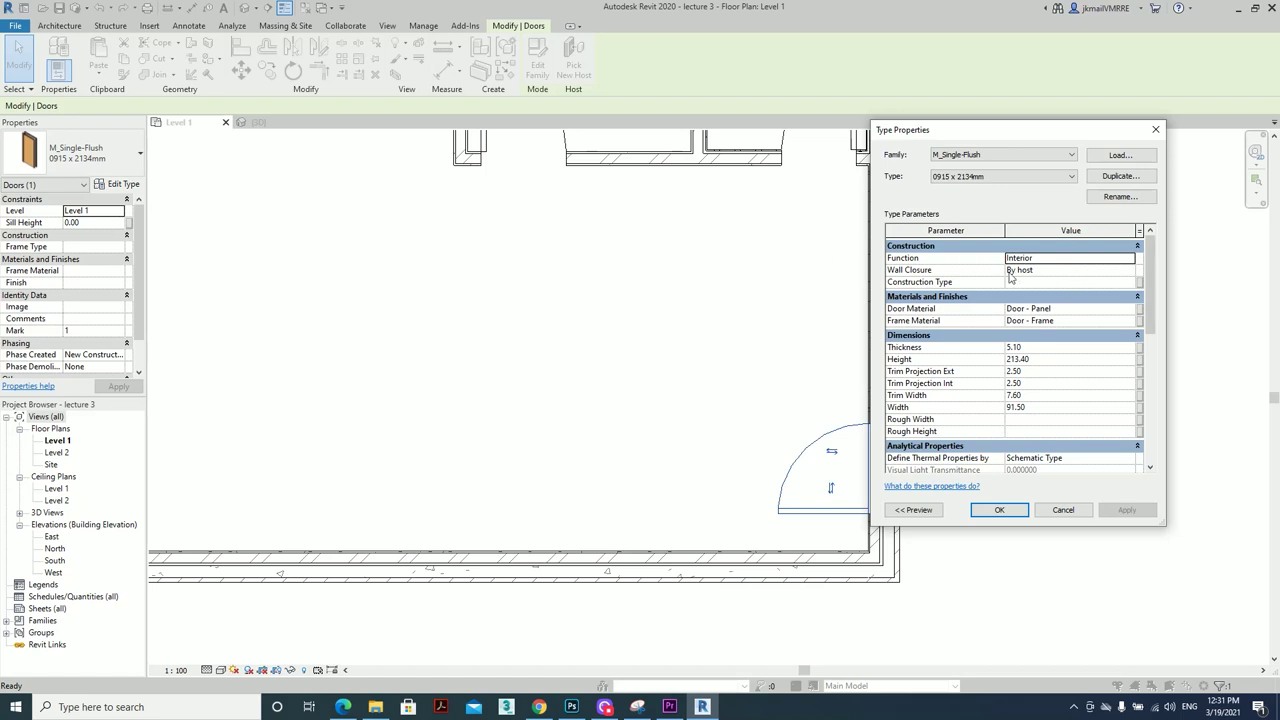
pyautogui.click(1073, 408)
pyautogui.write('100')
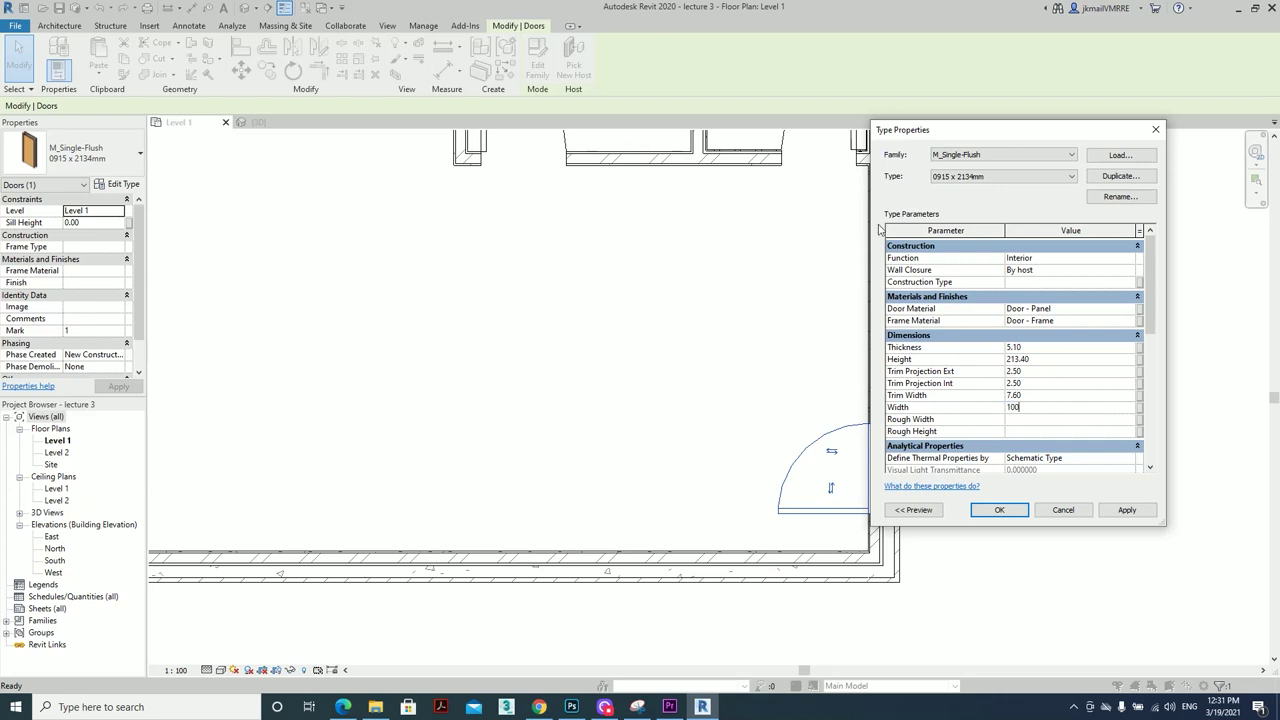
pyautogui.click(1136, 199)
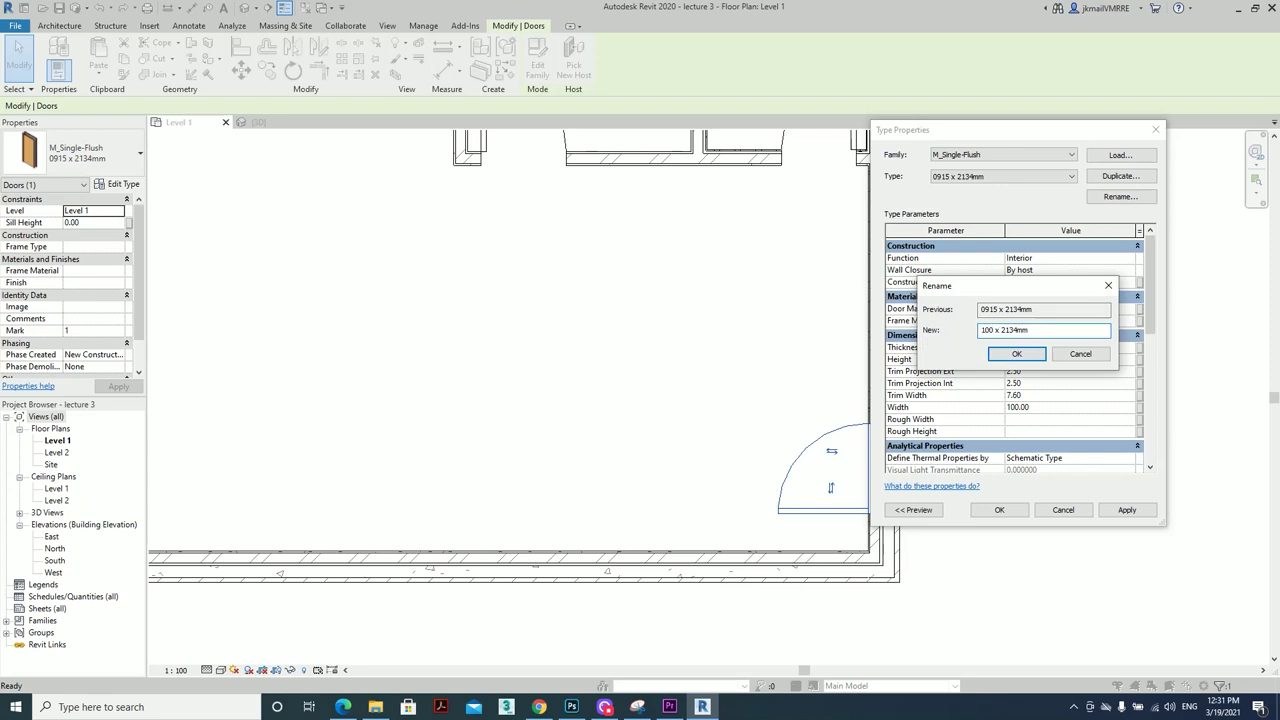
pyautogui.click(1004, 355)
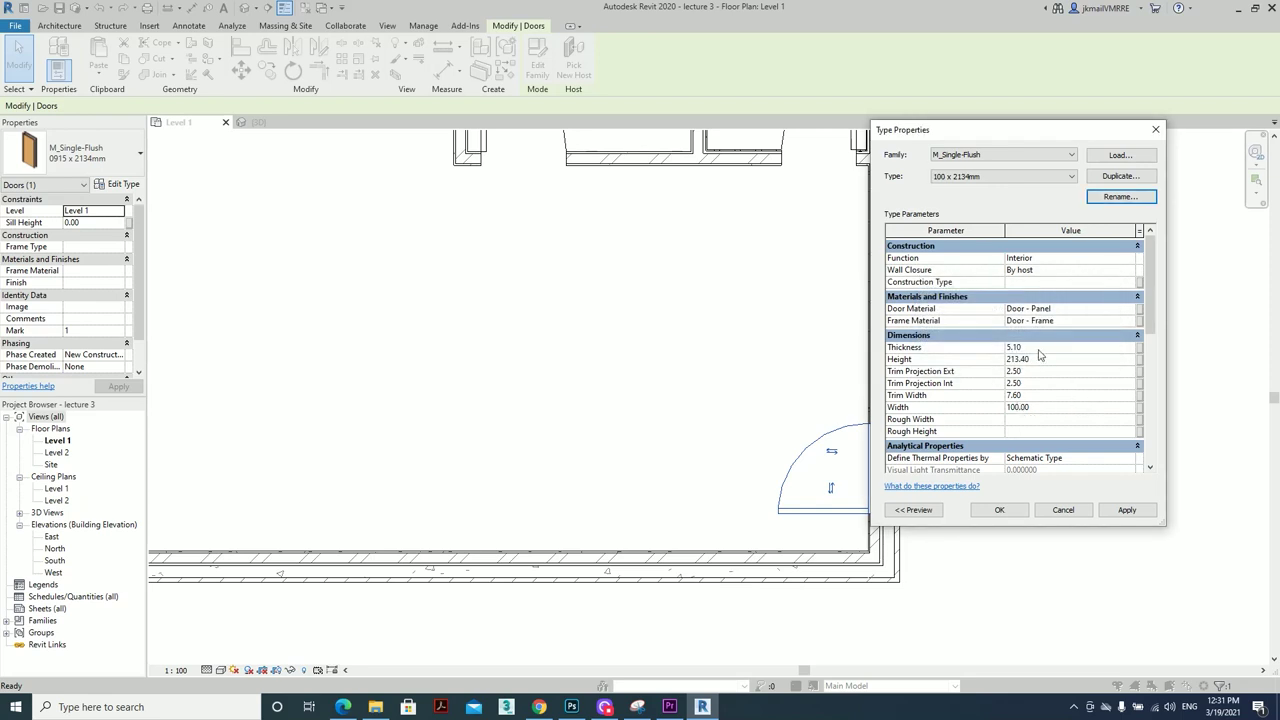
# Set Height to 208, name the type '100 x208 cm main door', and confirm
pyautogui.click(1071, 359)
pyautogui.write('208')
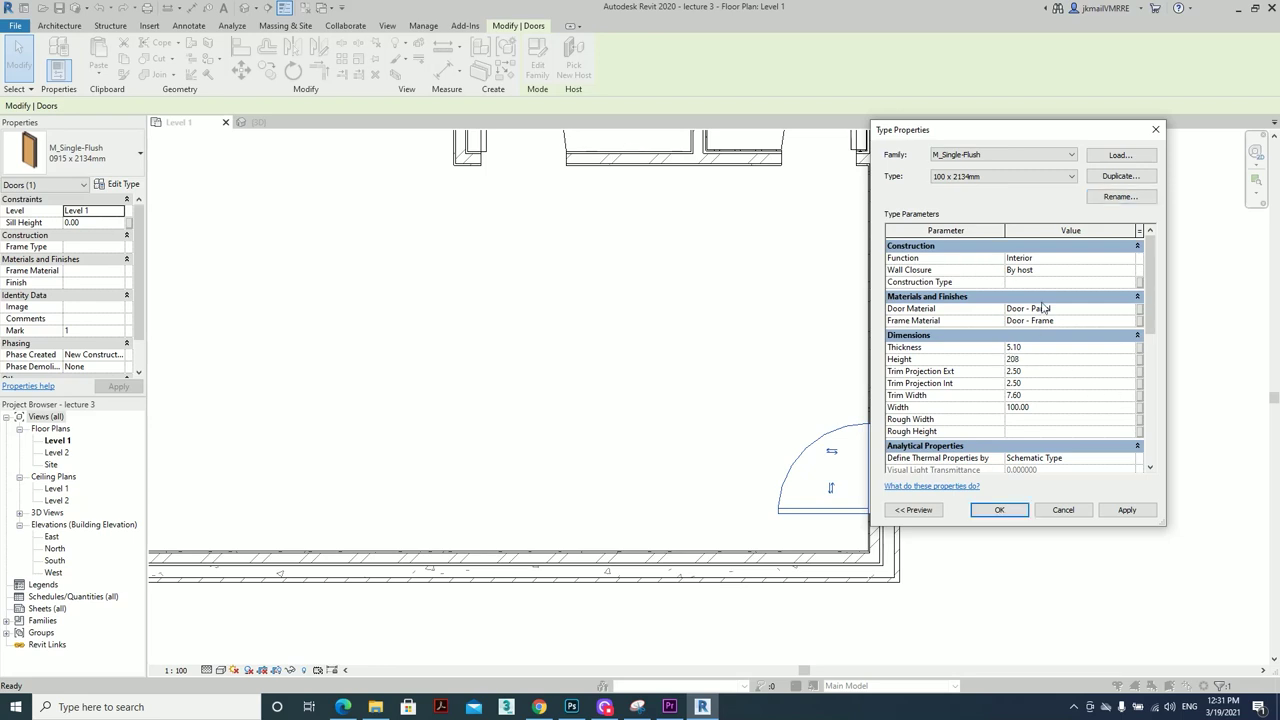
pyautogui.click(1118, 197)
pyautogui.write('100 x208 cm')
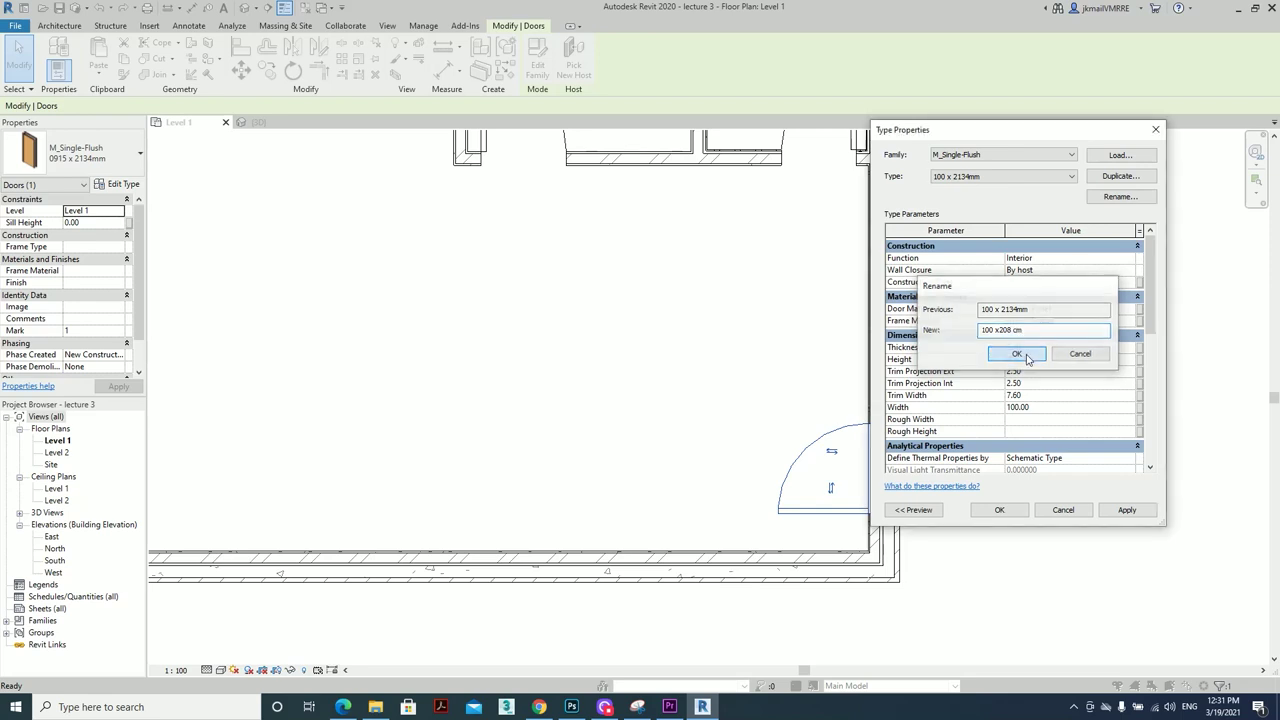
pyautogui.click(1016, 354)
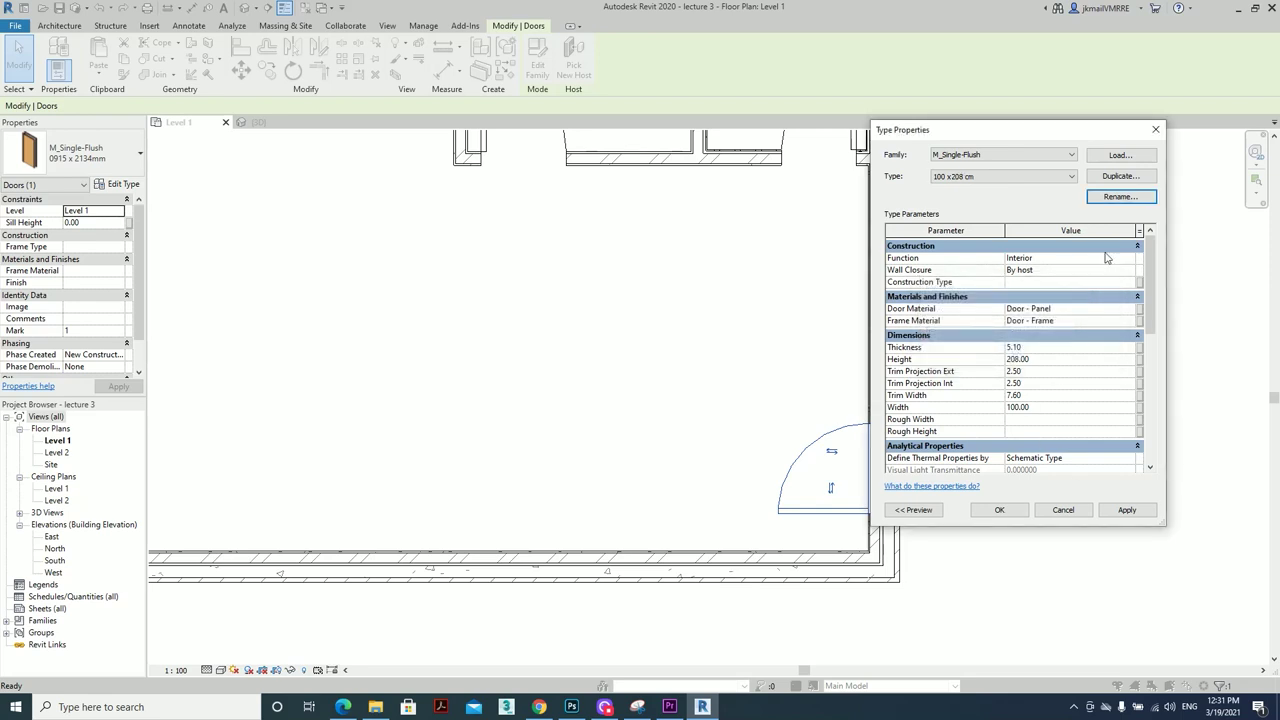
pyautogui.click(1145, 200)
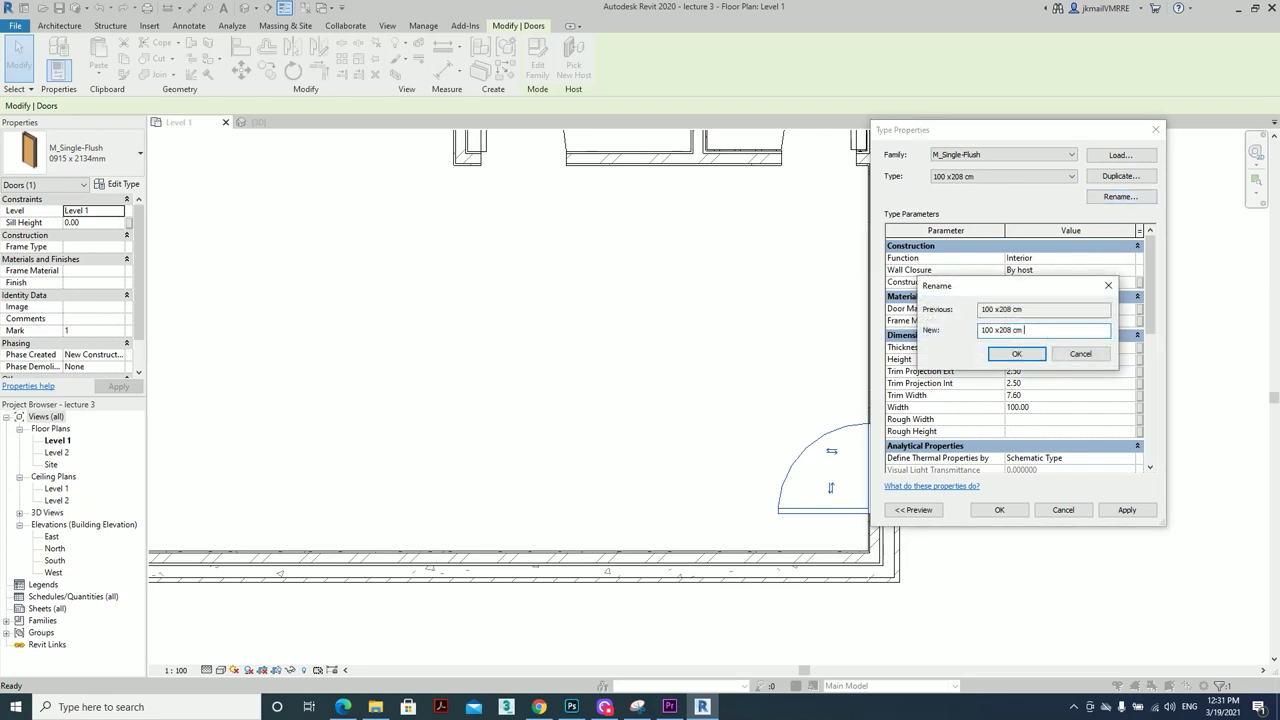
pyautogui.write('or')
pyautogui.press('Return')
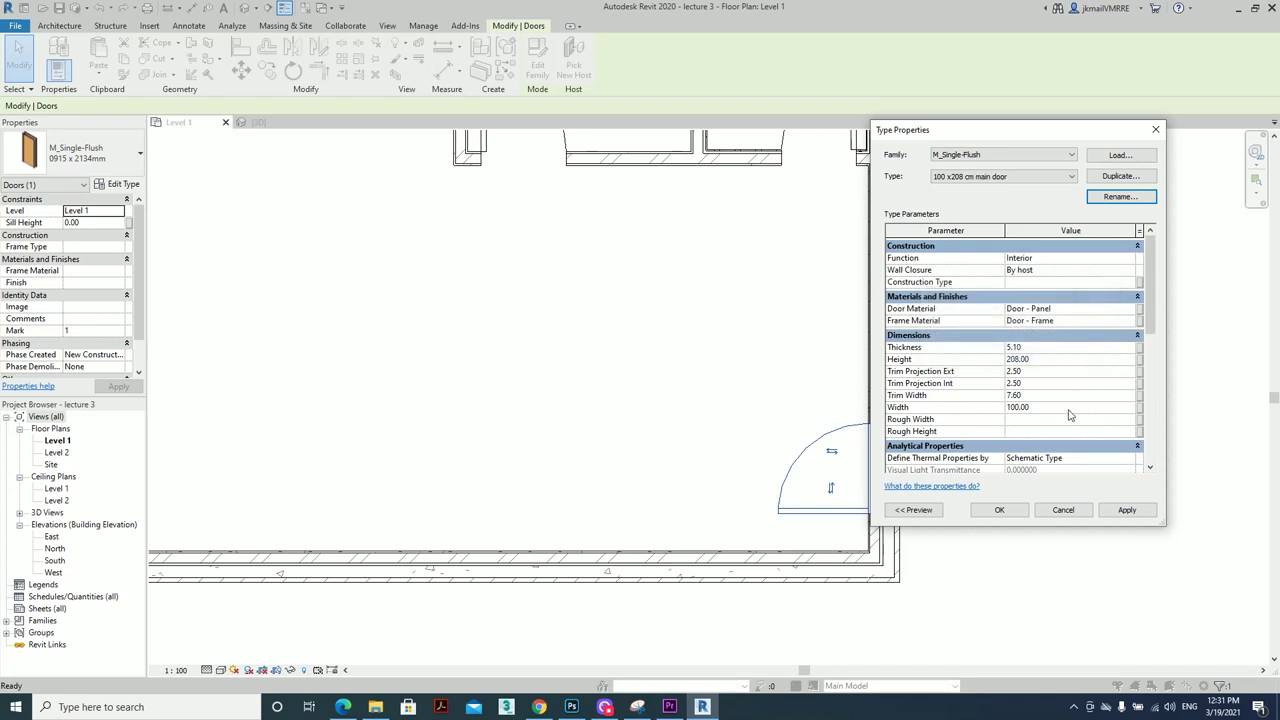
pyautogui.click(1019, 517)
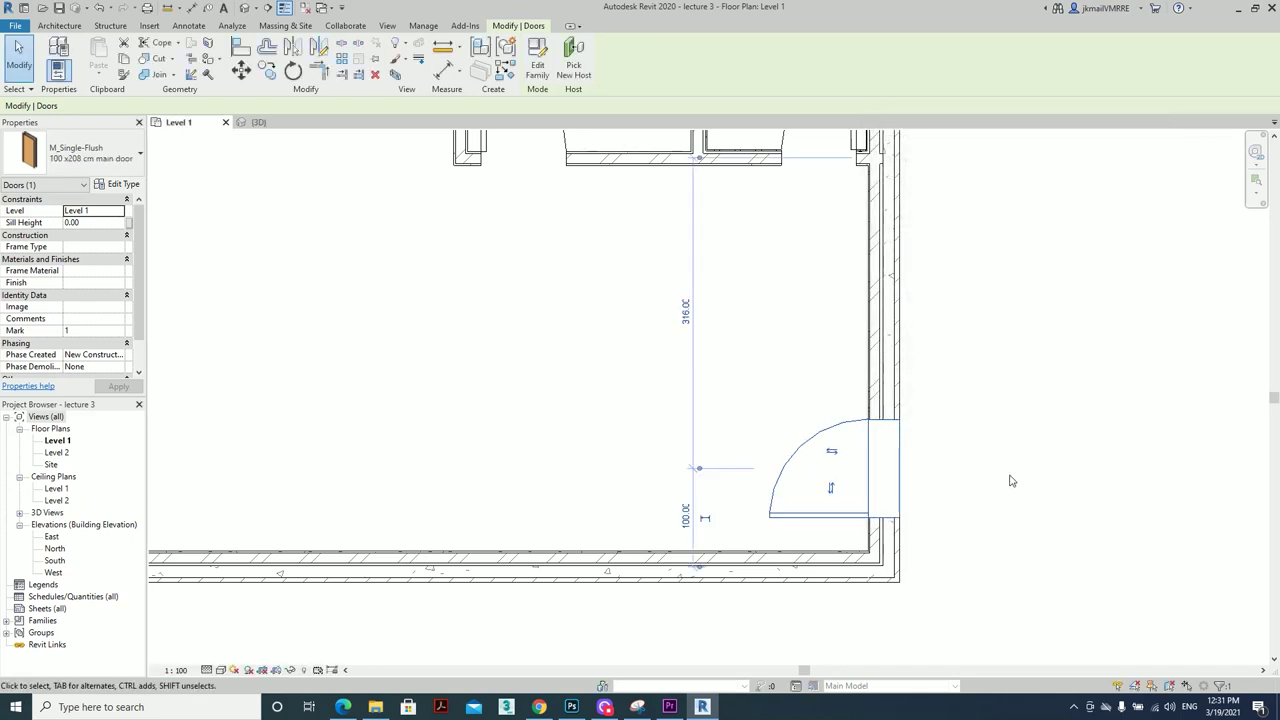
# Select the room doors and the main entrance door to check their dimensions
pyautogui.click(1008, 477)
pyautogui.scroll(-4, 1023, 480)
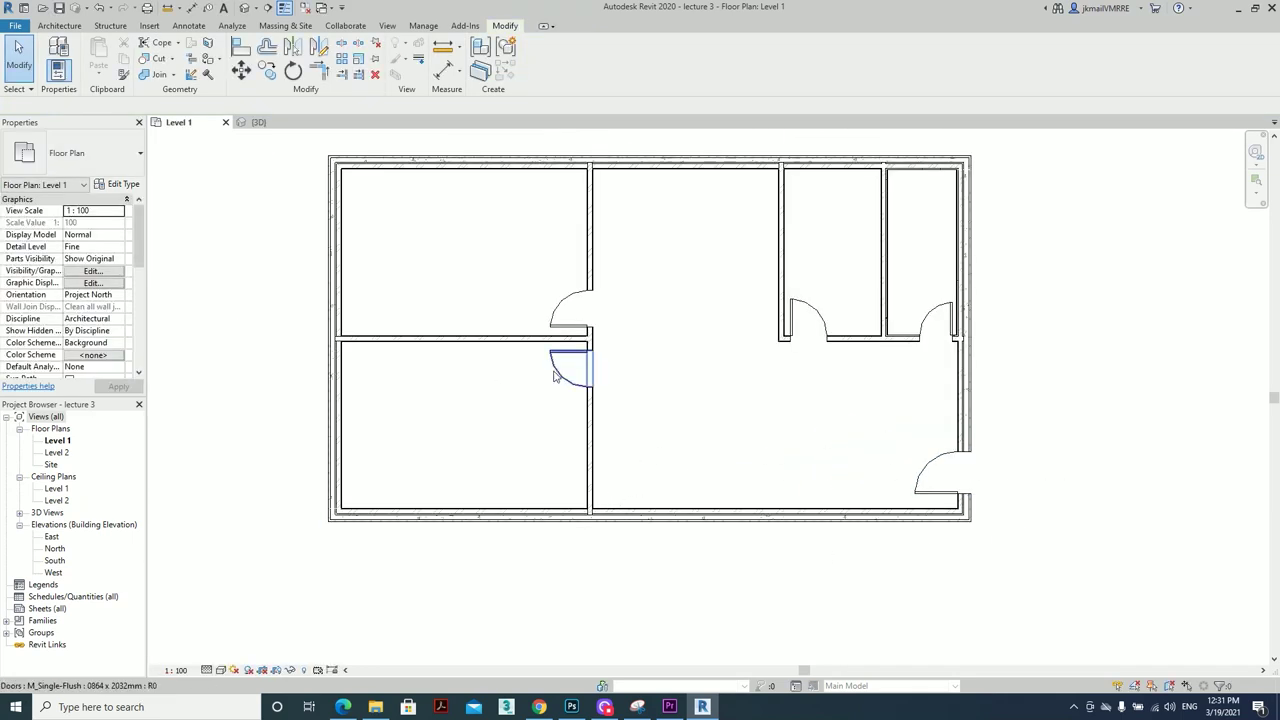
pyautogui.click(572, 366)
pyautogui.click(838, 342)
pyautogui.click(997, 445)
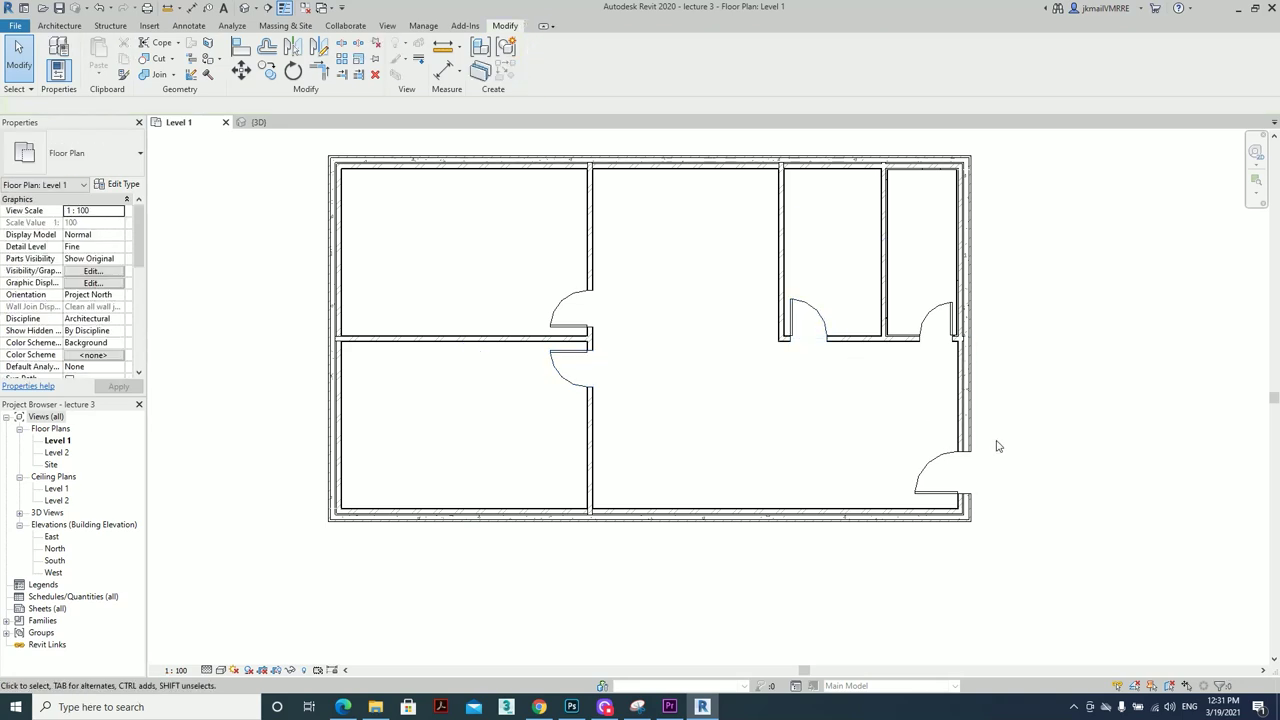
pyautogui.click(946, 486)
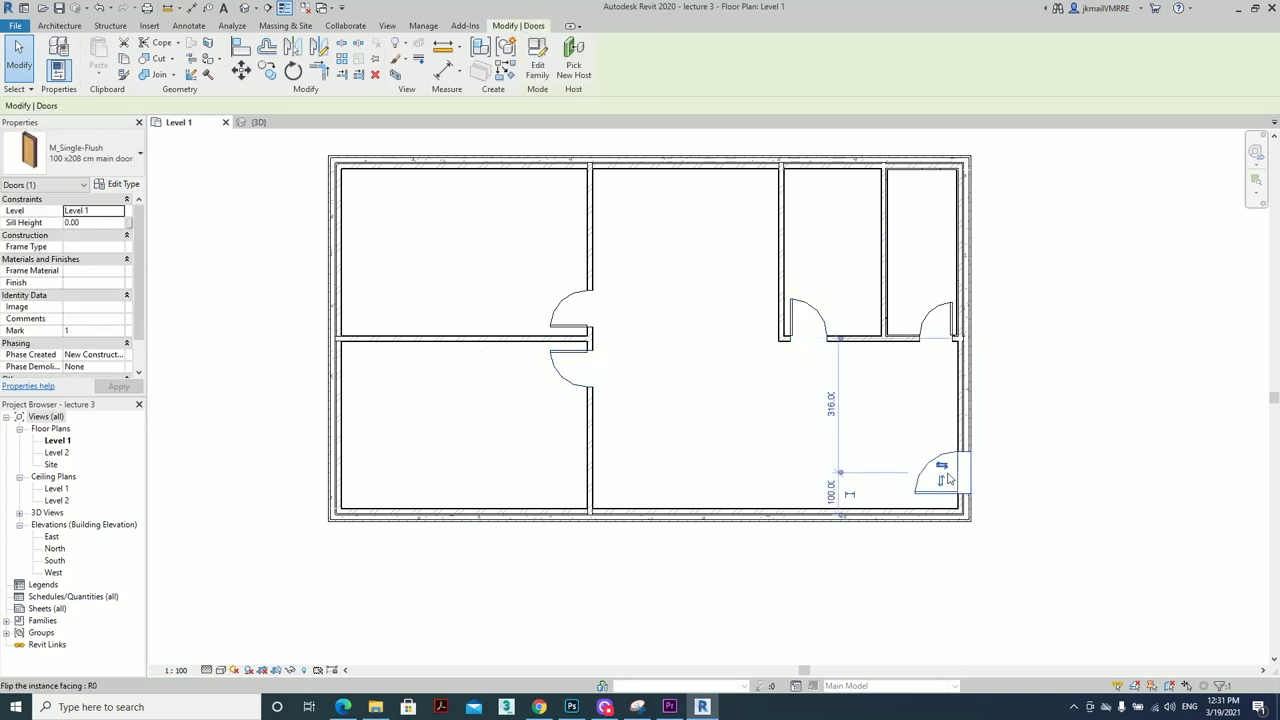
pyautogui.click(1052, 390)
pyautogui.click(943, 478)
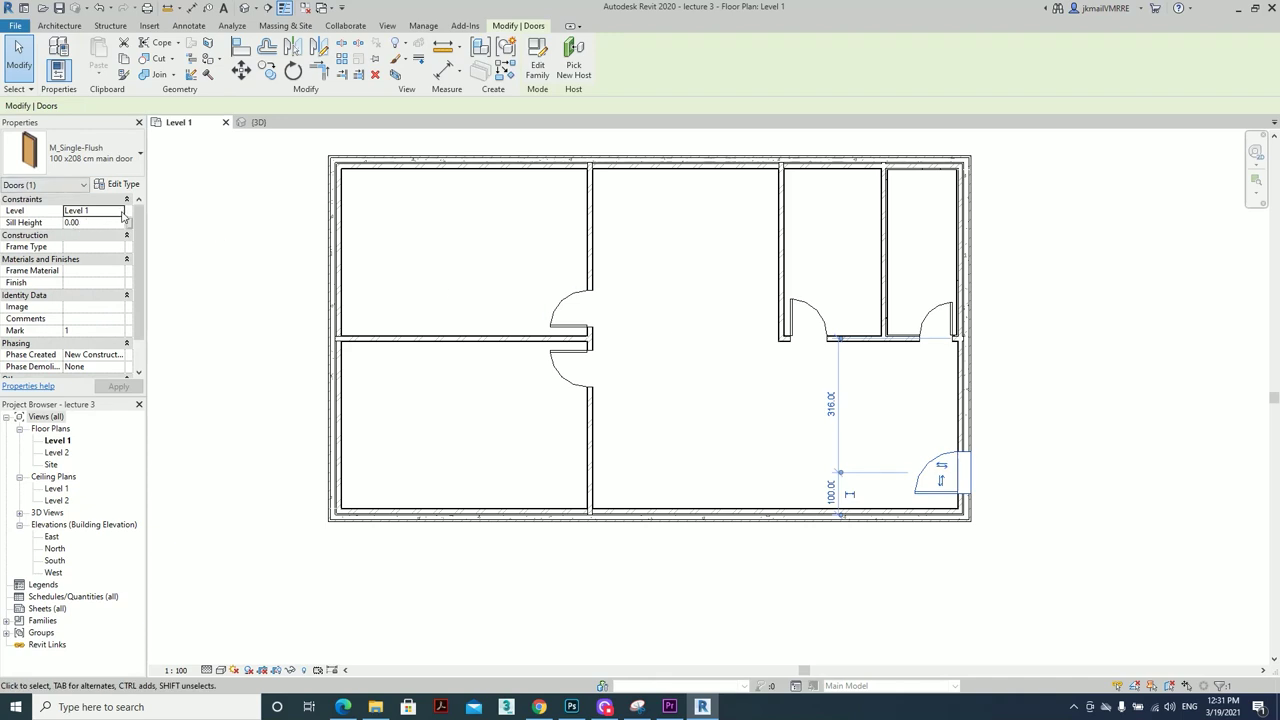
pyautogui.click(673, 277)
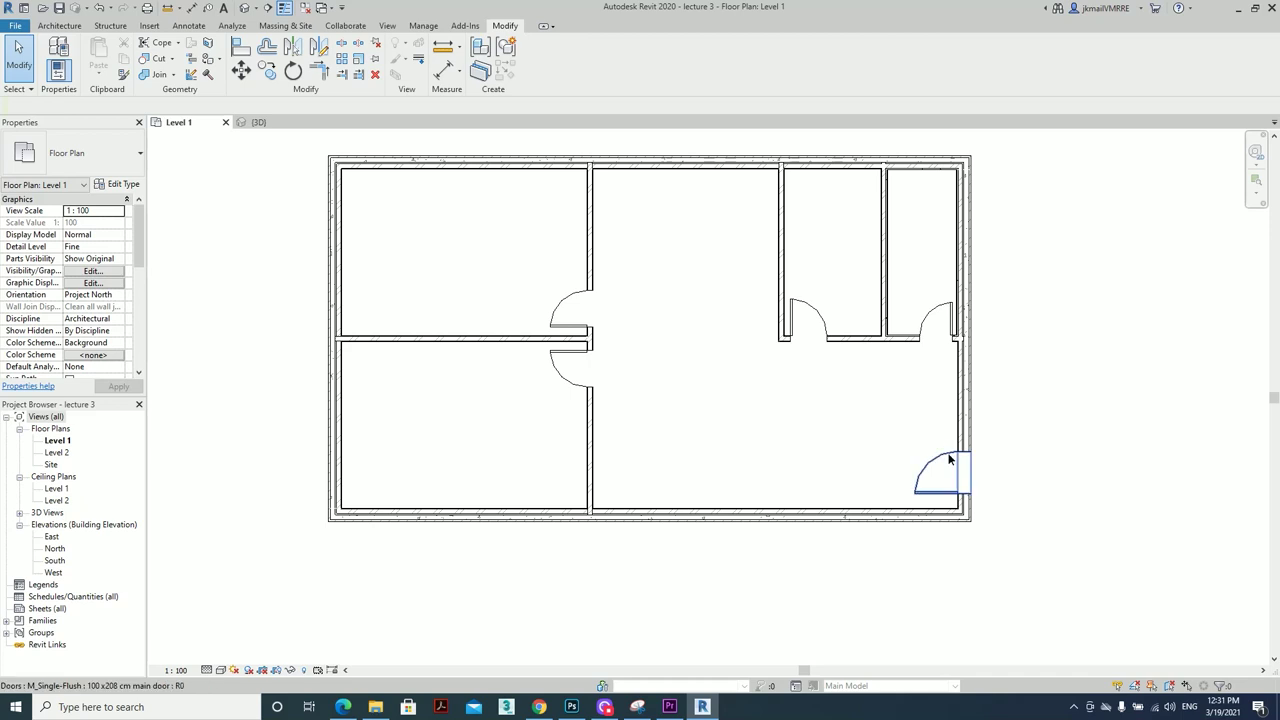
pyautogui.click(932, 465)
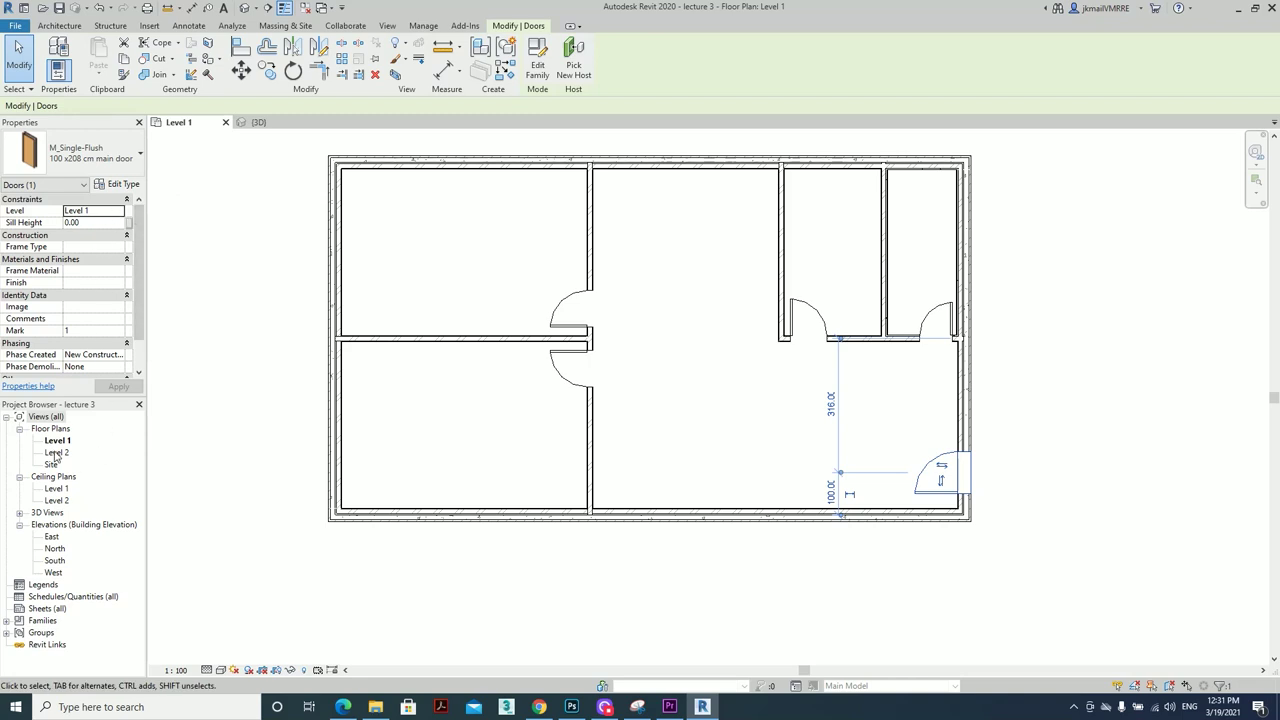
pyautogui.click(679, 340)
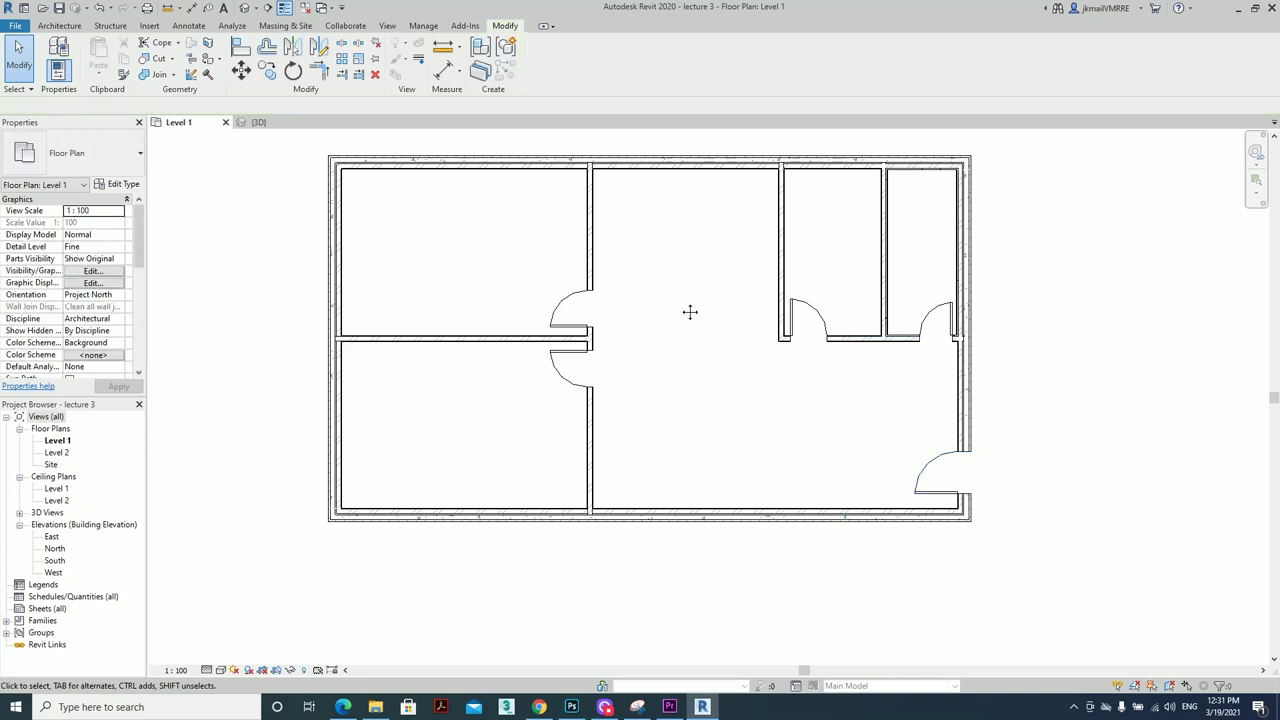
# Recentre the house plan and start the Architecture > Window tool
pyautogui.moveTo(688, 310); pyautogui.dragTo(716, 390, button='middle')
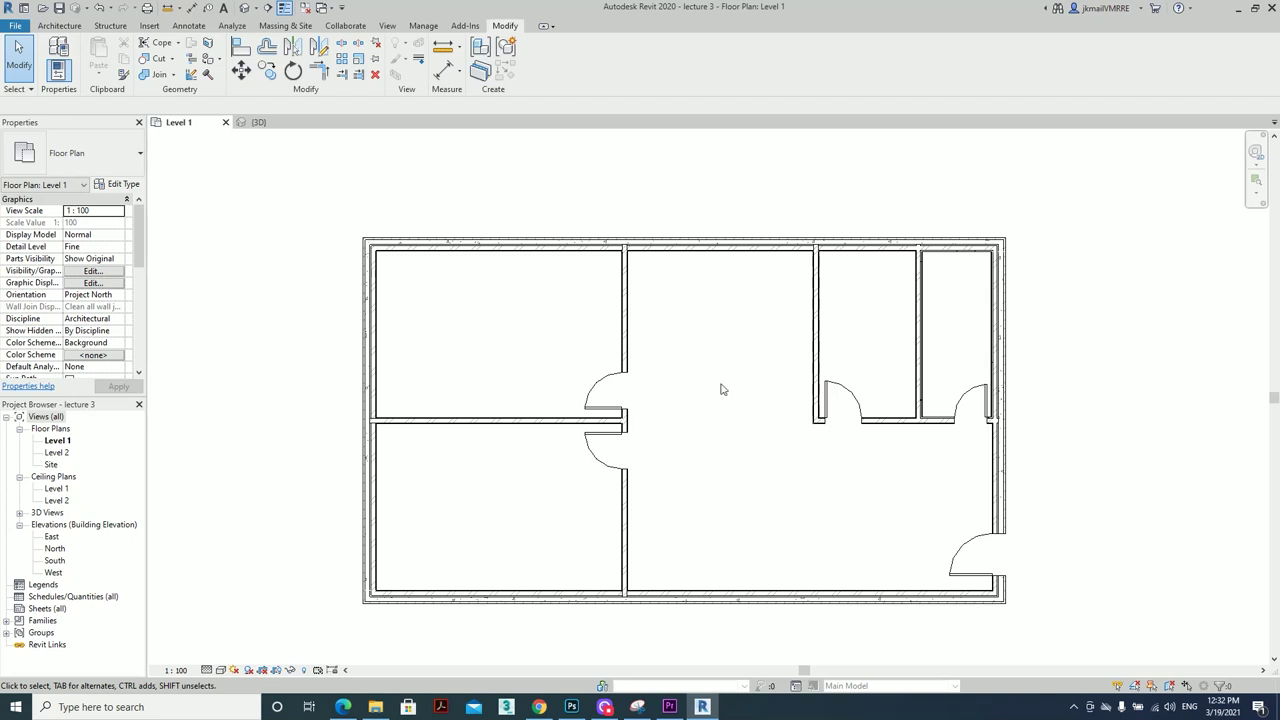
pyautogui.moveTo(780, 434); pyautogui.dragTo(707, 410, button='middle')
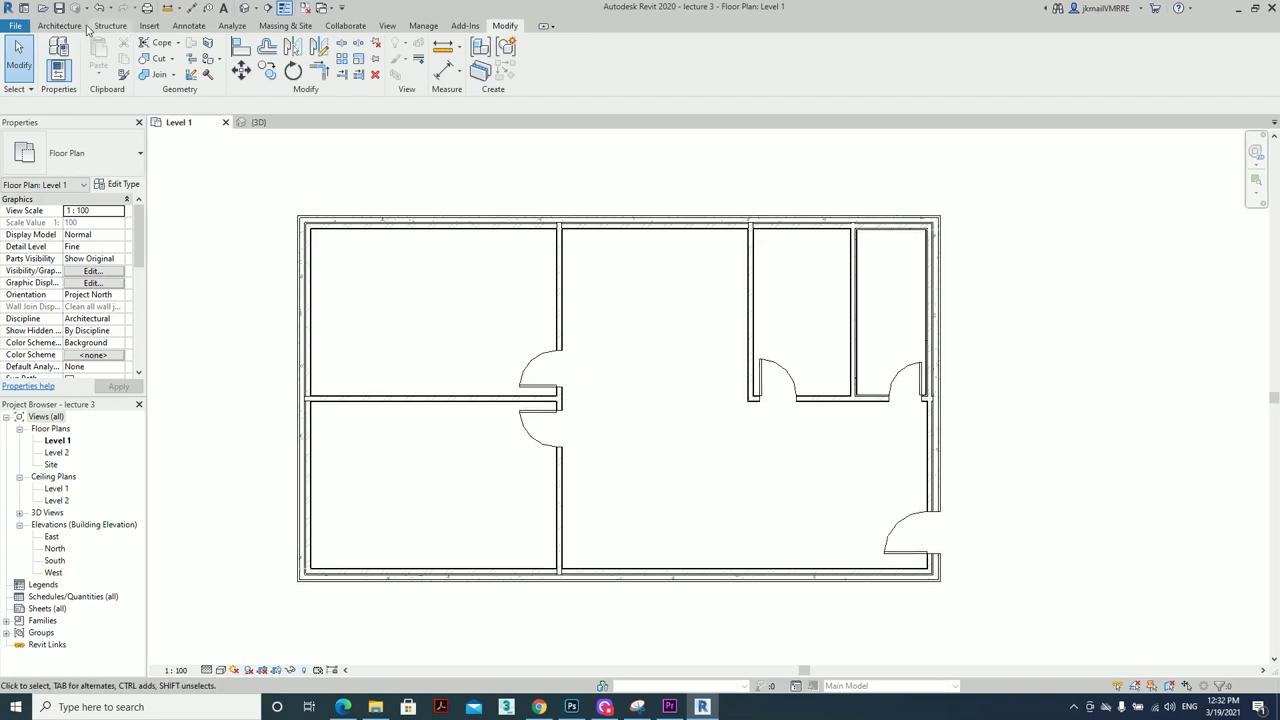
pyautogui.click(72, 27)
pyautogui.click(112, 52)
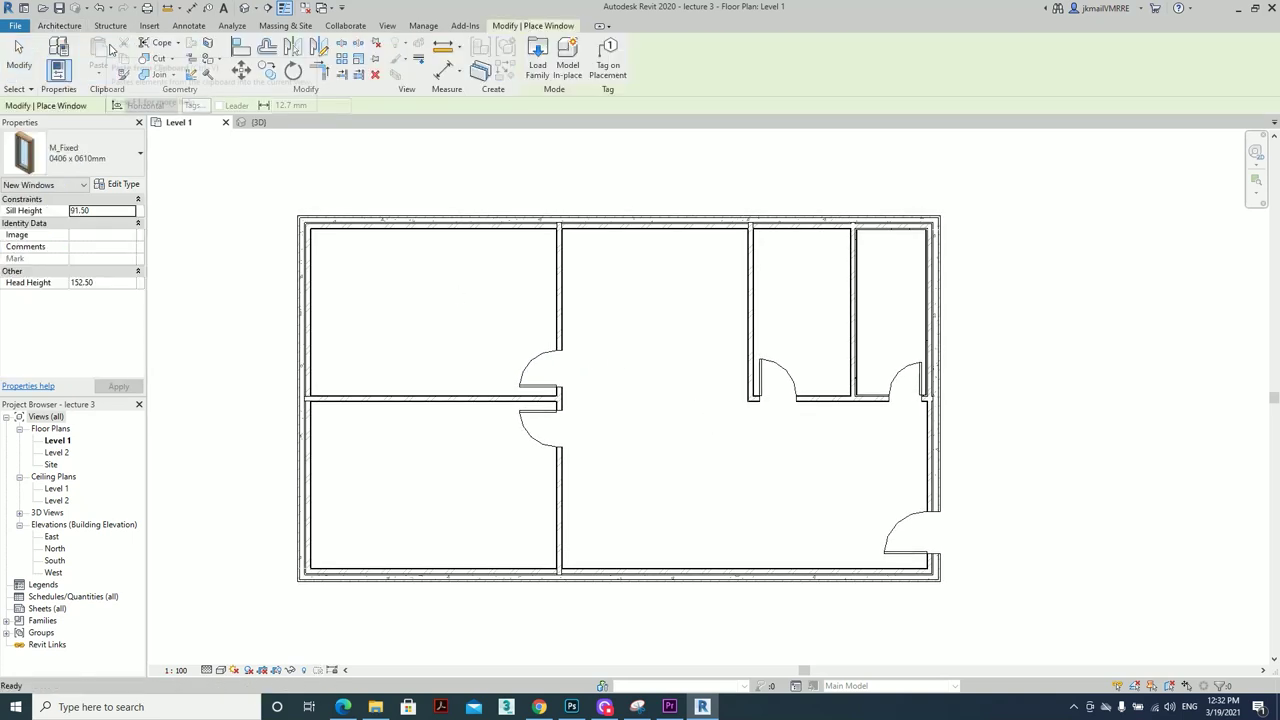
# Choose the M_Window-Casement-Double 1400 x 1800mm window type
pyautogui.click(107, 155)
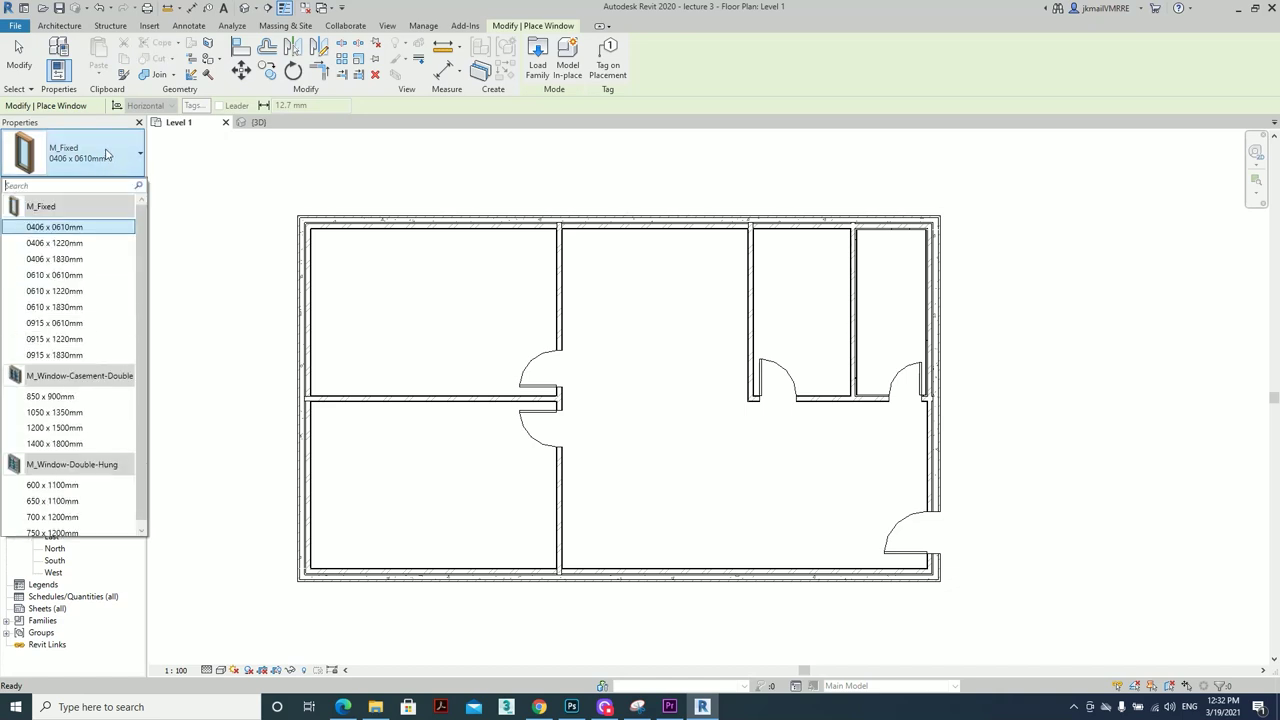
pyautogui.scroll(-1, 55, 443)
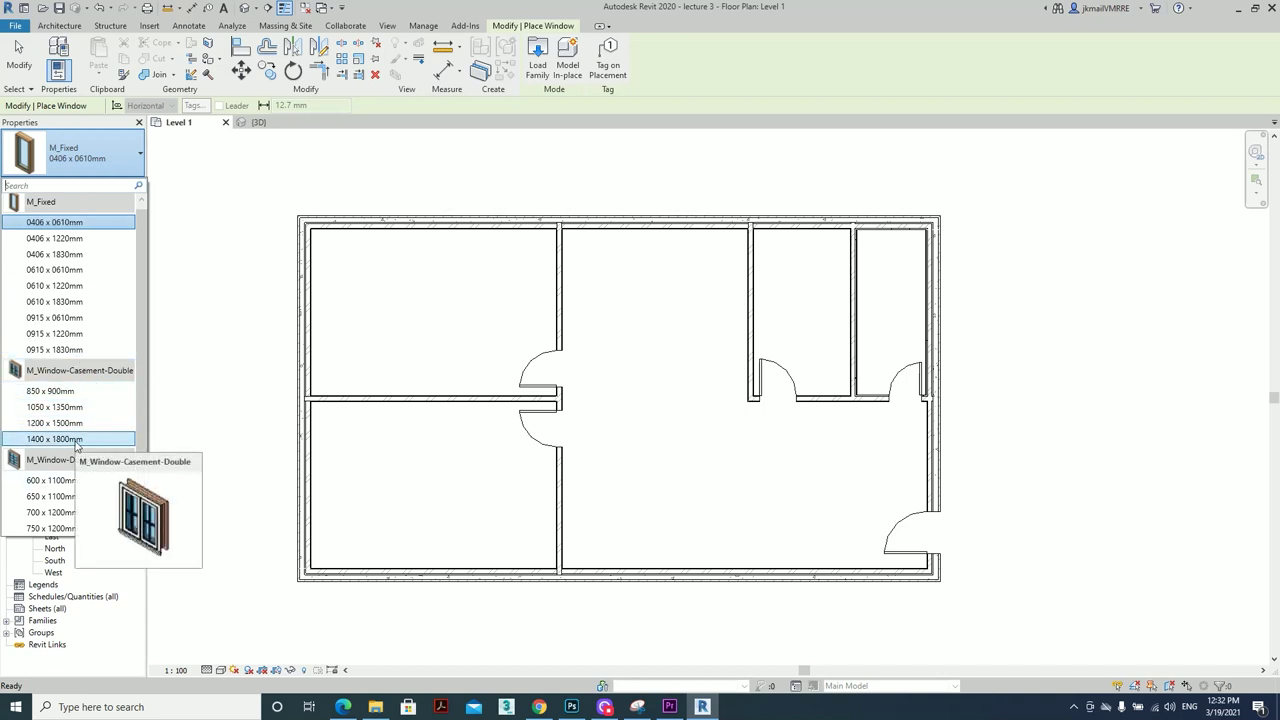
pyautogui.click(77, 443)
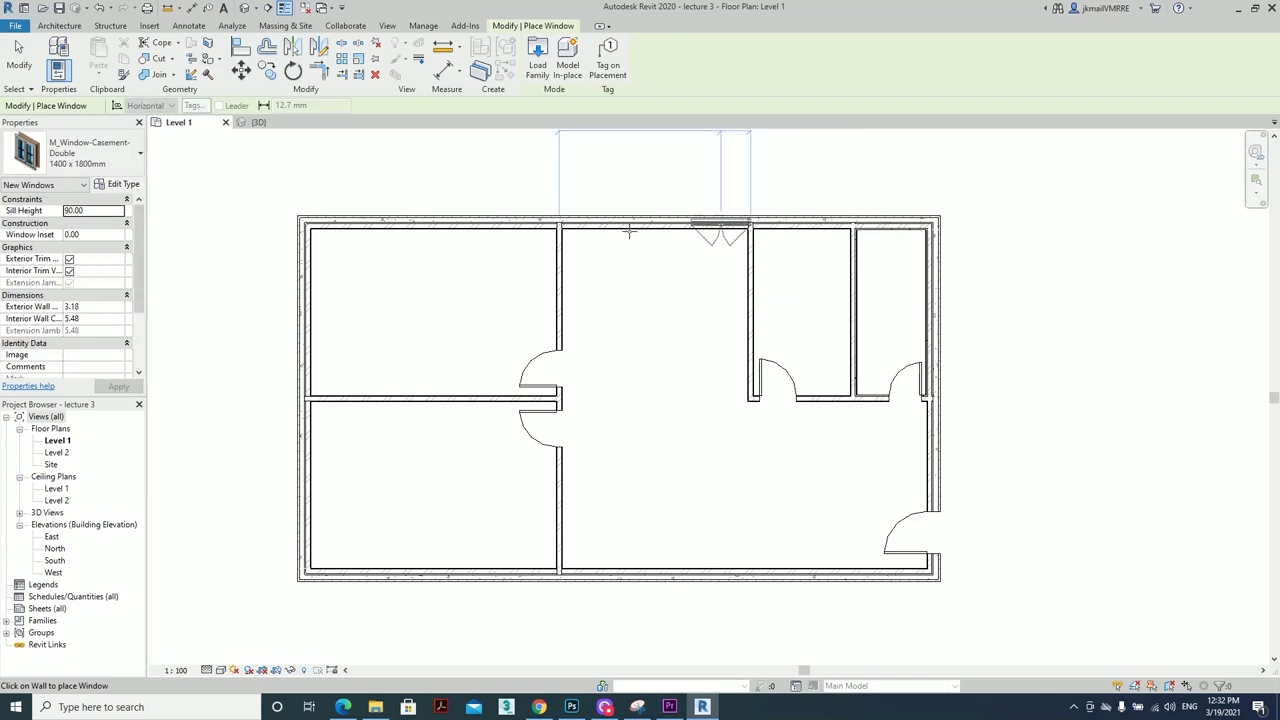
pyautogui.click(97, 153)
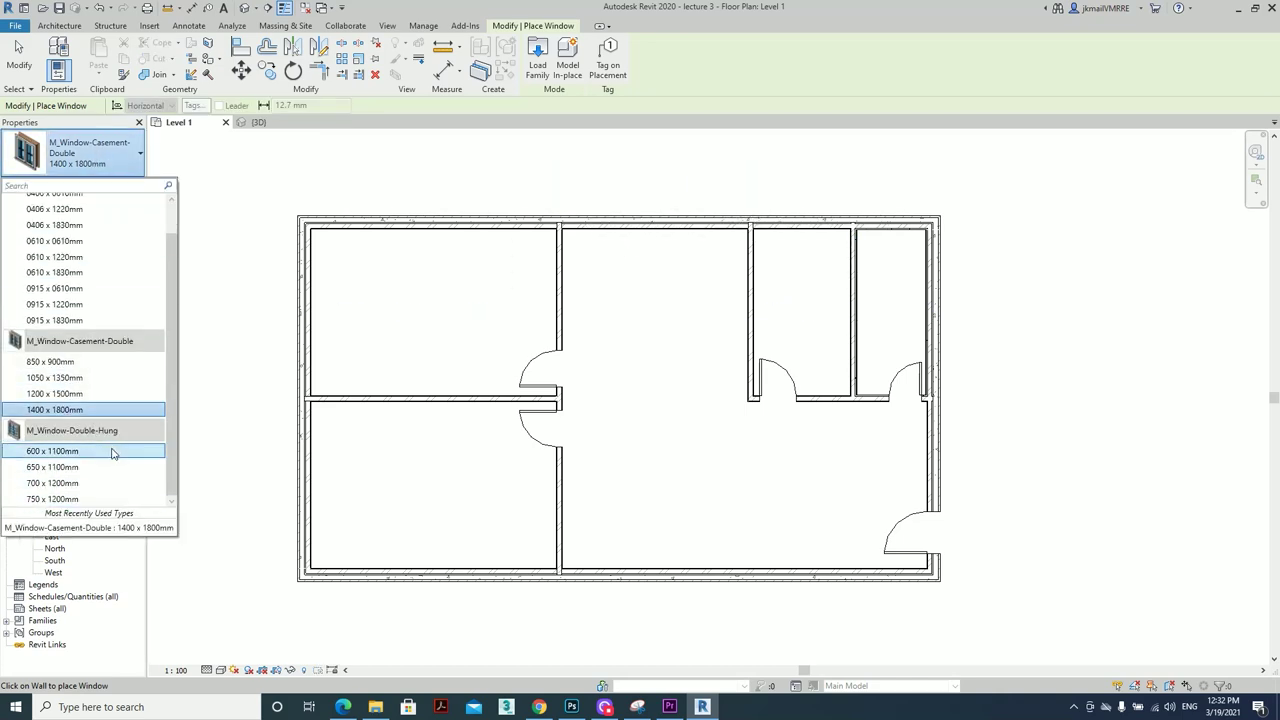
pyautogui.click(91, 410)
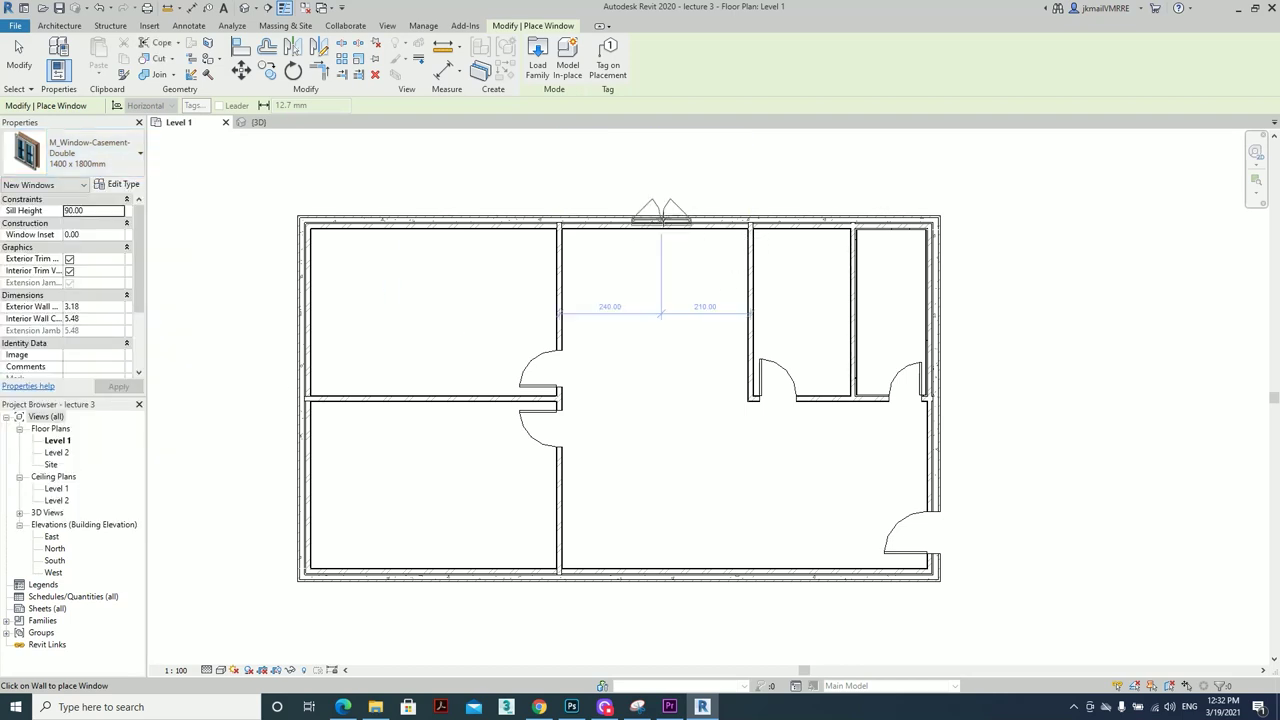
# Place six 1400 x 1800mm casement windows along the top, side and bottom exterior walls
pyautogui.click(655, 213)
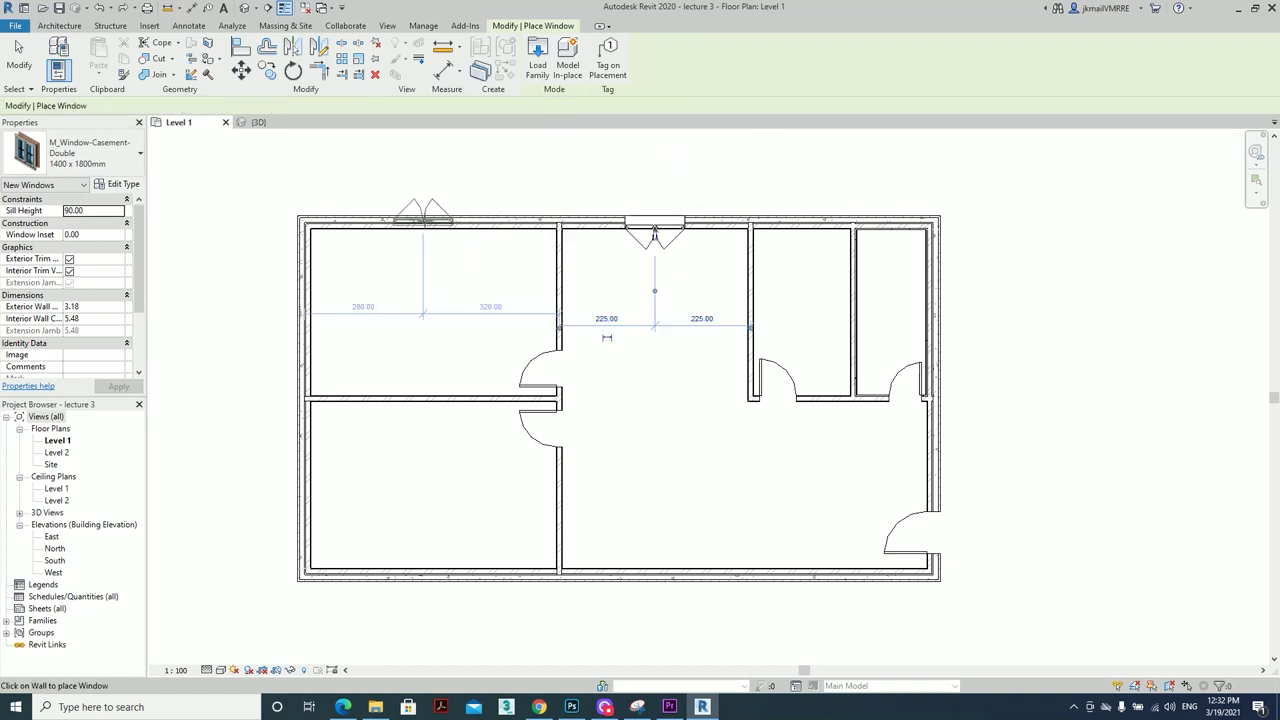
pyautogui.click(431, 214)
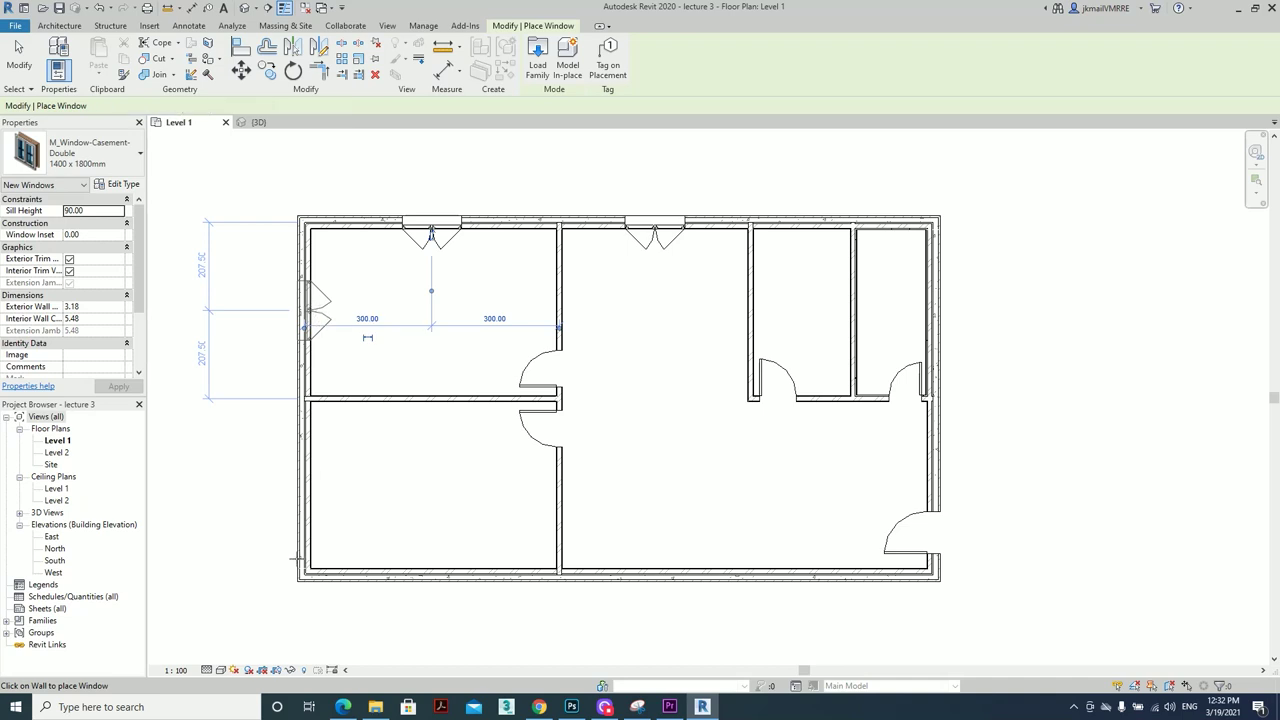
pyautogui.click(311, 302)
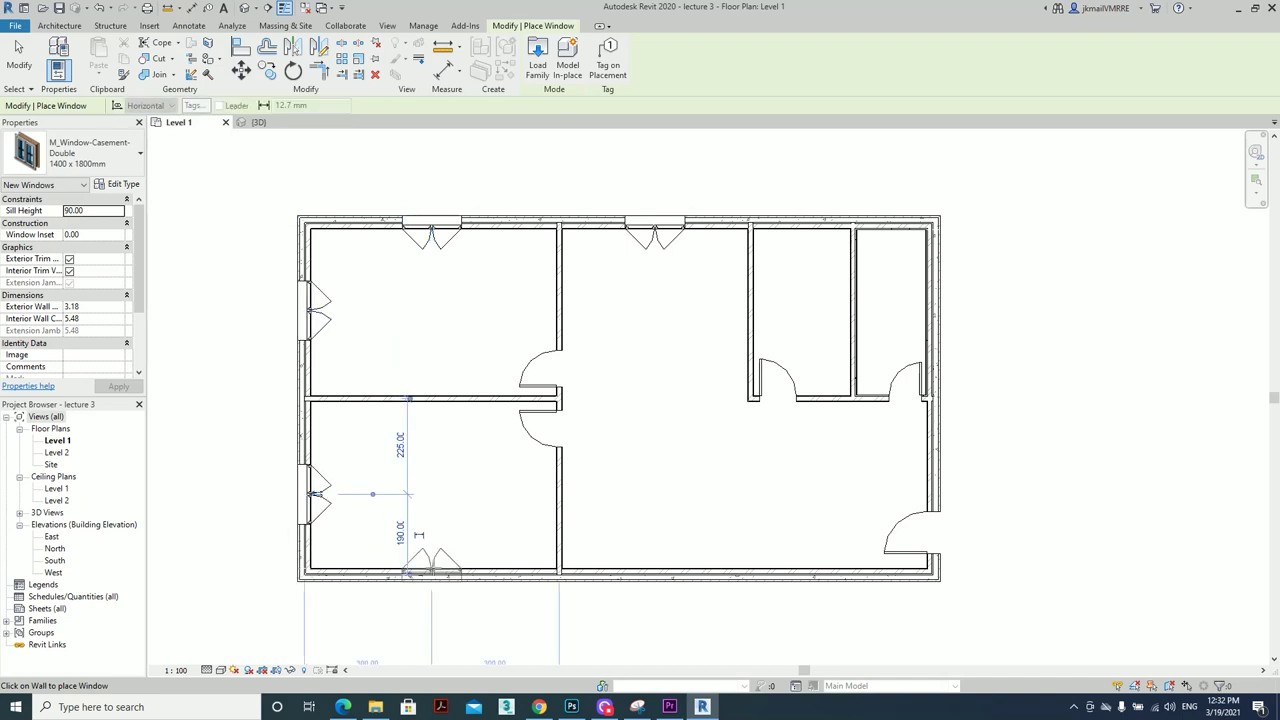
pyautogui.click(431, 572)
pyautogui.click(657, 573)
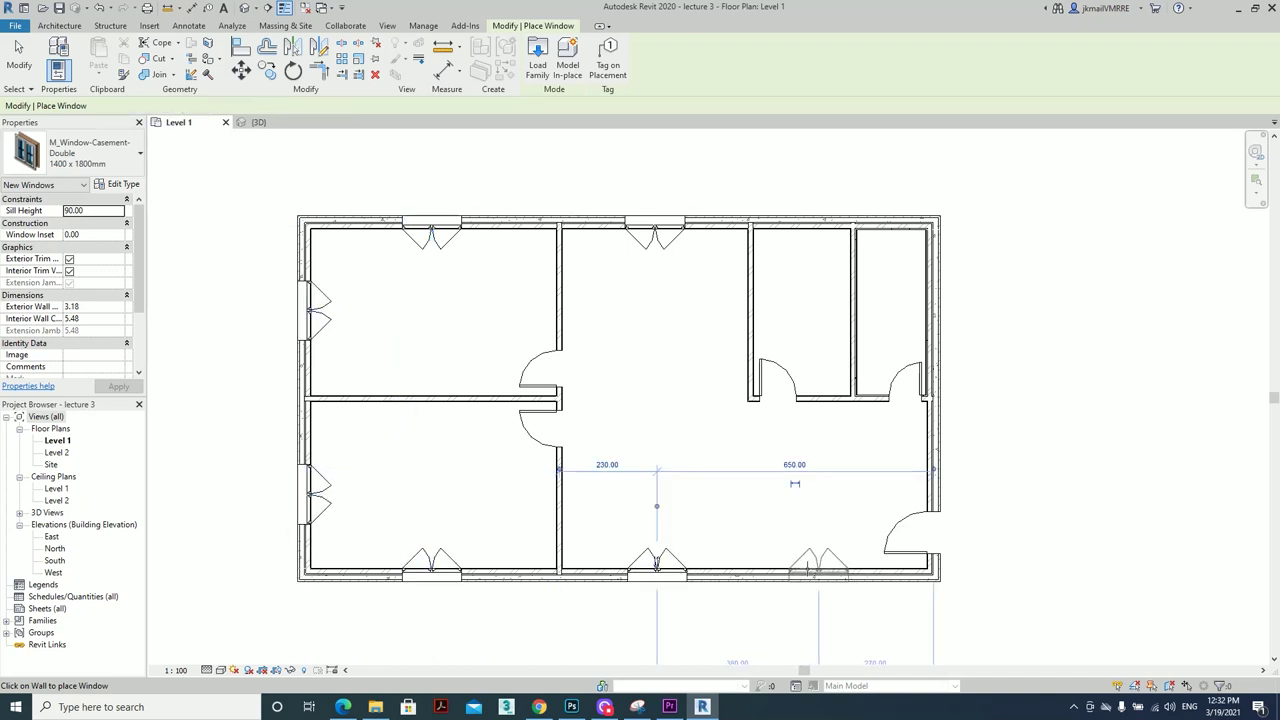
pyautogui.click(822, 573)
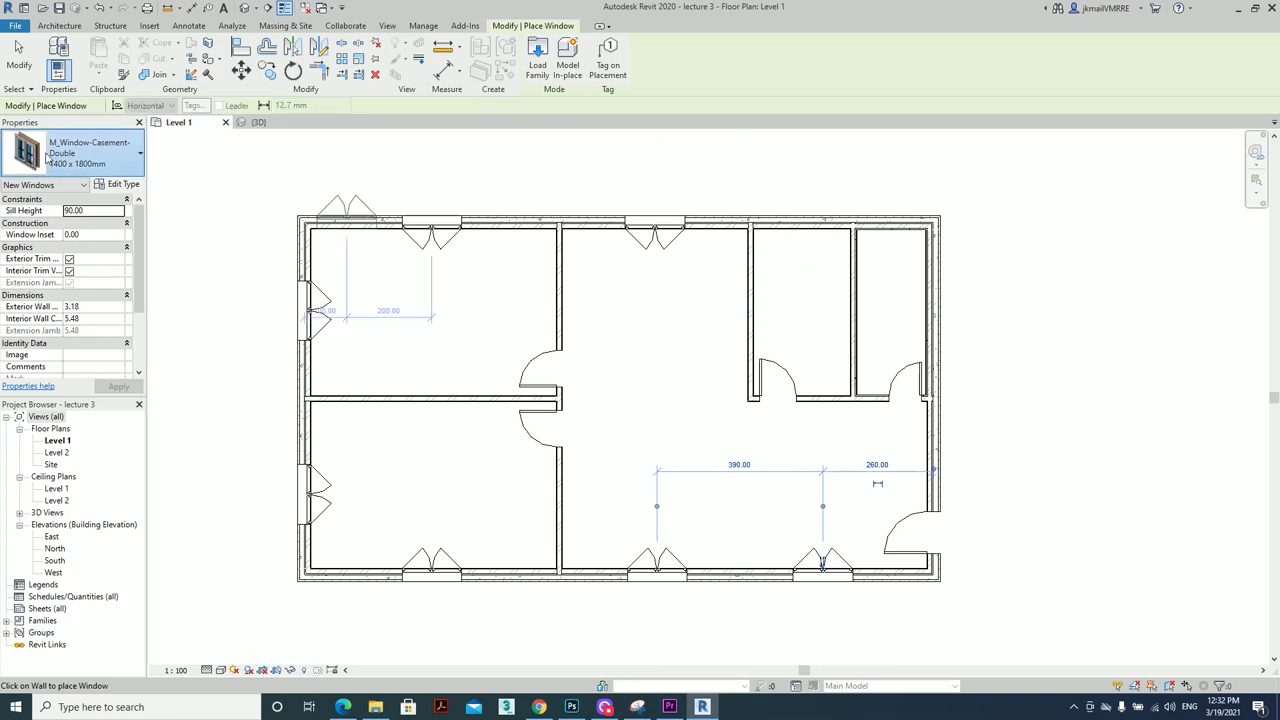
# Switch to the 850 x 900mm casement type, finish placing, and check a top-wall window
pyautogui.click(90, 152)
pyautogui.click(70, 363)
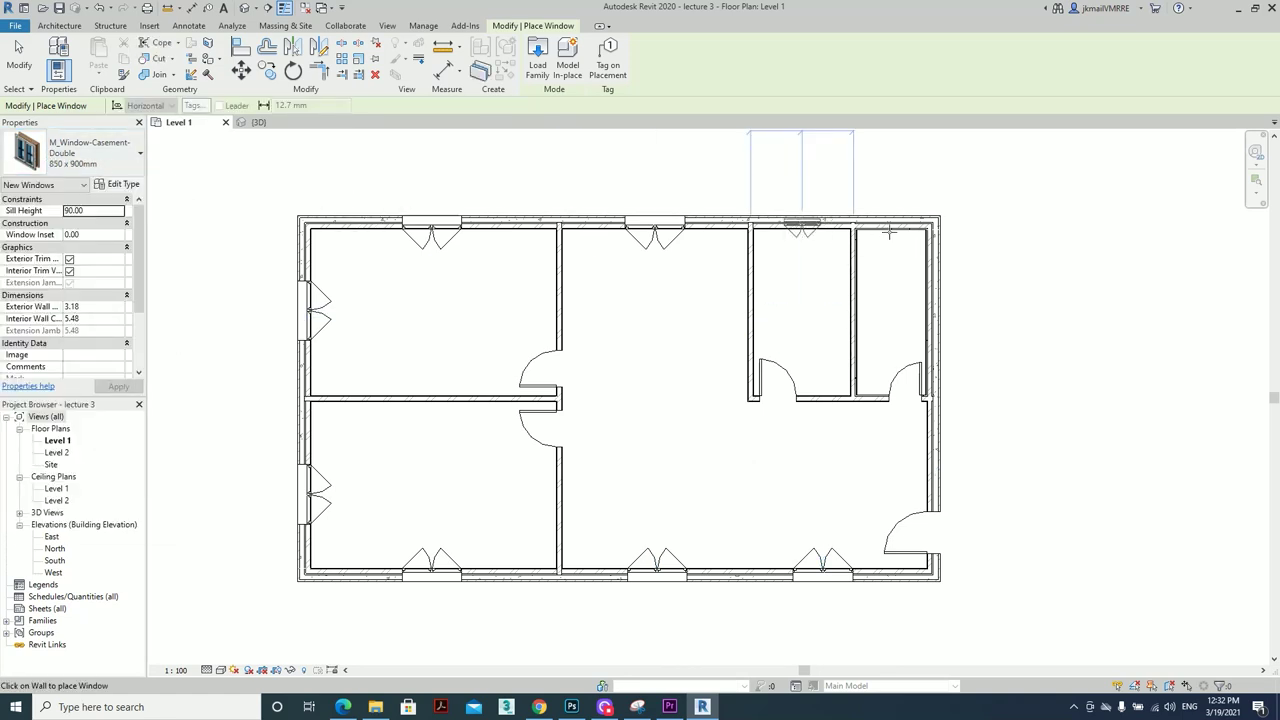
pyautogui.press('Escape')
pyautogui.press('Escape')
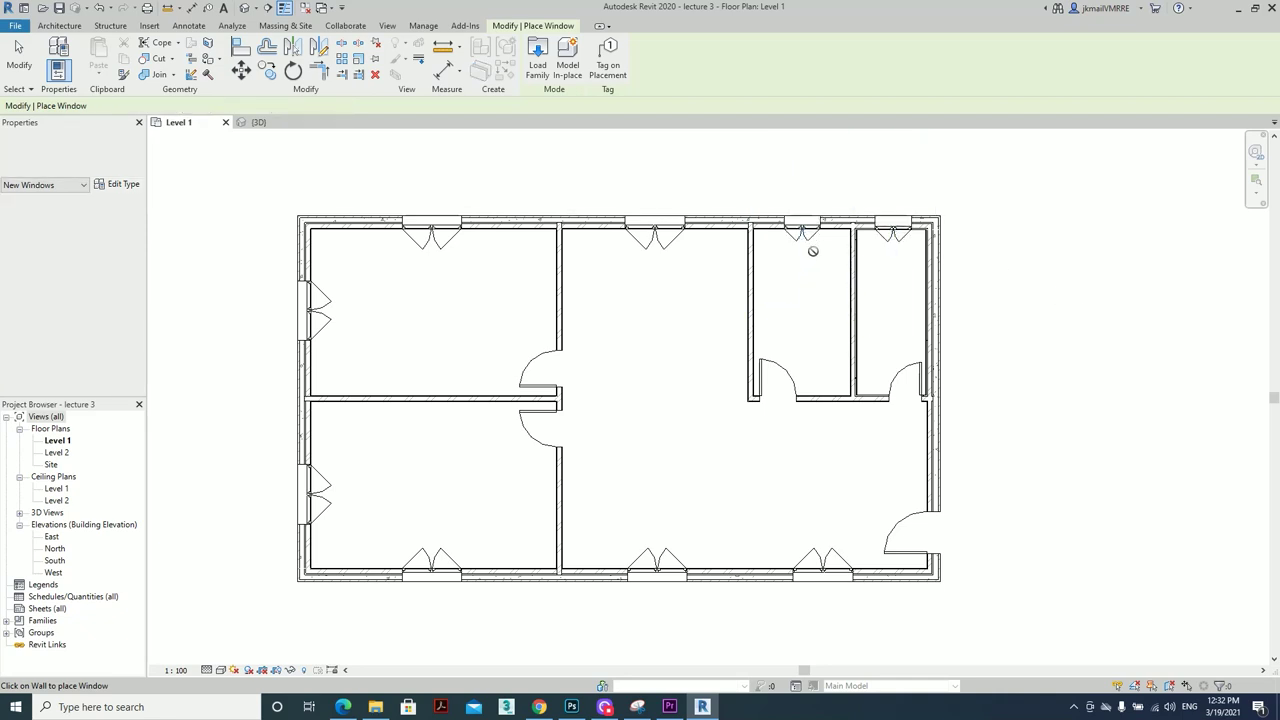
pyautogui.click(447, 228)
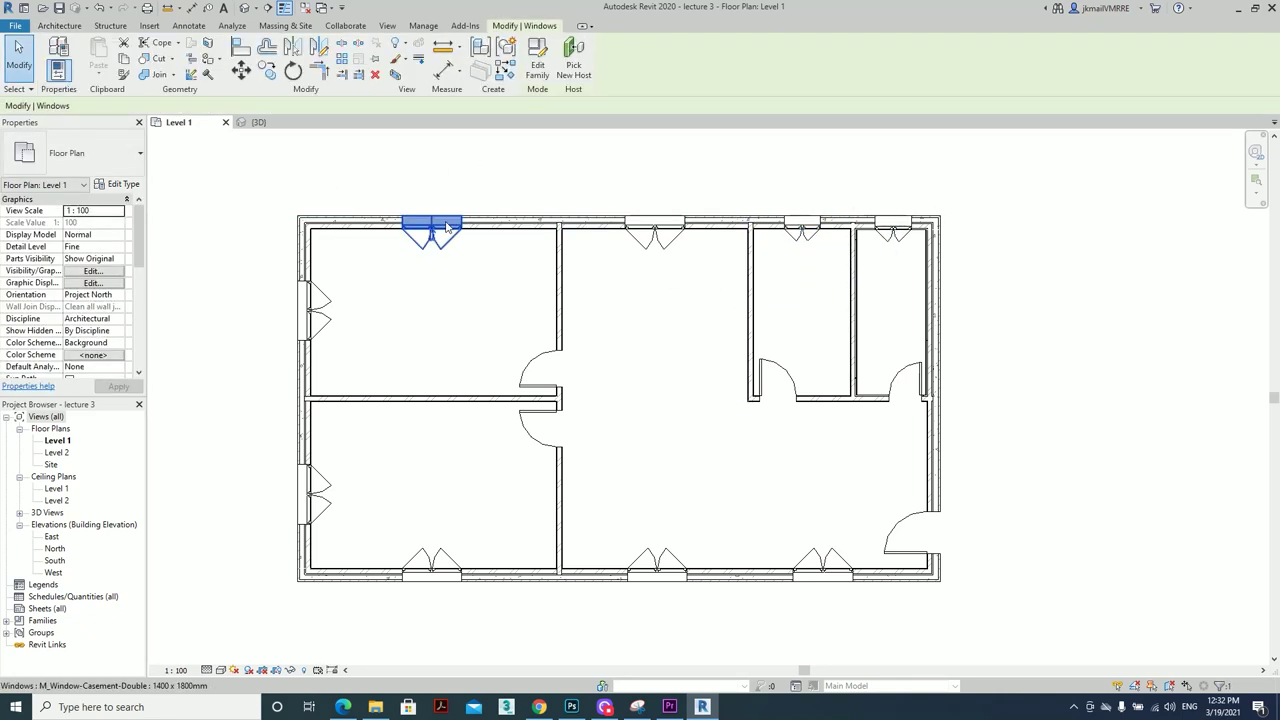
pyautogui.click(711, 334)
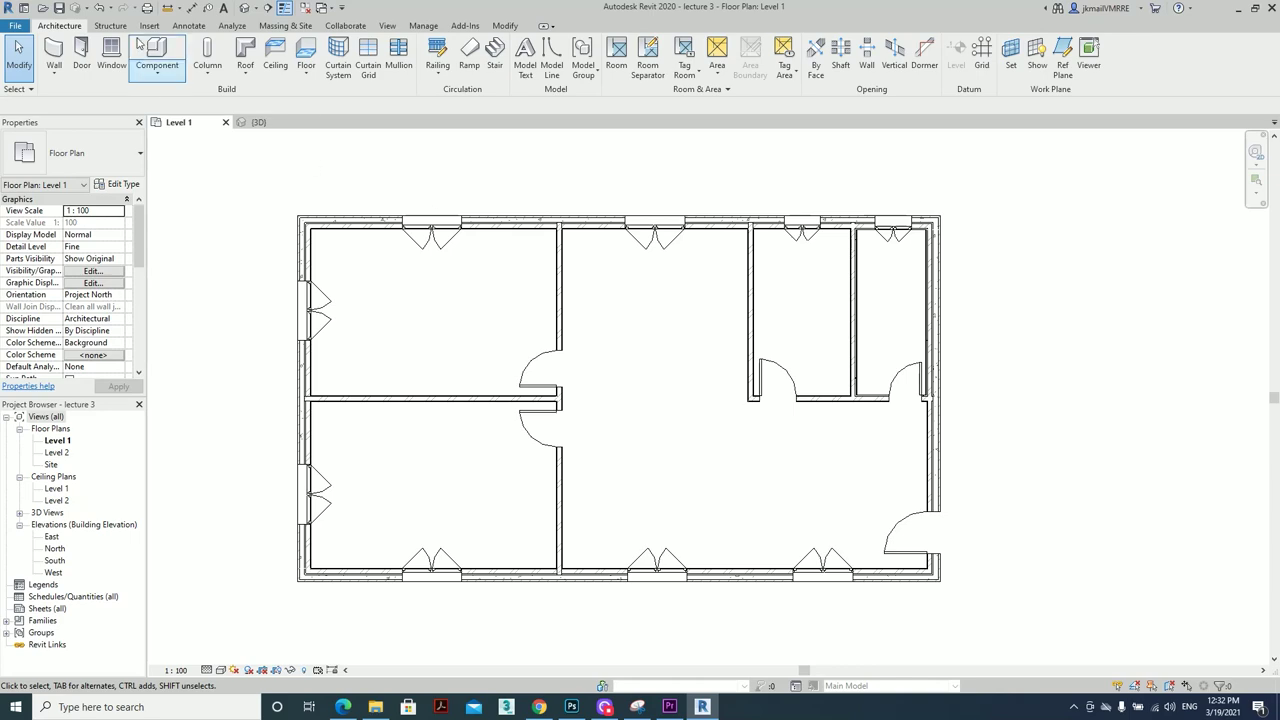
# In the 3D view, orbit to the back and select the large middle window
pyautogui.click(242, 9)
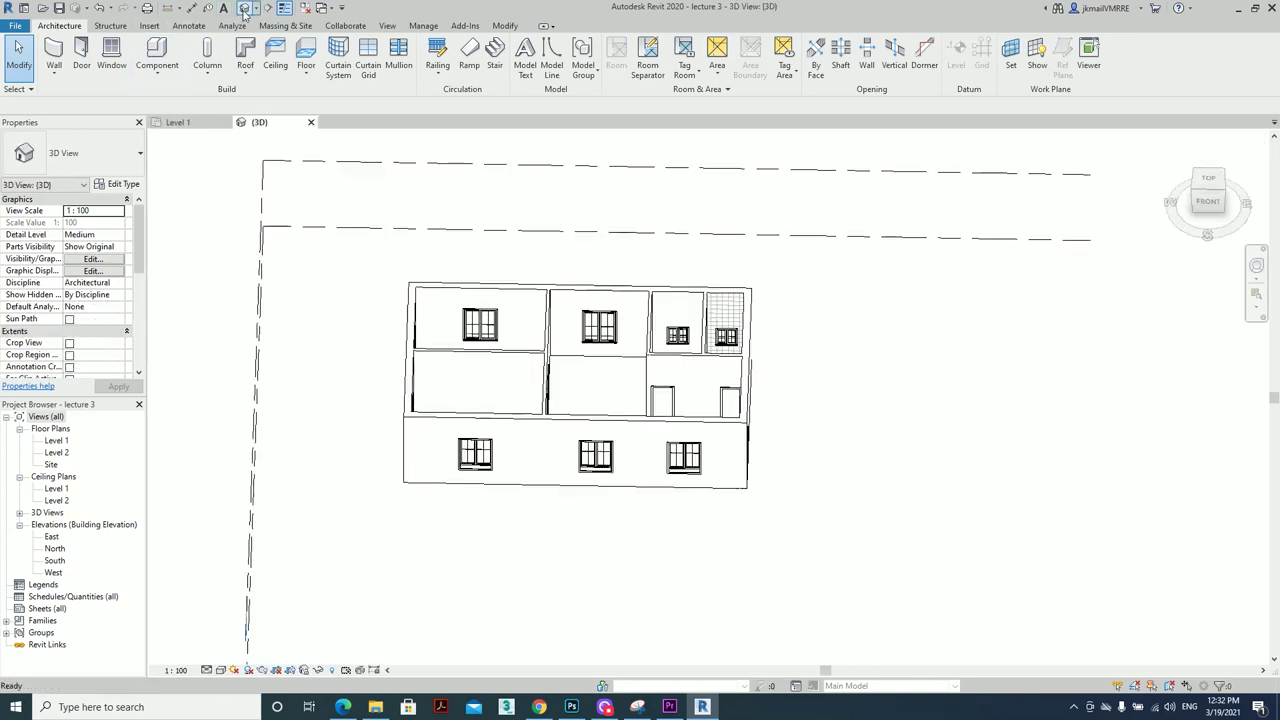
pyautogui.keyDown('shift'); pyautogui.moveTo(854, 485); pyautogui.dragTo(438, 371, button='middle'); pyautogui.keyUp('shift')
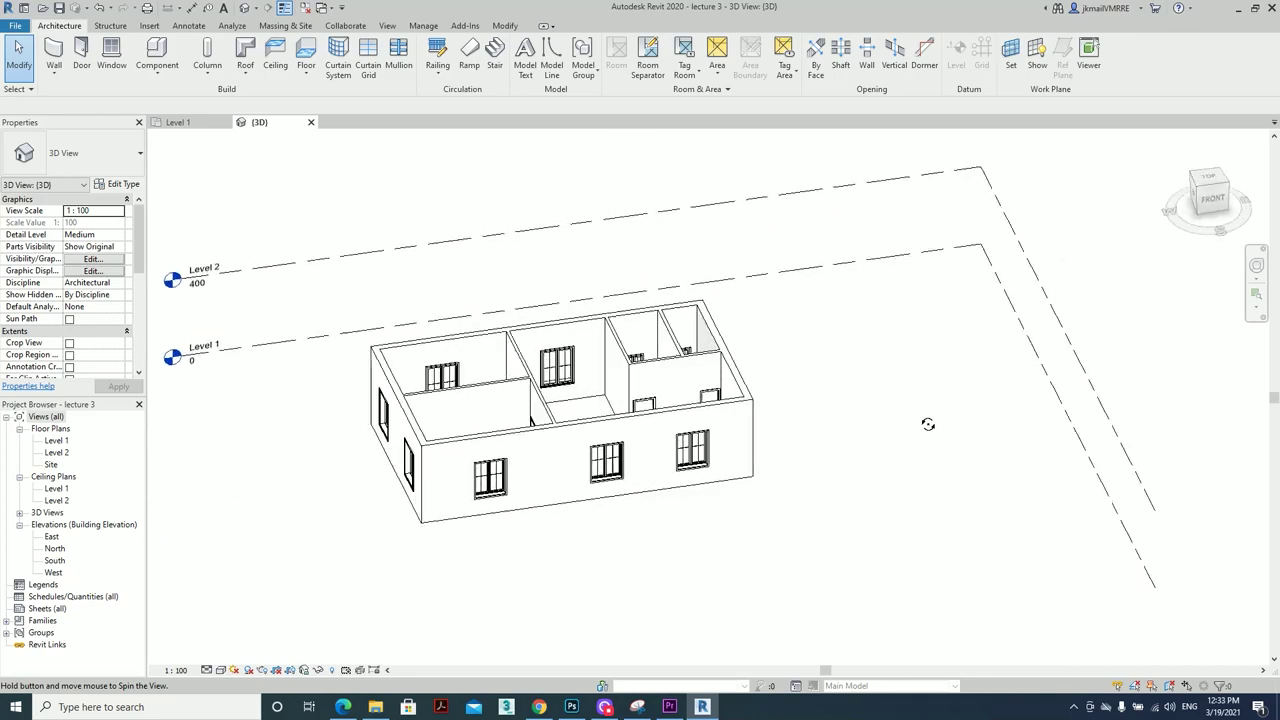
pyautogui.moveTo(438, 371)
pyautogui.keyDown('shift'); pyautogui.mouseDown(button='middle')
pyautogui.moveTo(475, 606)
pyautogui.moveTo(586, 462)
pyautogui.mouseUp(button='middle'); pyautogui.keyUp('shift')
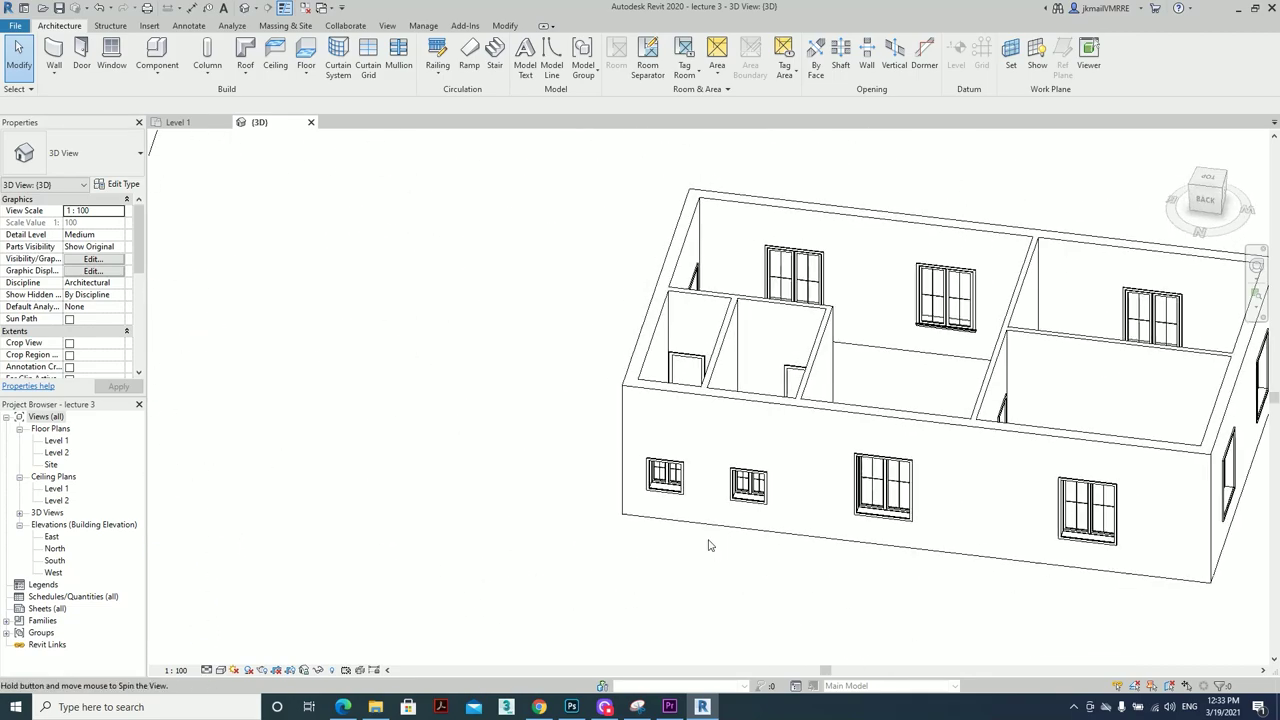
pyautogui.click(597, 403)
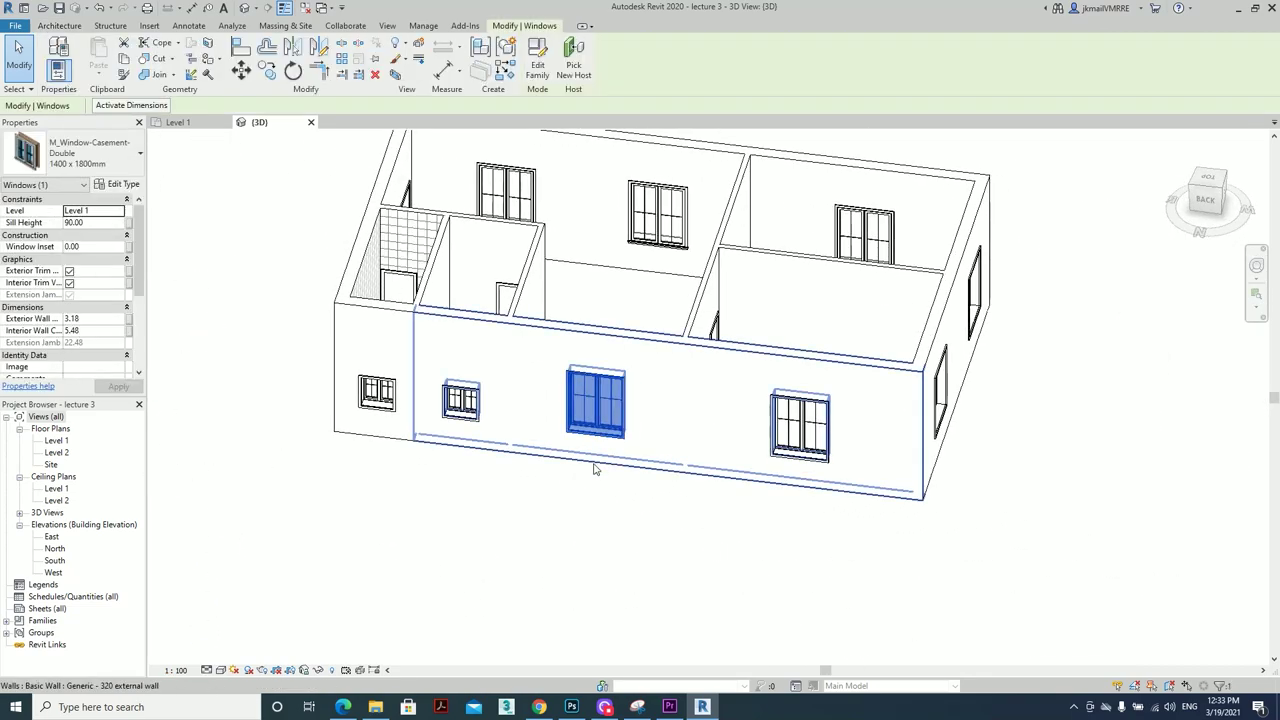
pyautogui.moveTo(597, 403)
pyautogui.keyDown('shift'); pyautogui.mouseDown(button='middle')
pyautogui.moveTo(540, 500)
pyautogui.moveTo(694, 351)
pyautogui.moveTo(594, 494)
pyautogui.mouseUp(button='middle'); pyautogui.keyUp('shift')
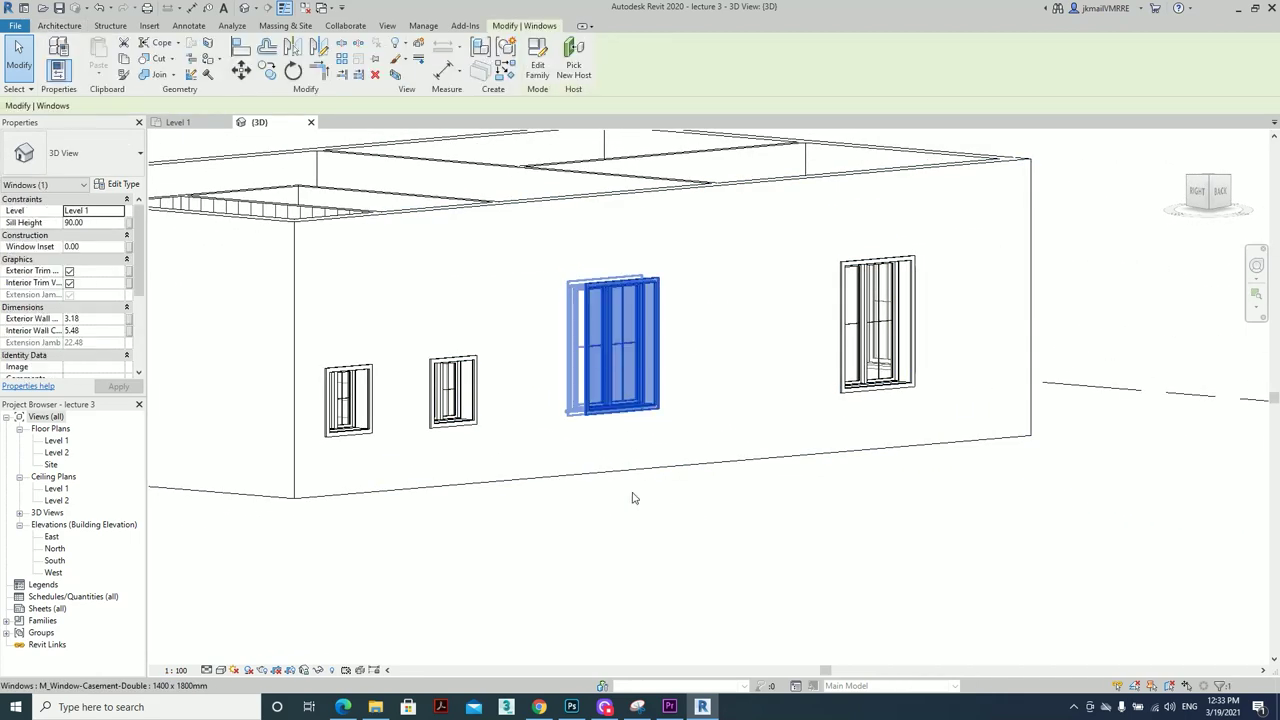
pyautogui.click(520, 524)
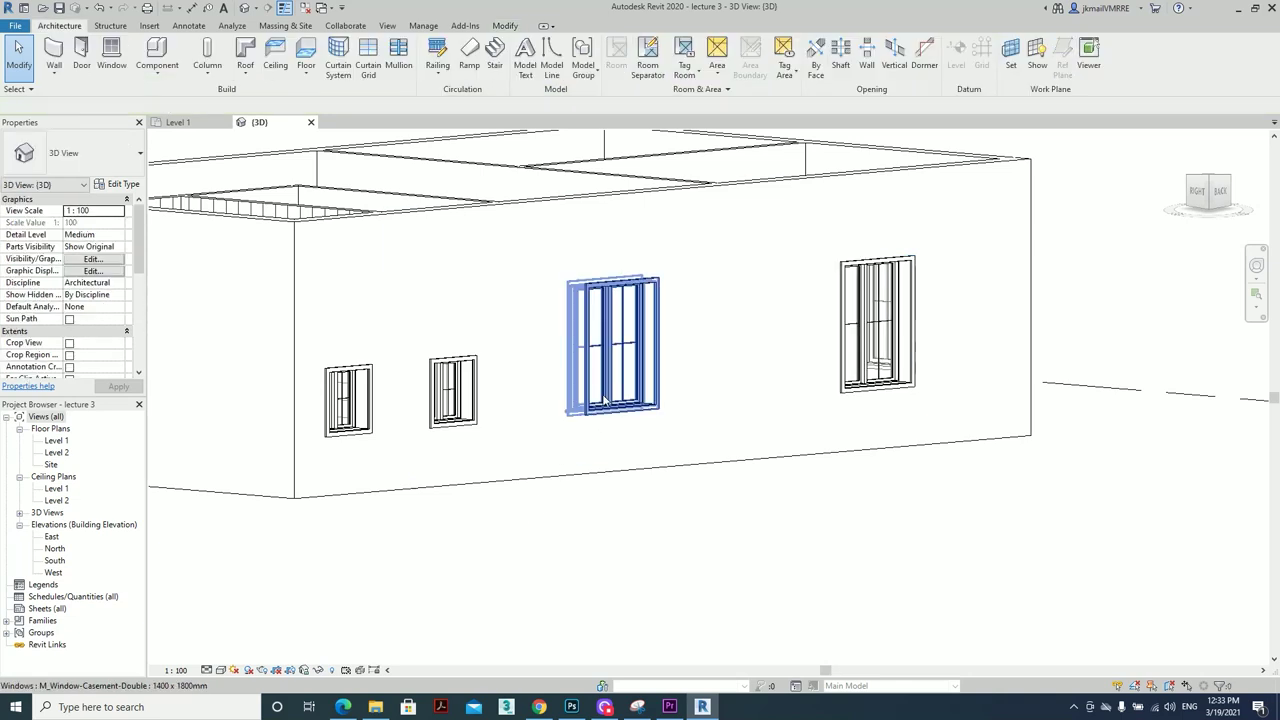
pyautogui.click(606, 400)
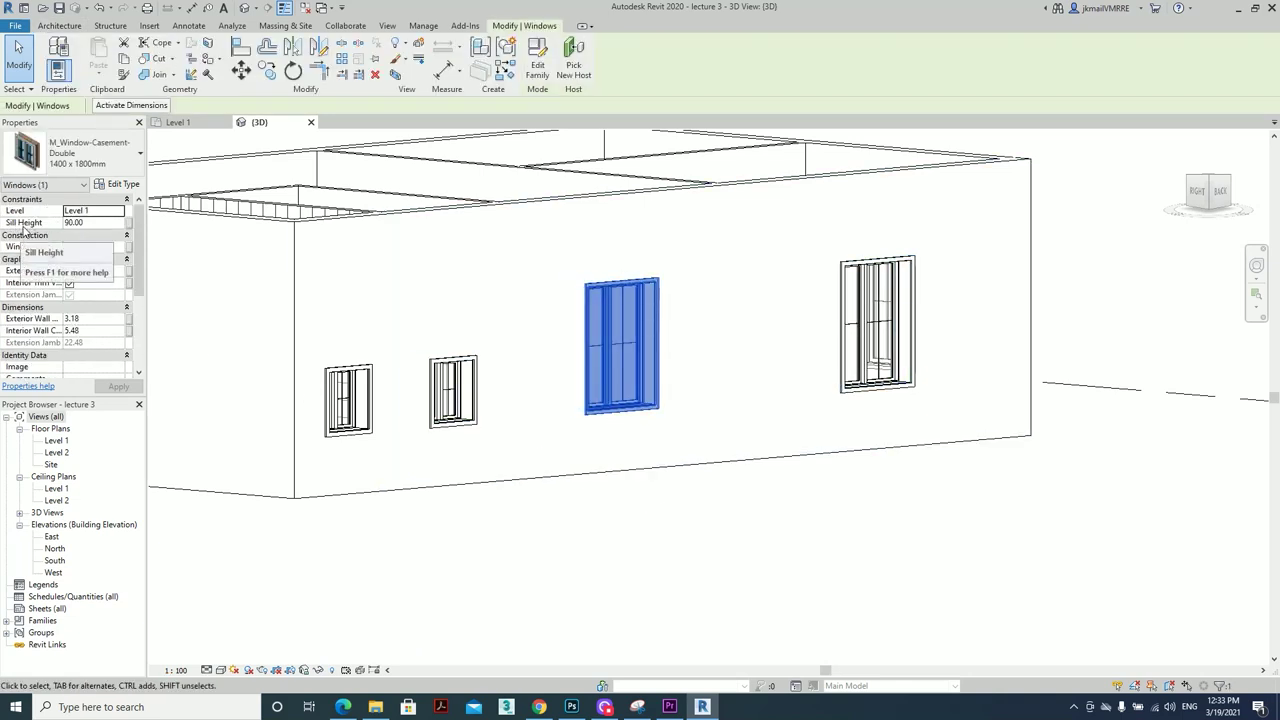
# Raise the middle window's sill height from 90 to 104 and apply
pyautogui.click(98, 223)
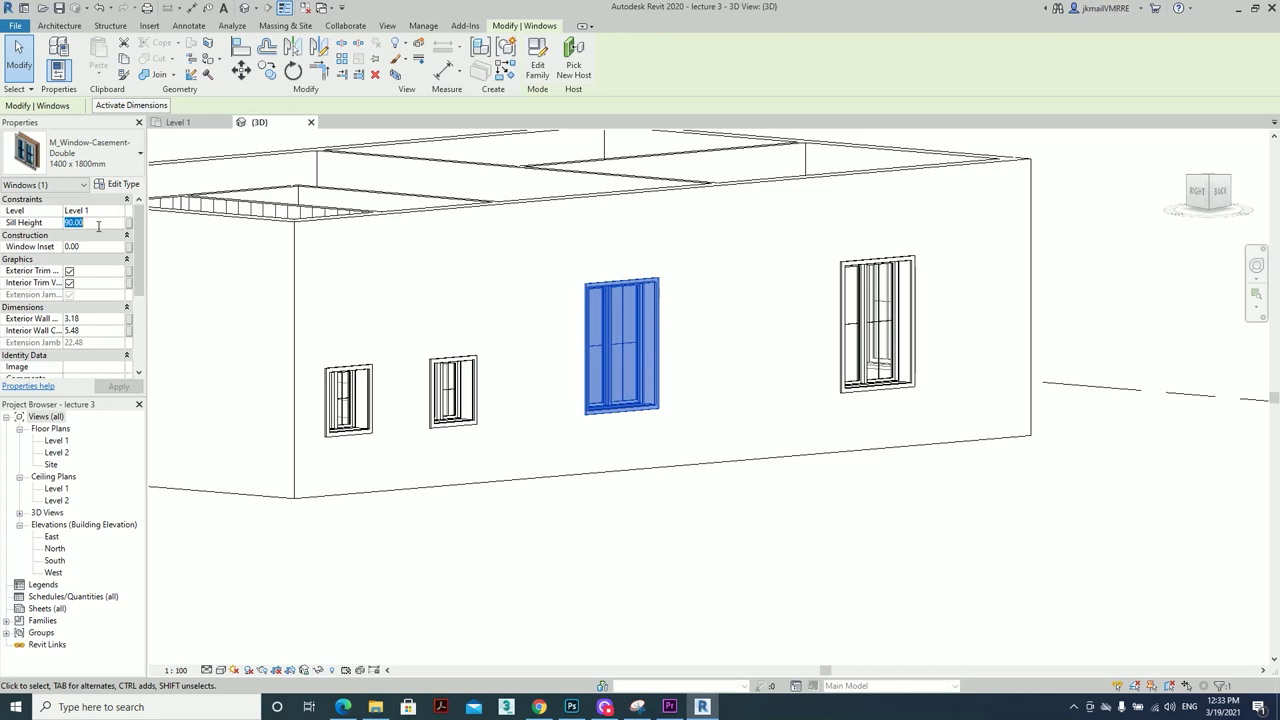
pyautogui.click(560, 478)
pyautogui.click(620, 415)
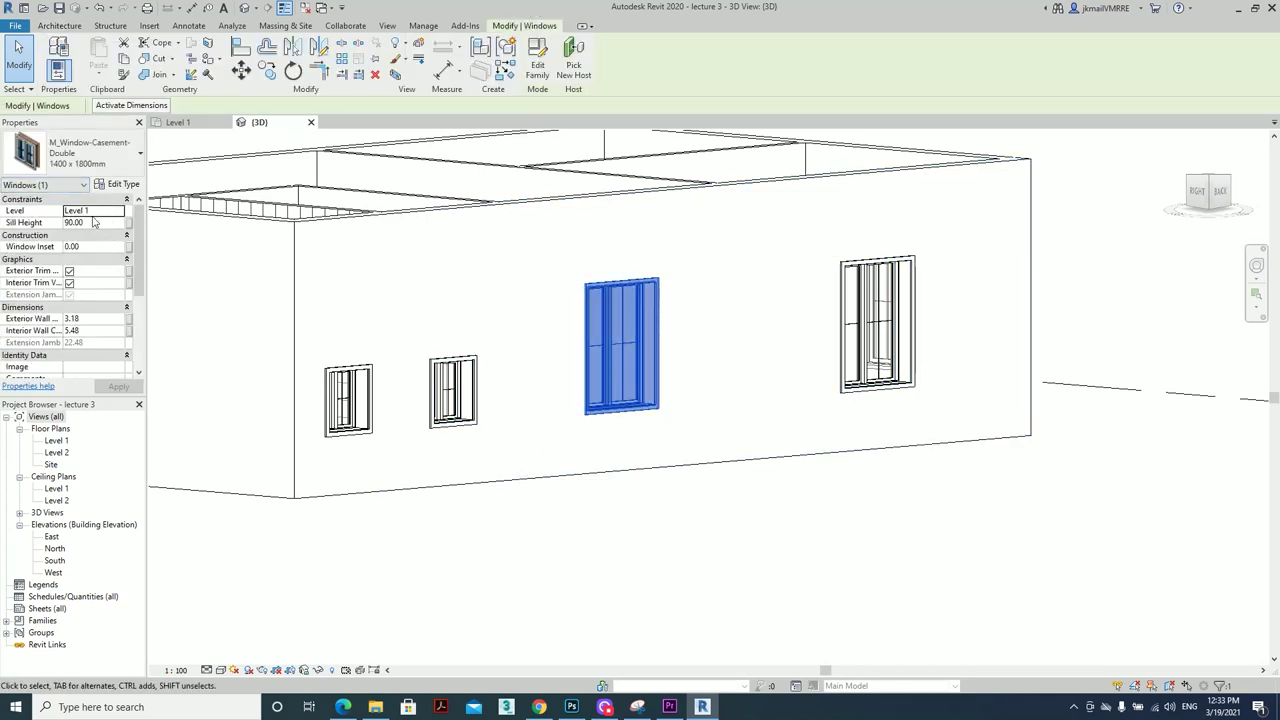
pyautogui.click(93, 211)
pyautogui.click(101, 223)
pyautogui.write('104')
pyautogui.click(626, 560)
# Select all 1400 x 1800mm casement windows visible in view via Select All Instances
pyautogui.click(870, 320)
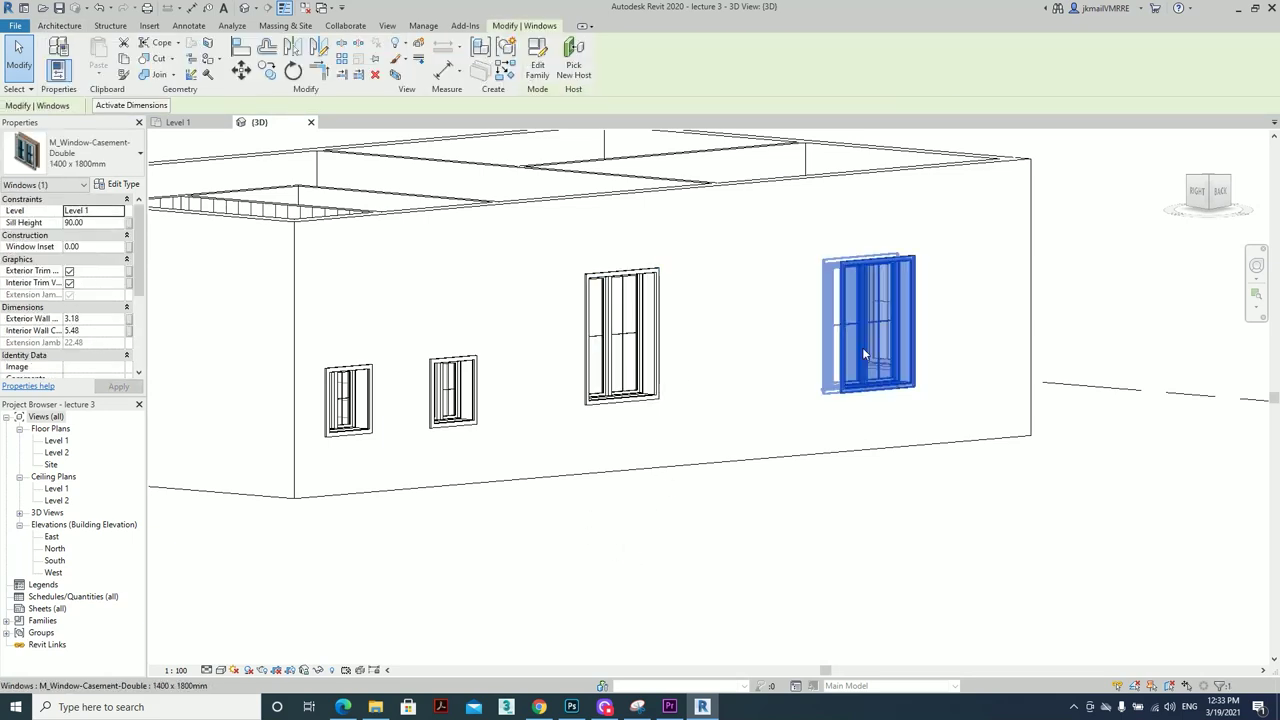
pyautogui.rightClick(862, 300)
pyautogui.click(1075, 504)
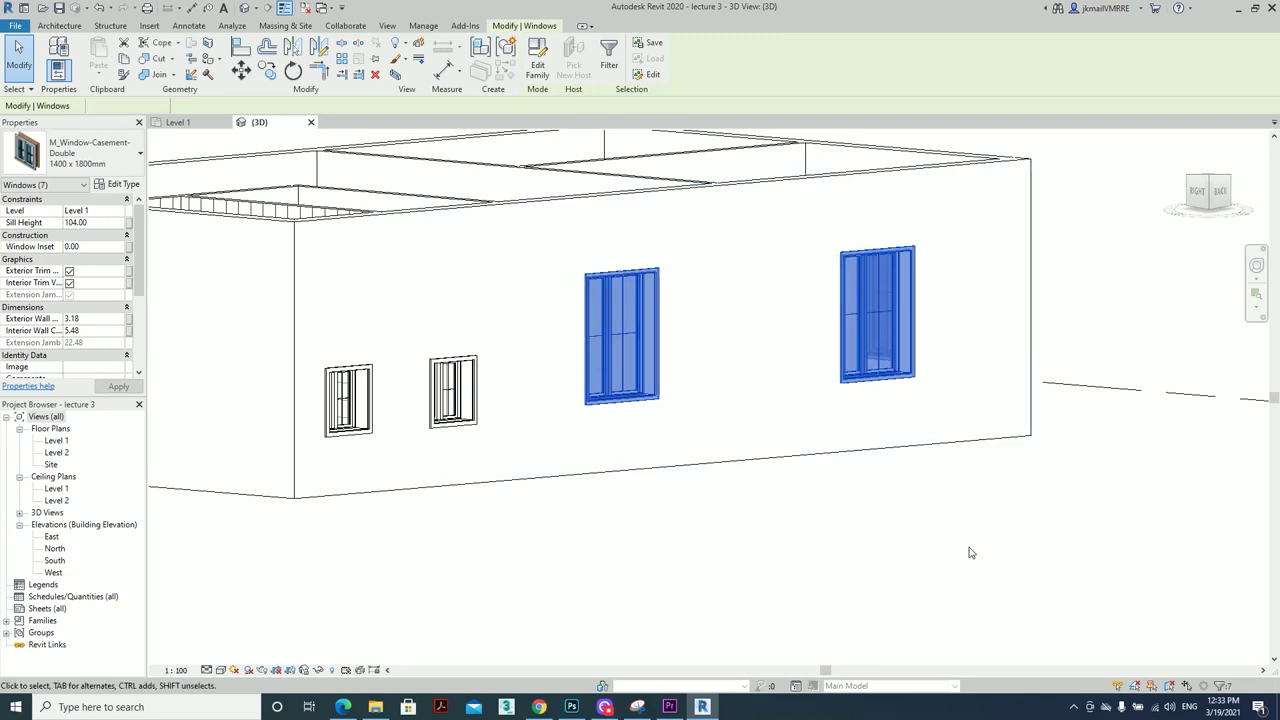
pyautogui.click(93, 224)
pyautogui.write('104')
# Orbit to the side wall and select the small 850 x 900mm windows
pyautogui.click(971, 551)
pyautogui.scroll(-4, 790, 458)
pyautogui.moveTo(690, 527)
pyautogui.keyDown('shift'); pyautogui.mouseDown(button='middle')
pyautogui.moveTo(1063, 514)
pyautogui.moveTo(603, 526)
pyautogui.moveTo(575, 432)
pyautogui.mouseUp(button='middle'); pyautogui.keyUp('shift')
pyautogui.click(575, 432)
pyautogui.keyDown('ctrl'); pyautogui.click(497, 406); pyautogui.keyUp('ctrl')
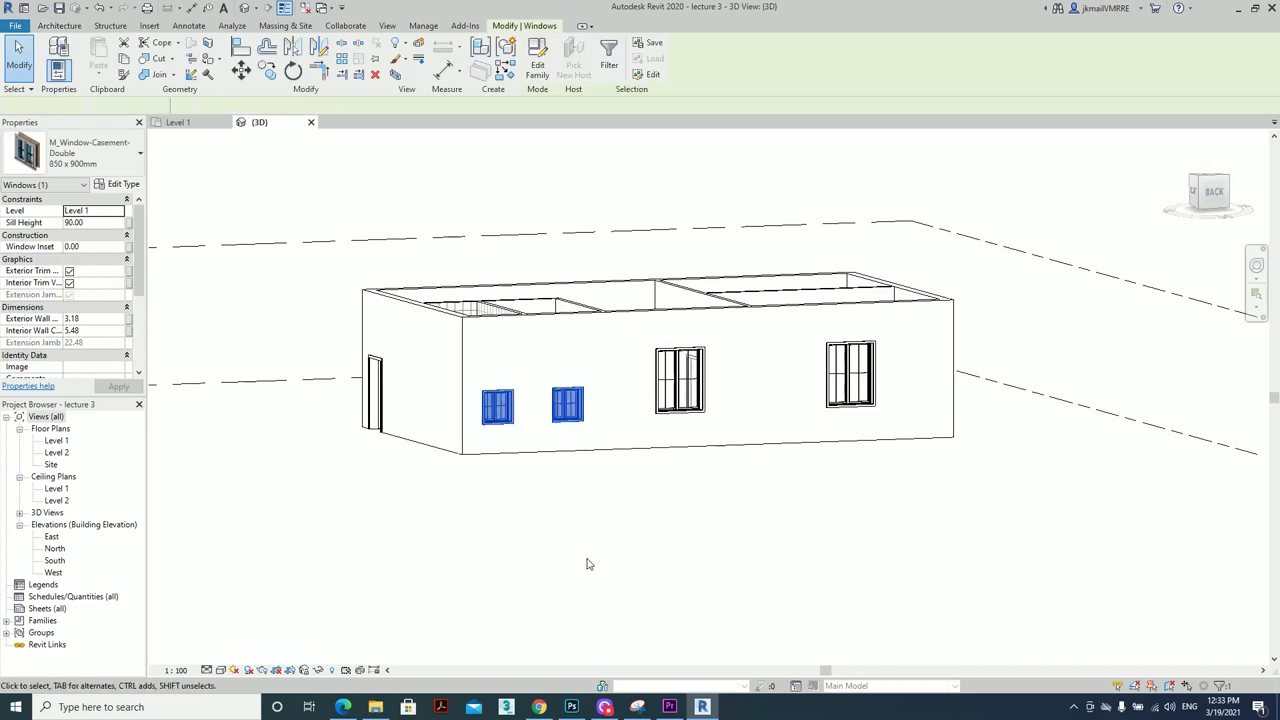
pyautogui.moveTo(586, 560)
pyautogui.keyDown('shift'); pyautogui.mouseDown(button='middle')
pyautogui.moveTo(760, 580)
pyautogui.moveTo(800, 690)
pyautogui.moveTo(494, 631)
pyautogui.moveTo(549, 557)
pyautogui.moveTo(566, 394)
pyautogui.mouseUp(button='middle'); pyautogui.keyUp('shift')
pyautogui.click(566, 394)
pyautogui.scroll(3, 585, 505)
pyautogui.moveTo(585, 505)
pyautogui.keyDown('shift'); pyautogui.mouseDown(button='middle')
pyautogui.moveTo(566, 354)
pyautogui.moveTo(571, 449)
pyautogui.mouseUp(button='middle'); pyautogui.keyUp('shift')
# Raise the sill height of both small windows in Properties and apply
pyautogui.click(104, 235)
pyautogui.click(103, 221)
pyautogui.write('13')
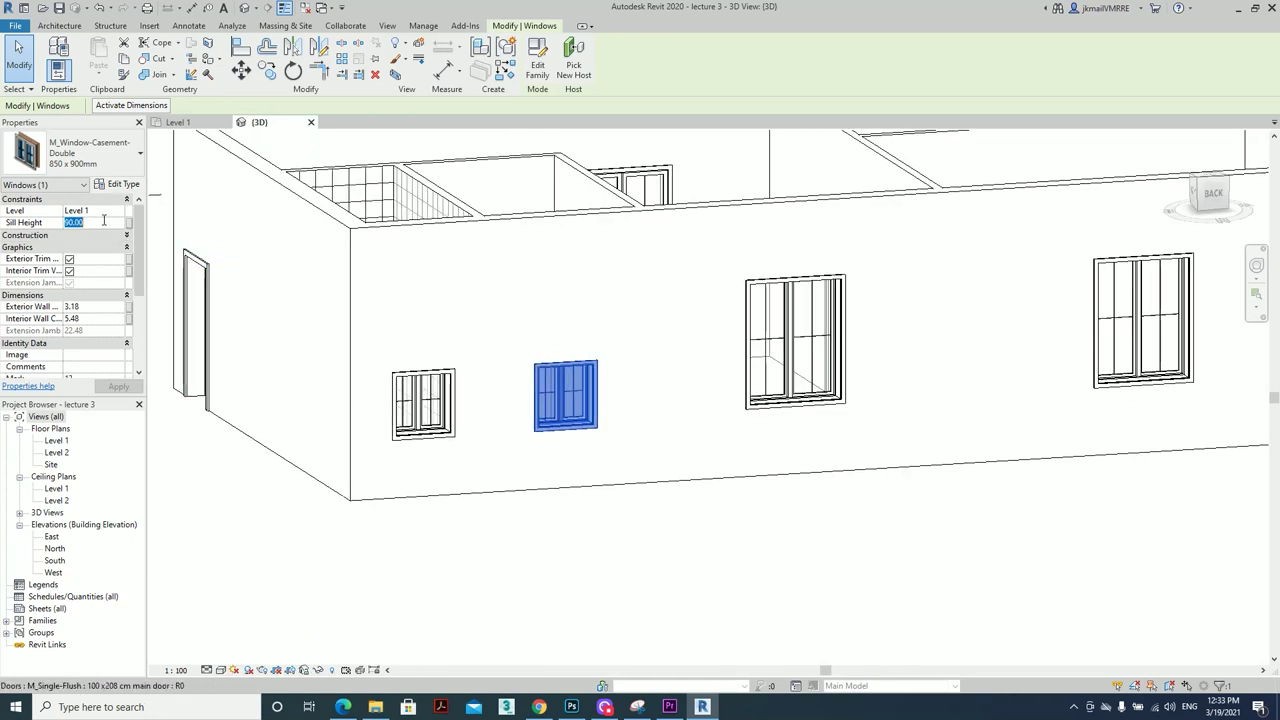
pyautogui.click(423, 404)
pyautogui.click(113, 223)
pyautogui.write('1')
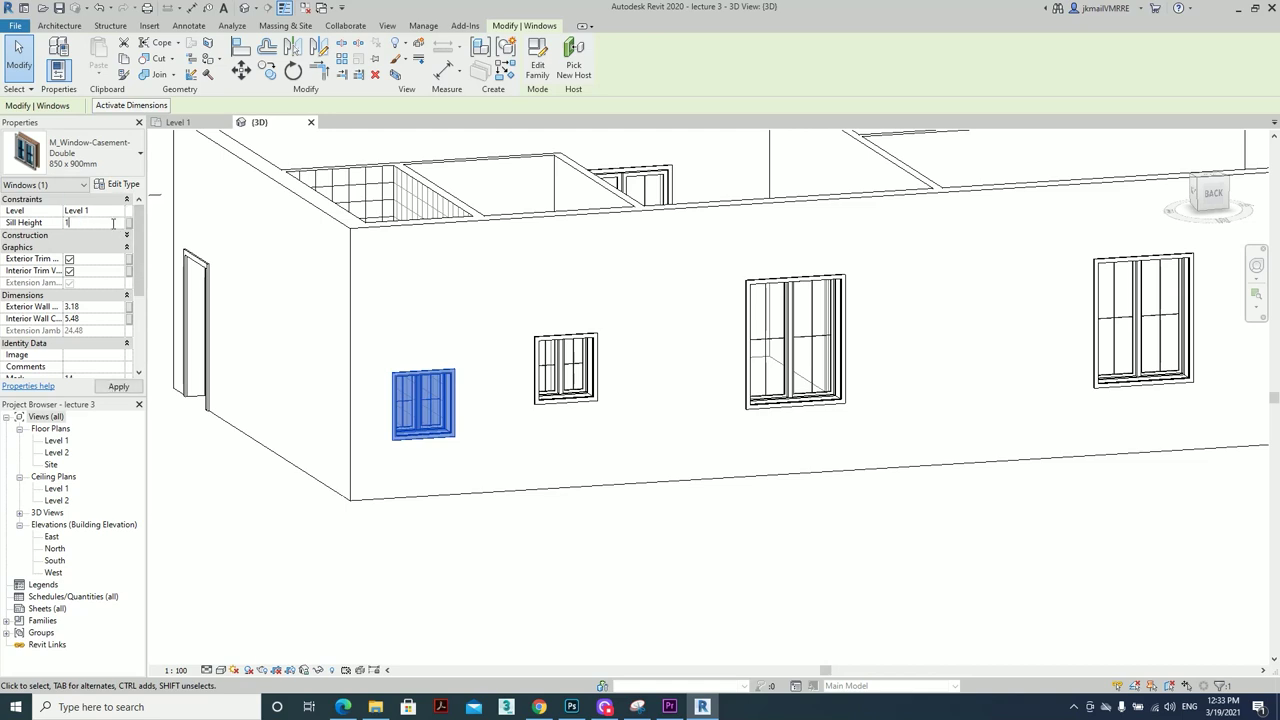
pyautogui.click(667, 631)
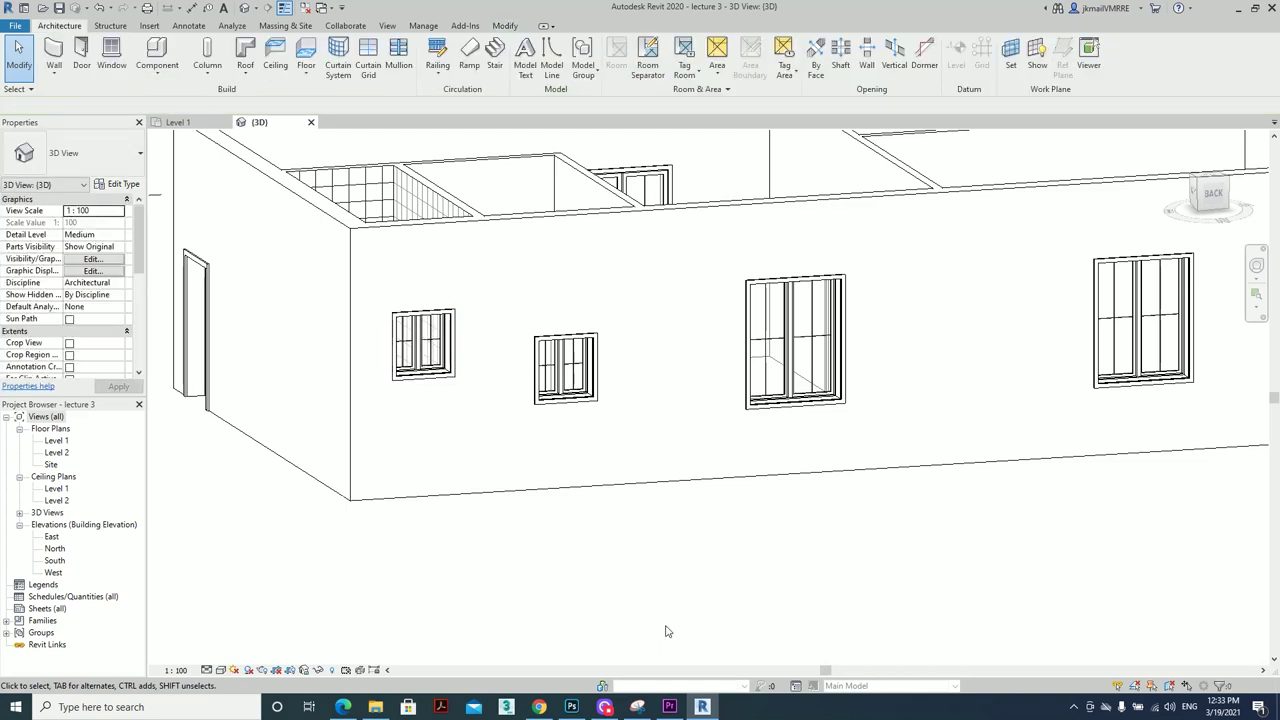
# Set the interior M_Single-Flush 0864 x 2032mm door's sill height to 20
pyautogui.scroll(-2, 617, 557)
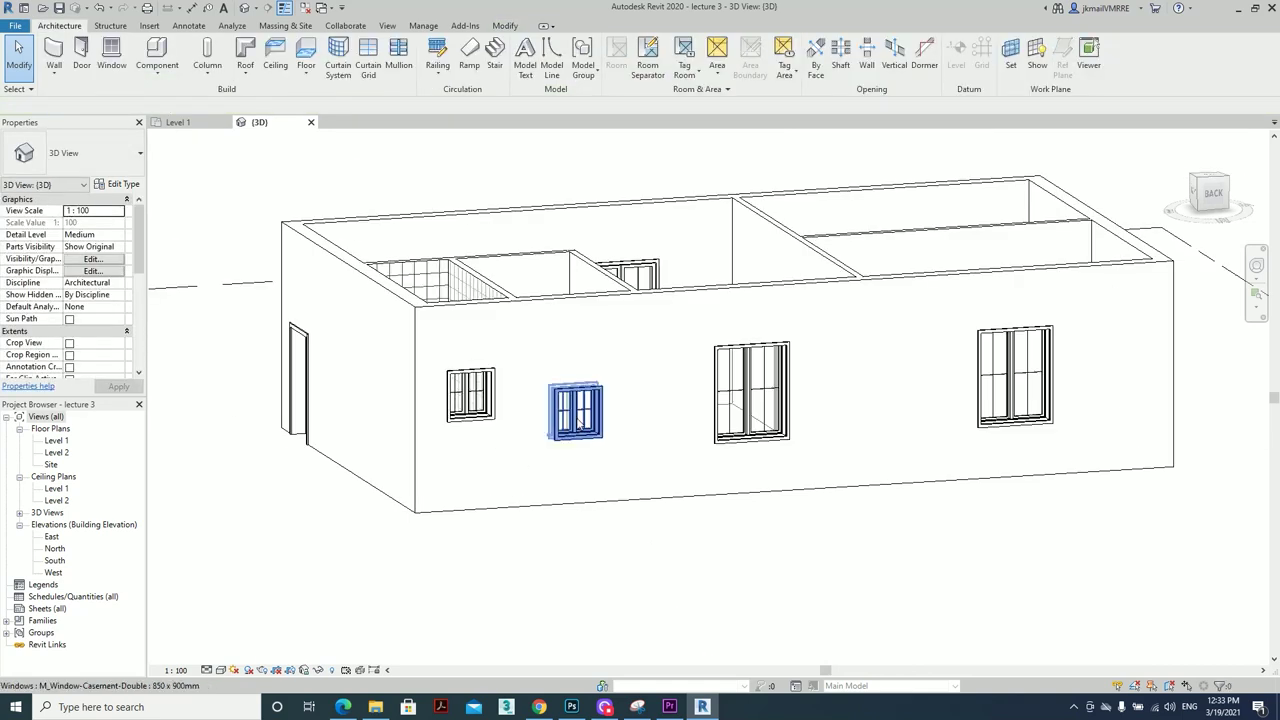
pyautogui.moveTo(566, 418)
pyautogui.keyDown('shift'); pyautogui.mouseDown(button='middle')
pyautogui.moveTo(640, 523)
pyautogui.moveTo(1031, 506)
pyautogui.moveTo(560, 566)
pyautogui.moveTo(912, 571)
pyautogui.moveTo(383, 609)
pyautogui.moveTo(560, 420)
pyautogui.mouseUp(button='middle'); pyautogui.keyUp('shift')
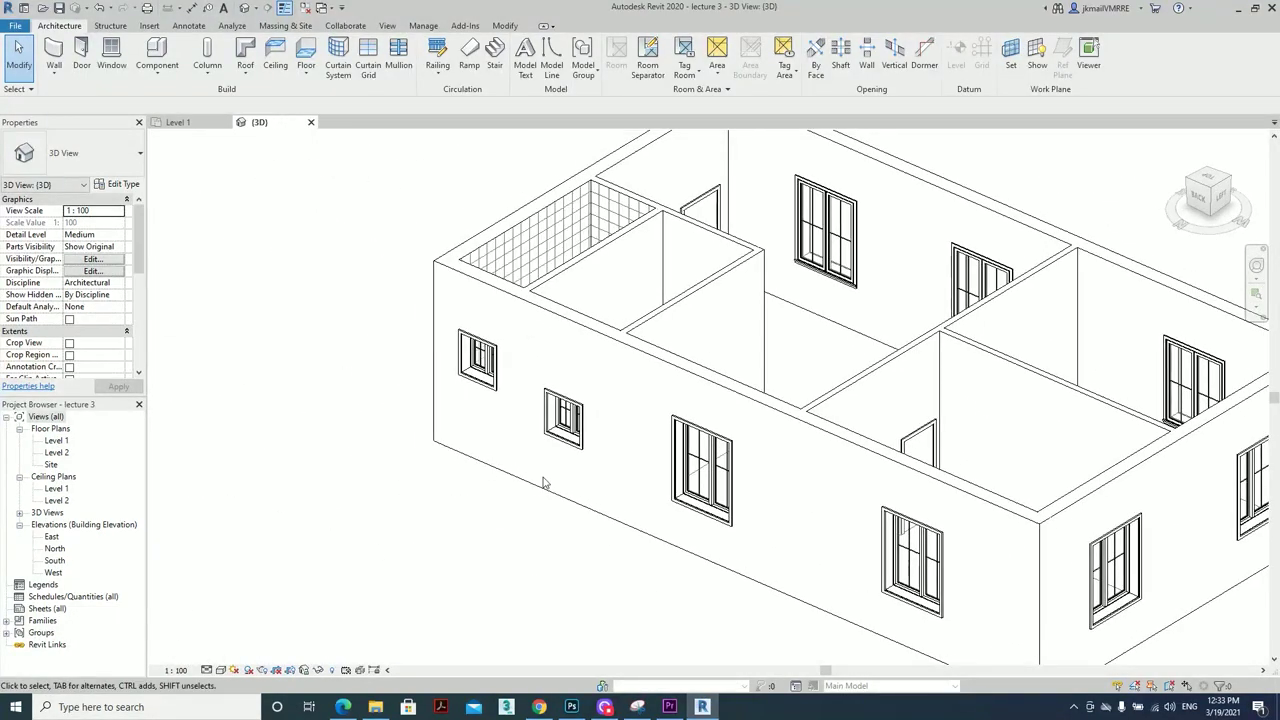
pyautogui.scroll(1, 563, 420)
pyautogui.scroll(1, 605, 500)
pyautogui.moveTo(605, 500)
pyautogui.keyDown('shift'); pyautogui.mouseDown(button='middle')
pyautogui.moveTo(171, 257)
pyautogui.moveTo(334, 357)
pyautogui.moveTo(389, 362)
pyautogui.mouseUp(button='middle'); pyautogui.keyUp('shift')
pyautogui.click(398, 388)
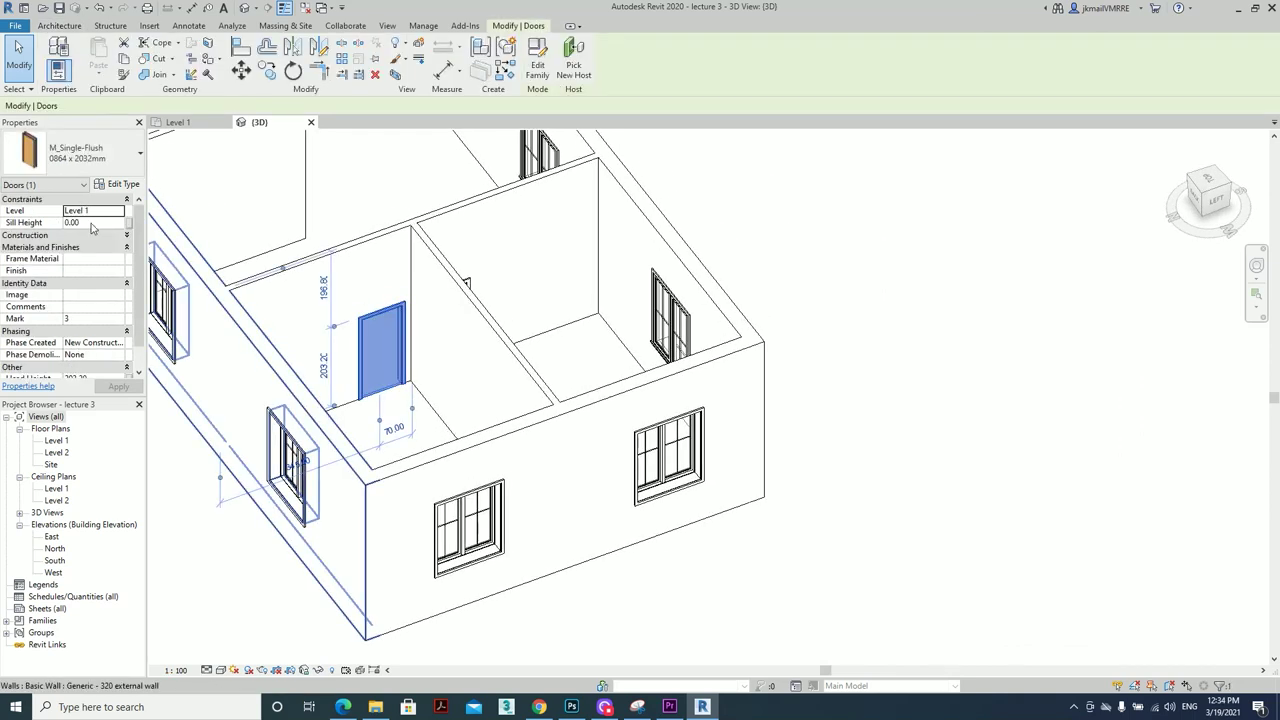
pyautogui.click(92, 222)
pyautogui.write('20')
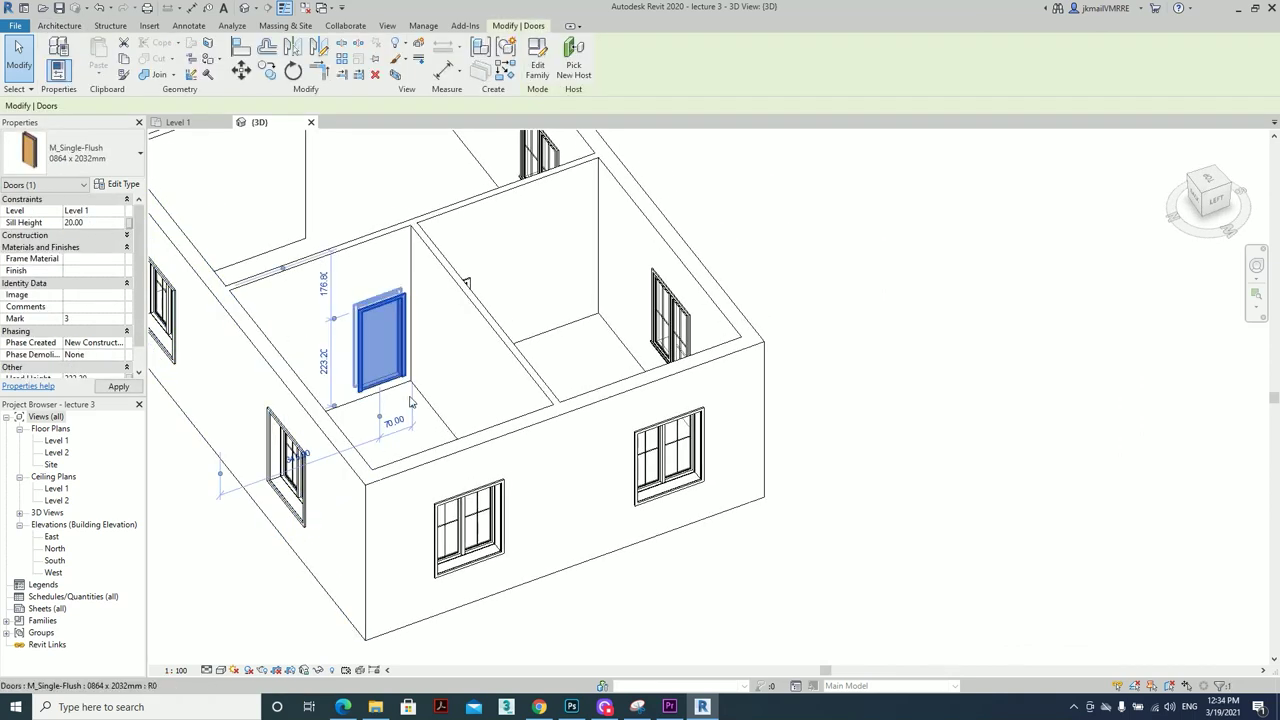
pyautogui.click(394, 397)
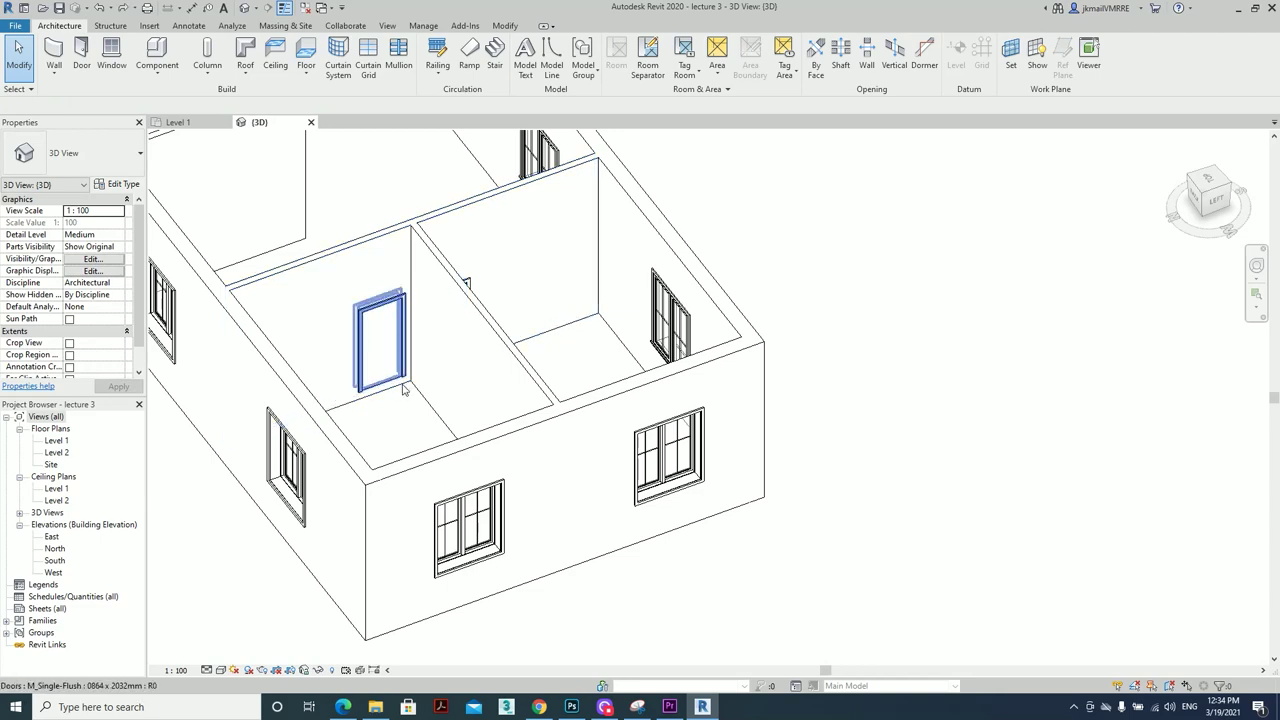
# Orbit round to the front wall and select one of its windows
pyautogui.moveTo(500, 320)
pyautogui.keyDown('shift'); pyautogui.mouseDown(button='middle')
pyautogui.moveTo(720, 349)
pyautogui.moveTo(743, 494)
pyautogui.moveTo(386, 360)
pyautogui.moveTo(629, 380)
pyautogui.moveTo(479, 405)
pyautogui.mouseUp(button='middle'); pyautogui.keyUp('shift')
pyautogui.scroll(-3, 479, 405)
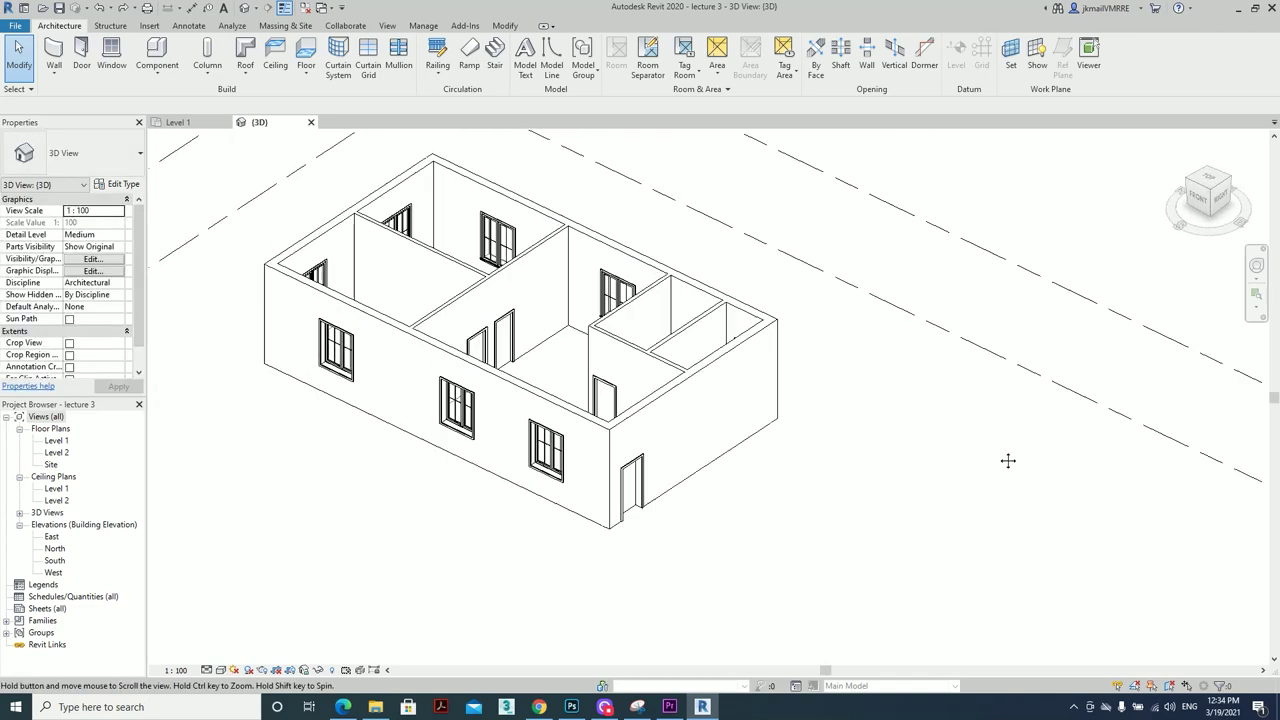
pyautogui.moveTo(1006, 457)
pyautogui.keyDown('shift'); pyautogui.mouseDown(button='middle')
pyautogui.moveTo(900, 440)
pyautogui.moveTo(757, 457)
pyautogui.moveTo(657, 511)
pyautogui.moveTo(663, 471)
pyautogui.mouseUp(button='middle'); pyautogui.keyUp('shift')
pyautogui.scroll(3, 768, 470)
pyautogui.click(768, 470)
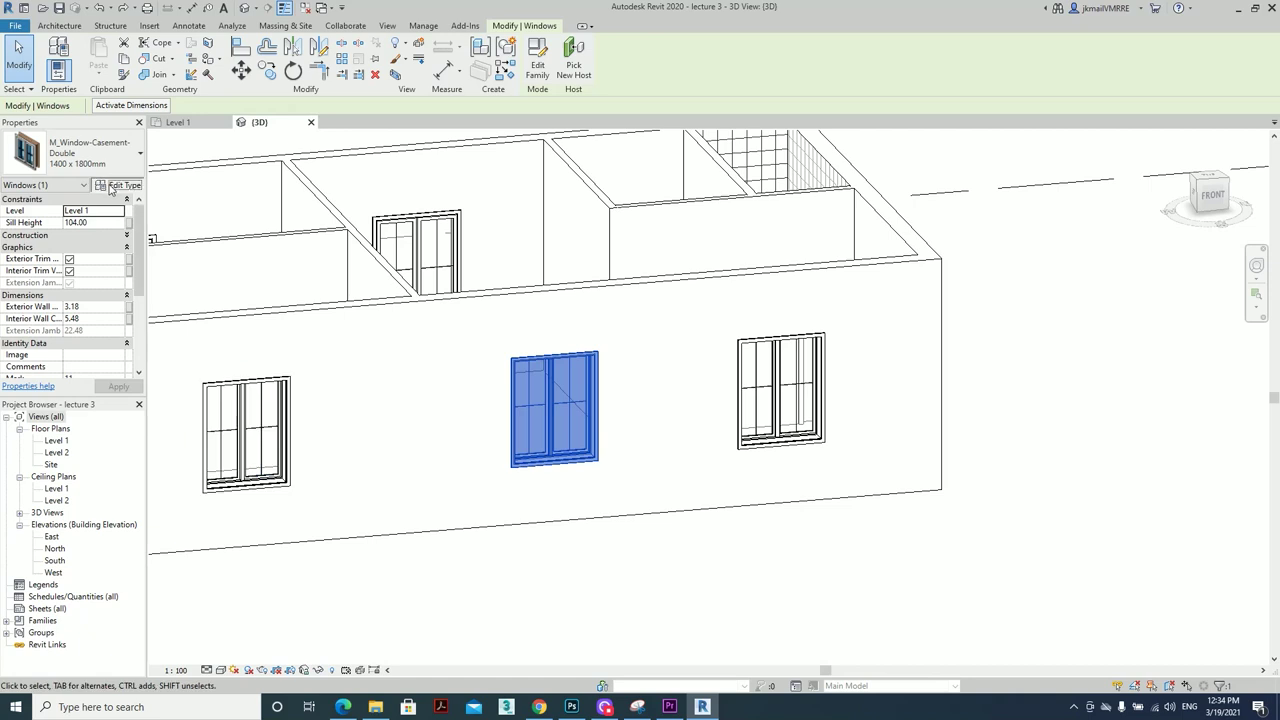
# Set the casement window type's Height to 156 and Width to 150
pyautogui.click(117, 184)
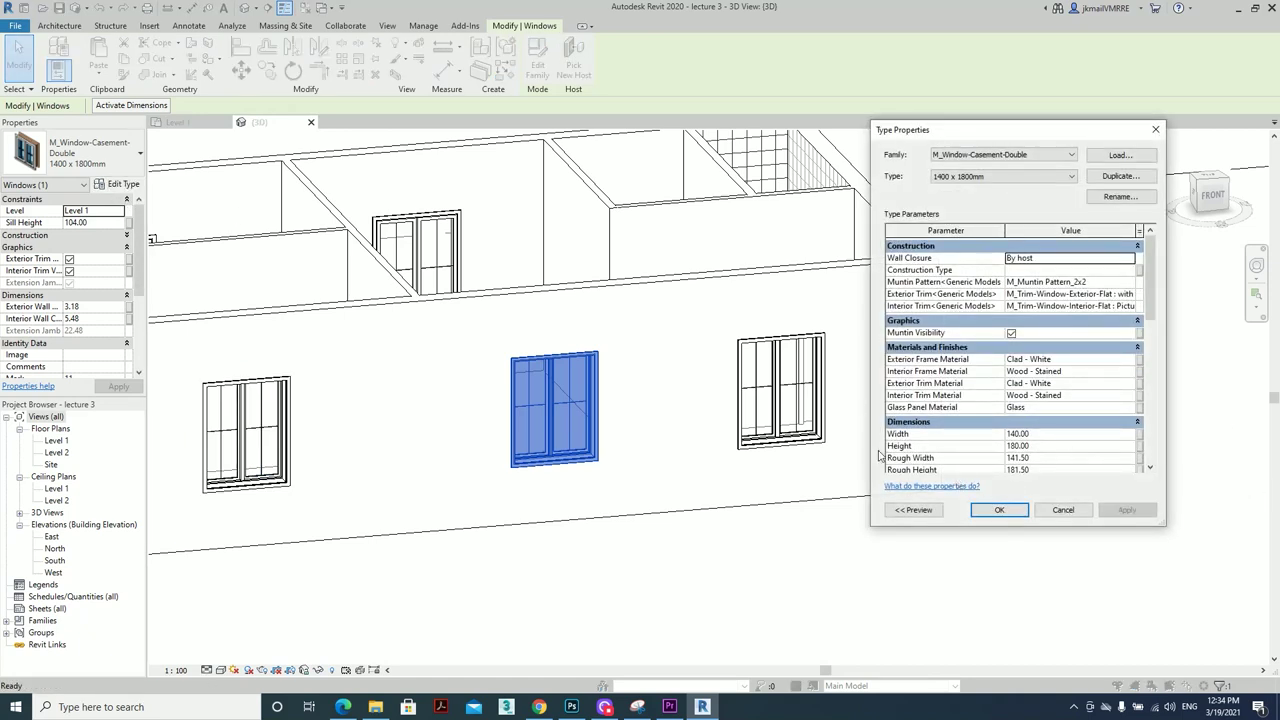
pyautogui.click(1066, 449)
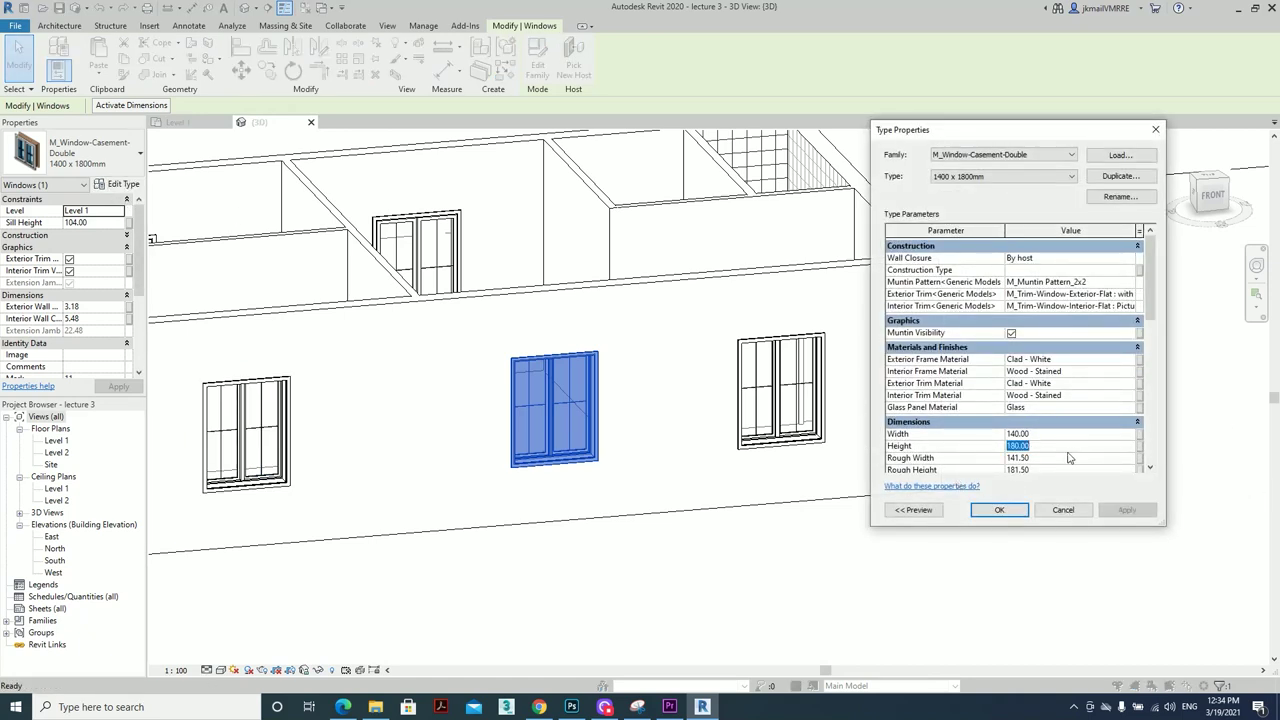
pyautogui.write('150')
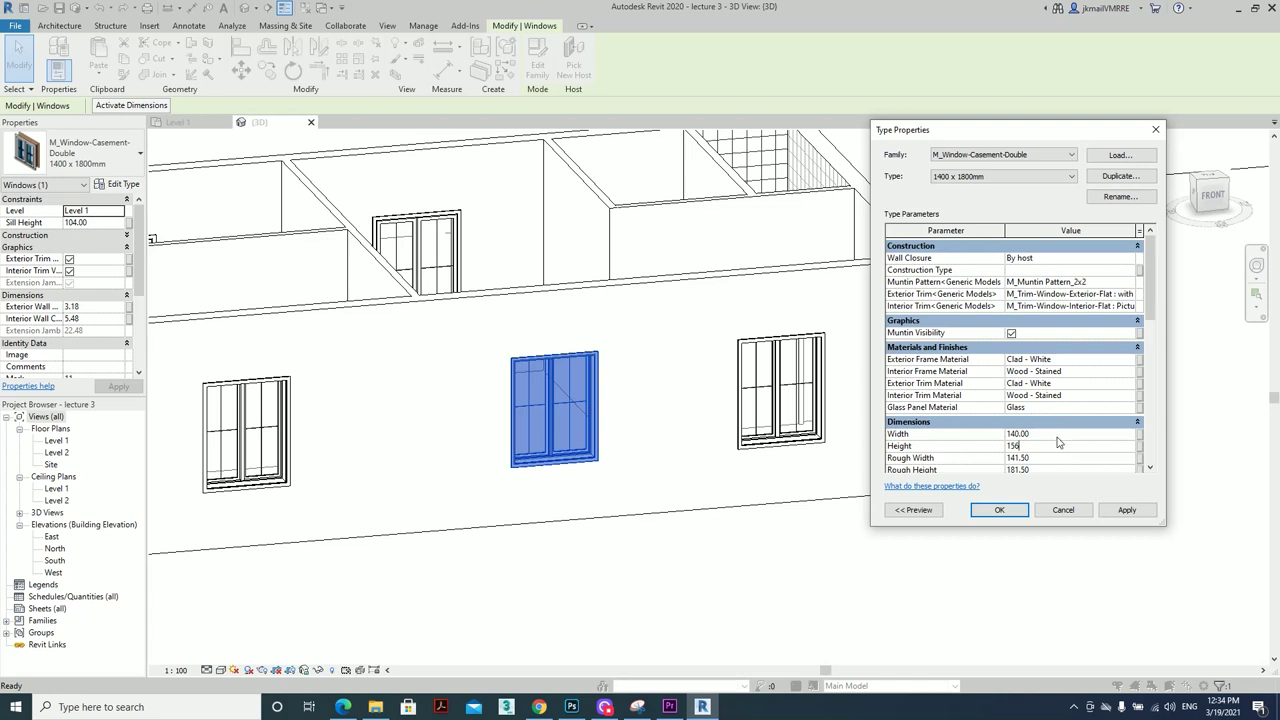
pyautogui.click(1056, 435)
pyautogui.write('150')
pyautogui.click(1049, 456)
# Rename the window type to '150 x 156 cm' and confirm the changes
pyautogui.click(1120, 197)
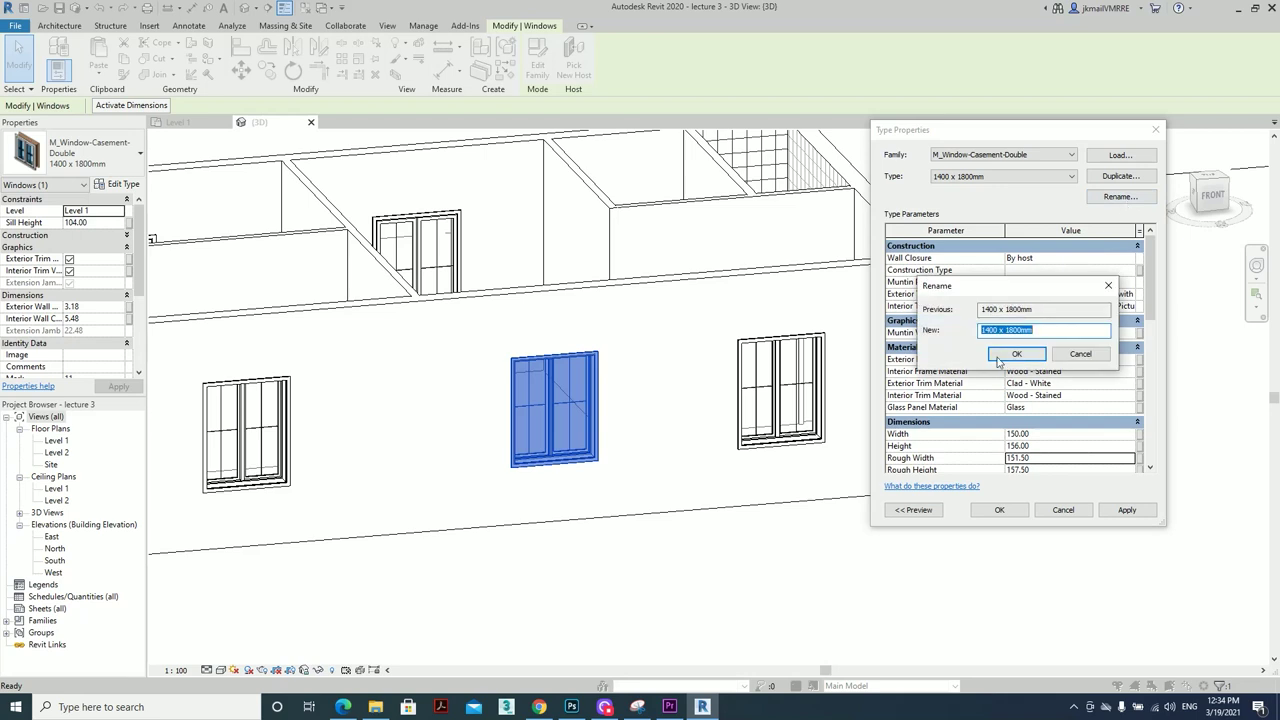
pyautogui.click(999, 333)
pyautogui.write('150')
pyautogui.doubleClick(1013, 330)
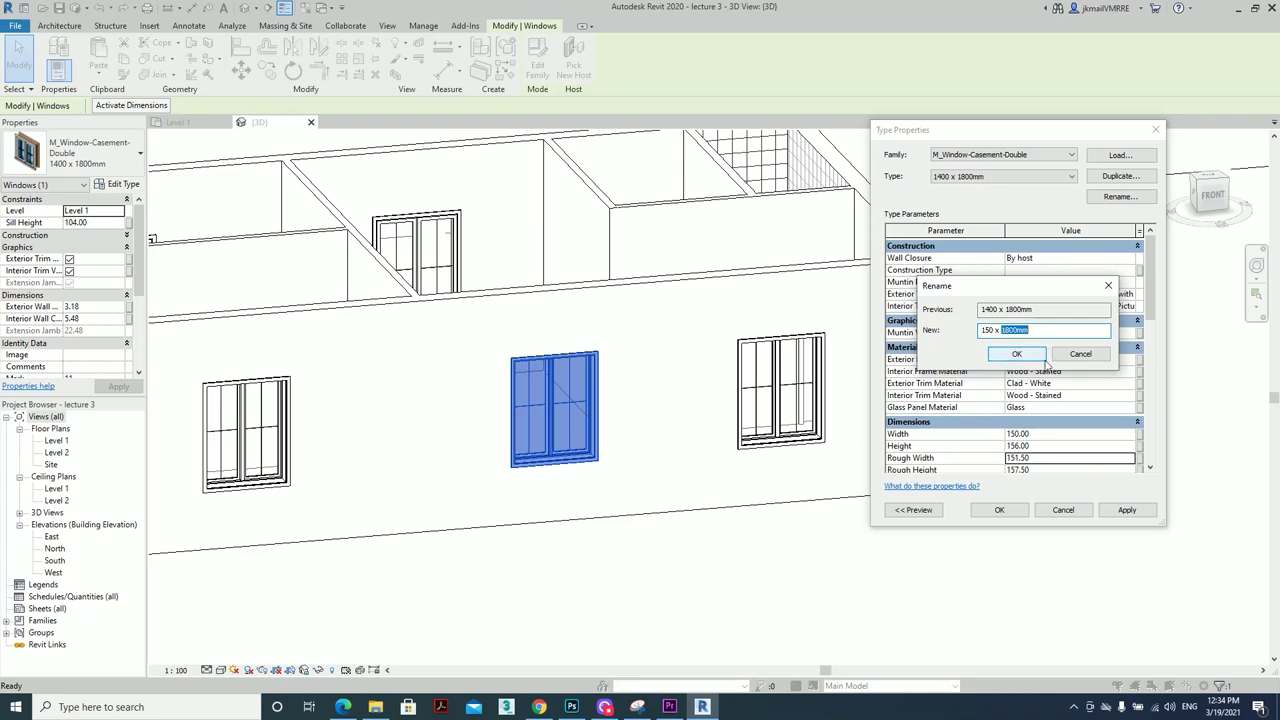
pyautogui.write('1')
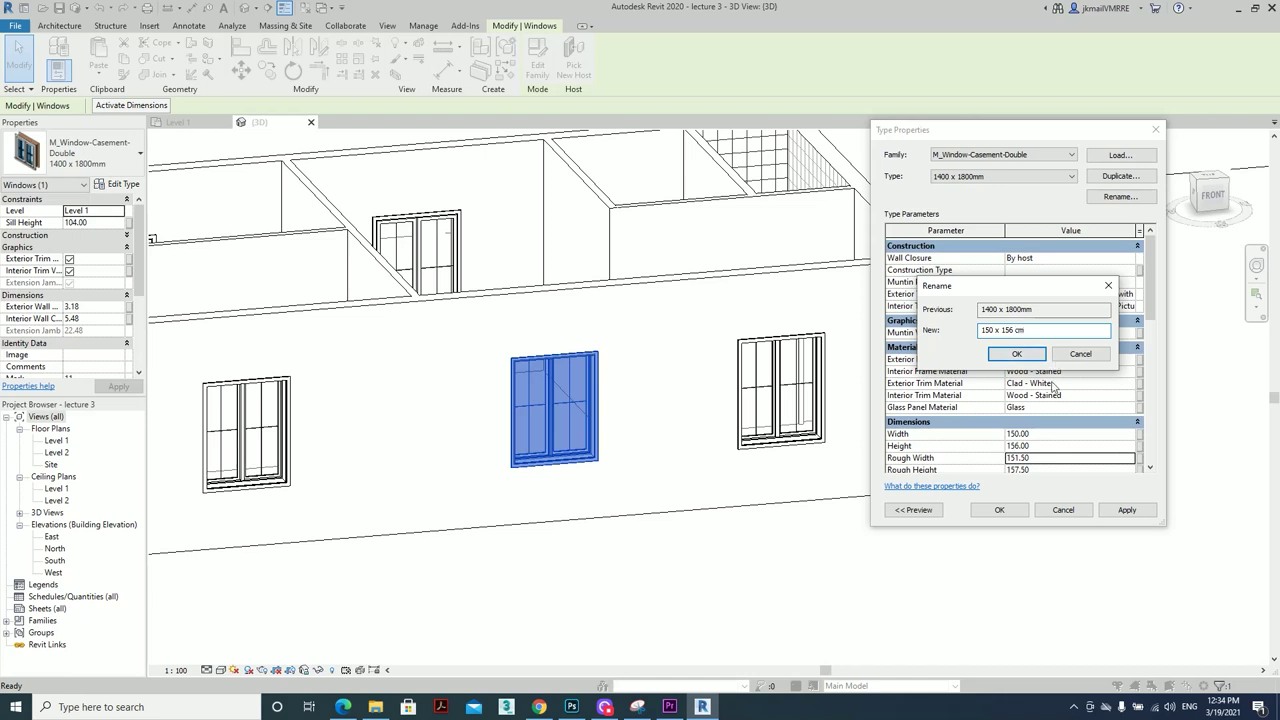
pyautogui.click(1040, 357)
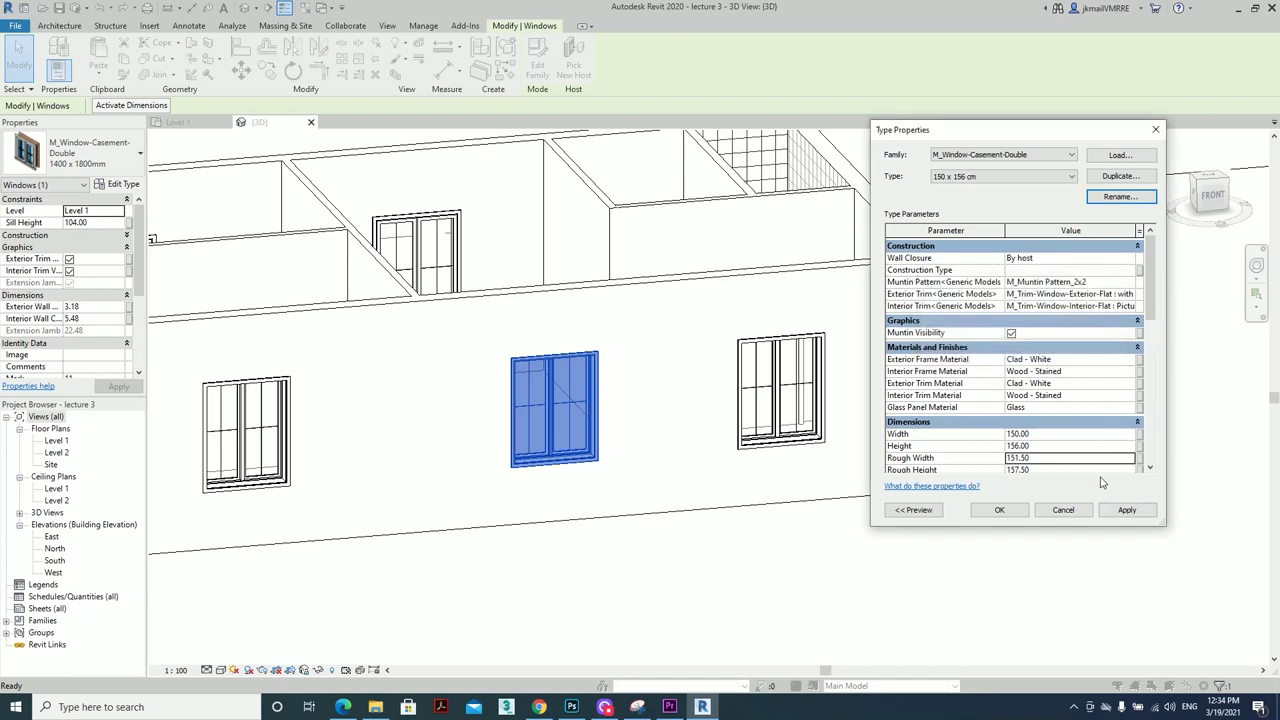
pyautogui.click(998, 512)
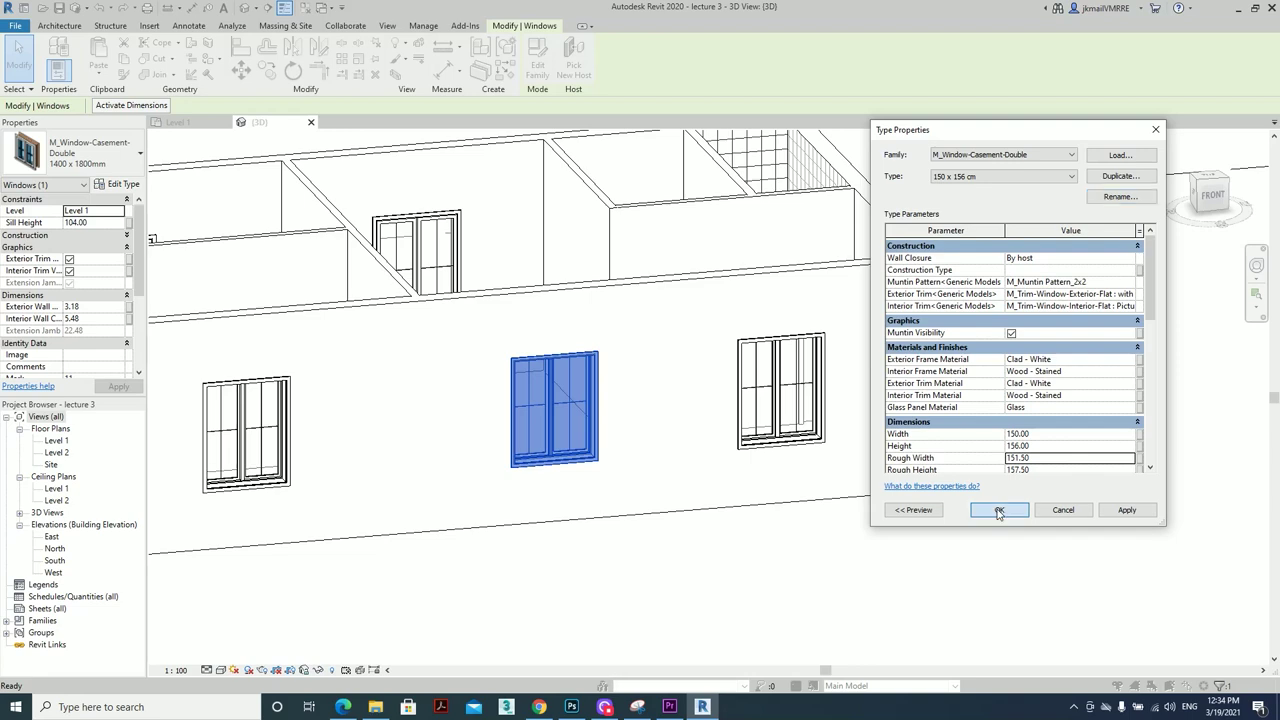
pyautogui.click(718, 581)
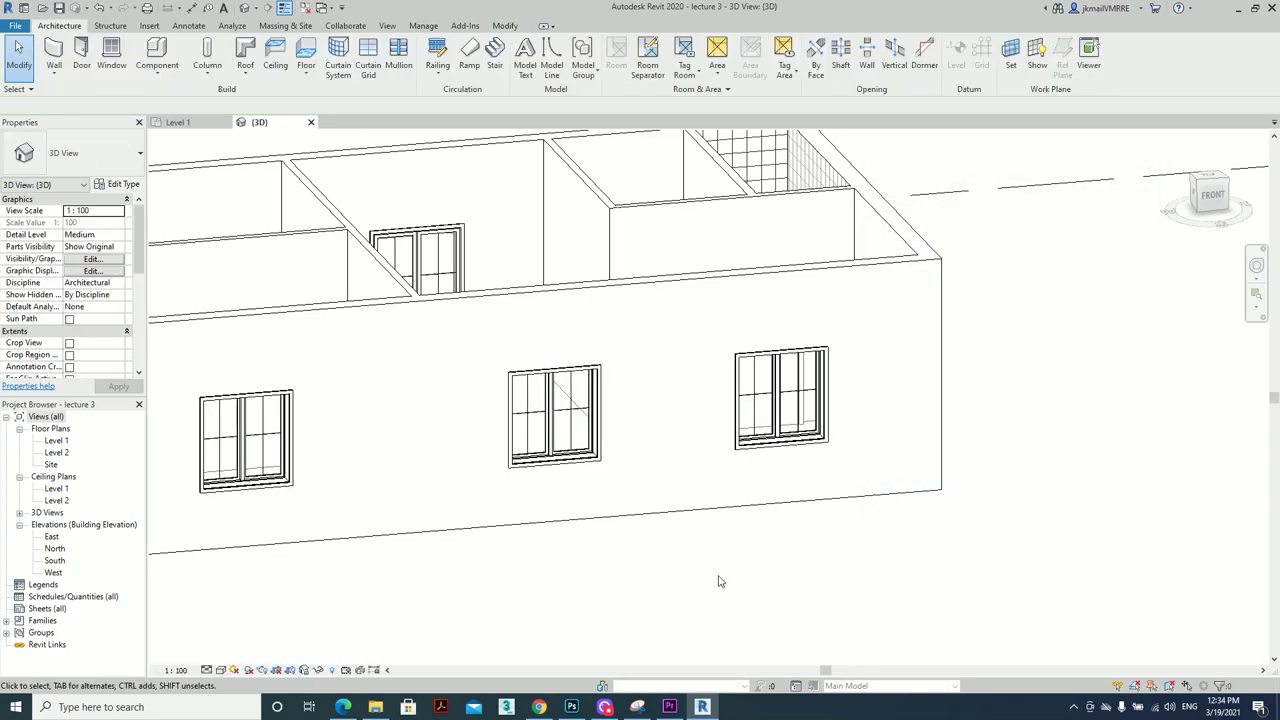
# Open the Level 1 floor plan from the Project Browser
pyautogui.scroll(-3, 718, 581)
pyautogui.scroll(3, 651, 466)
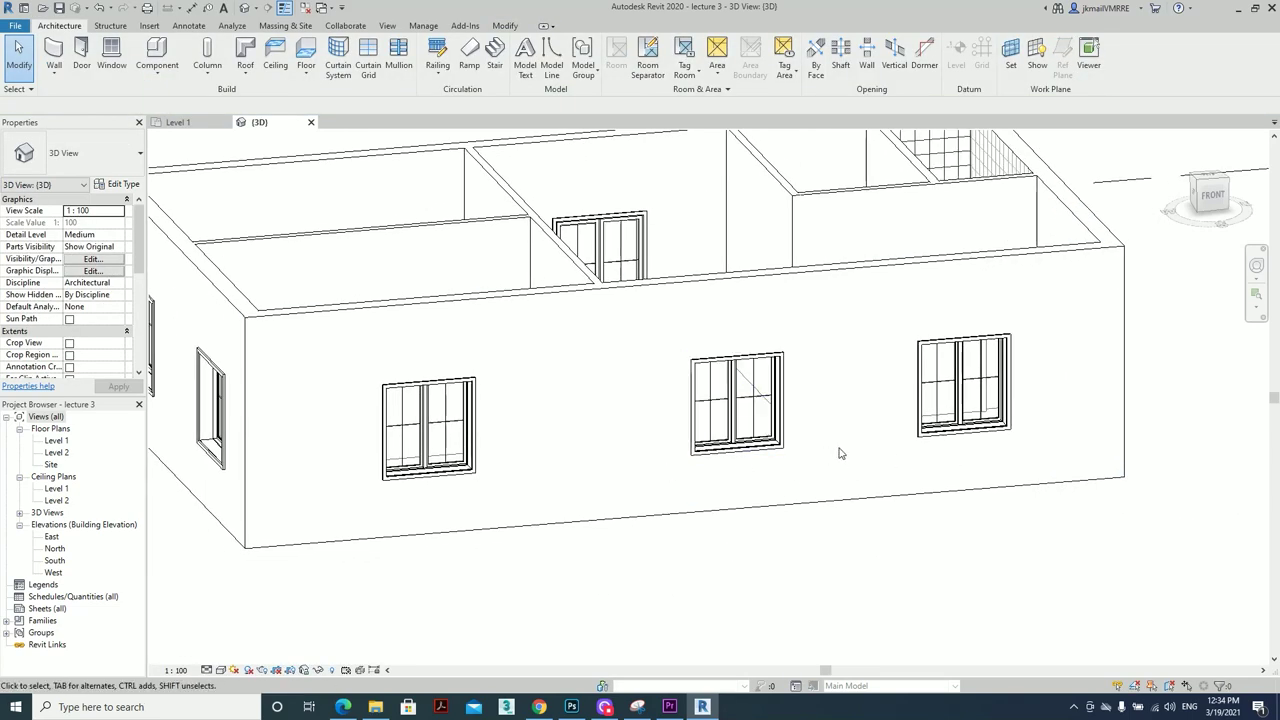
pyautogui.scroll(2, 840, 453)
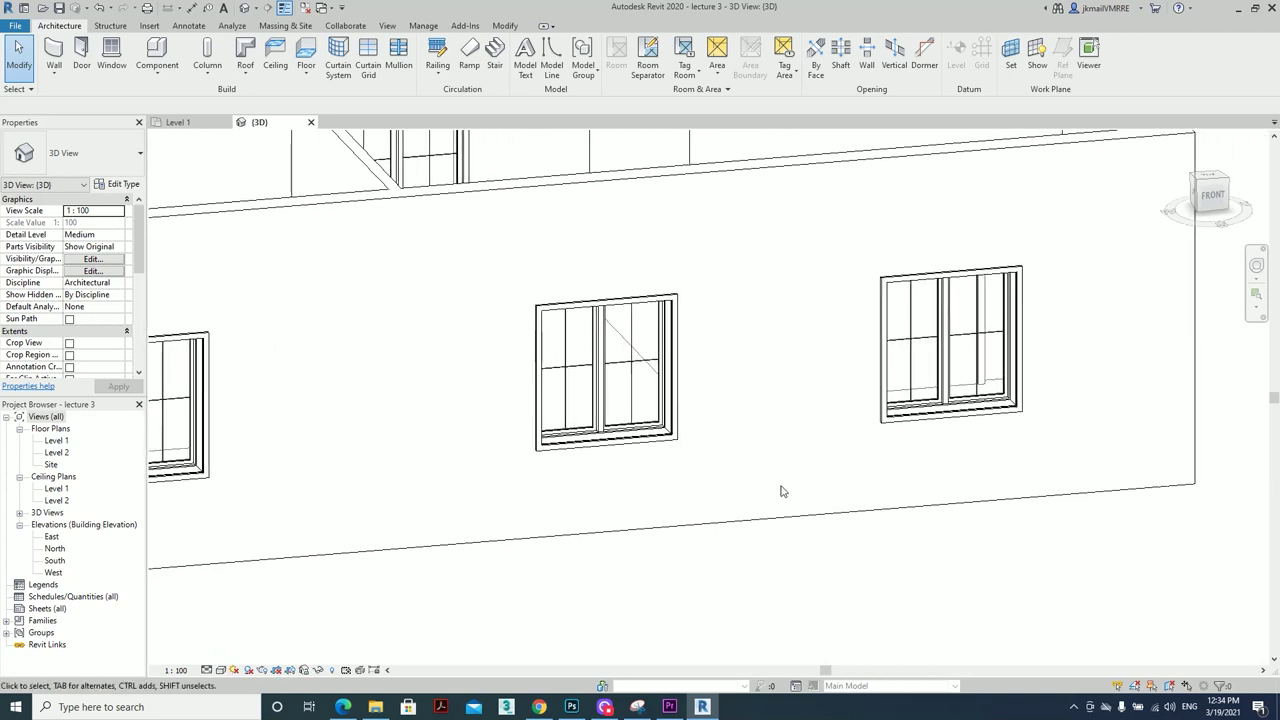
pyautogui.click(65, 444)
# In the East elevation, draw short horizontal detail lines out from the right wall edge
pyautogui.doubleClick(65, 446)
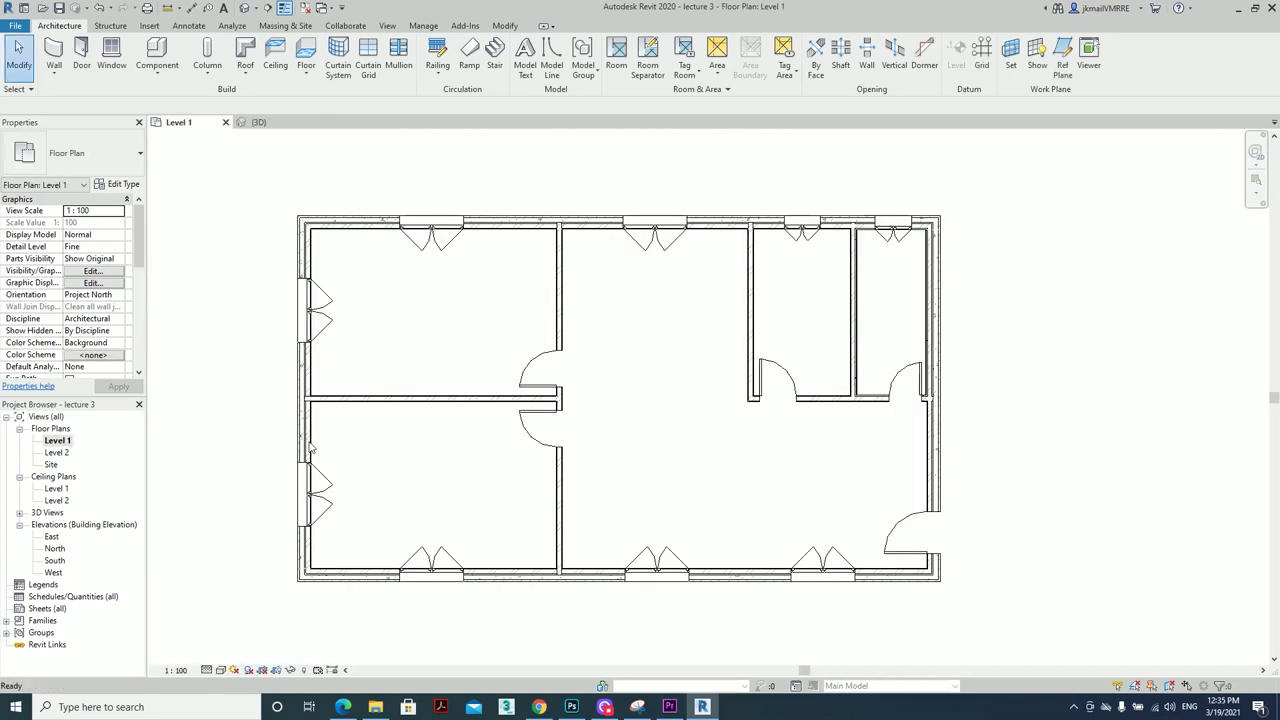
pyautogui.doubleClick(52, 537)
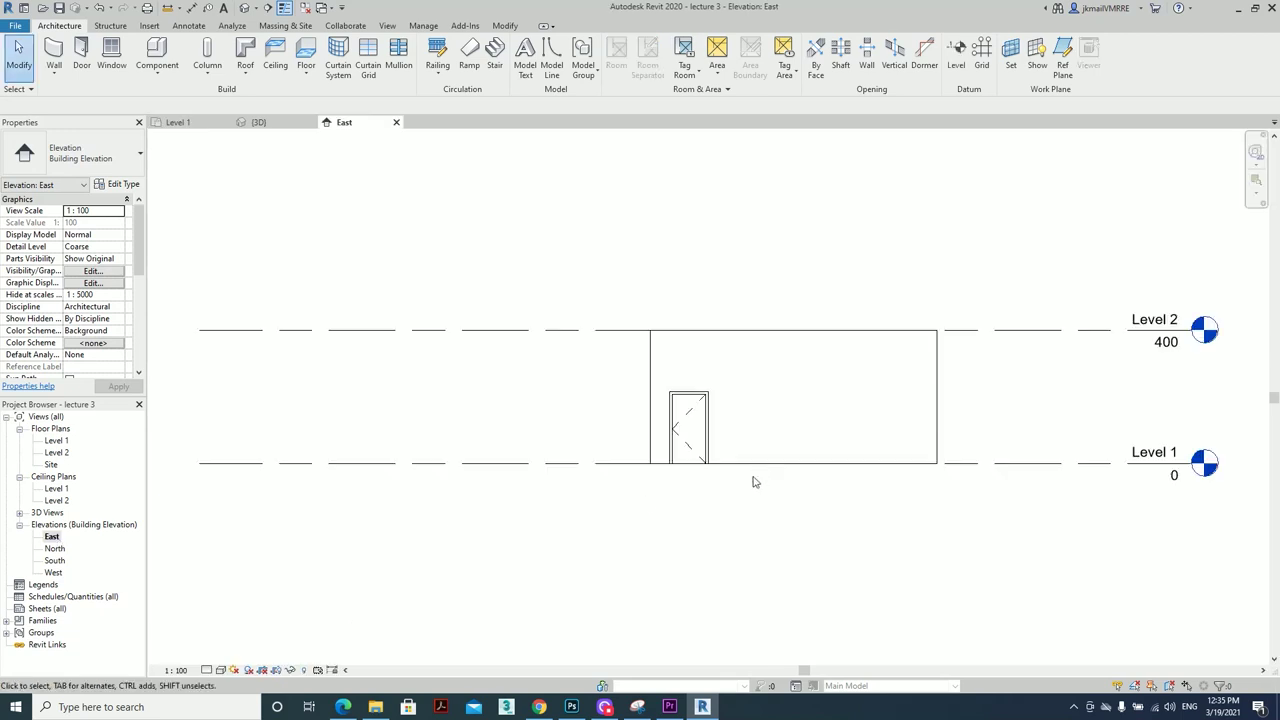
pyautogui.click(188, 25)
pyautogui.click(341, 60)
pyautogui.scroll(3, 840, 408)
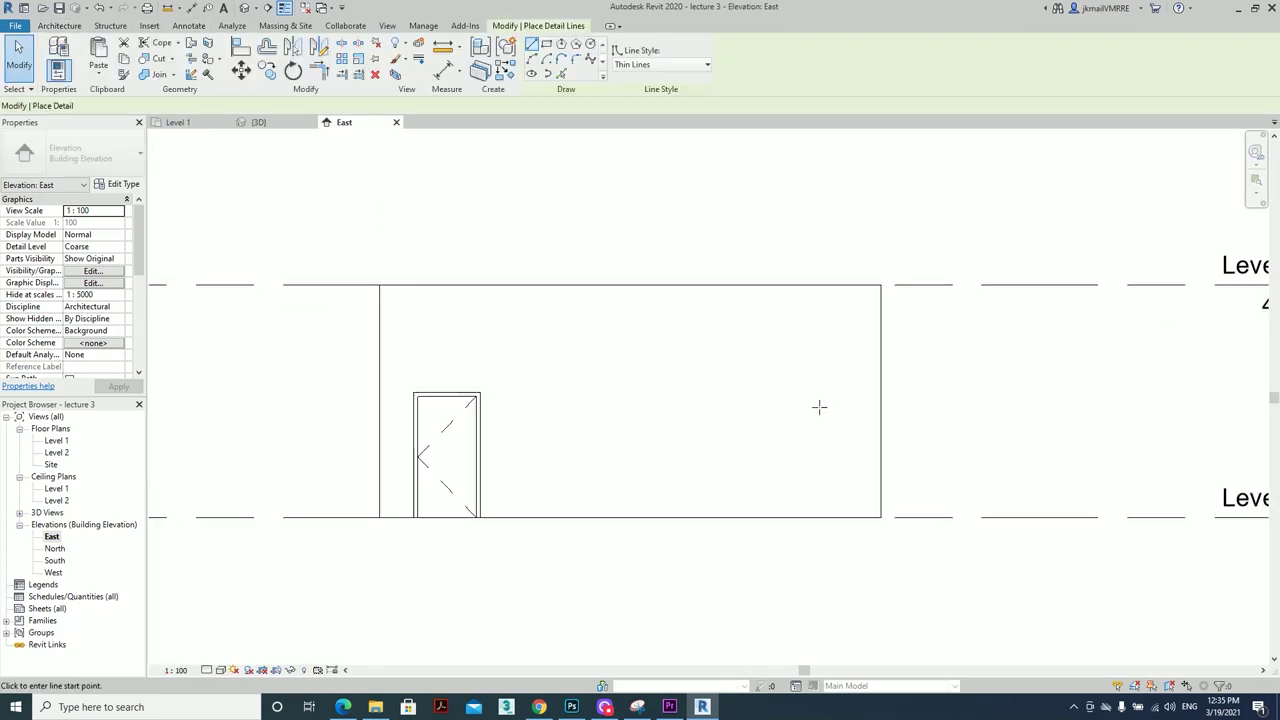
pyautogui.click(879, 389)
pyautogui.press('Escape')
pyautogui.click(878, 366)
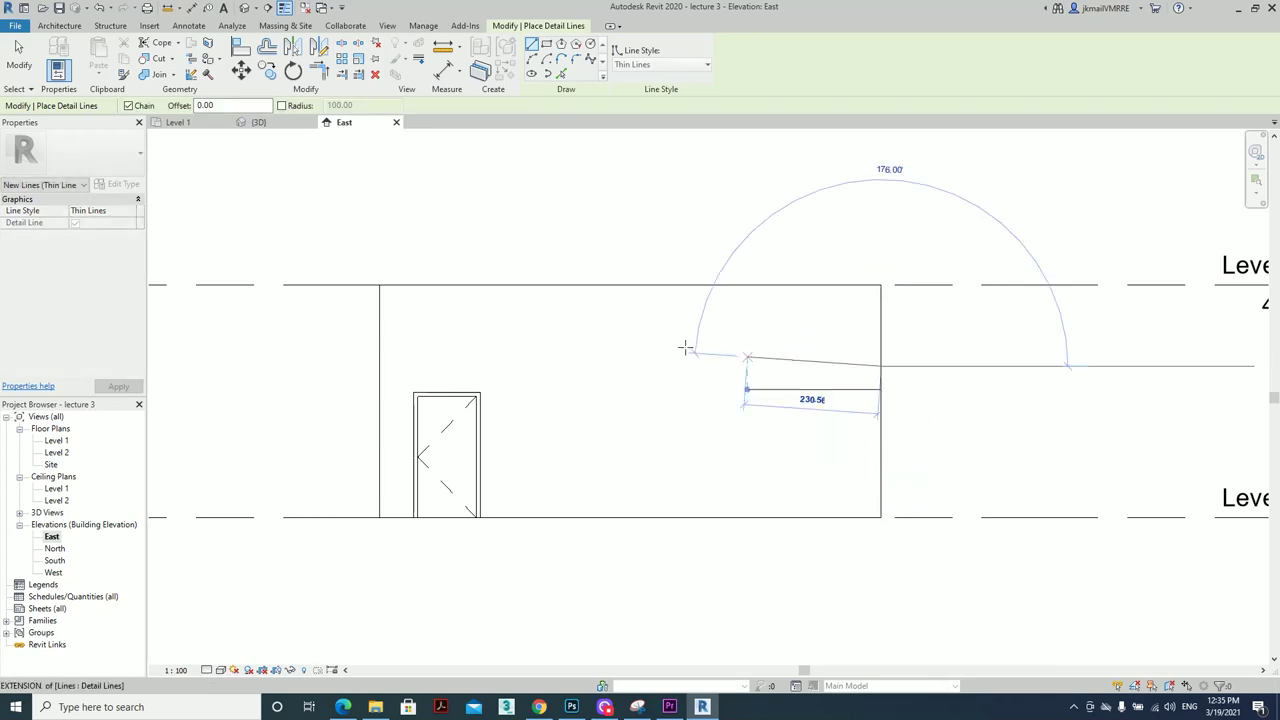
pyautogui.click(702, 366)
pyautogui.press('Escape')
pyautogui.click(880, 337)
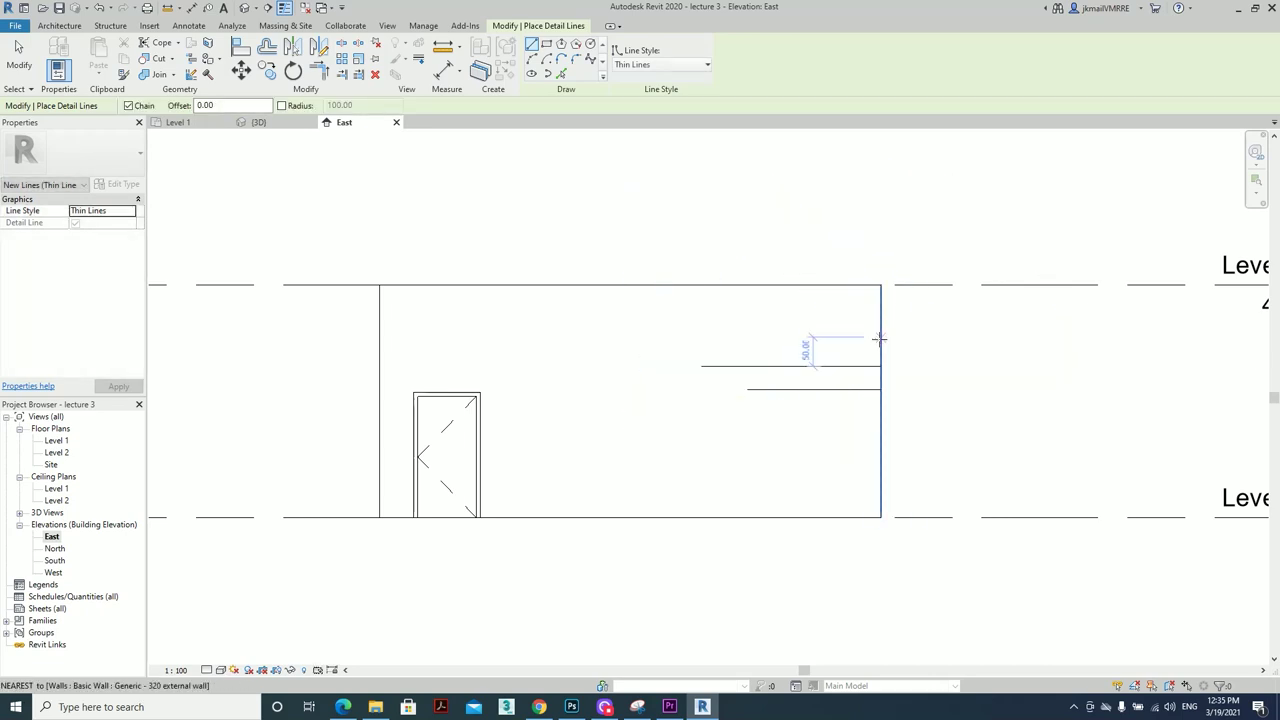
pyautogui.click(683, 337)
# Place an aligned dimension (DI) between two of the detail lines
pyautogui.press('d')
pyautogui.press('i')
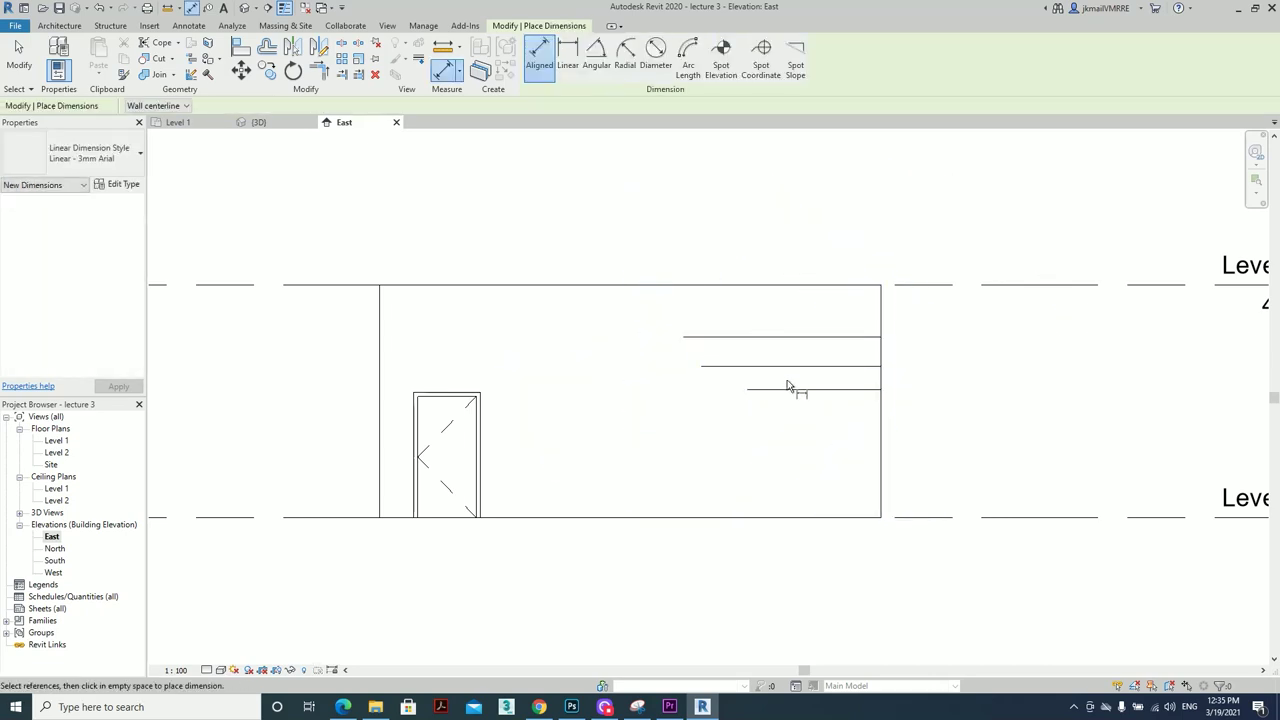
pyautogui.click(797, 389)
pyautogui.click(803, 366)
pyautogui.scroll(4, 805, 355)
pyautogui.click(845, 350)
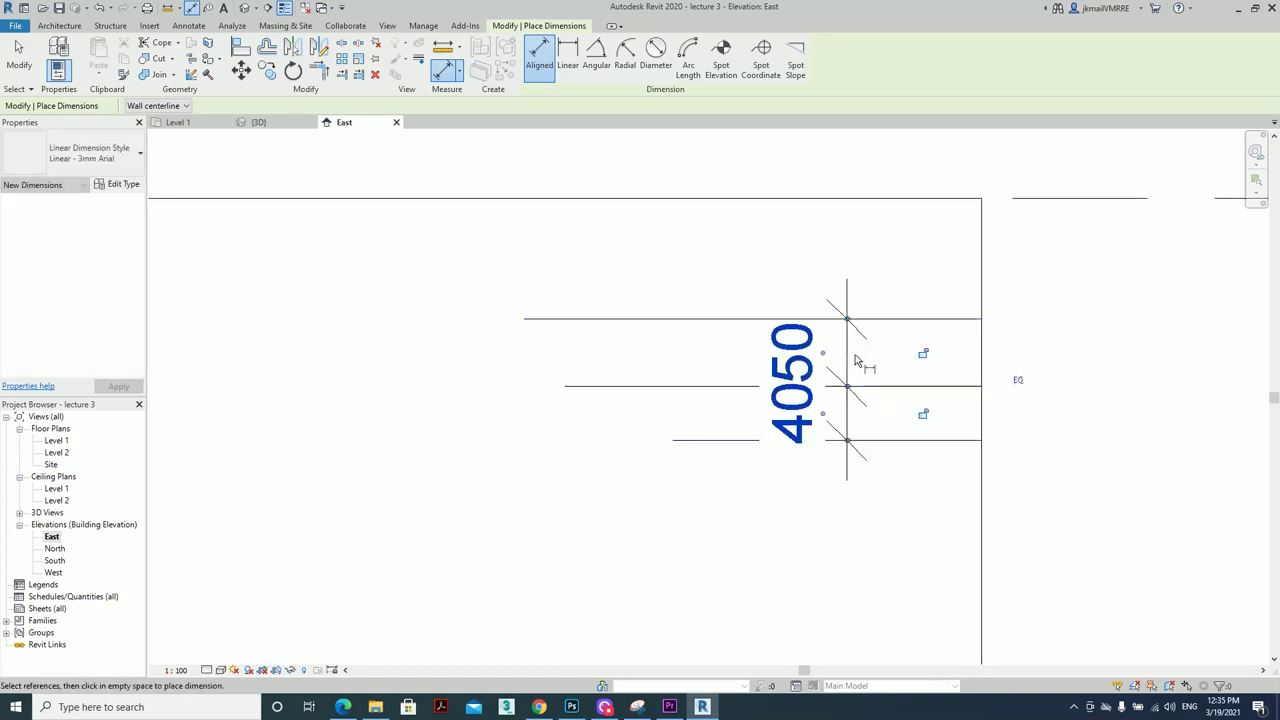
pyautogui.press('Escape')
pyautogui.press('Escape')
# Reposition a guide line by setting its temporary dimensions to 2 and 26
pyautogui.click(934, 386)
pyautogui.click(814, 416)
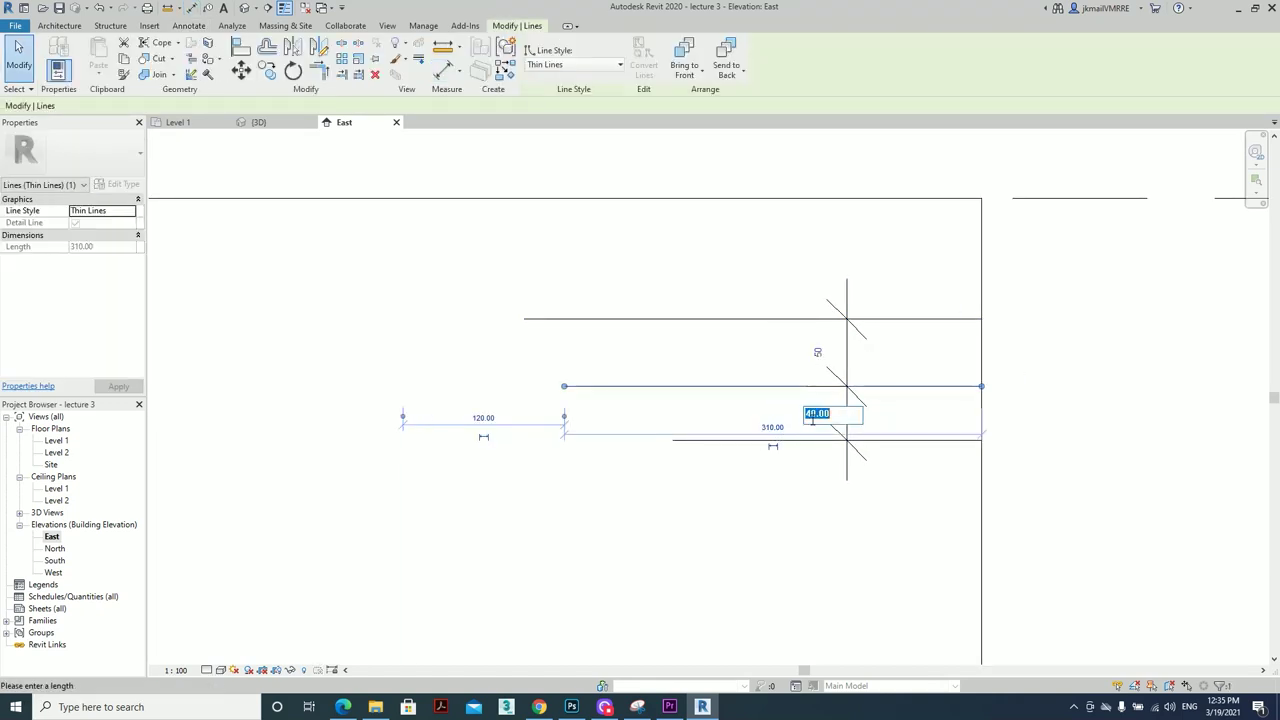
pyautogui.write('26')
pyautogui.press('Return')
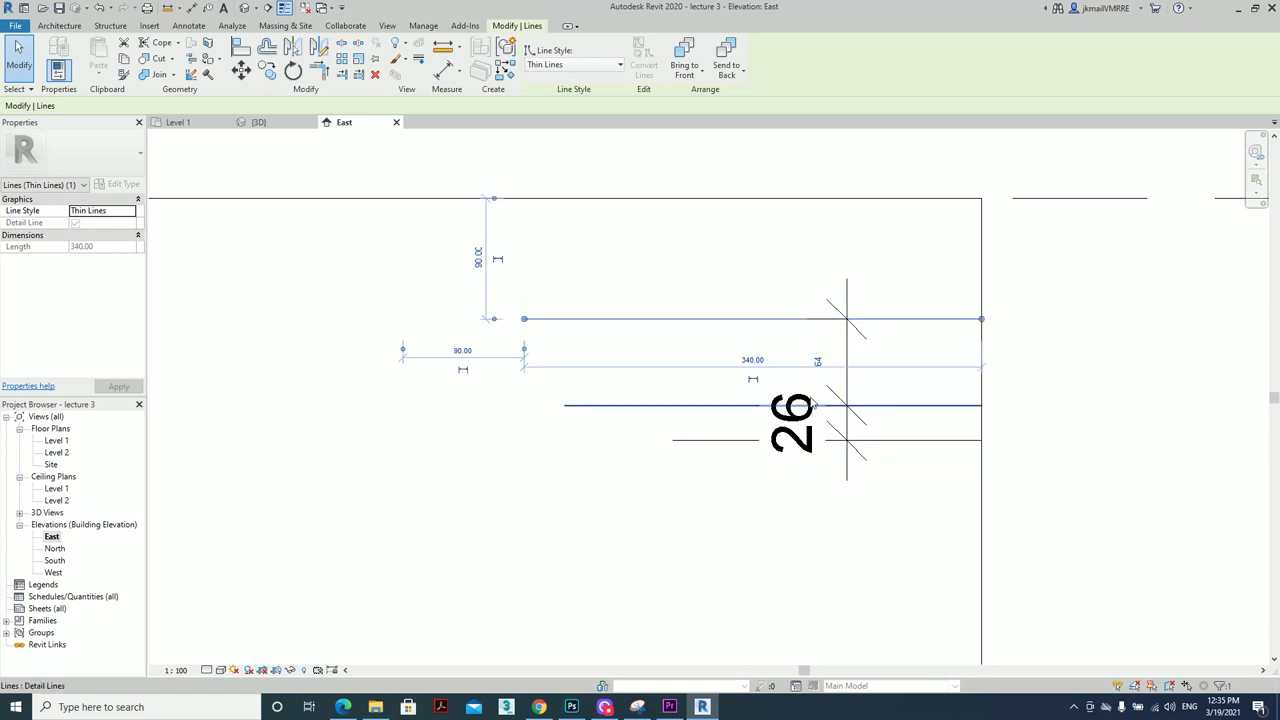
pyautogui.click(812, 361)
pyautogui.write('2')
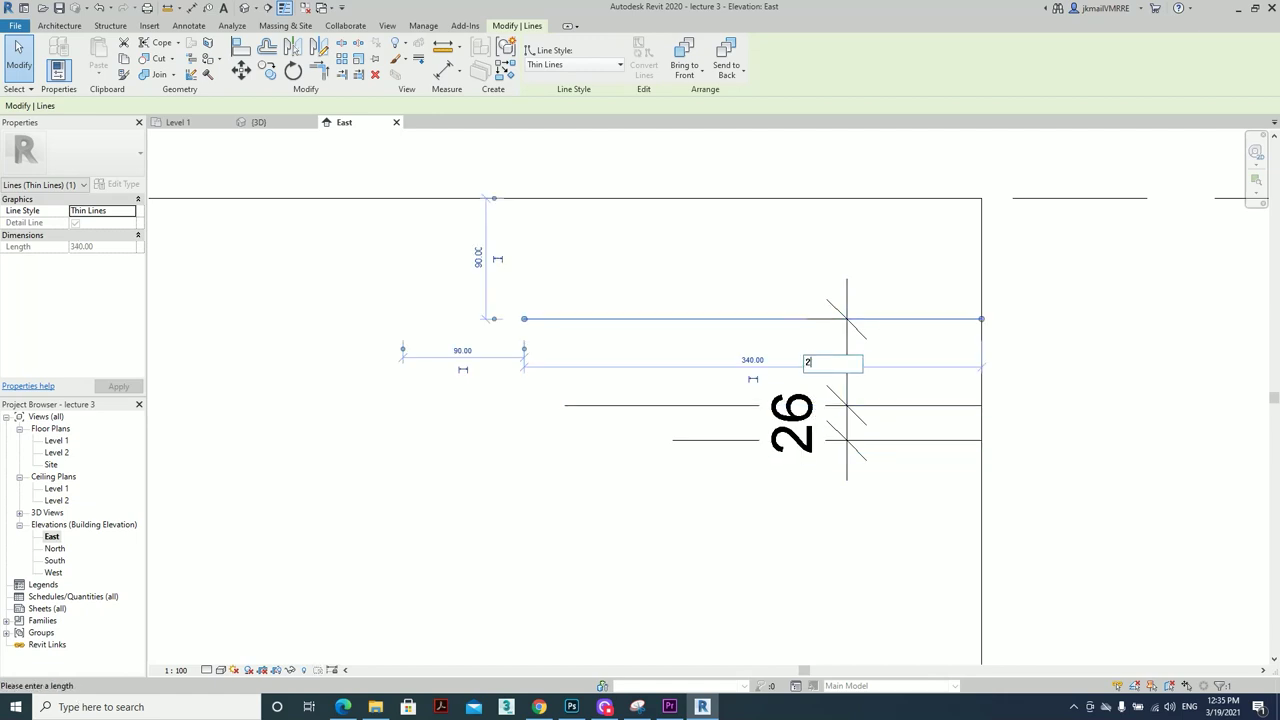
pyautogui.write('6')
pyautogui.press('Return')
pyautogui.press('Escape')
# Delete the 266 dimension and the short guide lines, then return to the 3D view
pyautogui.scroll(3, 892, 427)
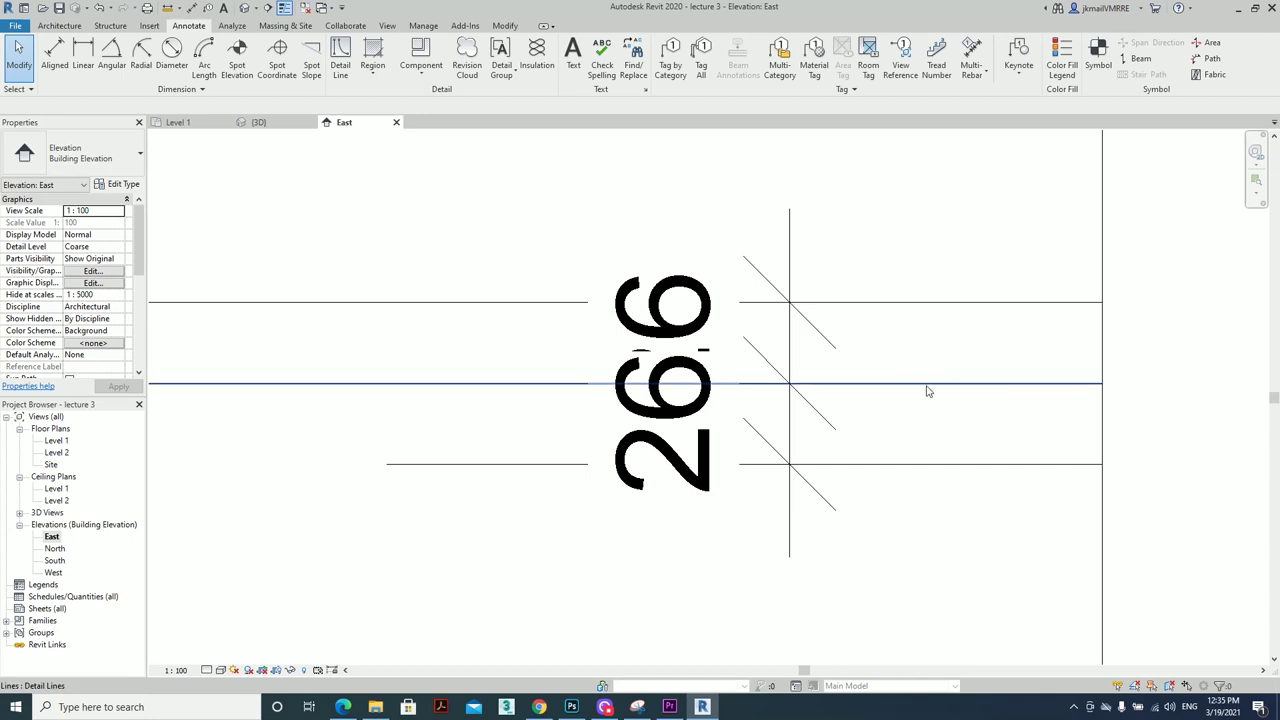
pyautogui.click(792, 431)
pyautogui.press('Delete')
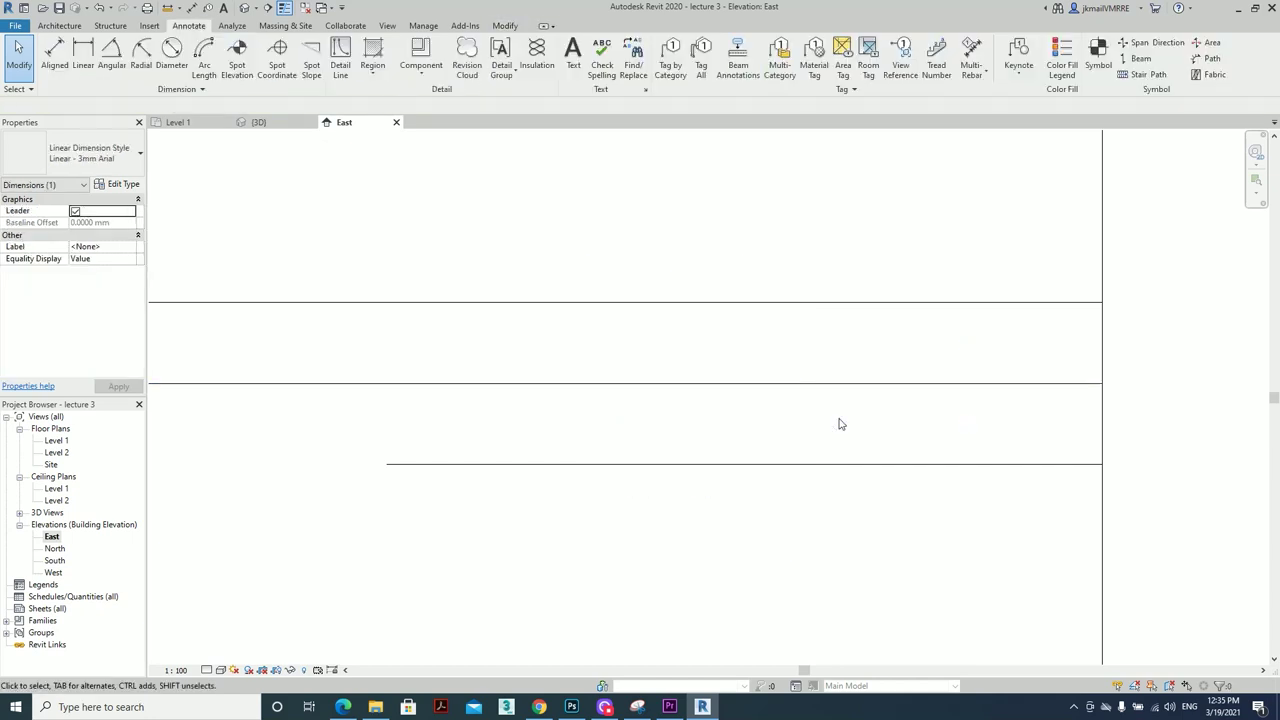
pyautogui.scroll(-2, 709, 446)
pyautogui.scroll(-2, 733, 481)
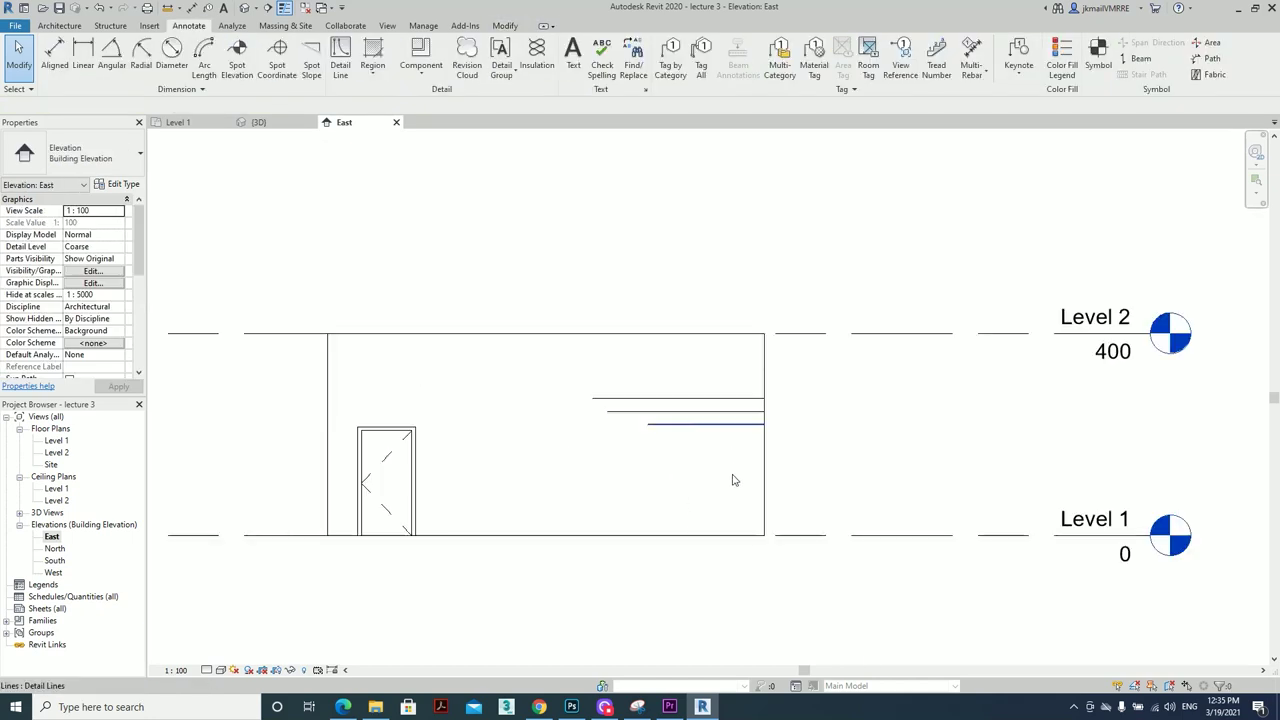
pyautogui.click(722, 425)
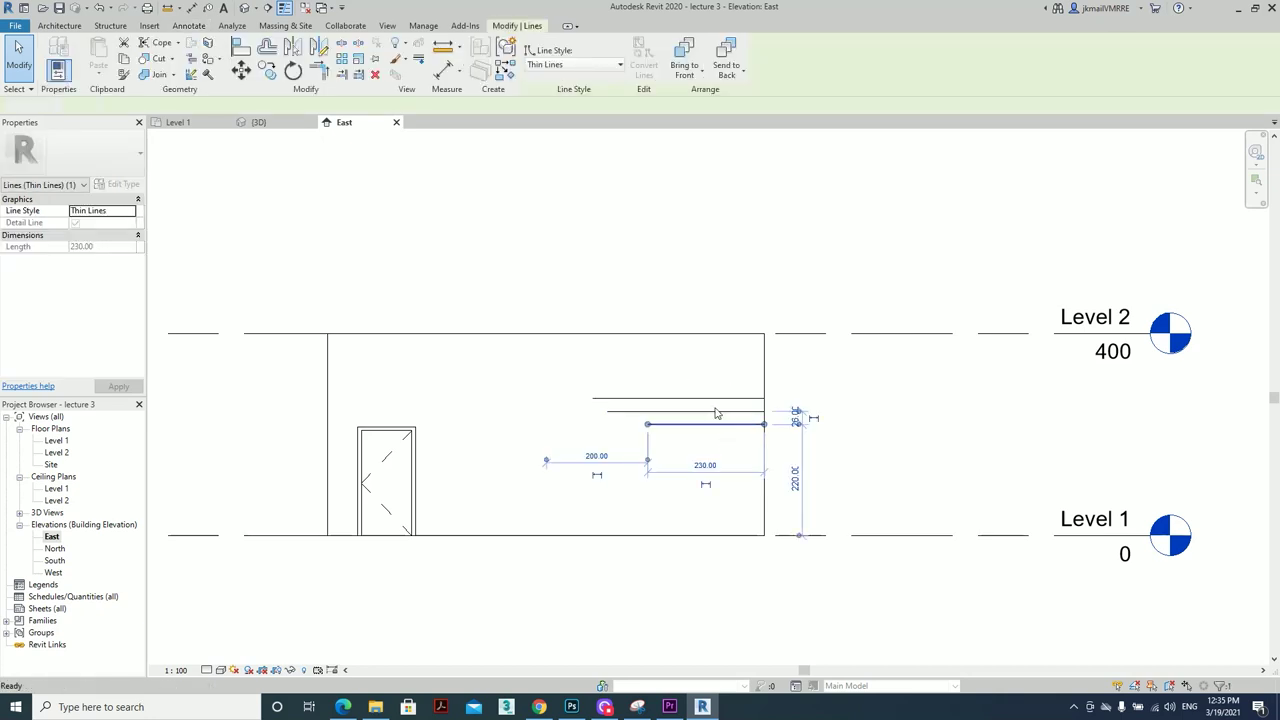
pyautogui.press('Delete')
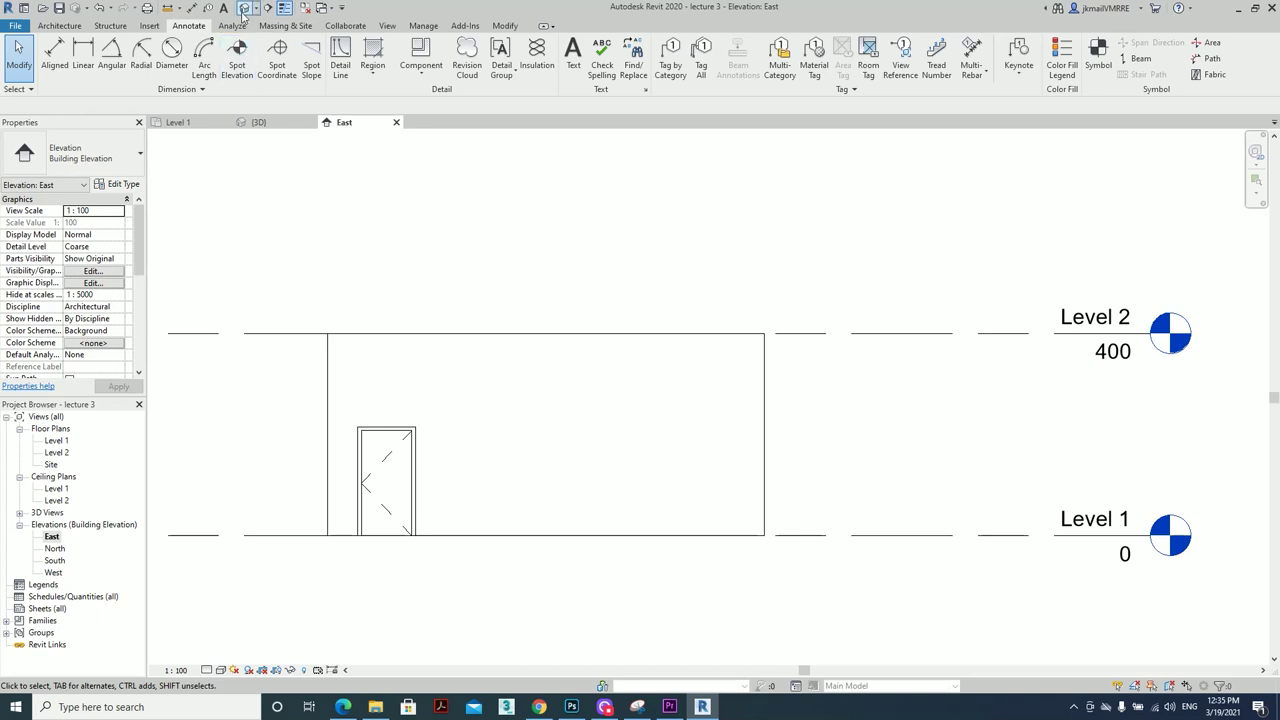
pyautogui.click(244, 7)
# Orbit the 3D view and select the small 850 x 900mm window
pyautogui.scroll(-3, 851, 458)
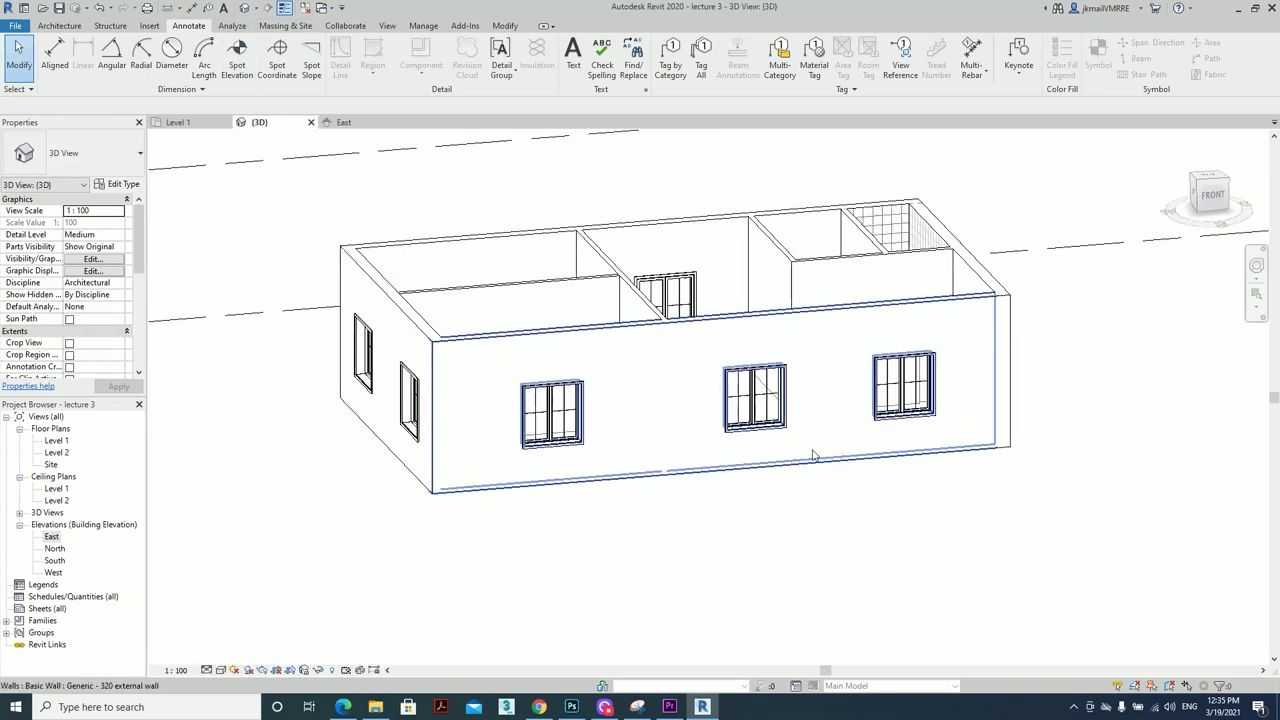
pyautogui.keyDown('shift'); pyautogui.moveTo(449, 551); pyautogui.dragTo(590, 490, button='middle'); pyautogui.keyUp('shift')
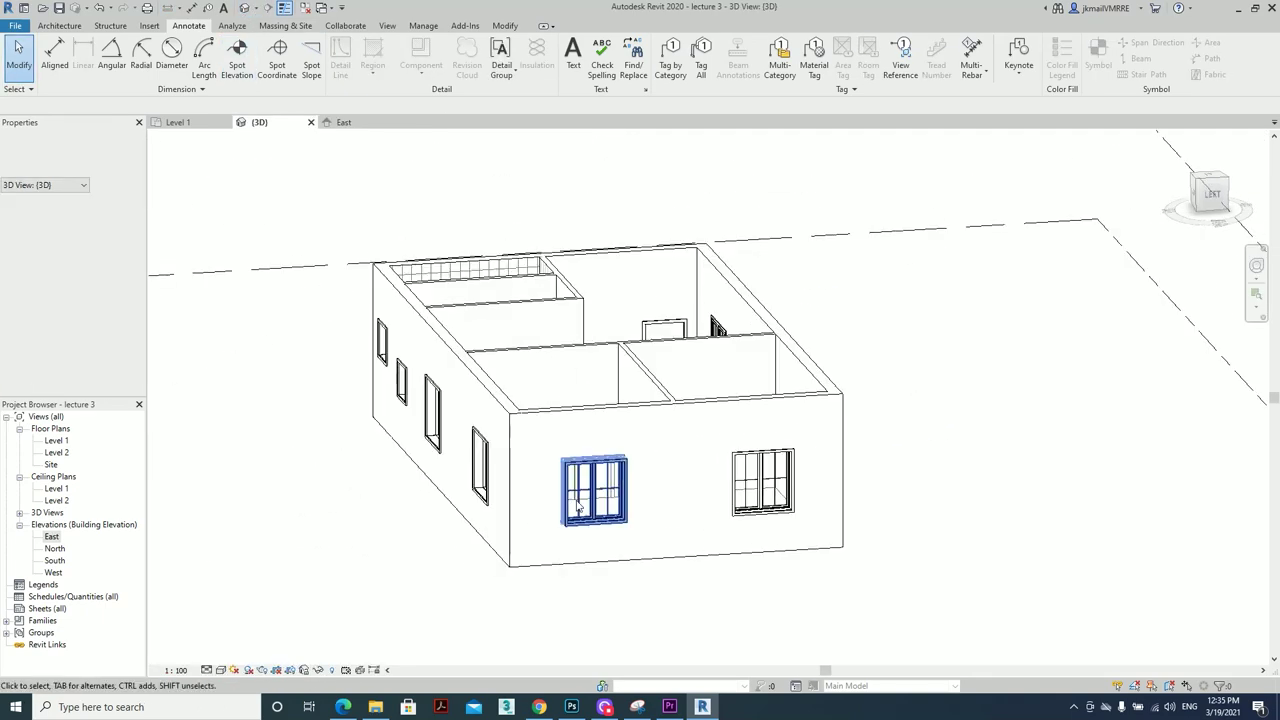
pyautogui.click(590, 490)
pyautogui.moveTo(414, 511)
pyautogui.keyDown('shift'); pyautogui.mouseDown(button='middle')
pyautogui.moveTo(592, 508)
pyautogui.moveTo(834, 471)
pyautogui.moveTo(674, 486)
pyautogui.moveTo(572, 476)
pyautogui.mouseUp(button='middle'); pyautogui.keyUp('shift')
pyautogui.click(572, 476)
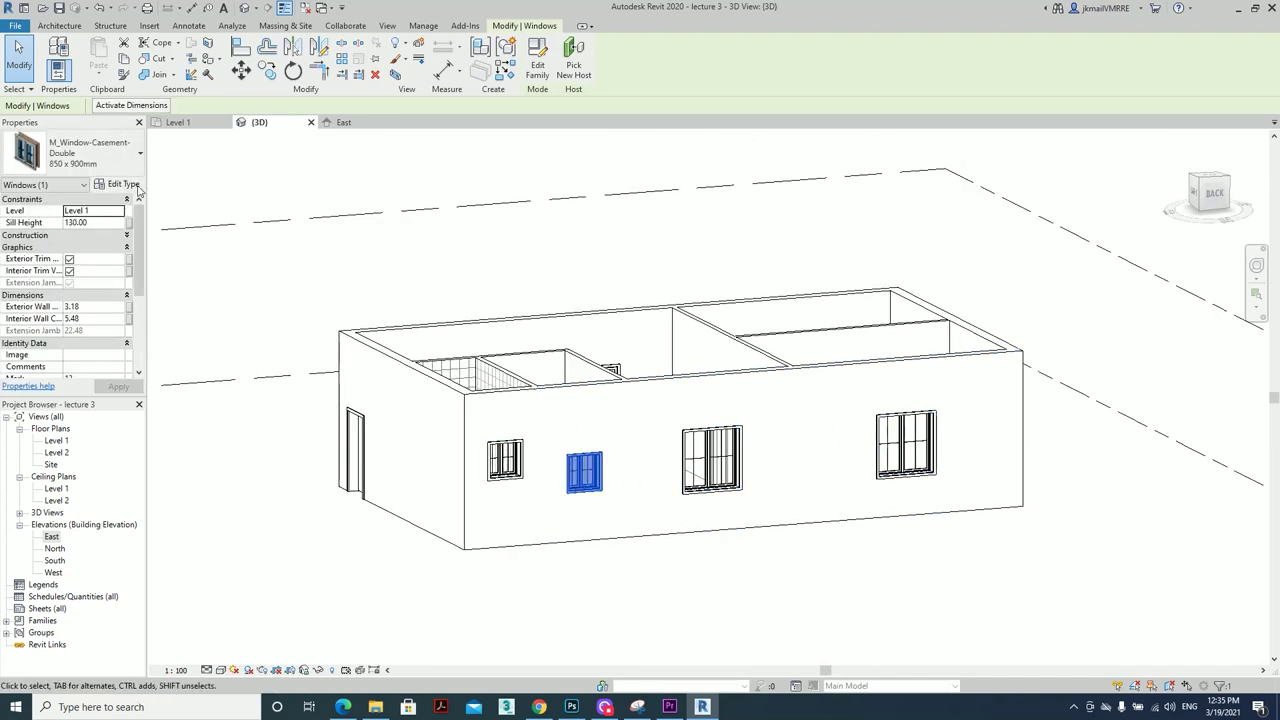
# Duplicate its type as 'kitchen window' with Width 104 and Height 120
pyautogui.click(124, 184)
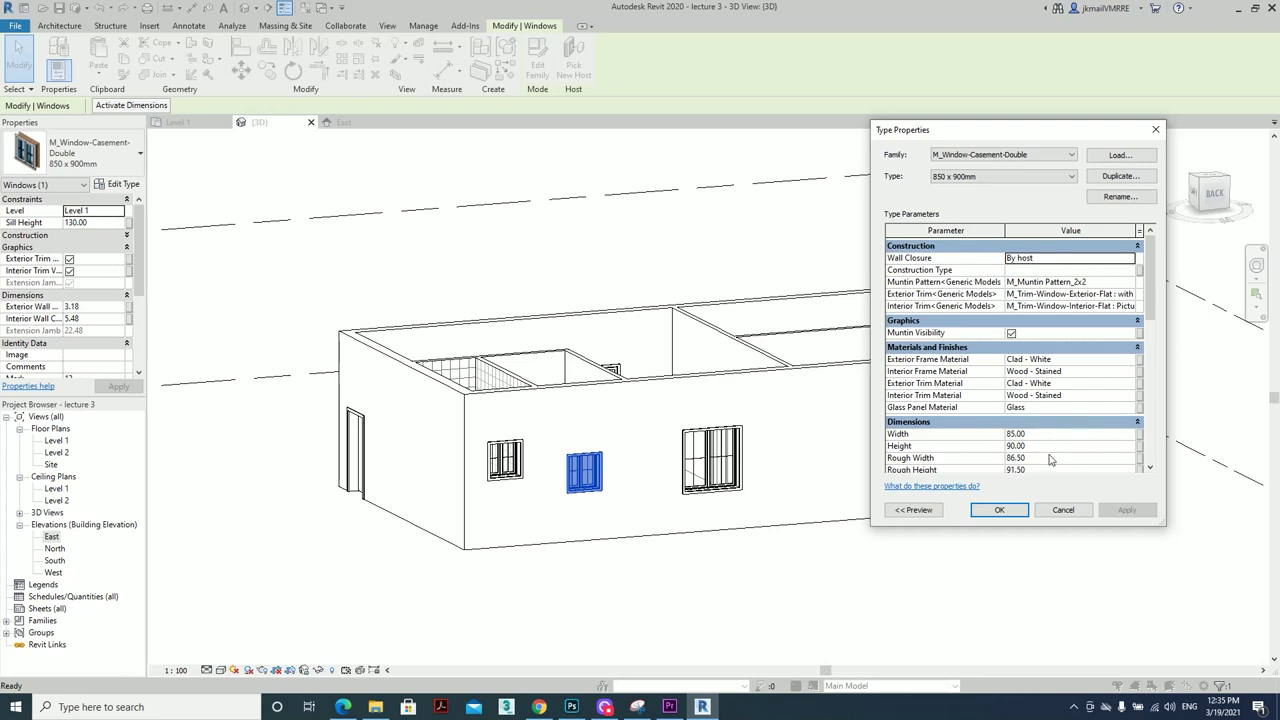
pyautogui.click(1120, 176)
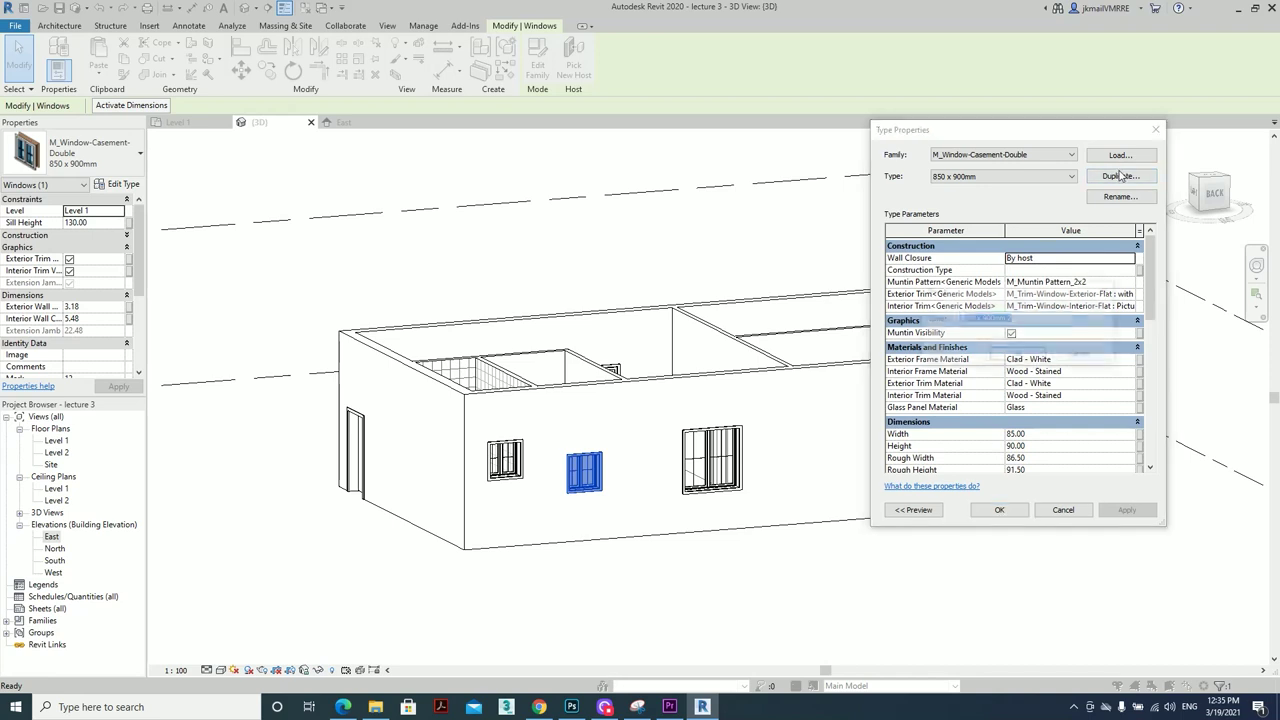
pyautogui.write('kitchen window')
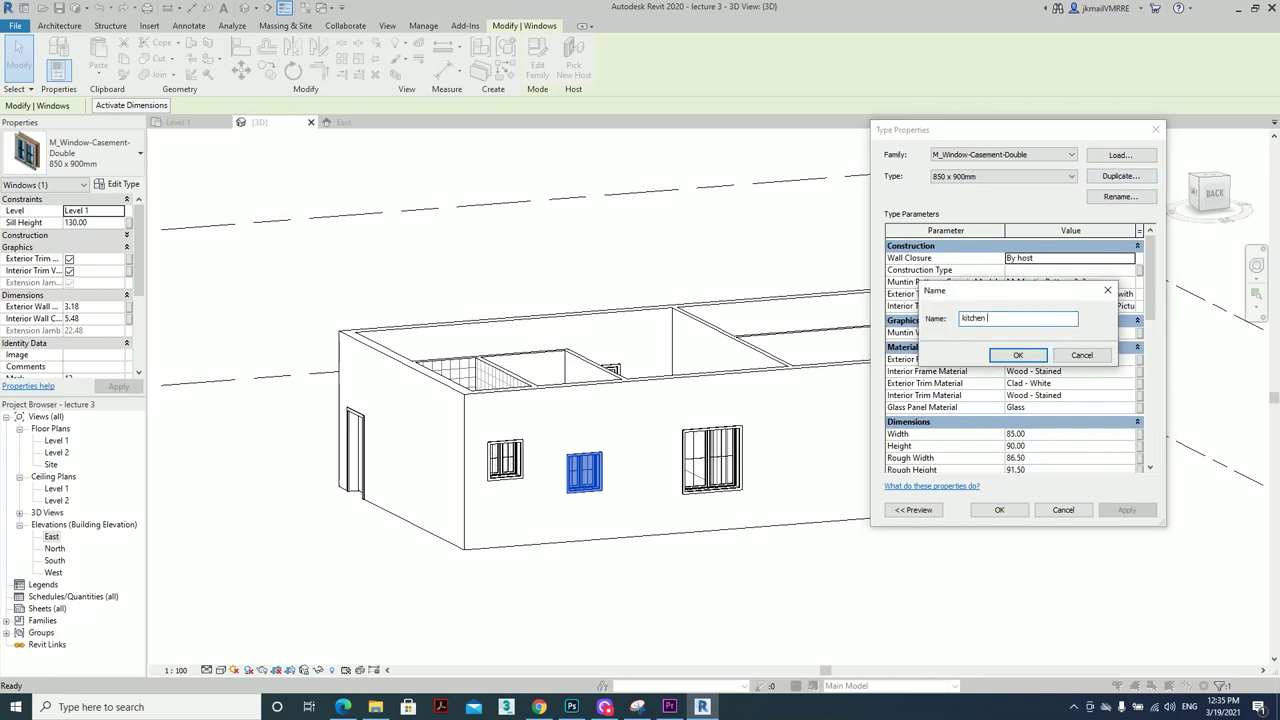
pyautogui.click(1018, 357)
pyautogui.click(1046, 435)
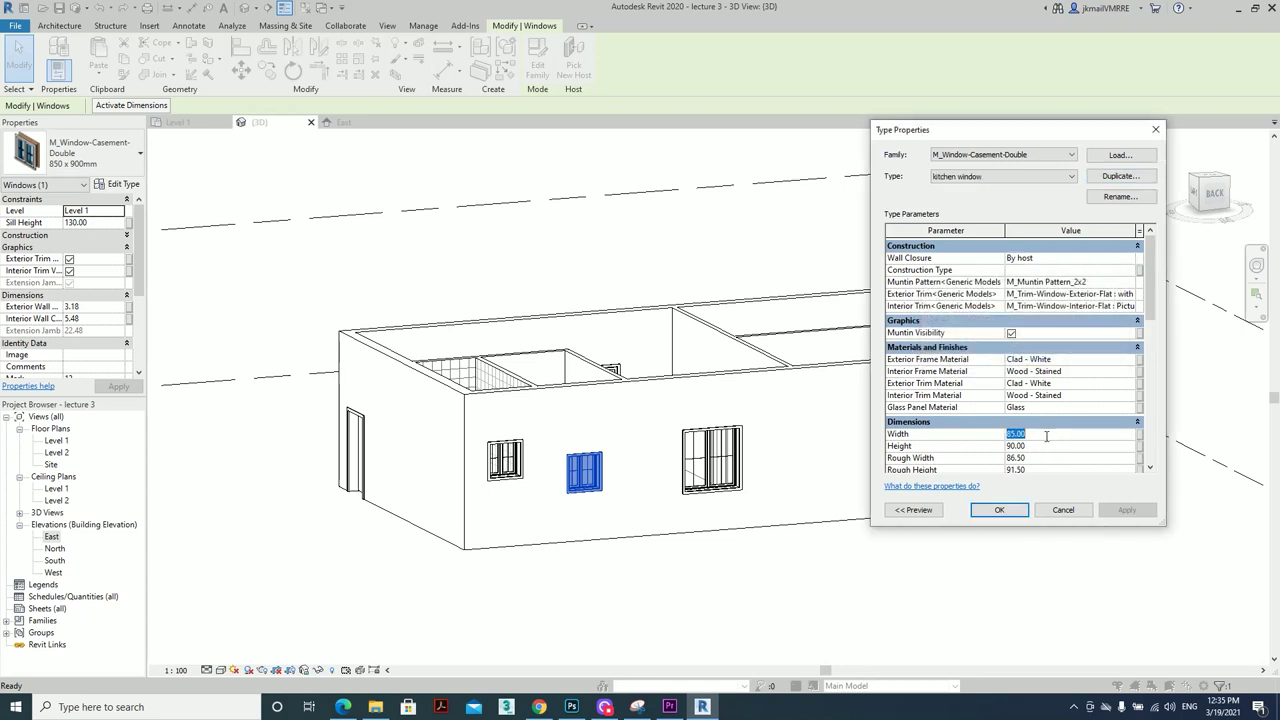
pyautogui.write('104')
pyautogui.click(1042, 447)
pyautogui.write('120')
pyautogui.click(1012, 520)
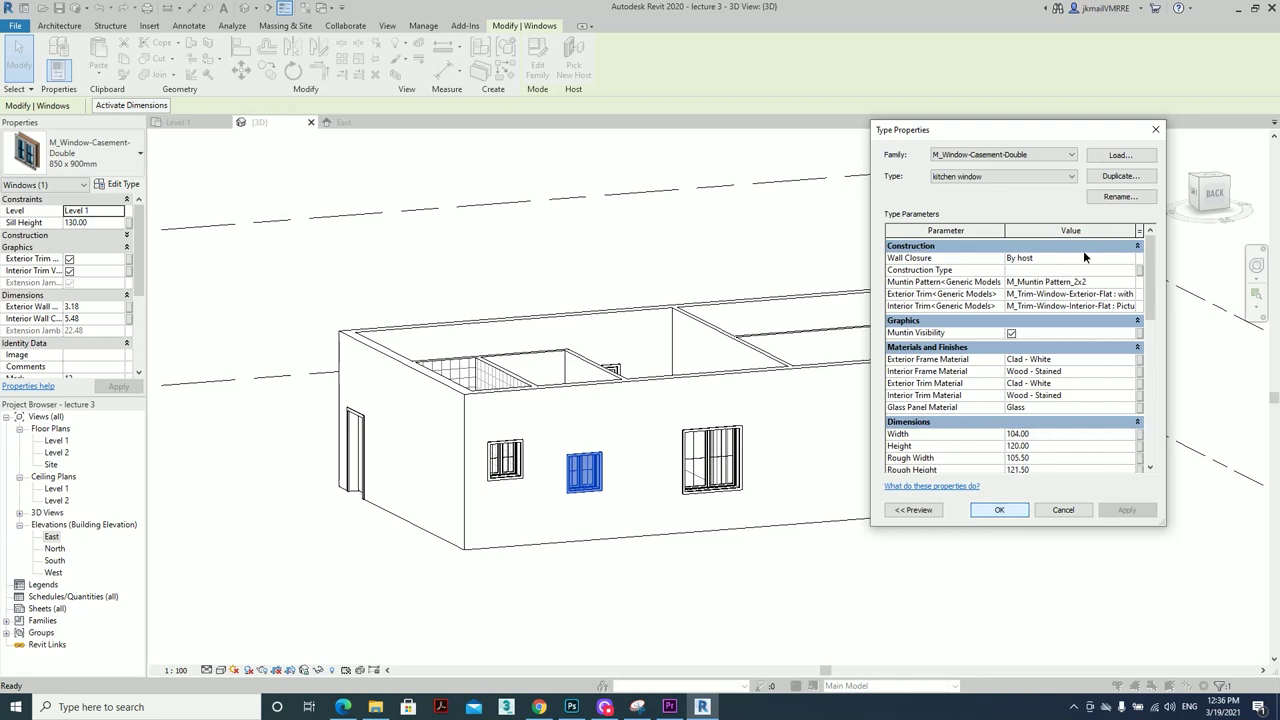
pyautogui.click(999, 512)
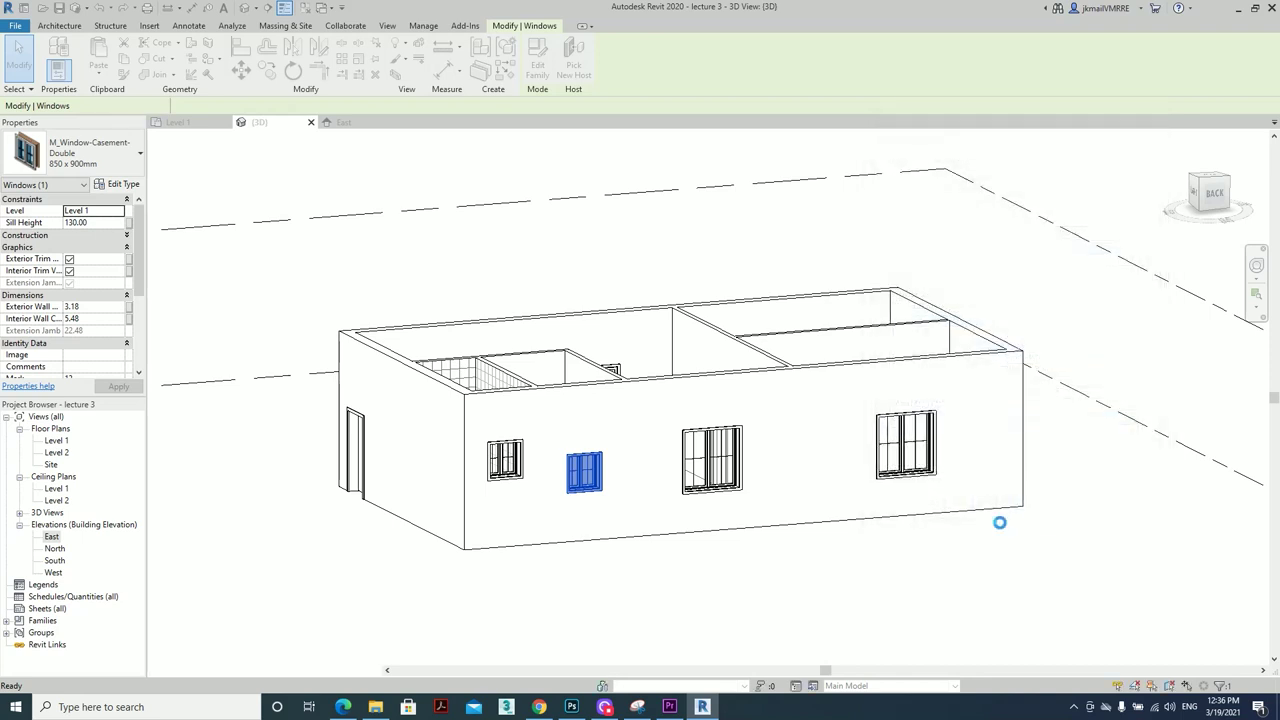
pyautogui.click(815, 528)
# Check the large window's type properties for comparison, closing them unchanged
pyautogui.click(670, 621)
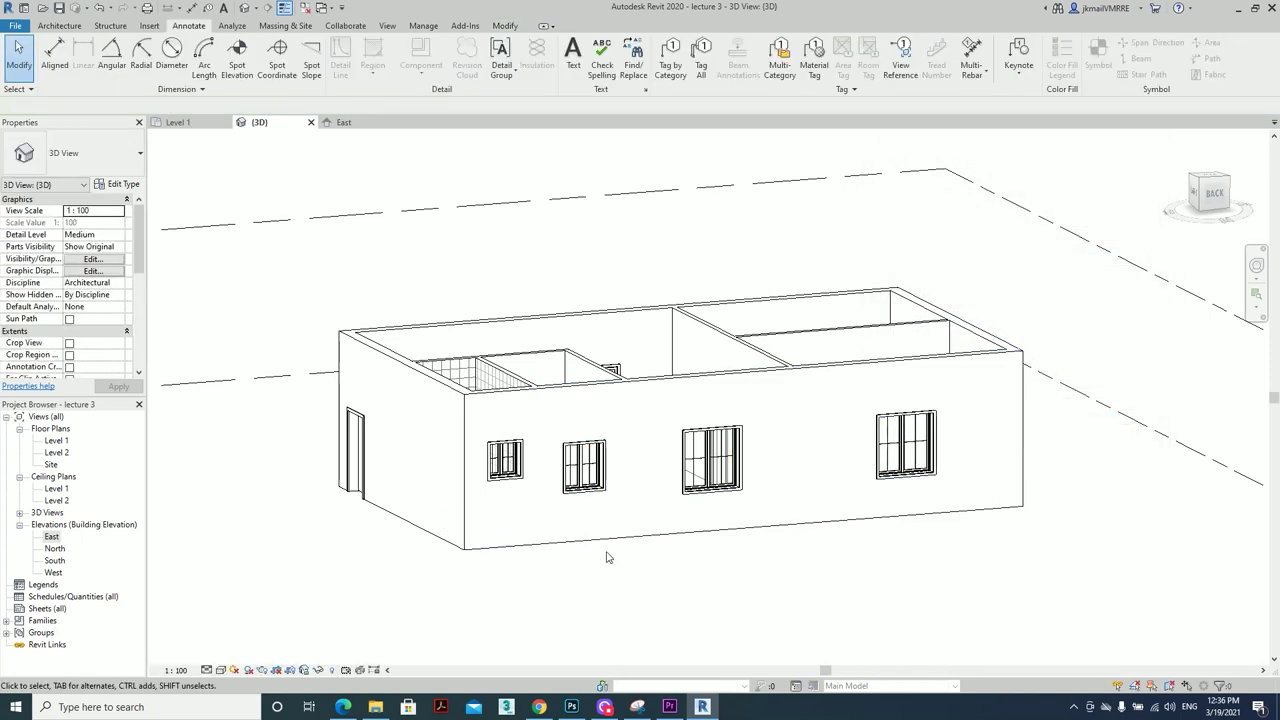
pyautogui.scroll(3, 608, 556)
pyautogui.click(567, 410)
pyautogui.moveTo(600, 450)
pyautogui.keyDown('shift'); pyautogui.mouseDown(button='middle')
pyautogui.moveTo(624, 465)
pyautogui.moveTo(655, 548)
pyautogui.mouseUp(button='middle'); pyautogui.keyUp('shift')
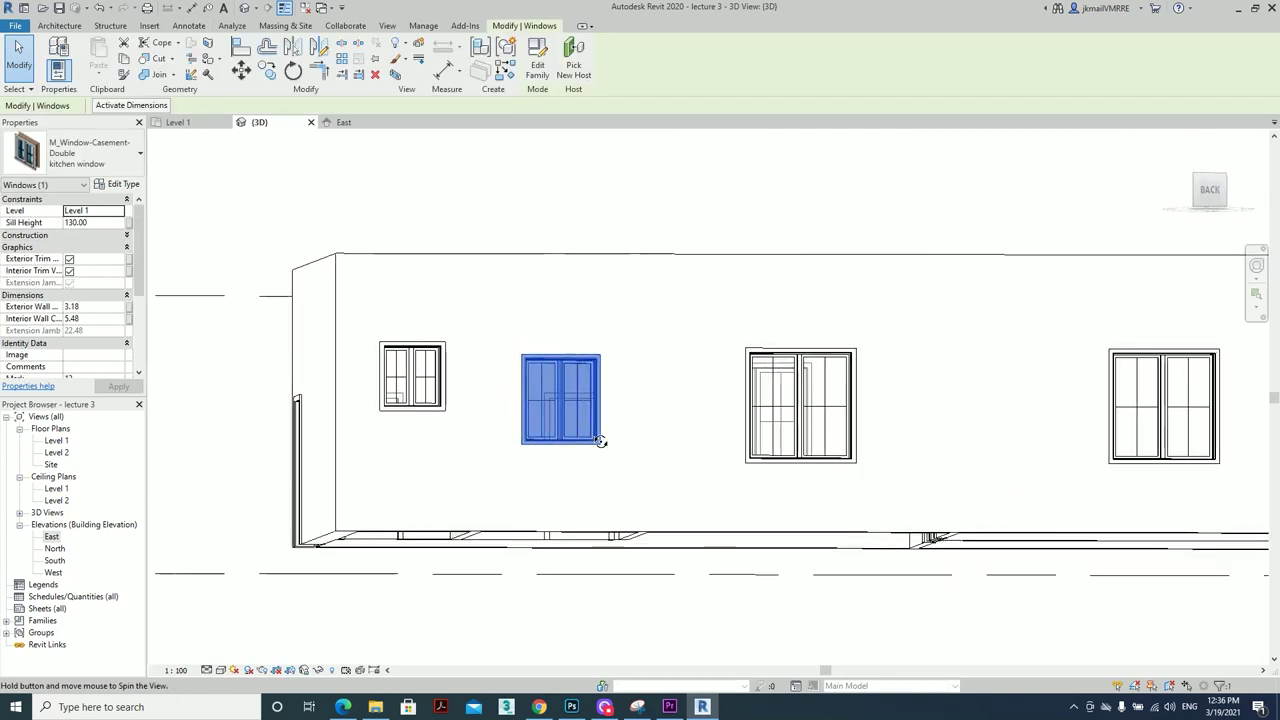
pyautogui.click(810, 370)
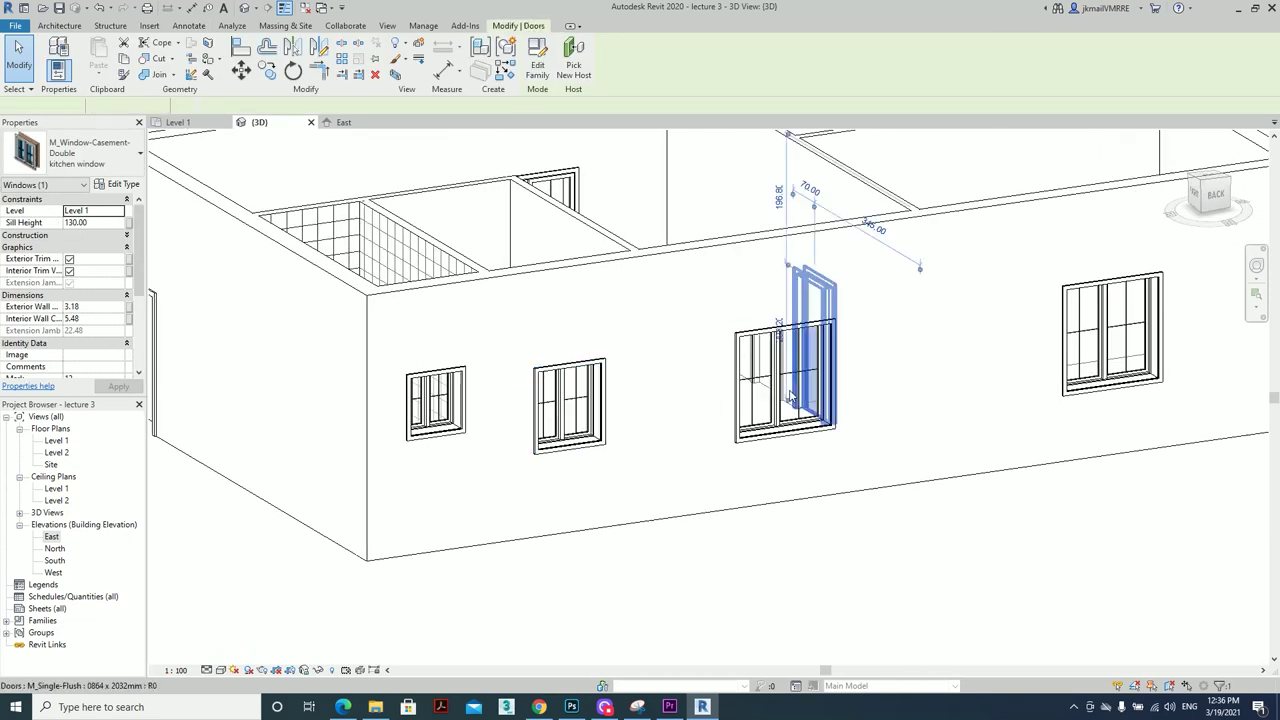
pyautogui.click(126, 190)
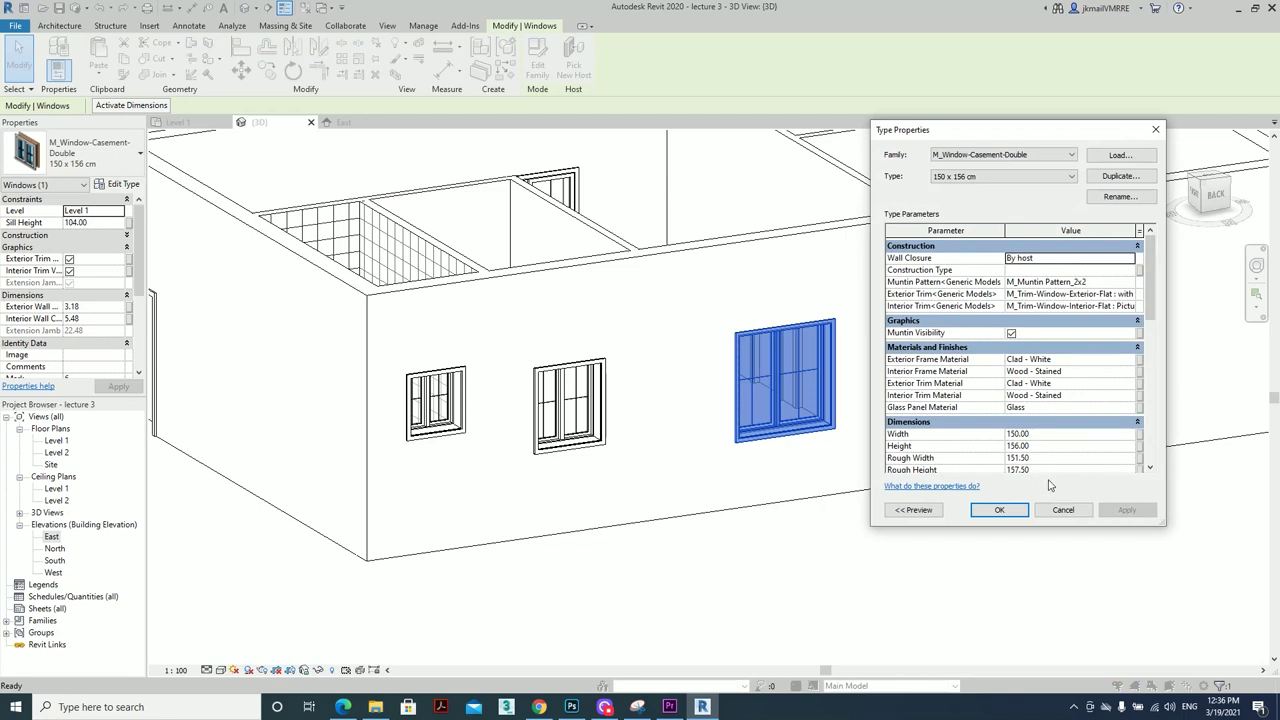
pyautogui.click(1063, 510)
# Change the kitchen window type's Height to 130
pyautogui.click(569, 405)
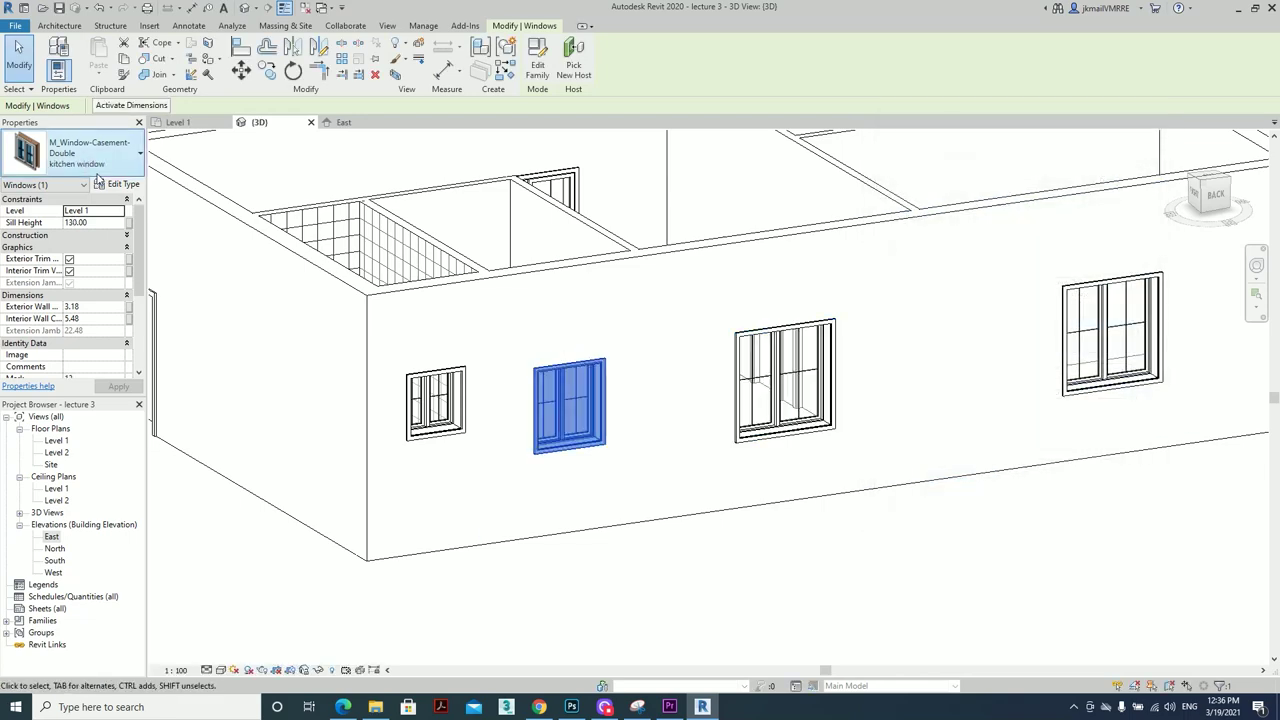
pyautogui.click(98, 165)
pyautogui.click(98, 165)
pyautogui.click(123, 184)
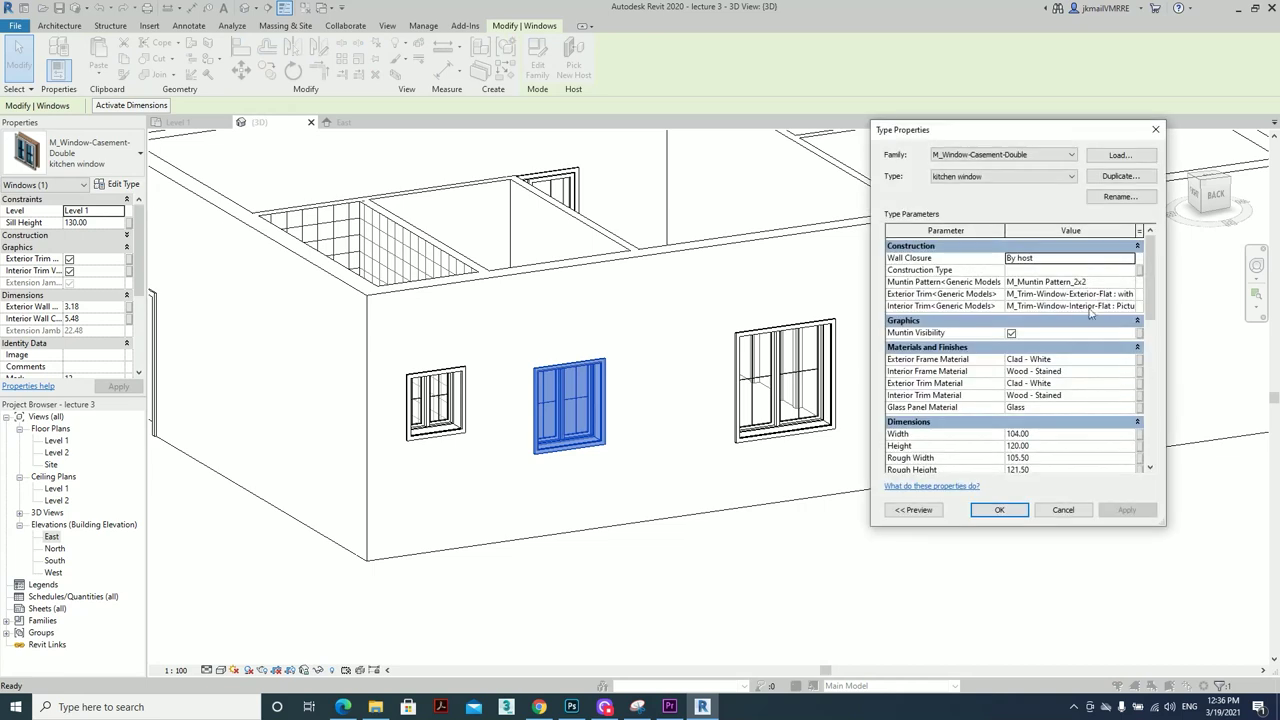
pyautogui.scroll(-2, 1139, 391)
pyautogui.scroll(-1, 1139, 391)
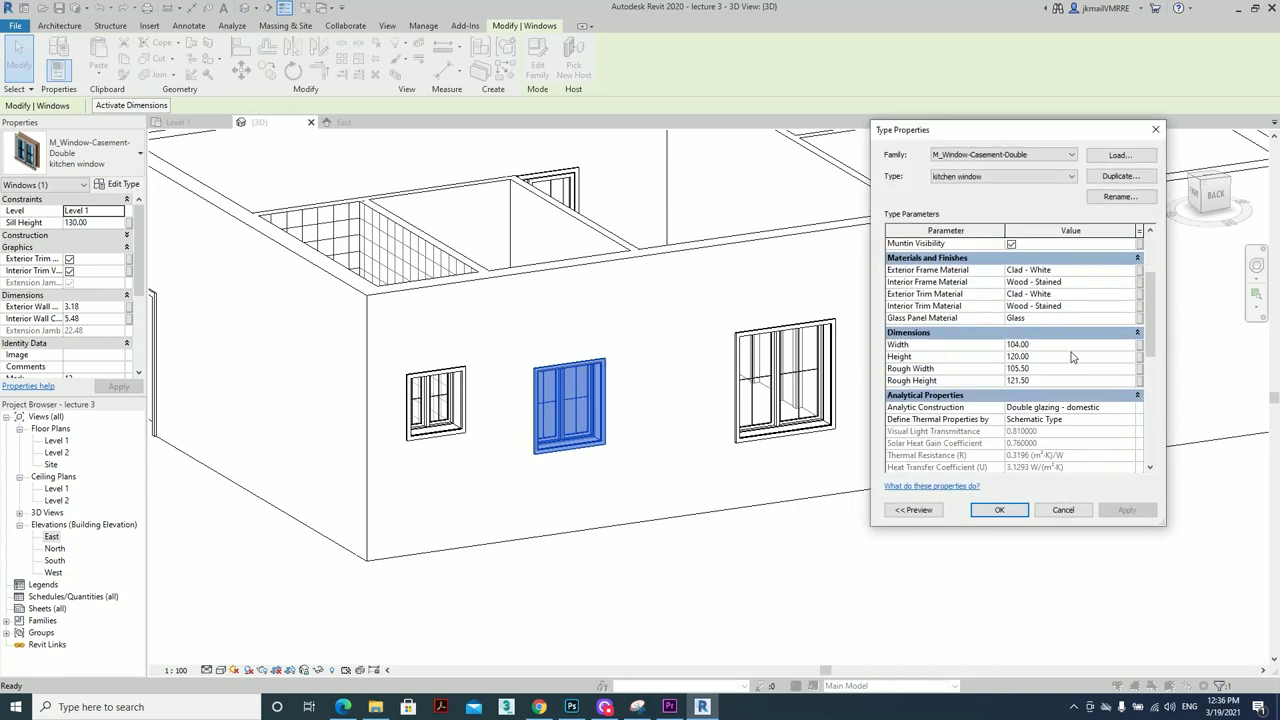
pyautogui.click(1071, 355)
pyautogui.write('13')
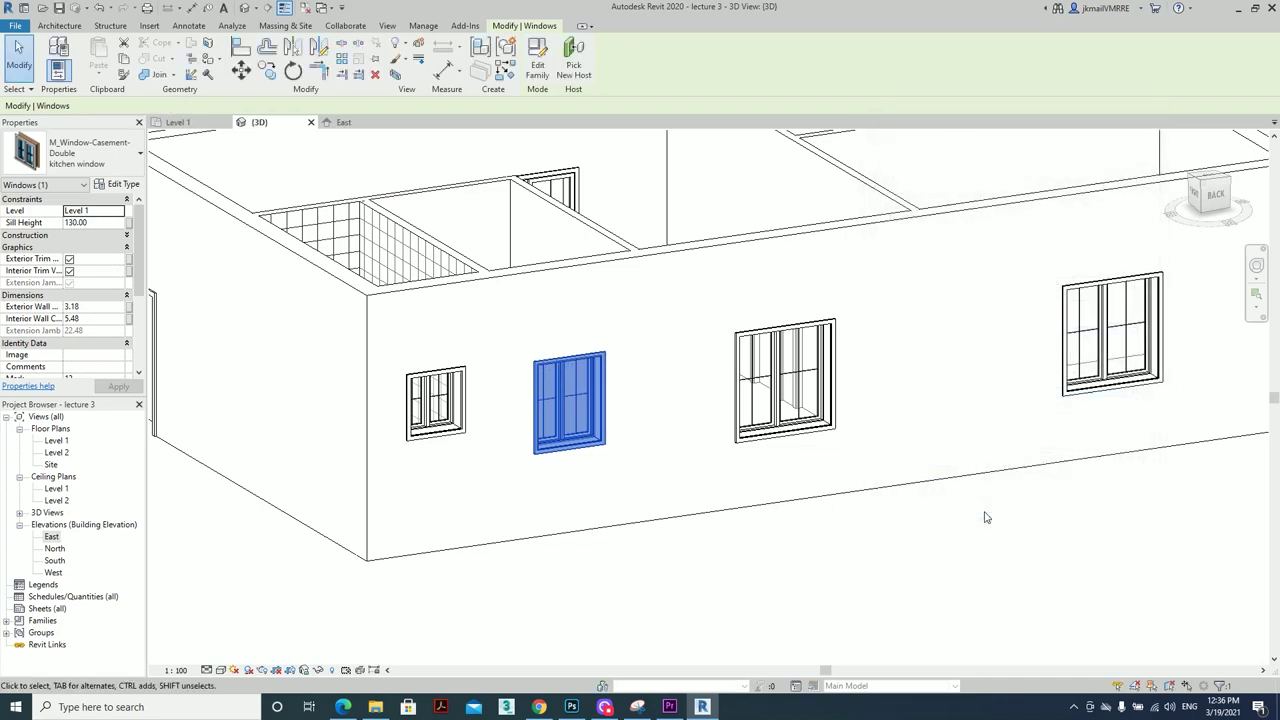
pyautogui.press('Escape')
pyautogui.scroll(2, 636, 403)
pyautogui.keyDown('shift'); pyautogui.moveTo(636, 403); pyautogui.dragTo(586, 334, button='middle'); pyautogui.keyUp('shift')
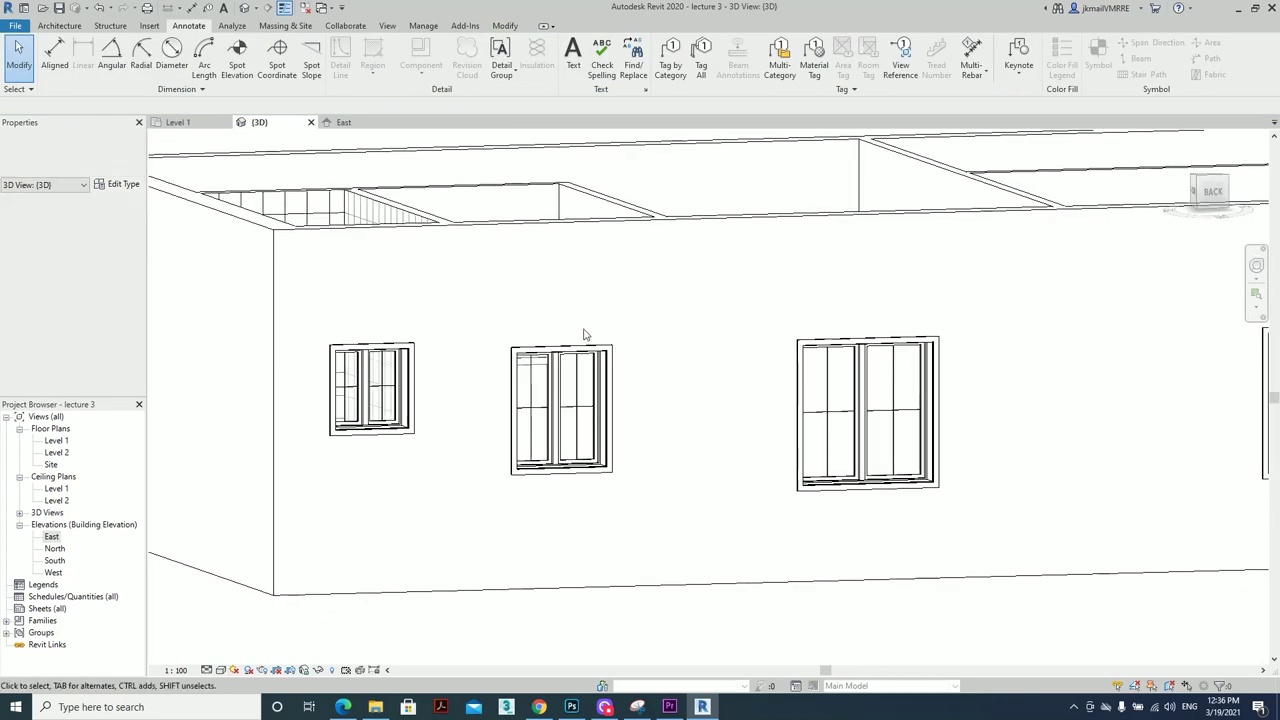
# Set the leftmost small window type's Height to 78
pyautogui.click(393, 390)
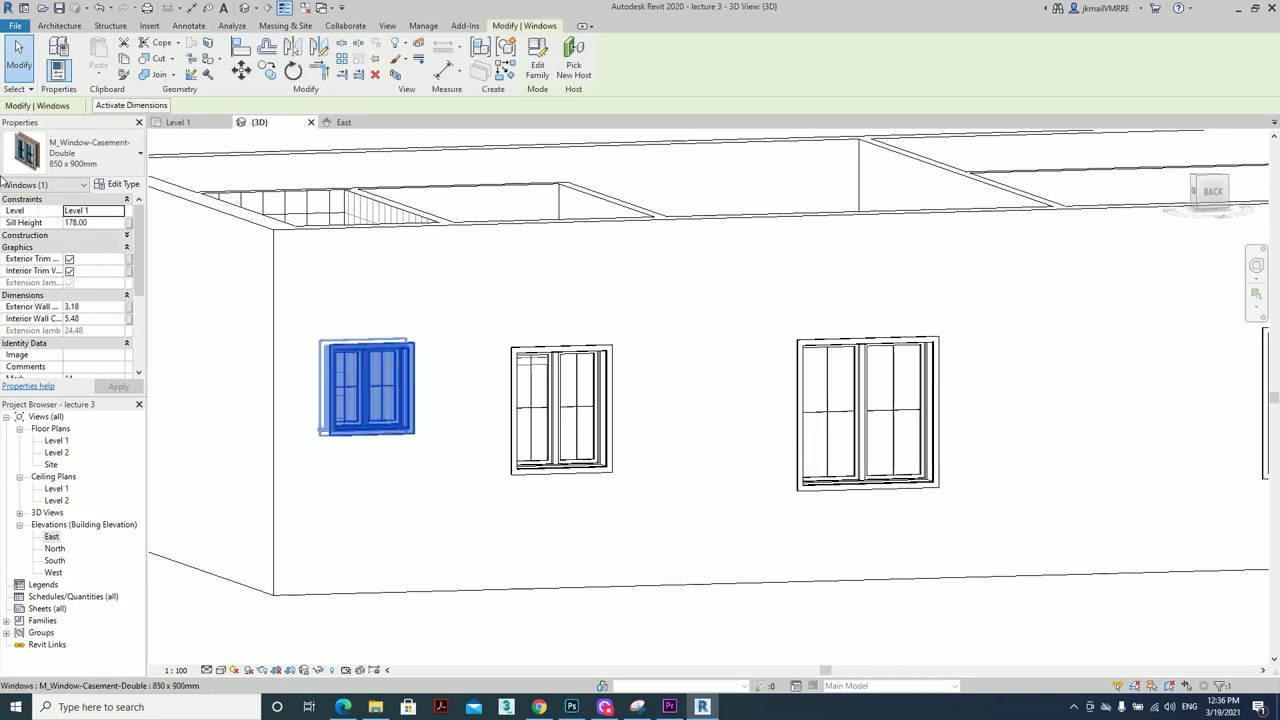
pyautogui.click(122, 184)
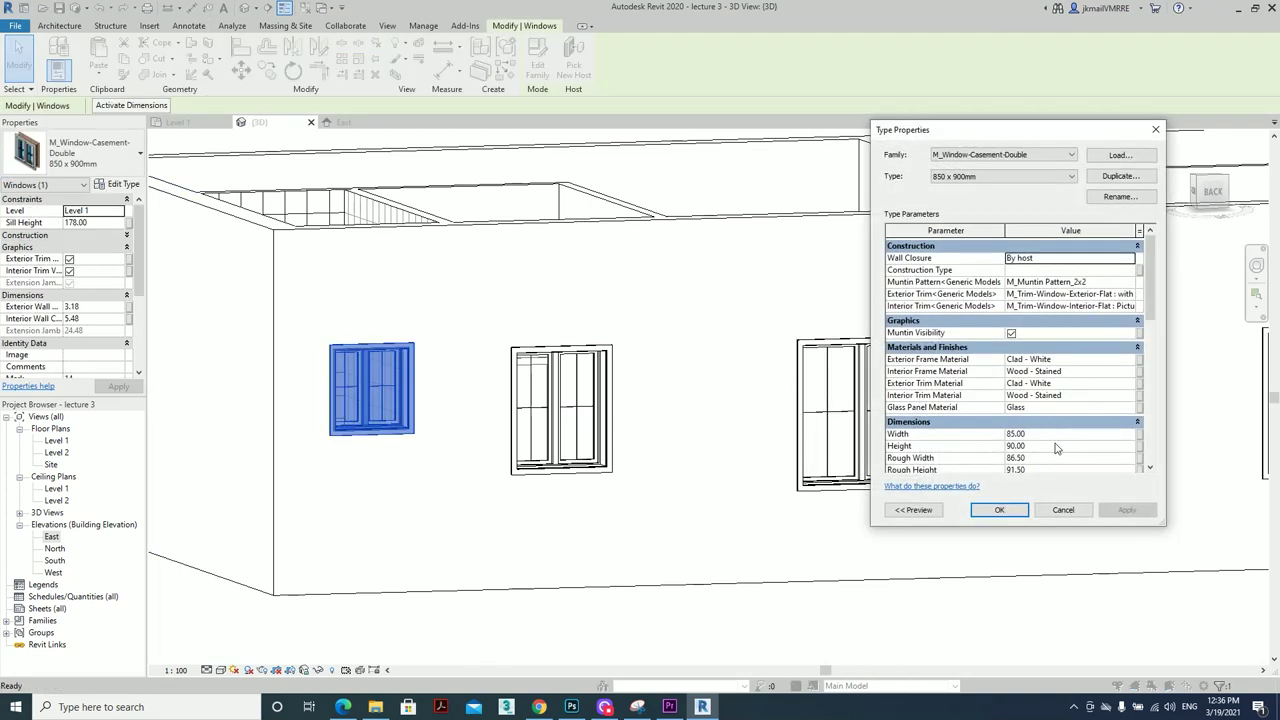
pyautogui.click(1057, 449)
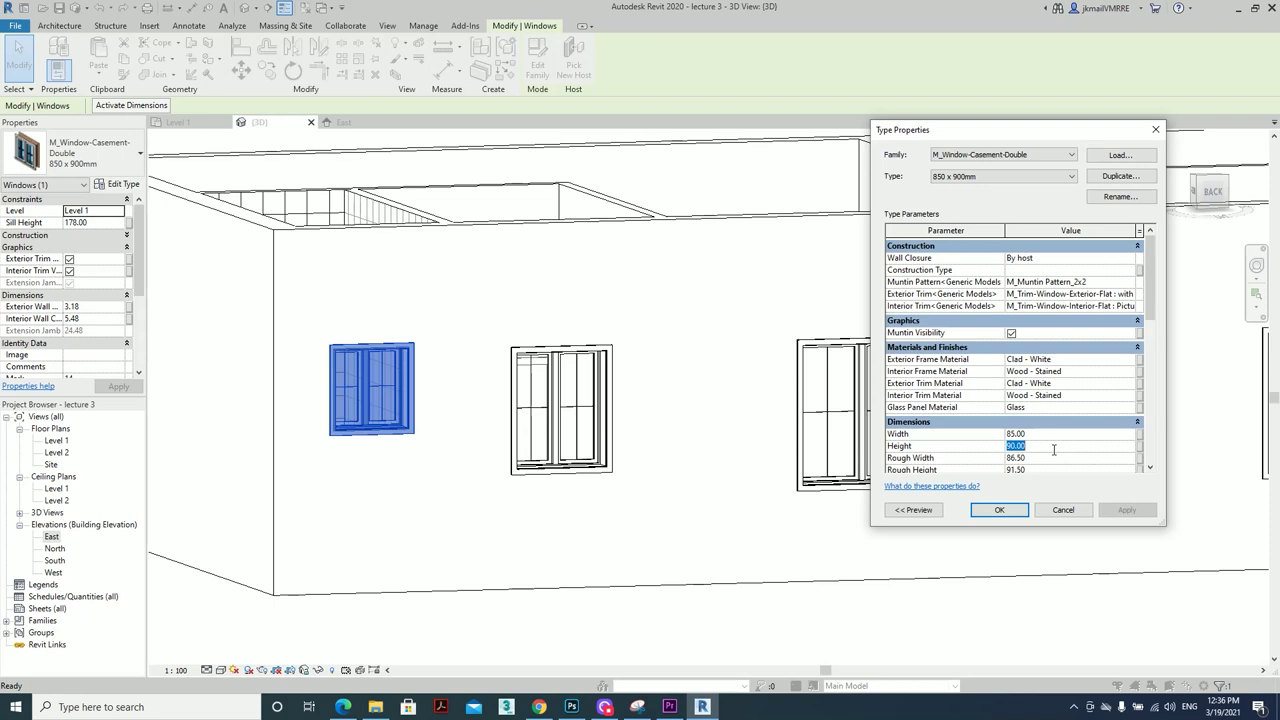
pyautogui.write('78')
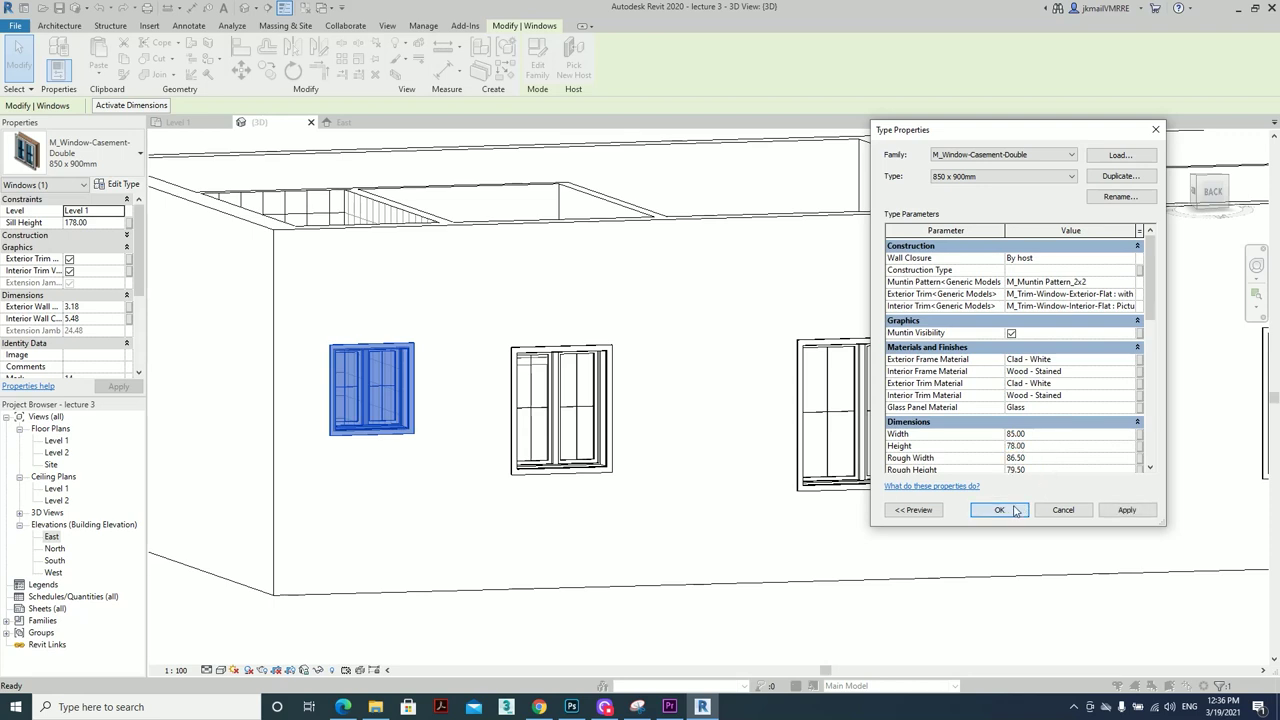
pyautogui.click(1008, 506)
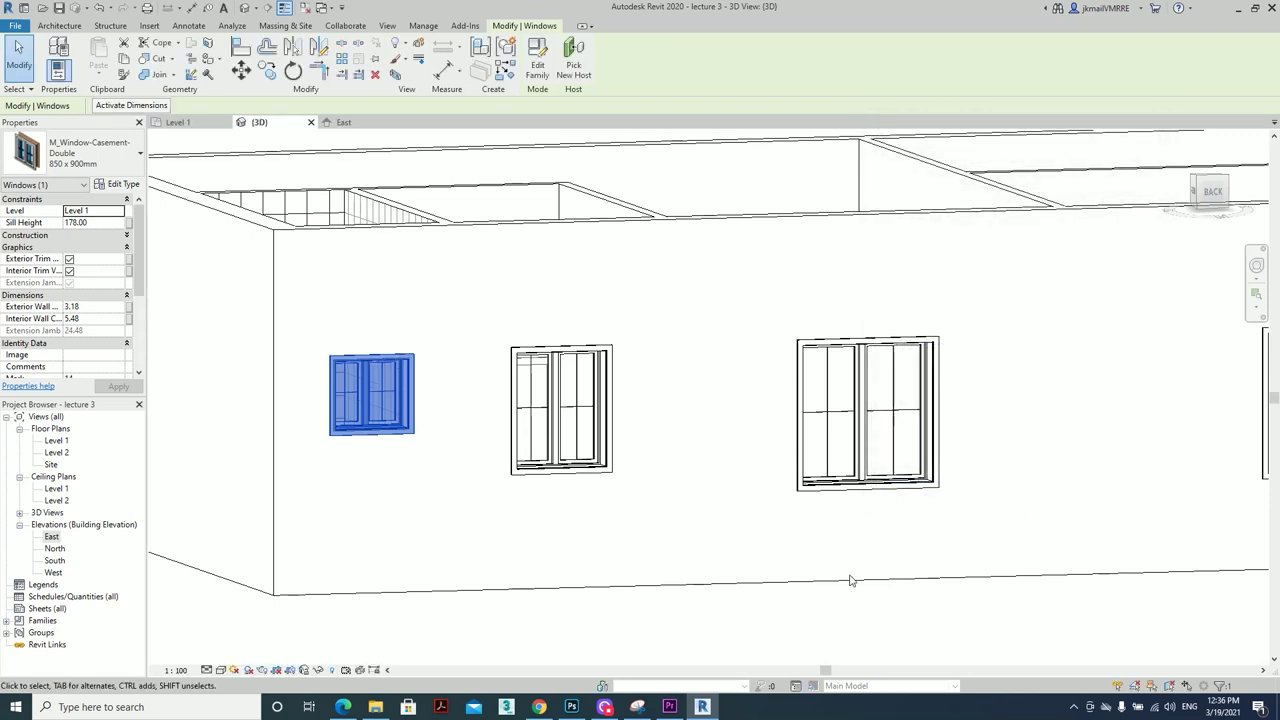
pyautogui.click(911, 626)
# Orbit the house to a front oblique view and select the long exterior wall
pyautogui.scroll(-5, 850, 560)
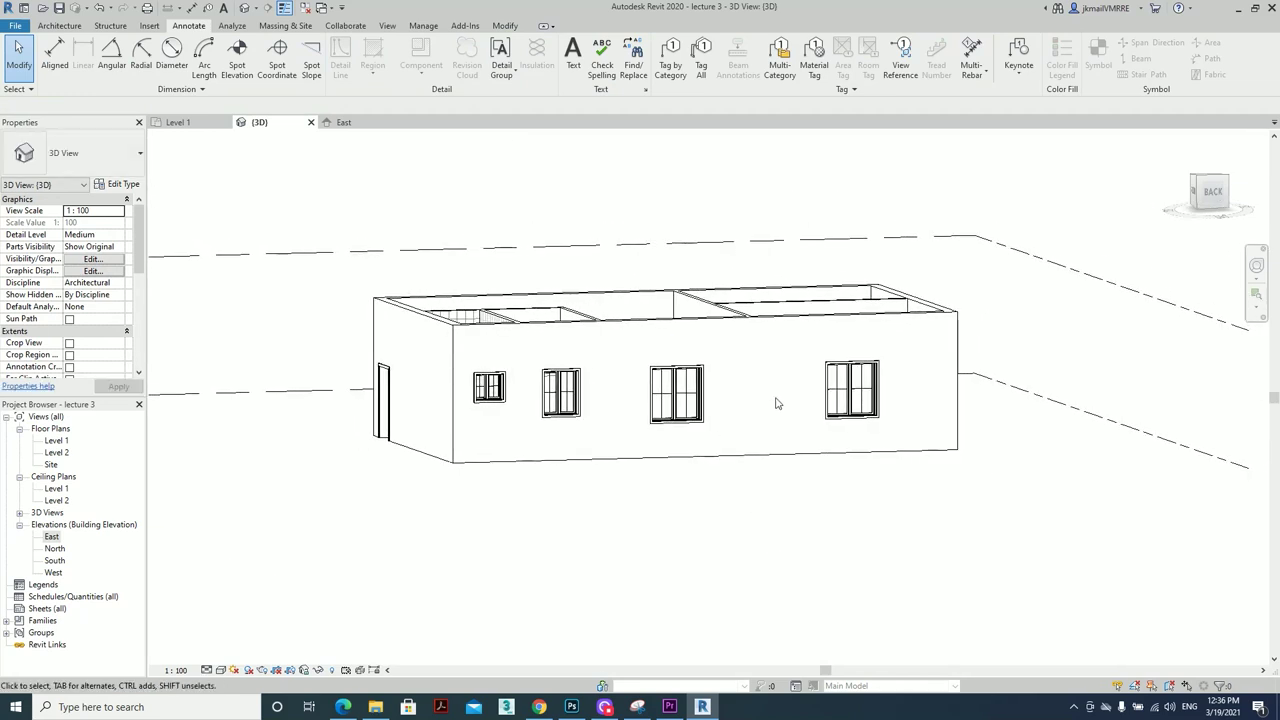
pyautogui.keyDown('shift'); pyautogui.moveTo(854, 446); pyautogui.dragTo(860, 400, button='middle'); pyautogui.keyUp('shift')
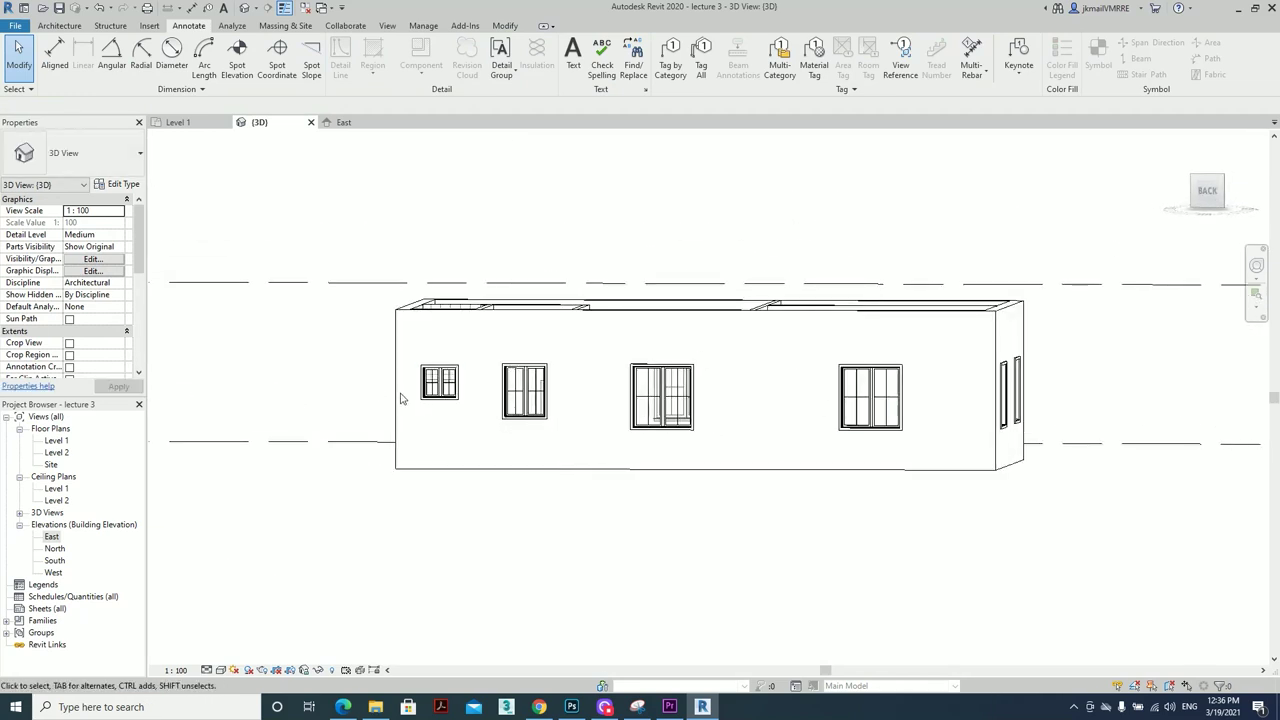
pyautogui.click(445, 400)
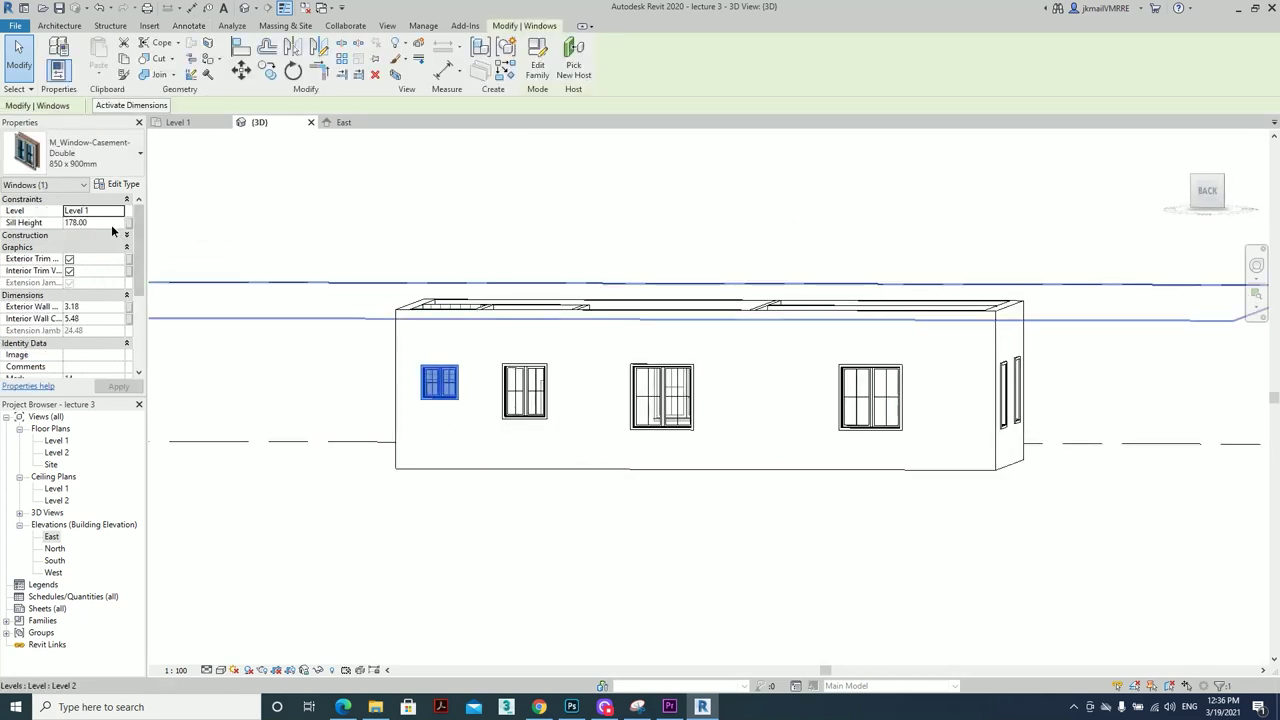
pyautogui.click(600, 515)
pyautogui.moveTo(649, 529)
pyautogui.keyDown('shift'); pyautogui.mouseDown(button='middle')
pyautogui.moveTo(781, 560)
pyautogui.moveTo(682, 548)
pyautogui.mouseUp(button='middle'); pyautogui.keyUp('shift')
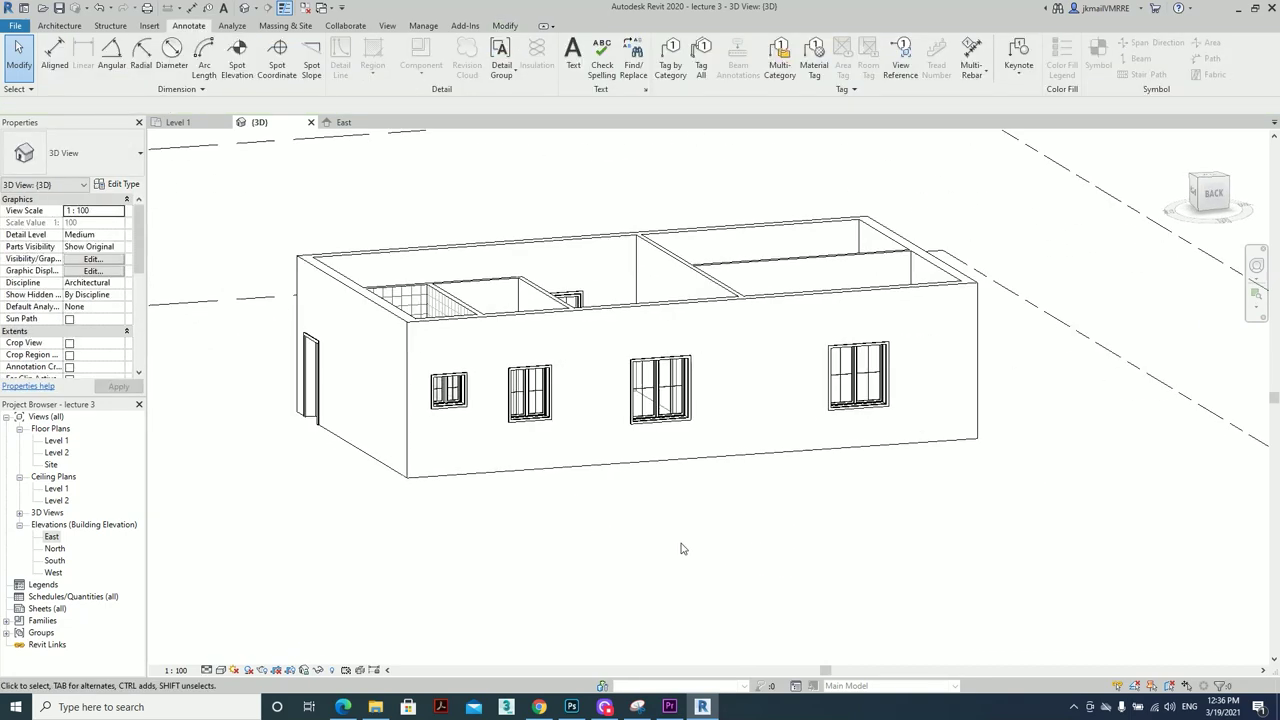
pyautogui.keyDown('shift'); pyautogui.moveTo(777, 476); pyautogui.dragTo(650, 463, button='middle'); pyautogui.keyUp('shift')
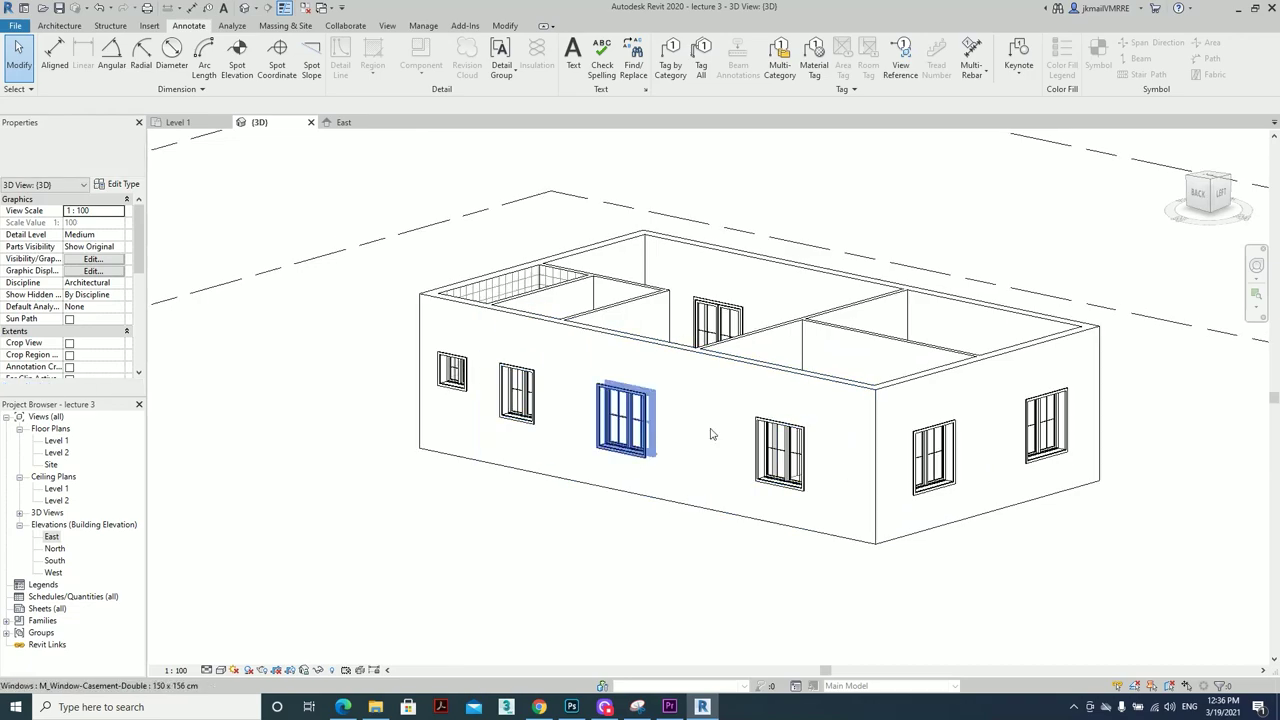
pyautogui.moveTo(783, 465)
pyautogui.keyDown('shift'); pyautogui.mouseDown(button='middle')
pyautogui.moveTo(1011, 500)
pyautogui.moveTo(580, 466)
pyautogui.moveTo(774, 449)
pyautogui.moveTo(955, 411)
pyautogui.moveTo(886, 380)
pyautogui.moveTo(837, 314)
pyautogui.moveTo(943, 400)
pyautogui.moveTo(703, 334)
pyautogui.moveTo(794, 486)
pyautogui.moveTo(636, 415)
pyautogui.mouseUp(button='middle'); pyautogui.keyUp('shift')
pyautogui.click(706, 314)
pyautogui.press('Escape')
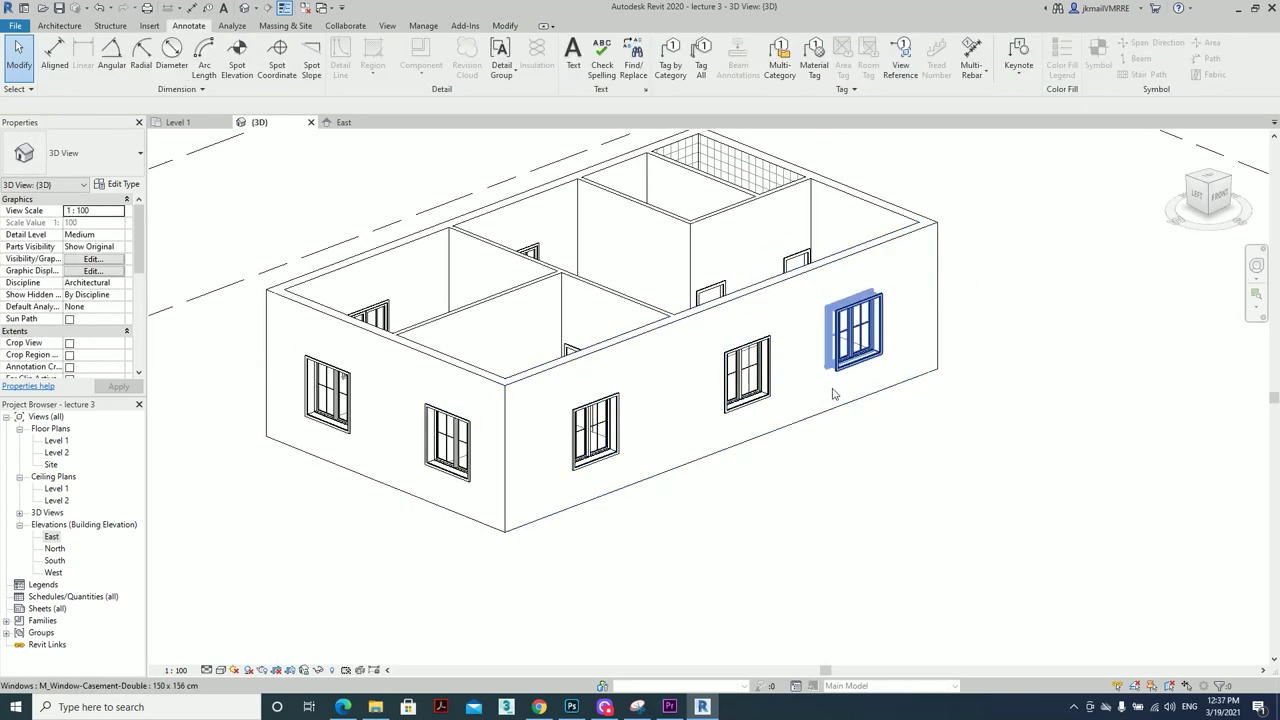
pyautogui.click(815, 421)
pyautogui.moveTo(815, 421)
pyautogui.keyDown('shift'); pyautogui.mouseDown(button='middle')
pyautogui.moveTo(731, 480)
pyautogui.moveTo(429, 463)
pyautogui.moveTo(669, 514)
pyautogui.moveTo(732, 513)
pyautogui.mouseUp(button='middle'); pyautogui.keyUp('shift')
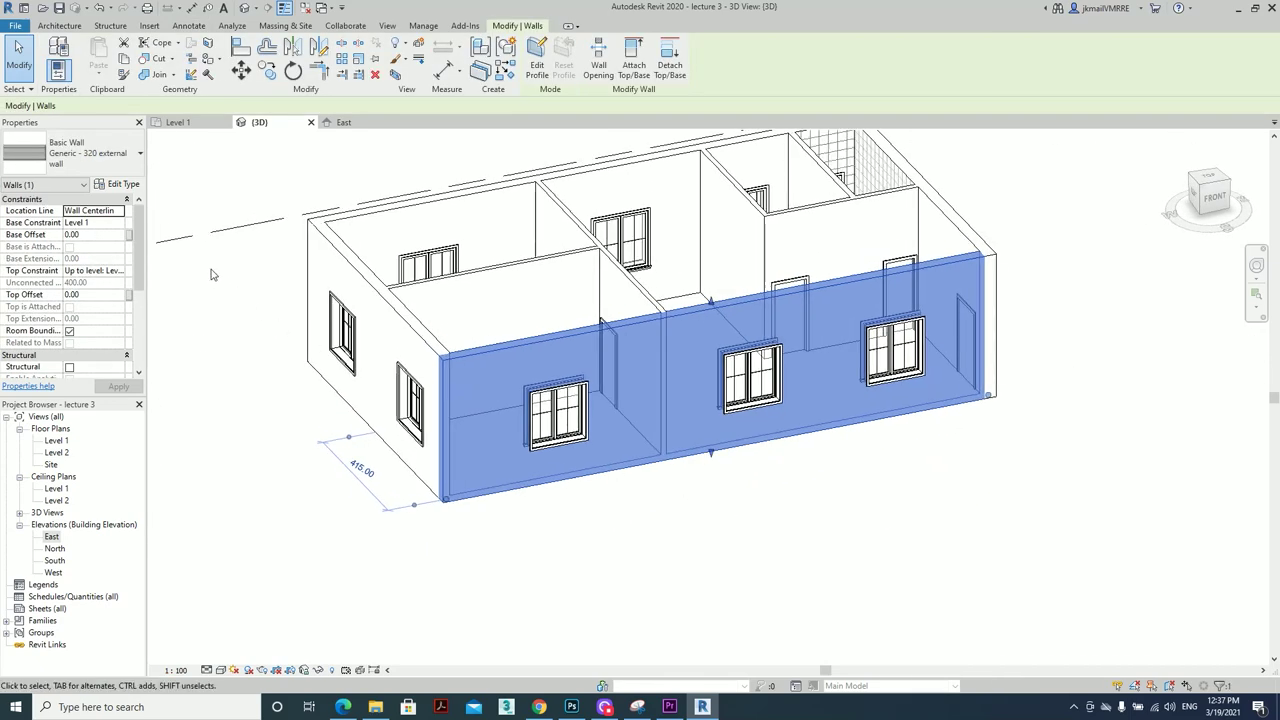
# Set the Stone Mulatash layer material's foreground surface pattern to Diagonal crosshatch 1.5mm and confirm all dialogs
pyautogui.click(122, 184)
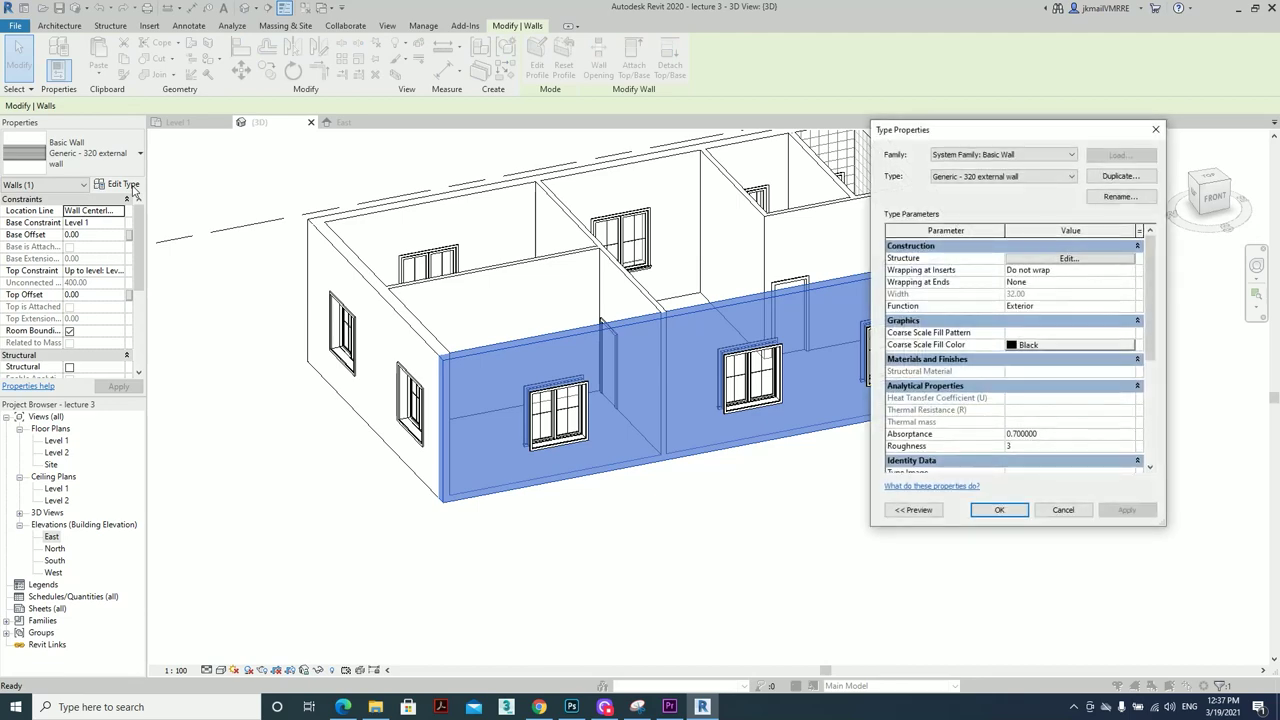
pyautogui.click(1040, 259)
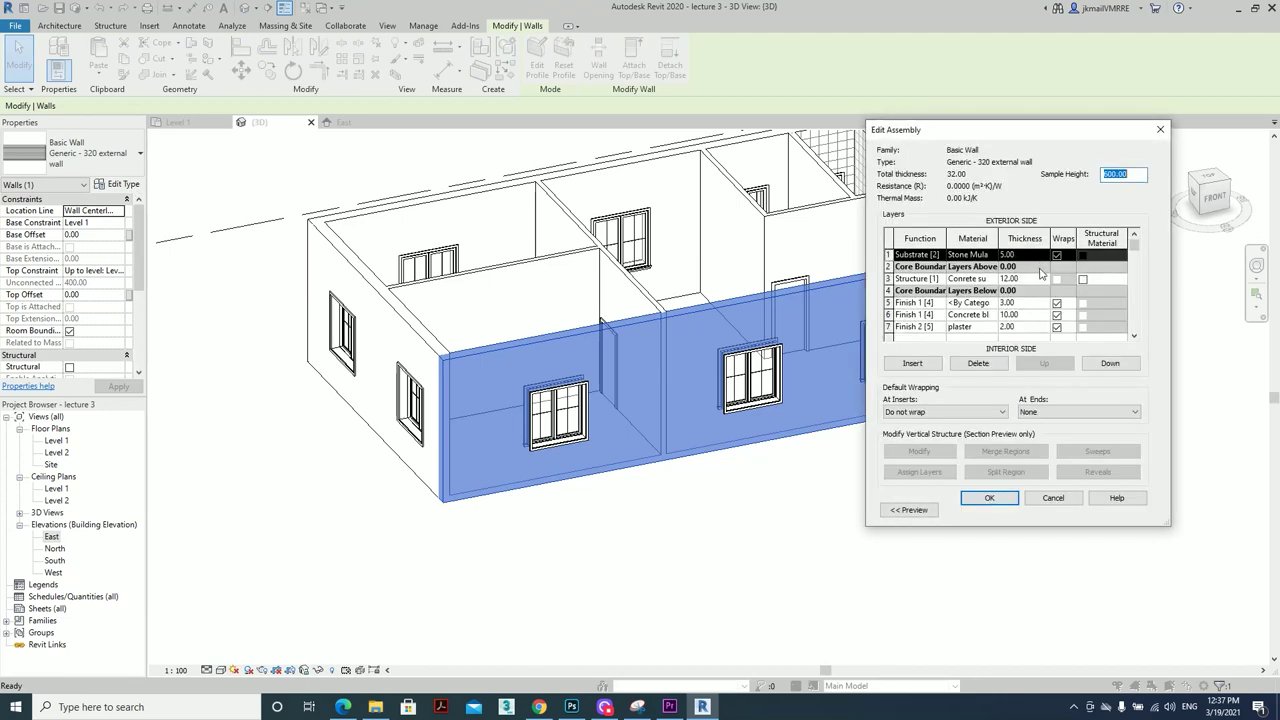
pyautogui.click(983, 258)
pyautogui.click(996, 256)
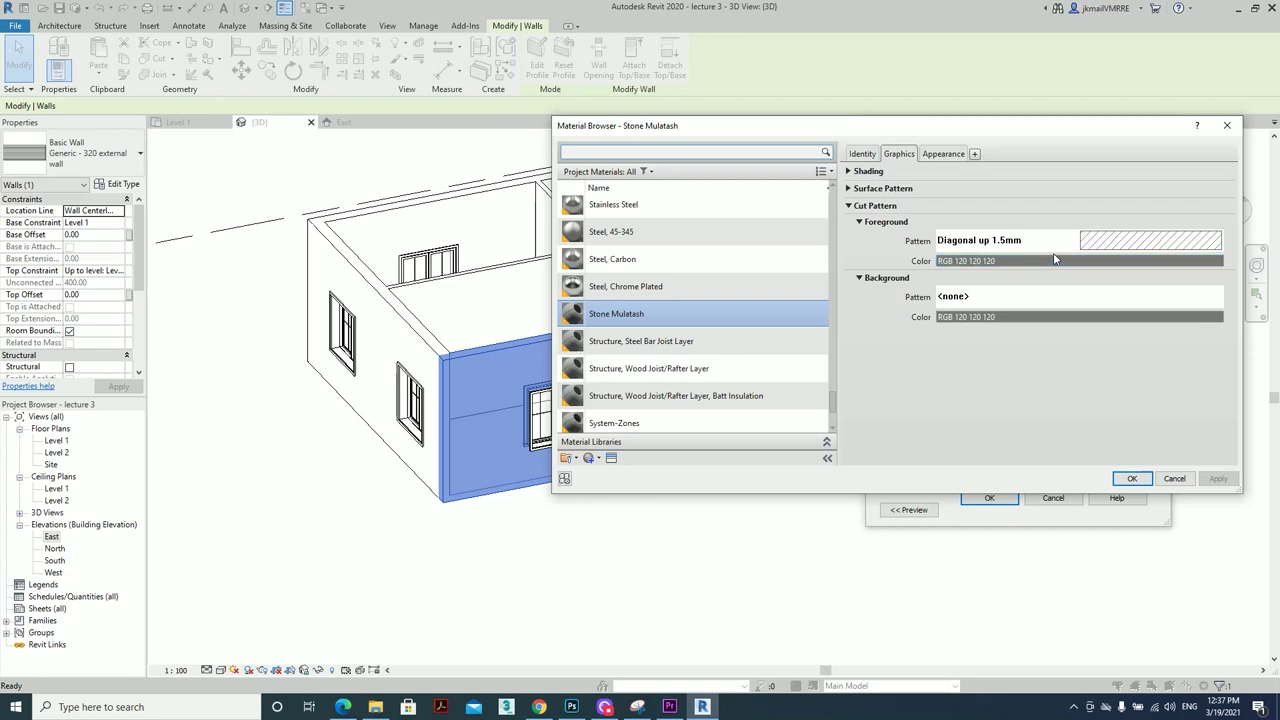
pyautogui.click(848, 189)
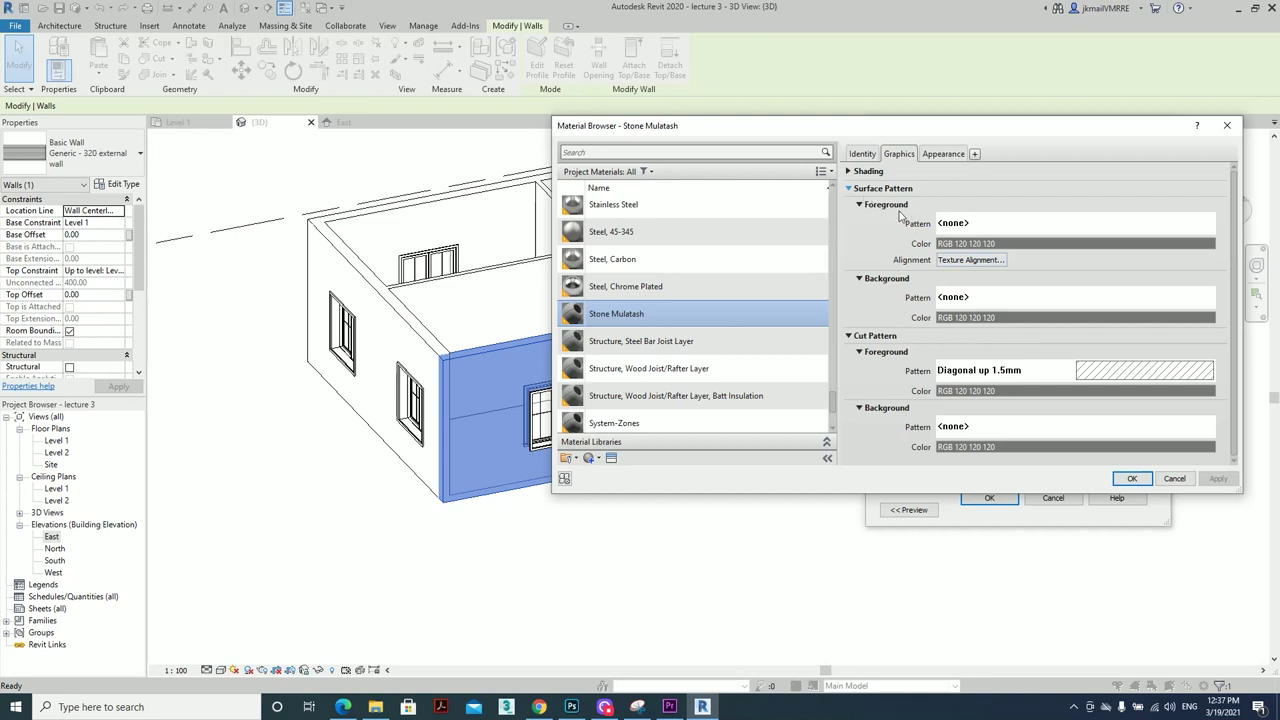
pyautogui.click(970, 229)
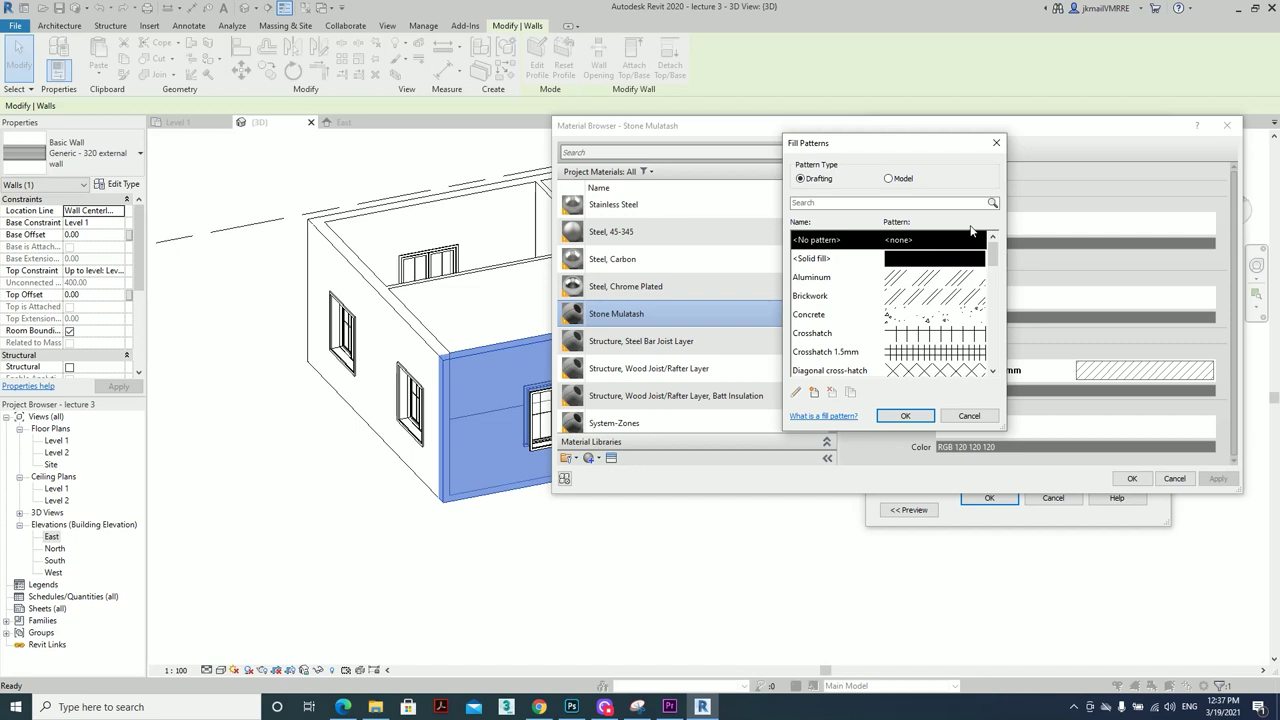
pyautogui.scroll(-1, 855, 358)
pyautogui.click(853, 355)
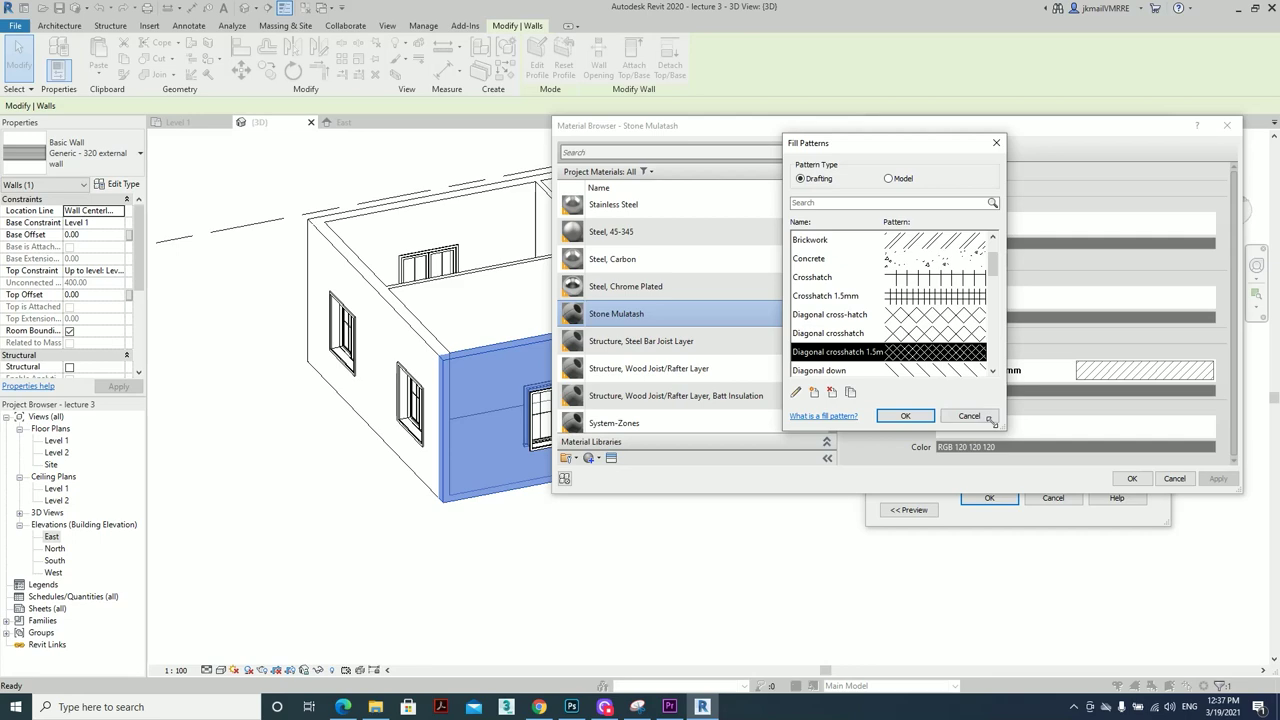
pyautogui.click(905, 415)
pyautogui.click(1132, 478)
pyautogui.click(989, 498)
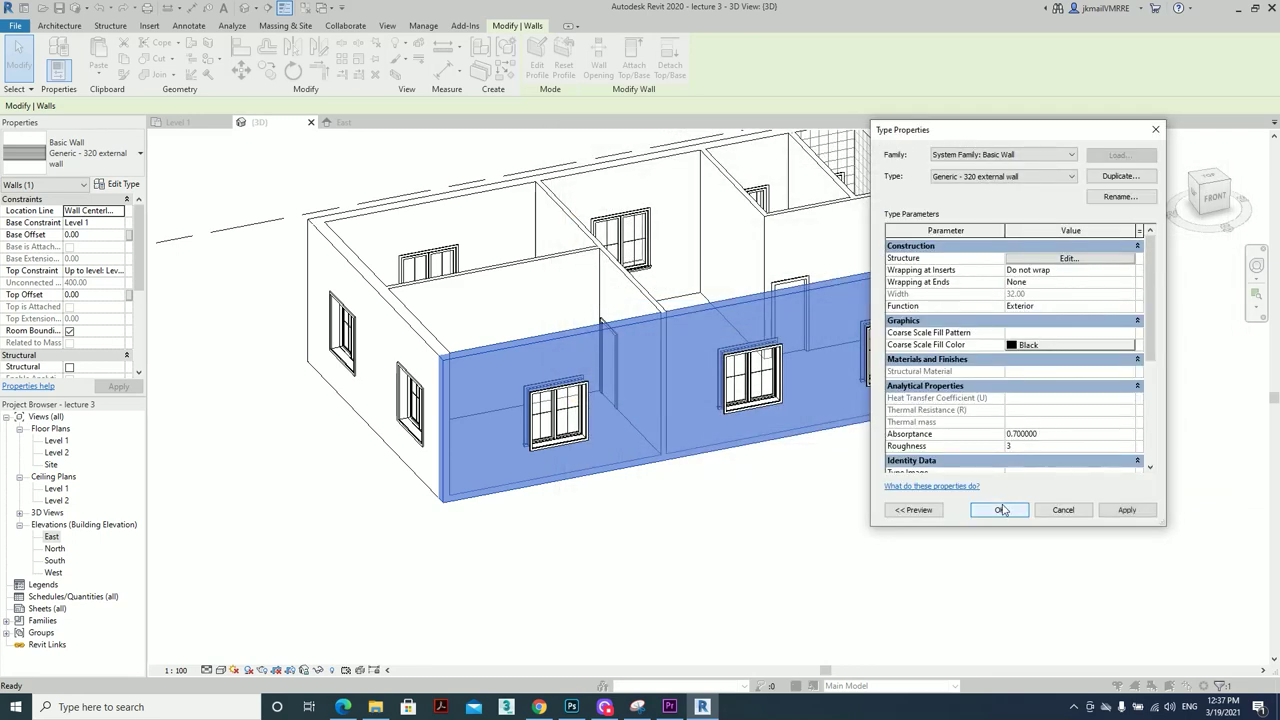
pyautogui.click(1000, 510)
pyautogui.click(991, 495)
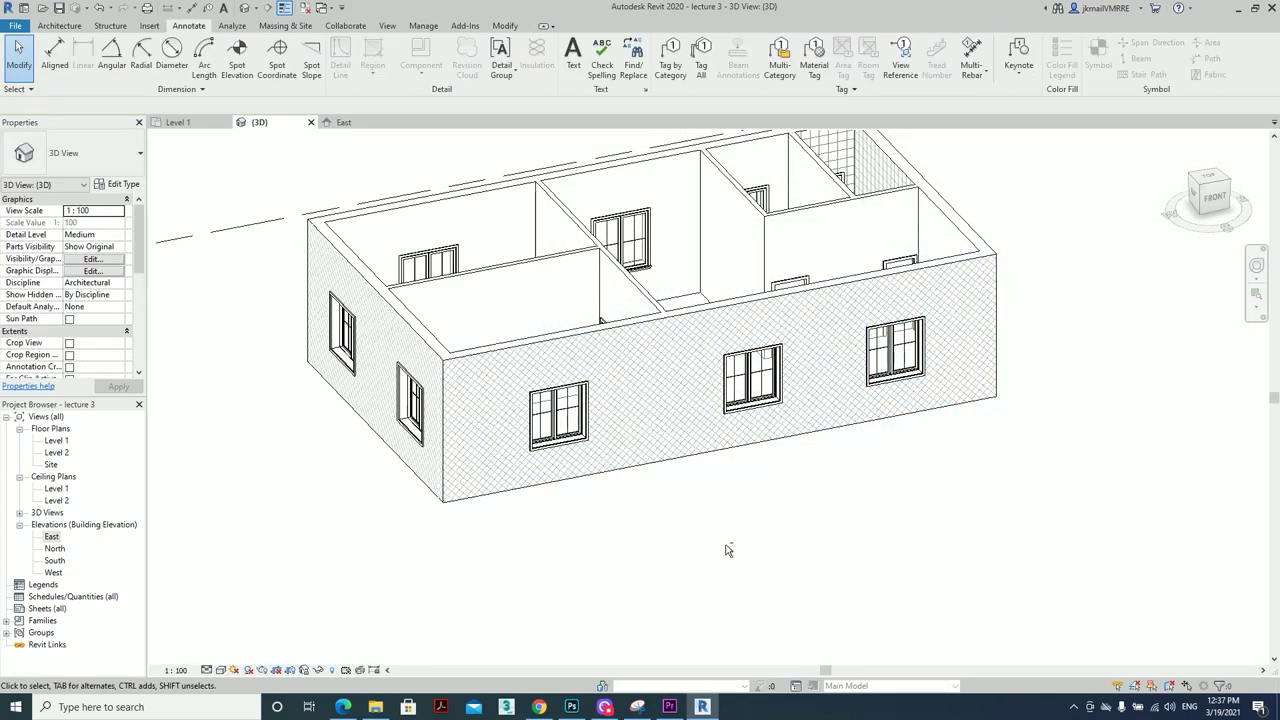
pyautogui.keyDown('shift'); pyautogui.moveTo(727, 549); pyautogui.dragTo(877, 437, button='middle'); pyautogui.keyUp('shift')
pyautogui.moveTo(657, 571)
pyautogui.keyDown('shift'); pyautogui.mouseDown(button='middle')
pyautogui.moveTo(1038, 590)
pyautogui.moveTo(897, 514)
pyautogui.moveTo(737, 543)
pyautogui.moveTo(790, 481)
pyautogui.moveTo(794, 557)
pyautogui.moveTo(750, 560)
pyautogui.moveTo(652, 370)
pyautogui.moveTo(666, 316)
pyautogui.moveTo(729, 545)
pyautogui.moveTo(666, 417)
pyautogui.moveTo(724, 555)
pyautogui.moveTo(696, 582)
pyautogui.mouseUp(button='middle'); pyautogui.keyUp('shift')
pyautogui.click(666, 316)
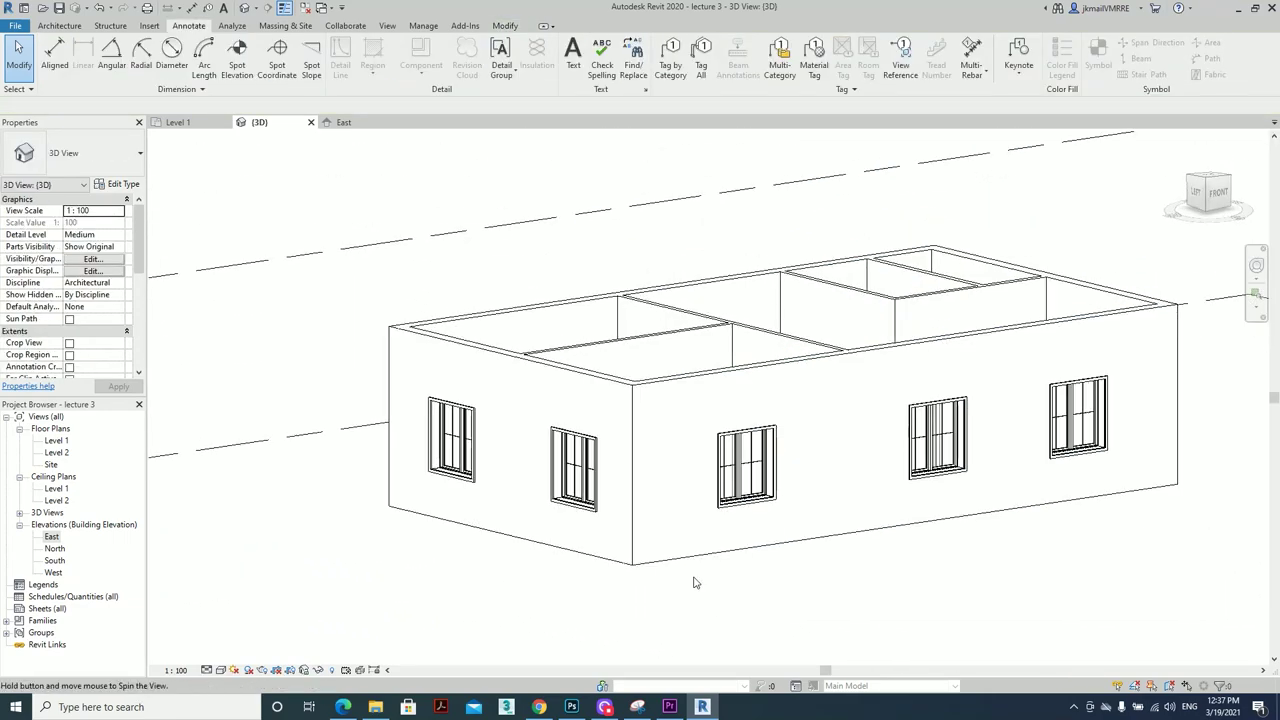
pyautogui.click(424, 26)
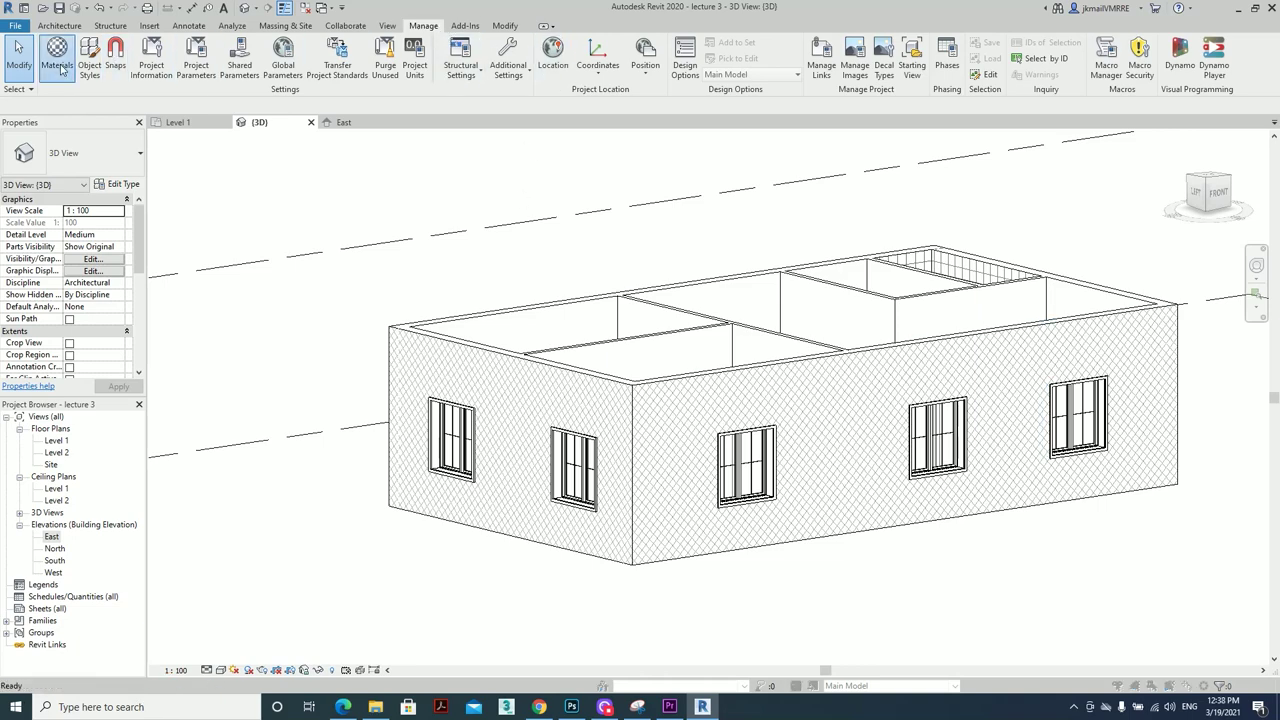
pyautogui.click(57, 60)
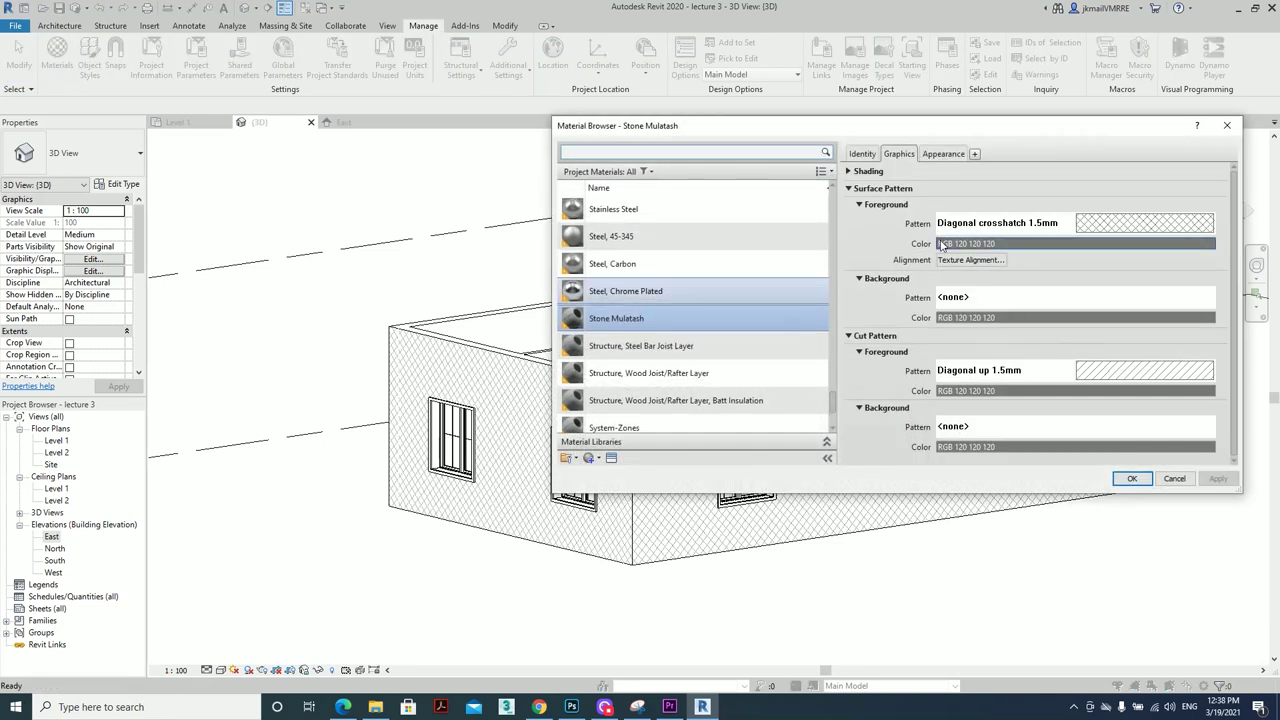
pyautogui.click(848, 188)
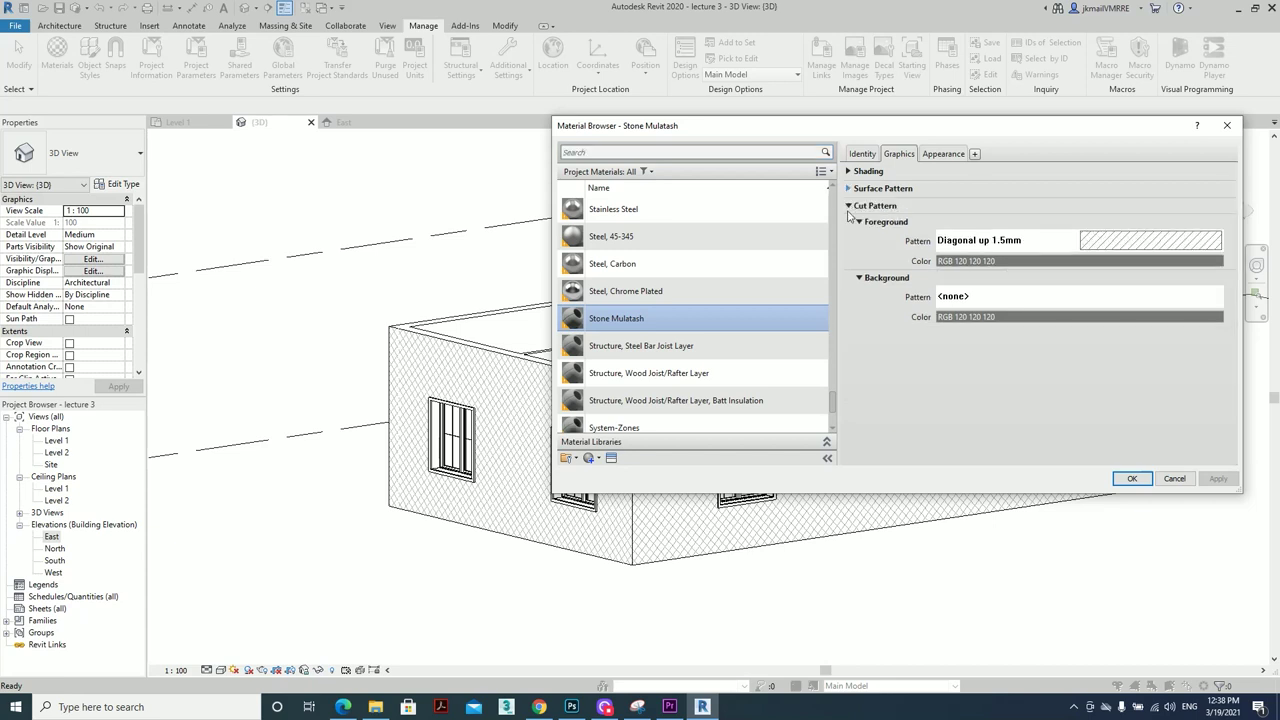
pyautogui.click(848, 205)
pyautogui.click(848, 189)
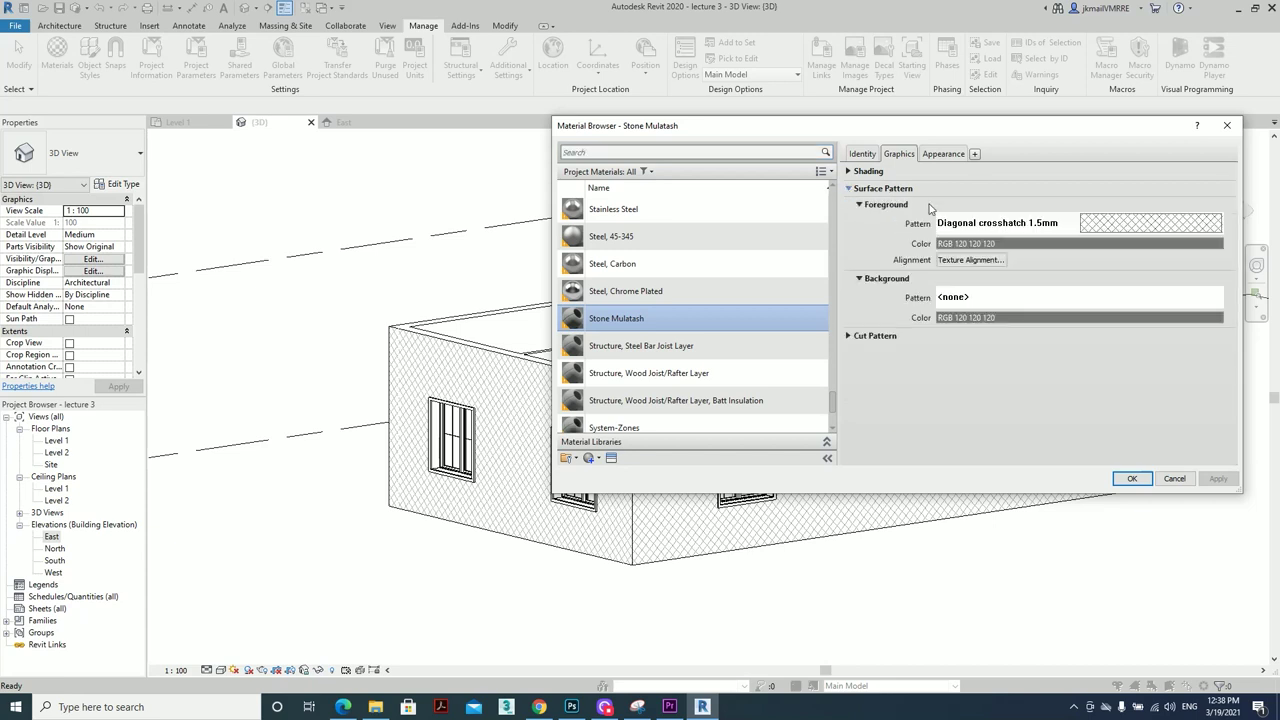
pyautogui.click(1101, 224)
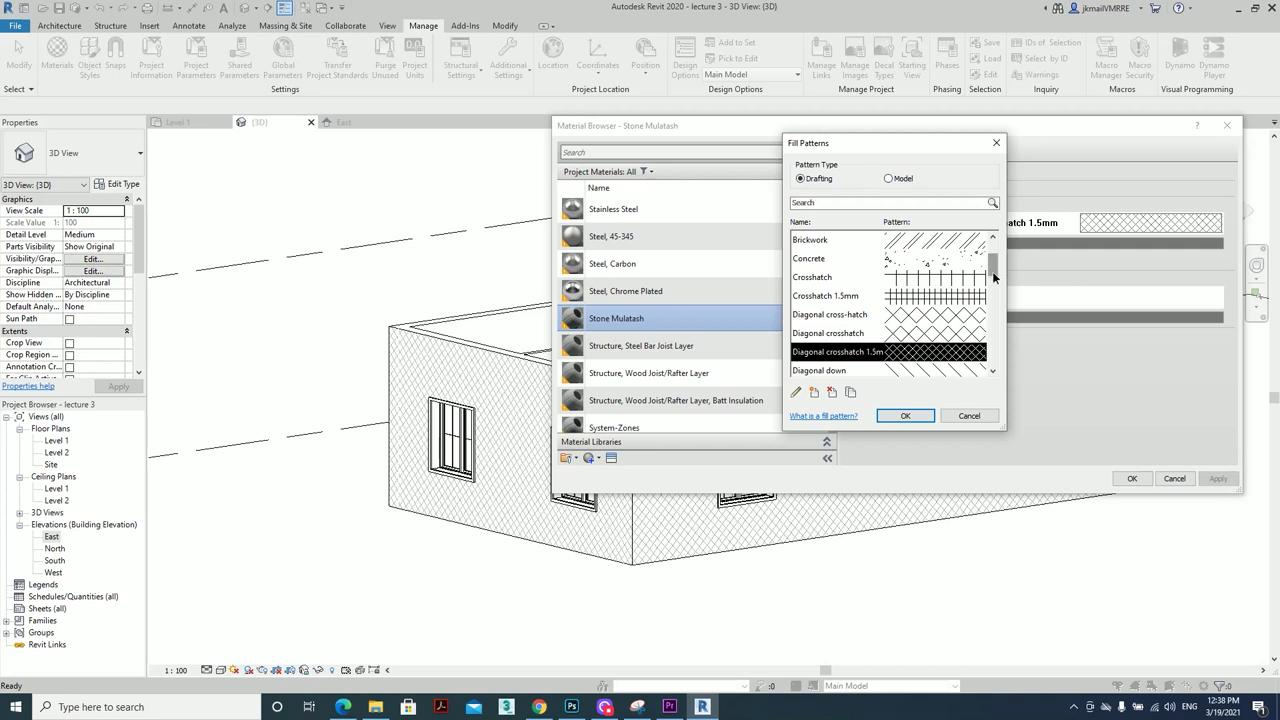
pyautogui.moveTo(992, 271); pyautogui.dragTo(988, 336)
pyautogui.scroll(3, 980, 370)
pyautogui.scroll(3, 980, 370)
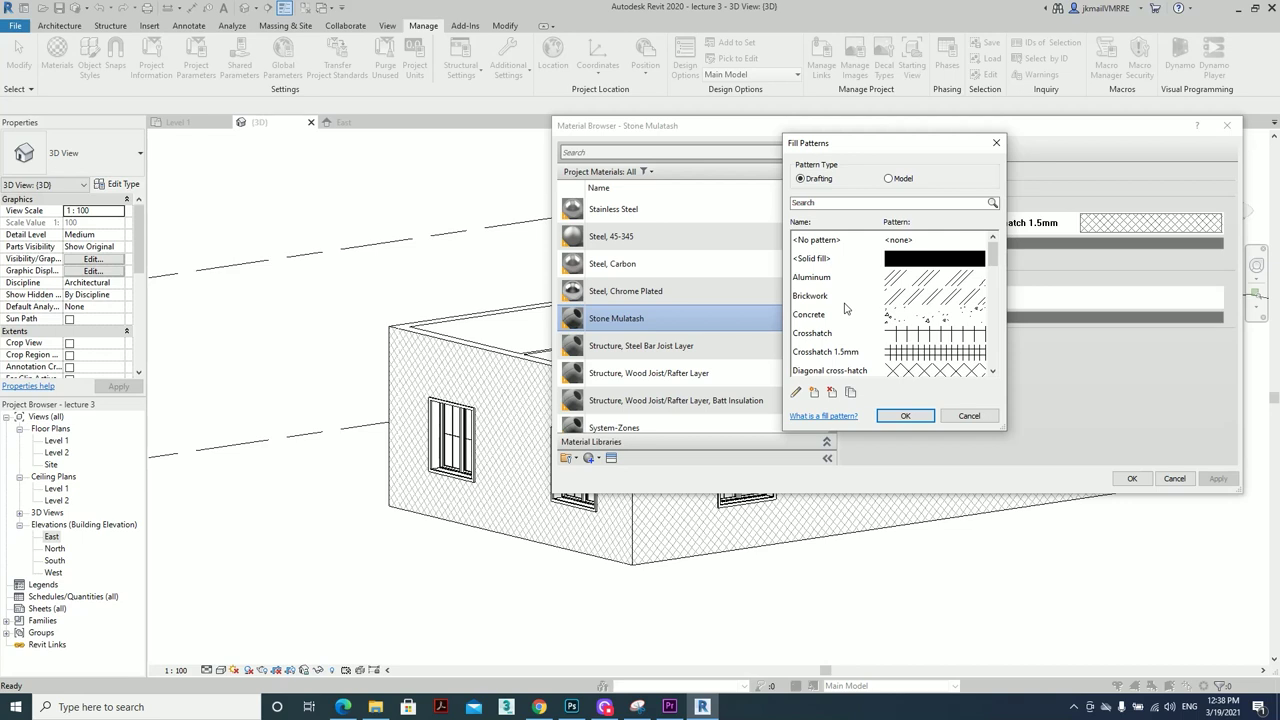
pyautogui.click(905, 415)
pyautogui.click(1131, 477)
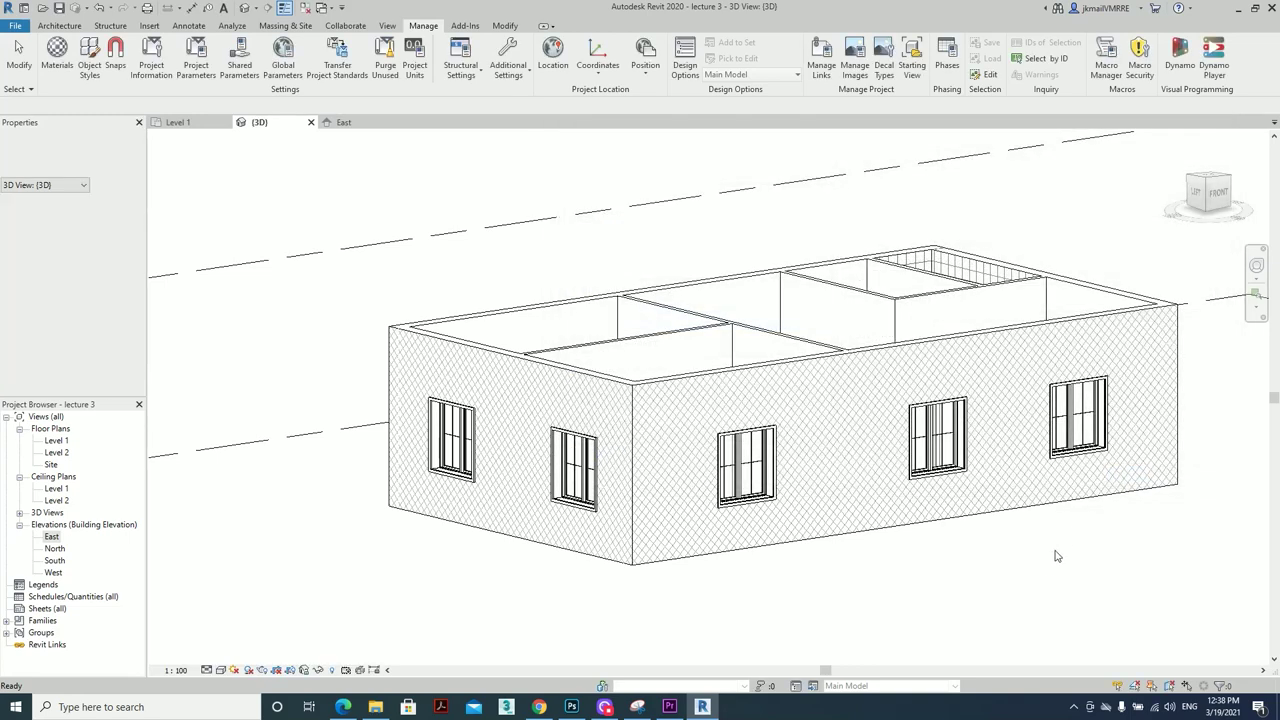
pyautogui.click(185, 122)
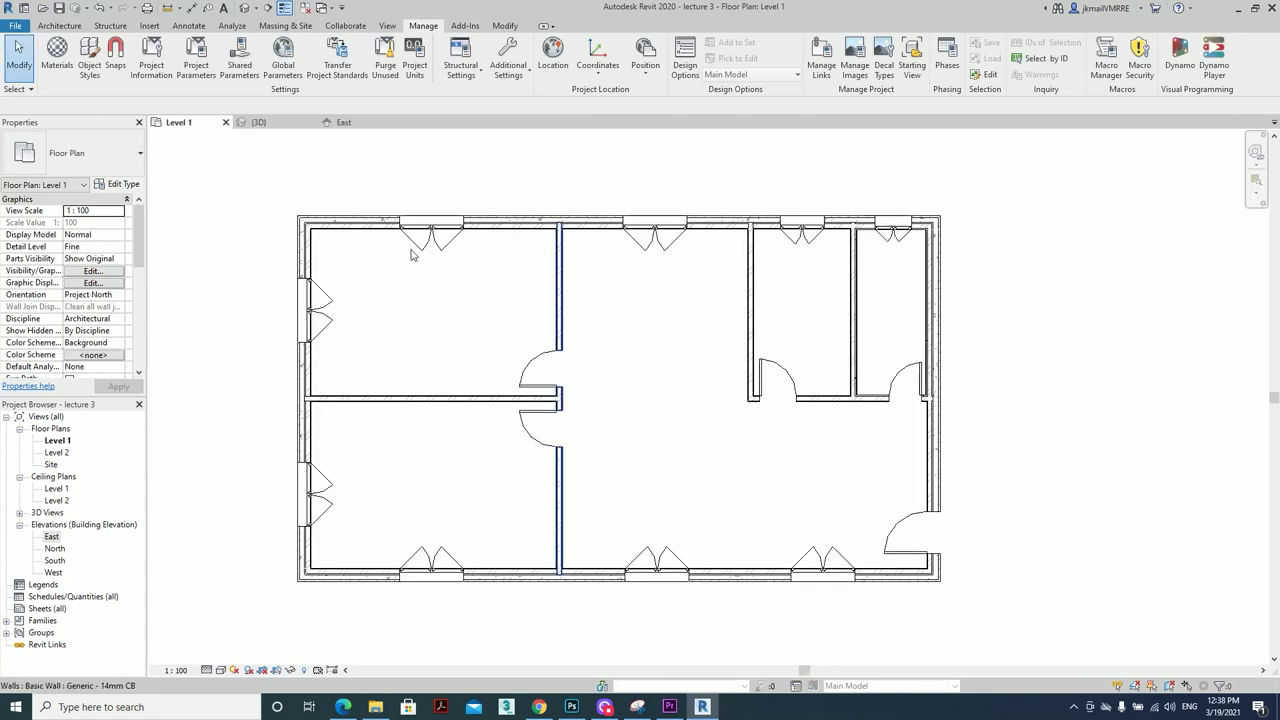
pyautogui.scroll(3, 728, 236)
pyautogui.scroll(2, 728, 236)
pyautogui.scroll(1, 728, 236)
pyautogui.scroll(1, 740, 320)
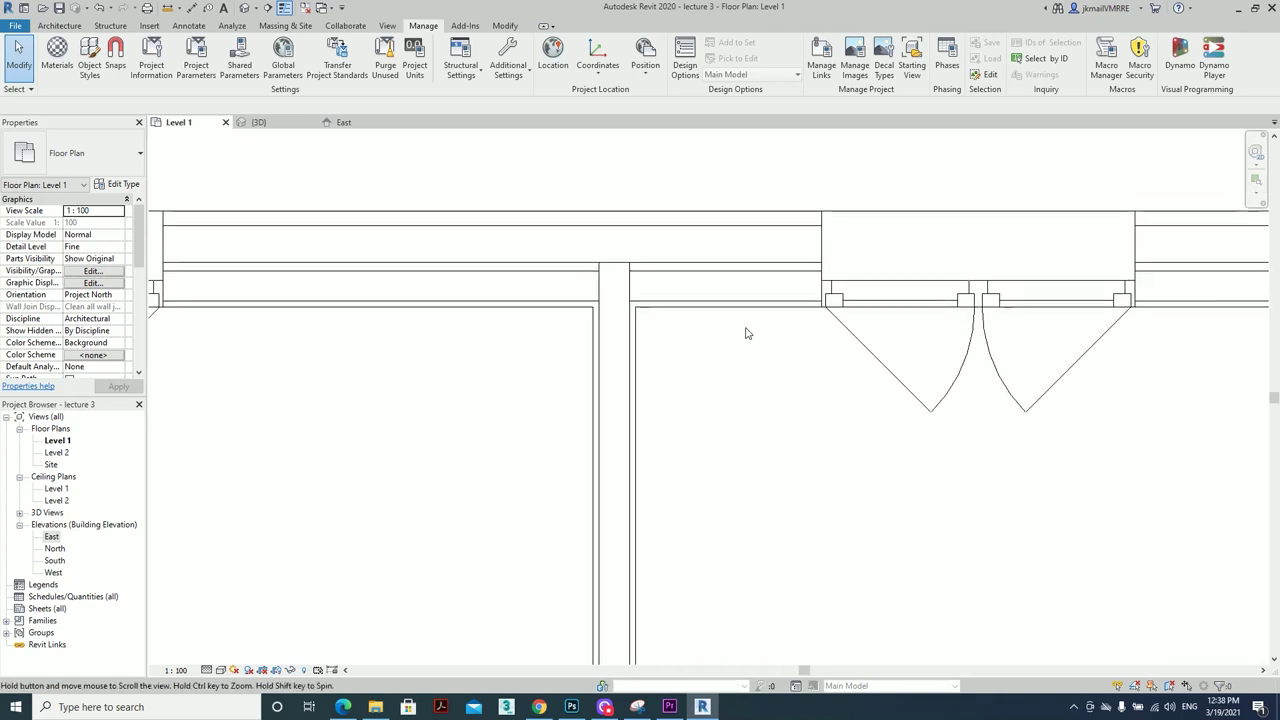
pyautogui.scroll(2, 560, 267)
pyautogui.scroll(1, 733, 300)
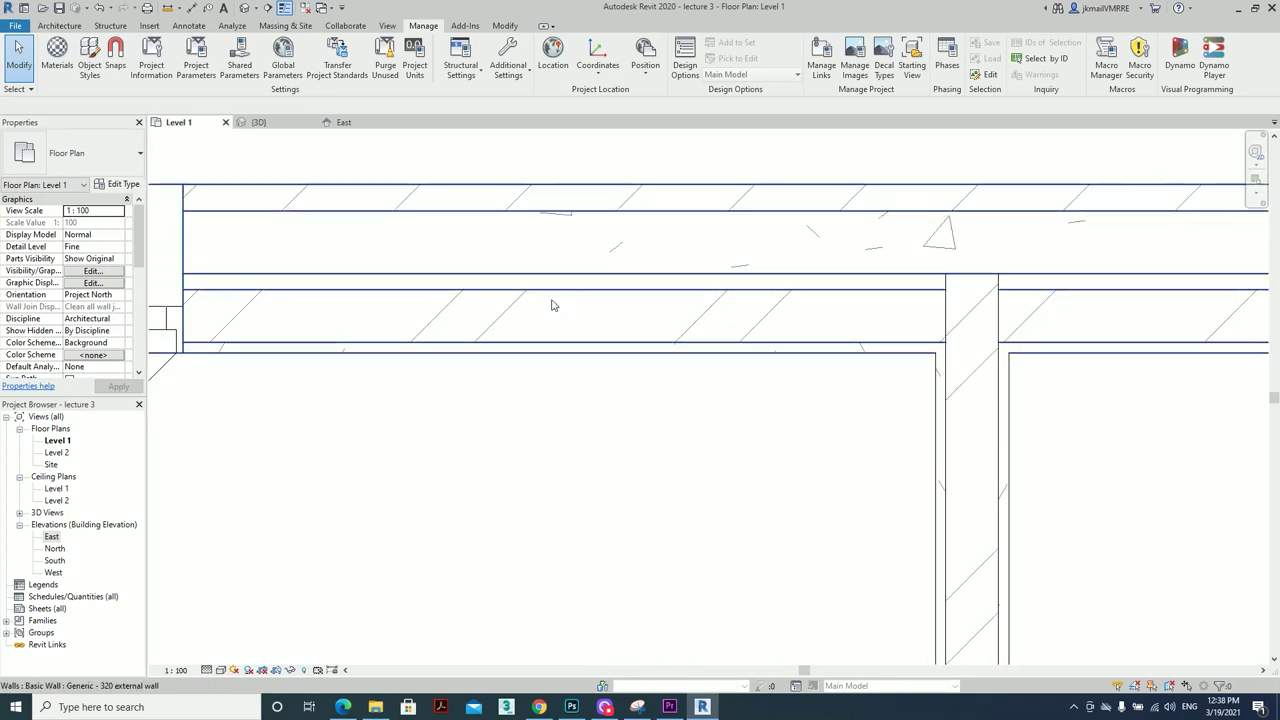
pyautogui.scroll(-1, 440, 343)
pyautogui.scroll(-1, 560, 344)
pyautogui.scroll(-1, 612, 343)
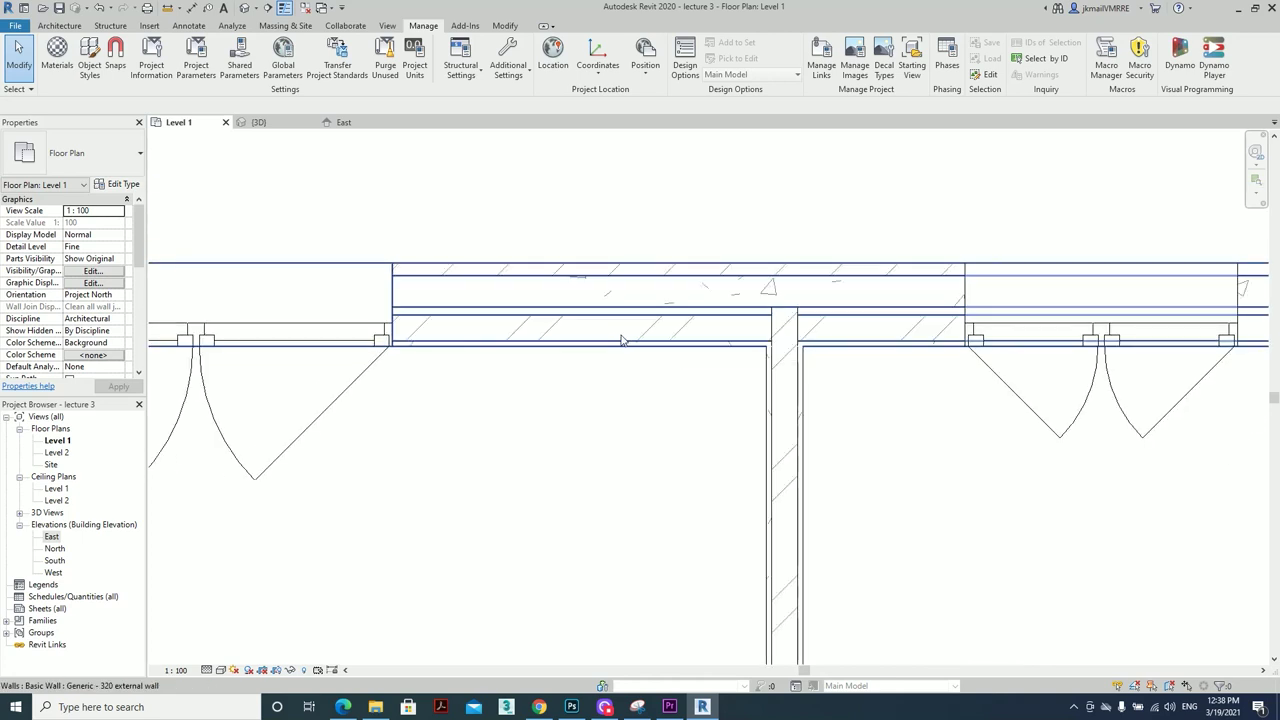
pyautogui.scroll(2, 752, 252)
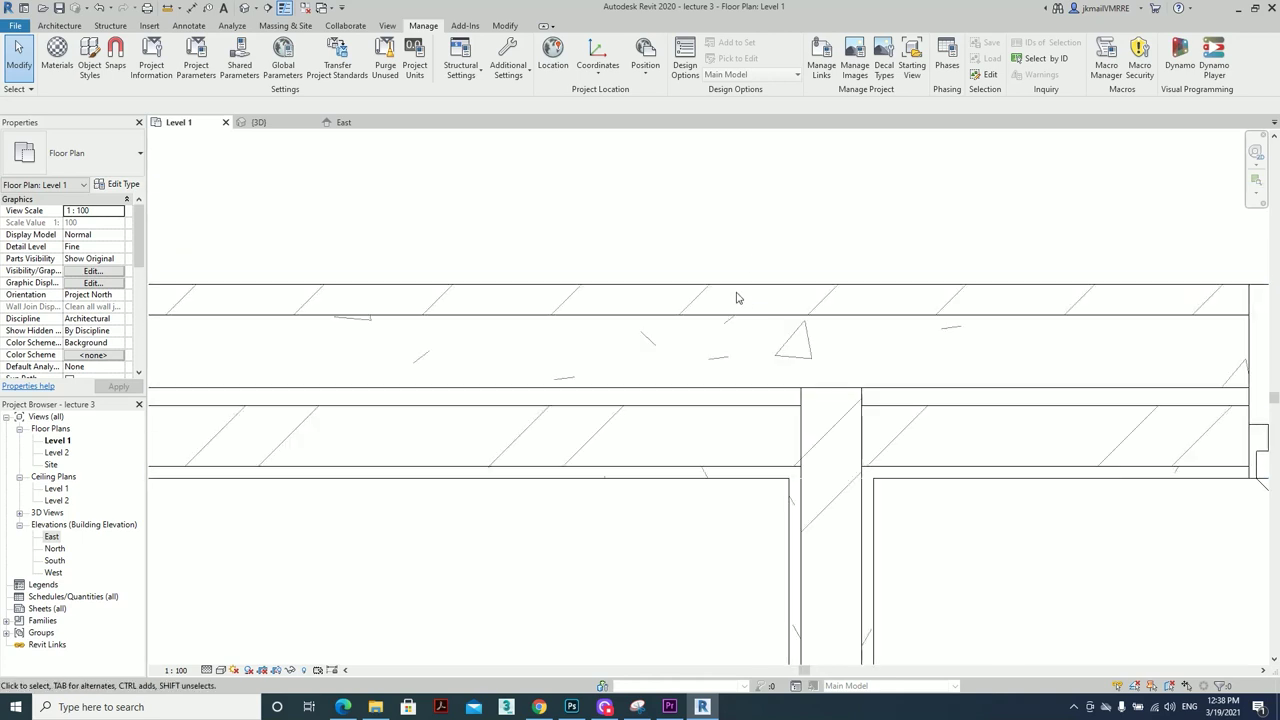
pyautogui.scroll(-3, 671, 314)
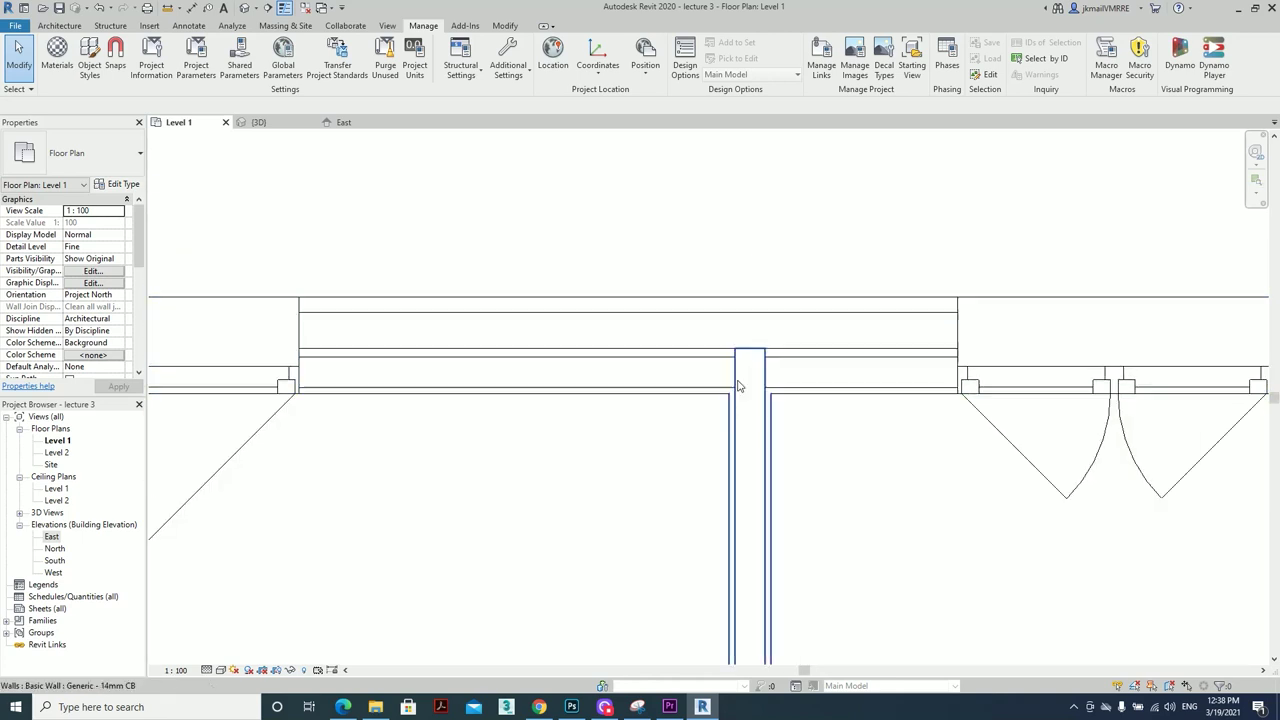
pyautogui.scroll(1, 591, 451)
pyautogui.scroll(1, 829, 309)
pyautogui.scroll(1, 871, 351)
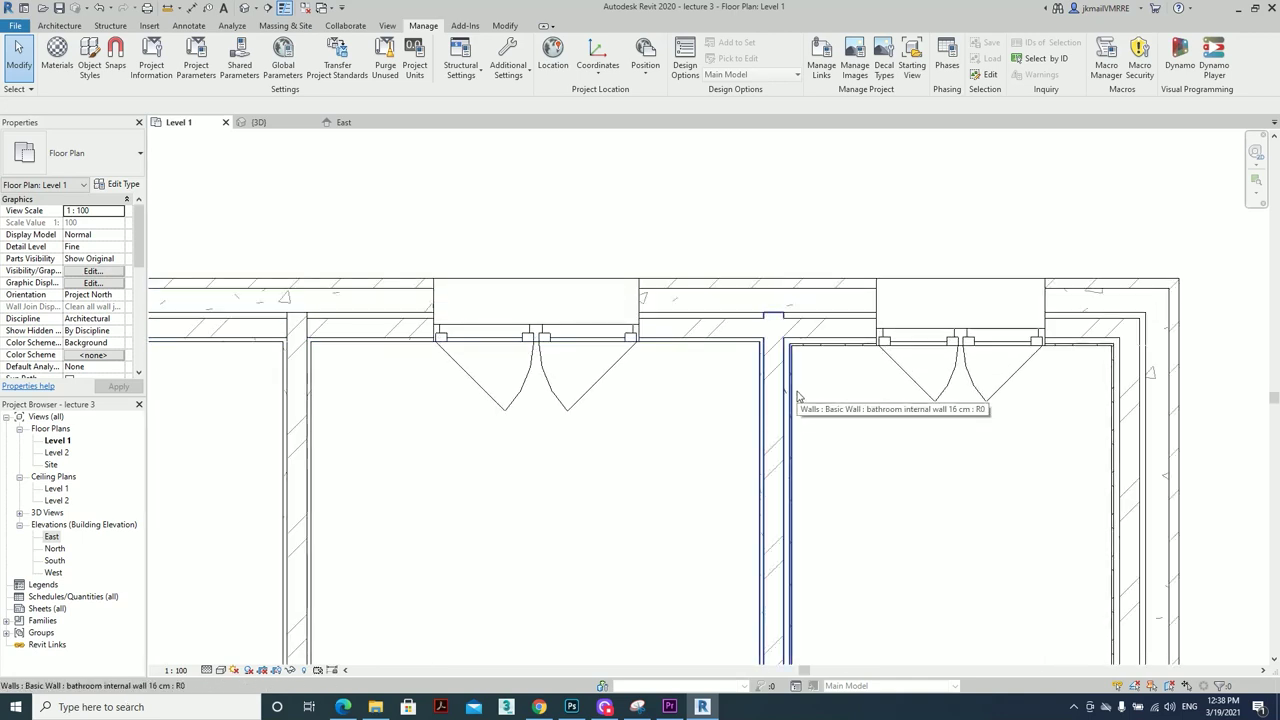
pyautogui.moveTo(1000, 480); pyautogui.dragTo(689, 331, button='middle')
pyautogui.scroll(1, 808, 290)
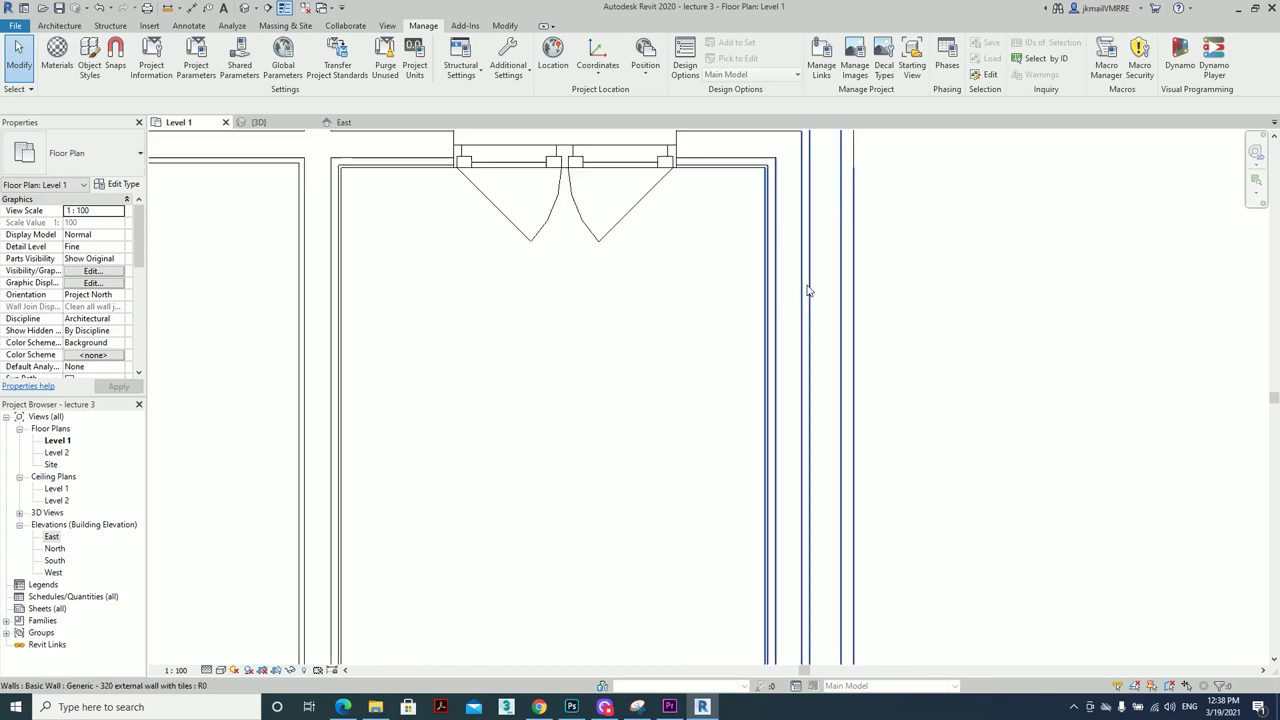
pyautogui.scroll(-1, 808, 290)
pyautogui.scroll(-1, 820, 349)
pyautogui.click(794, 396)
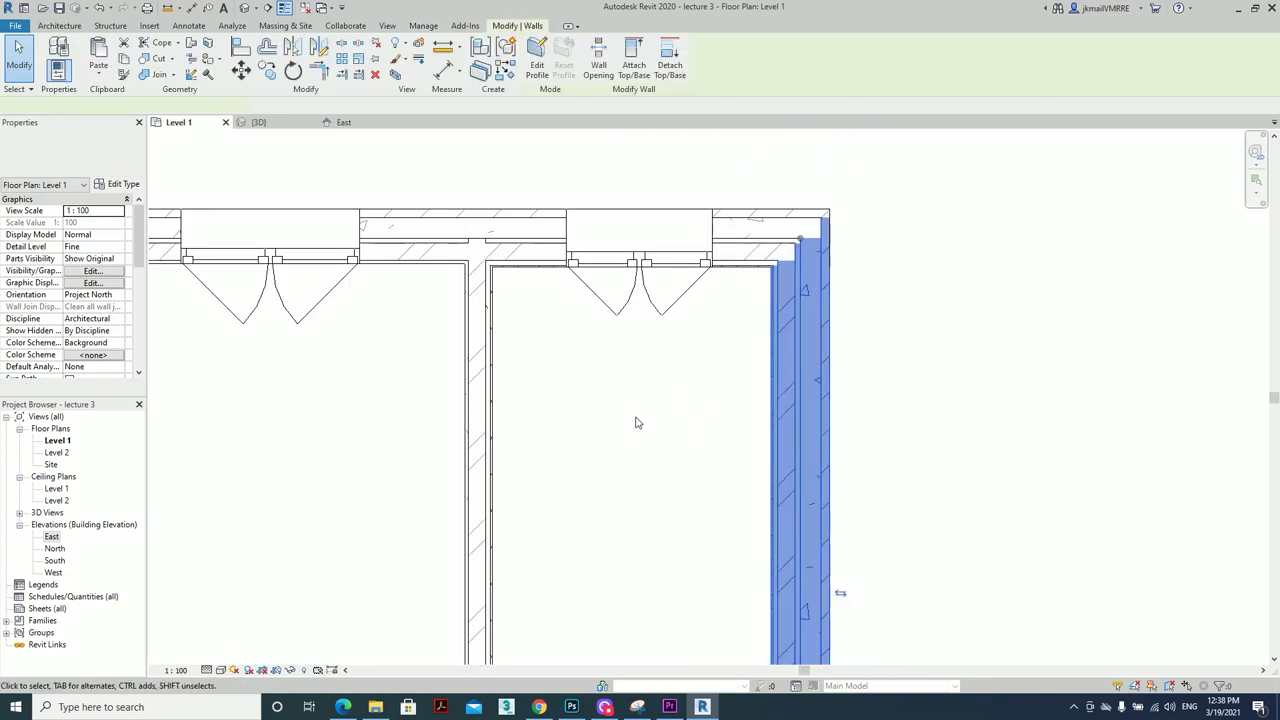
pyautogui.moveTo(635, 423); pyautogui.dragTo(775, 133, button='middle')
pyautogui.scroll(-3, 714, 400)
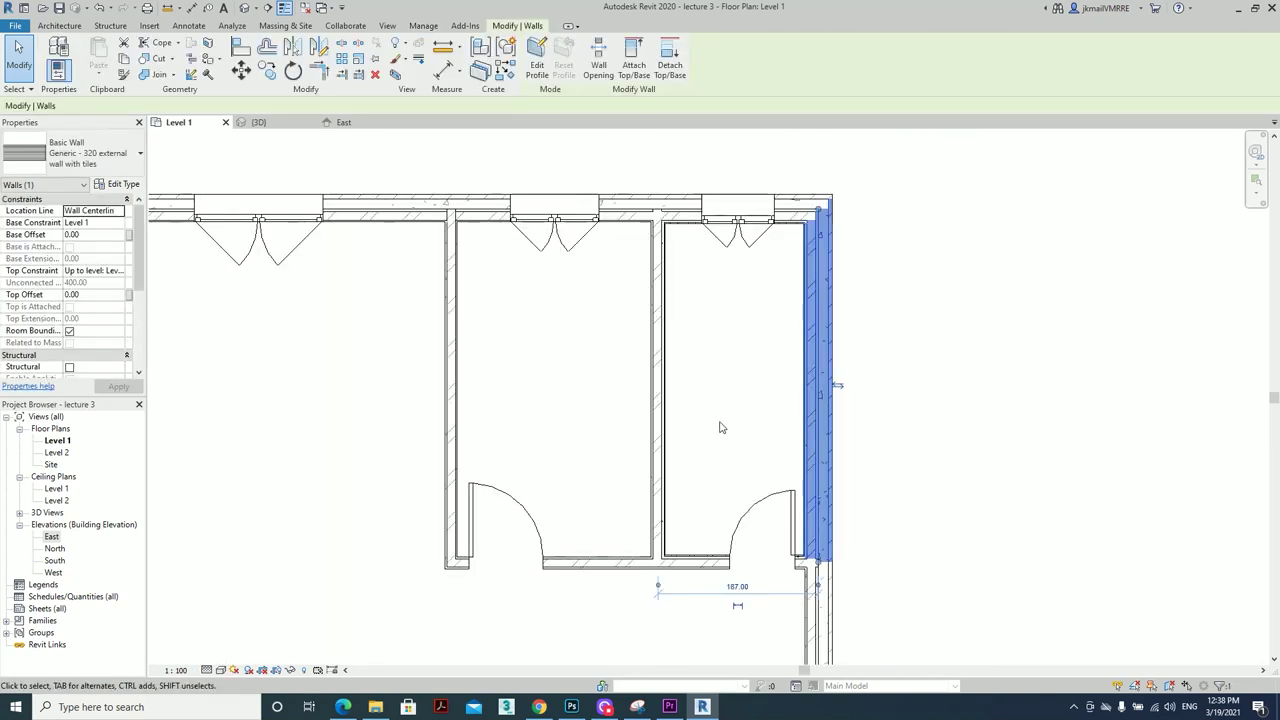
pyautogui.click(711, 414)
pyautogui.click(825, 366)
pyautogui.scroll(4, 816, 438)
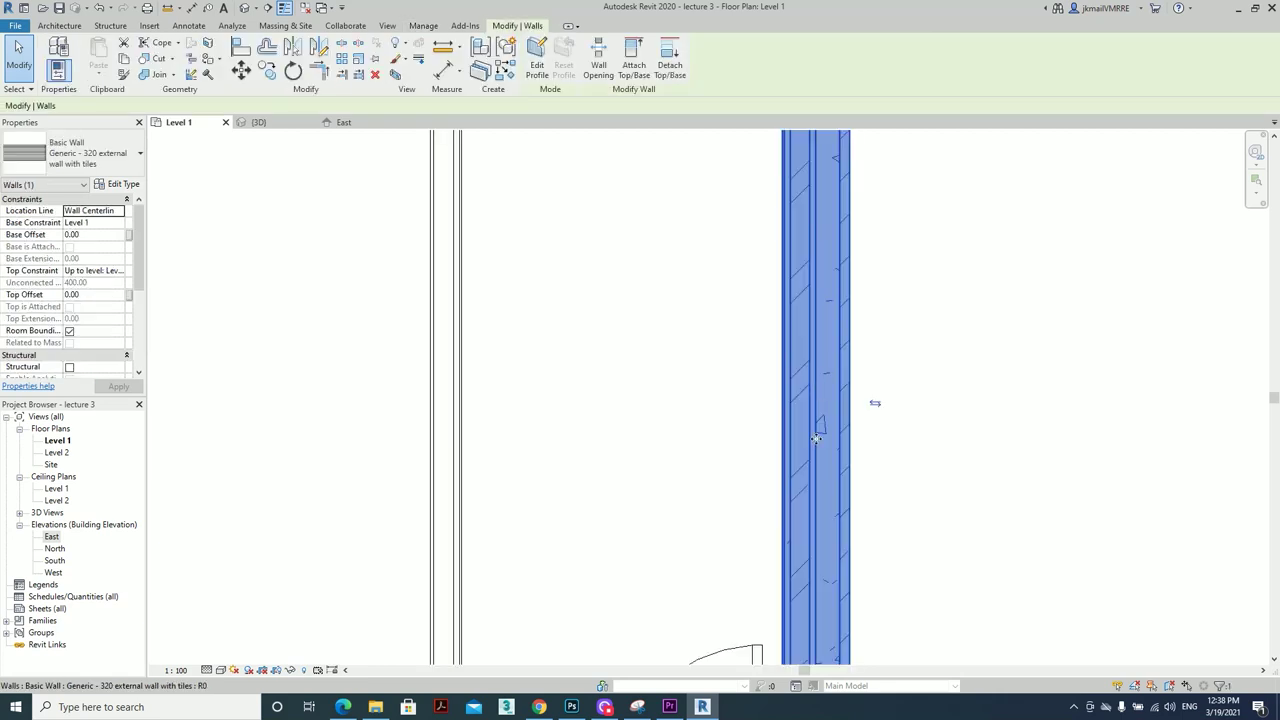
pyautogui.scroll(2, 816, 438)
pyautogui.moveTo(757, 334); pyautogui.dragTo(697, 524, button='middle')
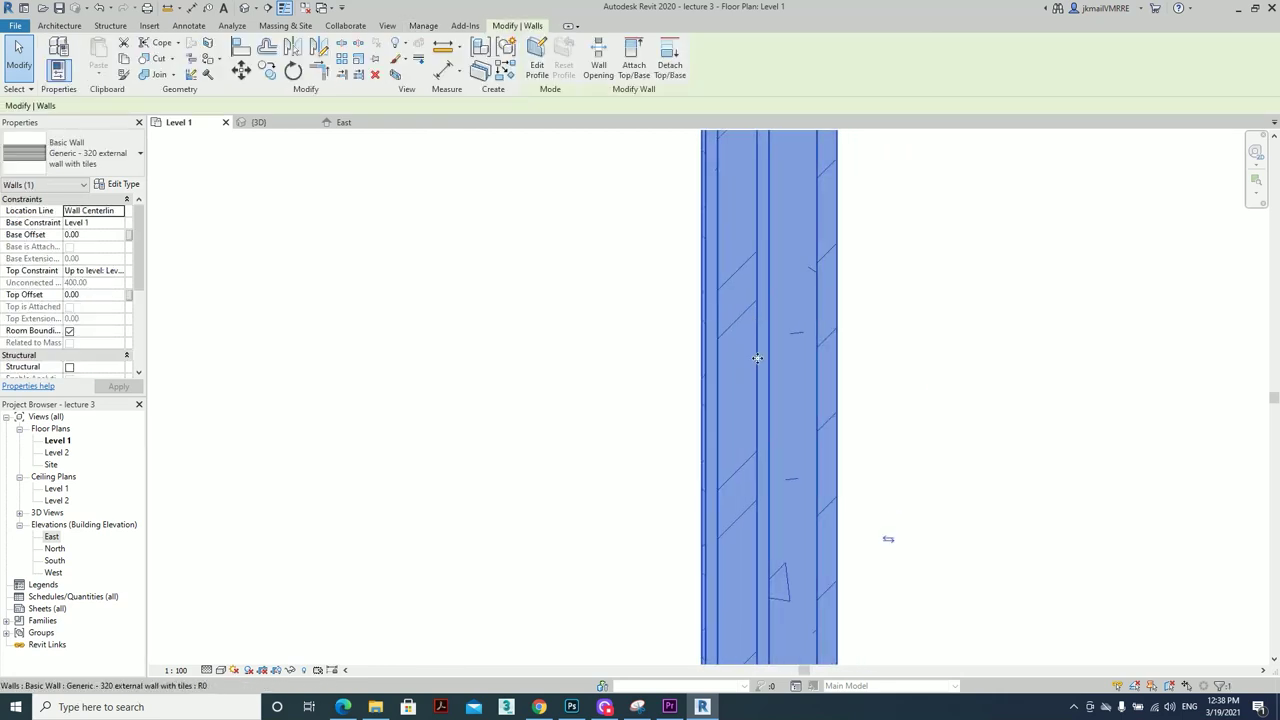
pyautogui.click(637, 329)
pyautogui.scroll(-3, 640, 340)
pyautogui.scroll(-1, 812, 458)
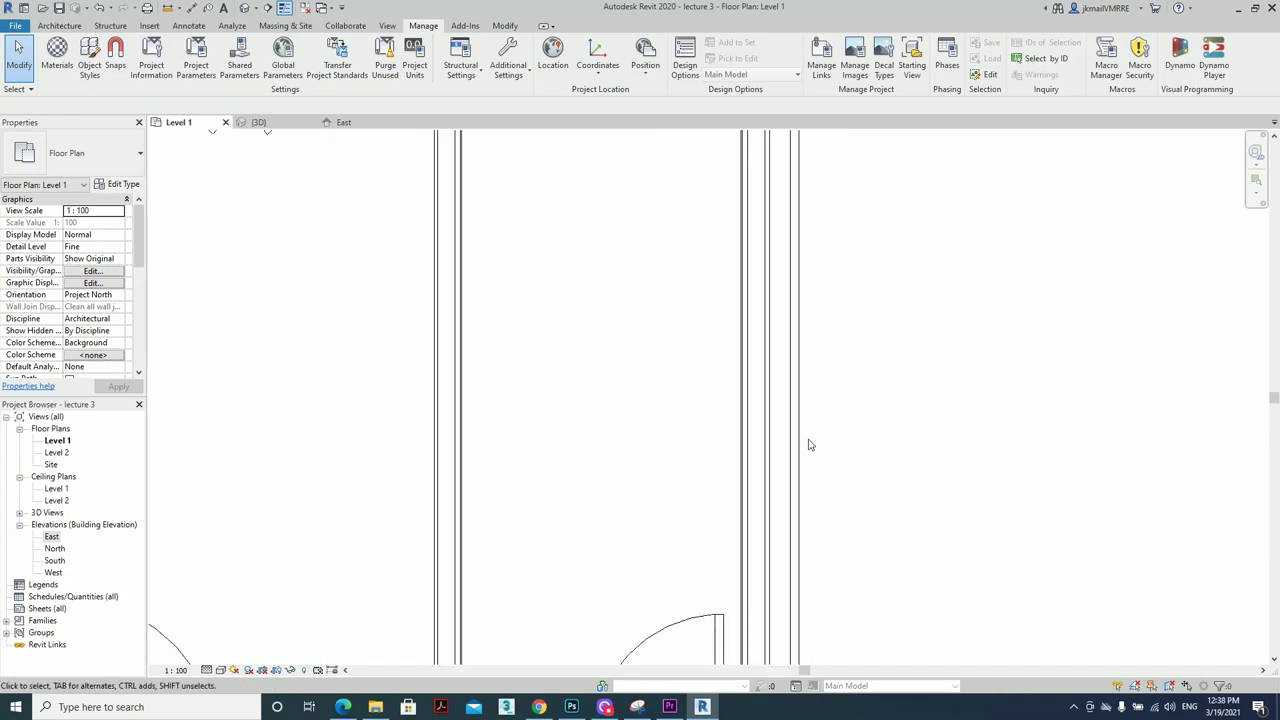
pyautogui.scroll(-2, 808, 452)
pyautogui.click(805, 450)
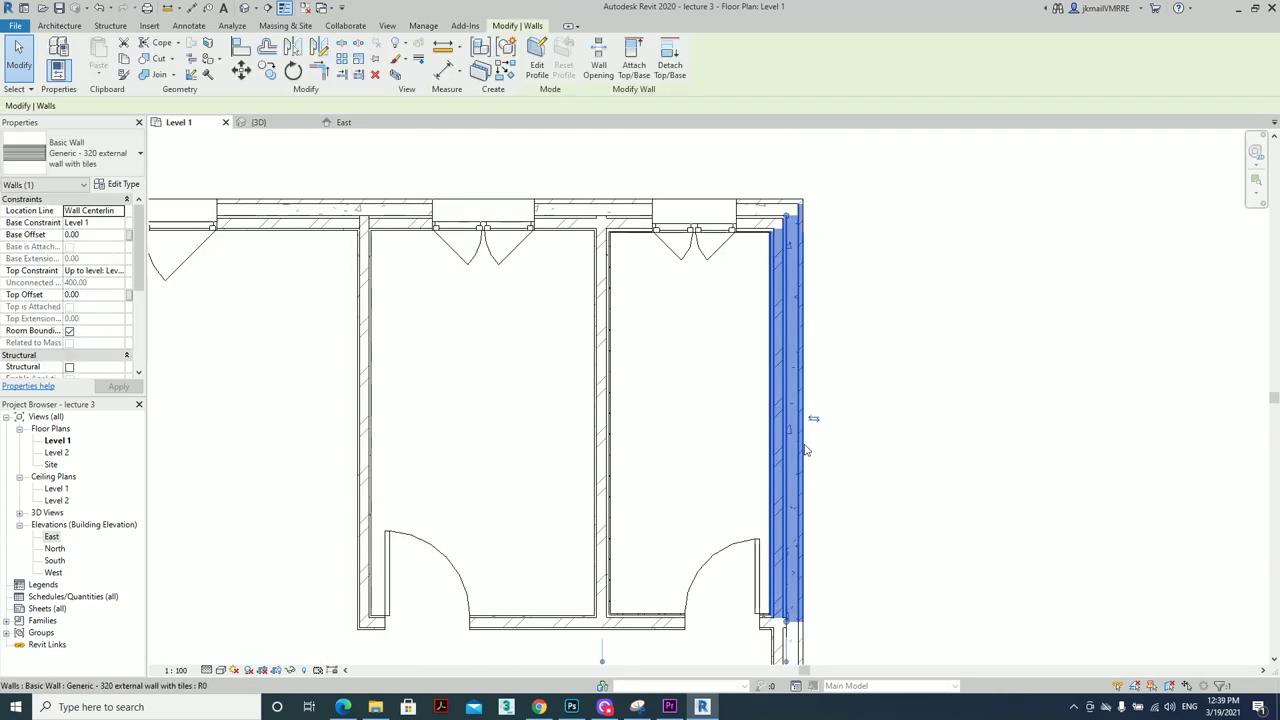
pyautogui.press('Escape')
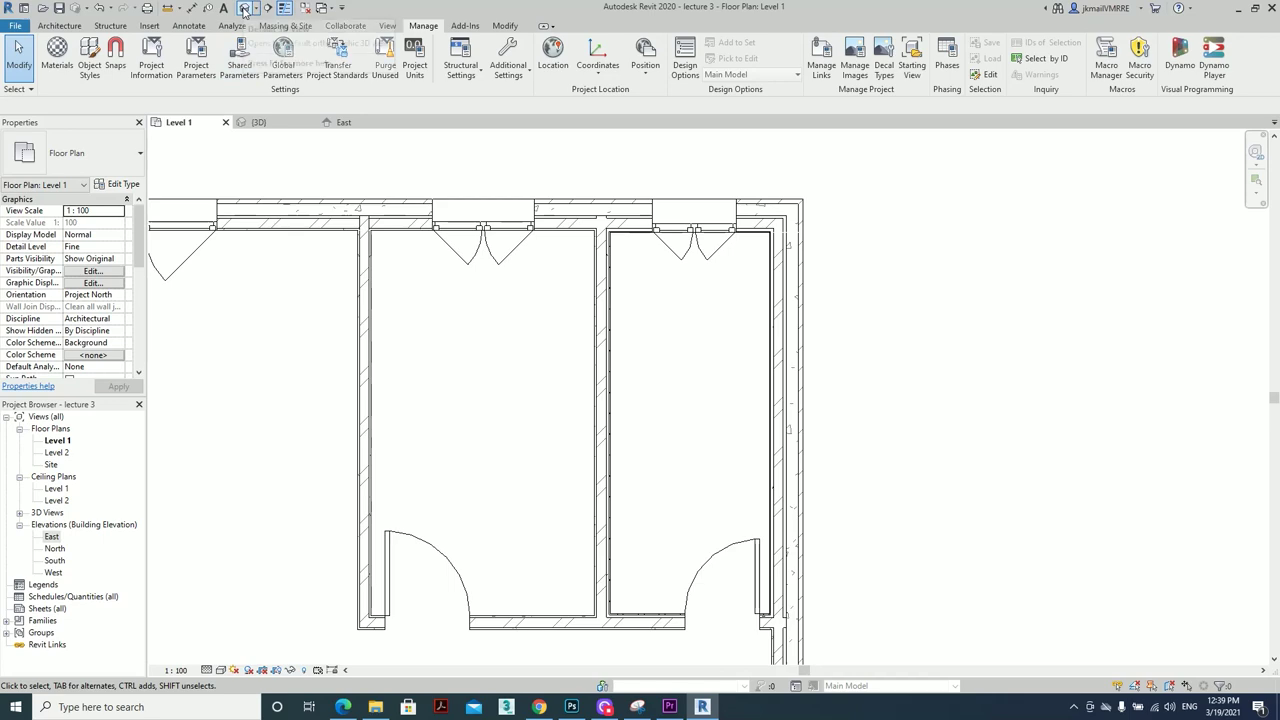
# In the 3D view, select the long exterior wall and open its layer structure
pyautogui.click(284, 7)
pyautogui.scroll(3, 950, 578)
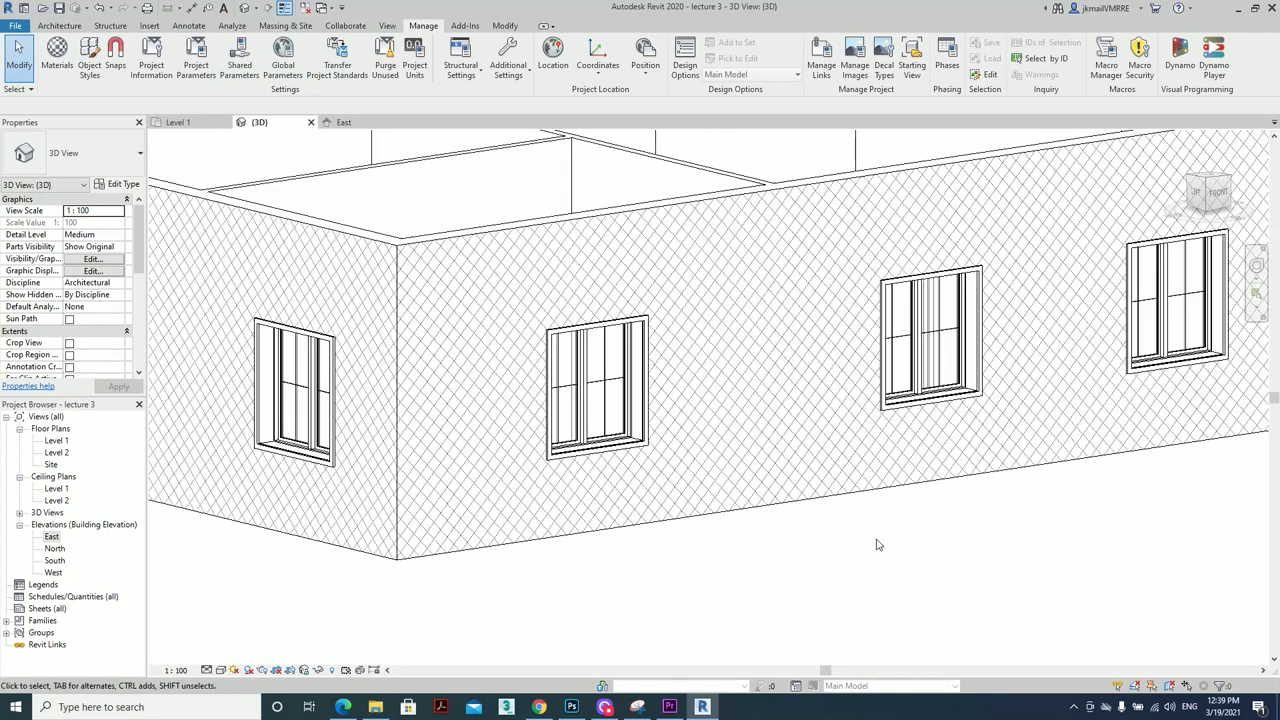
pyautogui.moveTo(862, 475)
pyautogui.keyDown('shift'); pyautogui.mouseDown(button='middle')
pyautogui.moveTo(870, 455)
pyautogui.moveTo(817, 414)
pyautogui.mouseUp(button='middle'); pyautogui.keyUp('shift')
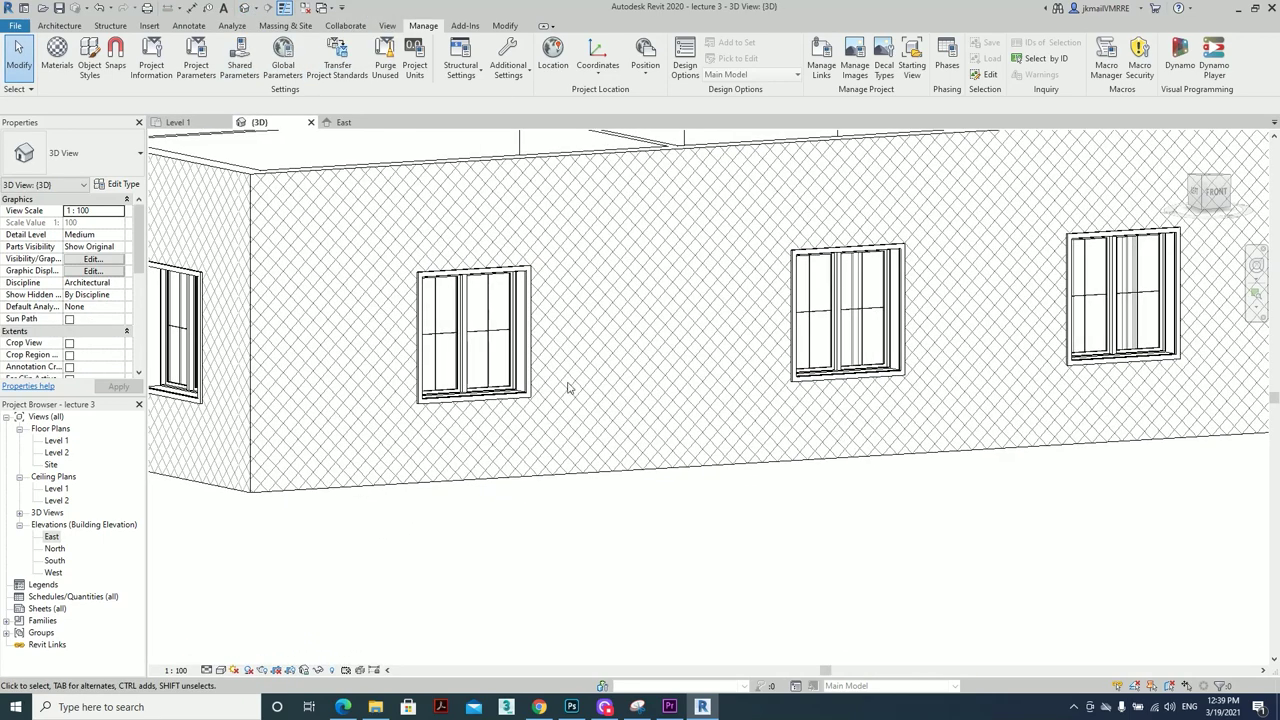
pyautogui.click(685, 470)
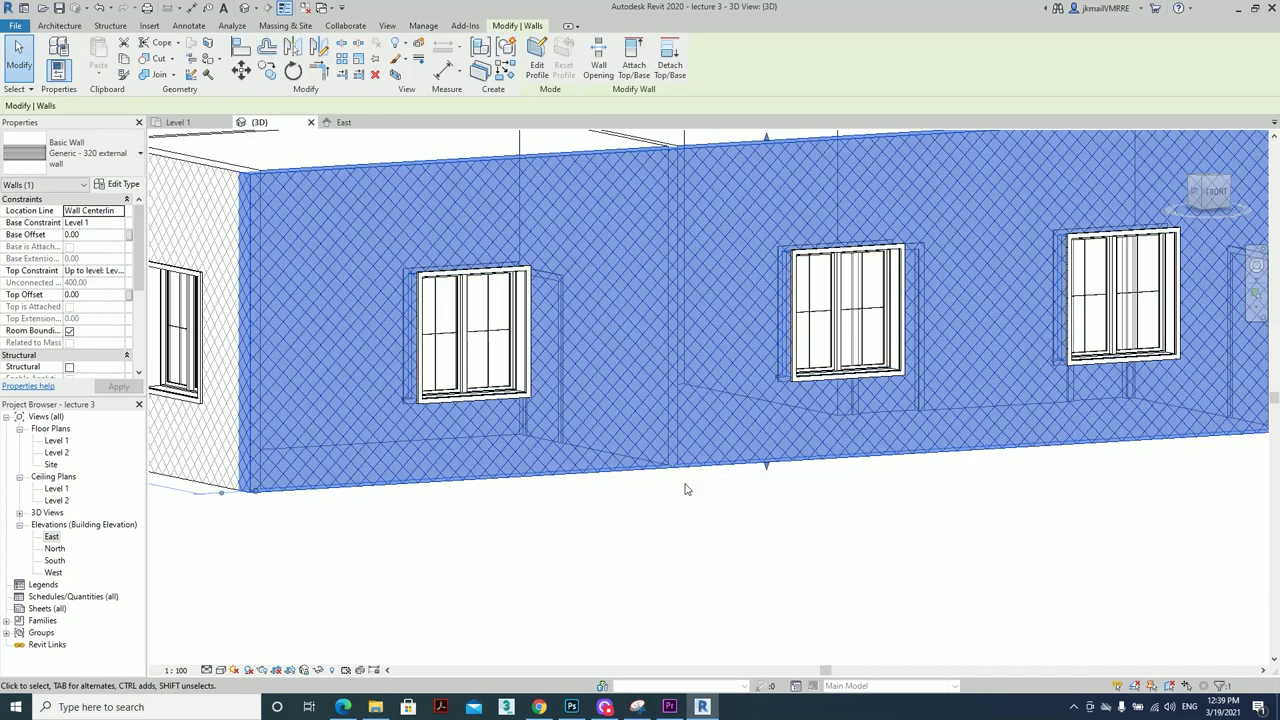
pyautogui.click(118, 184)
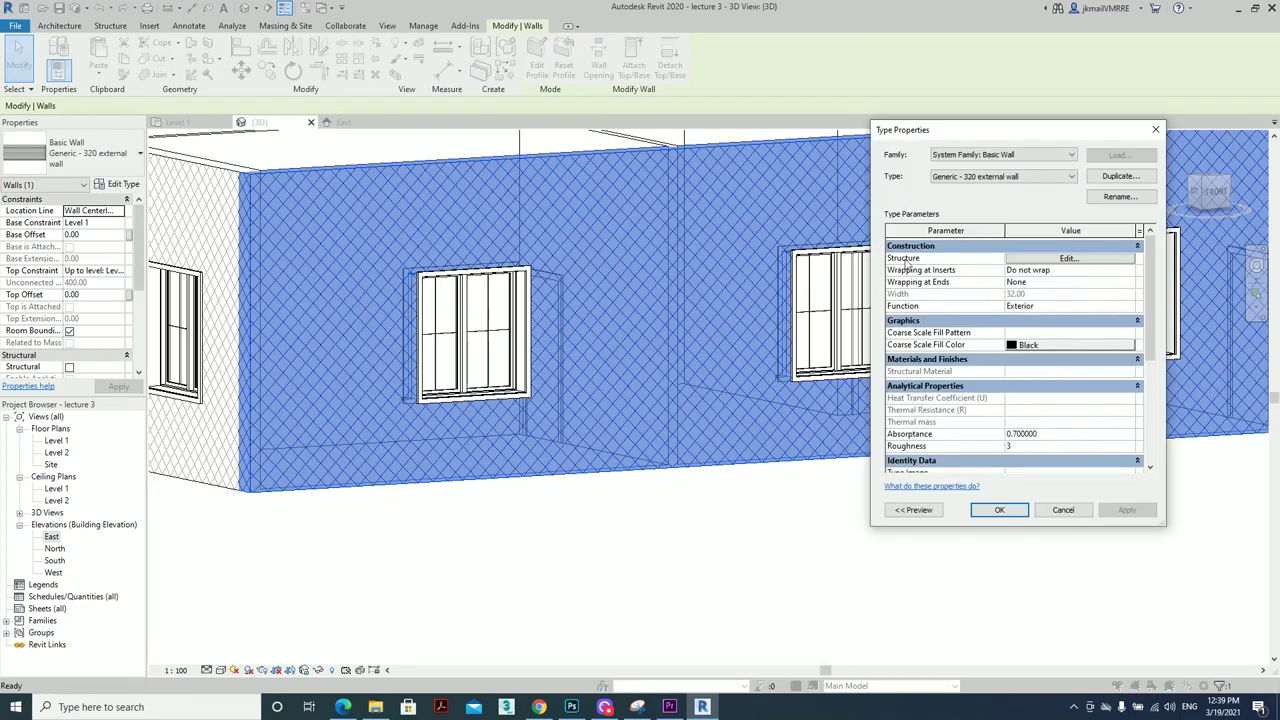
pyautogui.click(1022, 259)
# Open the Stone Mulatash material's foreground pattern list and switch it to Model patterns
pyautogui.click(970, 255)
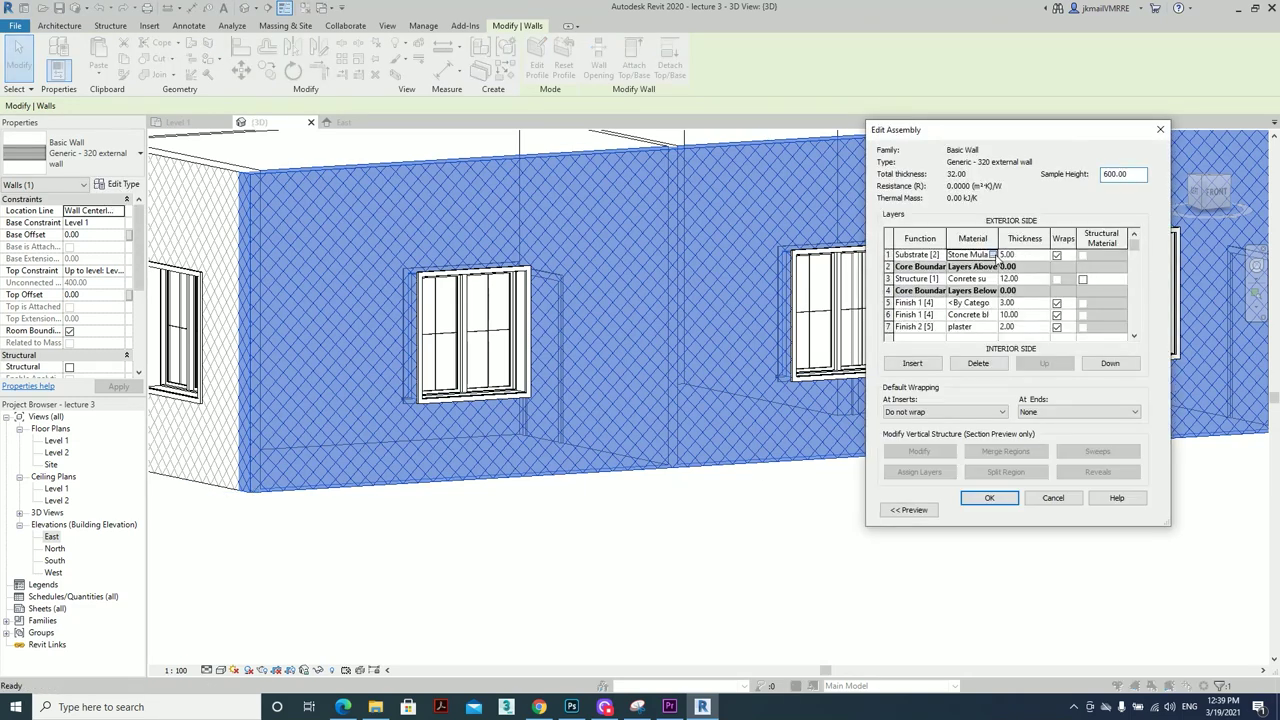
pyautogui.click(990, 255)
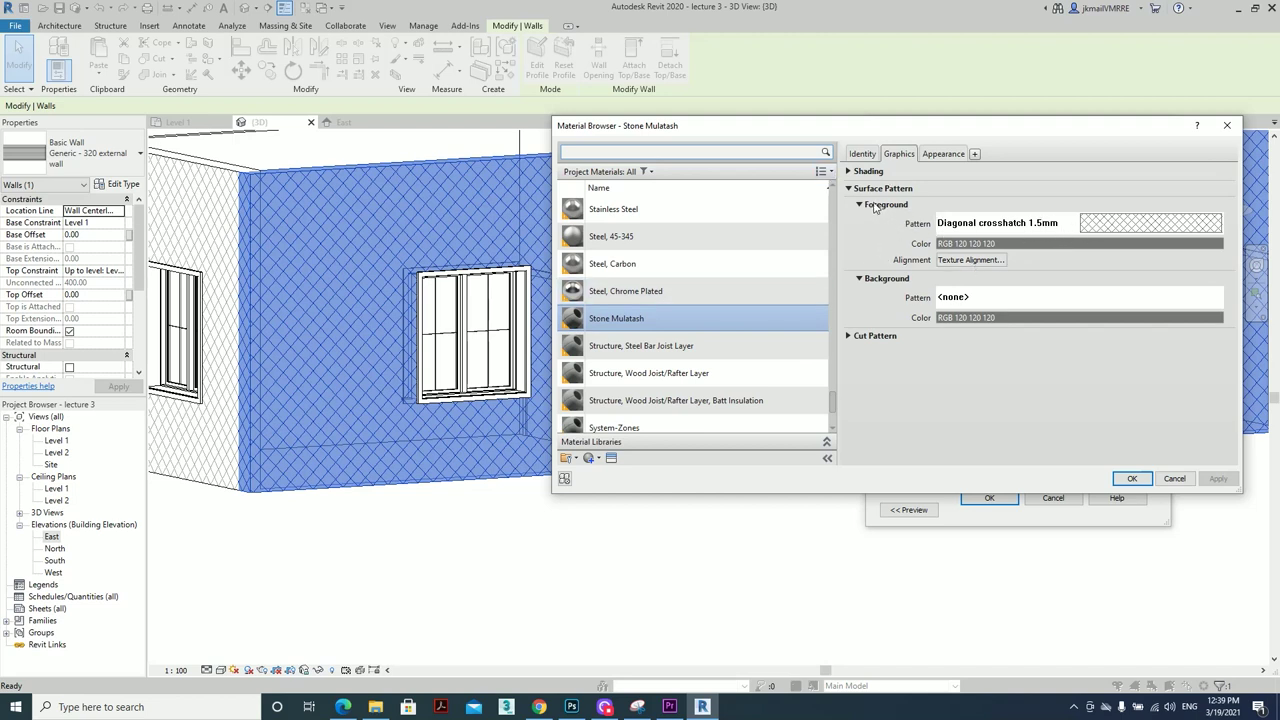
pyautogui.click(1110, 228)
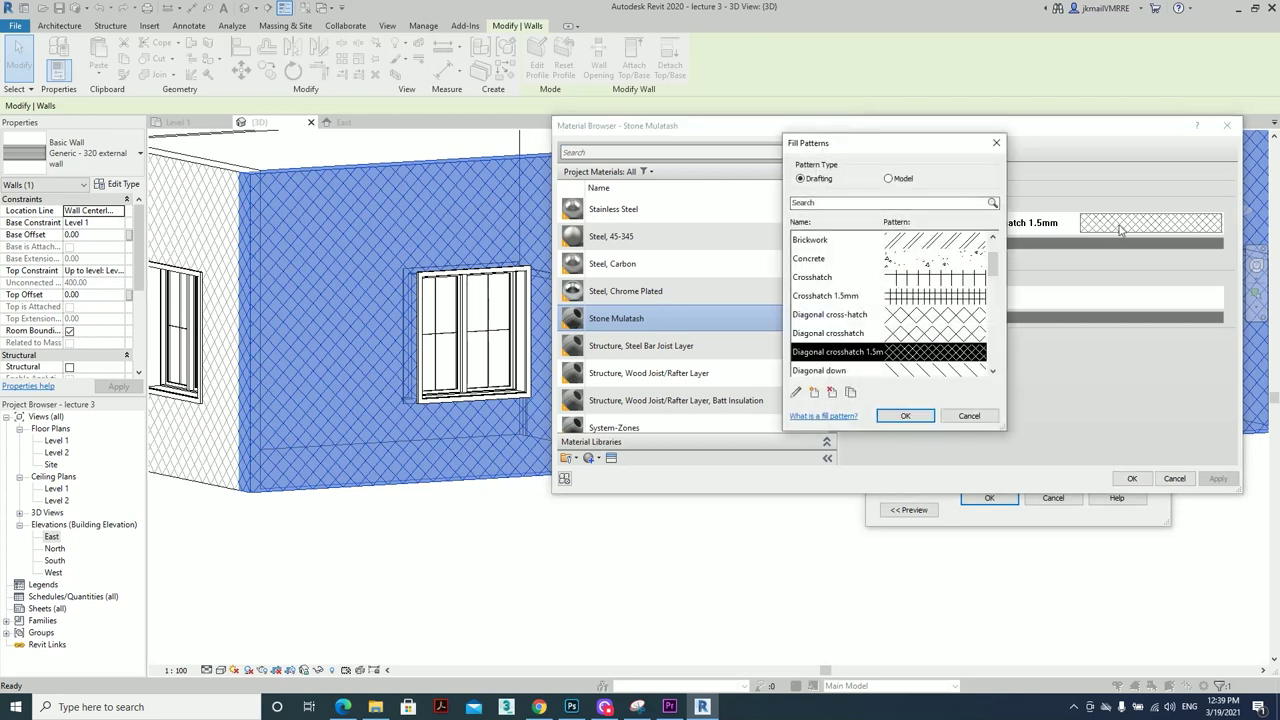
pyautogui.click(899, 180)
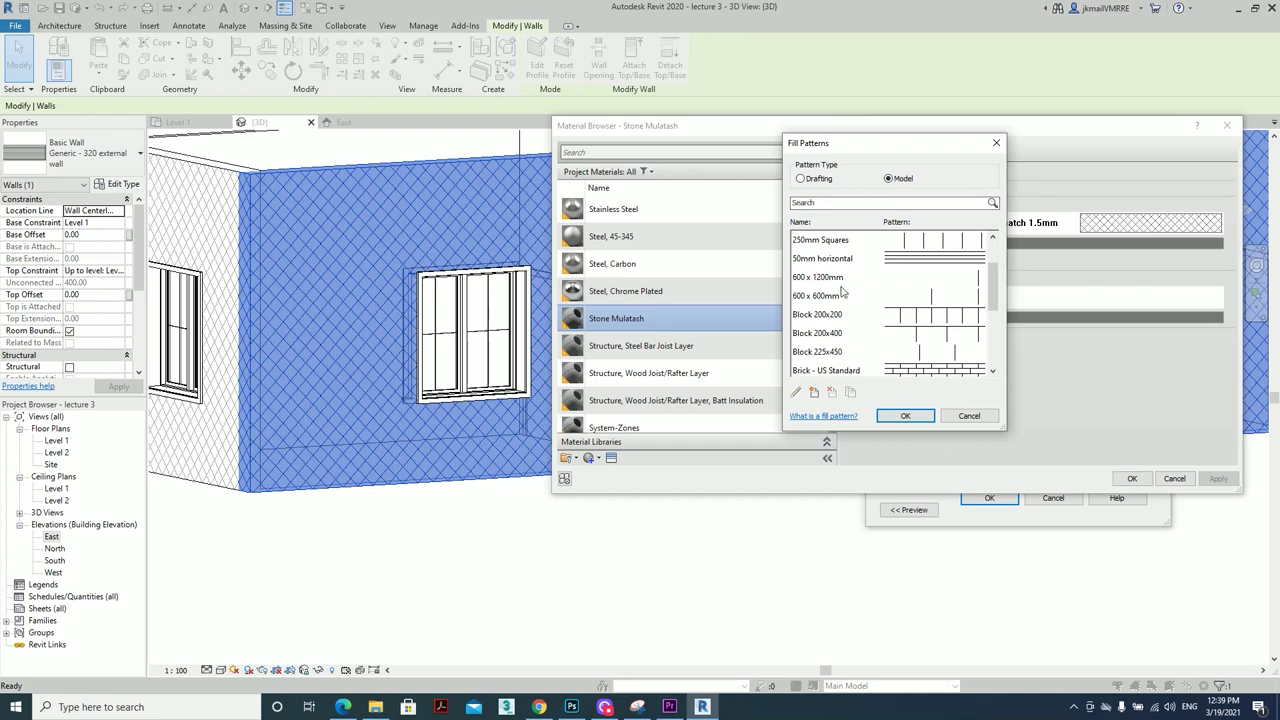
pyautogui.scroll(-2, 845, 285)
pyautogui.scroll(-1, 840, 296)
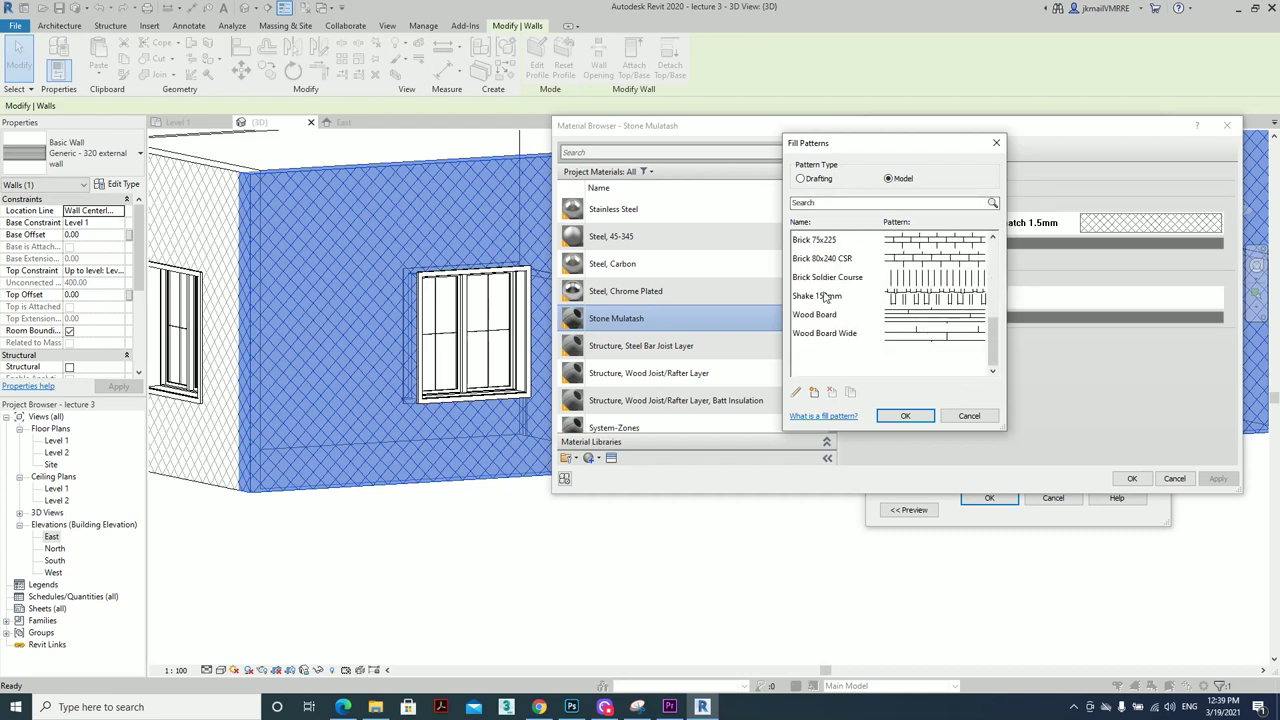
pyautogui.scroll(5, 845, 292)
# Create a new 45° parallel-line model pattern and begin replacing its default name
pyautogui.click(814, 393)
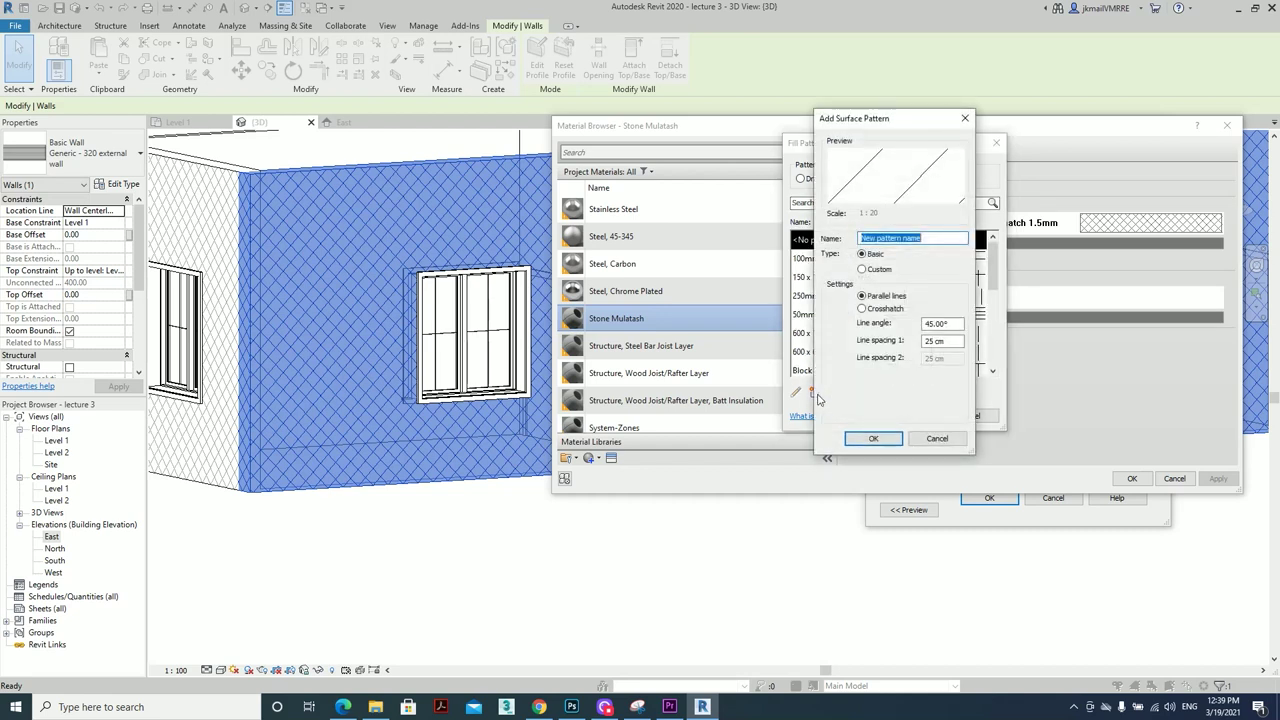
pyautogui.write('26')
pyautogui.click(874, 259)
pyautogui.click(942, 237)
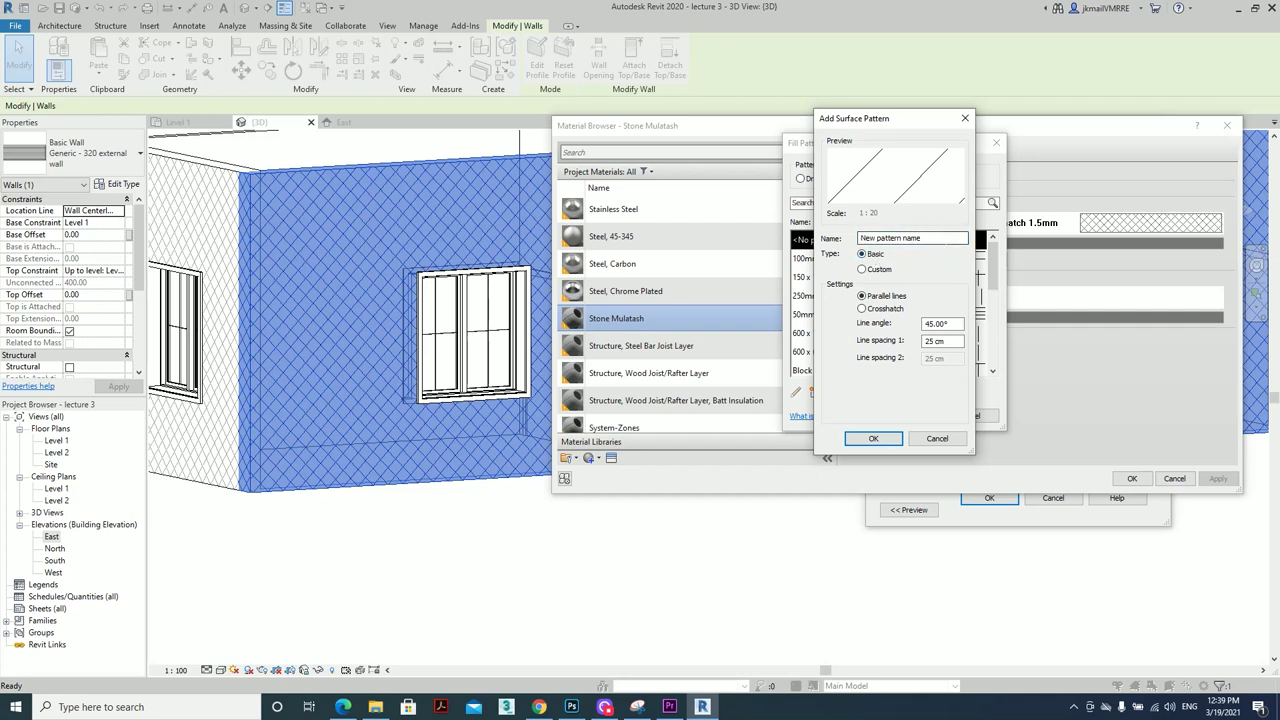
pyautogui.moveTo(942, 237); pyautogui.dragTo(858, 238)
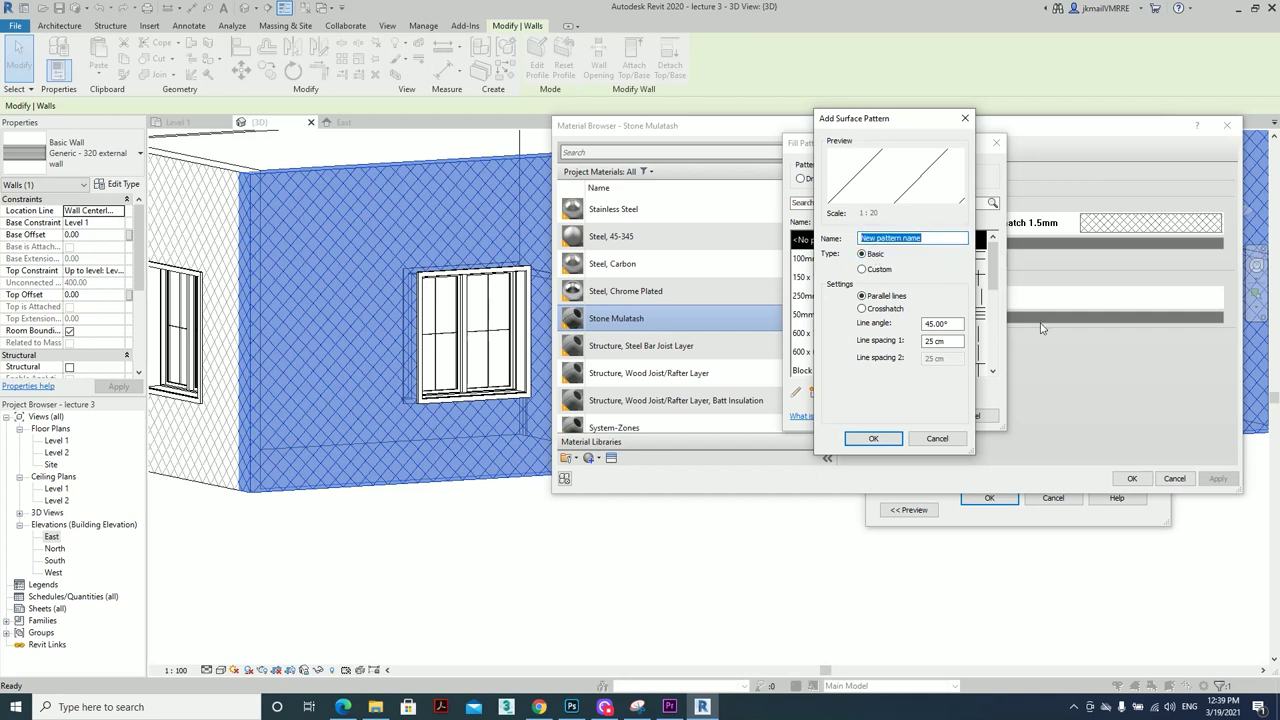
pyautogui.write('26 cm stone')
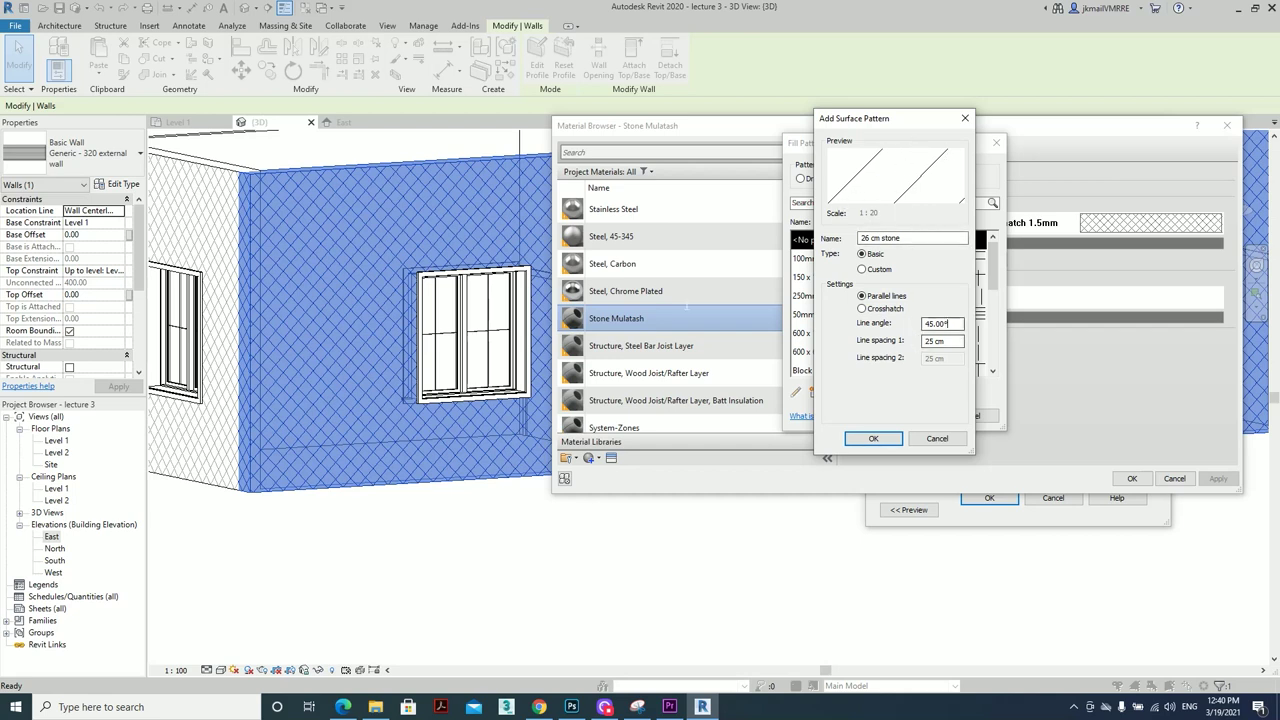
# Define the new crosshatch surface pattern at 0° with 26 cm line spacing
pyautogui.doubleClick(942, 323)
pyautogui.write('0')
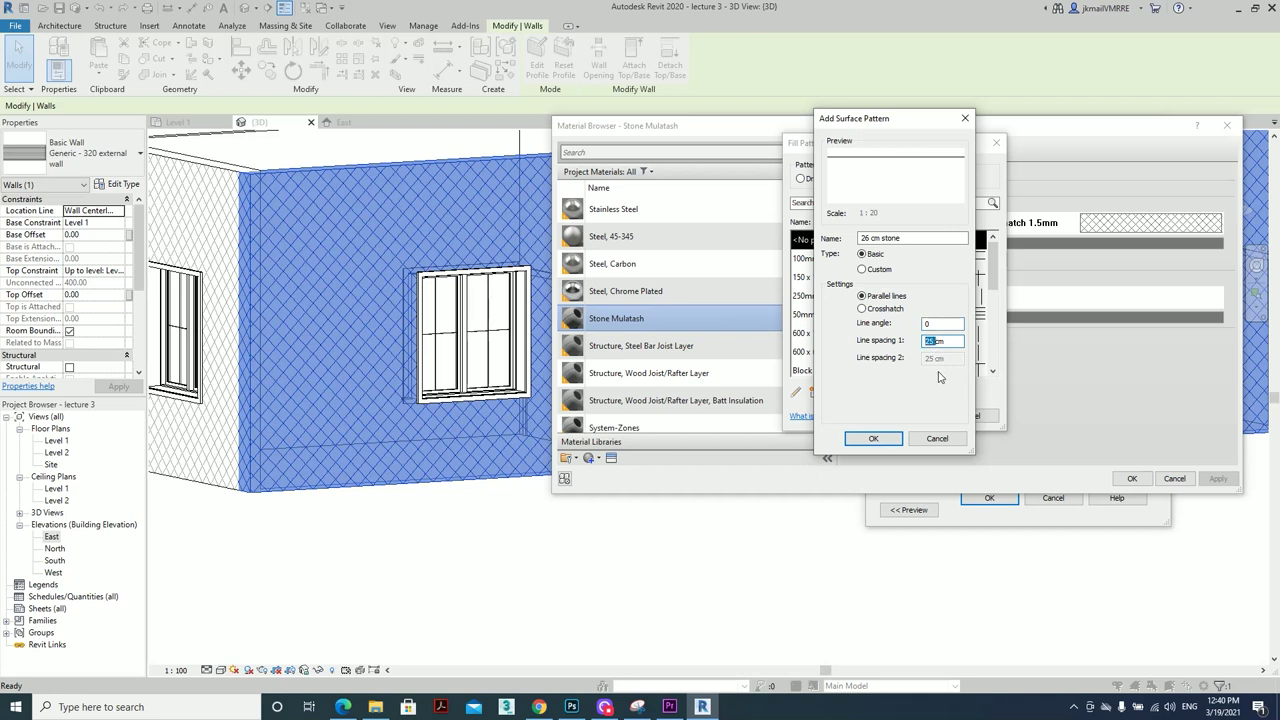
pyautogui.write('26')
pyautogui.click(888, 311)
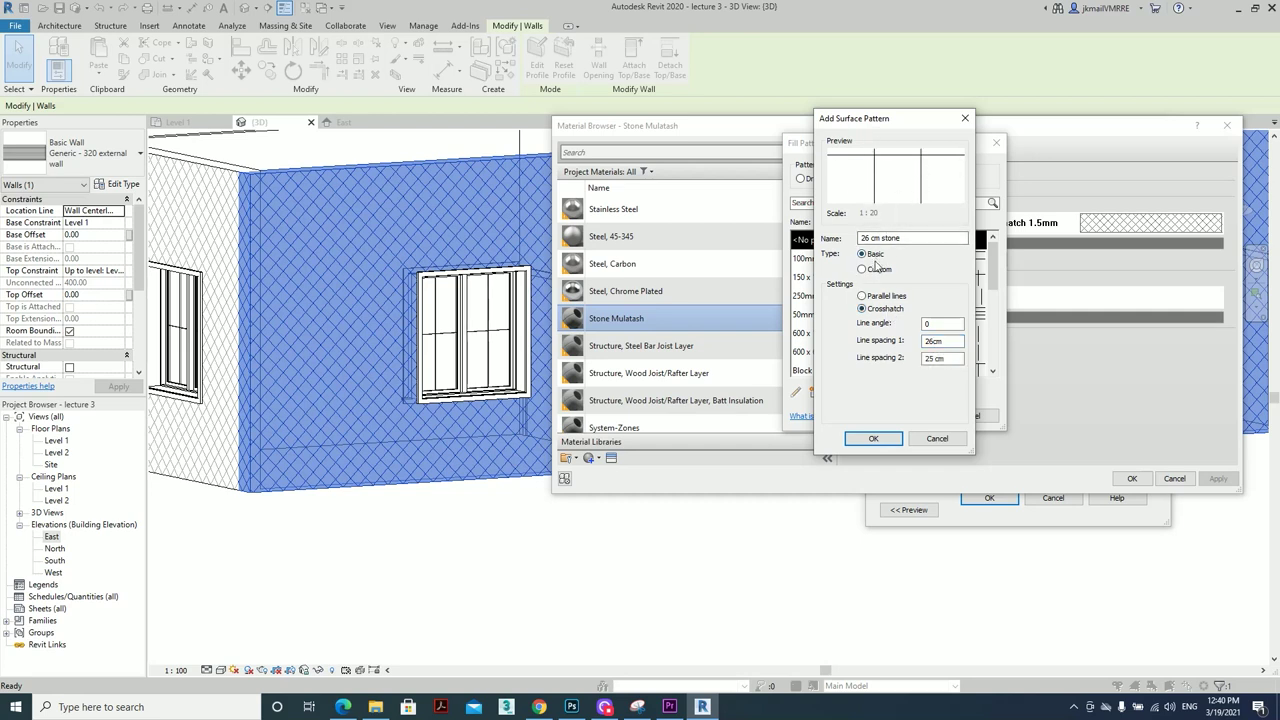
pyautogui.click(888, 440)
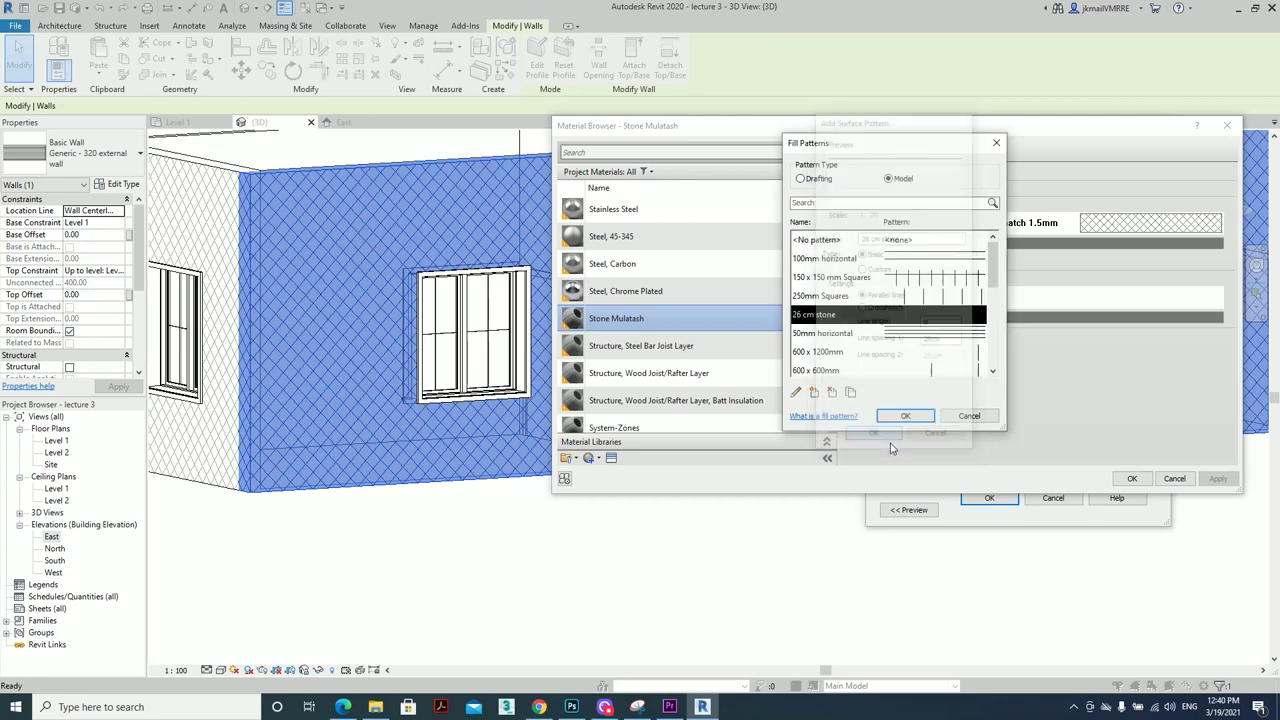
# Pick the '26 cm stone' pattern and accept it through the material, assembly and wall type dialogs
pyautogui.click(899, 414)
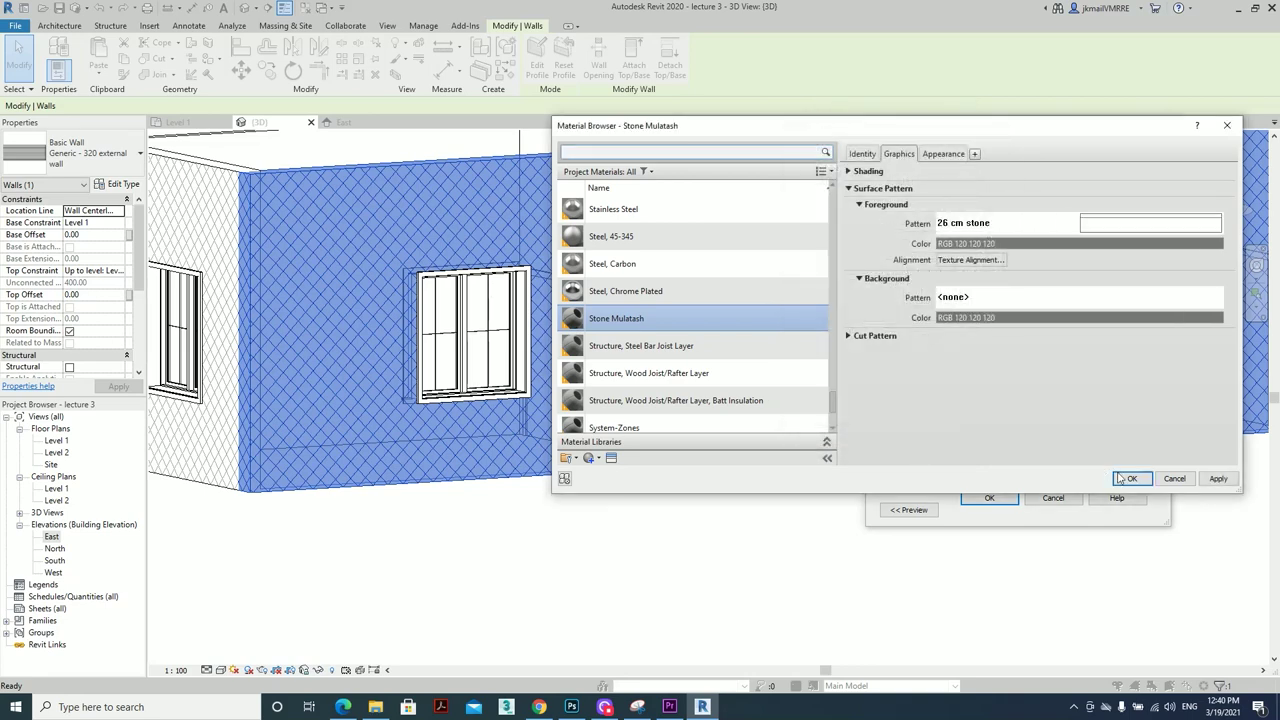
pyautogui.click(1132, 478)
pyautogui.click(990, 498)
pyautogui.click(998, 508)
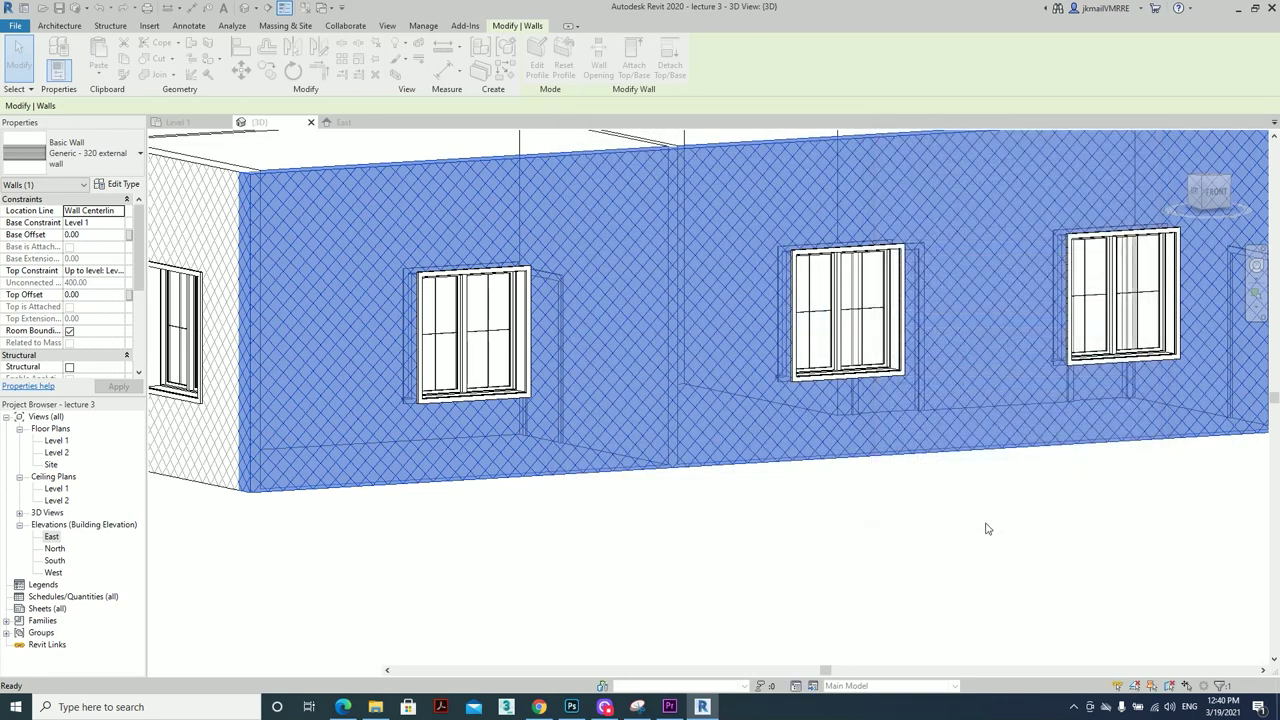
# Confirm the wall type properties and orbit to a corner view of the house
pyautogui.click(985, 528)
pyautogui.scroll(-2, 762, 560)
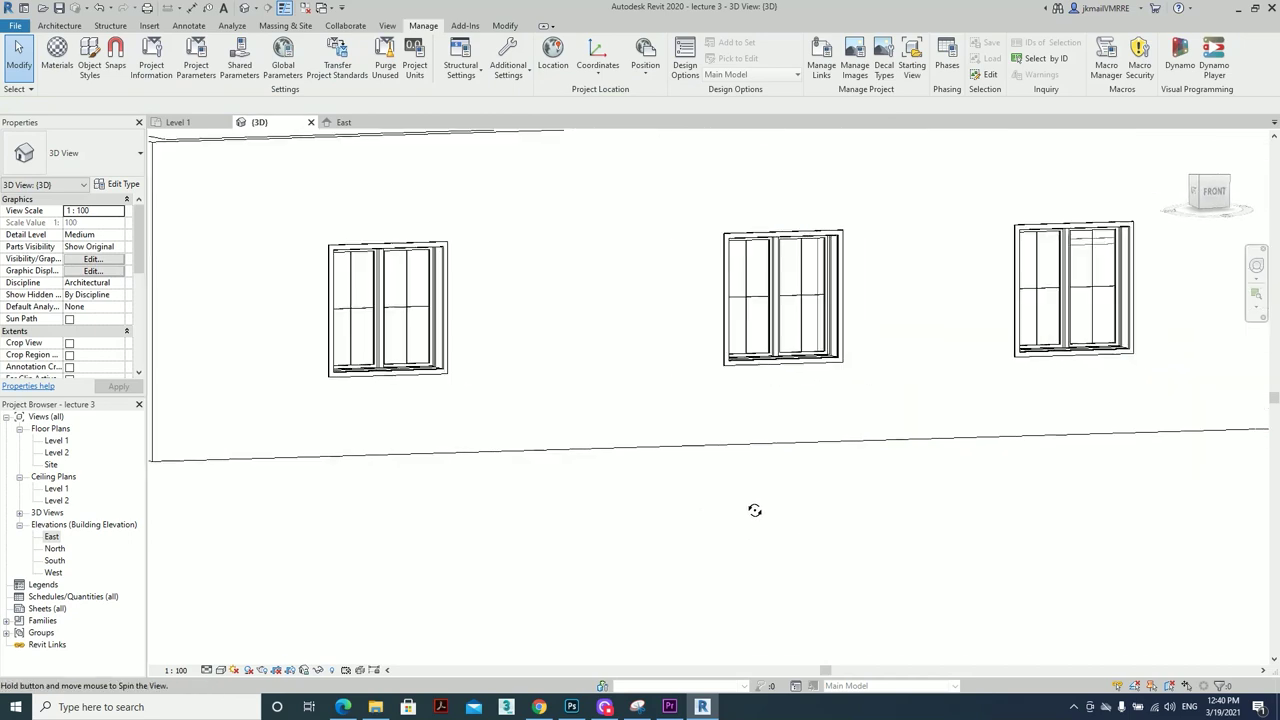
pyautogui.scroll(-1, 752, 509)
pyautogui.scroll(-3, 751, 515)
pyautogui.moveTo(751, 520)
pyautogui.keyDown('shift'); pyautogui.mouseDown(button='middle')
pyautogui.moveTo(568, 516)
pyautogui.moveTo(600, 510)
pyautogui.mouseUp(button='middle'); pyautogui.keyUp('shift')
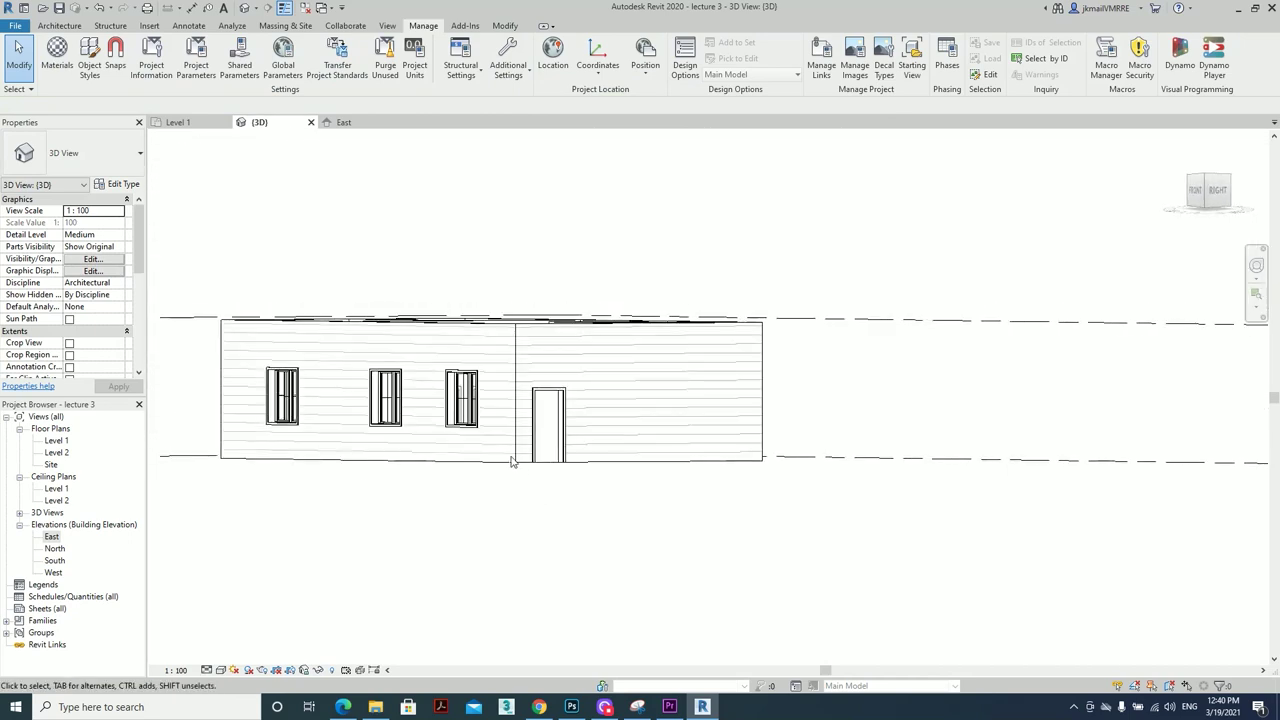
pyautogui.scroll(3, 486, 443)
pyautogui.keyDown('shift'); pyautogui.moveTo(460, 537); pyautogui.dragTo(740, 541, button='middle'); pyautogui.keyUp('shift')
# Select the casement window on the wall
pyautogui.click(647, 375)
pyautogui.scroll(2, 740, 541)
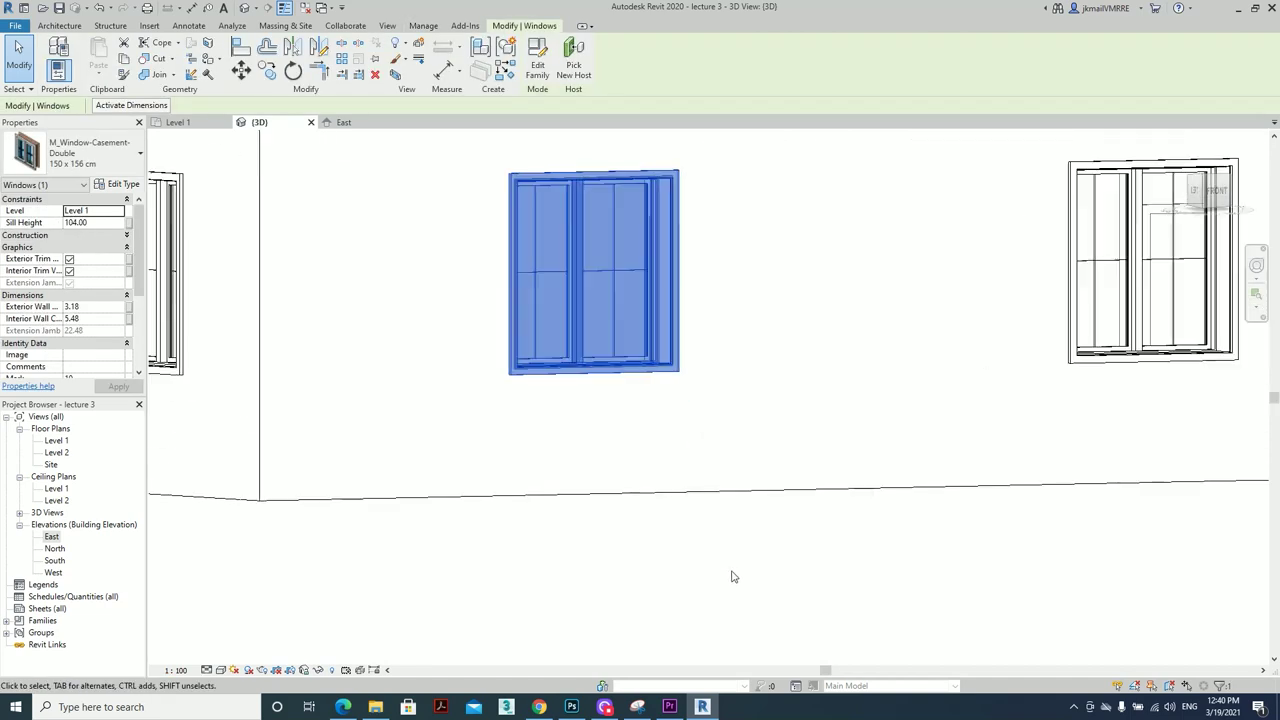
pyautogui.click(731, 574)
pyautogui.click(589, 329)
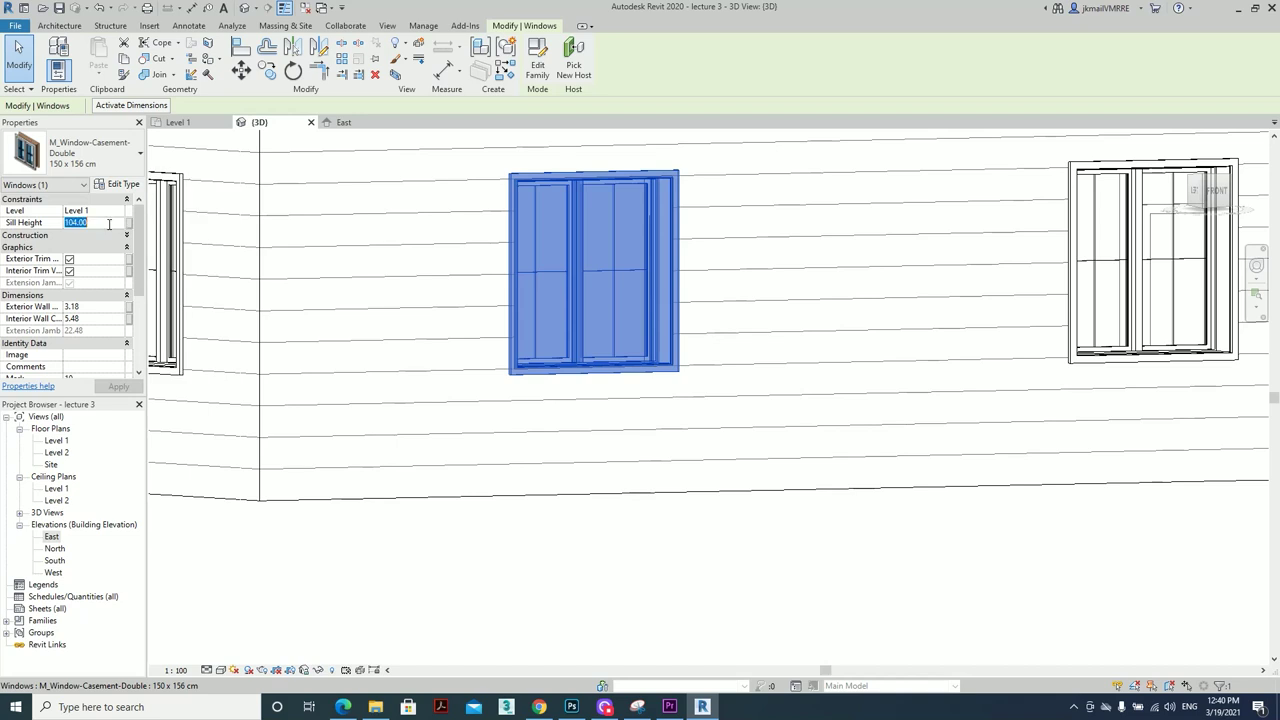
pyautogui.click(569, 495)
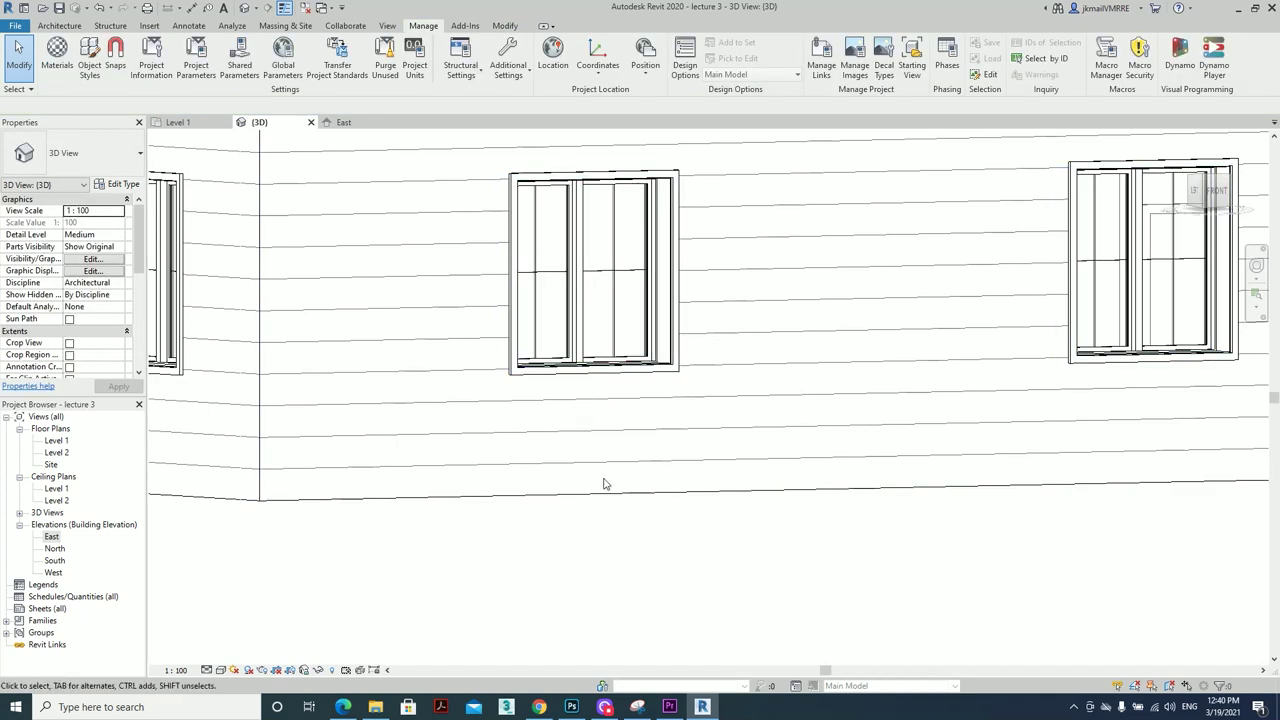
pyautogui.click(580, 370)
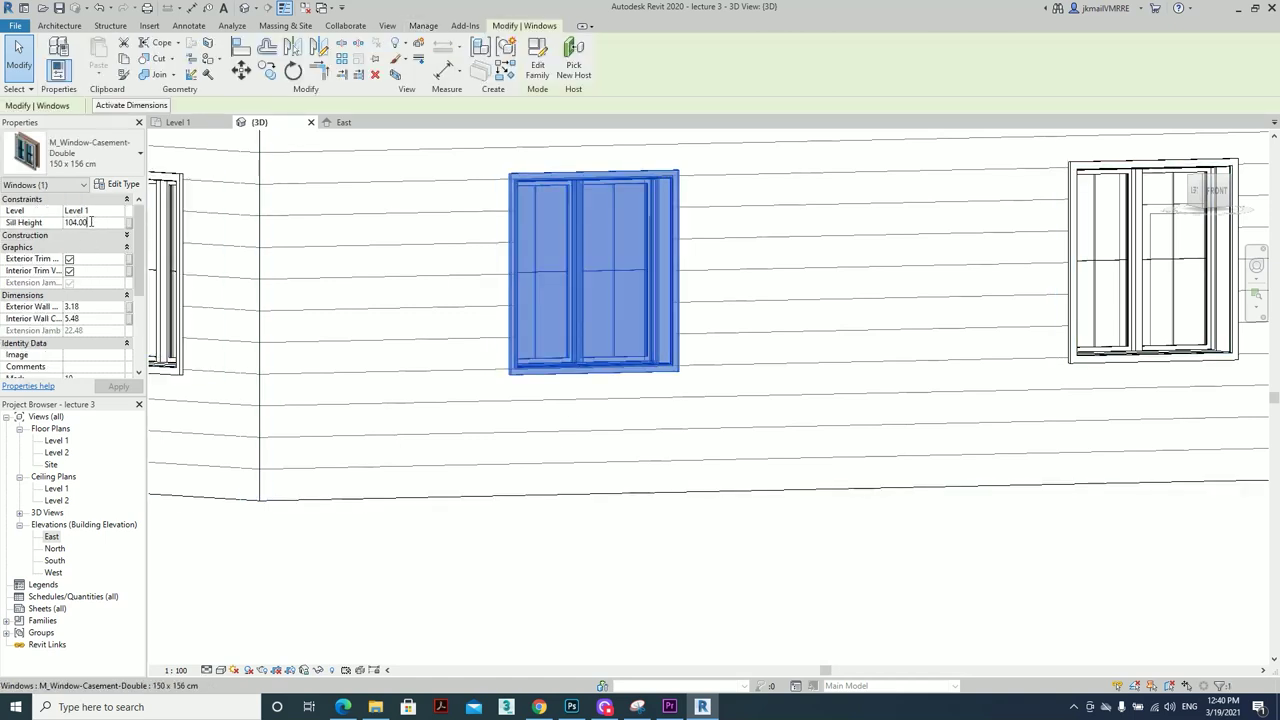
# Change the window's sill height to 100, then to 90
pyautogui.click(91, 222)
pyautogui.write('100')
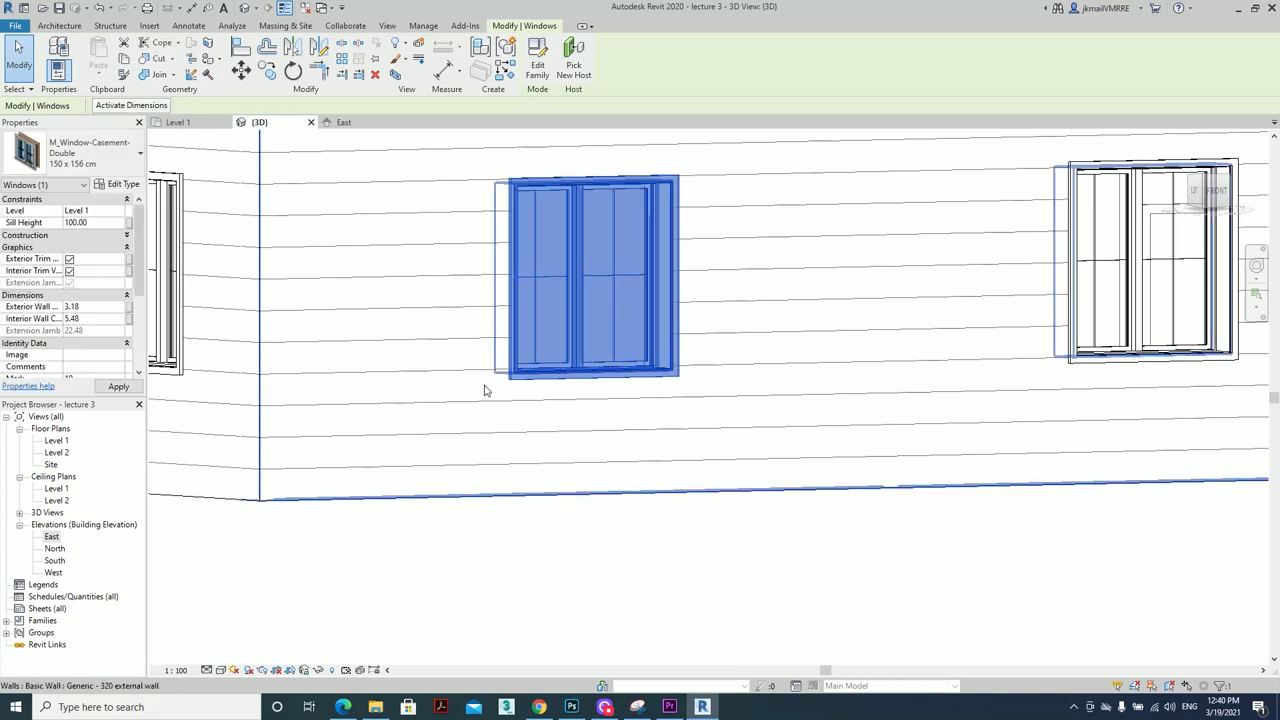
pyautogui.click(100, 223)
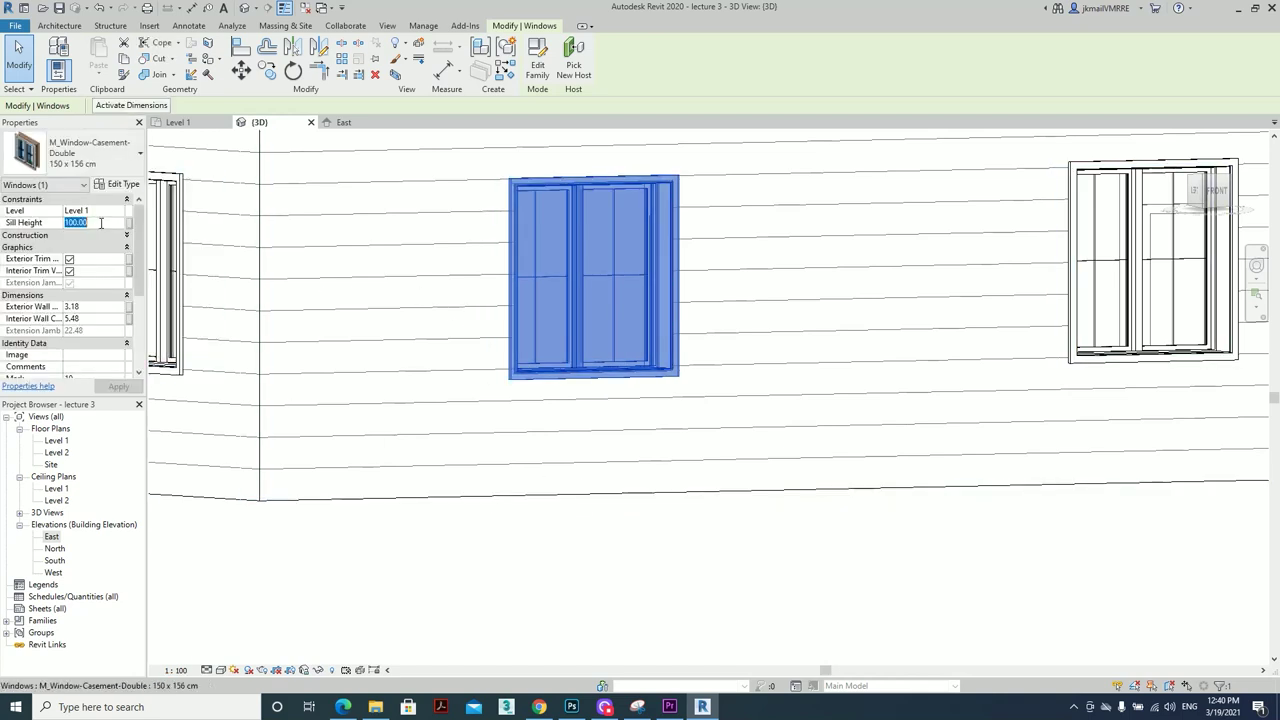
pyautogui.write('90')
pyautogui.click(760, 592)
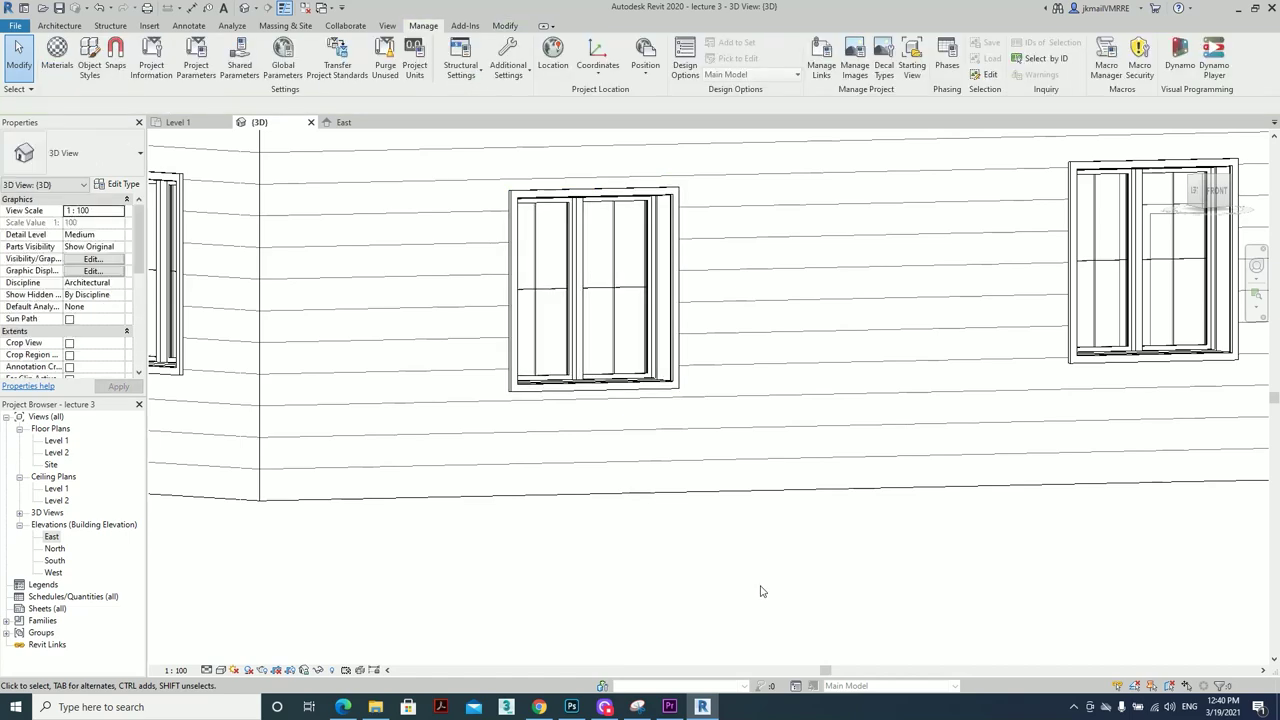
# Reselect the casement window from a level frontal view of the wall
pyautogui.keyDown('shift'); pyautogui.moveTo(563, 457); pyautogui.dragTo(709, 594, button='middle'); pyautogui.keyUp('shift')
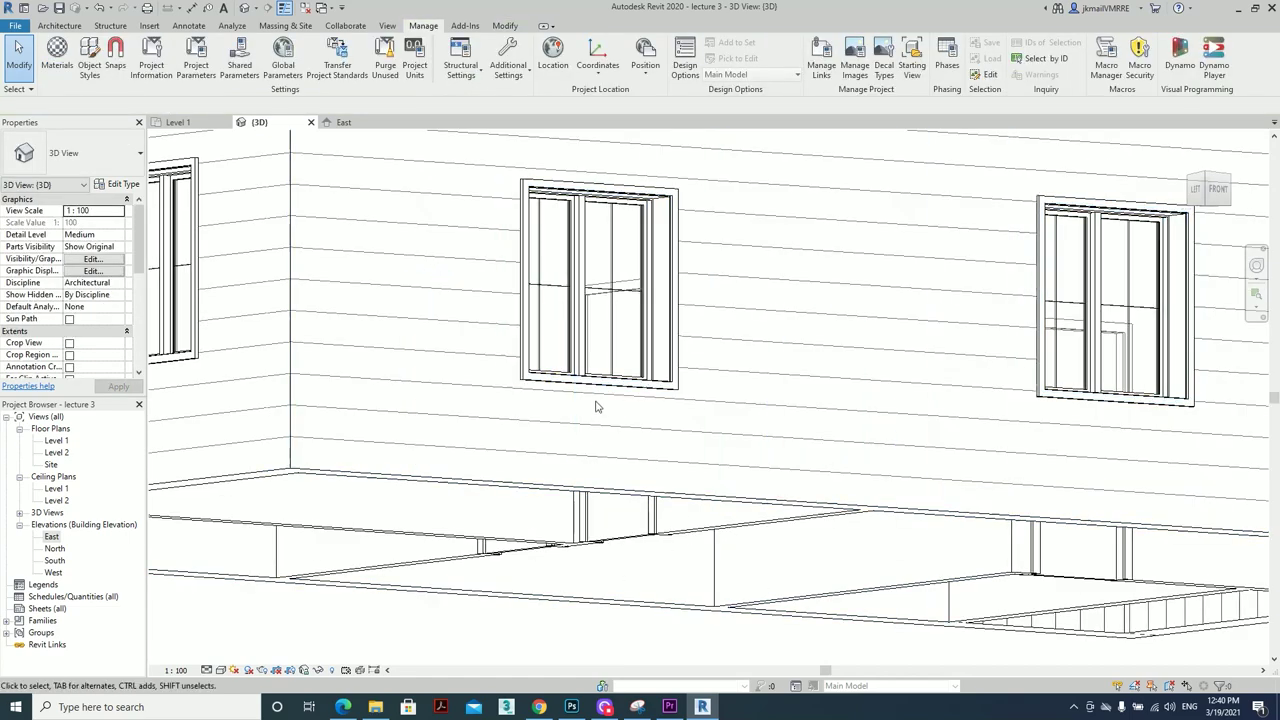
pyautogui.click(528, 382)
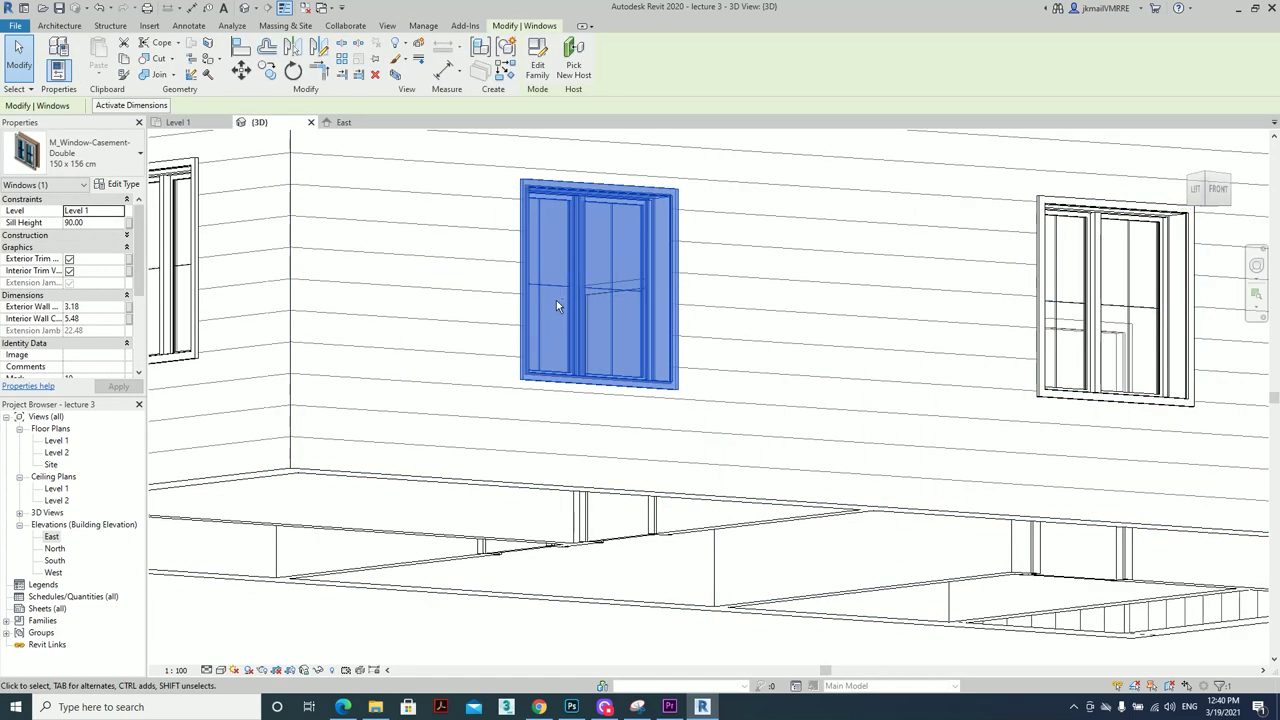
pyautogui.moveTo(556, 306)
pyautogui.keyDown('shift'); pyautogui.mouseDown(button='middle')
pyautogui.moveTo(643, 400)
pyautogui.moveTo(640, 434)
pyautogui.mouseUp(button='middle'); pyautogui.keyUp('shift')
pyautogui.scroll(3, 640, 449)
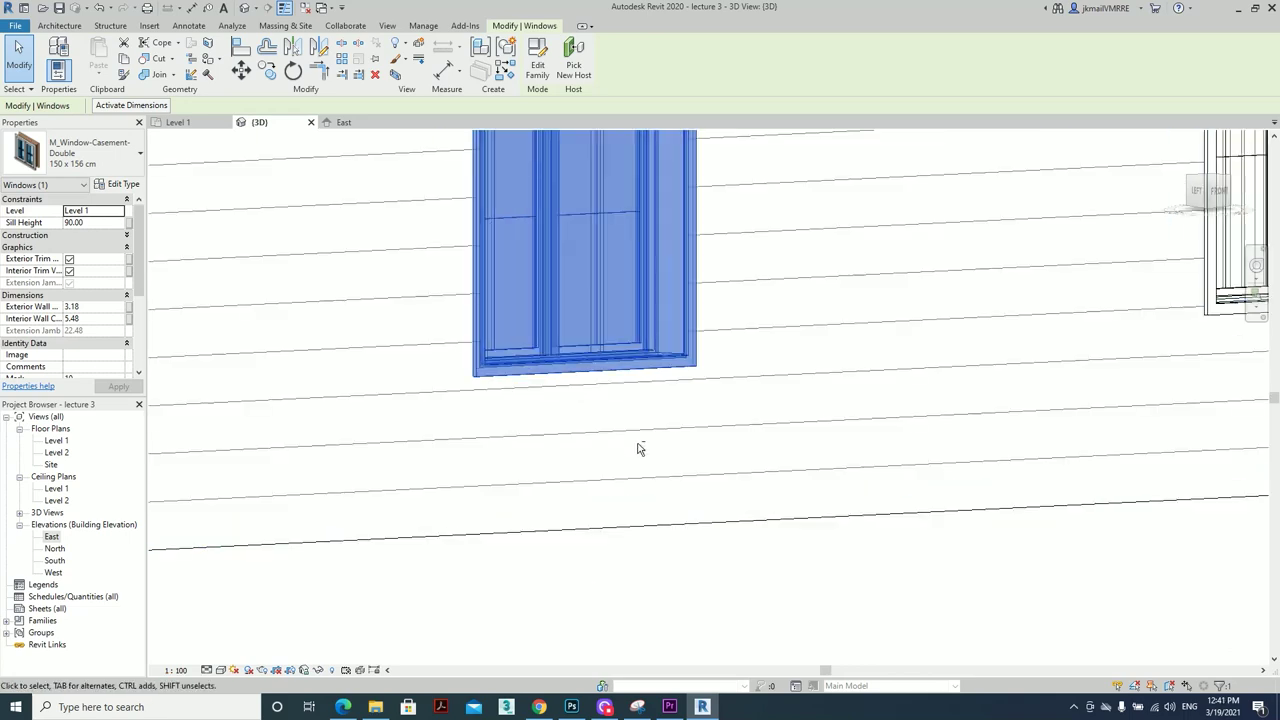
pyautogui.keyDown('shift'); pyautogui.moveTo(681, 389); pyautogui.dragTo(663, 500, button='middle'); pyautogui.keyUp('shift')
pyautogui.scroll(-3, 646, 503)
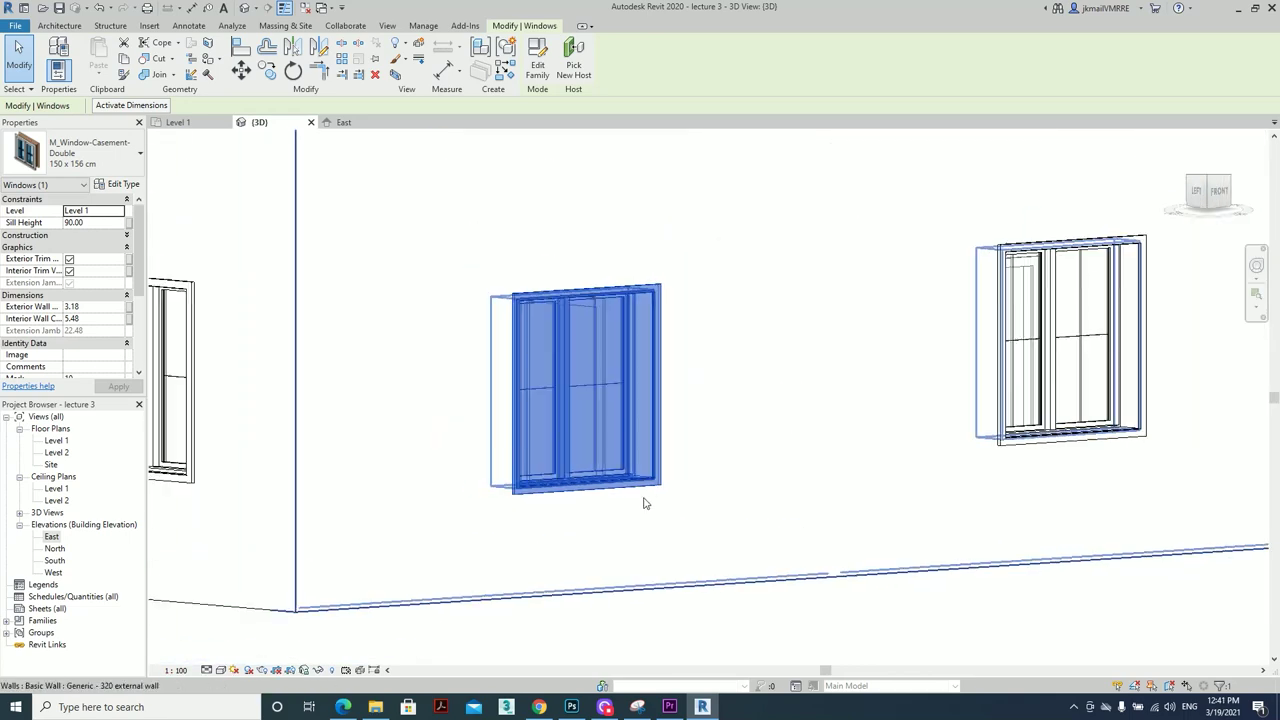
# Set the sill height back to 104 and view the whole building
pyautogui.click(98, 224)
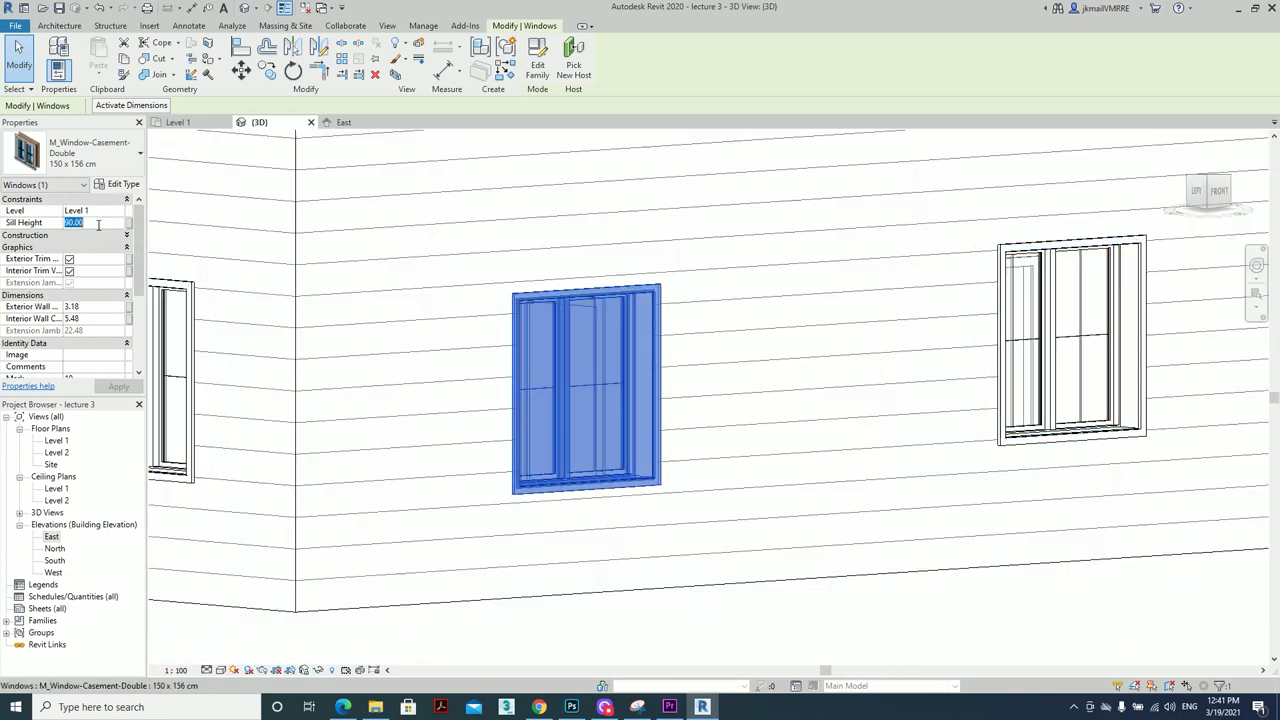
pyautogui.write('104')
pyautogui.press('Return')
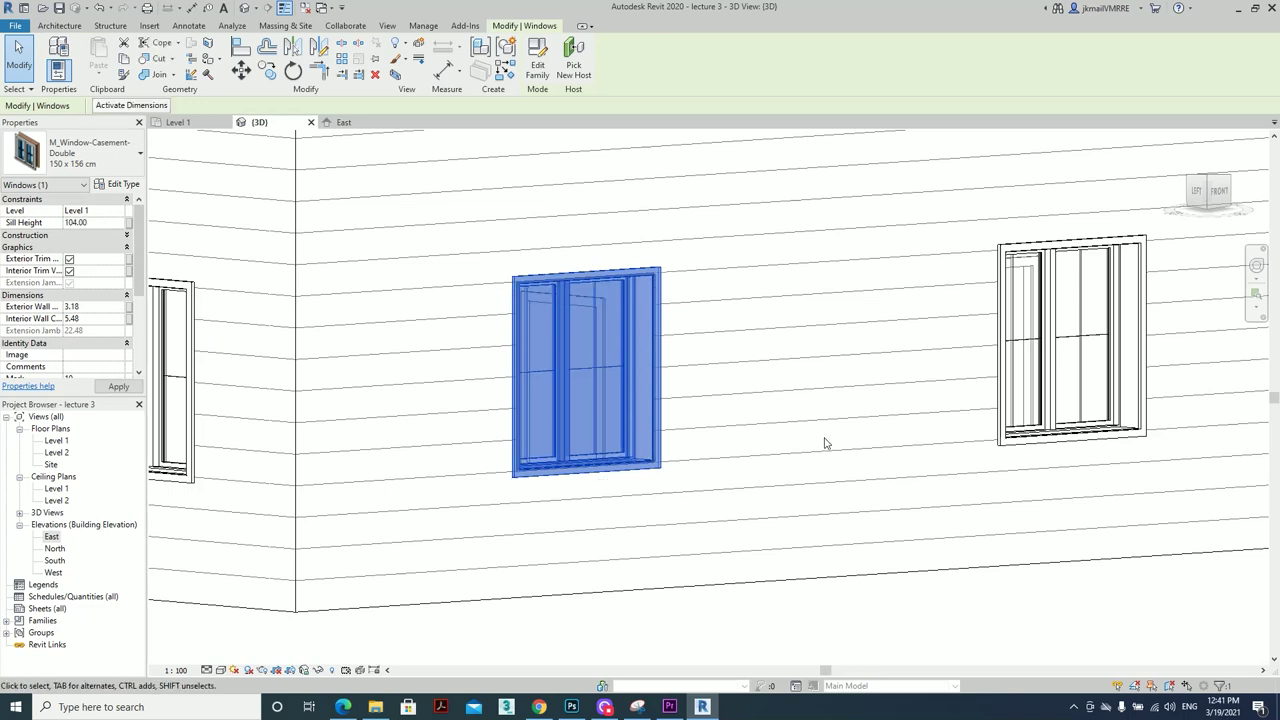
pyautogui.press('Escape')
pyautogui.scroll(-5, 545, 268)
pyautogui.keyDown('shift'); pyautogui.moveTo(545, 300); pyautogui.dragTo(470, 405, button='middle'); pyautogui.keyUp('shift')
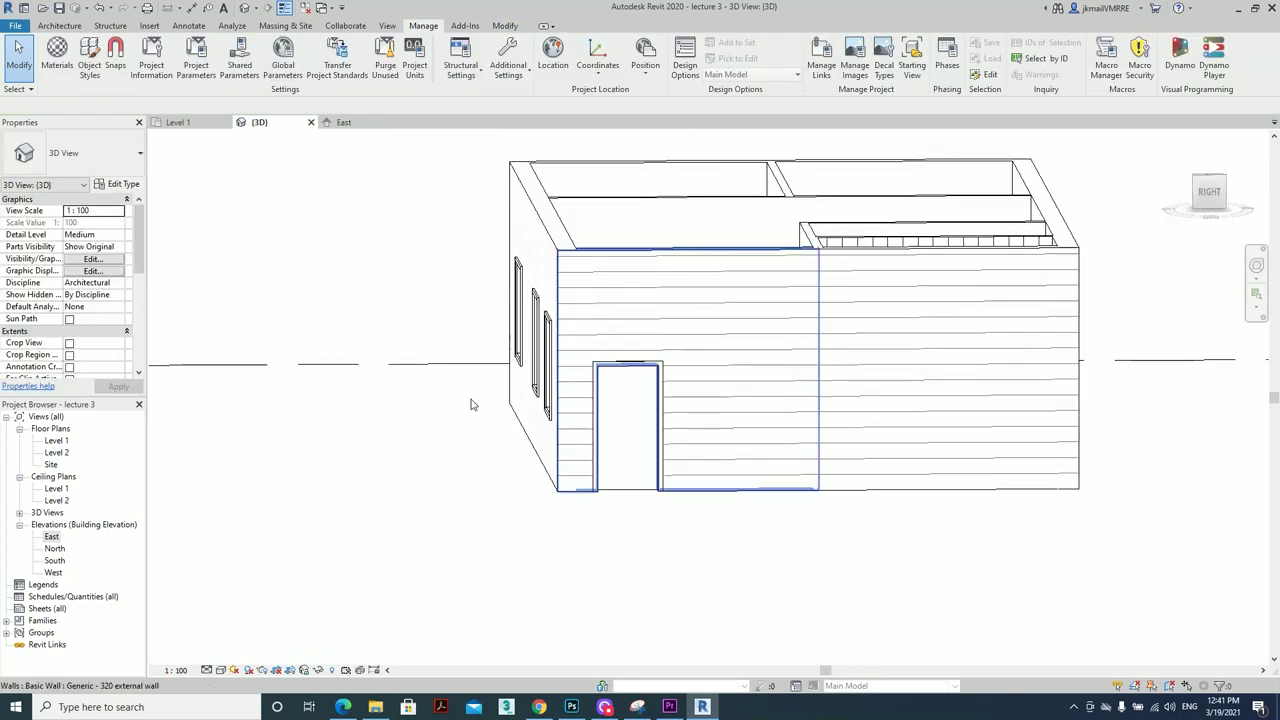
# Inspect the entrance door in the 3D view, then deselect it
pyautogui.scroll(3, 651, 443)
pyautogui.scroll(3, 649, 429)
pyautogui.click(617, 500)
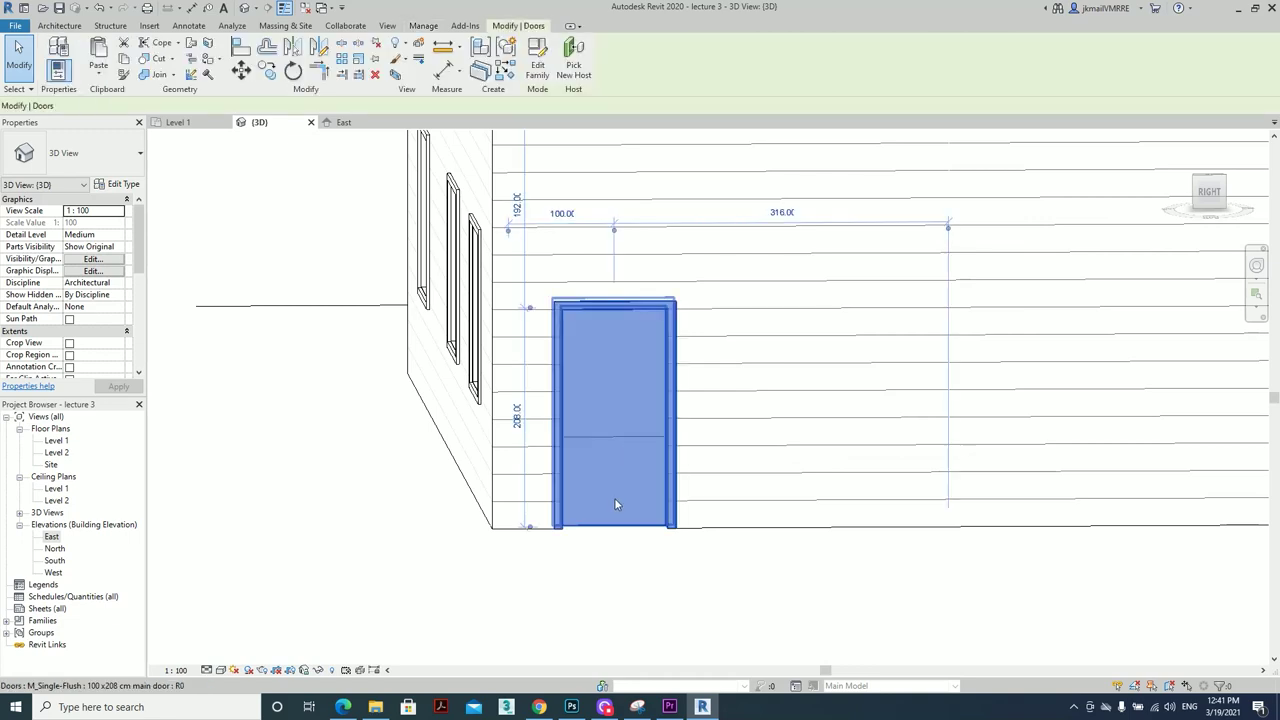
pyautogui.keyDown('shift'); pyautogui.moveTo(617, 506); pyautogui.dragTo(769, 500, button='middle'); pyautogui.keyUp('shift')
pyautogui.scroll(-5, 700, 470)
pyautogui.press('Escape')
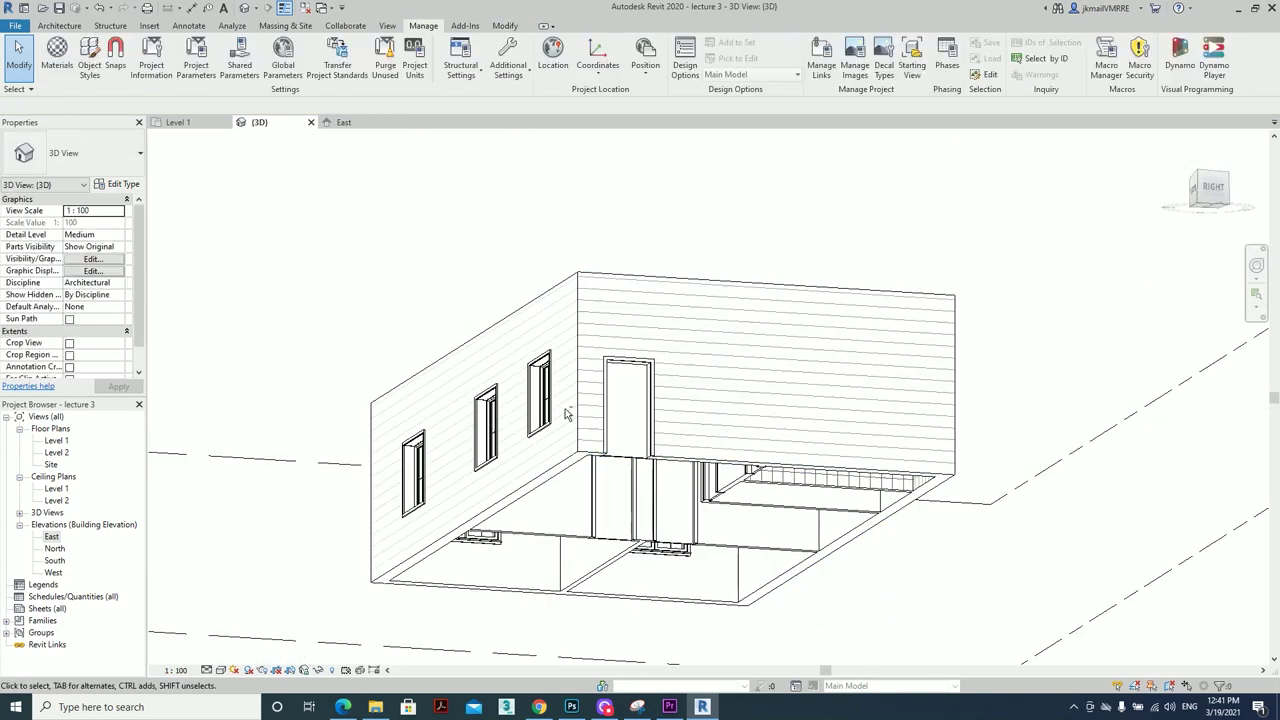
# Orbit the 3D model to look down into the rooms
pyautogui.keyDown('shift'); pyautogui.moveTo(620, 500); pyautogui.dragTo(530, 655, button='middle'); pyautogui.keyUp('shift')
pyautogui.scroll(-5, 484, 492)
pyautogui.keyDown('shift'); pyautogui.moveTo(557, 537); pyautogui.dragTo(608, 540, button='middle'); pyautogui.keyUp('shift')
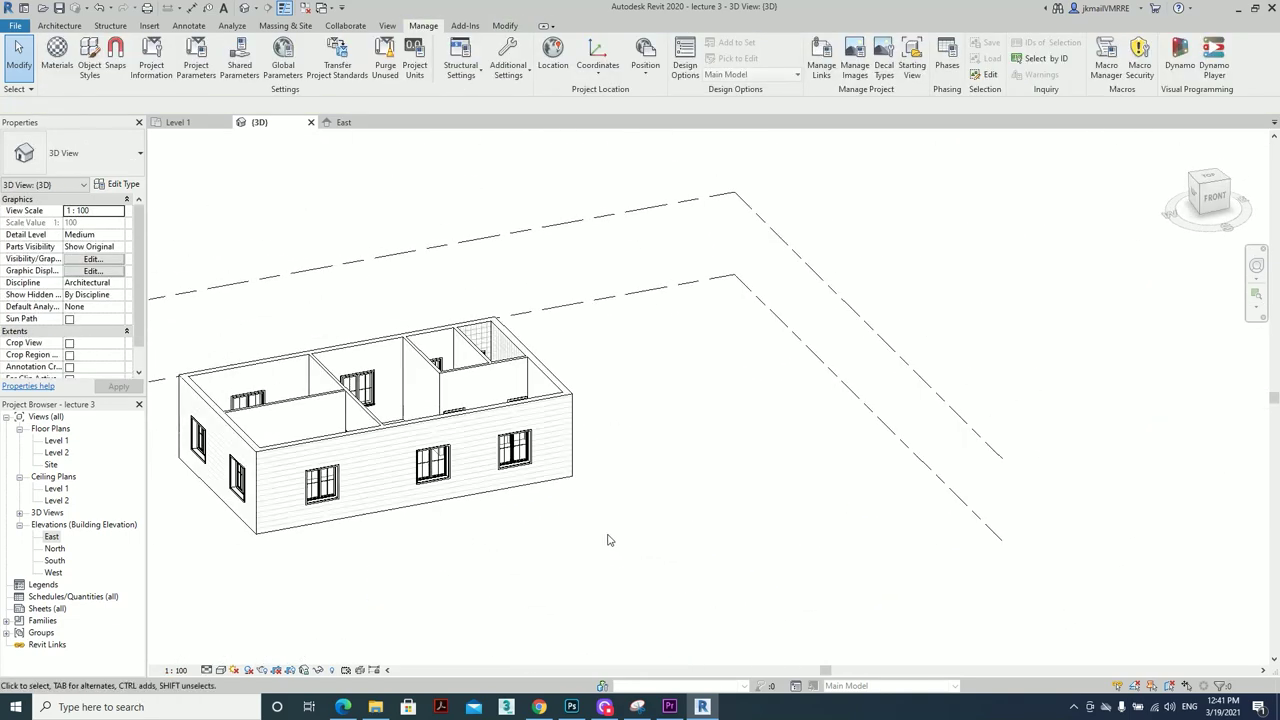
pyautogui.scroll(1, 650, 556)
pyautogui.scroll(1, 490, 500)
pyautogui.scroll(3, 576, 489)
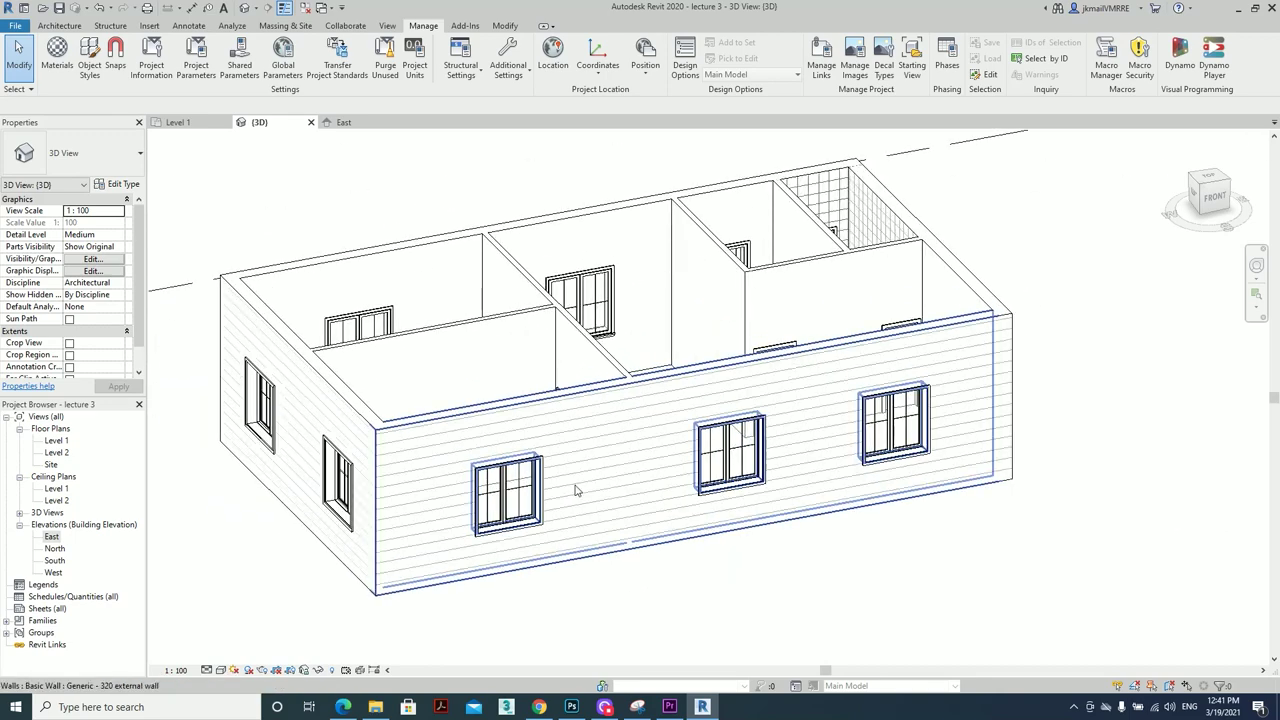
pyautogui.keyDown('shift'); pyautogui.moveTo(570, 489); pyautogui.dragTo(193, 328, button='middle'); pyautogui.keyUp('shift')
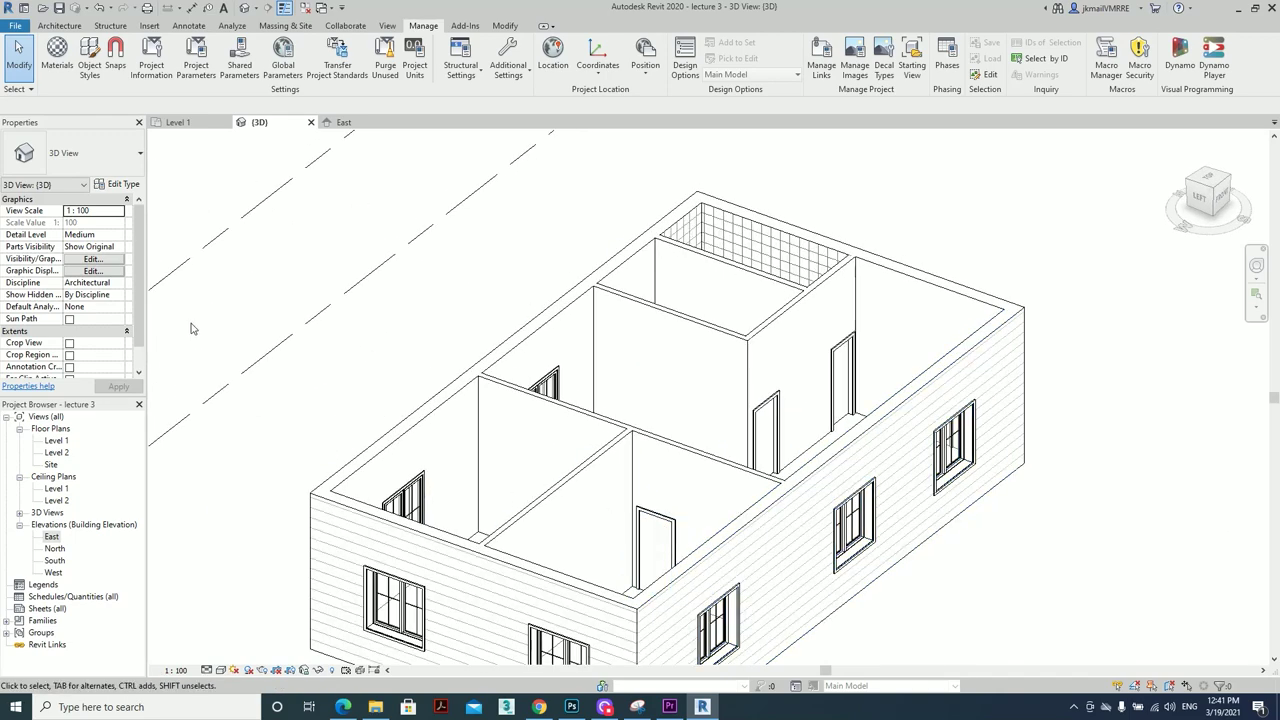
# In the Level 1 plan, select the door by the right wall
pyautogui.click(177, 122)
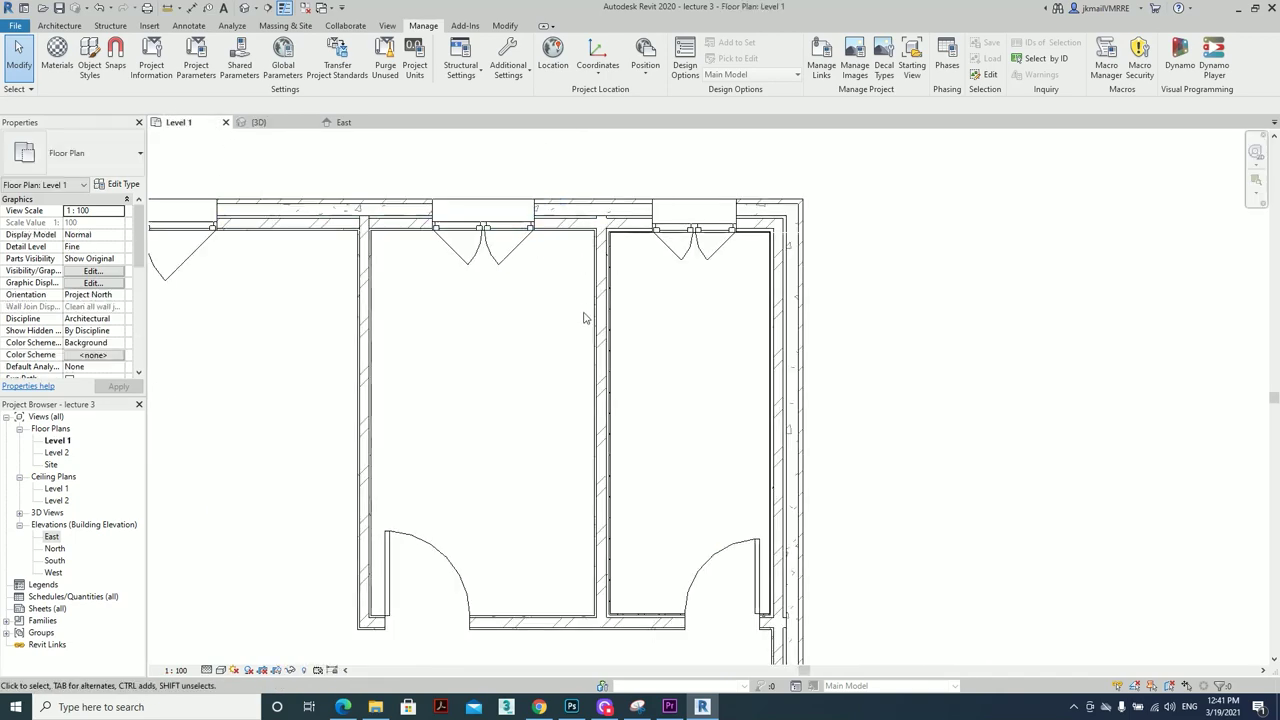
pyautogui.scroll(-2, 561, 476)
pyautogui.moveTo(561, 476); pyautogui.dragTo(724, 326, button='middle')
pyautogui.click(720, 512)
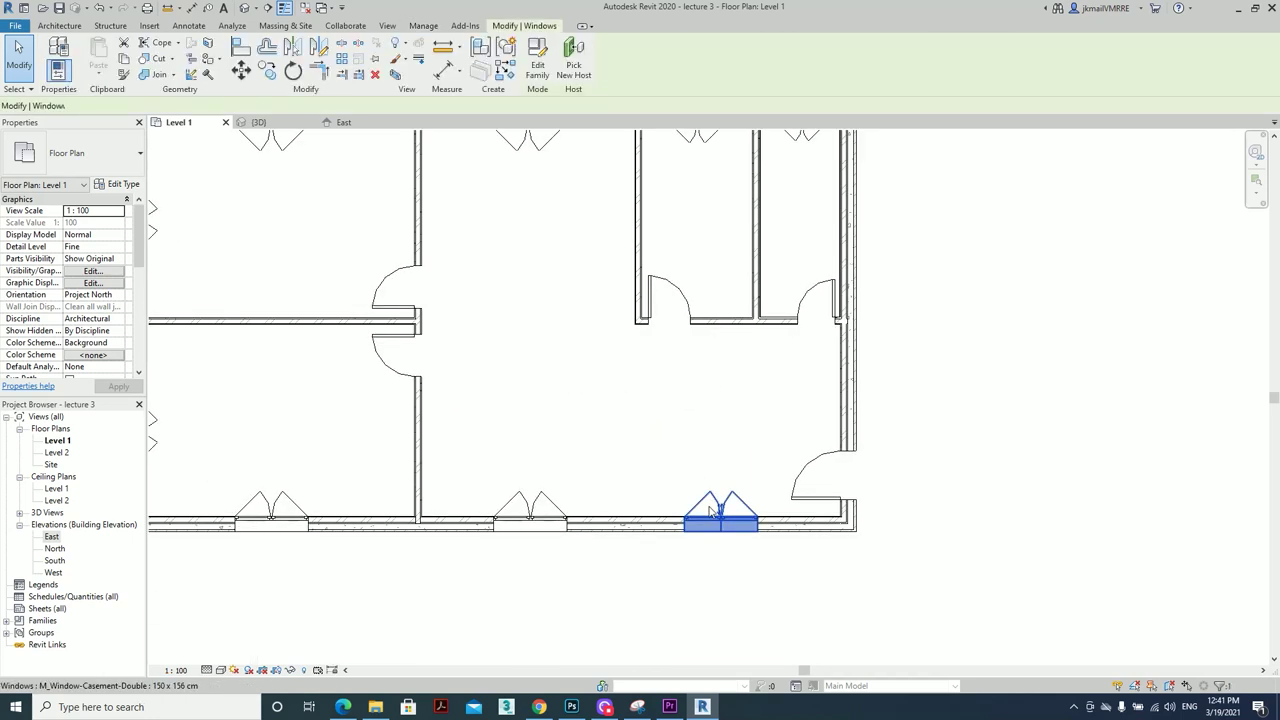
pyautogui.click(787, 502)
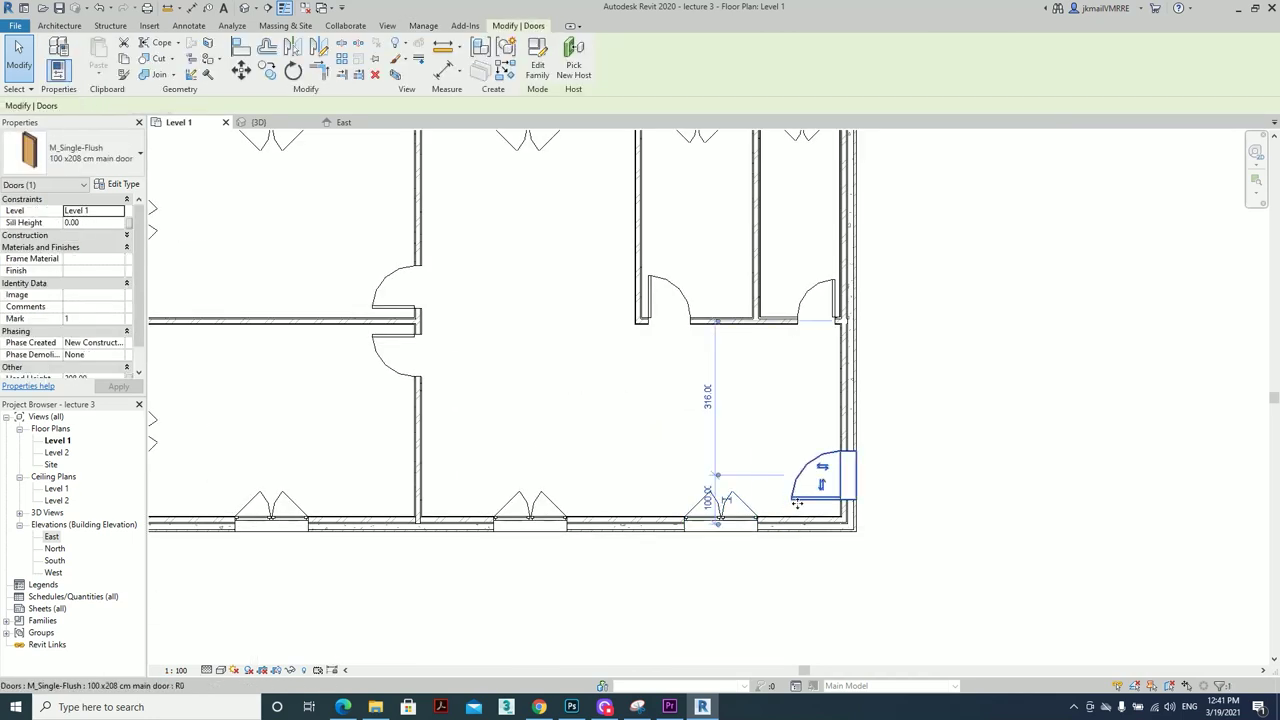
pyautogui.click(925, 541)
pyautogui.click(847, 497)
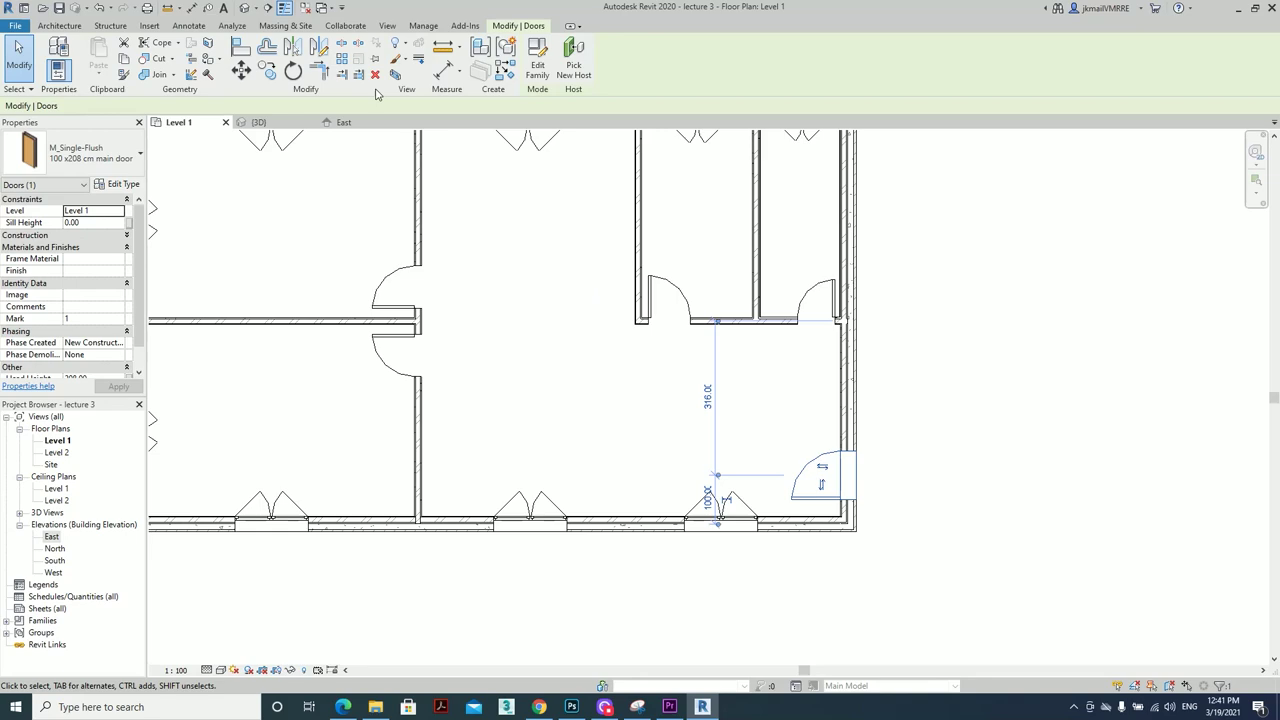
# Check that exterior door in 3D, then reselect it in the Level 1 plan
pyautogui.click(248, 7)
pyautogui.moveTo(560, 430)
pyautogui.keyDown('shift'); pyautogui.mouseDown(button='middle')
pyautogui.moveTo(527, 440)
pyautogui.moveTo(670, 470)
pyautogui.mouseUp(button='middle'); pyautogui.keyUp('shift')
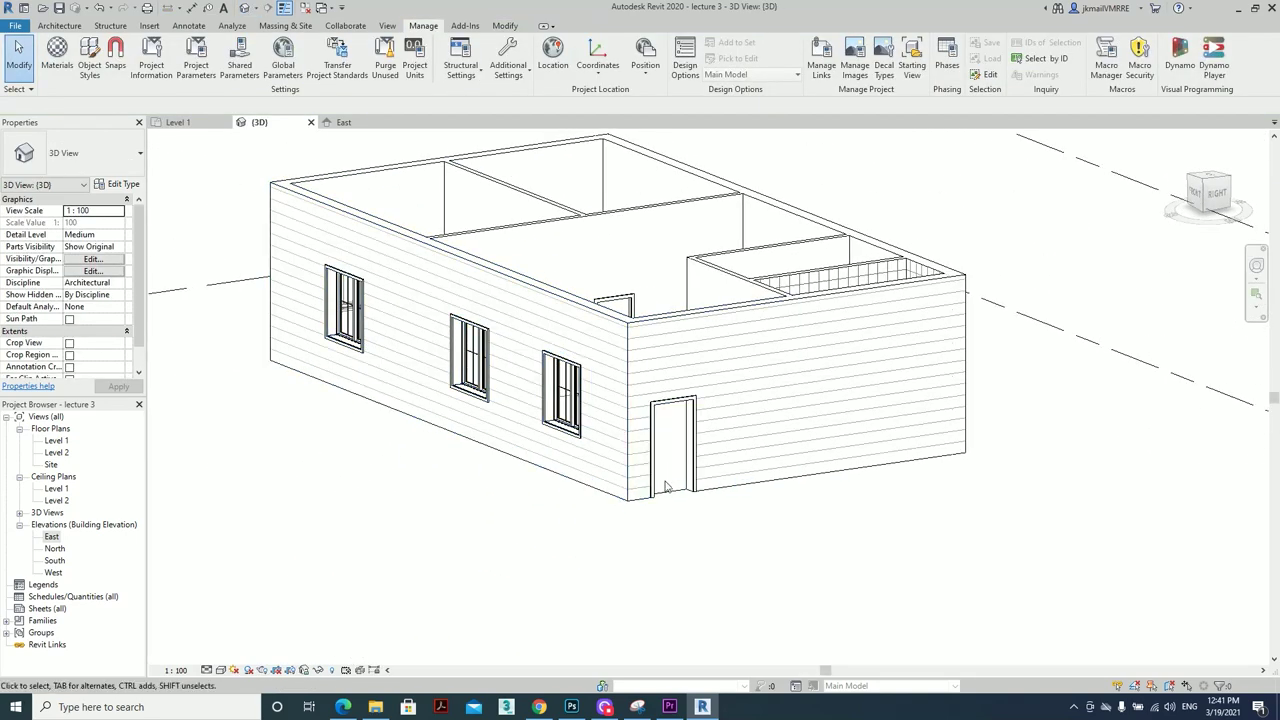
pyautogui.click(666, 487)
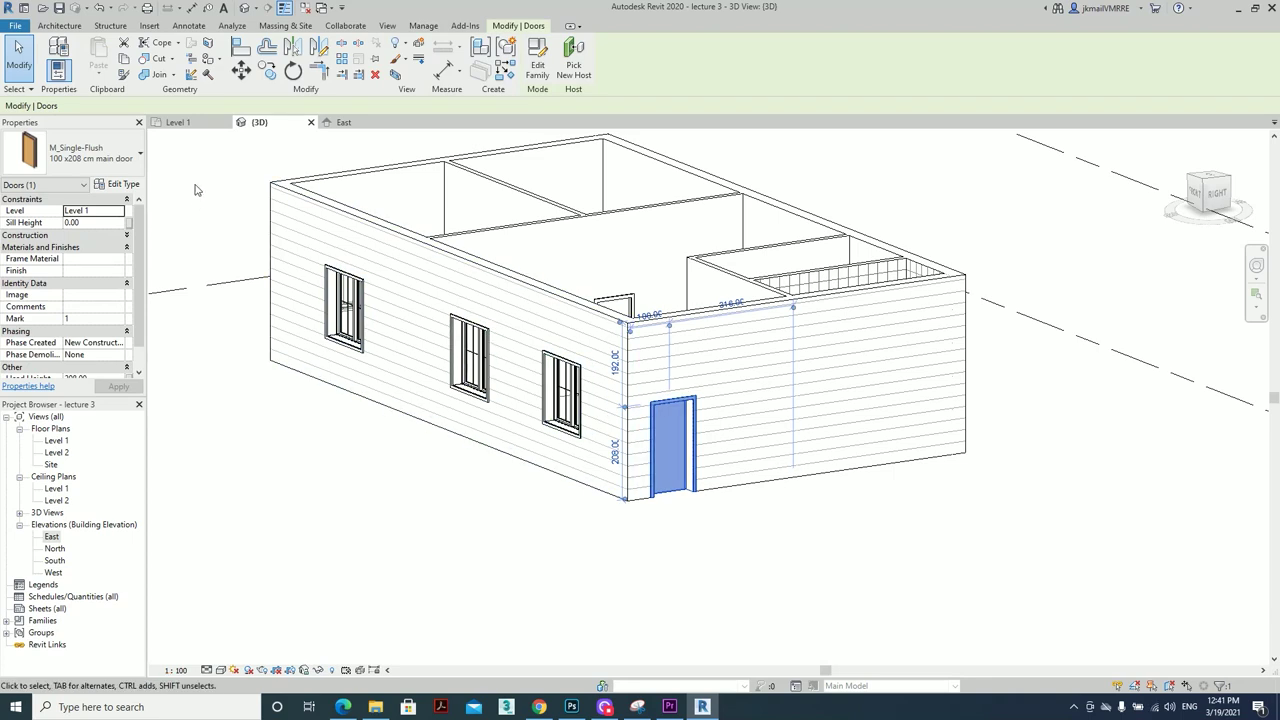
pyautogui.click(190, 123)
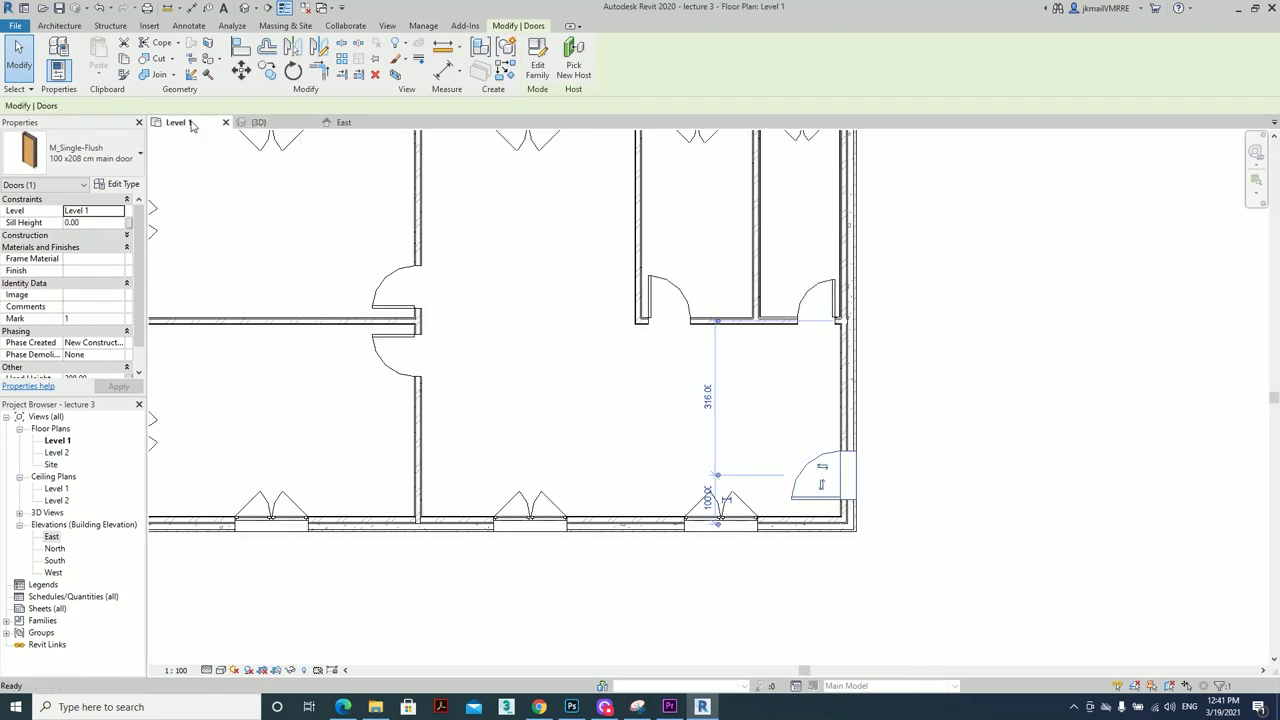
pyautogui.click(872, 462)
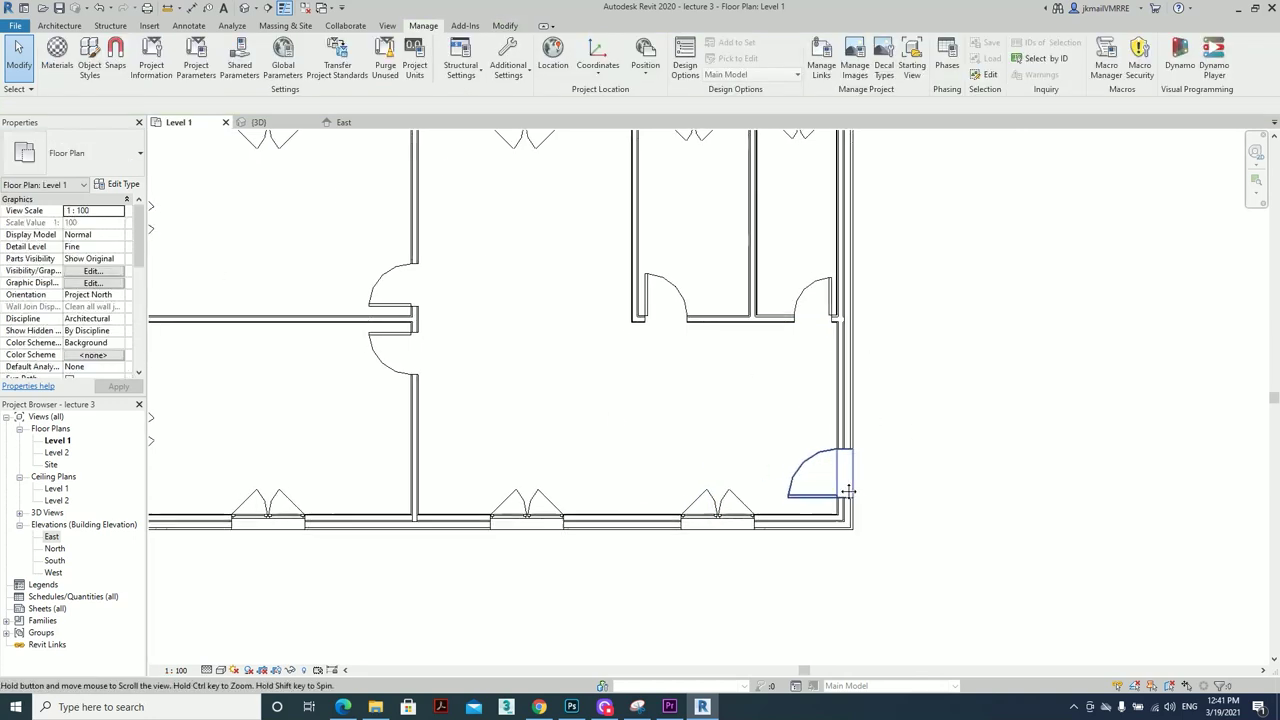
pyautogui.click(812, 468)
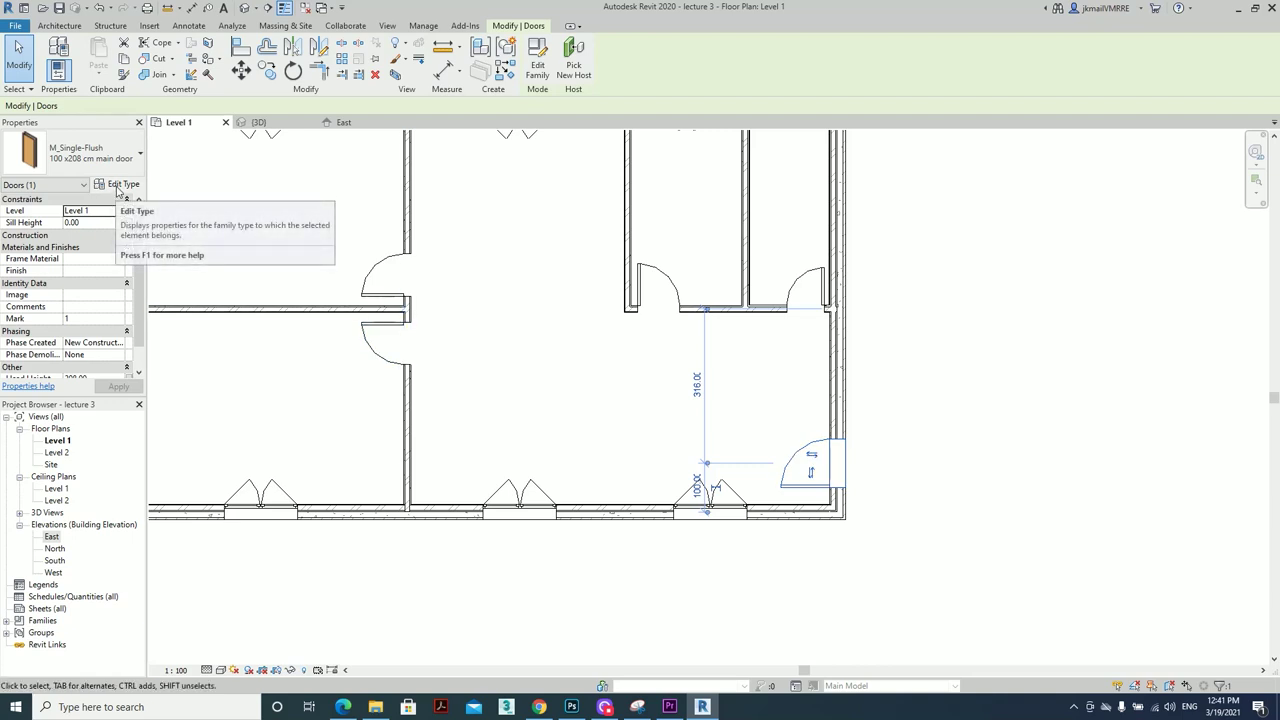
pyautogui.click(118, 186)
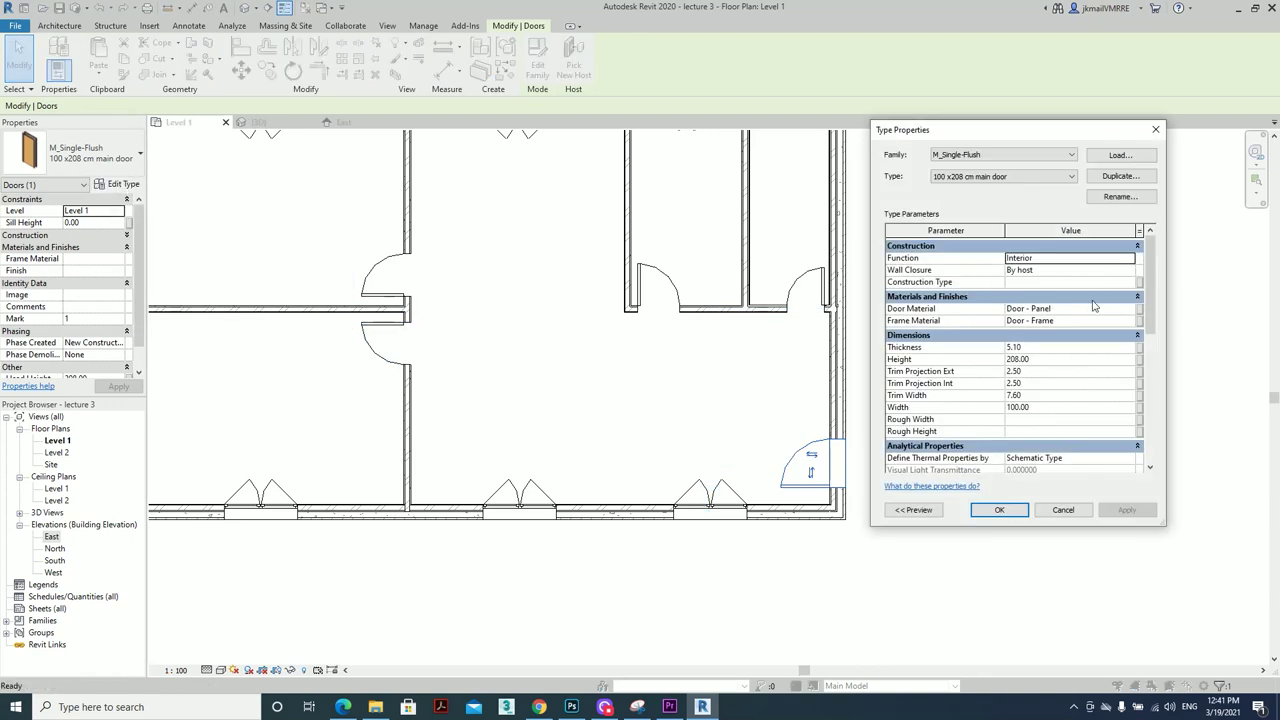
pyautogui.click(1063, 509)
pyautogui.click(975, 477)
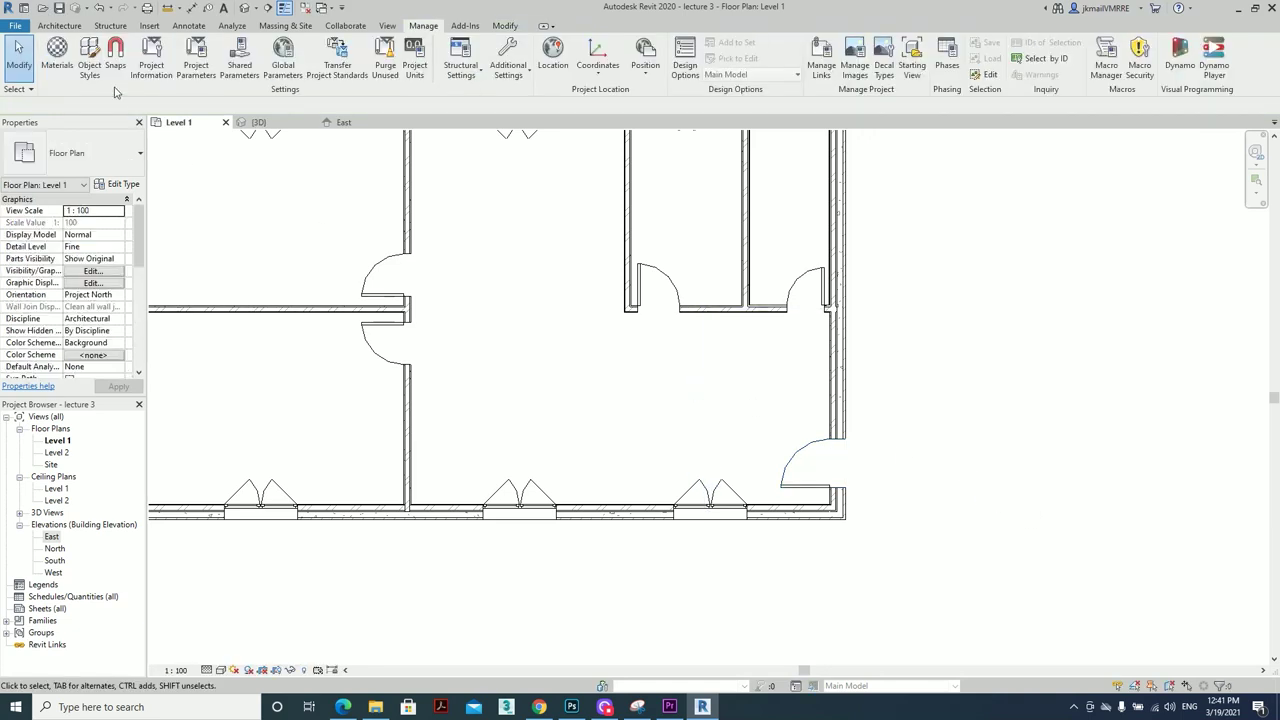
pyautogui.click(148, 27)
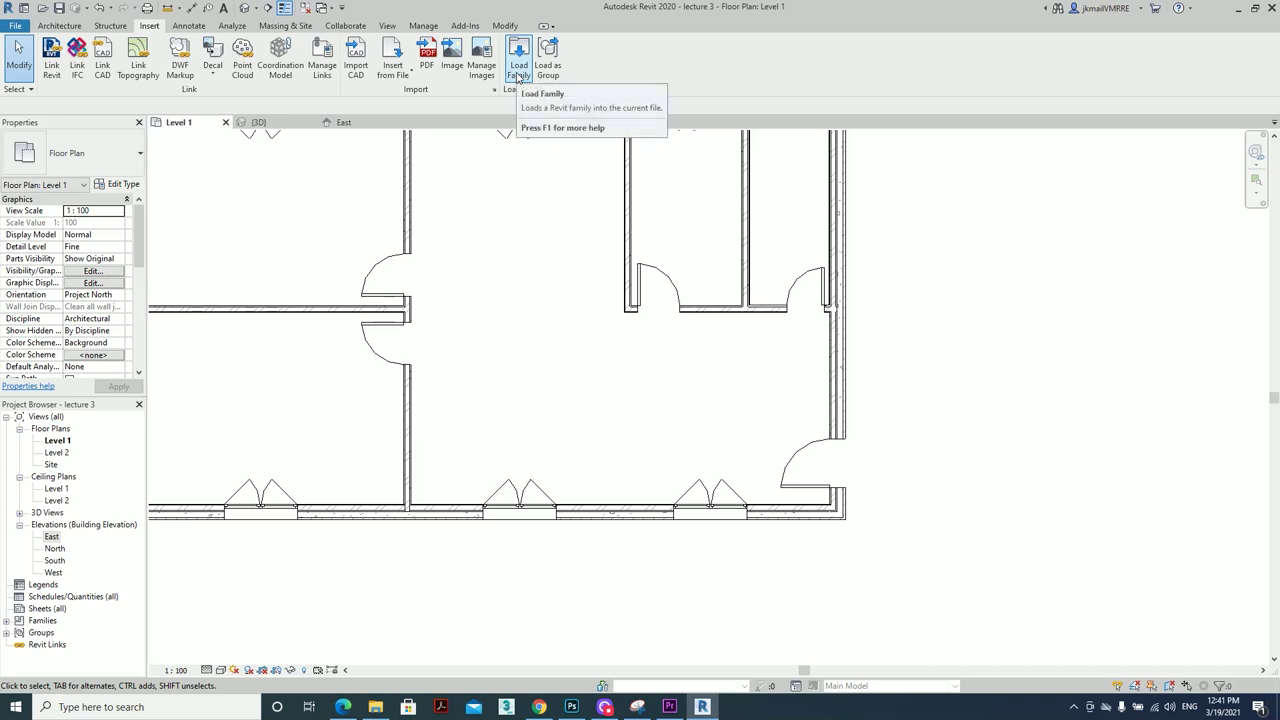
pyautogui.click(805, 450)
pyautogui.rightClick(803, 449)
pyautogui.click(855, 250)
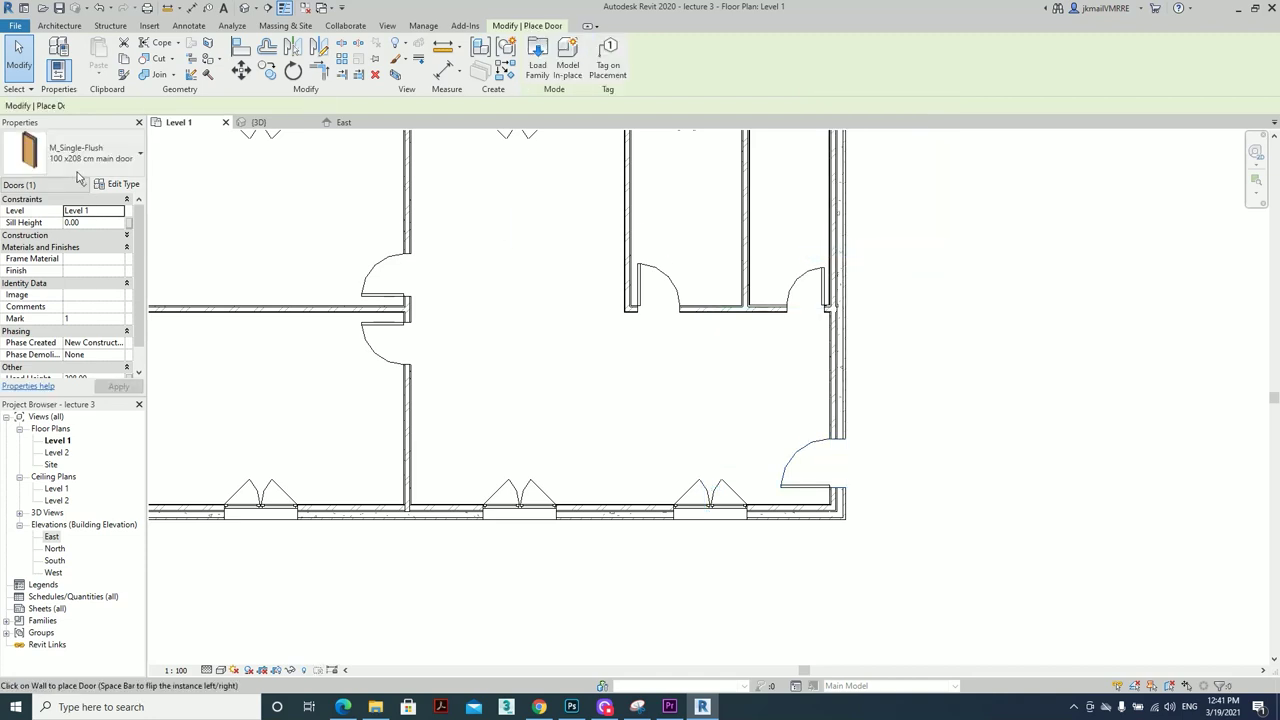
pyautogui.click(85, 153)
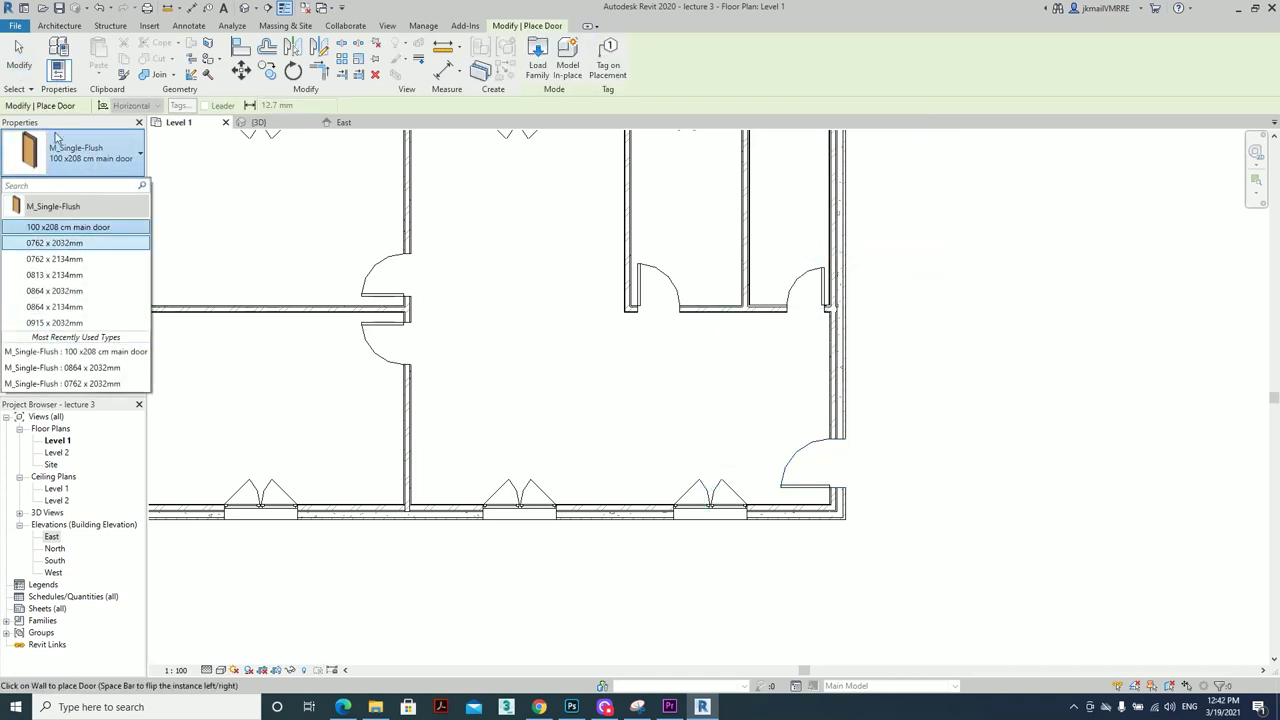
pyautogui.click(70, 172)
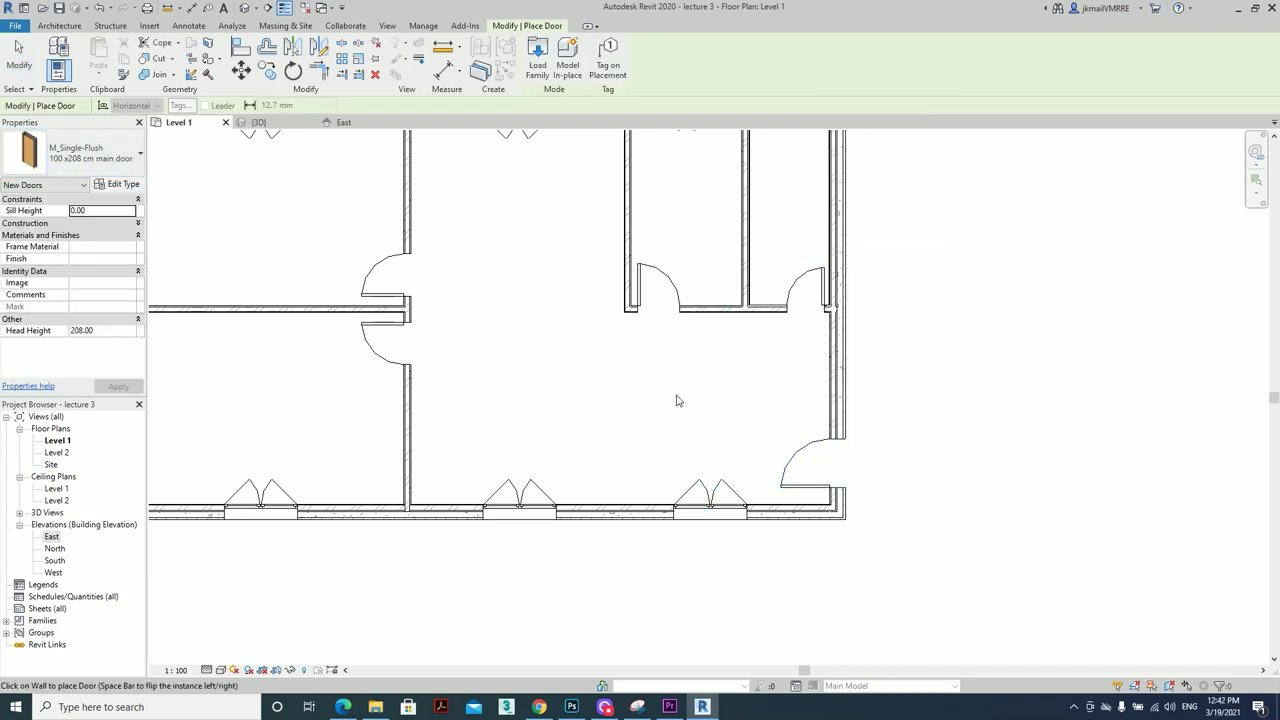
pyautogui.press('Escape')
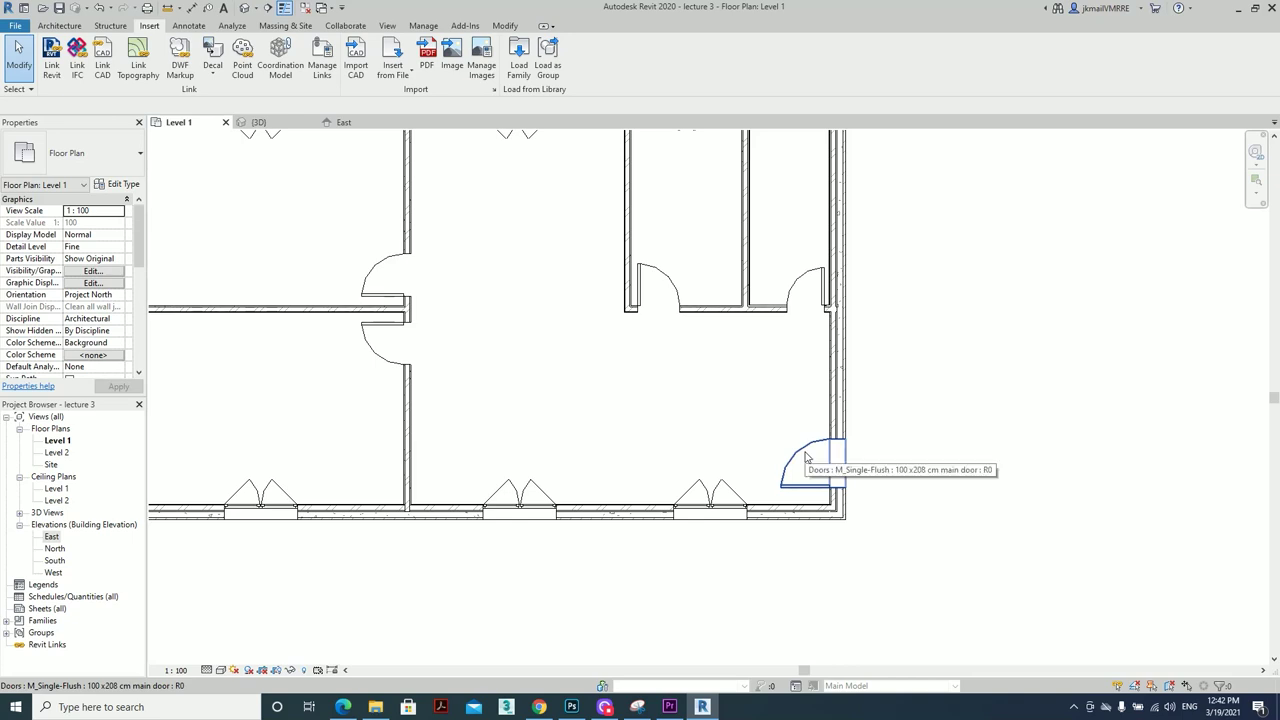
pyautogui.click(806, 457)
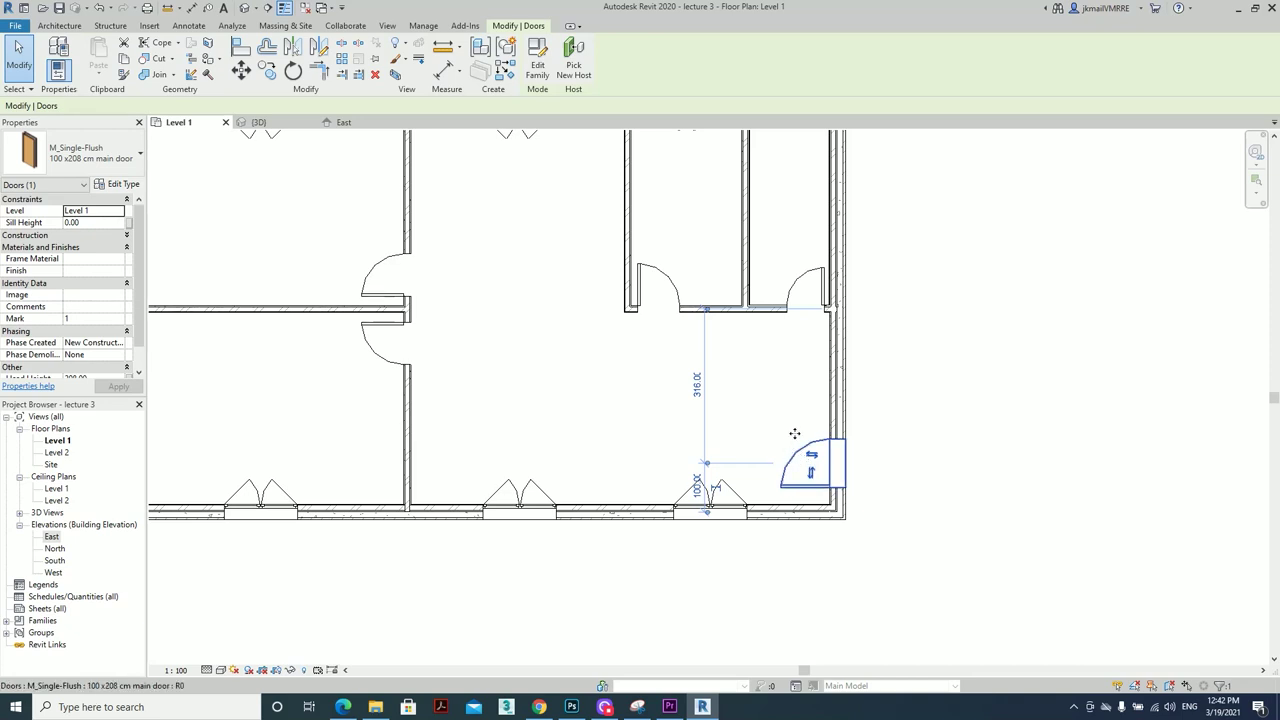
pyautogui.click(795, 420)
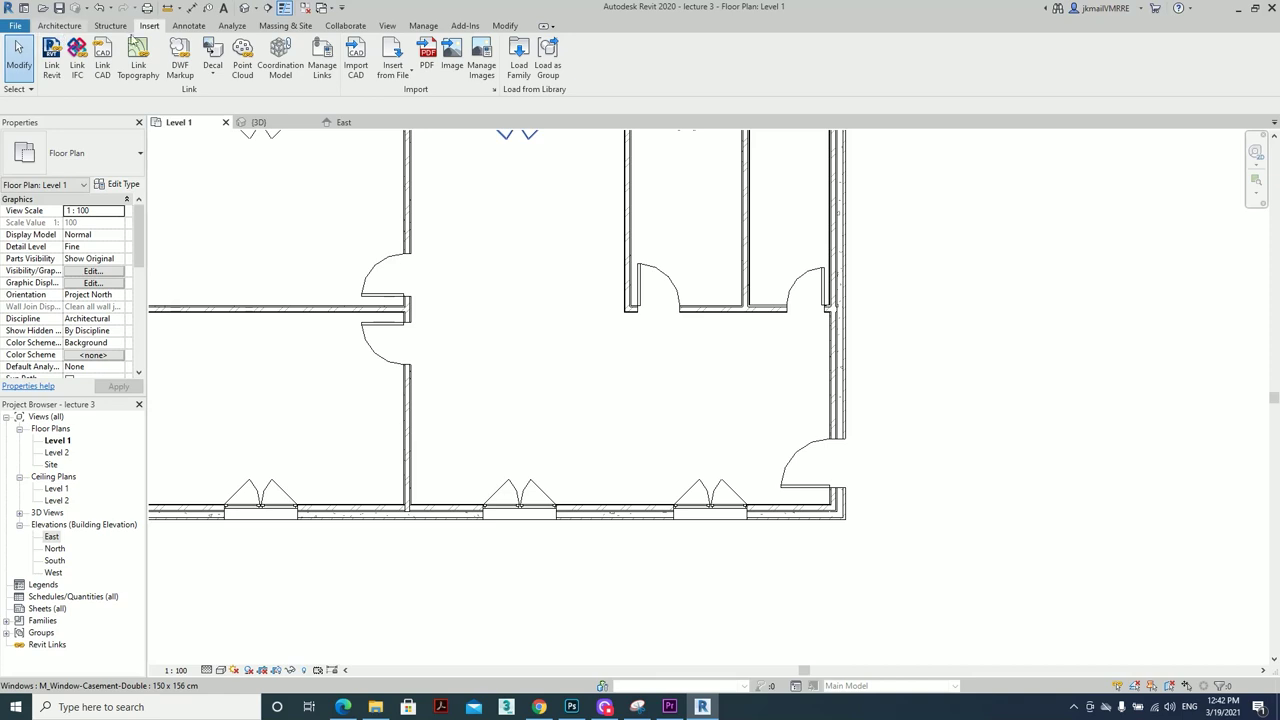
# In Load Family, navigate to the US Metric library's Doors folder
pyautogui.click(518, 55)
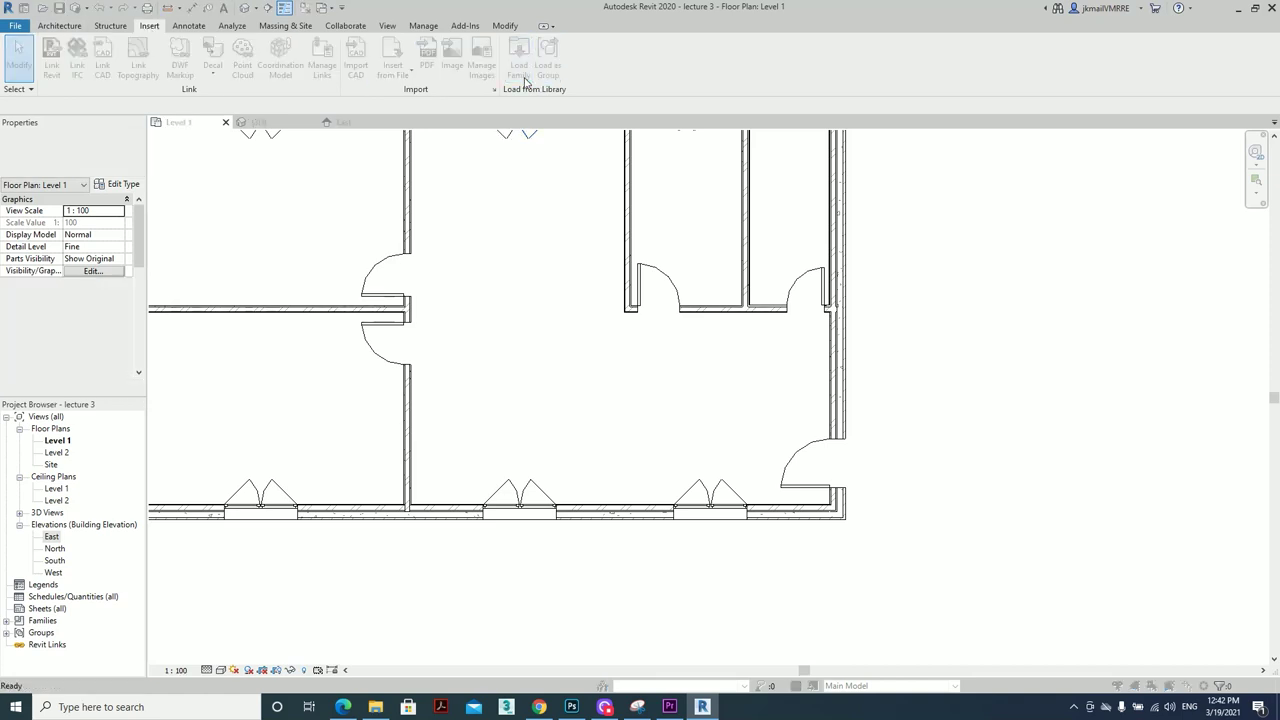
pyautogui.moveTo(767, 262)
pyautogui.mouseDown()
pyautogui.moveTo(785, 404)
pyautogui.moveTo(787, 224)
pyautogui.mouseUp()
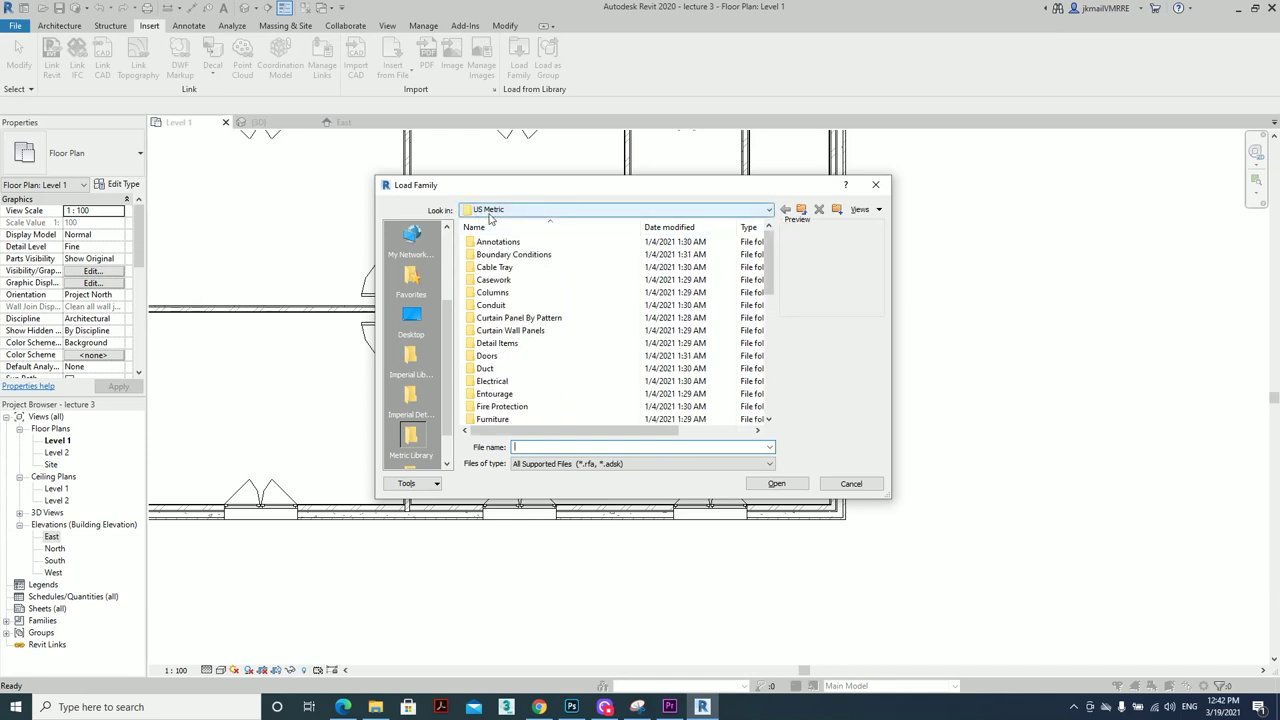
pyautogui.click(801, 209)
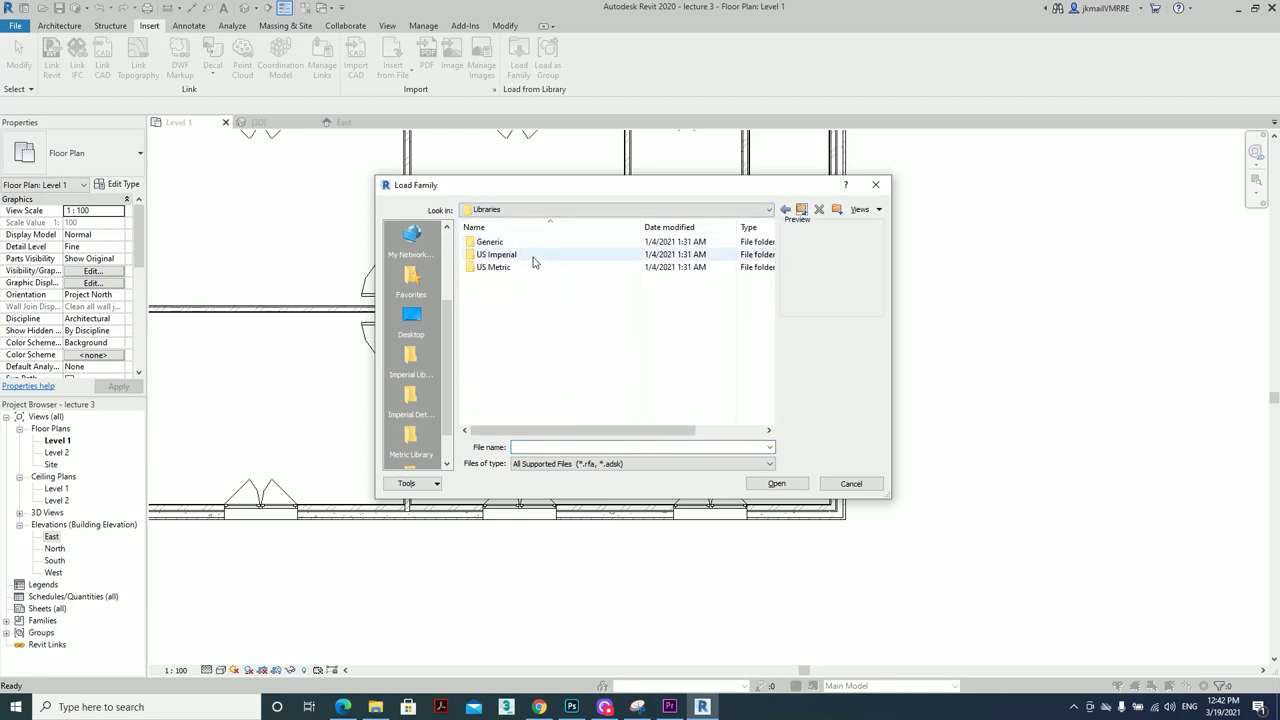
pyautogui.doubleClick(500, 254)
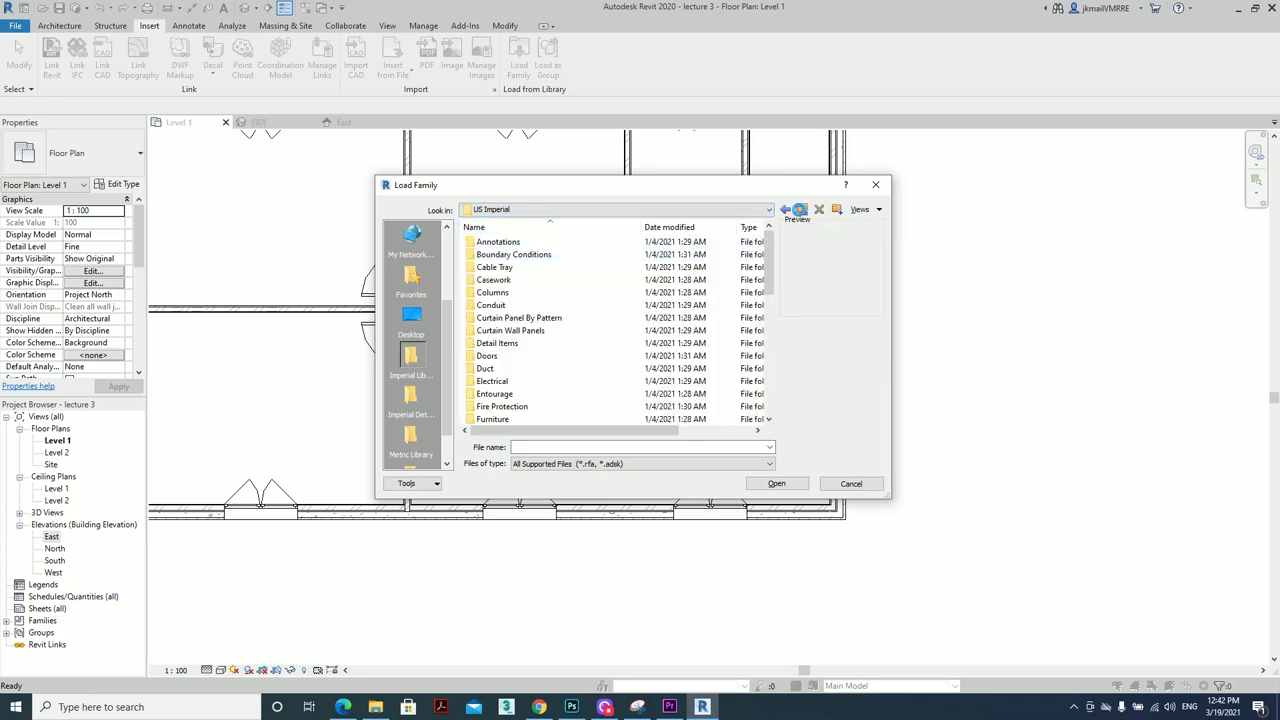
pyautogui.click(801, 209)
pyautogui.doubleClick(500, 266)
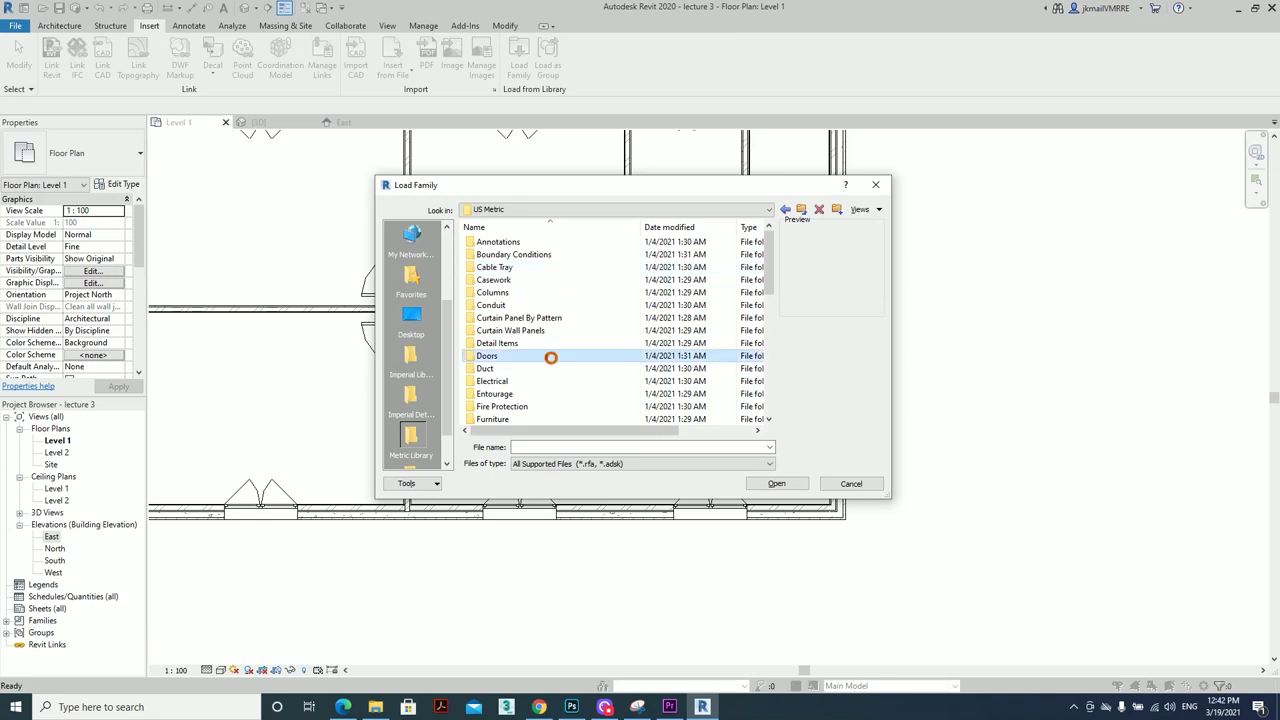
pyautogui.doubleClick(550, 357)
# Preview the curtain-wall and double flush-panel door families
pyautogui.click(536, 292)
pyautogui.press('Down')
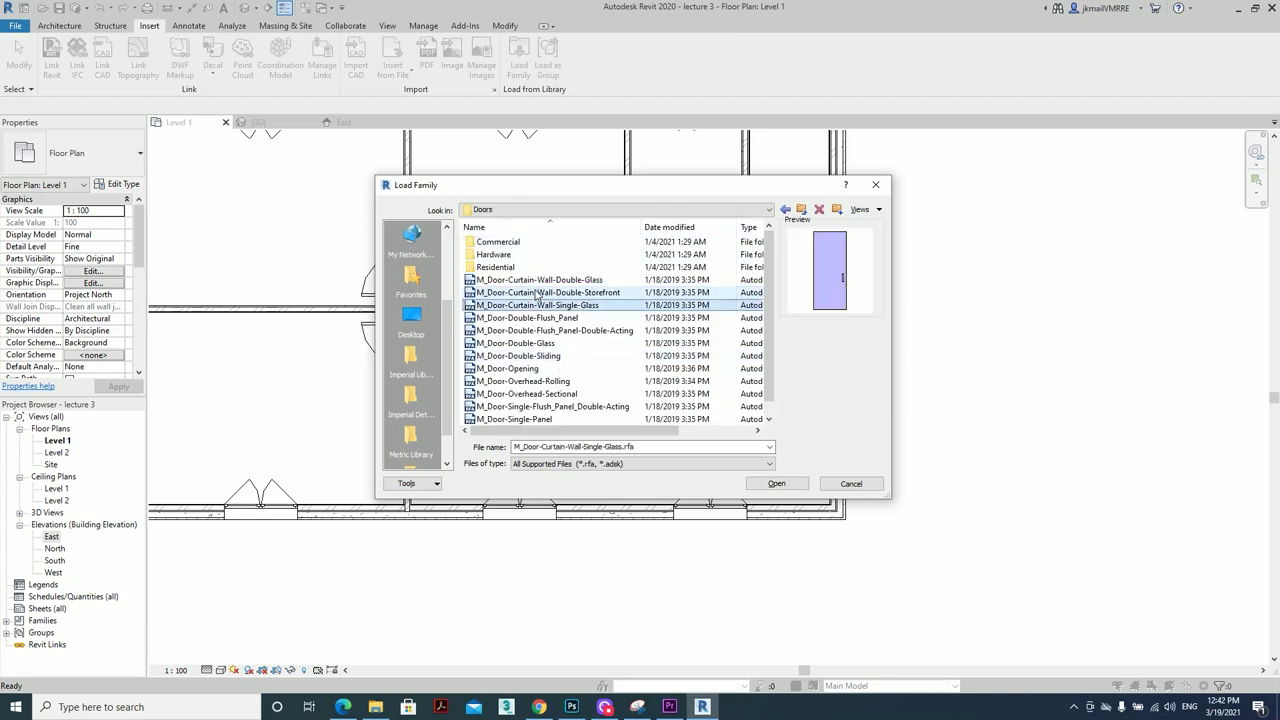
pyautogui.press('Down')
pyautogui.press('Down')
pyautogui.press('Down')
pyautogui.press('Down')
pyautogui.press('Down')
pyautogui.press('Down')
pyautogui.press('Down')
pyautogui.press('Down')
pyautogui.press('Down')
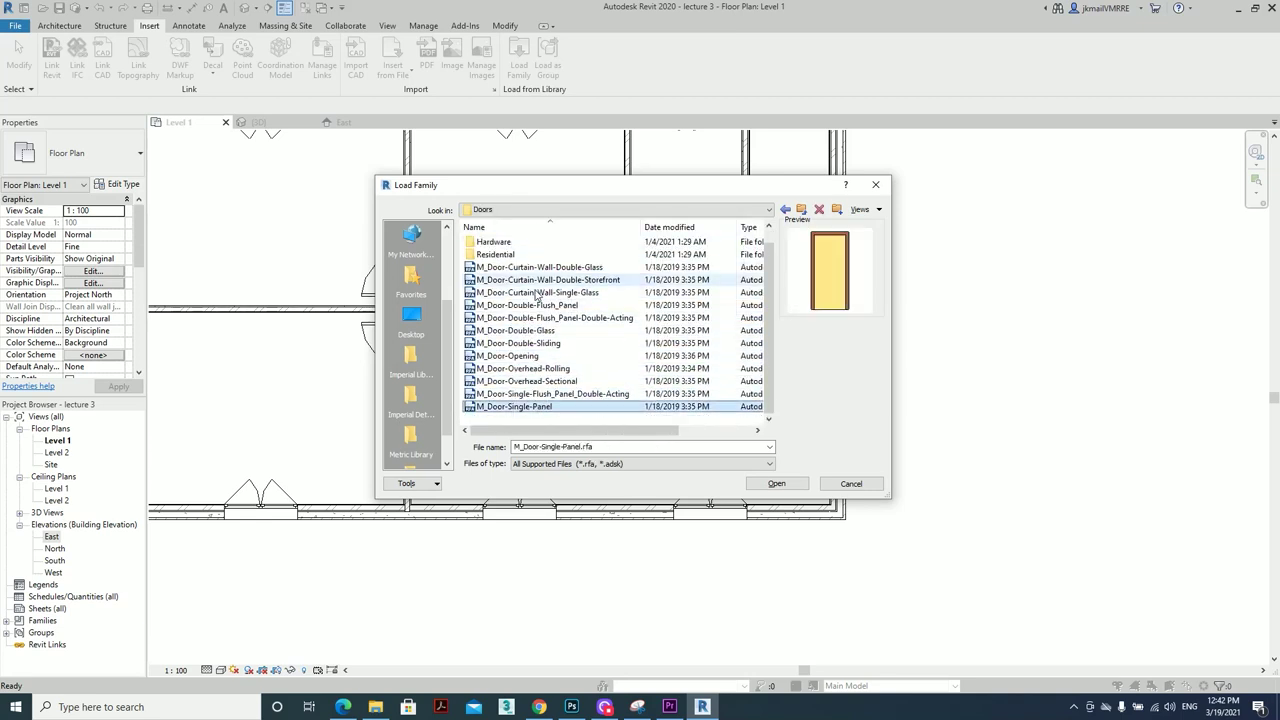
pyautogui.press('Up')
pyautogui.press('Up')
pyautogui.press('Up')
pyautogui.press('Up')
pyautogui.press('Up')
pyautogui.press('Up')
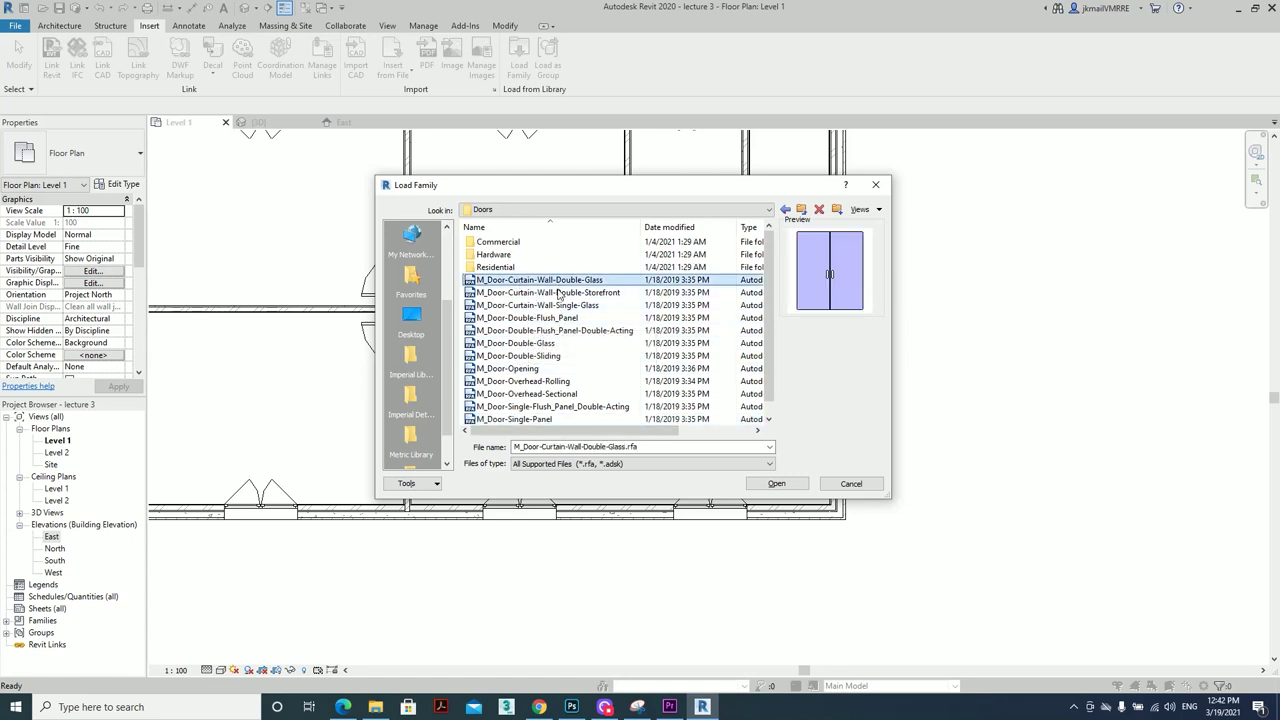
pyautogui.click(563, 318)
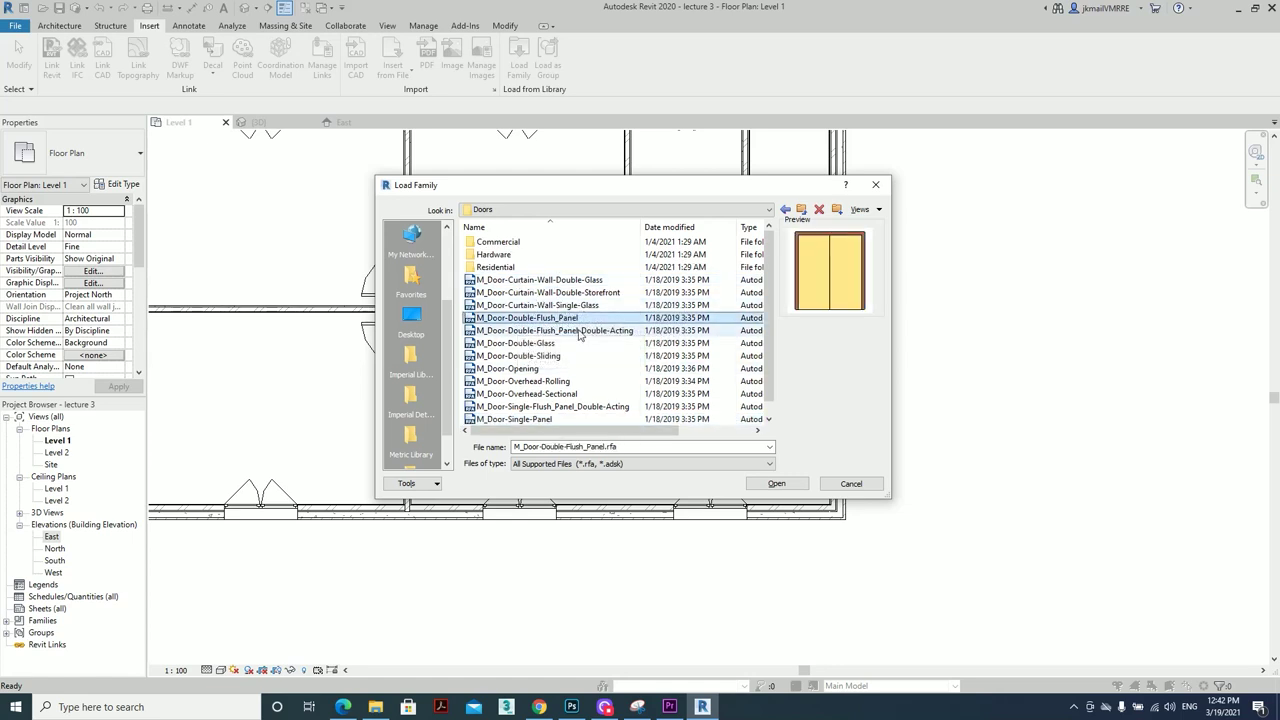
# Browse the Residential doors and load M_Door-Exterior-Double-Full Glass-Wood_Clad
pyautogui.doubleClick(517, 267)
pyautogui.click(530, 242)
pyautogui.press('Down')
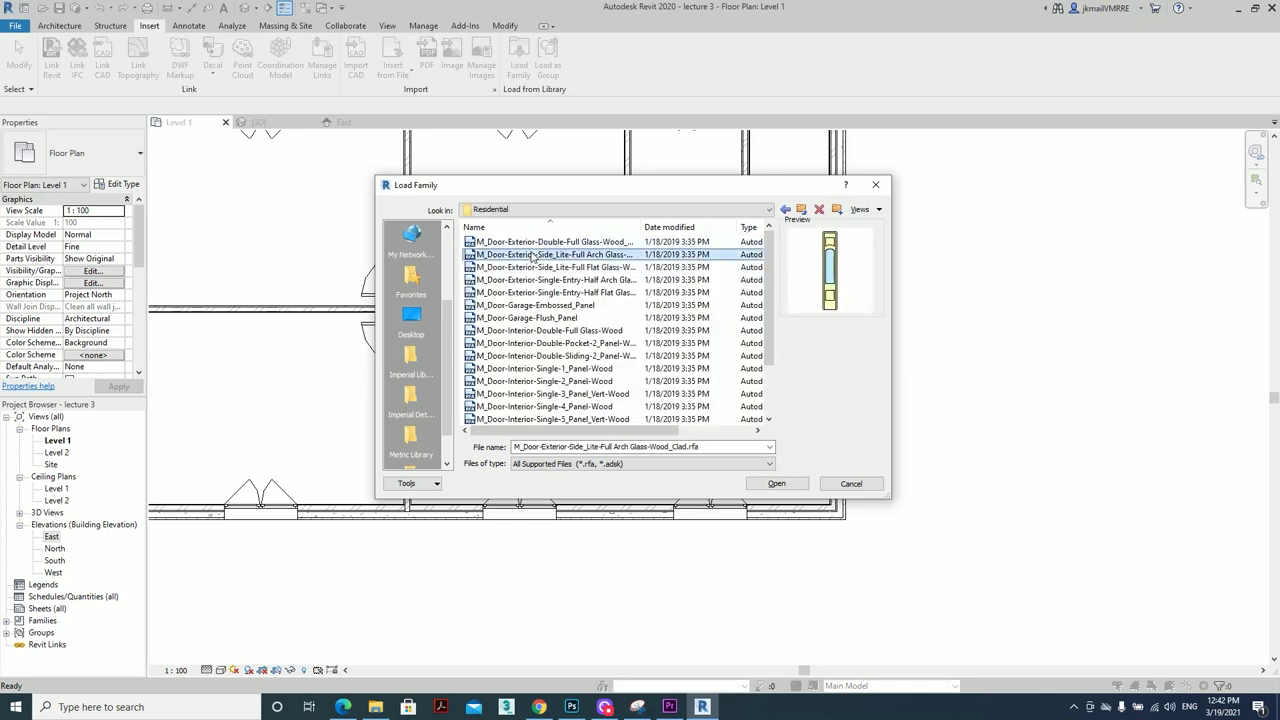
pyautogui.press('Down')
pyautogui.press('Down')
pyautogui.press('Down')
pyautogui.press('Down')
pyautogui.press('Down')
pyautogui.press('Down')
pyautogui.press('Down')
pyautogui.press('Down')
pyautogui.press('Down')
pyautogui.press('Down')
pyautogui.press('Down')
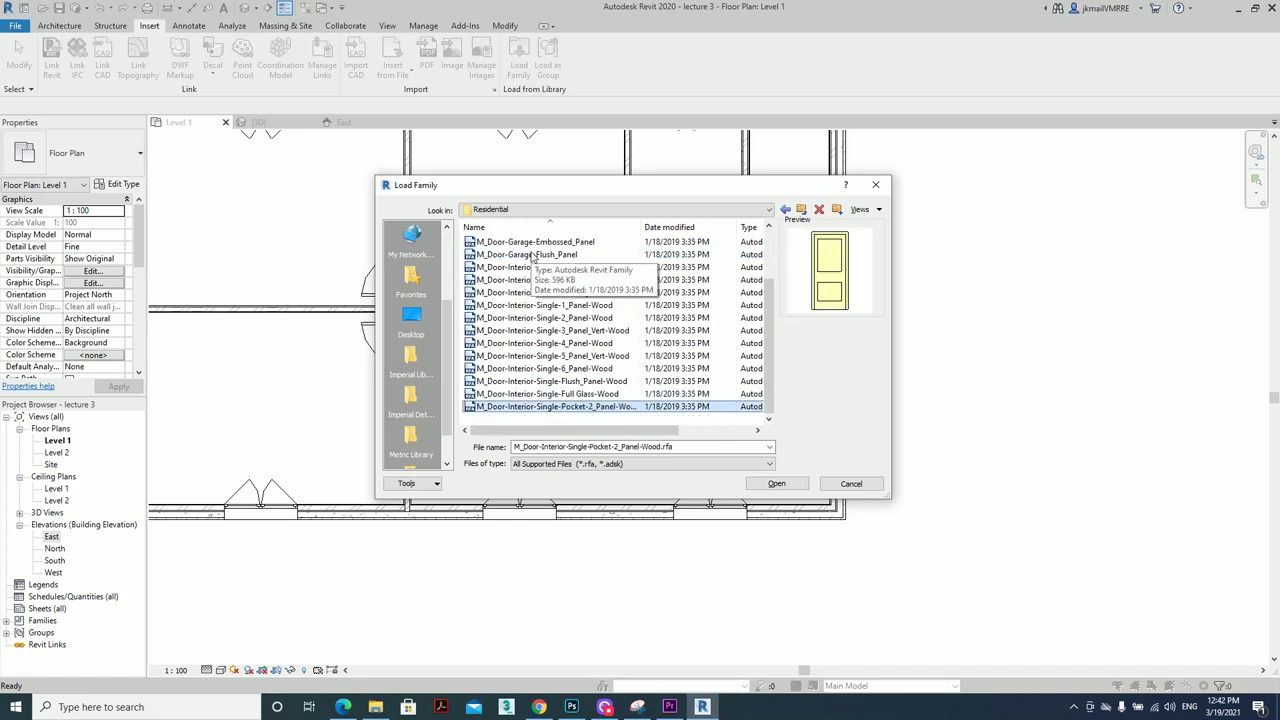
pyautogui.press('Up')
pyautogui.press('Up')
pyautogui.press('Up')
pyautogui.press('Up')
pyautogui.press('Up')
pyautogui.press('Up')
pyautogui.press('Up')
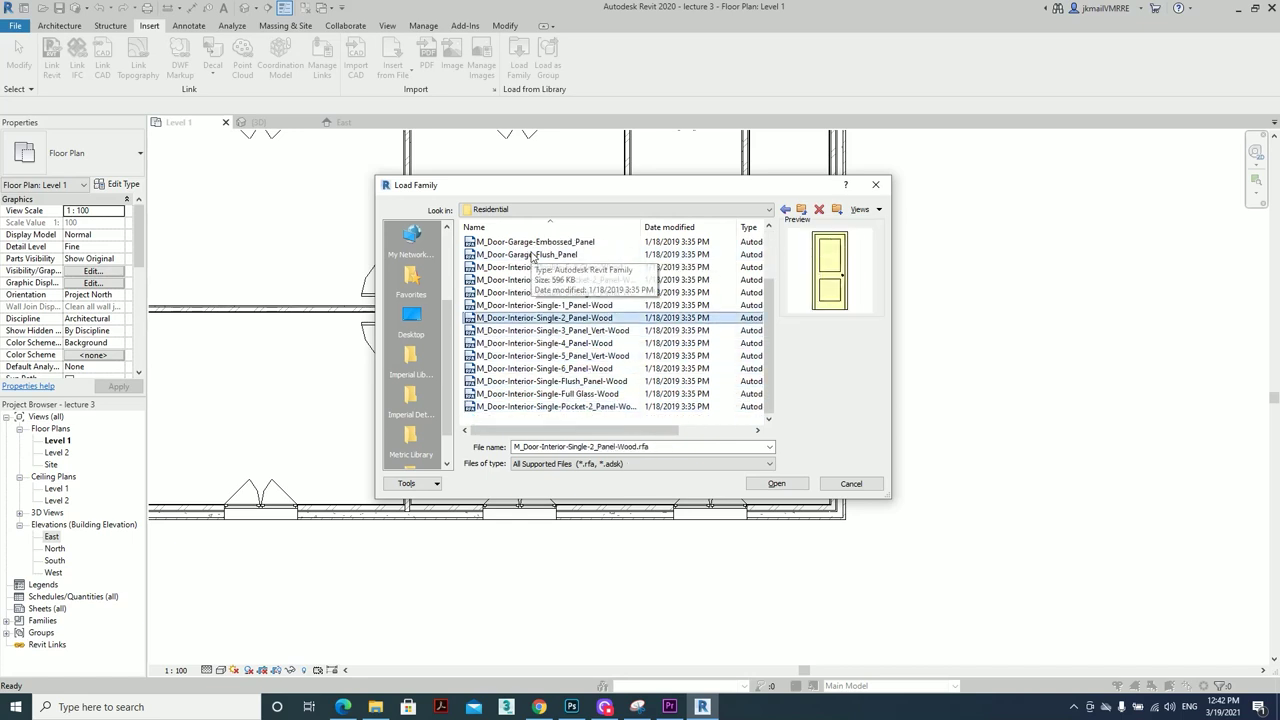
pyautogui.press('Up')
pyautogui.press('Up')
pyautogui.press('Up')
pyautogui.press('Up')
pyautogui.press('Up')
pyautogui.press('Up')
pyautogui.press('Up')
pyautogui.press('Down')
pyautogui.press('Down')
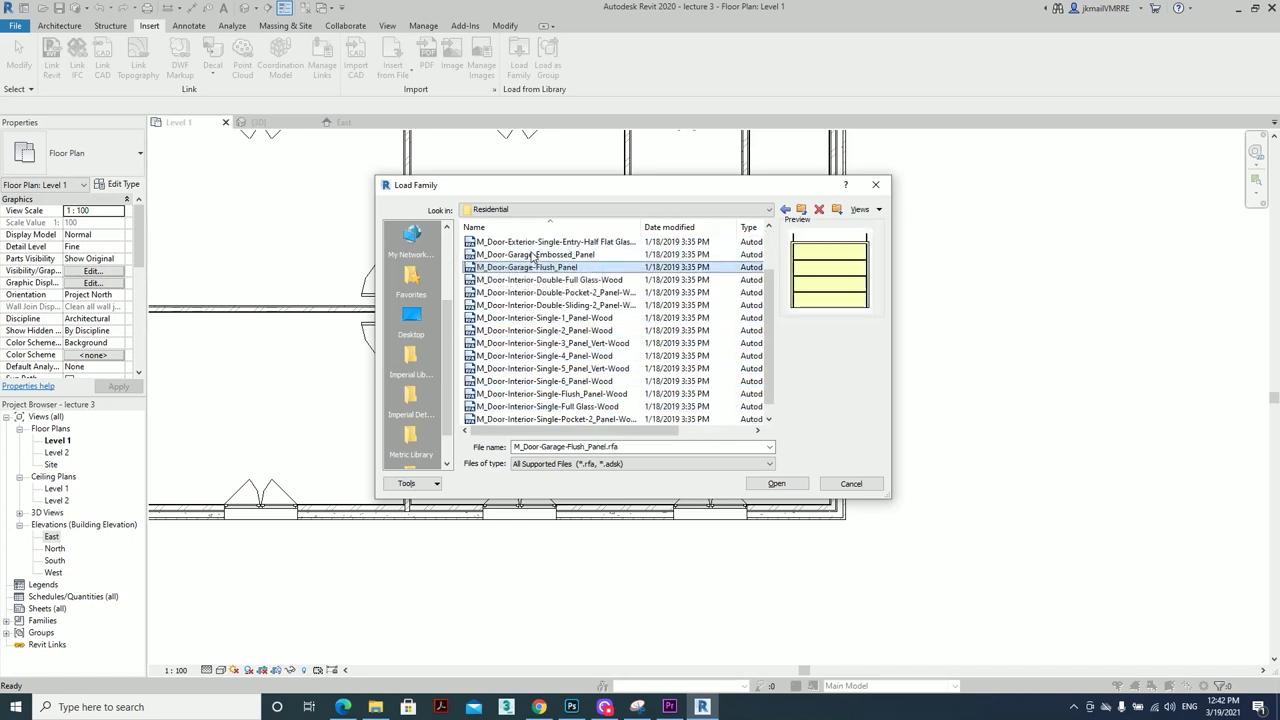
pyautogui.press('Up')
pyautogui.press('Up')
pyautogui.press('Up')
pyautogui.press('Up')
pyautogui.press('Up')
pyautogui.press('Up')
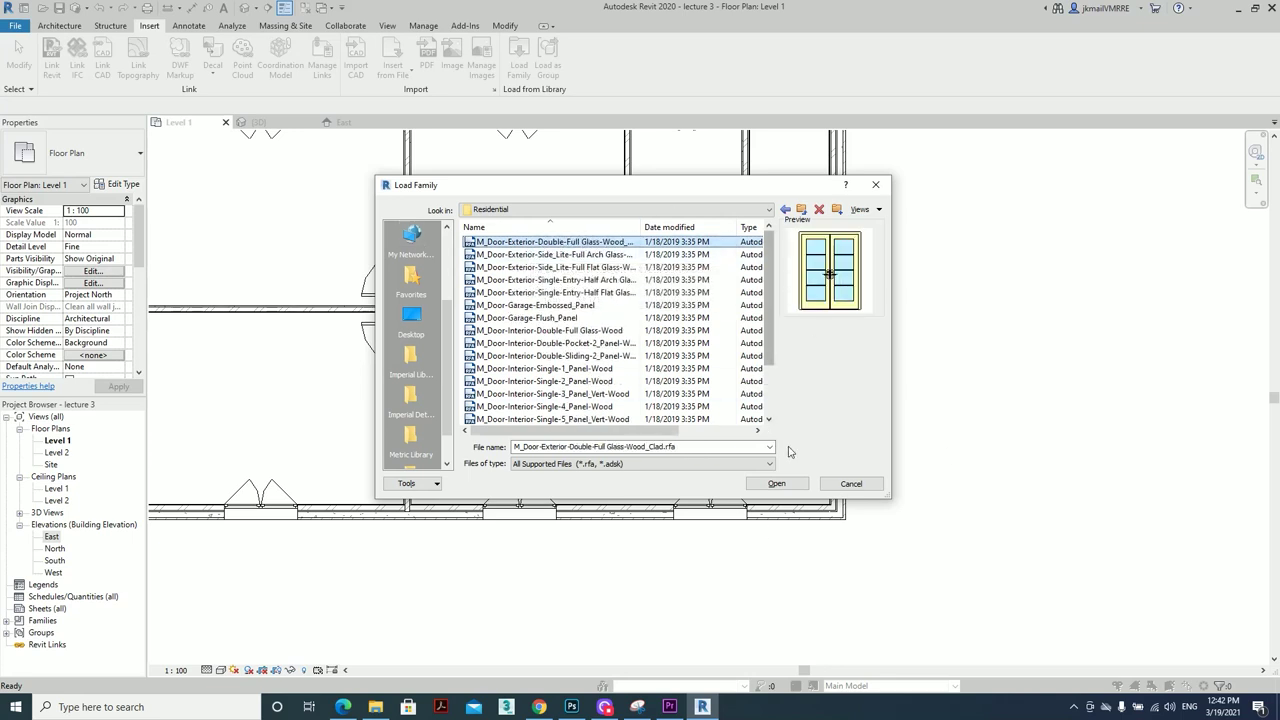
pyautogui.click(786, 484)
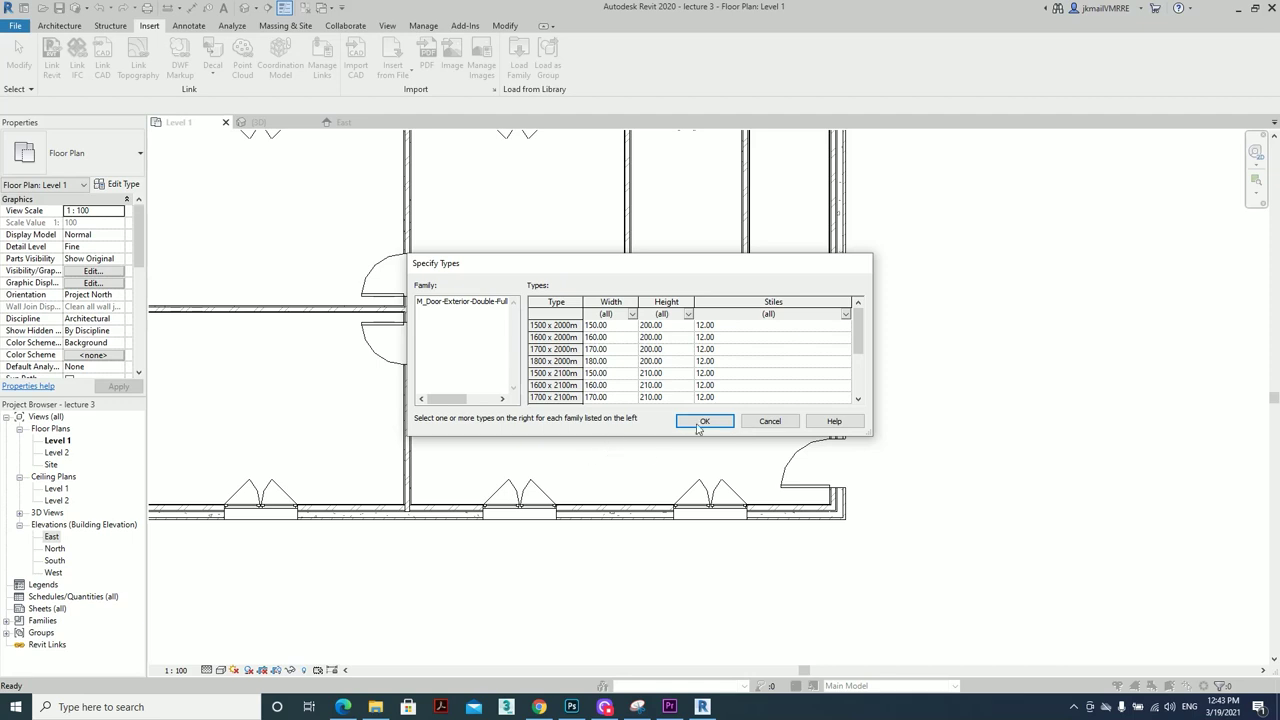
# Confirm the loaded door types and check the 1500 x 2000mm type in the Door tool
pyautogui.click(700, 424)
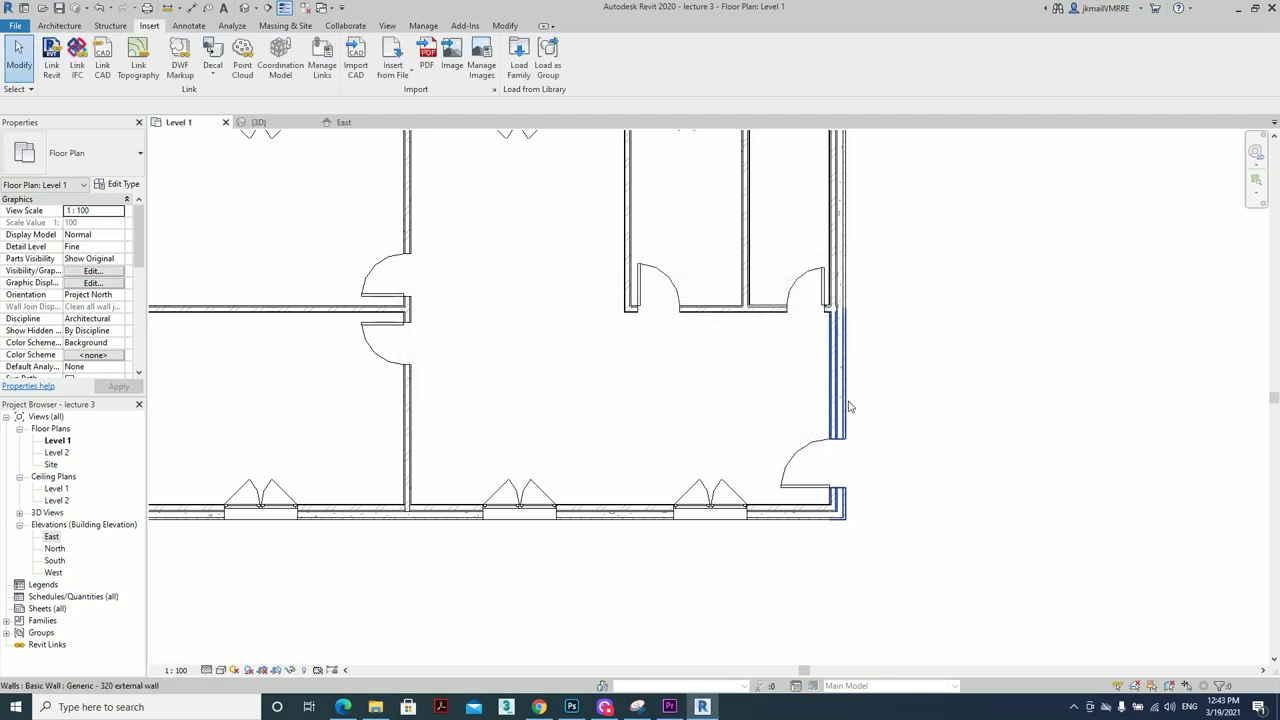
pyautogui.click(63, 25)
pyautogui.click(84, 57)
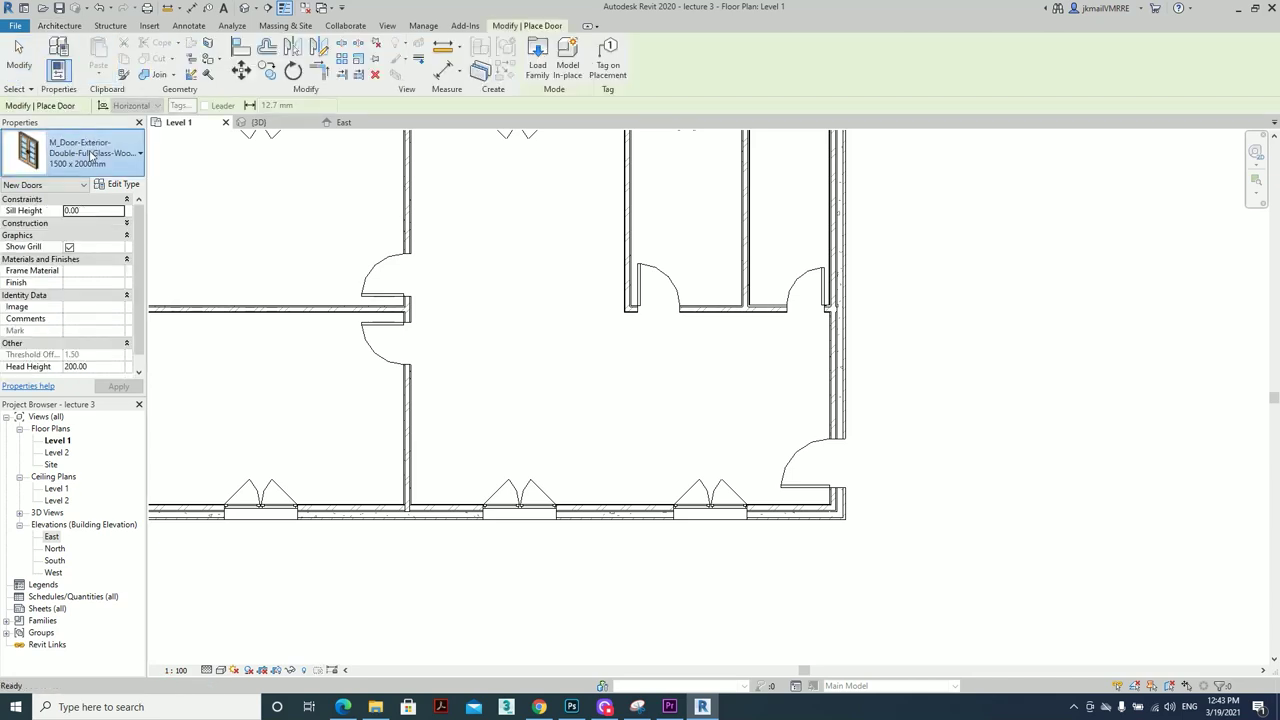
pyautogui.click(90, 155)
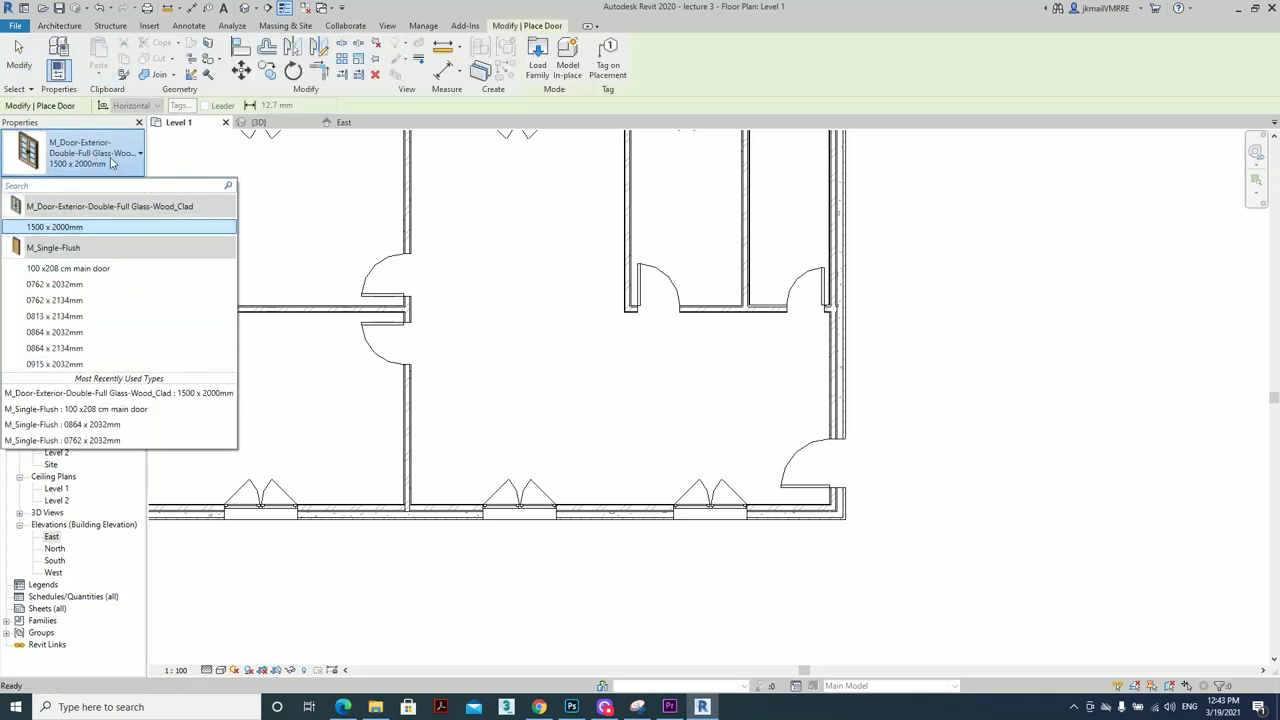
pyautogui.click(64, 226)
pyautogui.rightClick(950, 389)
# Swap the right-wall door to the double full-glass 1500 x 2000mm type
pyautogui.click(970, 396)
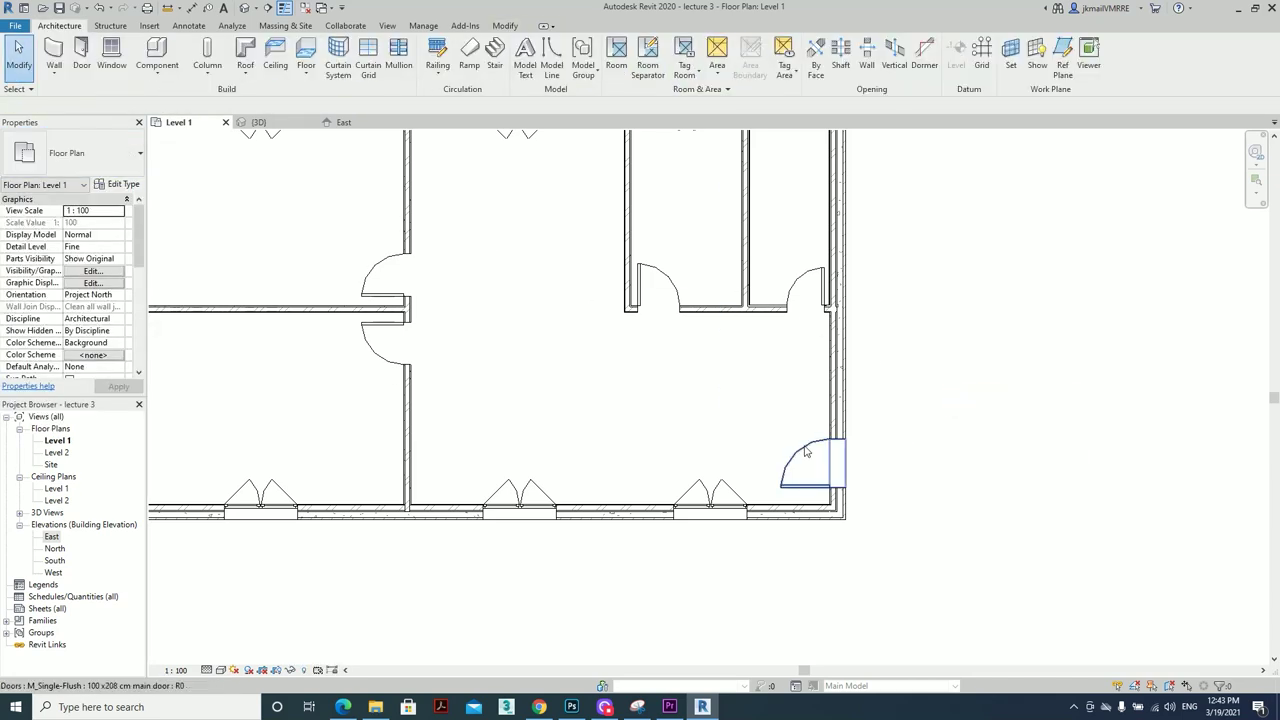
pyautogui.click(812, 460)
pyautogui.click(118, 157)
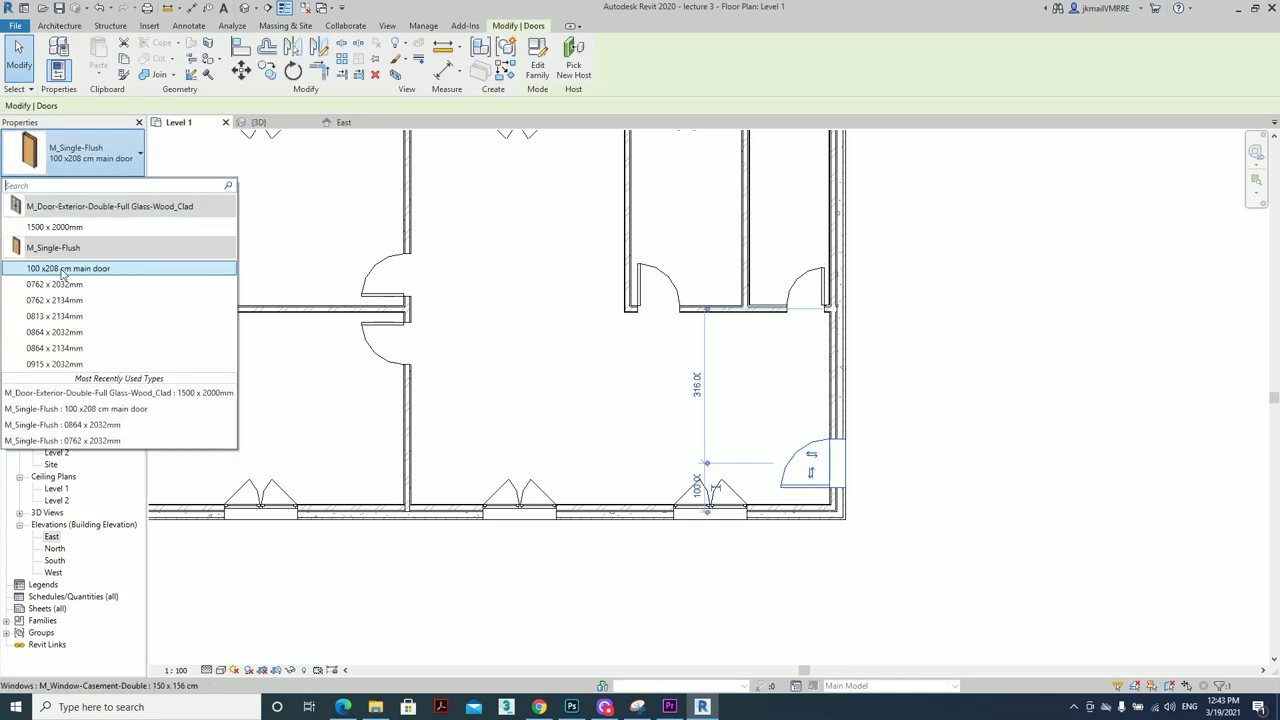
pyautogui.click(64, 226)
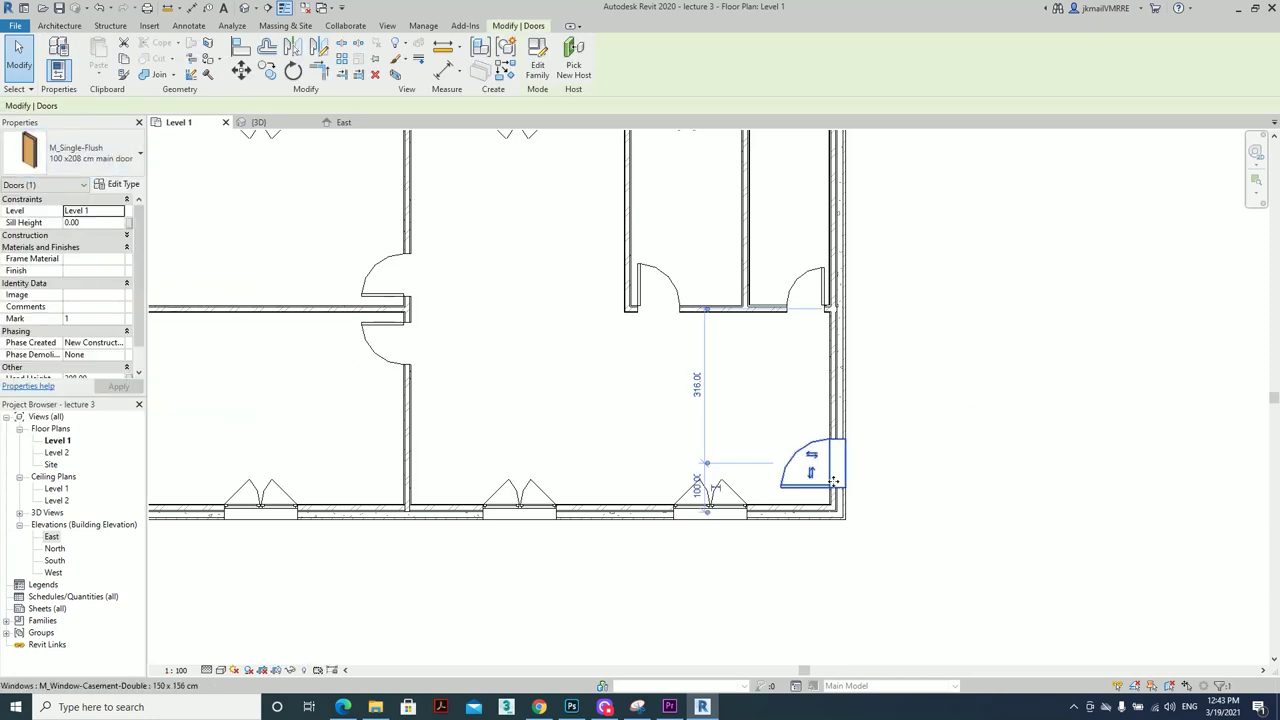
pyautogui.click(80, 152)
pyautogui.click(78, 230)
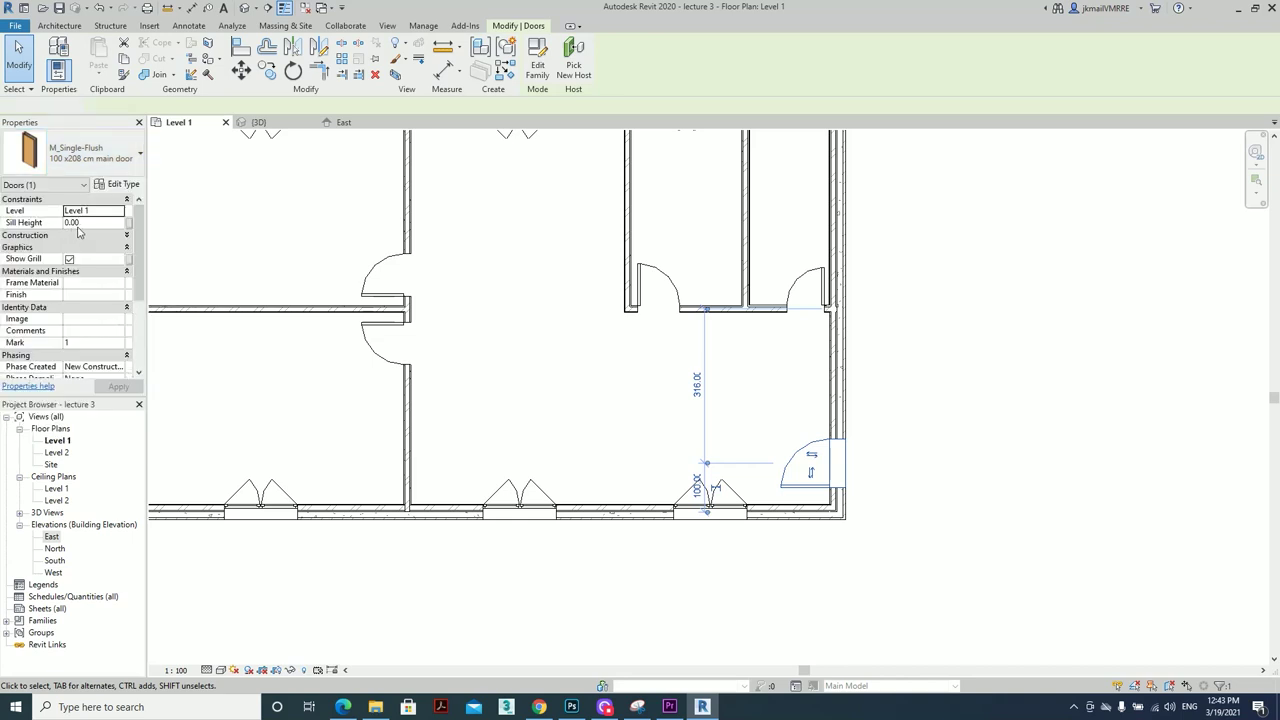
# Drag the new double door further up the right wall
pyautogui.click(883, 435)
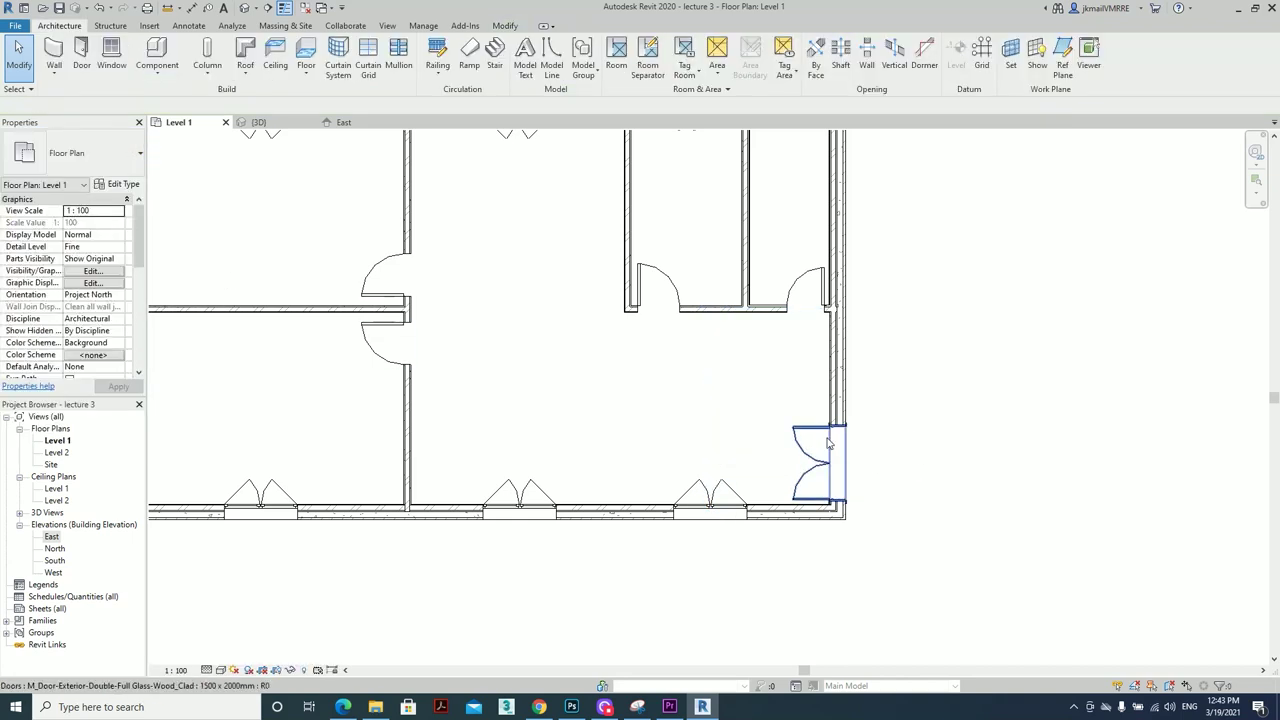
pyautogui.click(828, 440)
pyautogui.moveTo(826, 444); pyautogui.dragTo(825, 414)
pyautogui.click(920, 450)
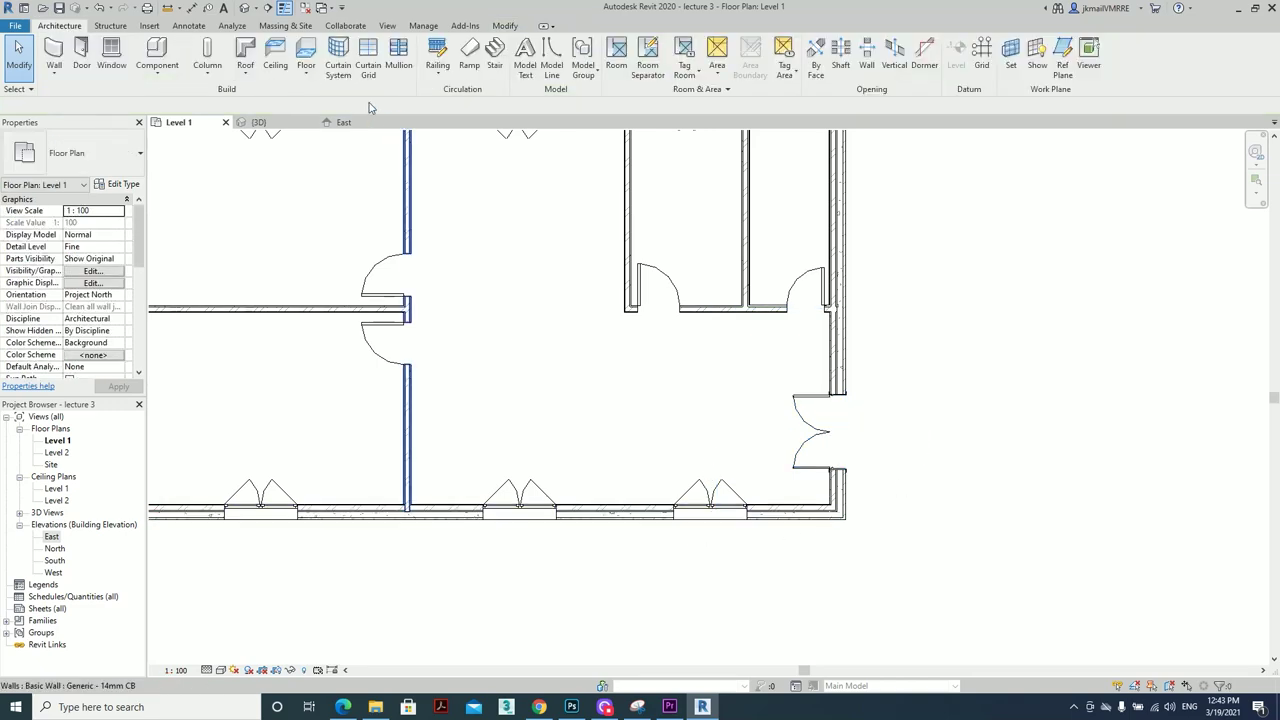
pyautogui.click(243, 9)
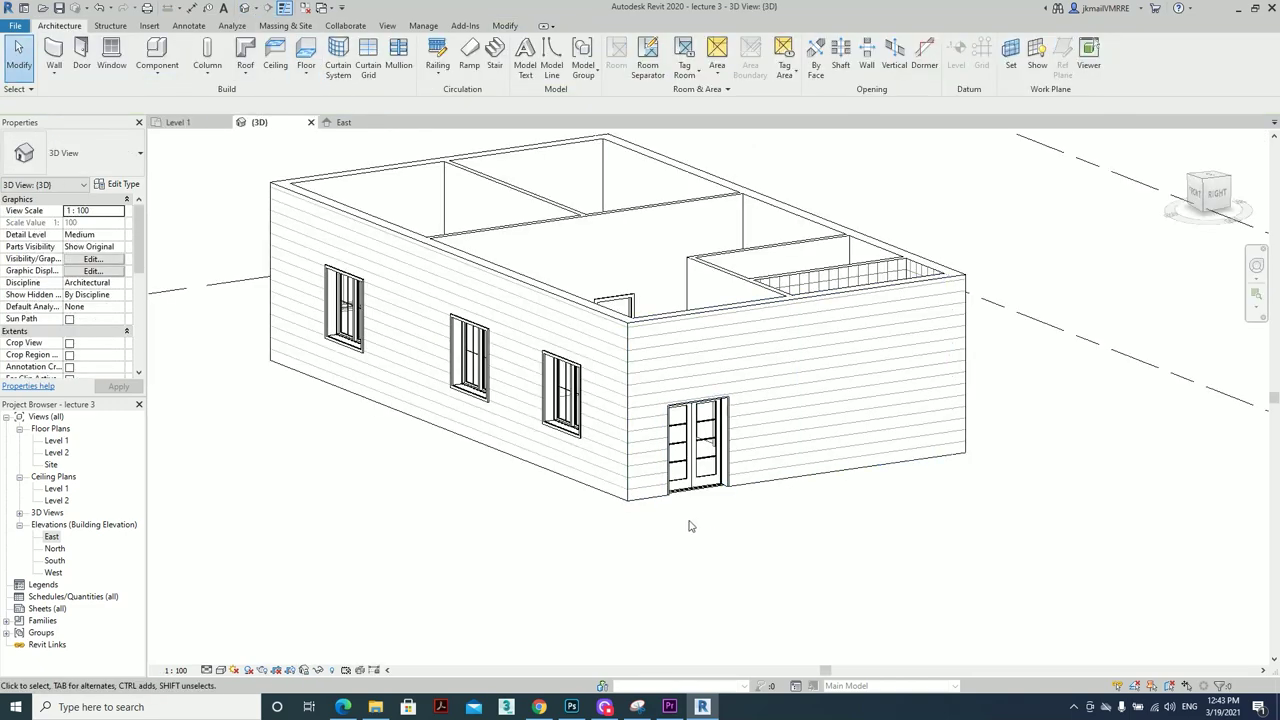
pyautogui.click(566, 400)
pyautogui.moveTo(545, 492)
pyautogui.keyDown('shift'); pyautogui.mouseDown(button='middle')
pyautogui.moveTo(806, 449)
pyautogui.moveTo(757, 551)
pyautogui.moveTo(700, 500)
pyautogui.mouseUp(button='middle'); pyautogui.keyUp('shift')
pyautogui.press('Escape')
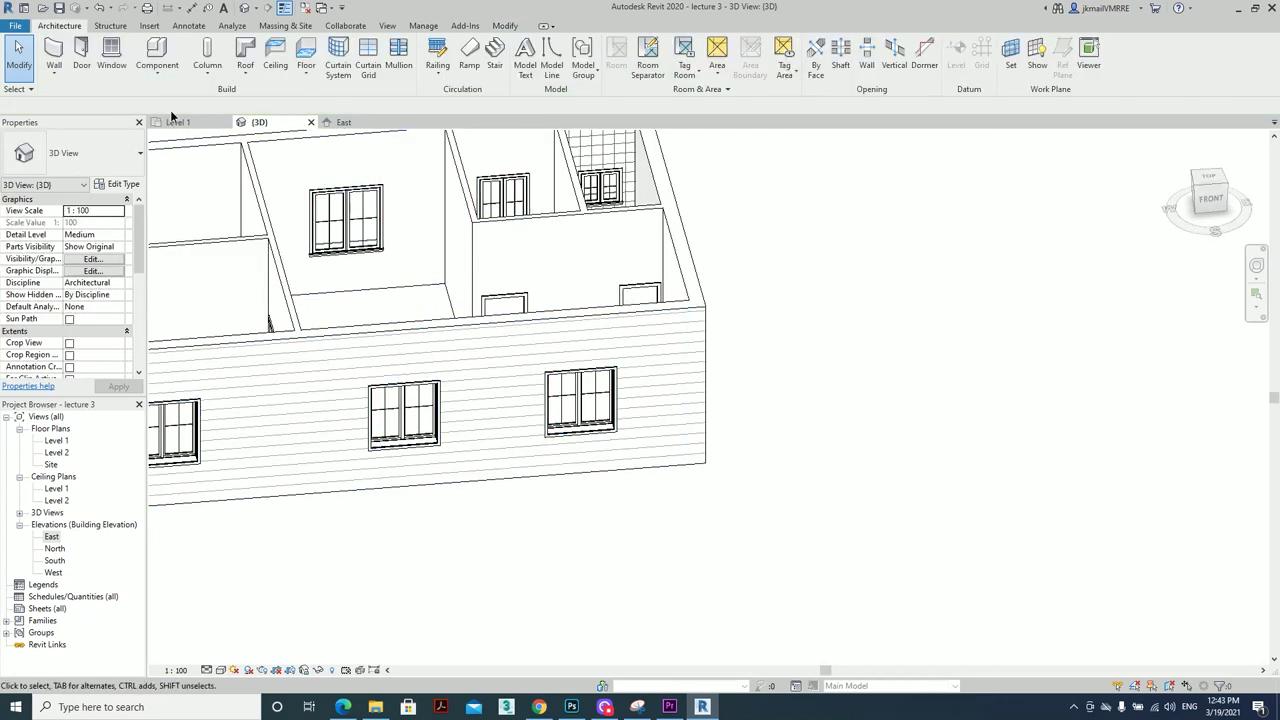
pyautogui.click(178, 122)
pyautogui.scroll(-3, 790, 445)
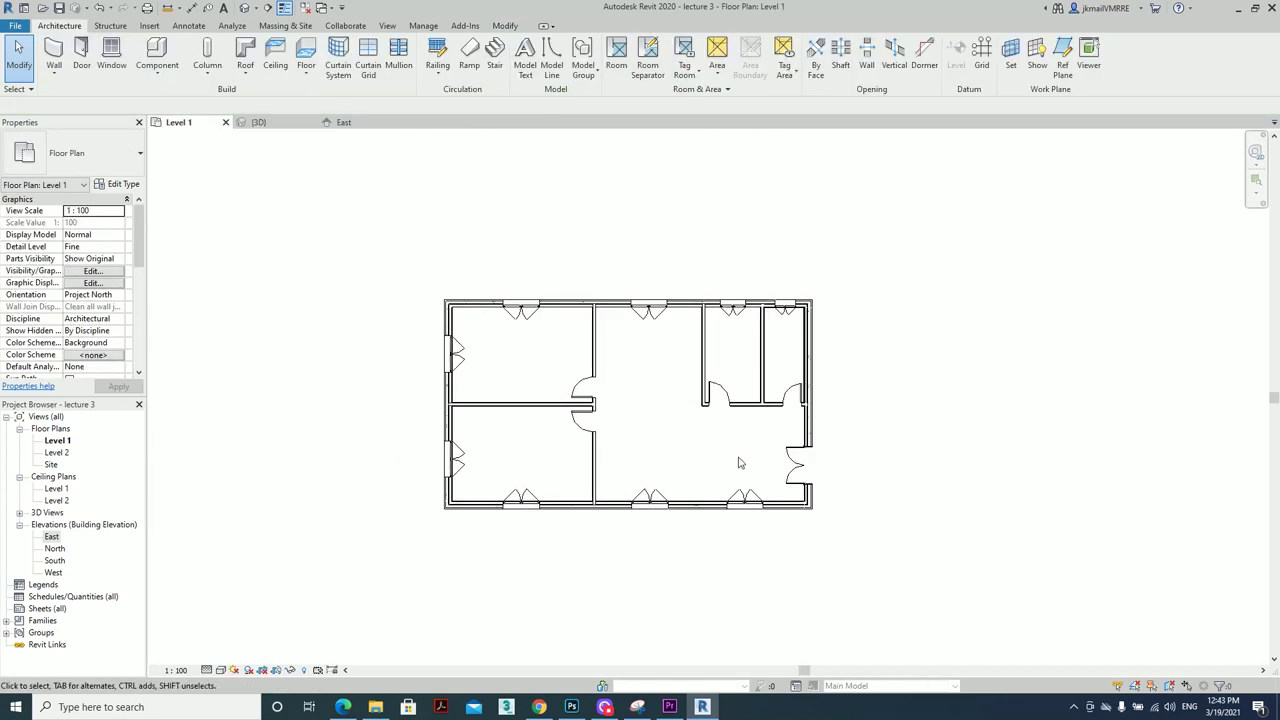
pyautogui.scroll(1, 760, 460)
pyautogui.click(149, 25)
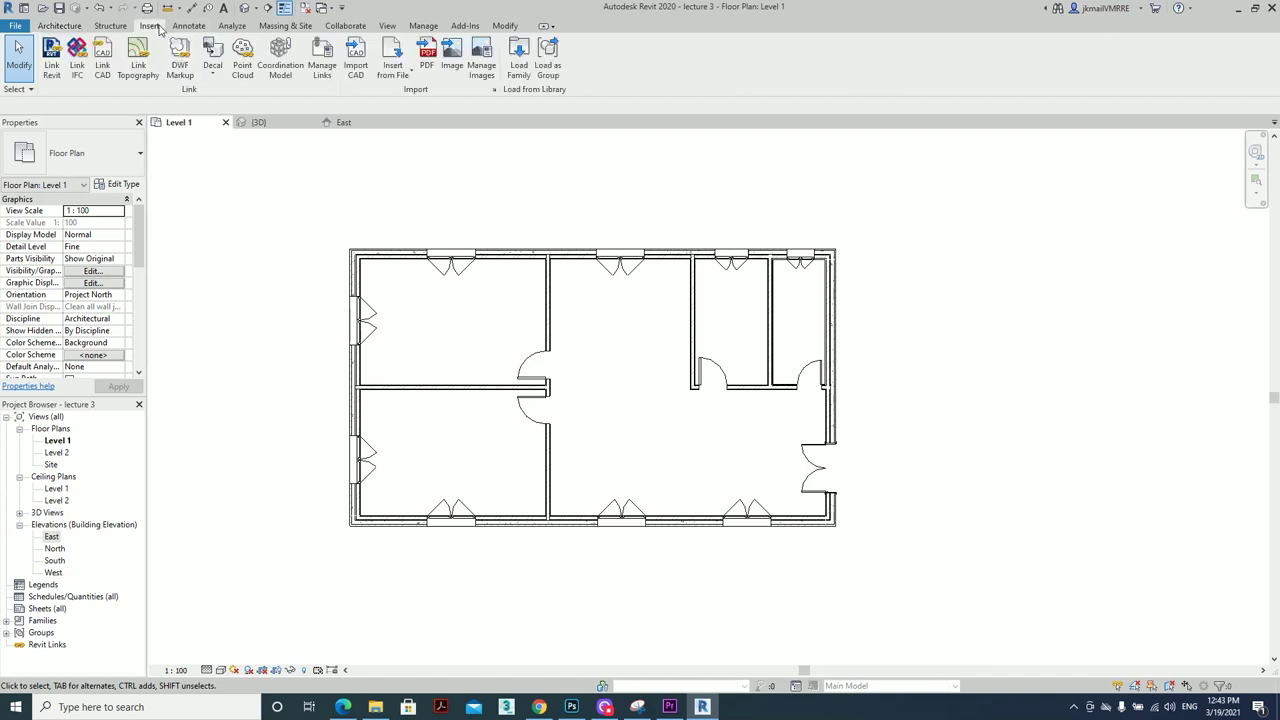
# In Load Family, go up from Residential doors and open the Windows folder
pyautogui.click(518, 55)
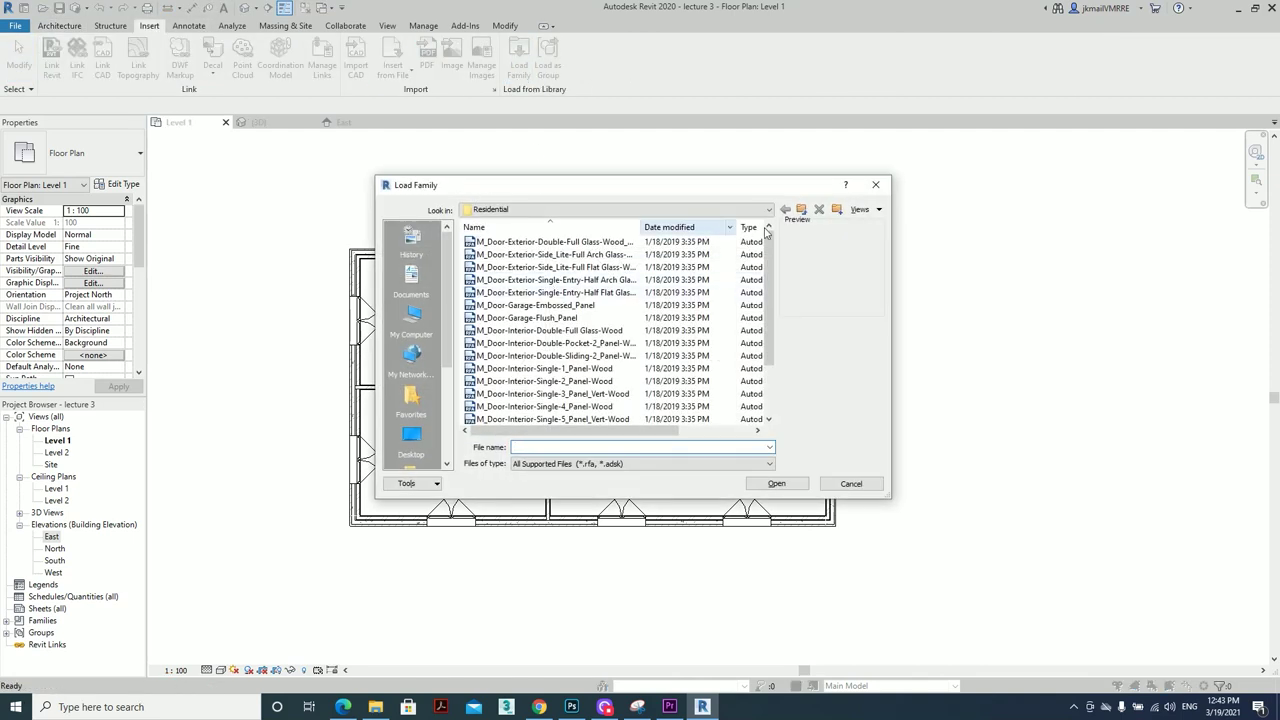
pyautogui.click(801, 209)
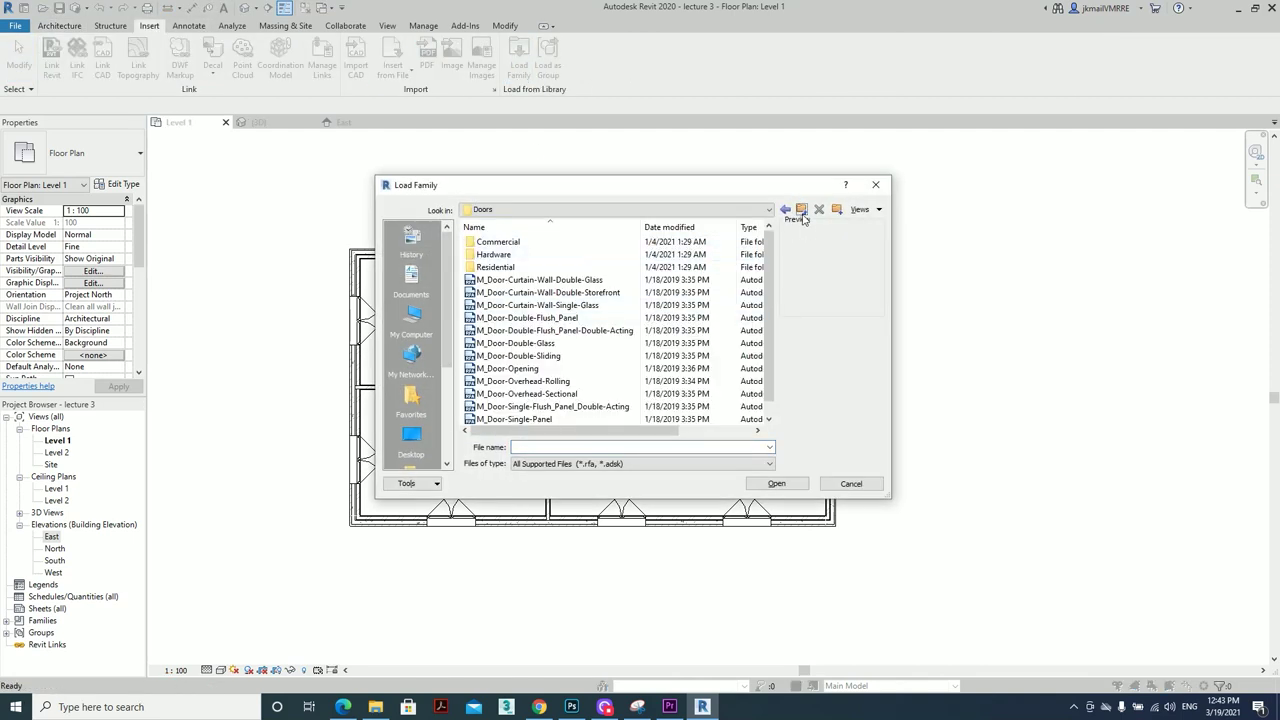
pyautogui.click(801, 209)
pyautogui.scroll(-10, 578, 276)
pyautogui.click(531, 405)
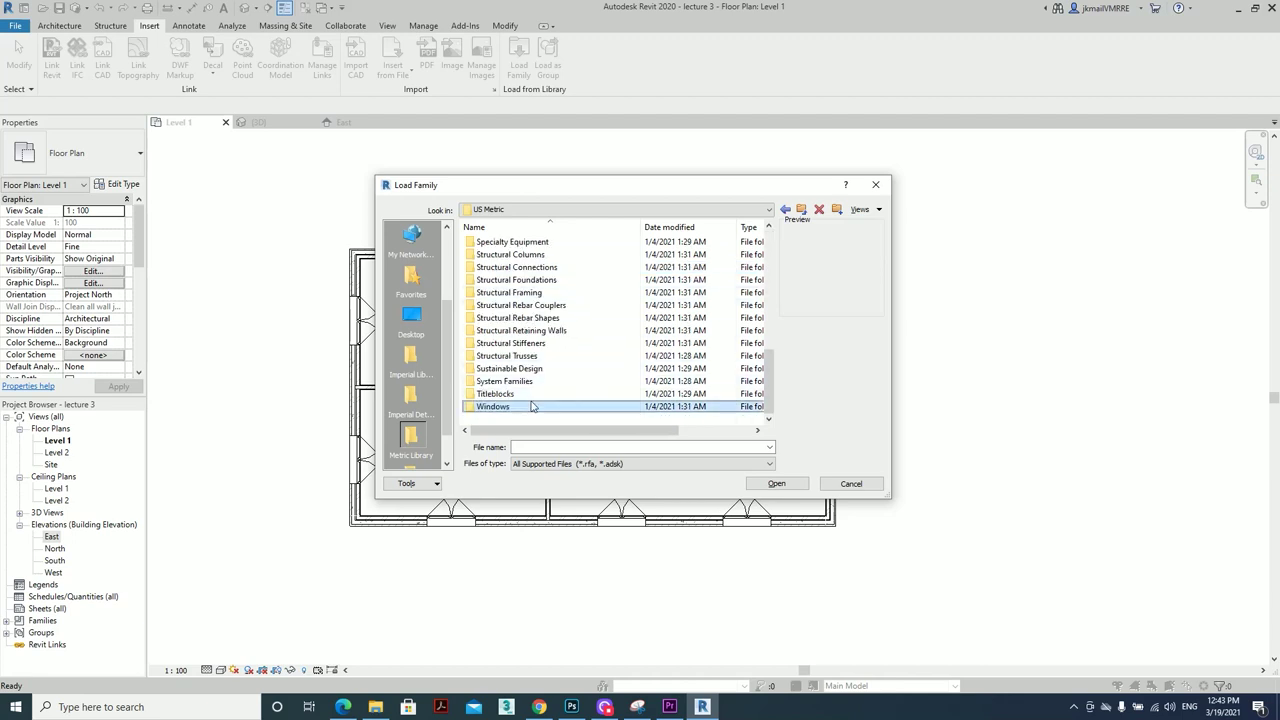
pyautogui.doubleClick(531, 404)
# Preview the window families from bay casement up to the skylights
pyautogui.click(510, 267)
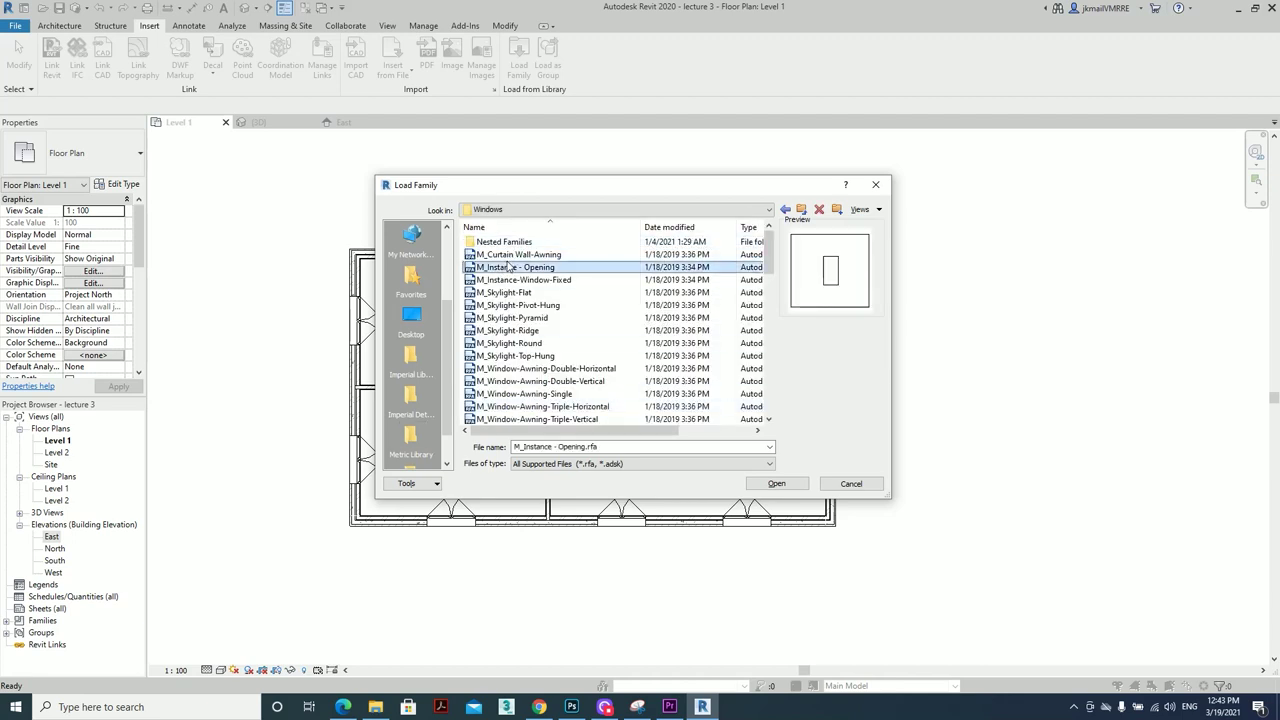
pyautogui.press('Down')
pyautogui.press('Down')
pyautogui.press('Down')
pyautogui.press('Down')
pyautogui.press('Down')
pyautogui.press('Down')
pyautogui.press('Down')
pyautogui.press('Down')
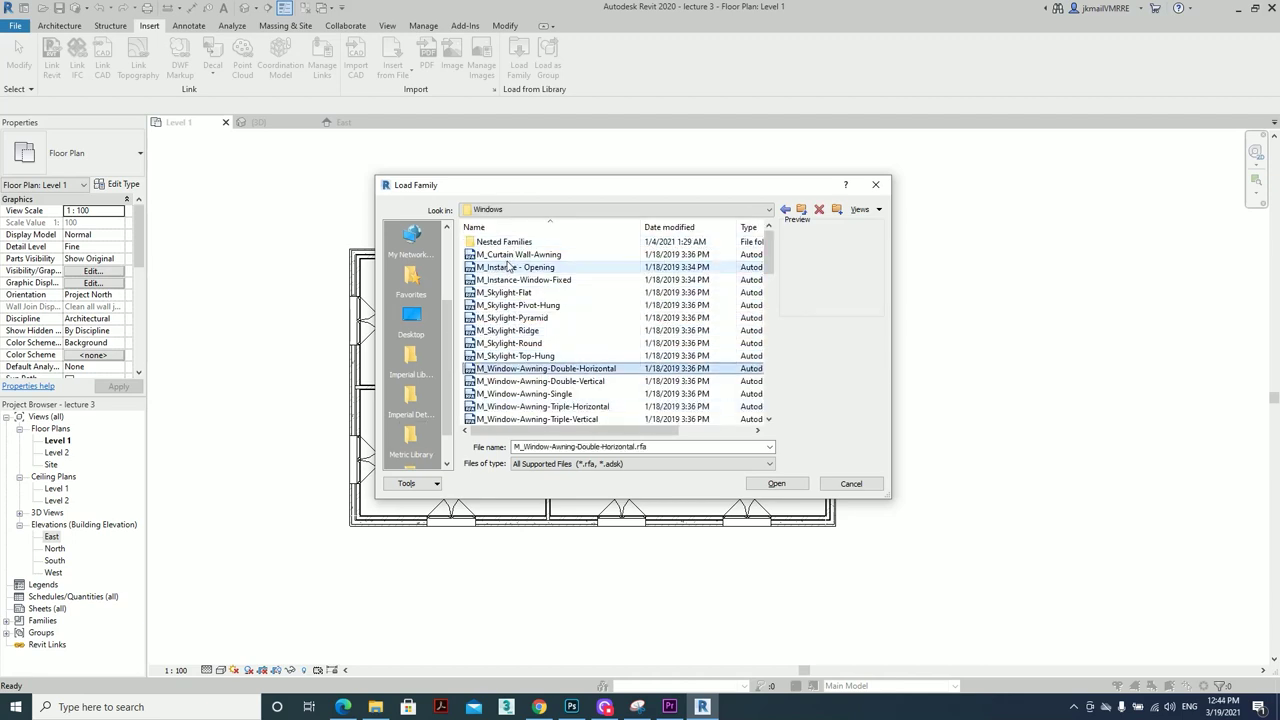
pyautogui.press('Down')
pyautogui.press('Down')
pyautogui.press('Down')
pyautogui.press('Down')
pyautogui.press('Down')
pyautogui.press('Down')
pyautogui.press('Down')
pyautogui.press('Down')
pyautogui.press('Down')
pyautogui.press('Down')
pyautogui.press('Down')
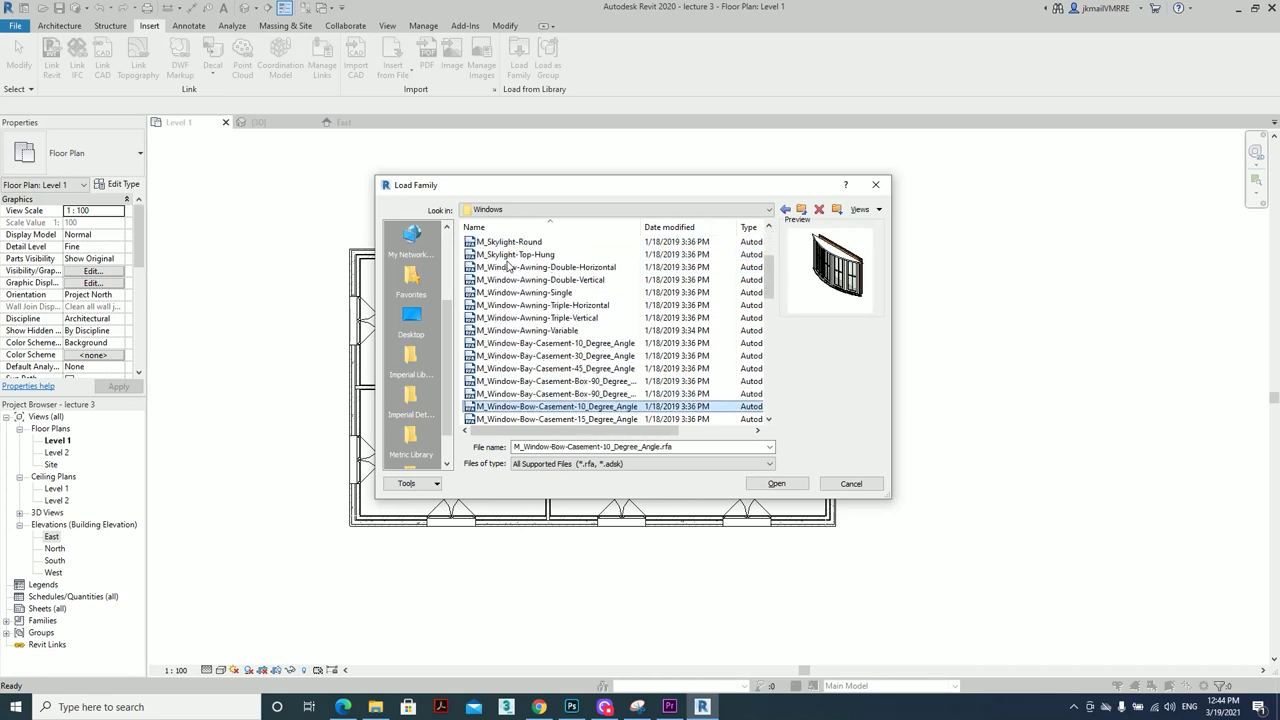
pyautogui.press('Down')
pyautogui.press('Down')
pyautogui.press('Down')
pyautogui.press('Down')
pyautogui.press('Down')
pyautogui.press('Down')
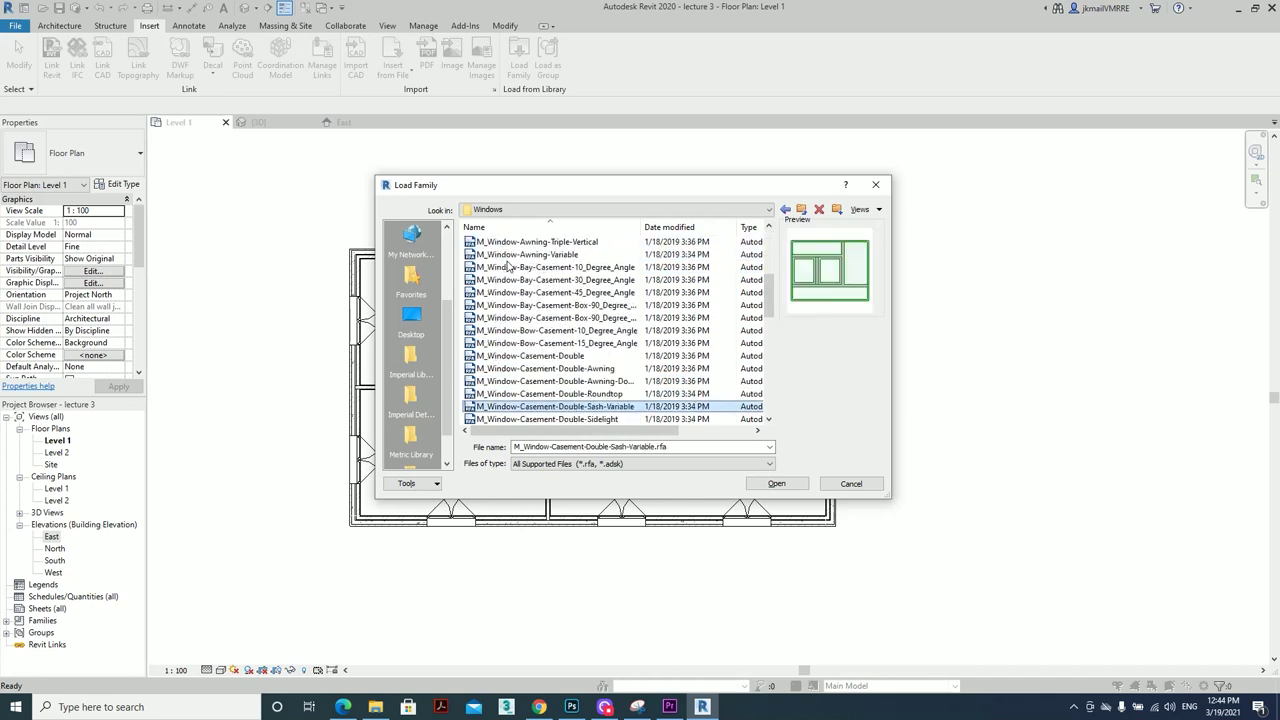
pyautogui.press('Up')
pyautogui.press('Up')
pyautogui.press('Up')
pyautogui.press('Up')
pyautogui.press('Up')
pyautogui.press('Up')
pyautogui.press('Up')
pyautogui.press('Up')
pyautogui.press('Up')
pyautogui.press('Up')
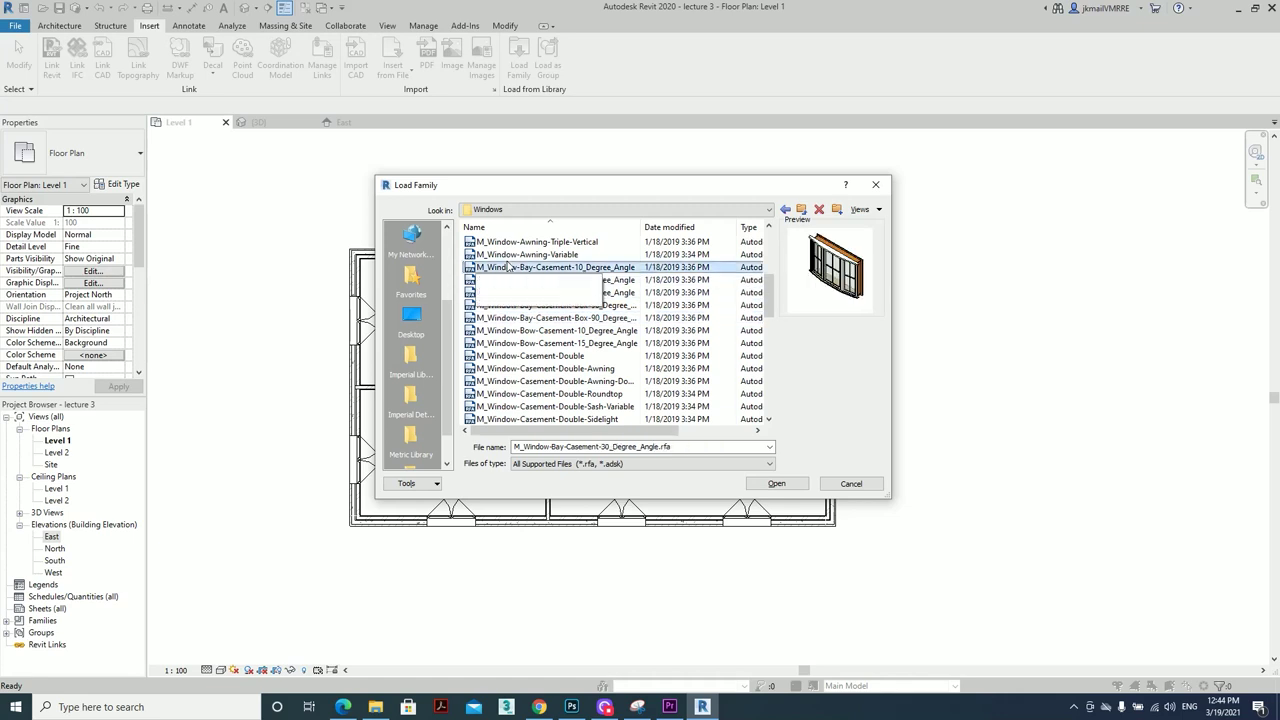
pyautogui.press('Up')
pyautogui.press('Up')
pyautogui.press('Up')
pyautogui.press('Up')
pyautogui.press('Up')
pyautogui.press('Up')
pyautogui.press('Up')
pyautogui.press('Up')
pyautogui.press('Up')
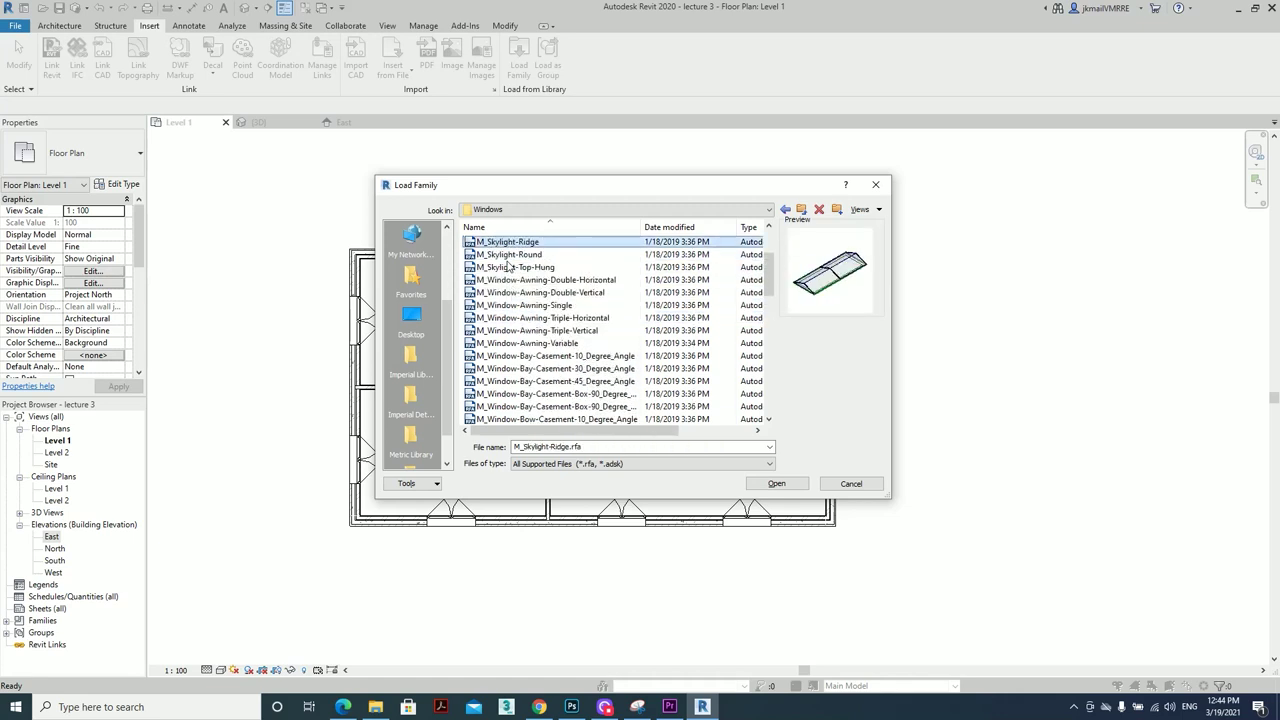
pyautogui.press('Up')
pyautogui.press('Up')
pyautogui.press('Up')
pyautogui.press('Up')
pyautogui.press('Up')
pyautogui.press('Up')
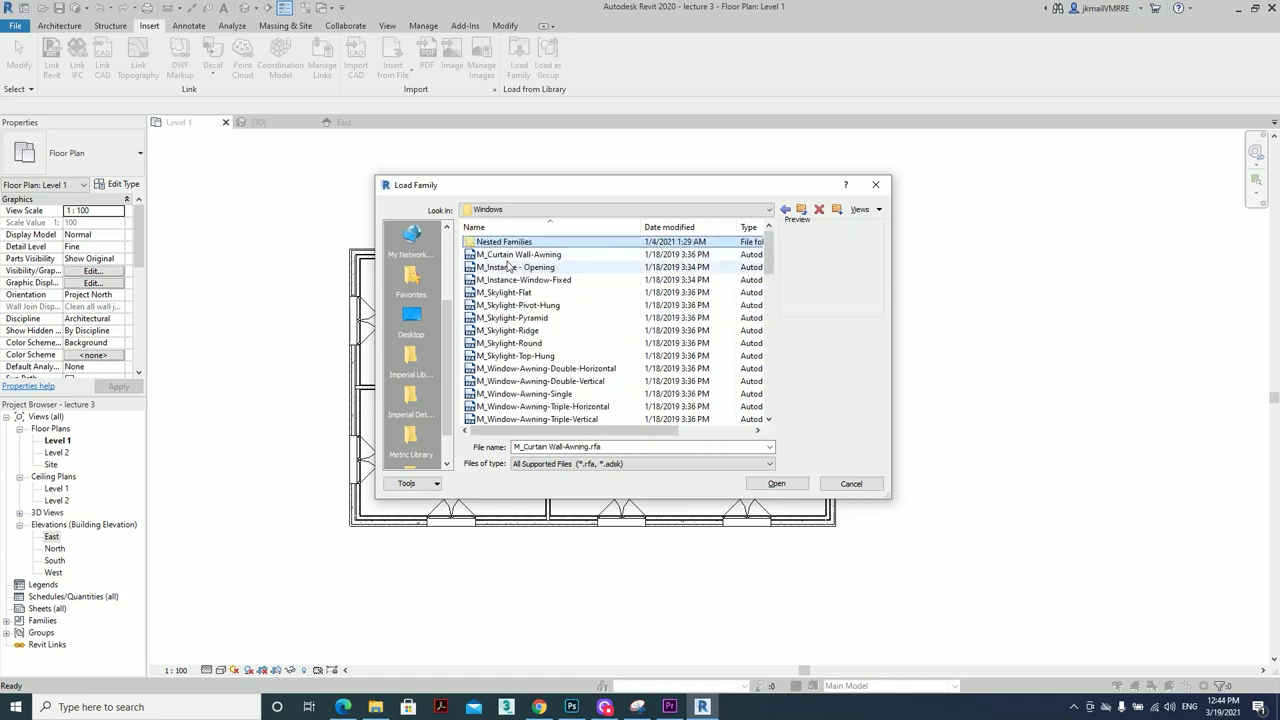
pyautogui.press('Down')
pyautogui.press('Down')
pyautogui.press('Down')
pyautogui.press('Down')
pyautogui.press('Down')
pyautogui.press('Down')
pyautogui.press('Down')
pyautogui.press('Down')
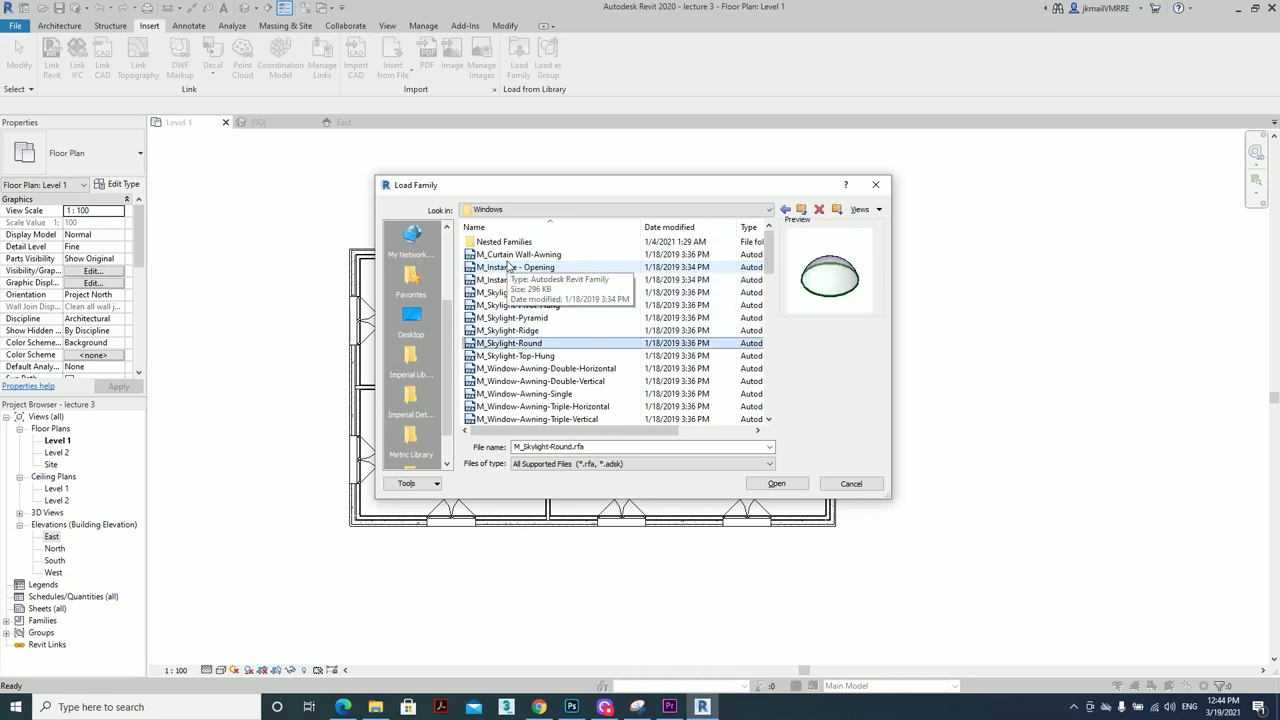
# Preview the bay casement box families and M_Window-Casement-Double
pyautogui.scroll(-1, 593, 368)
pyautogui.click(593, 368)
pyautogui.scroll(-2, 593, 368)
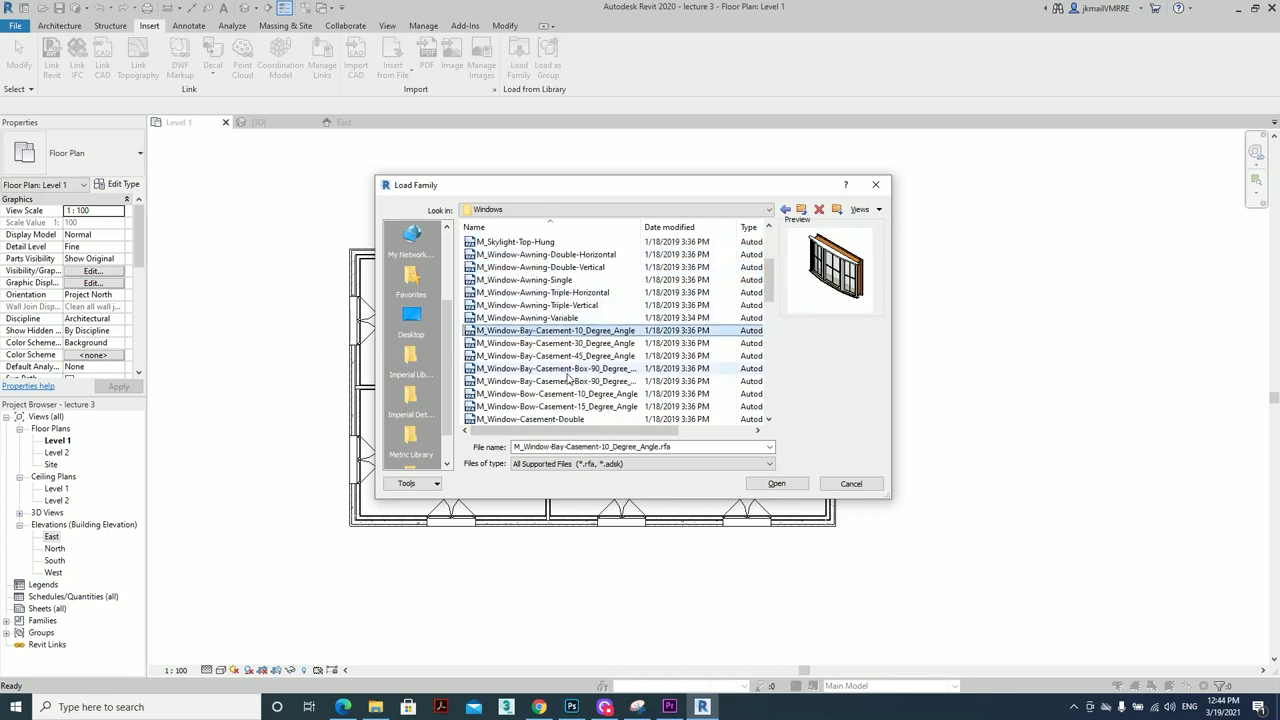
pyautogui.click(593, 368)
pyautogui.scroll(-1, 593, 368)
pyautogui.click(604, 383)
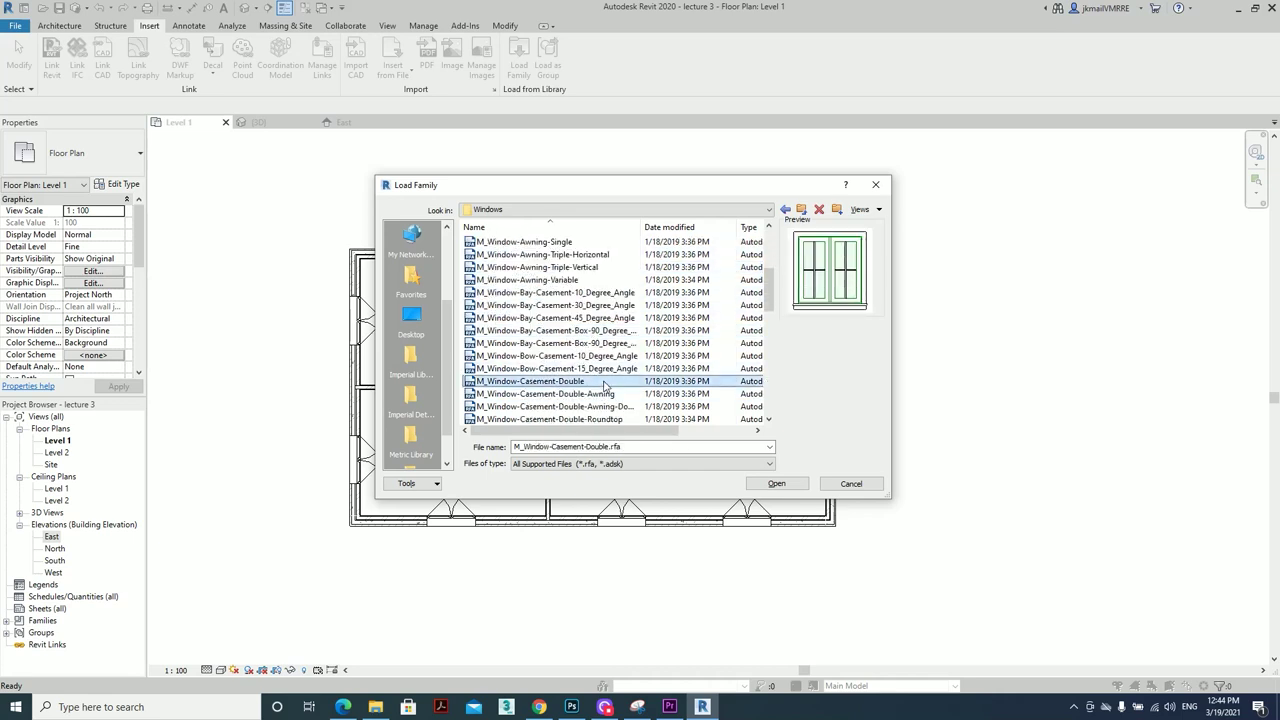
pyautogui.scroll(-1, 613, 398)
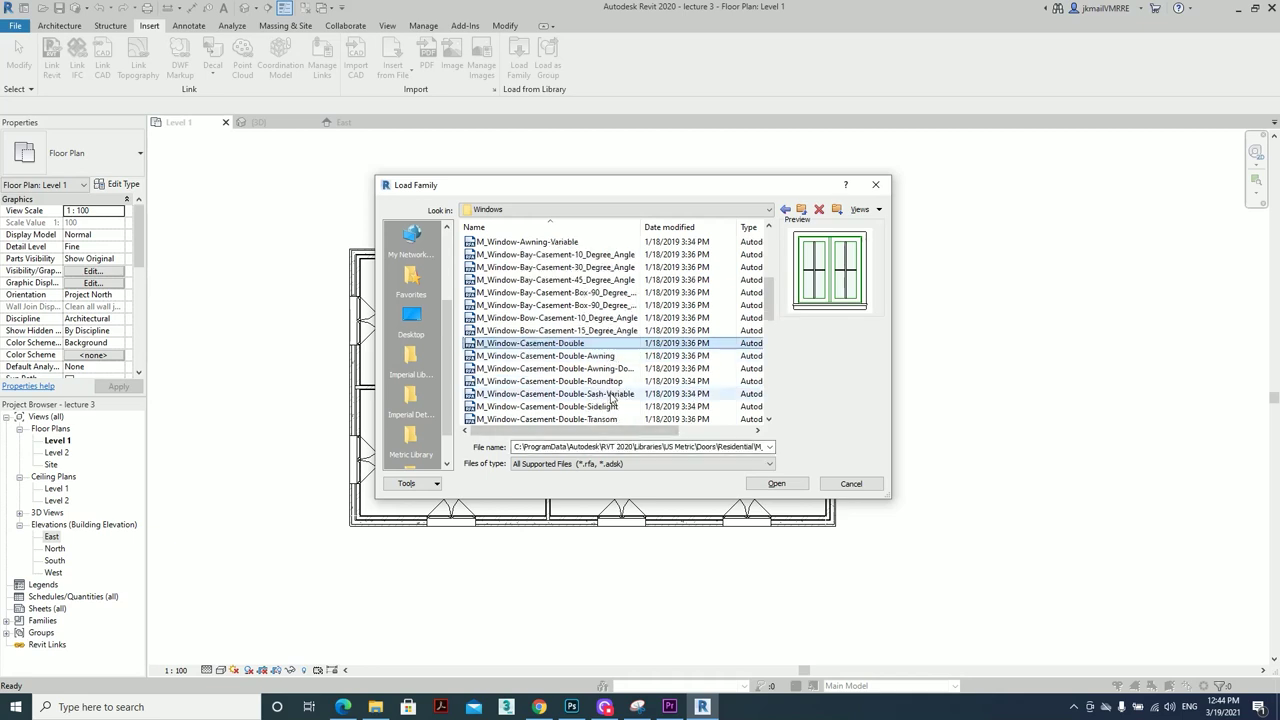
# Preview the casement sidelight and transom, double-hung and fixed window families
pyautogui.press('Down')
pyautogui.press('Down')
pyautogui.press('Down')
pyautogui.press('Down')
pyautogui.press('Down')
pyautogui.press('Down')
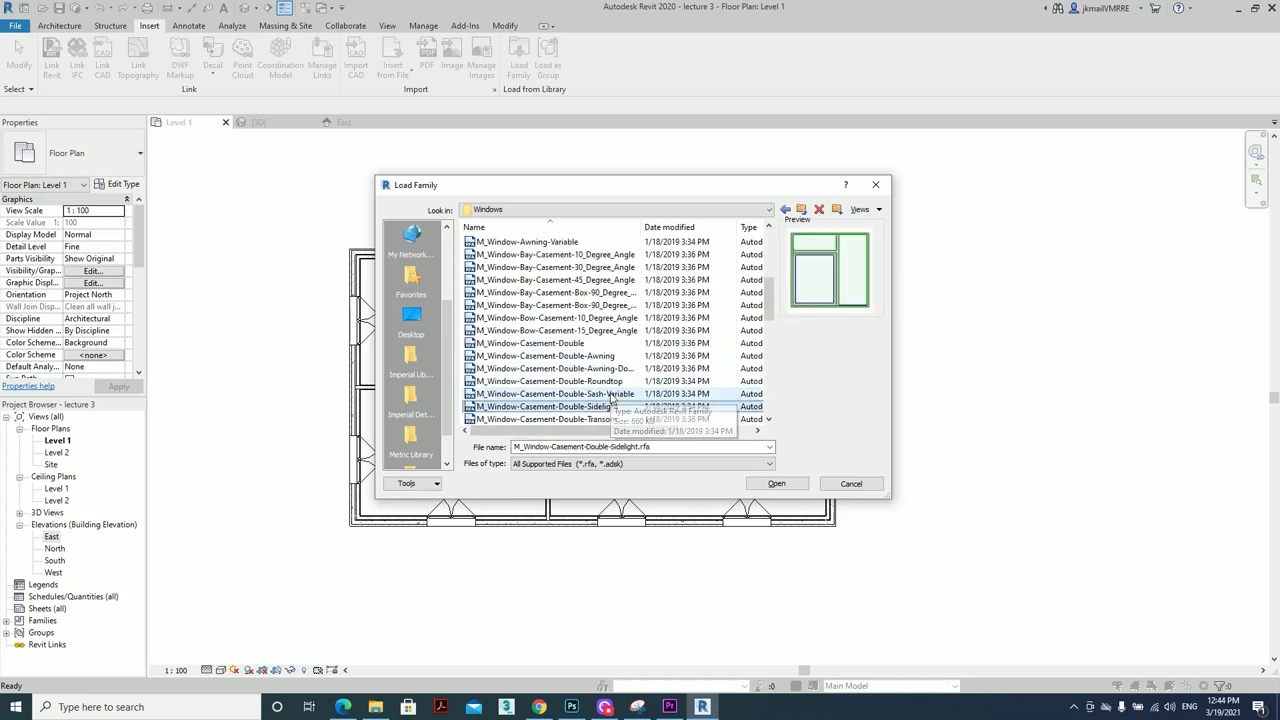
pyautogui.press('Down')
pyautogui.press('Down')
pyautogui.press('Down')
pyautogui.press('Down')
pyautogui.press('Down')
pyautogui.press('Down')
pyautogui.press('Down')
pyautogui.press('Down')
pyautogui.press('Down')
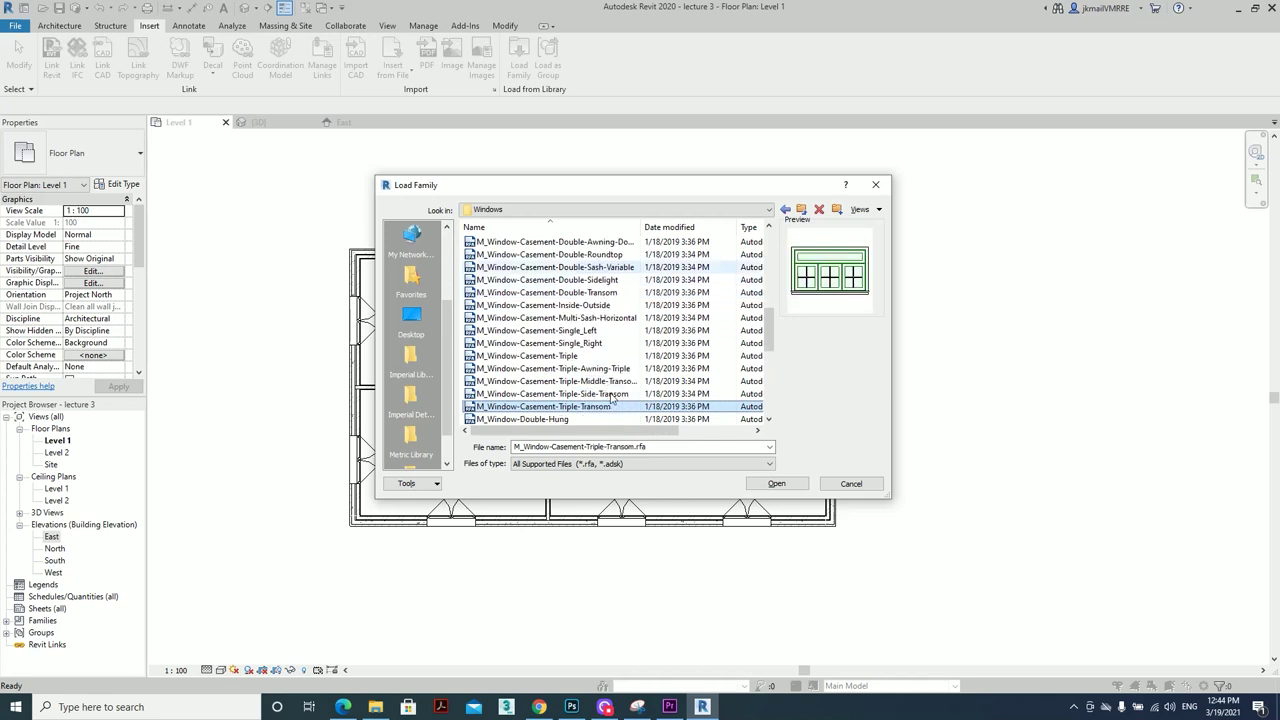
pyautogui.press('Down')
pyautogui.press('Down')
pyautogui.press('Down')
pyautogui.press('Down')
pyautogui.press('Up')
pyautogui.press('Up')
pyautogui.press('Up')
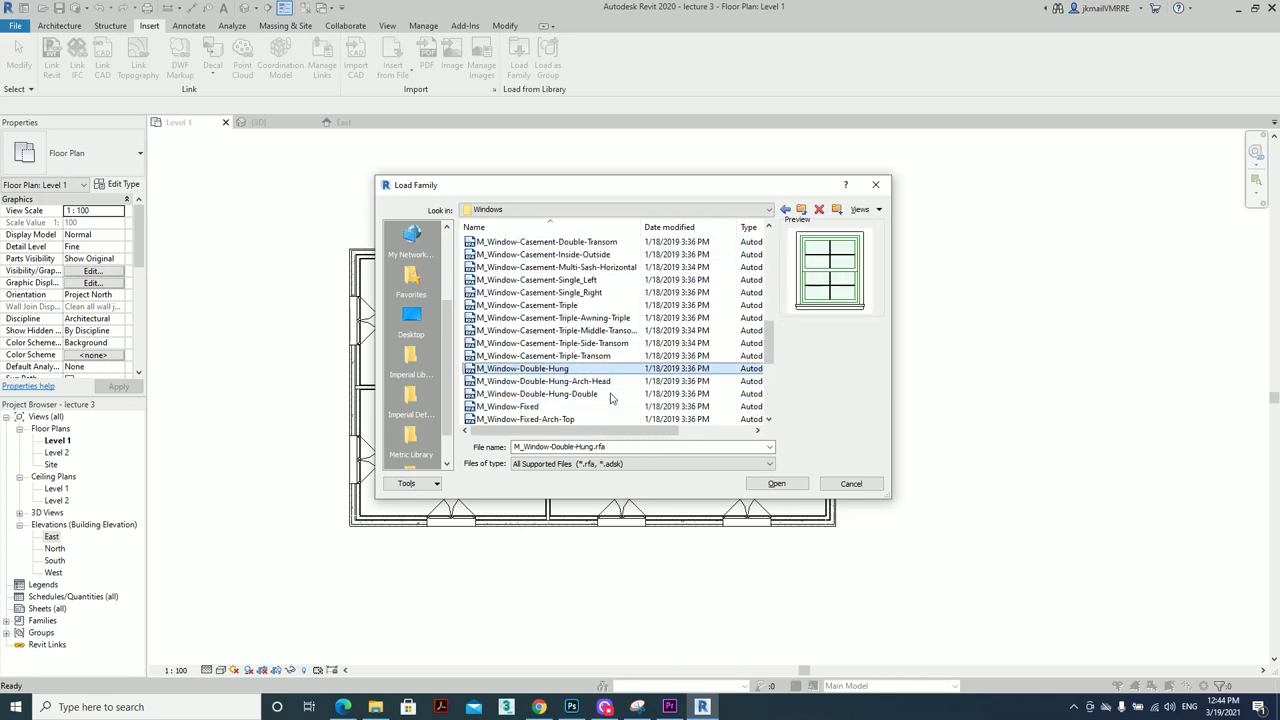
pyautogui.press('Up')
pyautogui.press('Up')
pyautogui.press('Up')
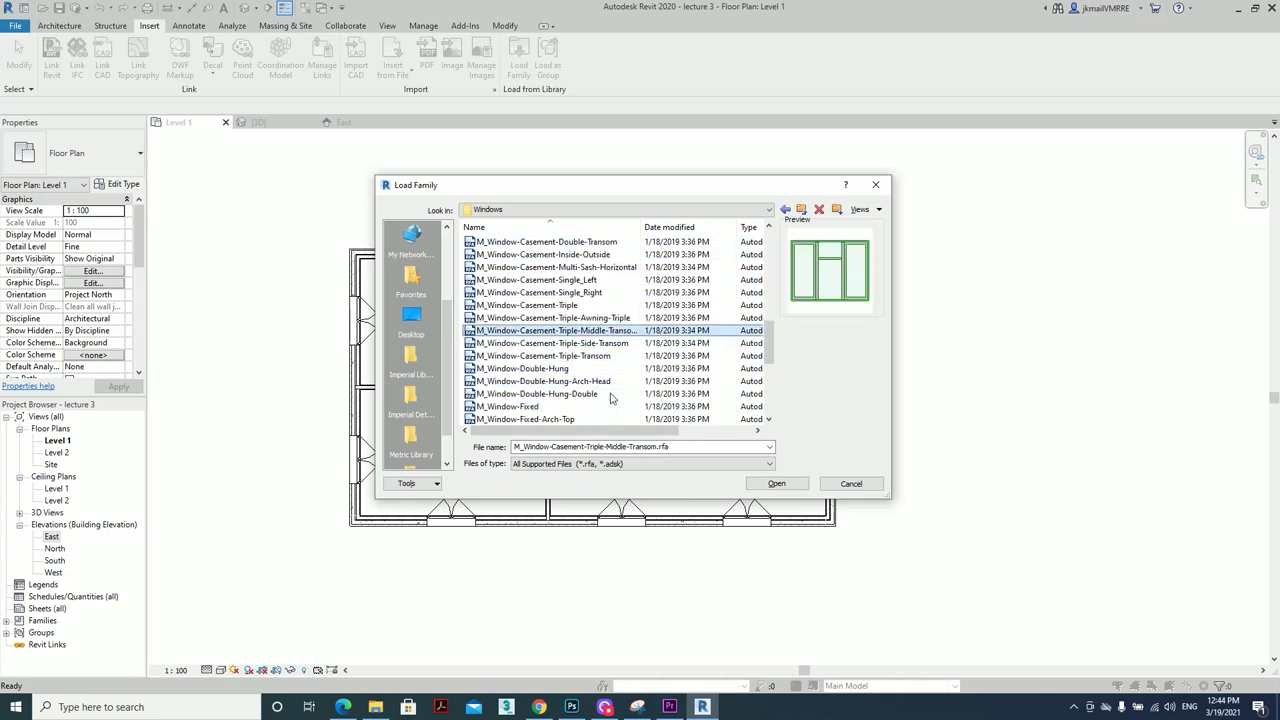
pyautogui.press('Down')
pyautogui.press('Down')
pyautogui.press('Down')
pyautogui.press('Down')
pyautogui.press('Down')
pyautogui.press('Down')
pyautogui.press('Down')
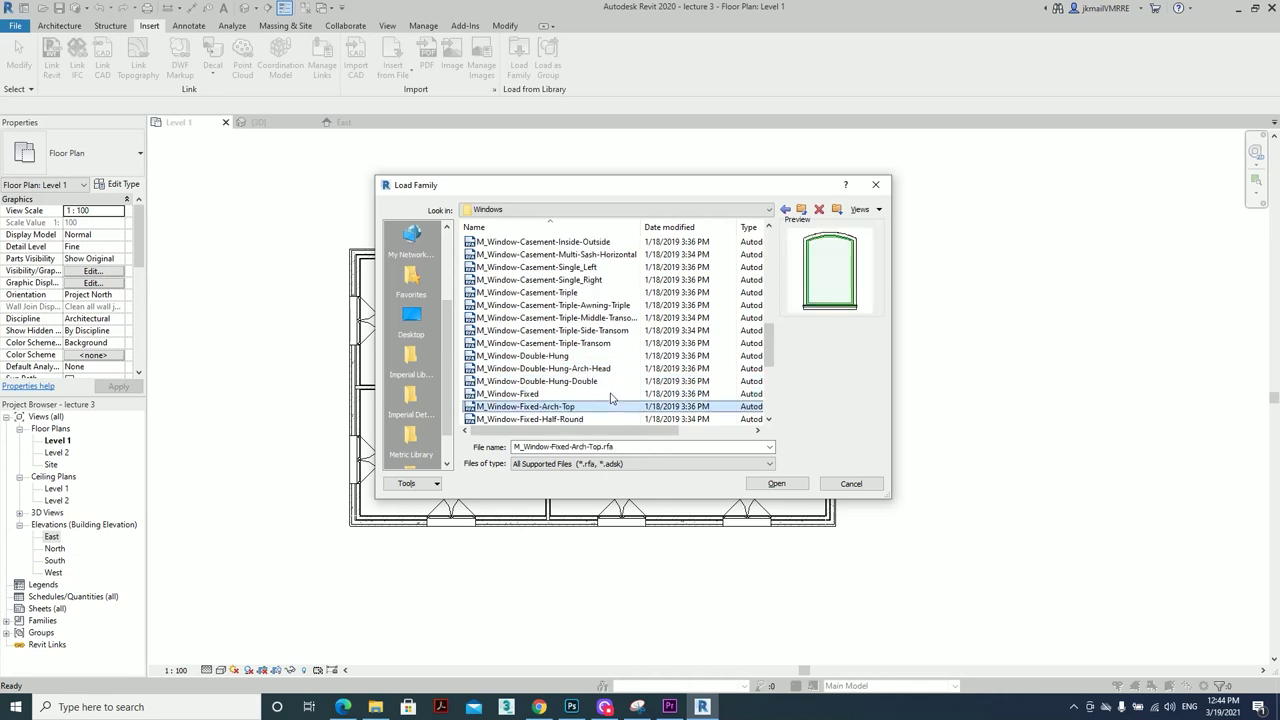
pyautogui.press('Down')
pyautogui.press('Down')
pyautogui.press('Down')
pyautogui.press('Down')
pyautogui.press('Down')
pyautogui.press('Down')
pyautogui.press('Down')
pyautogui.press('Down')
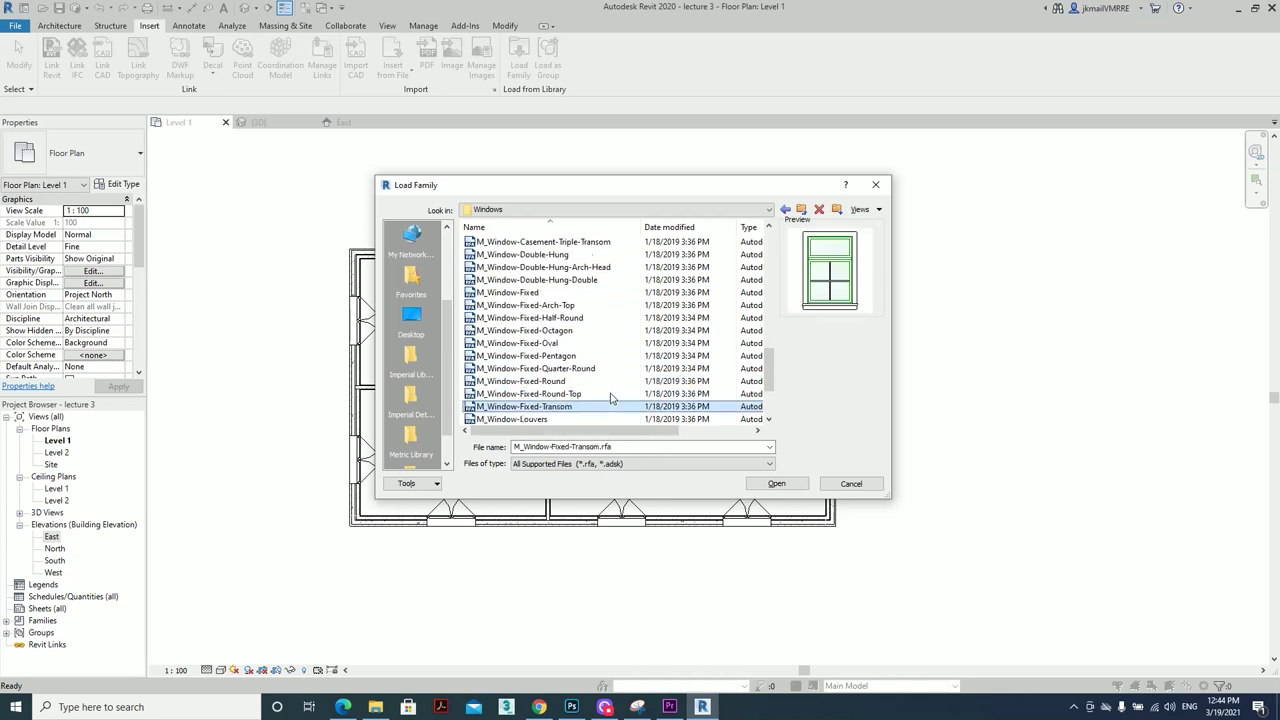
pyautogui.press('Down')
pyautogui.press('Down')
pyautogui.press('Down')
pyautogui.press('Down')
pyautogui.press('Down')
pyautogui.press('Up')
pyautogui.press('Up')
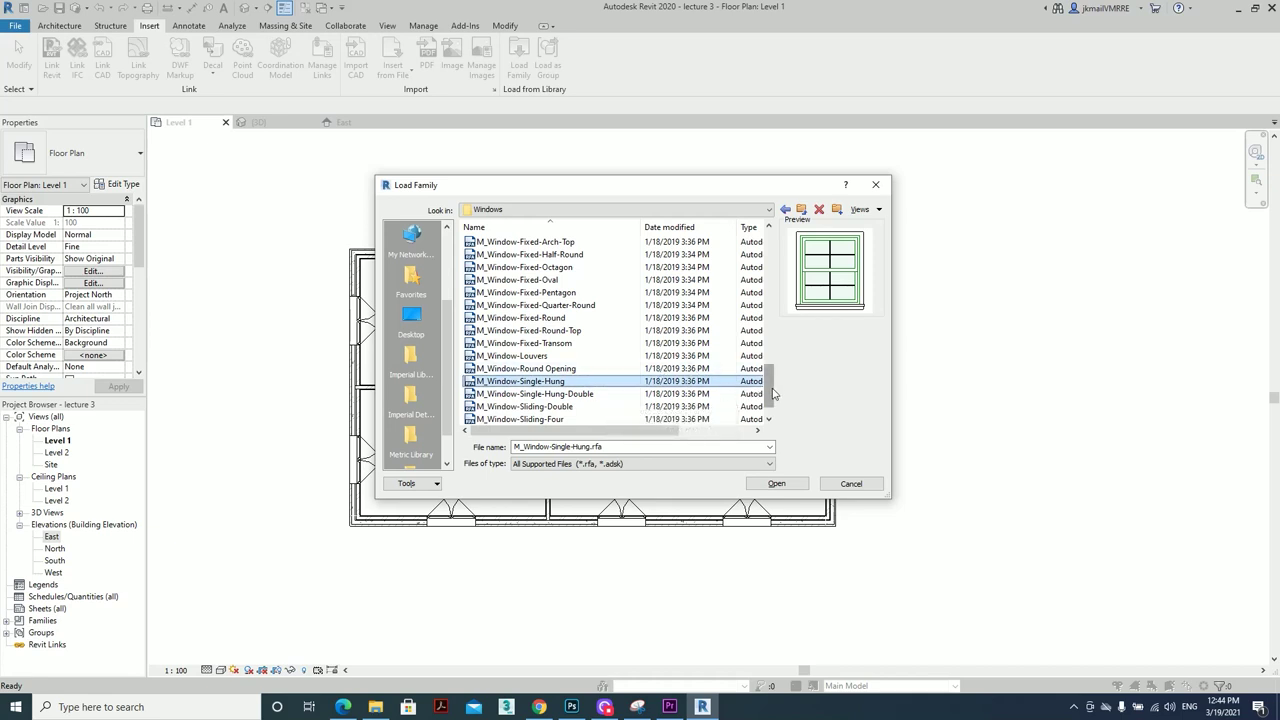
# Compare the sliding families and load M_Window-Sliding-Double
pyautogui.click(651, 407)
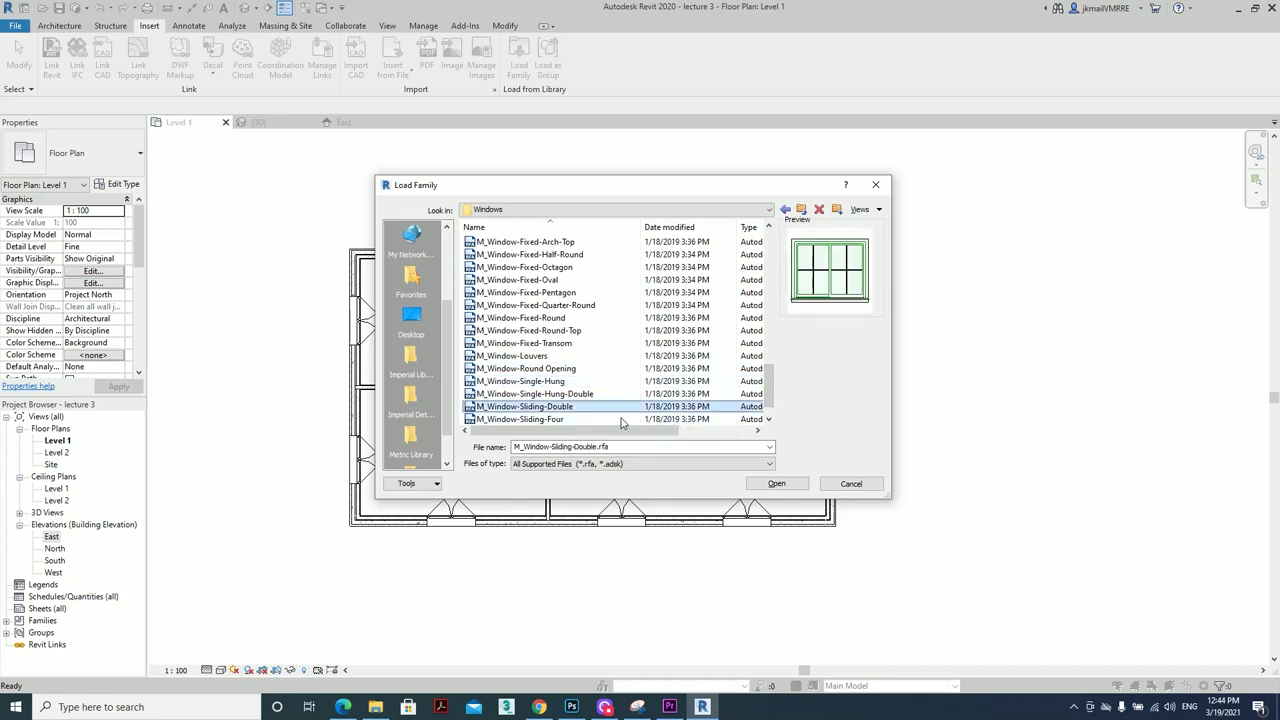
pyautogui.click(630, 419)
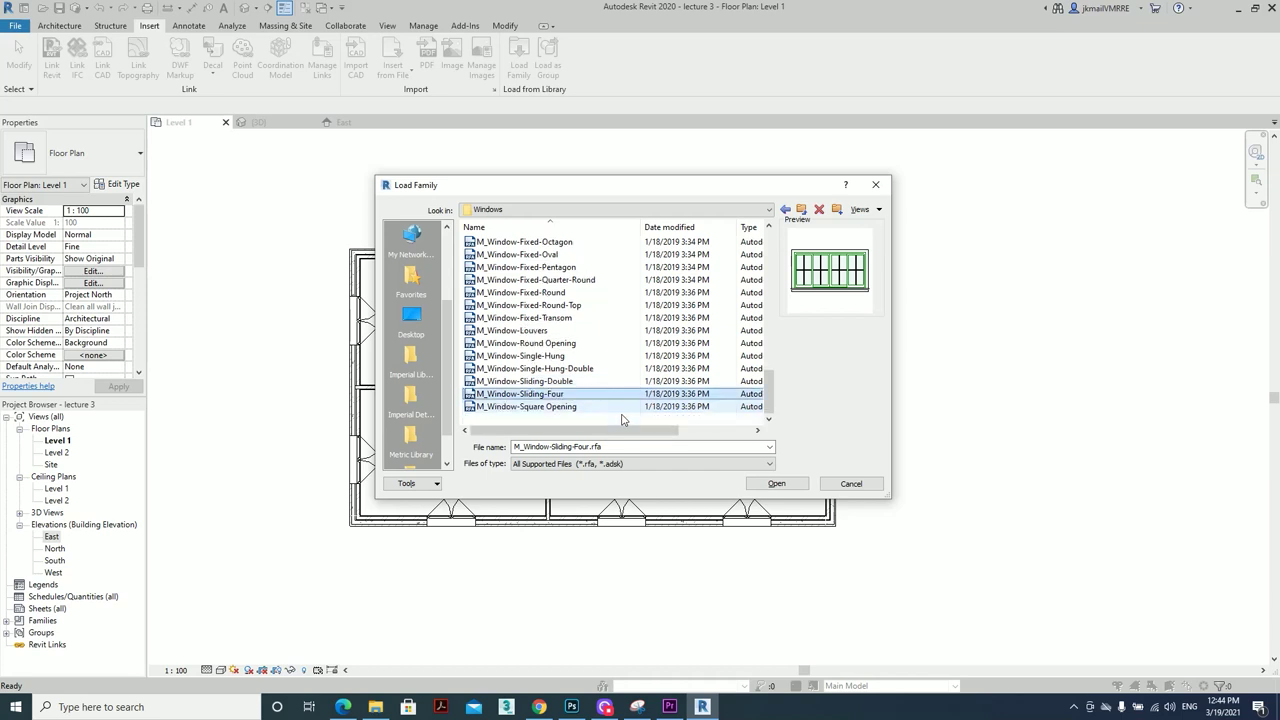
pyautogui.click(616, 386)
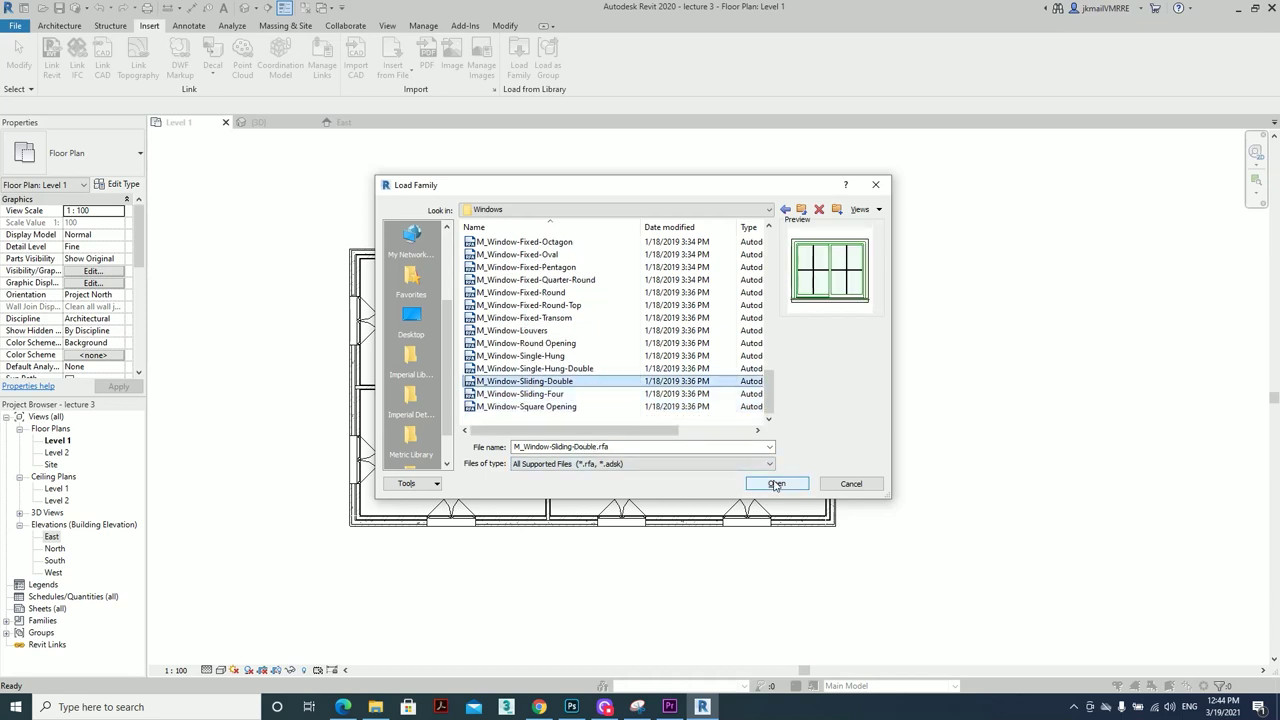
pyautogui.click(775, 485)
pyautogui.click(708, 432)
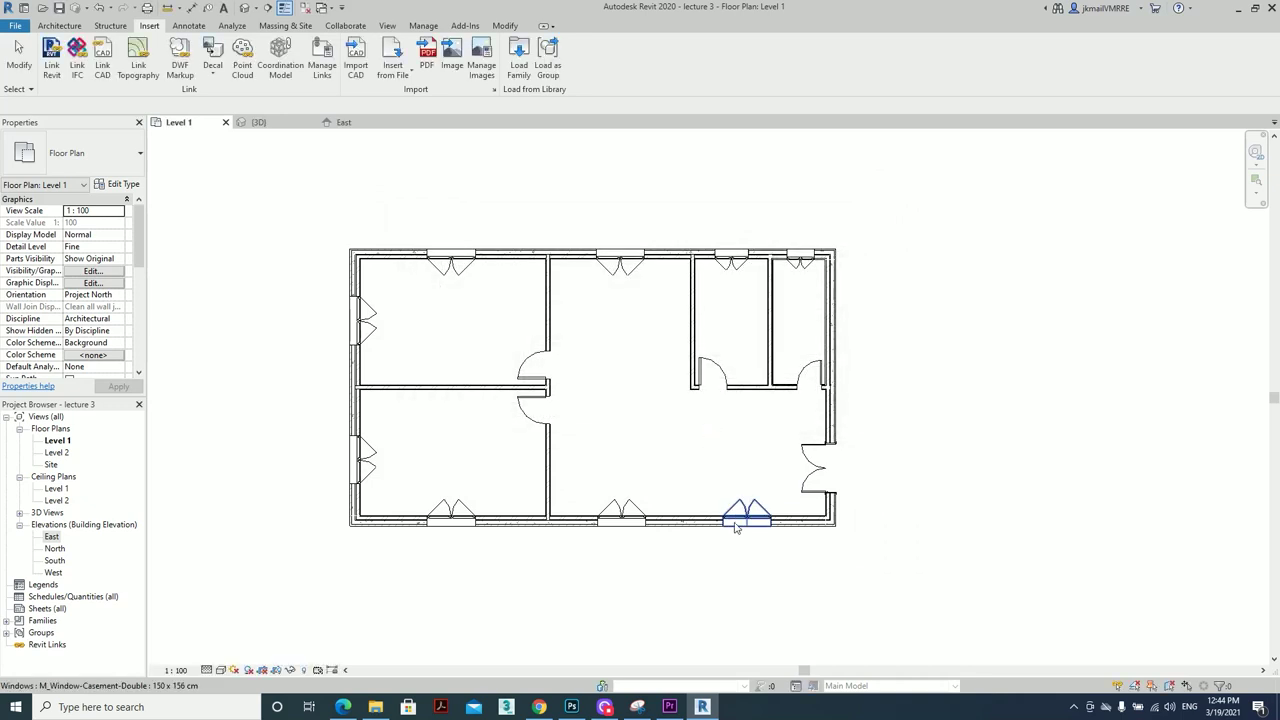
# Change the window at the right end of the bottom wall to Sliding-Double 1500 x 1200mm
pyautogui.click(737, 514)
pyautogui.scroll(2, 771, 555)
pyautogui.click(100, 163)
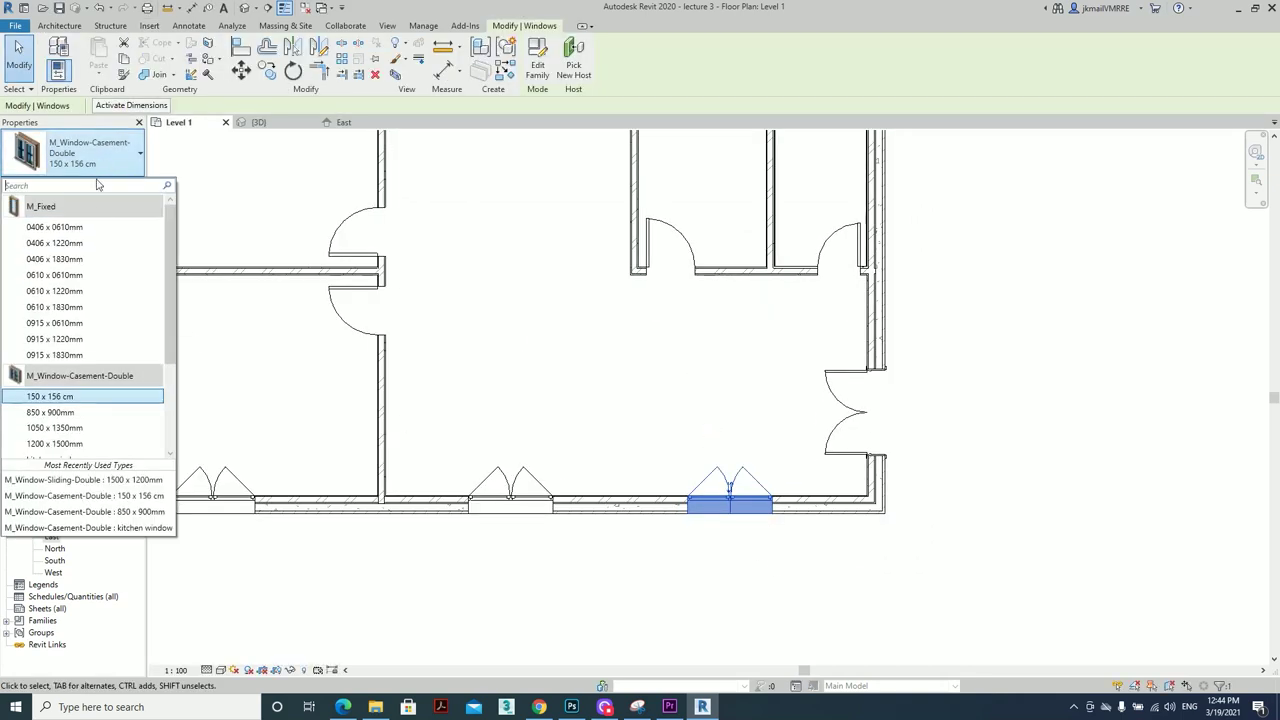
pyautogui.scroll(-3, 78, 310)
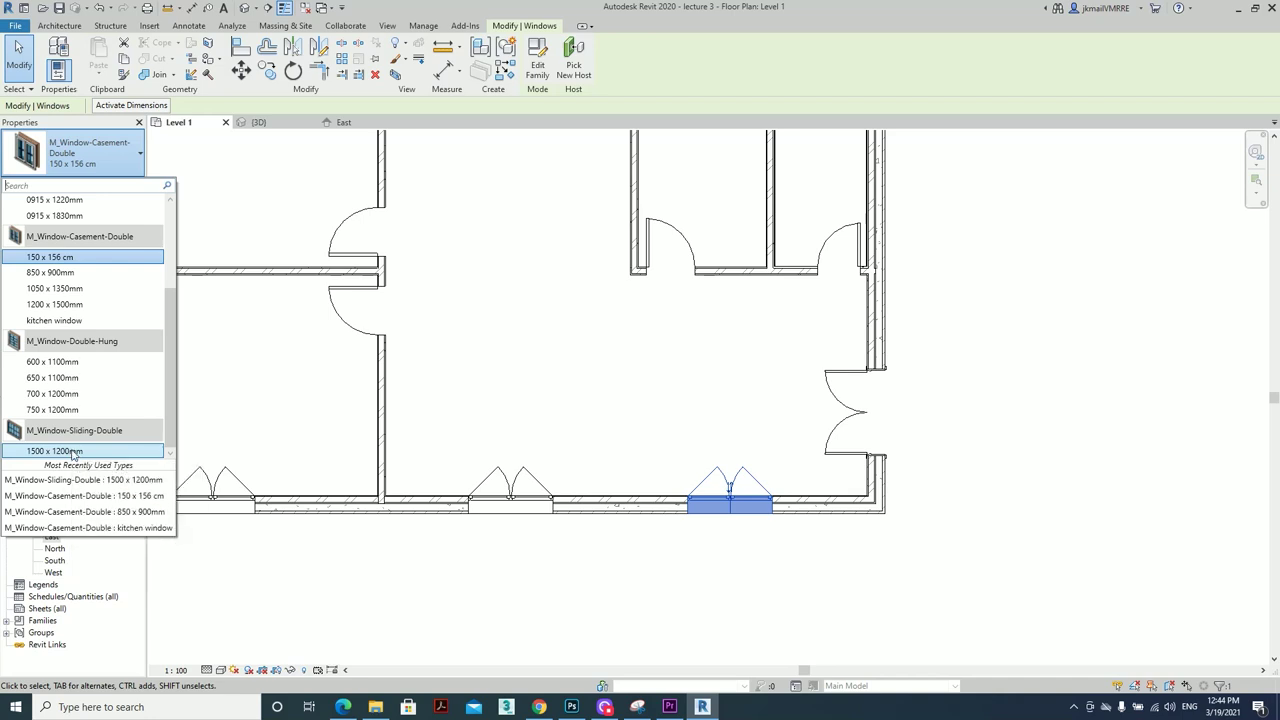
pyautogui.click(72, 452)
# Use Match Type on the bottom-wall windows so the sliding window takes the M_Window-Casement-Double type
pyautogui.click(725, 547)
pyautogui.scroll(2, 744, 515)
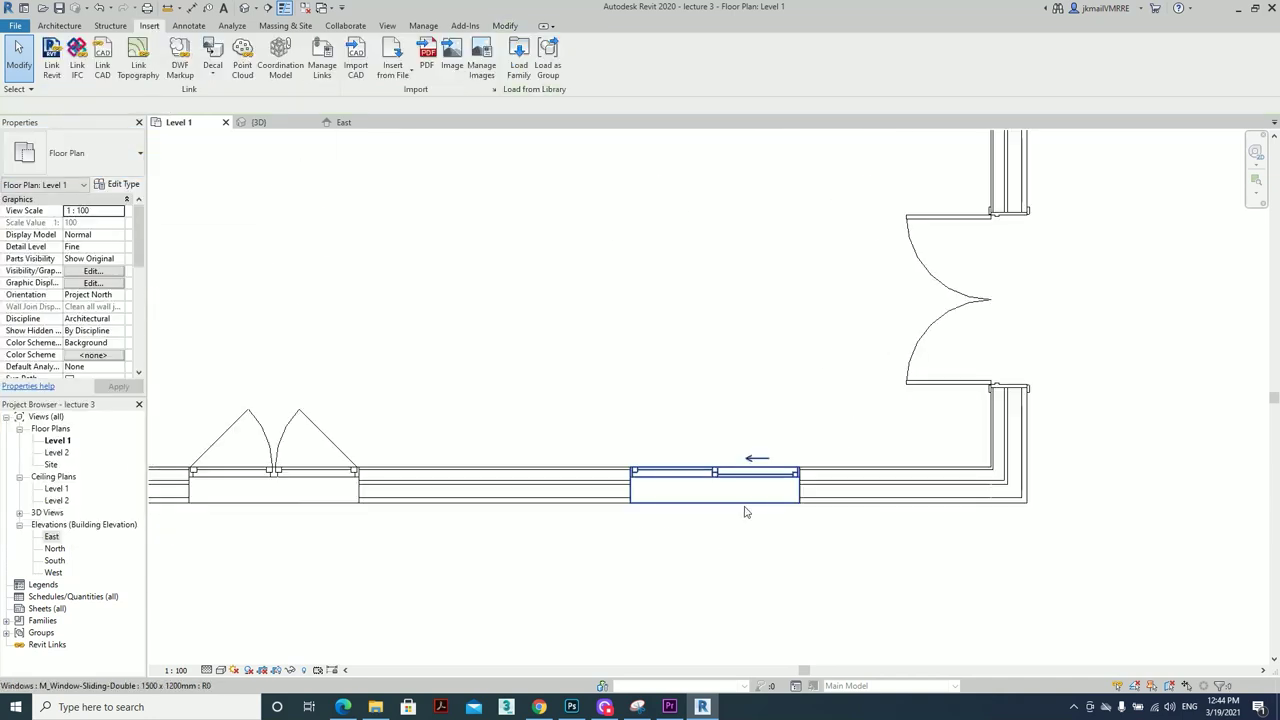
pyautogui.scroll(-3, 723, 537)
pyautogui.scroll(-2, 724, 553)
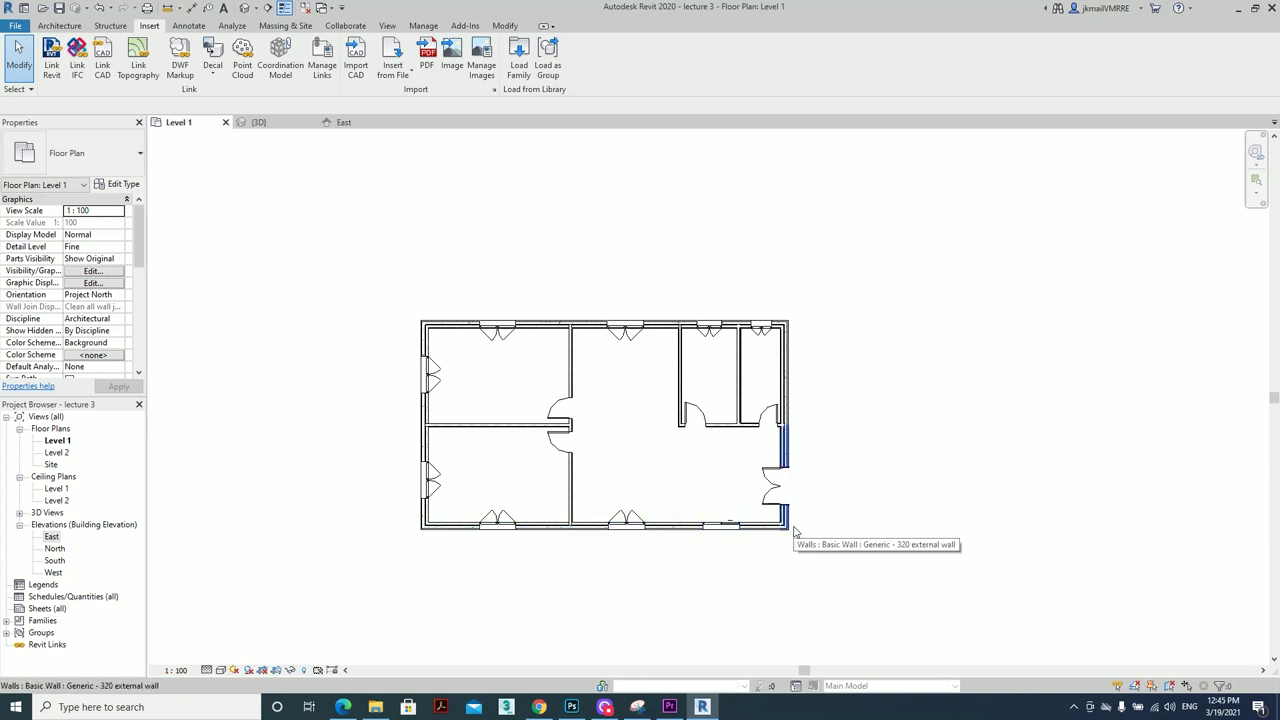
pyautogui.click(733, 537)
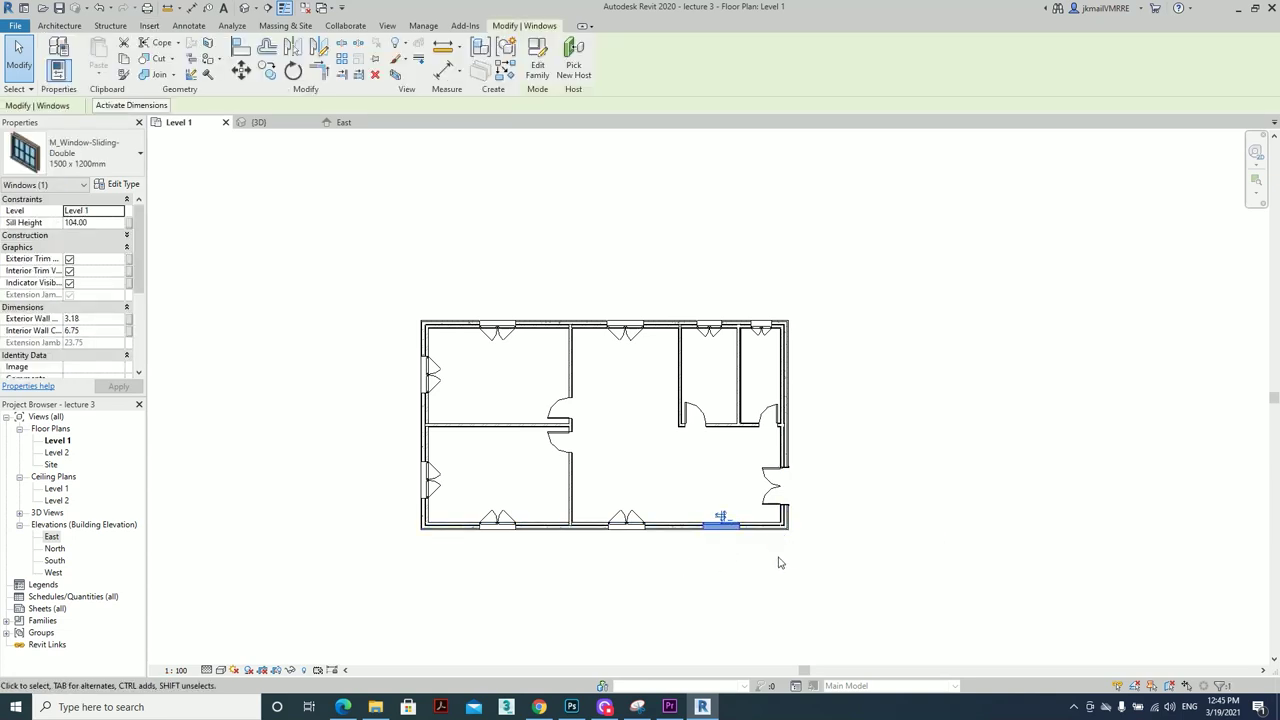
pyautogui.click(780, 562)
pyautogui.press('a')
pyautogui.click(725, 527)
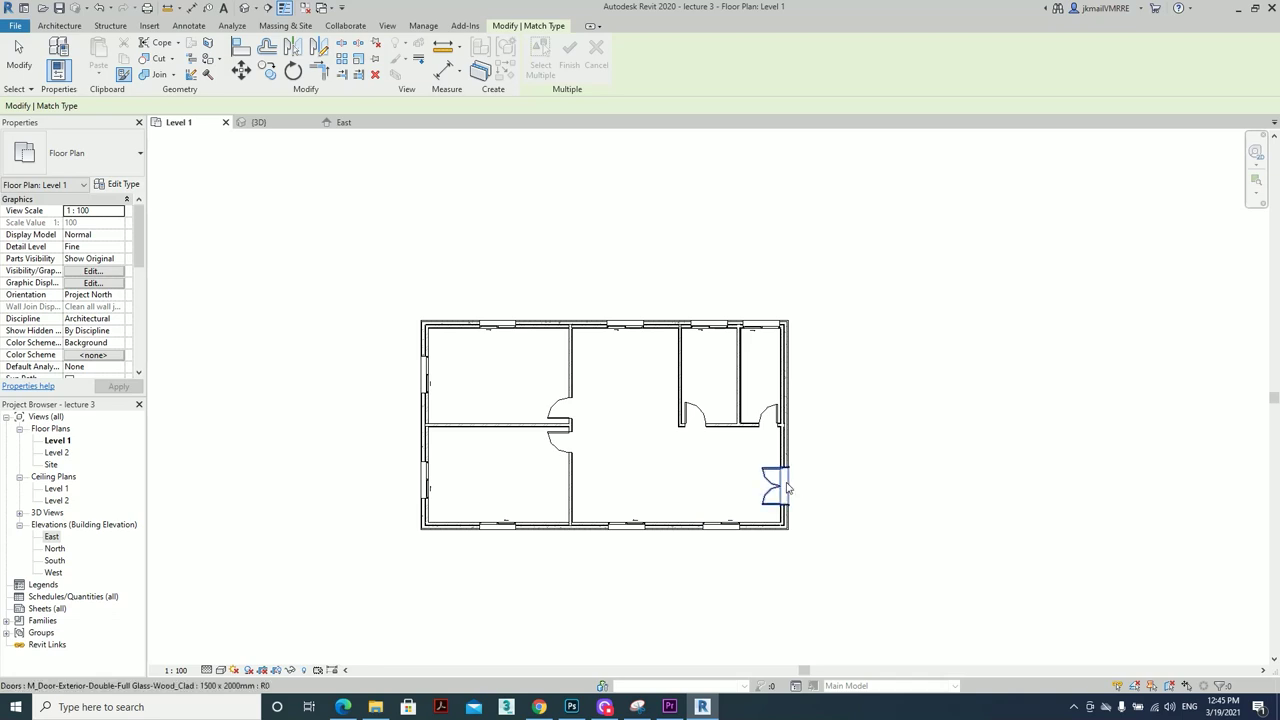
pyautogui.hotkey('ctrl', 'z')
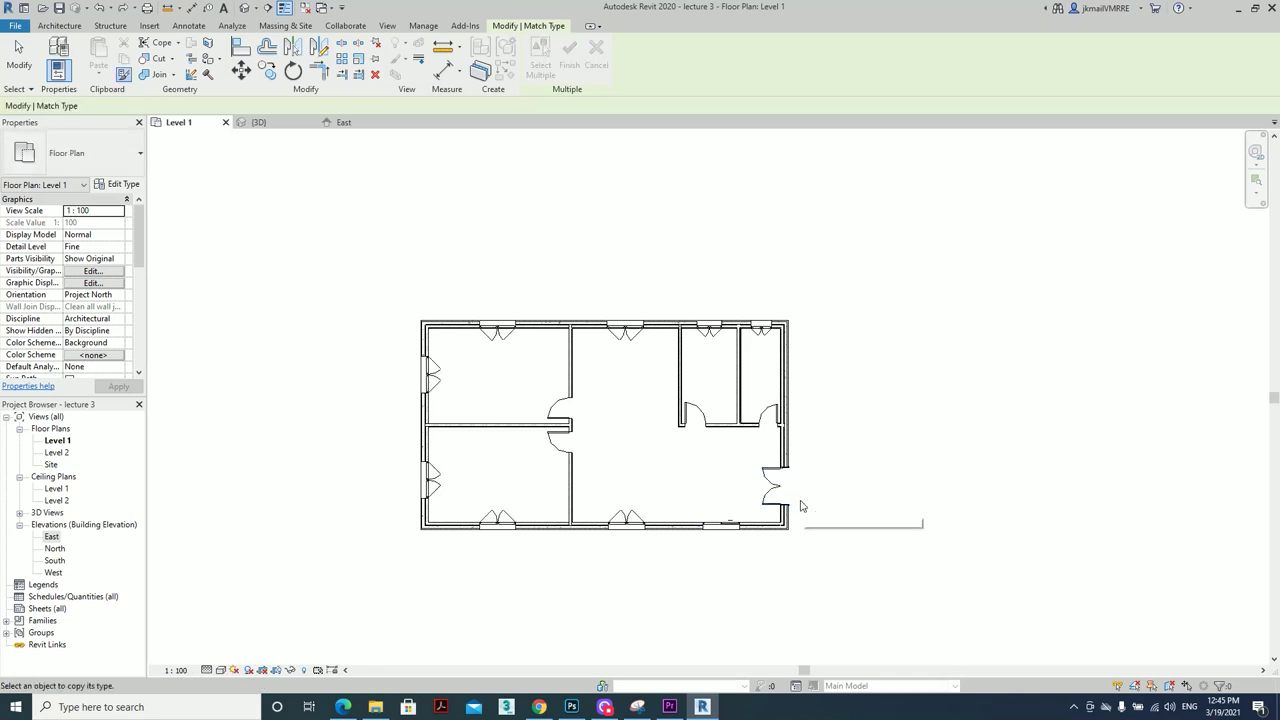
pyautogui.press('Escape')
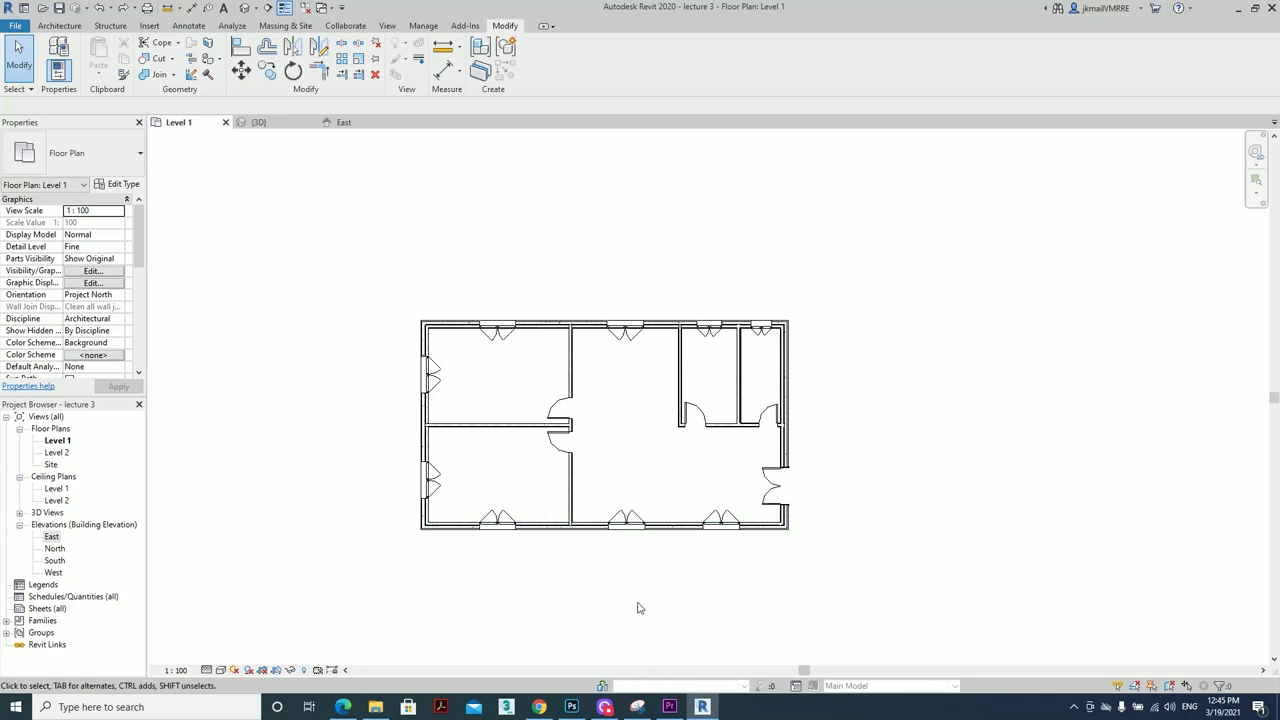
pyautogui.click(245, 12)
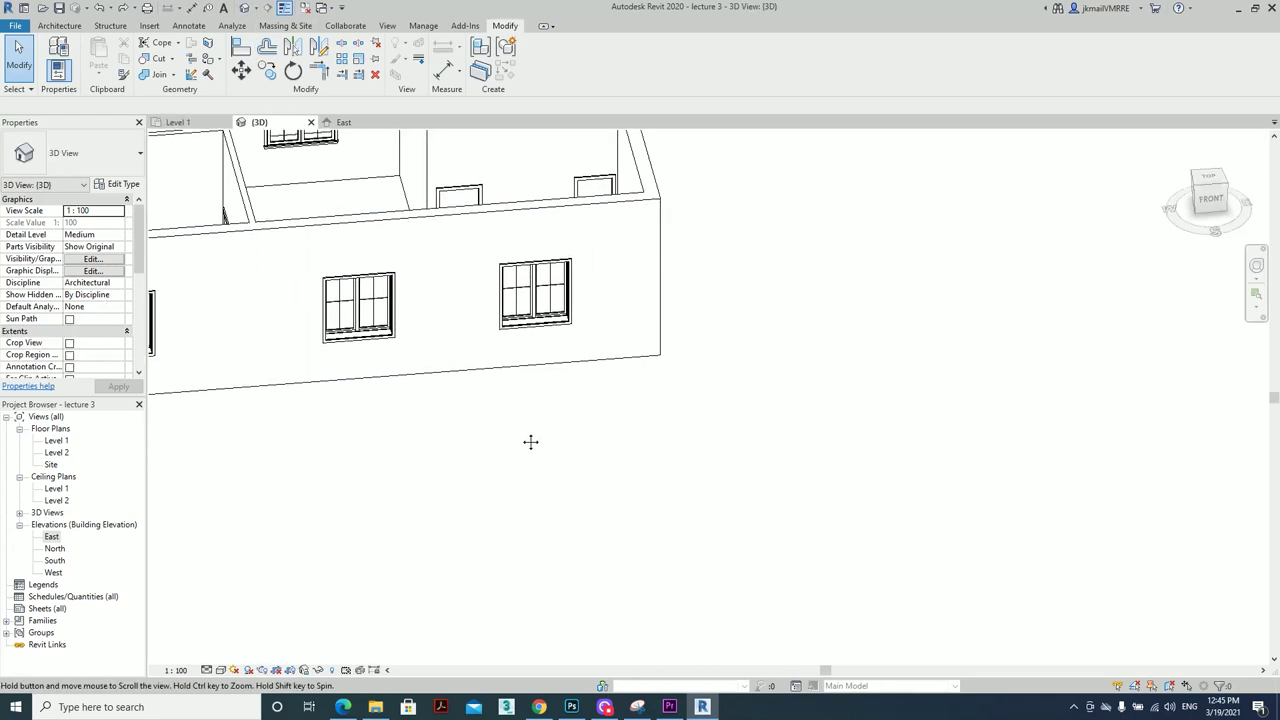
pyautogui.scroll(-5, 528, 443)
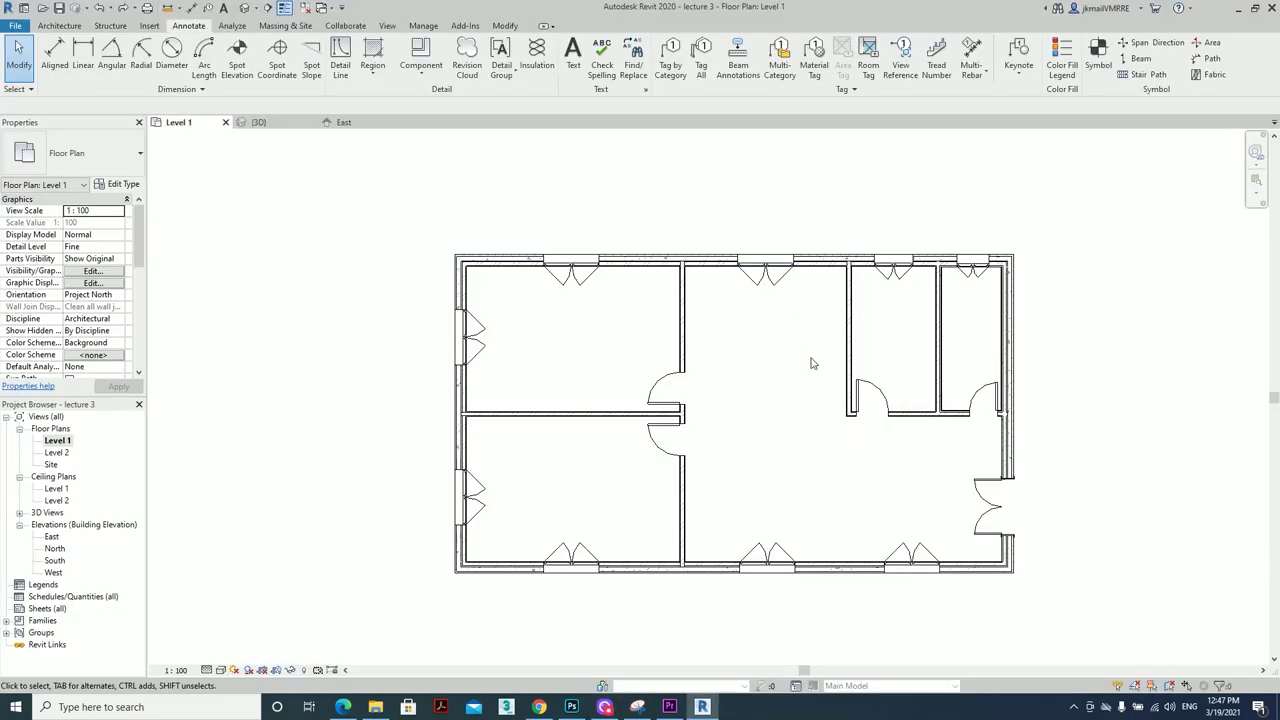
pyautogui.moveTo(812, 363); pyautogui.dragTo(687, 325, button='middle')
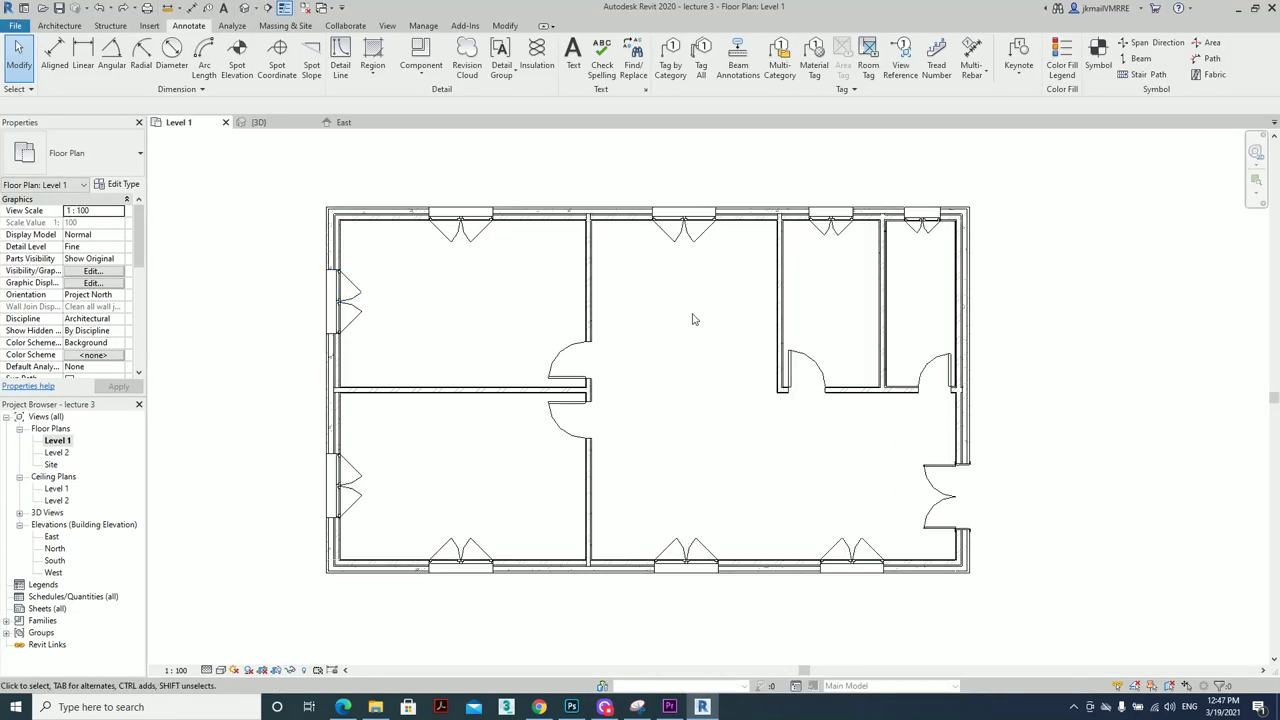
pyautogui.scroll(2, 615, 255)
pyautogui.scroll(1, 627, 262)
pyautogui.scroll(-3, 627, 262)
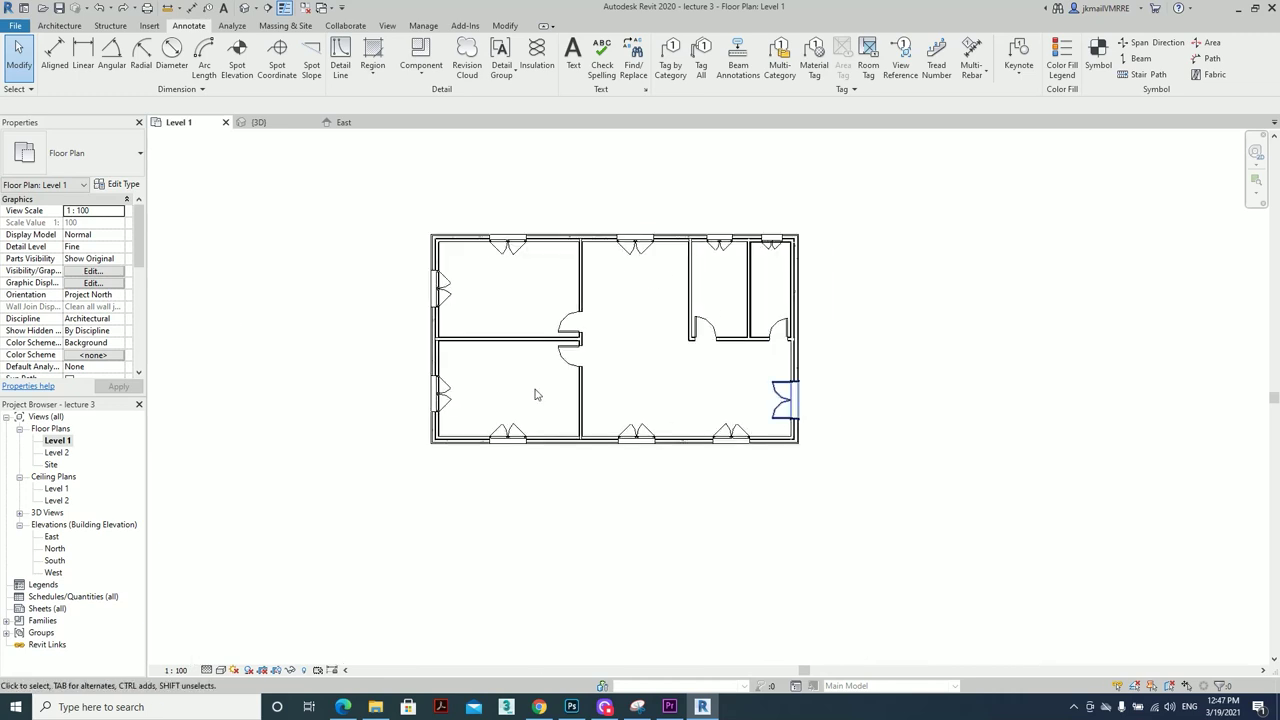
pyautogui.scroll(2, 615, 330)
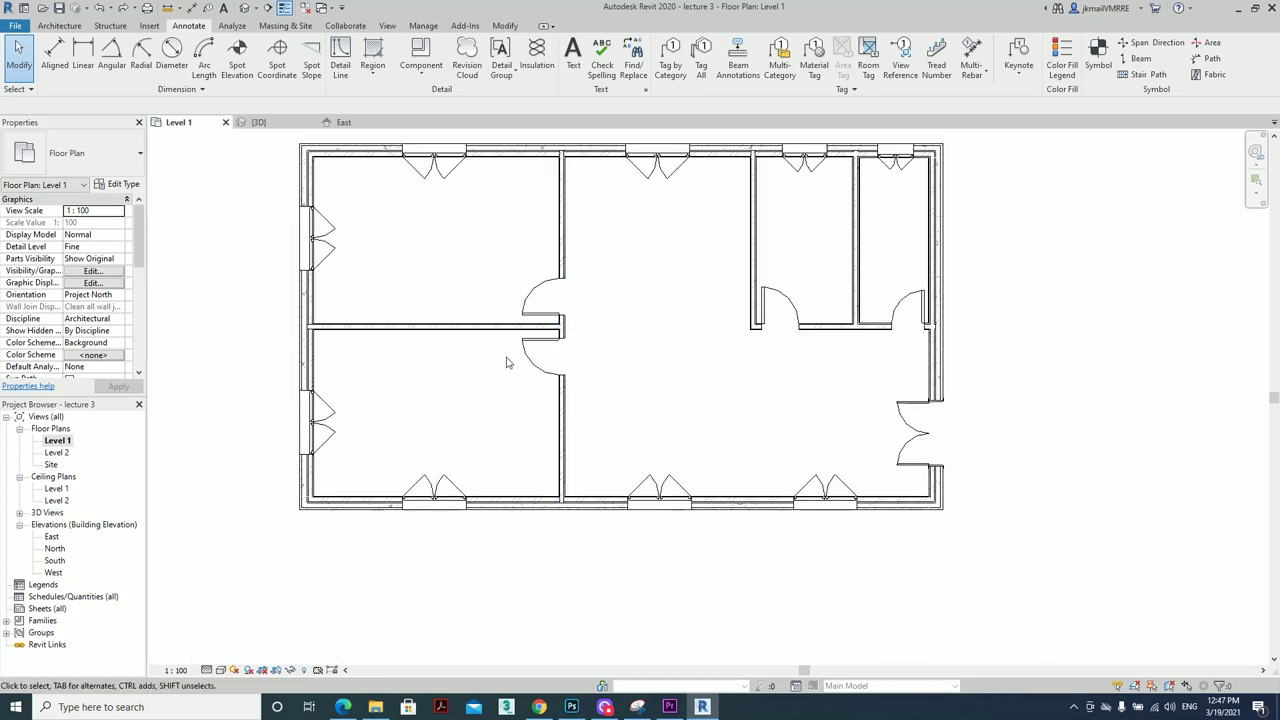
pyautogui.scroll(4, 600, 285)
pyautogui.scroll(-3, 600, 285)
pyautogui.scroll(1, 922, 356)
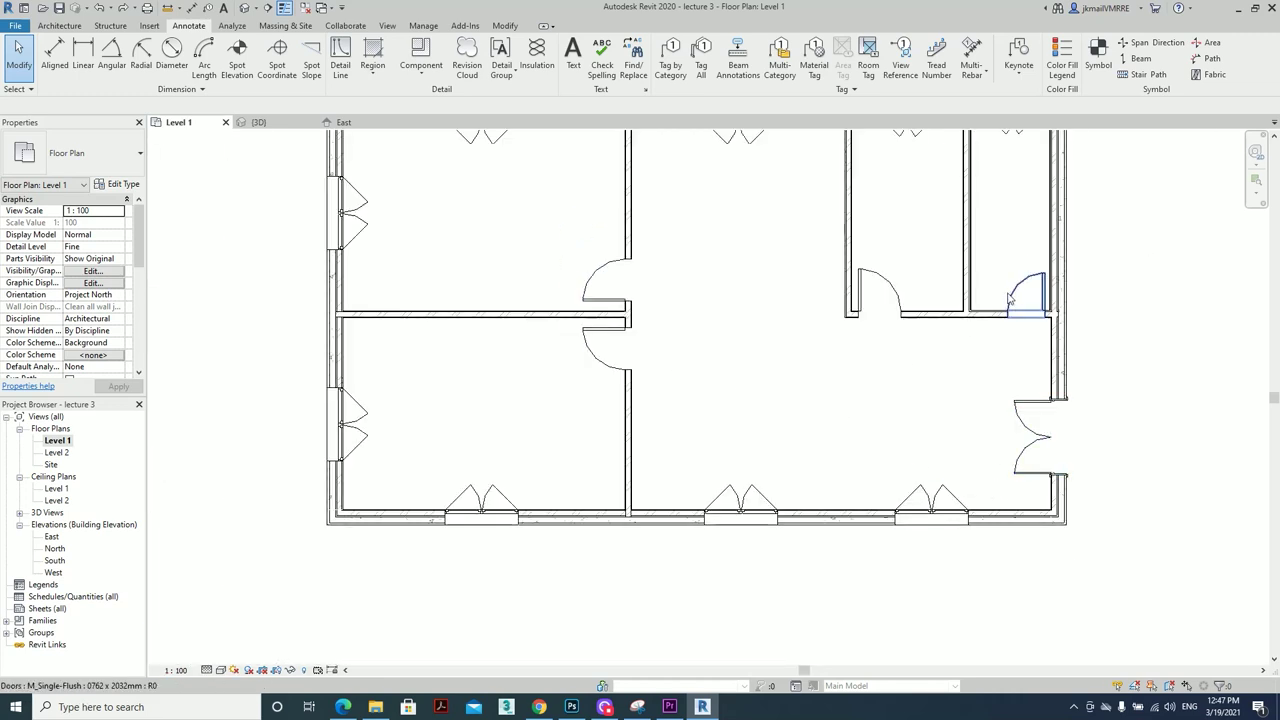
pyautogui.click(1045, 440)
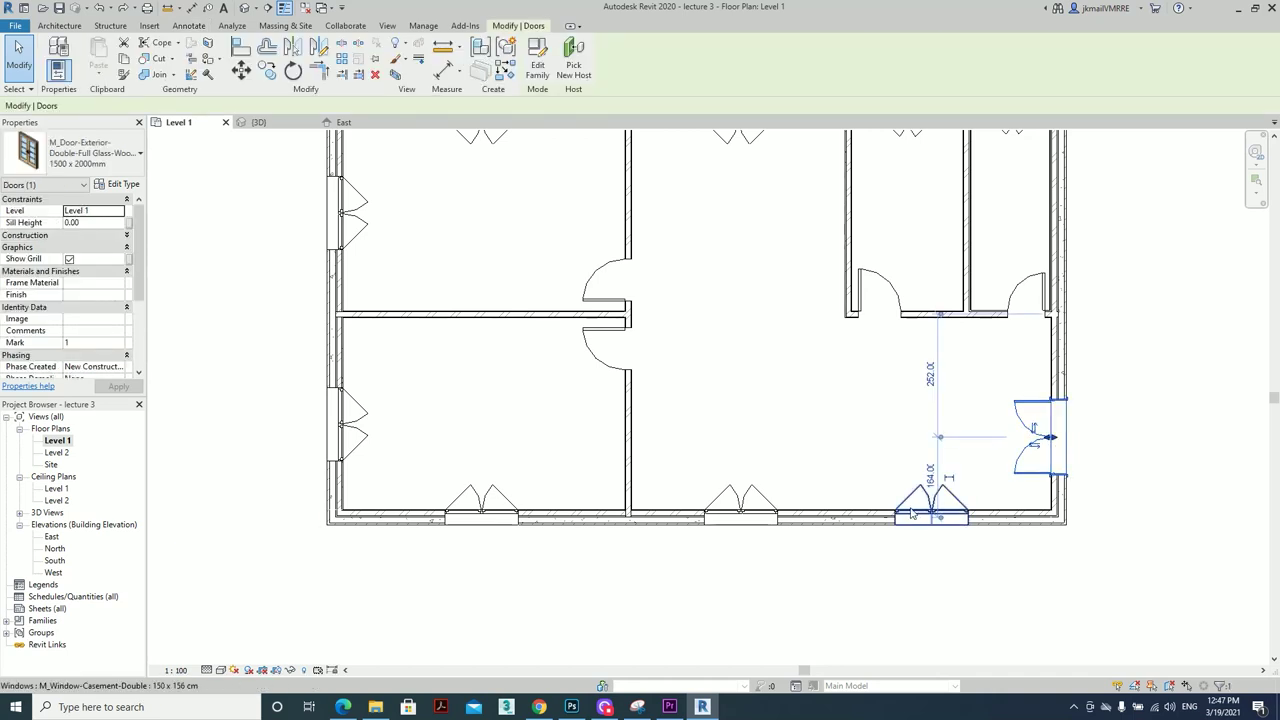
pyautogui.click(912, 514)
pyautogui.moveTo(778, 474); pyautogui.dragTo(776, 518, button='middle')
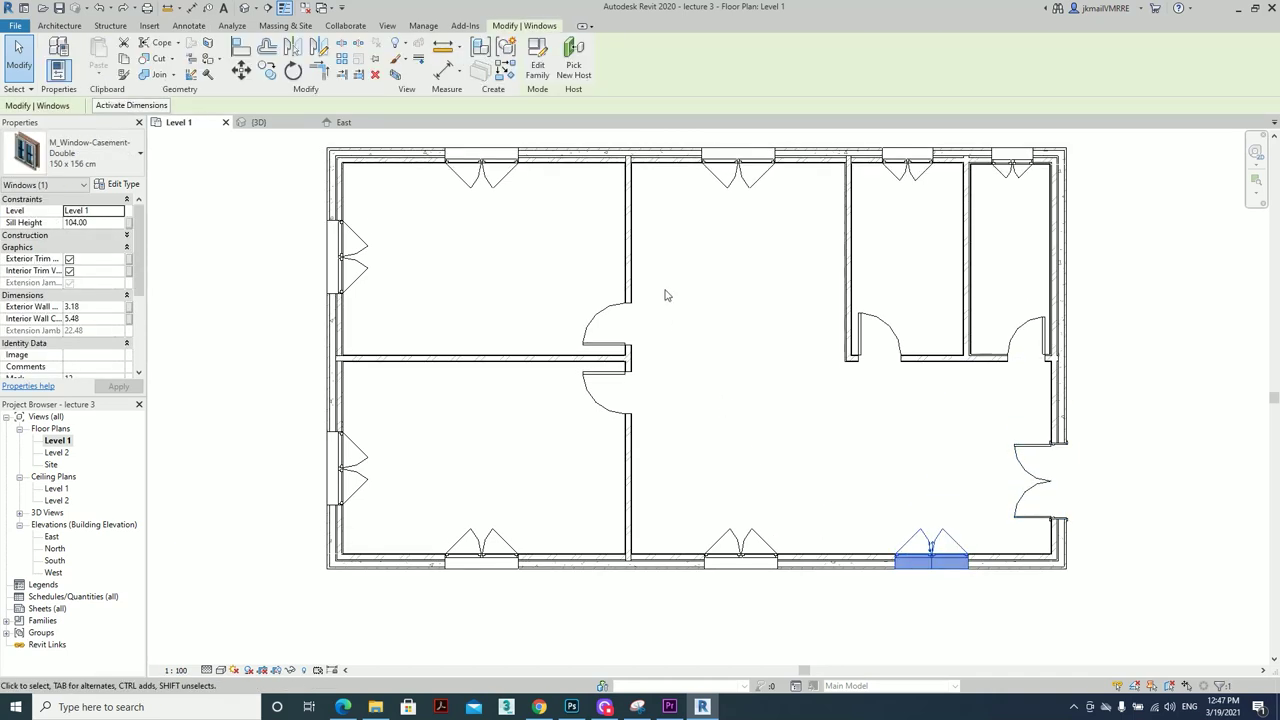
pyautogui.scroll(3, 643, 149)
pyautogui.scroll(3, 688, 156)
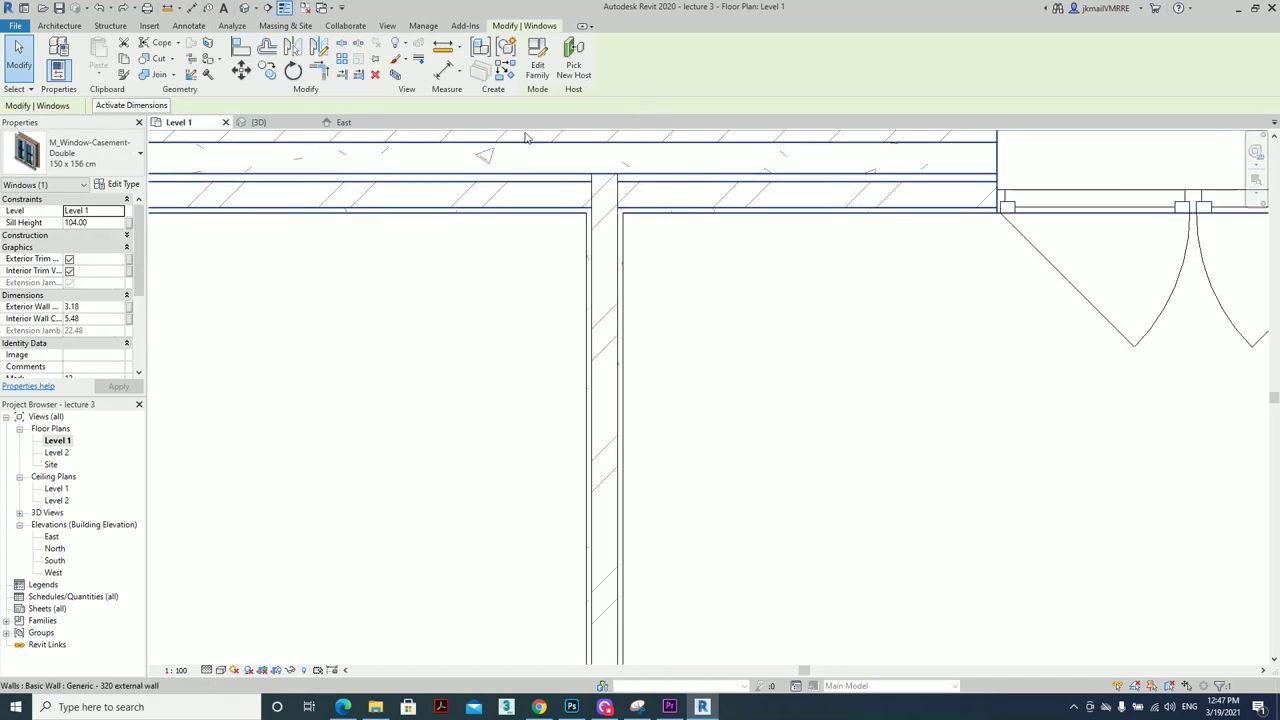
pyautogui.scroll(-3, 652, 249)
pyautogui.scroll(2, 623, 171)
pyautogui.scroll(-2, 688, 261)
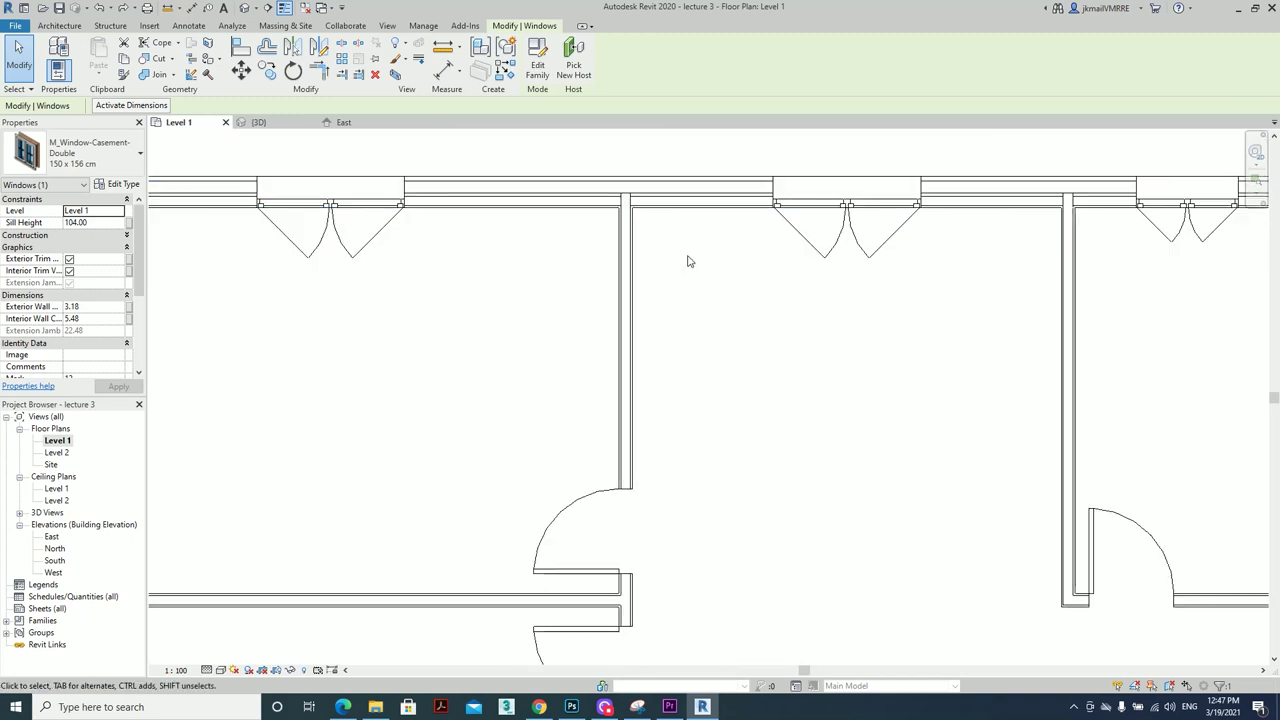
pyautogui.scroll(-5, 688, 261)
pyautogui.press('Escape')
pyautogui.click(244, 7)
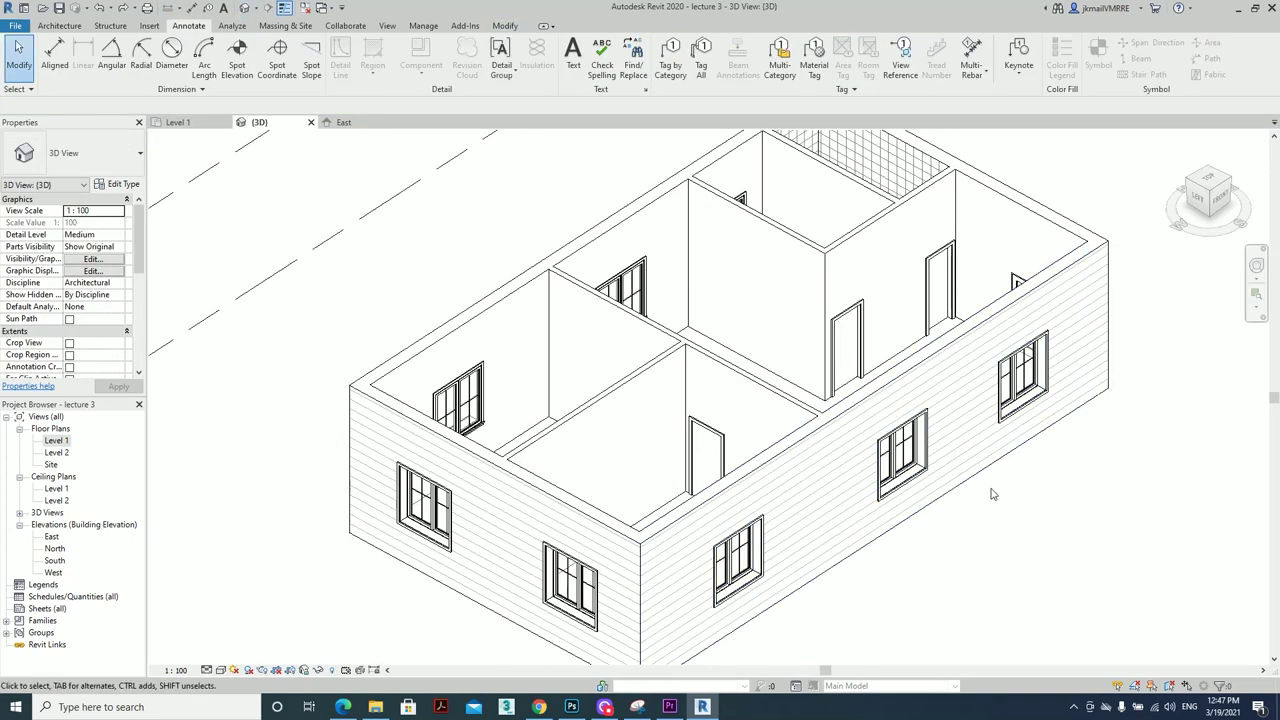
pyautogui.click(204, 124)
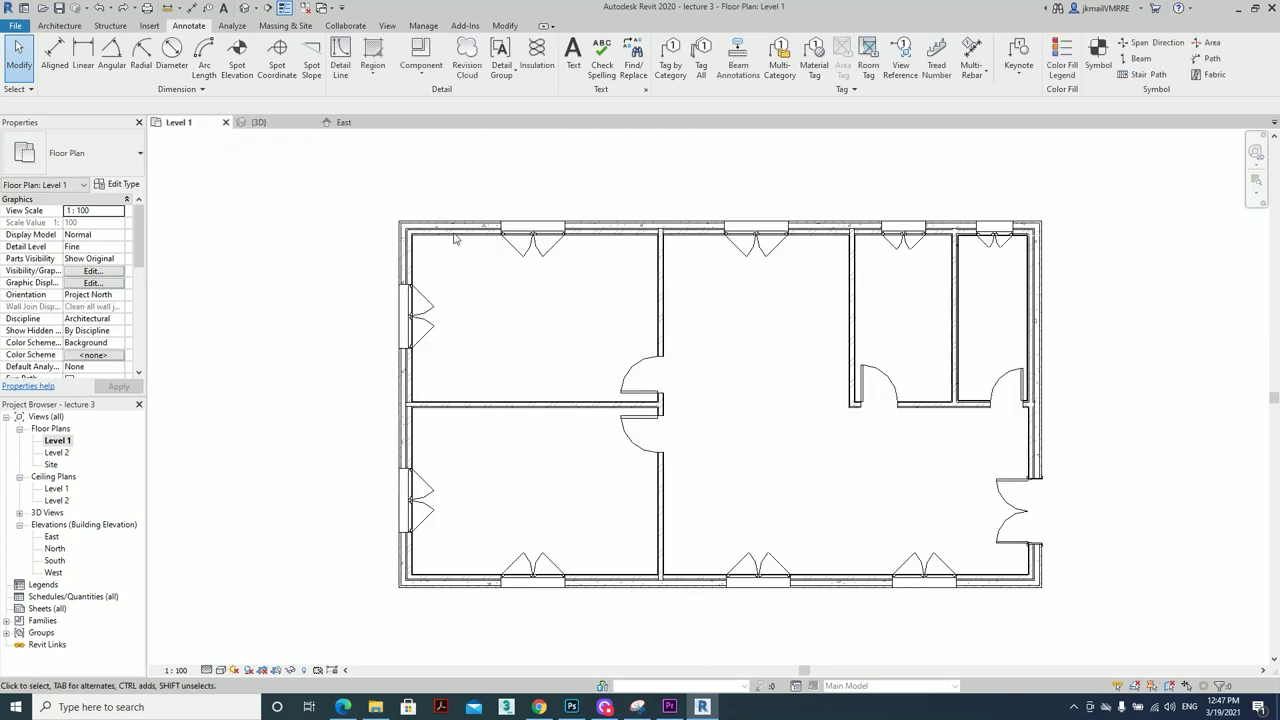
pyautogui.click(600, 227)
pyautogui.rightClick(600, 227)
pyautogui.click(709, 354)
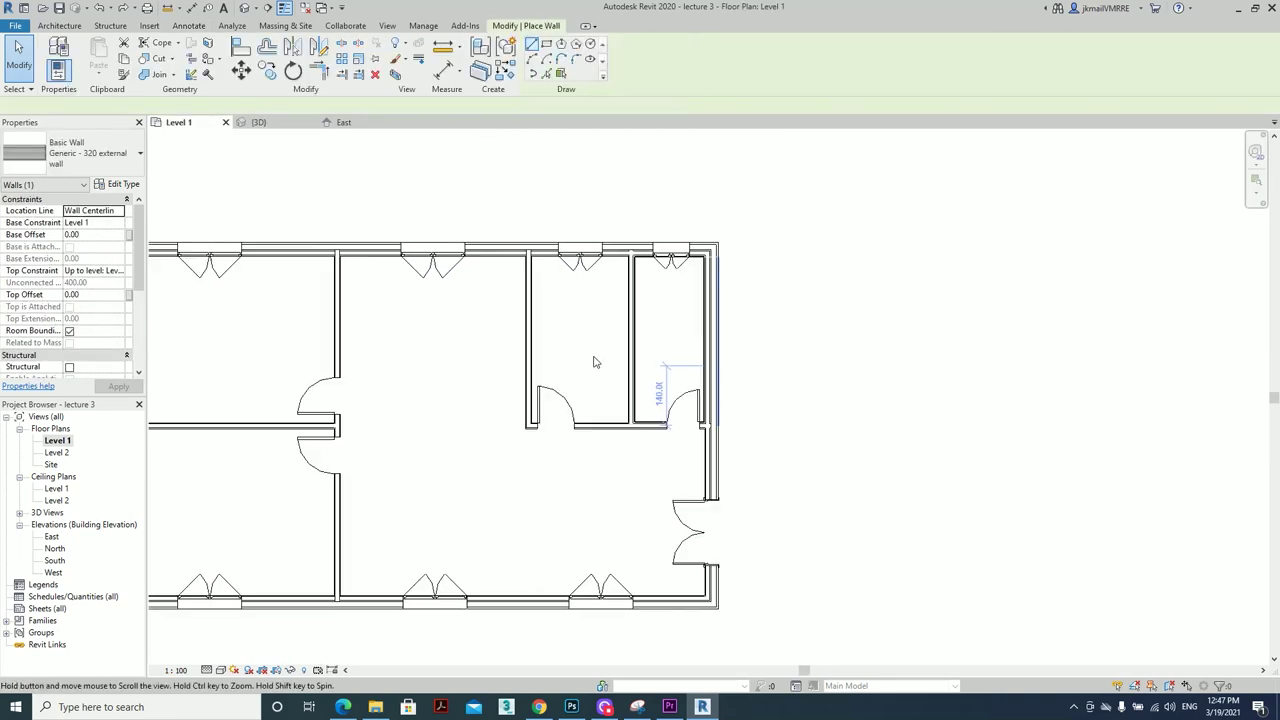
pyautogui.scroll(-2, 594, 357)
pyautogui.click(857, 418)
pyautogui.click(990, 418)
pyautogui.click(993, 322)
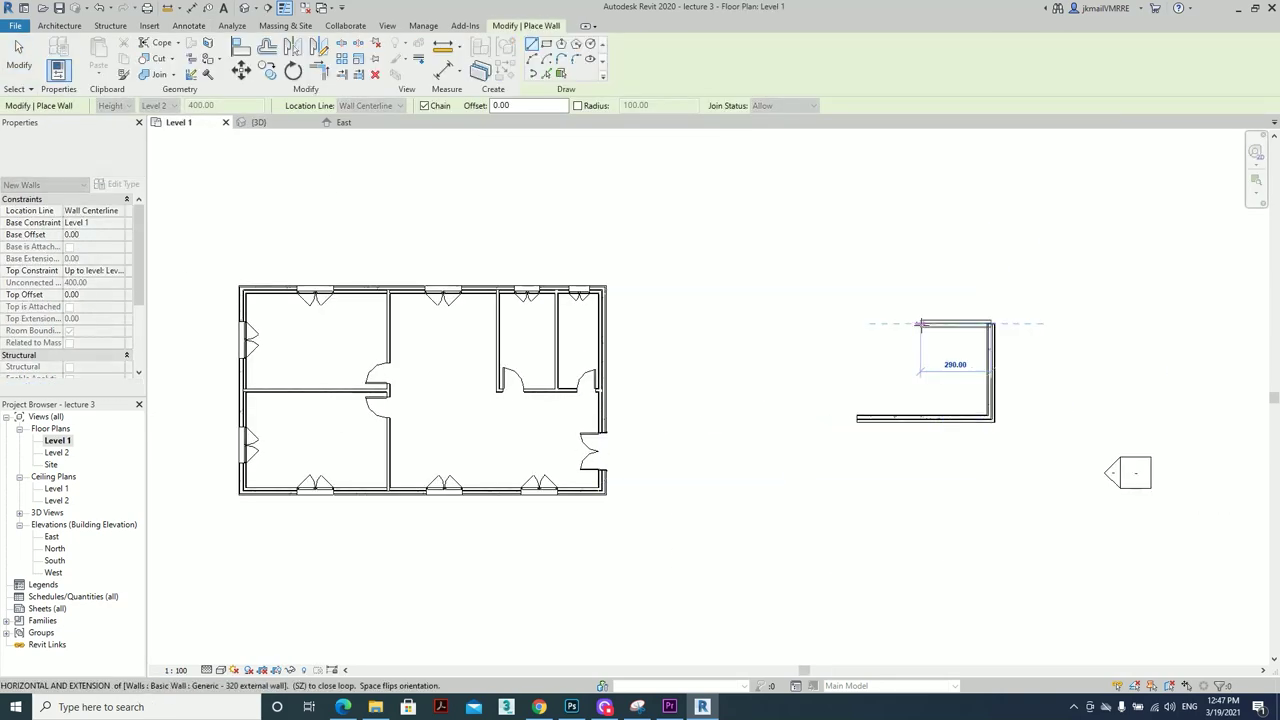
pyautogui.click(920, 322)
pyautogui.click(920, 242)
pyautogui.click(790, 242)
pyautogui.click(791, 460)
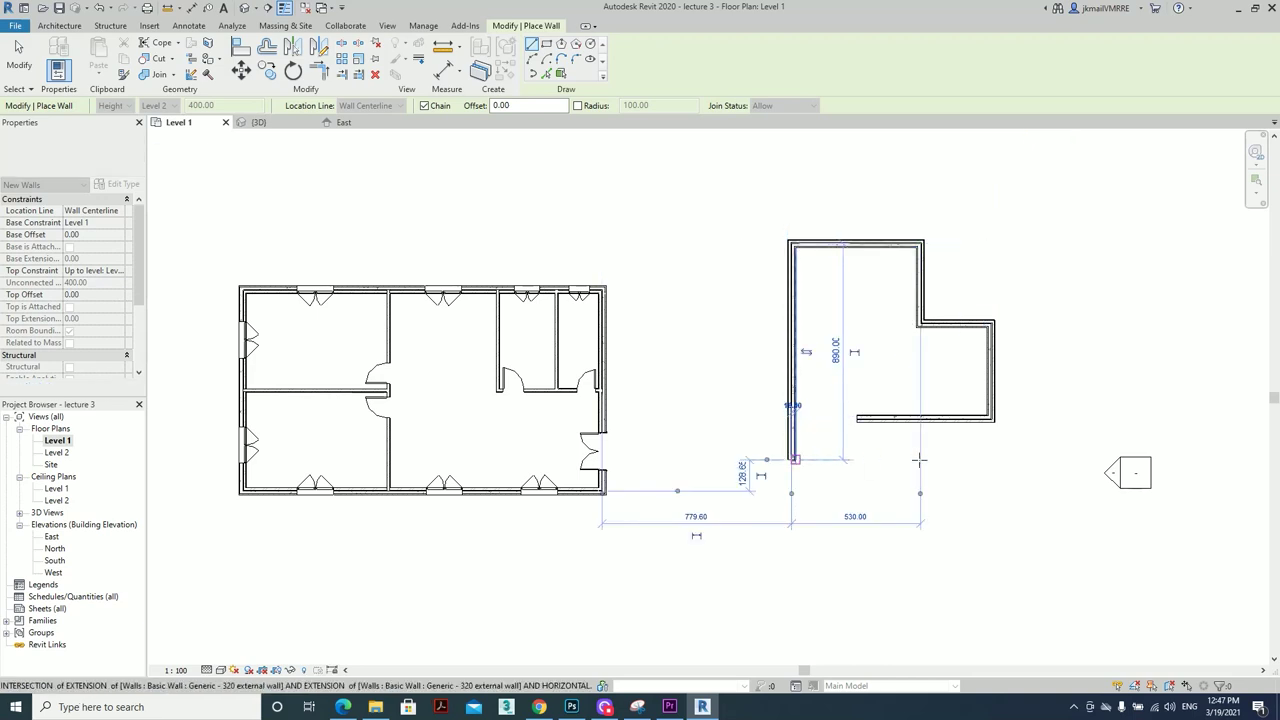
pyautogui.click(913, 460)
pyautogui.click(913, 420)
pyautogui.press('Escape')
pyautogui.press('Escape')
pyautogui.press('t')
pyautogui.press('r')
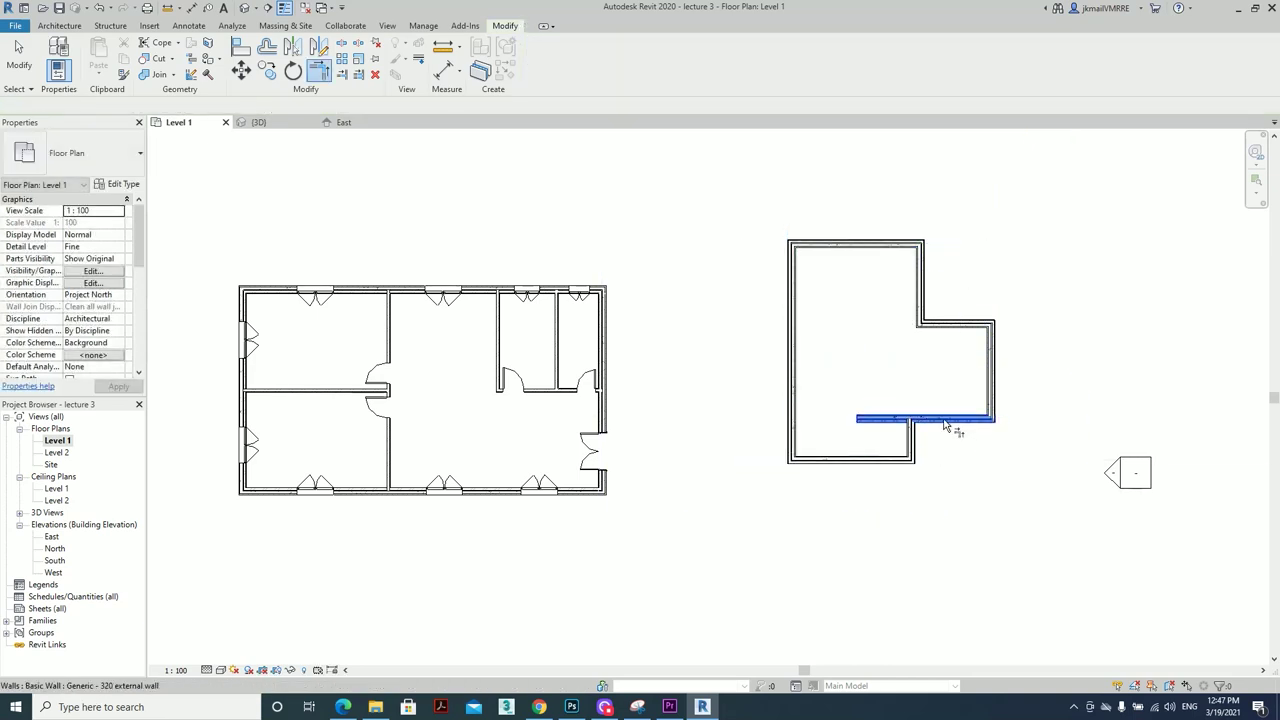
pyautogui.click(950, 420)
pyautogui.click(913, 440)
pyautogui.press('Escape')
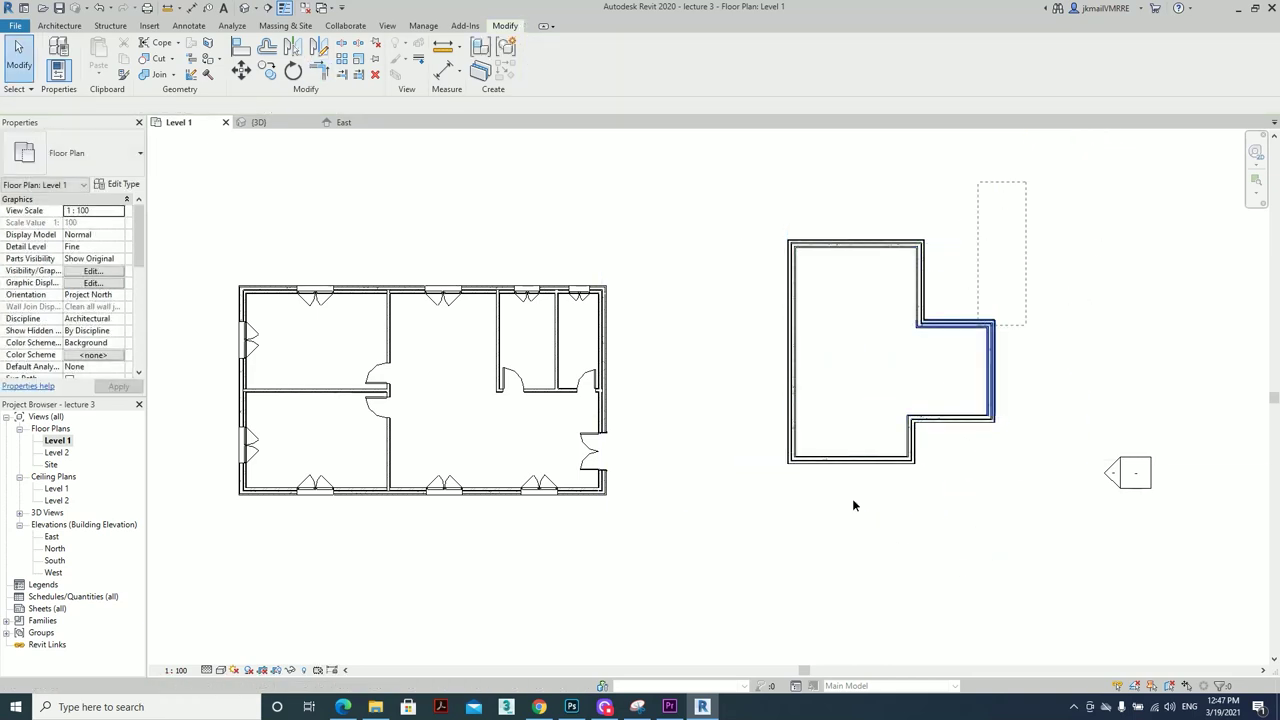
pyautogui.moveTo(1248, 171); pyautogui.dragTo(757, 537)
pyautogui.press('Delete')
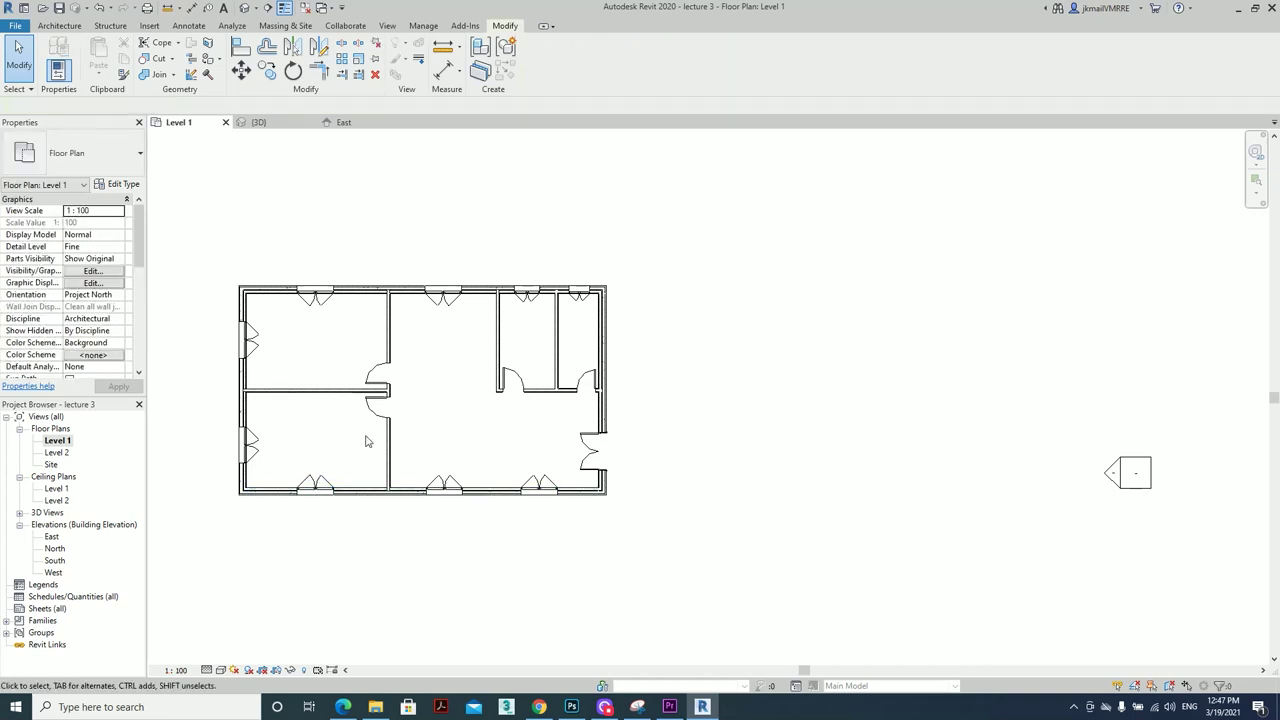
pyautogui.scroll(4, 366, 441)
pyautogui.scroll(2, 366, 441)
# Select and release the interior dividing wall, then orbit the {3D} view toward the long wall's windows
pyautogui.moveTo(506, 654)
pyautogui.mouseDown(button='middle')
pyautogui.moveTo(617, 470)
pyautogui.moveTo(634, 520)
pyautogui.mouseUp(button='middle')
pyautogui.scroll(-3, 617, 470)
pyautogui.click(591, 245)
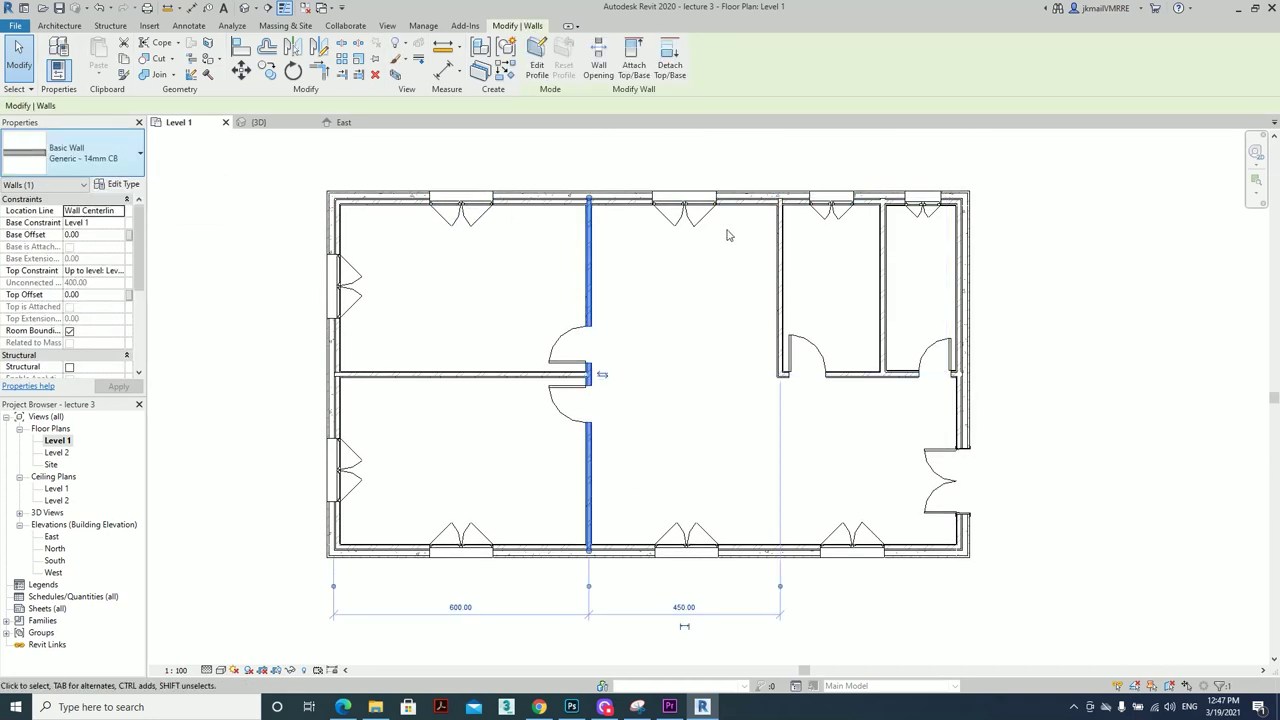
pyautogui.scroll(2, 740, 215)
pyautogui.scroll(-3, 831, 477)
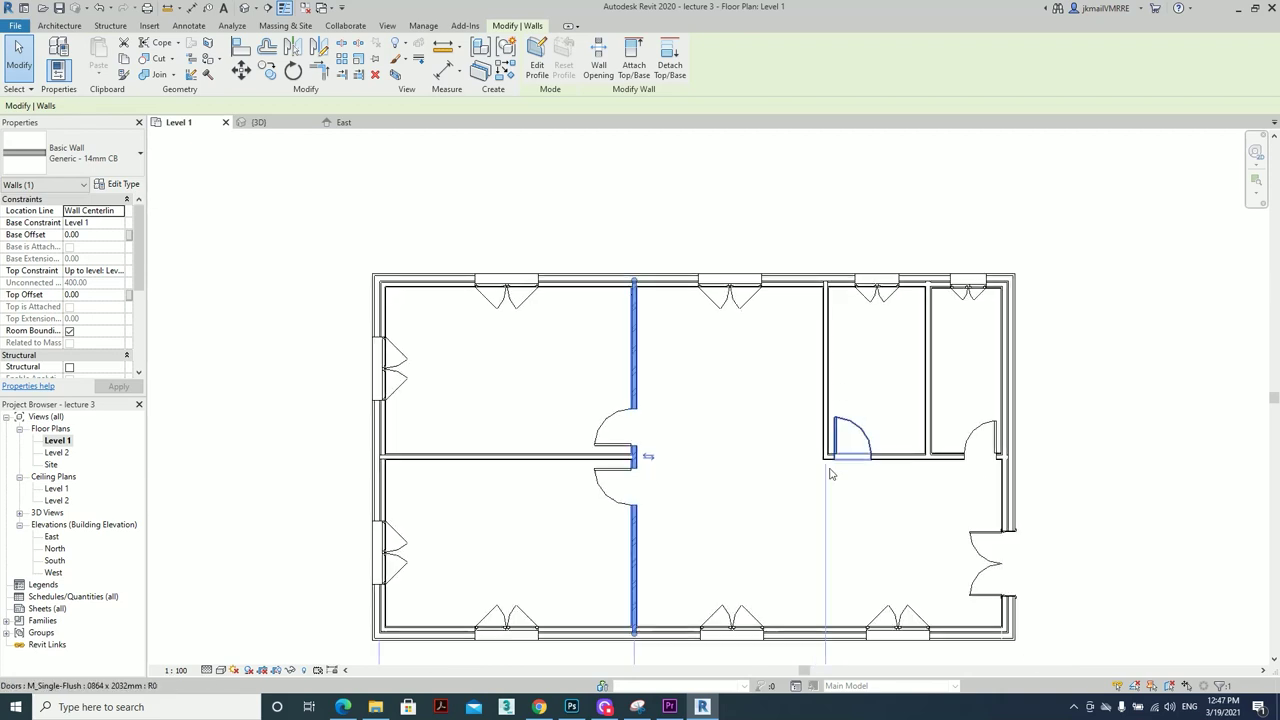
pyautogui.moveTo(831, 477); pyautogui.dragTo(812, 426, button='middle')
pyautogui.click(797, 426)
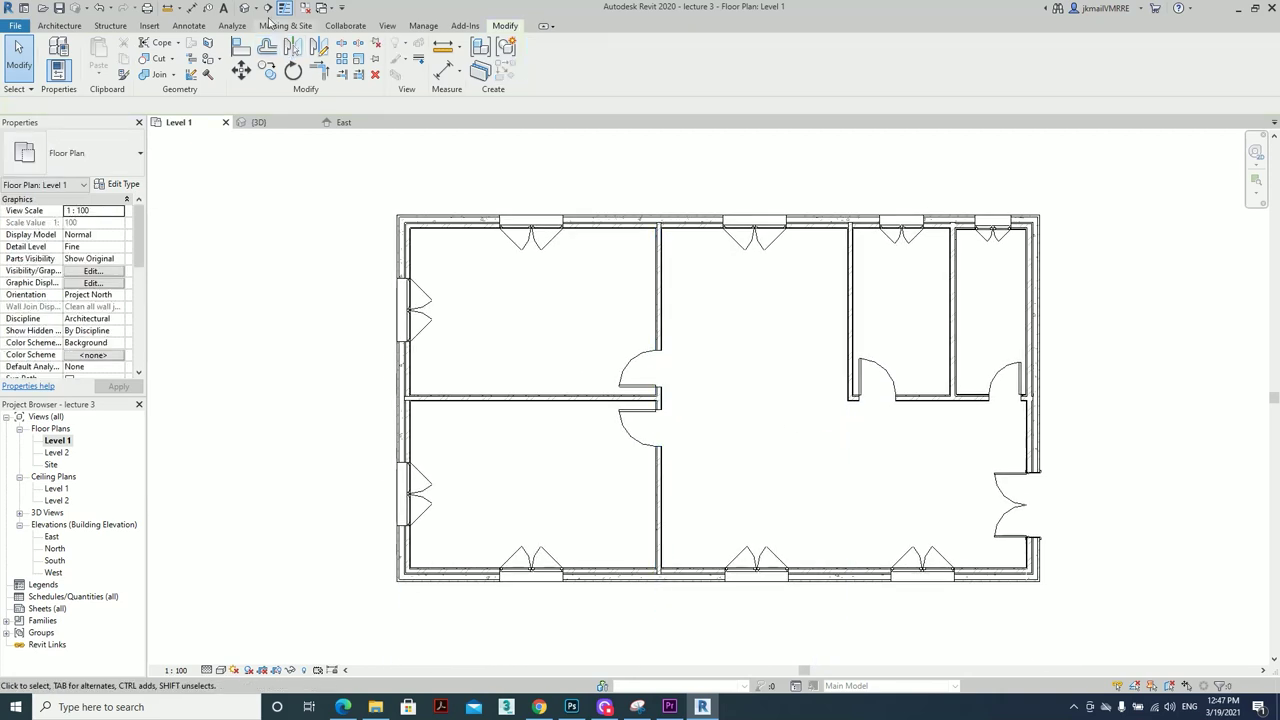
pyautogui.click(245, 10)
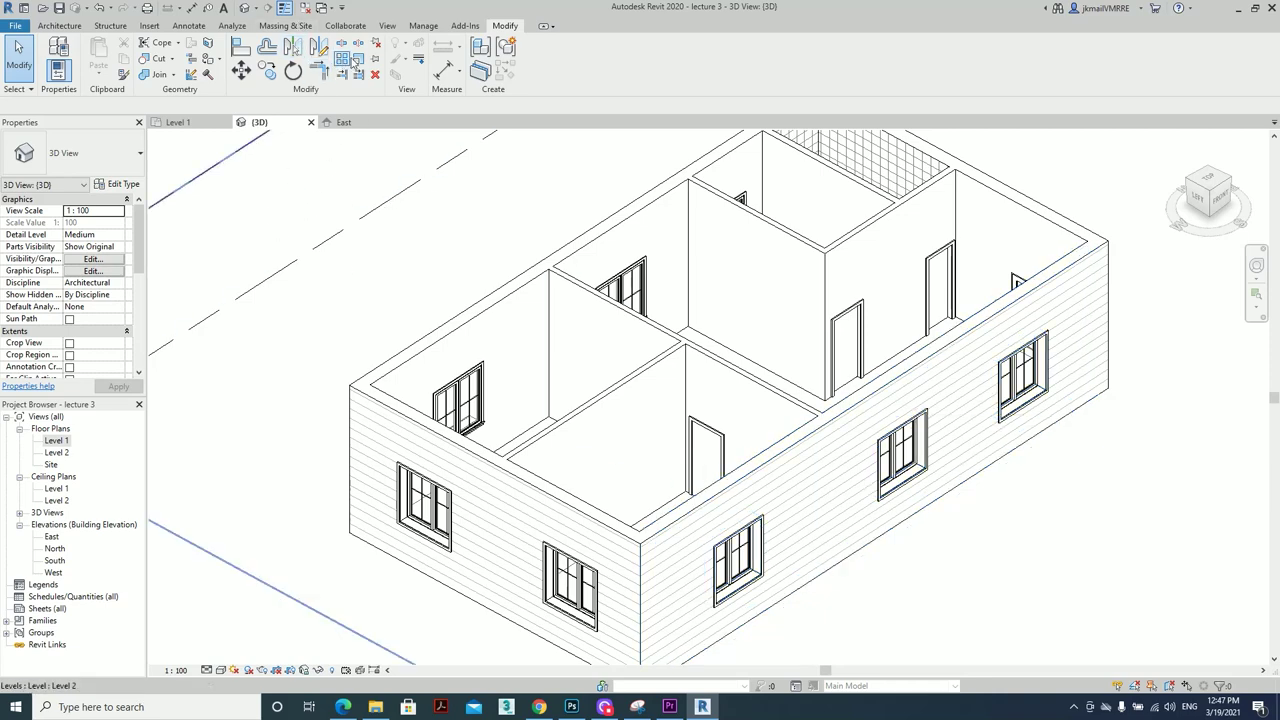
pyautogui.moveTo(611, 404)
pyautogui.keyDown('shift'); pyautogui.mouseDown(button='middle')
pyautogui.moveTo(568, 414)
pyautogui.moveTo(868, 361)
pyautogui.moveTo(654, 409)
pyautogui.moveTo(623, 451)
pyautogui.moveTo(681, 422)
pyautogui.moveTo(689, 557)
pyautogui.moveTo(697, 437)
pyautogui.moveTo(523, 457)
pyautogui.moveTo(771, 409)
pyautogui.moveTo(770, 320)
pyautogui.mouseUp(button='middle'); pyautogui.keyUp('shift')
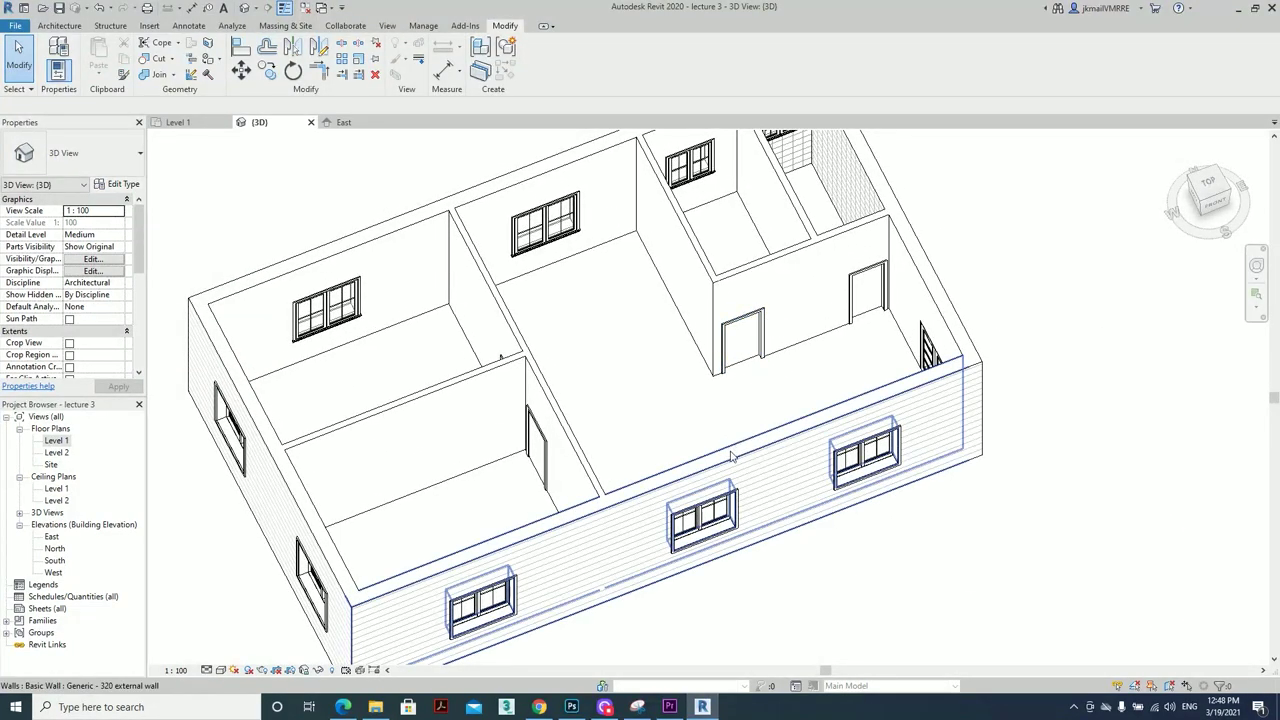